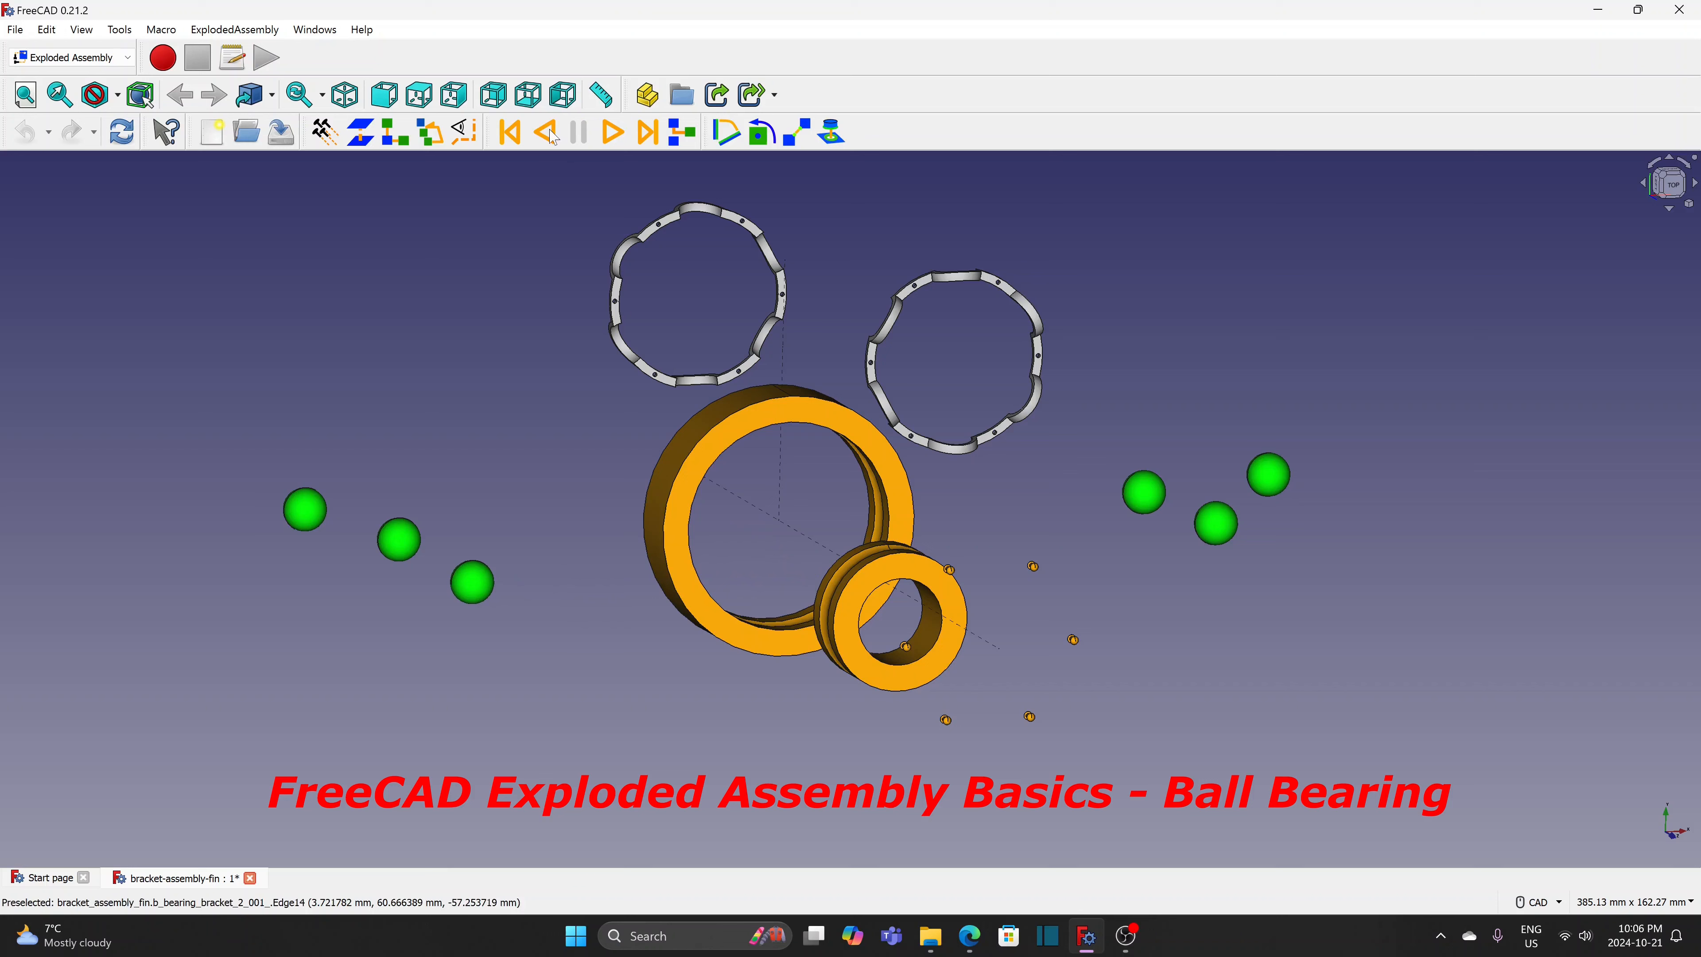
Play the exploded ball bearing animation backward
left_click(547, 132)
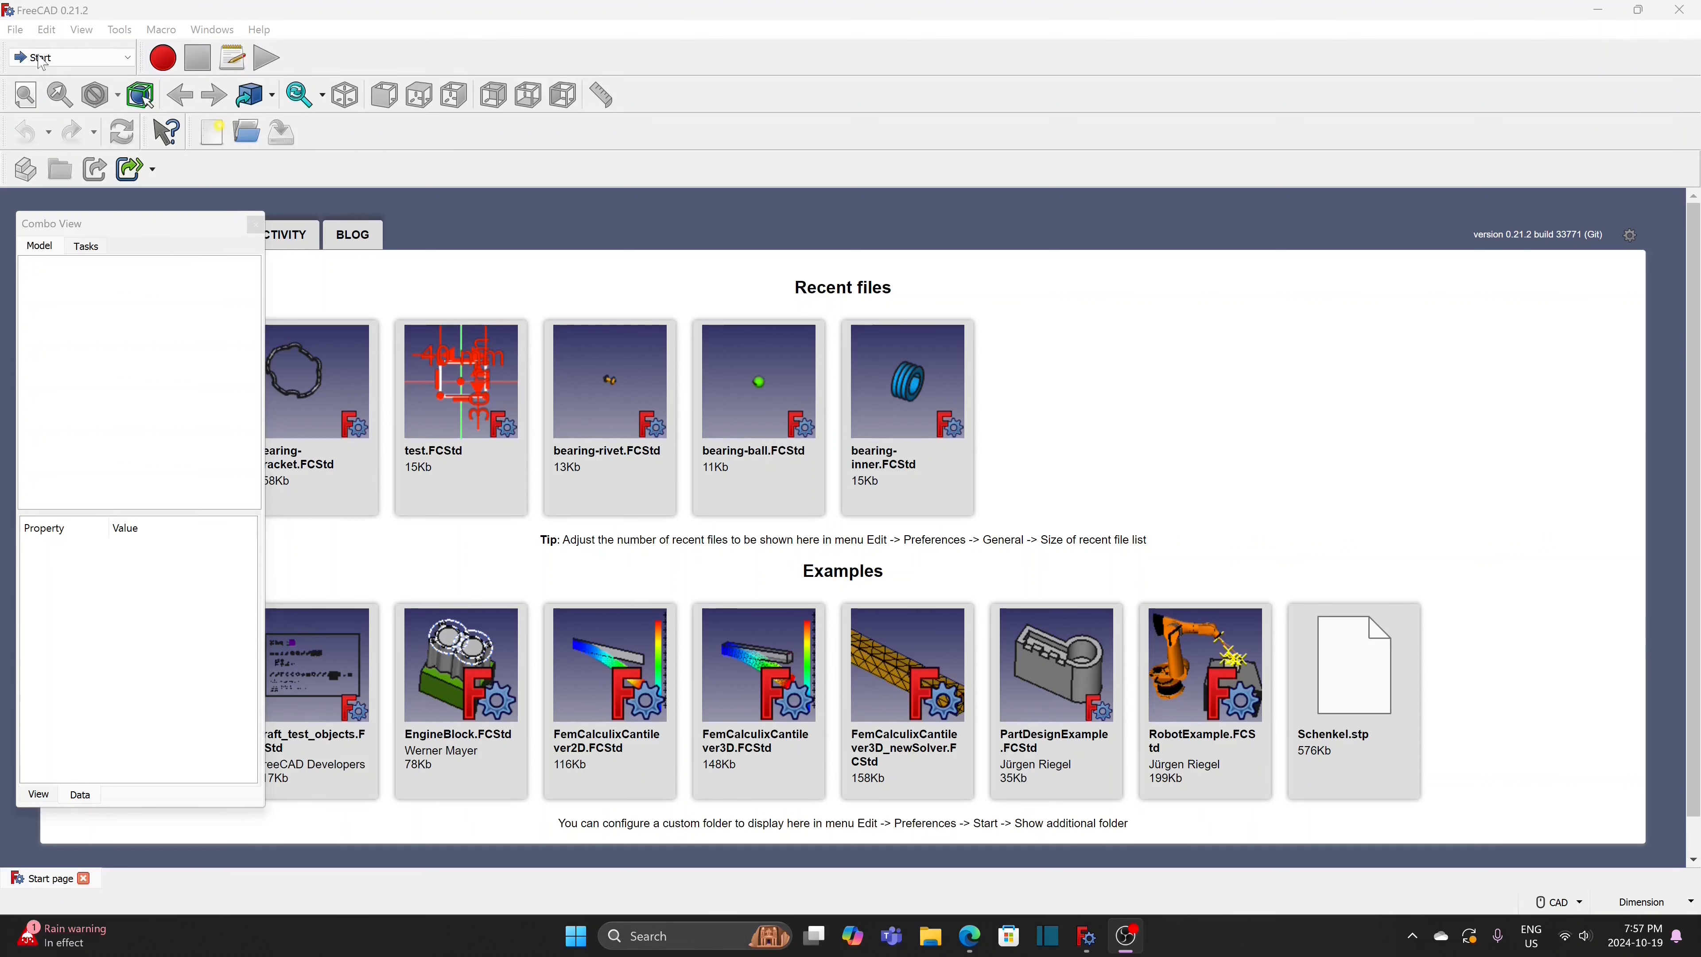
Create a new document and save it as bearing-bracket in the 39-exploed-bearing folder, replacing the existing file
left_click(15, 29)
left_click(35, 54)
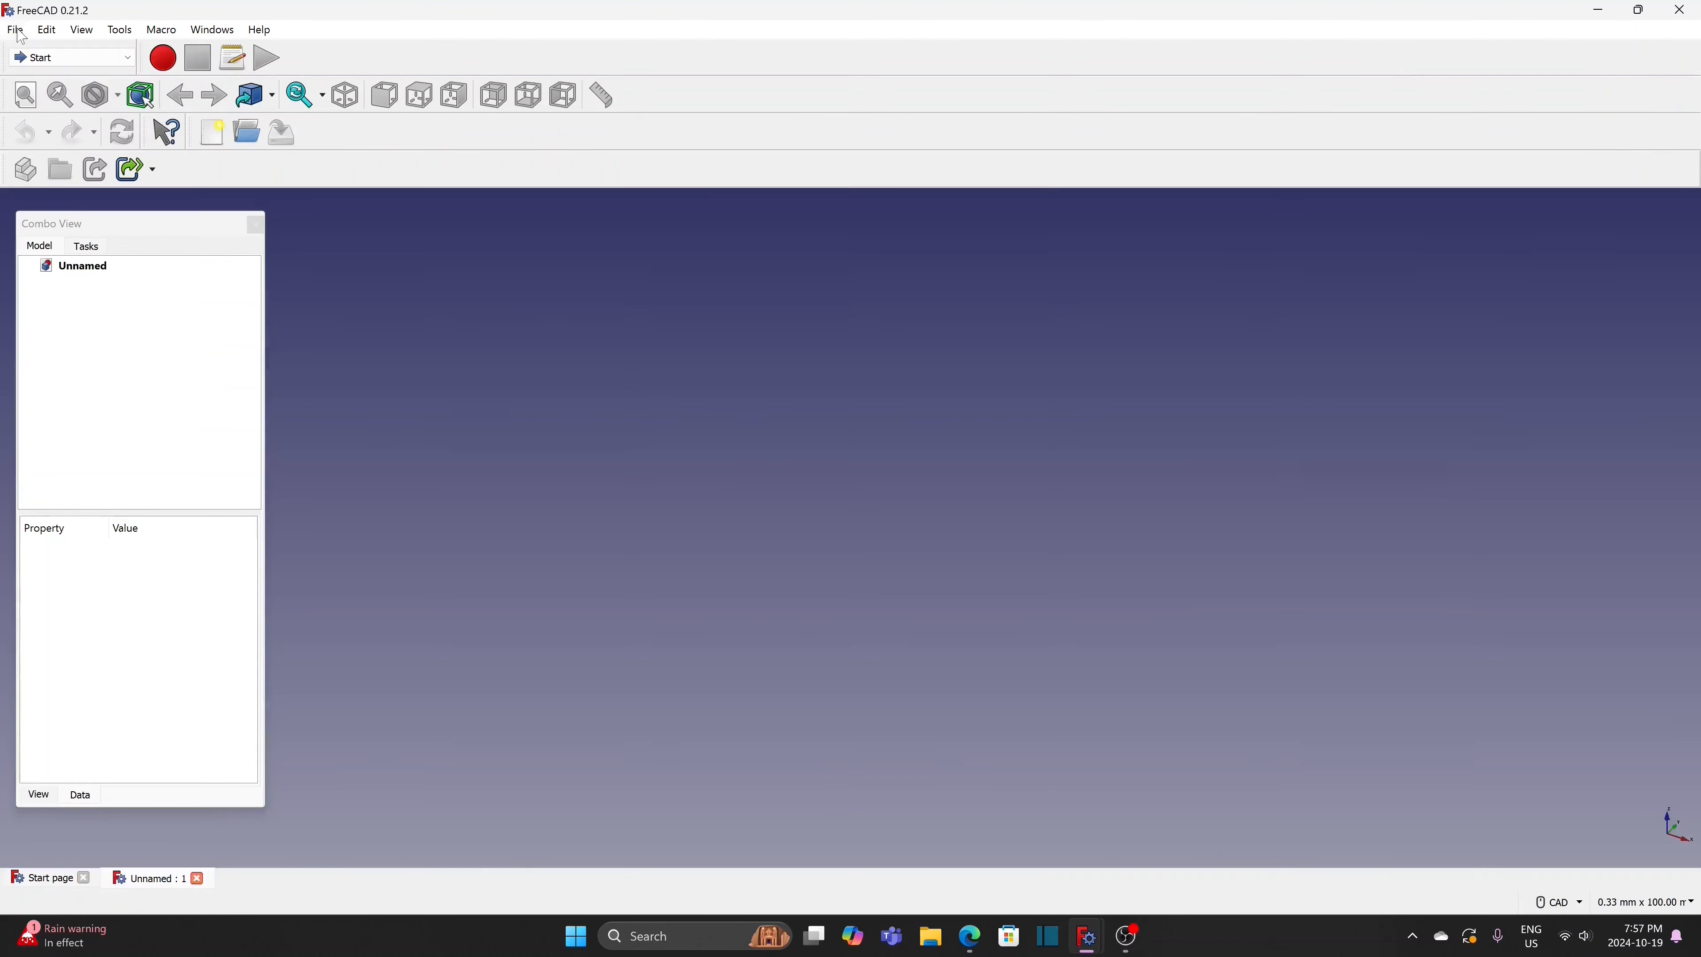
left_click(14, 30)
left_click(49, 183)
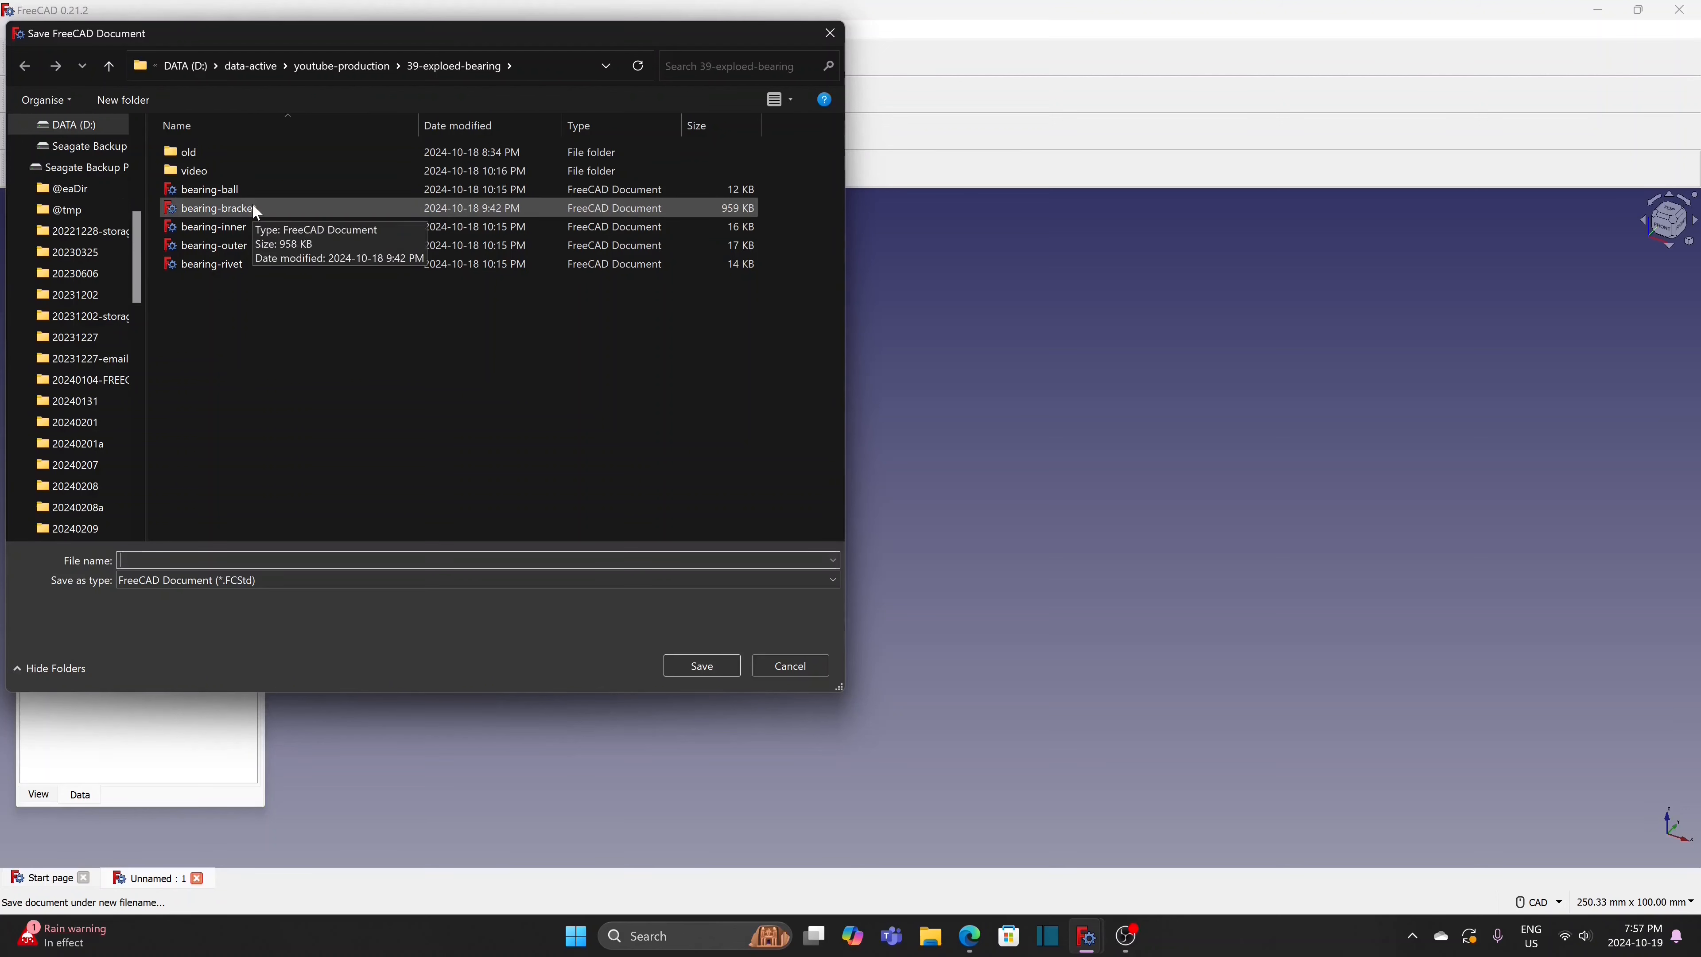
left_click(253, 206)
left_click(691, 666)
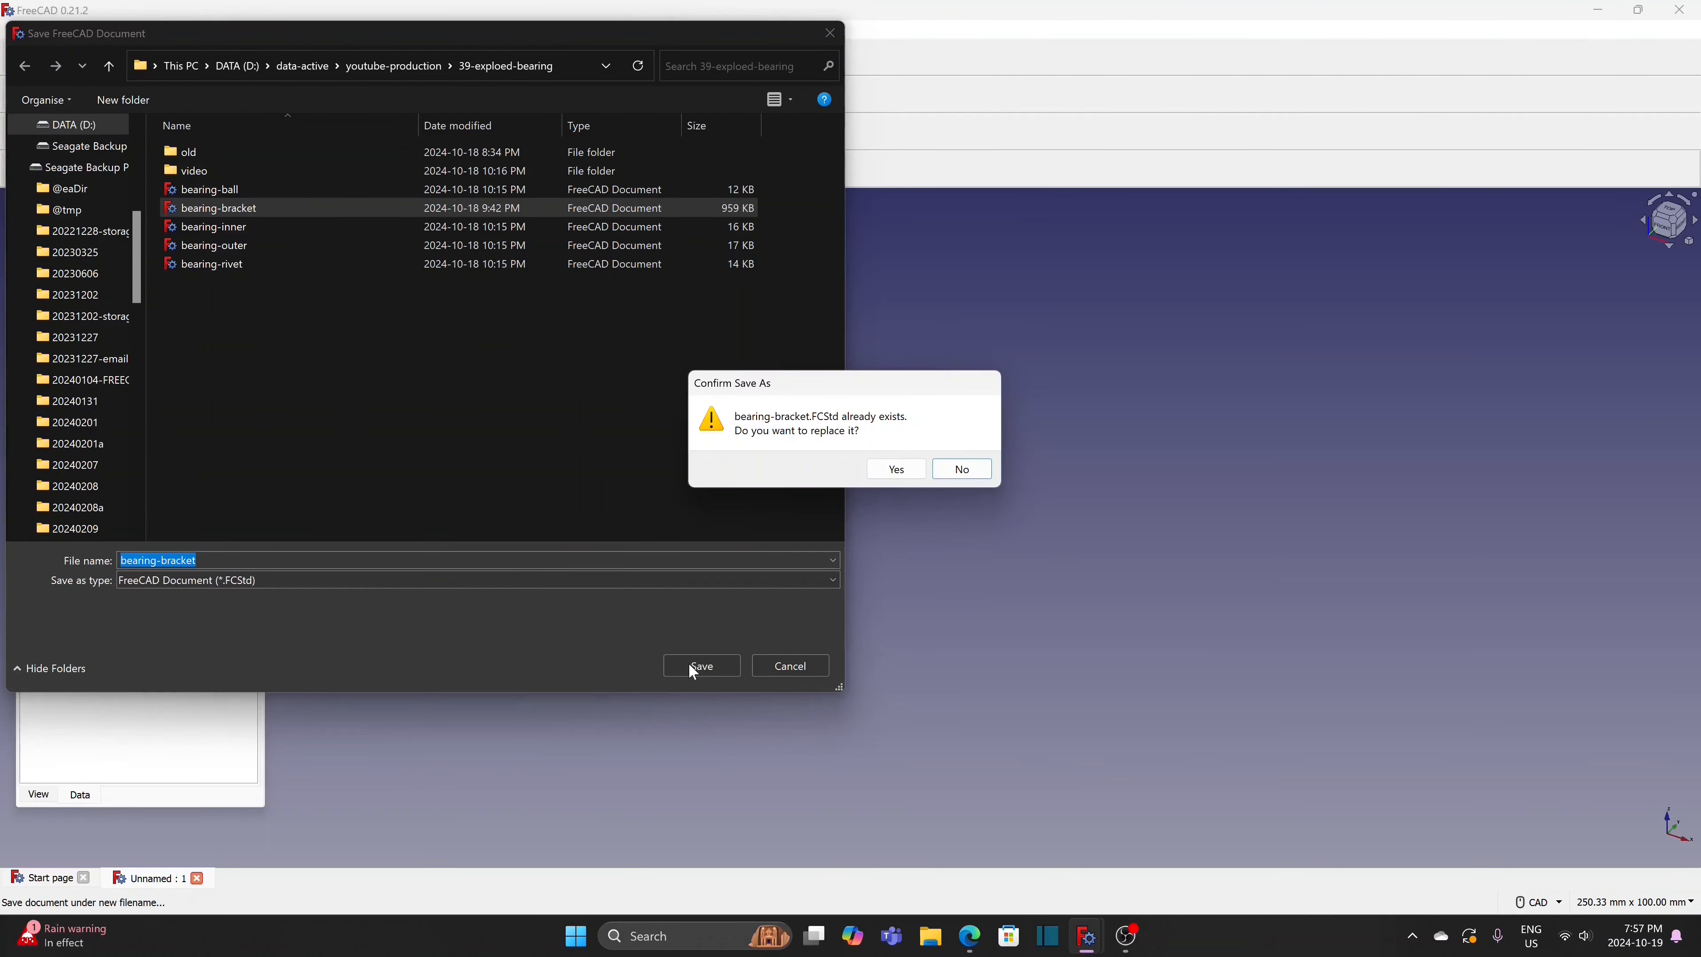
left_click(897, 470)
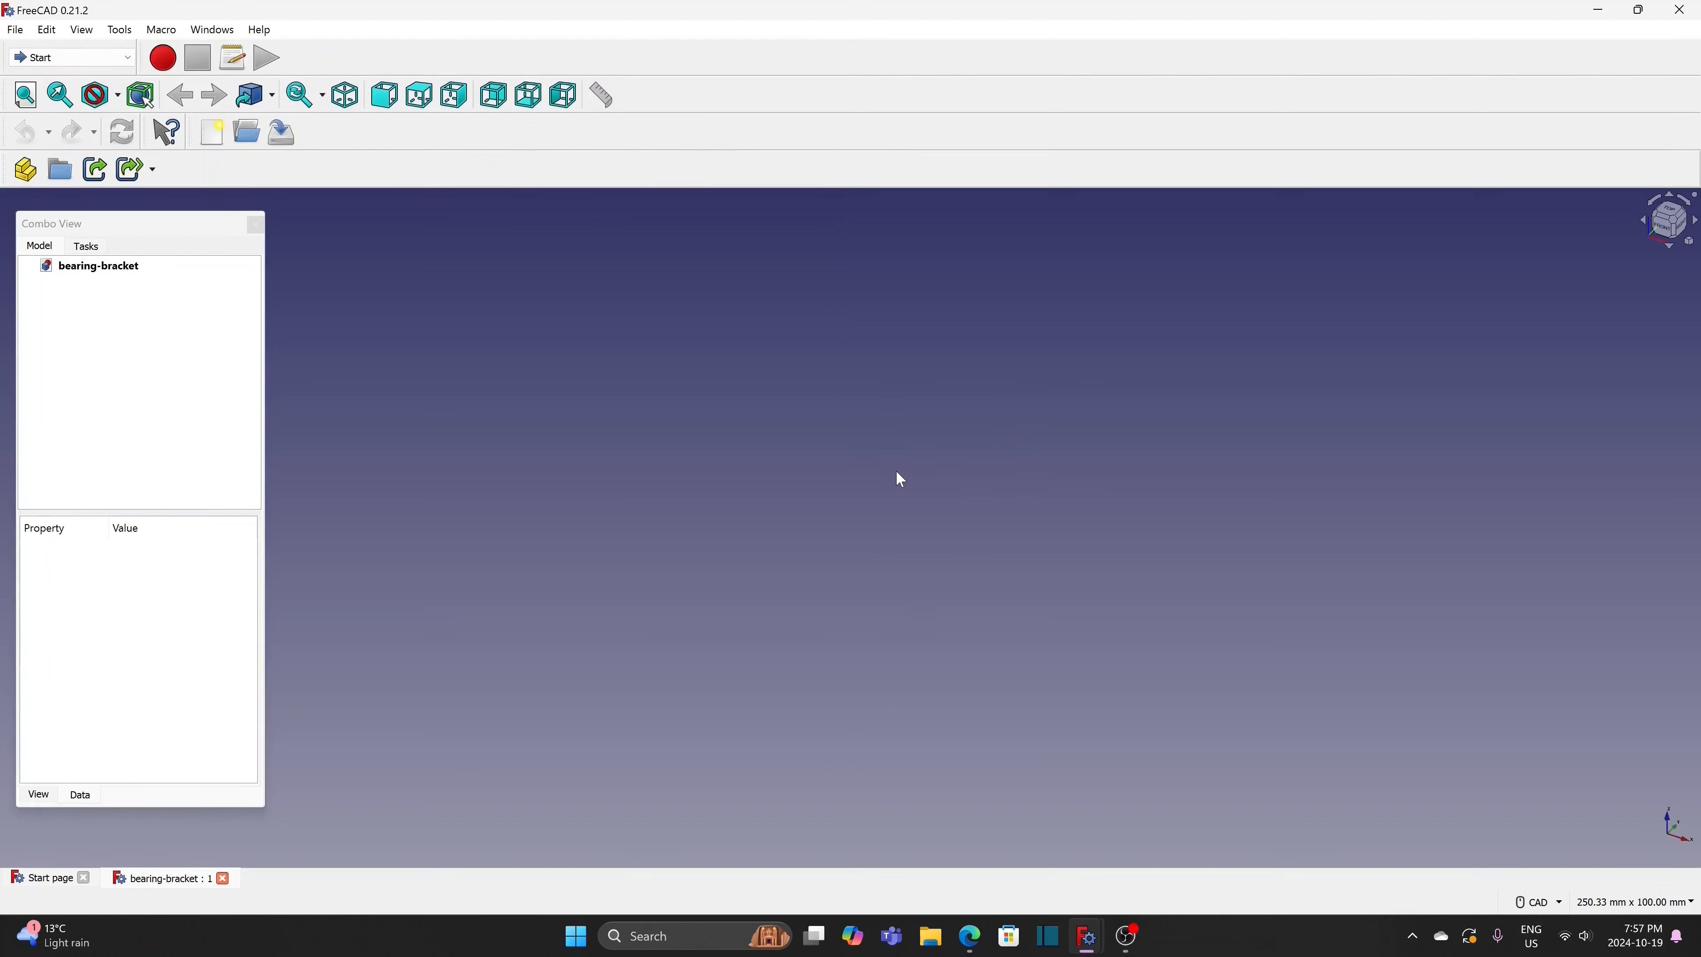
Switch to the Part Design workbench, create a body and start a sketch on the XY plane
left_click(67, 59)
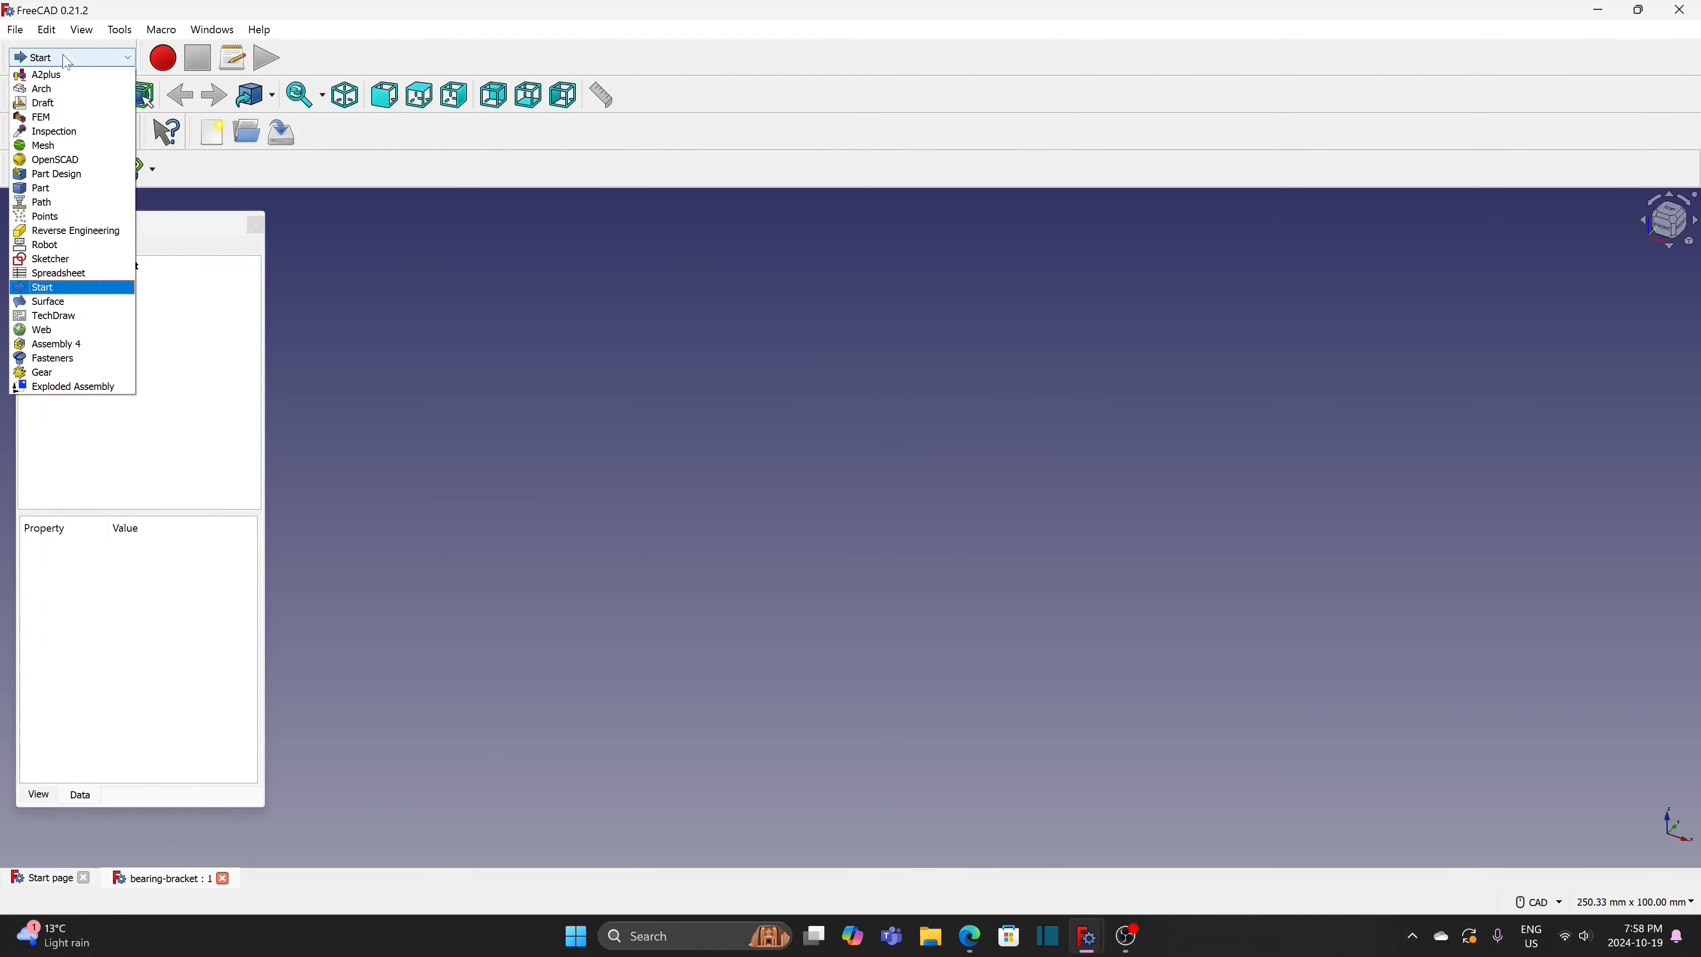
left_click(71, 173)
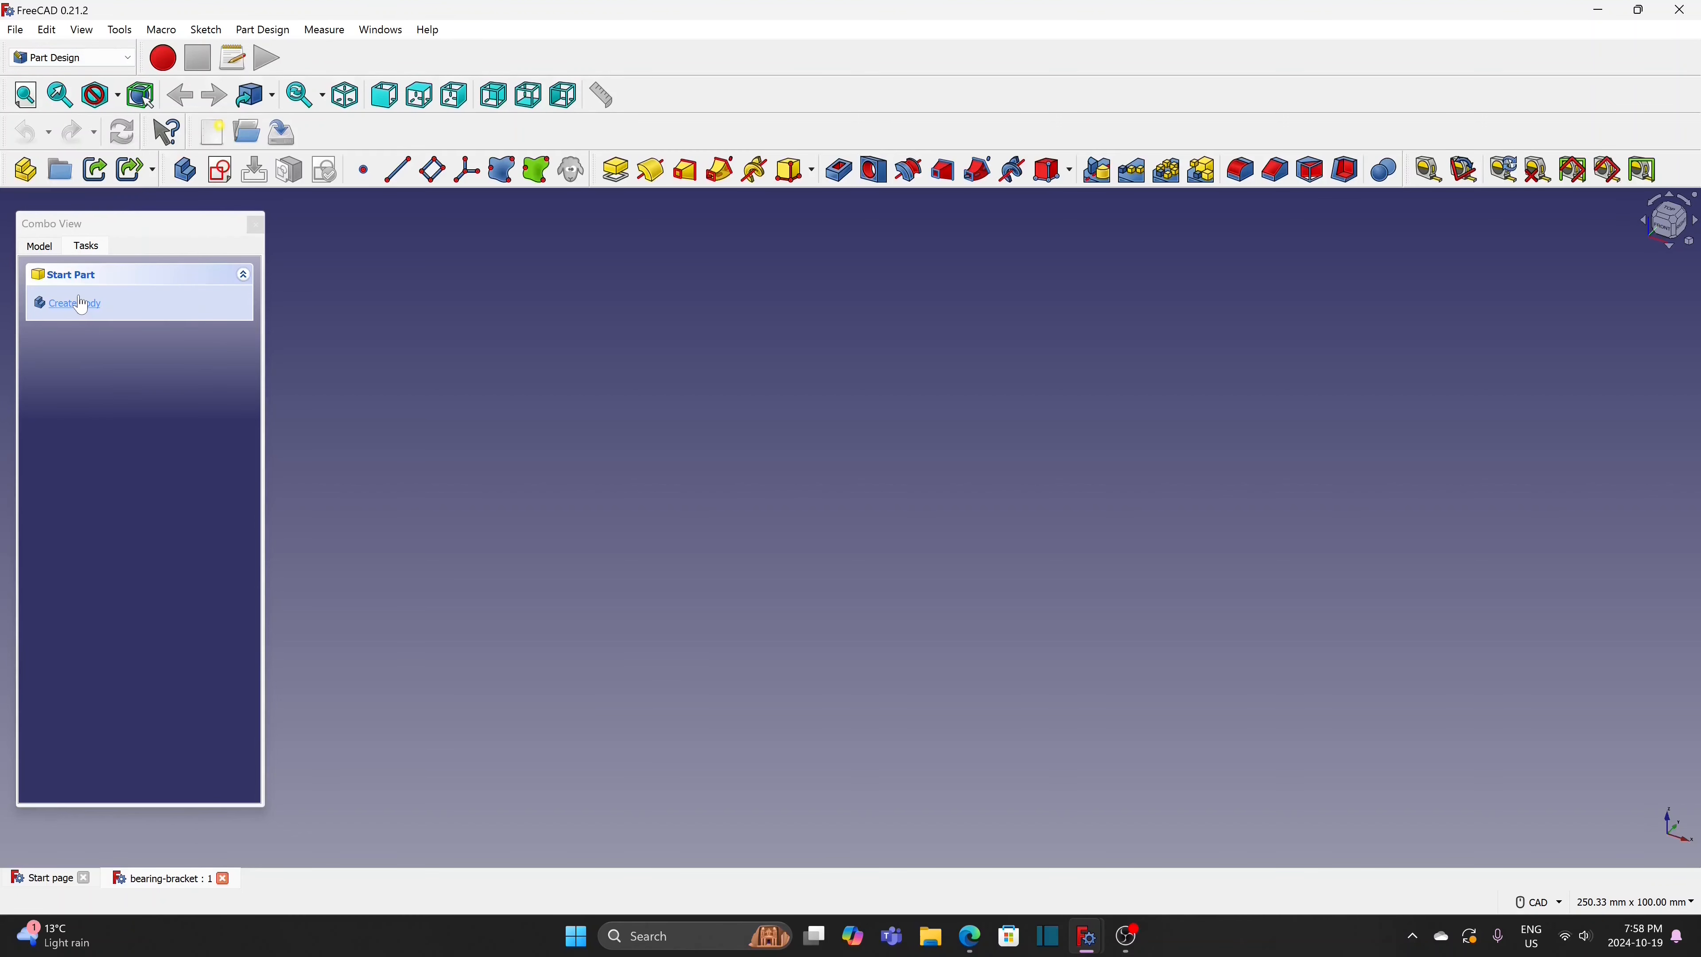
left_click(88, 305)
left_click(67, 305)
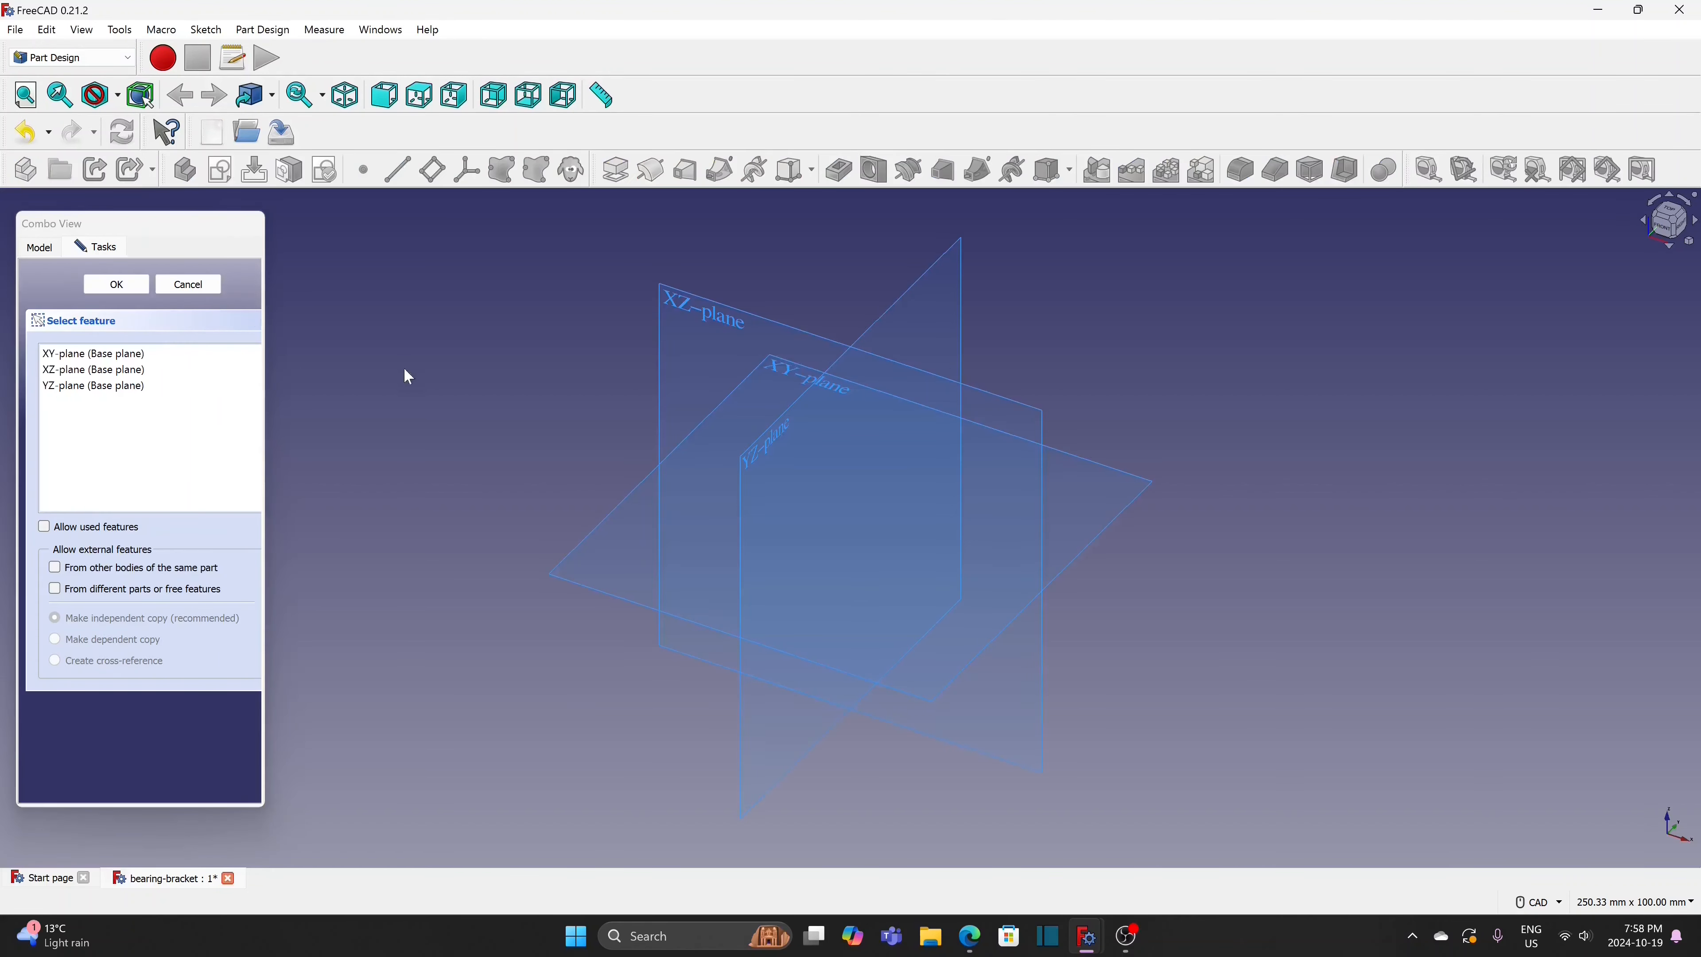
left_click(121, 287)
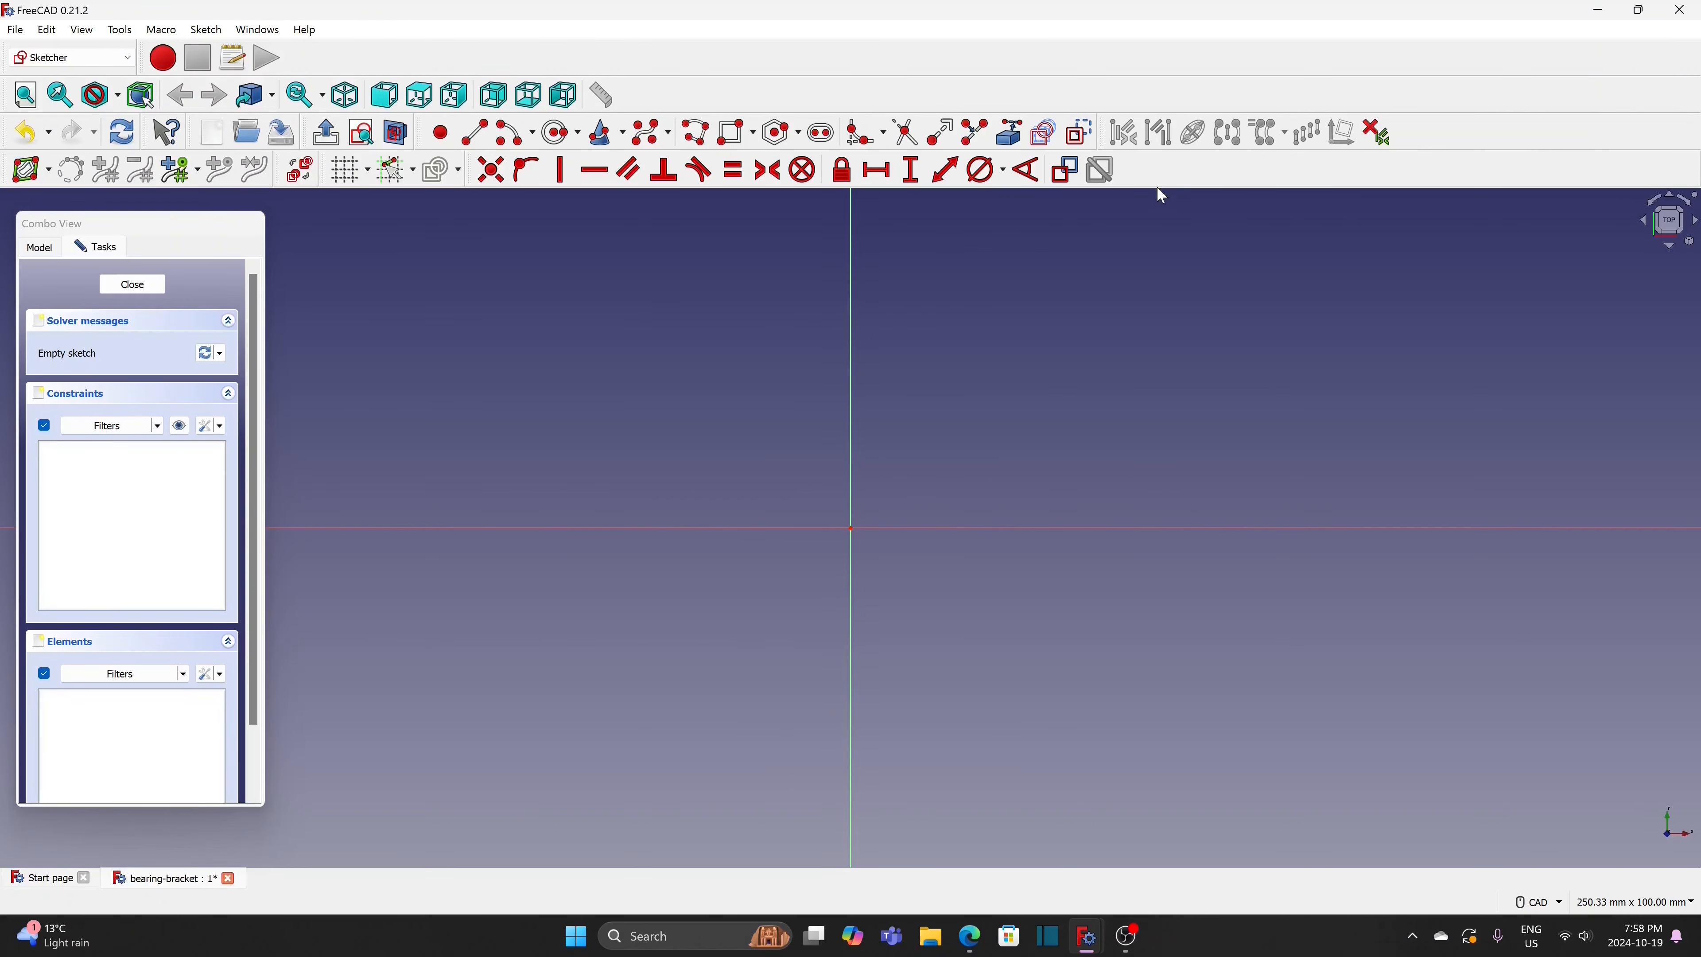
Draw two concentric circles centred on the origin, about 47 mm and 61 mm in diameter
left_click(558, 134)
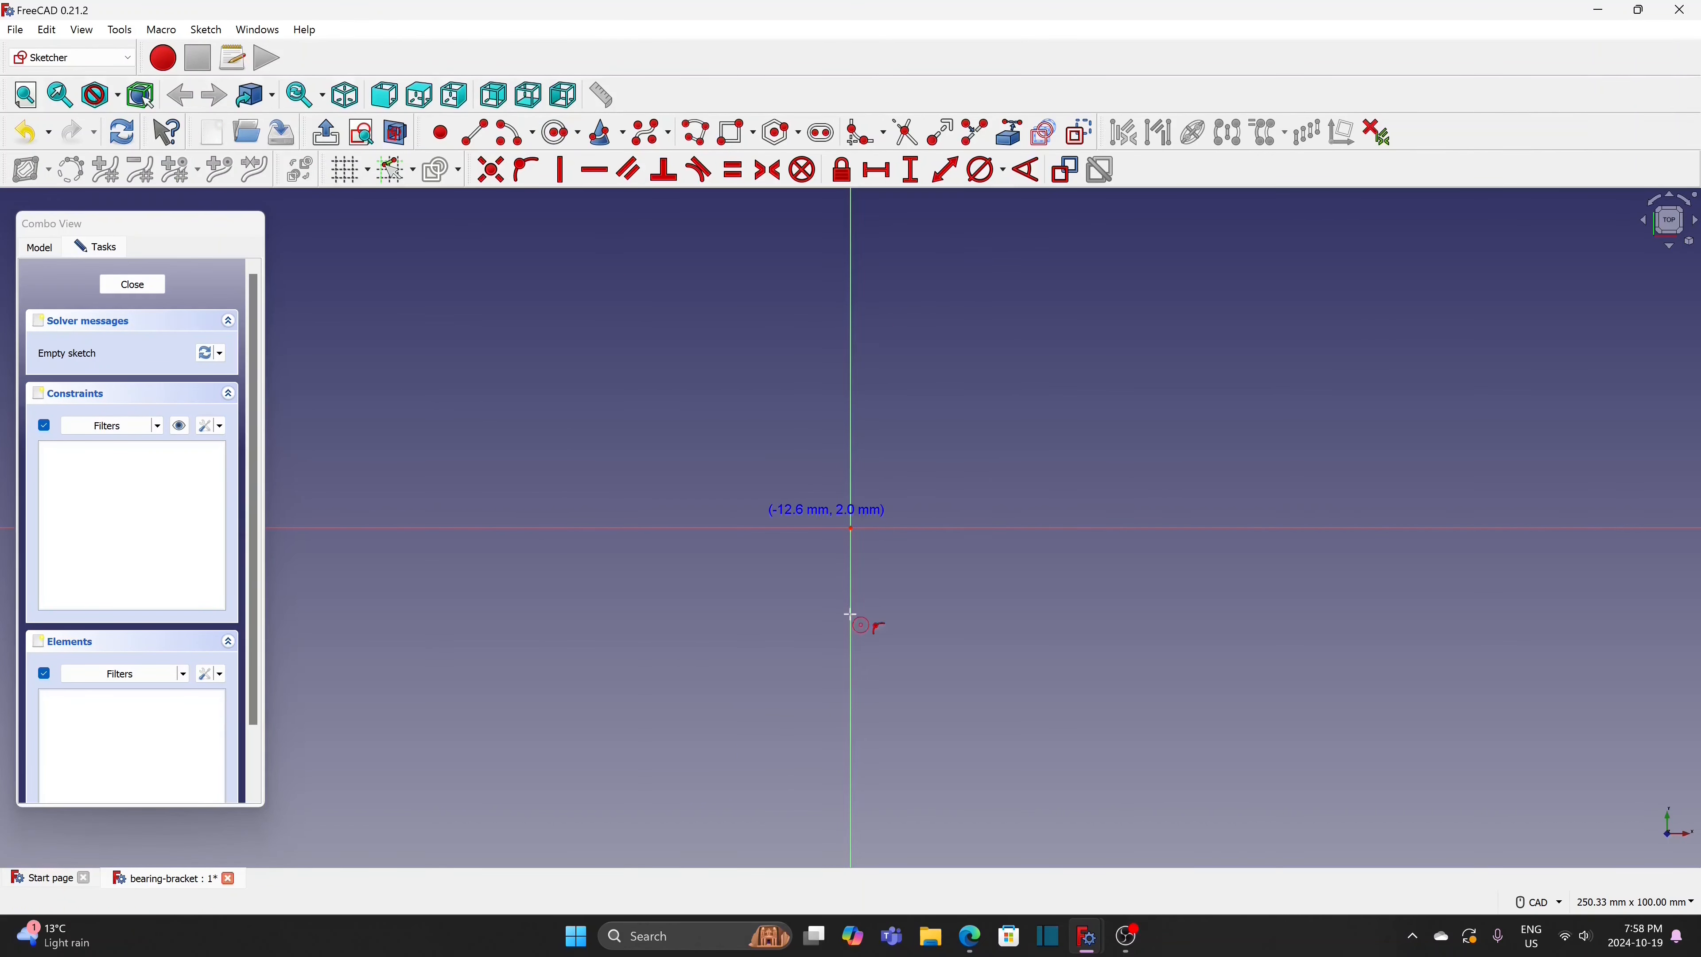
left_click(850, 528)
left_click(987, 447)
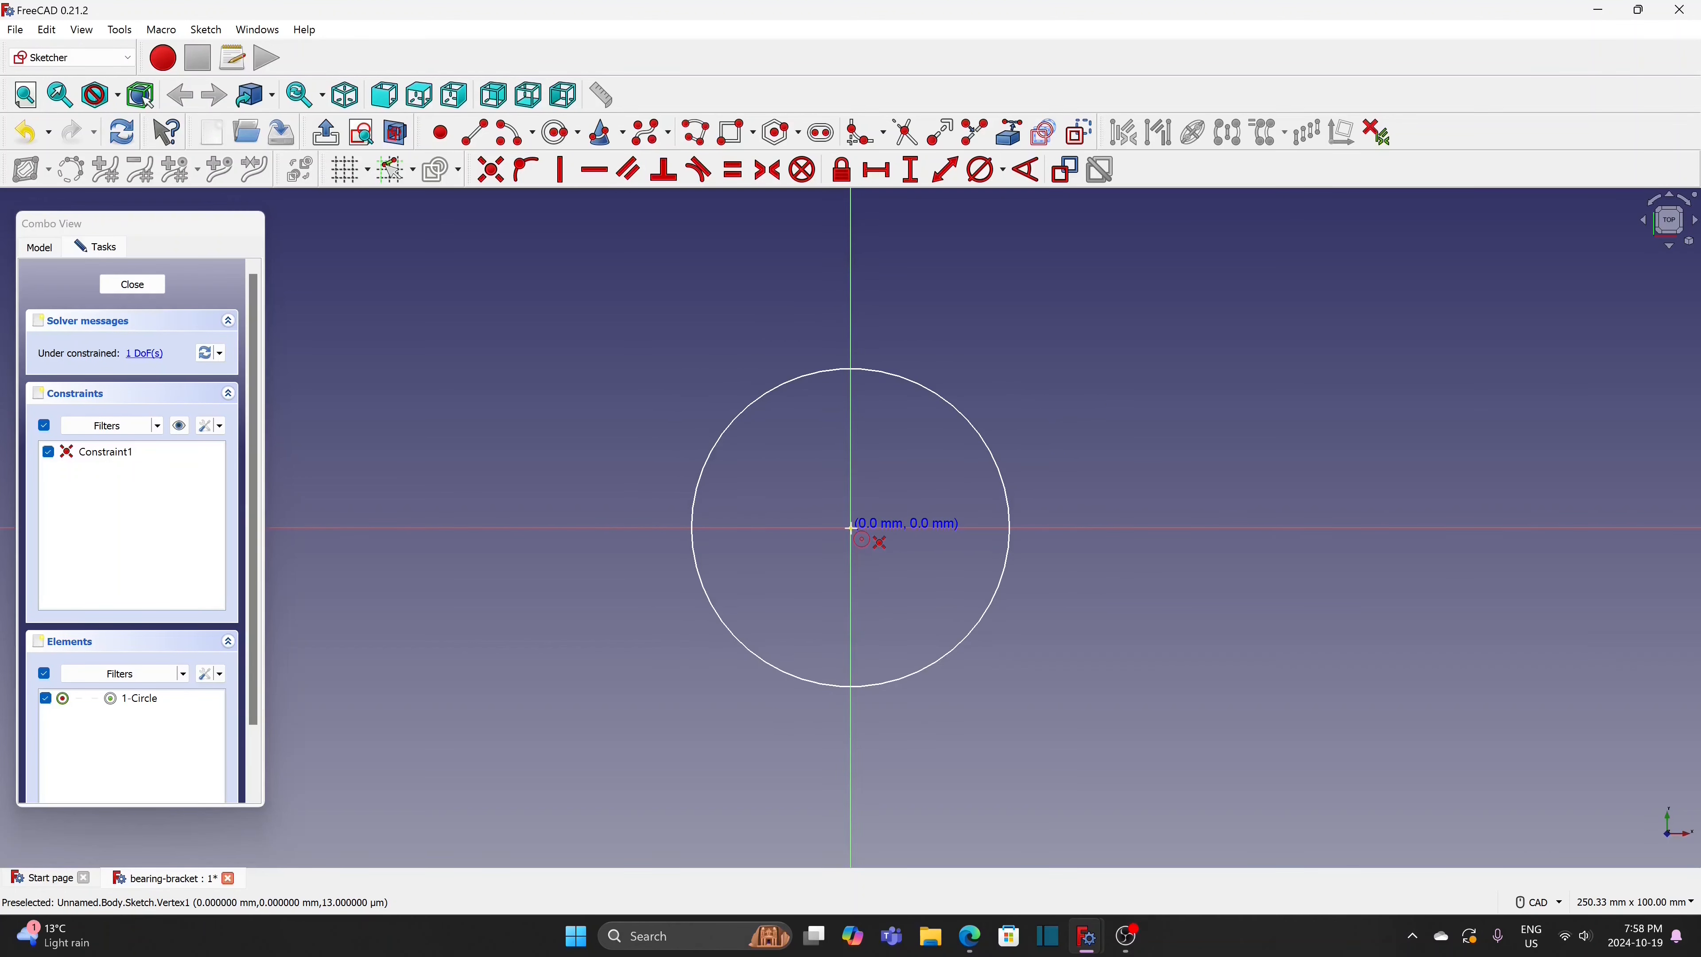
left_click(1014, 398)
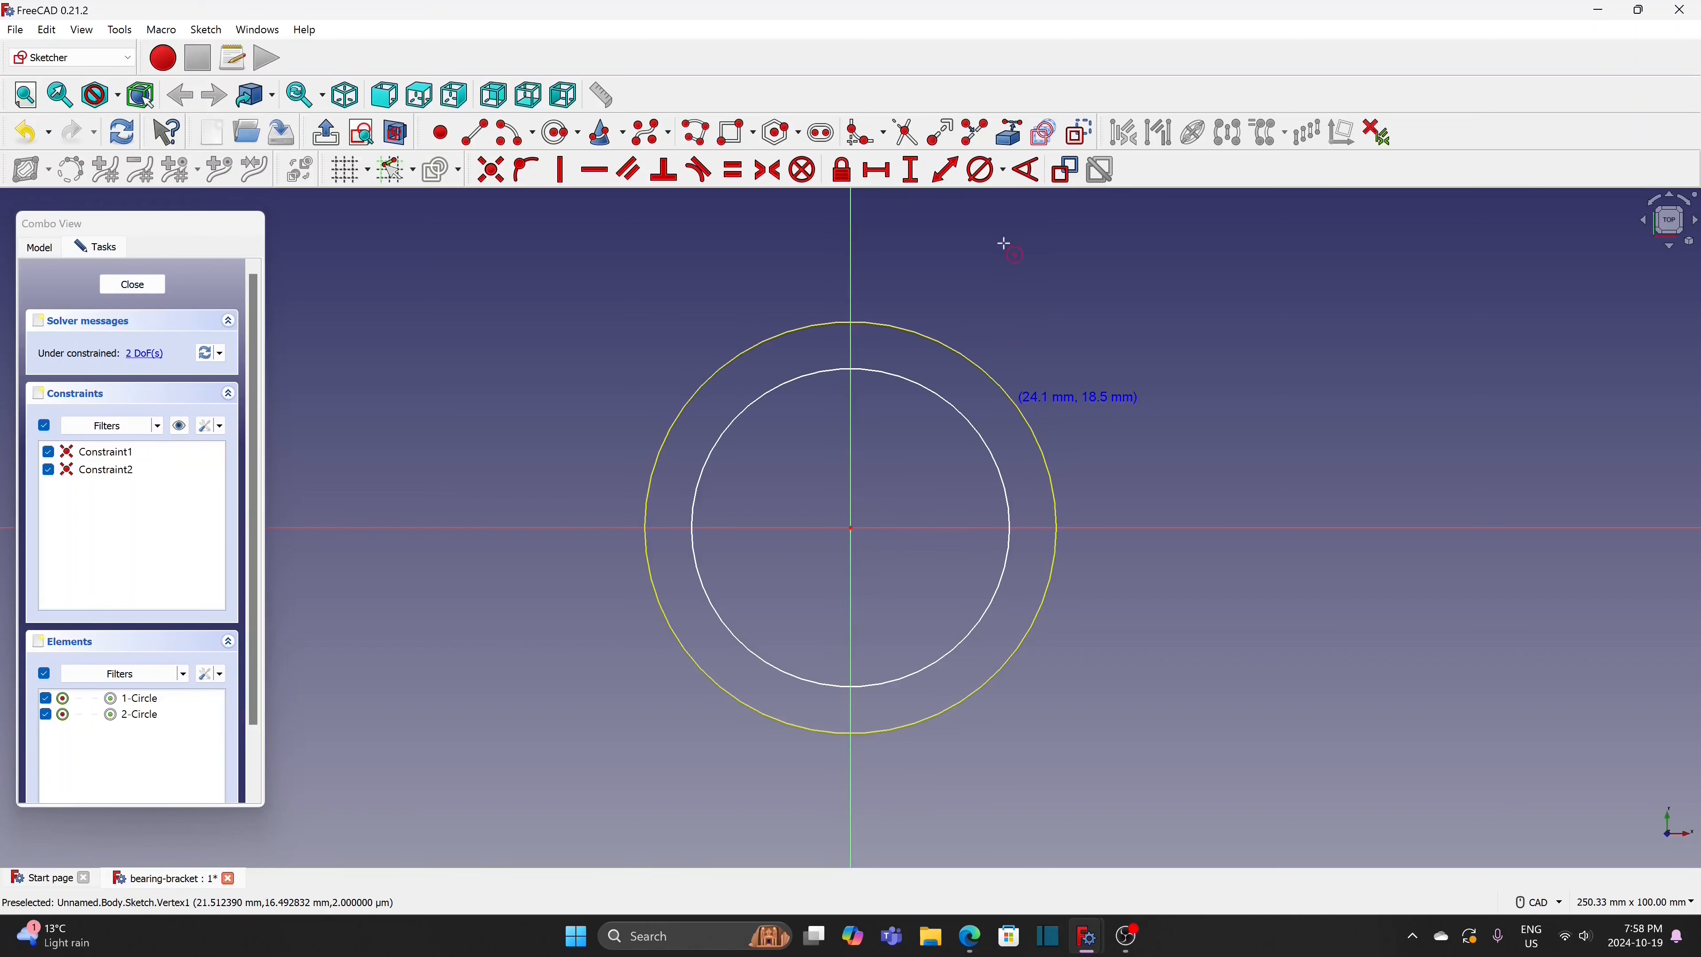
Constrain the inner circle's diameter to 38 mm and the outer to 42 mm, separate the dimension labels and close the sketch
left_click(987, 177)
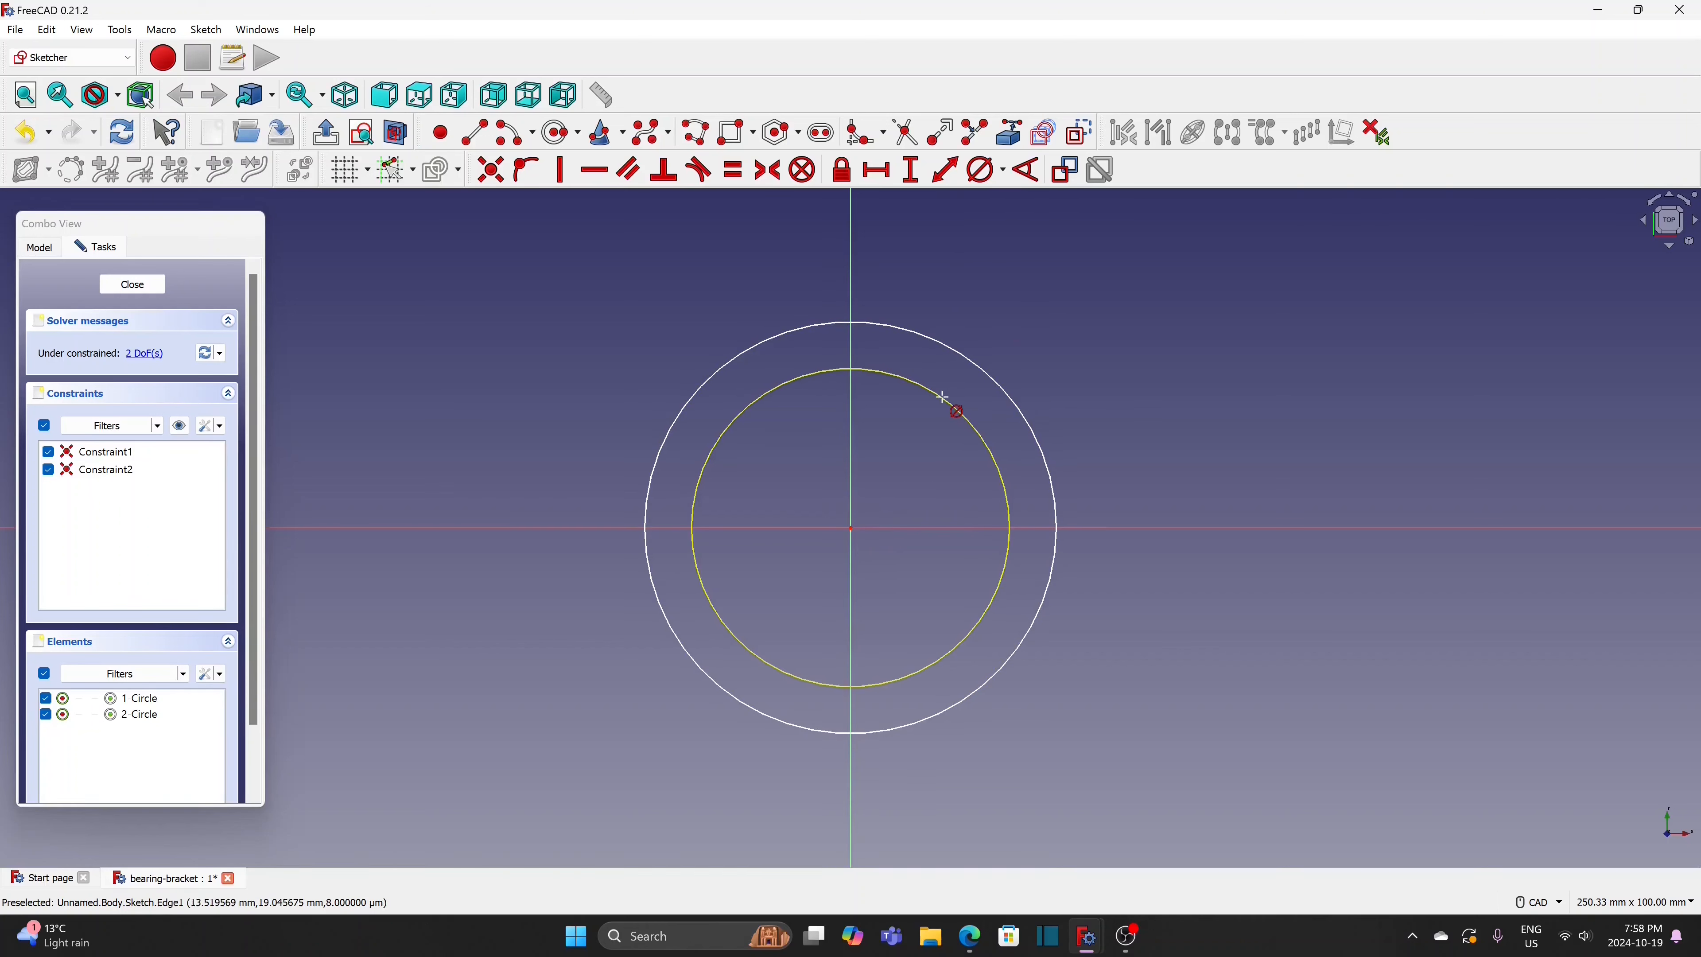
left_click(945, 405)
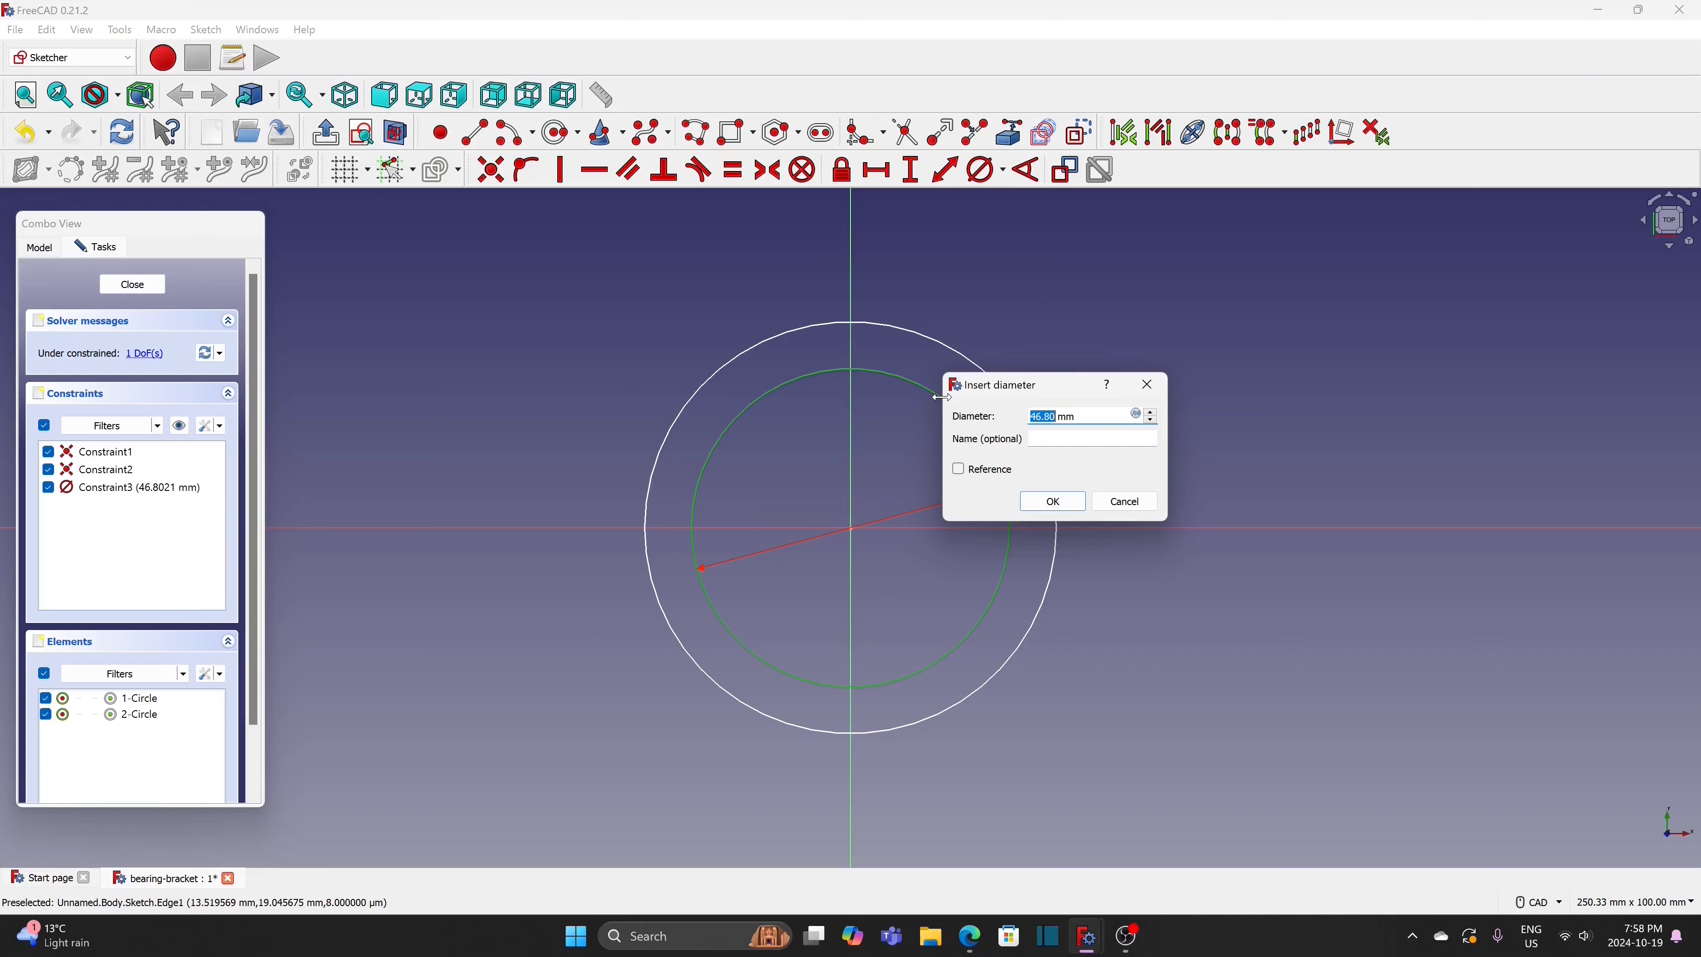
left_click(1052, 502)
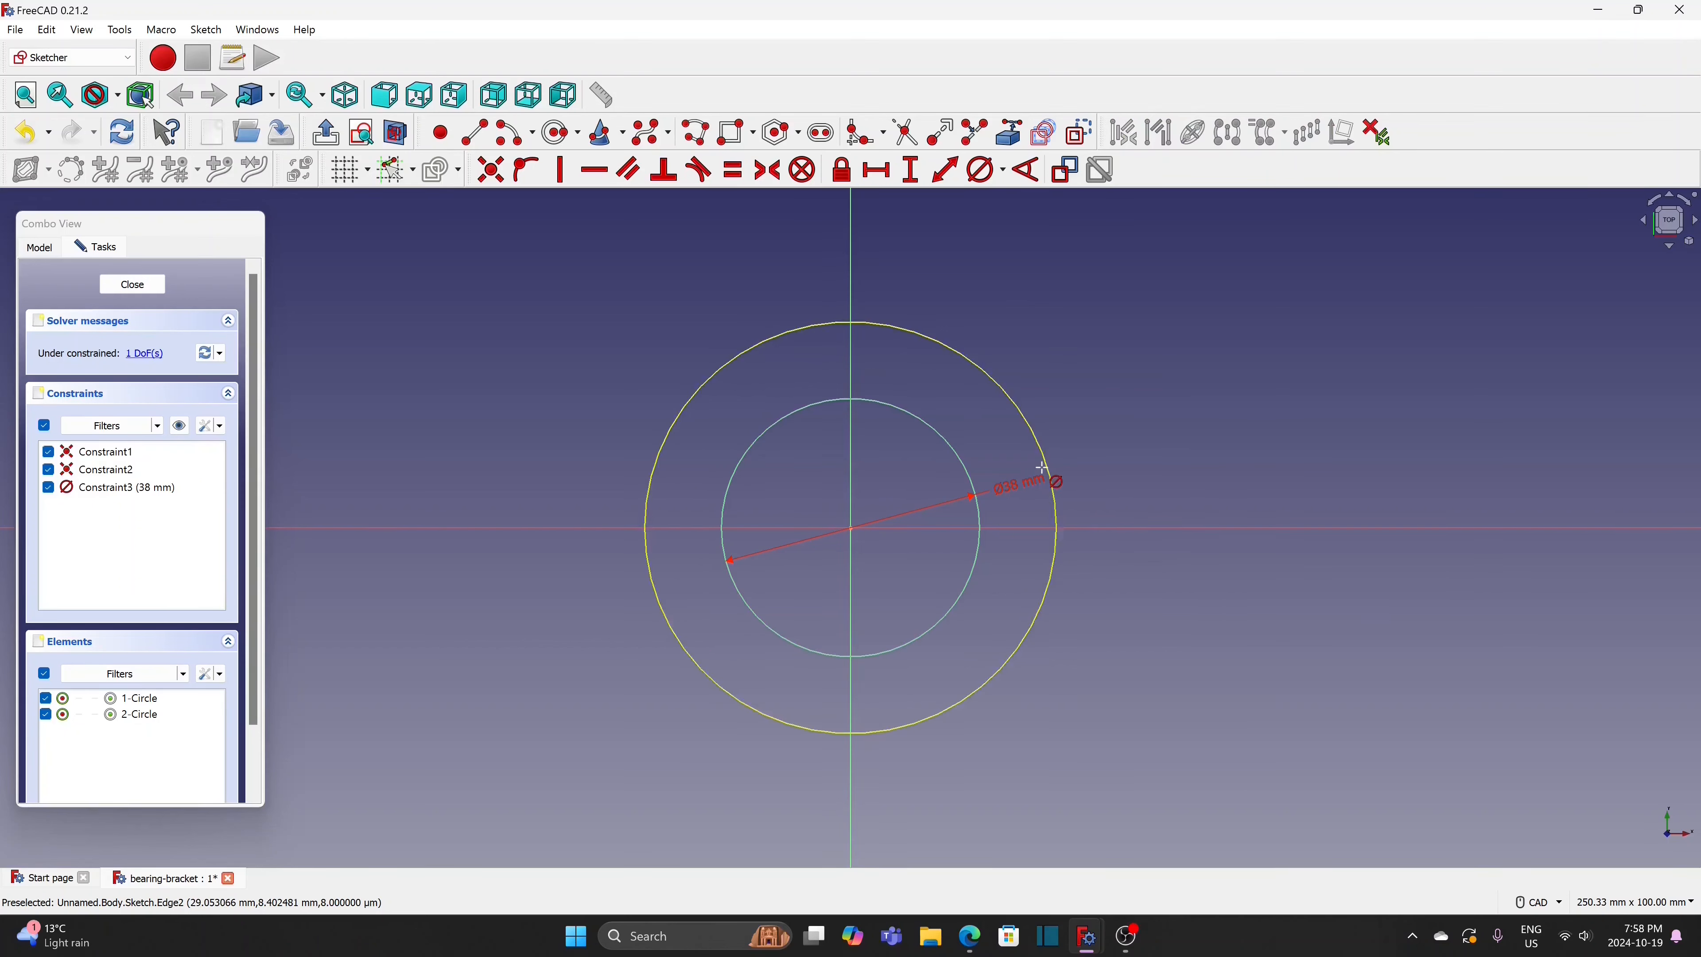
left_click(1038, 445)
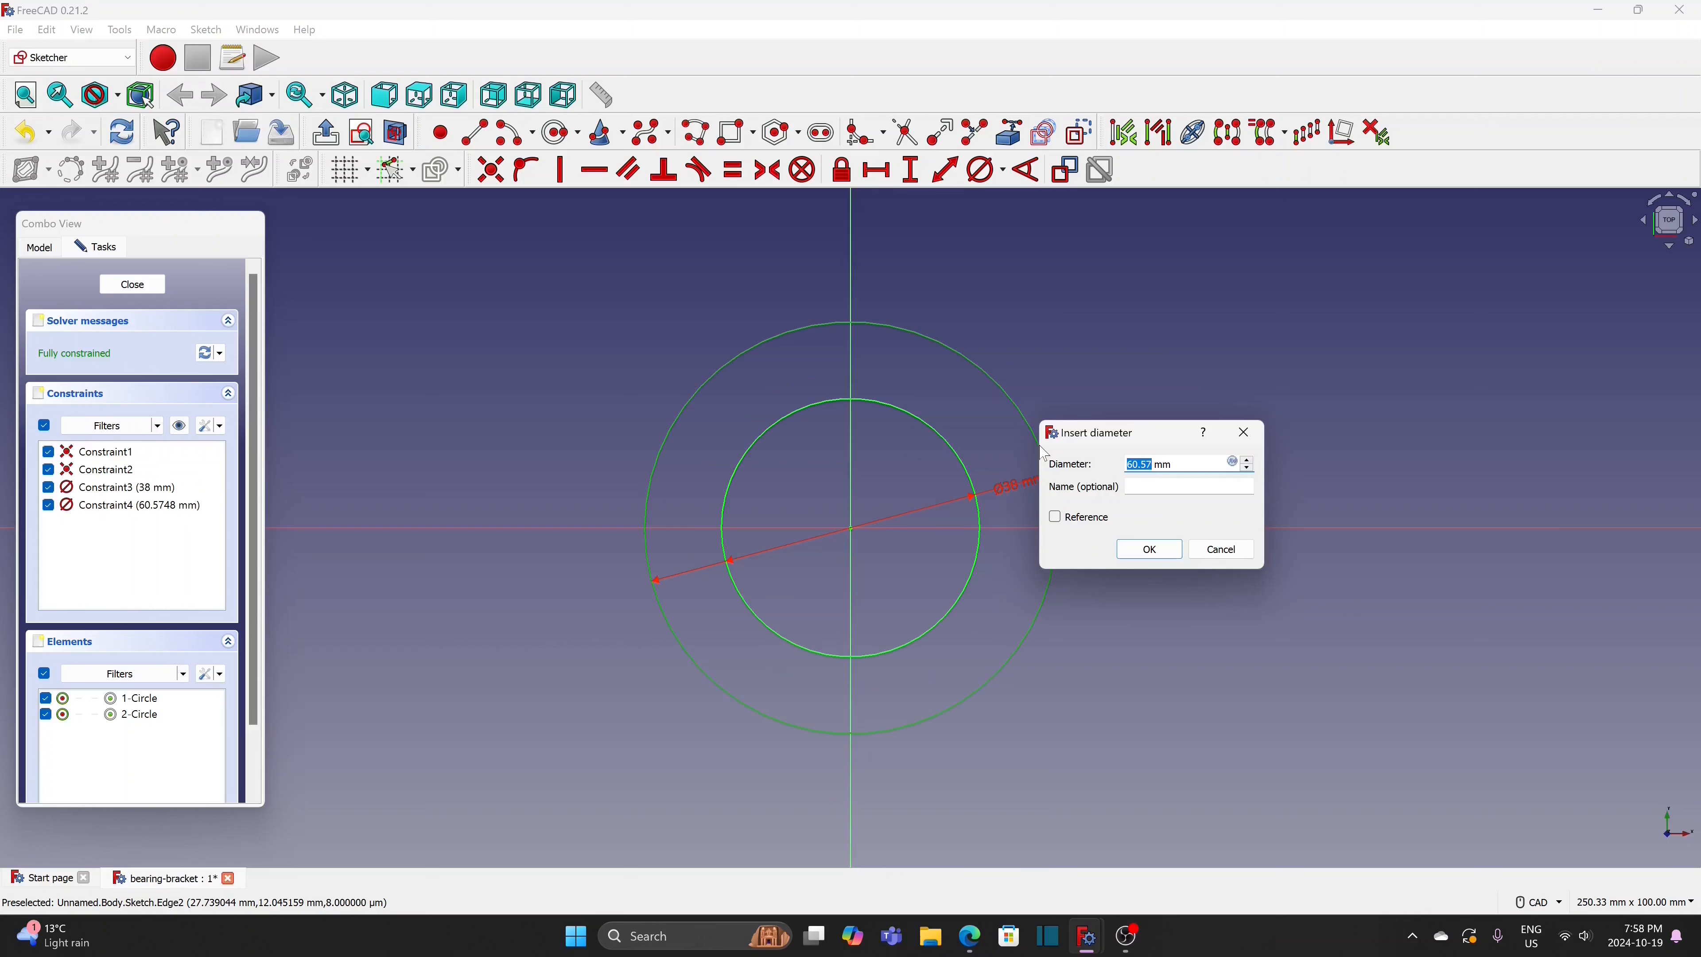
left_click(1149, 549)
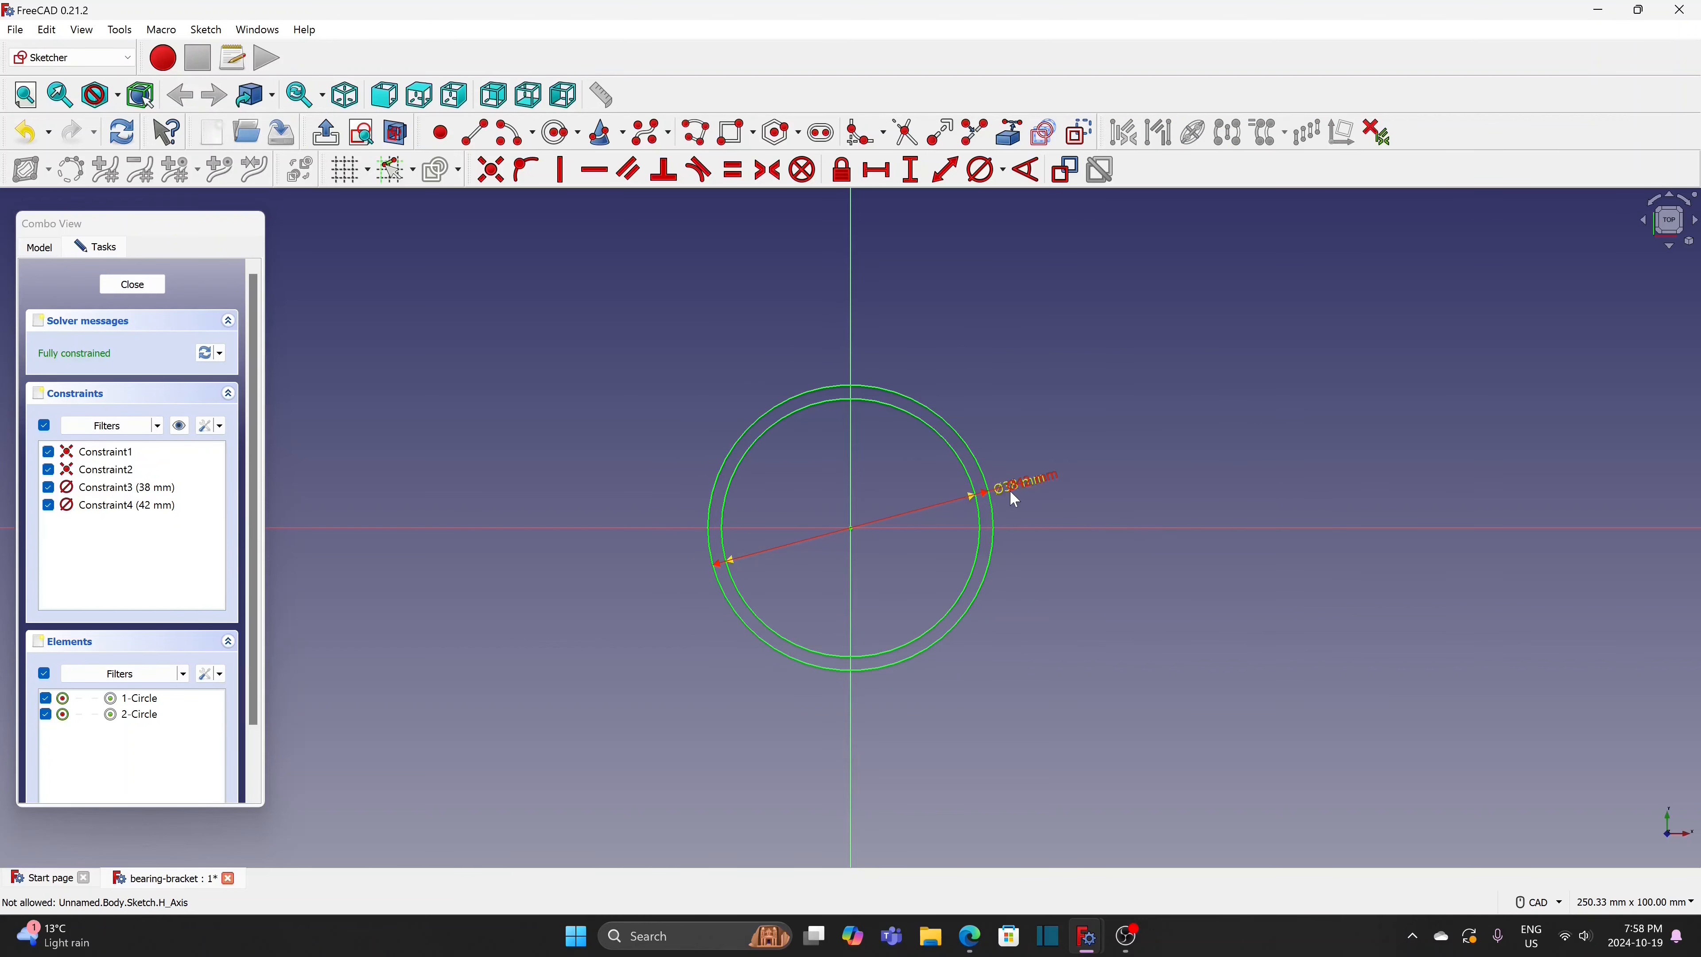
left_click_drag(1014, 488, 1006, 435)
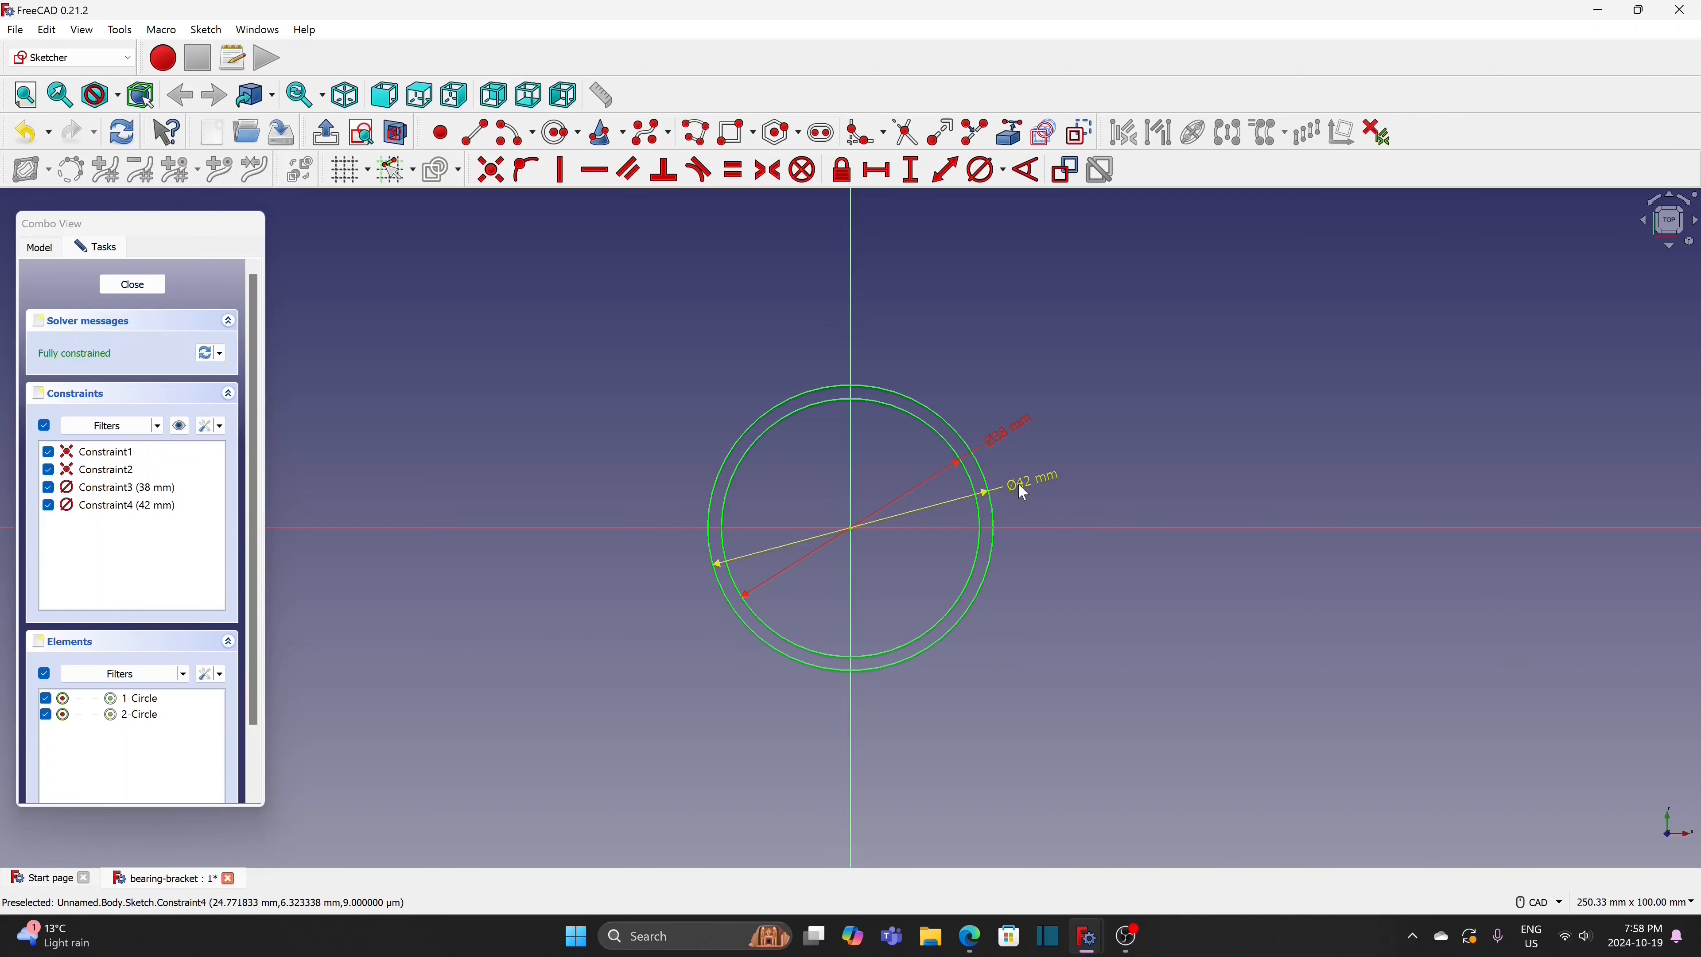
left_click(130, 286)
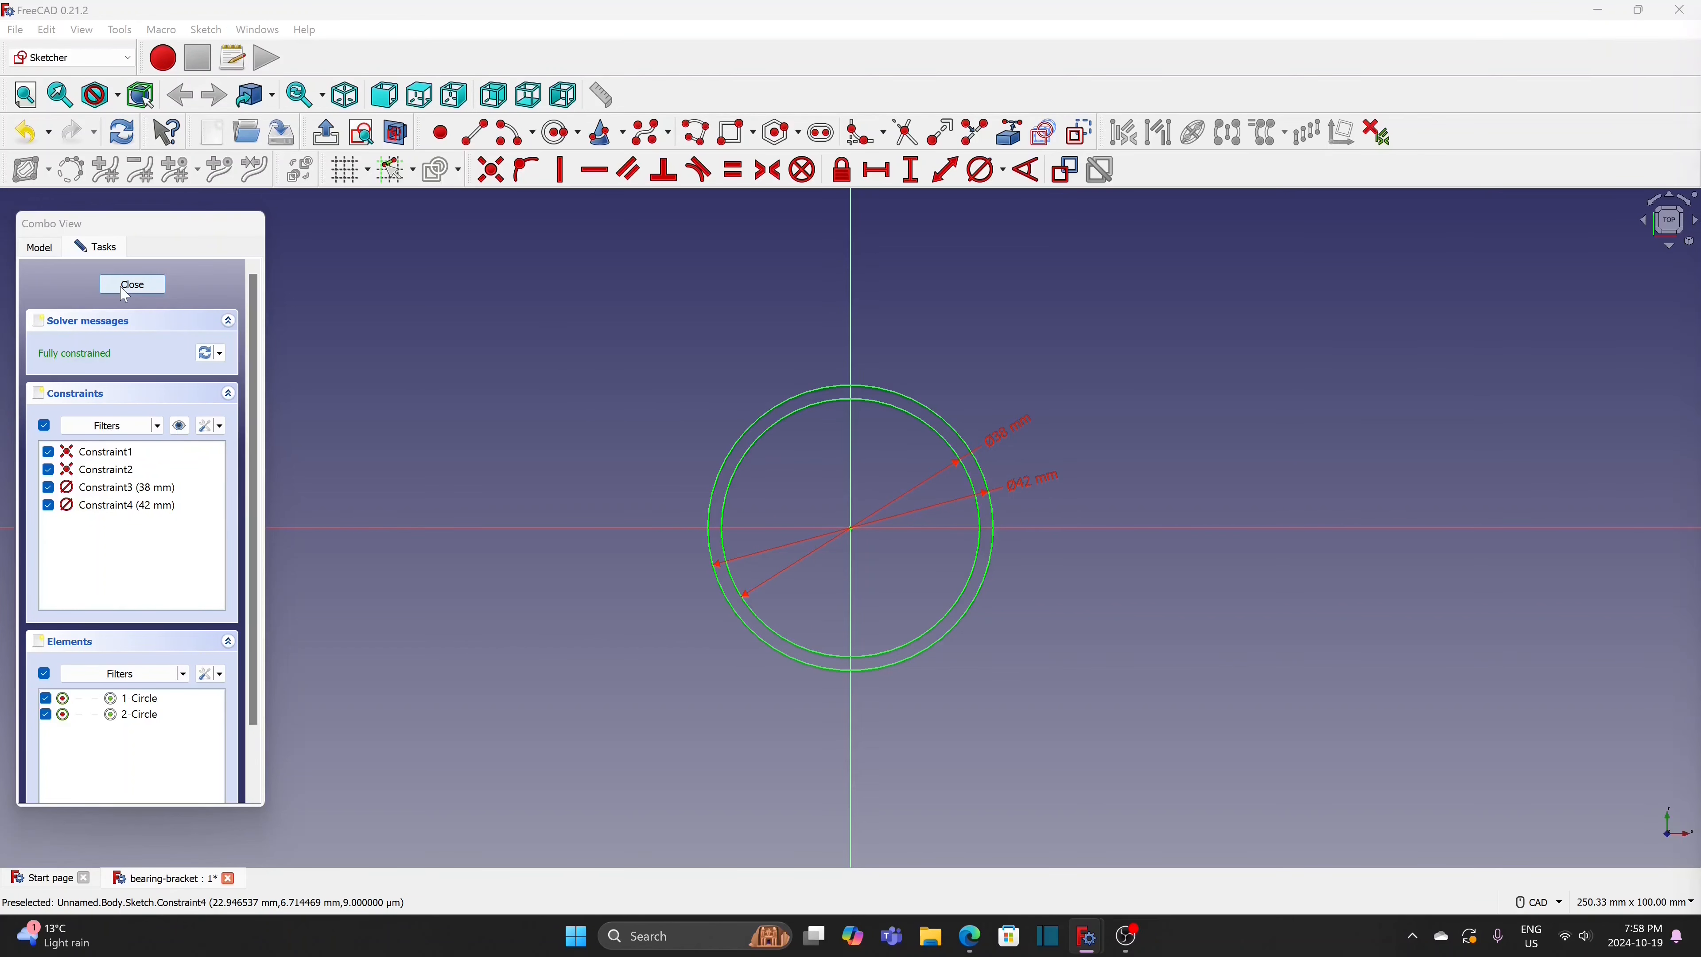
Pad the two-circle sketch to a length of 6 mm
left_click(36, 252)
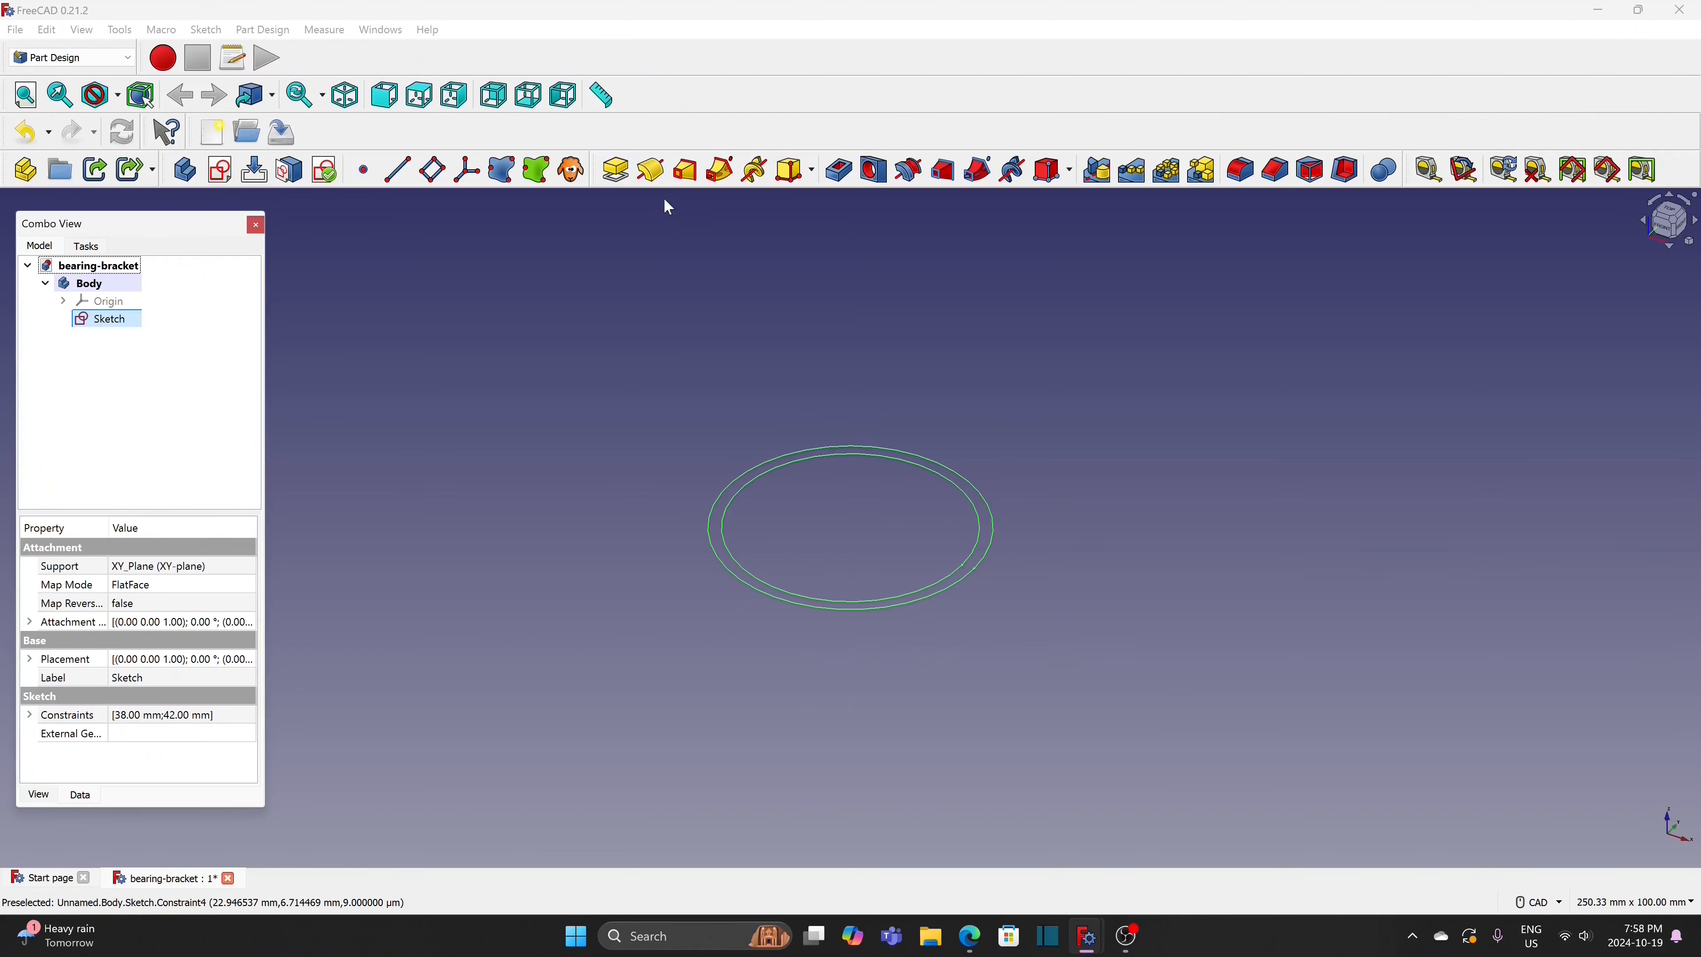
left_click(616, 170)
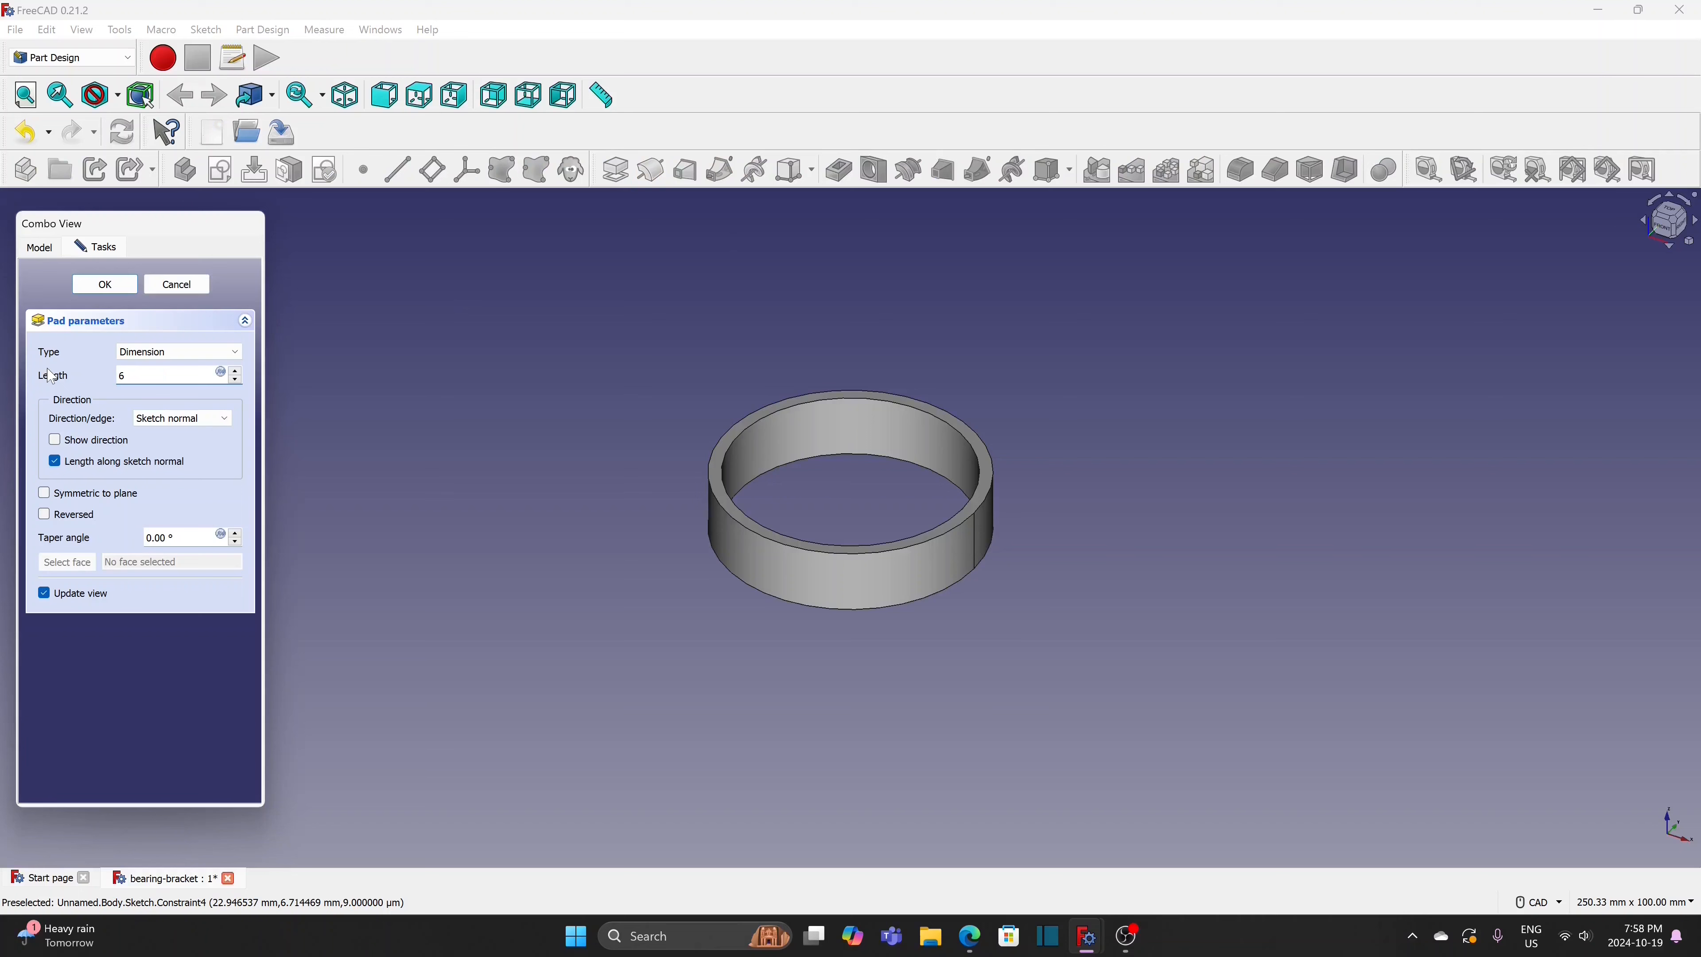
left_click(124, 287)
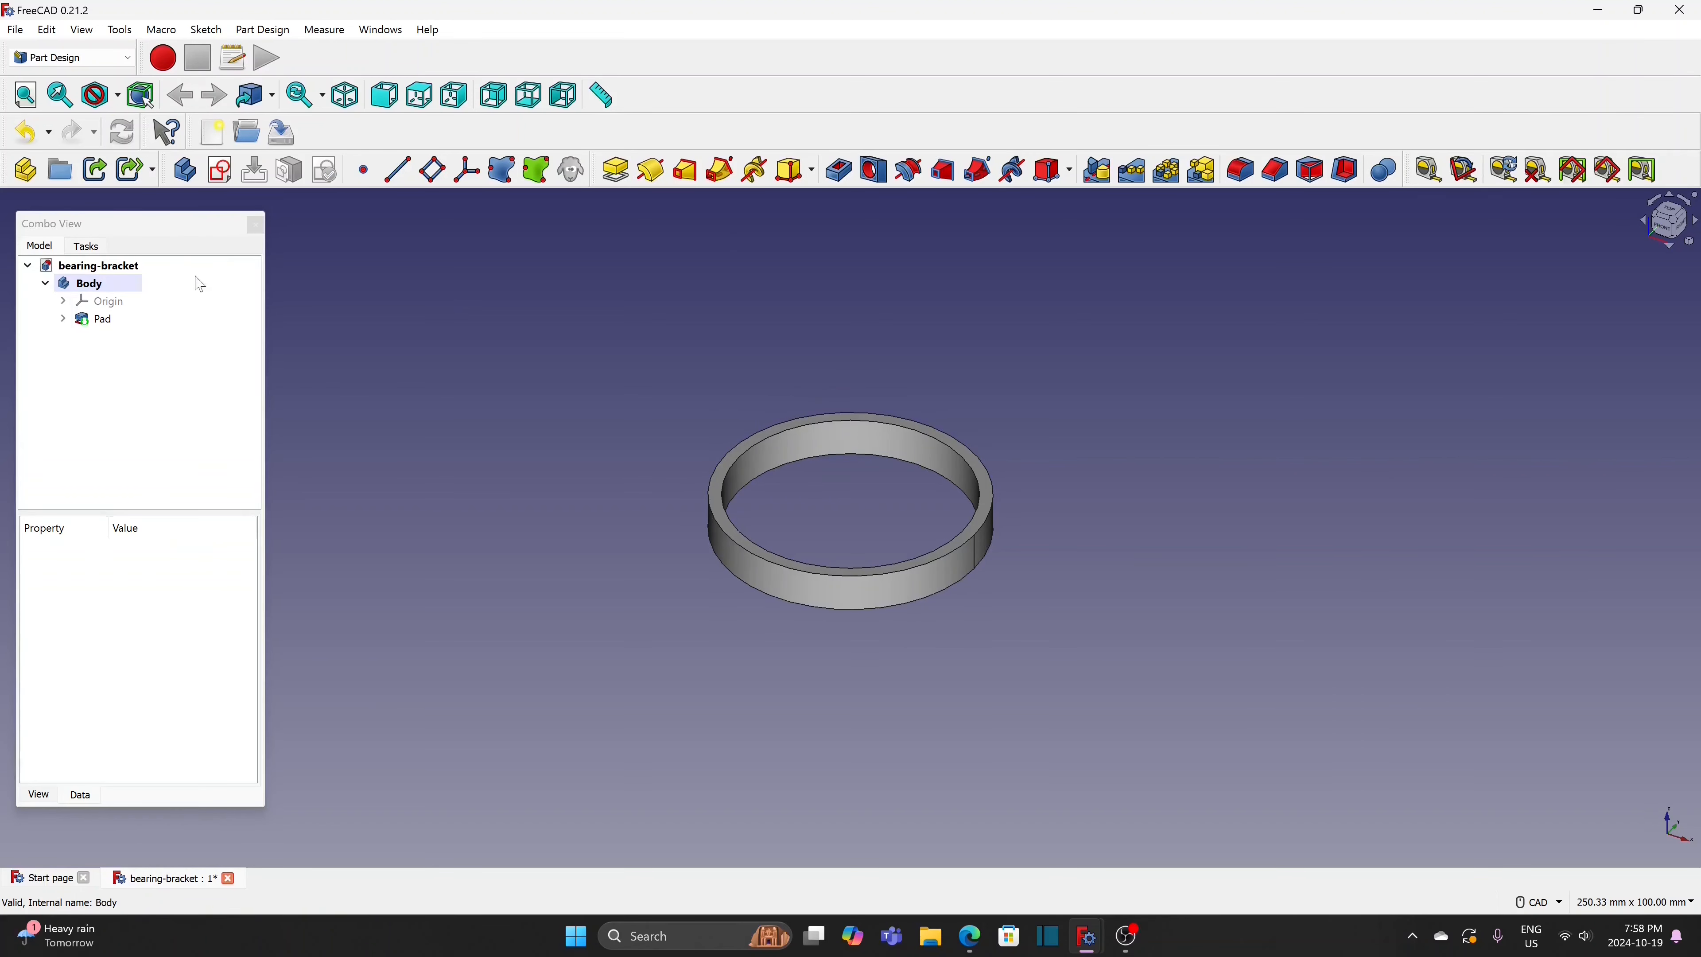
On a new XY-plane sketch, draw a semicircular arc of about 5 mm radius above the ring, centred and ending on the vertical axis
left_click(226, 176)
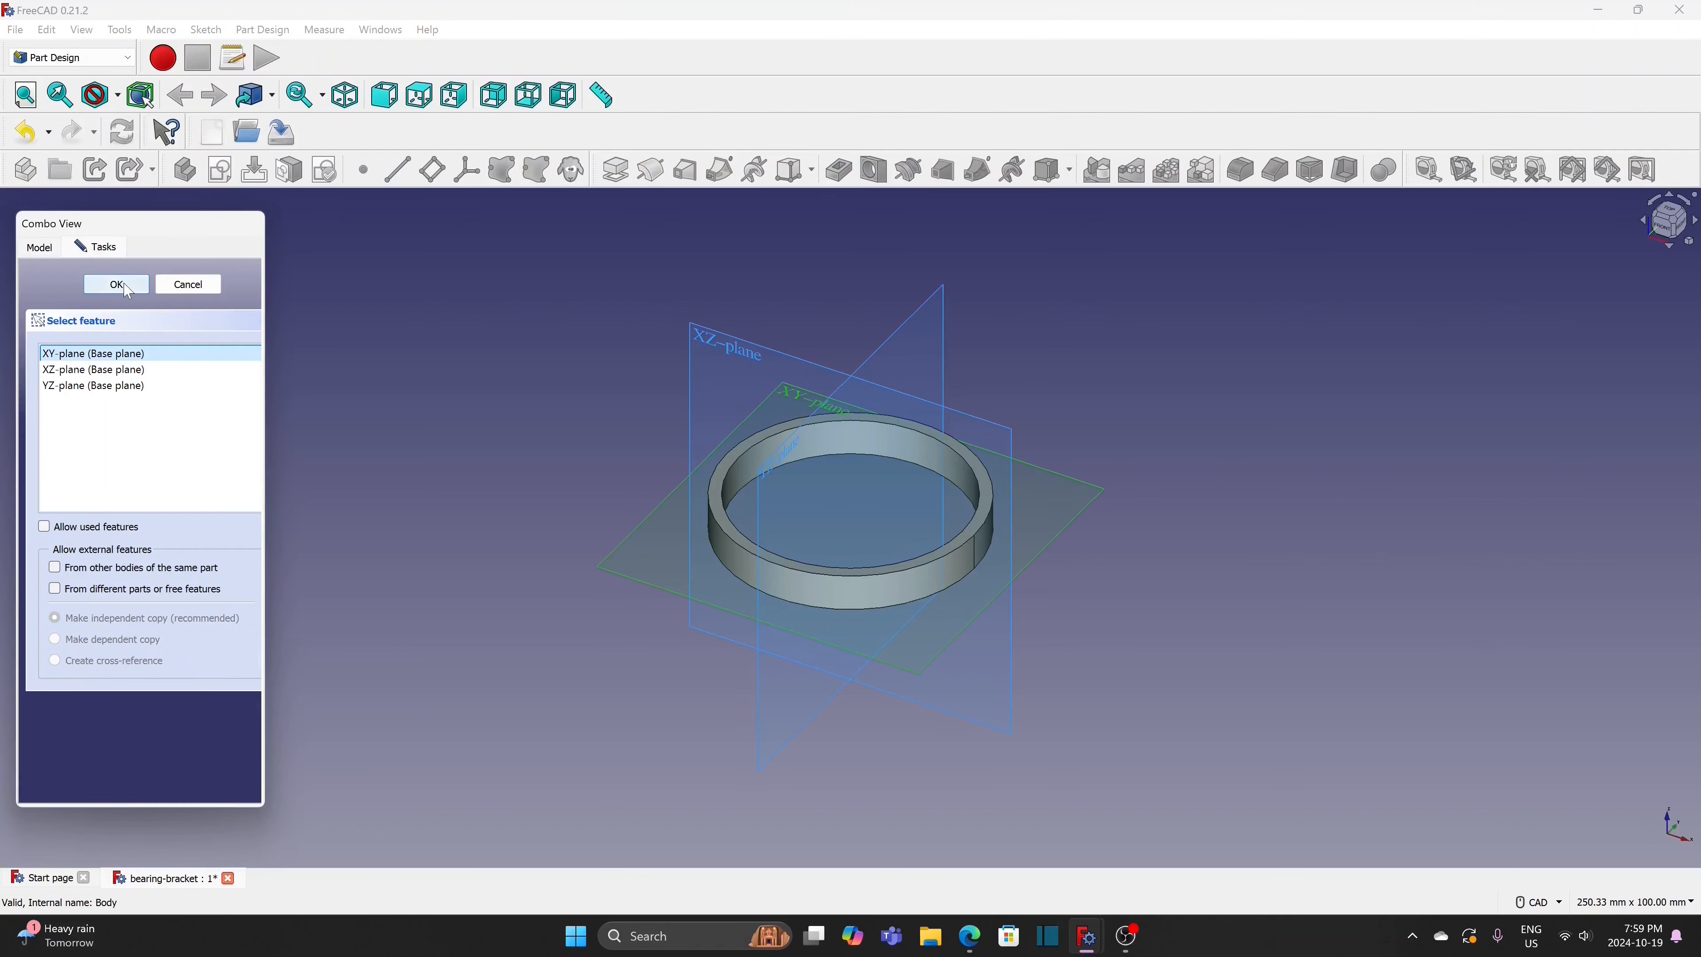
left_click(116, 285)
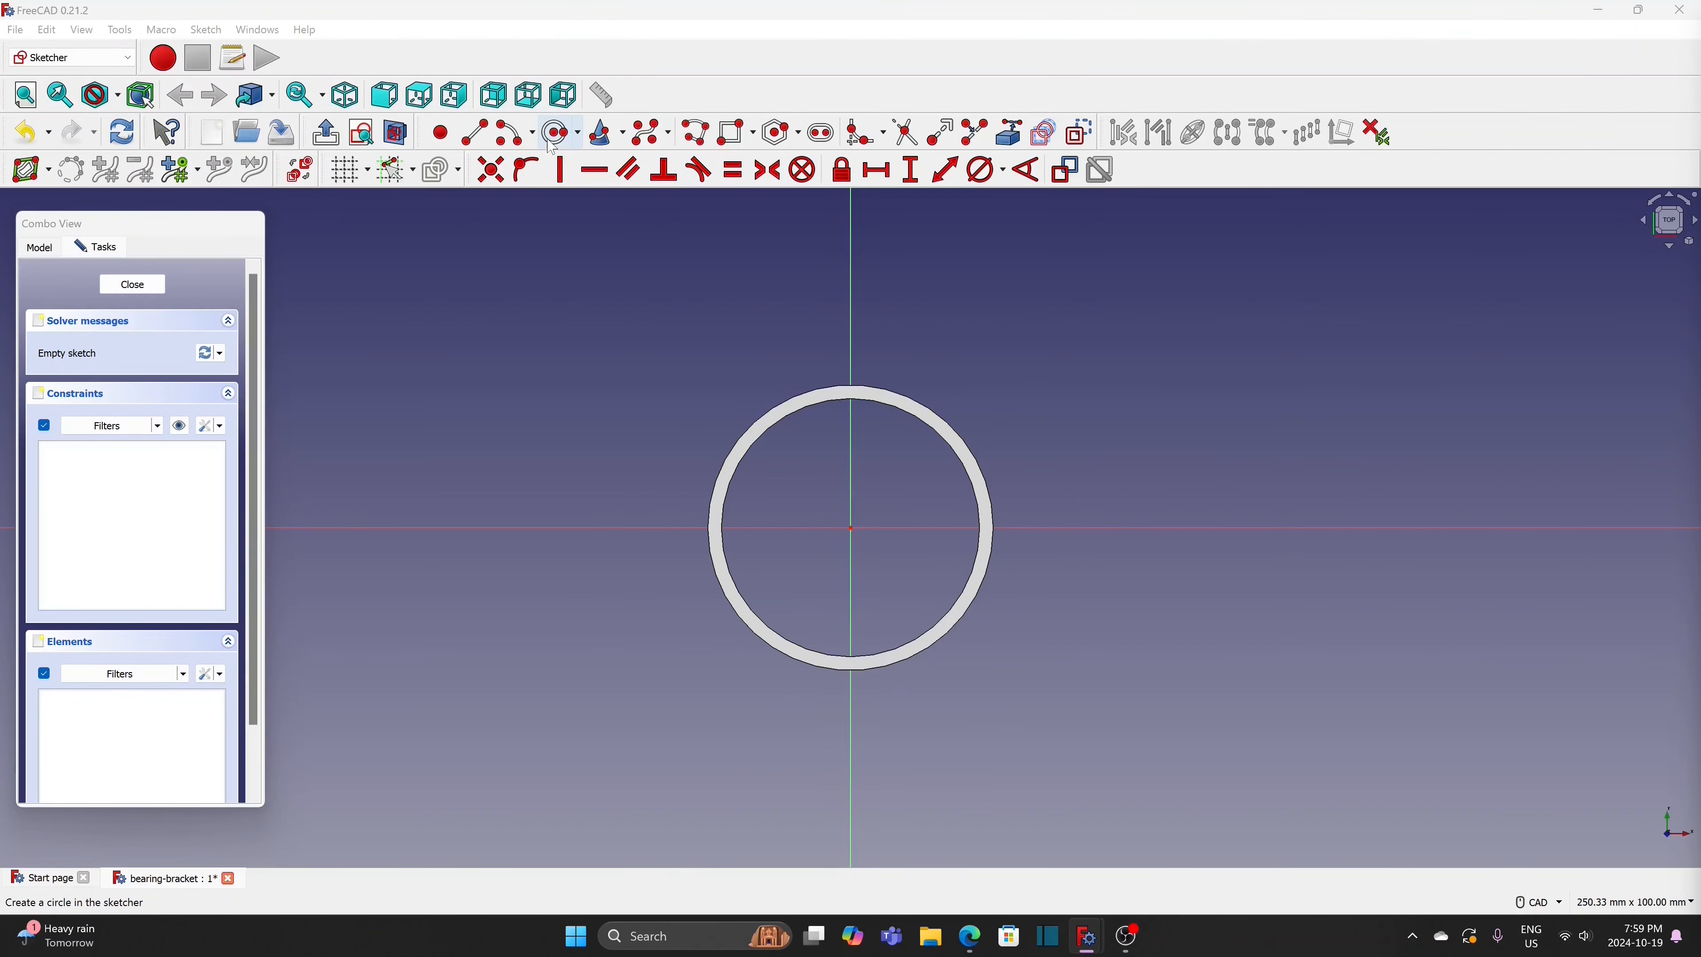
left_click(511, 149)
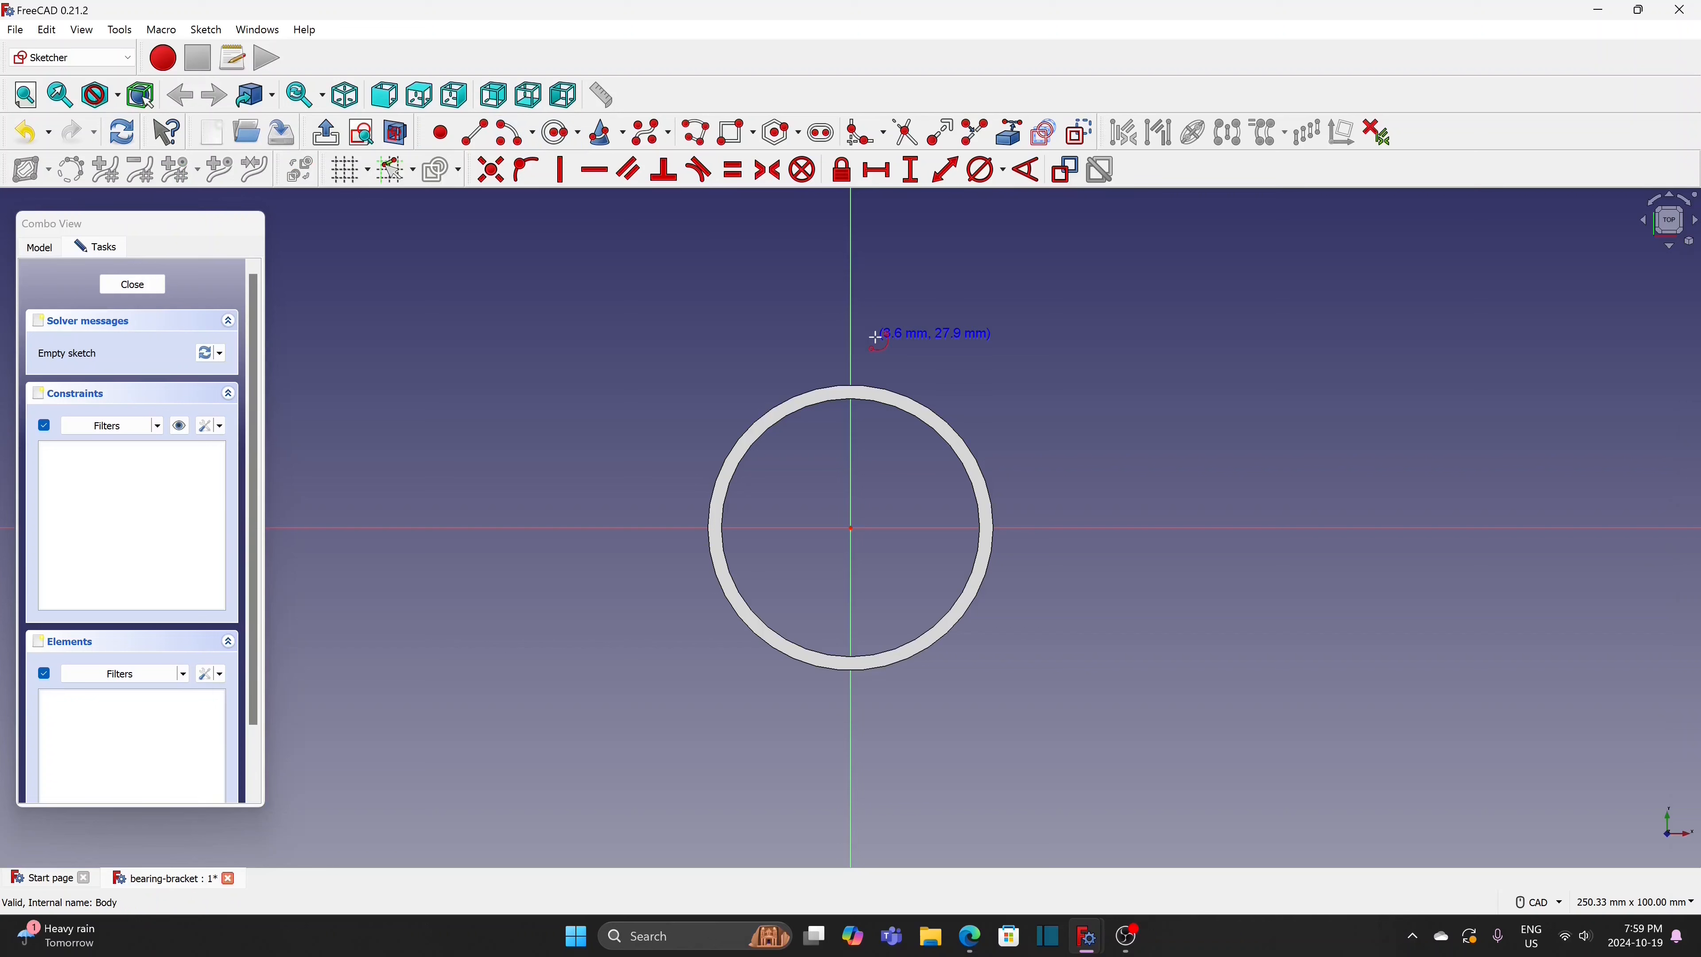
left_click(851, 332)
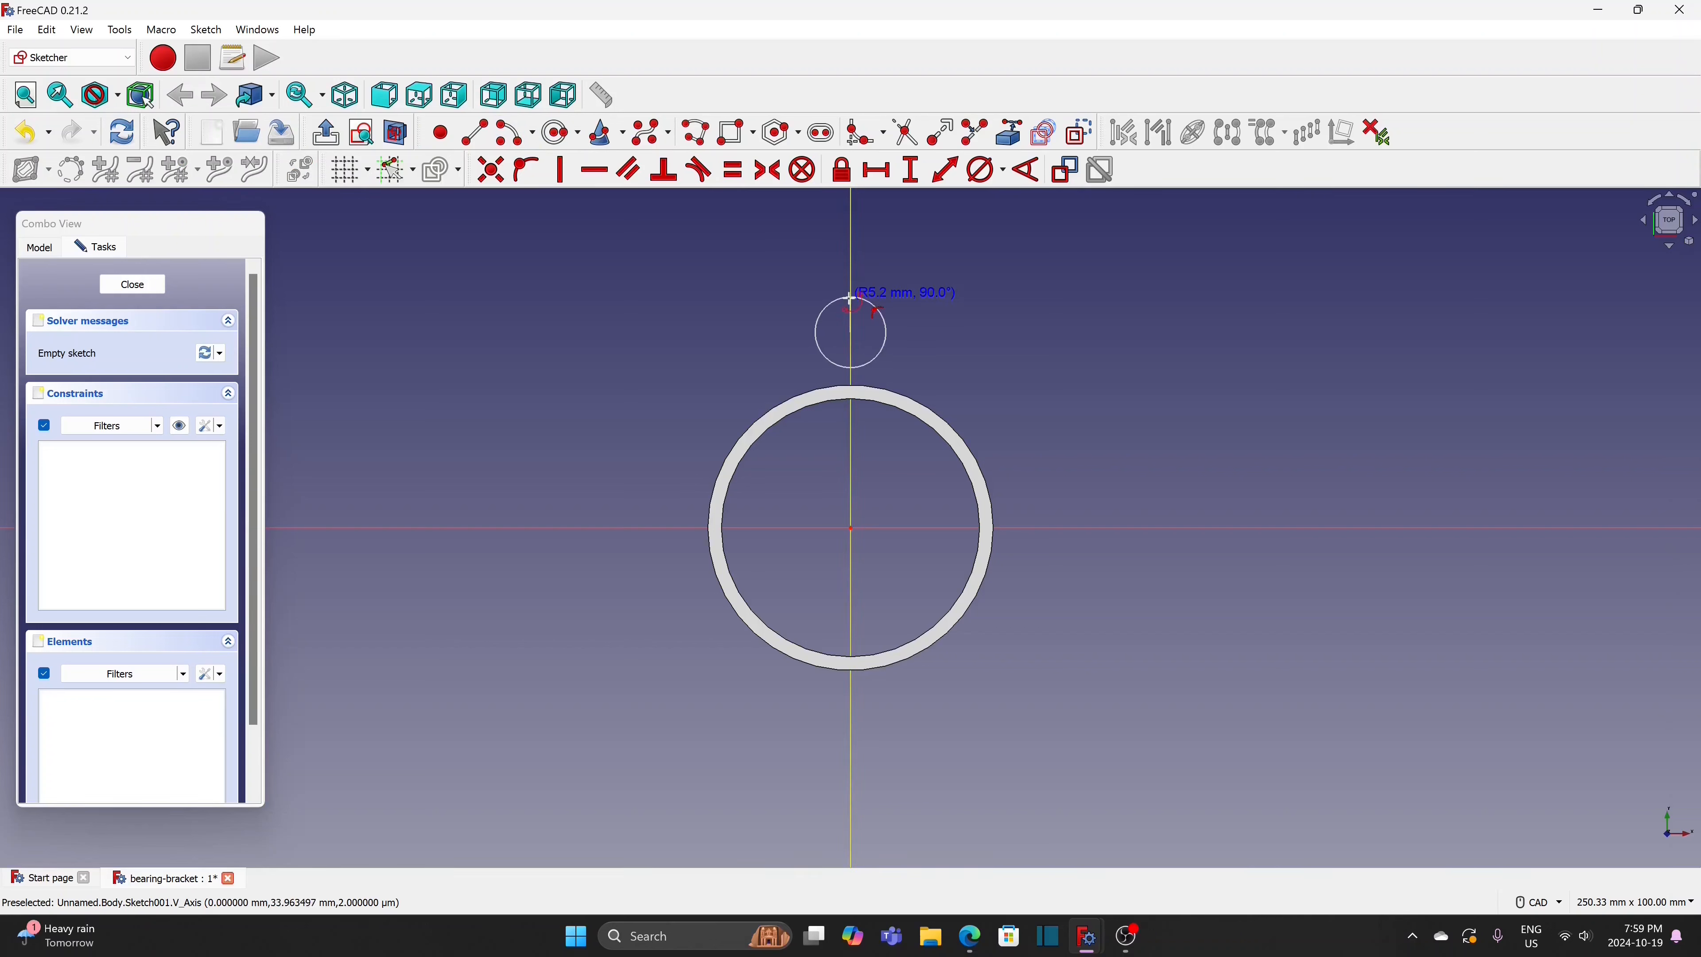
left_click(849, 299)
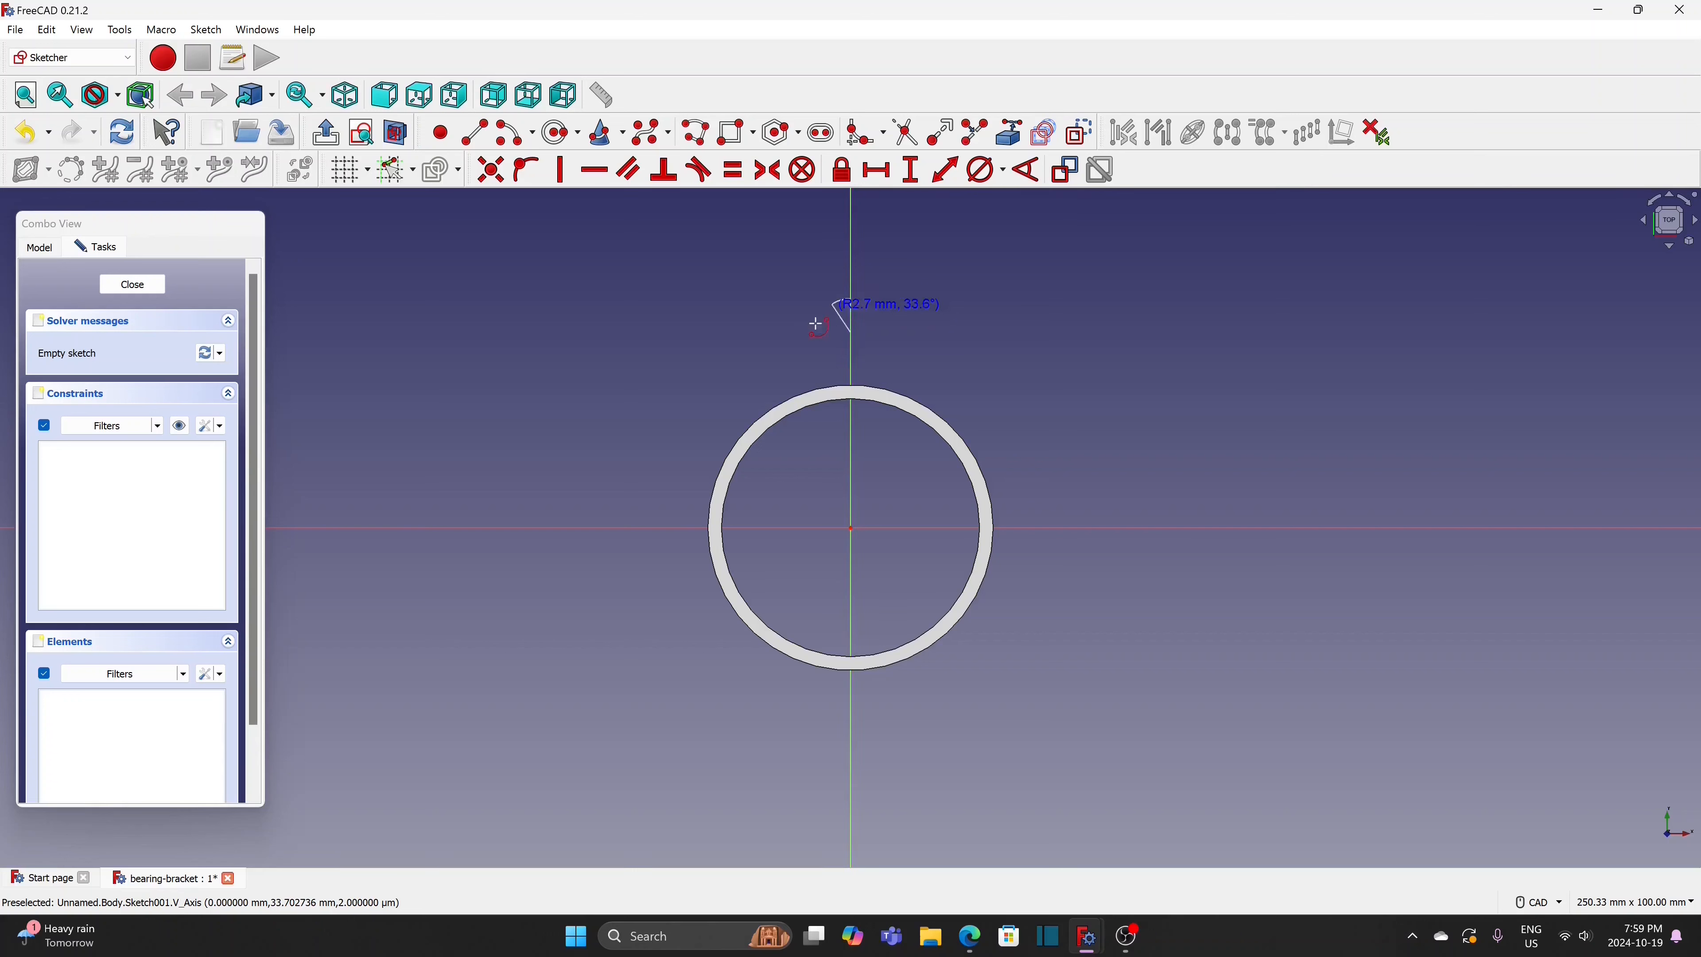
left_click(853, 383)
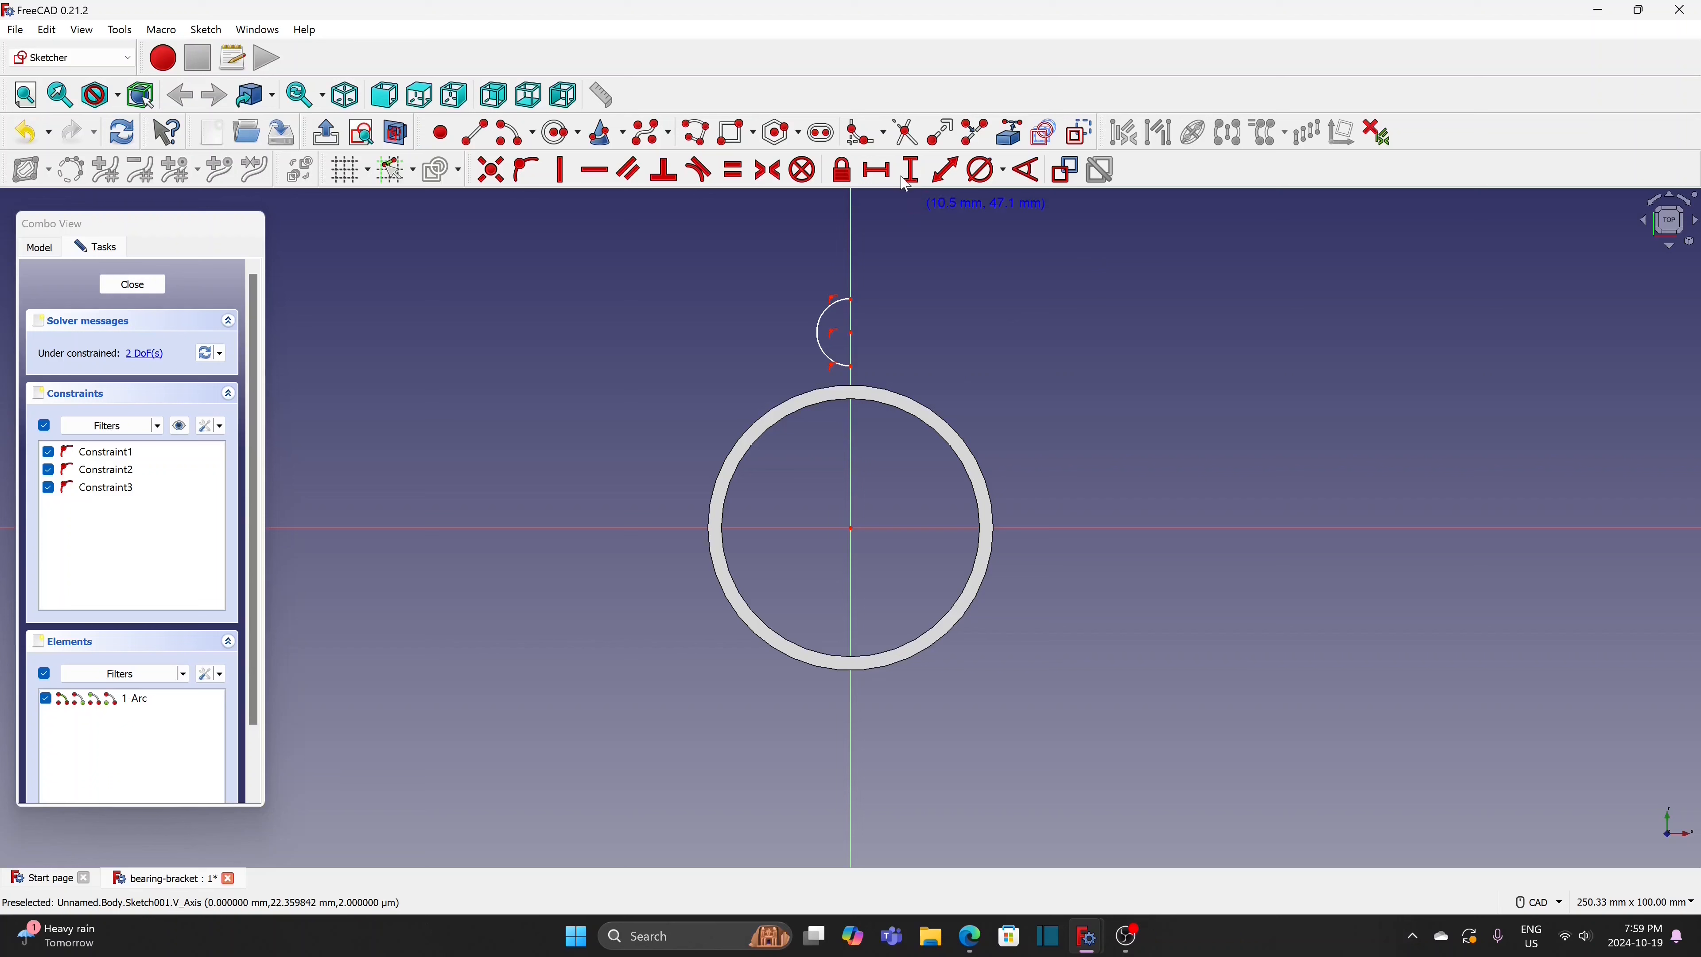
Constrain the arc's centre 20 mm vertically above the origin and set the arc's diameter to 10 mm
left_click(850, 332)
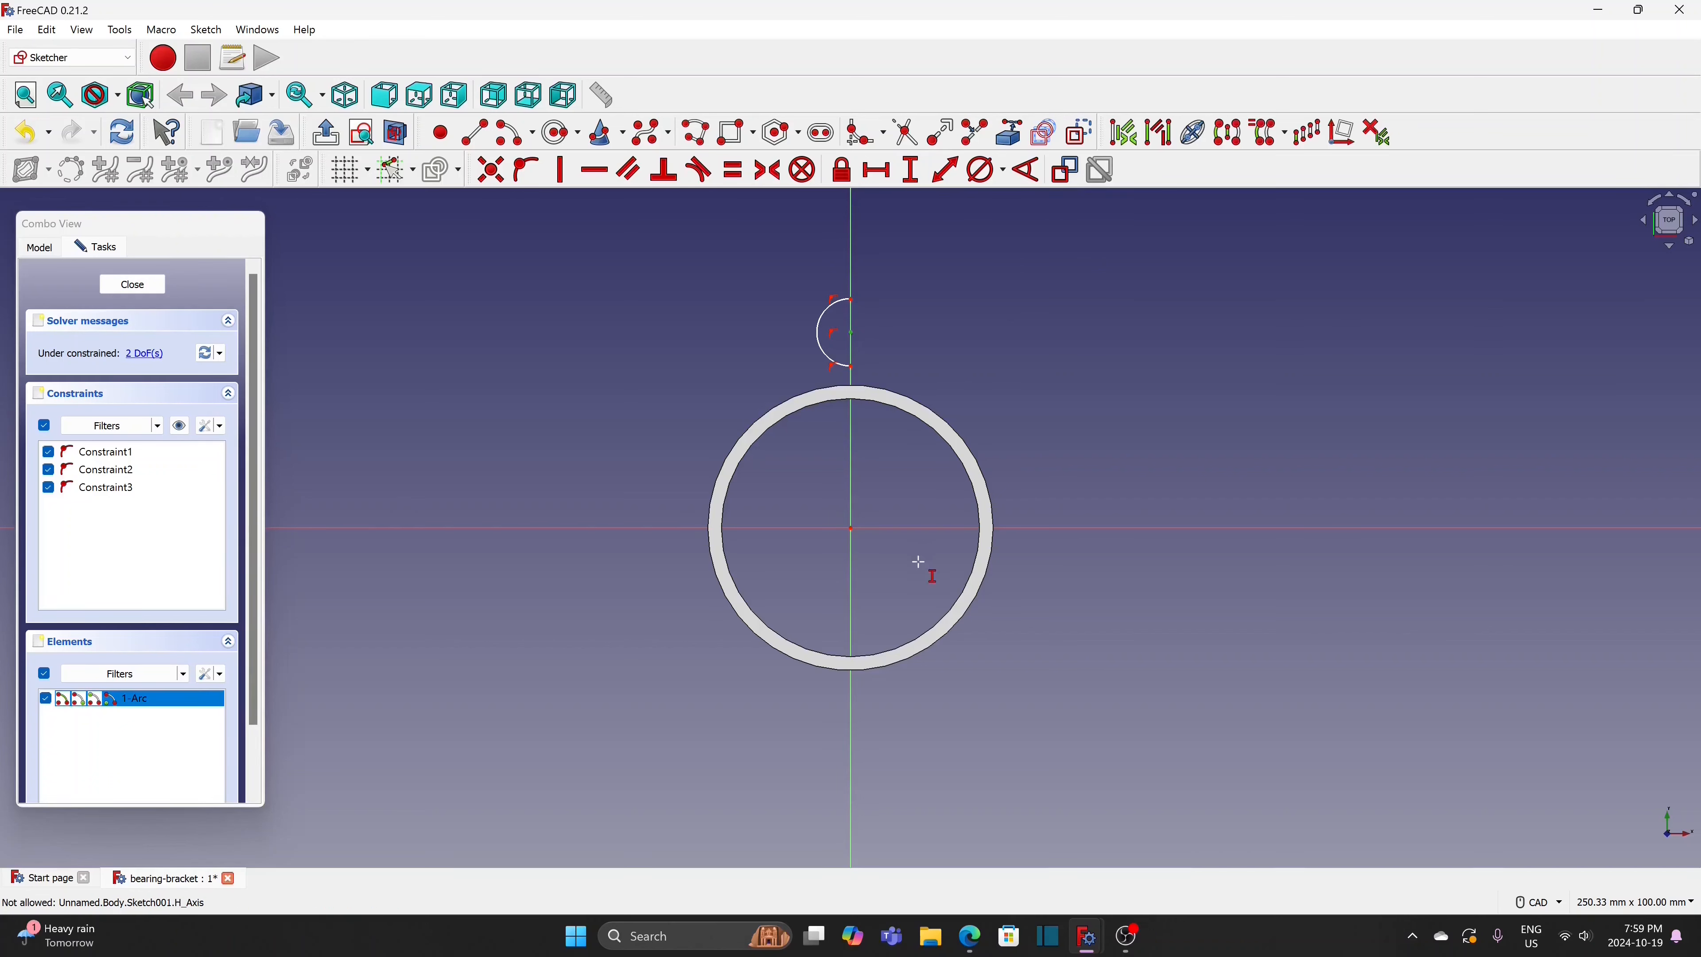
left_click(850, 530)
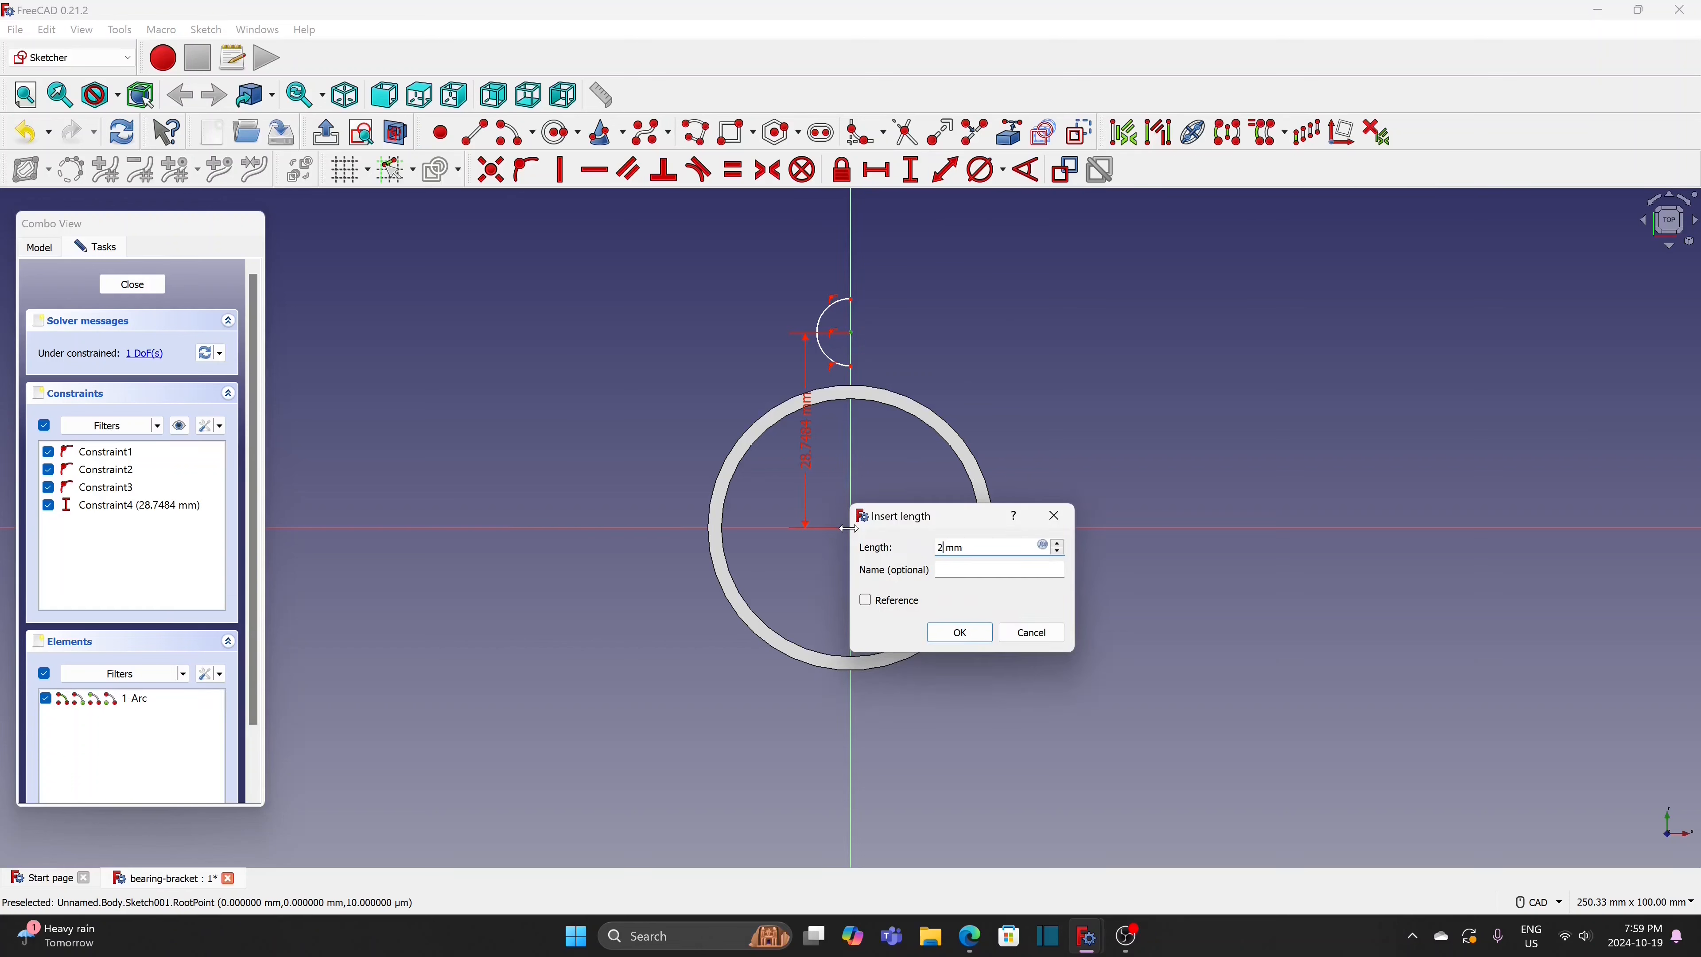
left_click(983, 630)
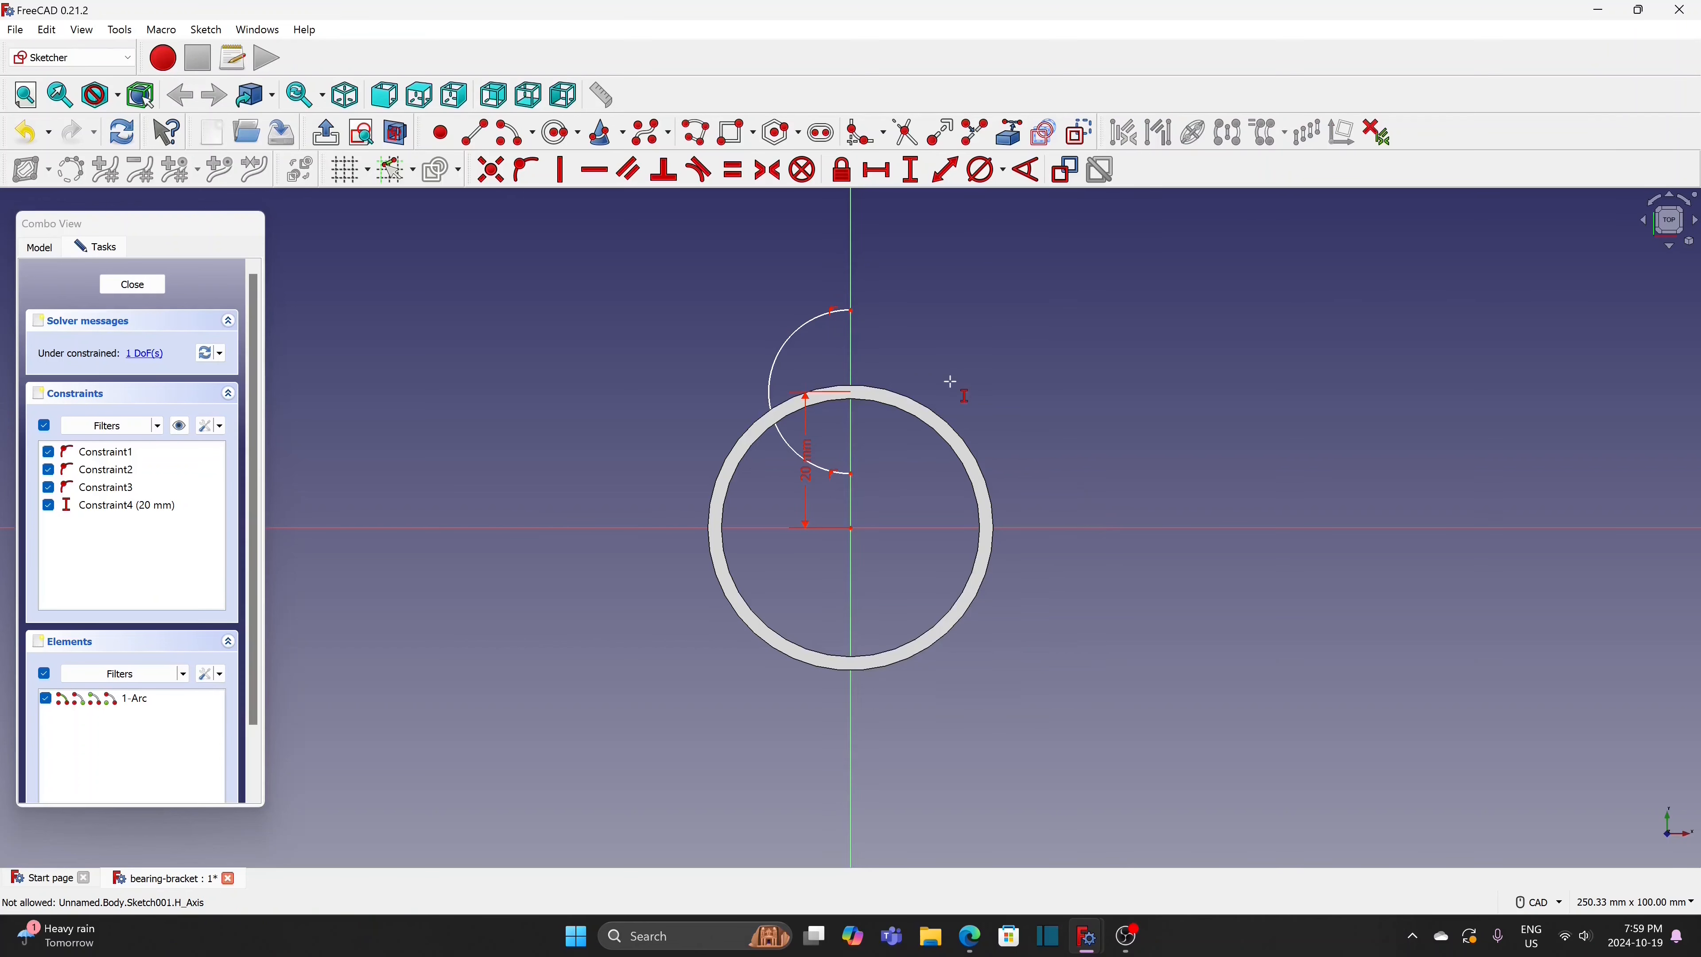
left_click(985, 170)
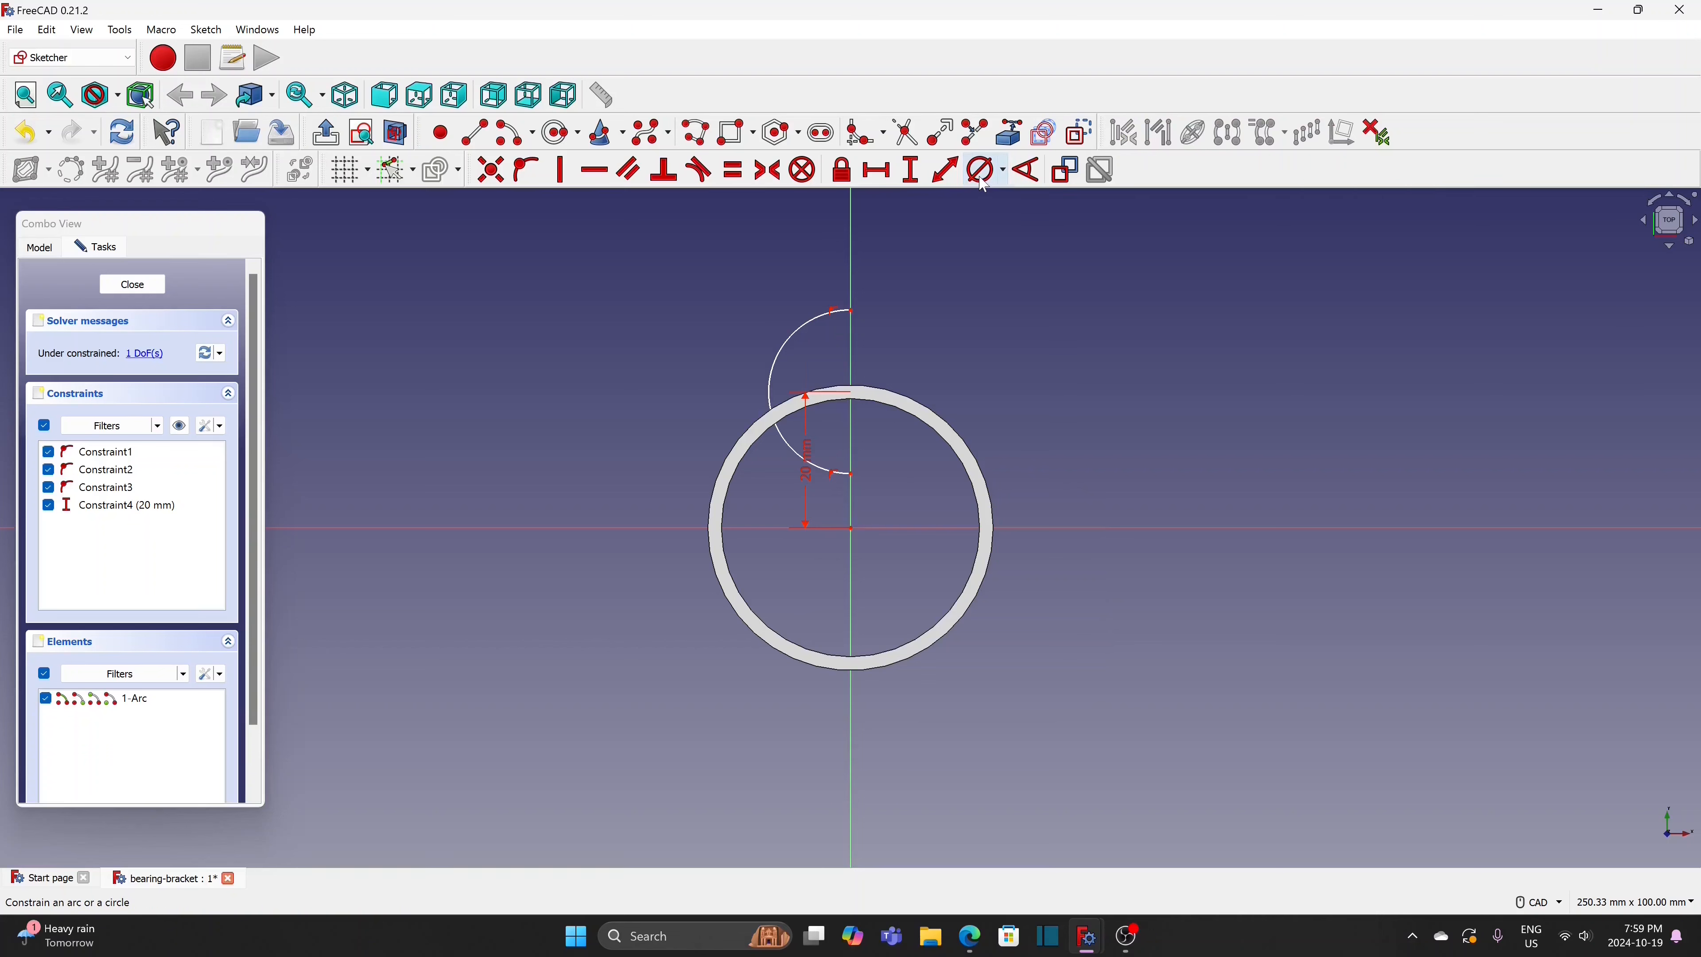
left_click(791, 333)
key("Return")
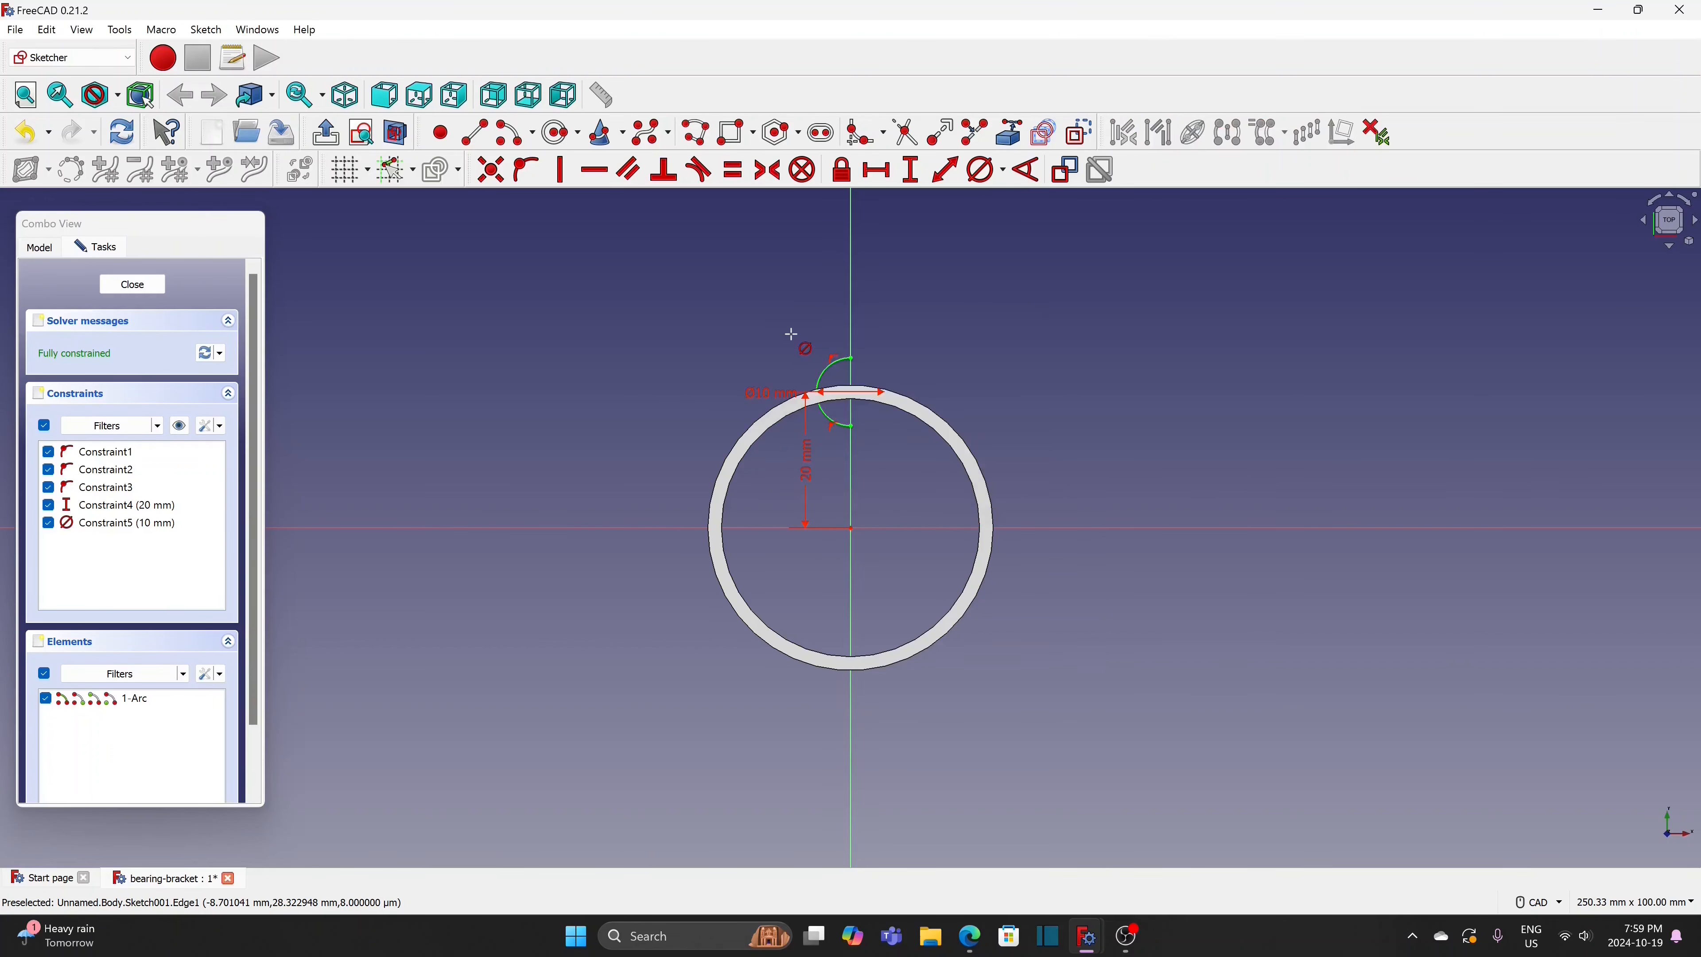
Close the semicircular arc with a 10 mm vertical line joining its two endpoints and close the sketch
scroll(904, 308, "up", 3)
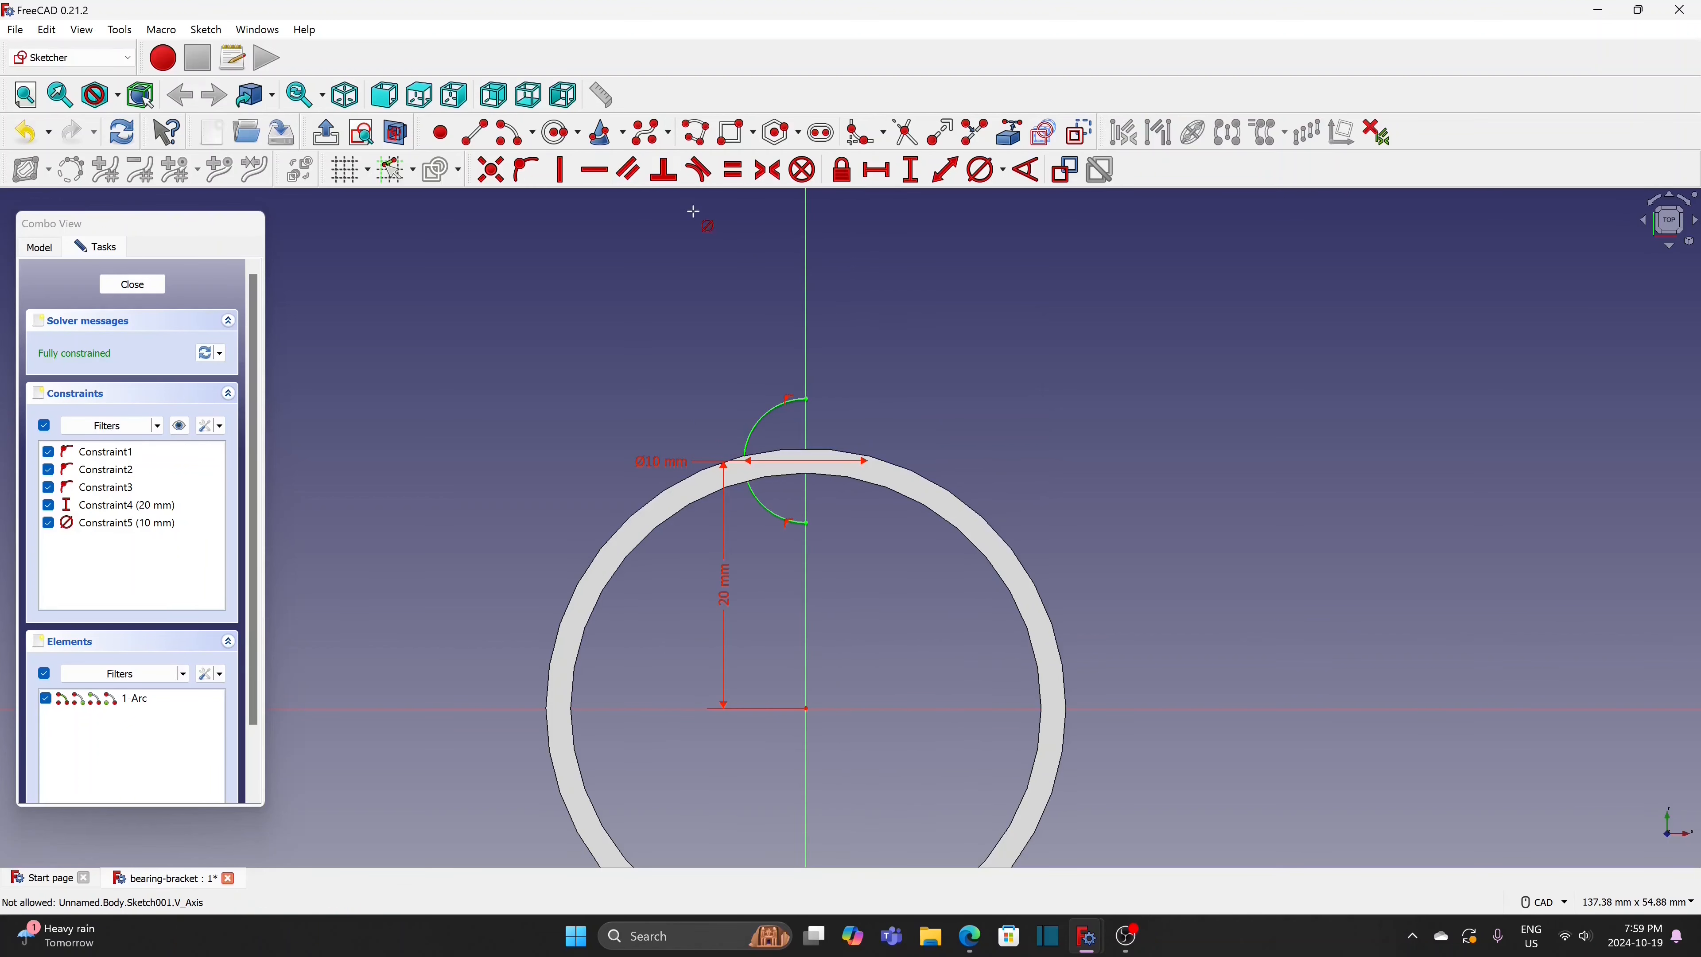
left_click(806, 398)
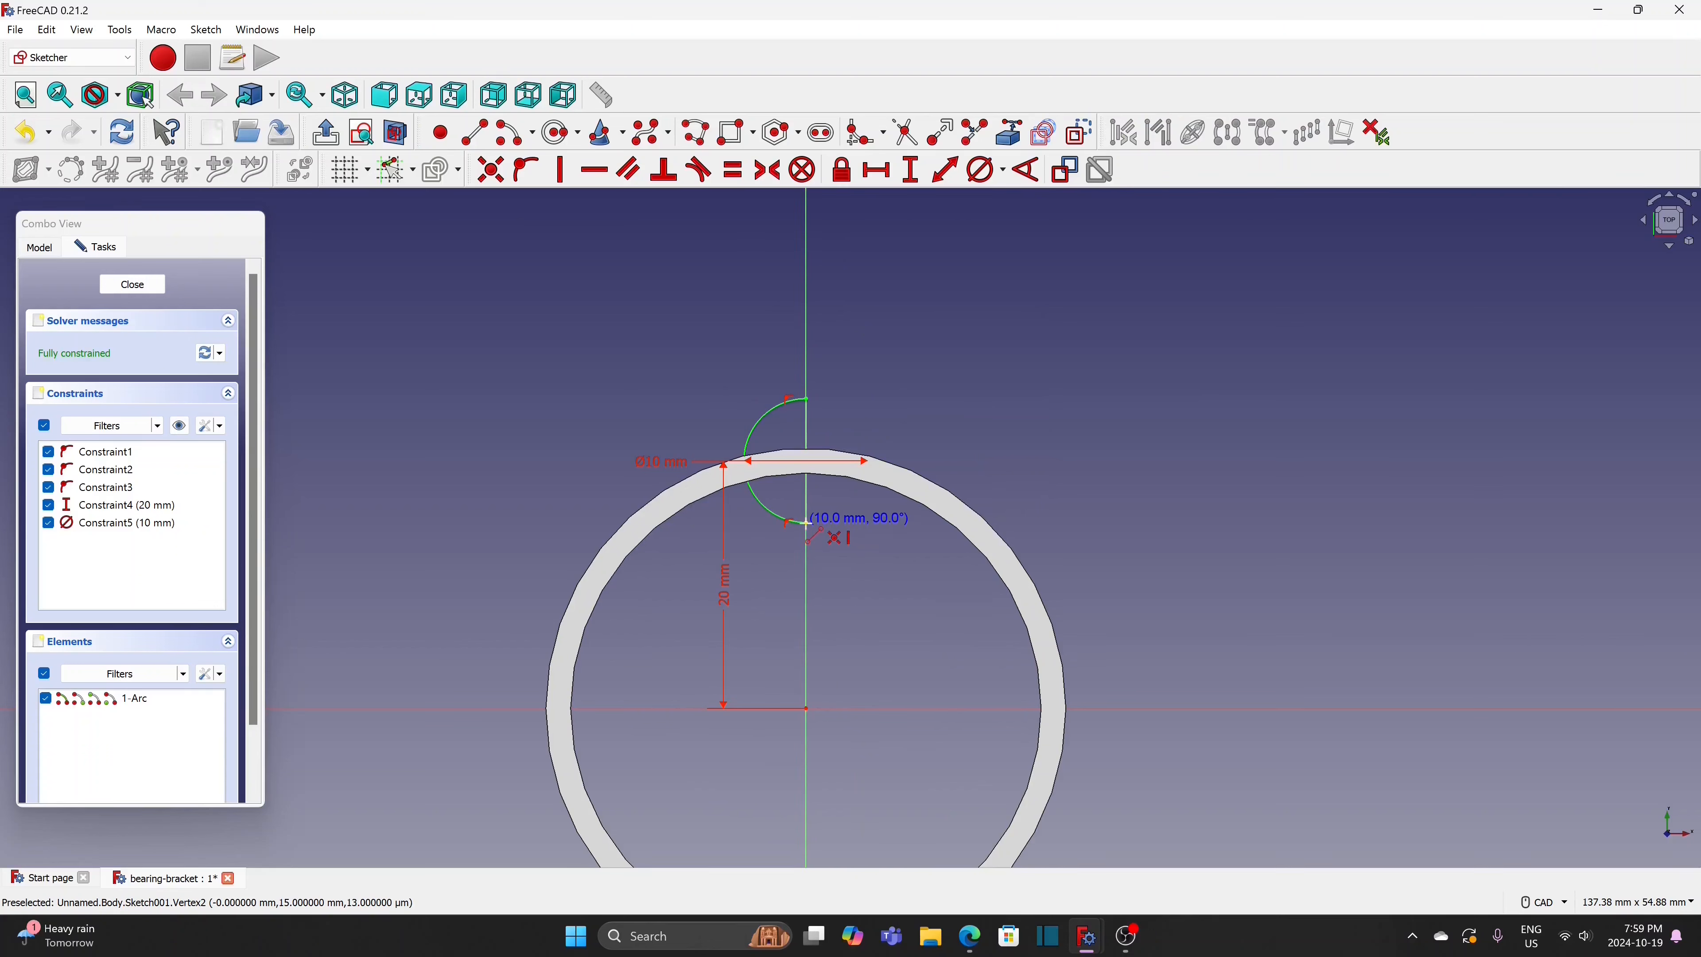
left_click(805, 523)
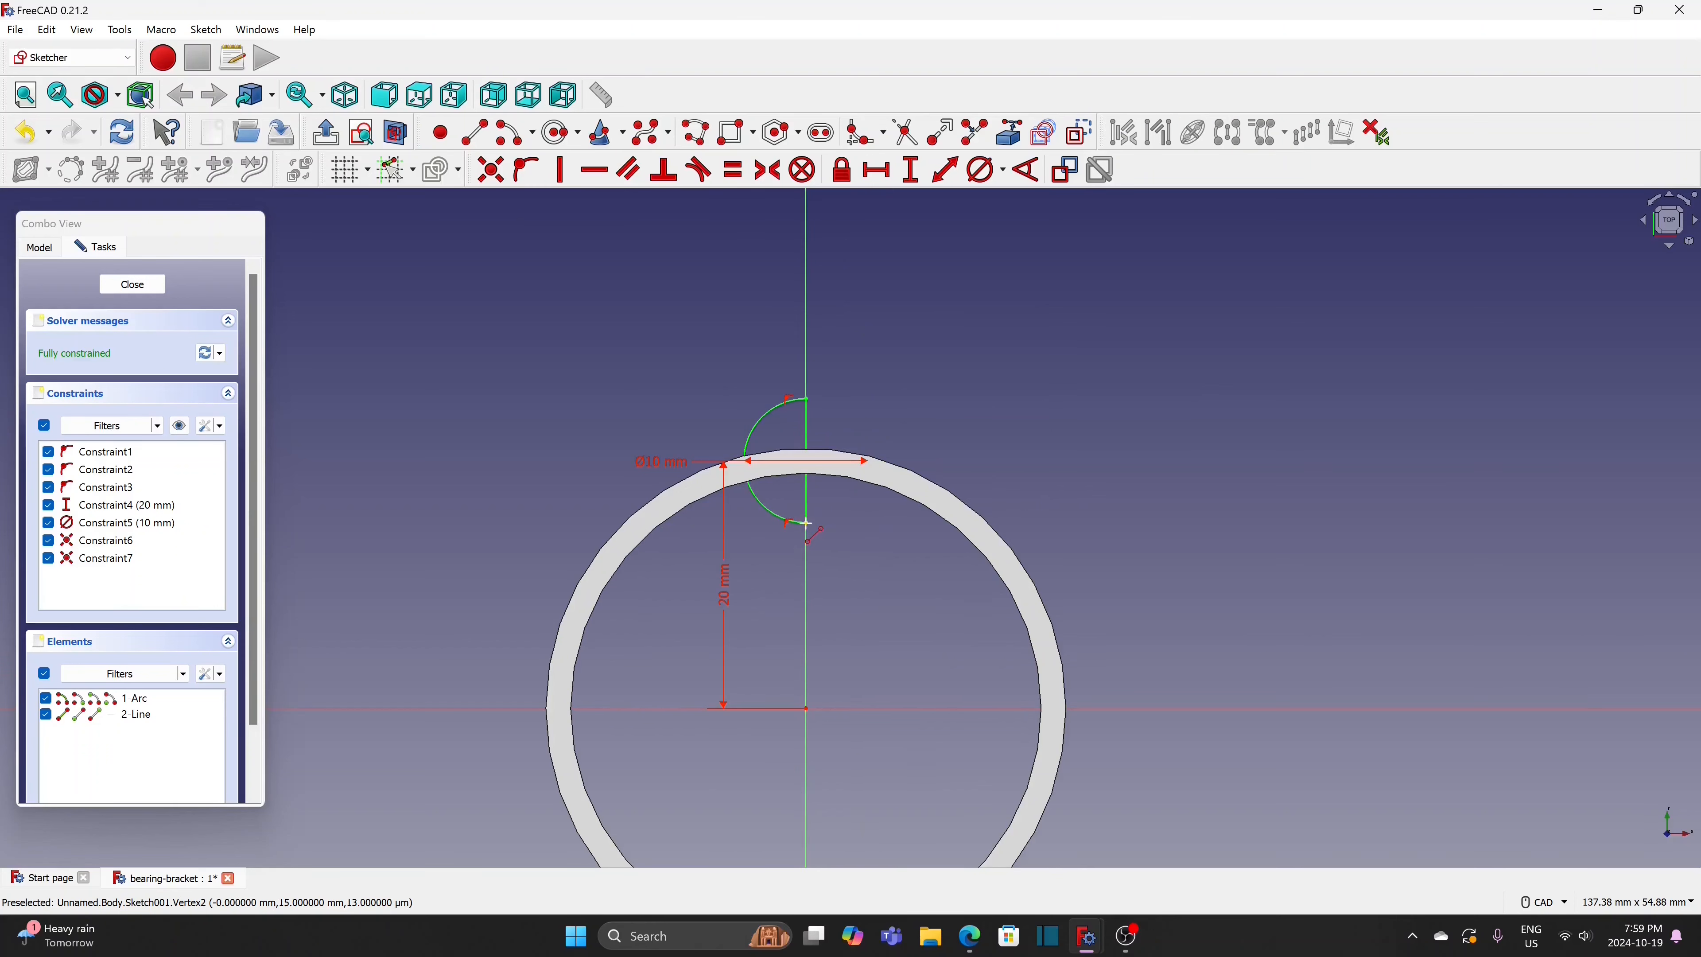
scroll(810, 525, "down", 5)
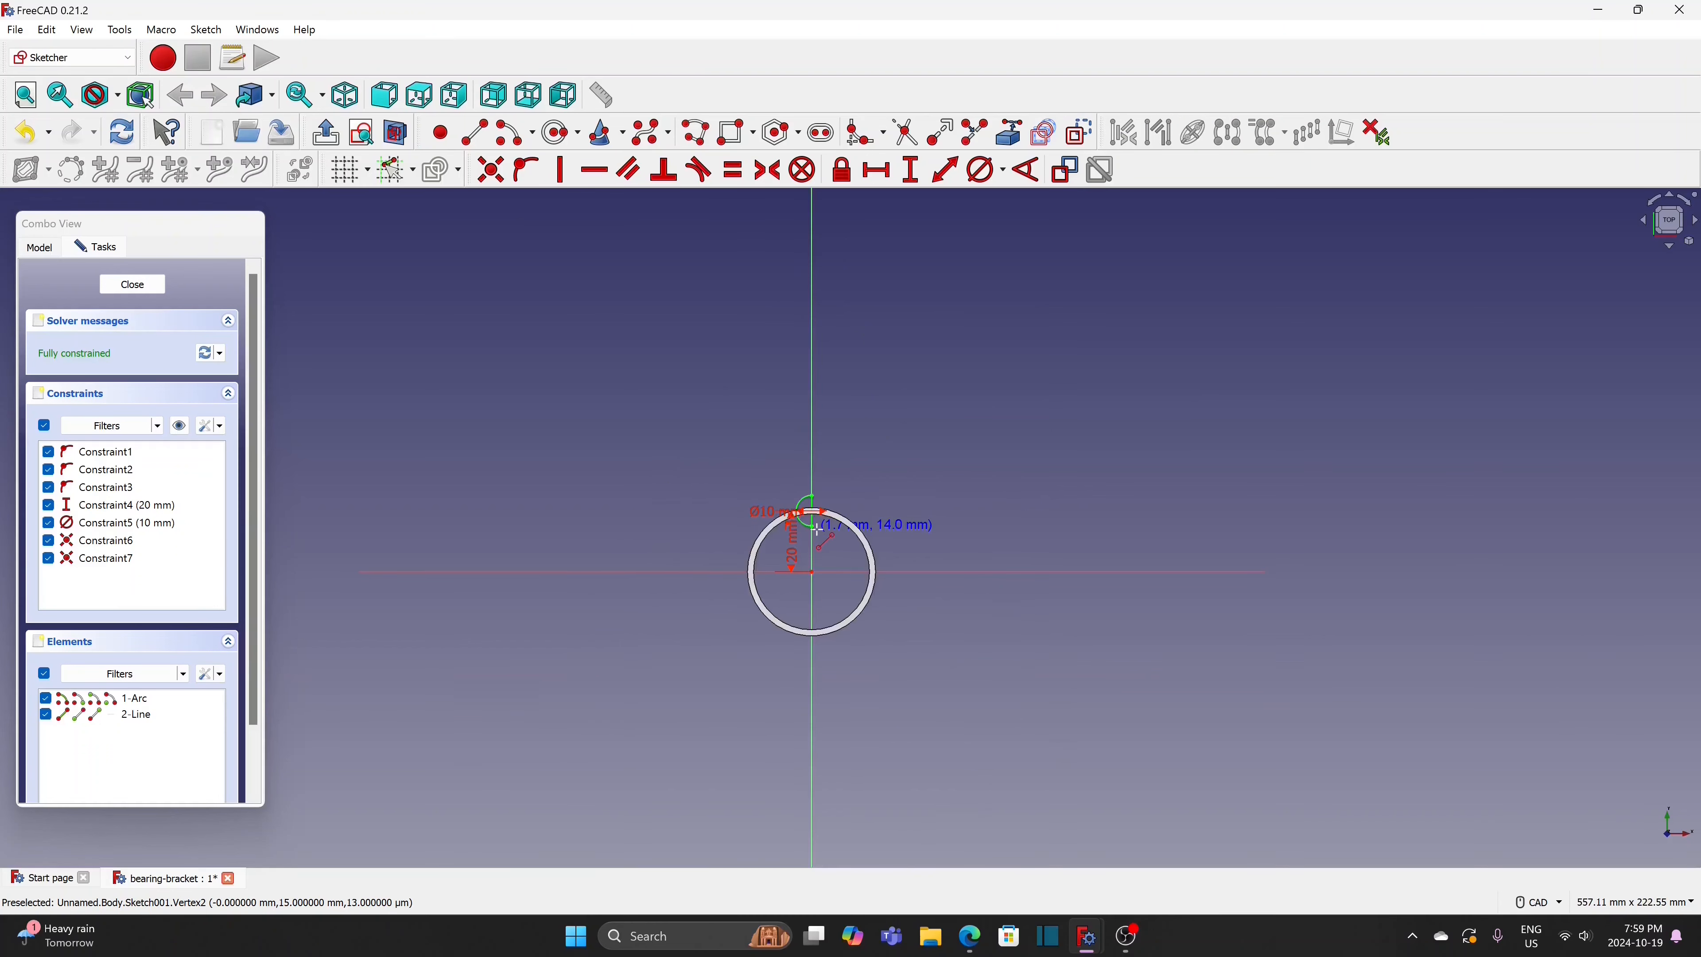
left_click(129, 287)
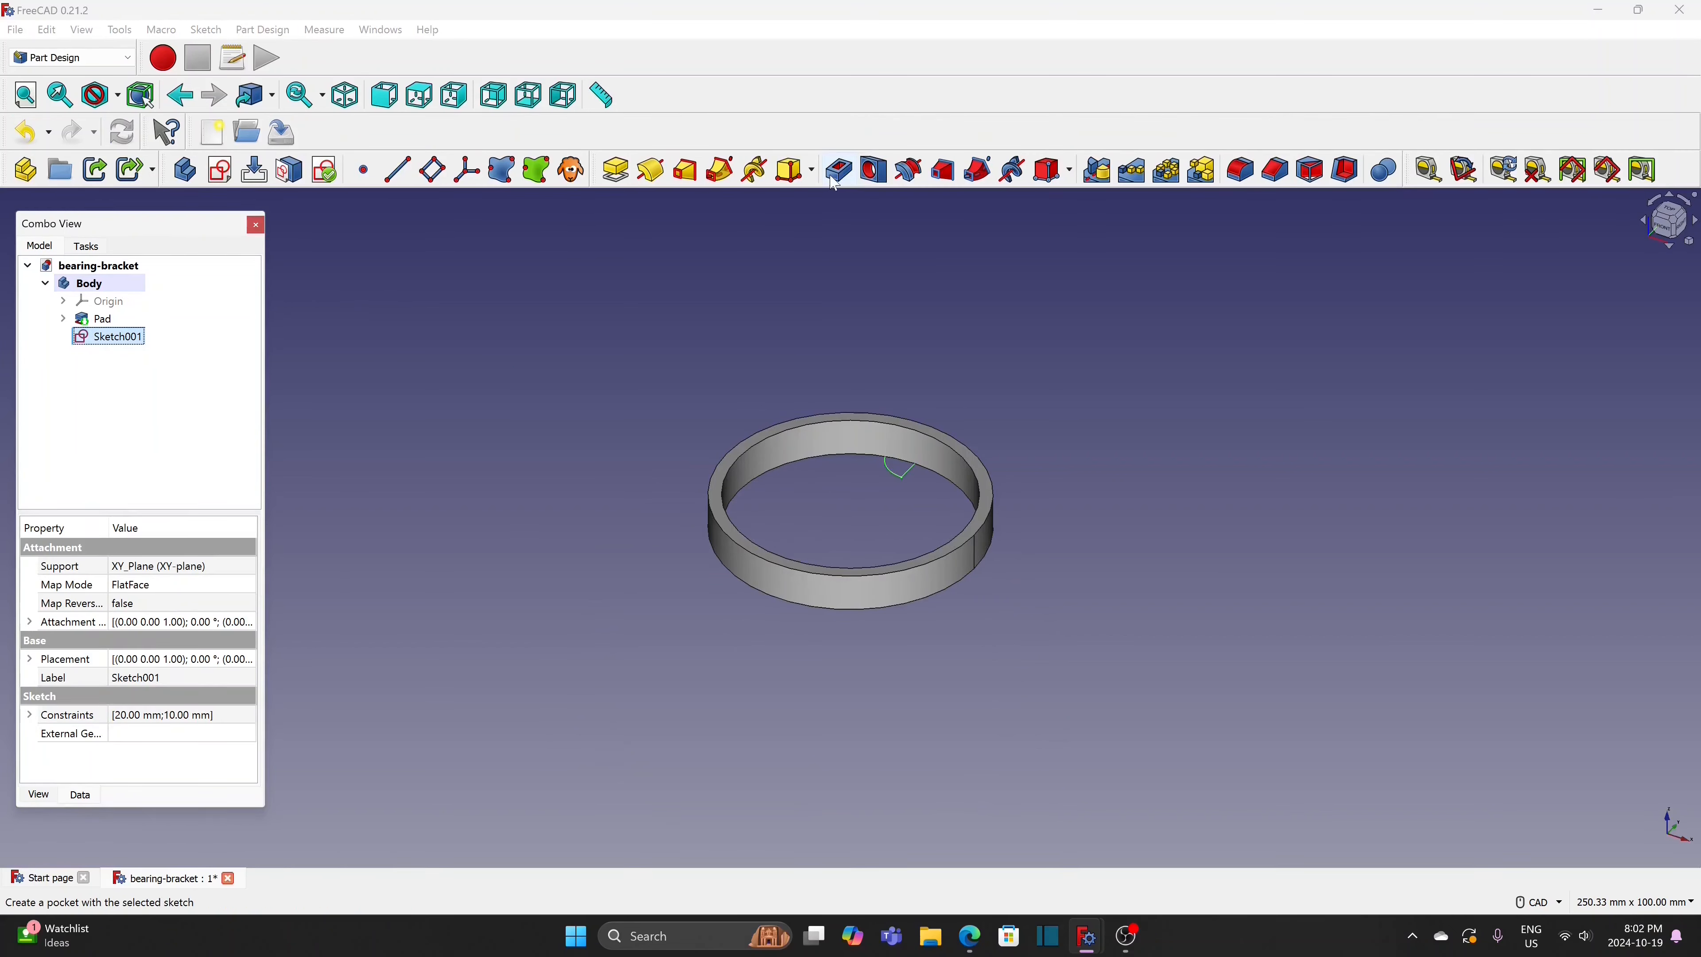
Cut a 360° groove through the ring from the half-circle sketch about its vertical sketch axis, with Reversed off
left_click(910, 177)
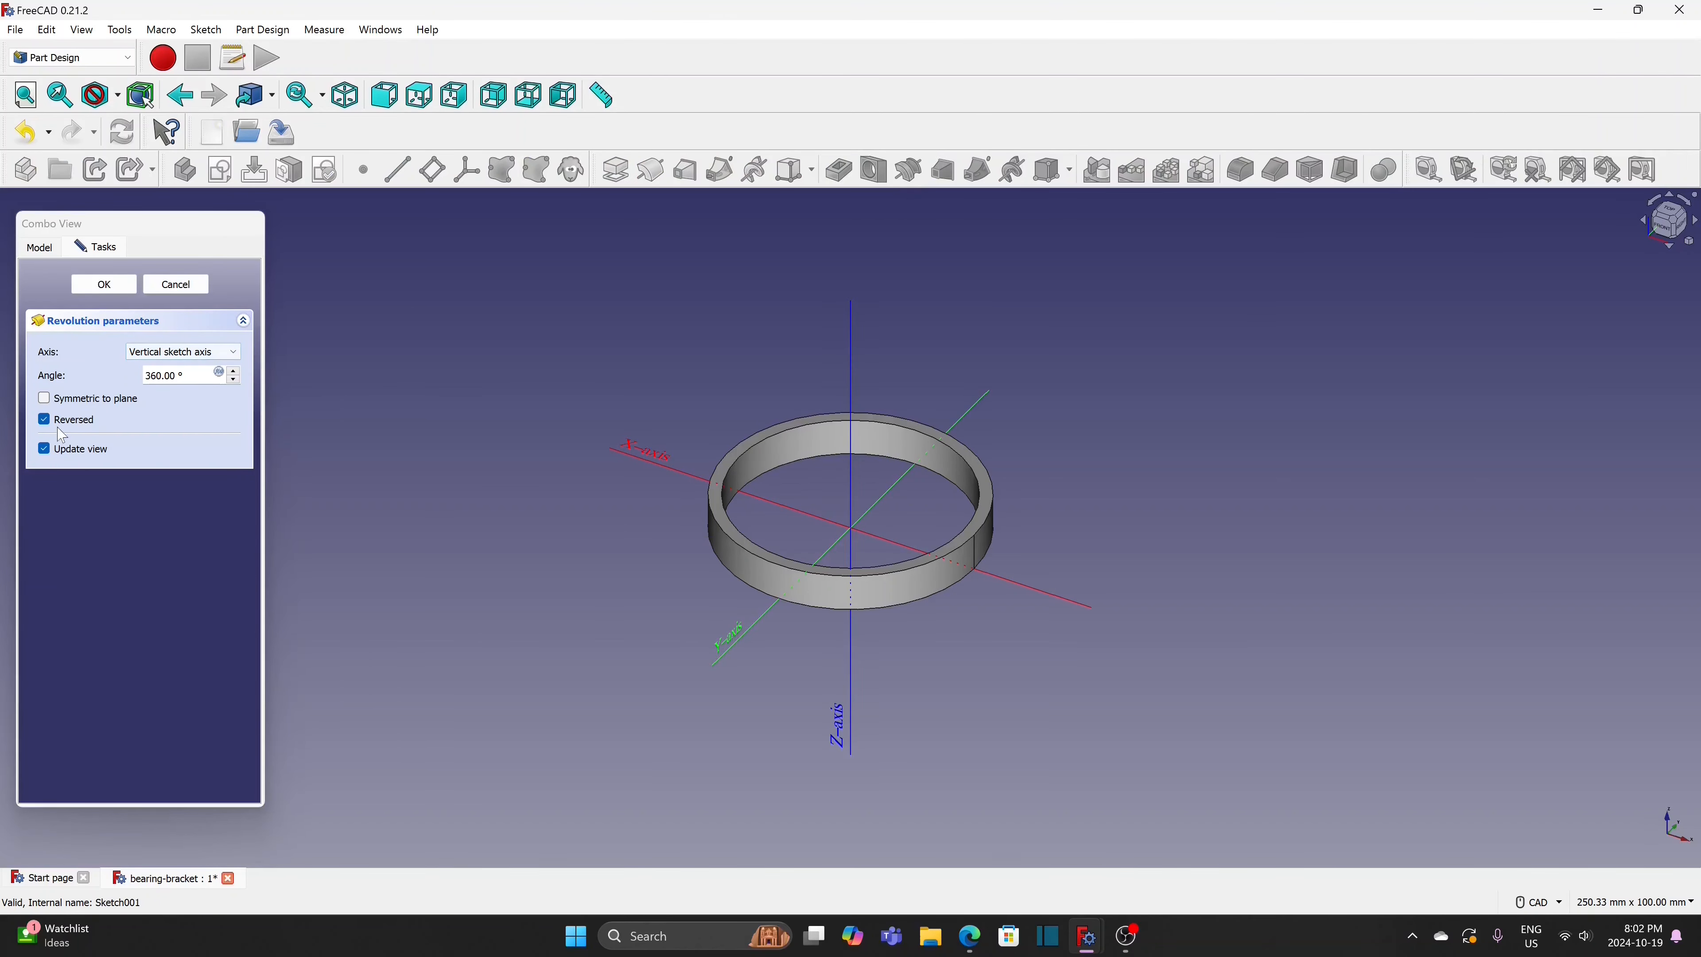
left_click(43, 423)
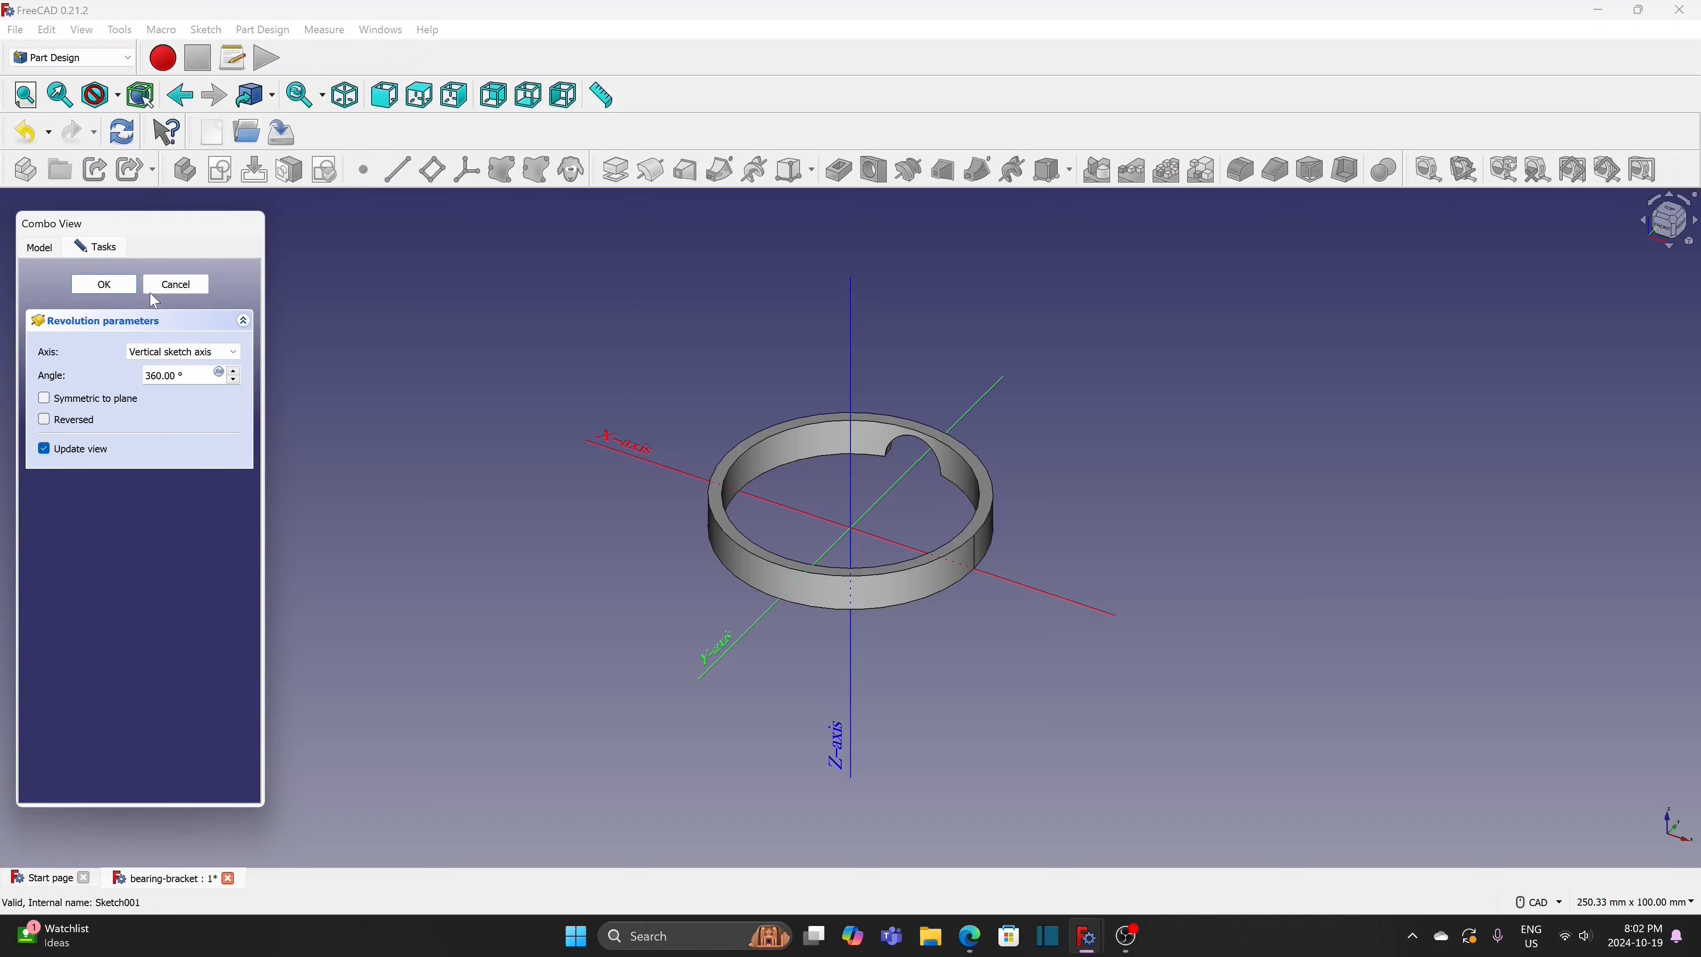
left_click(105, 288)
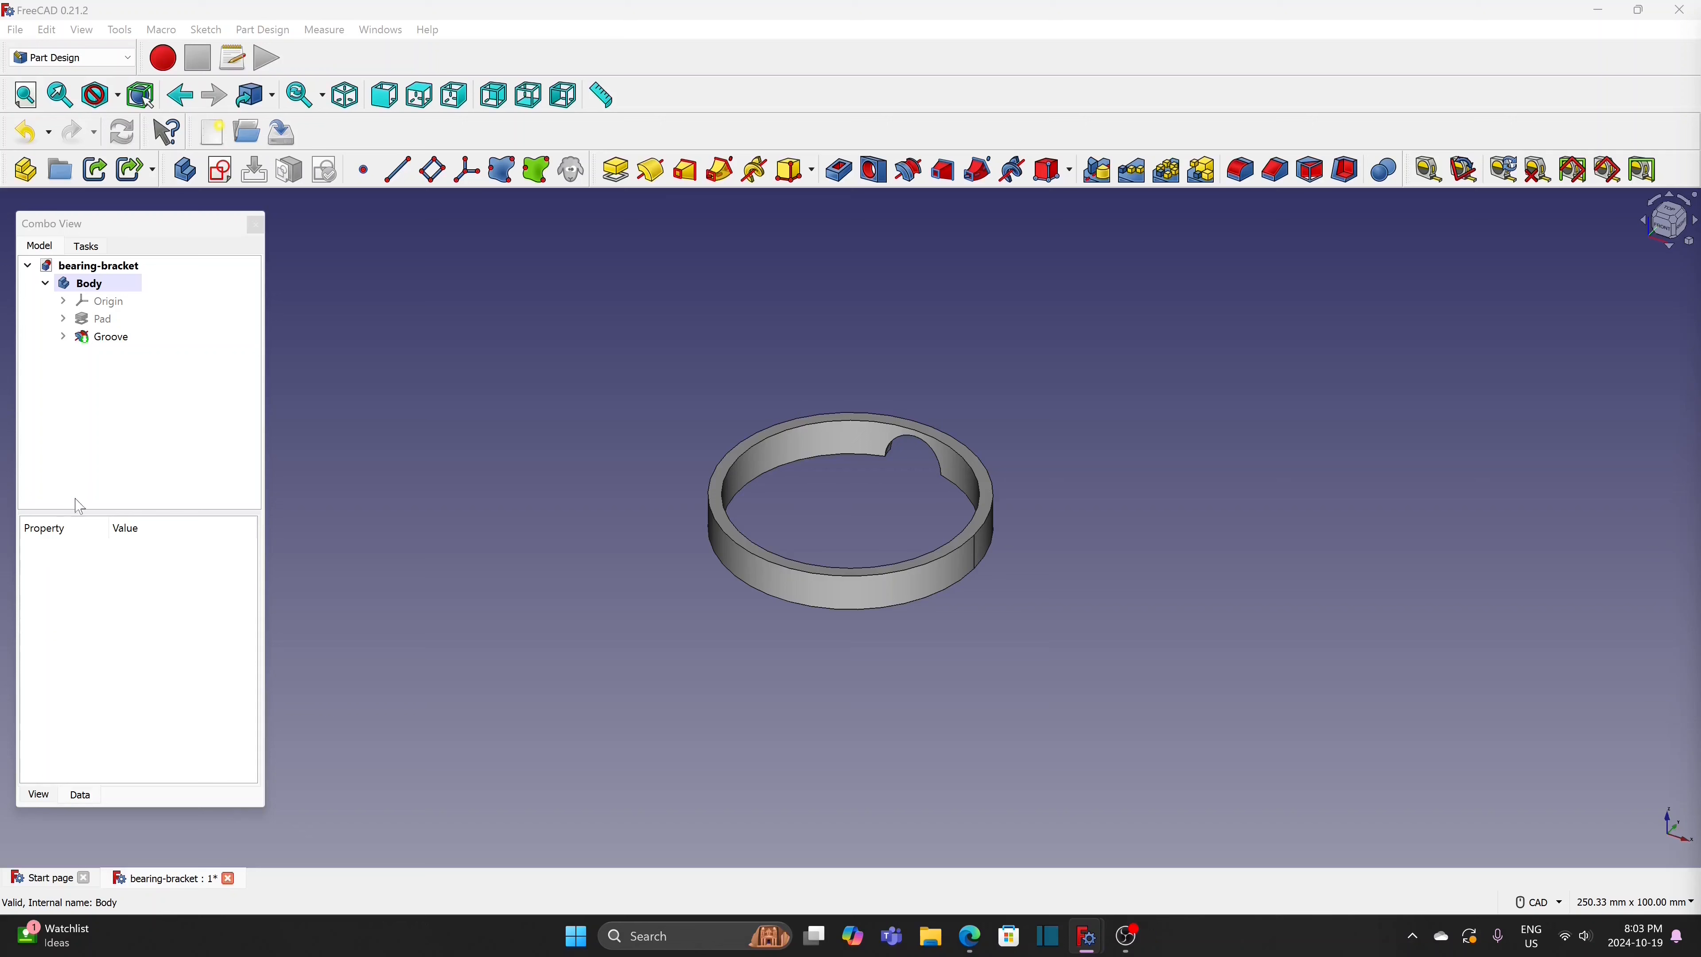
Create a polar pattern of the groove with 6 occurrences over 360° about the normal sketch axis
left_click(120, 344)
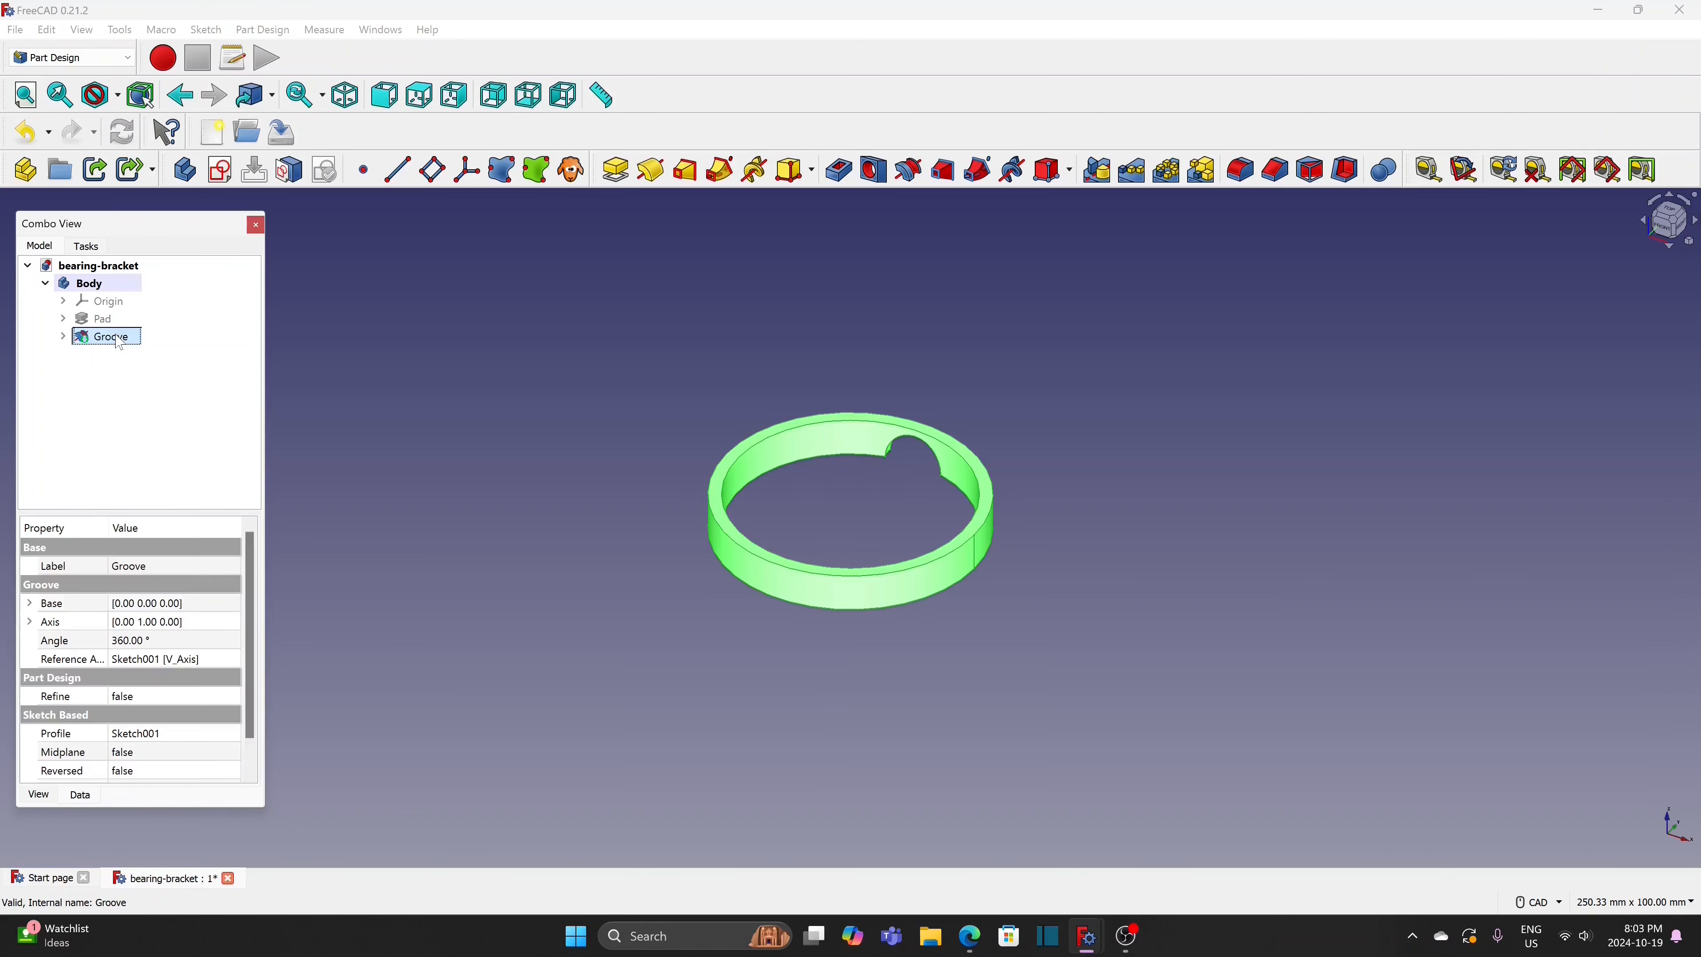
left_click(1170, 177)
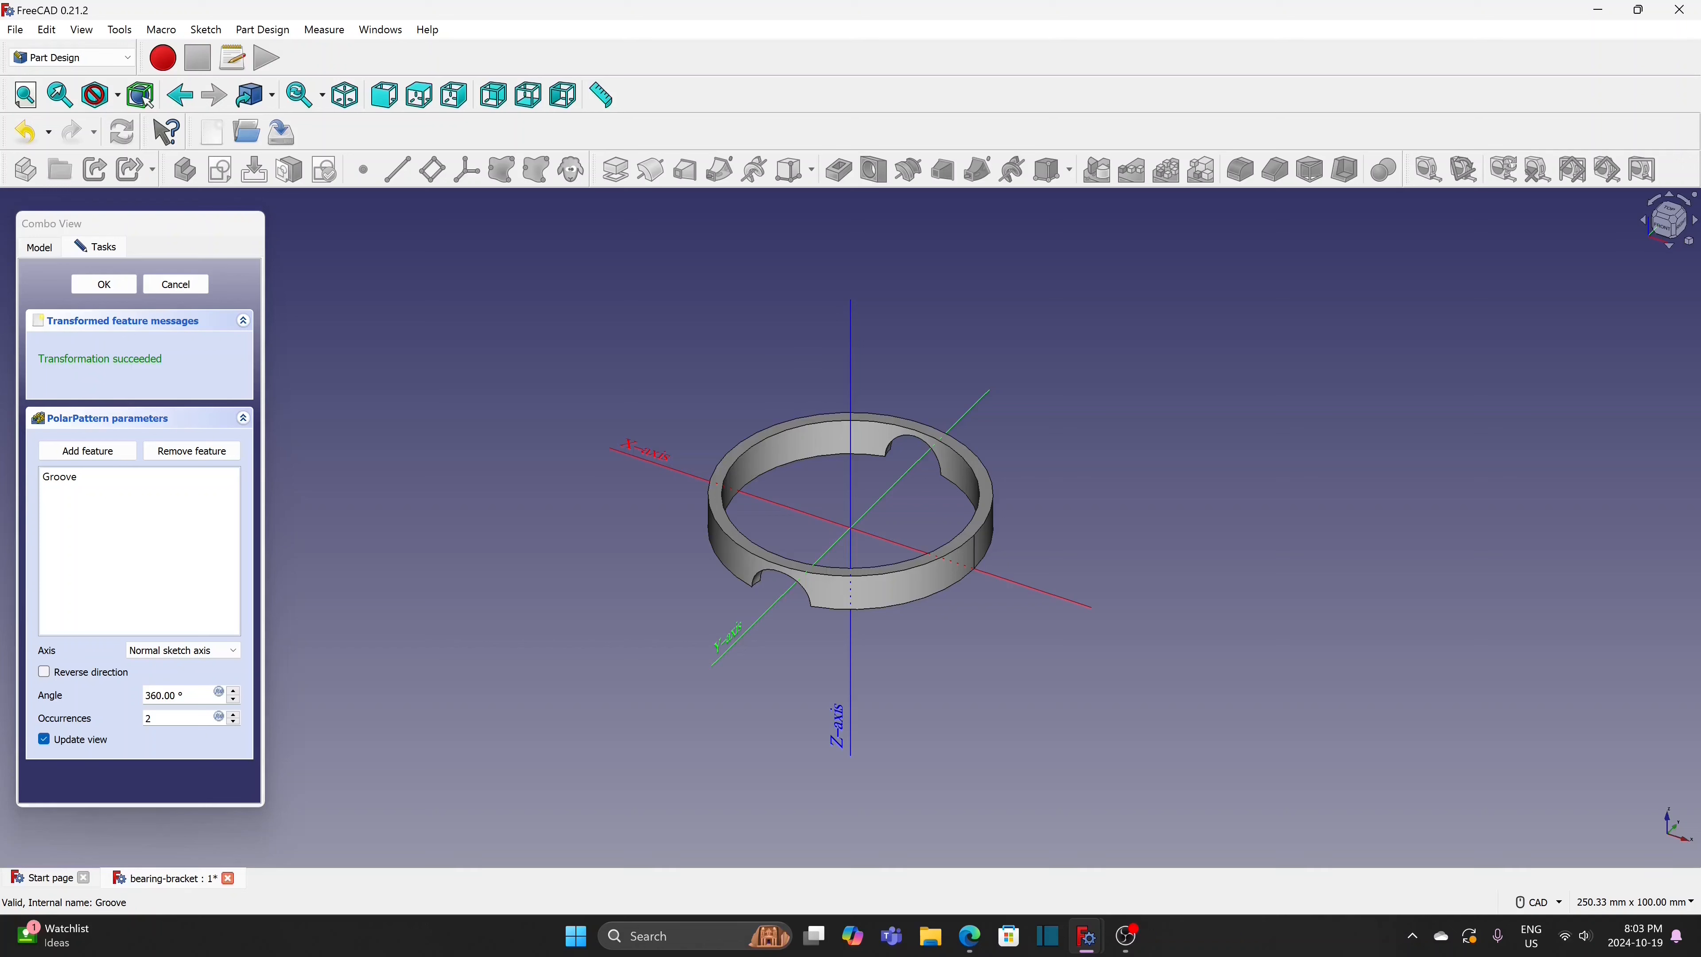
left_click(149, 718)
type("6")
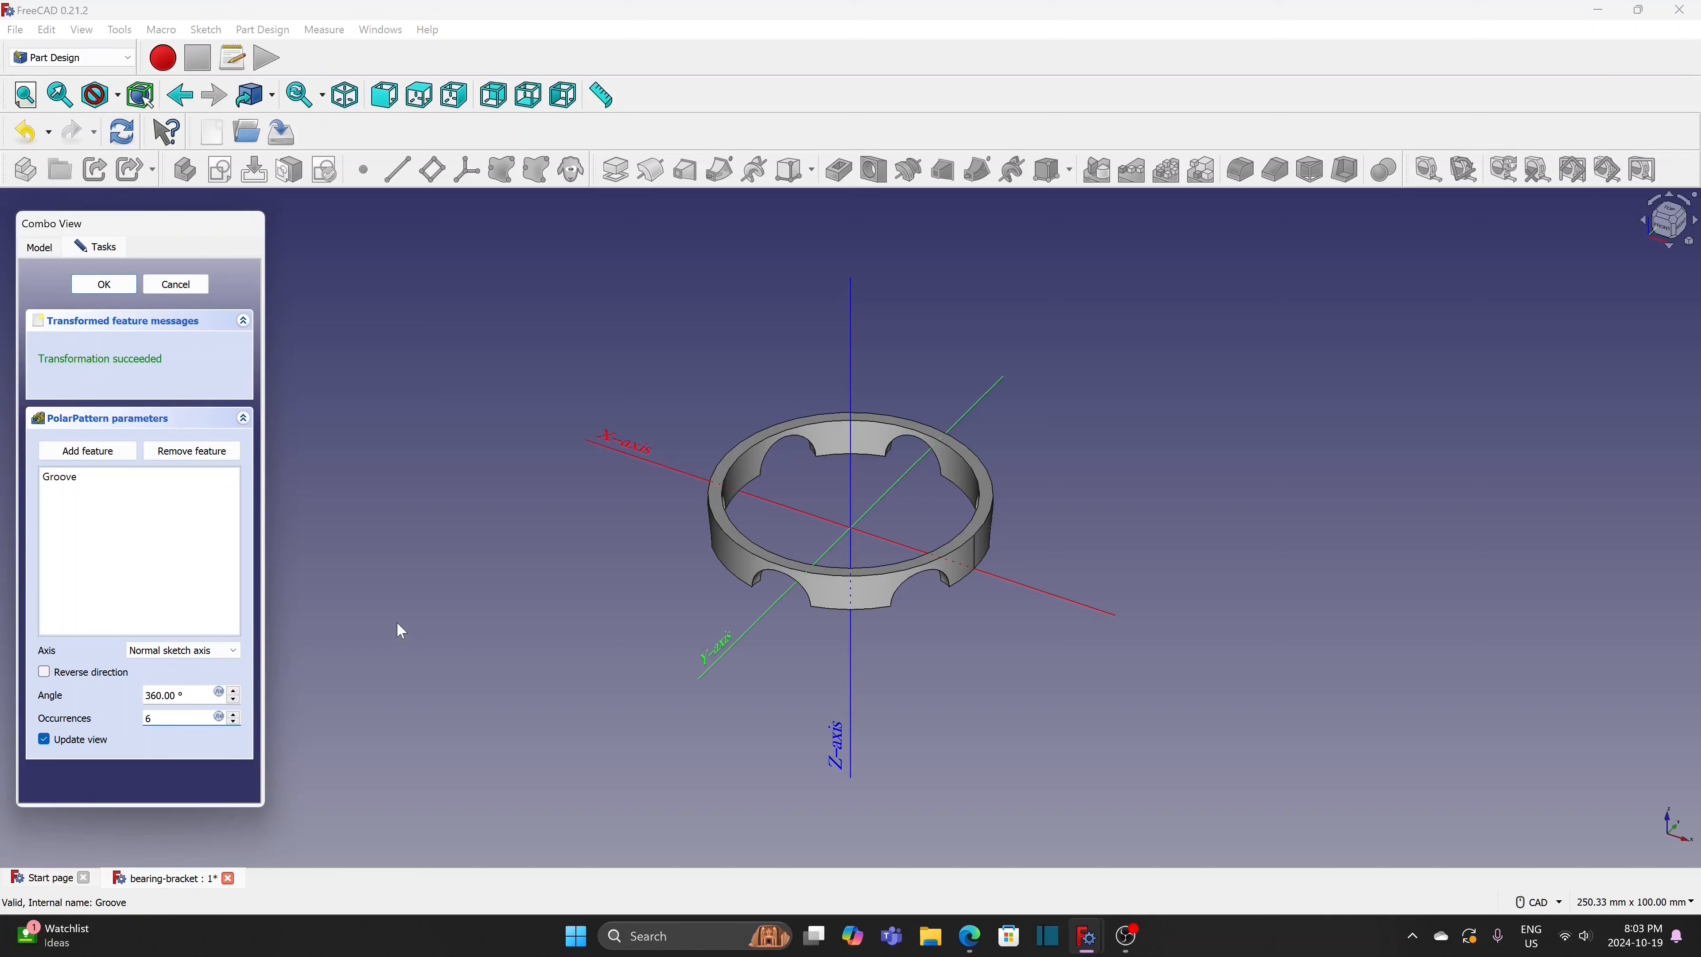
left_click(107, 285)
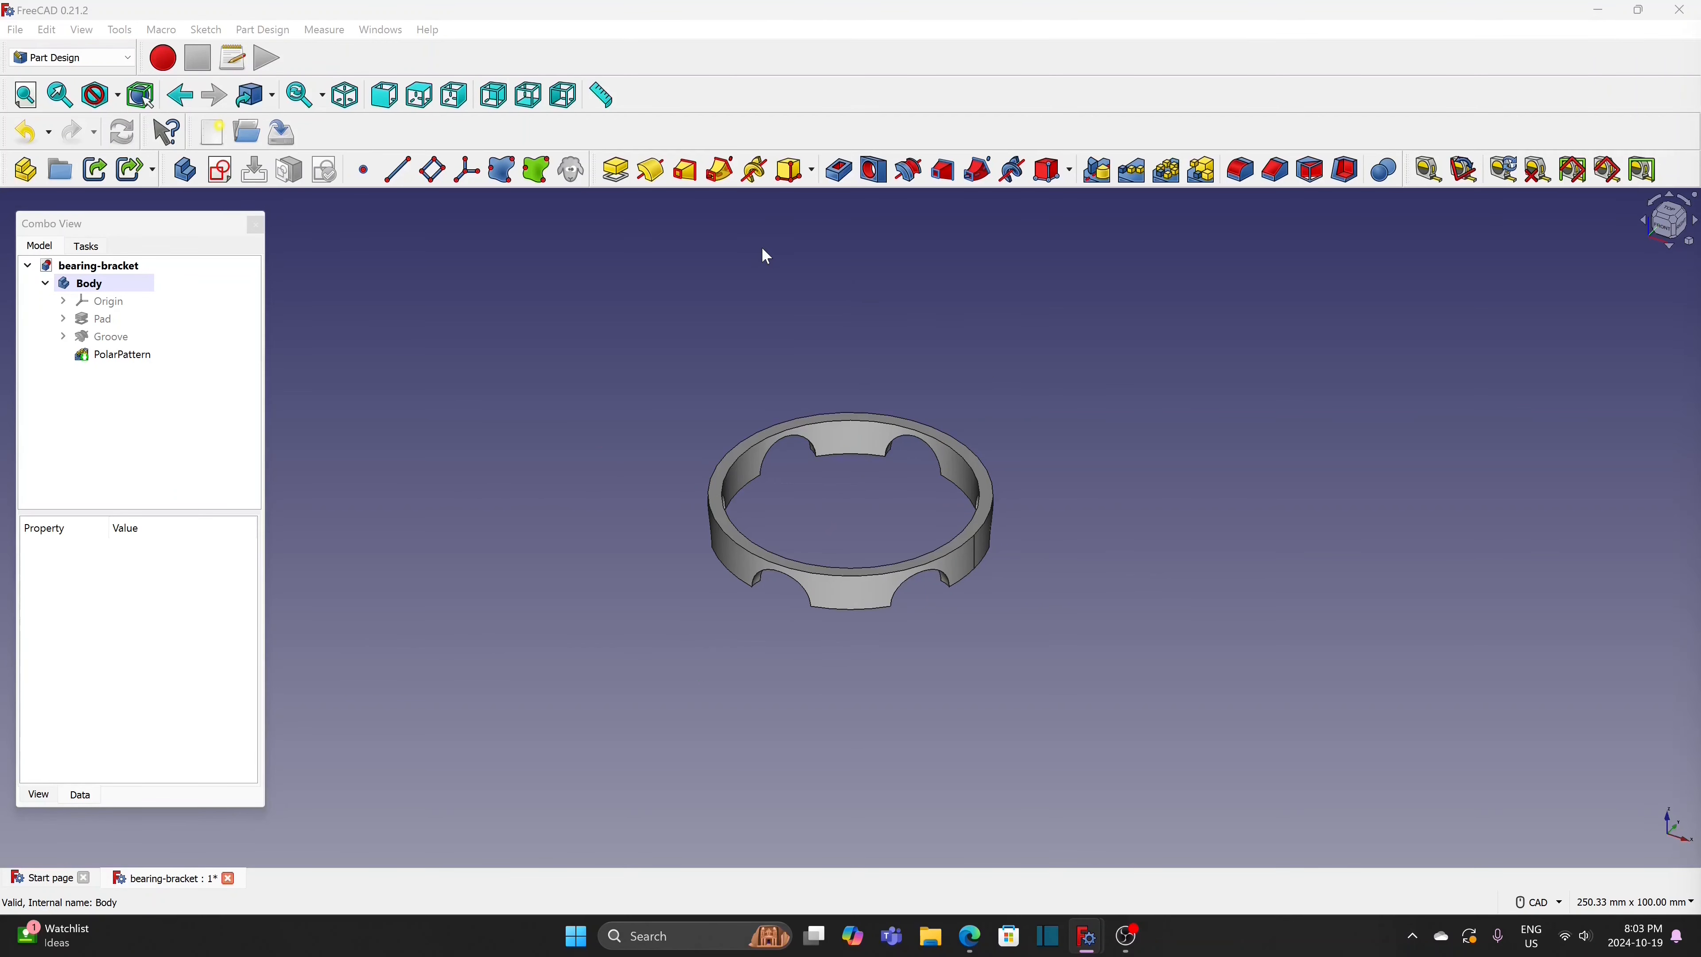
Apply a 1 mm Thickness in Skin mode with Arc joins to the ring's inner, top and outer faces
left_click(852, 446)
left_click(855, 416, "ctrl")
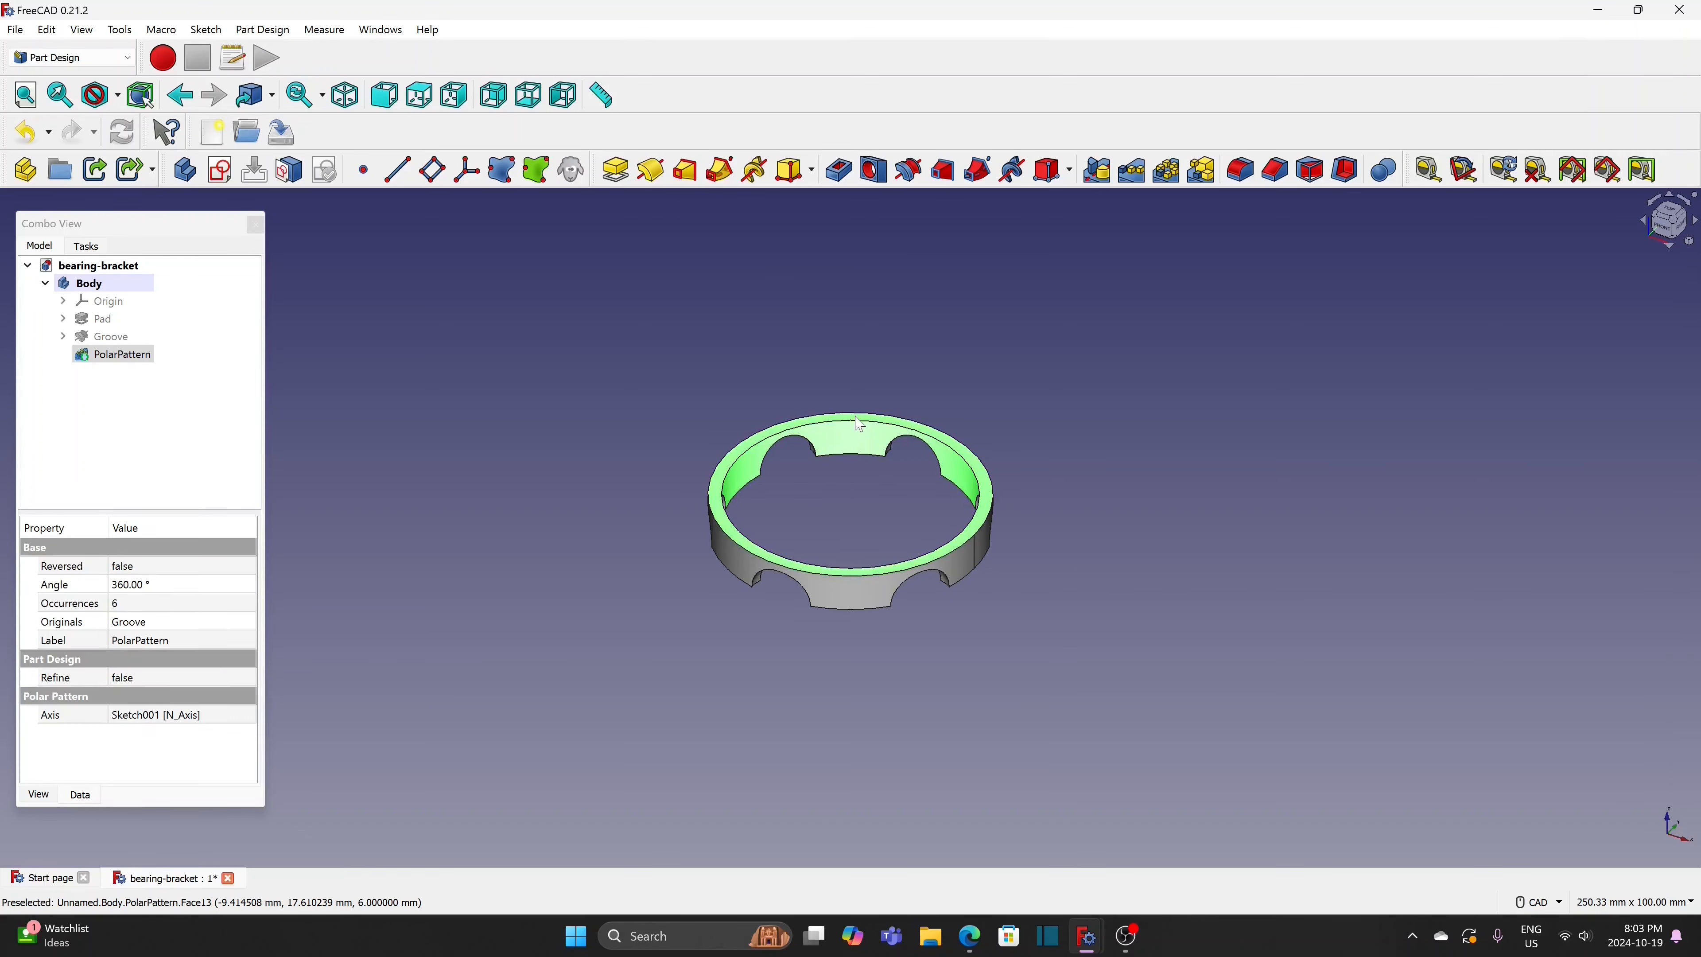
left_click(849, 590, "ctrl")
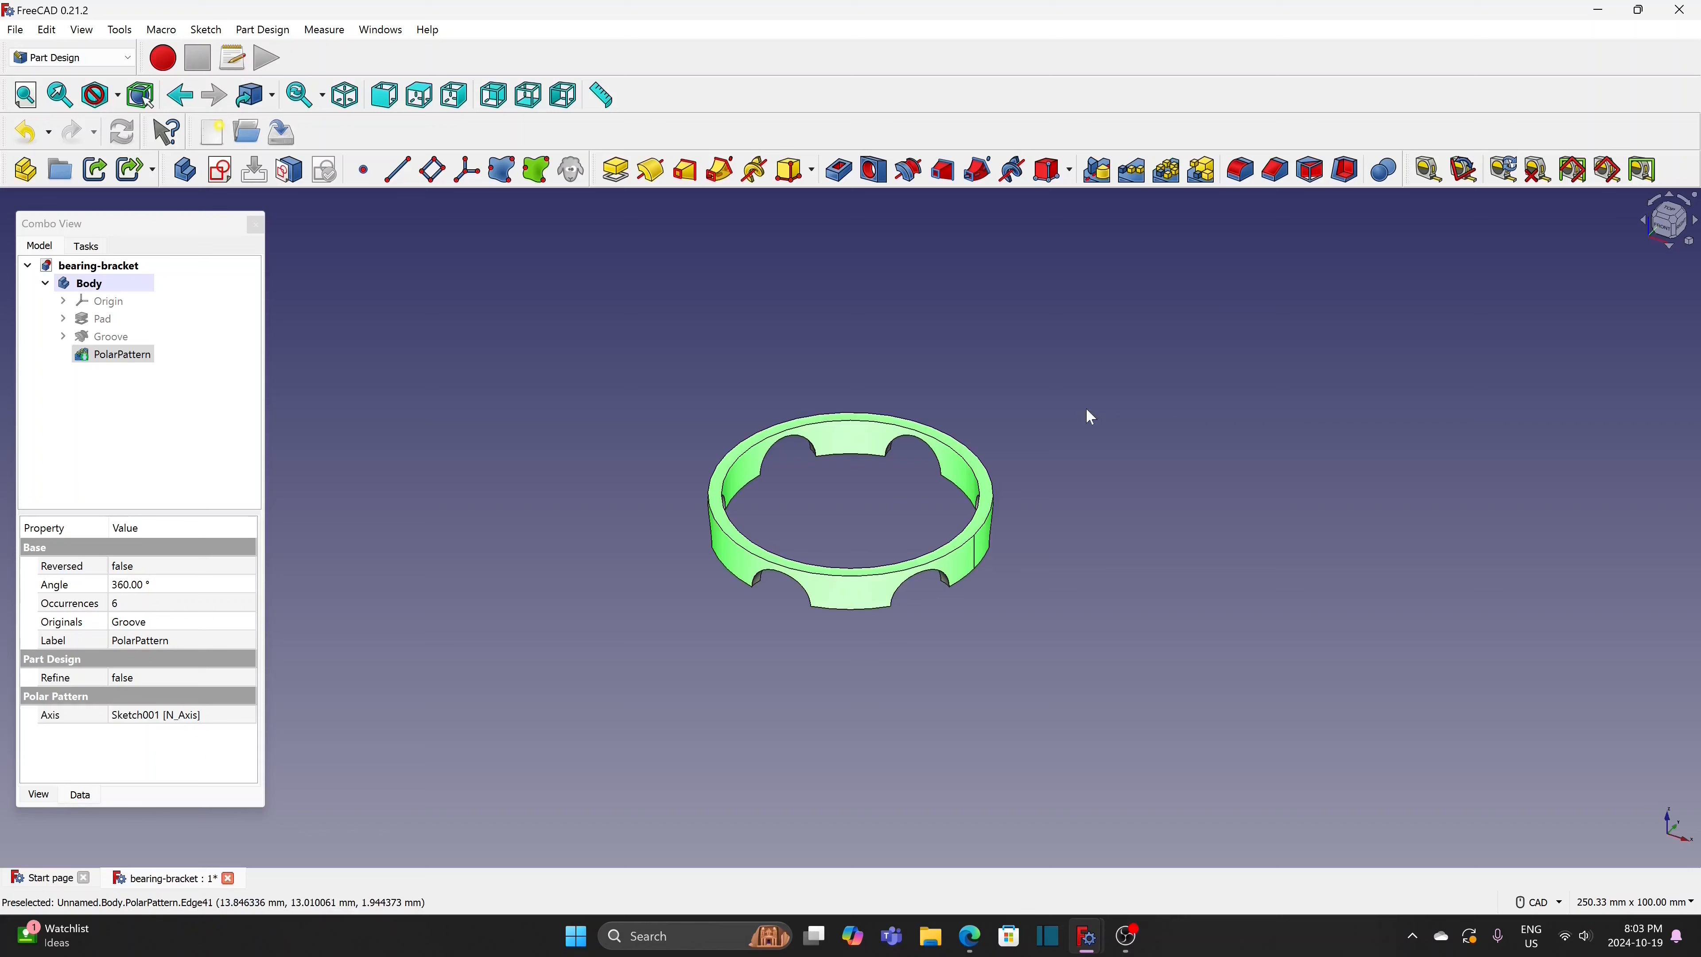
left_click(1343, 170)
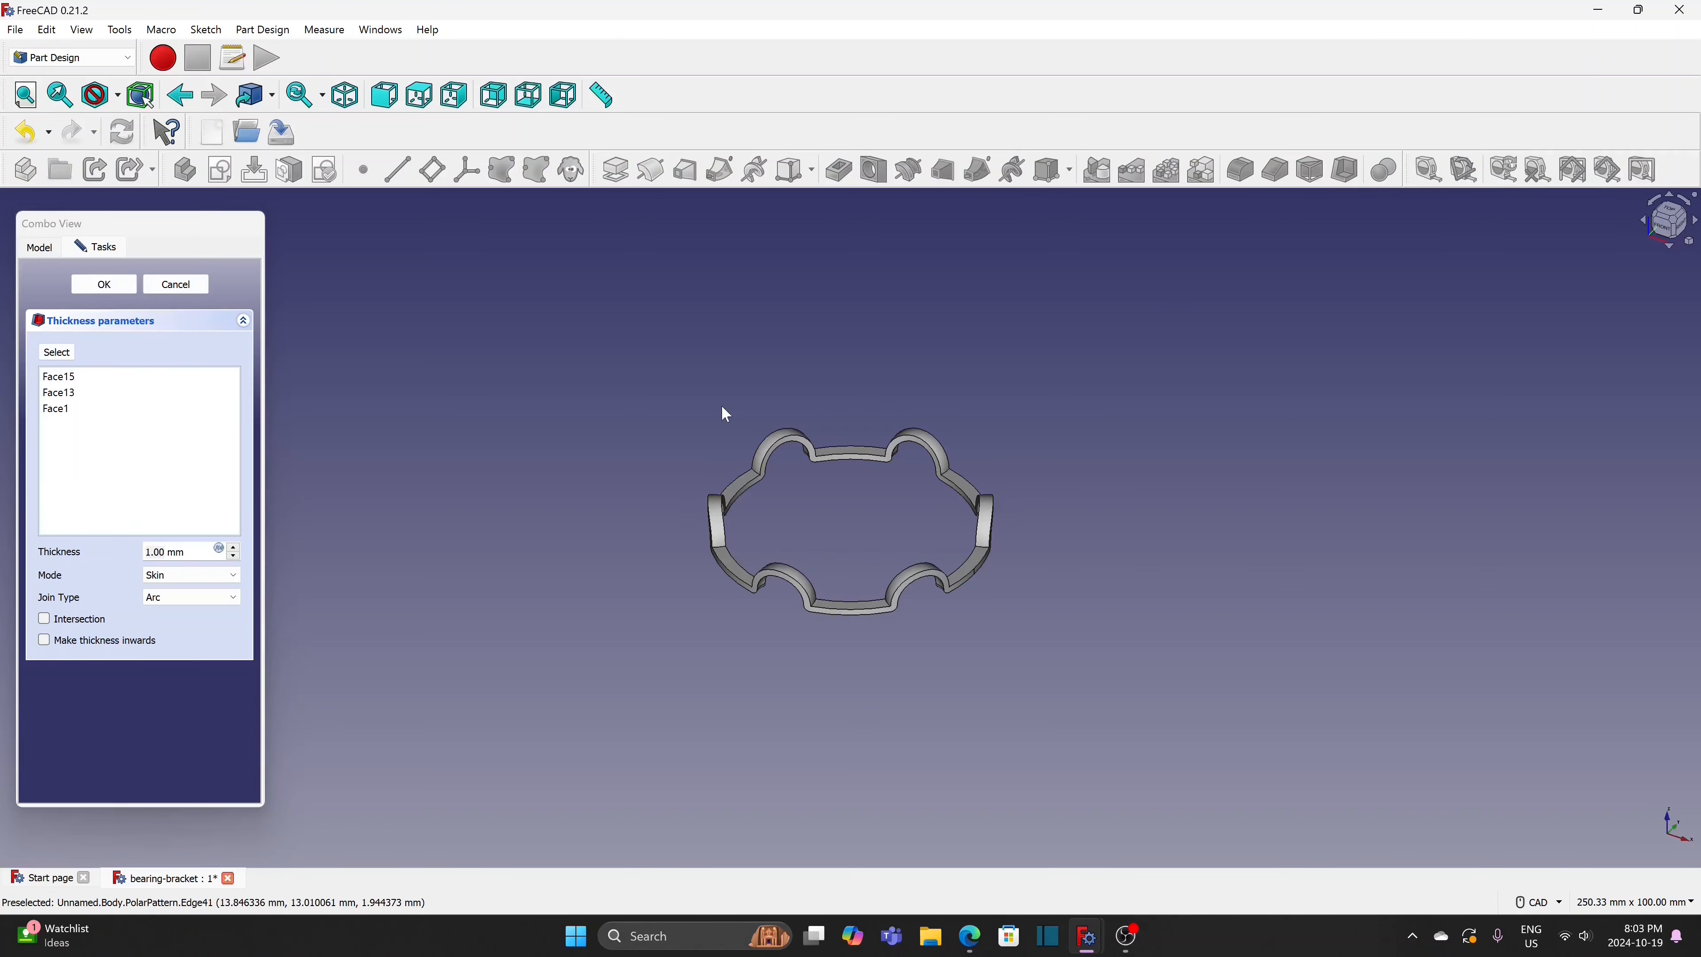
left_click(104, 285)
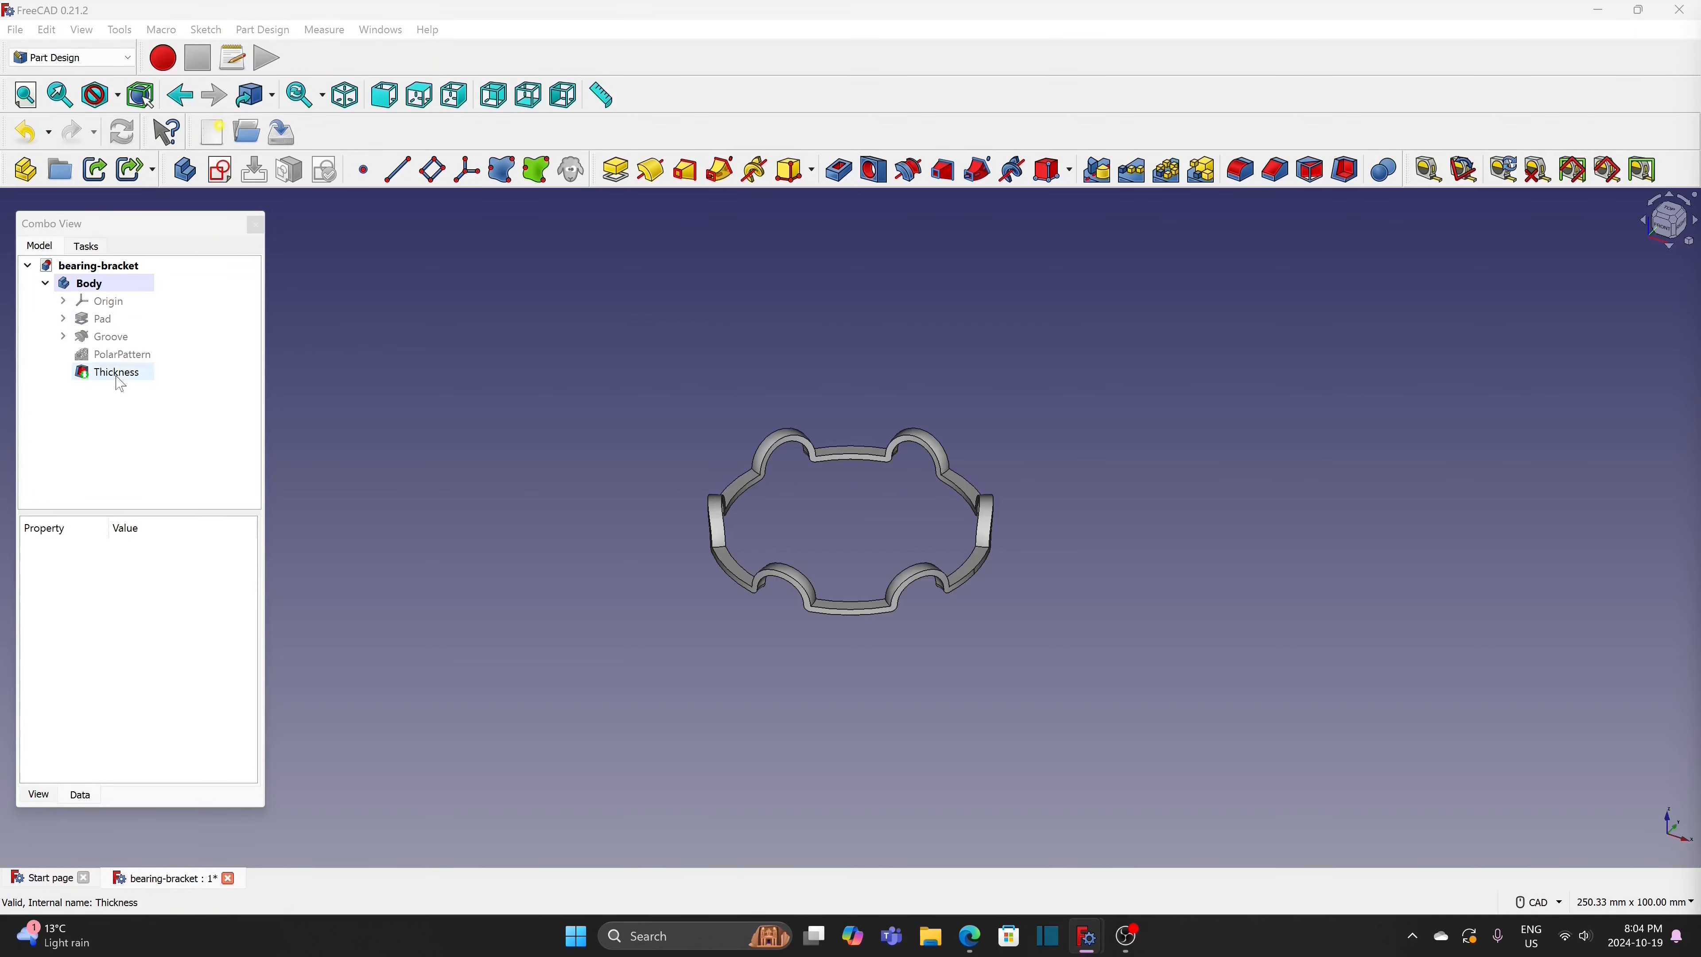
On a new XY-plane sketch, draw a circle about 3 mm in diameter on the flat ring segment right of the topmost arch
left_click(223, 172)
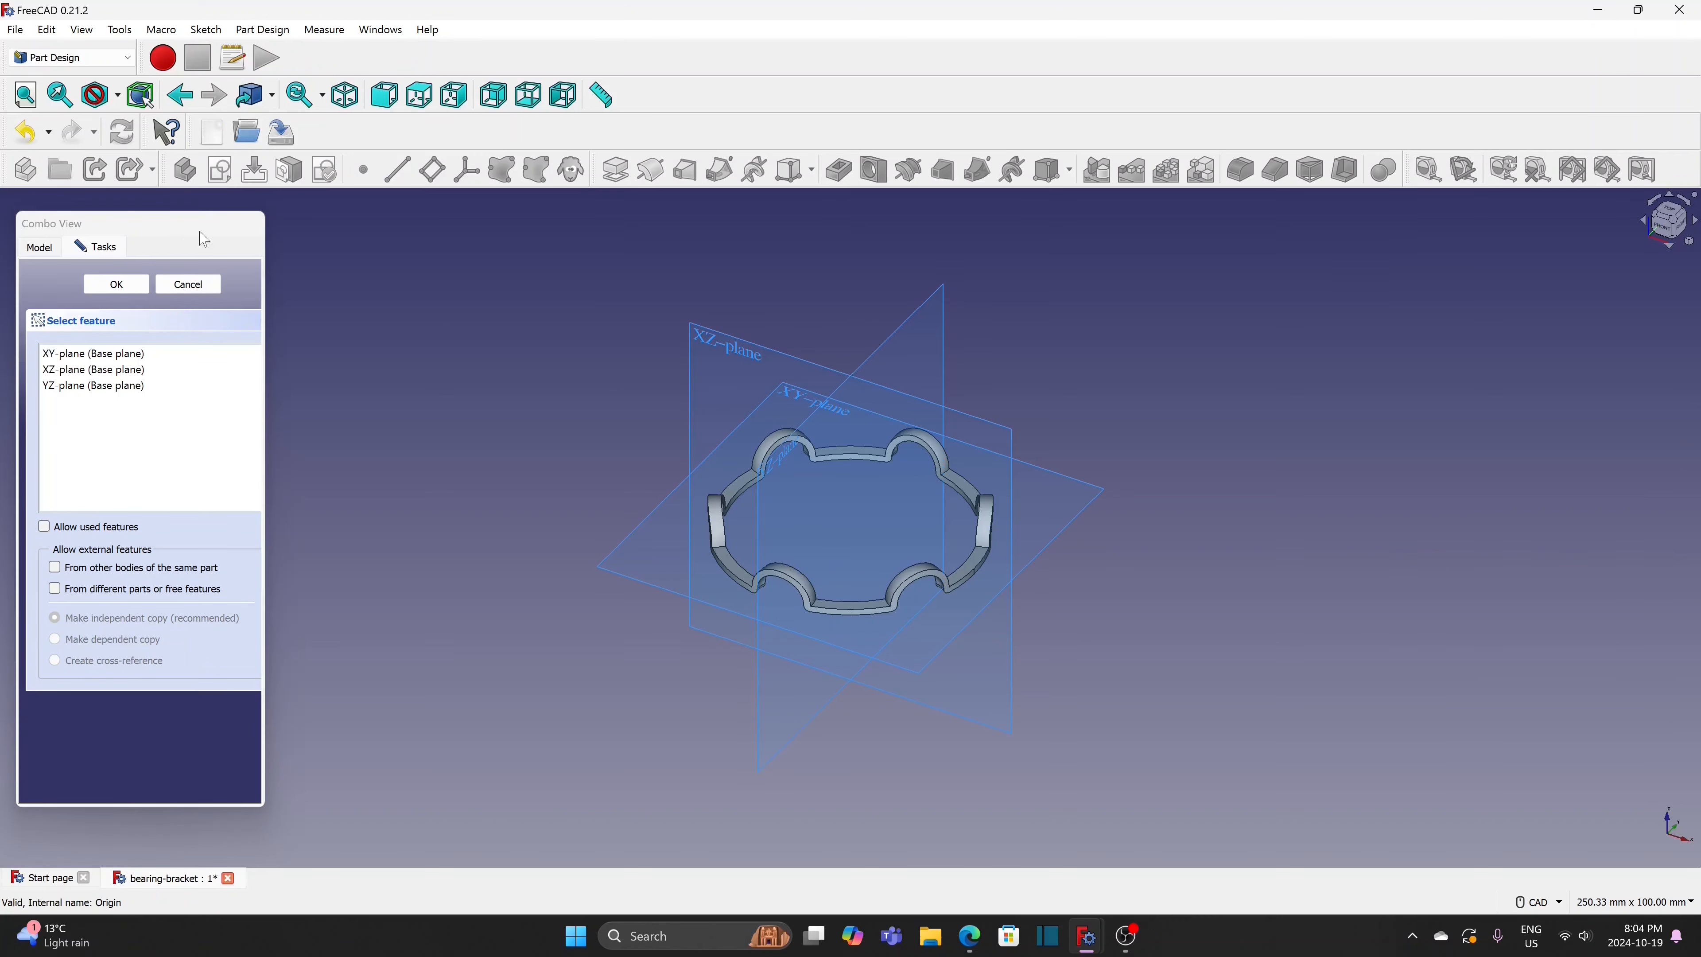
left_click(84, 355)
left_click(134, 288)
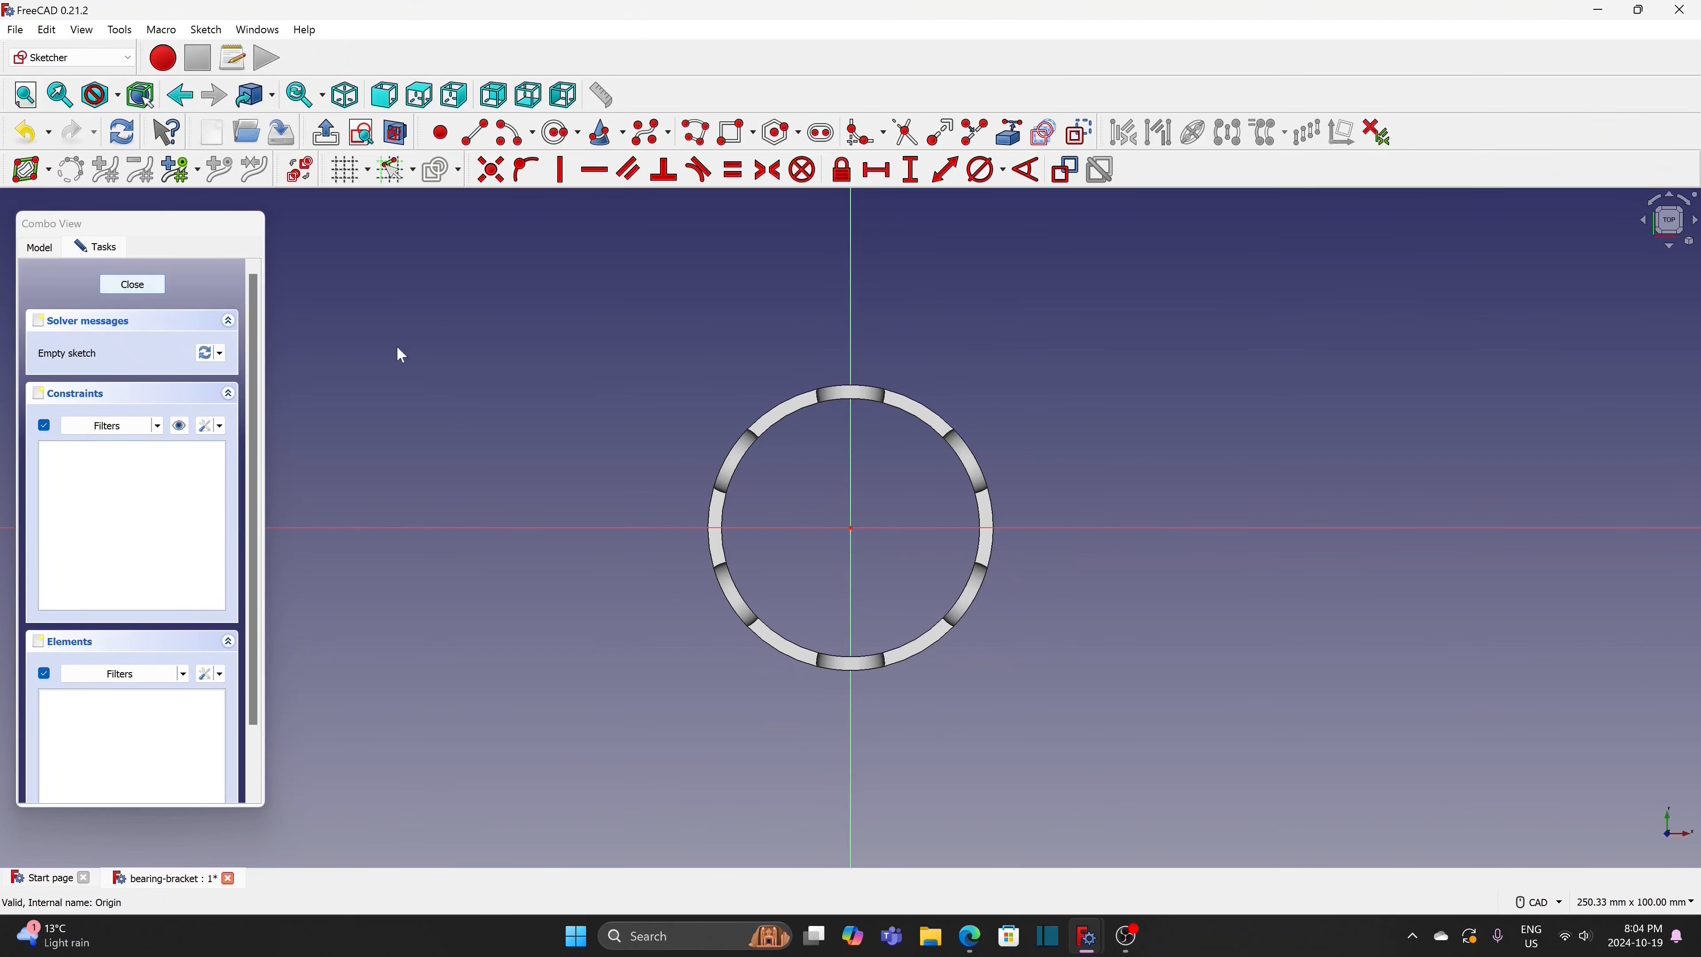
scroll(983, 419, "up", 1)
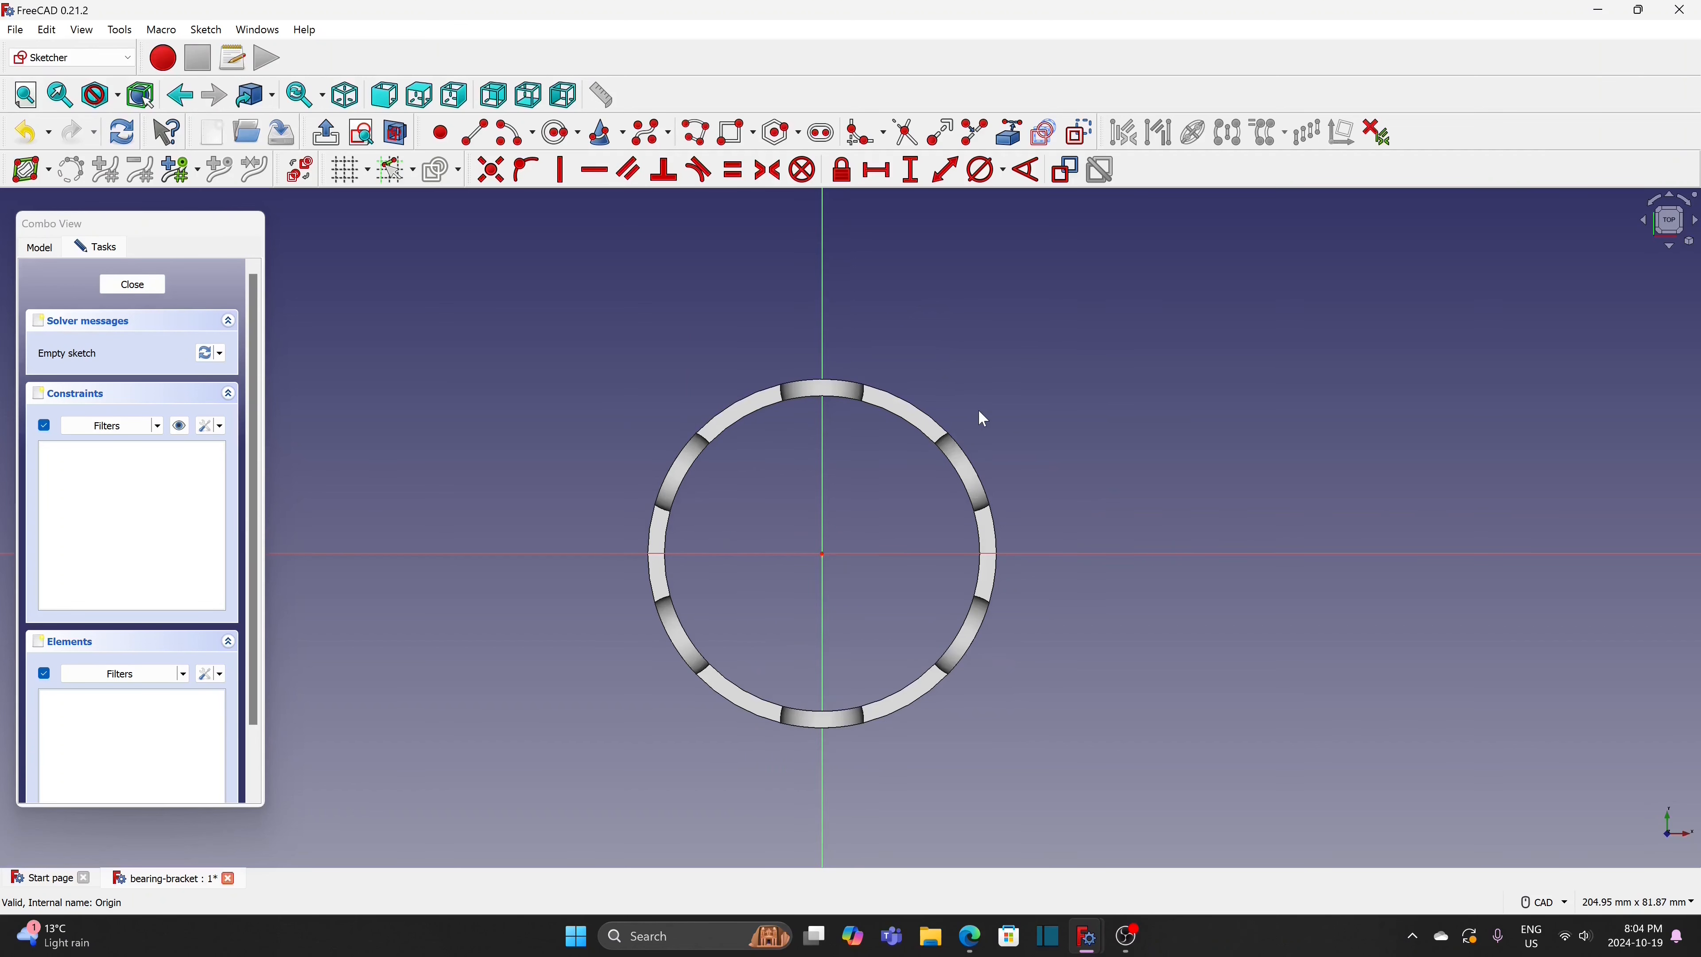
left_click(560, 132)
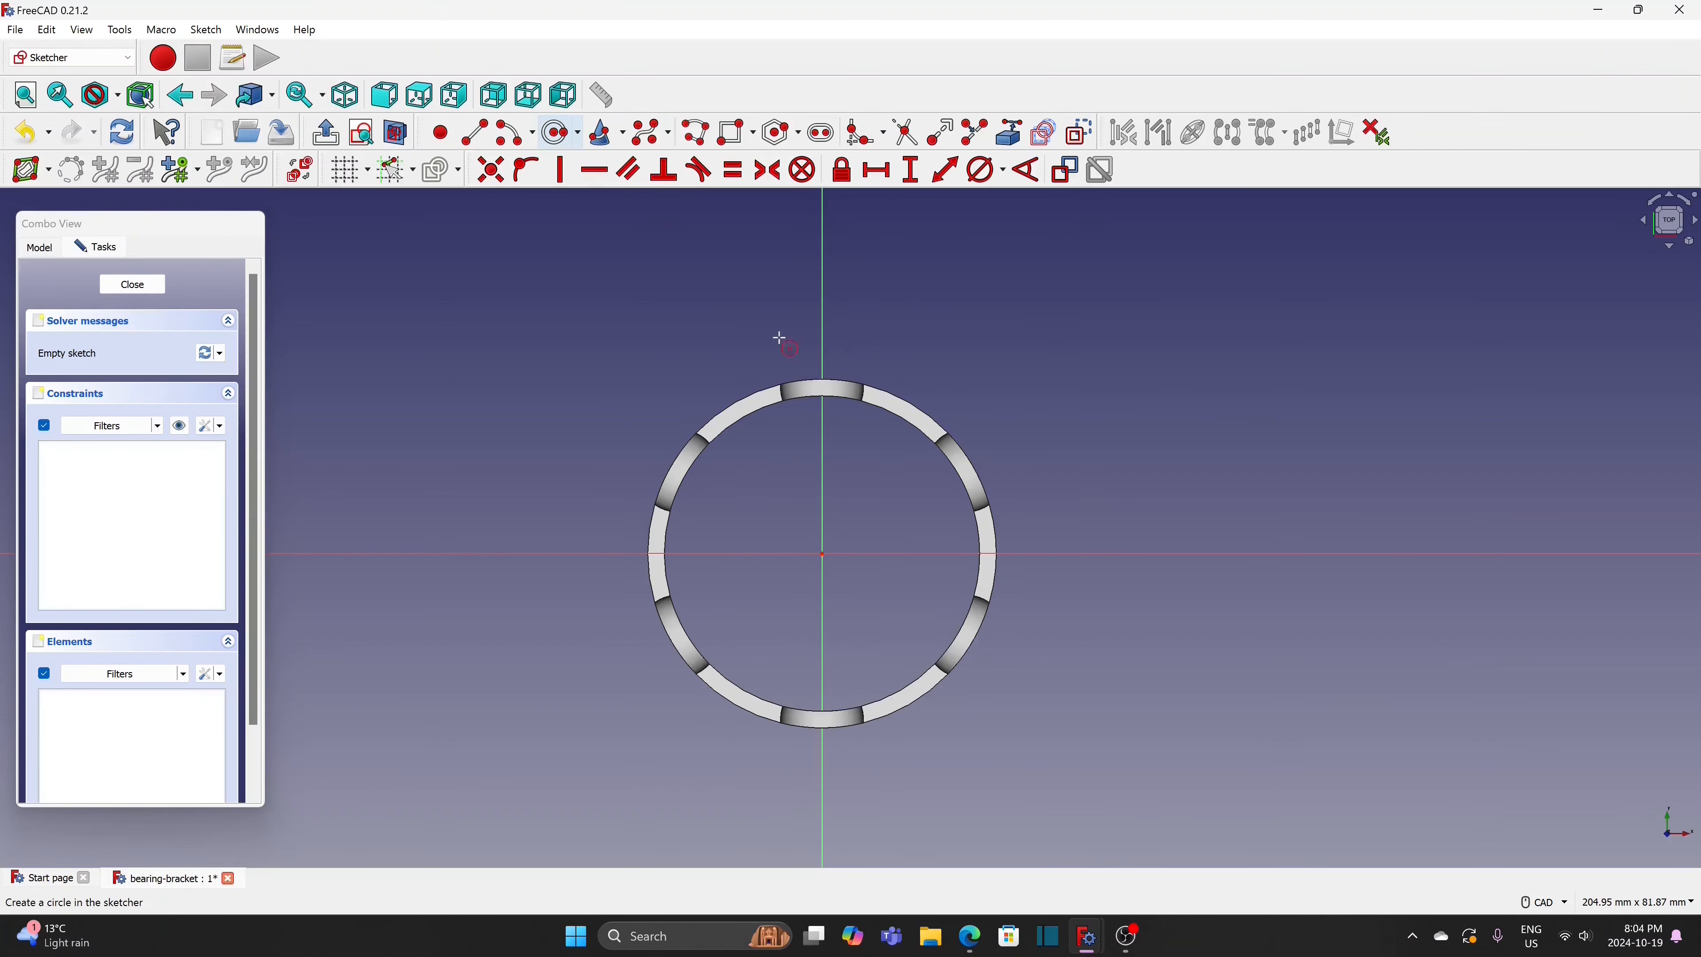
scroll(912, 409, "up", 2)
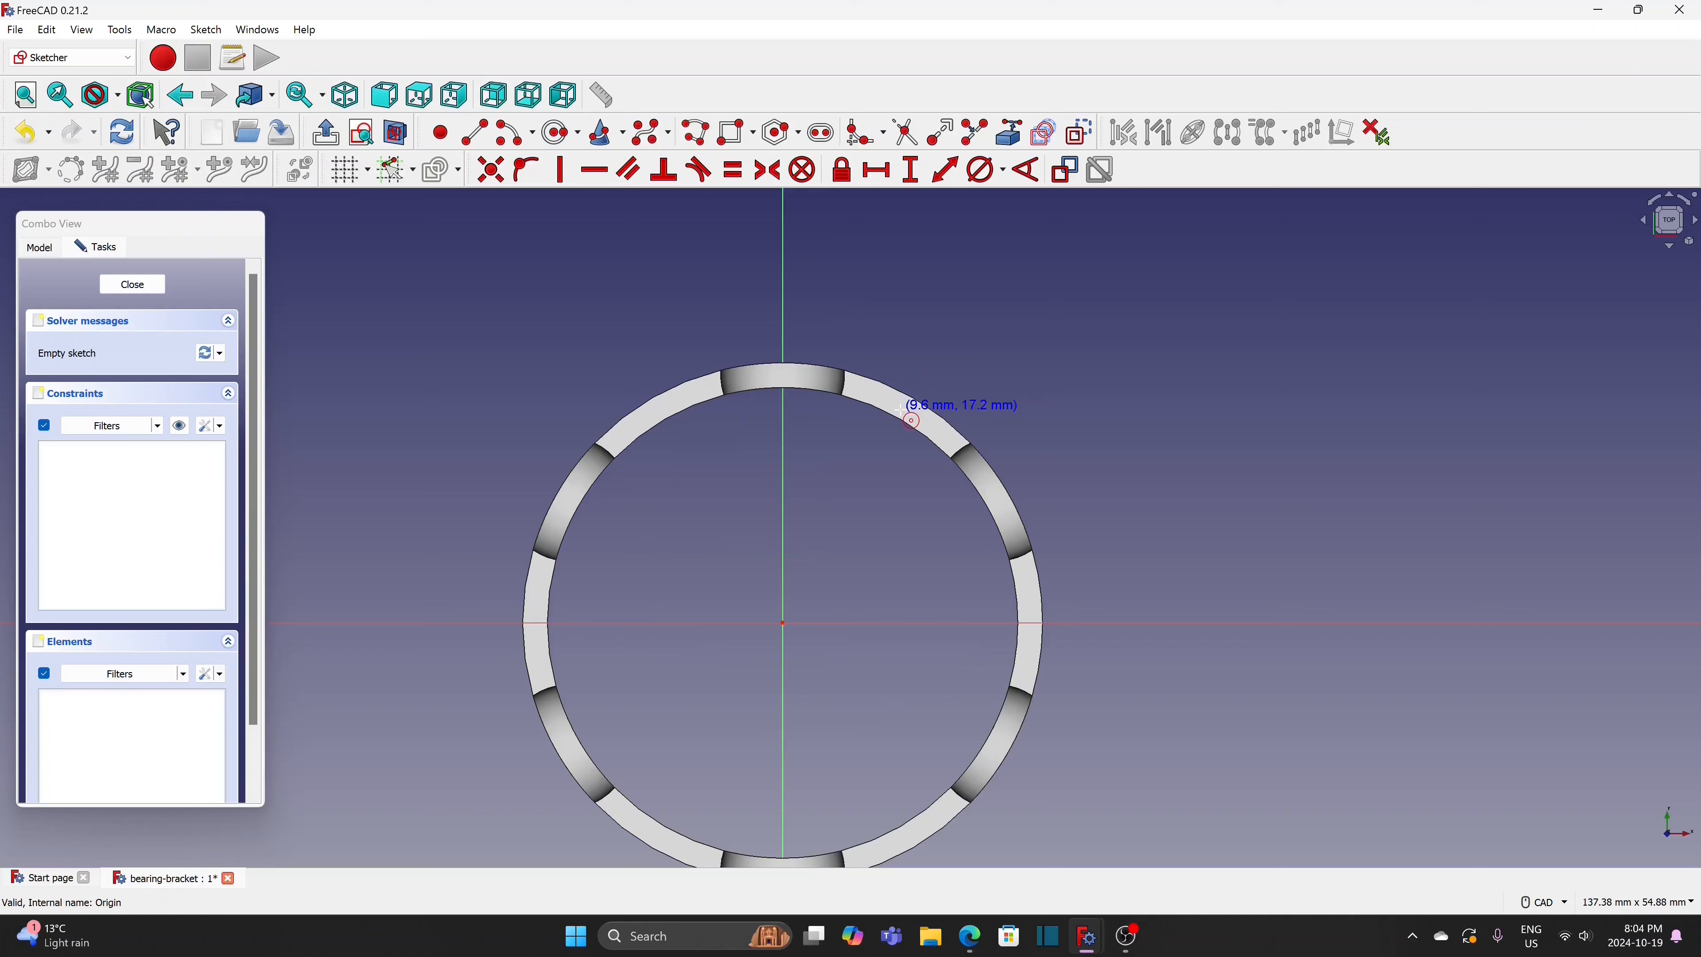
left_click(906, 411)
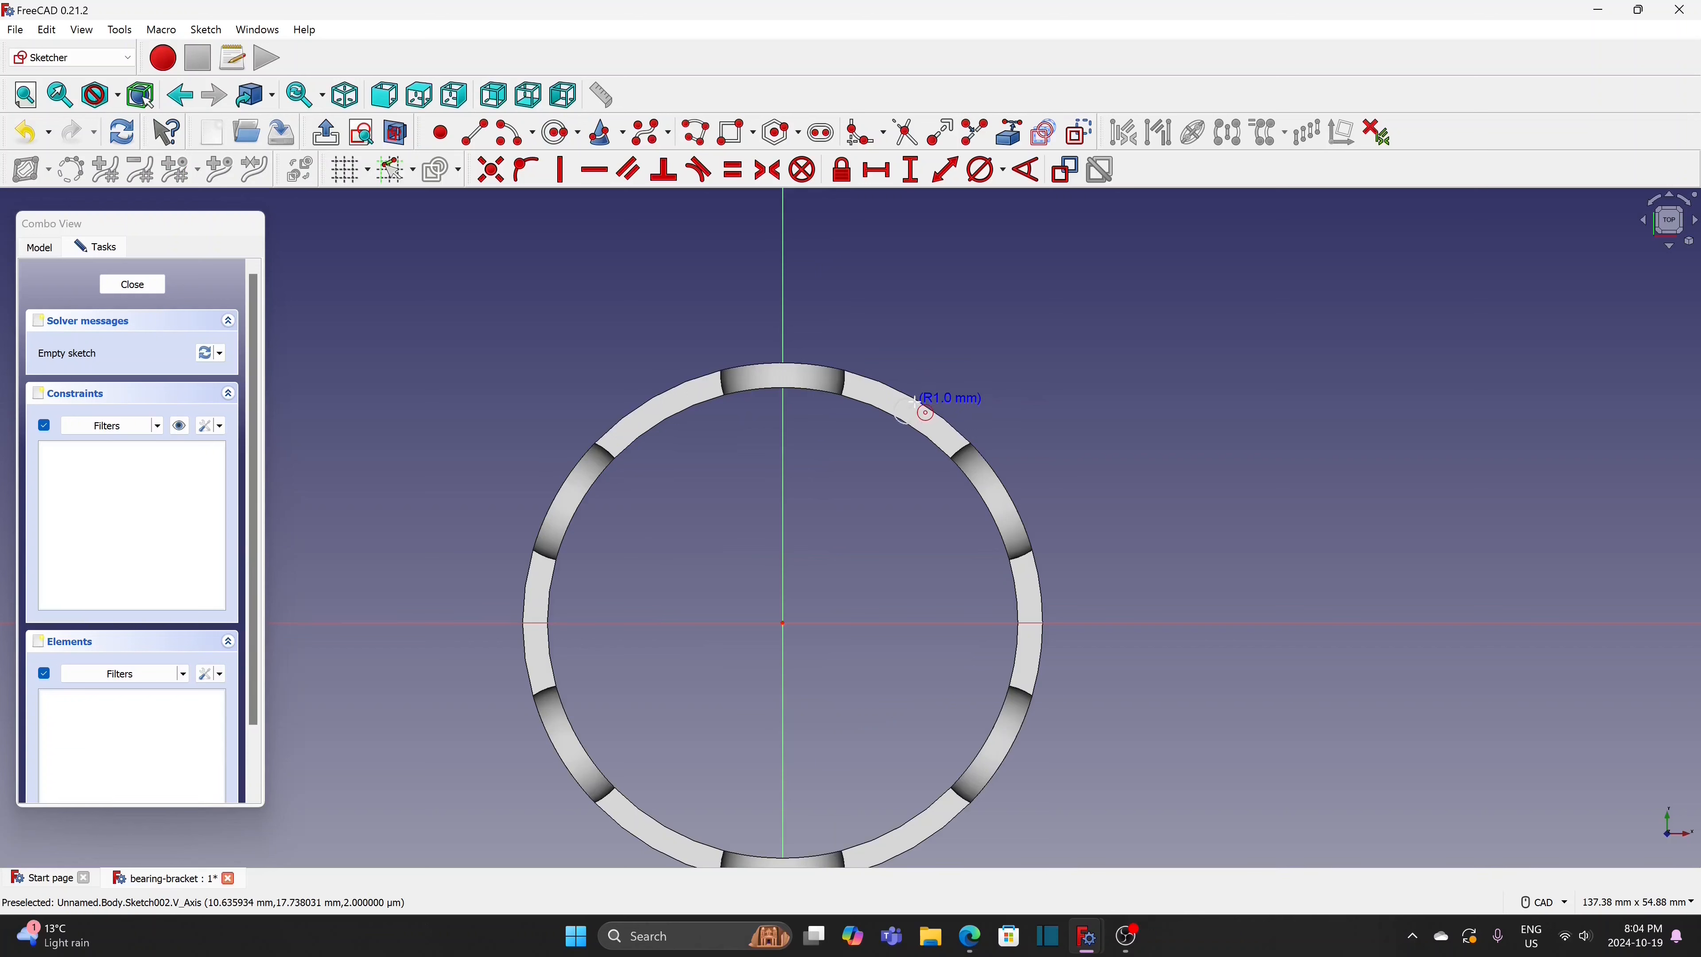
left_click(919, 397)
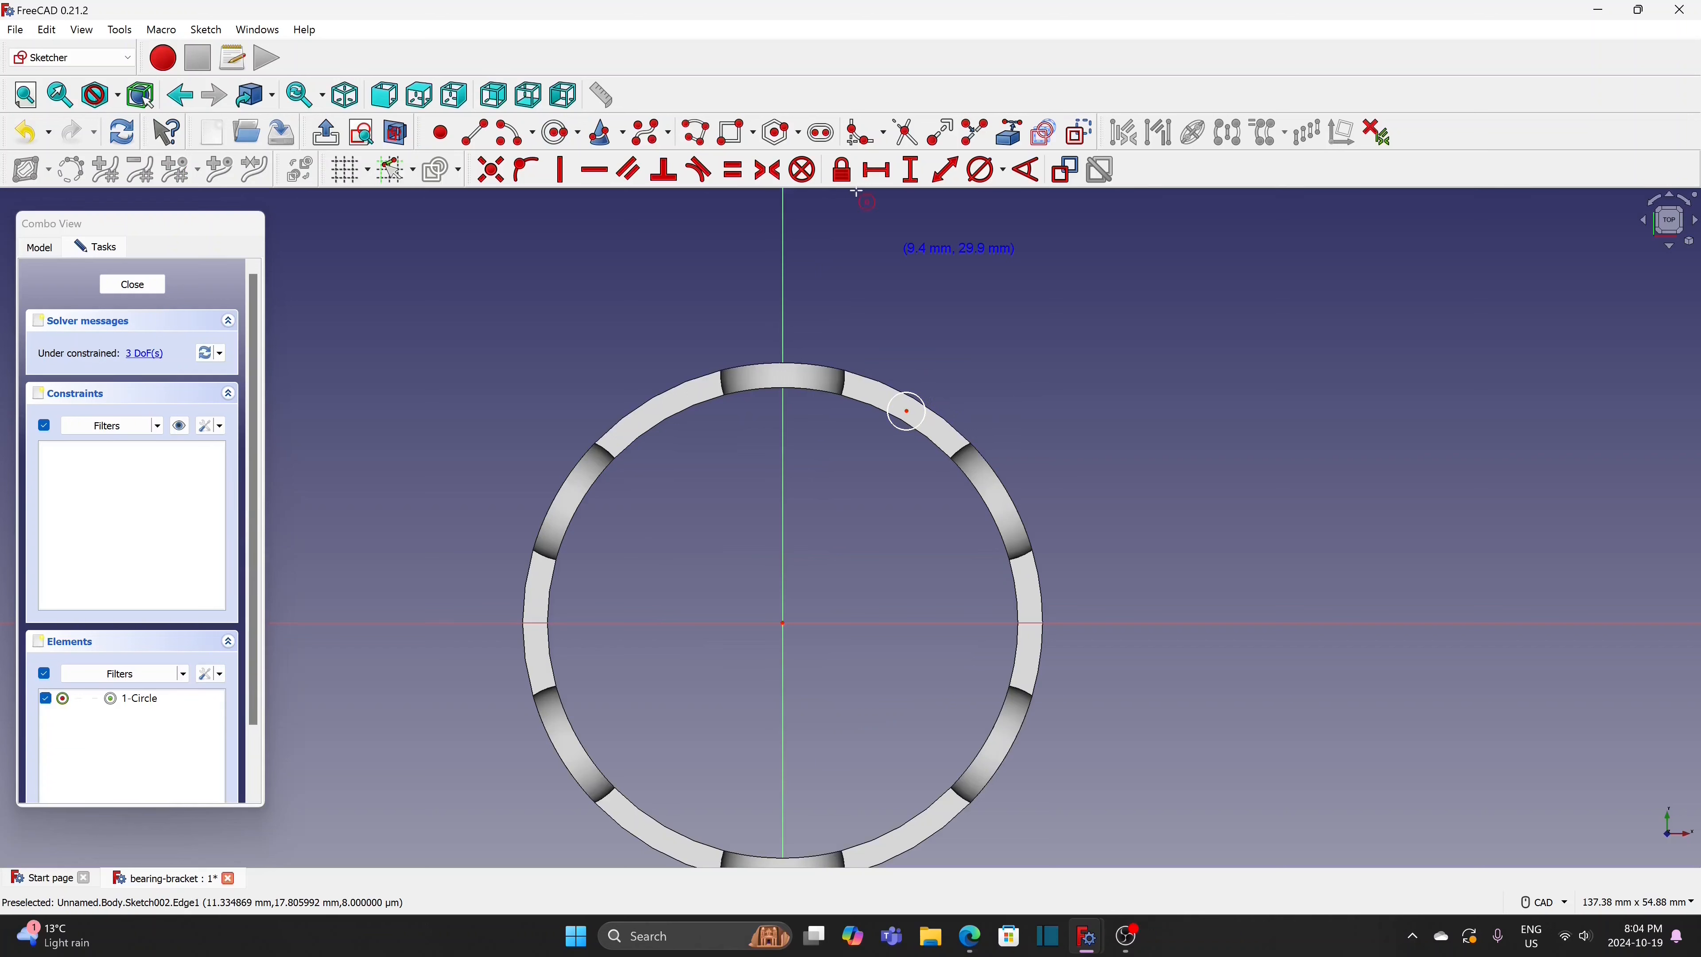
Draw a line from the small circle's centre to the origin and convert it to construction geometry
left_click(478, 134)
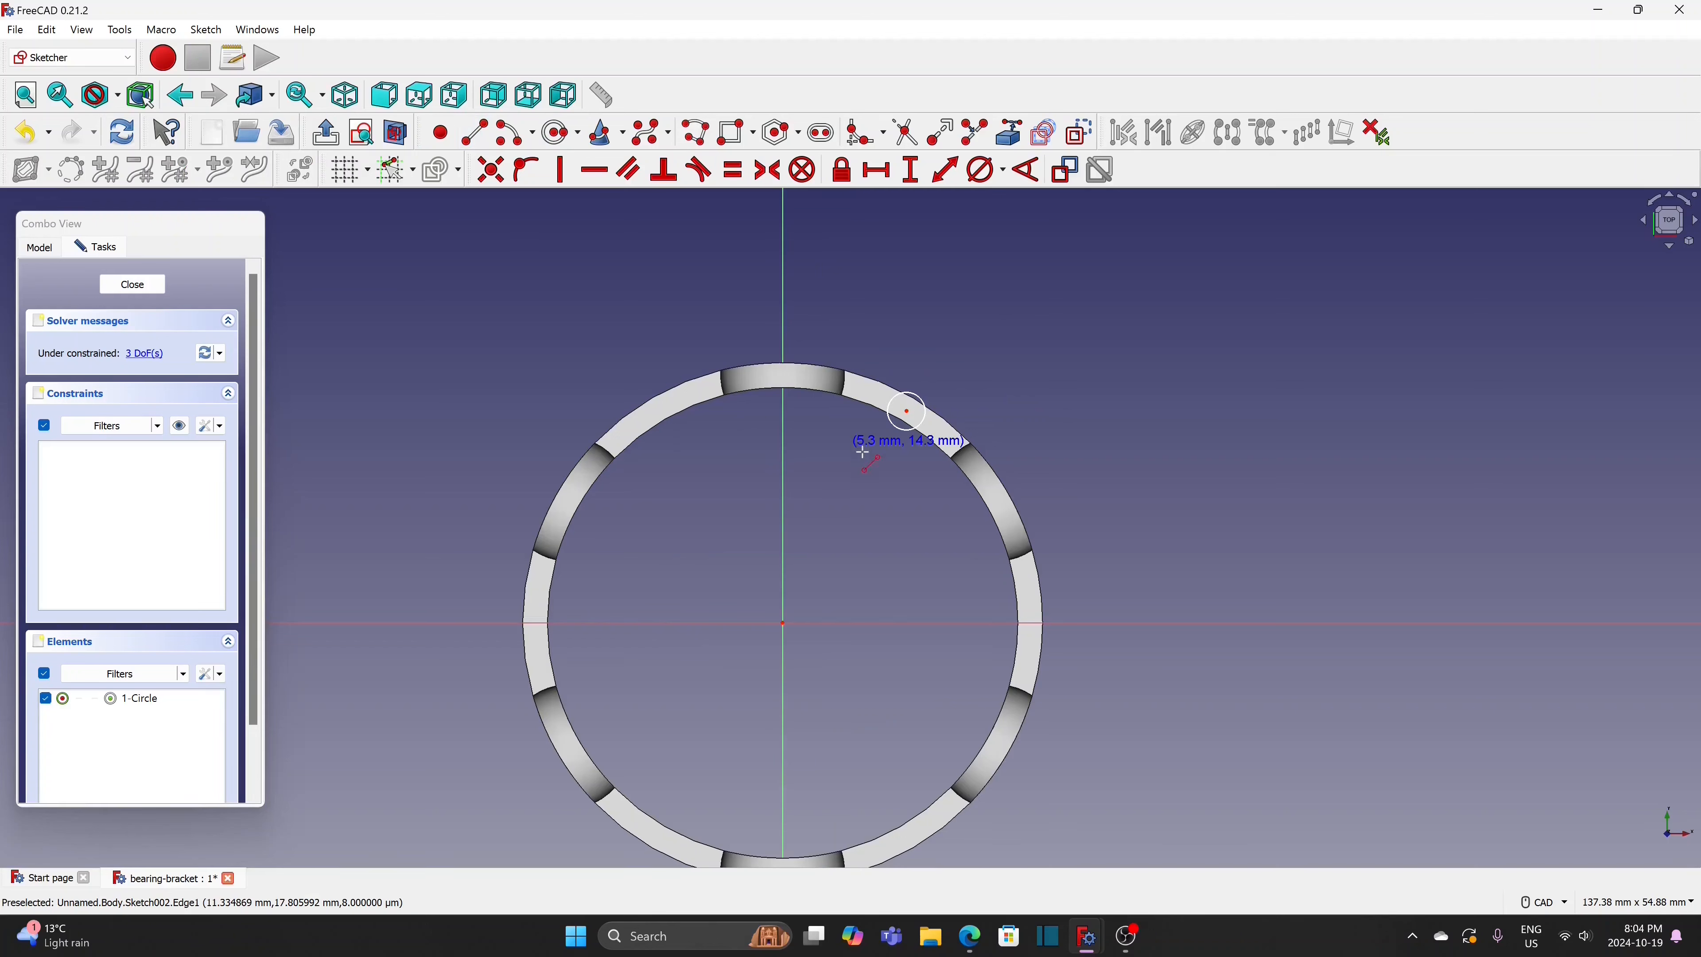
left_click(906, 411)
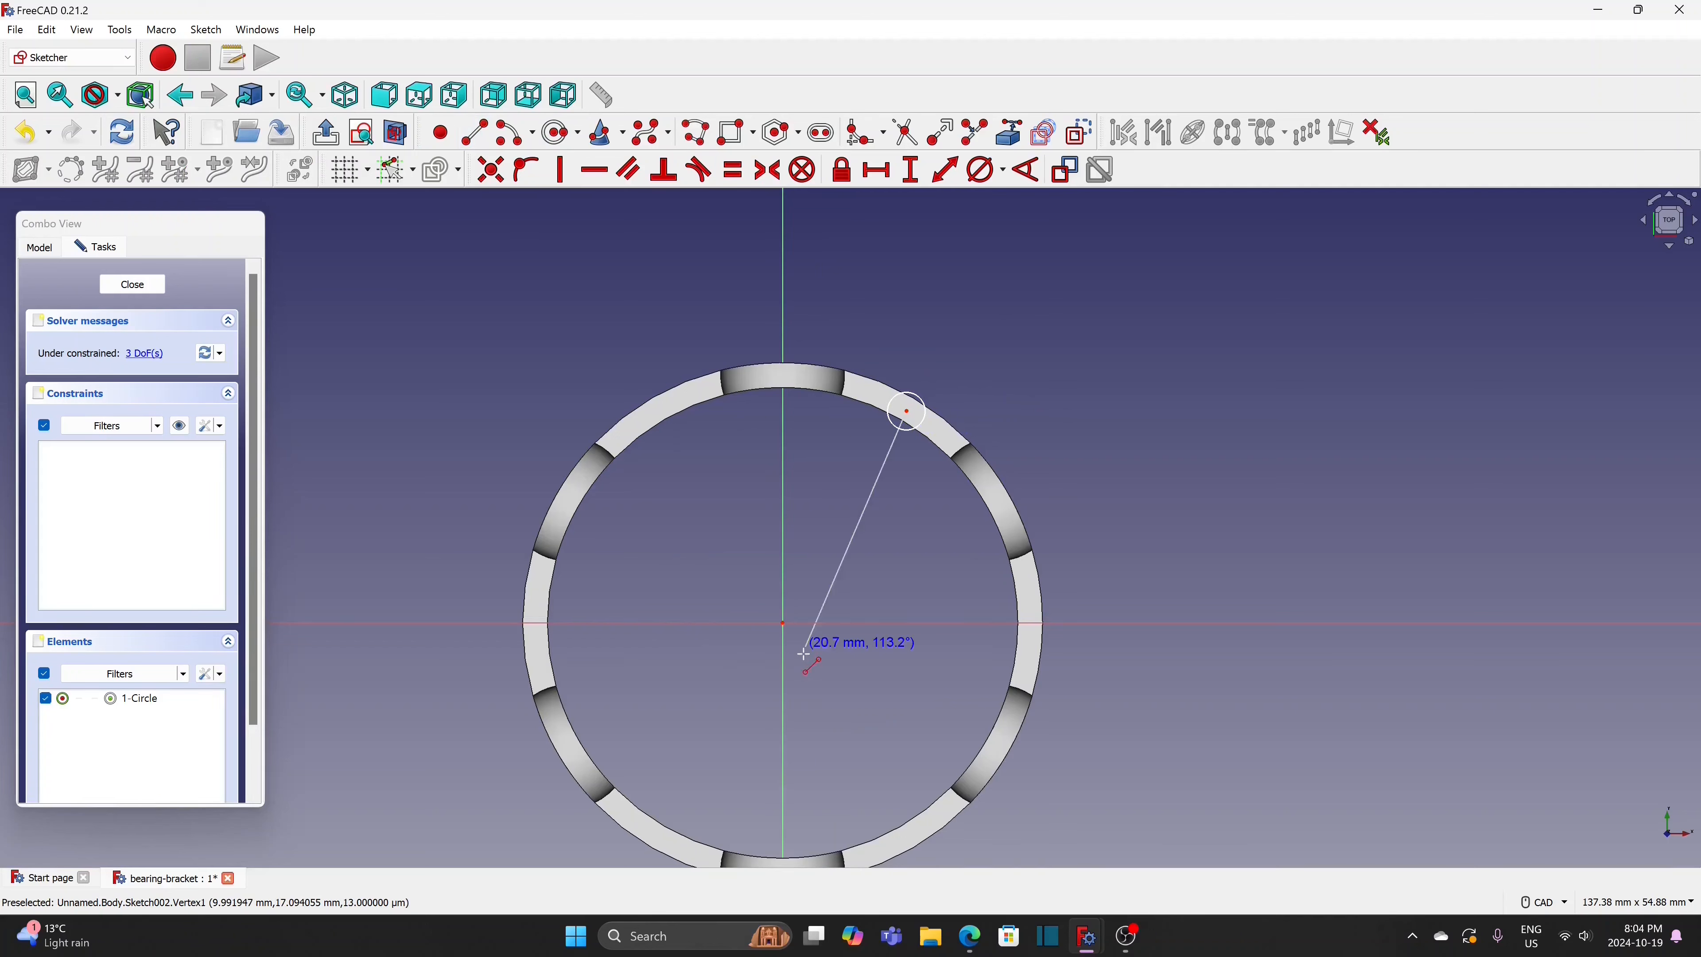
left_click(782, 623)
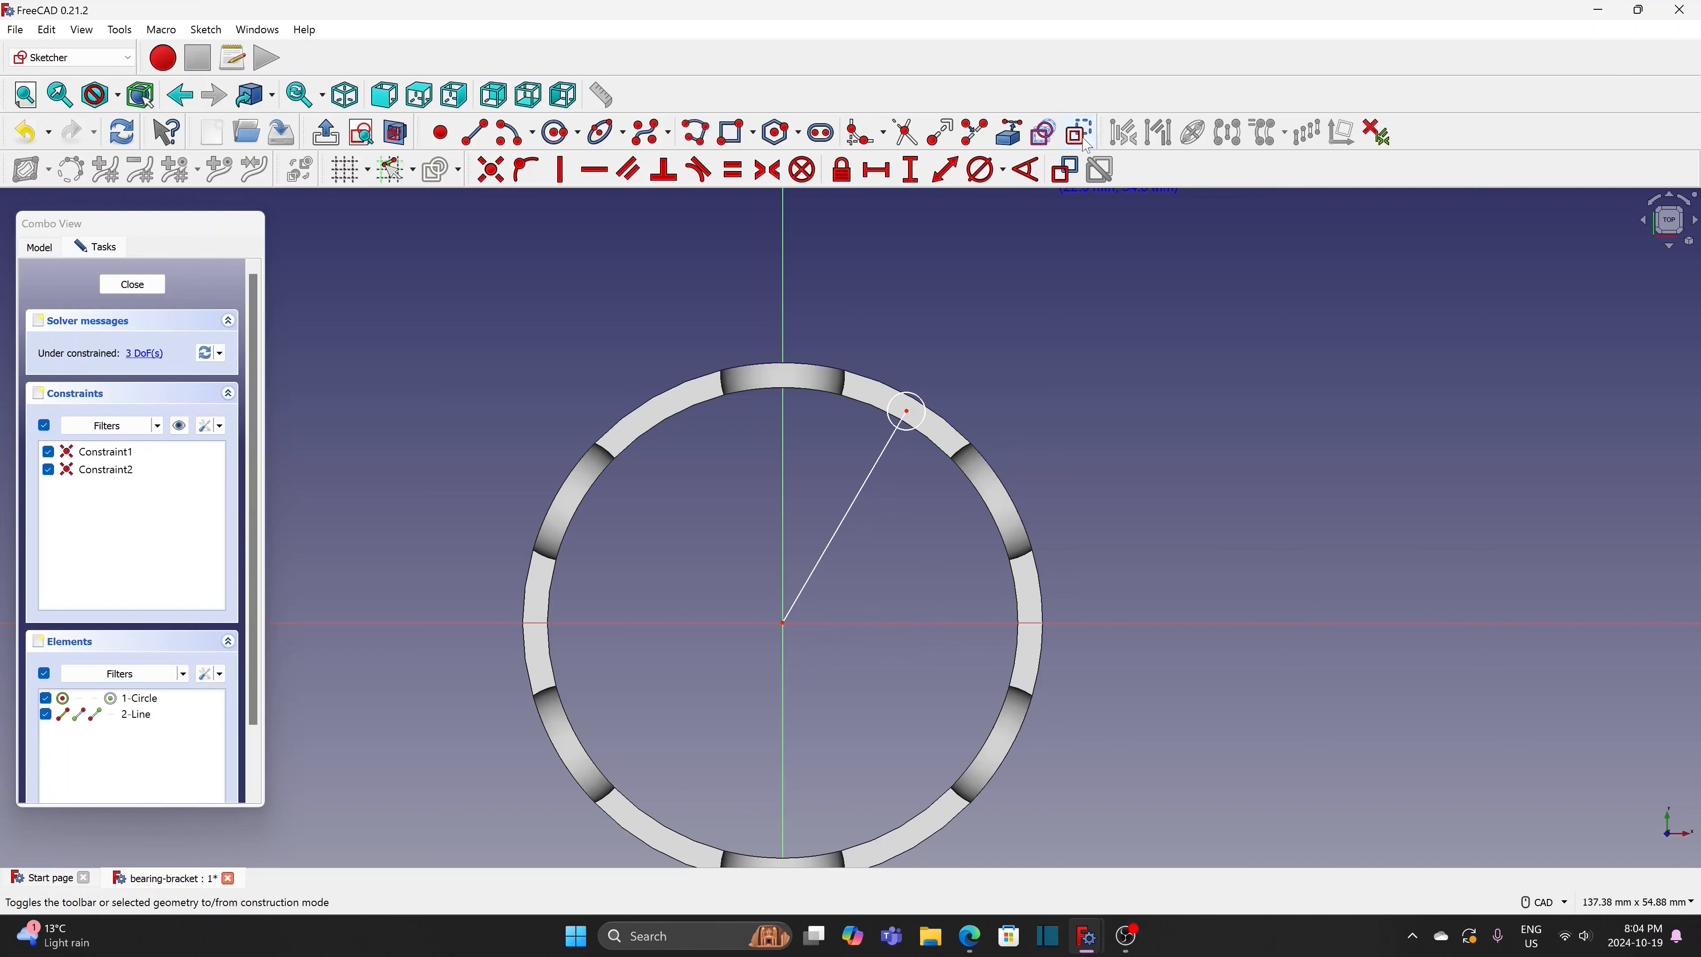
left_click(881, 469)
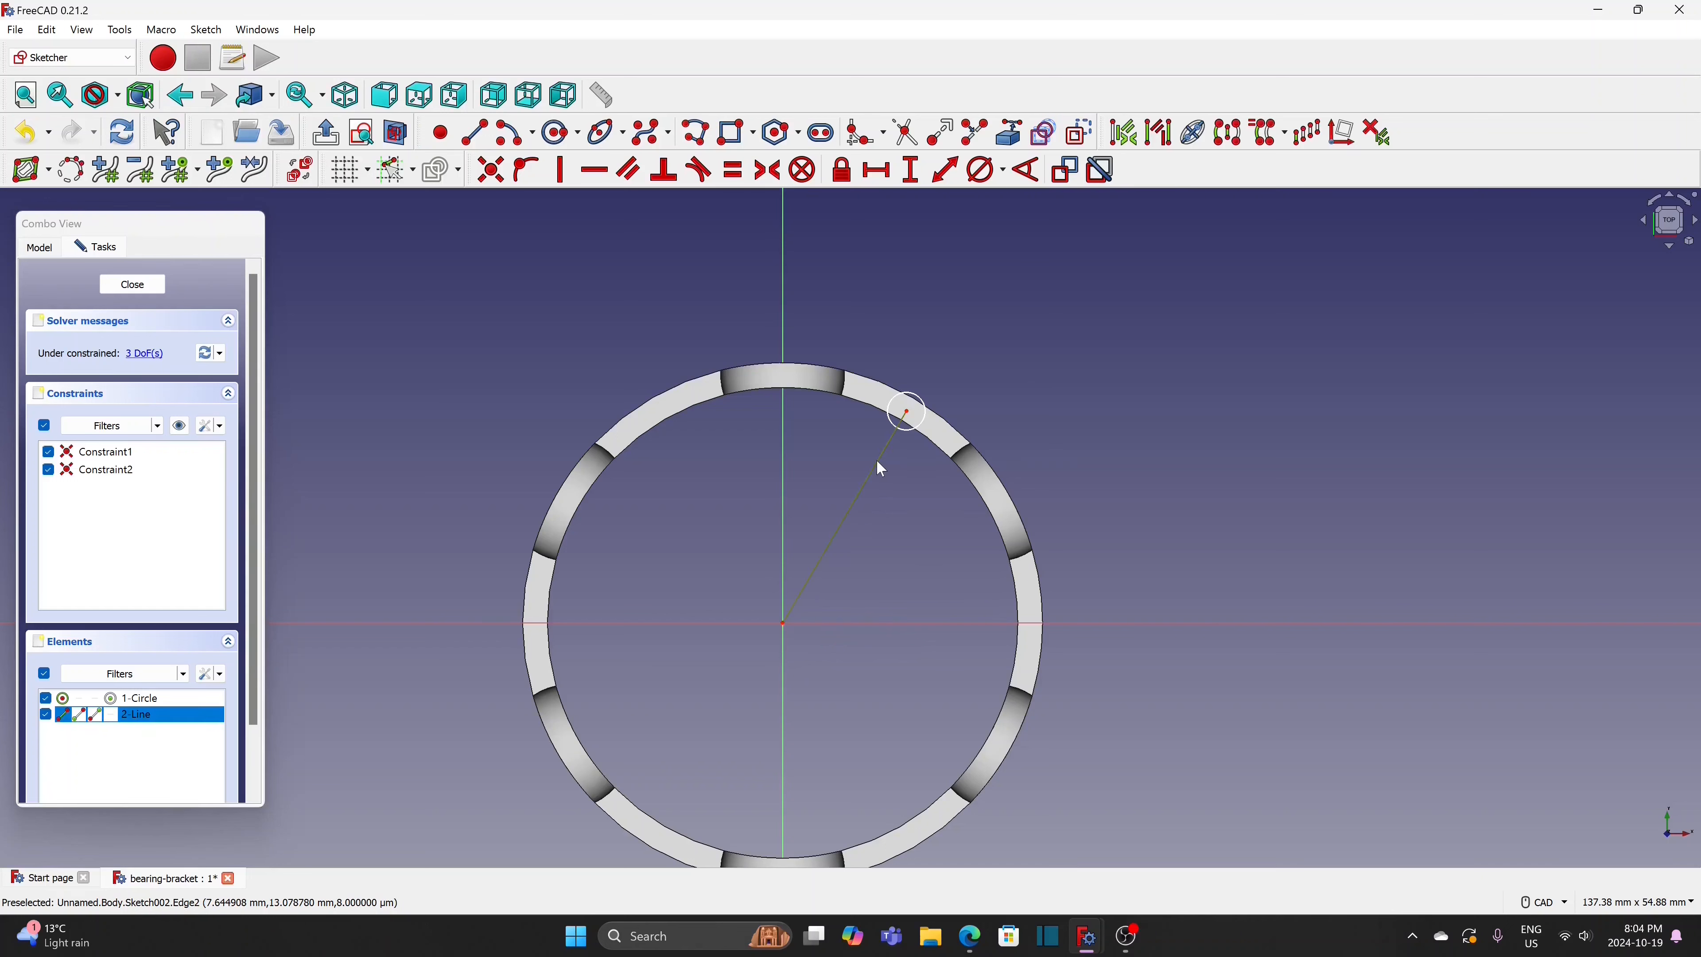
left_click(1085, 132)
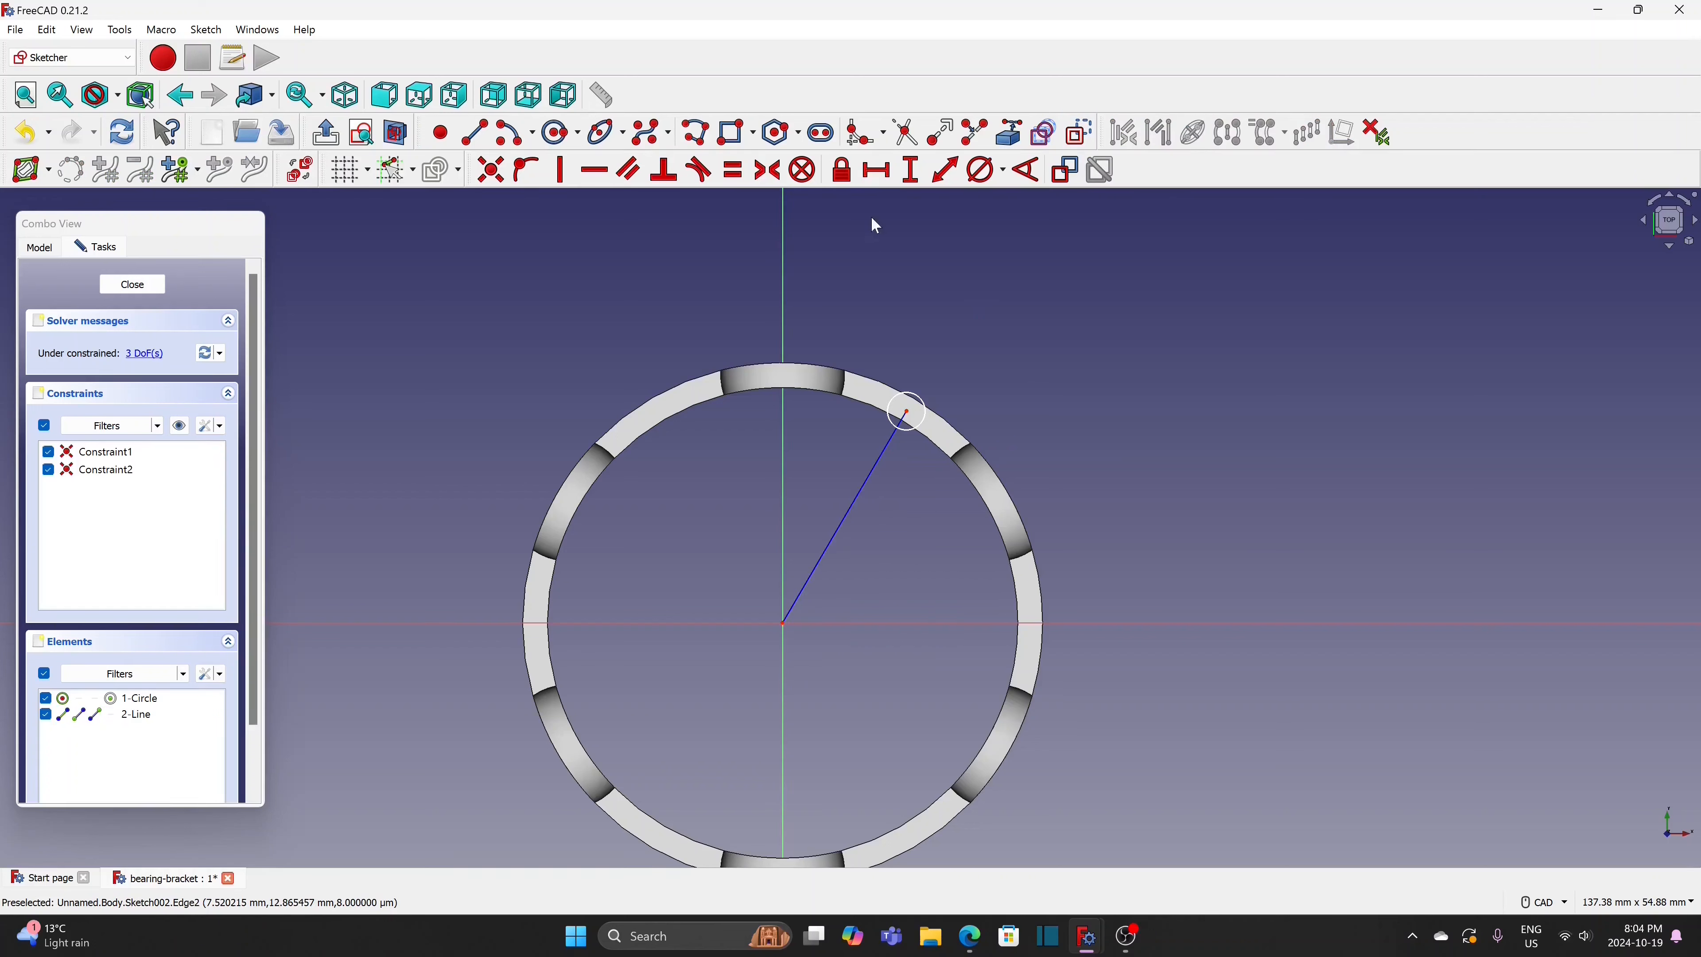
Constrain the construction line to 30° from the vertical axis and set its length to 20 mm
left_click(1035, 179)
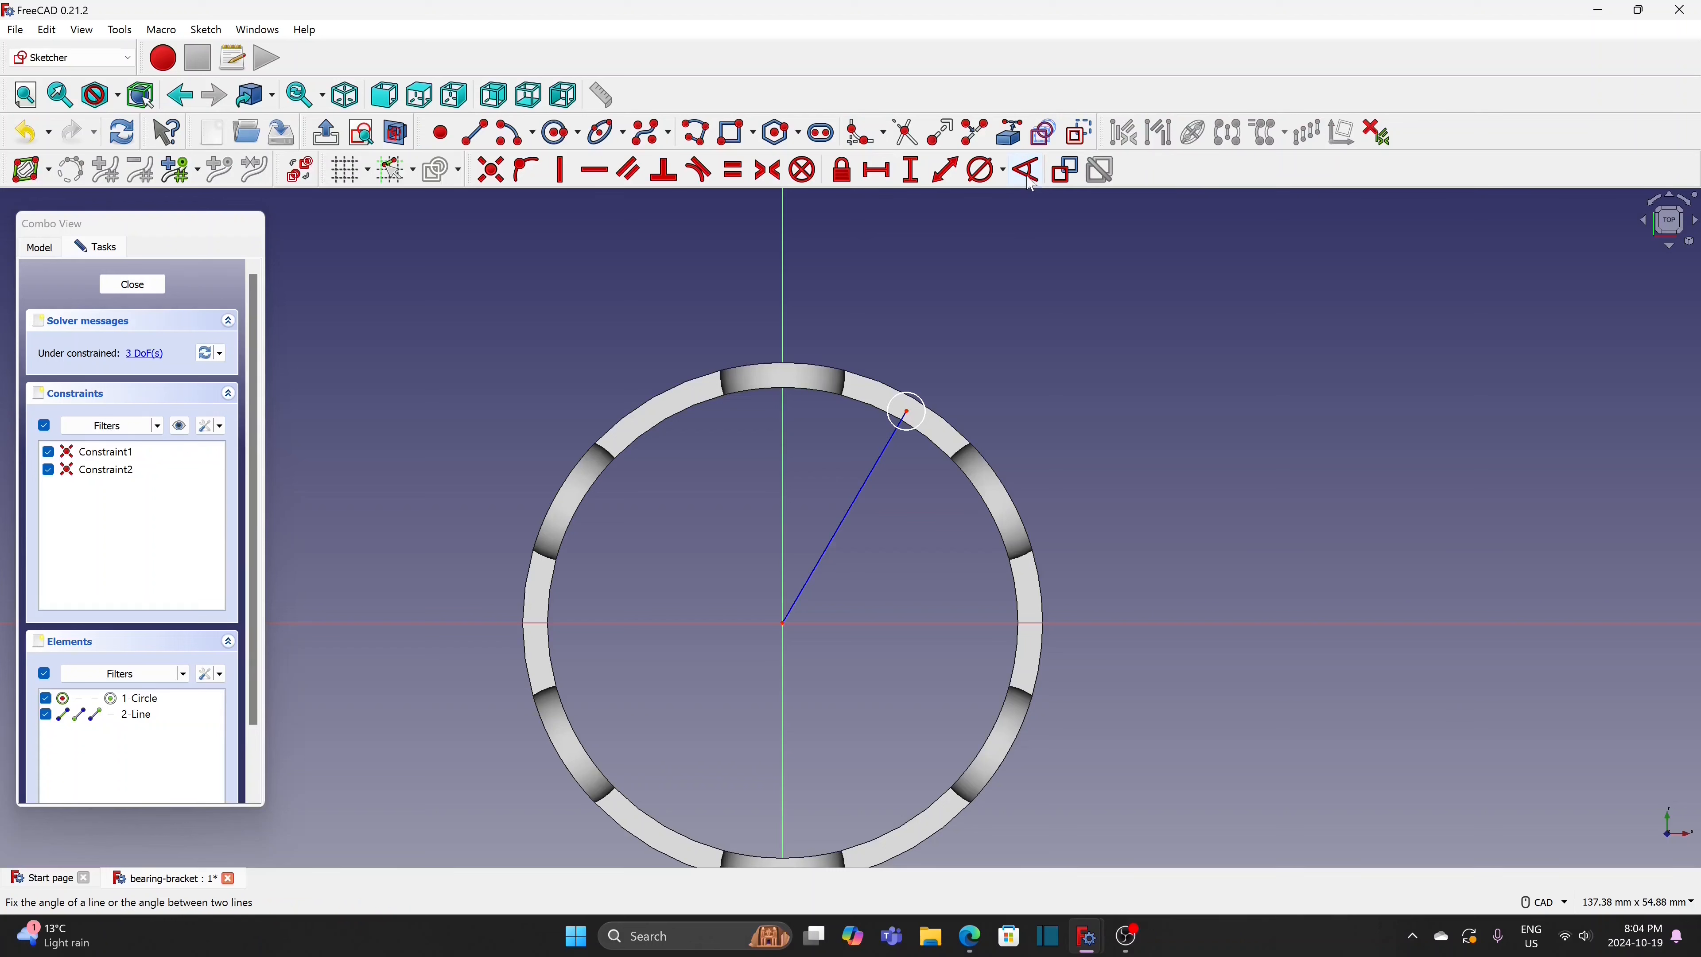
left_click(783, 507)
type("30")
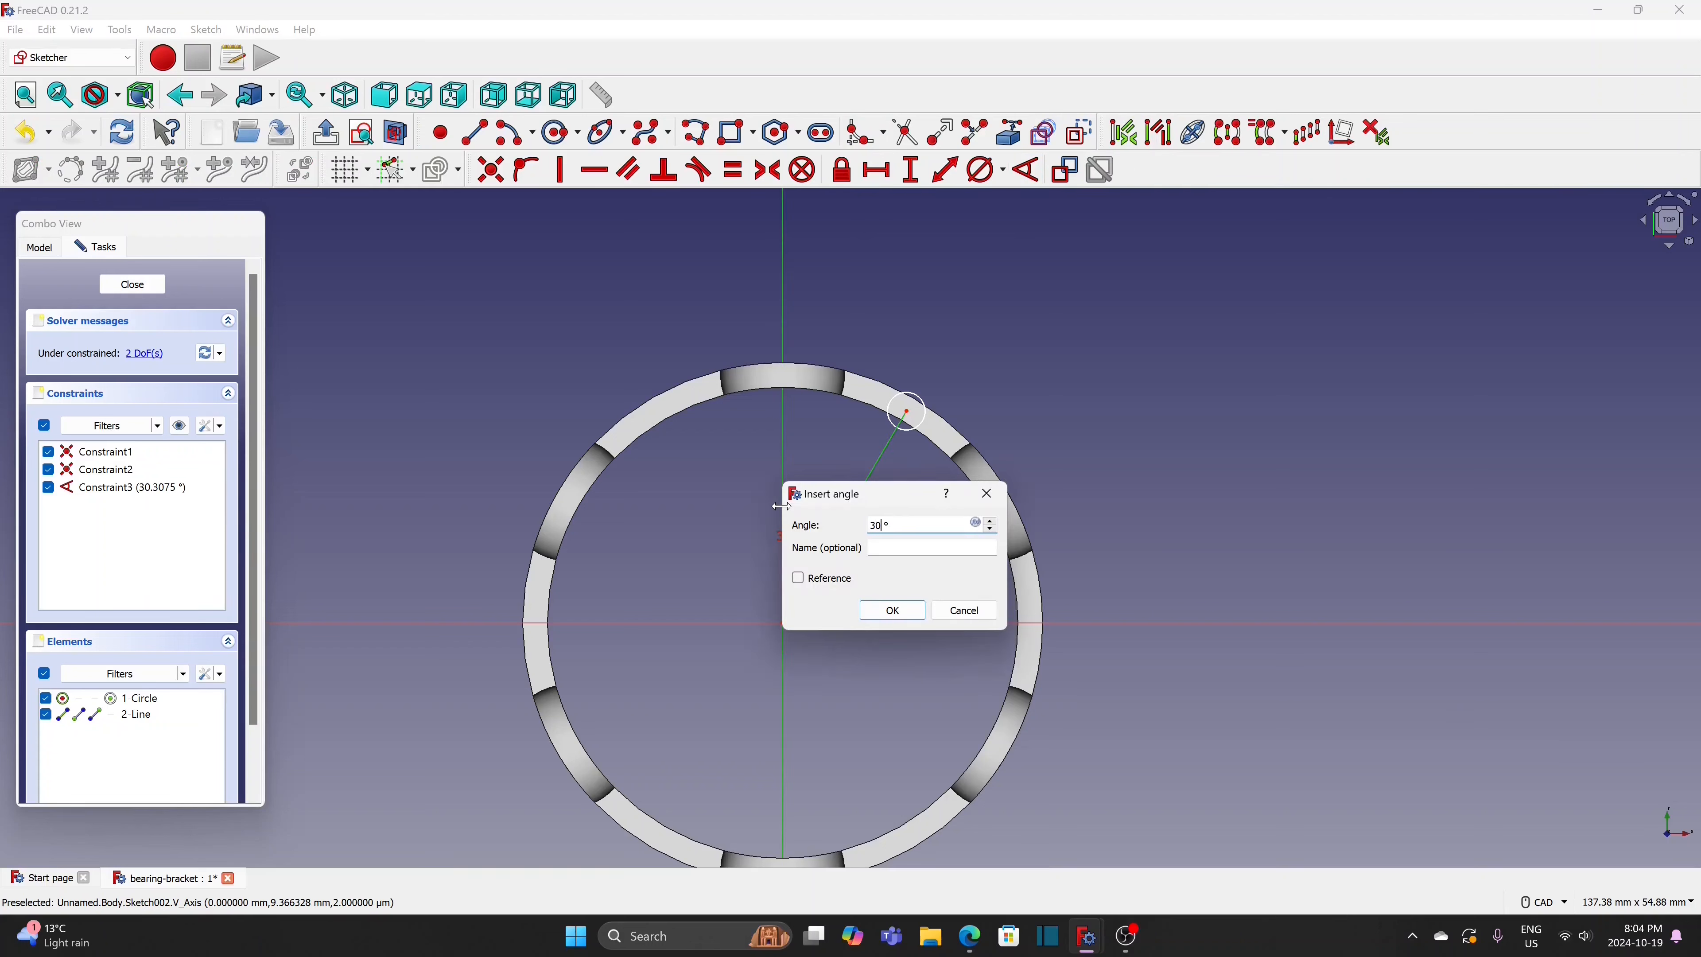
left_click(893, 611)
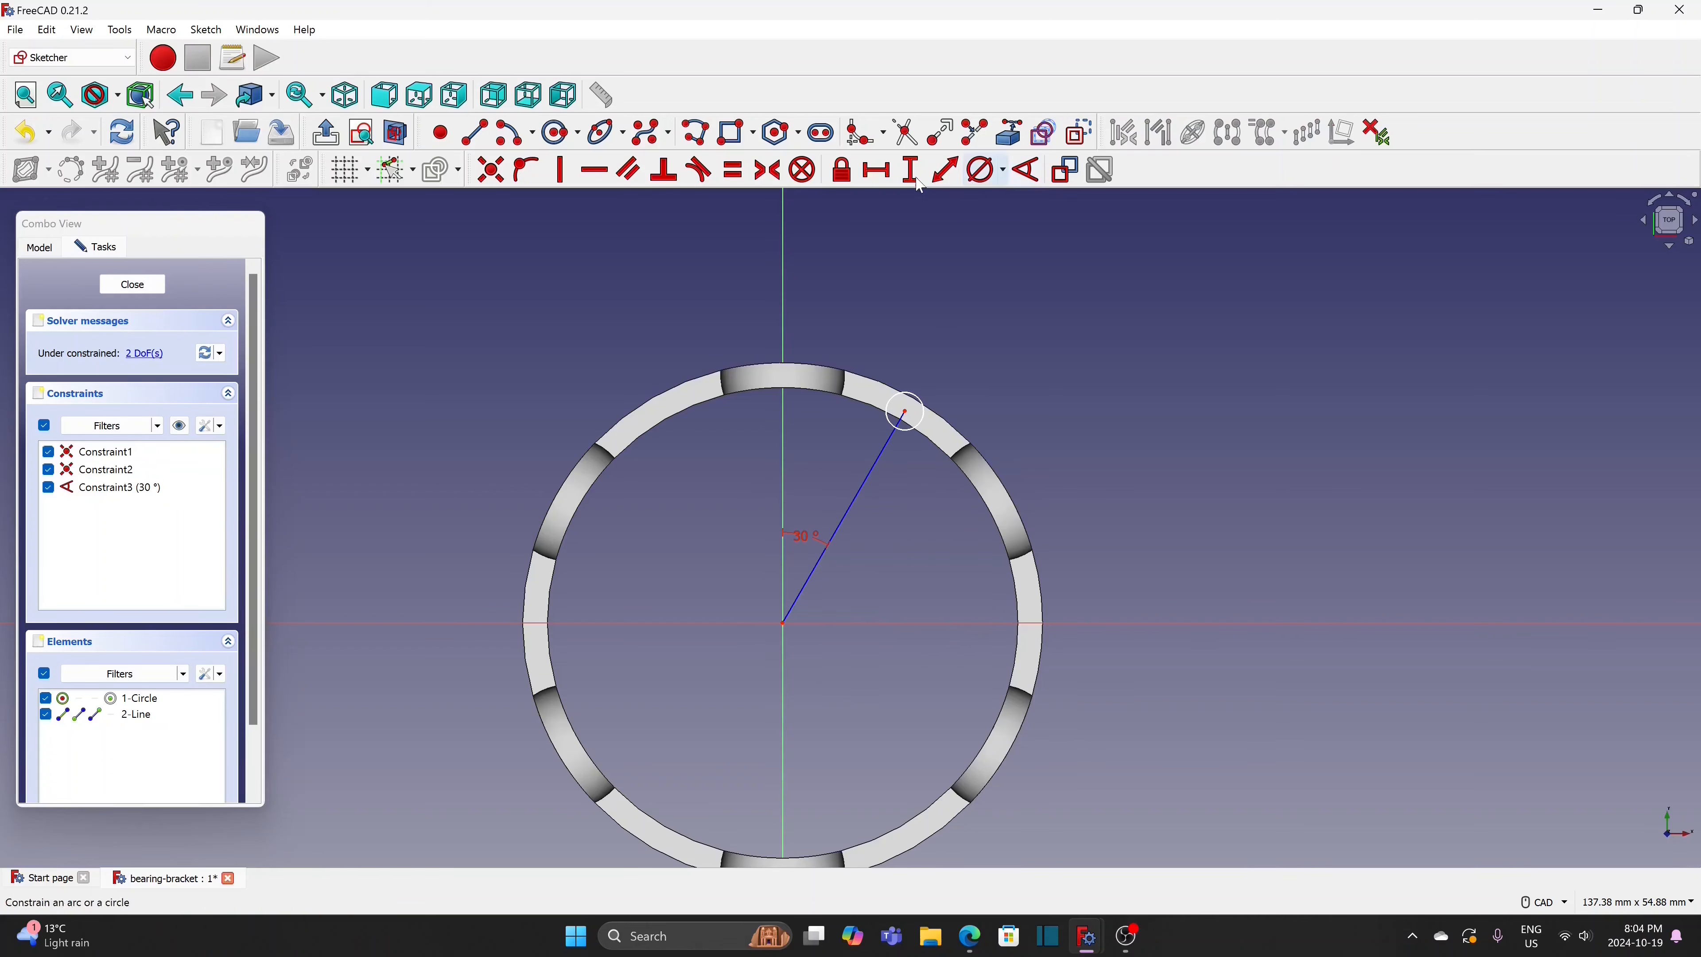
left_click(944, 169)
left_click(849, 508)
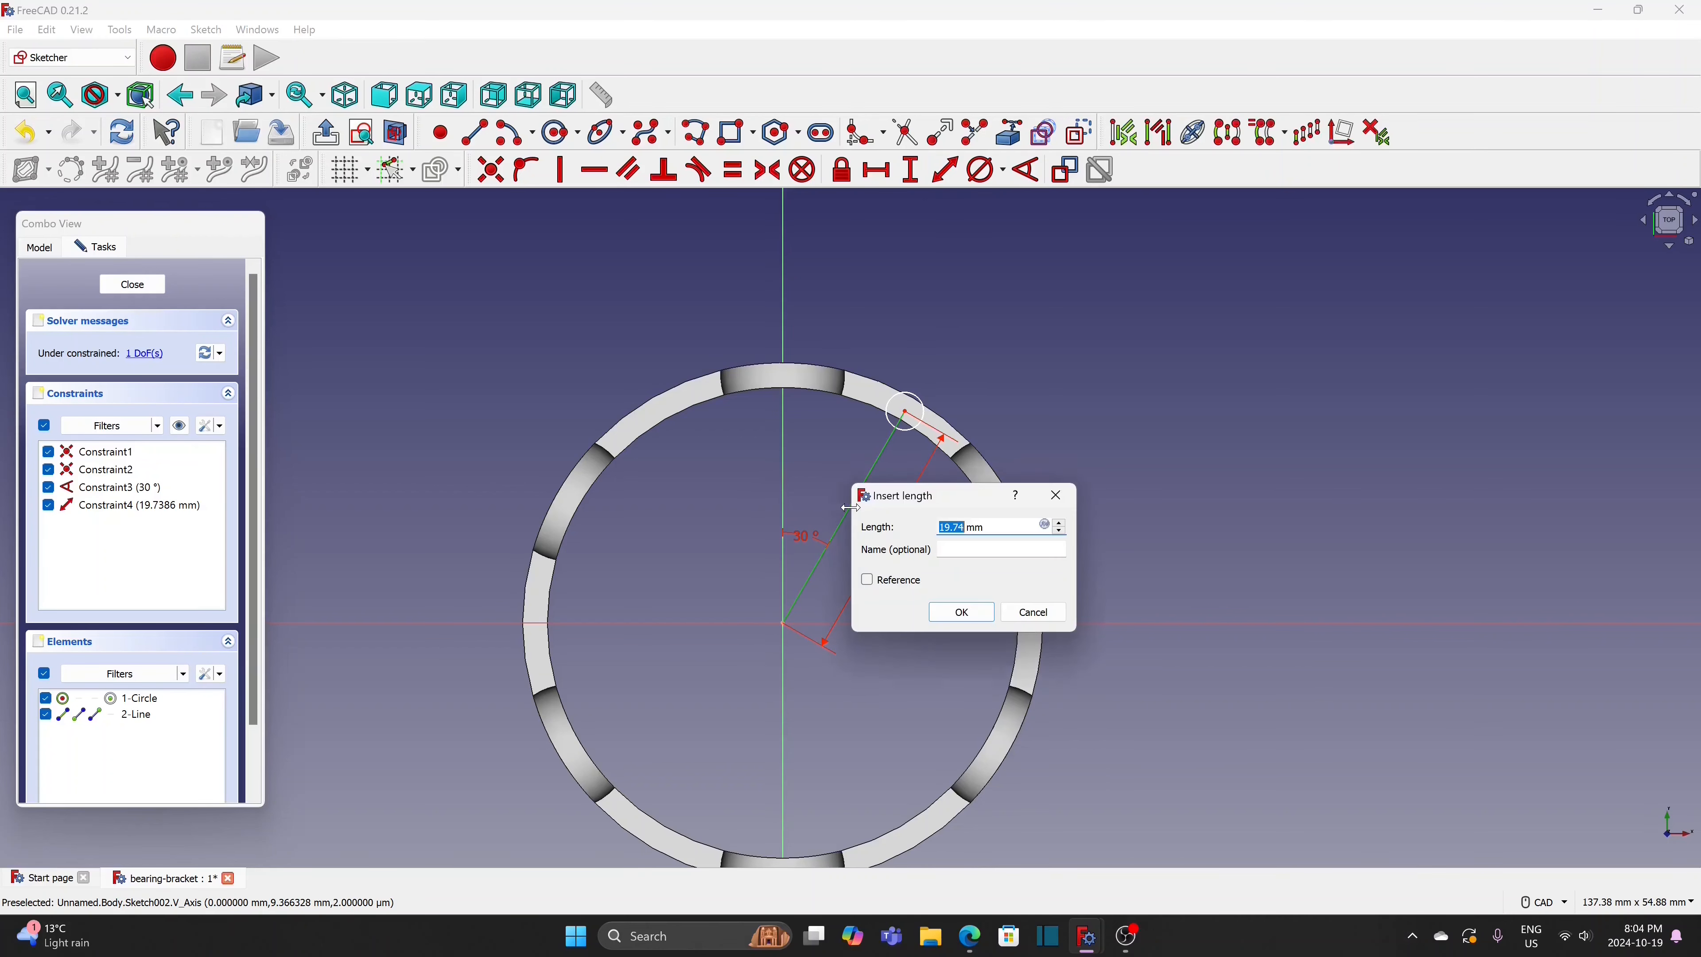
type("20")
left_click(988, 616)
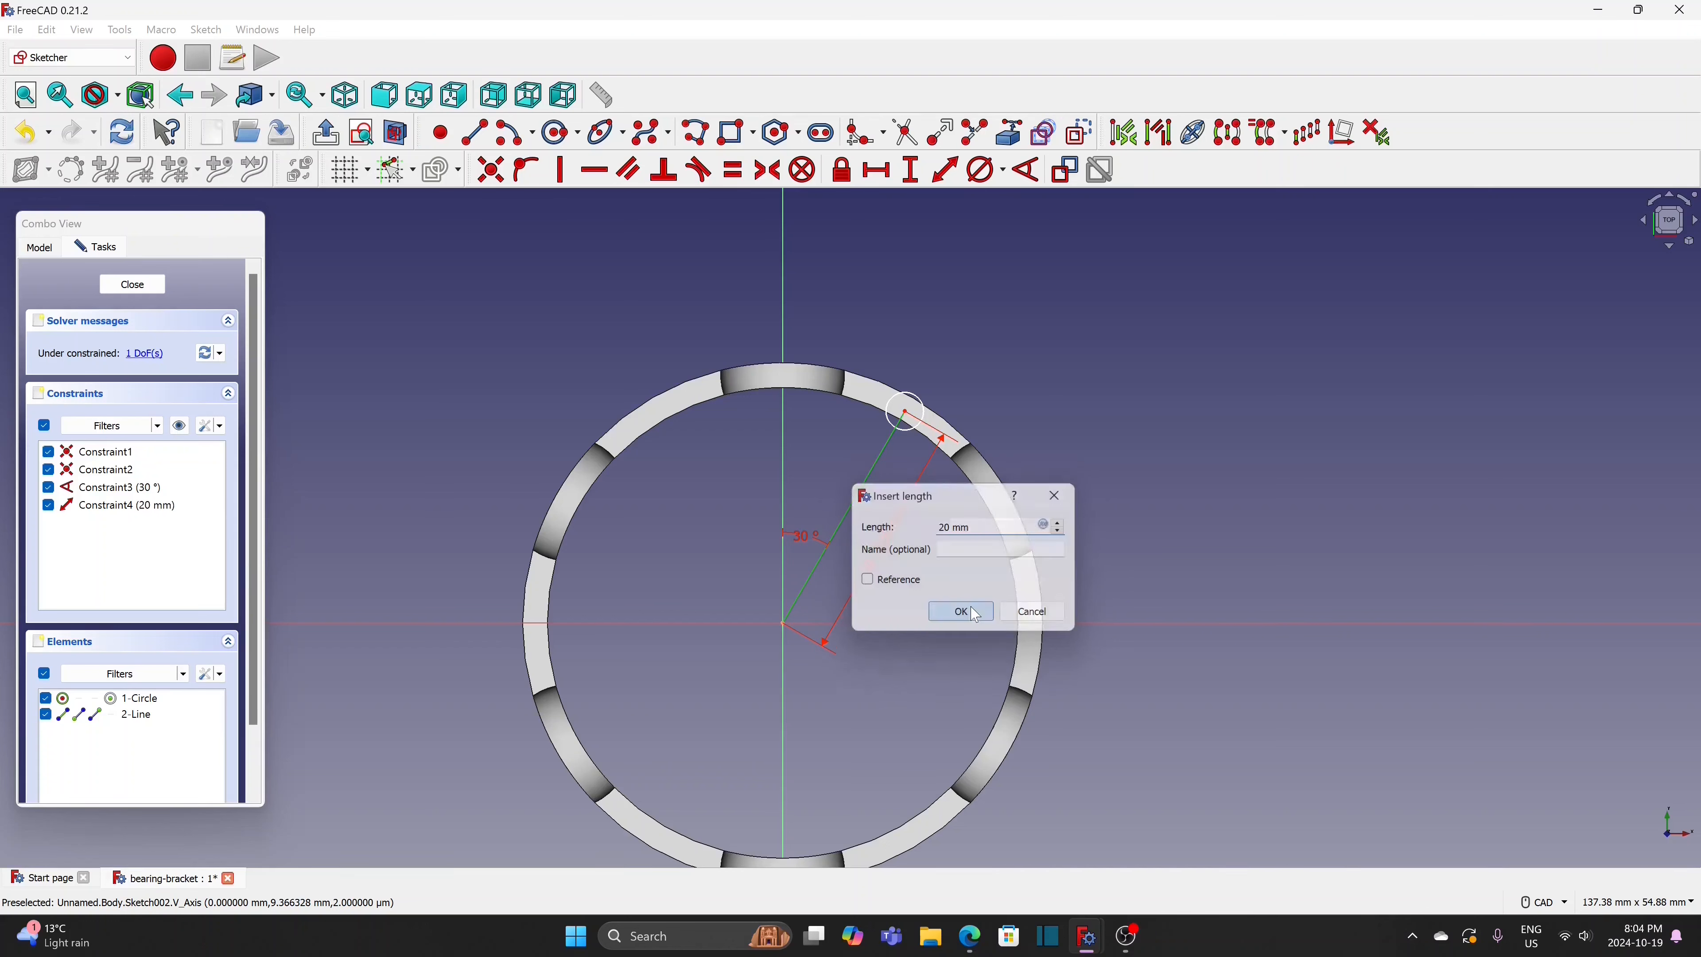
Constrain the small circle's diameter to 1 mm
left_click(1002, 169)
left_click(1045, 217)
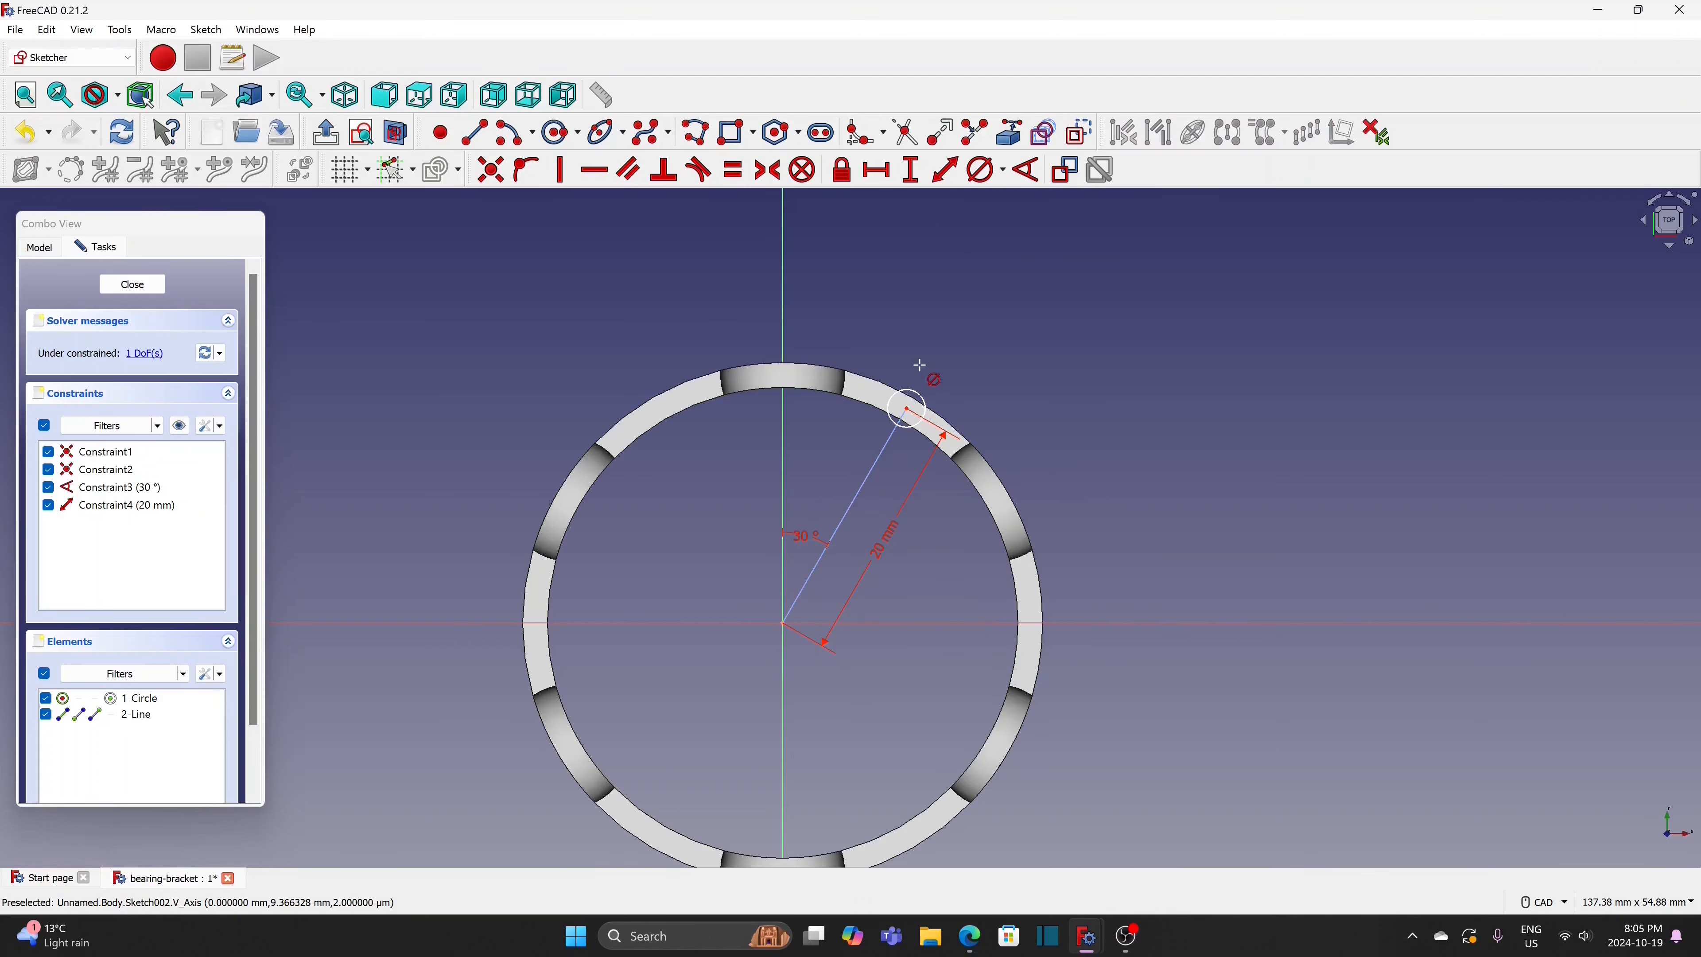
left_click(916, 394)
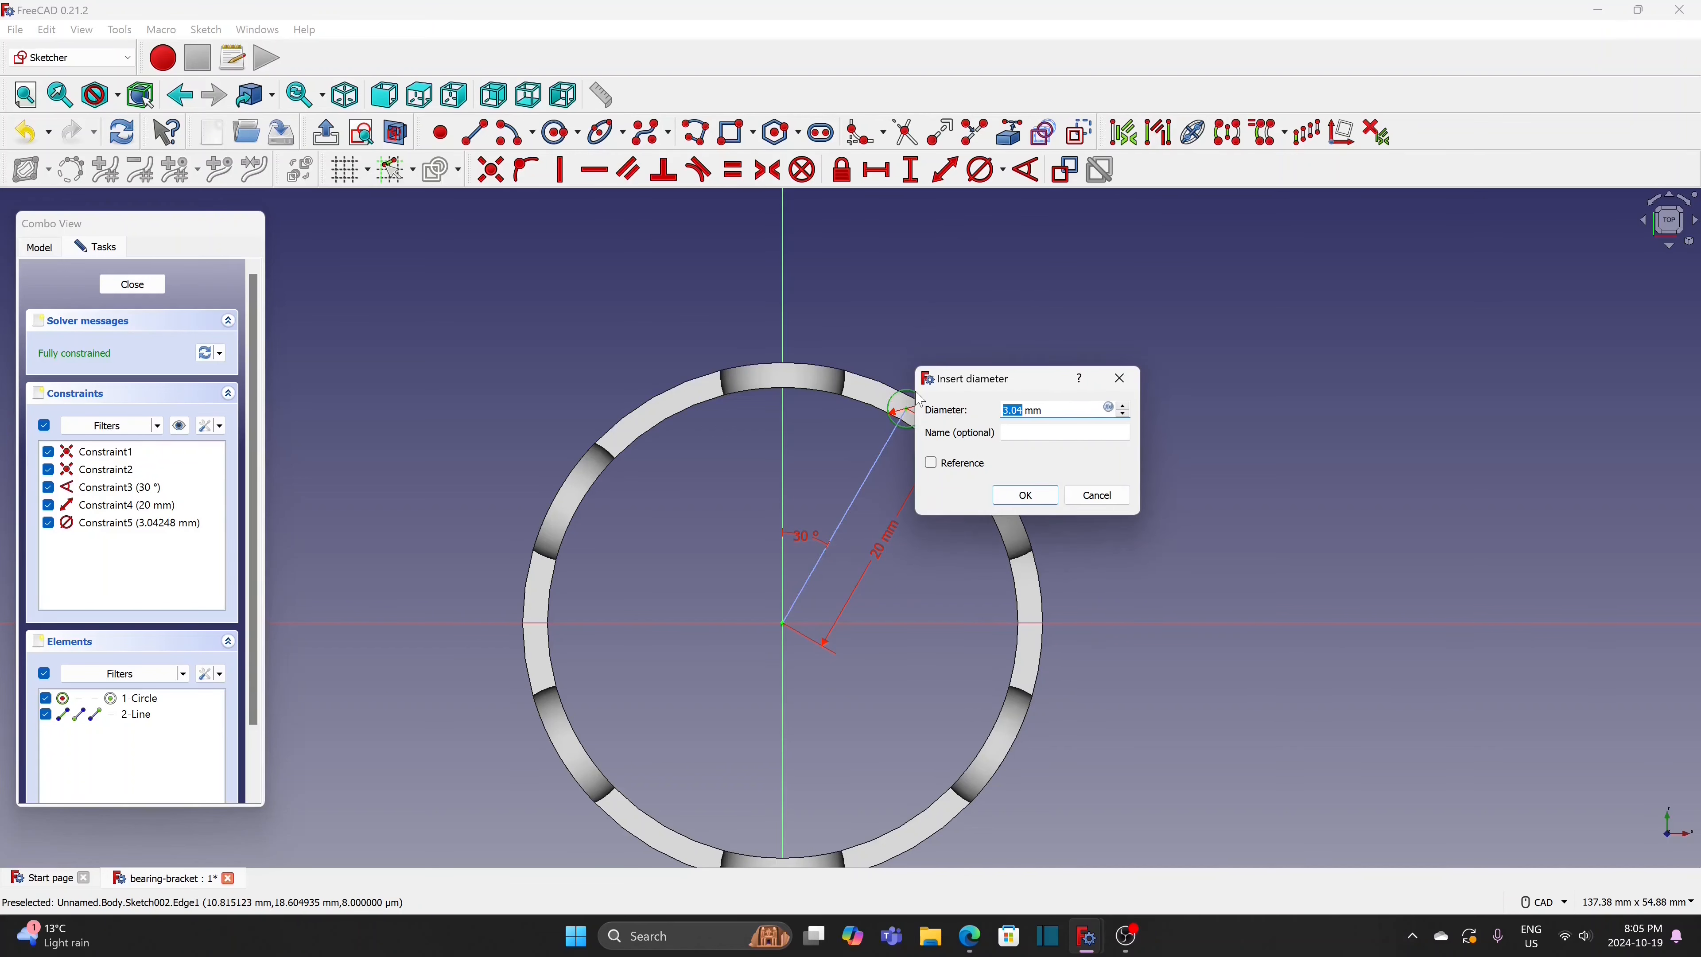
type("1")
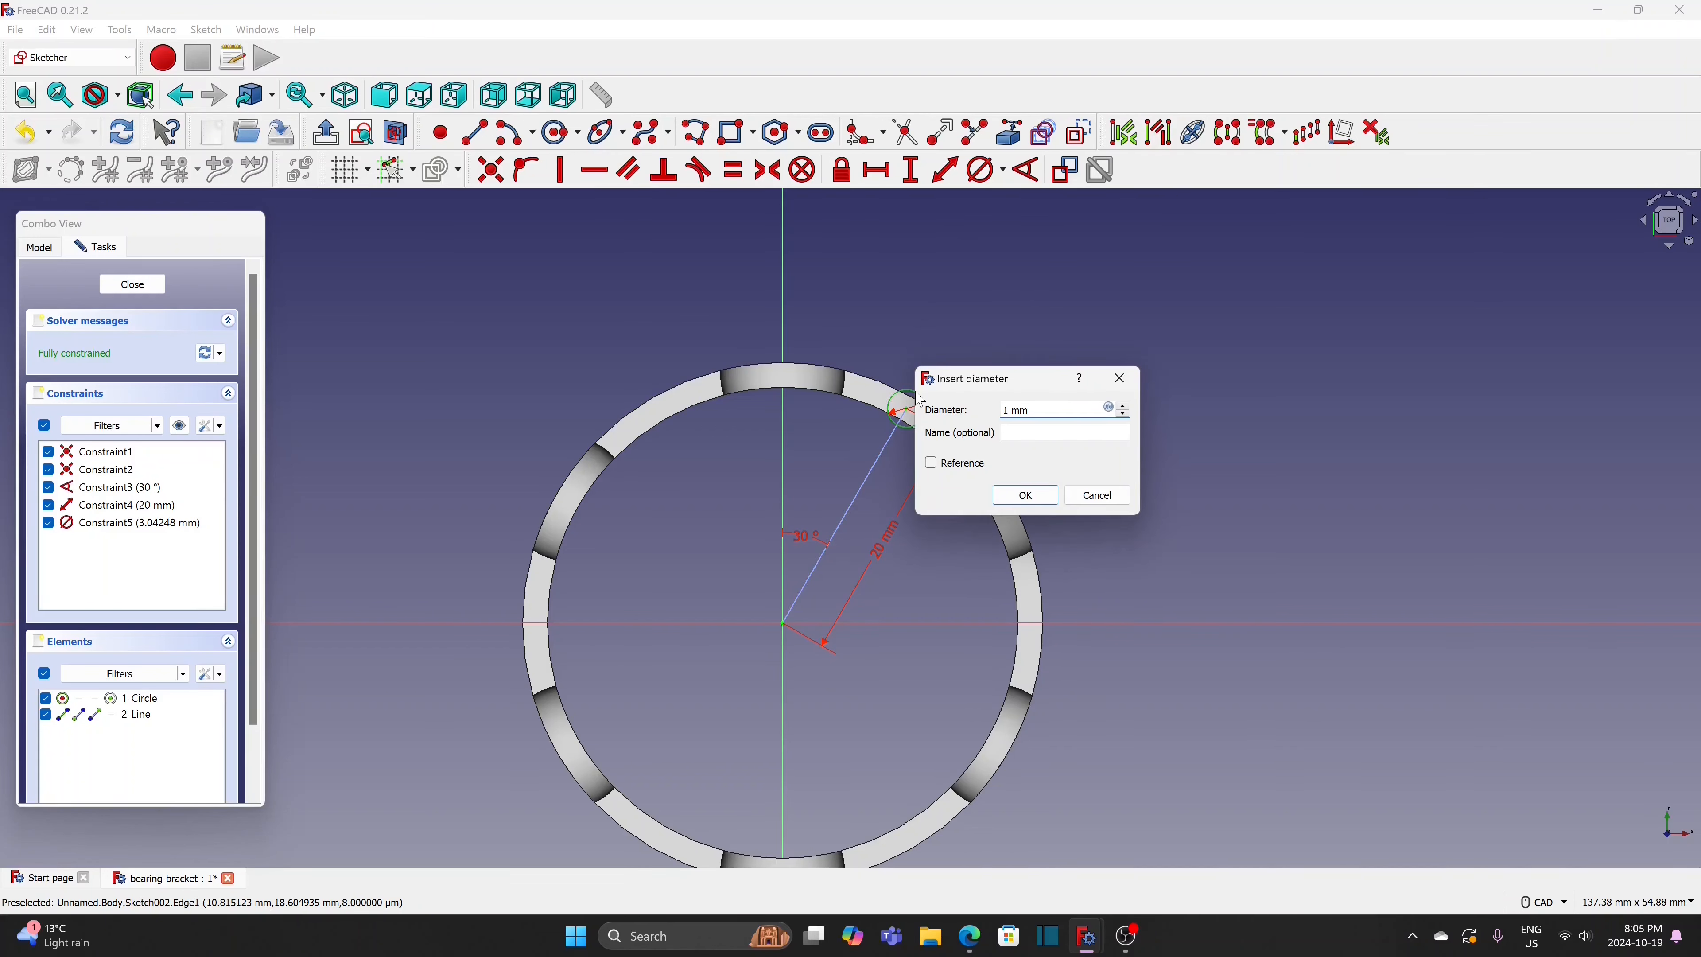
left_click(1017, 493)
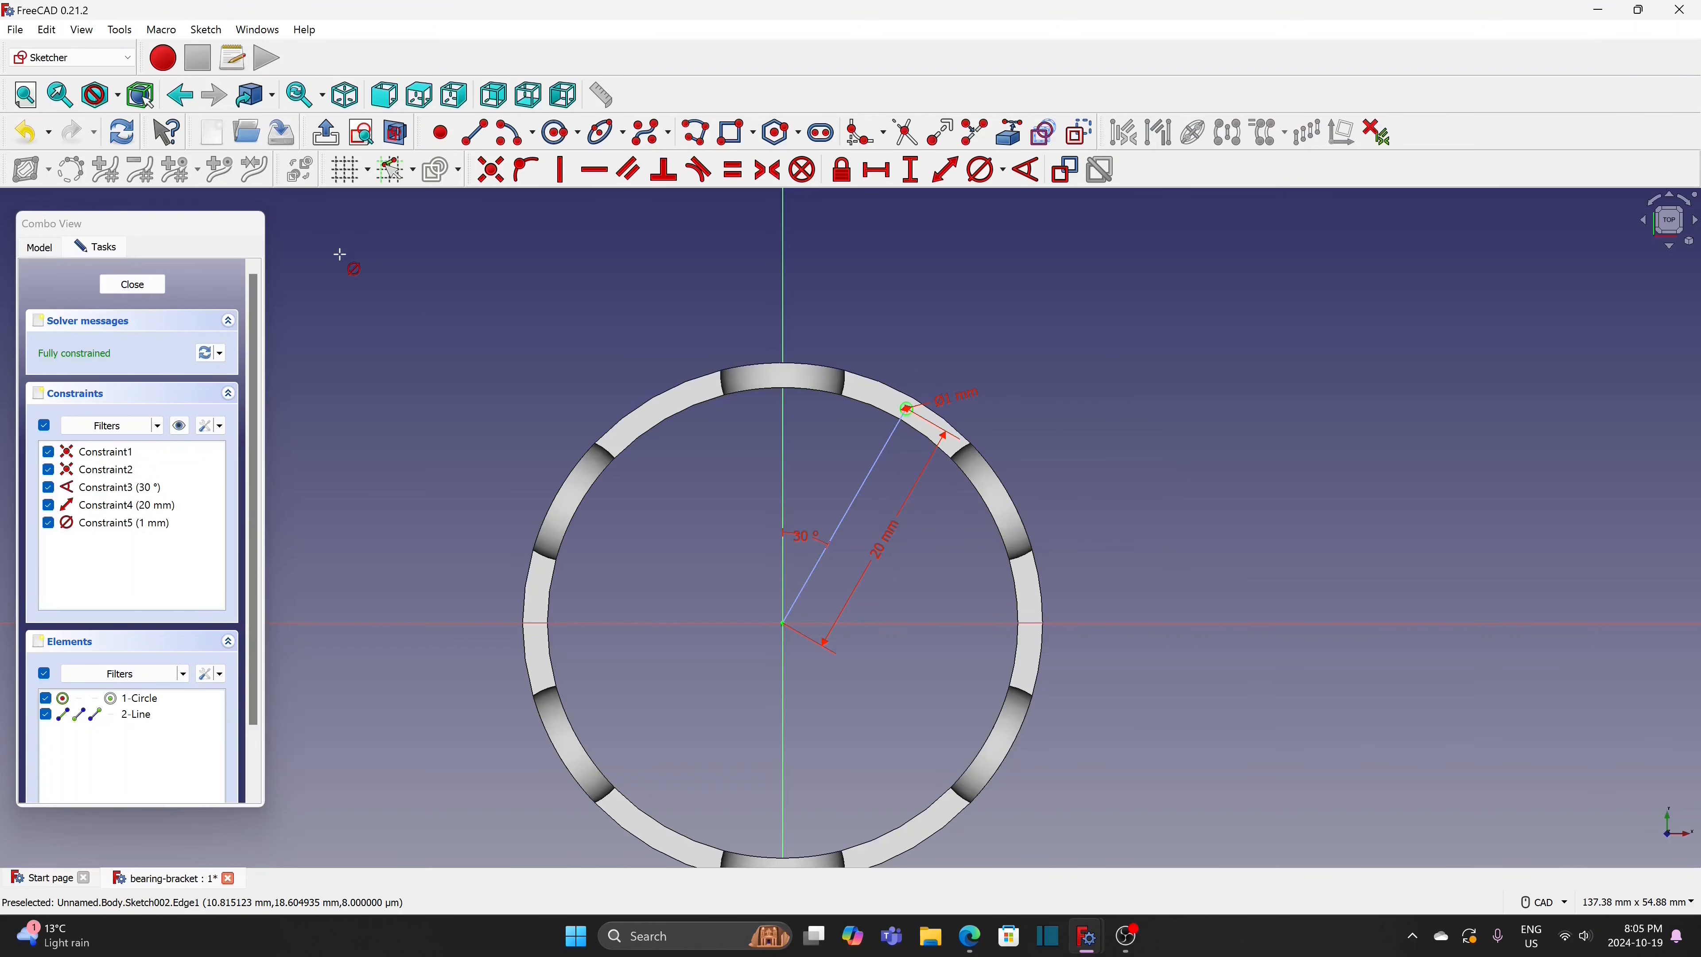
Finish the small-circle sketch and cut it through the ring's flat segment with a 5 mm Pocket
left_click(132, 284)
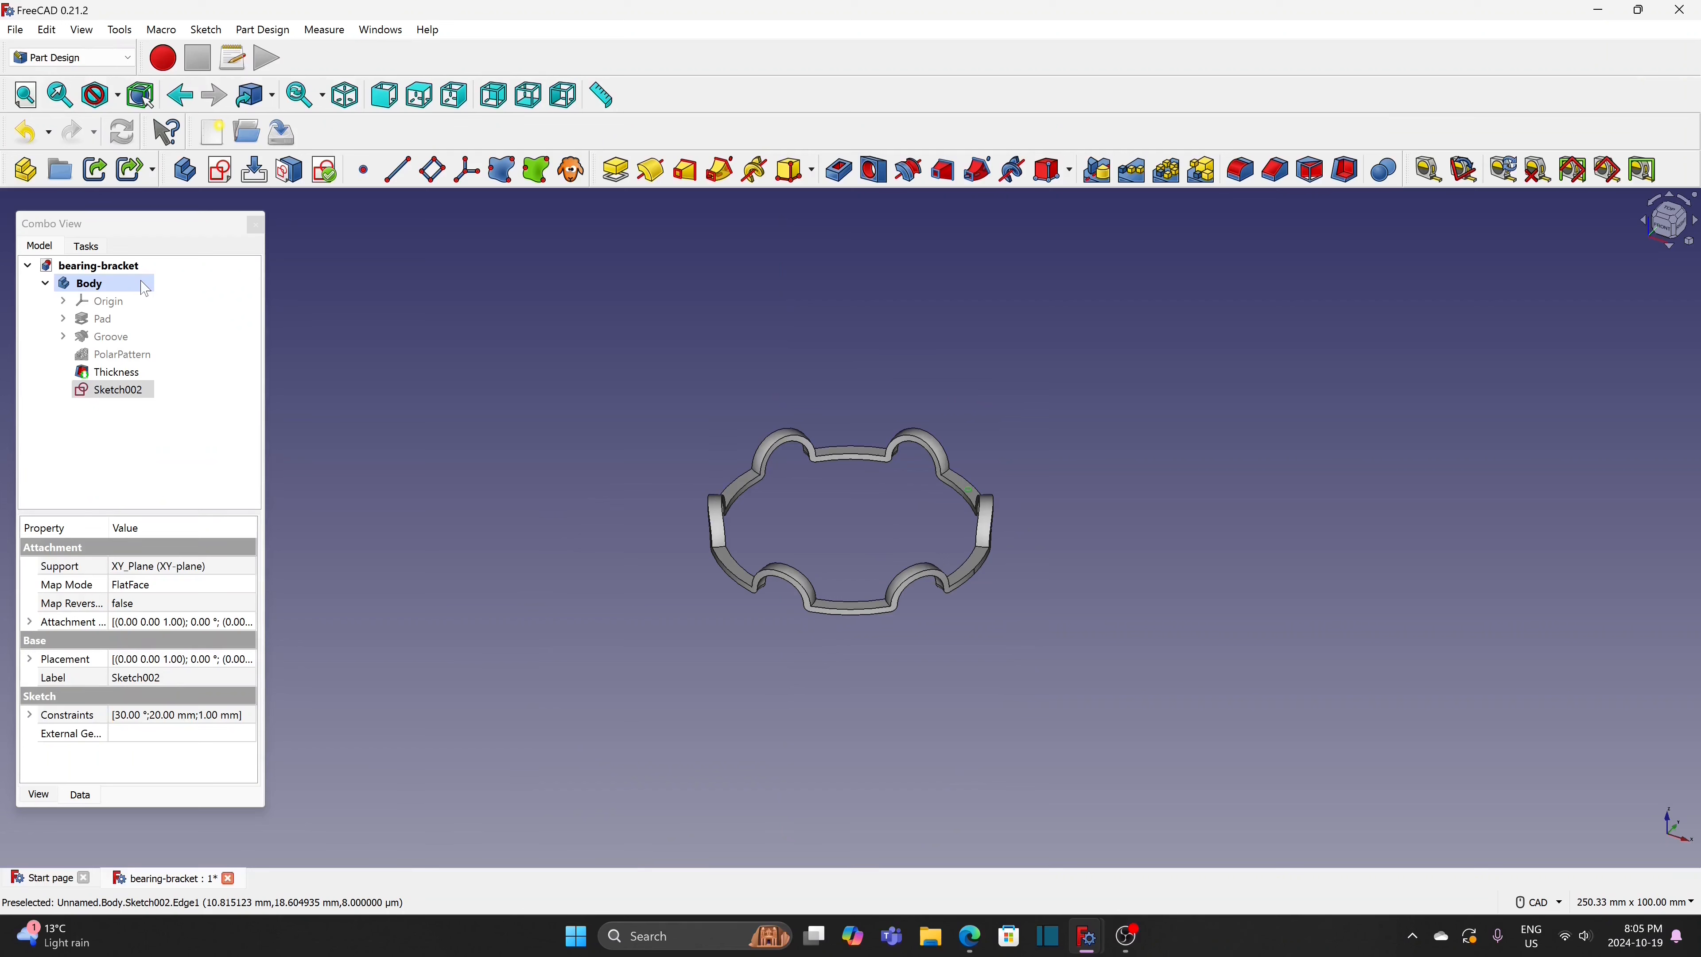
left_click(848, 173)
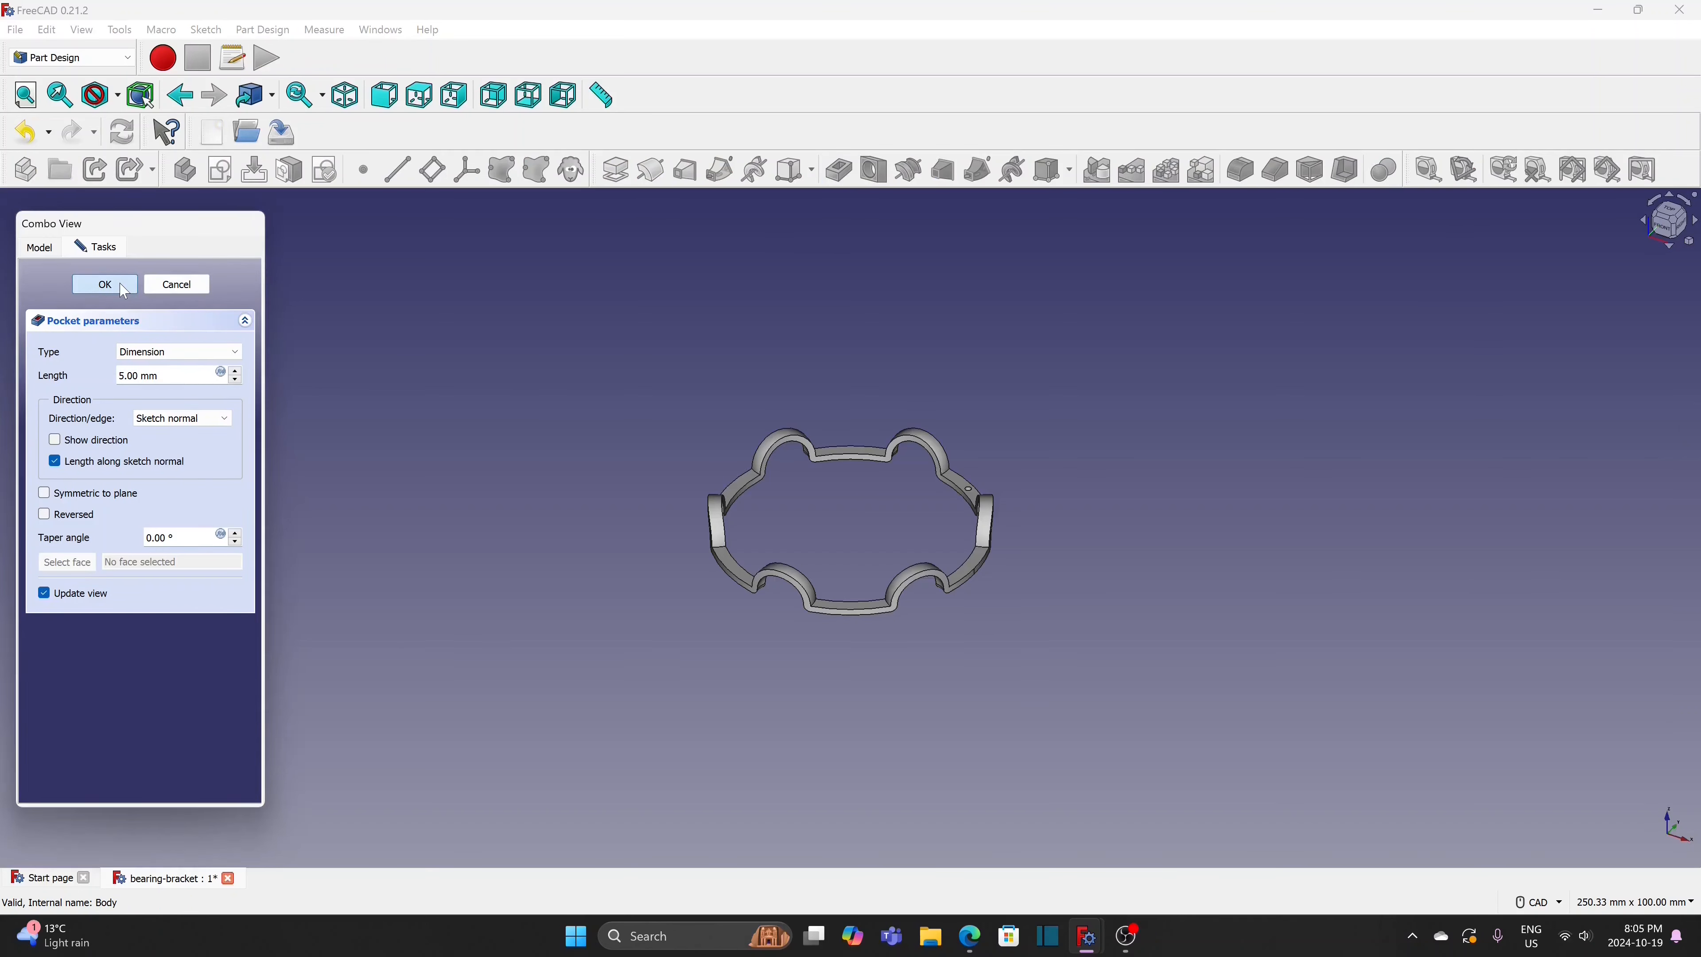
left_click(105, 285)
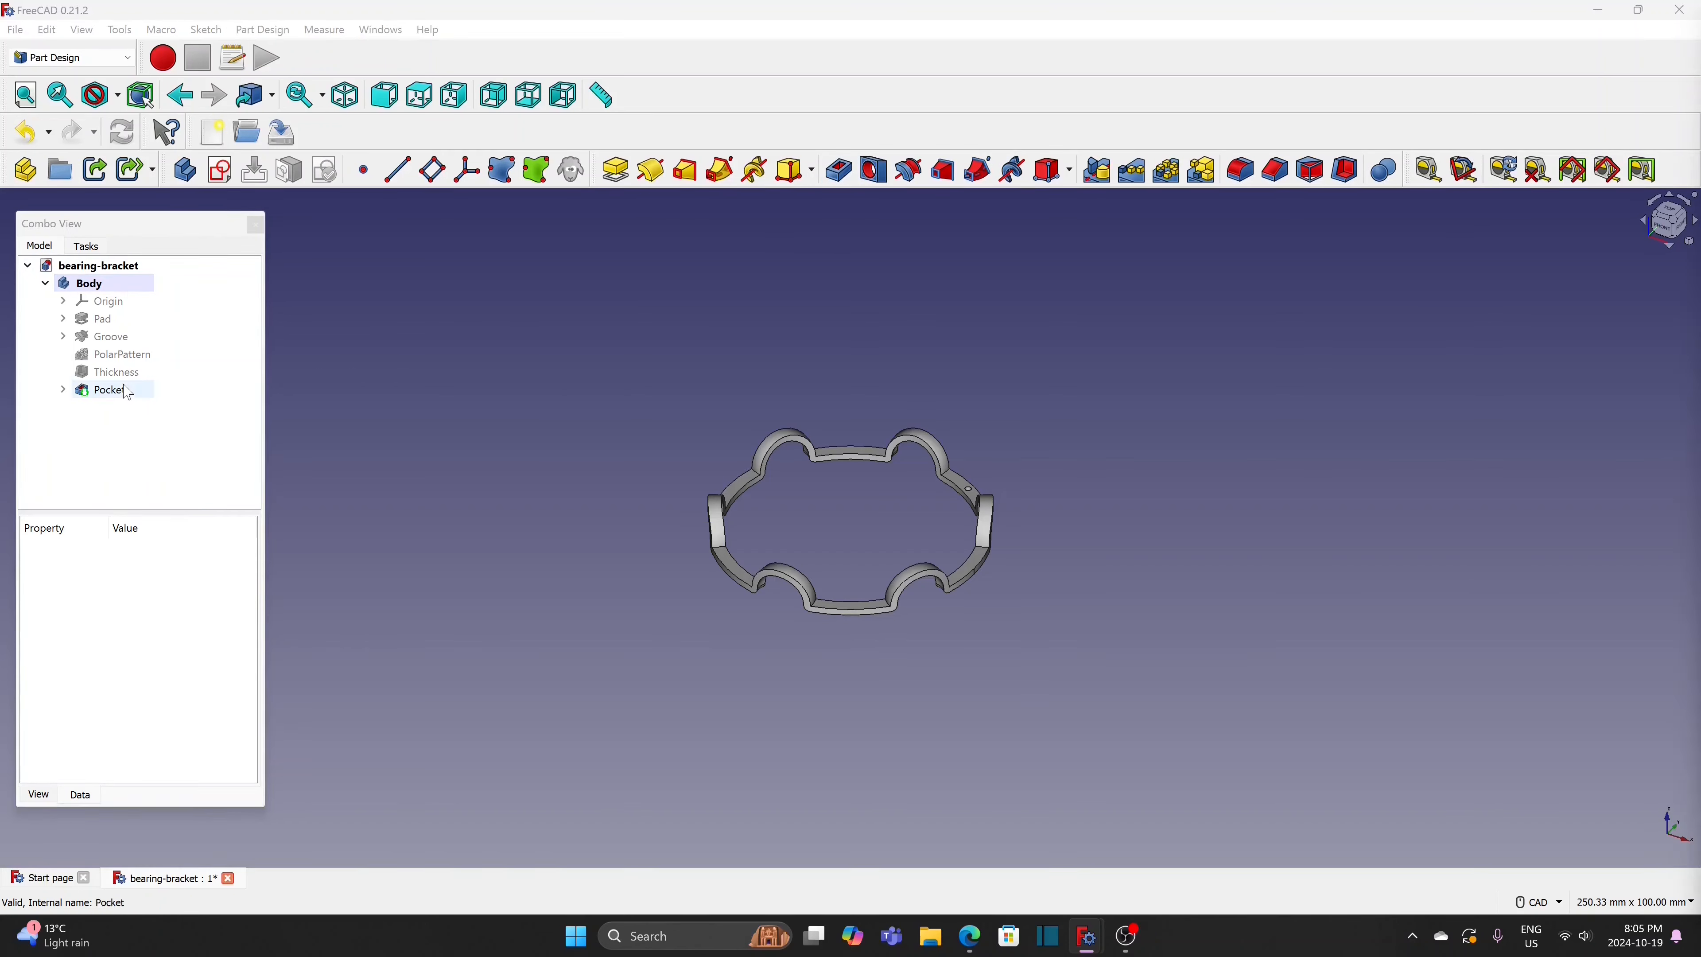
Polar-pattern the pocketed hole around the normal sketch axis with 6 occurrences over 360°
left_click(101, 394)
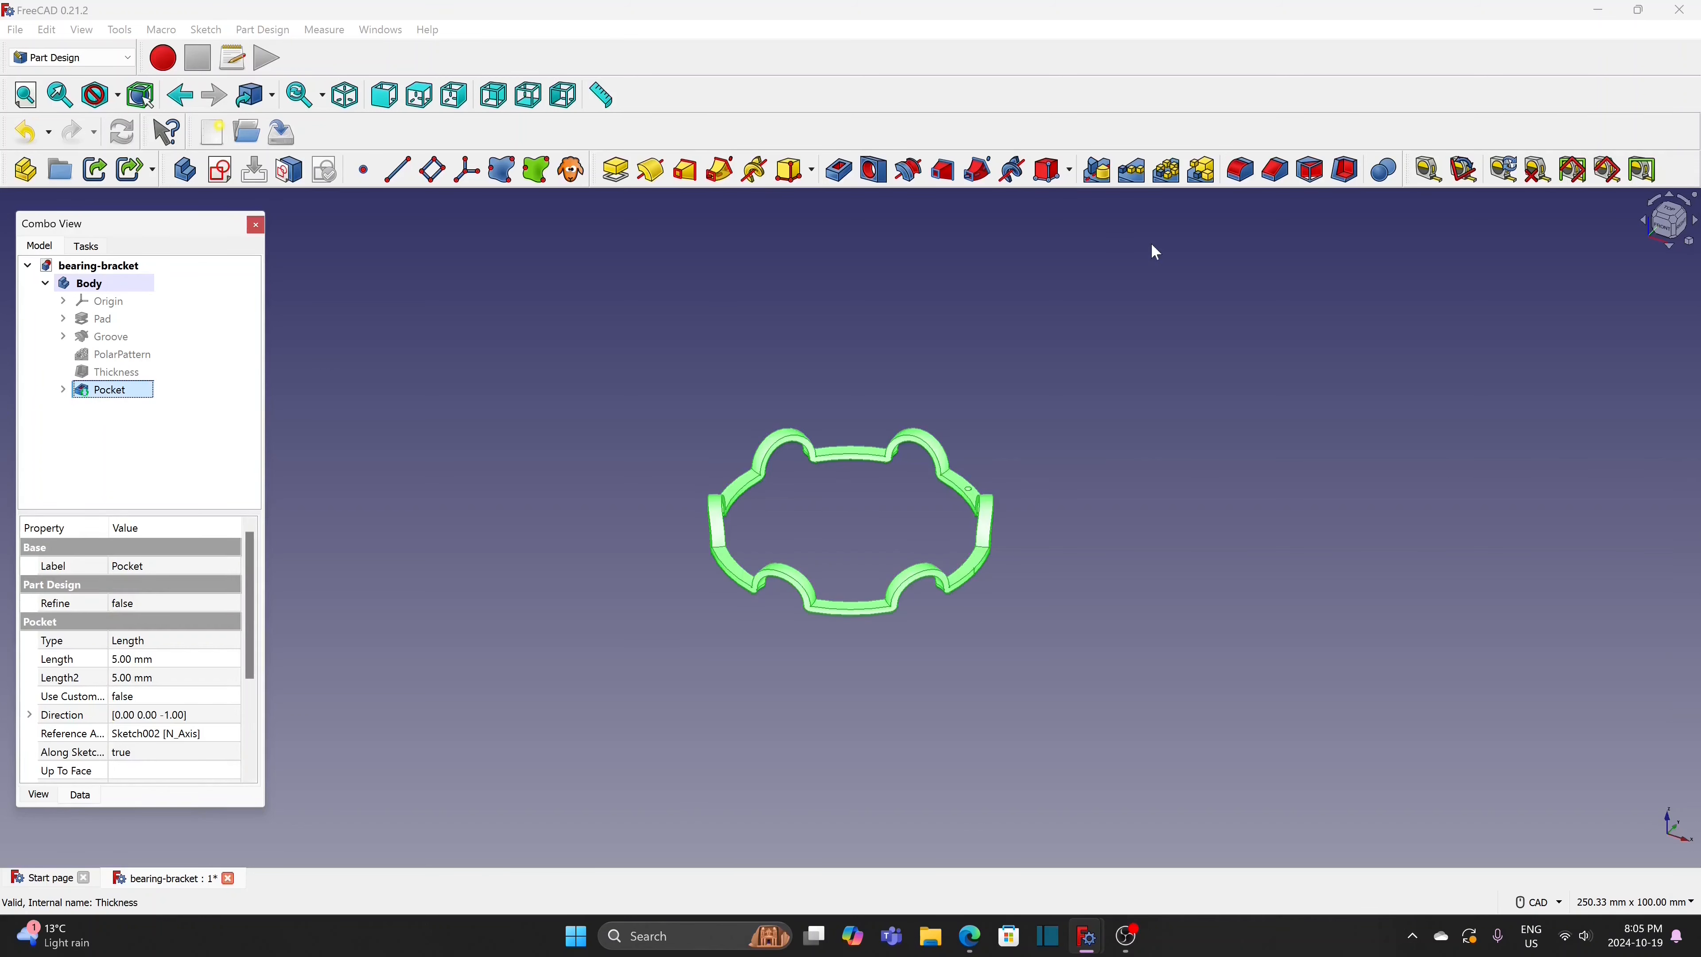
left_click(1177, 179)
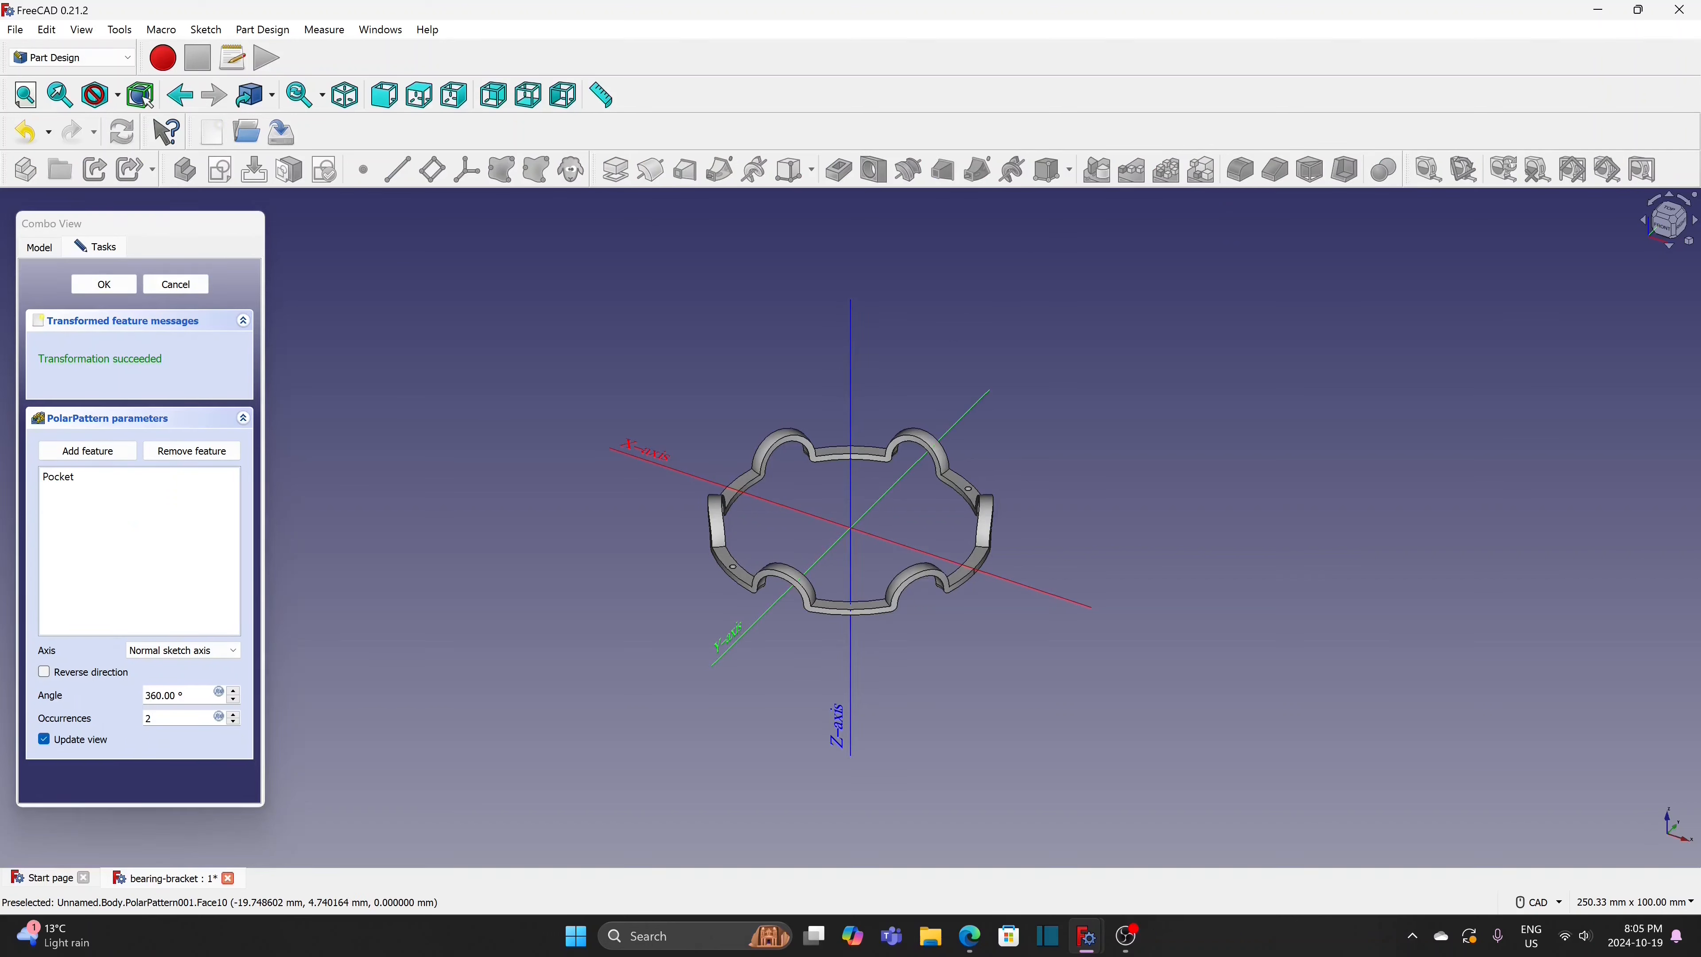
double_click(161, 717)
type("6")
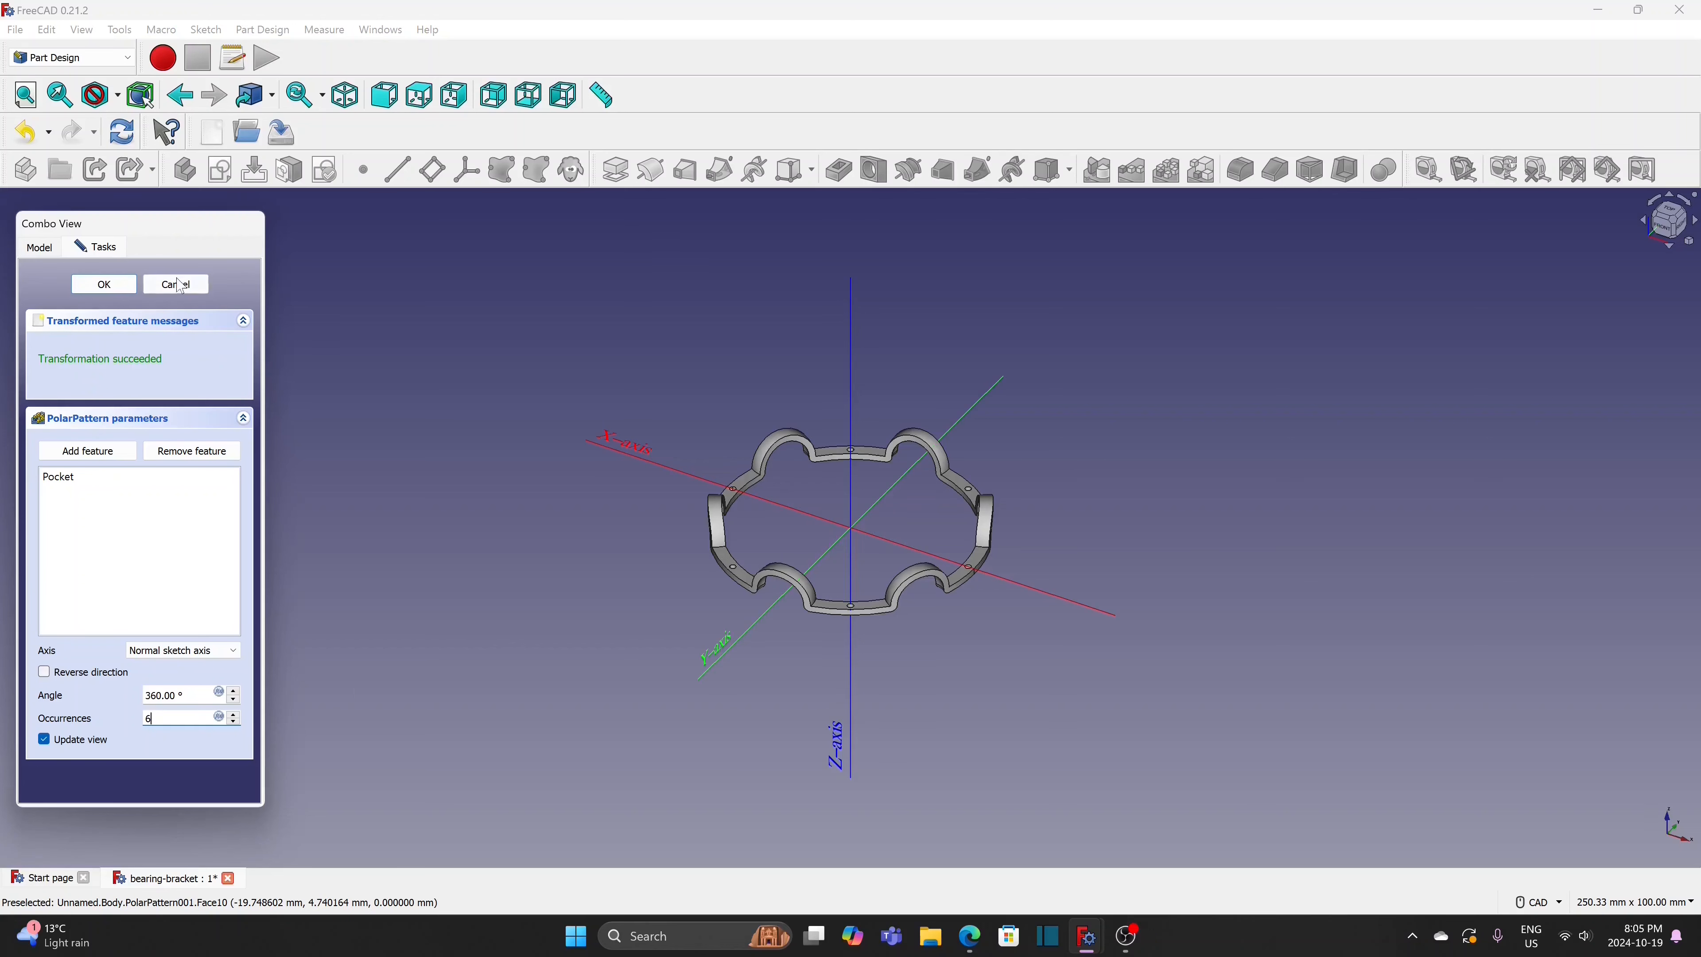
left_click(106, 285)
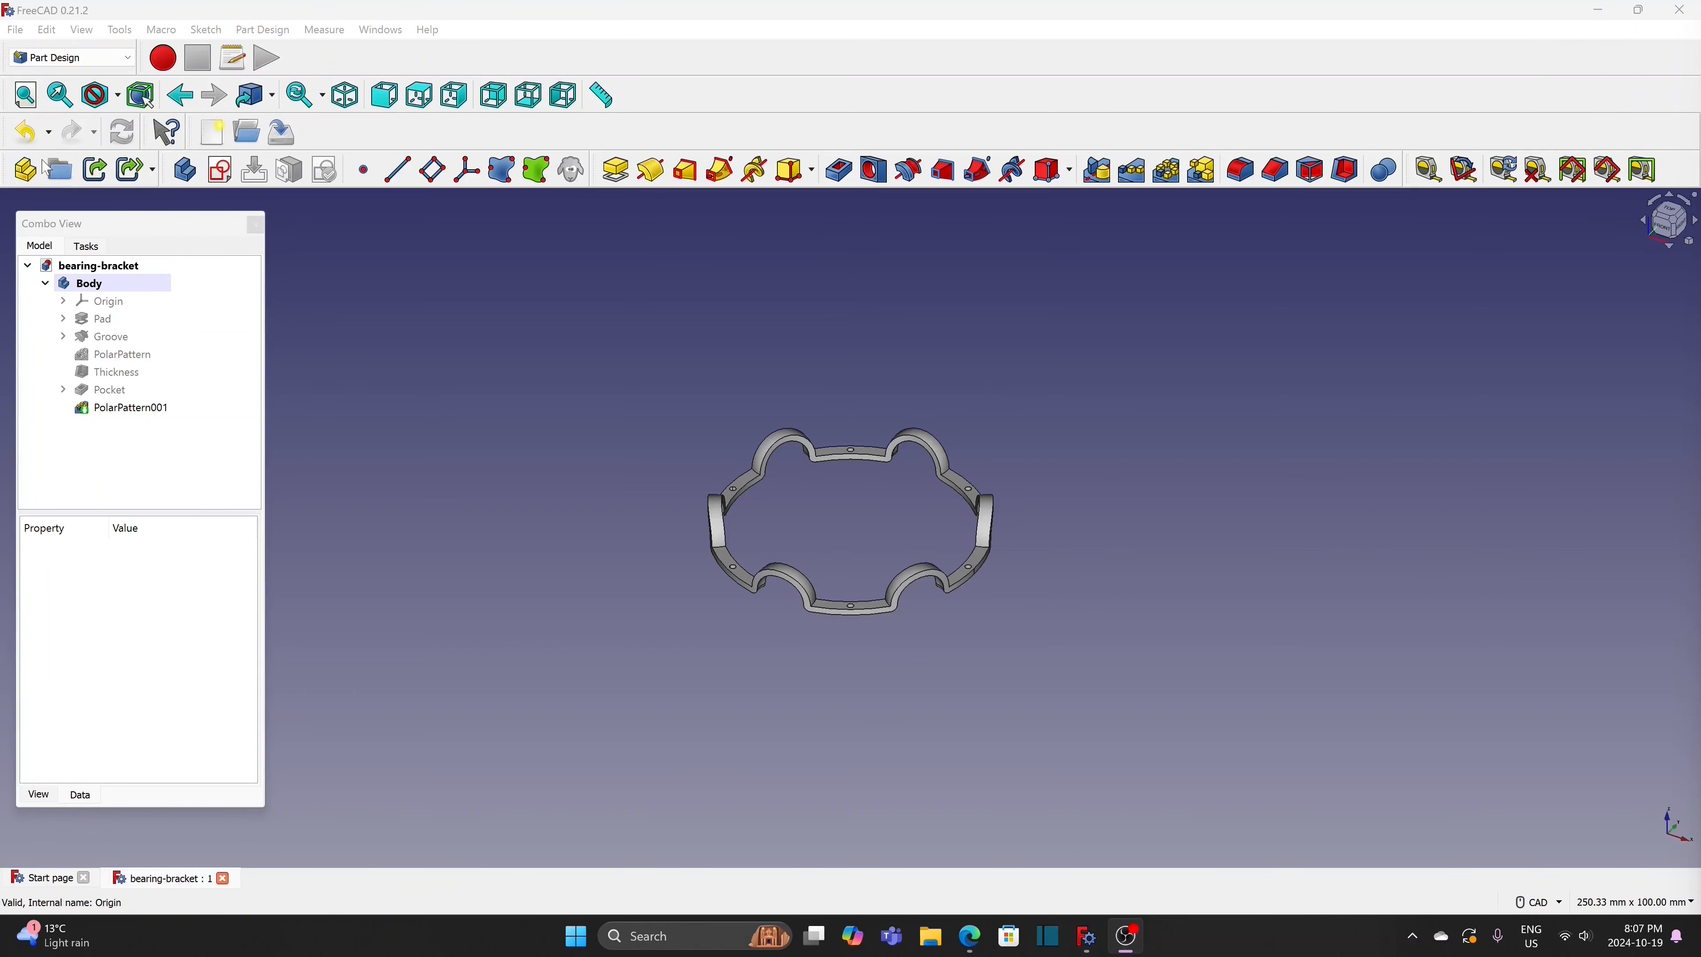
Create a new document and save it as bearing-outer, replacing the existing file
left_click(15, 30)
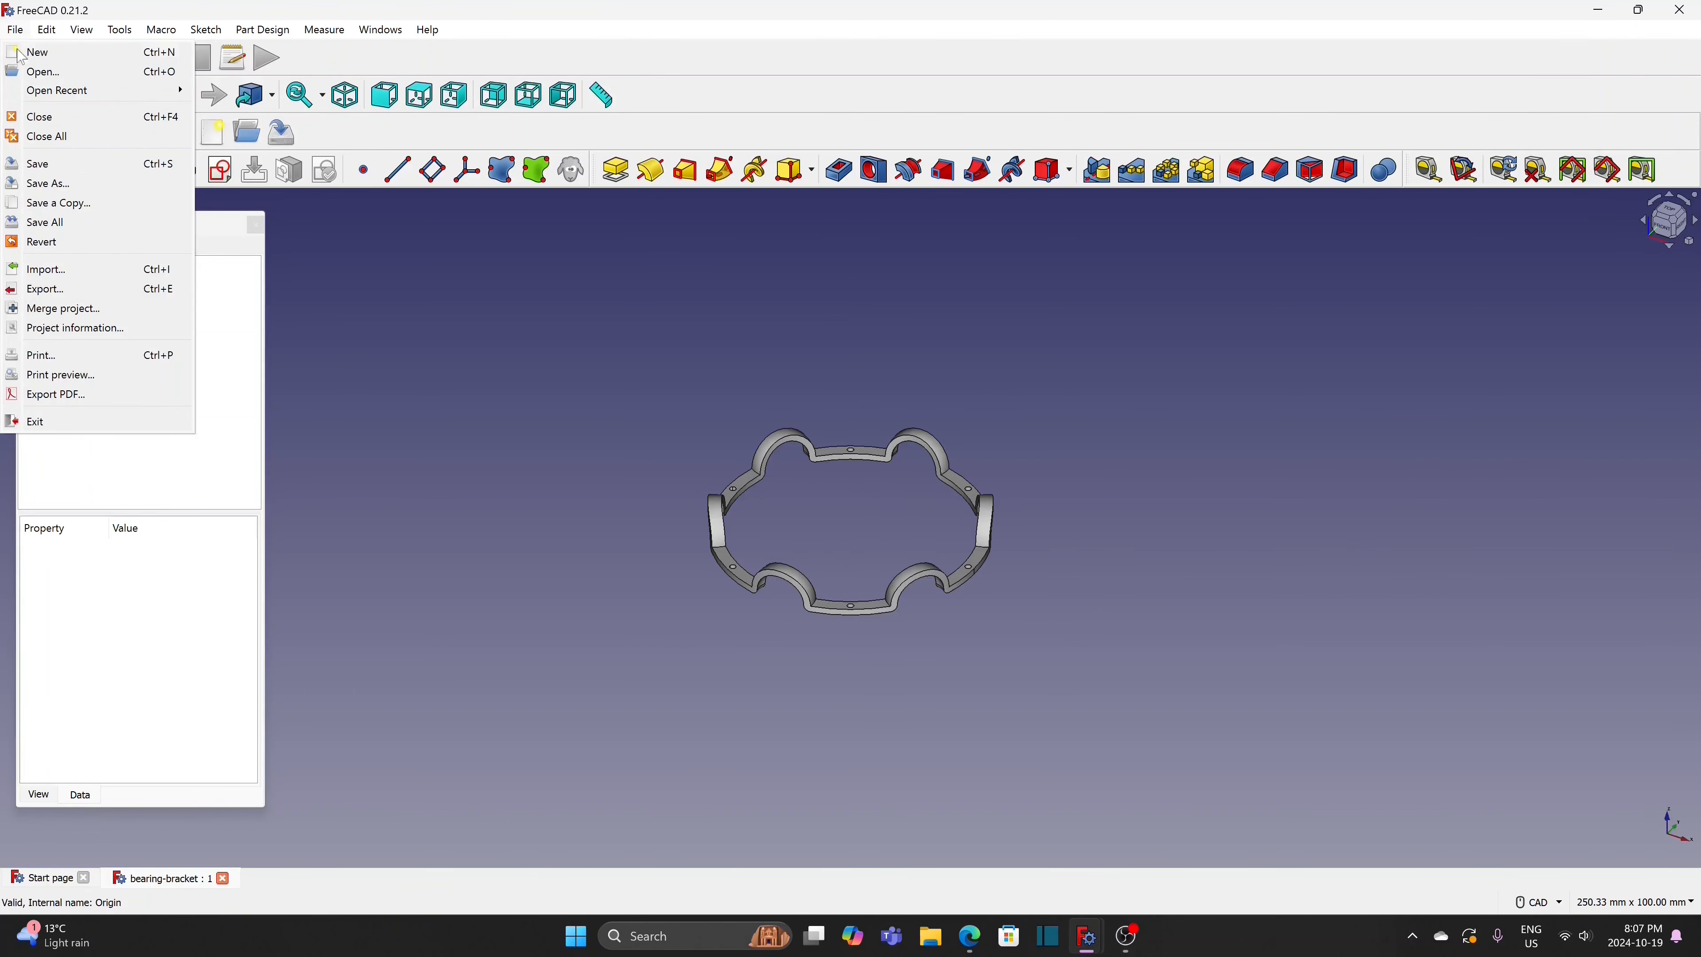
left_click(28, 53)
left_click(14, 30)
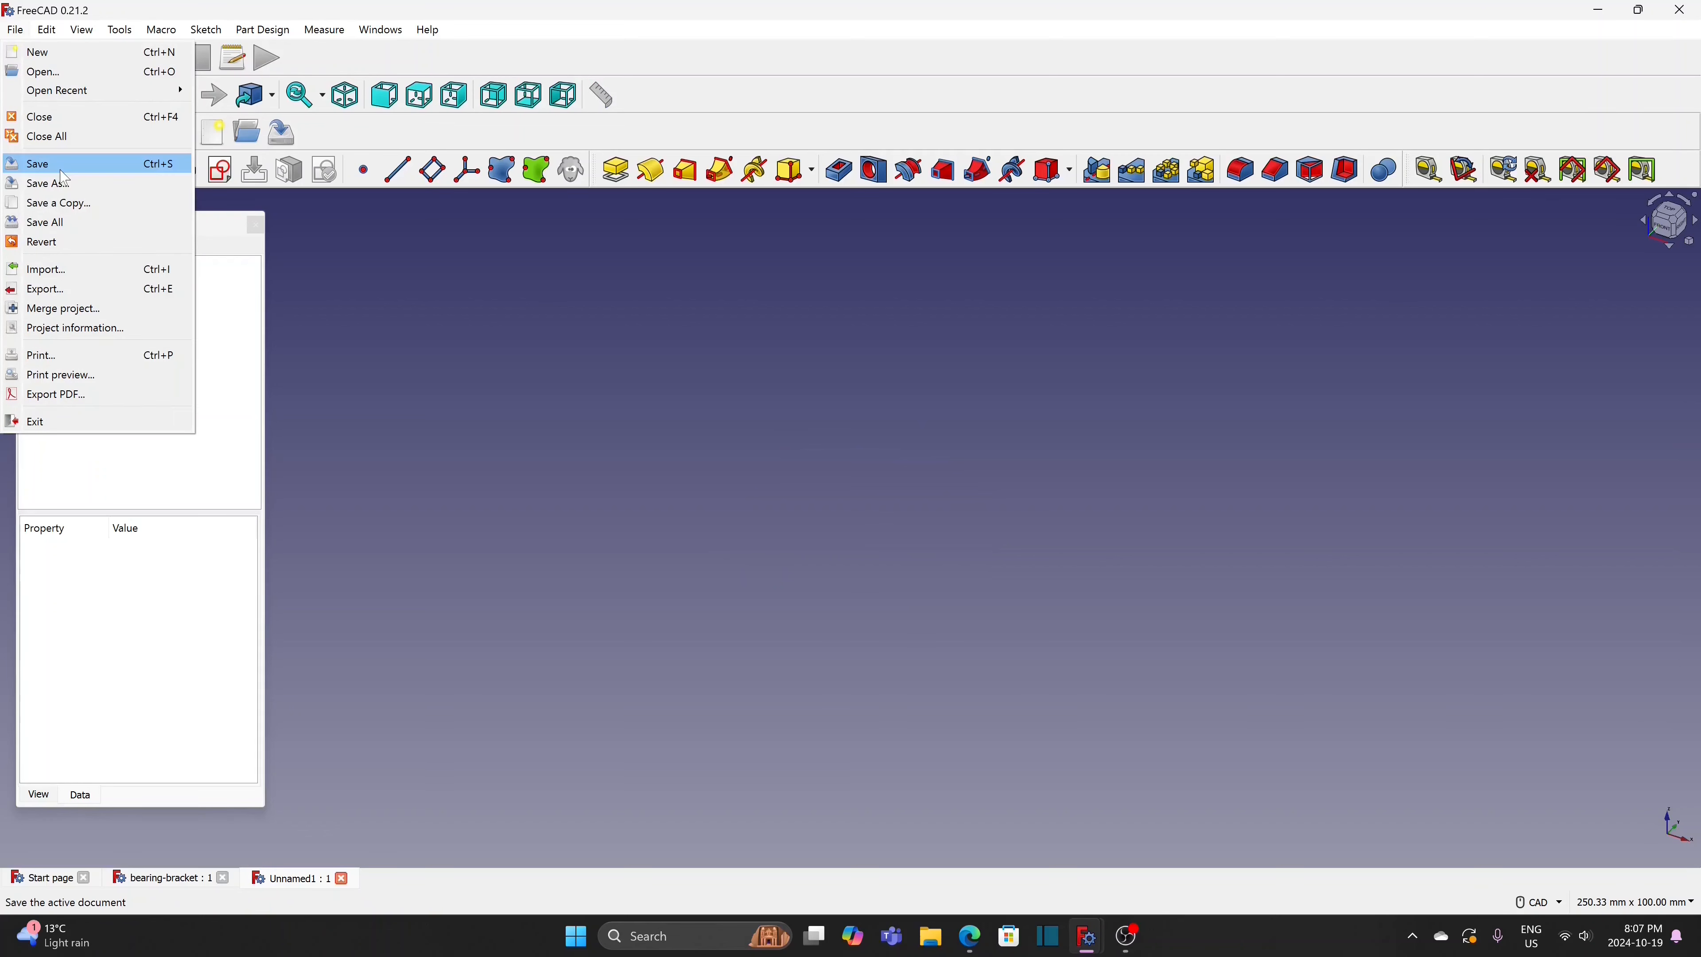
left_click(41, 164)
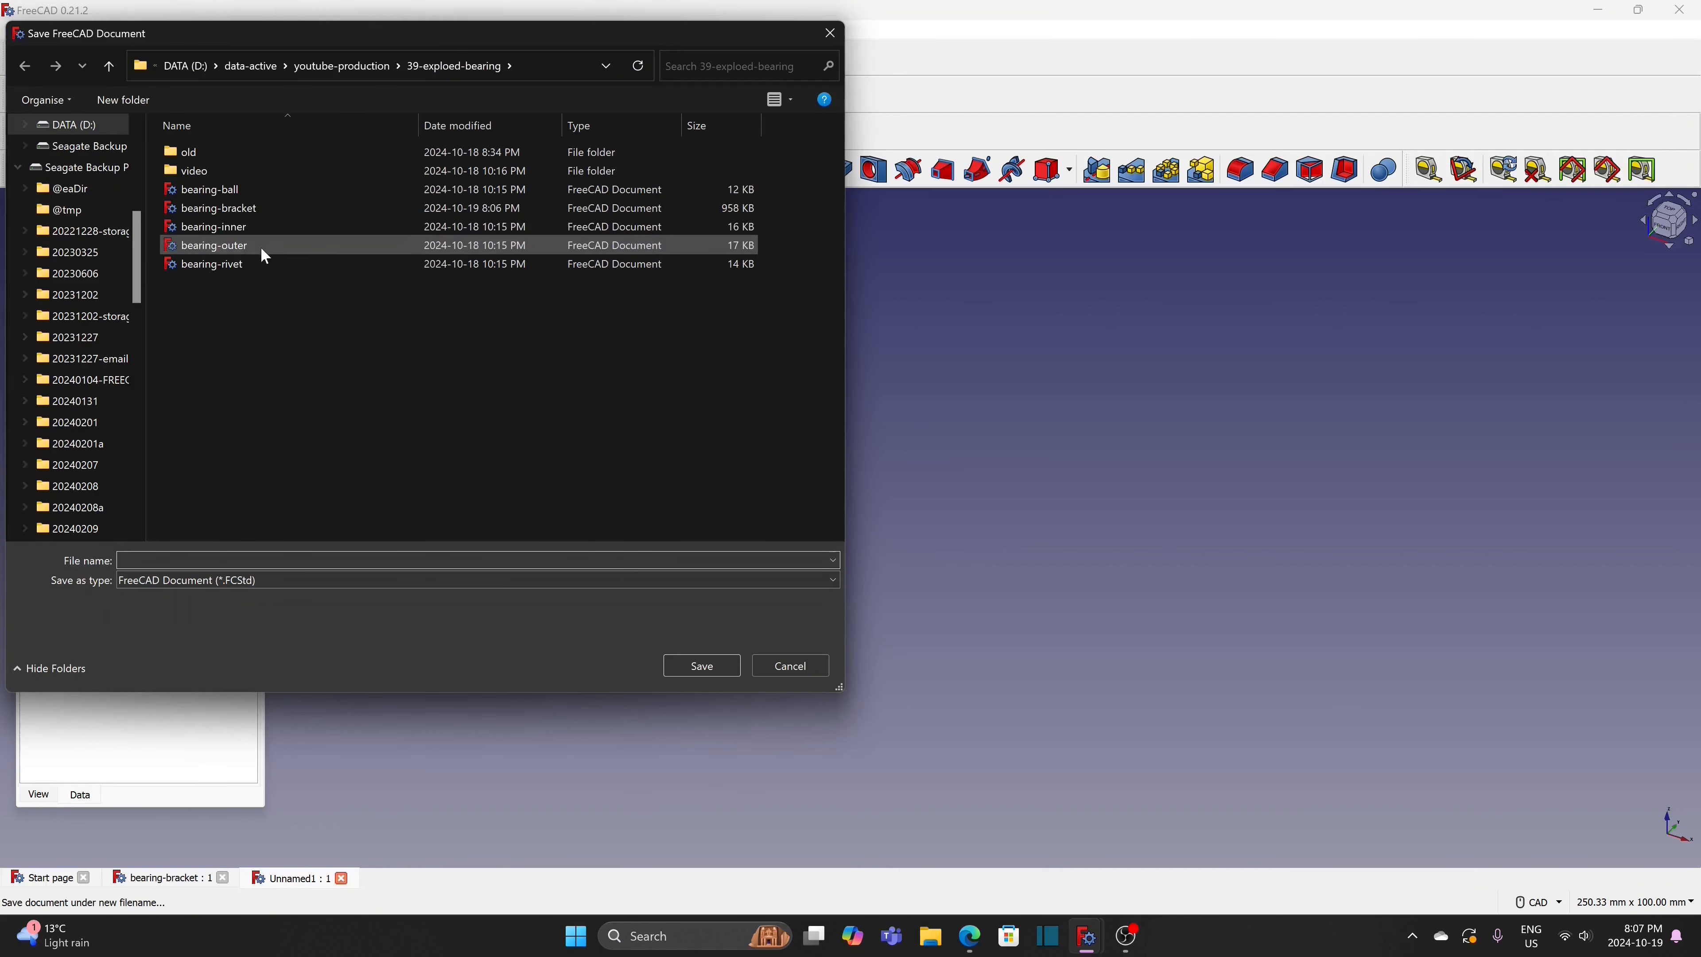
left_click(268, 246)
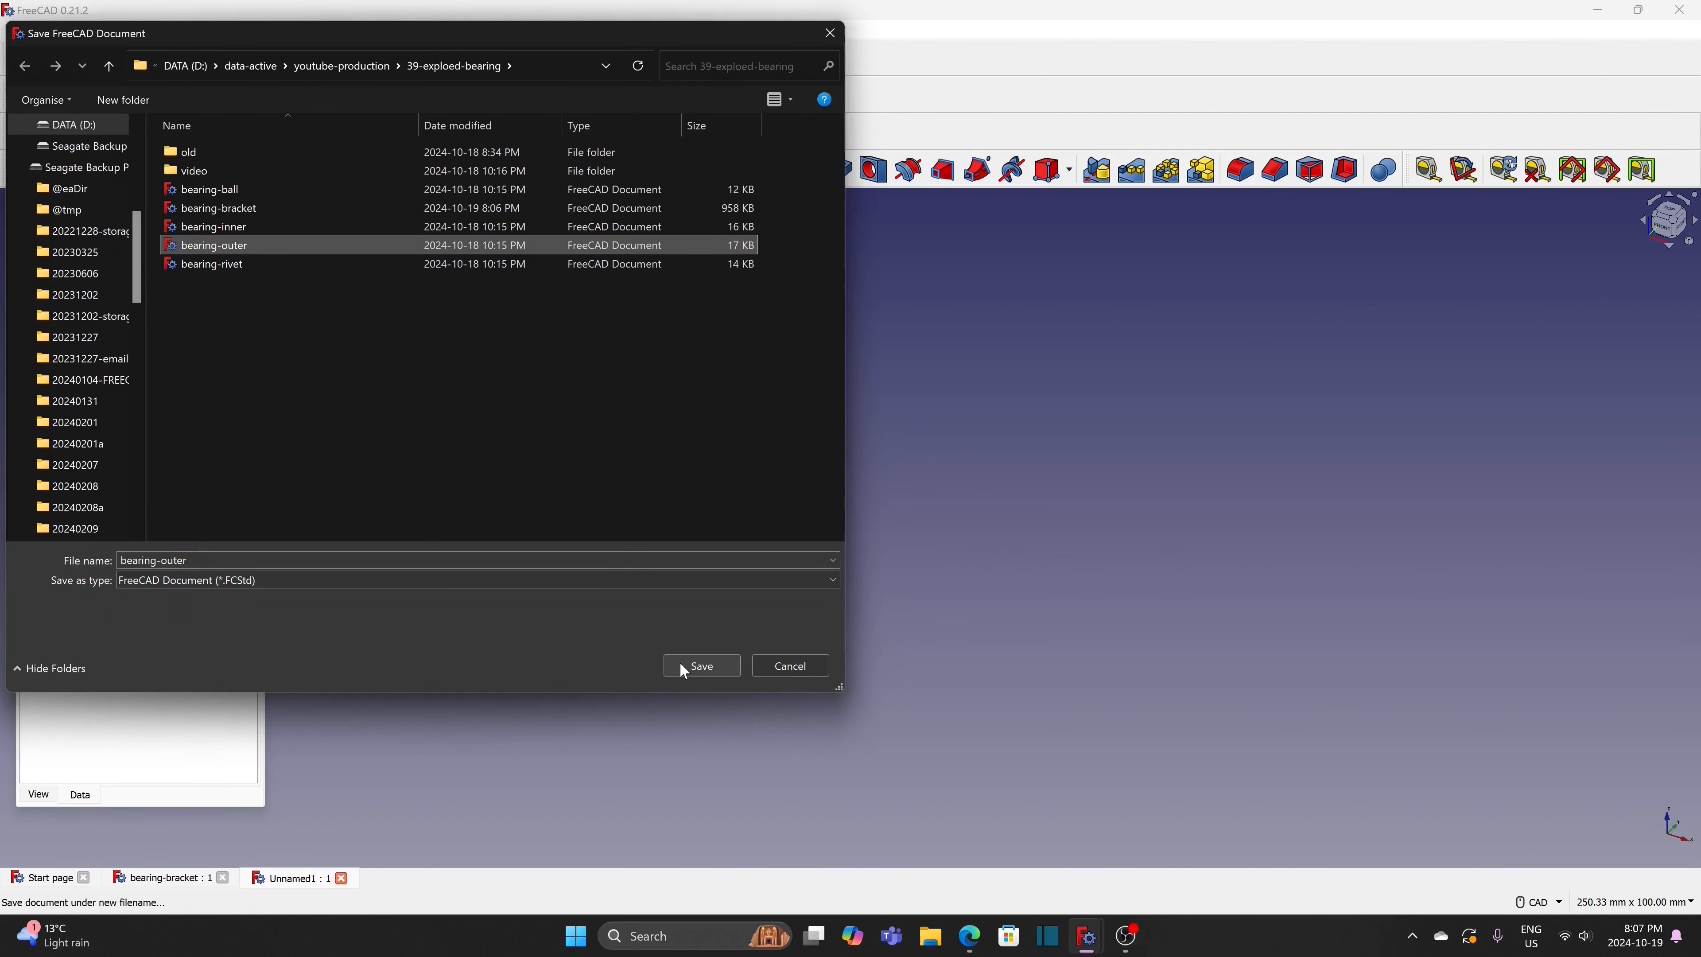
left_click(697, 667)
left_click(897, 470)
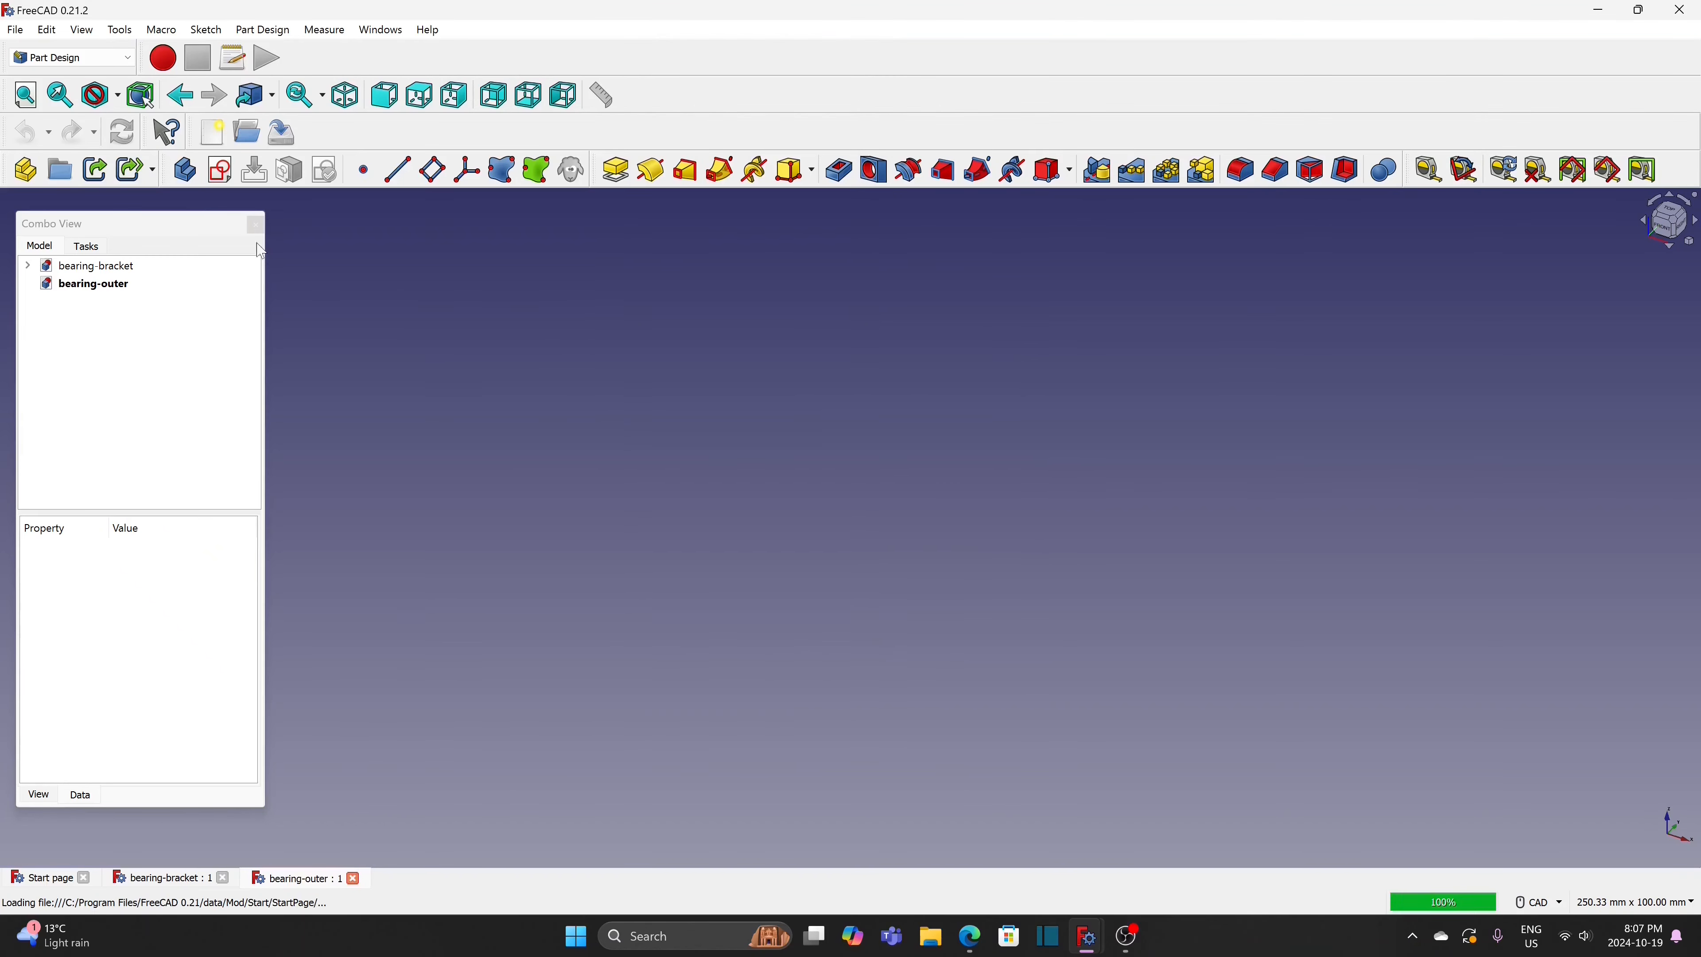
Create a body in the new document and start a sketch on its XY plane
left_click(184, 170)
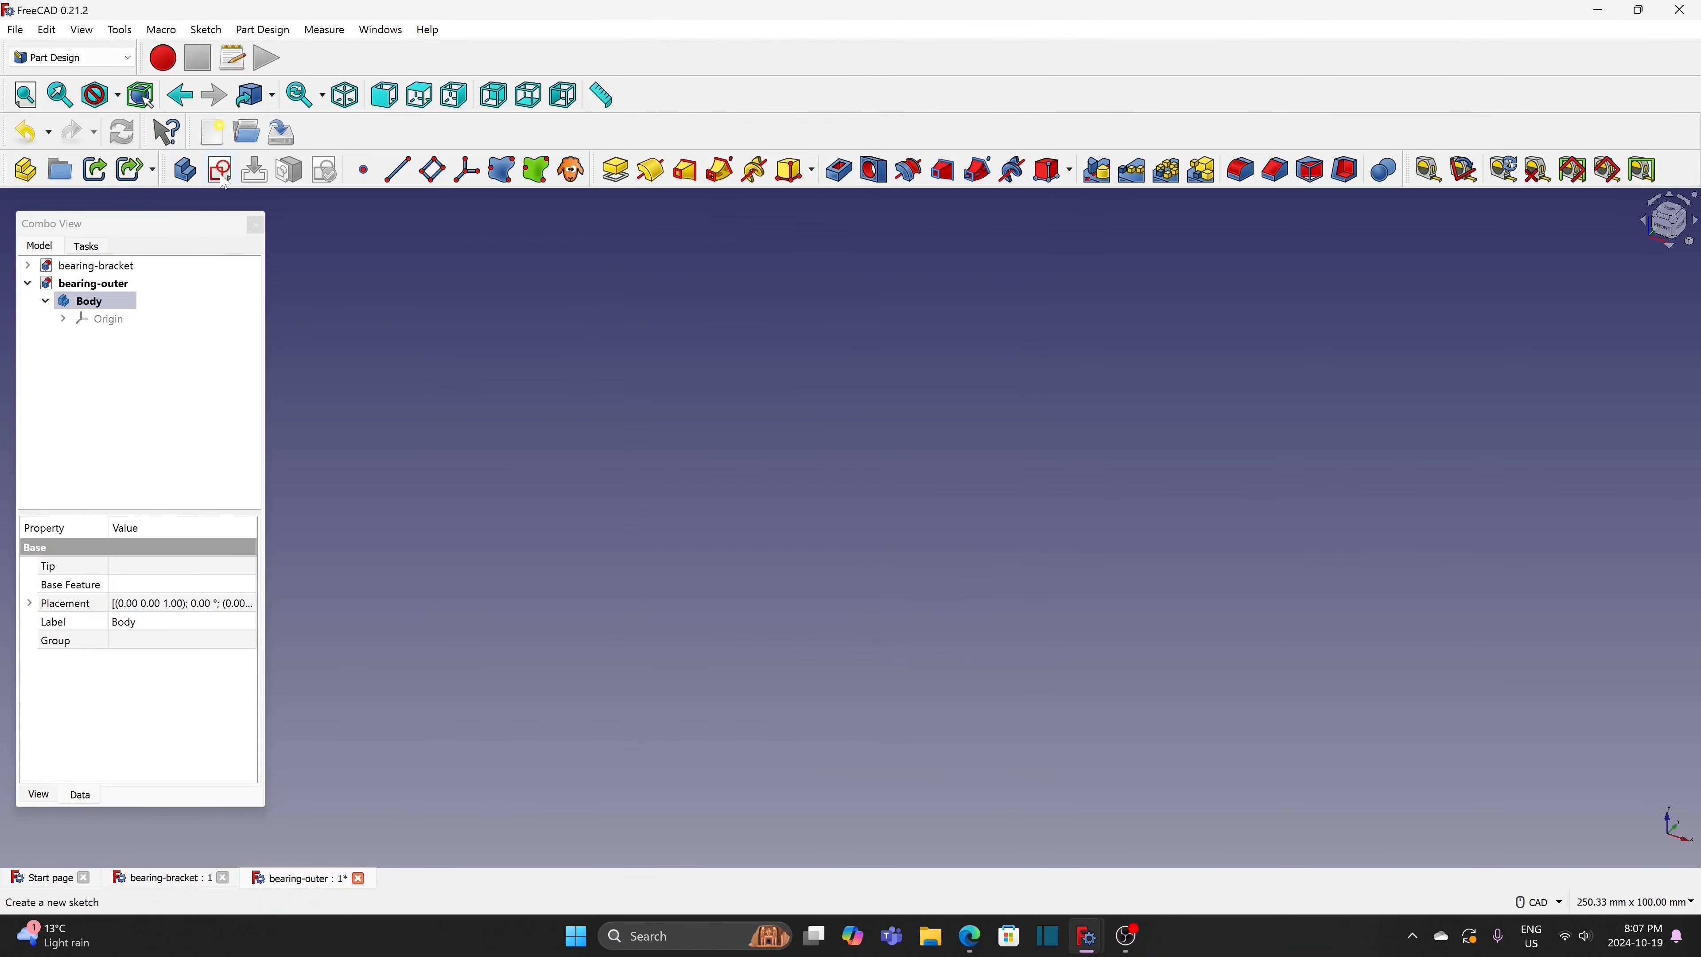
left_click(220, 170)
left_click(80, 355)
left_click(124, 285)
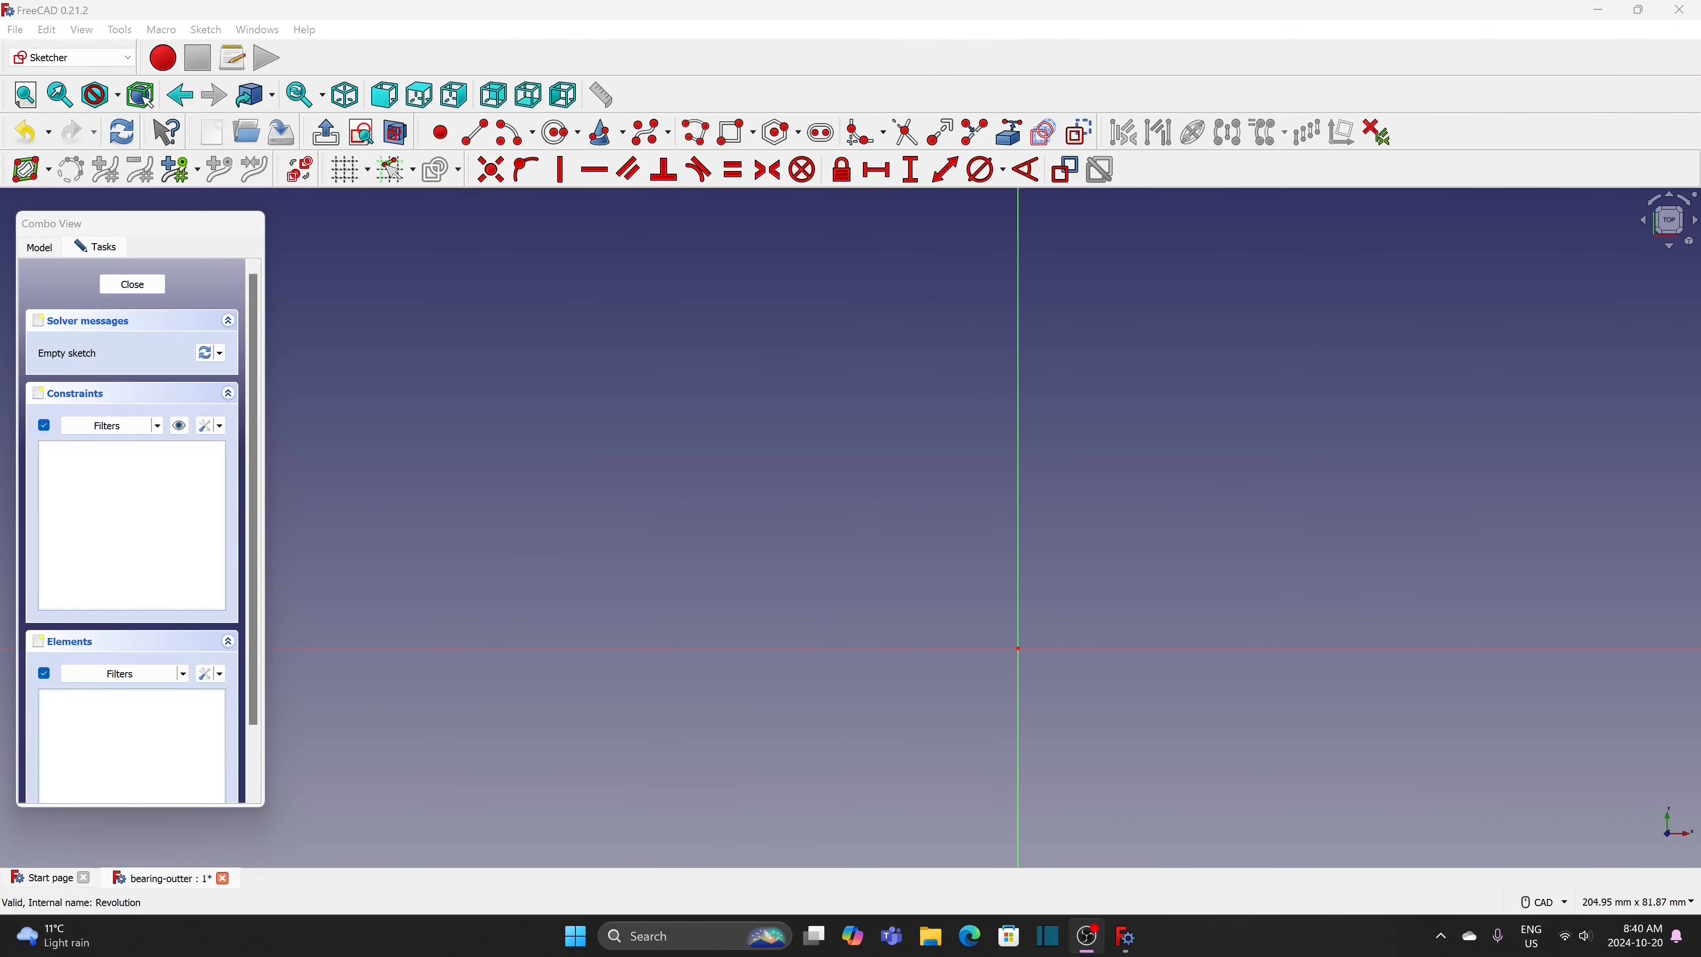
Draw a rectangle about 25.5 mm wide and 8.1 mm high across the vertical axis, above the origin
left_click(738, 134)
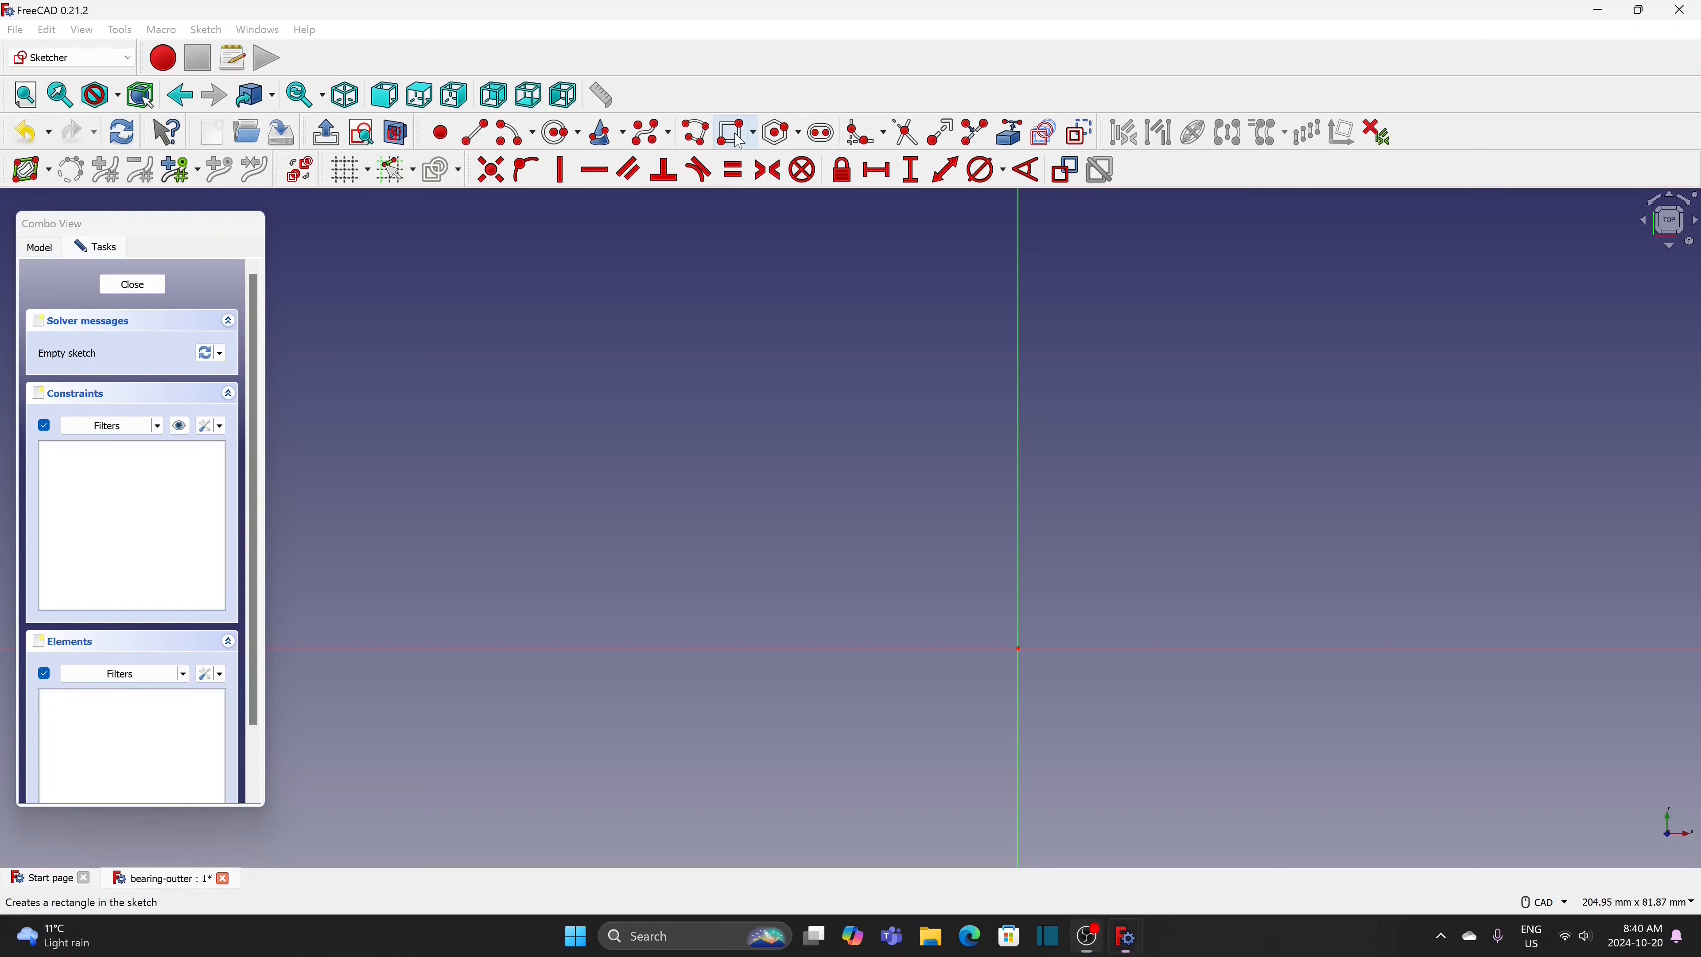
left_click(920, 469)
left_click(1132, 536)
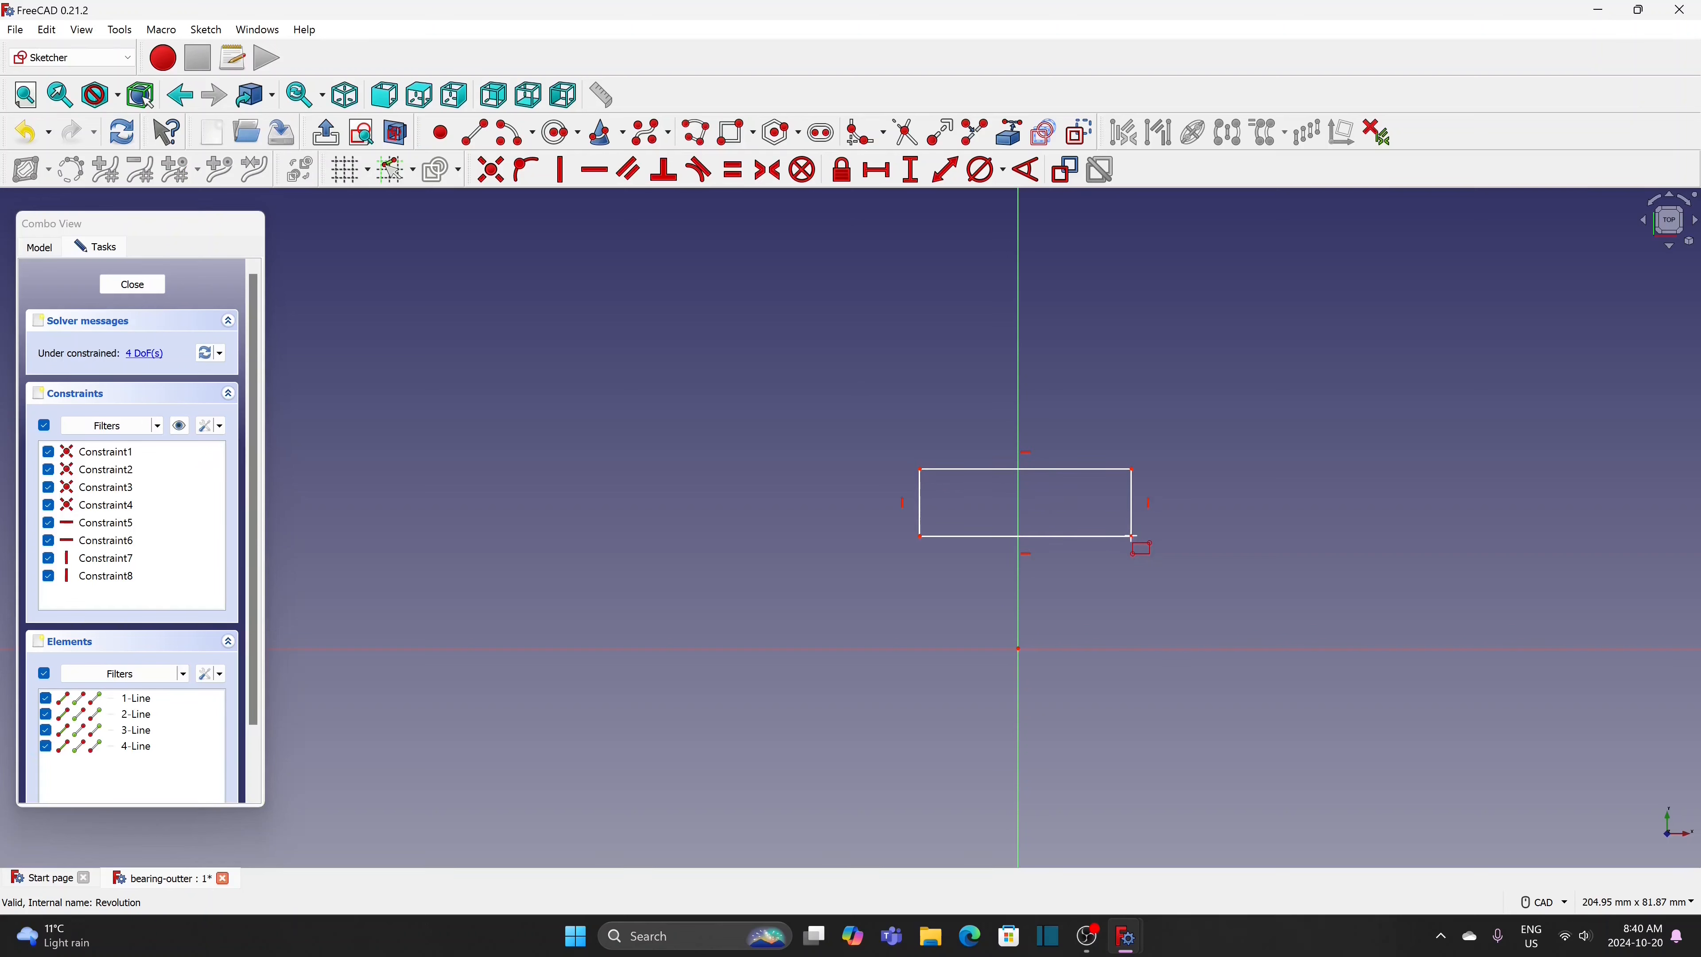
Constrain the rectangle to 6 mm high and 14 mm wide, and move it roughly central over the vertical axis
left_click(912, 171)
left_click(1131, 502)
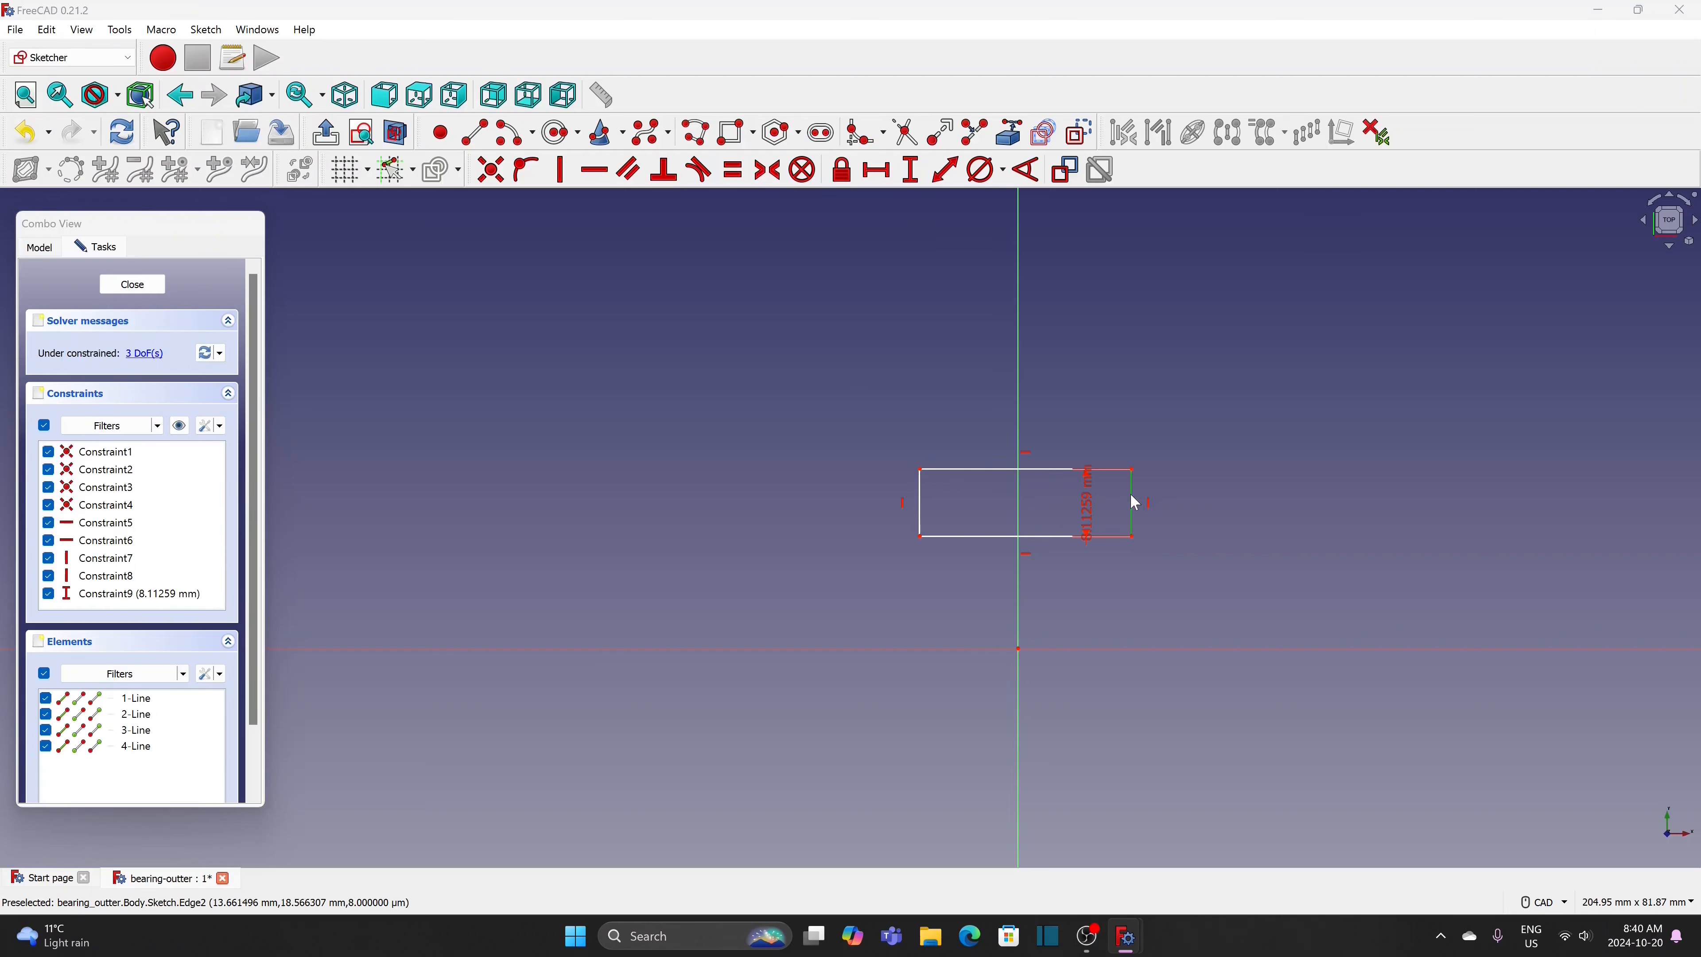
type("6")
left_click(1241, 598)
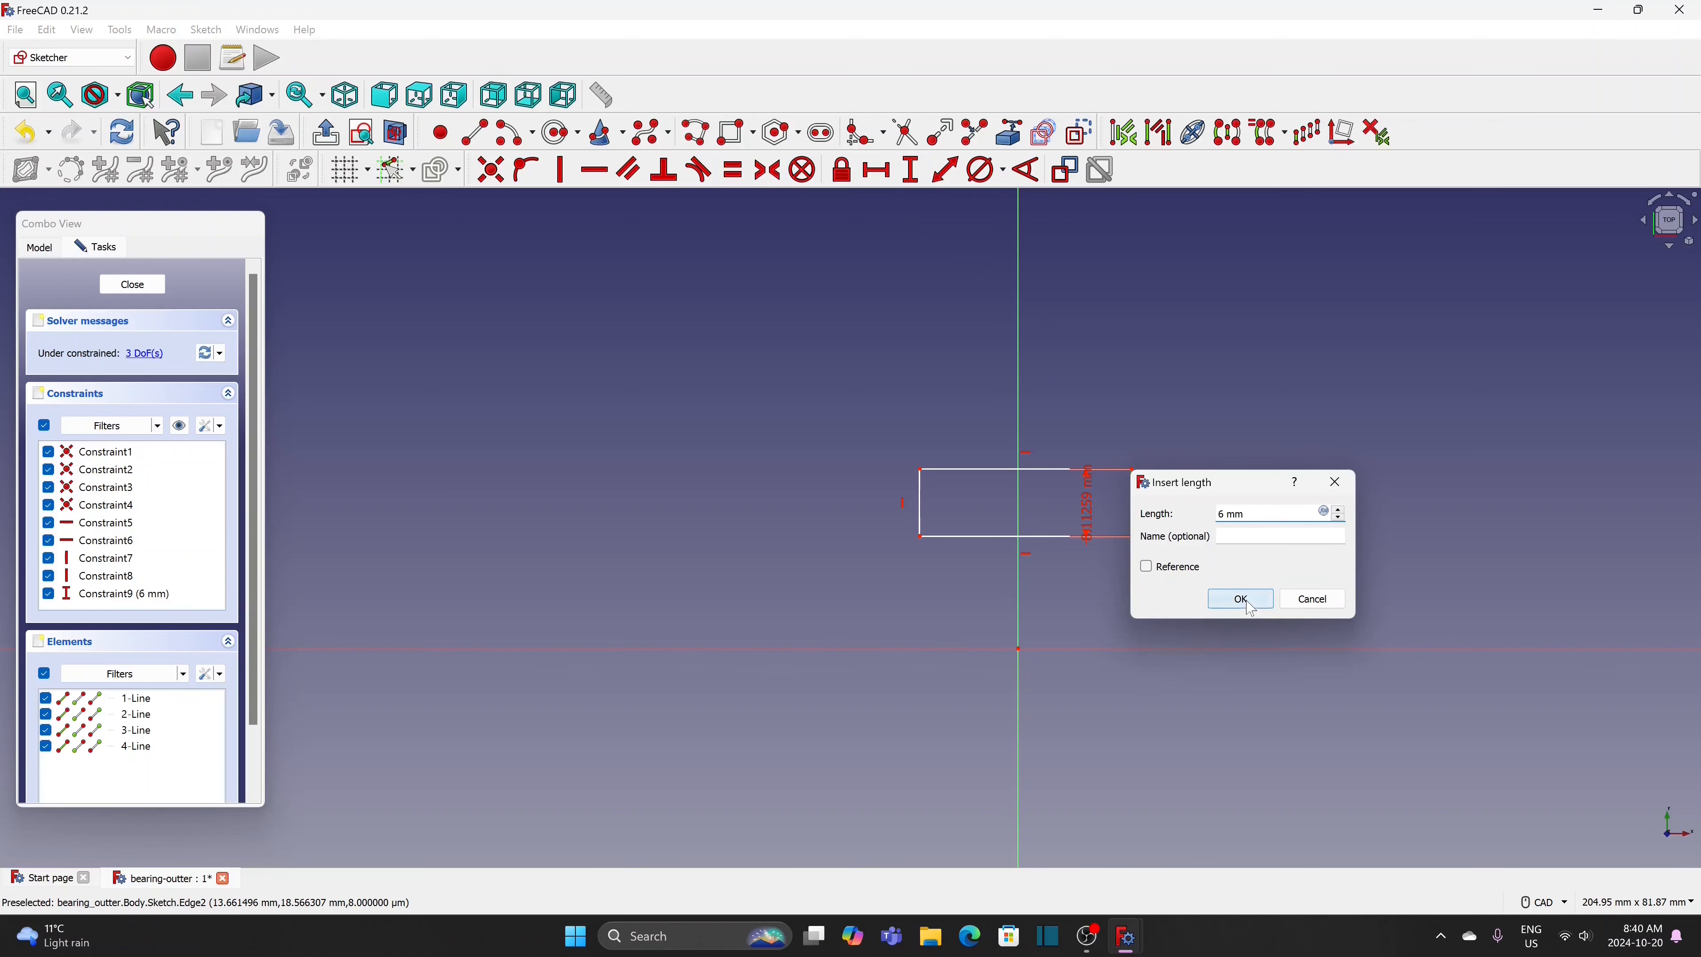
left_click(877, 170)
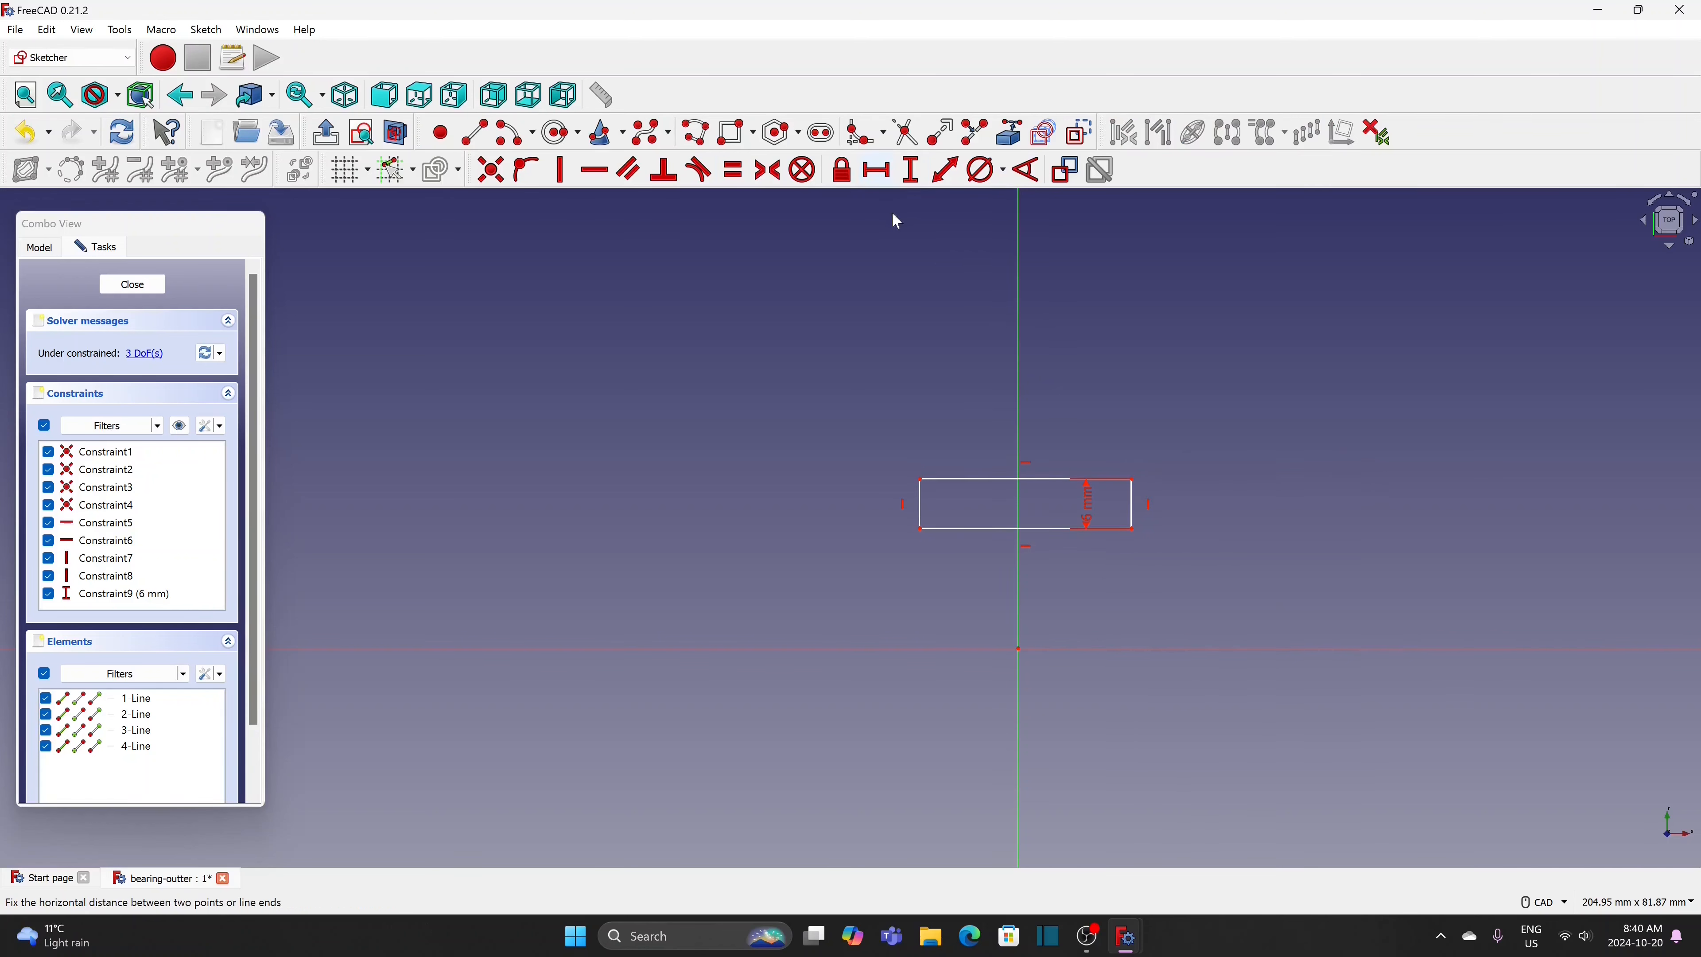
left_click(971, 480)
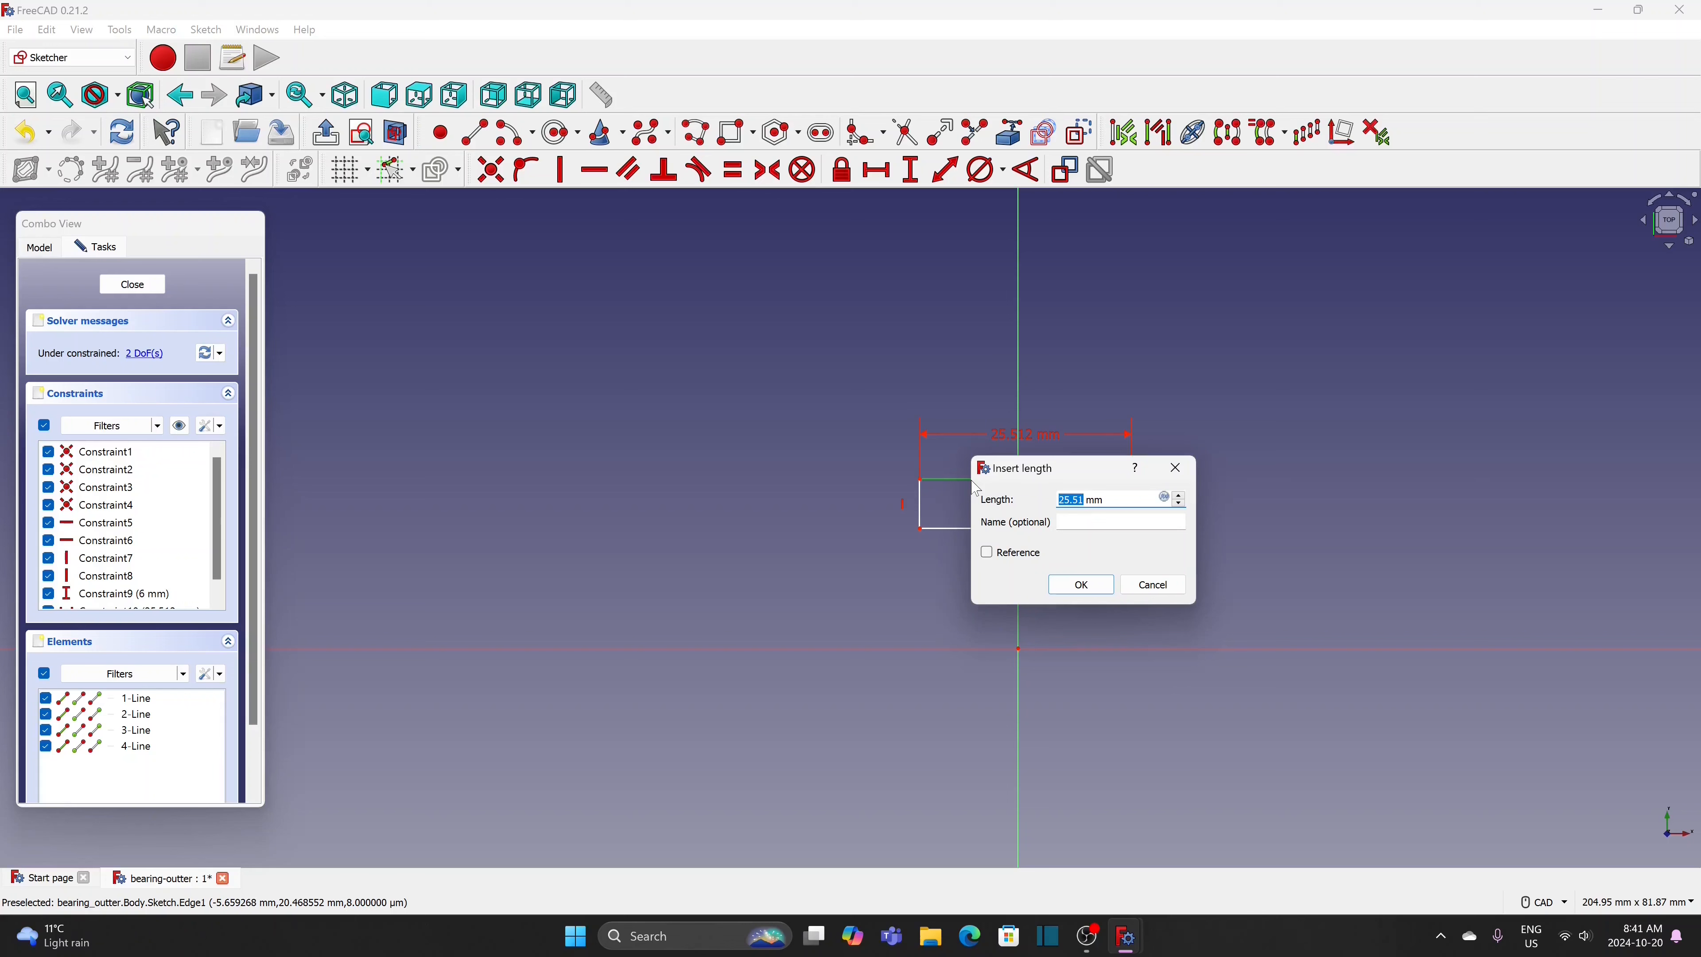
type("14")
left_click(1081, 585)
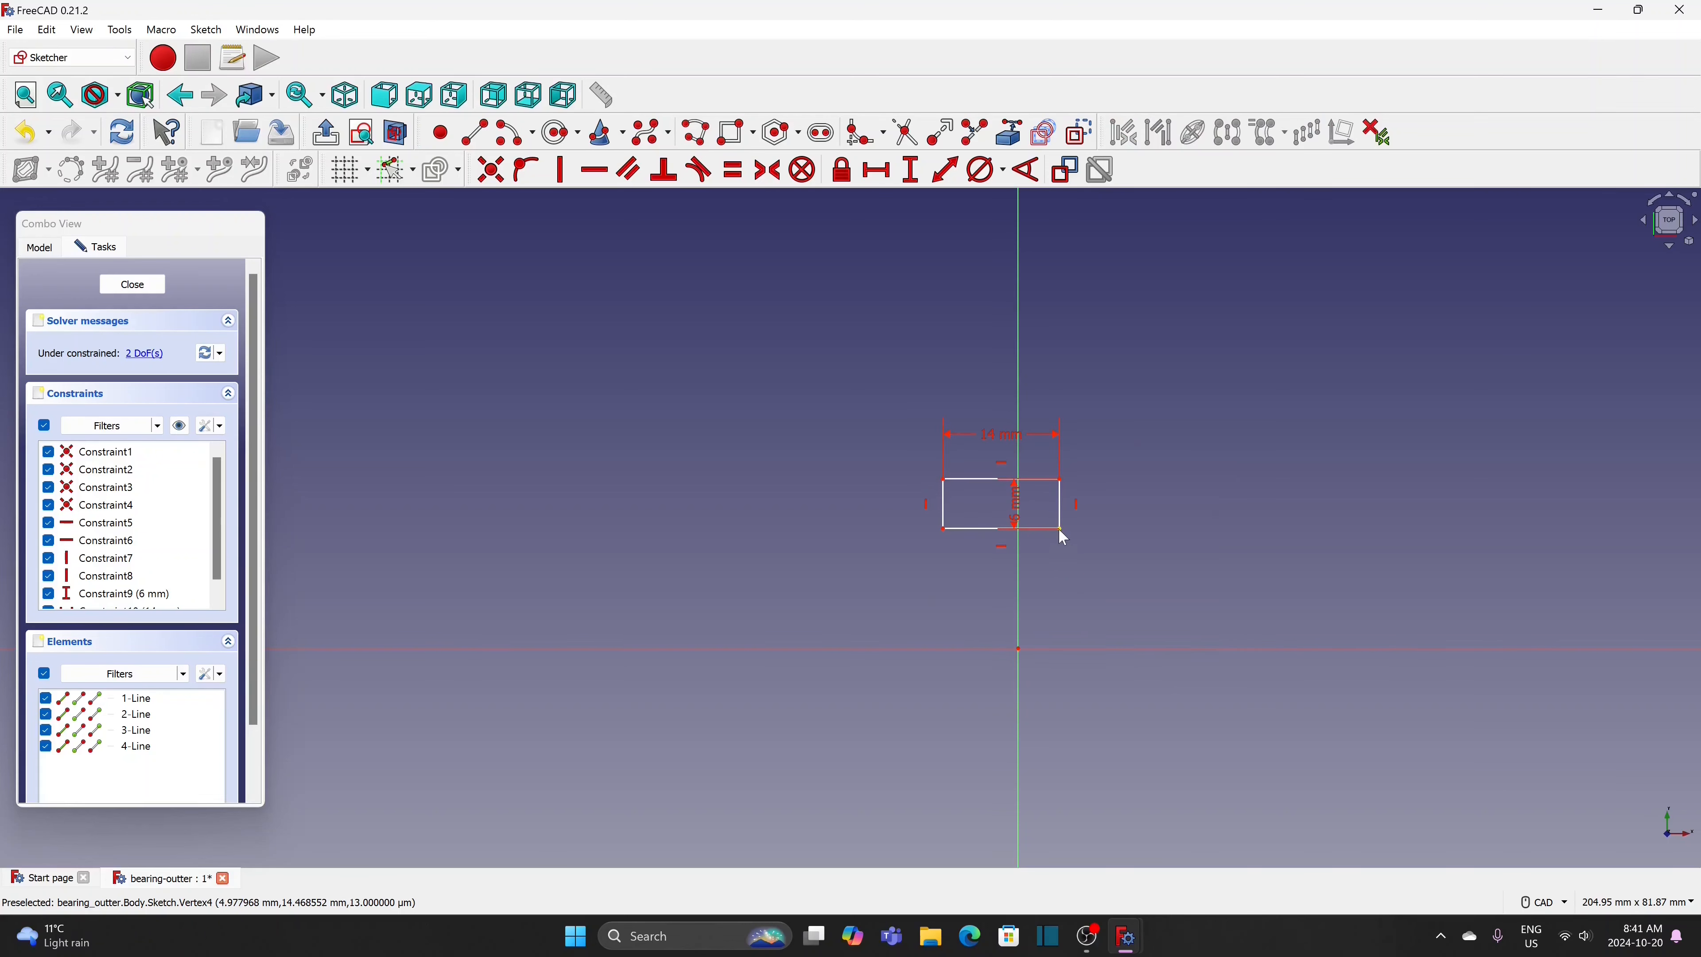
left_click_drag(1061, 531, 1080, 534)
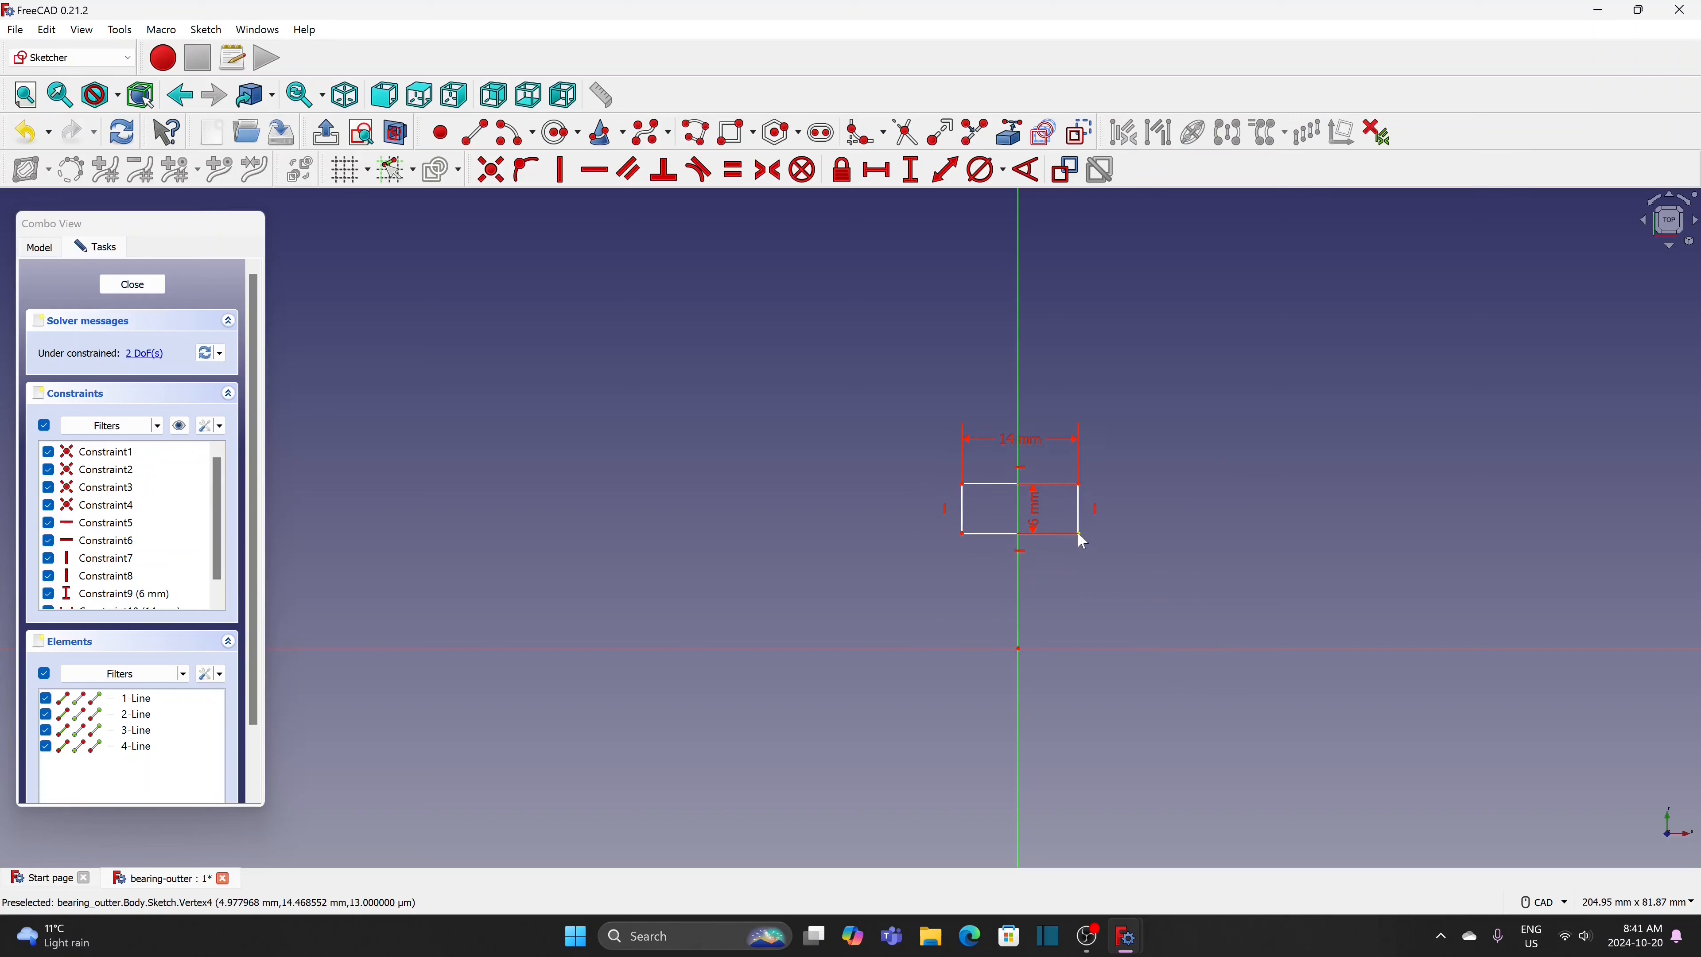
Draw an arc centred on the vertical axis about 9.1 mm above the origin, ending on the rectangle's bottom edge, and trim the edge between its ends
scroll(1095, 565, "up", 3)
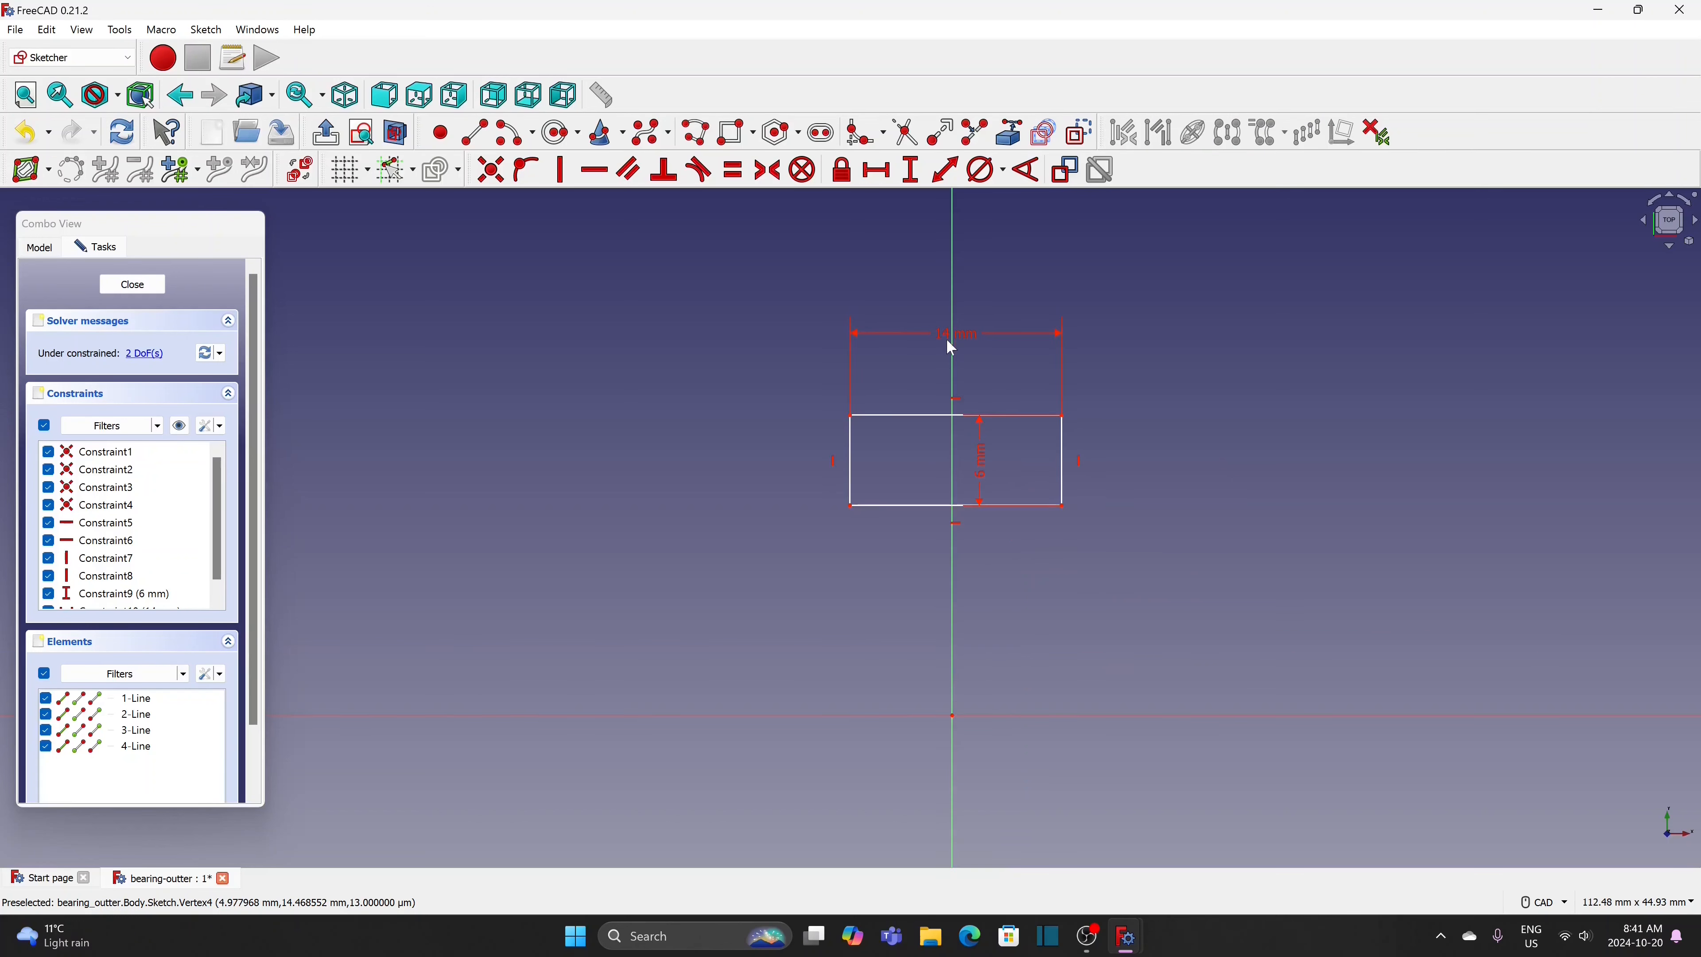
left_click(521, 139)
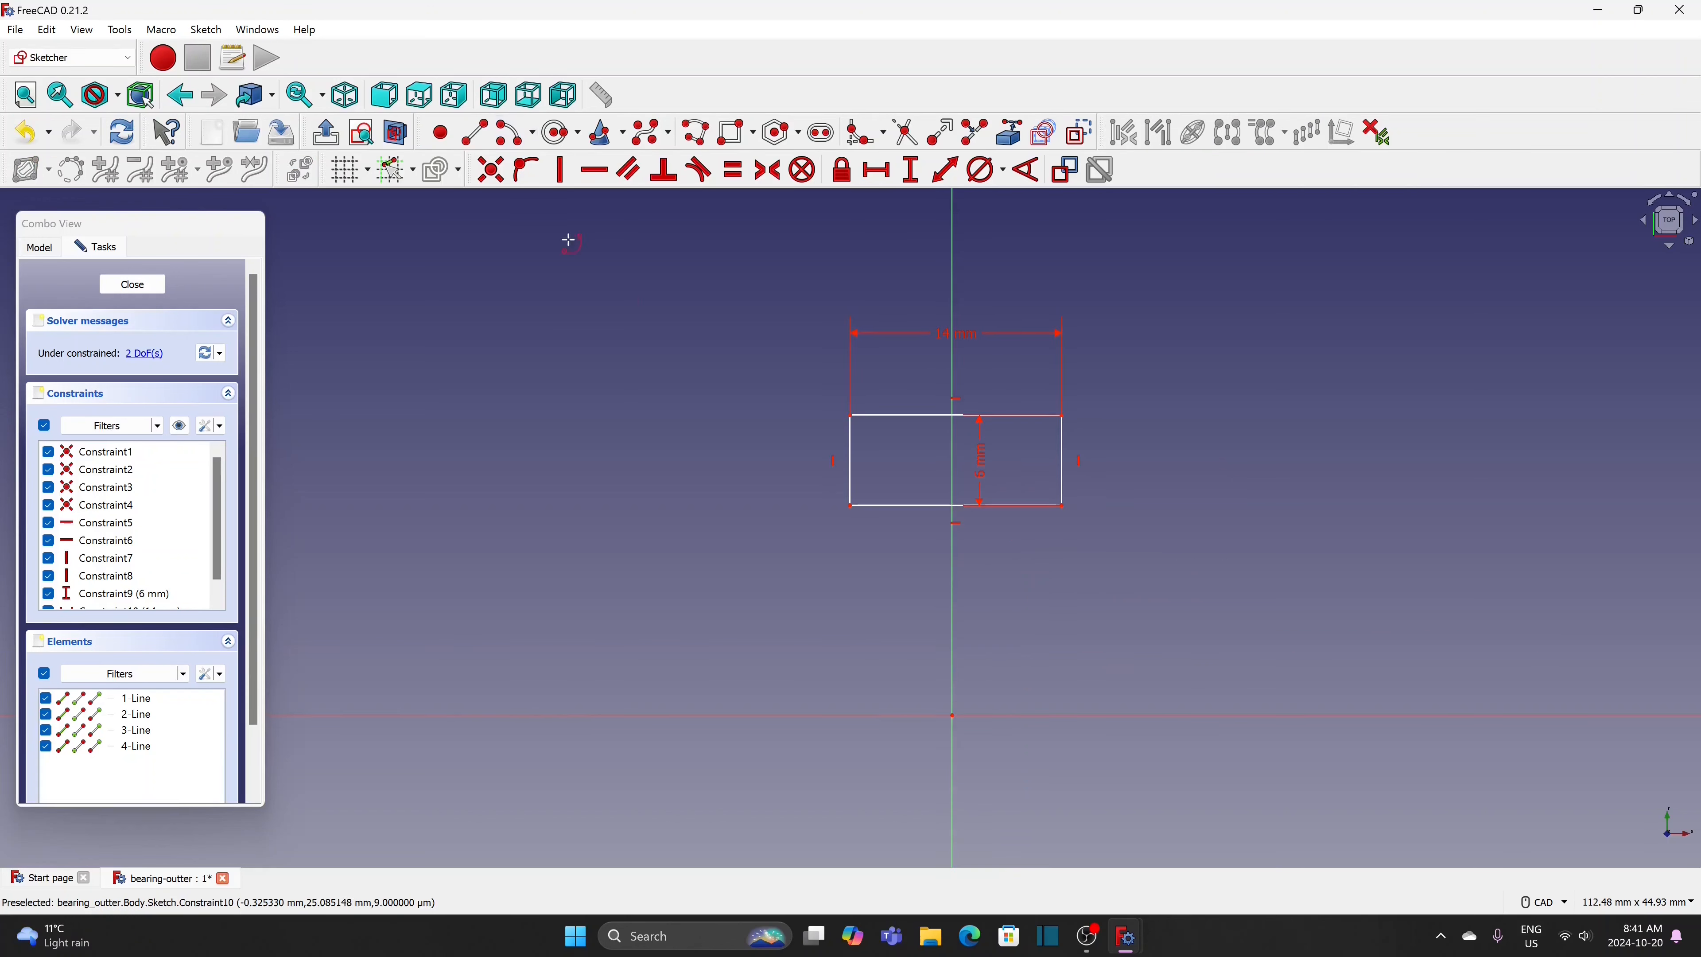
left_click(952, 577)
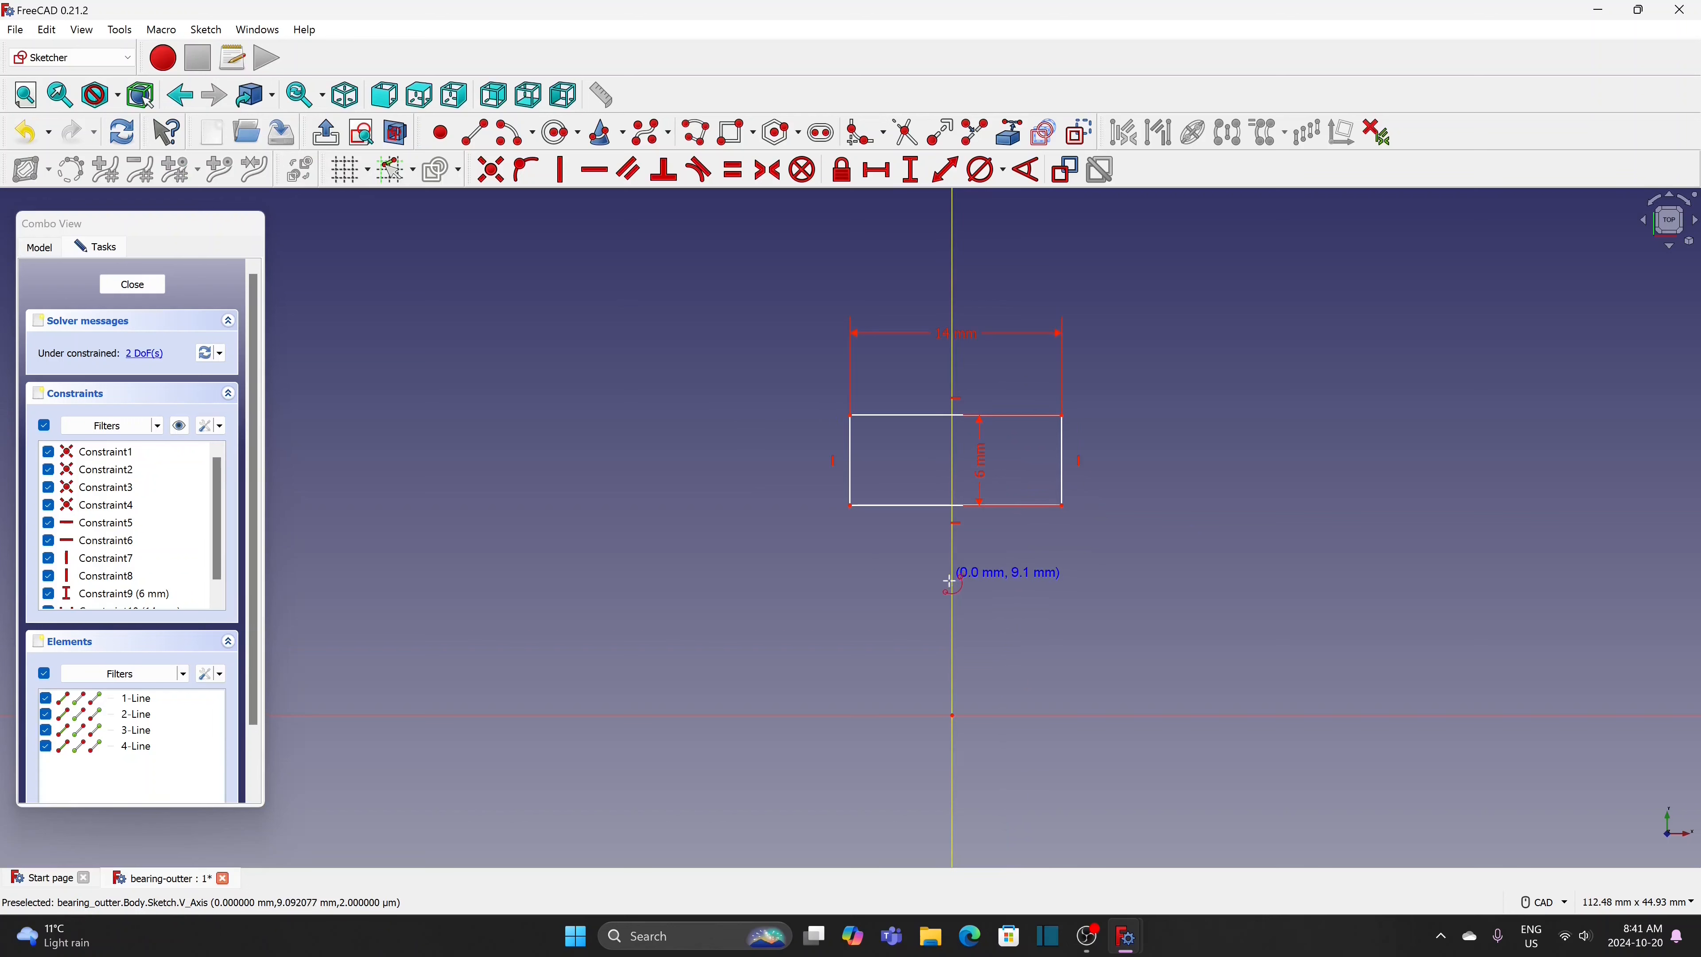
left_click(898, 505)
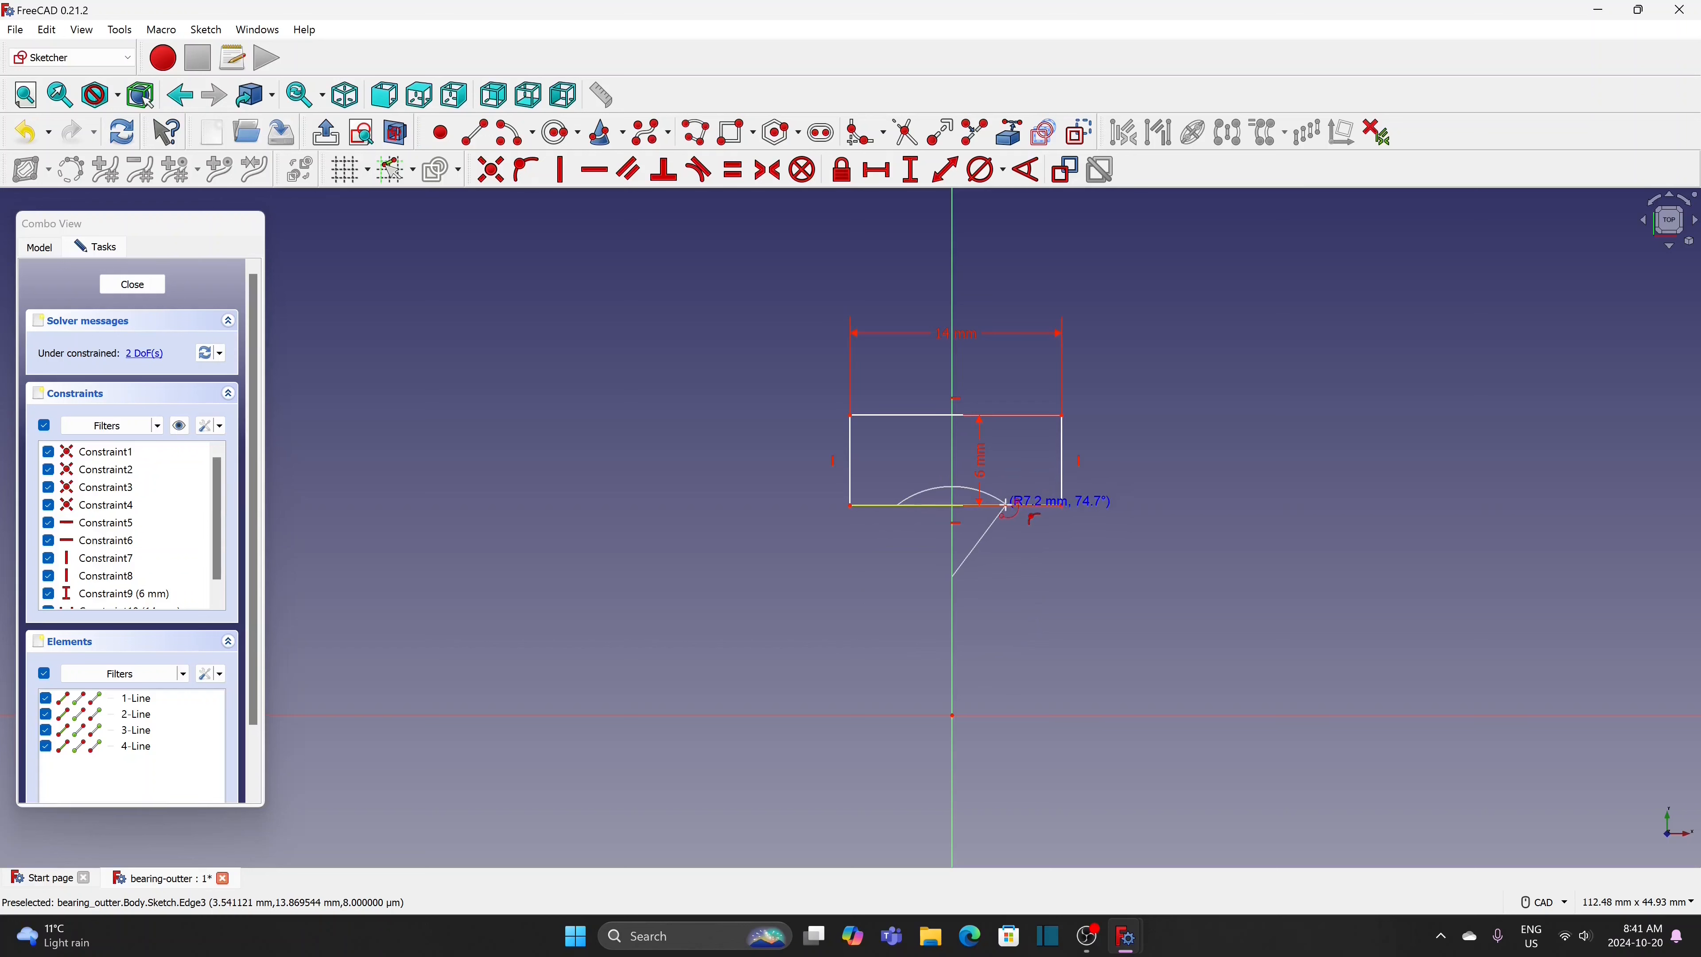
left_click(1007, 507)
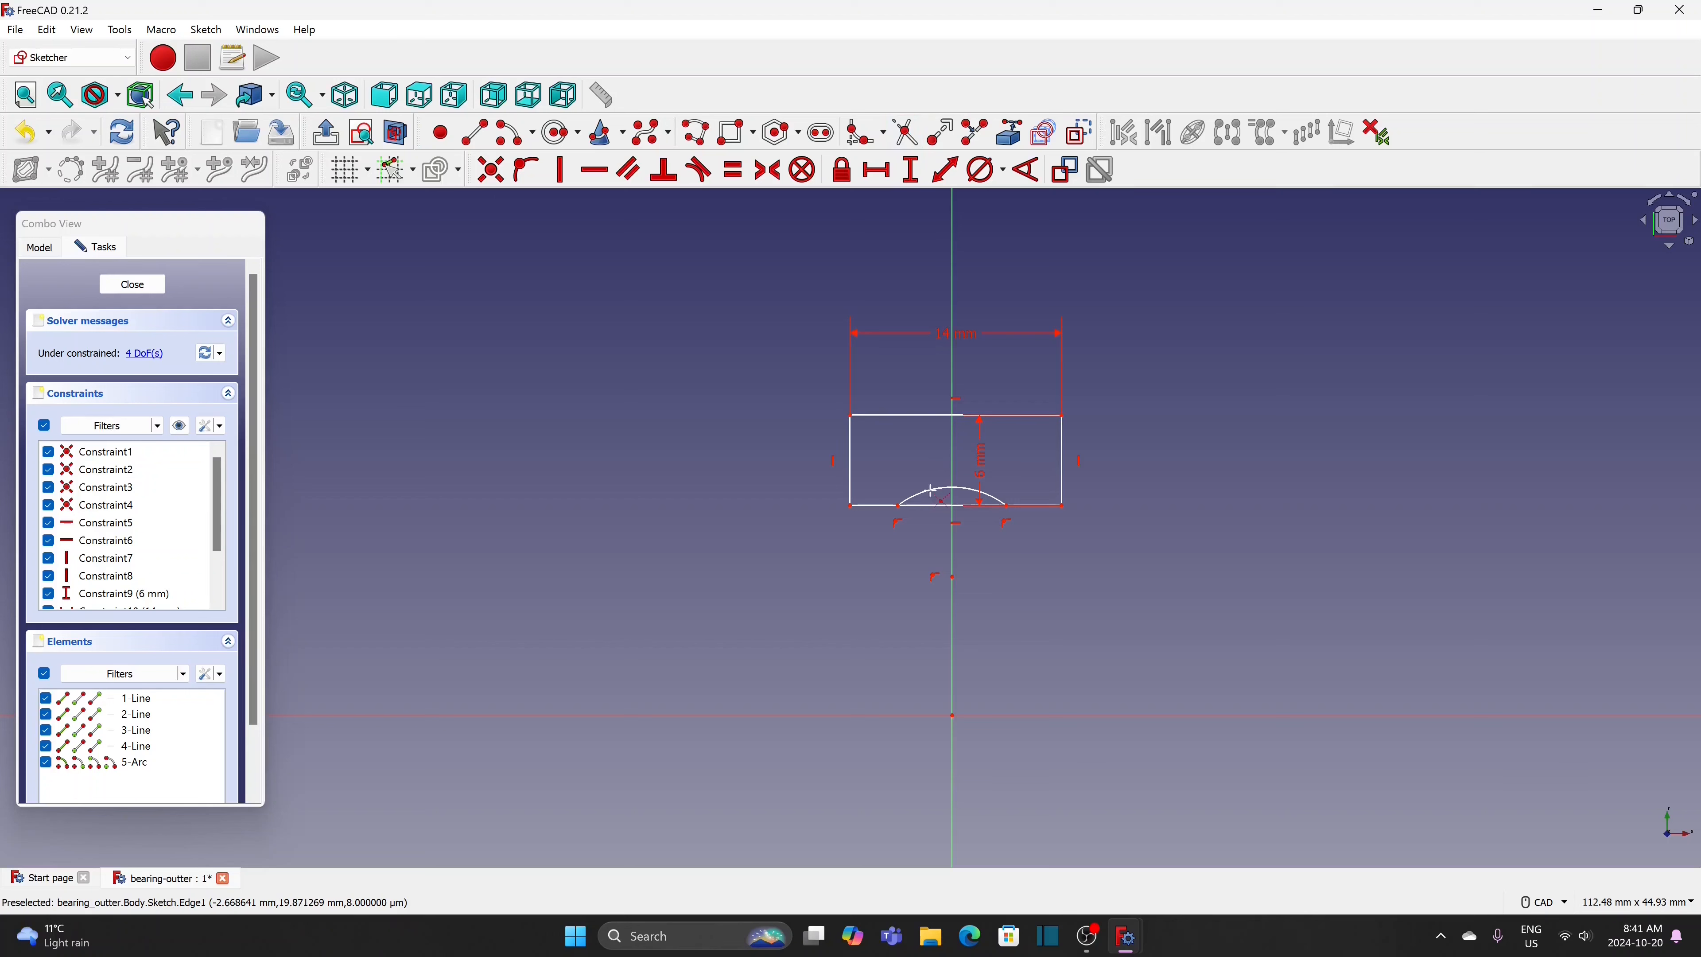
left_click(929, 504)
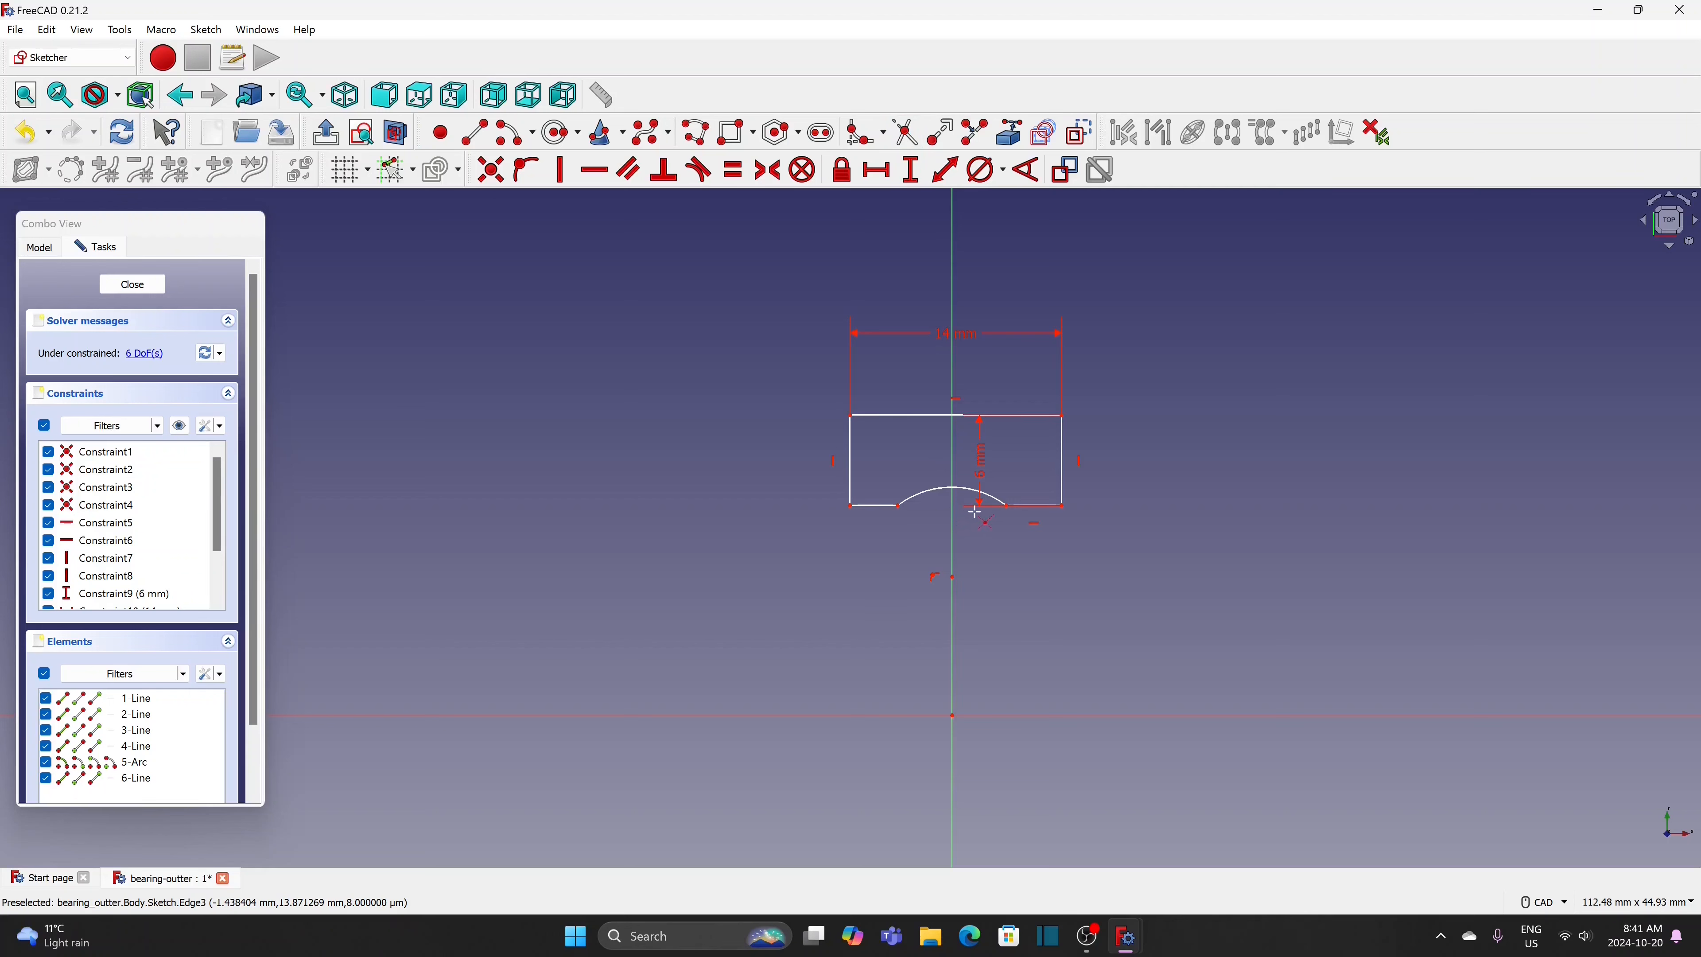
Constrain the profile's two bottom outer corners to be symmetric about the vertical axis
left_click(1063, 510)
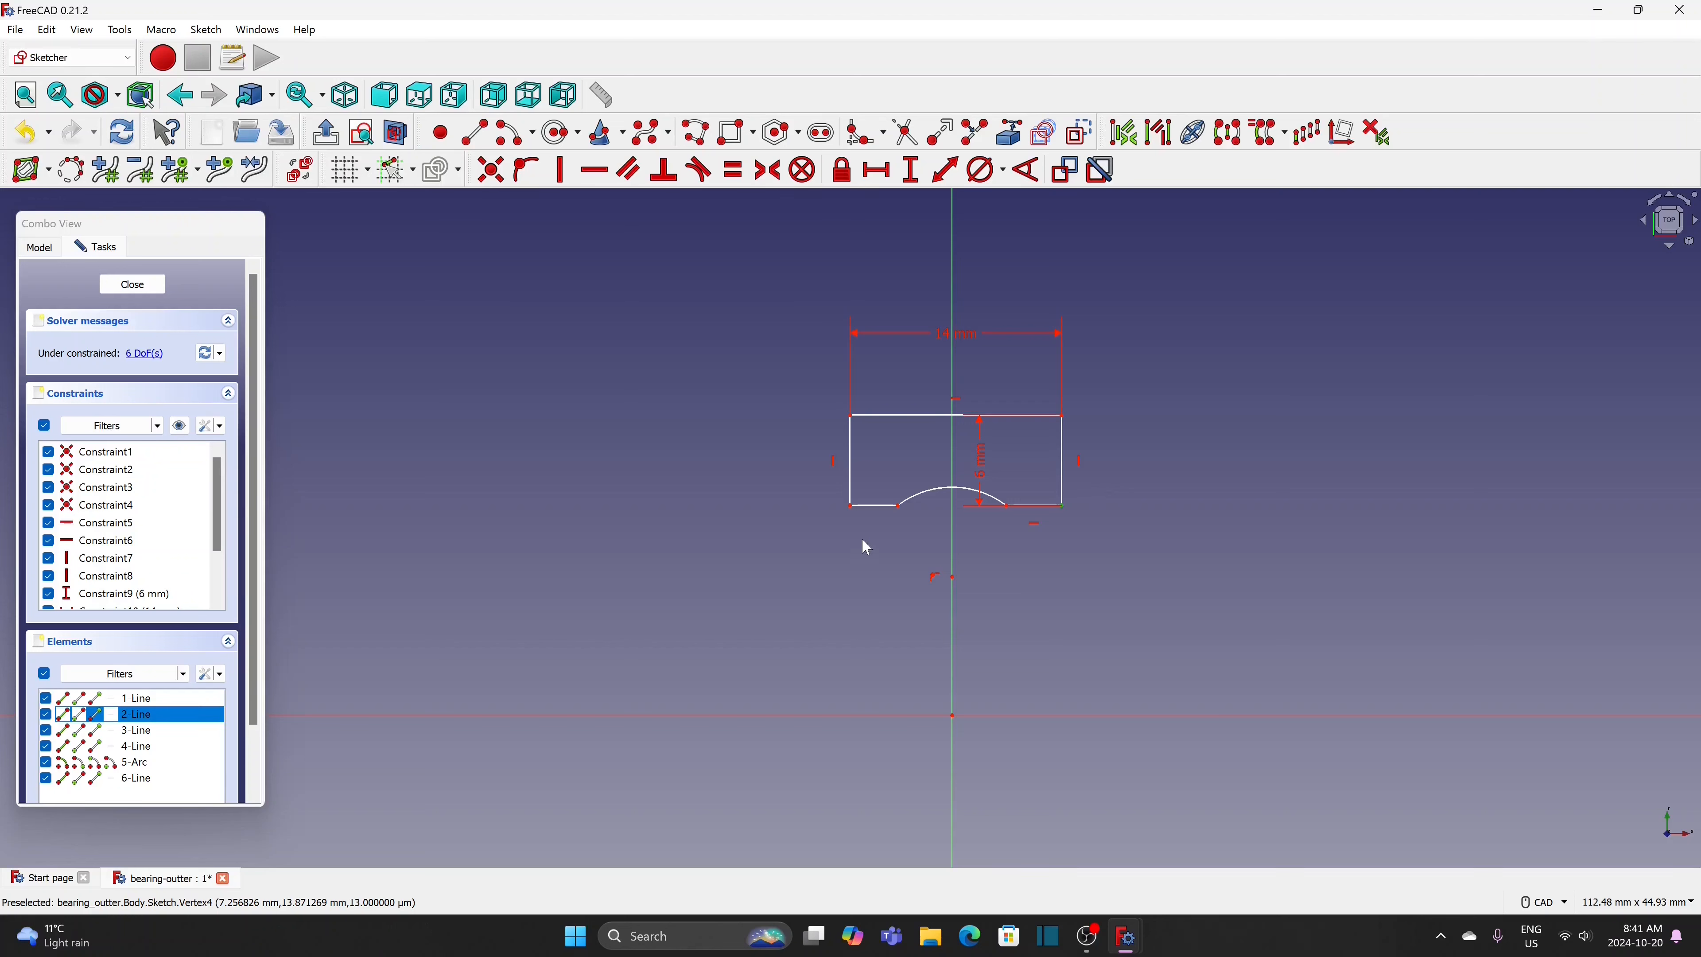
left_click(851, 513)
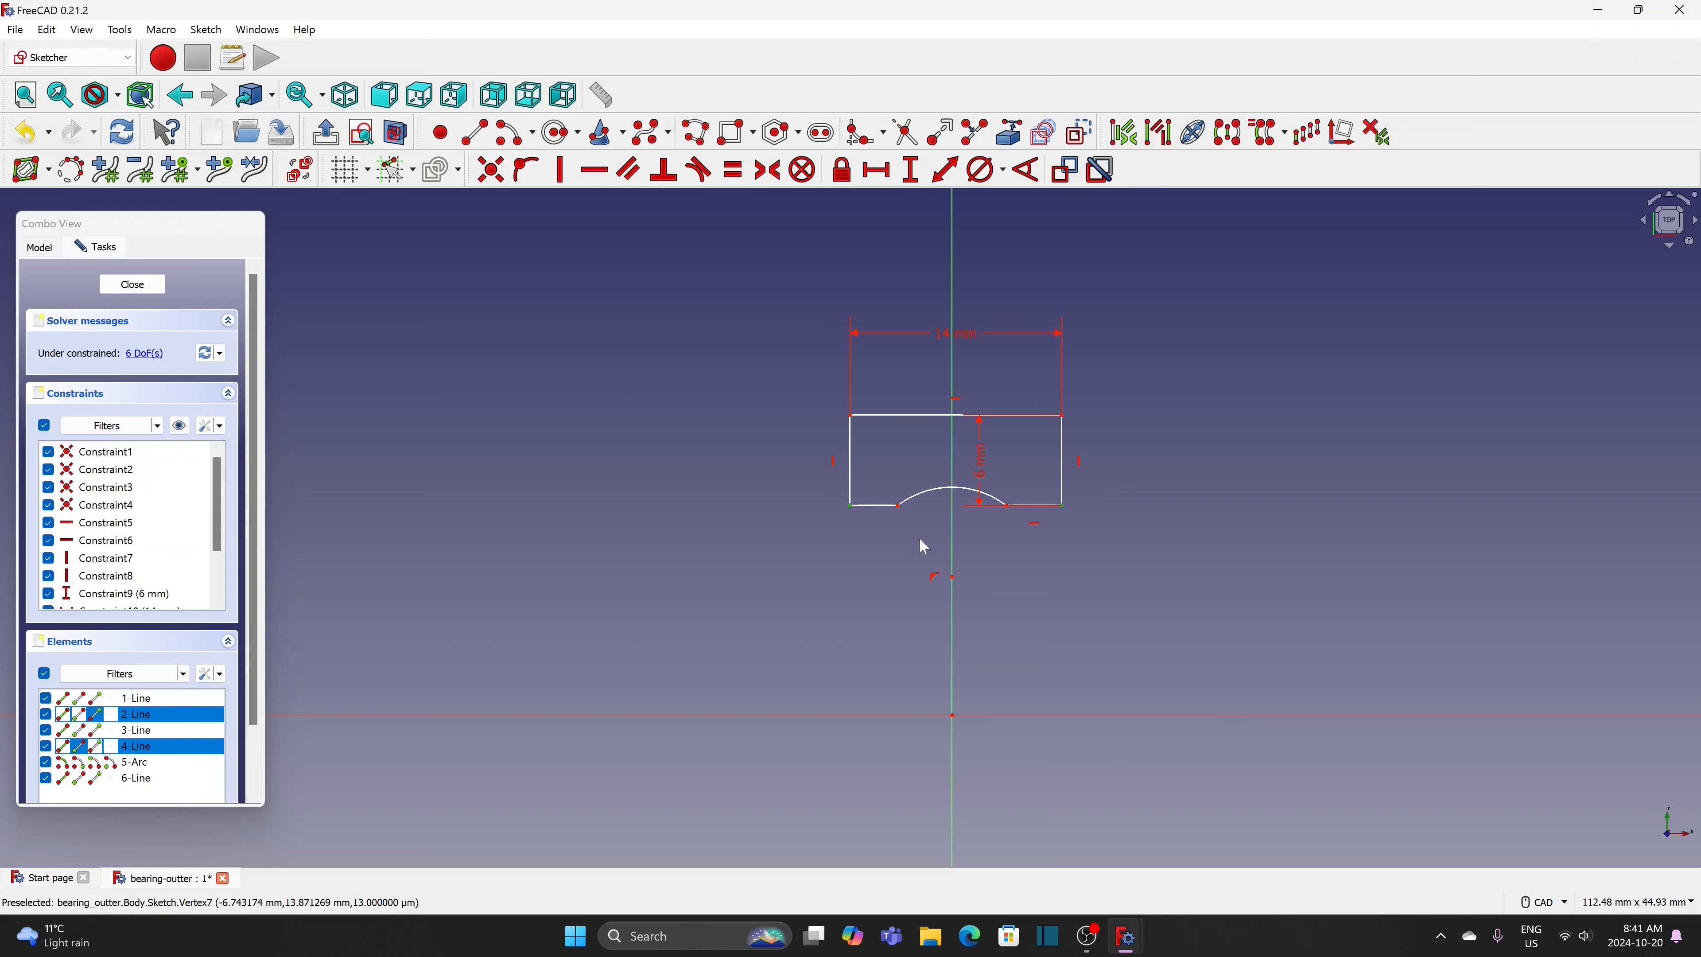
left_click(952, 561)
left_click(766, 170)
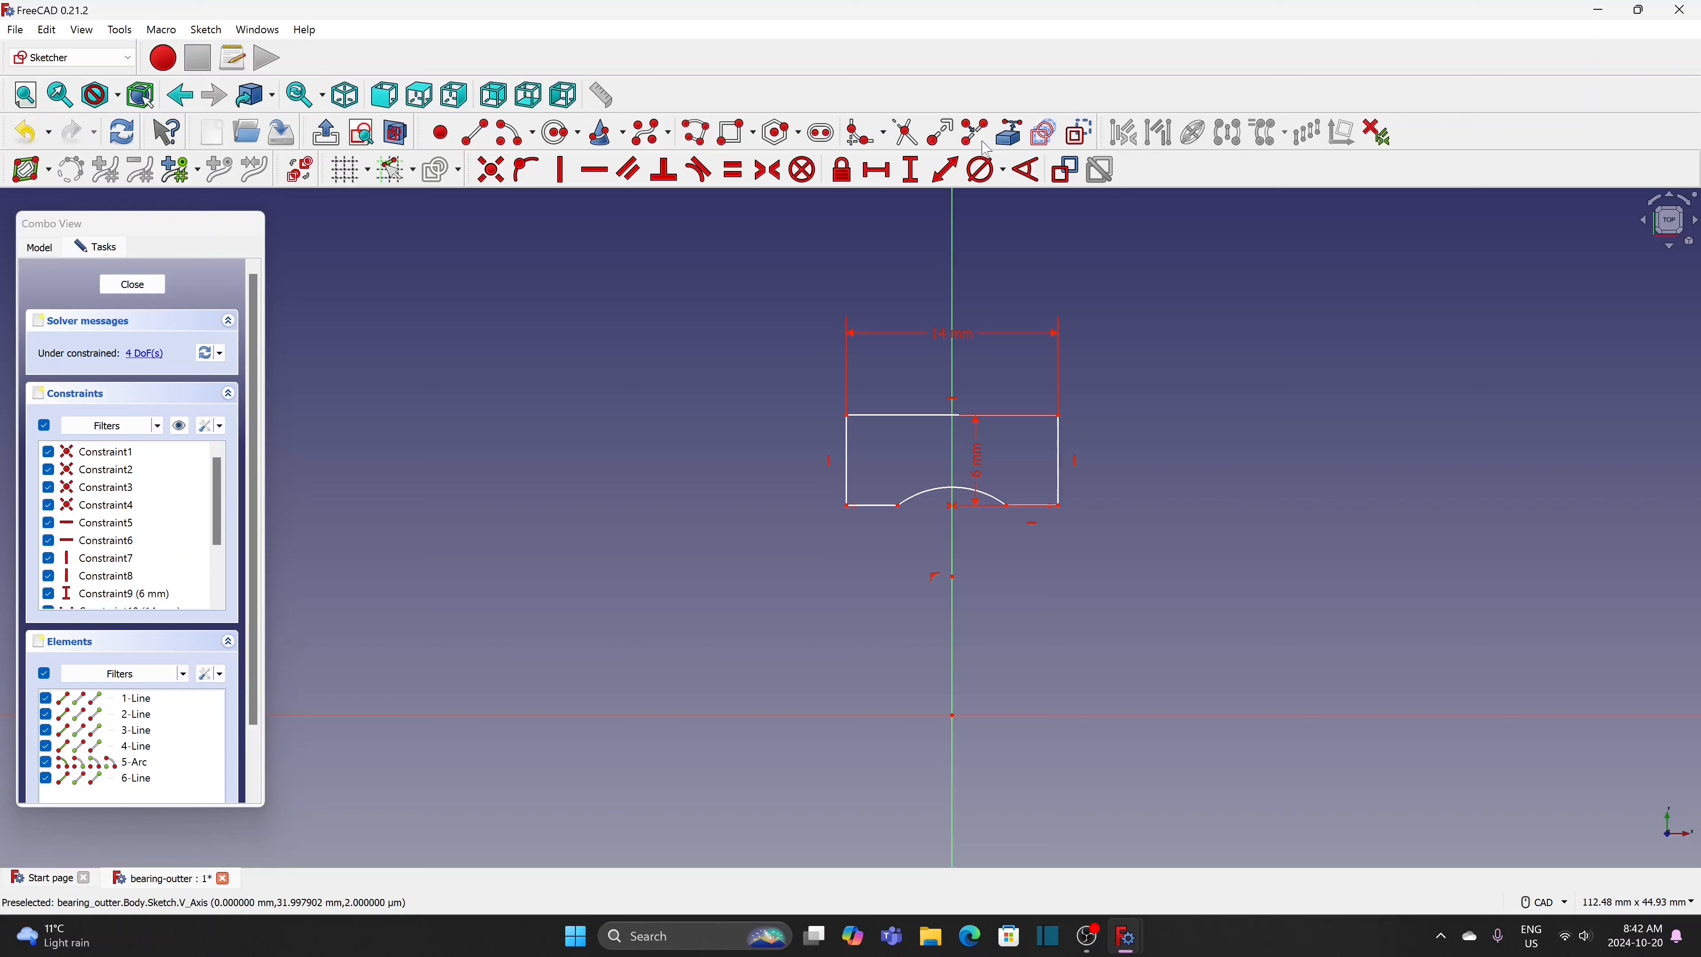
Constrain the groove arc's diameter to 10 mm
left_click(985, 170)
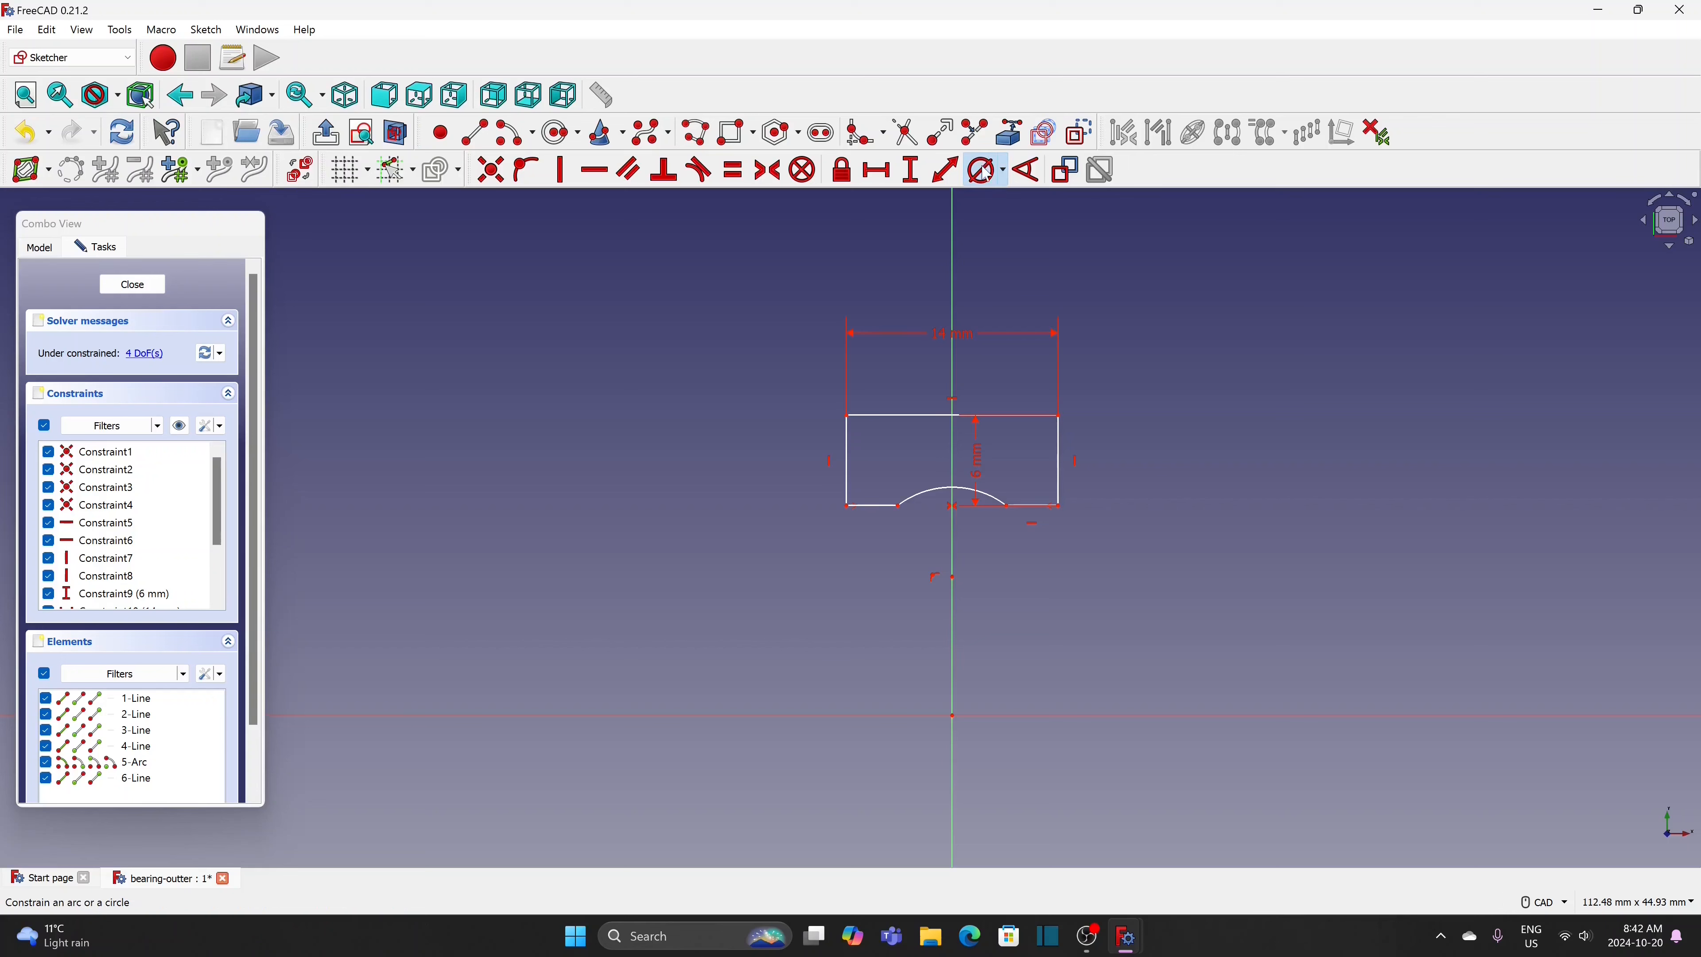
left_click(928, 495)
type("10")
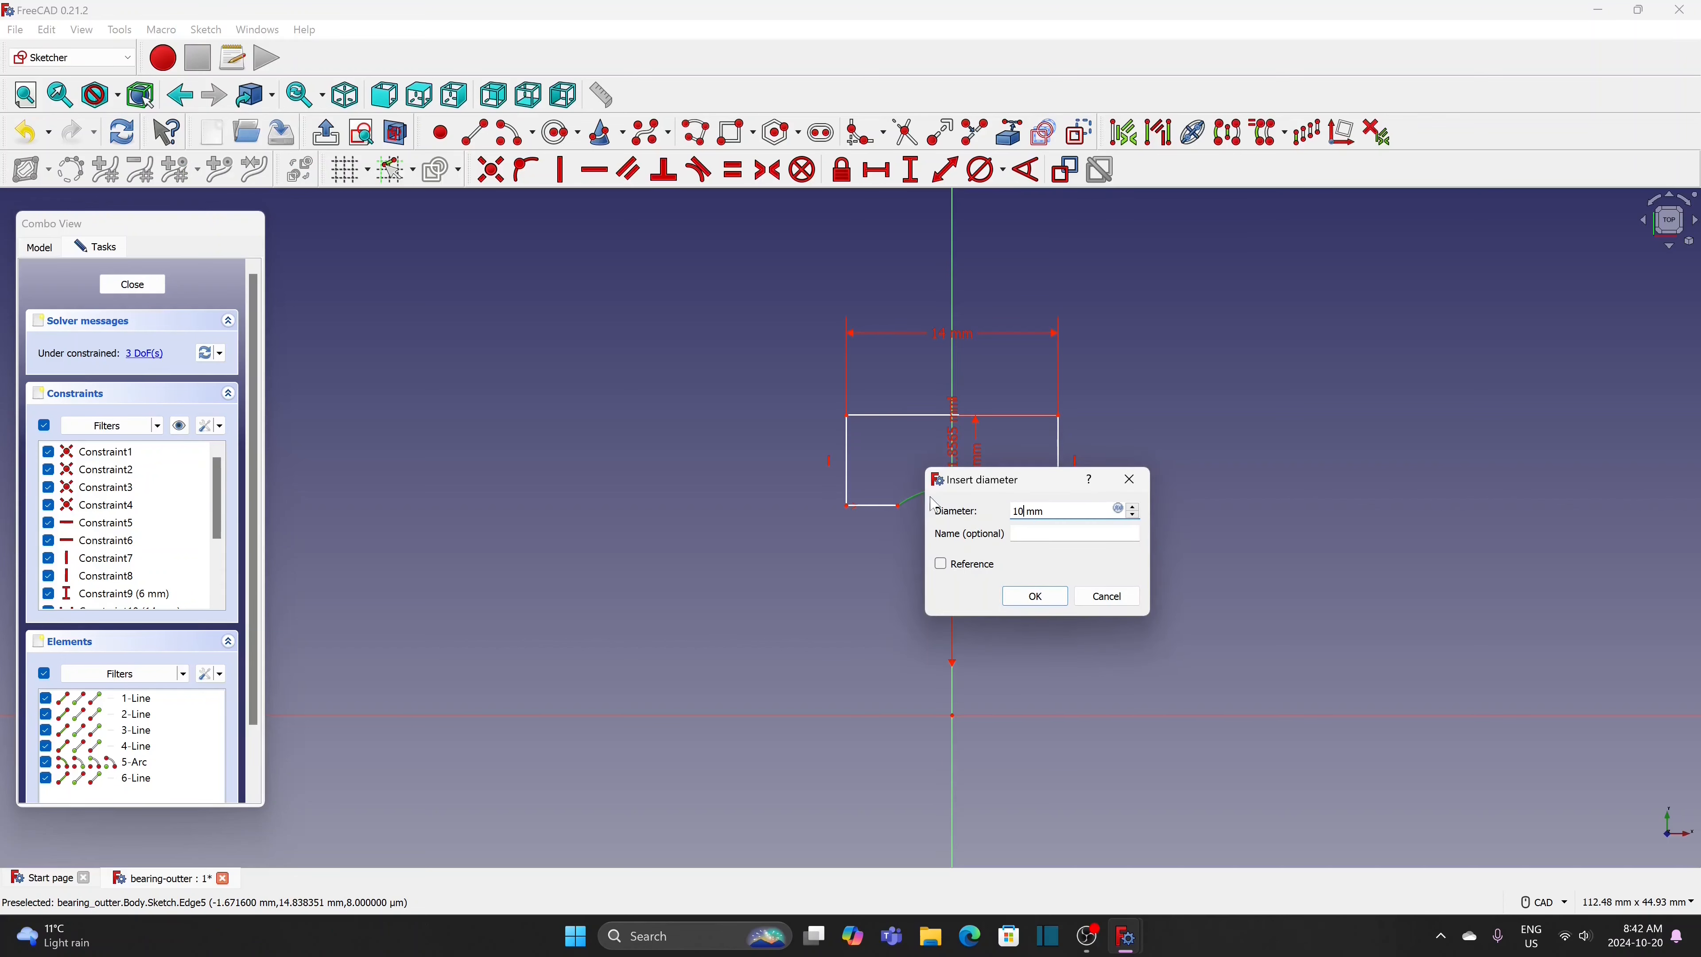
left_click(1035, 596)
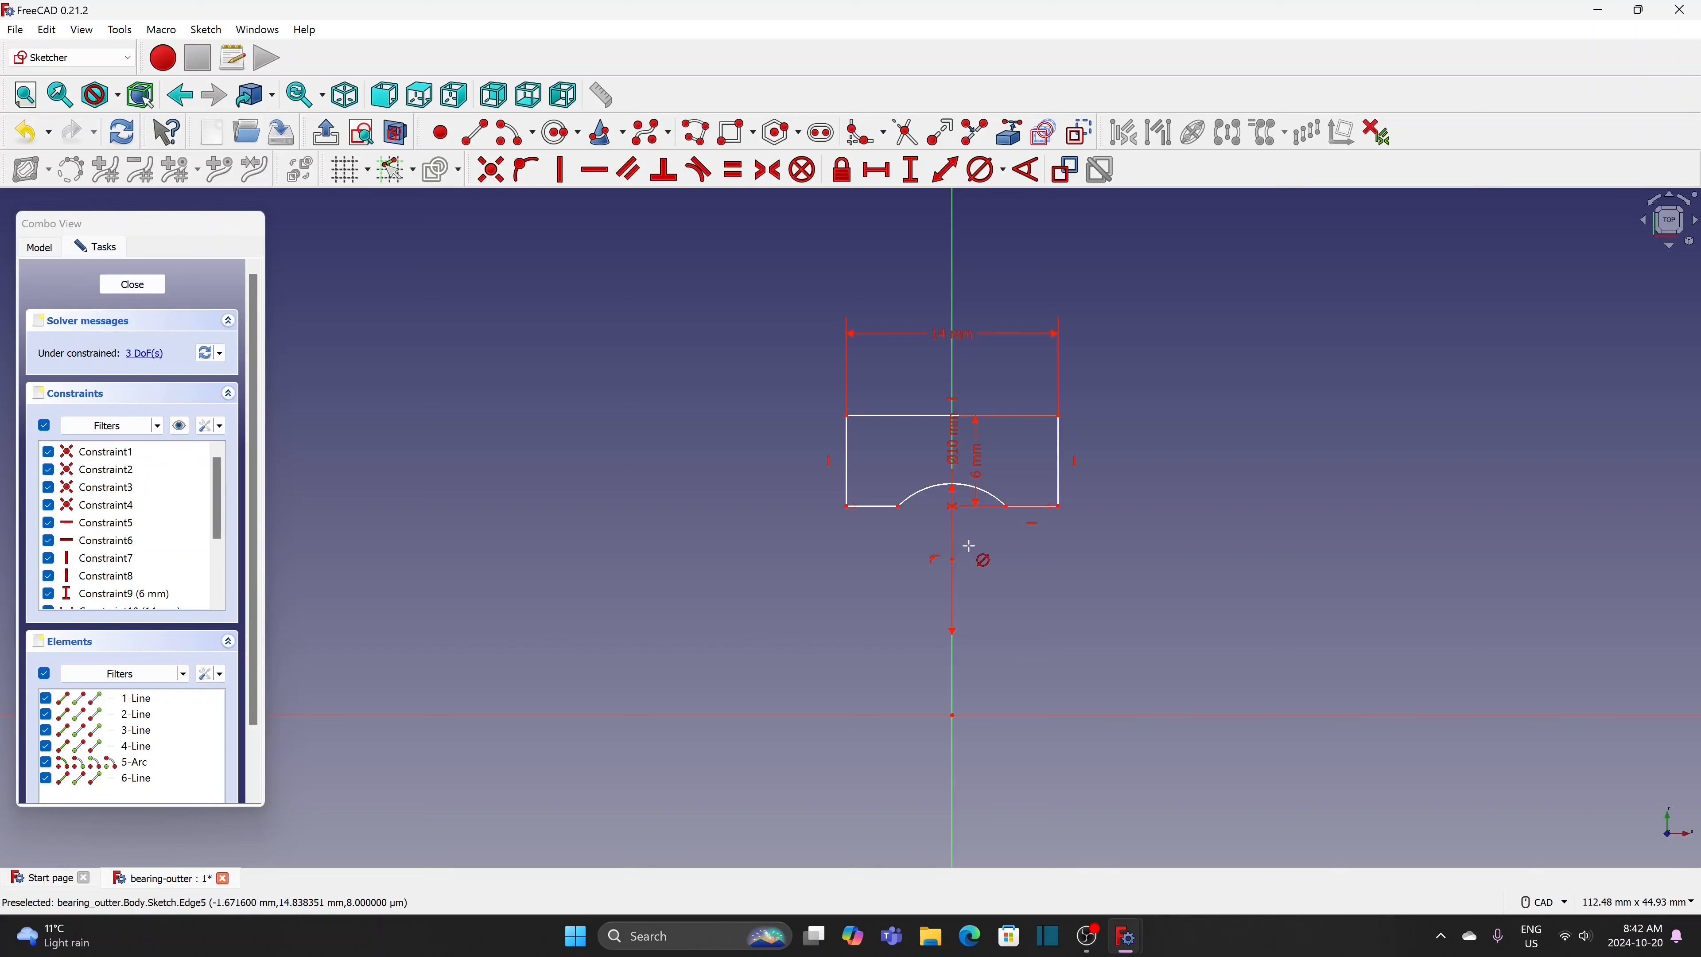
Constrain the vertical distance between the groove arc's centre and the origin to 20 mm
left_click(953, 562)
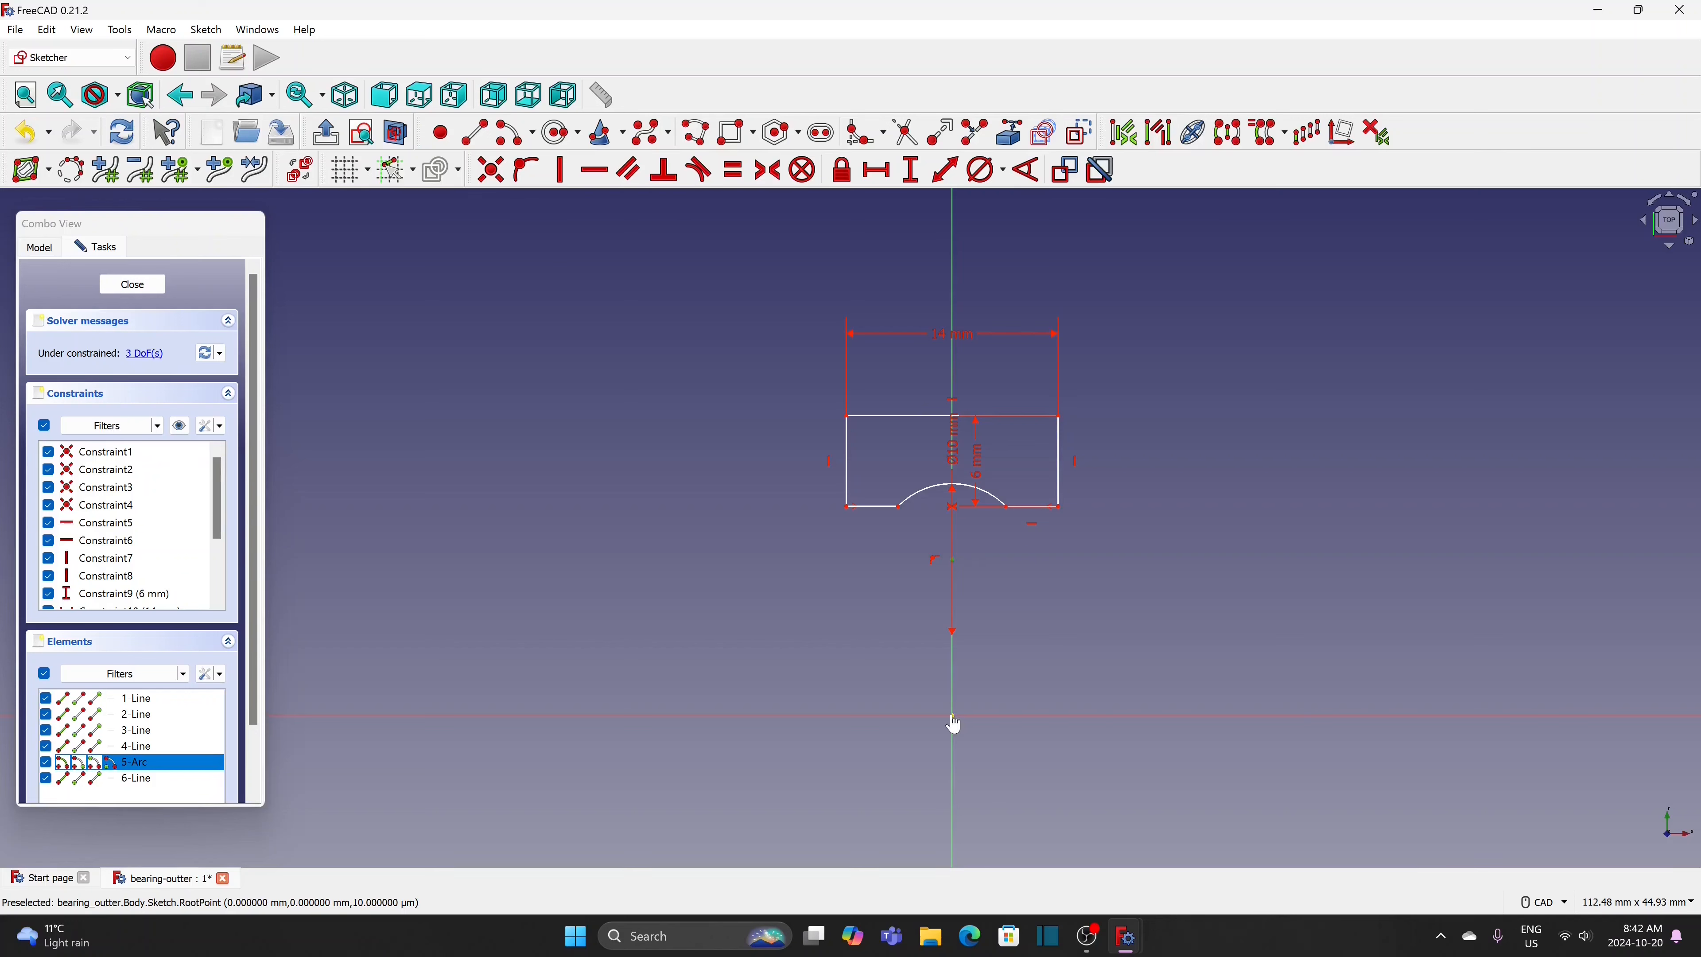
left_click(954, 717)
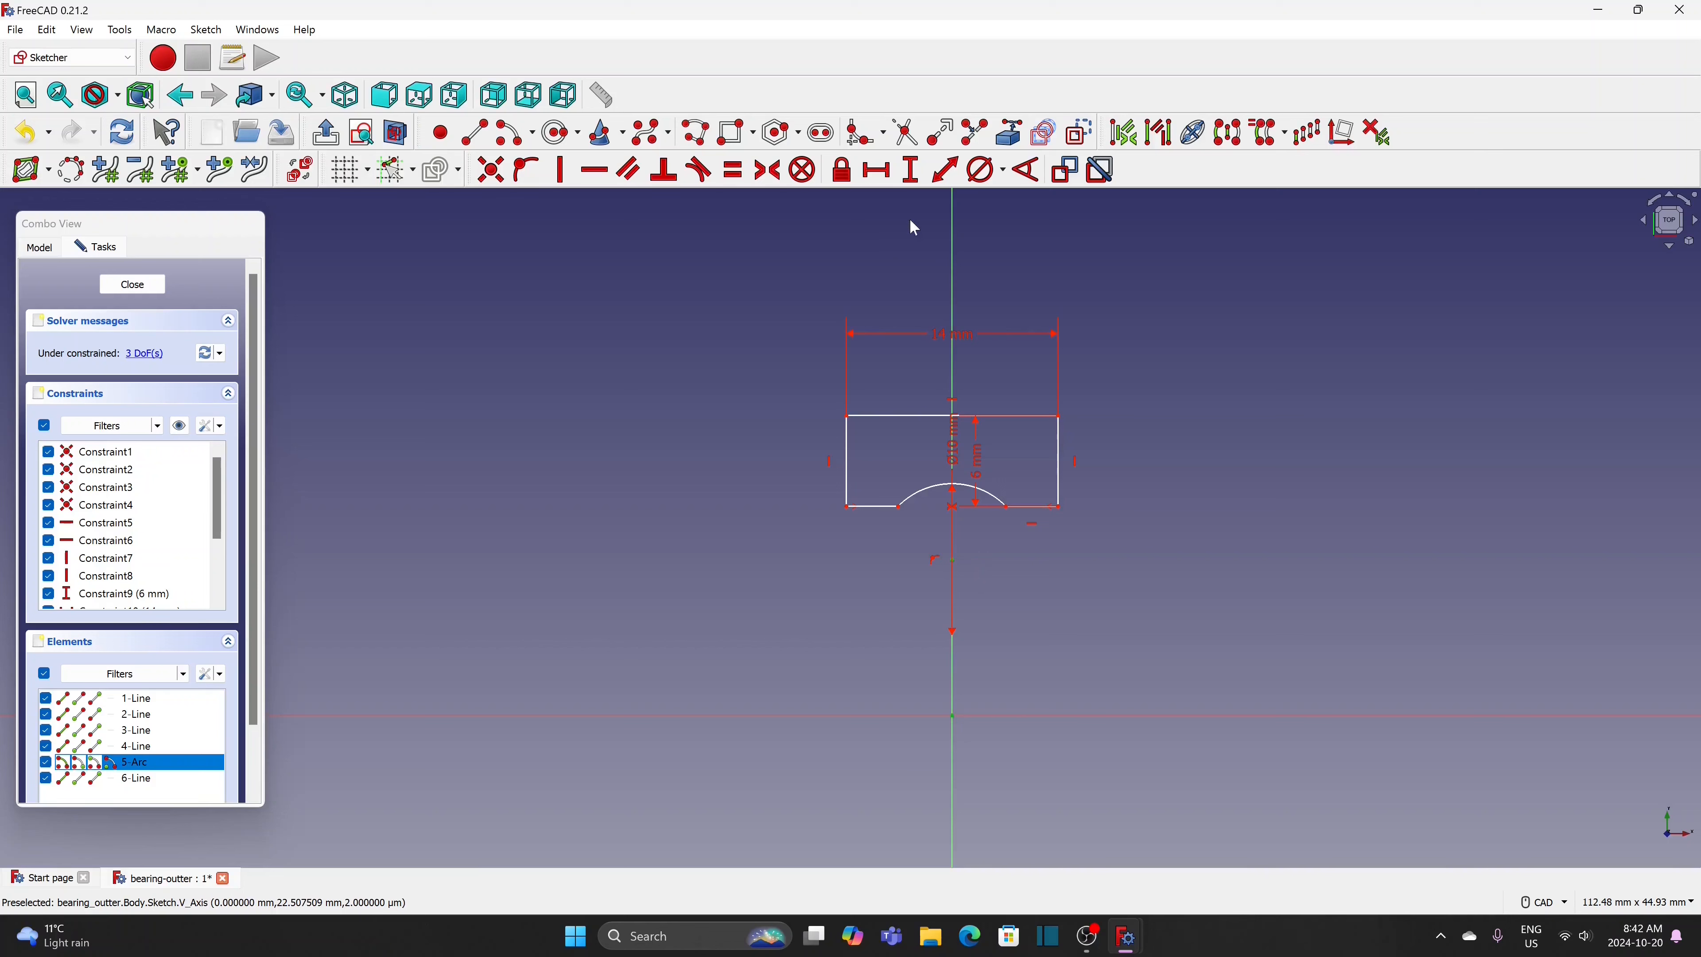
left_click(910, 170)
type("20")
key("Return")
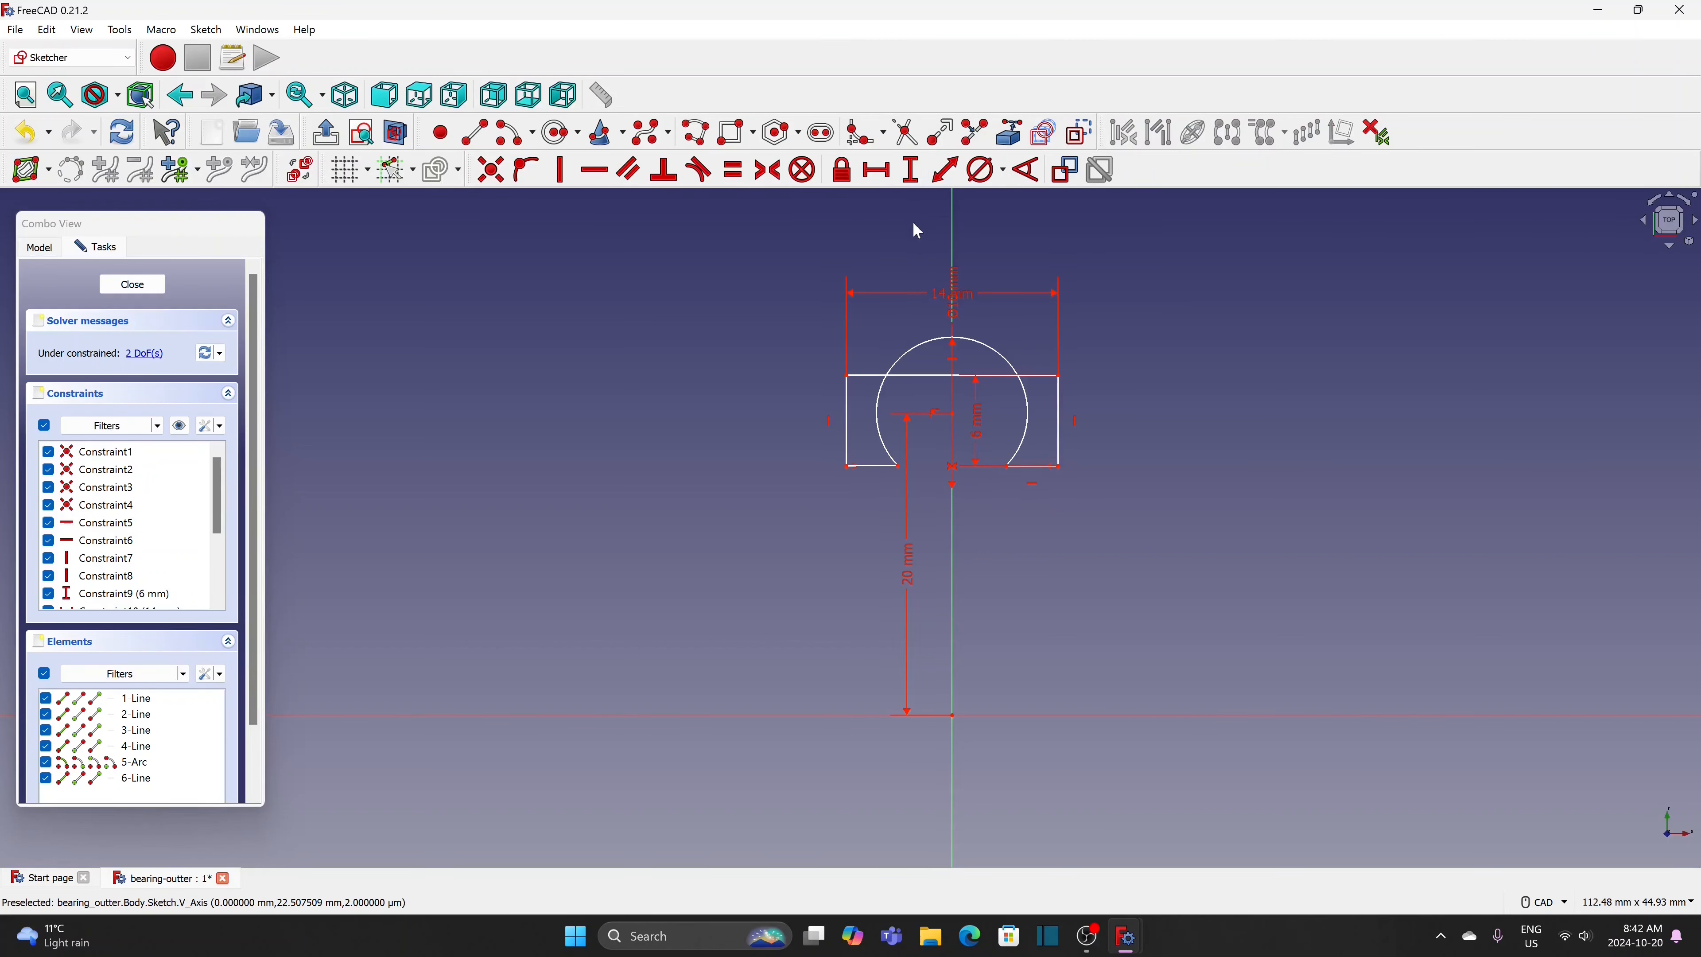
Reopen the sketch, move the rectangle up and the arc's left end onto its bottom edge level, and constrain the left bottom edge horizontal
key("Escape")
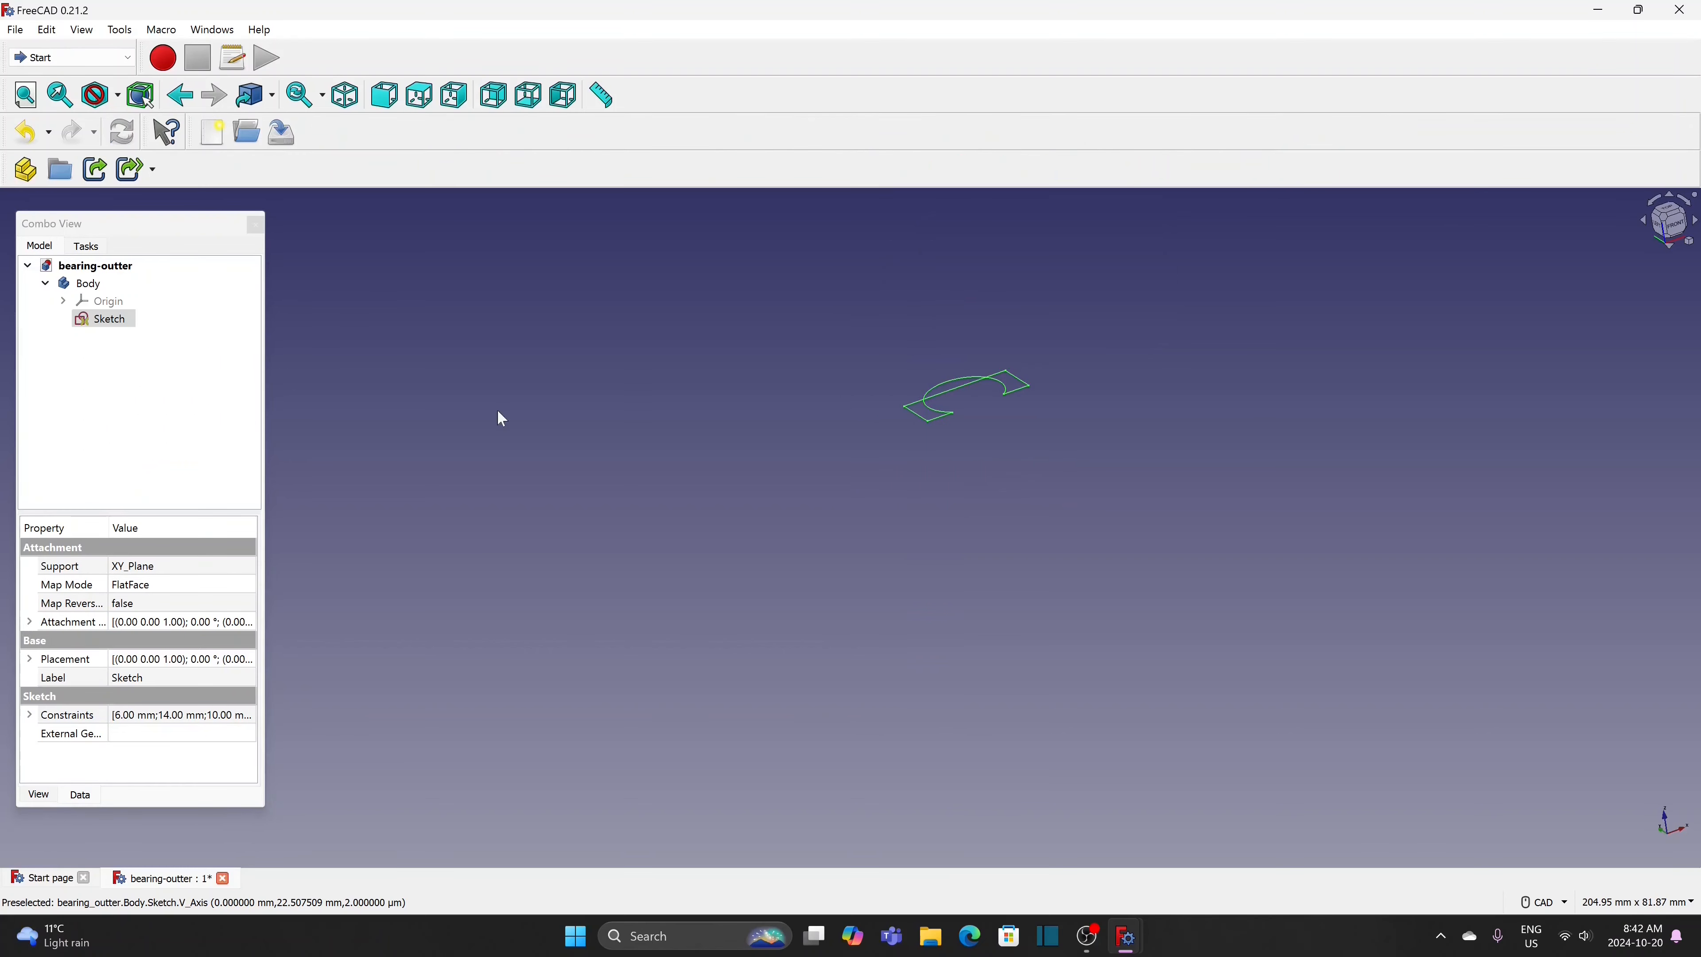
double_click(114, 320)
scroll(1110, 509, "up", 3)
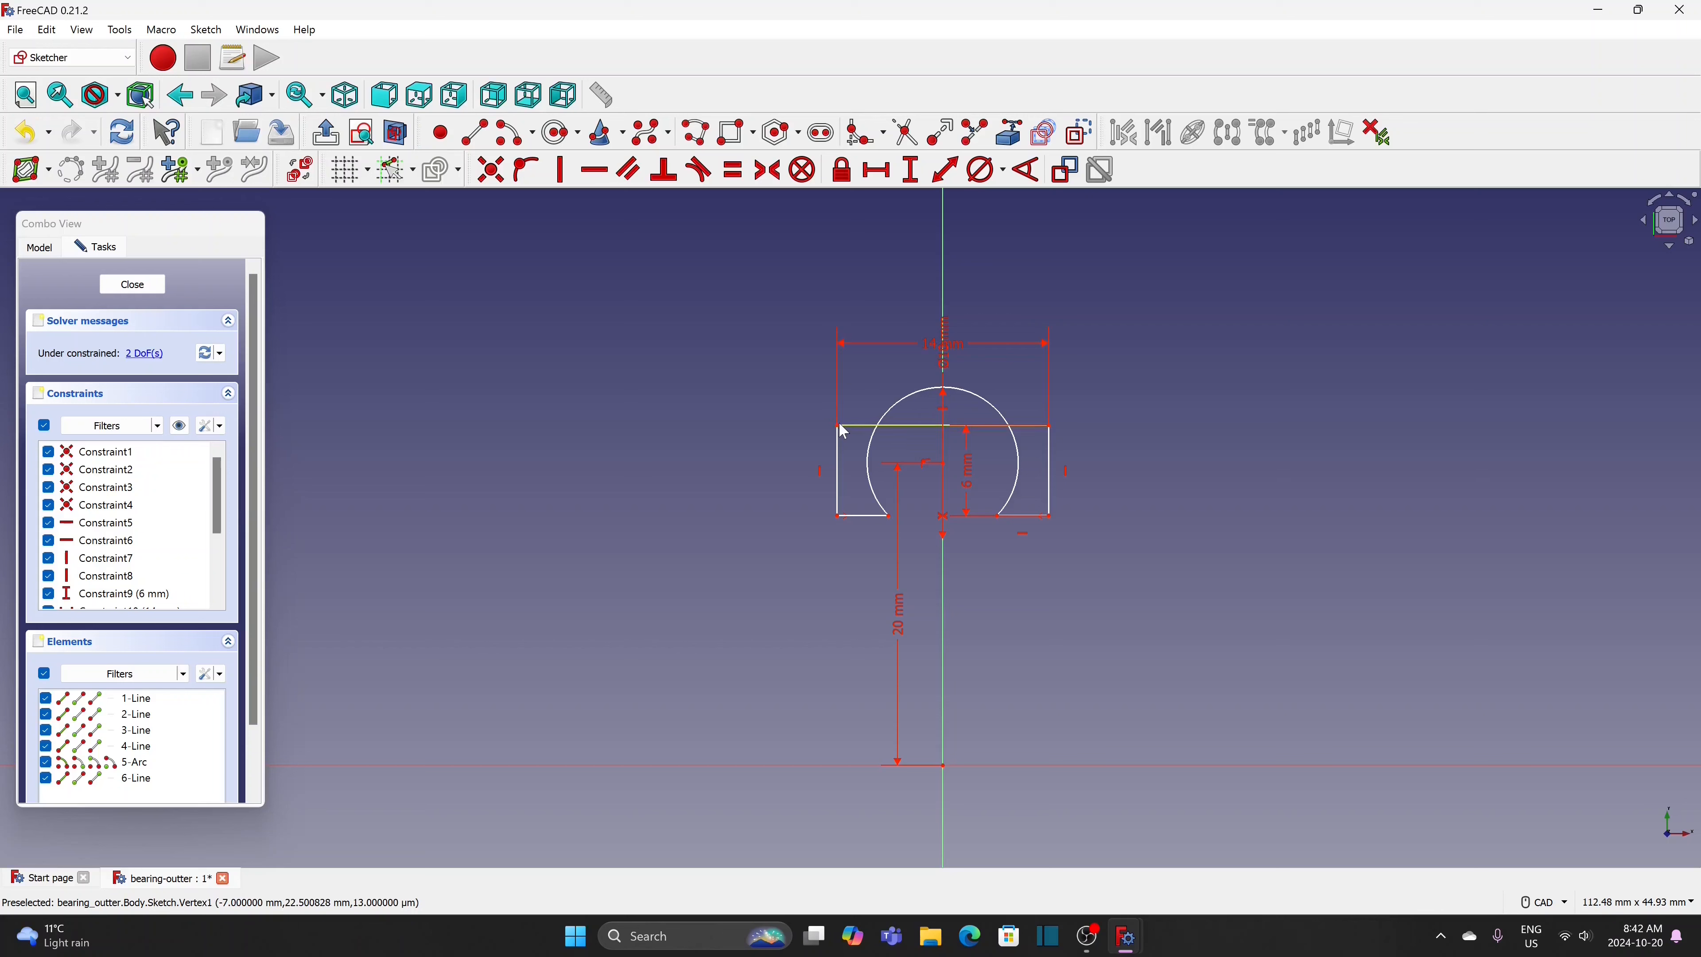
mouse_move(836, 425)
left_mouse_down()
mouse_move(839, 353)
mouse_move(817, 366)
left_mouse_up()
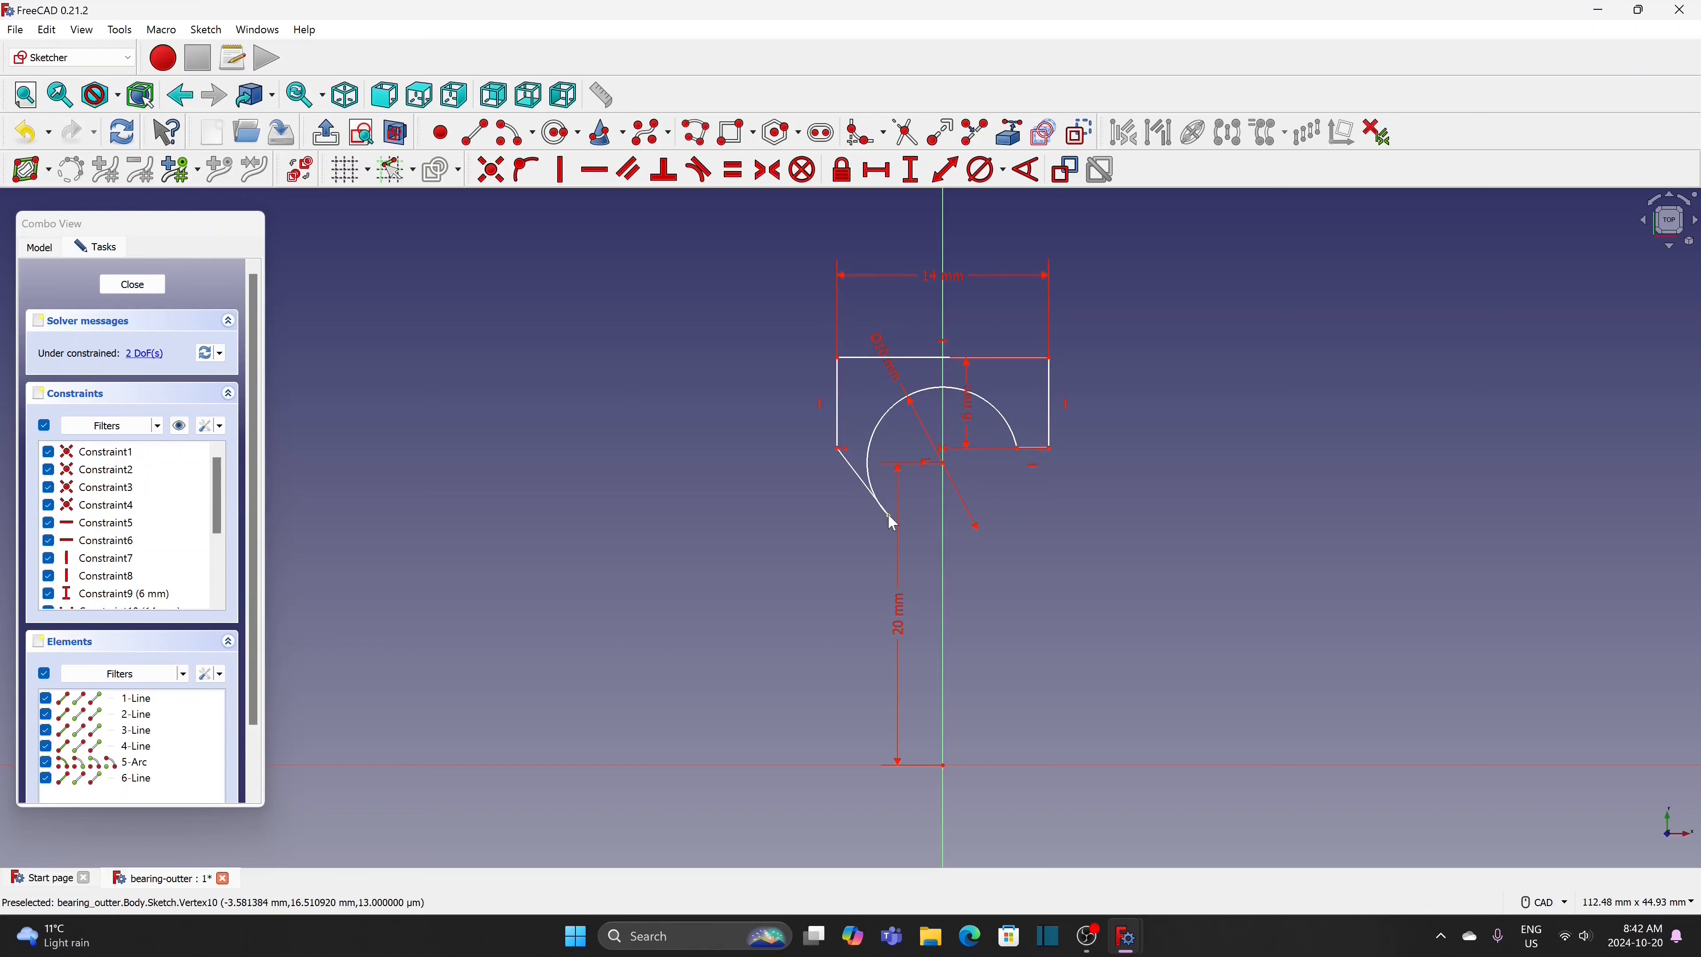
mouse_move(890, 517)
left_mouse_down()
mouse_move(862, 456)
mouse_move(877, 456)
left_mouse_up()
left_click(594, 170)
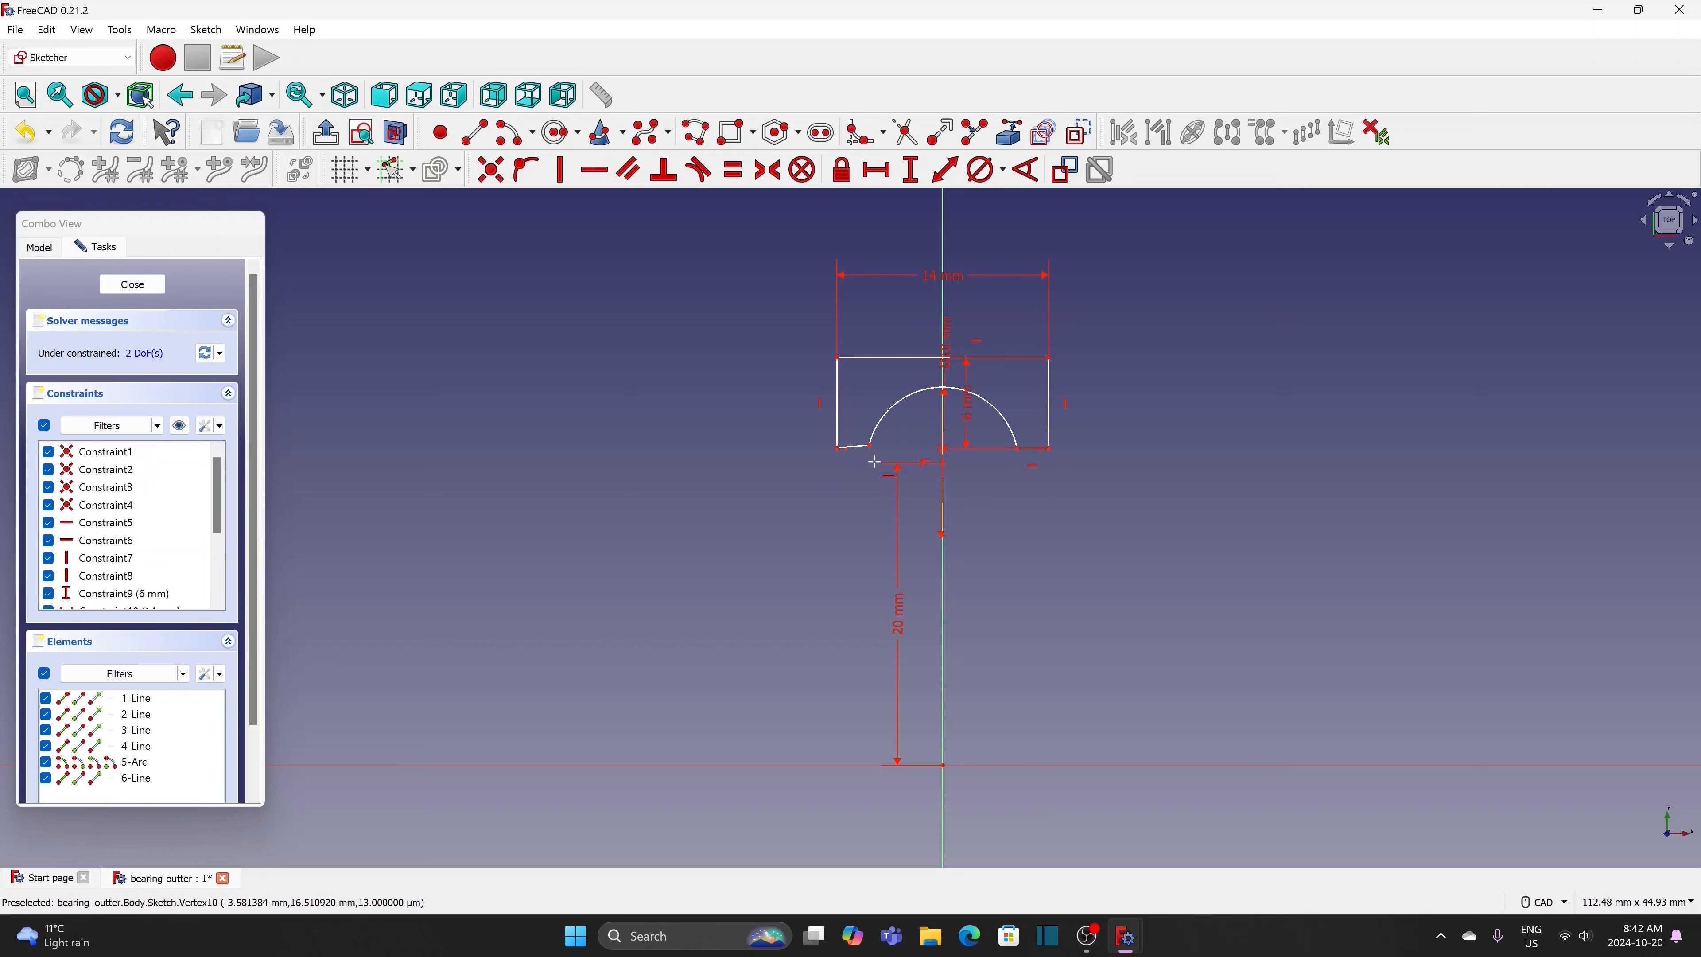
left_click(860, 461)
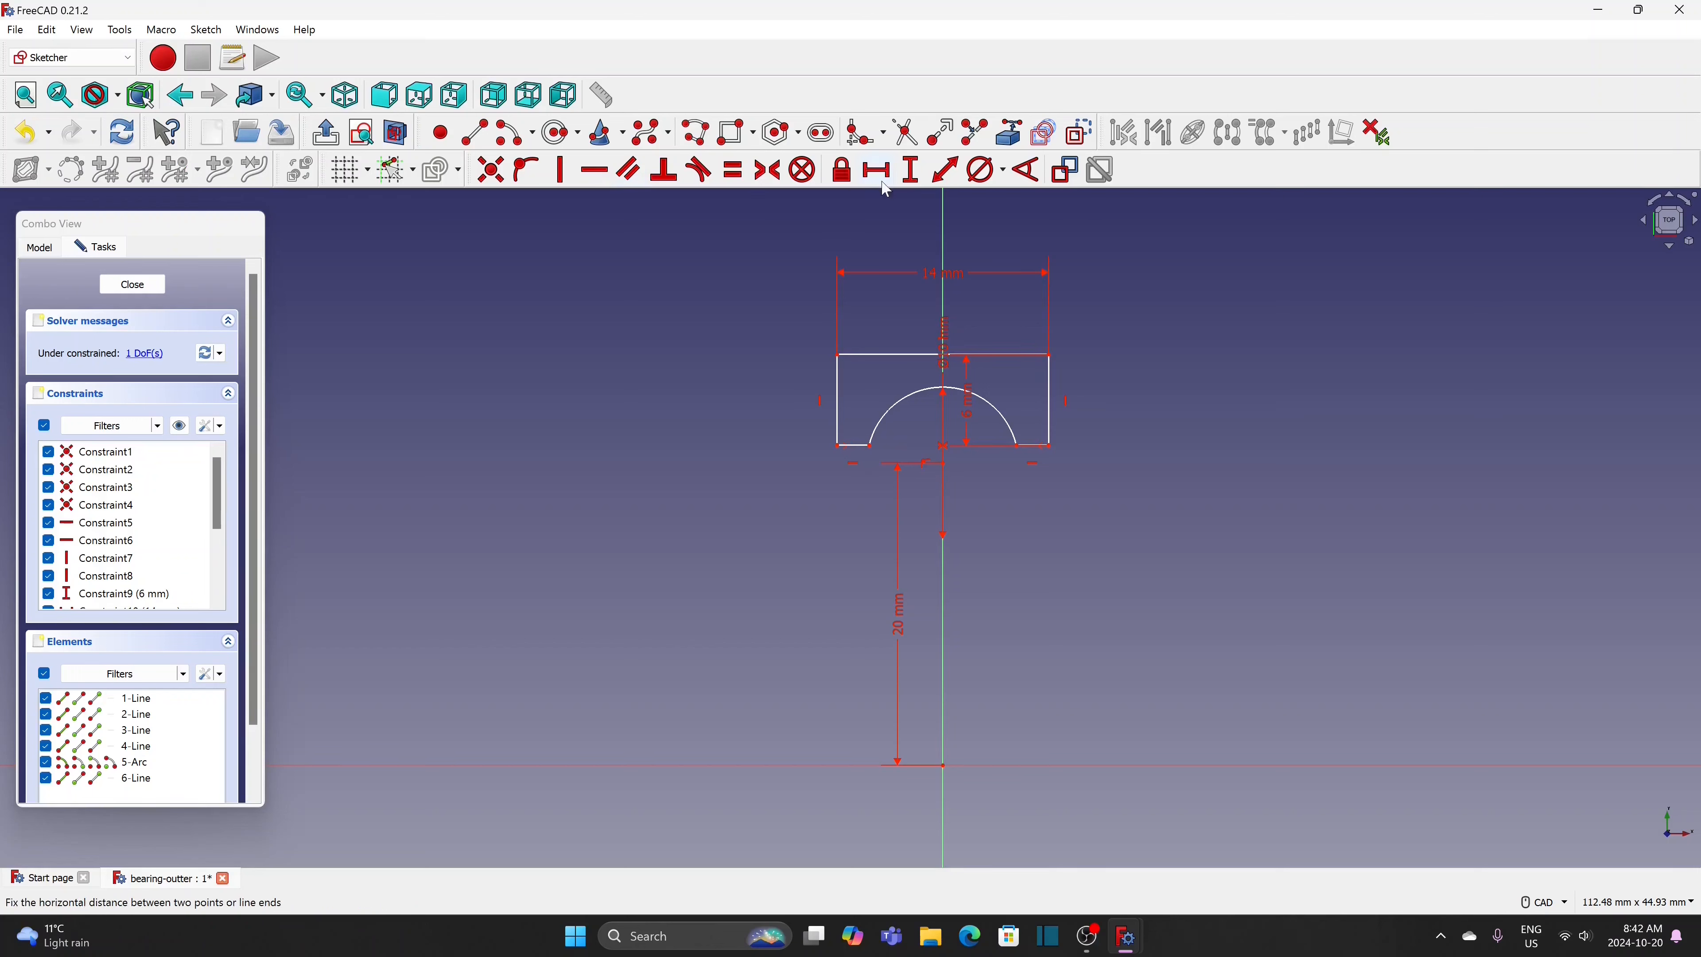
Constrain the vertical distance between the profile's top left corner and the arc centre to 10 mm
key("Escape")
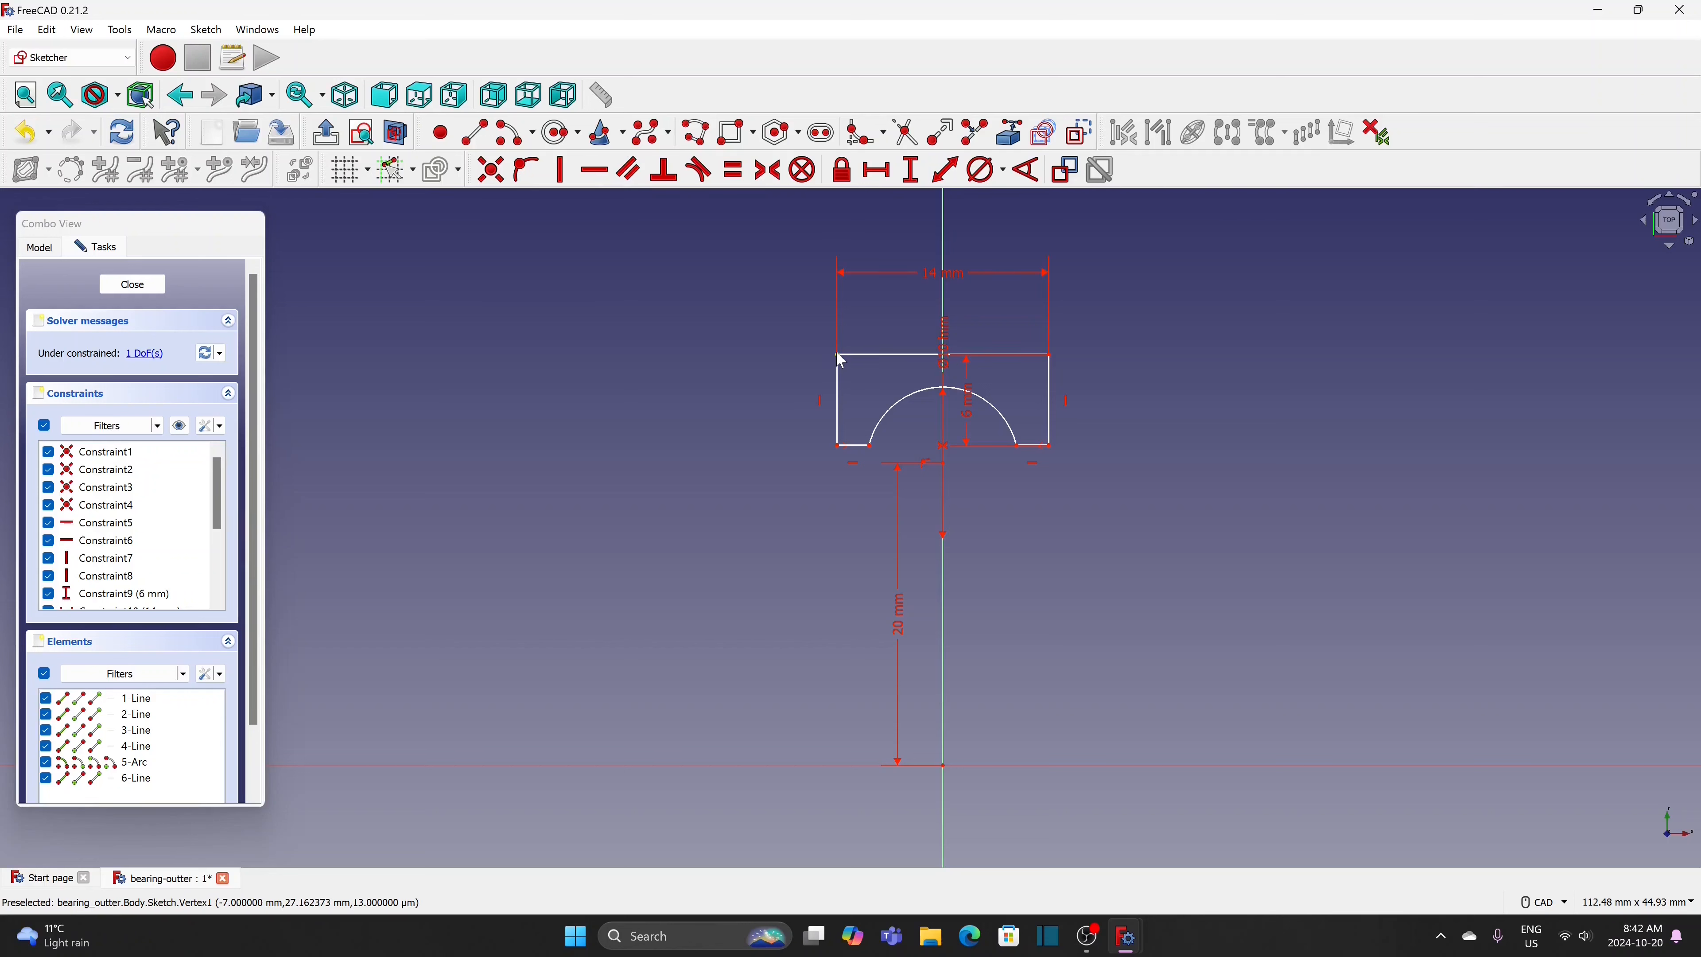
left_click(839, 358)
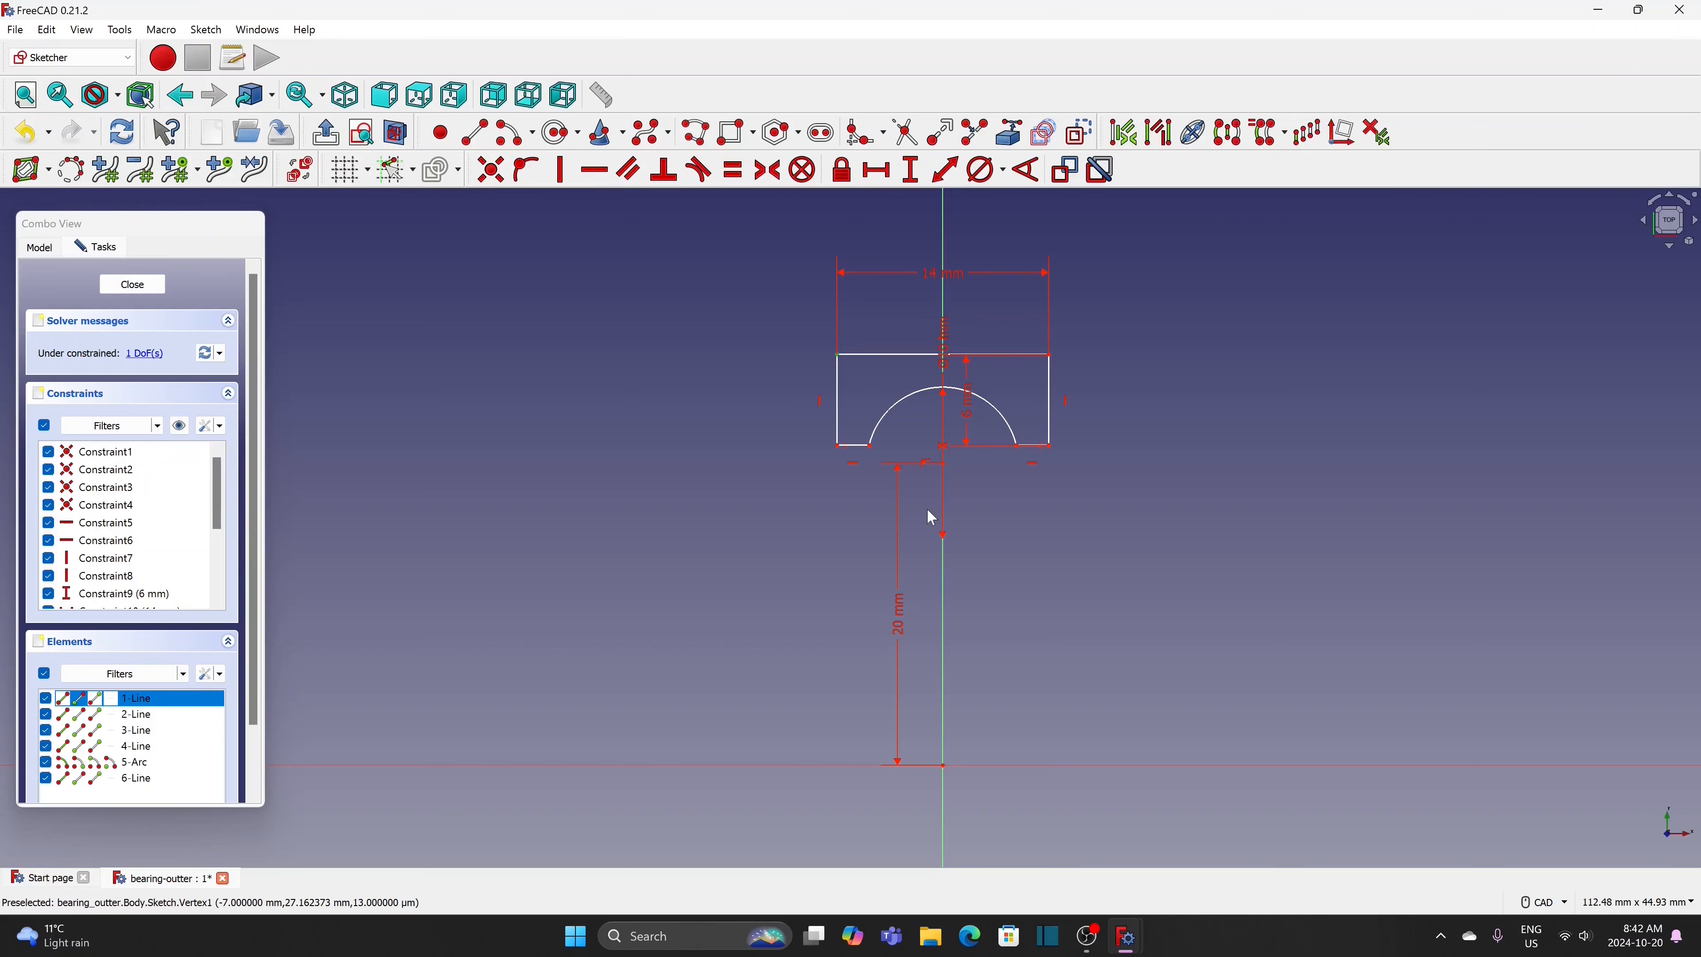
left_click(943, 463)
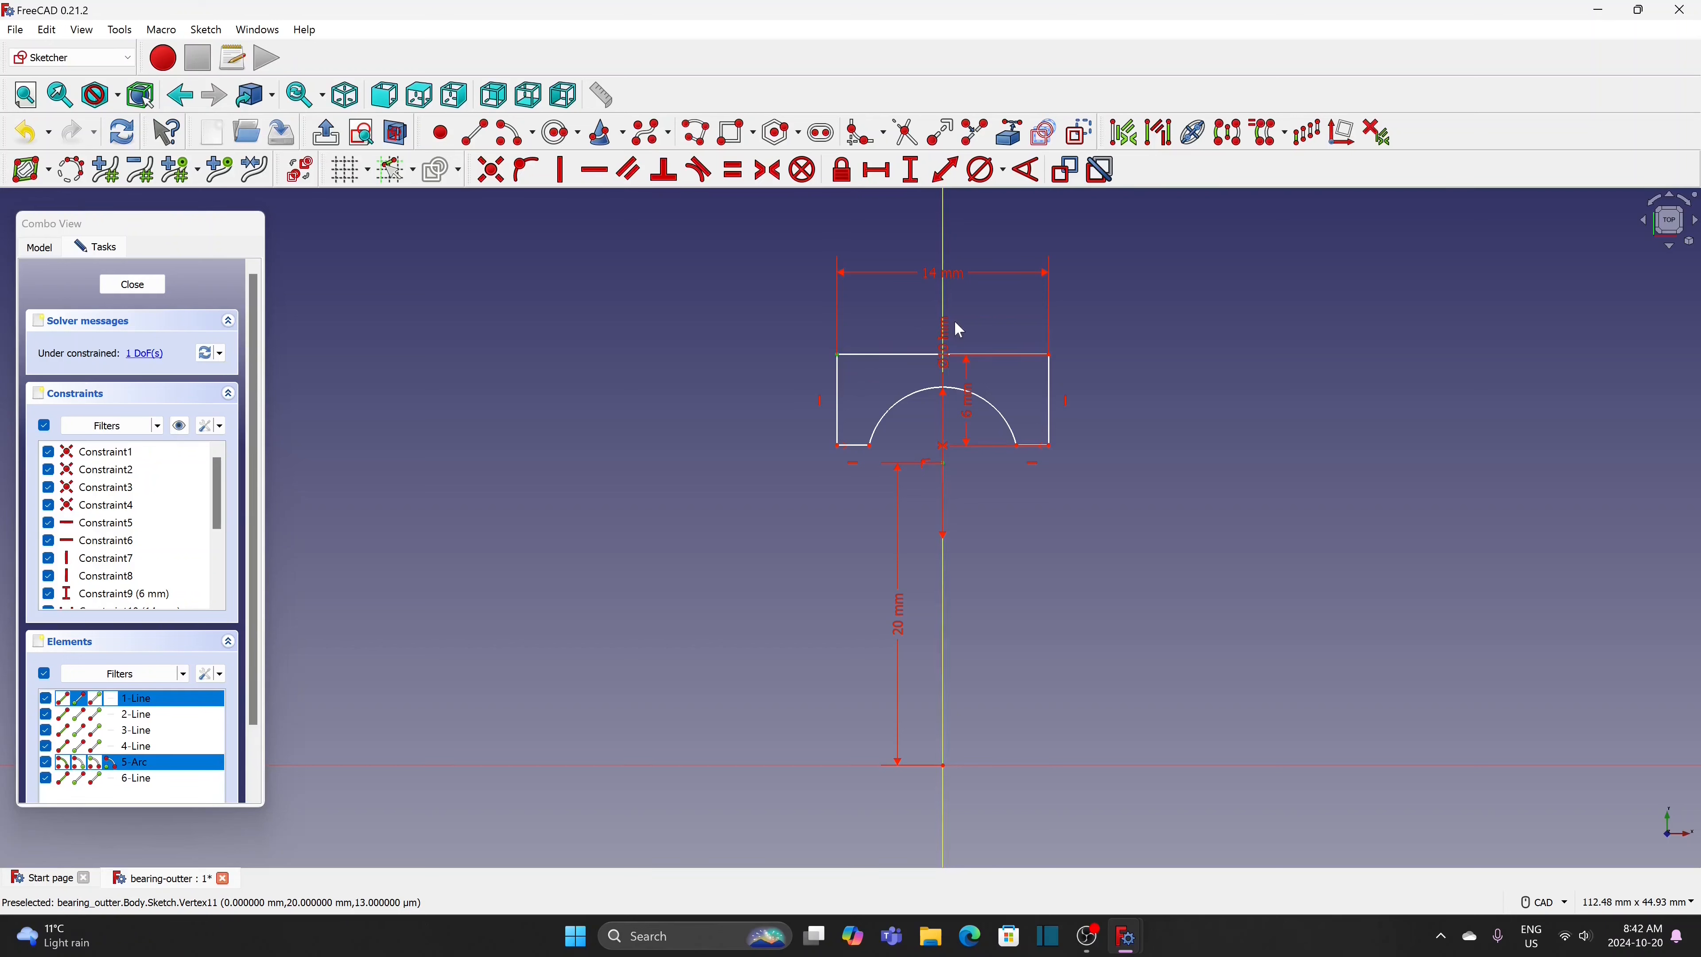
left_click(917, 176)
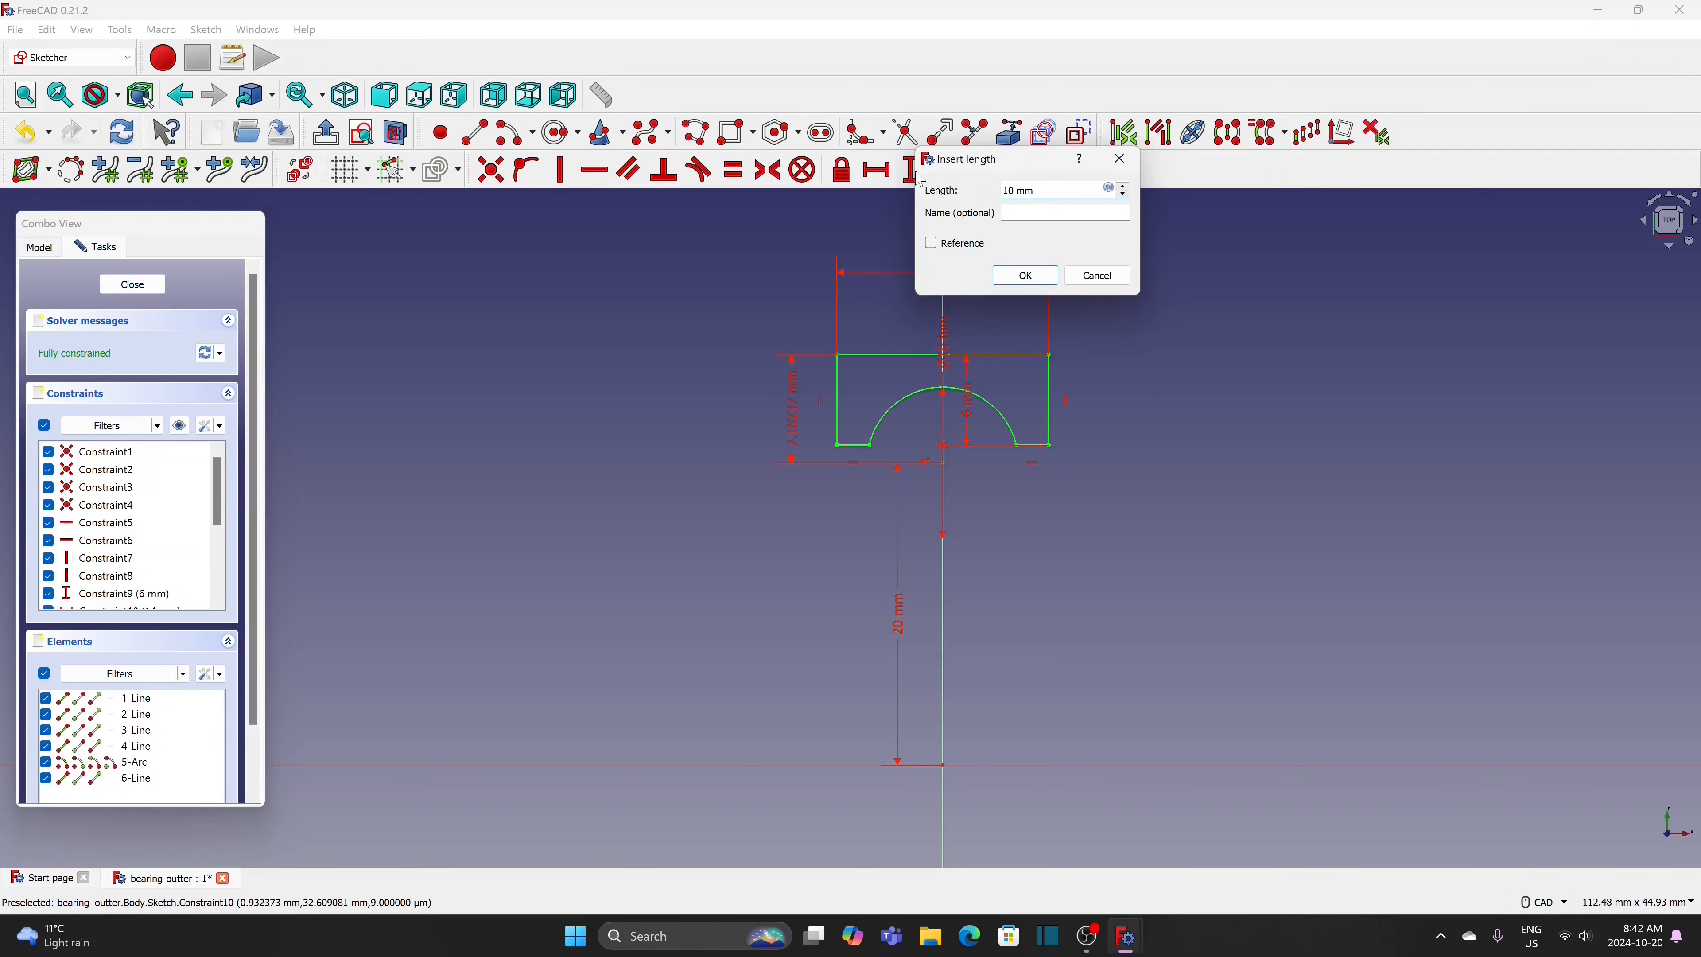
type("10")
left_click(1026, 276)
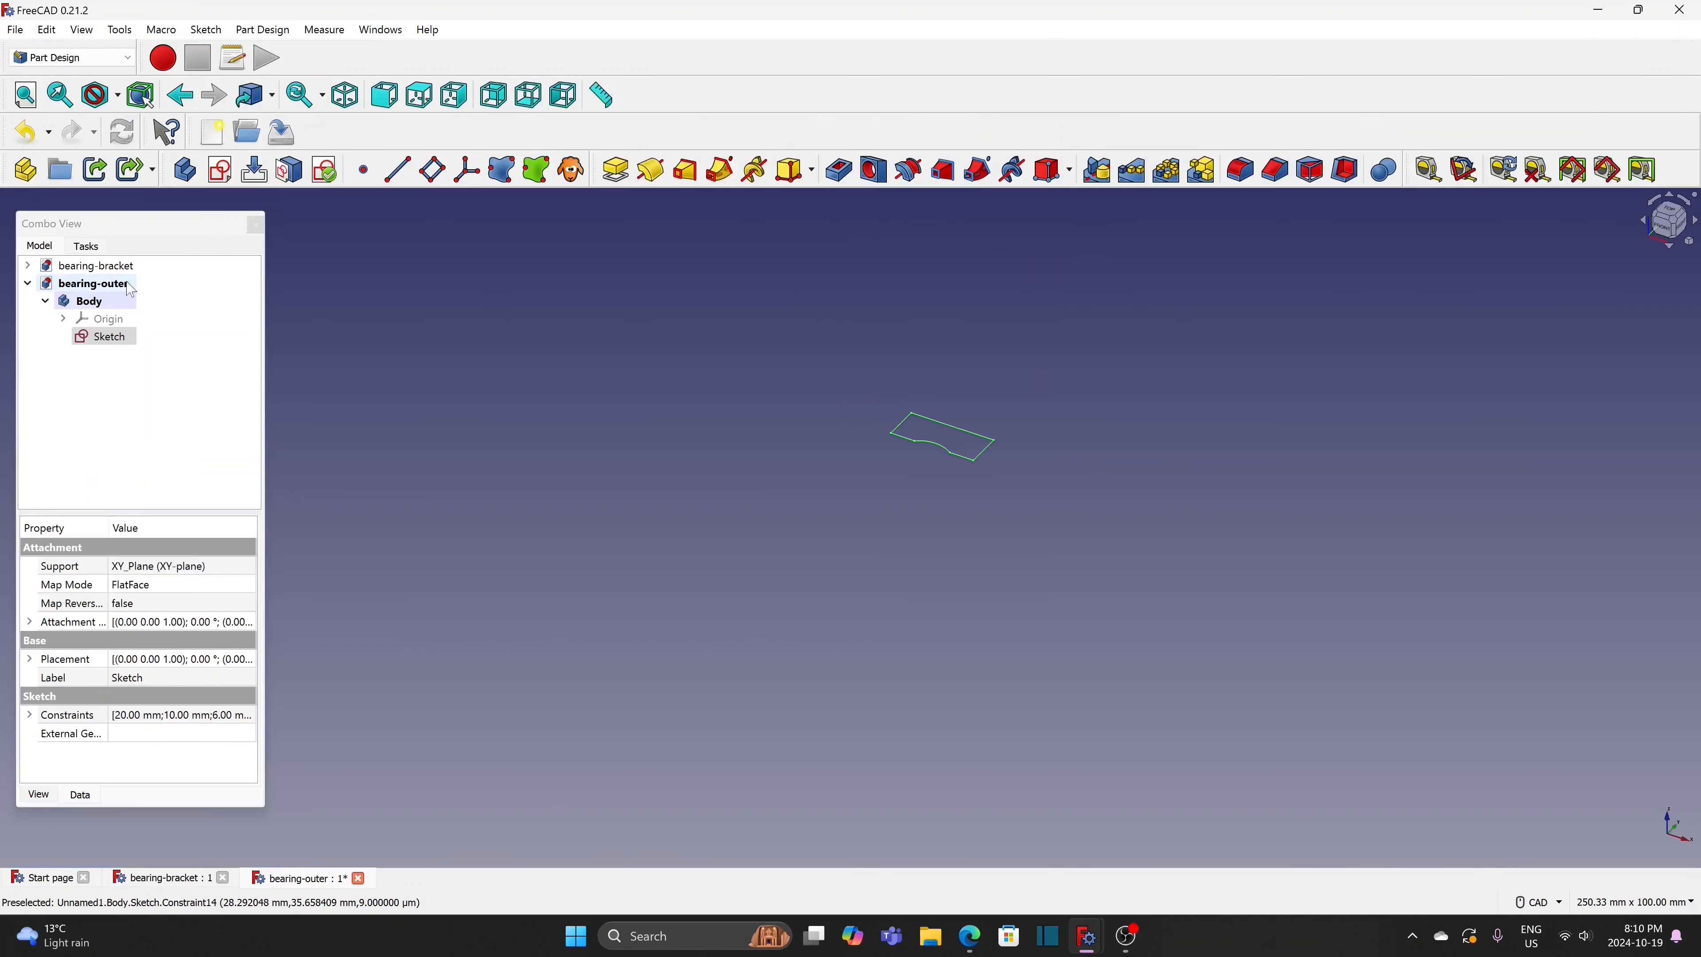
Revolve the outer ring's profile 360° about the horizontal sketch axis
left_click(661, 172)
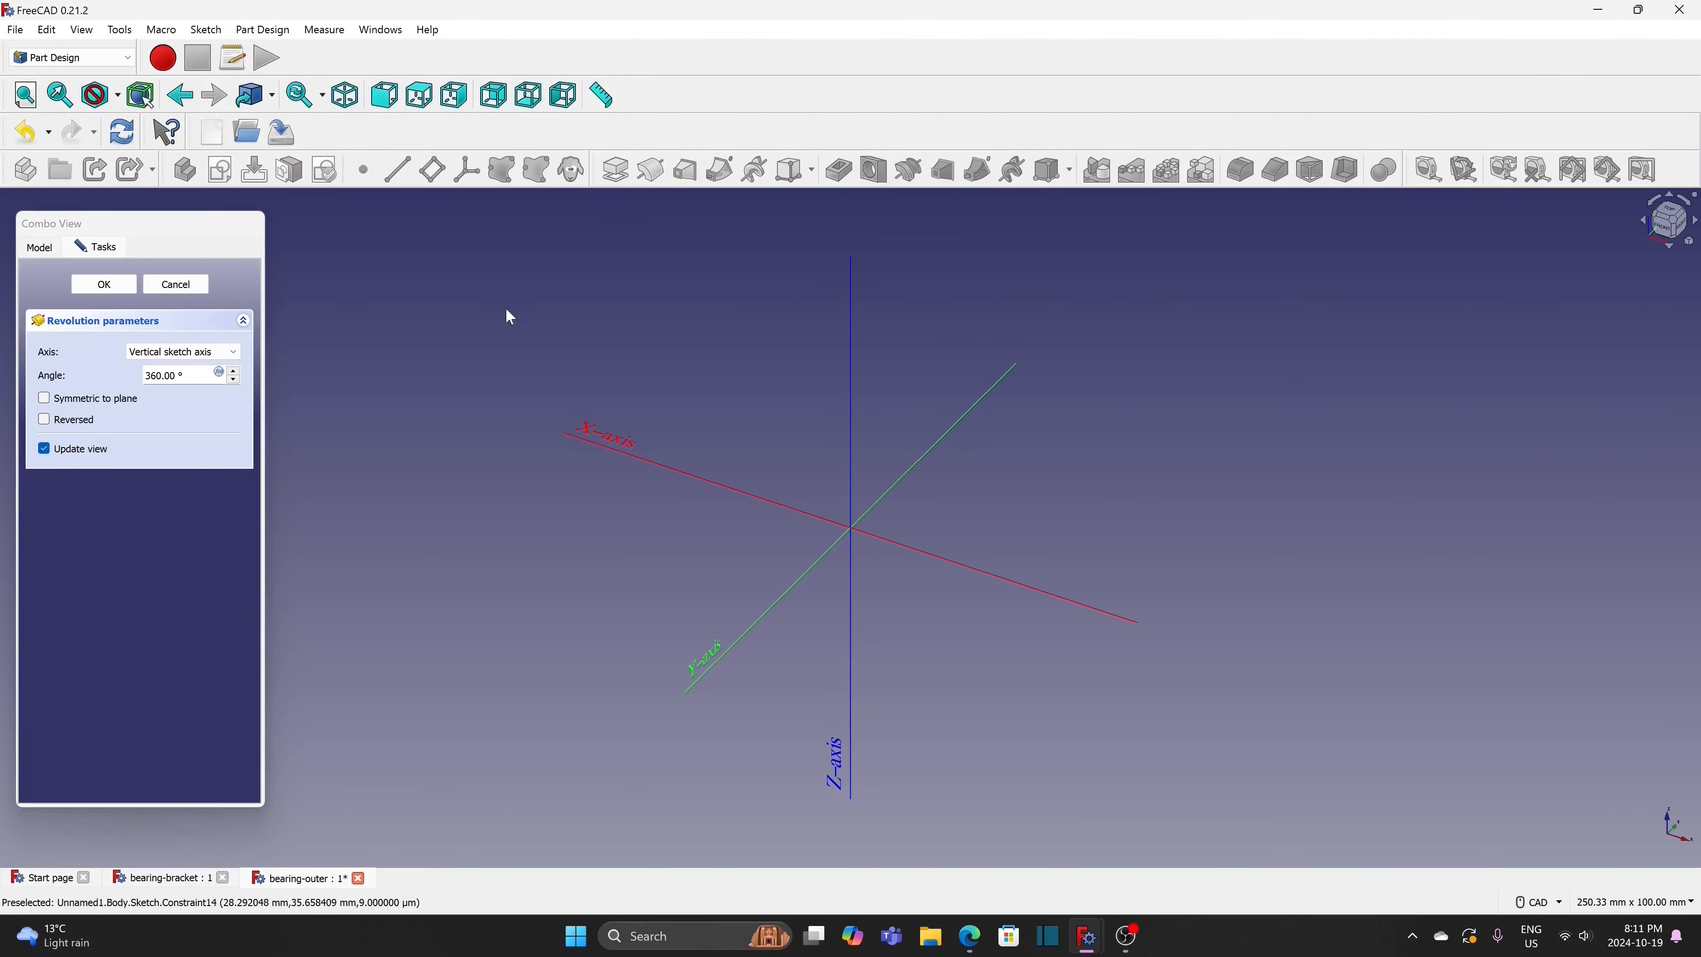
left_click(231, 352)
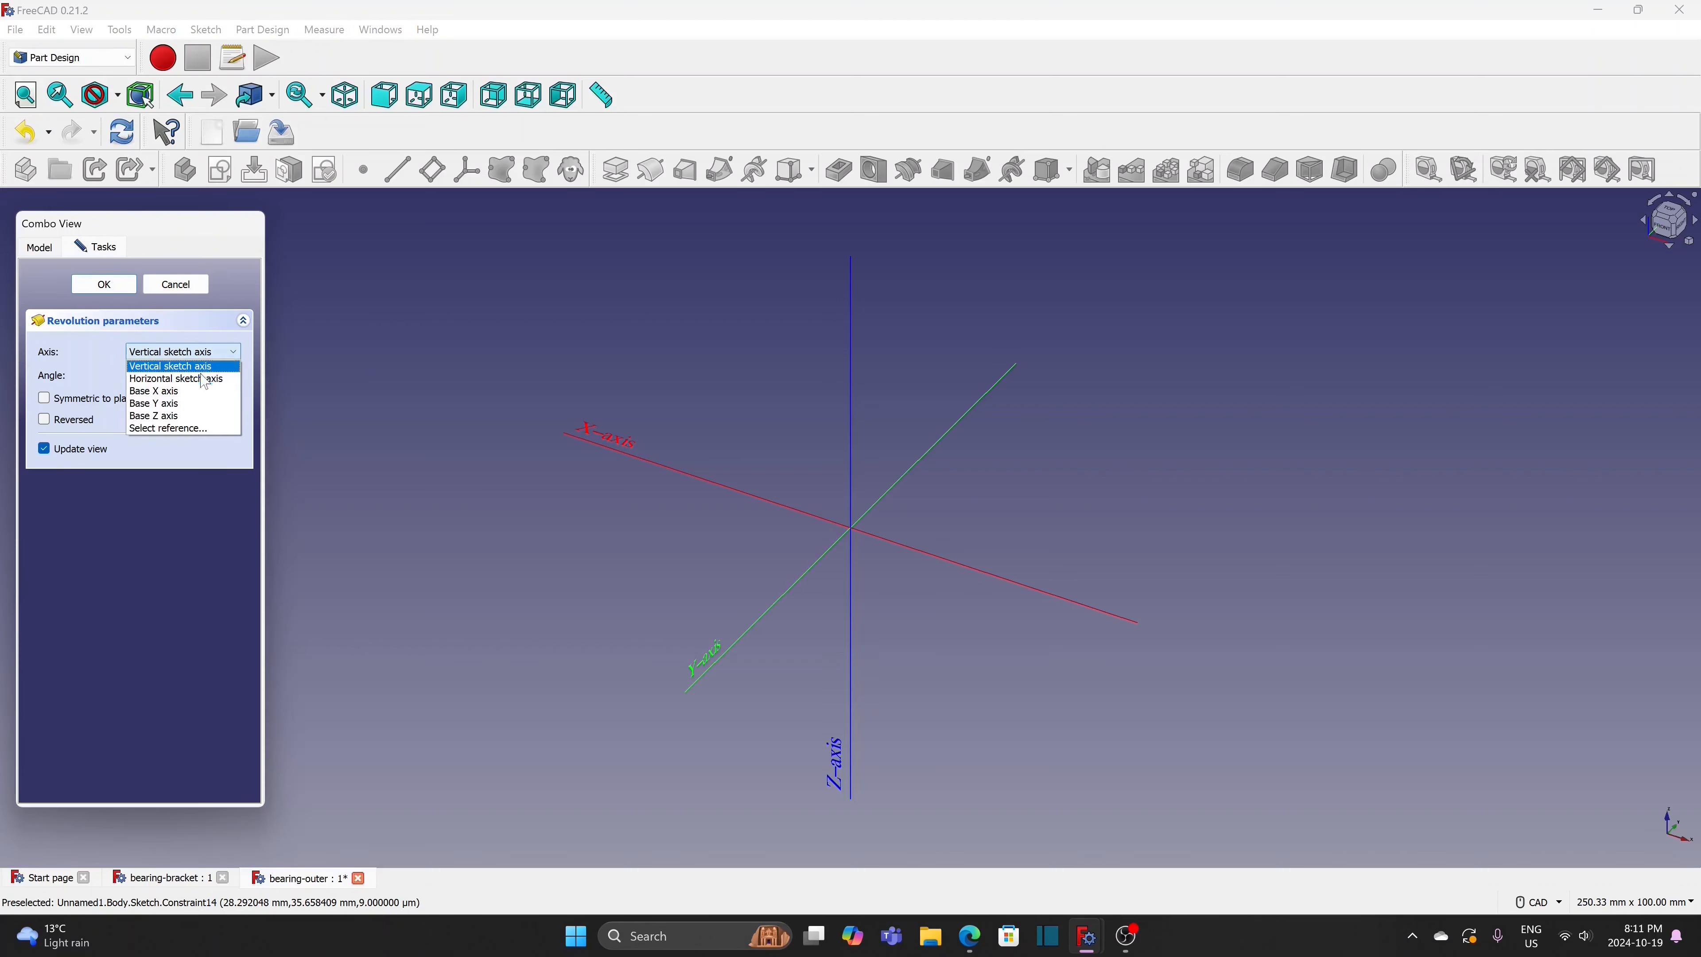
left_click(201, 378)
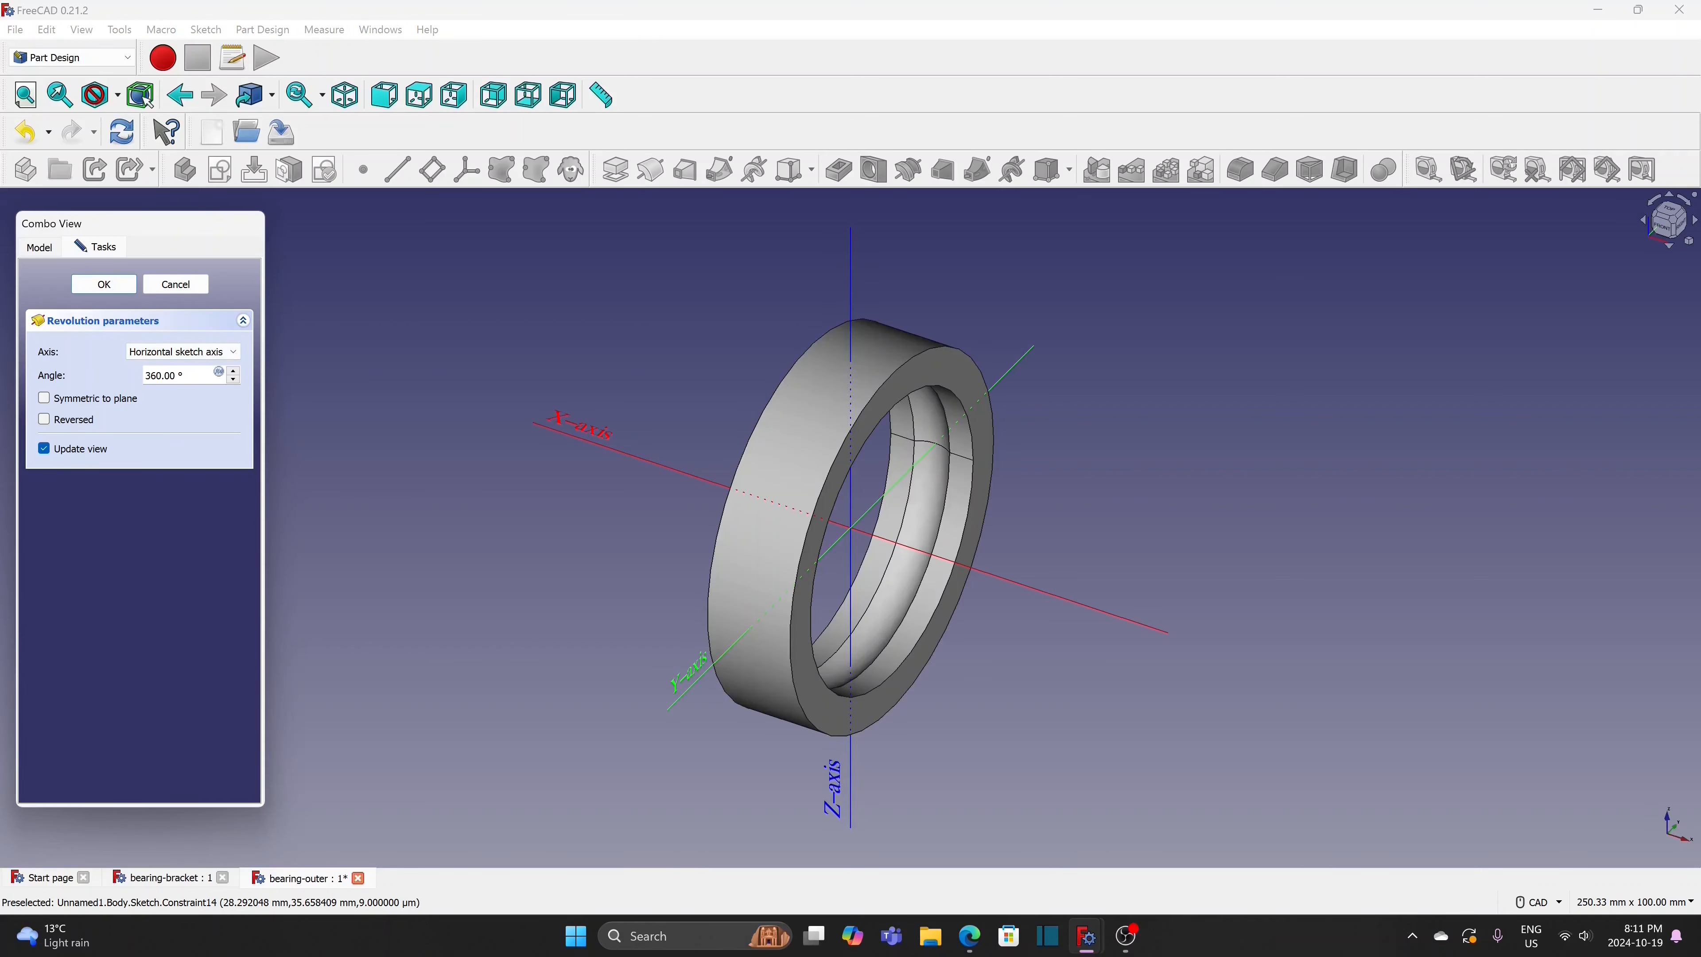
left_click(118, 292)
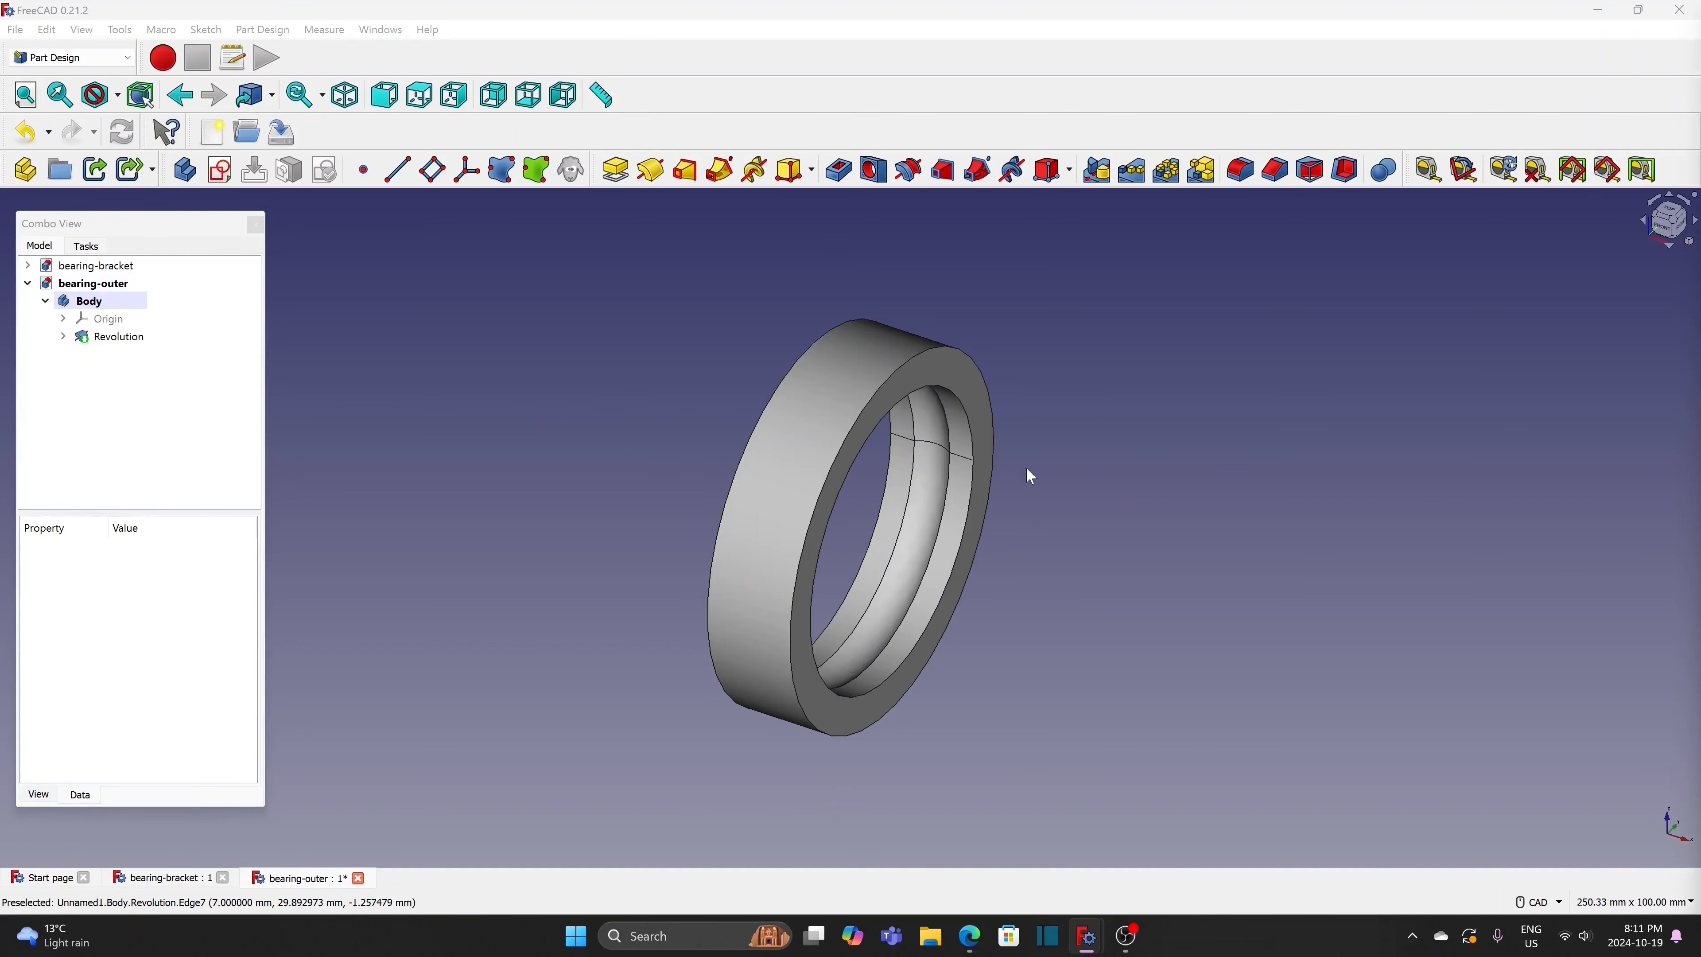
Set the outer ring's shape color to bright blue
left_click(988, 414)
right_click(988, 413)
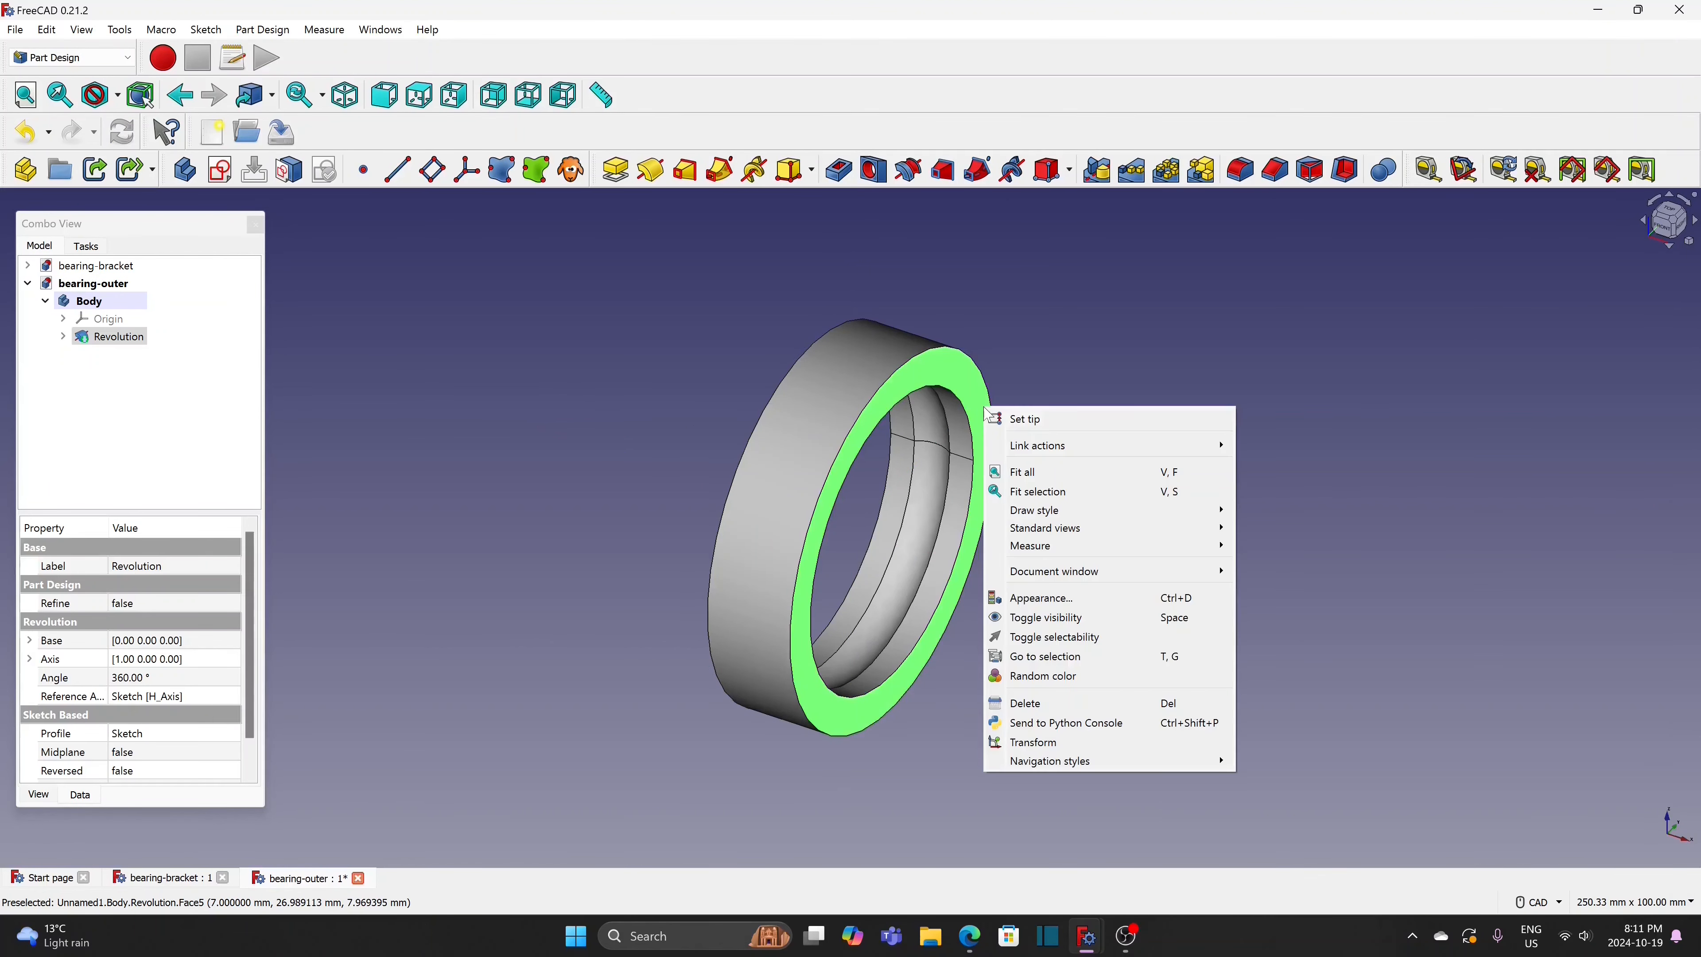
left_click(1069, 603)
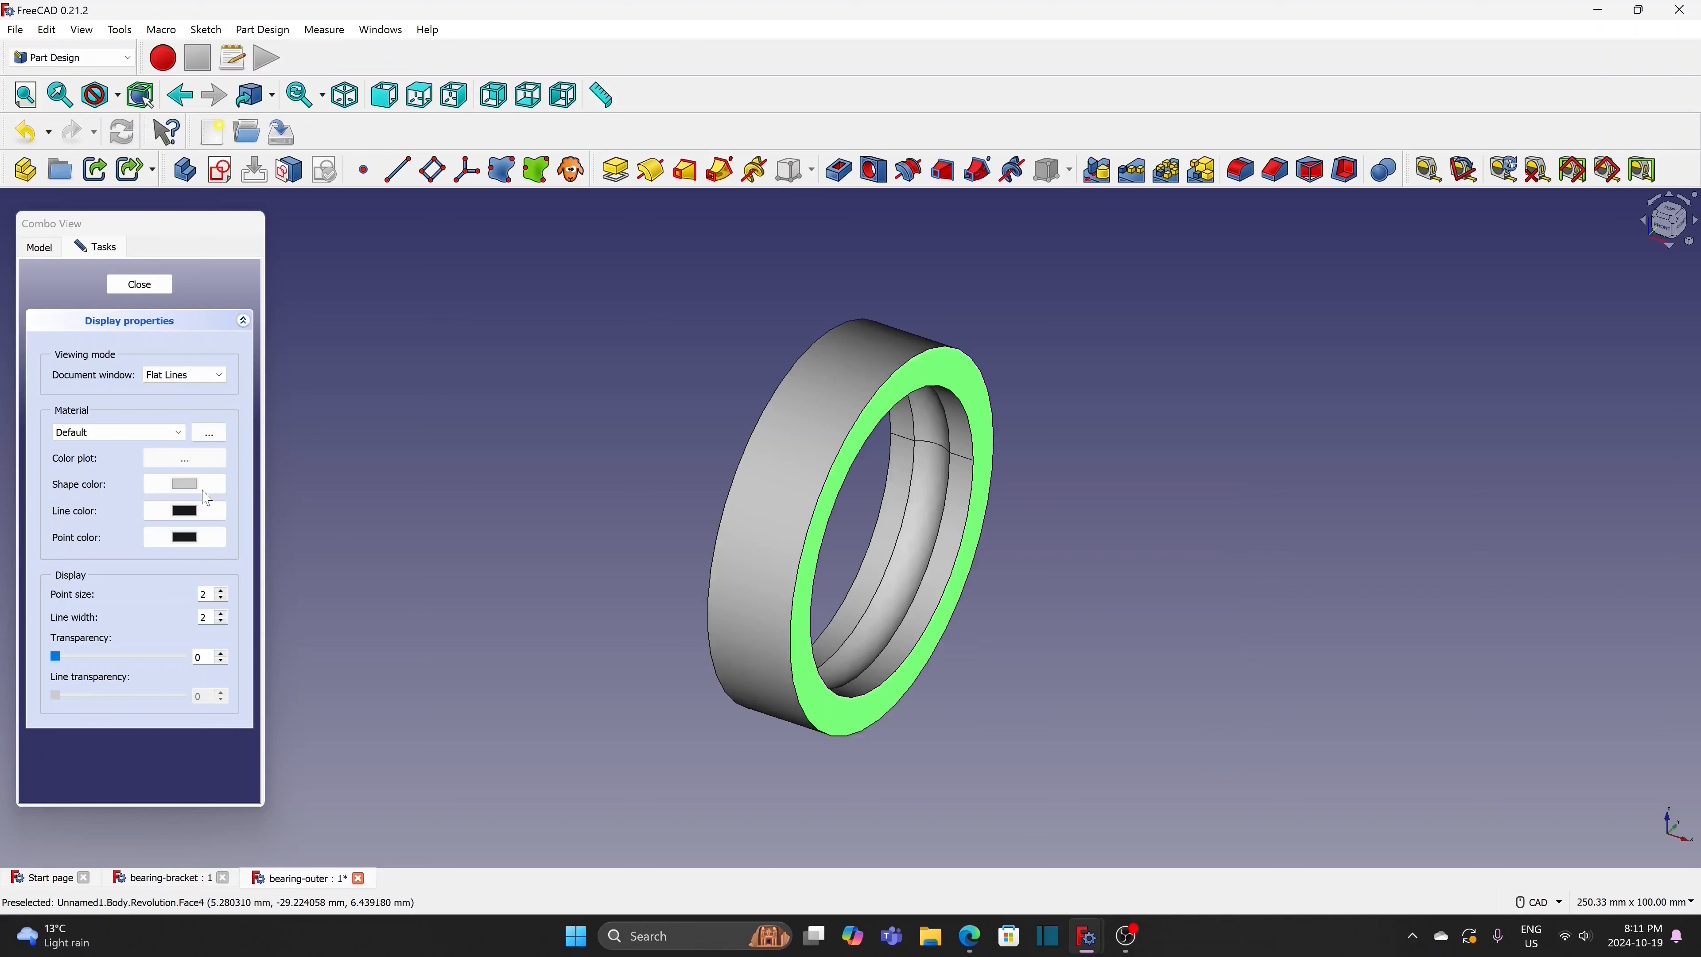
left_click(185, 484)
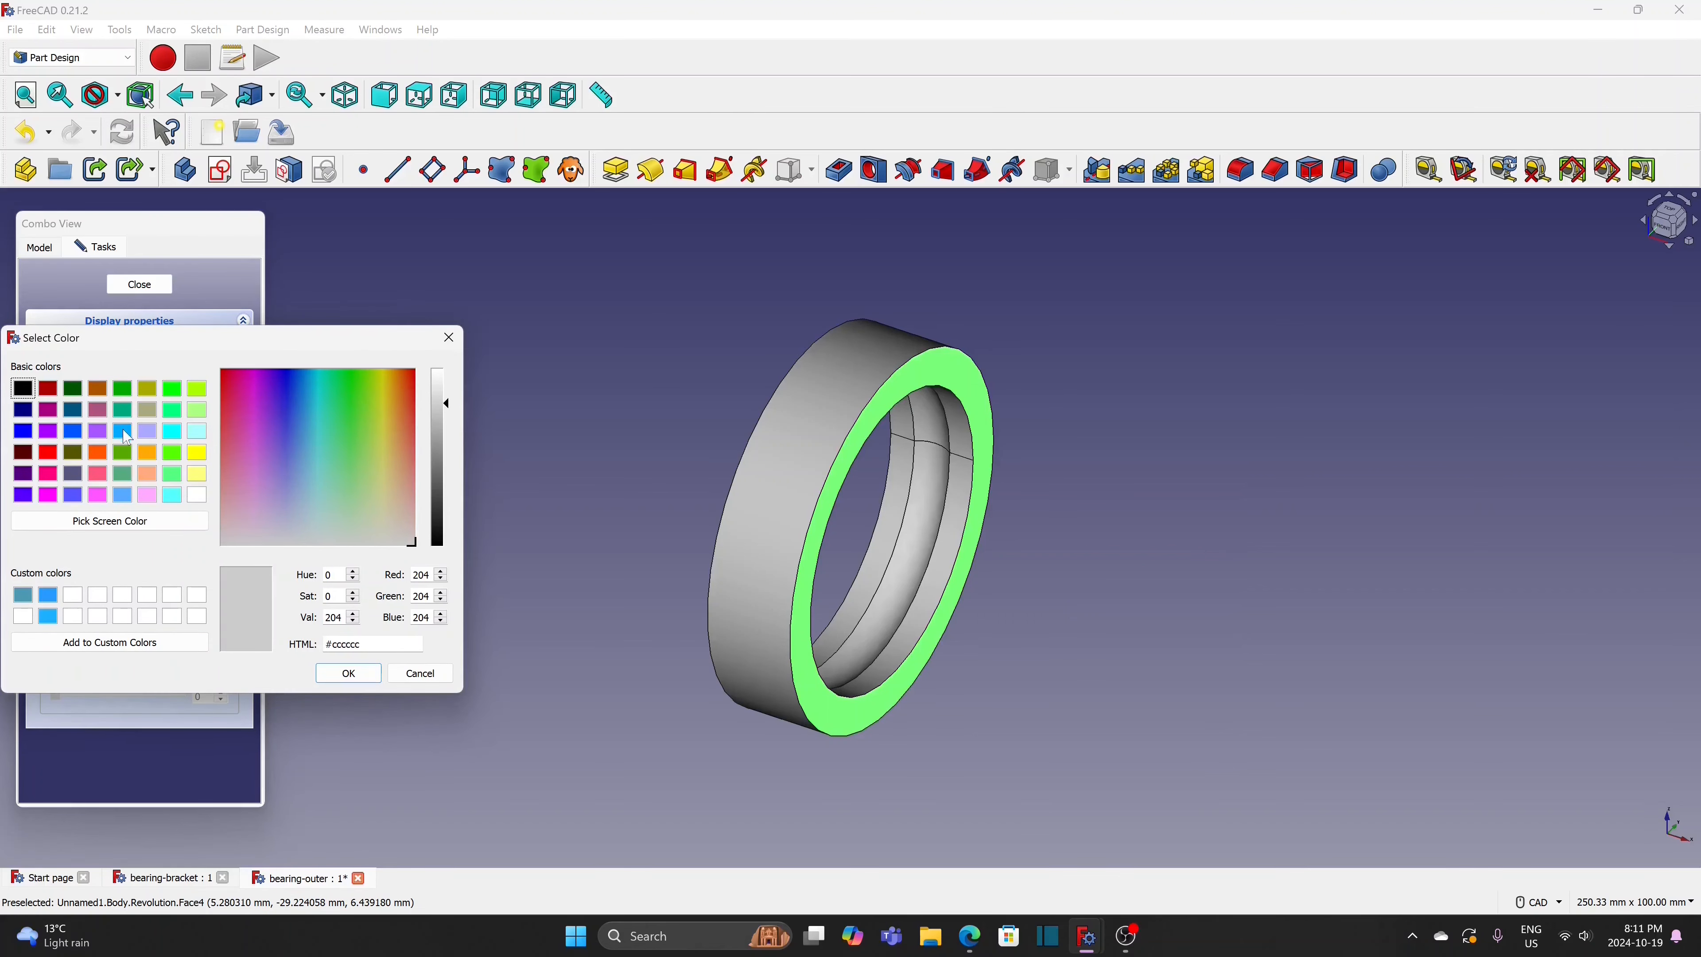
left_click(124, 433)
left_click(348, 673)
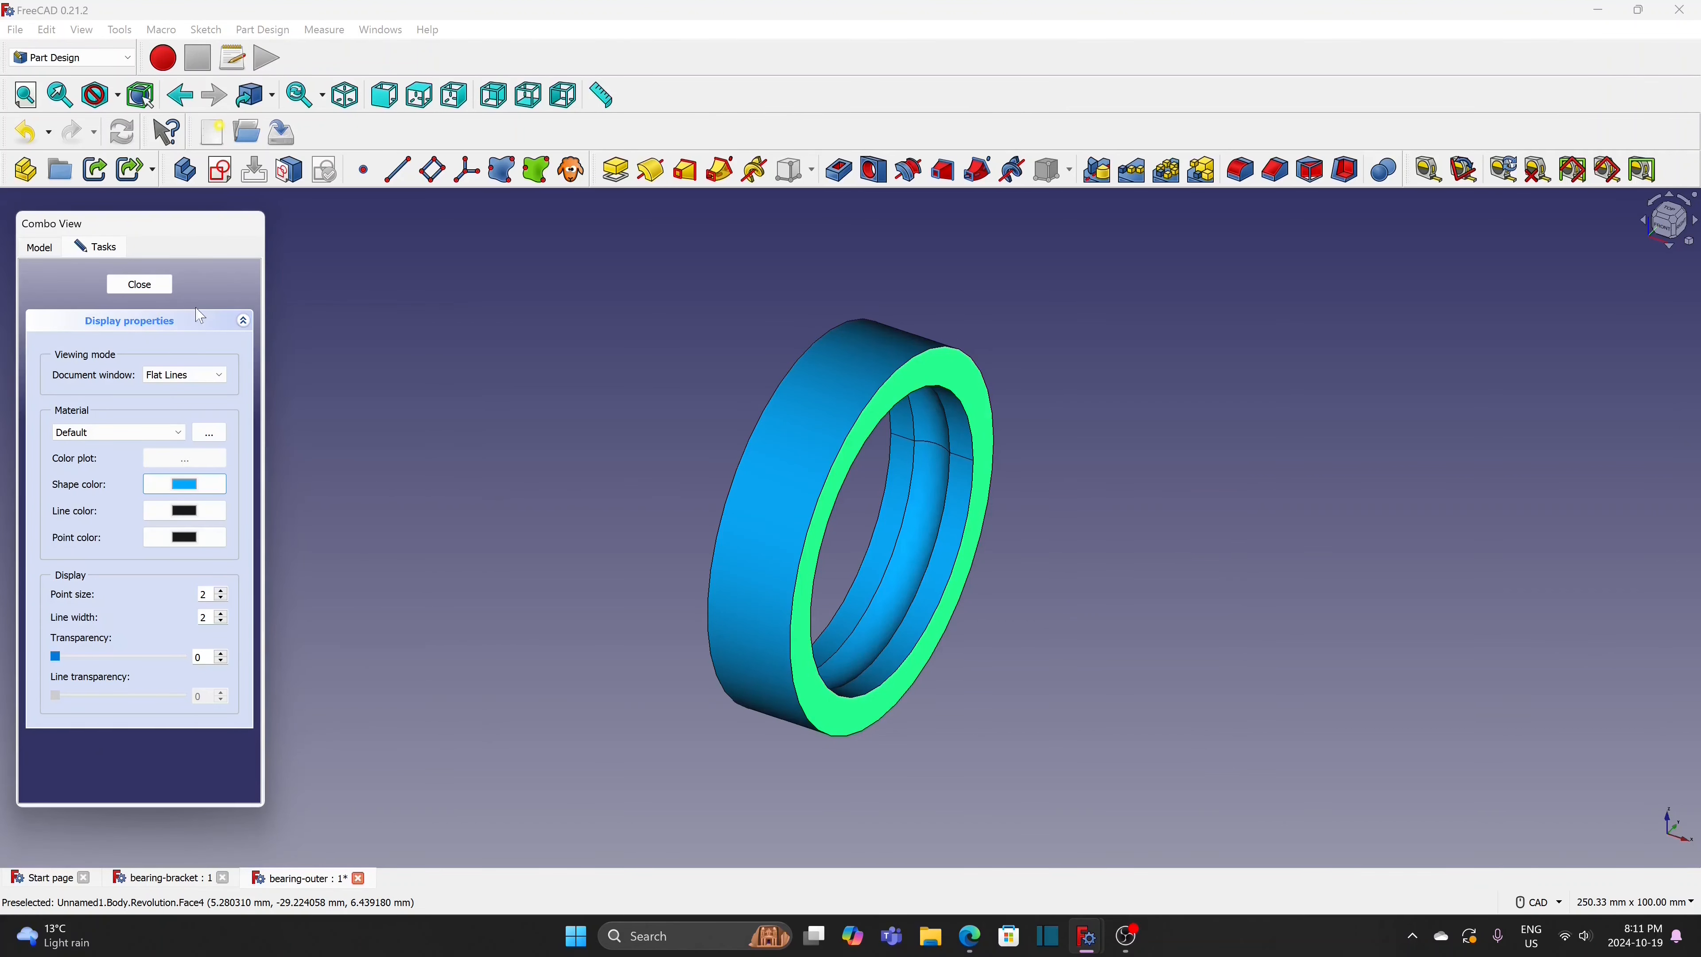
left_click(139, 284)
left_click(388, 345)
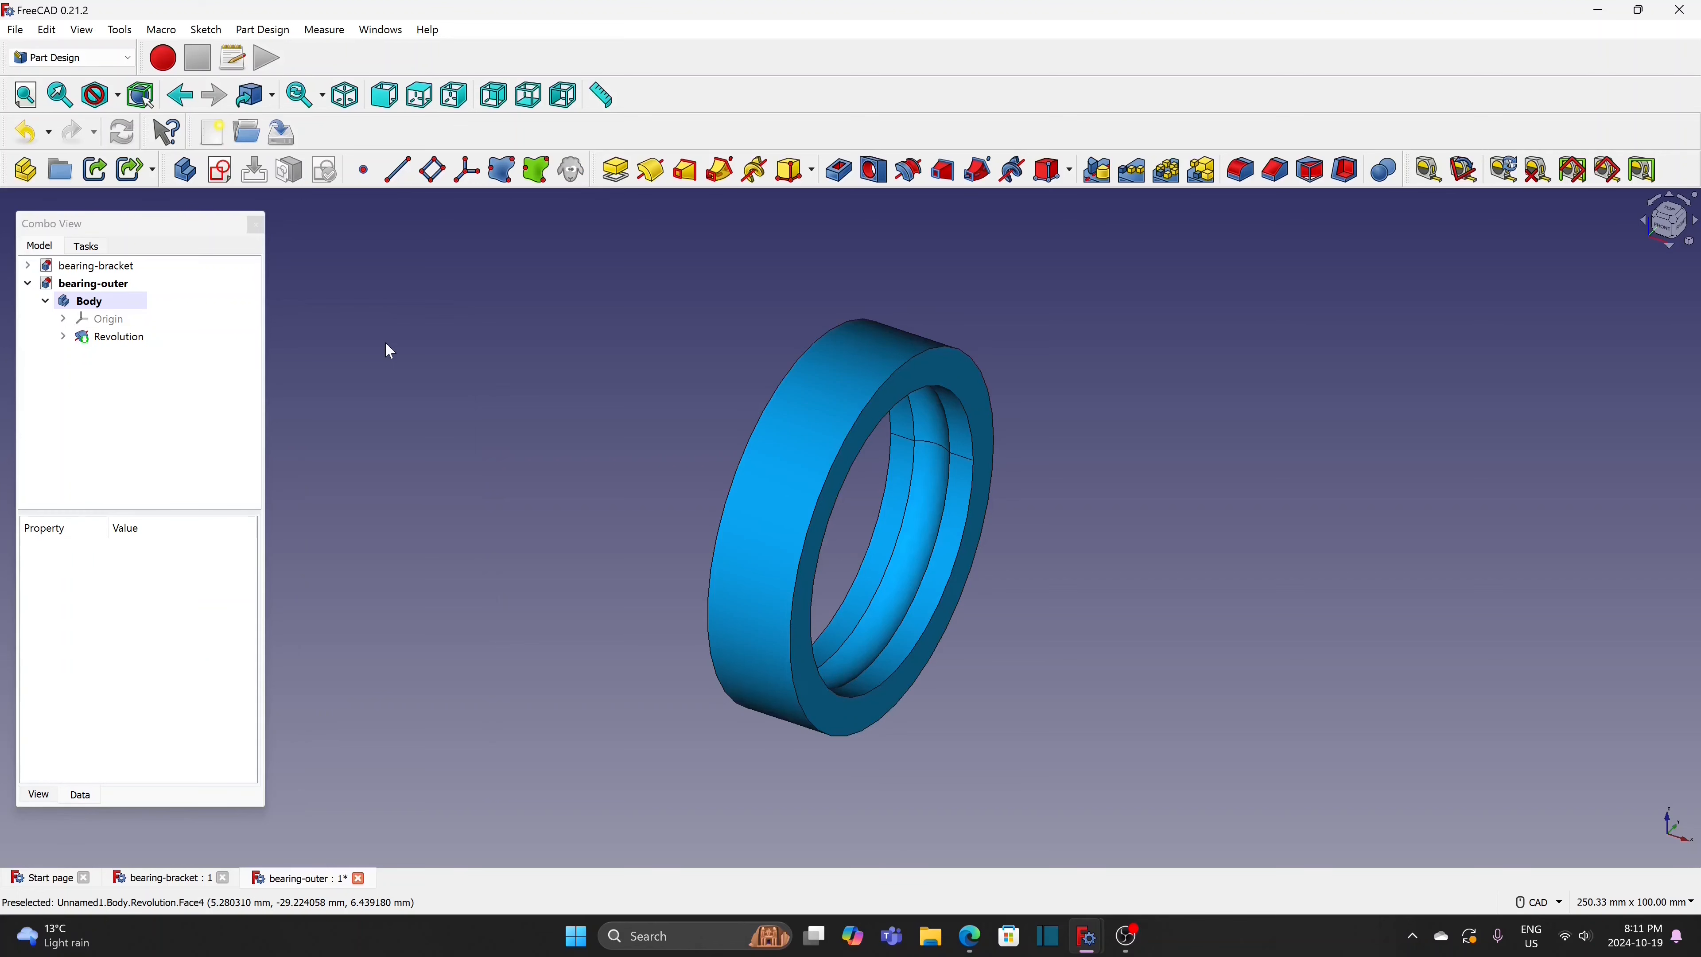
Create a new document and save it as bearing-inner, replacing the existing file
left_click(16, 30)
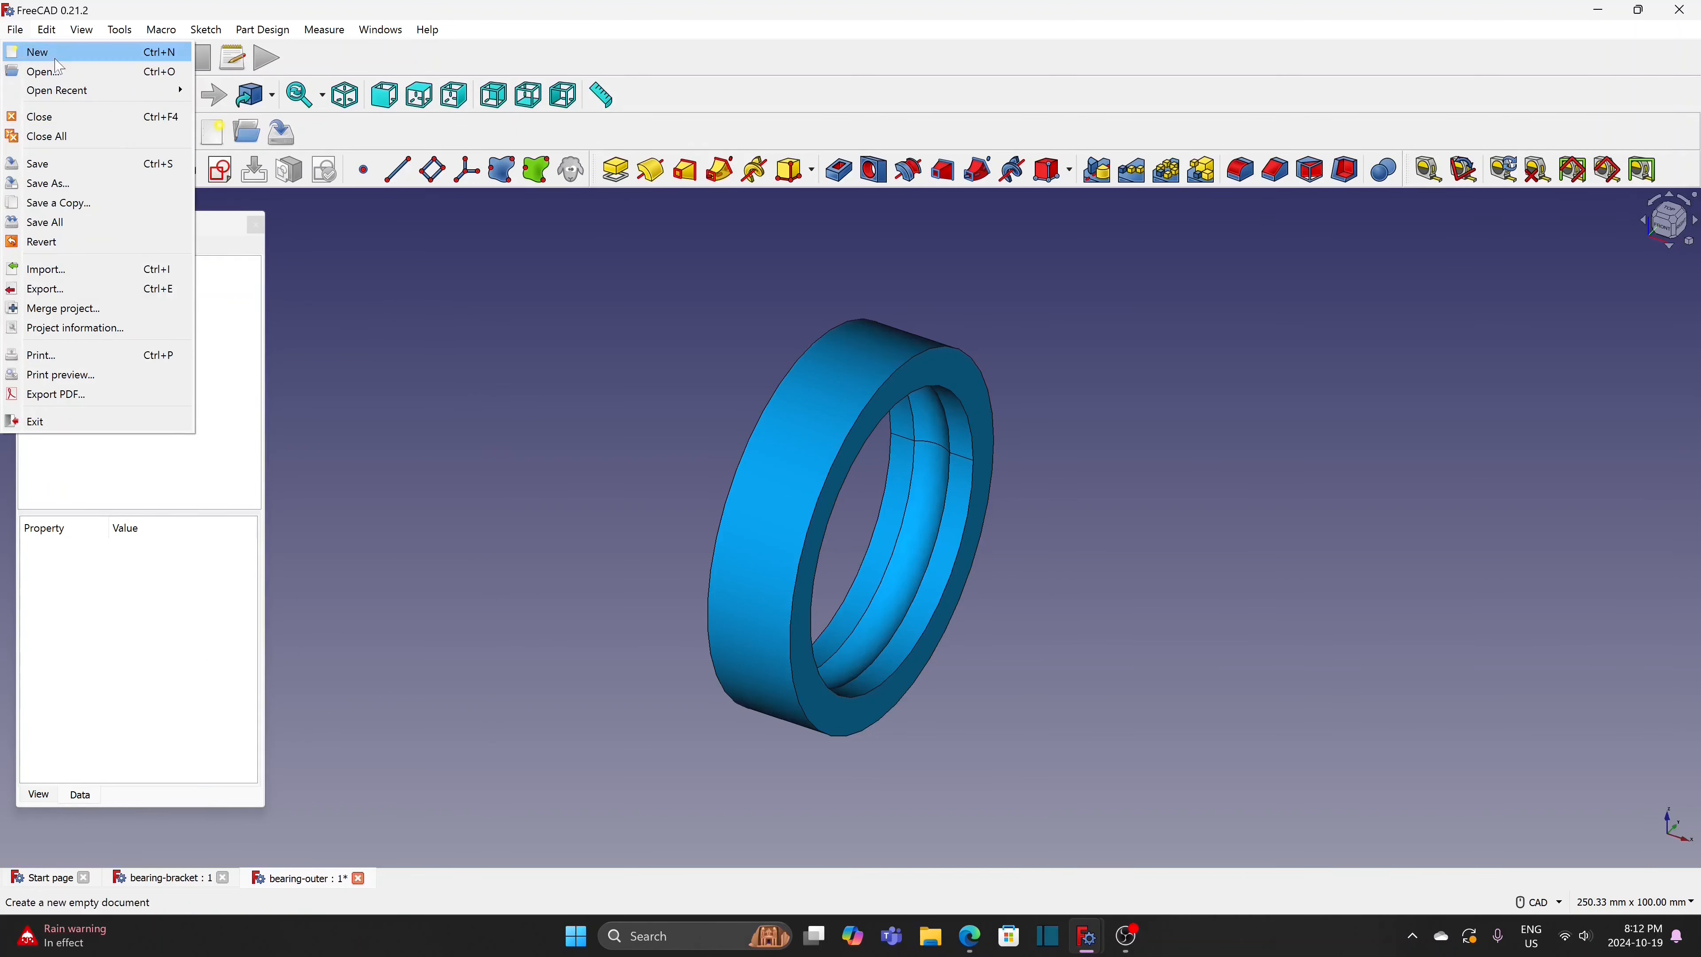
left_click(37, 51)
left_click(16, 30)
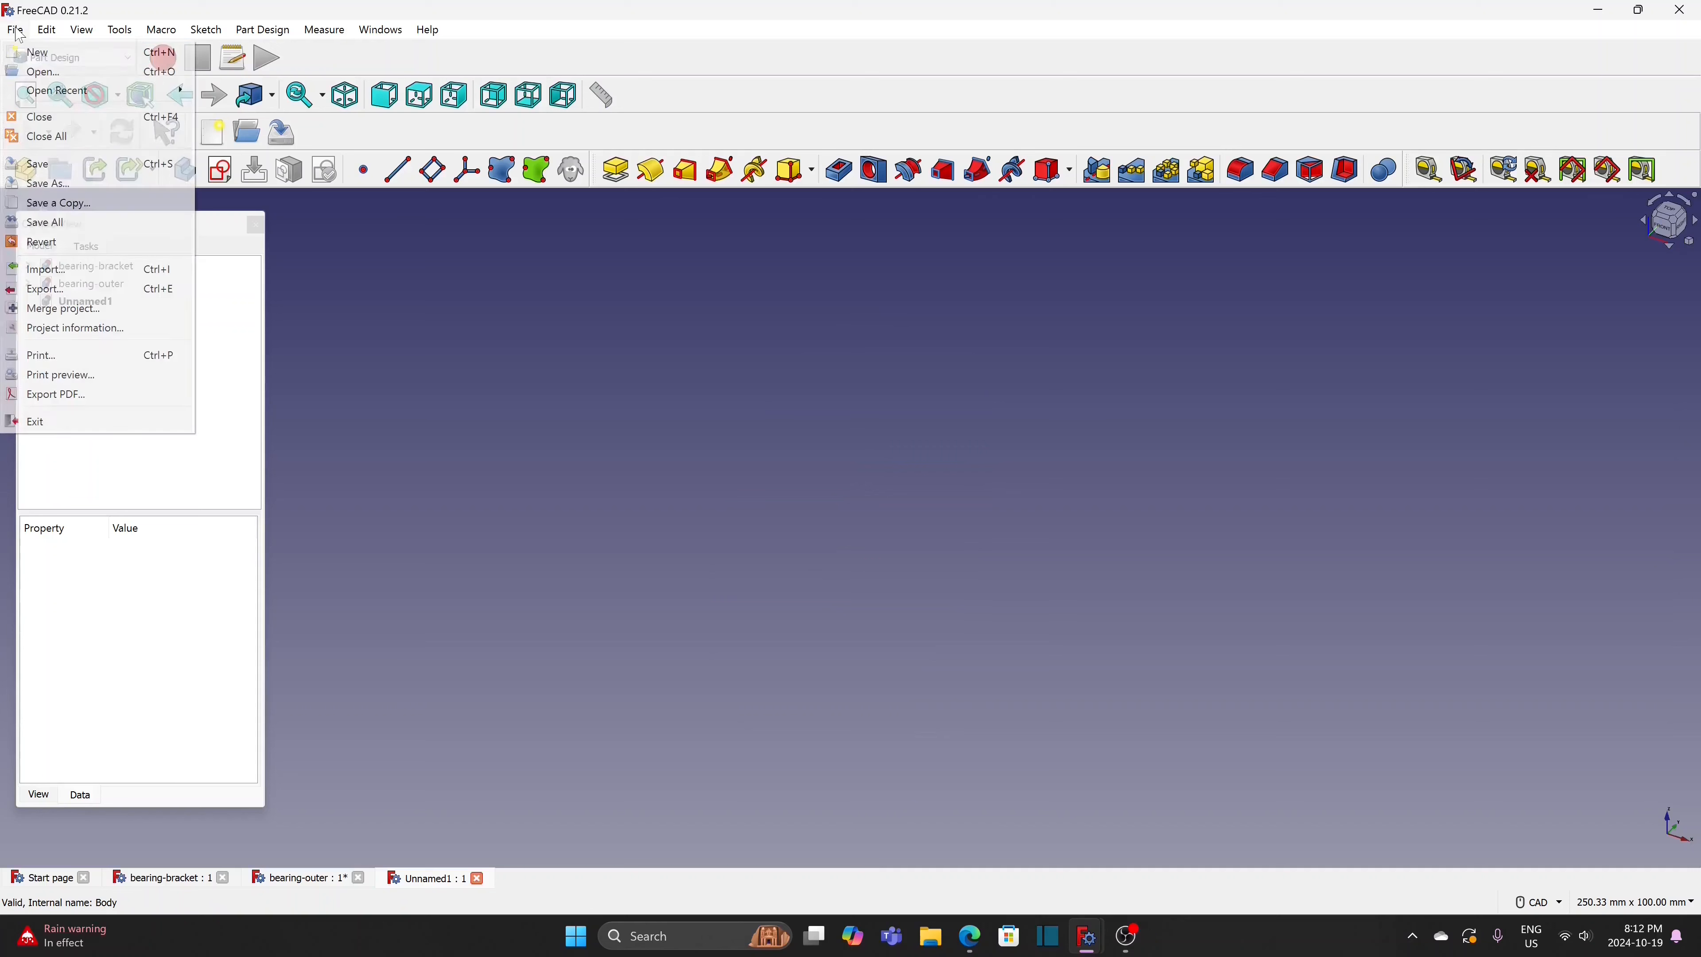
left_click(67, 179)
left_click(236, 231)
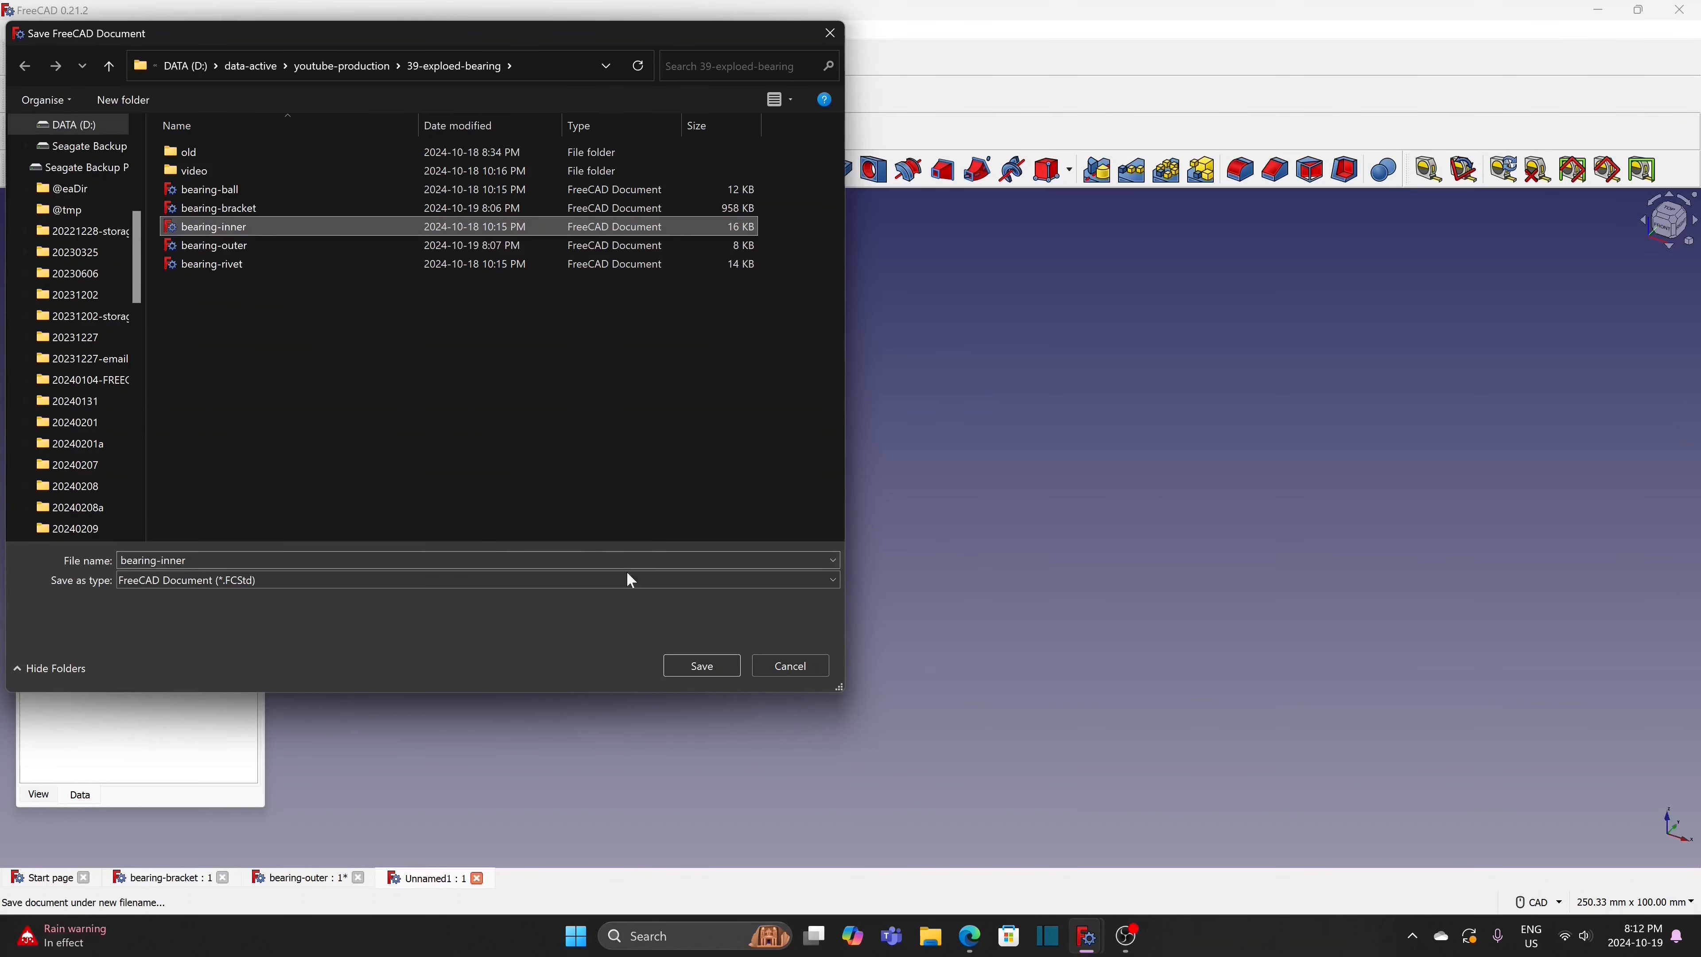
left_click(703, 667)
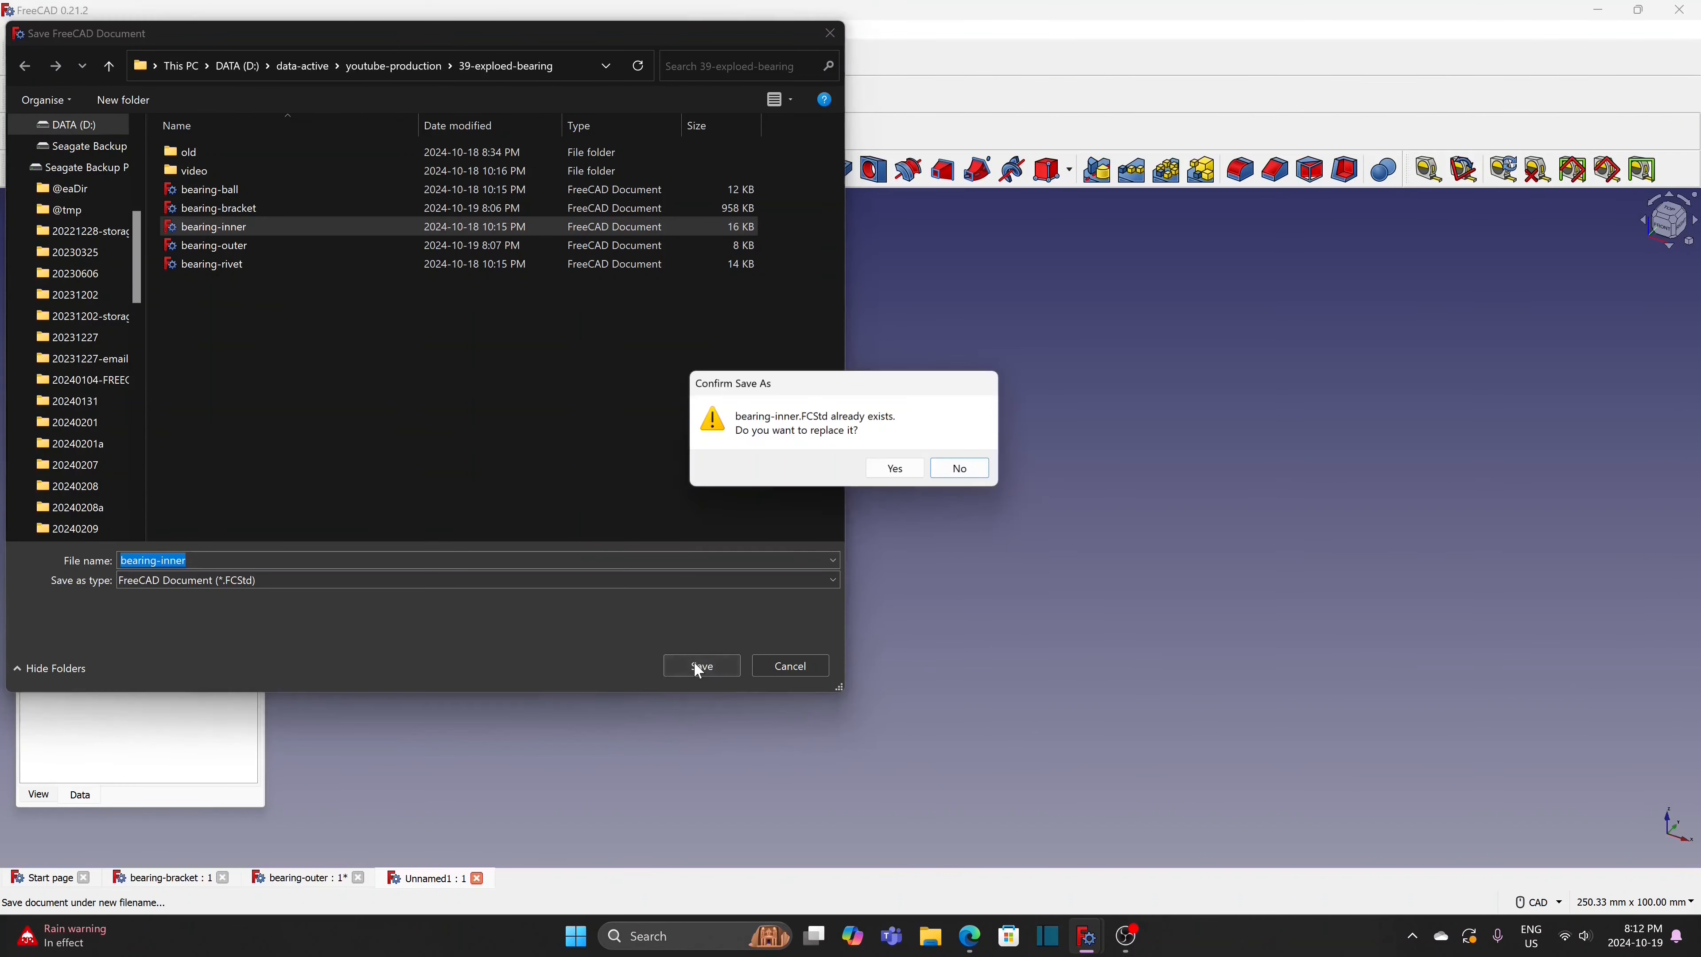
left_click(897, 469)
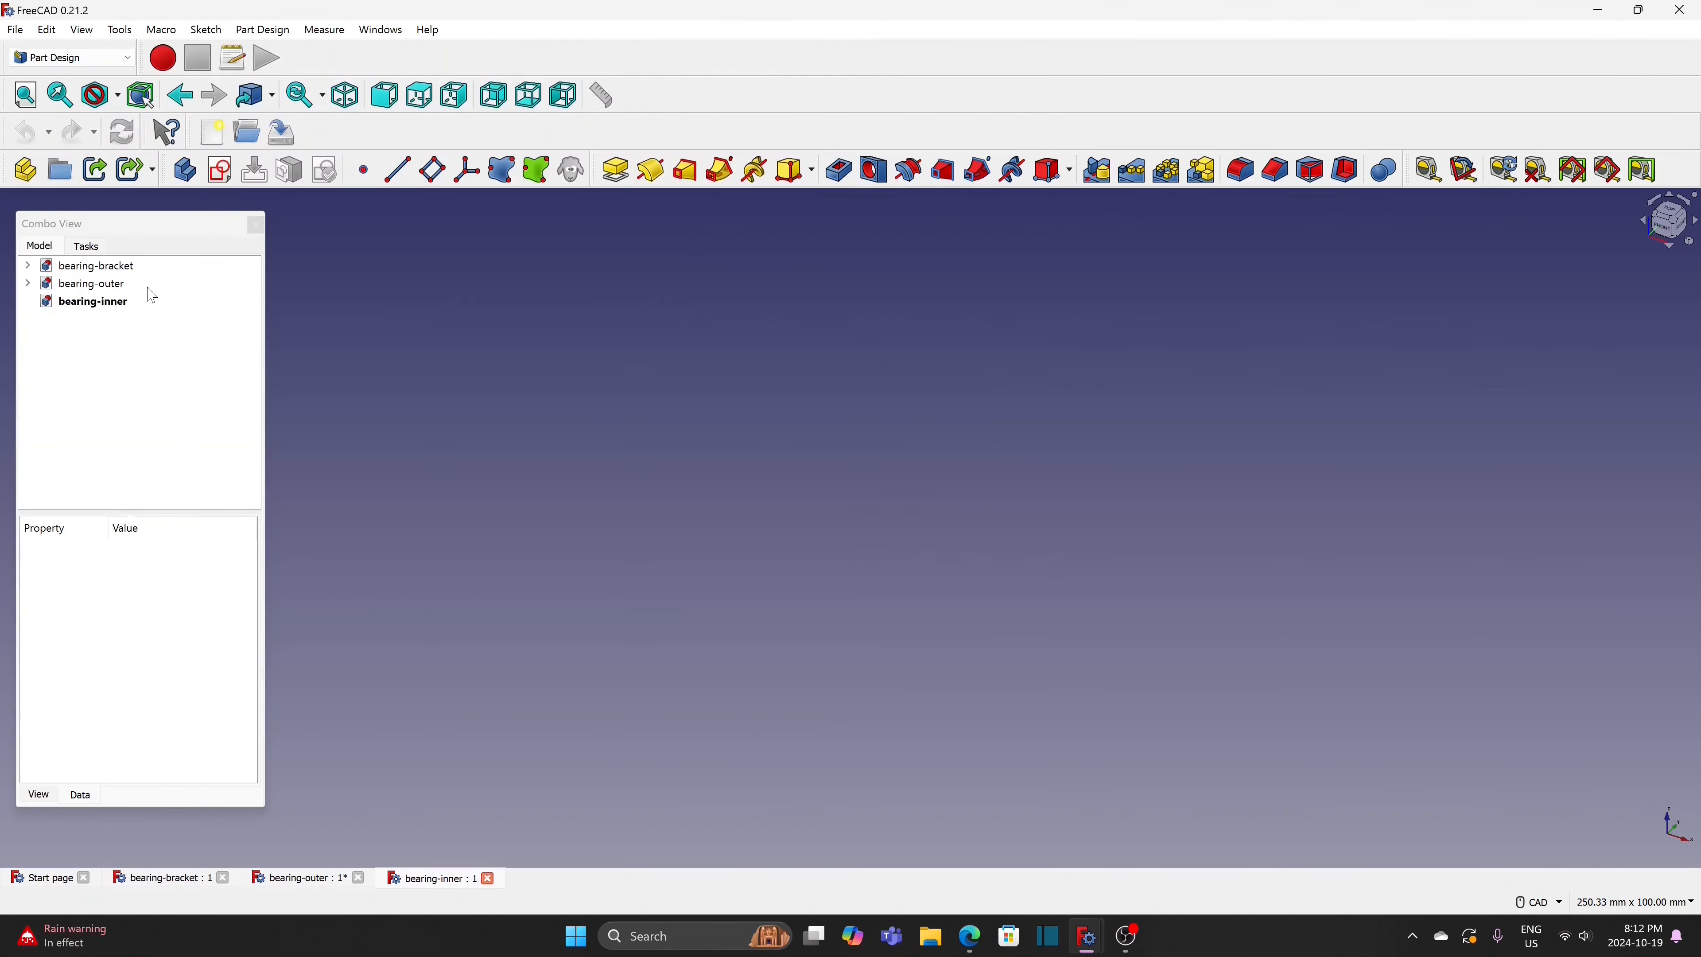
Create a body in the bearing-inner document and start a sketch on its XY plane
left_click(104, 304)
left_click(184, 170)
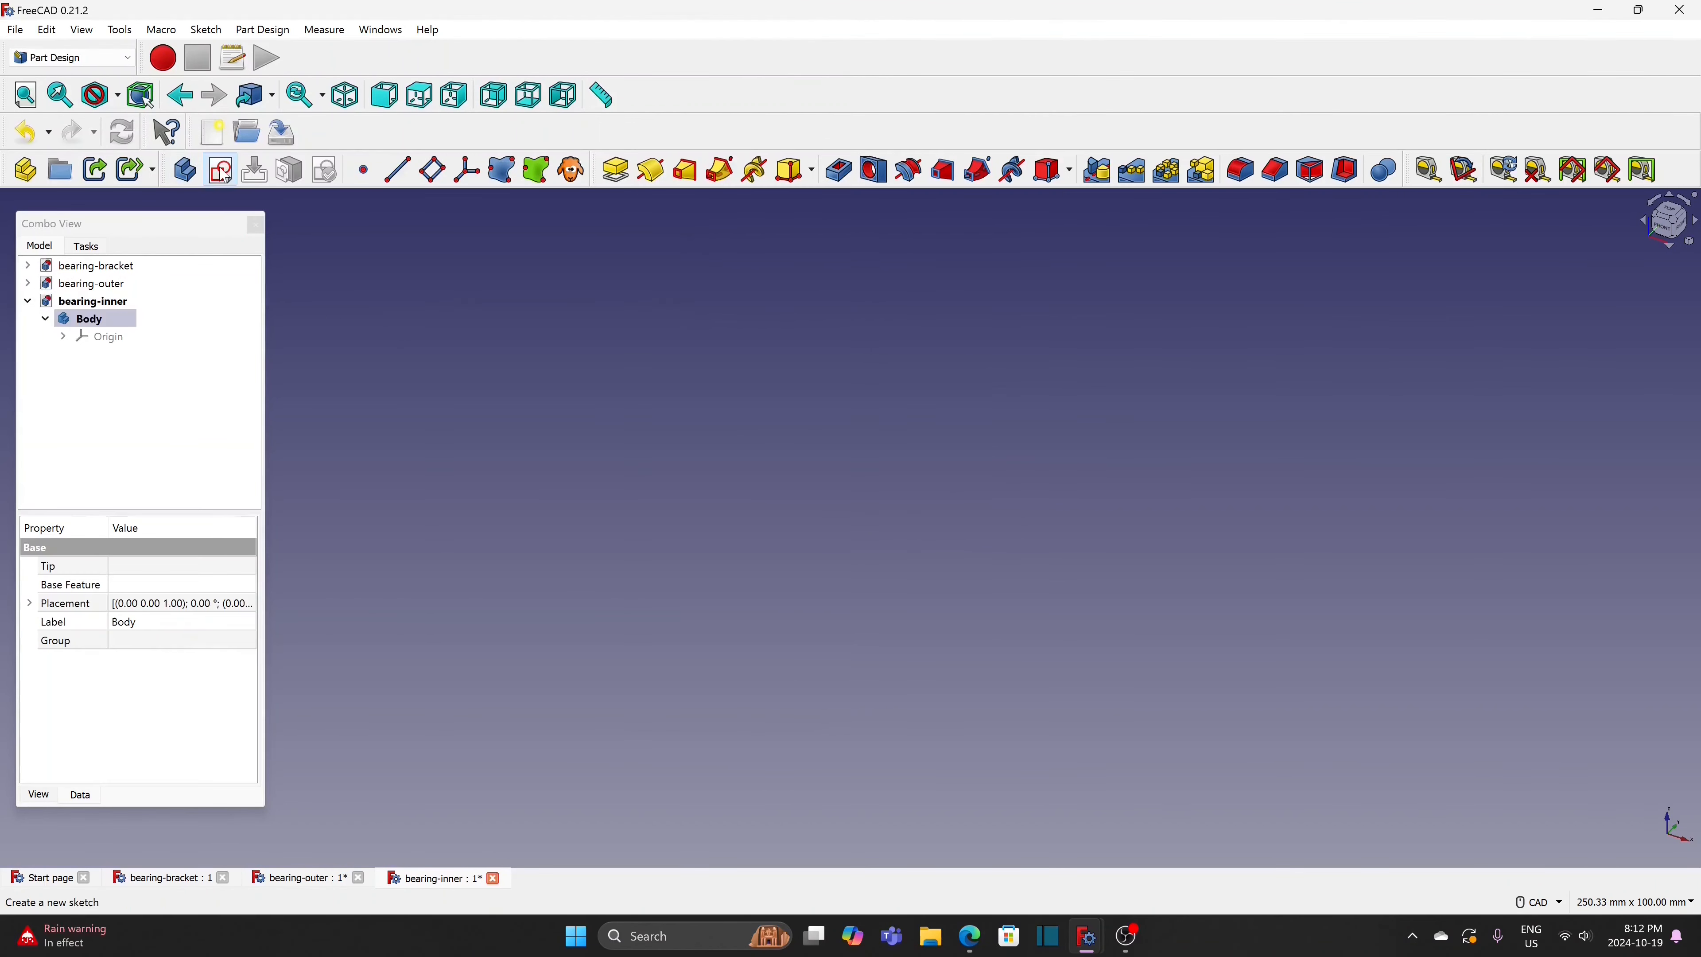
left_click(220, 173)
left_click(94, 353)
left_click(132, 288)
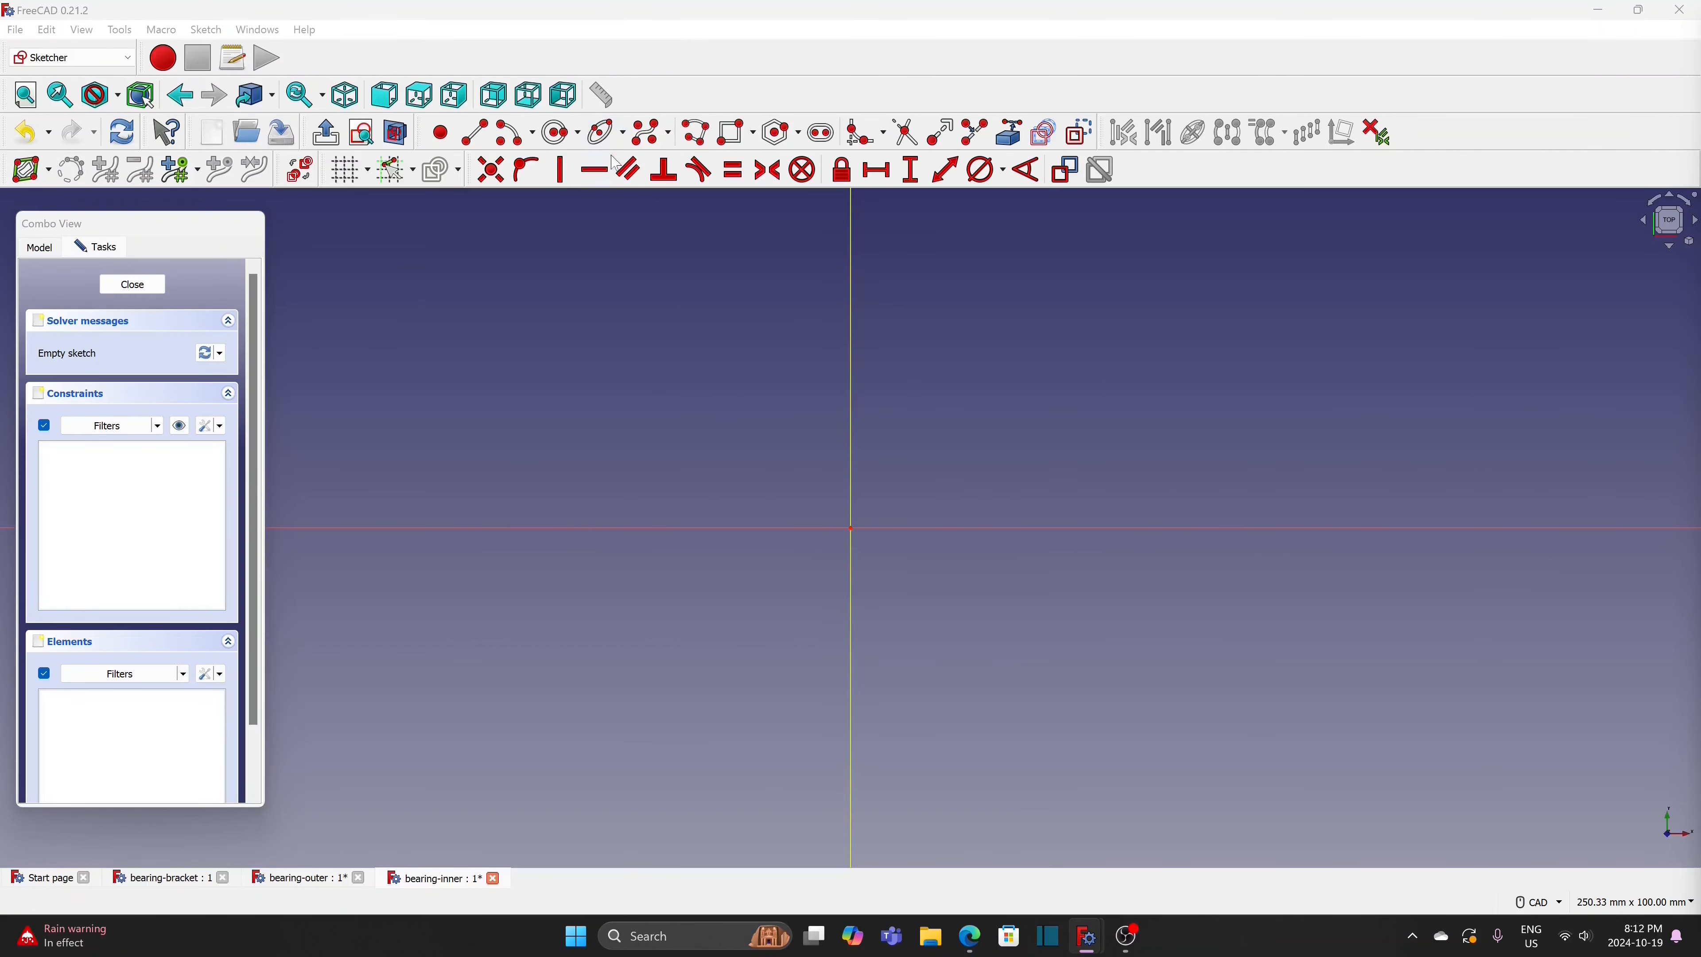
Sketch an open rectangular polyline about 17.6 mm wide and 6.3 mm high above the horizontal axis, leaving a gap in its top edge
left_click(695, 137)
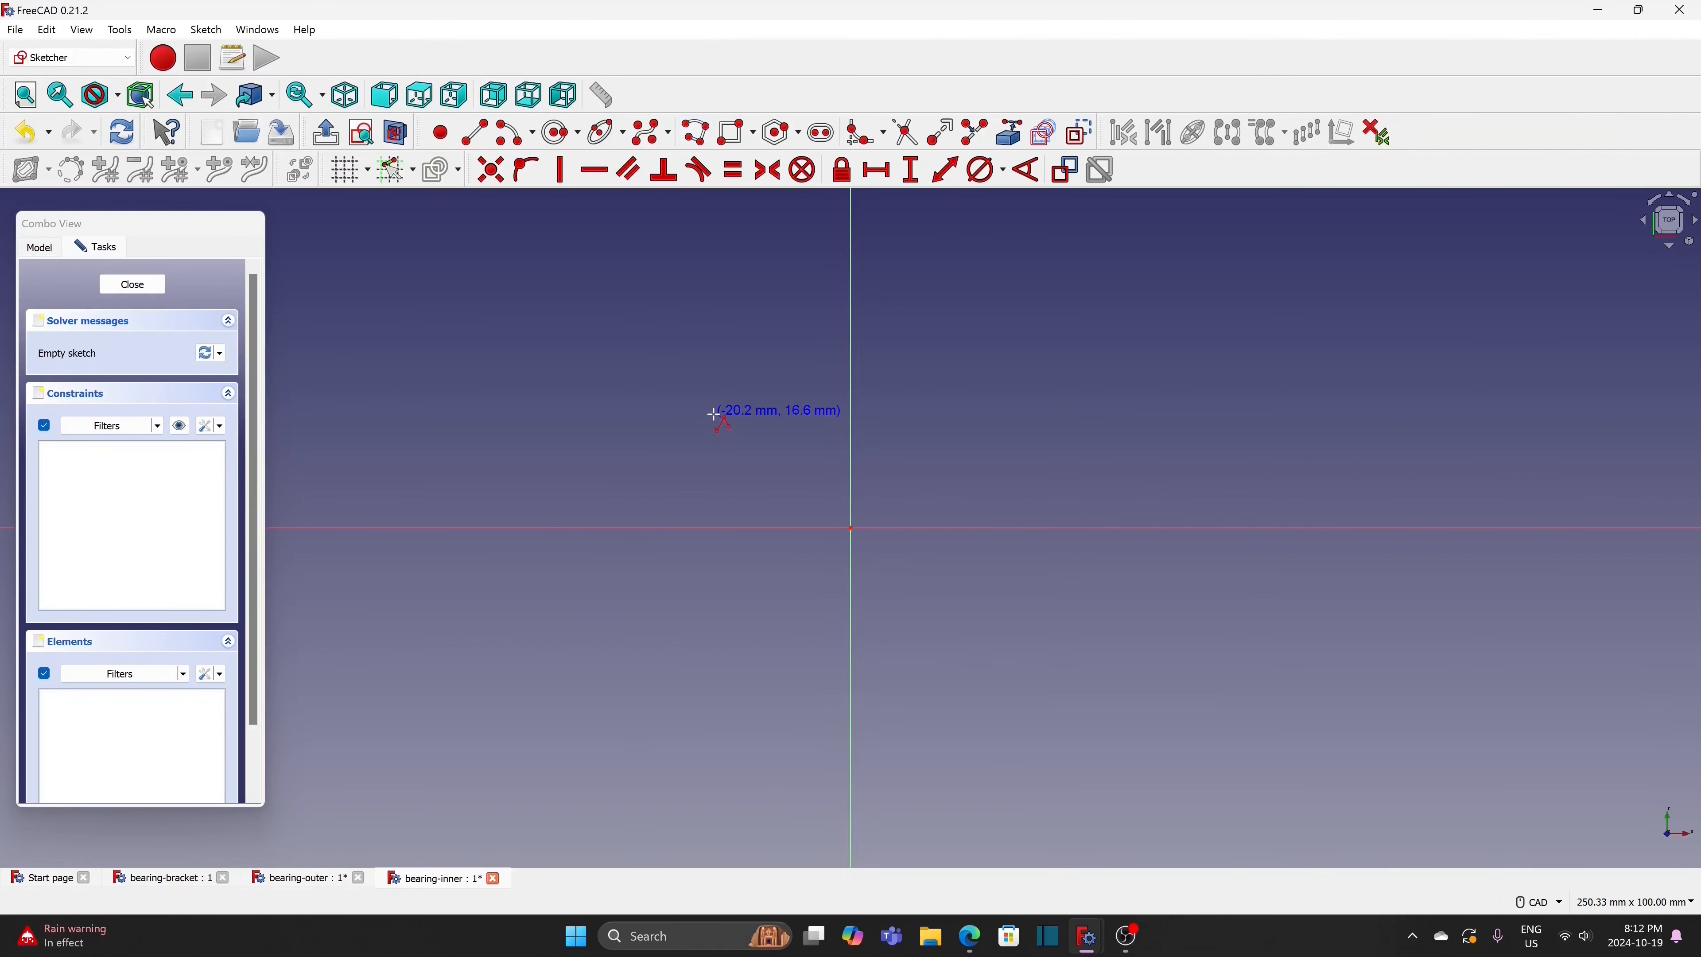
left_click(822, 408)
left_click(785, 409)
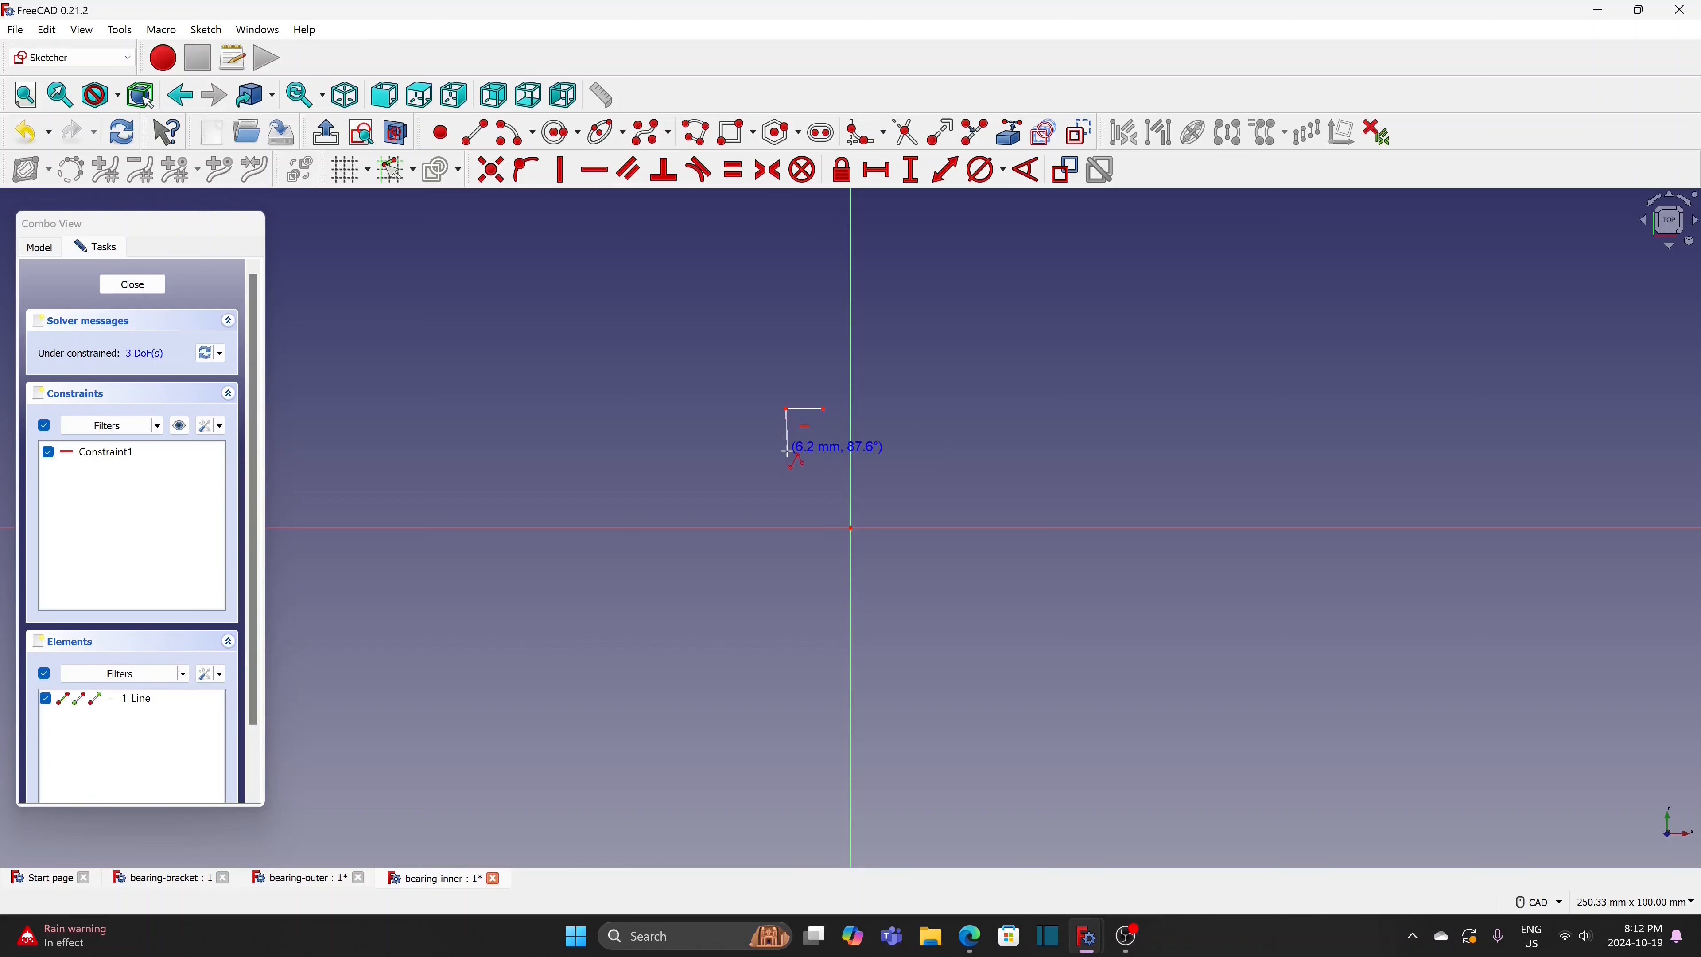
left_click(785, 453)
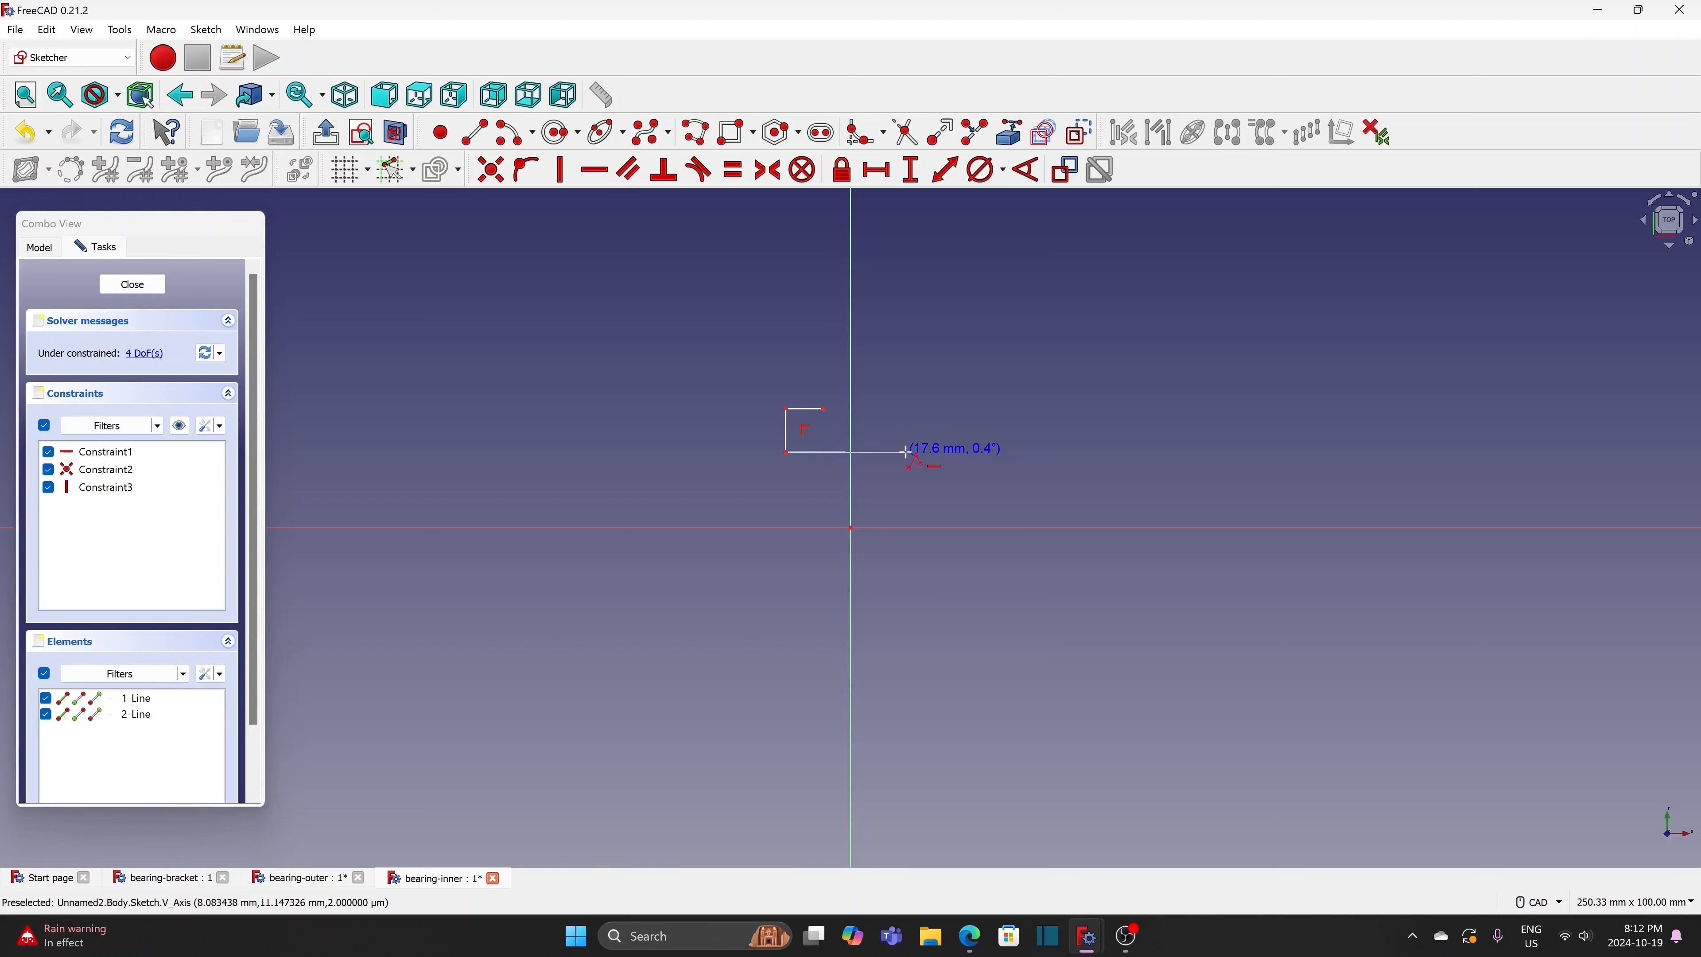
left_click(906, 452)
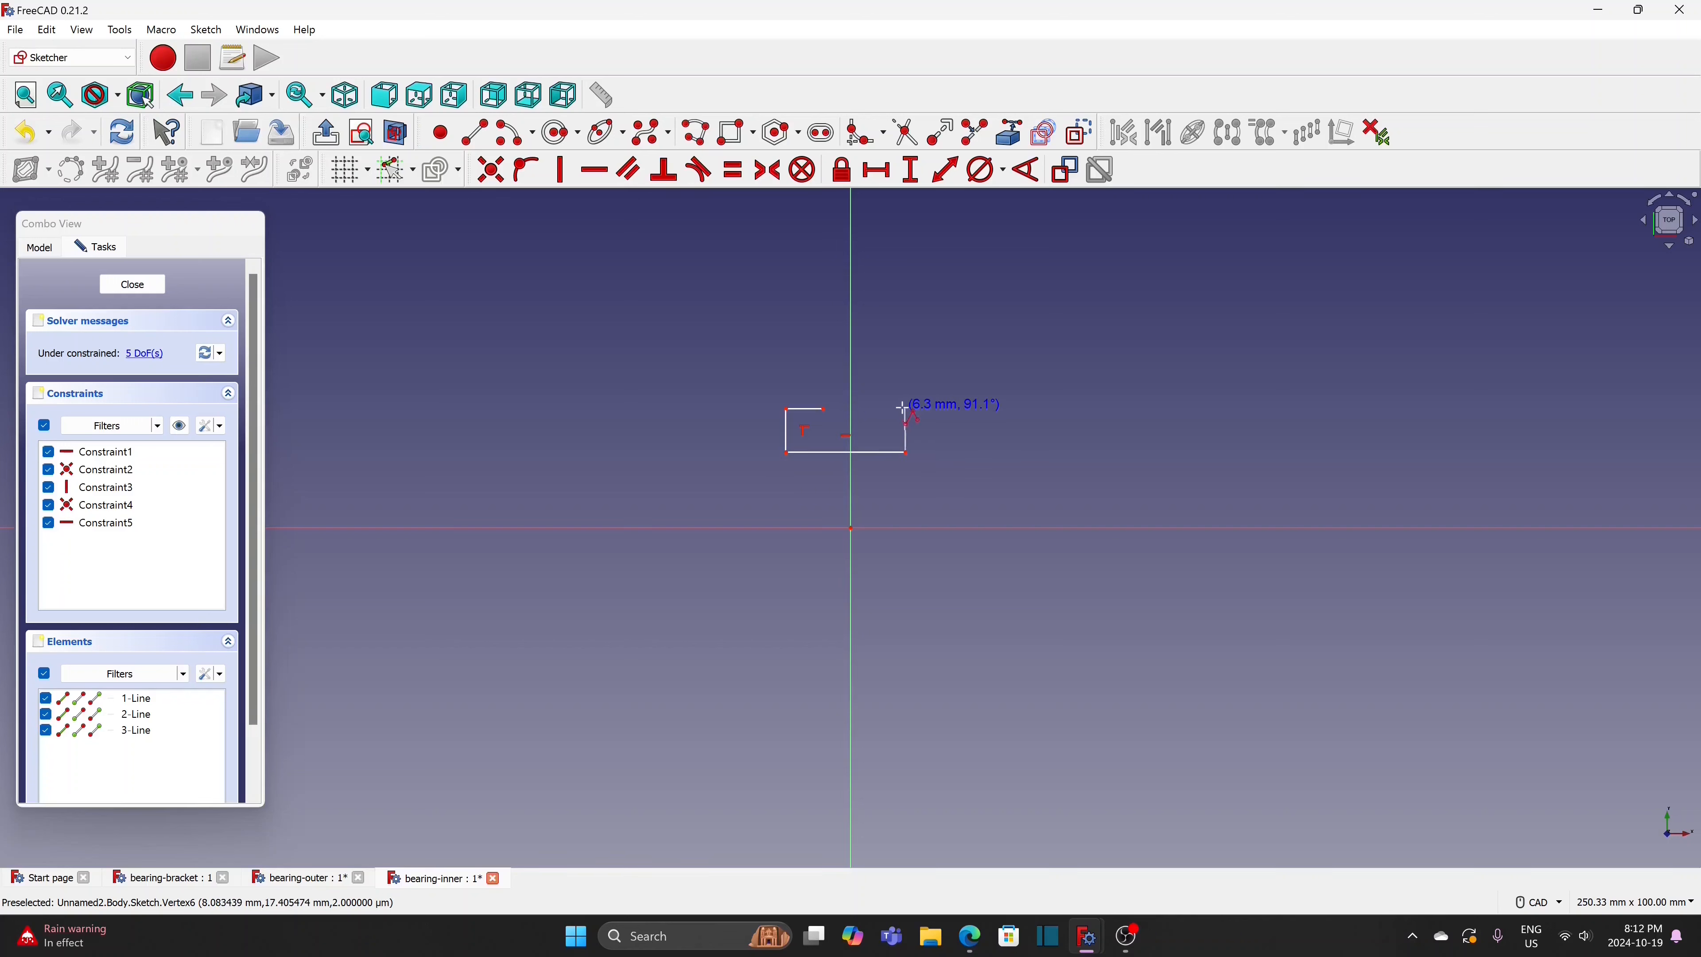
left_click(906, 410)
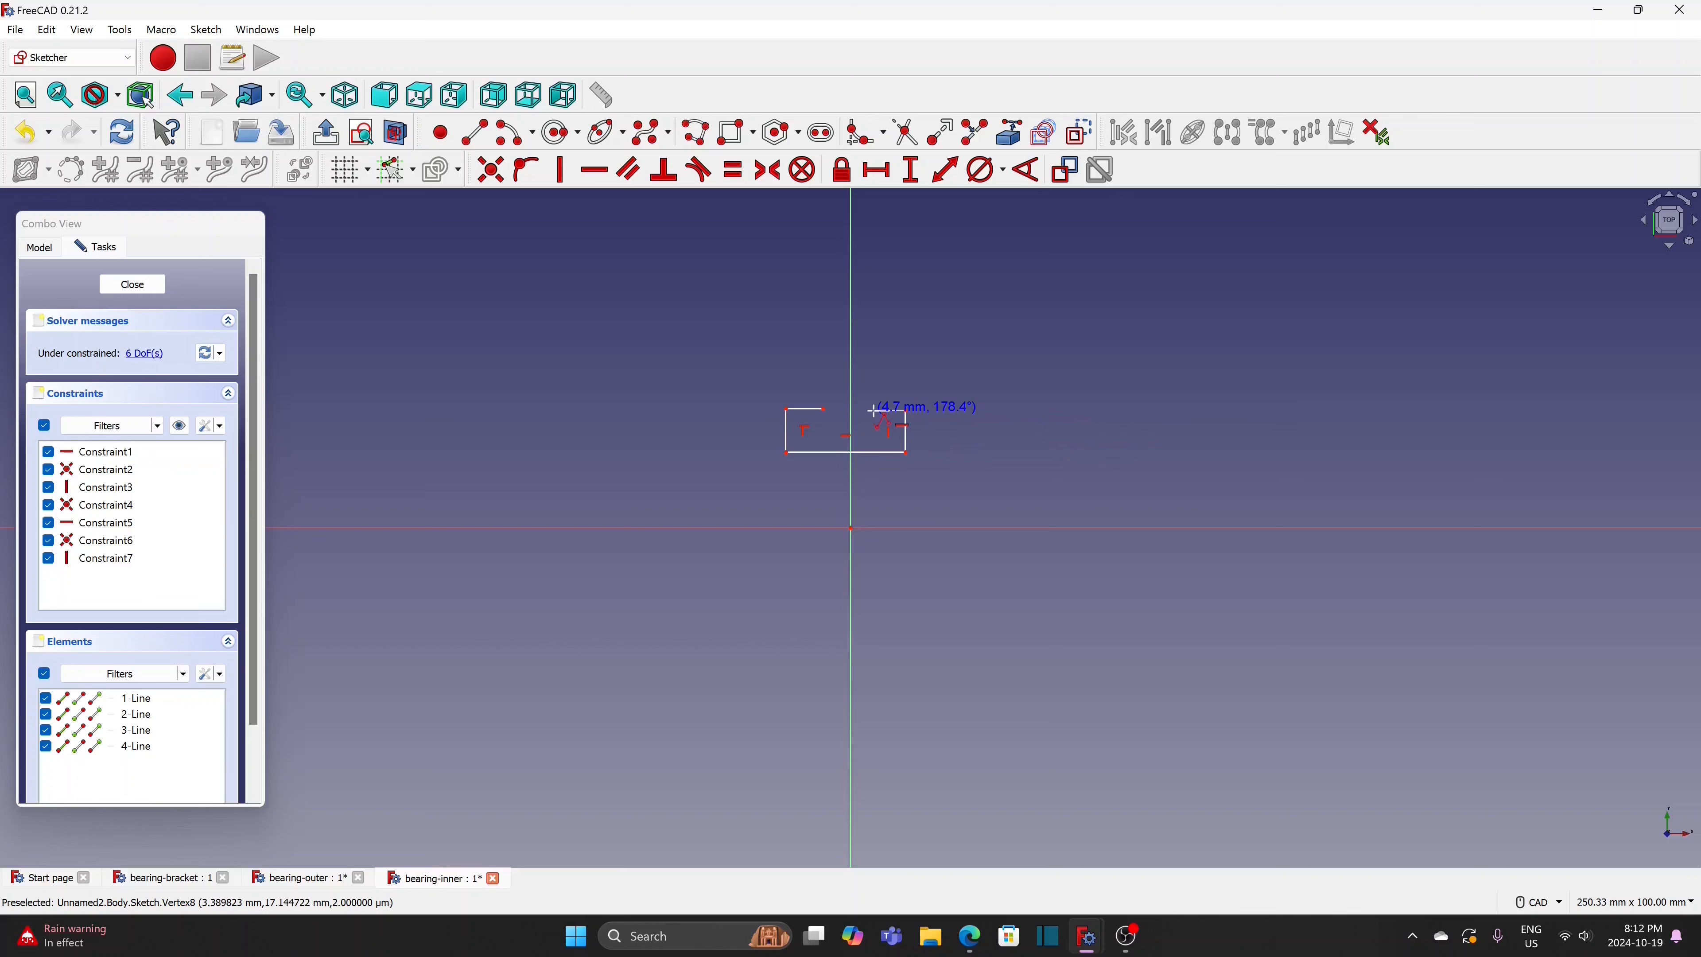
left_click(874, 411)
scroll(944, 406, "up", 2)
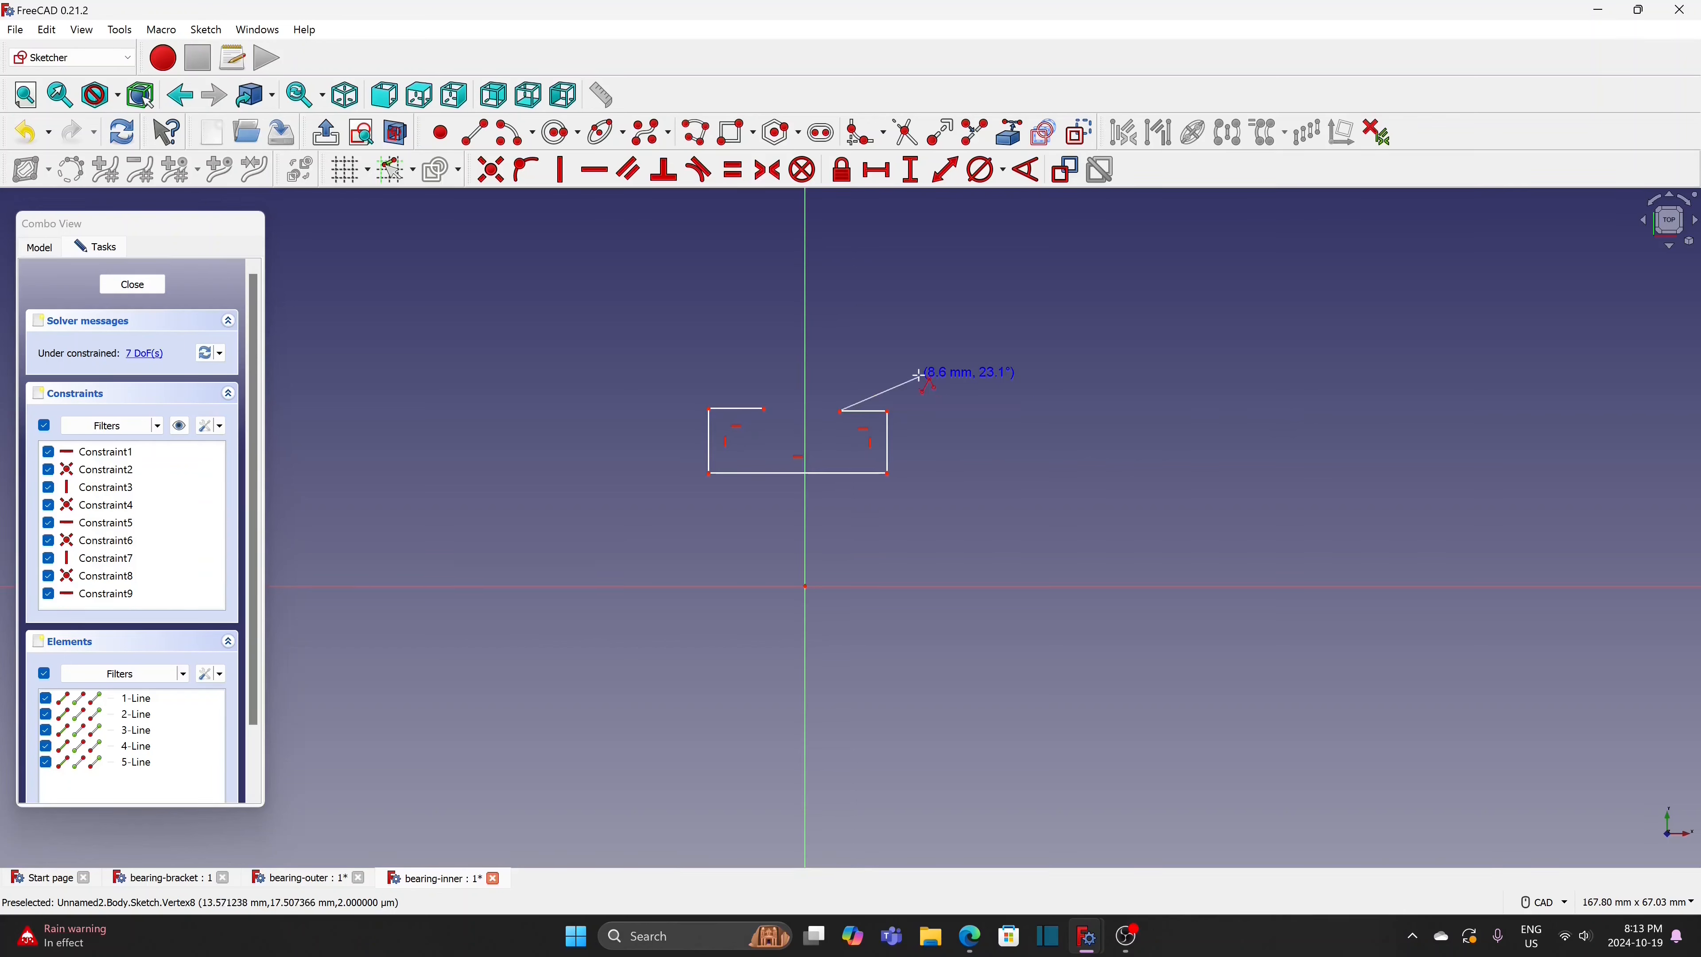
key("Escape")
Constrain the height of the profile's right edge to 6 mm
left_click(909, 171)
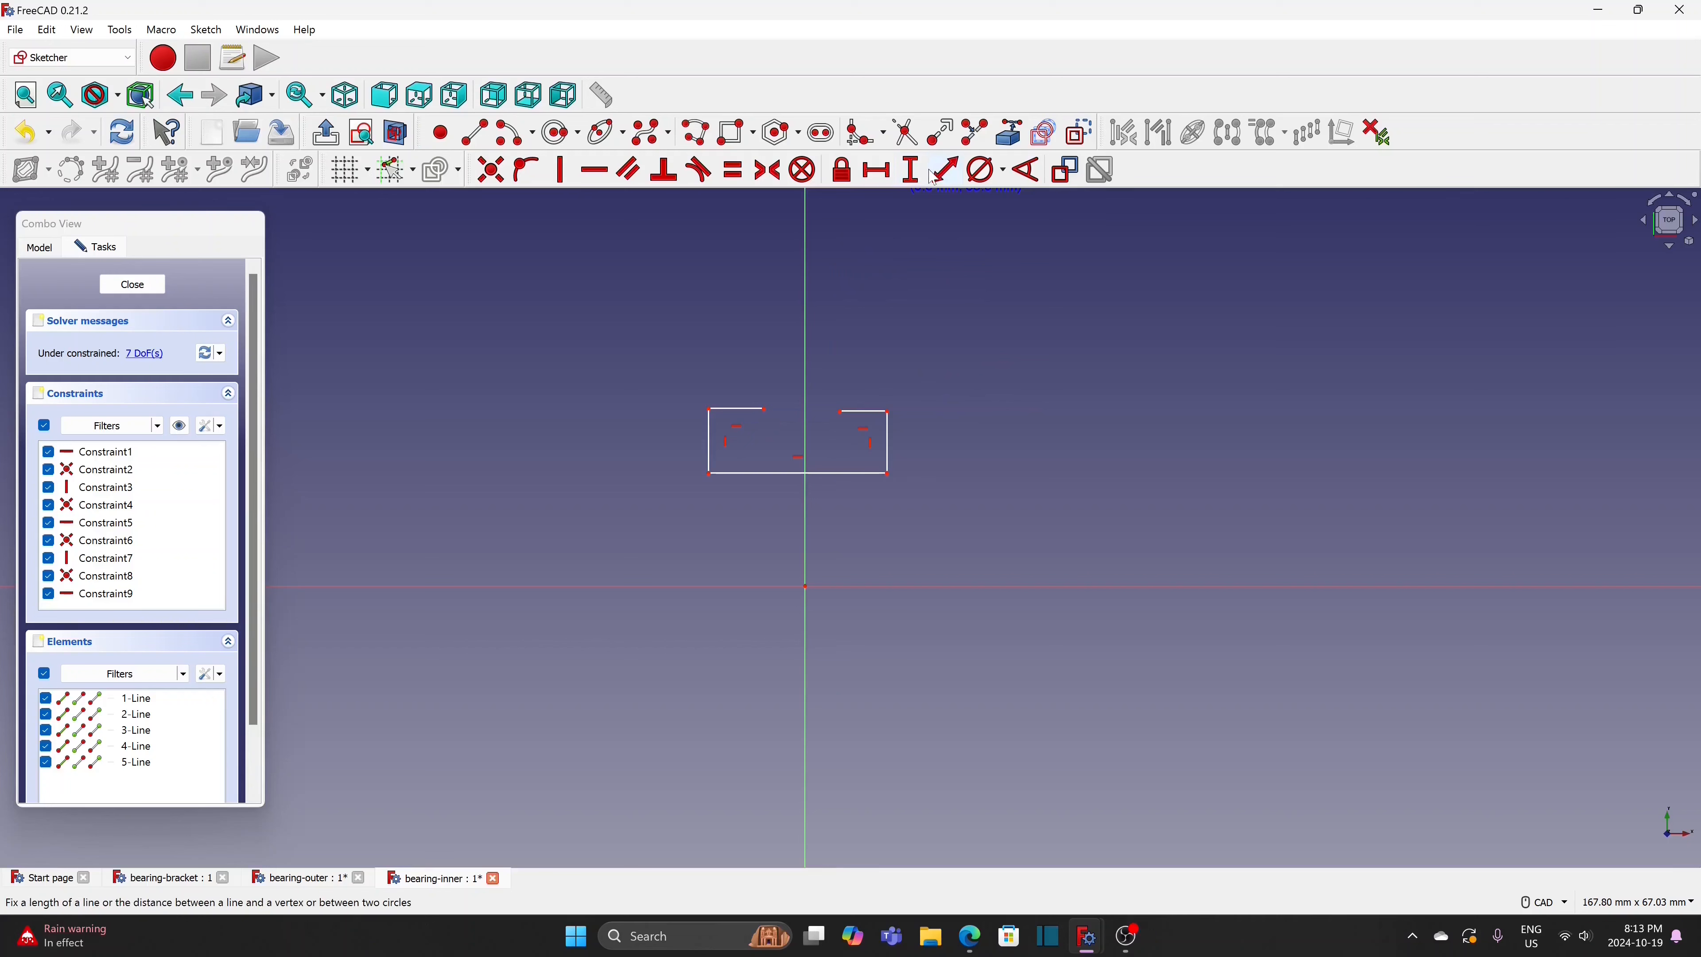
left_click(889, 444)
type("6")
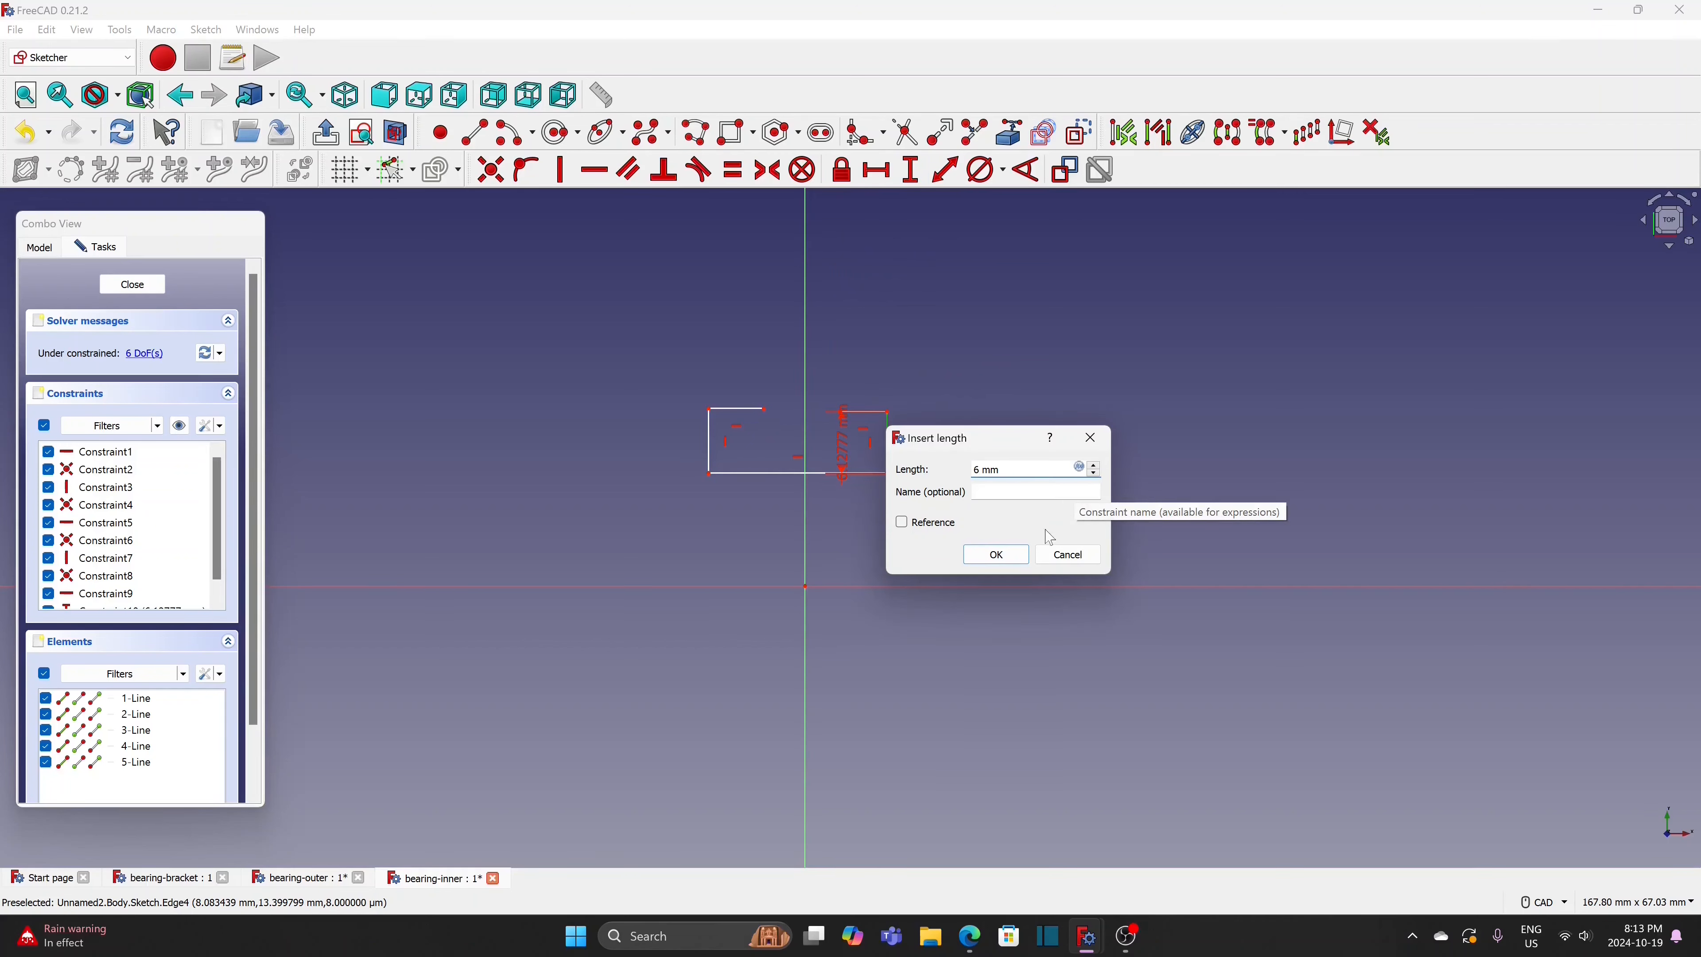
left_click(988, 553)
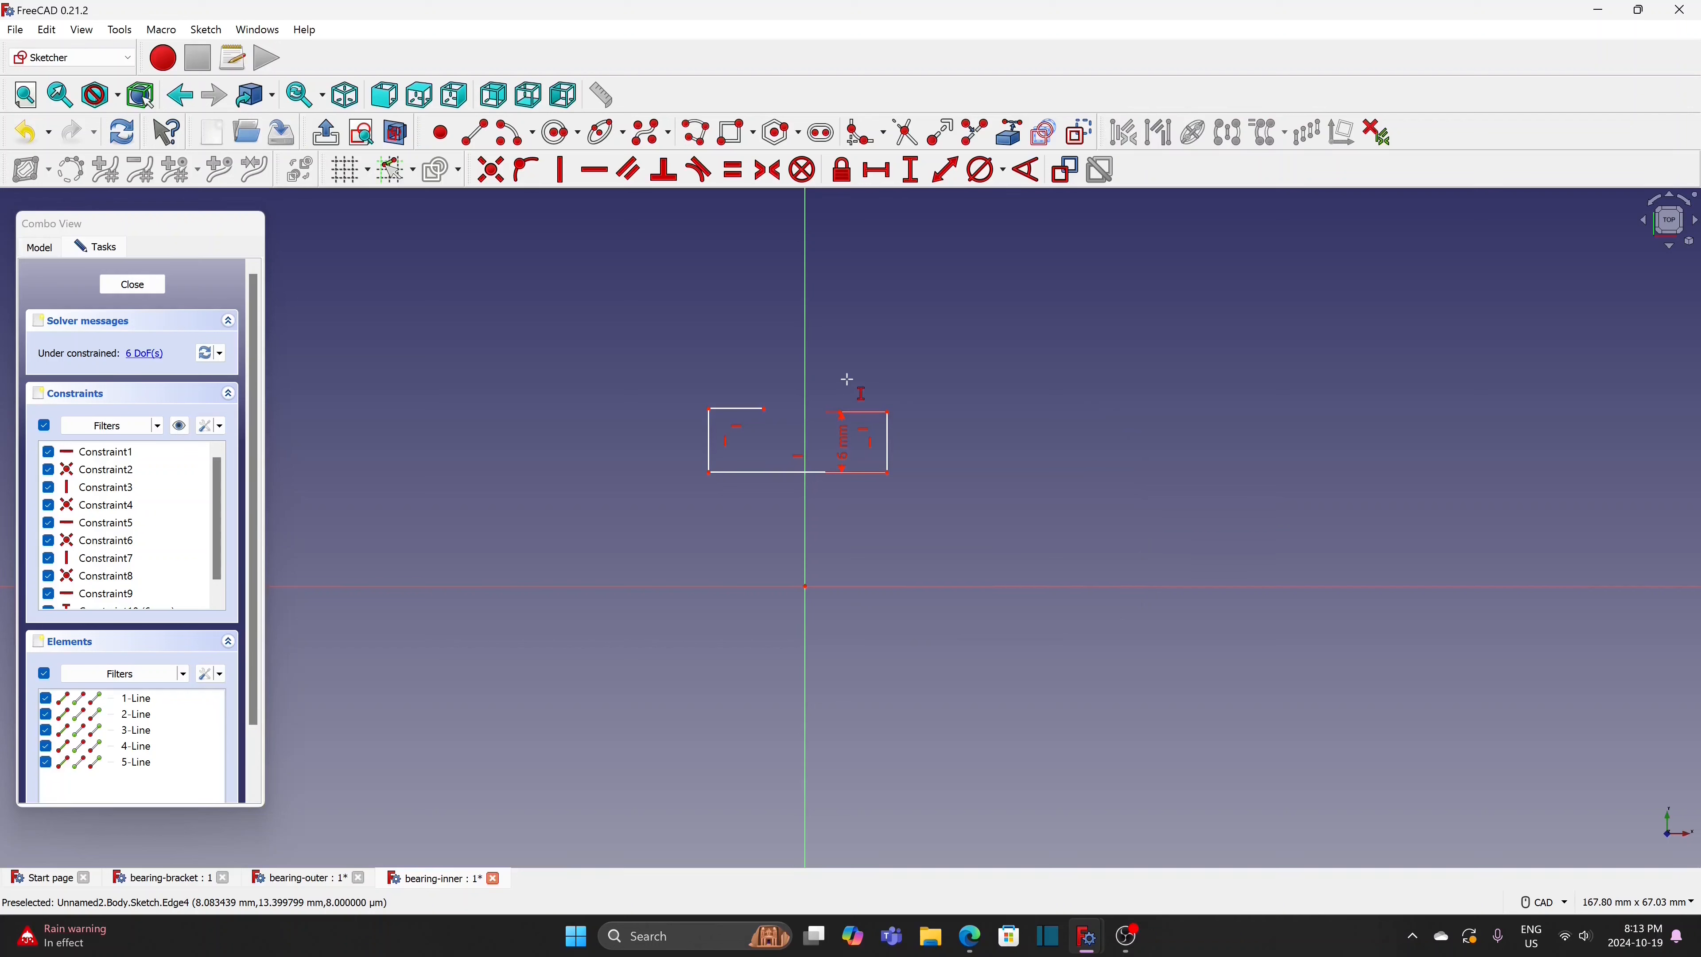
Constrain the vertical distance between the profile's lower right corner and the origin to 10 mm
left_click(908, 184)
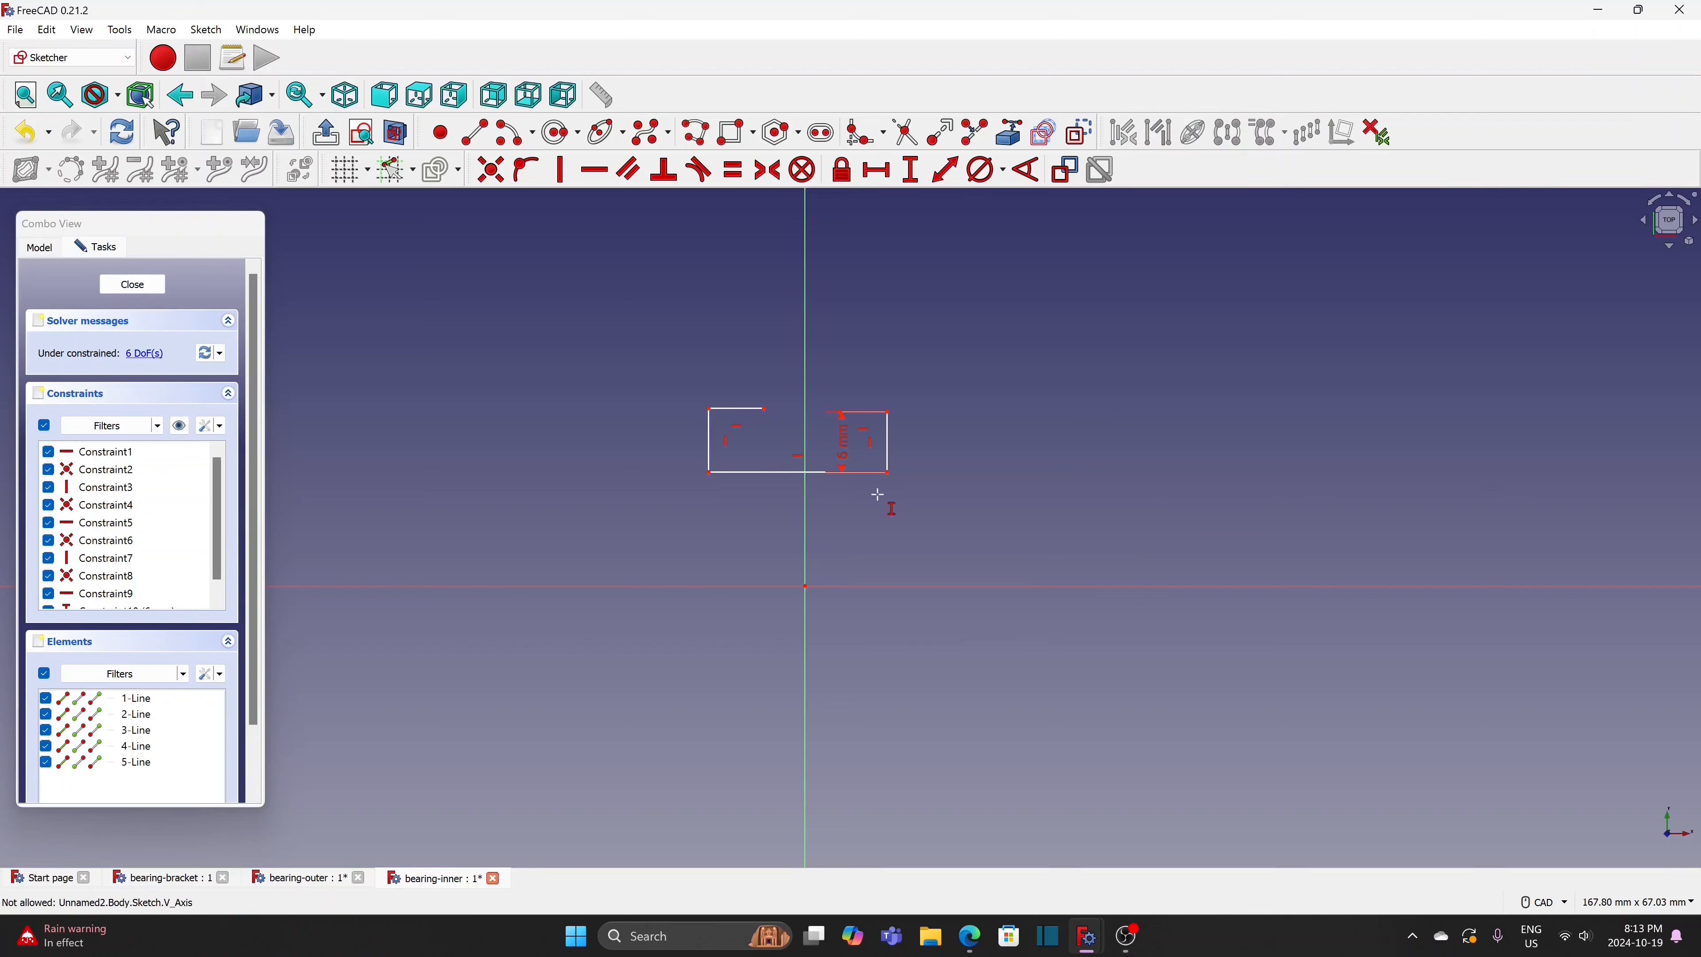
left_click(888, 474)
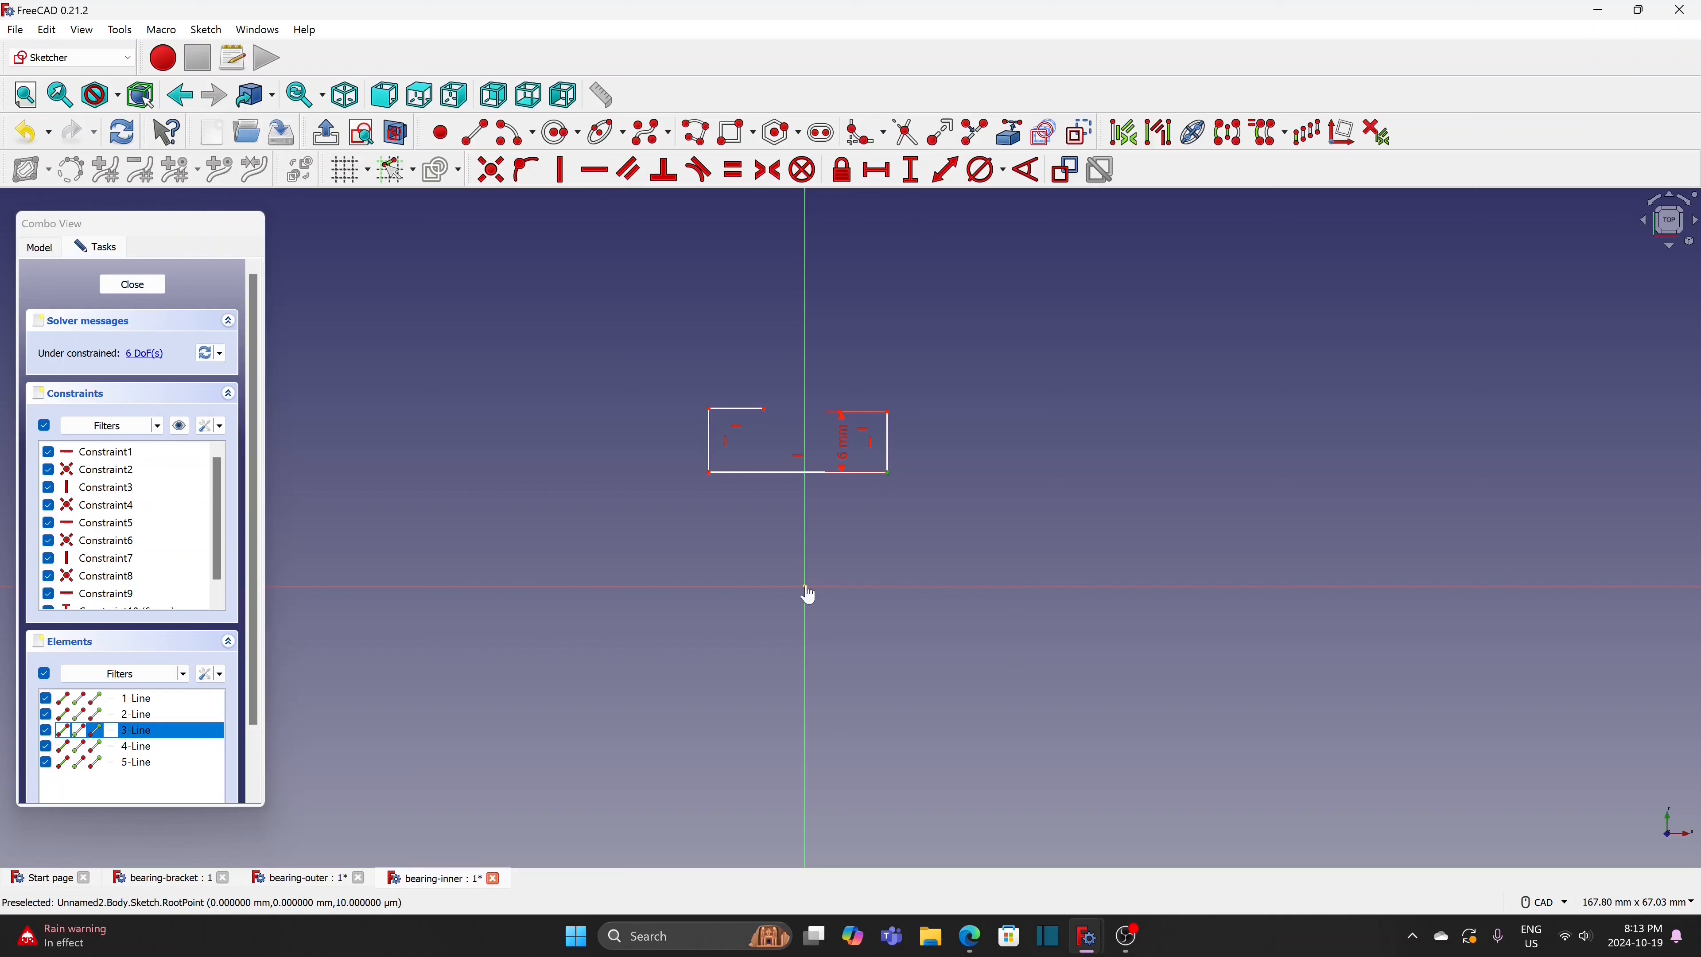
left_click(805, 585)
type("10")
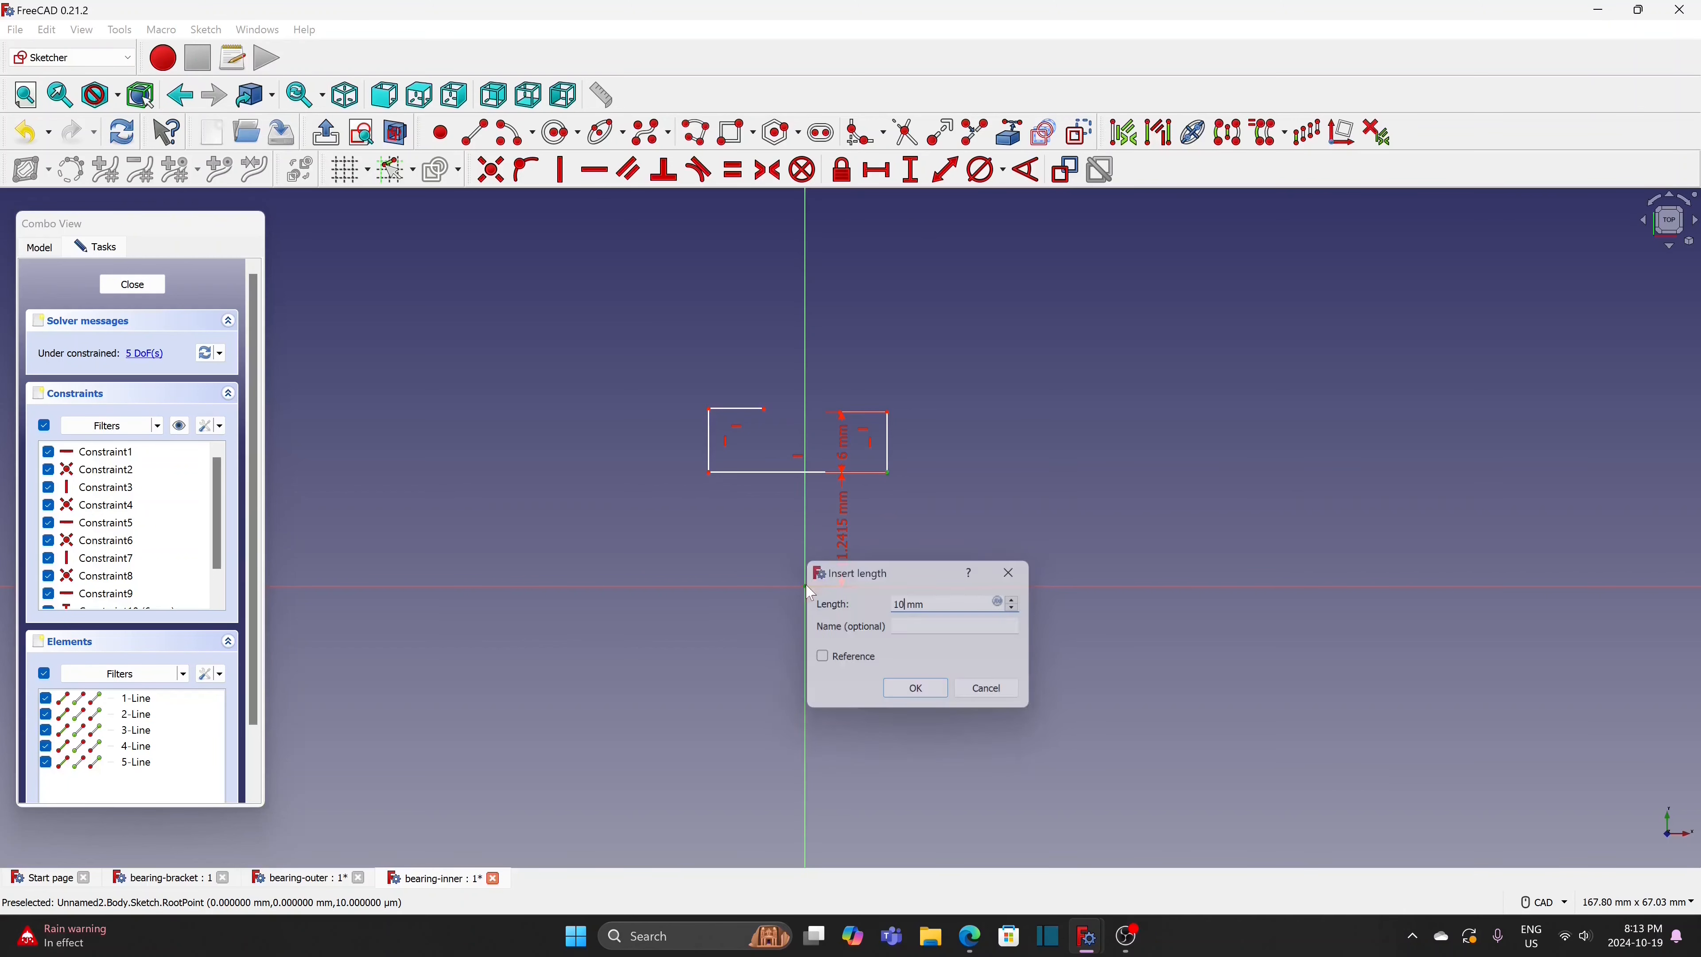
key("Return")
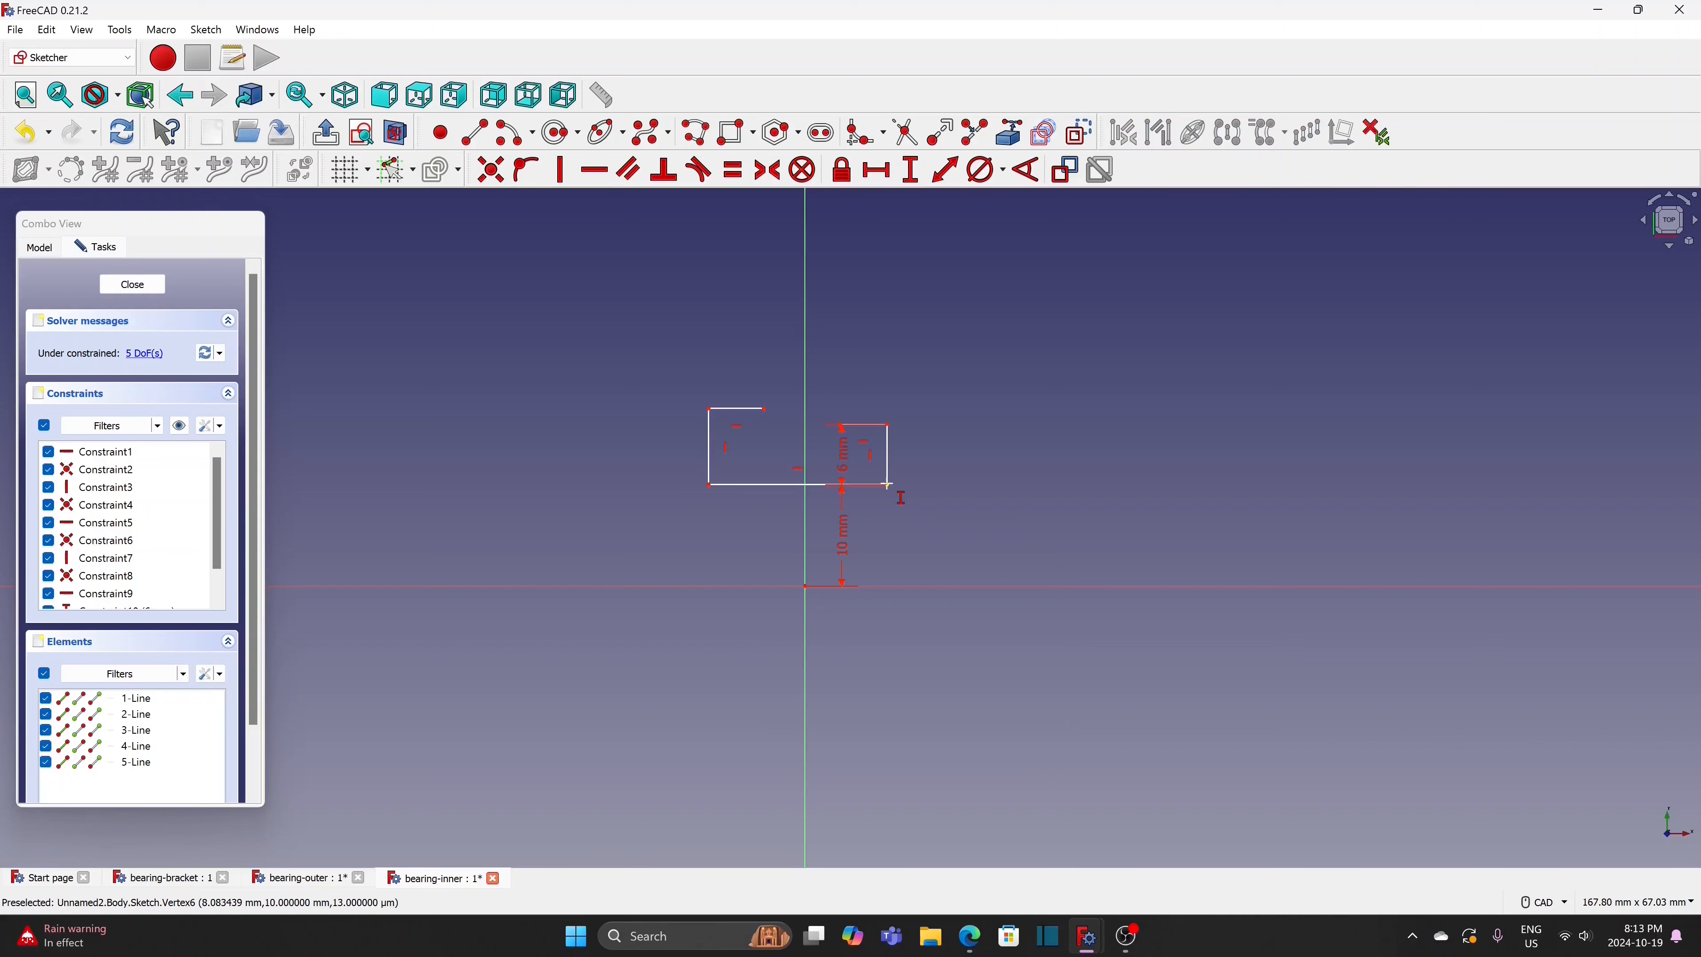
Constrain the height of the profile's left edge to 6 mm
left_click(709, 462)
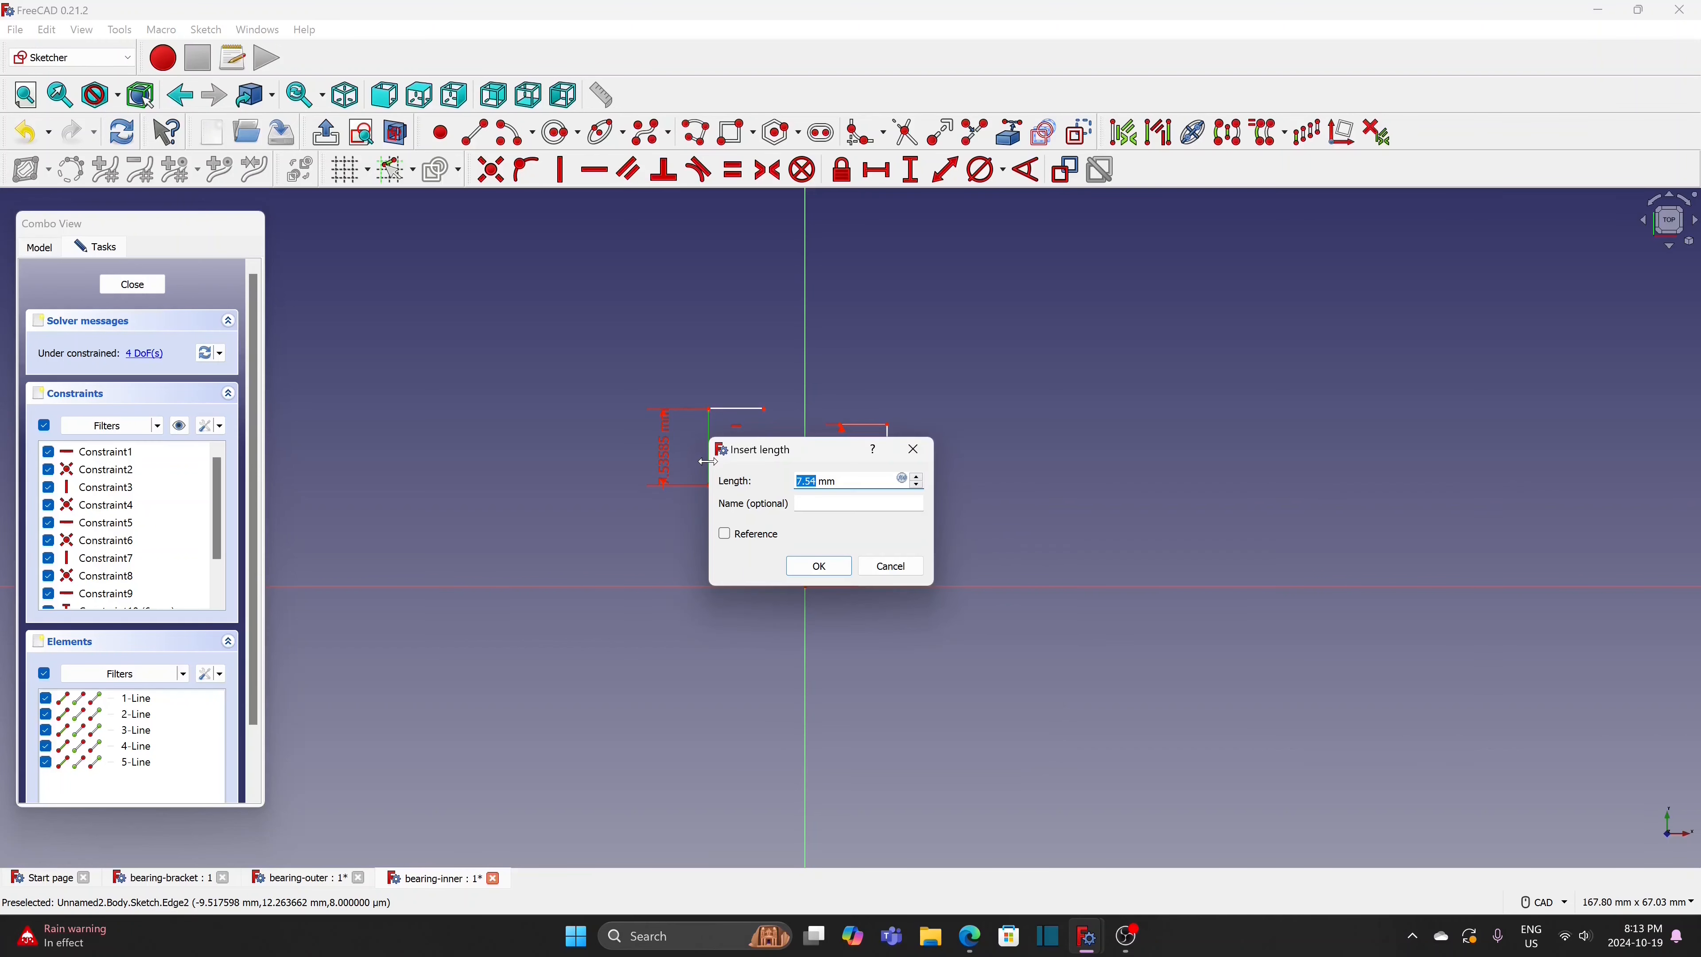
type("6")
left_click(818, 566)
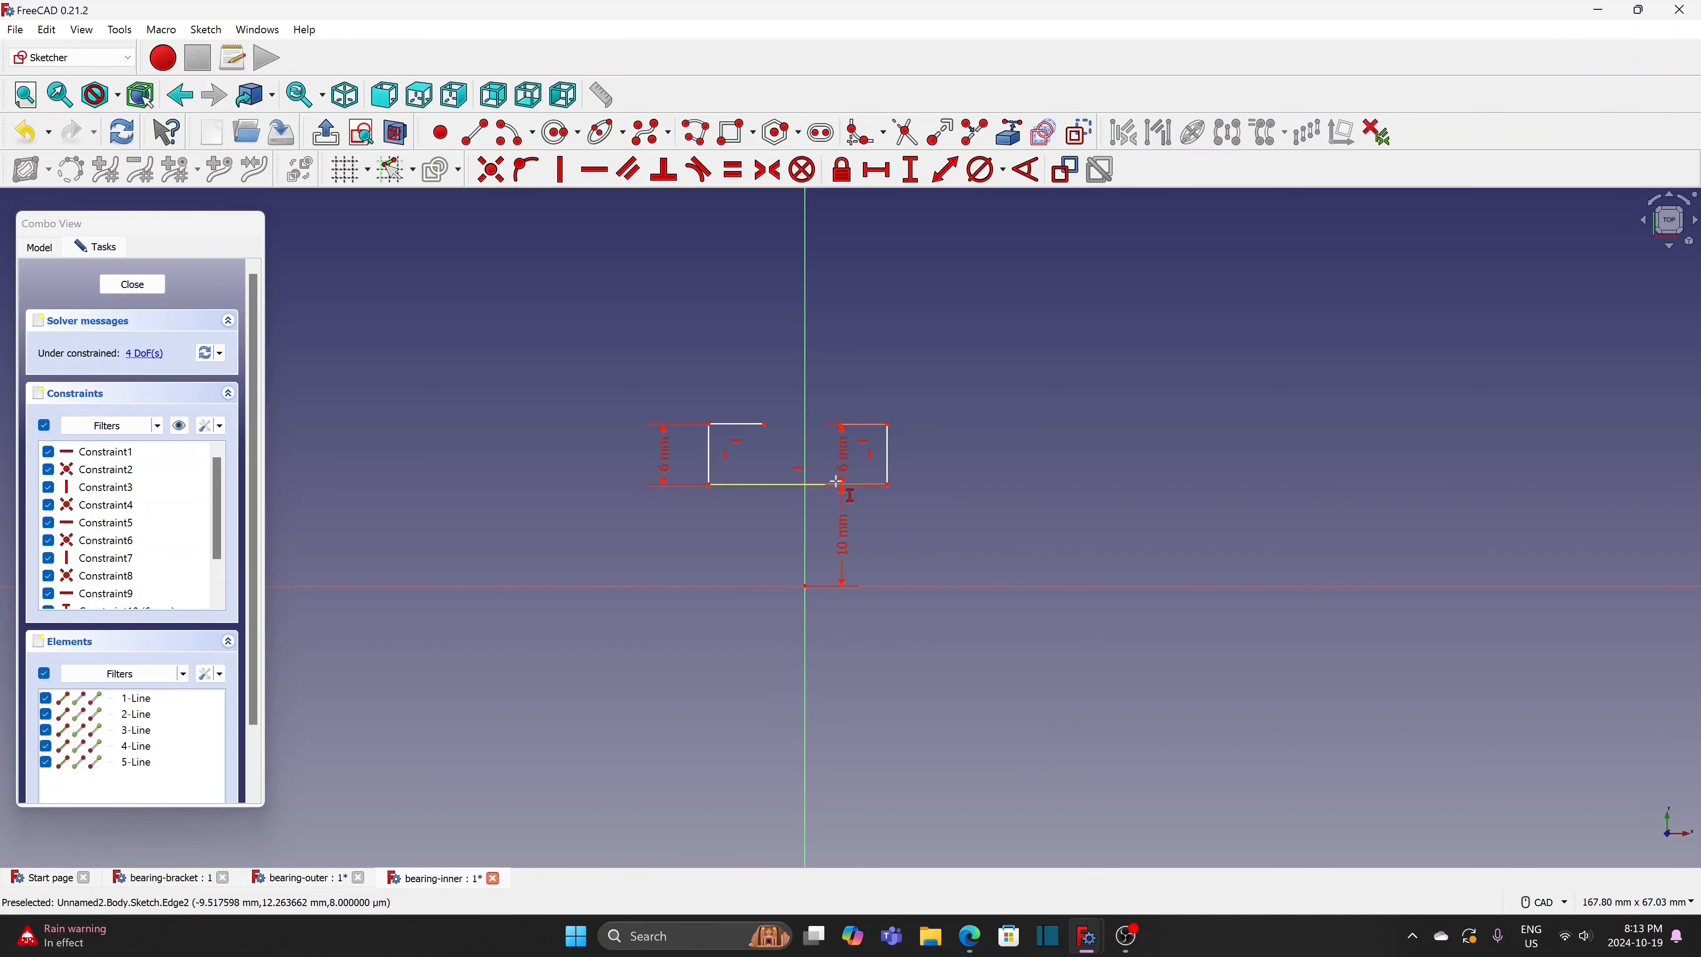
Constrain the horizontal length of the profile's bottom edge to 14 mm
left_click(879, 184)
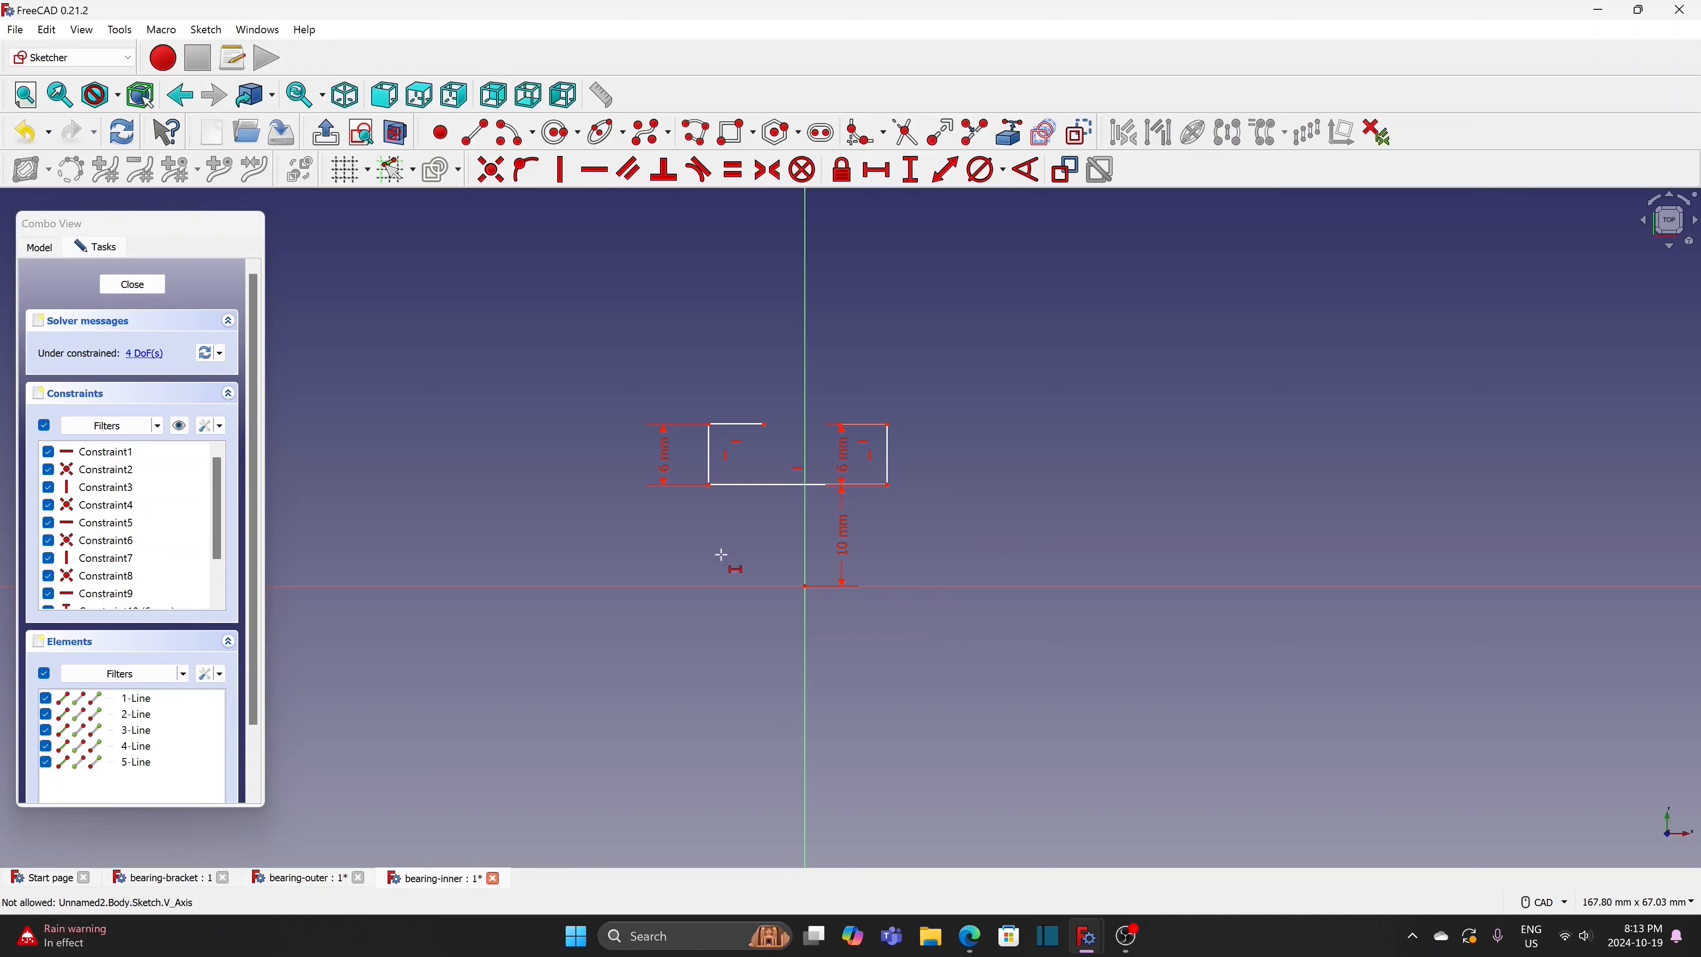
left_click(748, 484)
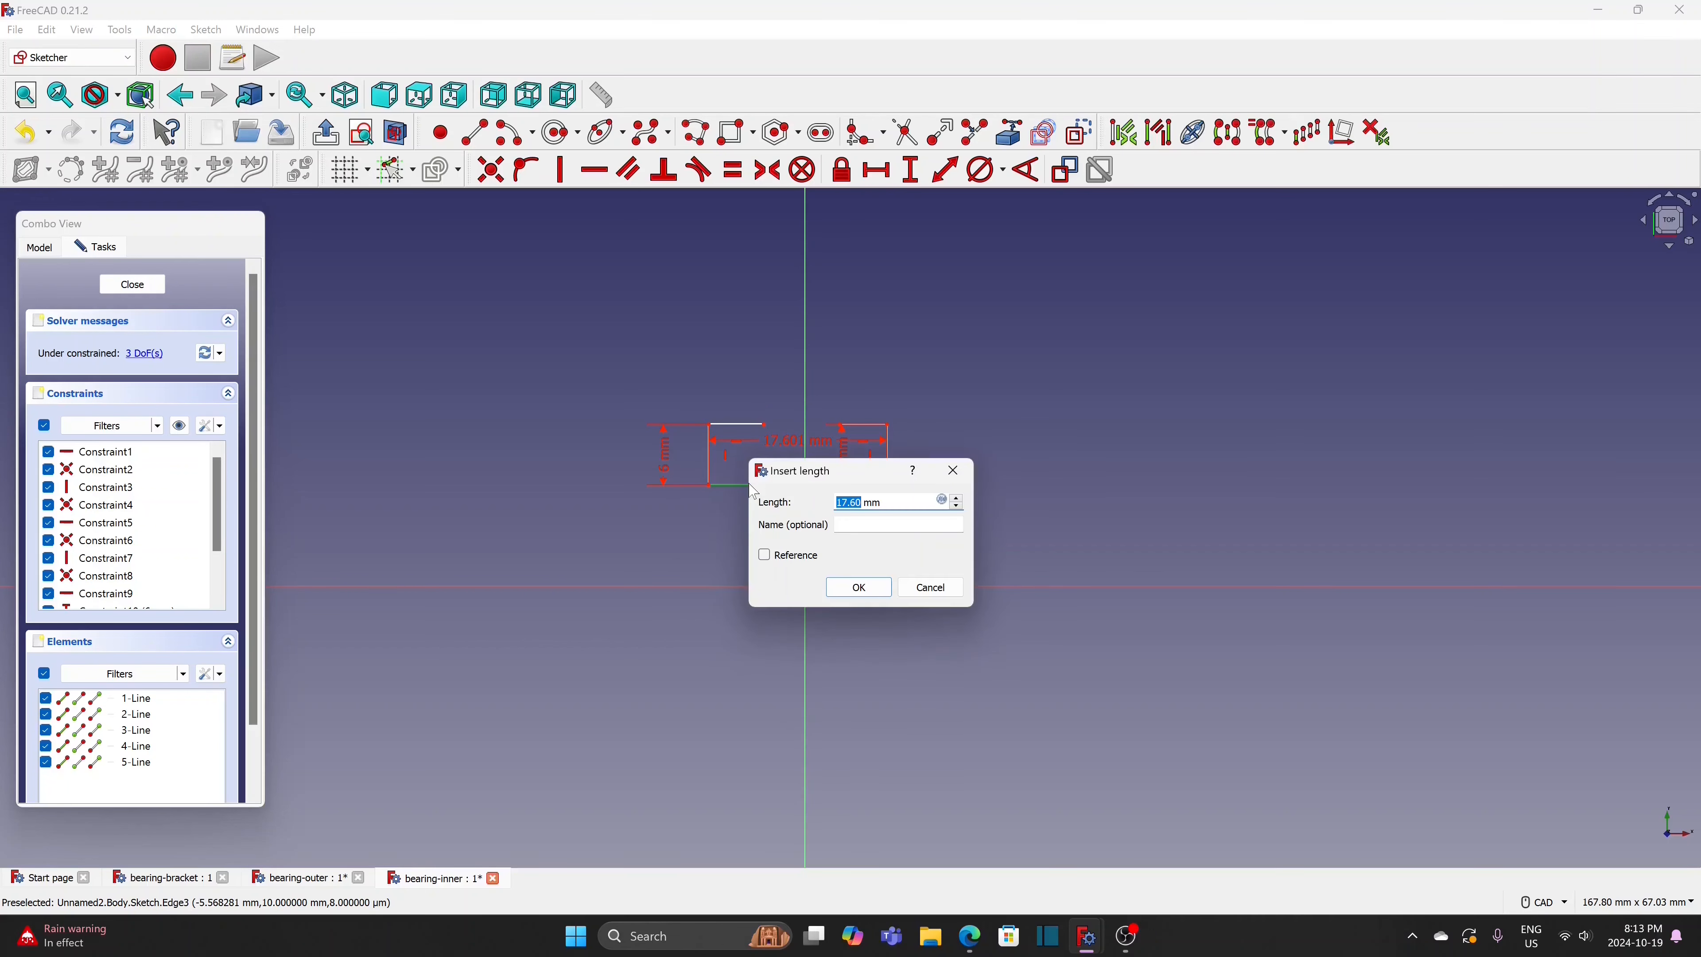
type("1")
left_click(831, 592)
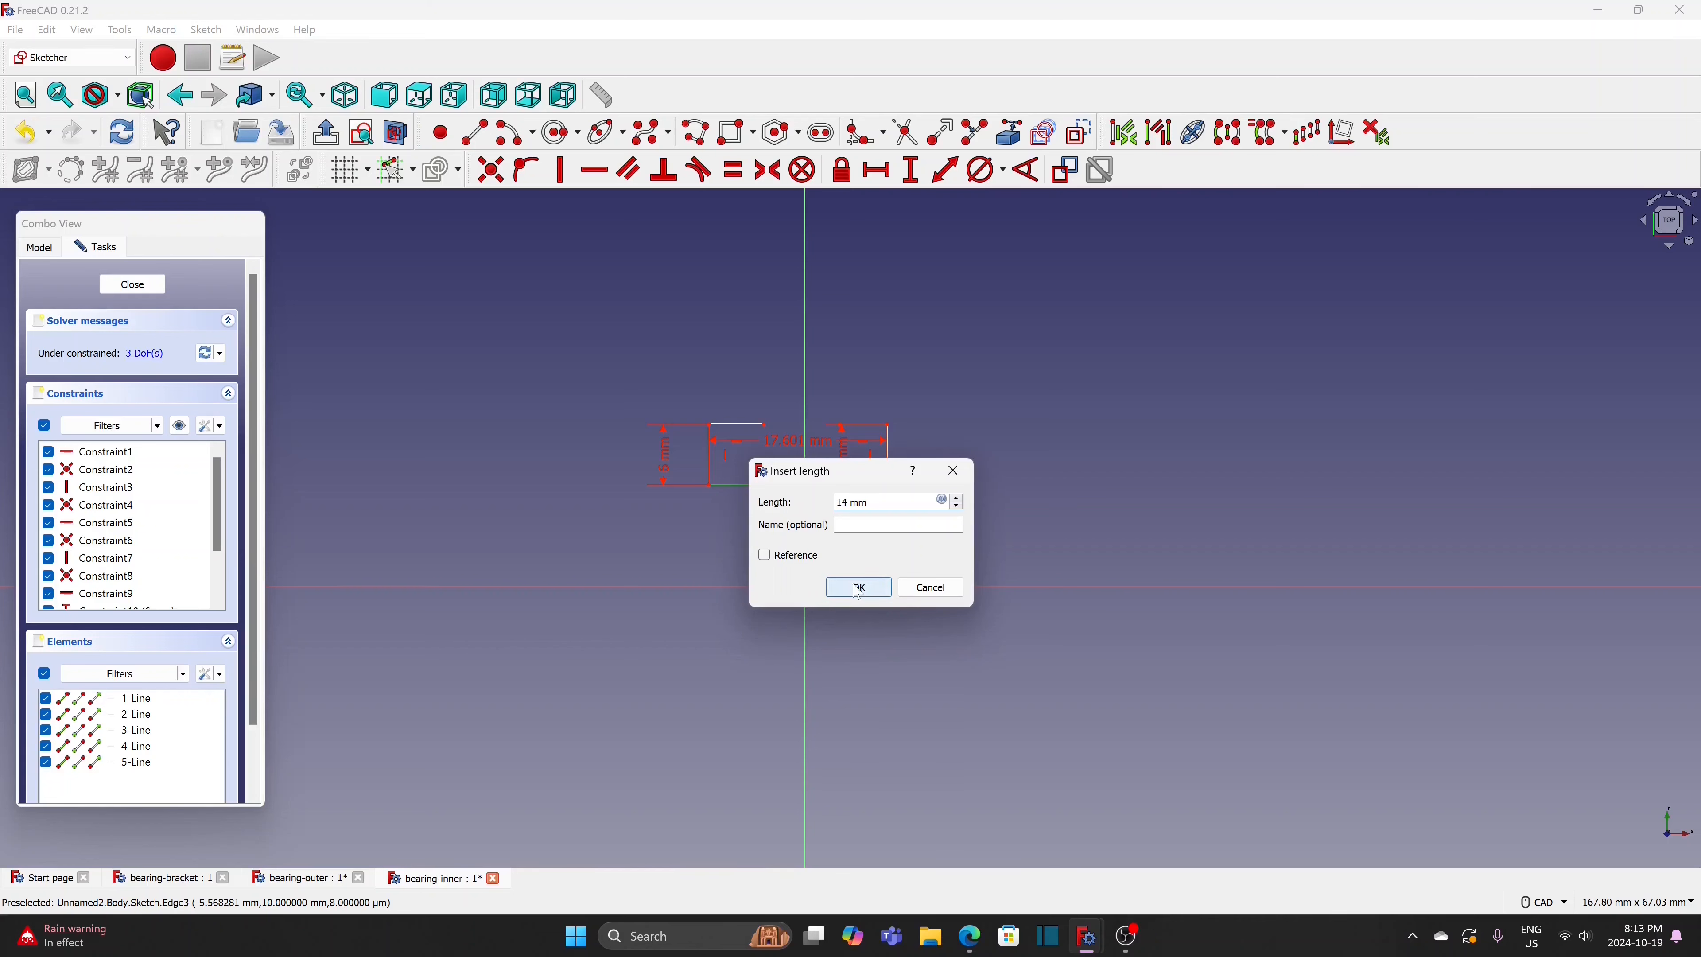
Draw a groove arc of about 5 mm radius centred on the vertical axis, dipping across the gap in the top edge
scroll(882, 439, "up", 3)
scroll(881, 439, "up", 1)
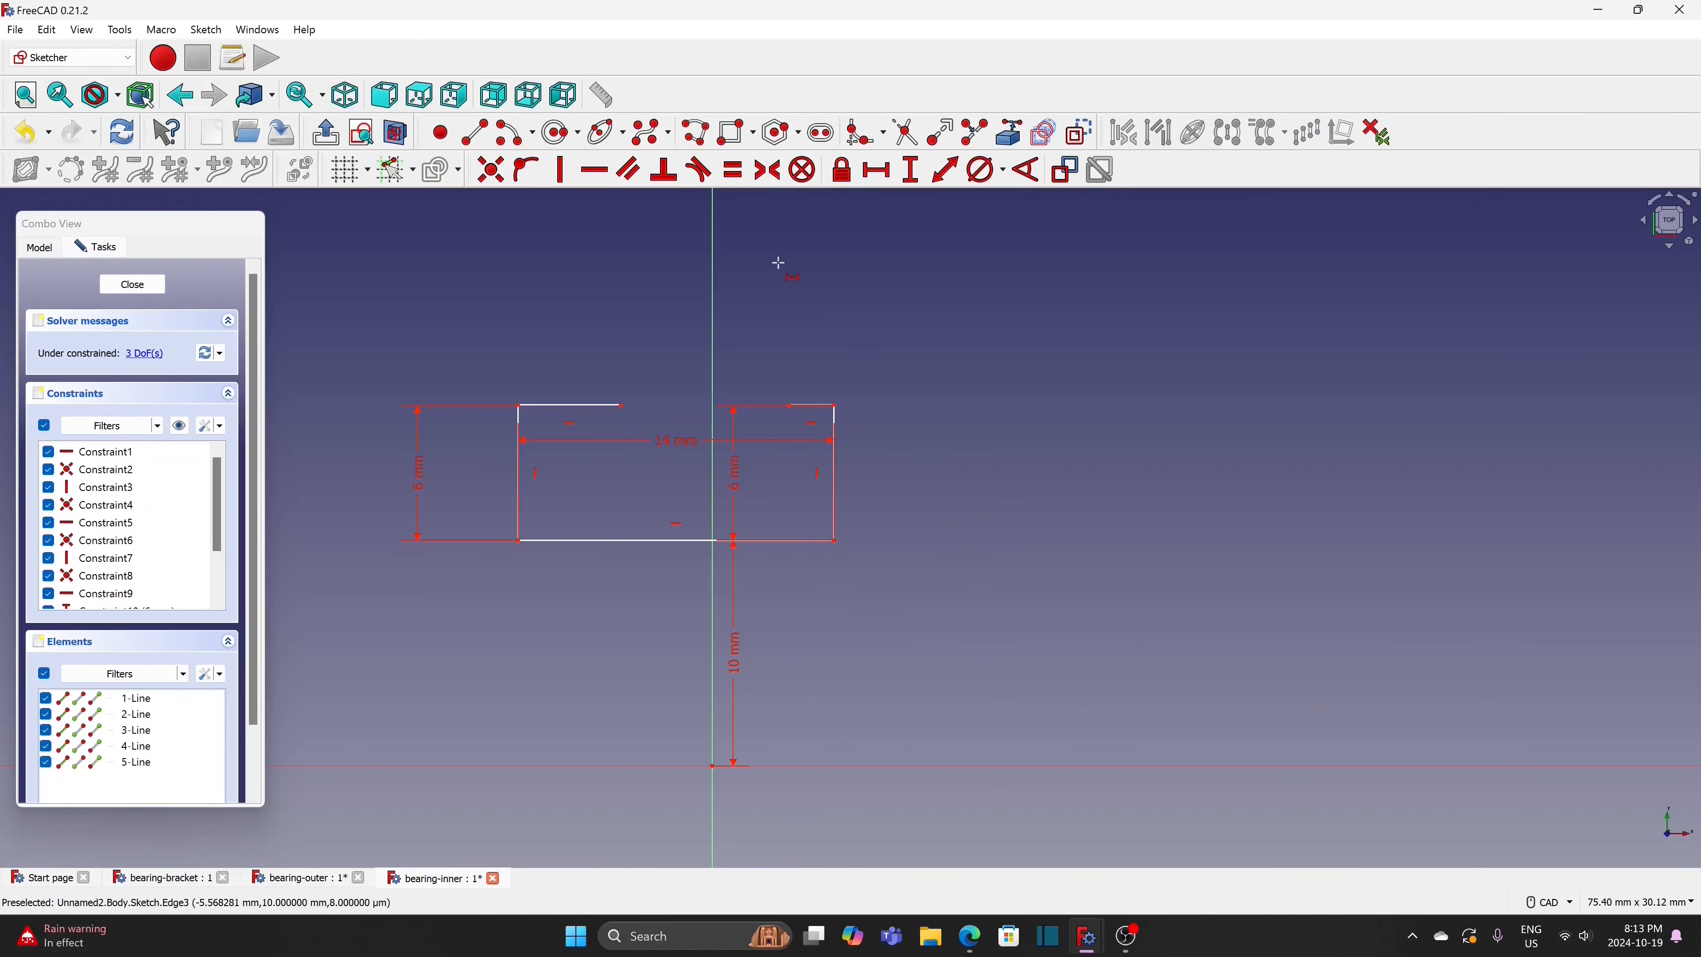
left_click(560, 137)
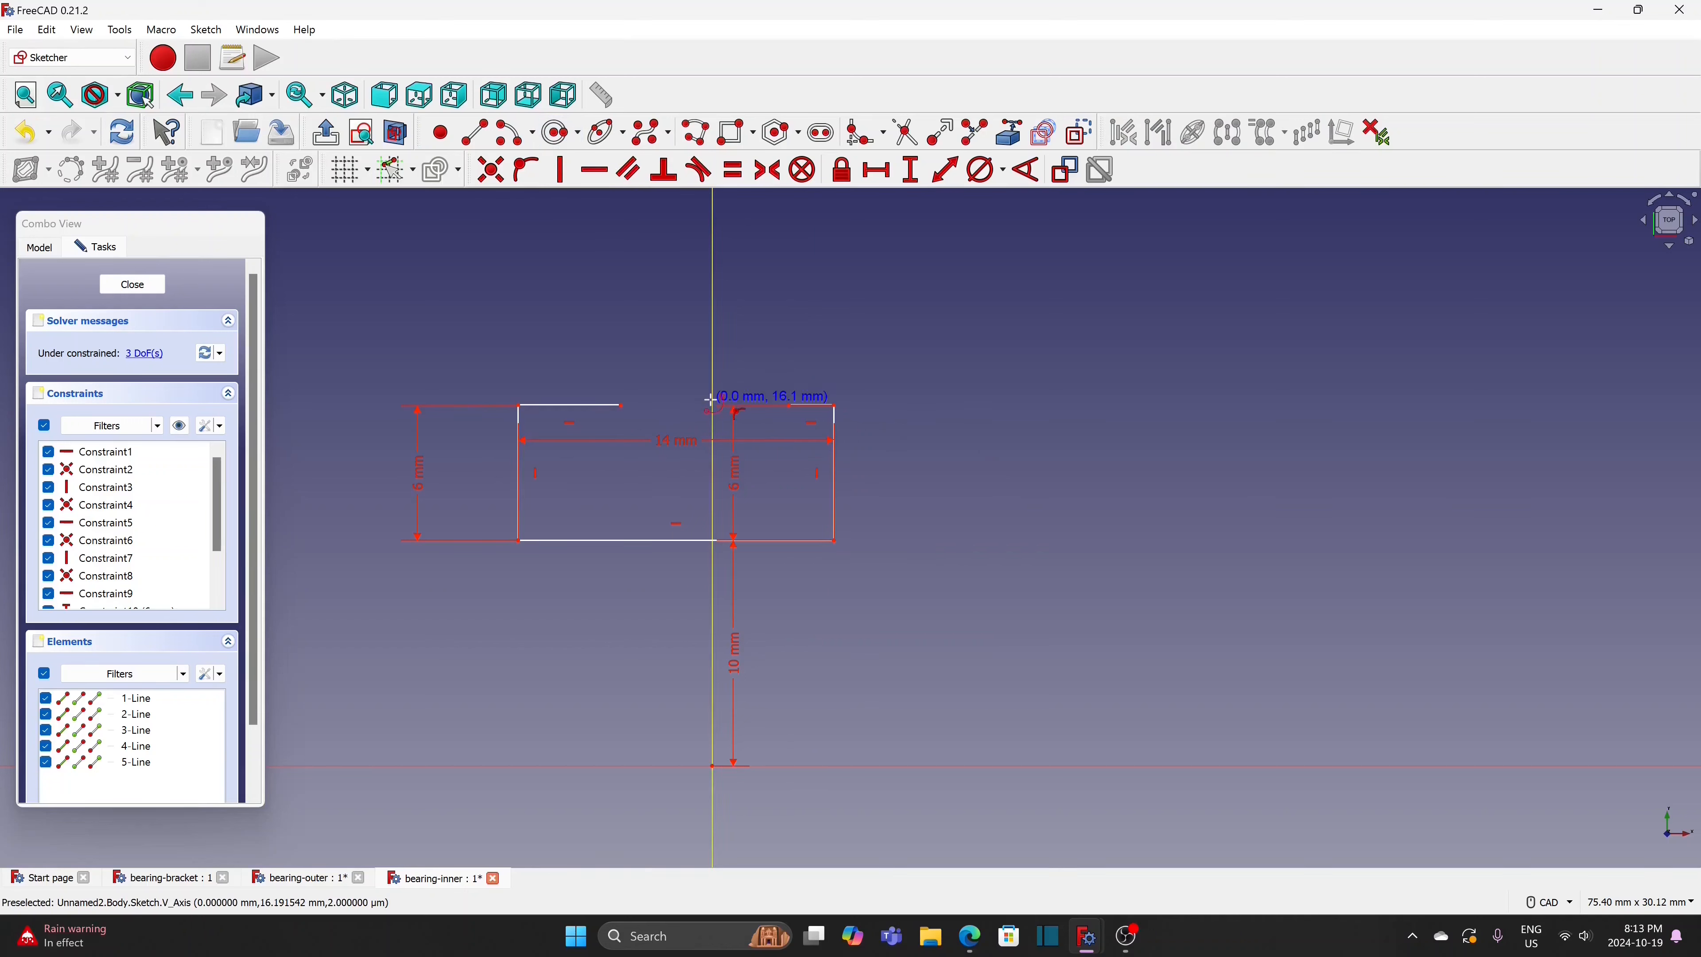
left_click(711, 338)
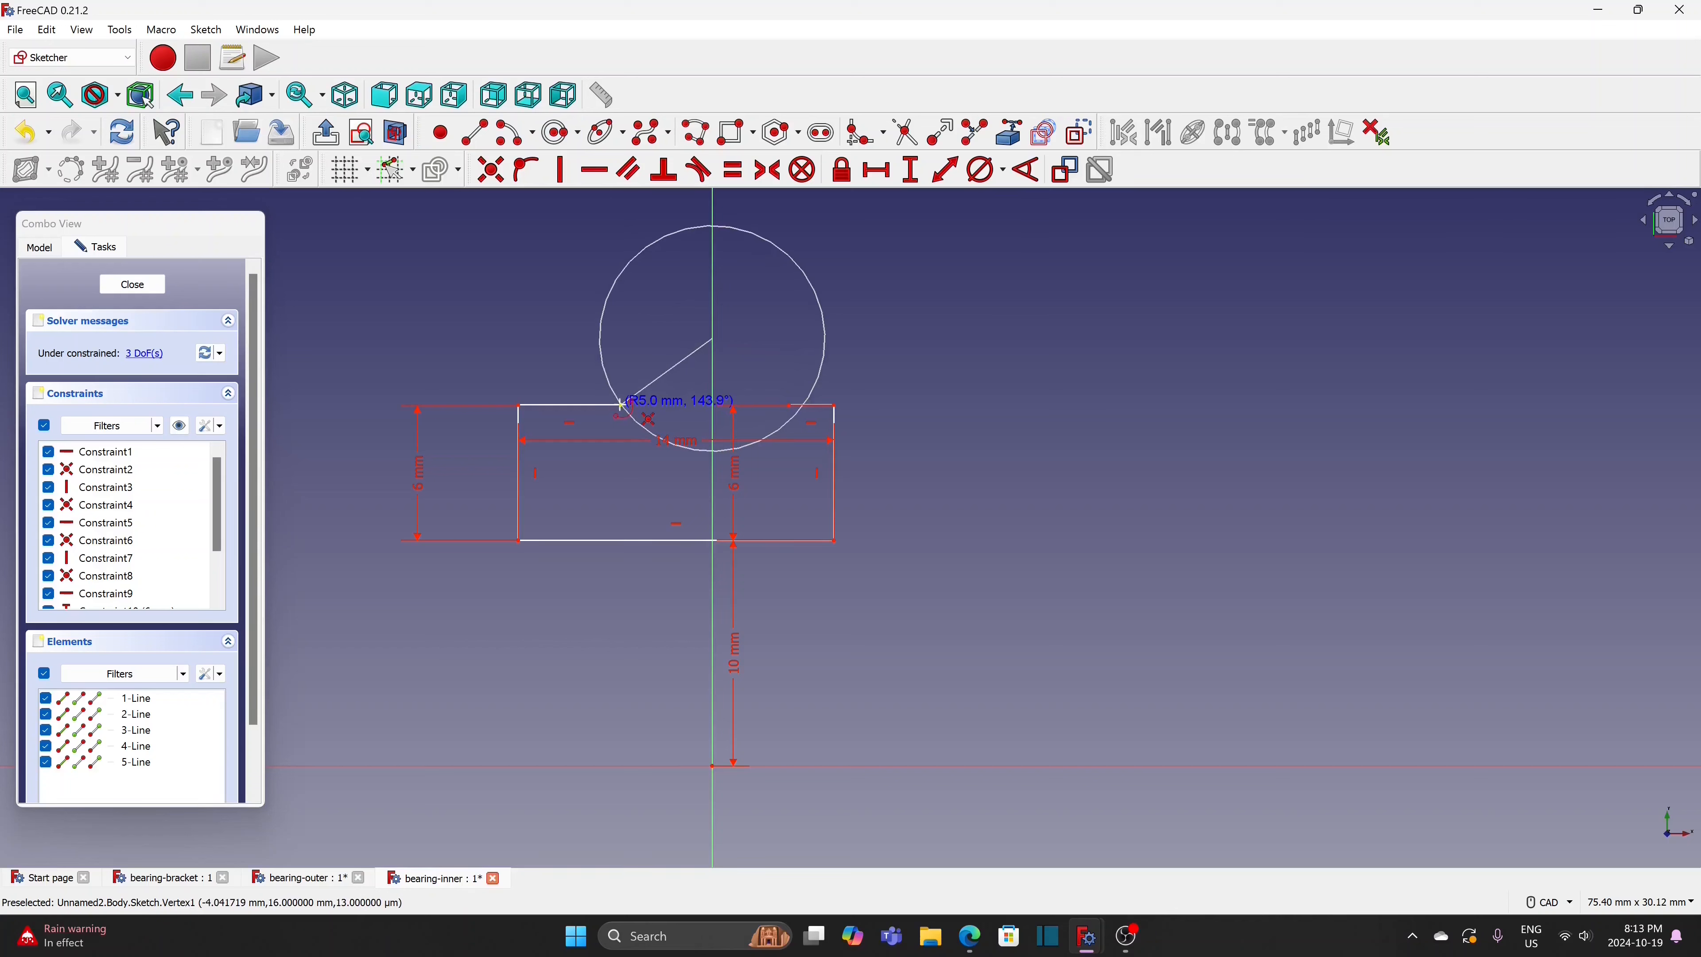
left_click(623, 410)
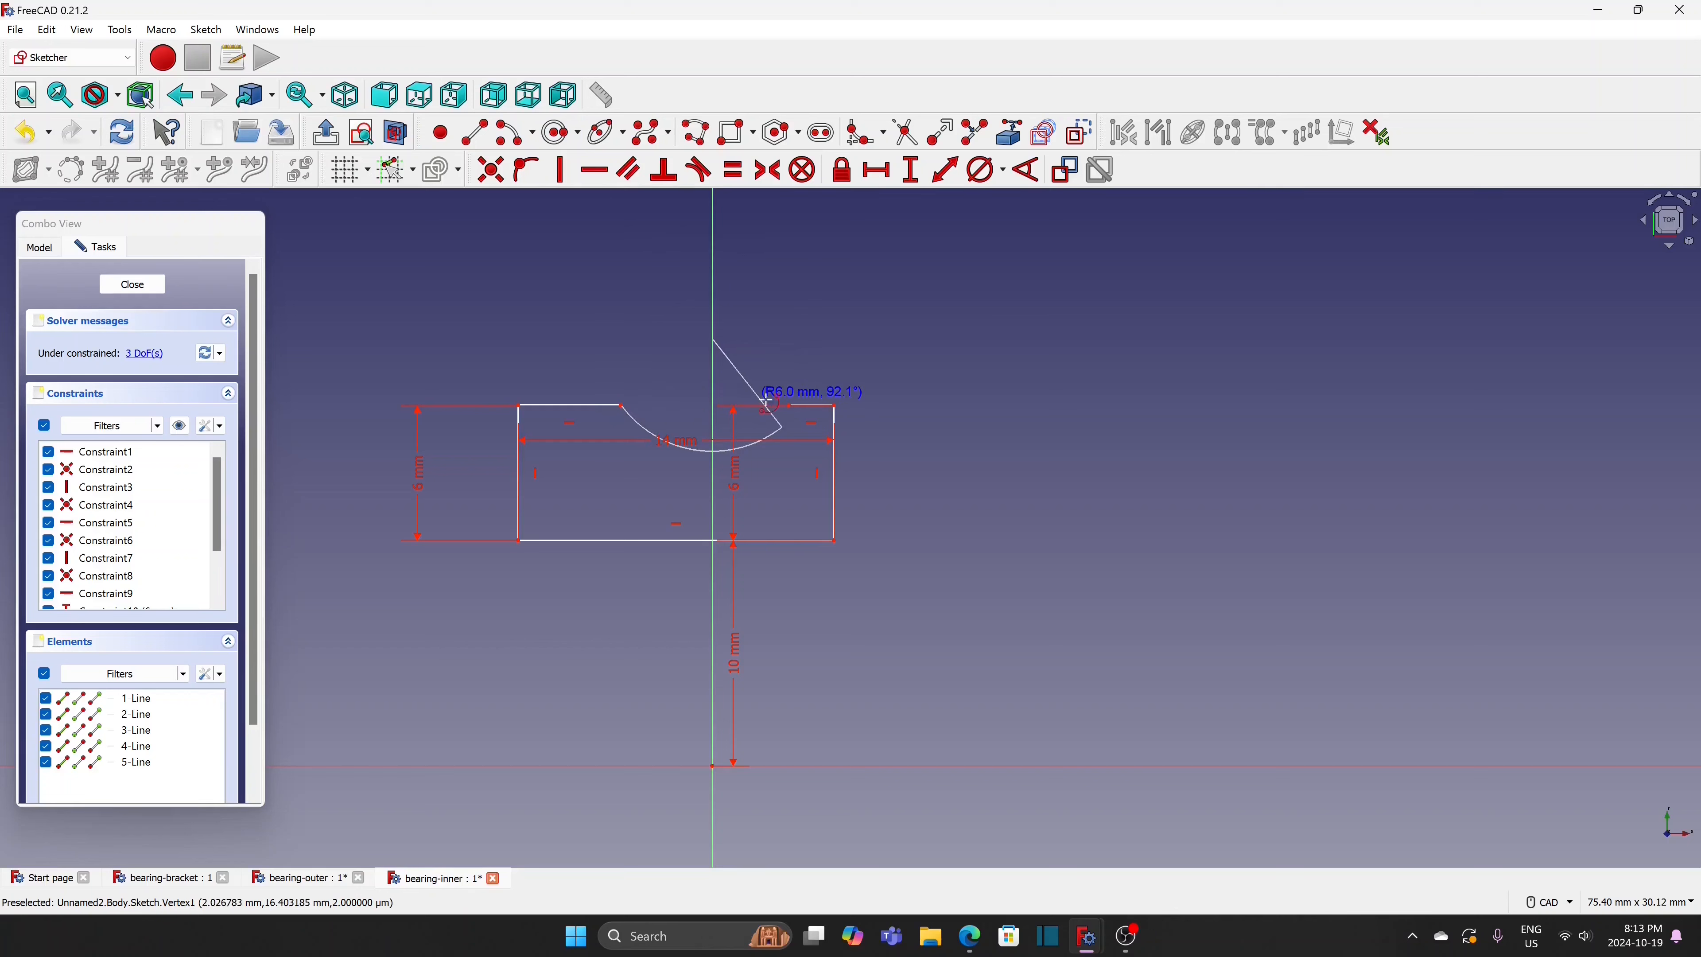
left_click(781, 407)
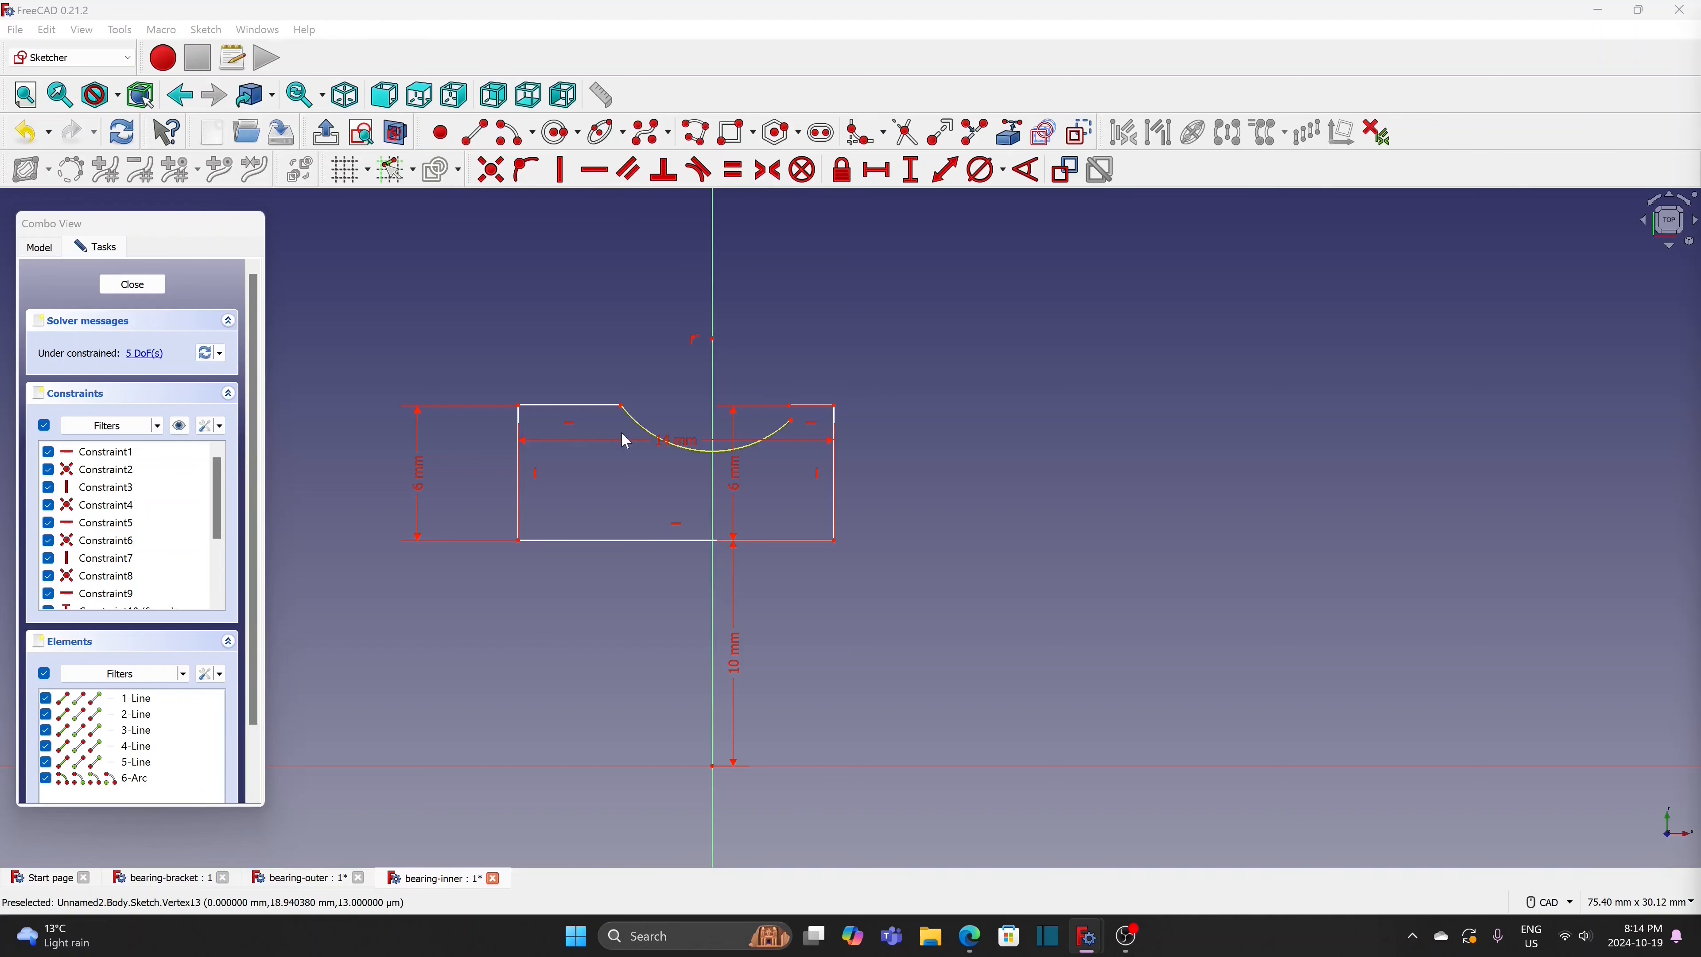
Pull the groove arc's left end inward and make its right end coincident with the inner end of the right top segment
mouse_move(621, 406)
left_mouse_down()
mouse_move(608, 410)
mouse_move(645, 420)
left_mouse_up()
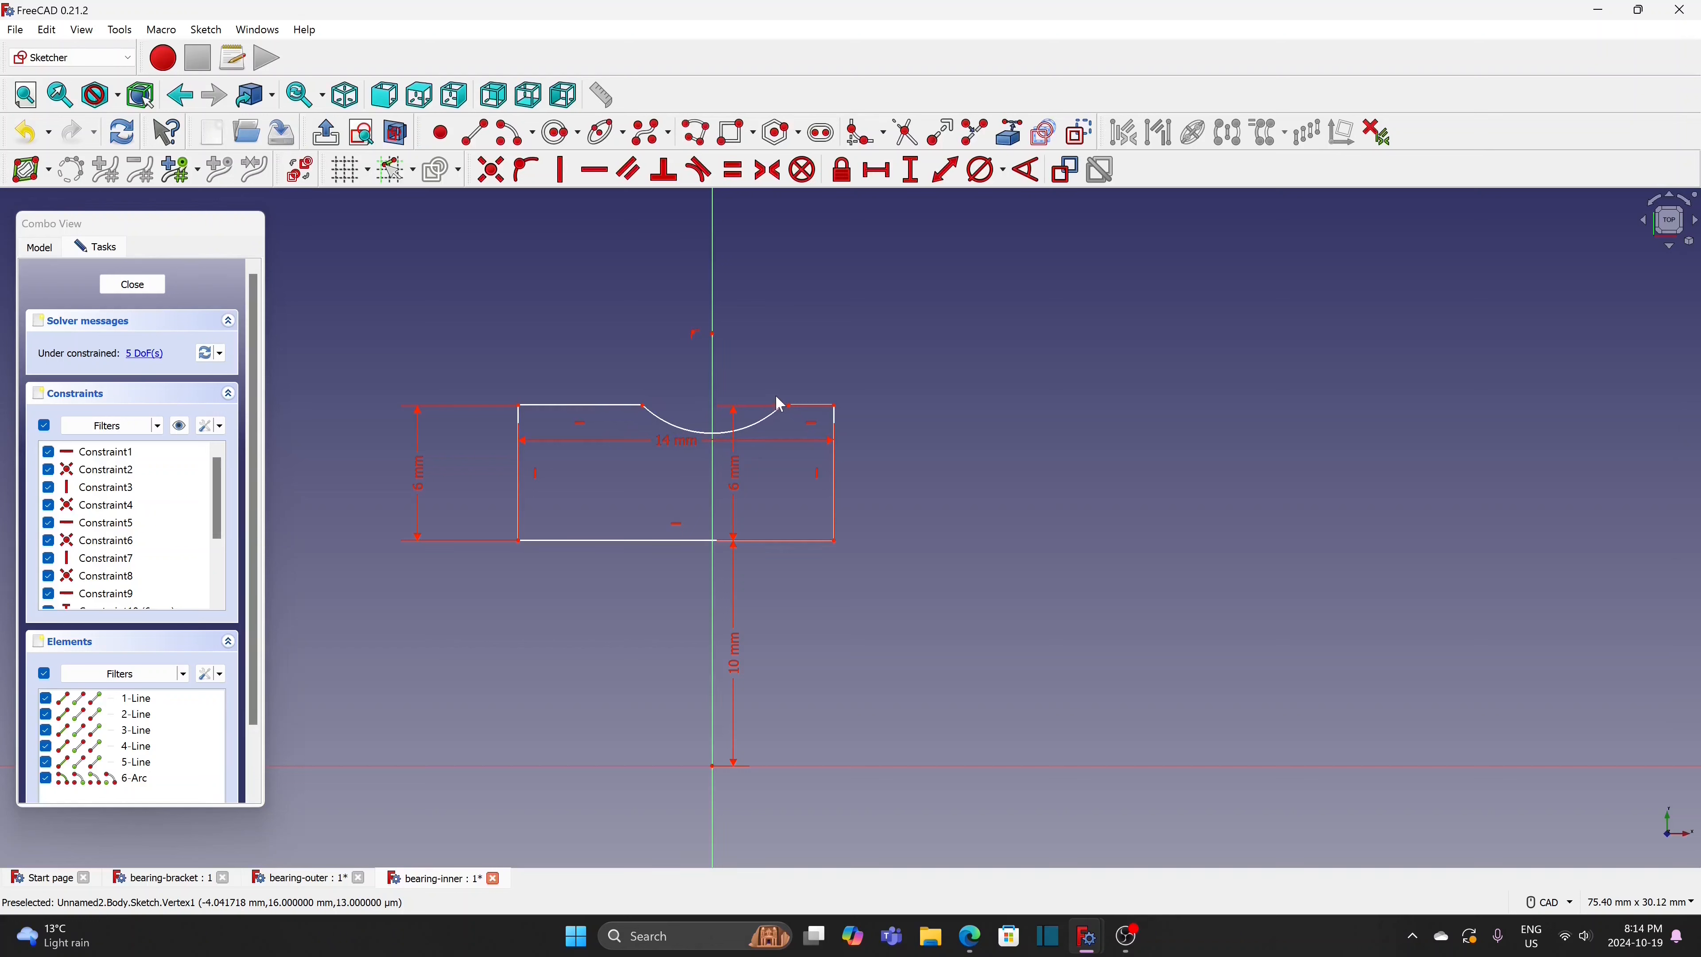
left_click_drag(776, 397, 797, 414)
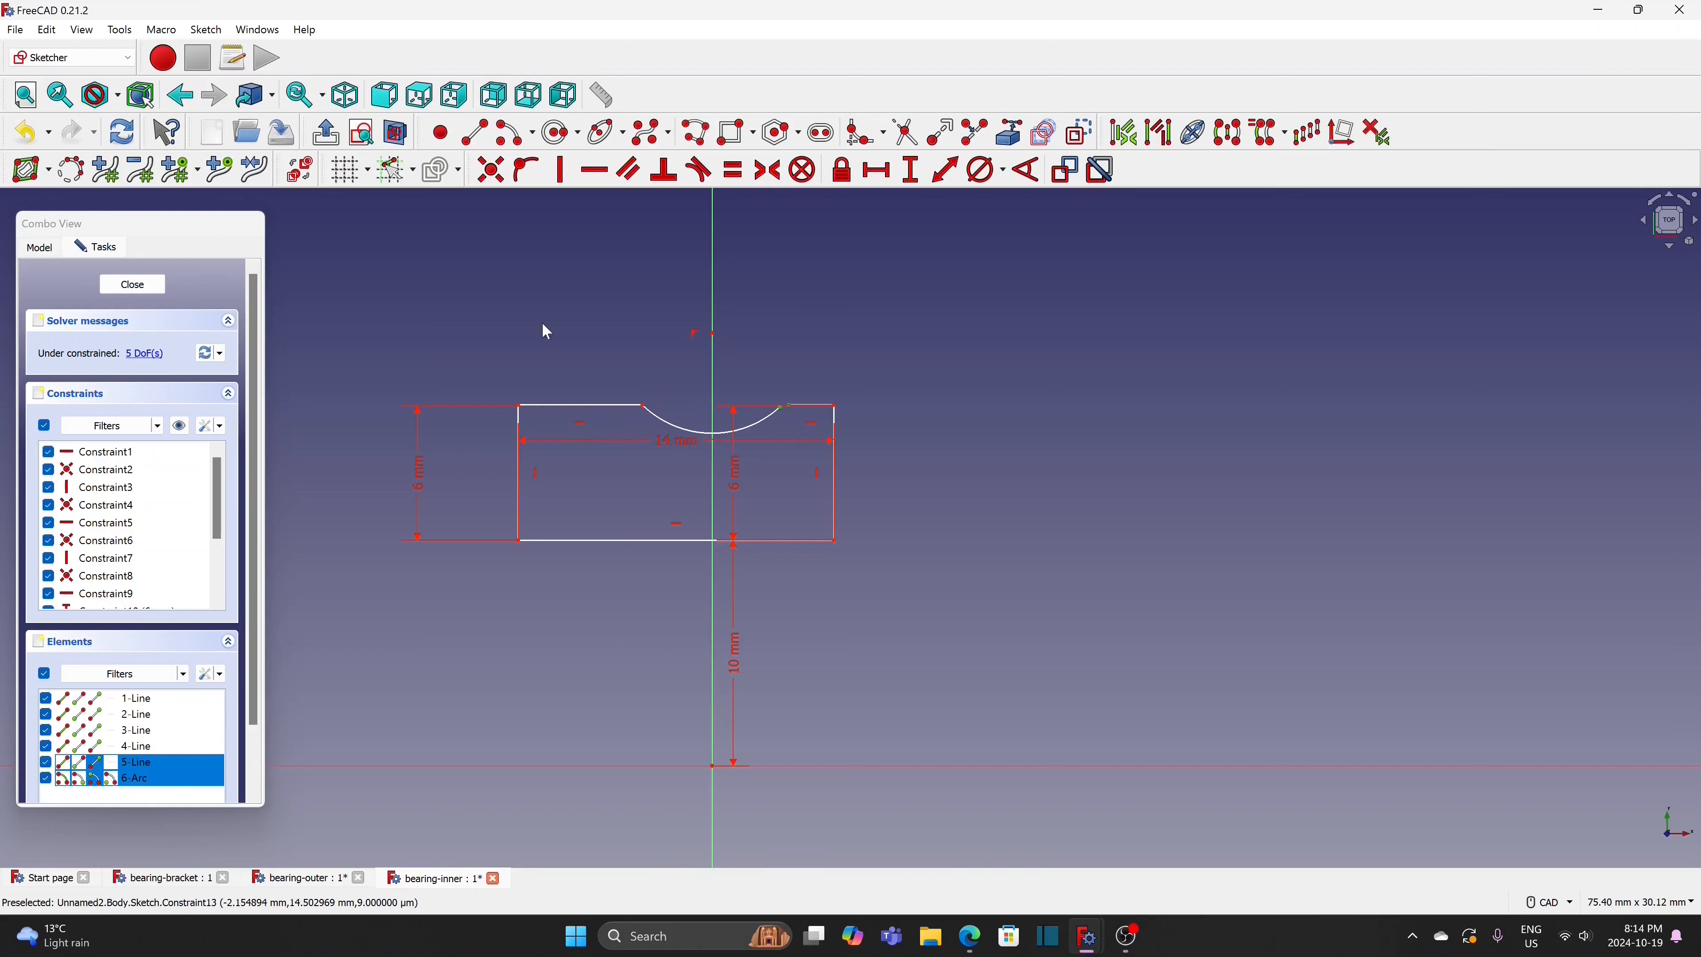
left_click(493, 170)
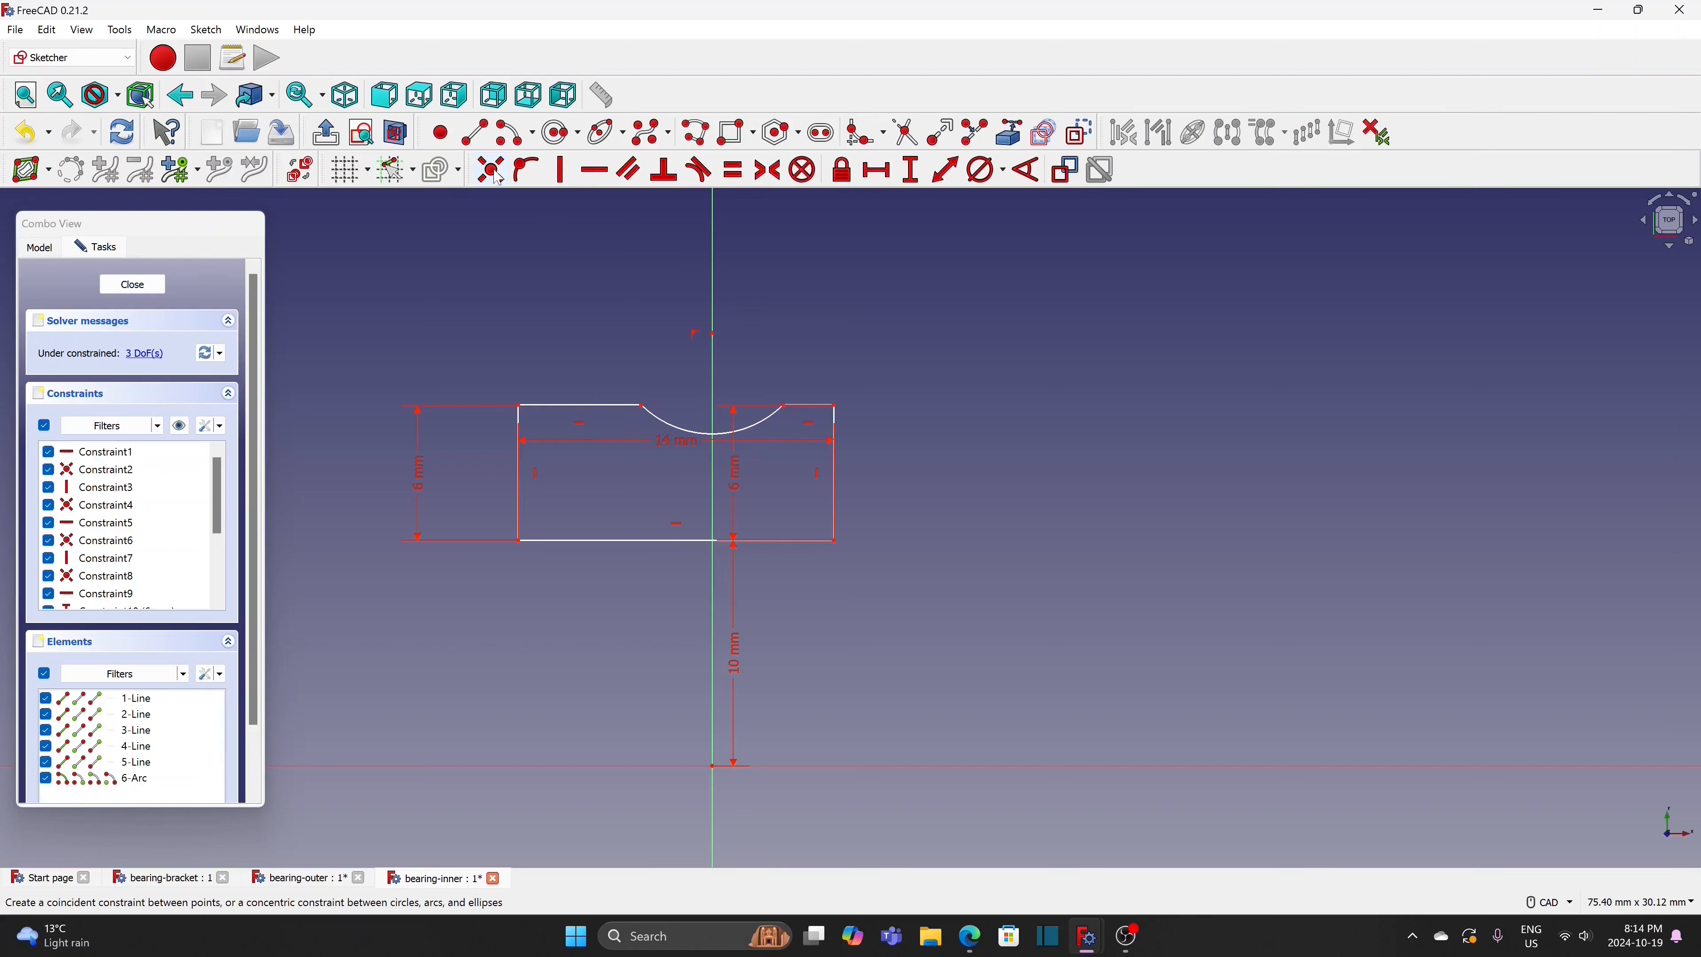
Constrain the profile's two outer top corners to be symmetric about the vertical axis
left_click(521, 416)
left_click(750, 421)
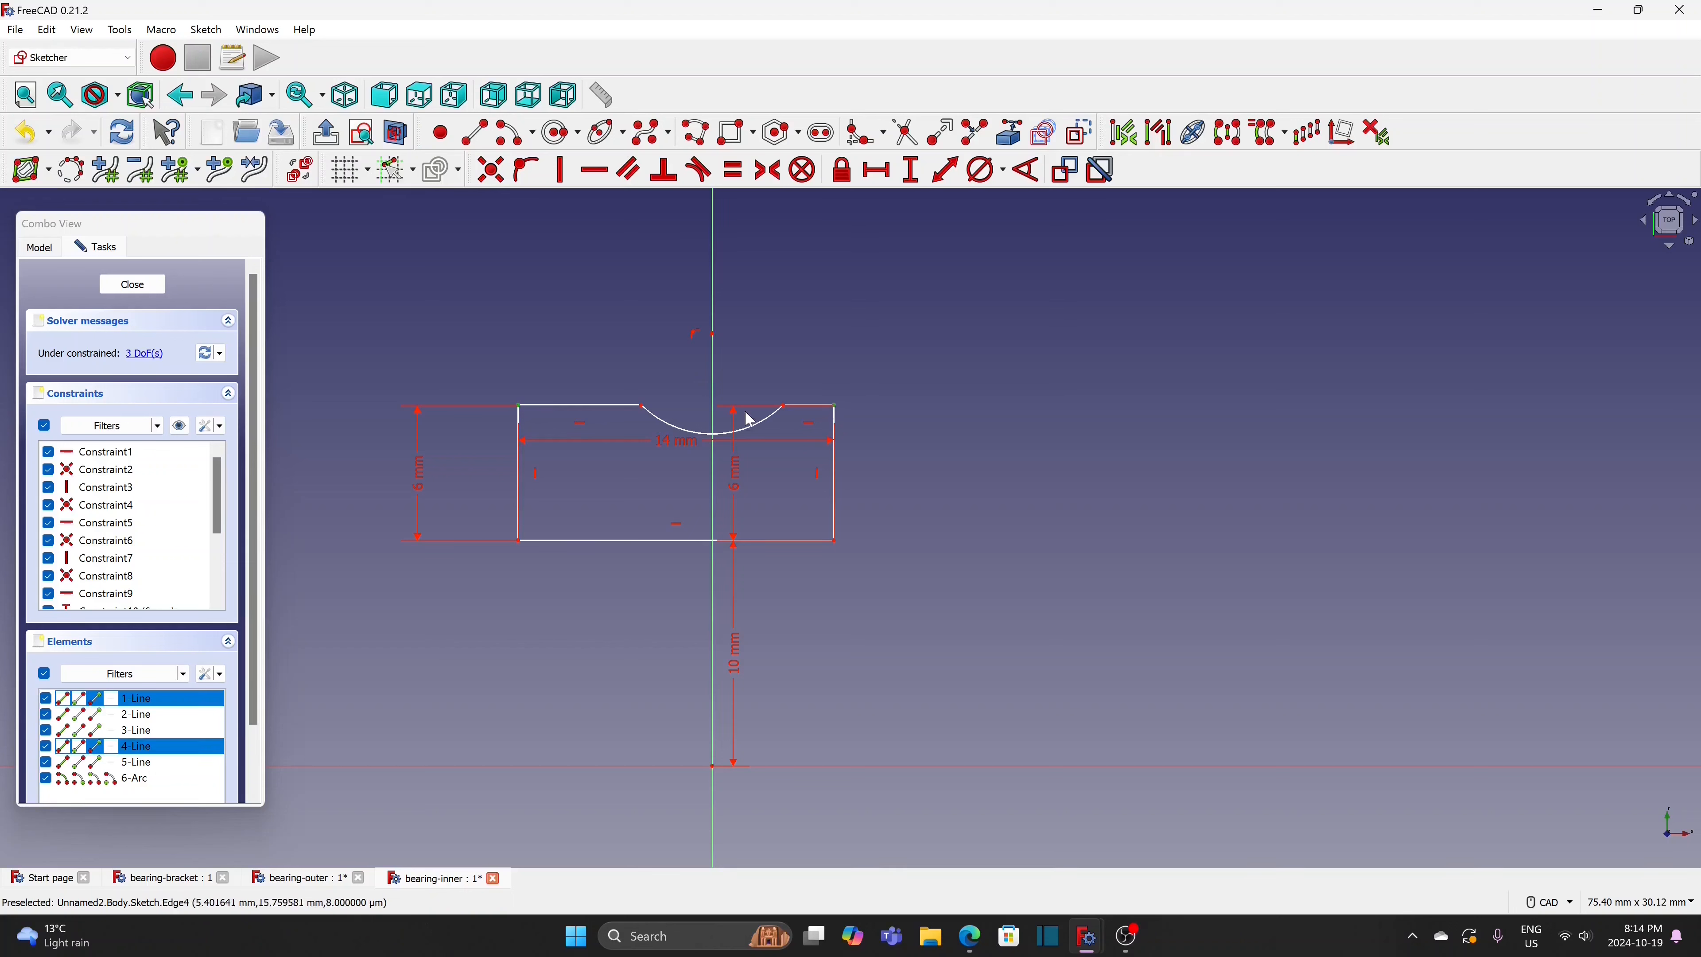
left_click(671, 175)
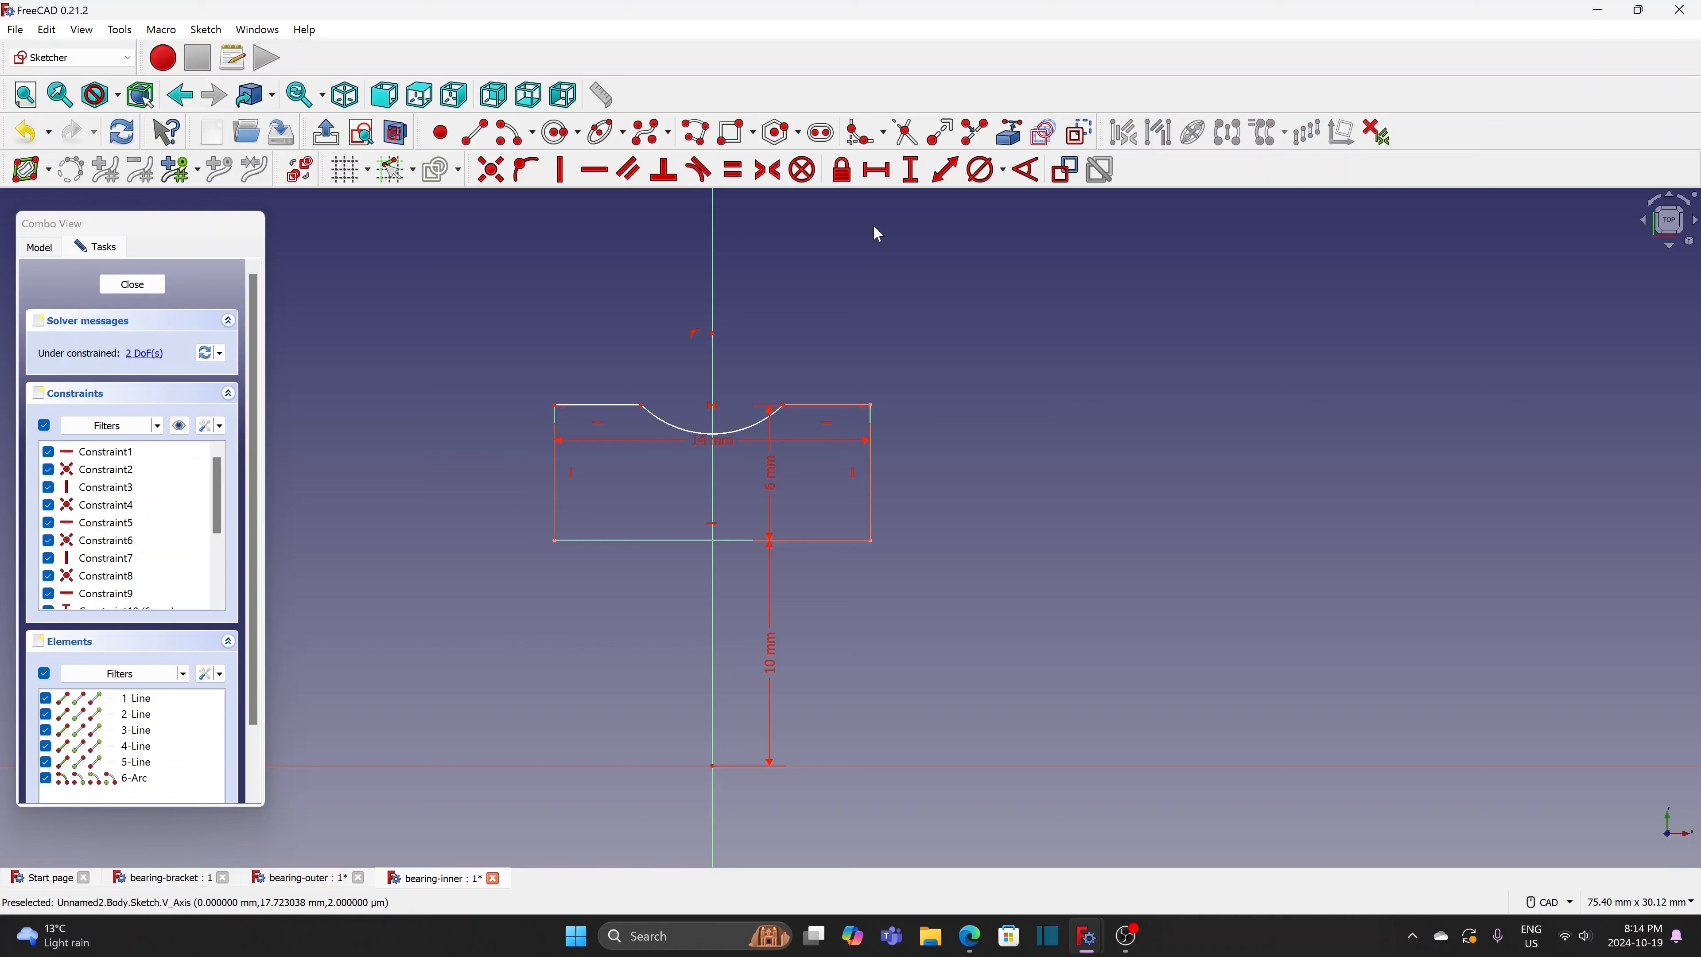
Constrain the groove arc's diameter to 10 mm
left_click(983, 172)
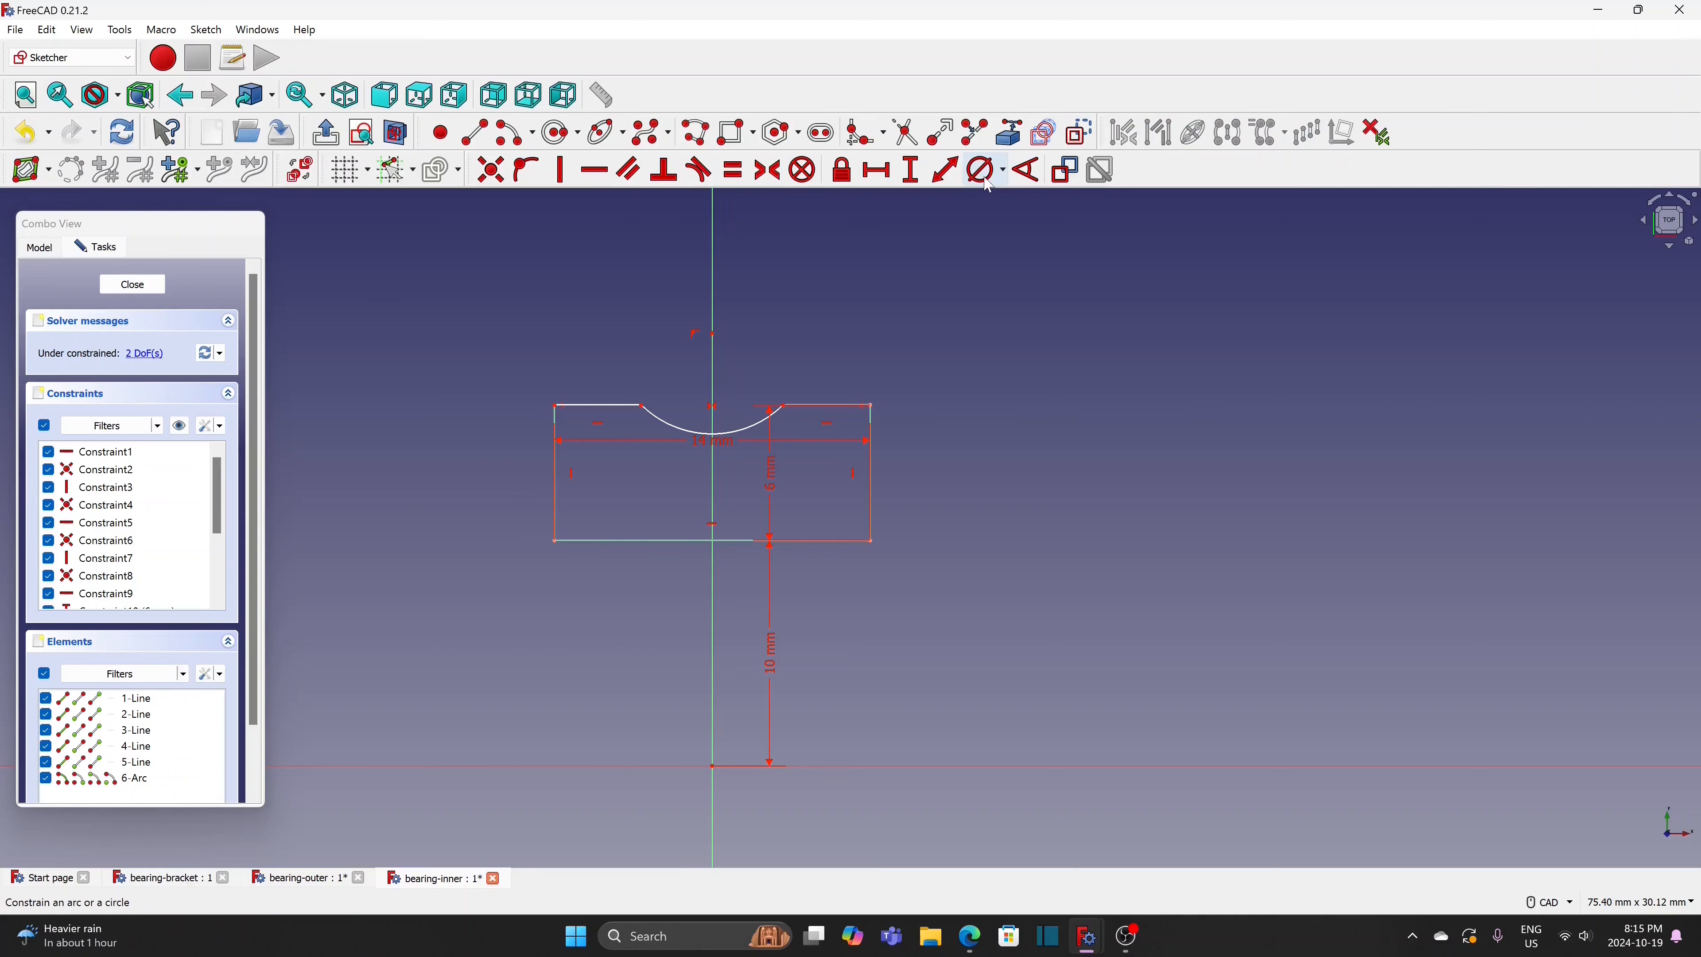
left_click(746, 430)
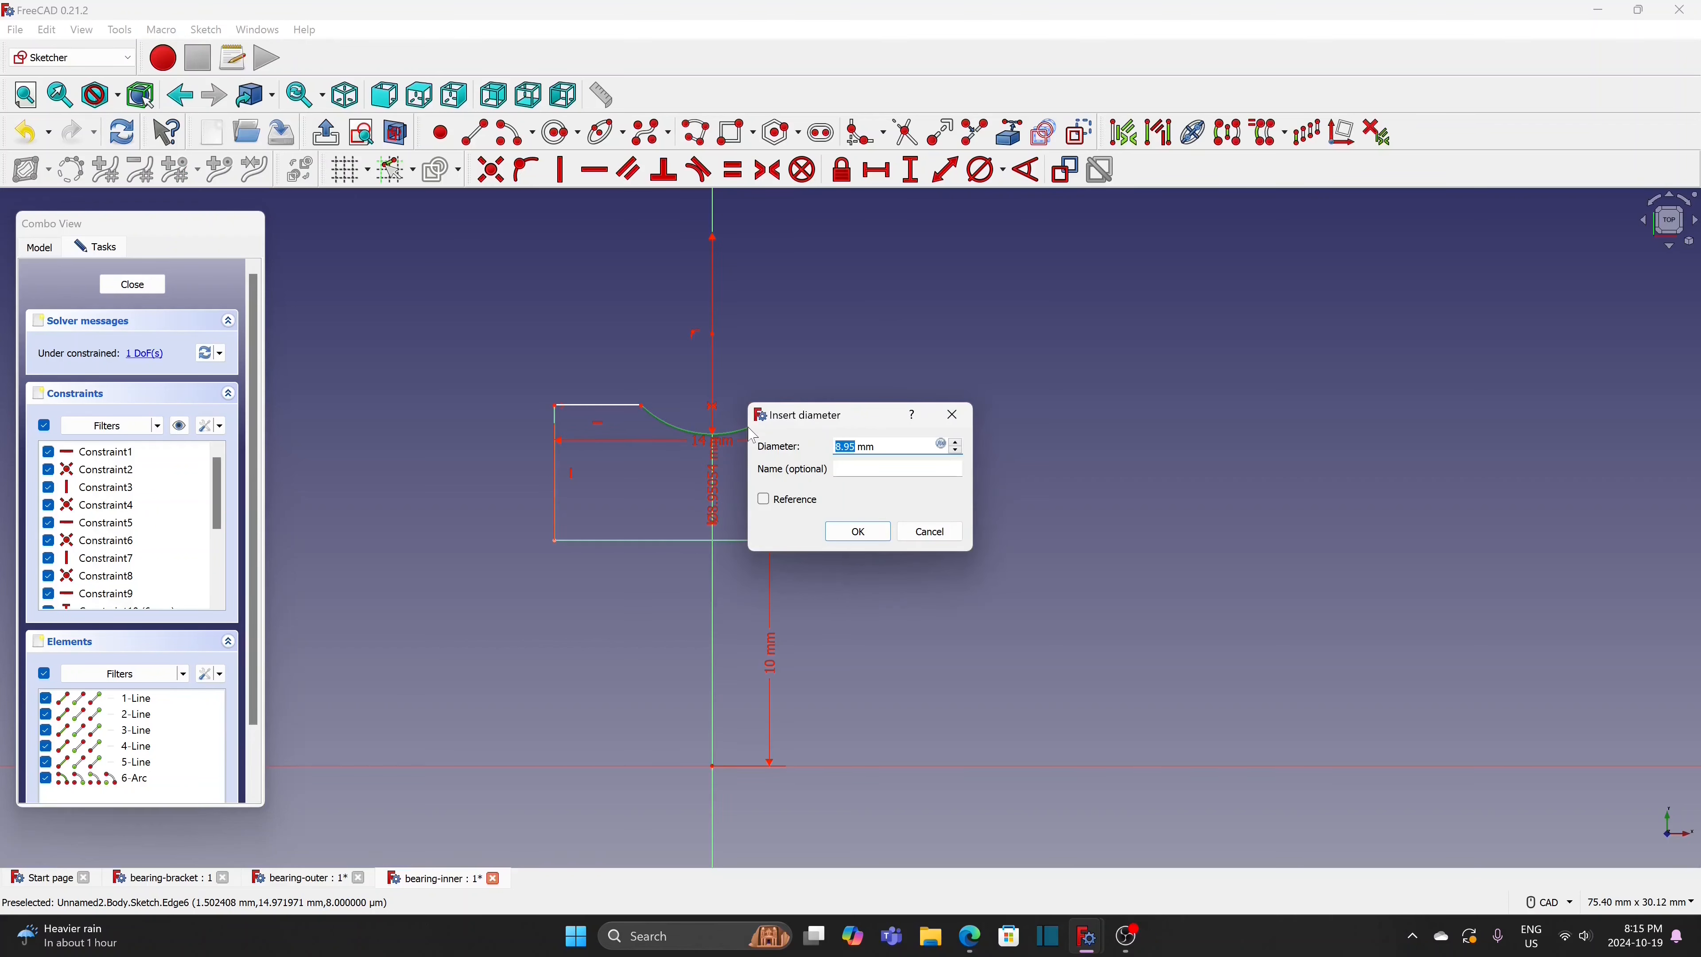
type("10")
left_click(858, 530)
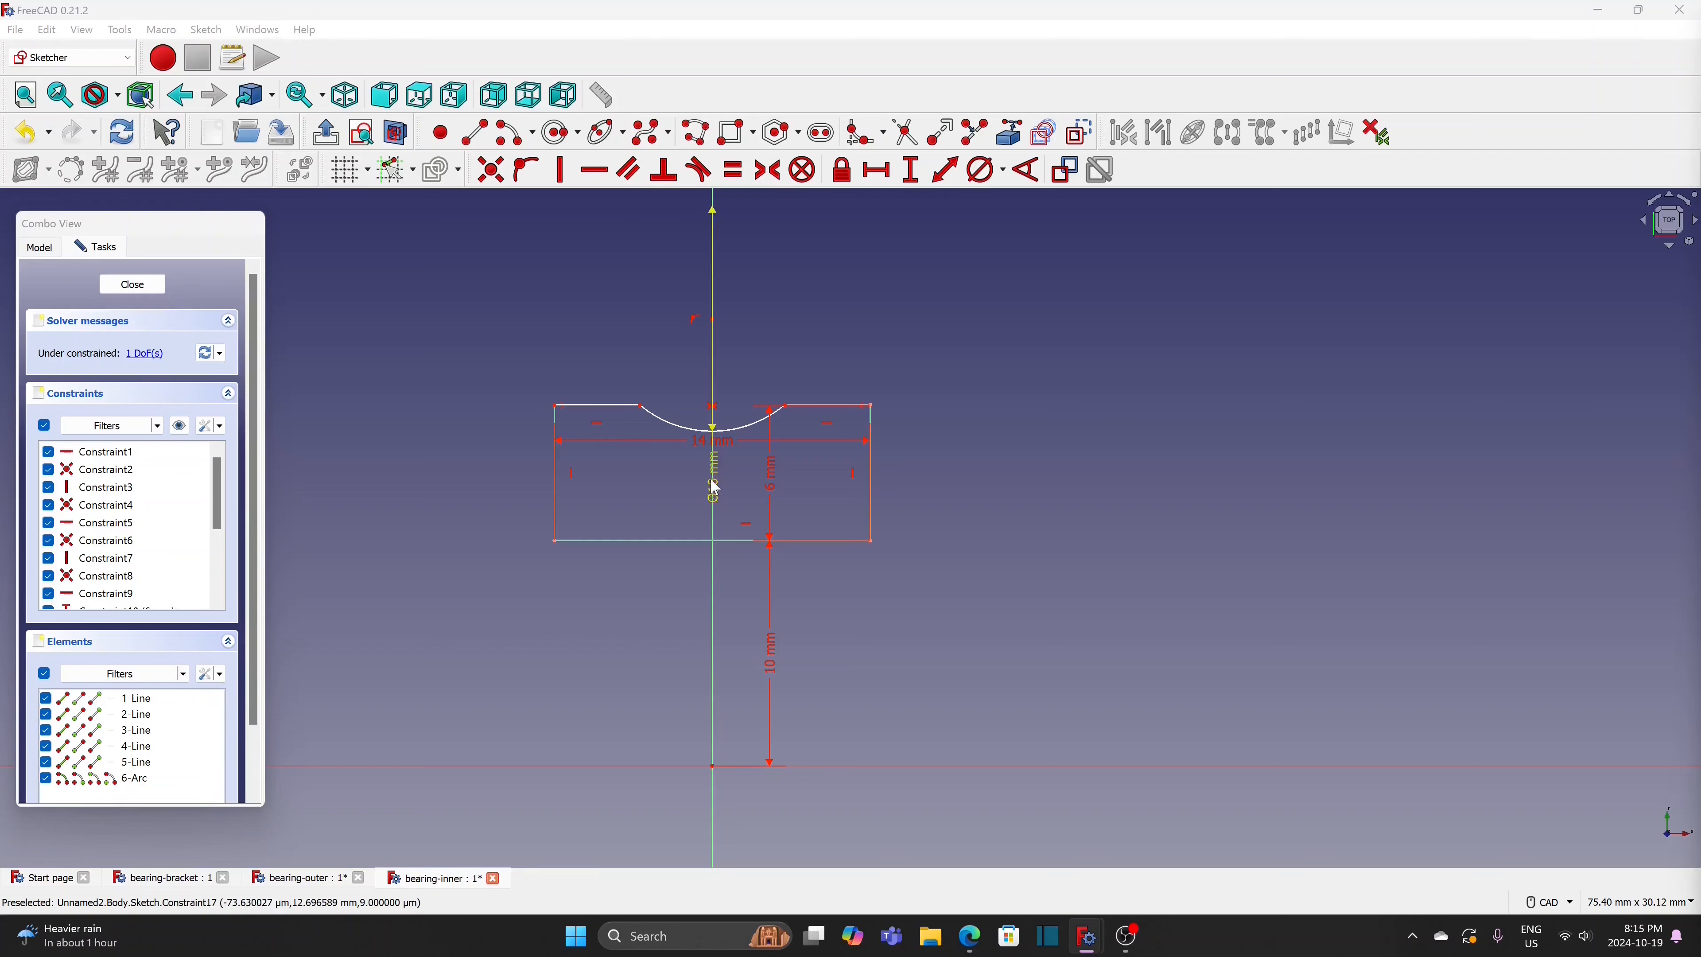
Rearrange the dimensions: tilt the arc diameter, place the 6 mm height beside the profile and the 14 mm width above it
left_click_drag(715, 487, 734, 382)
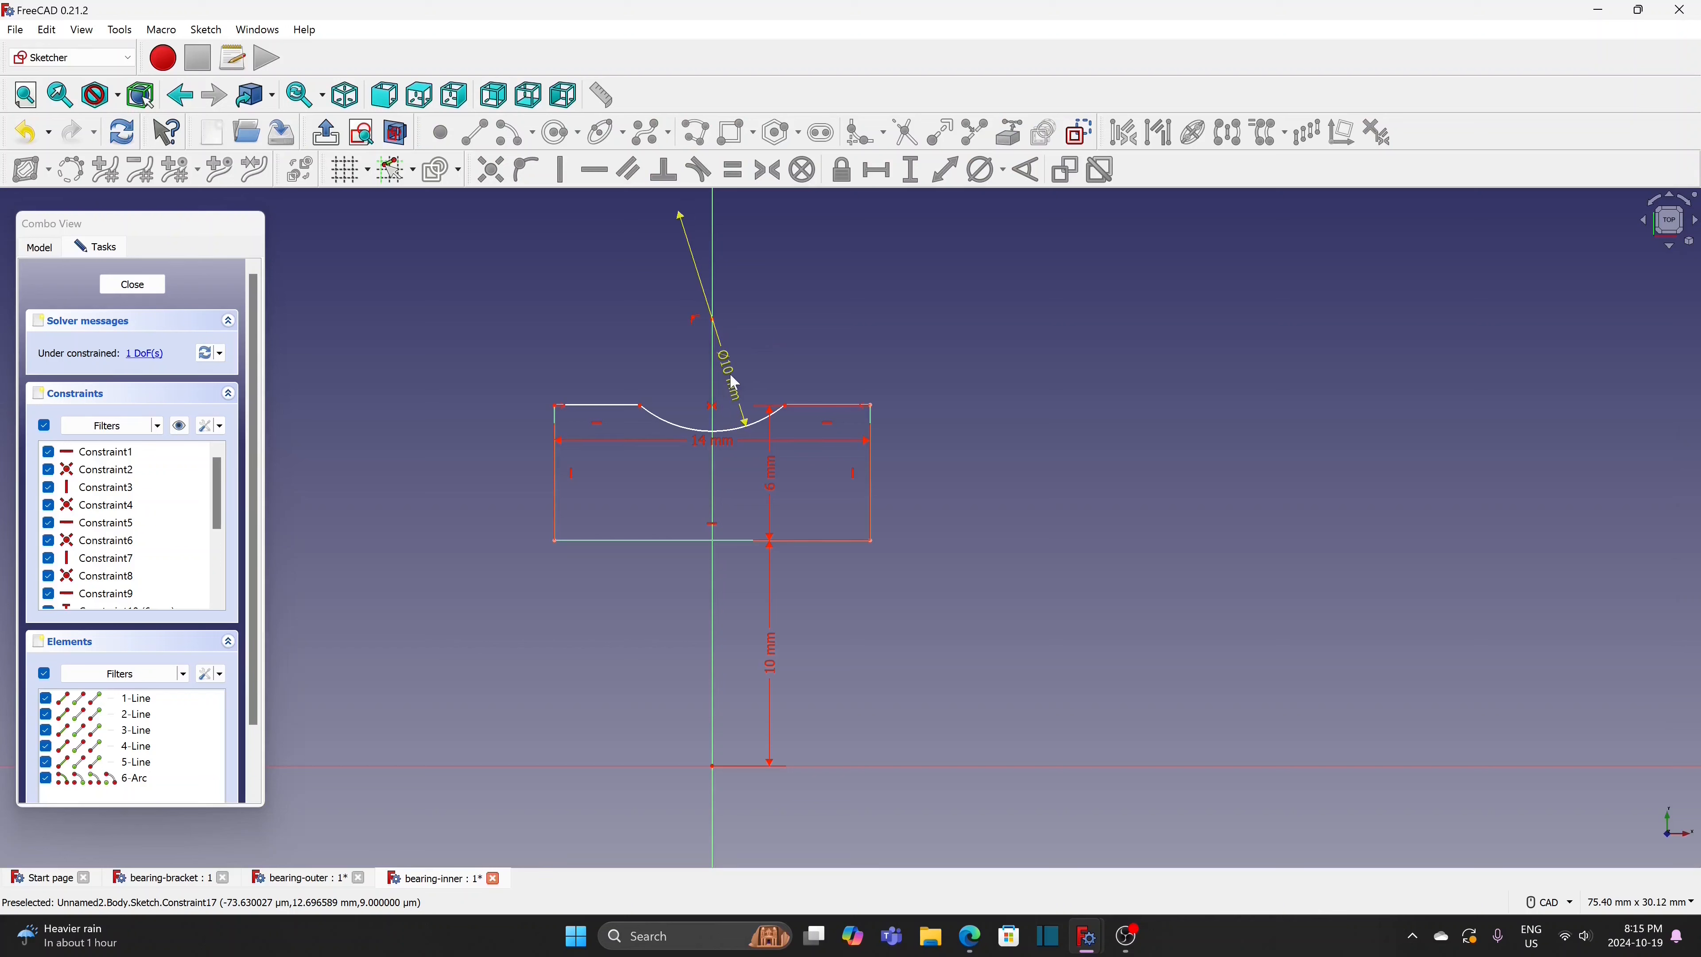
left_click_drag(771, 475, 921, 473)
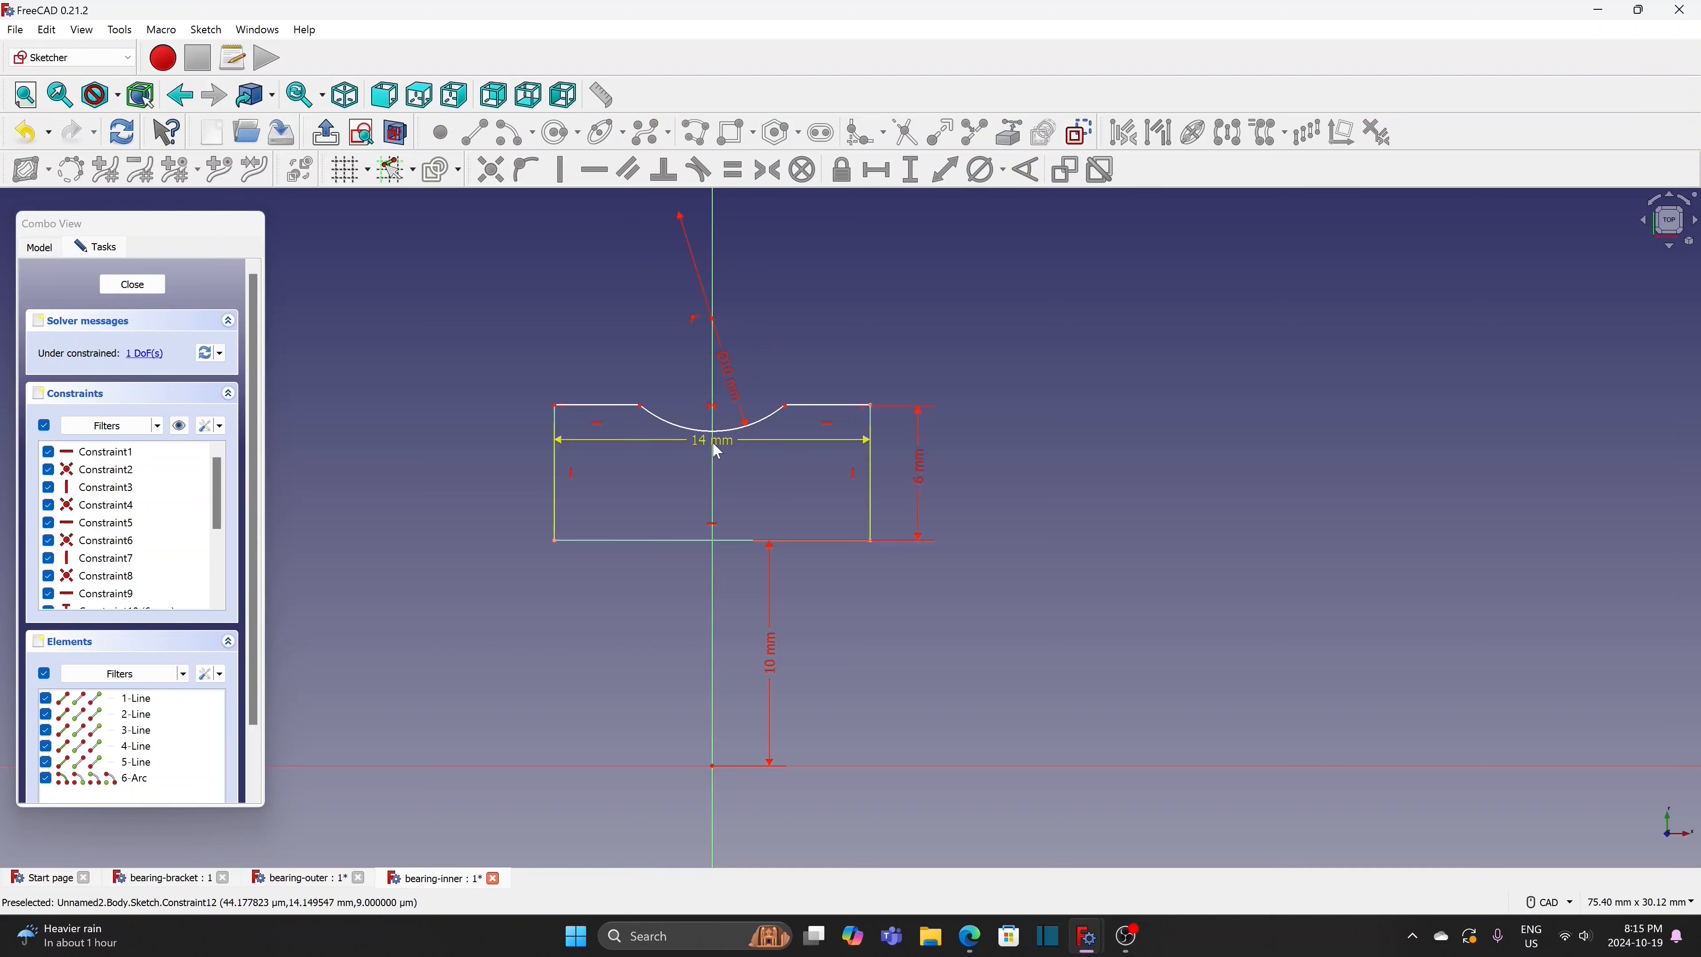
mouse_move(718, 443)
left_mouse_down()
mouse_move(707, 198)
mouse_move(718, 268)
left_mouse_up()
Constrain the vertical distance from the groove arc's centre to the profile's bottom right corner to 10 mm and place the dimension beside the profile
left_click(979, 377)
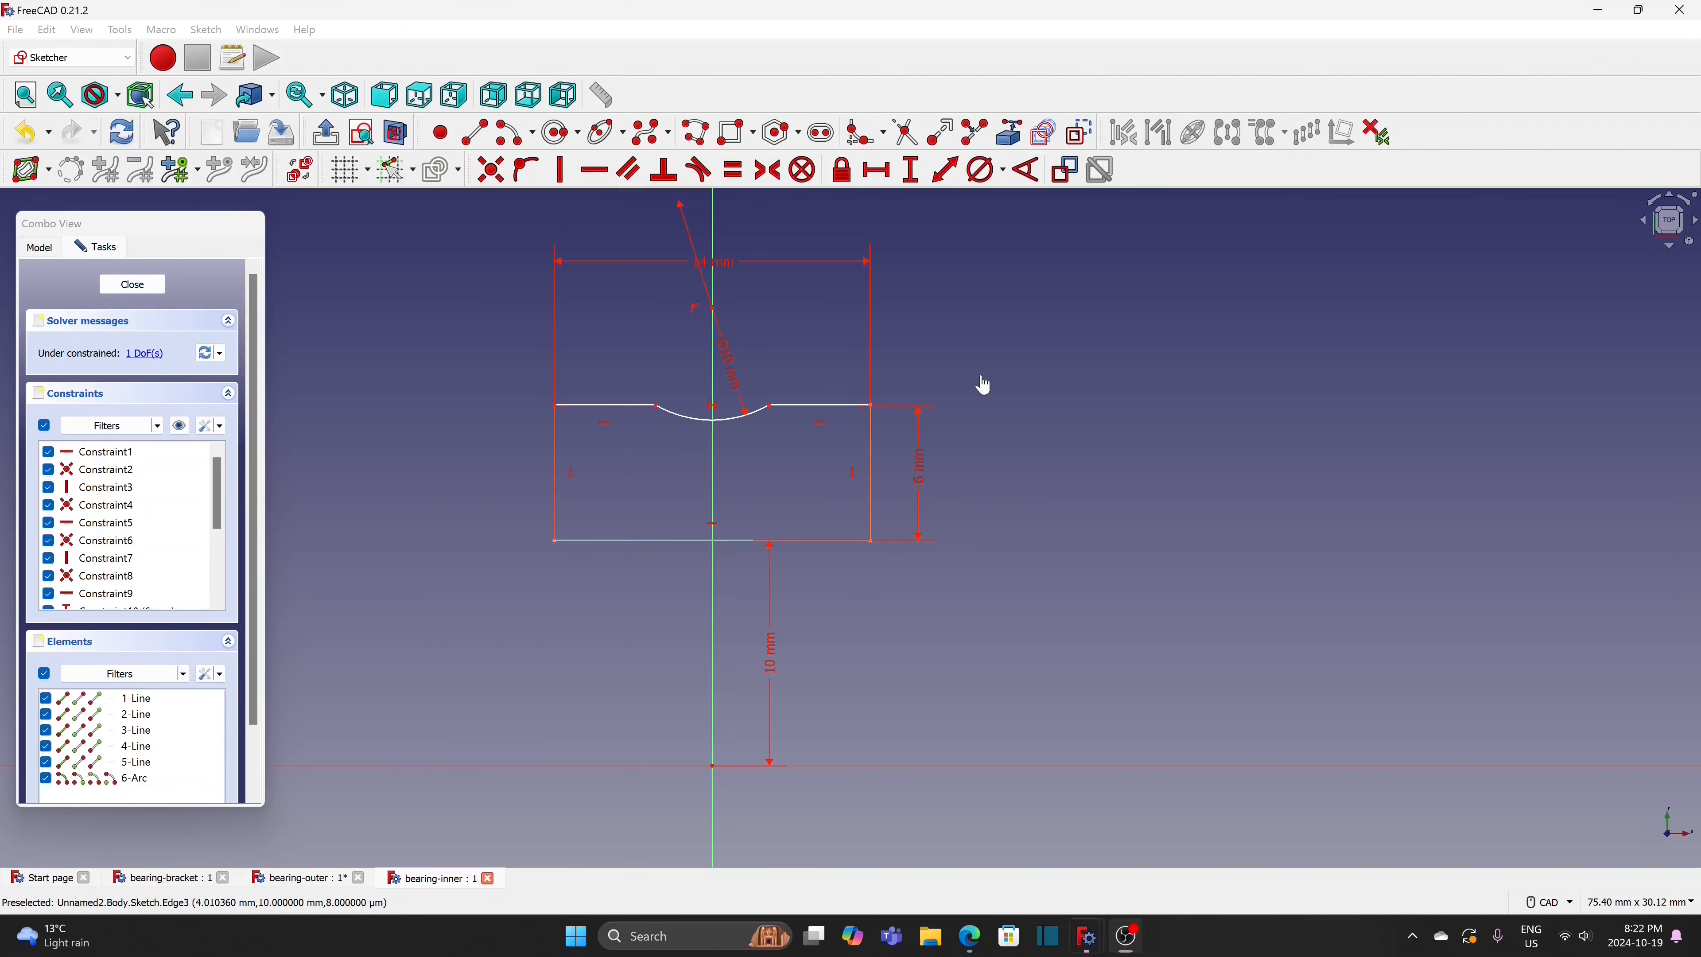
left_click(713, 309)
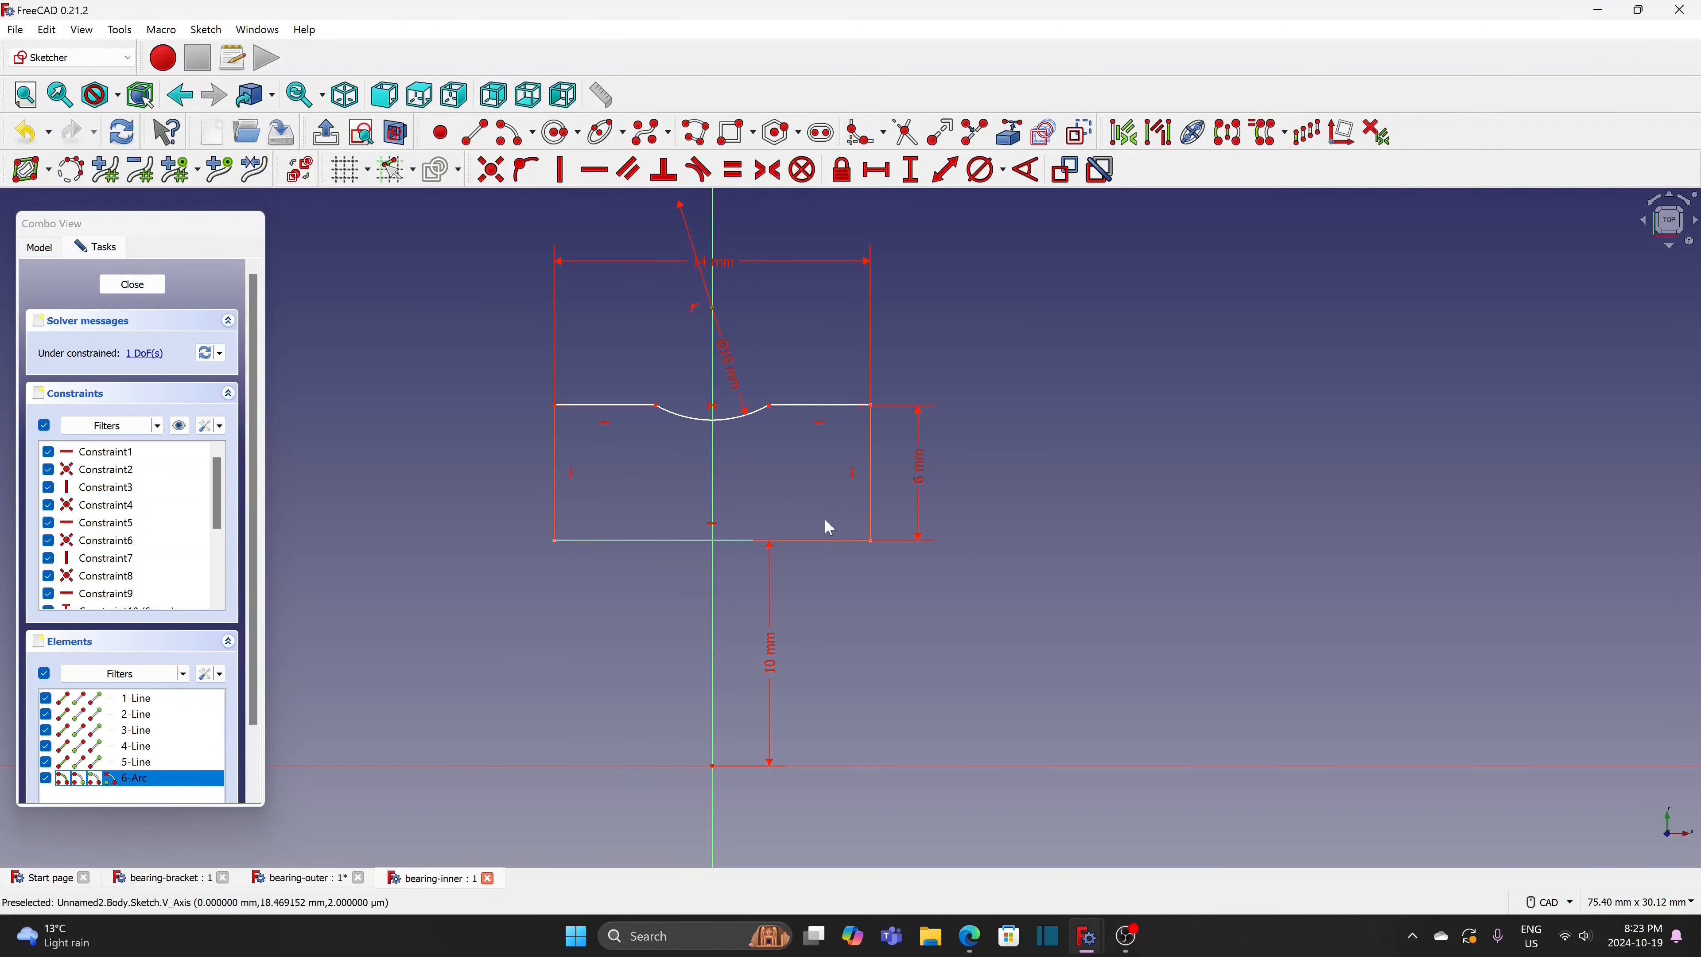
left_click(872, 542)
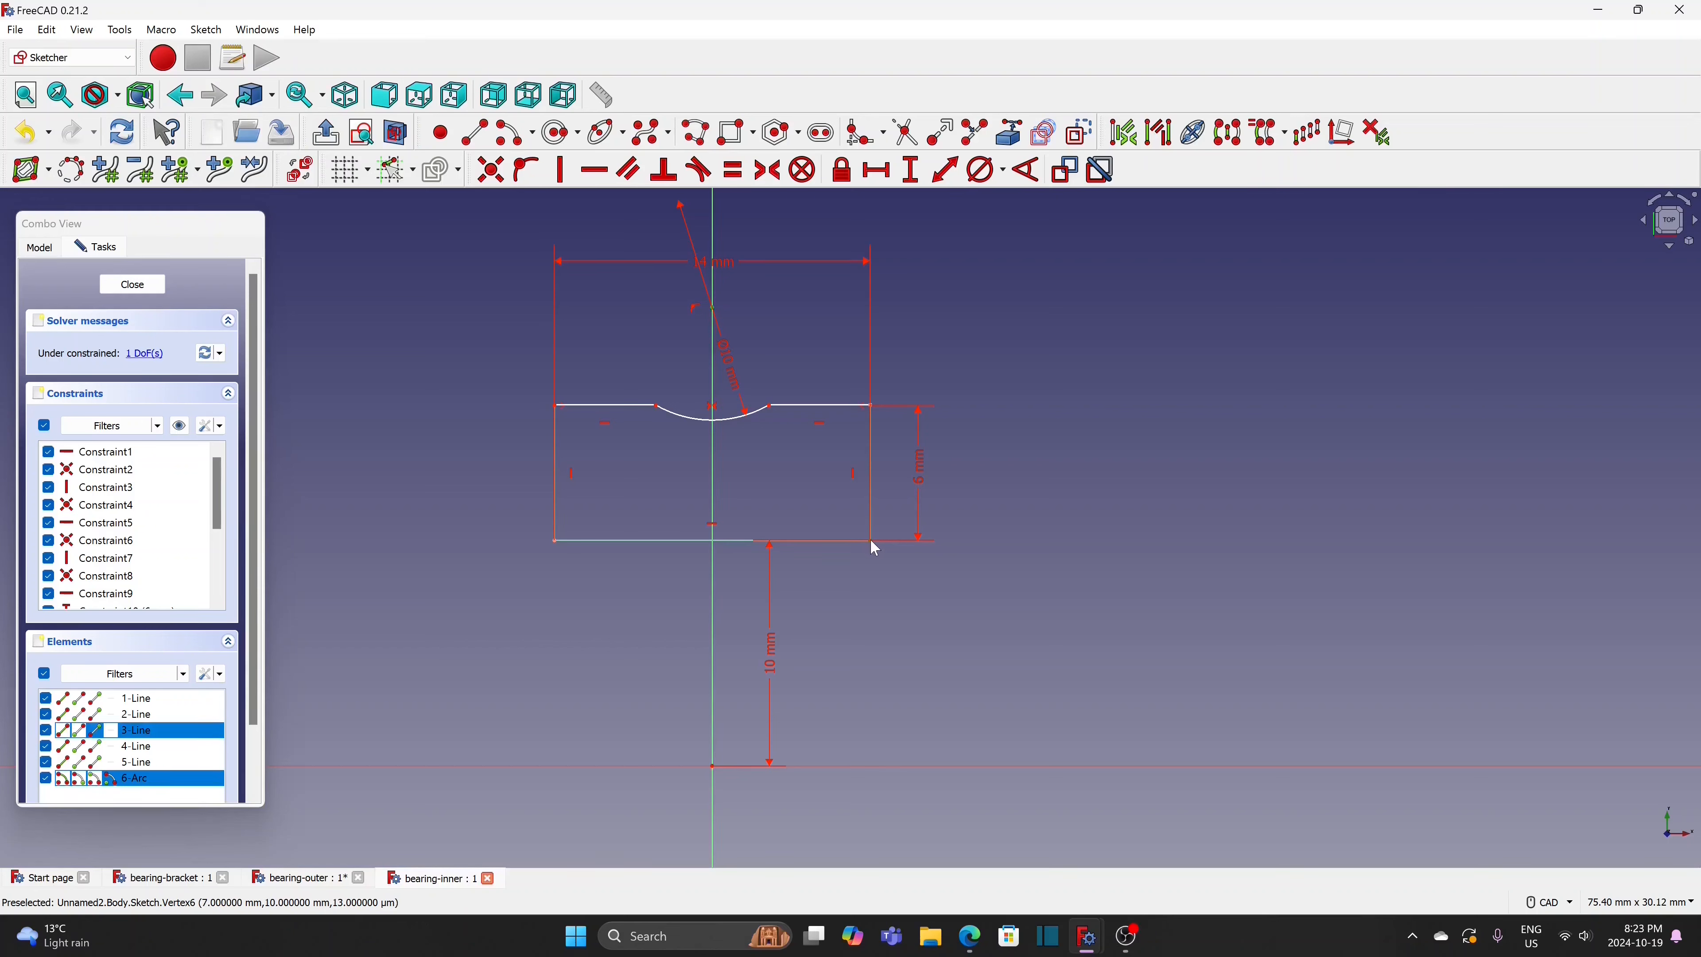
left_click(915, 174)
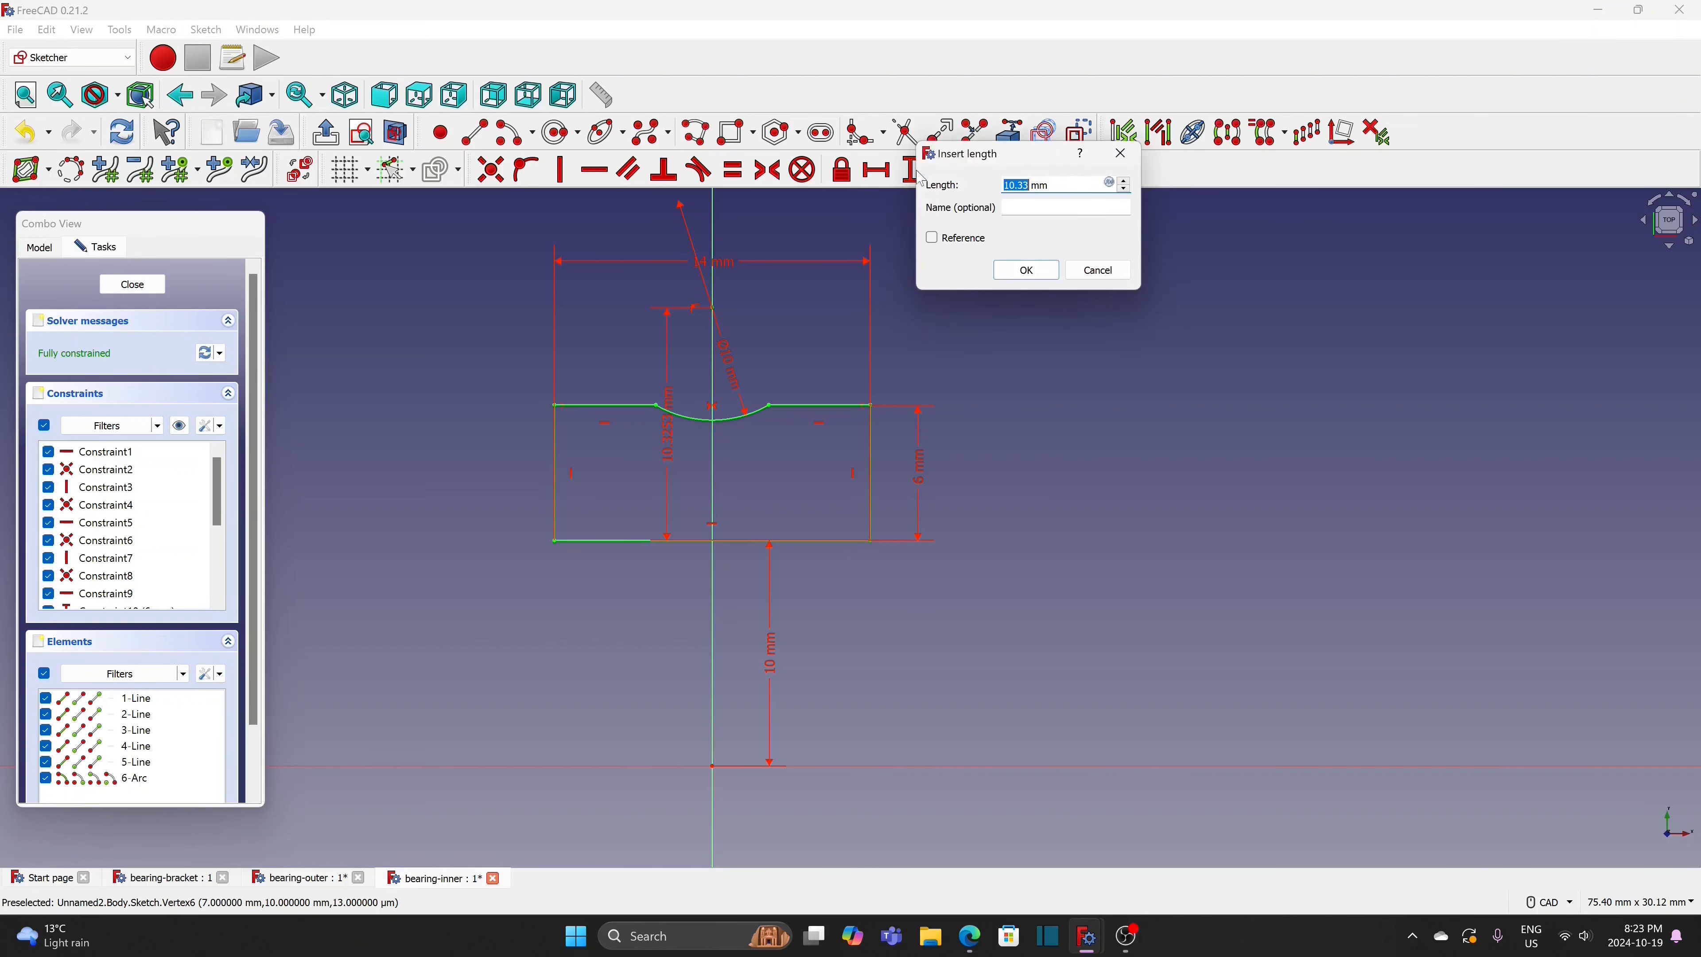
type("10")
left_click(1019, 270)
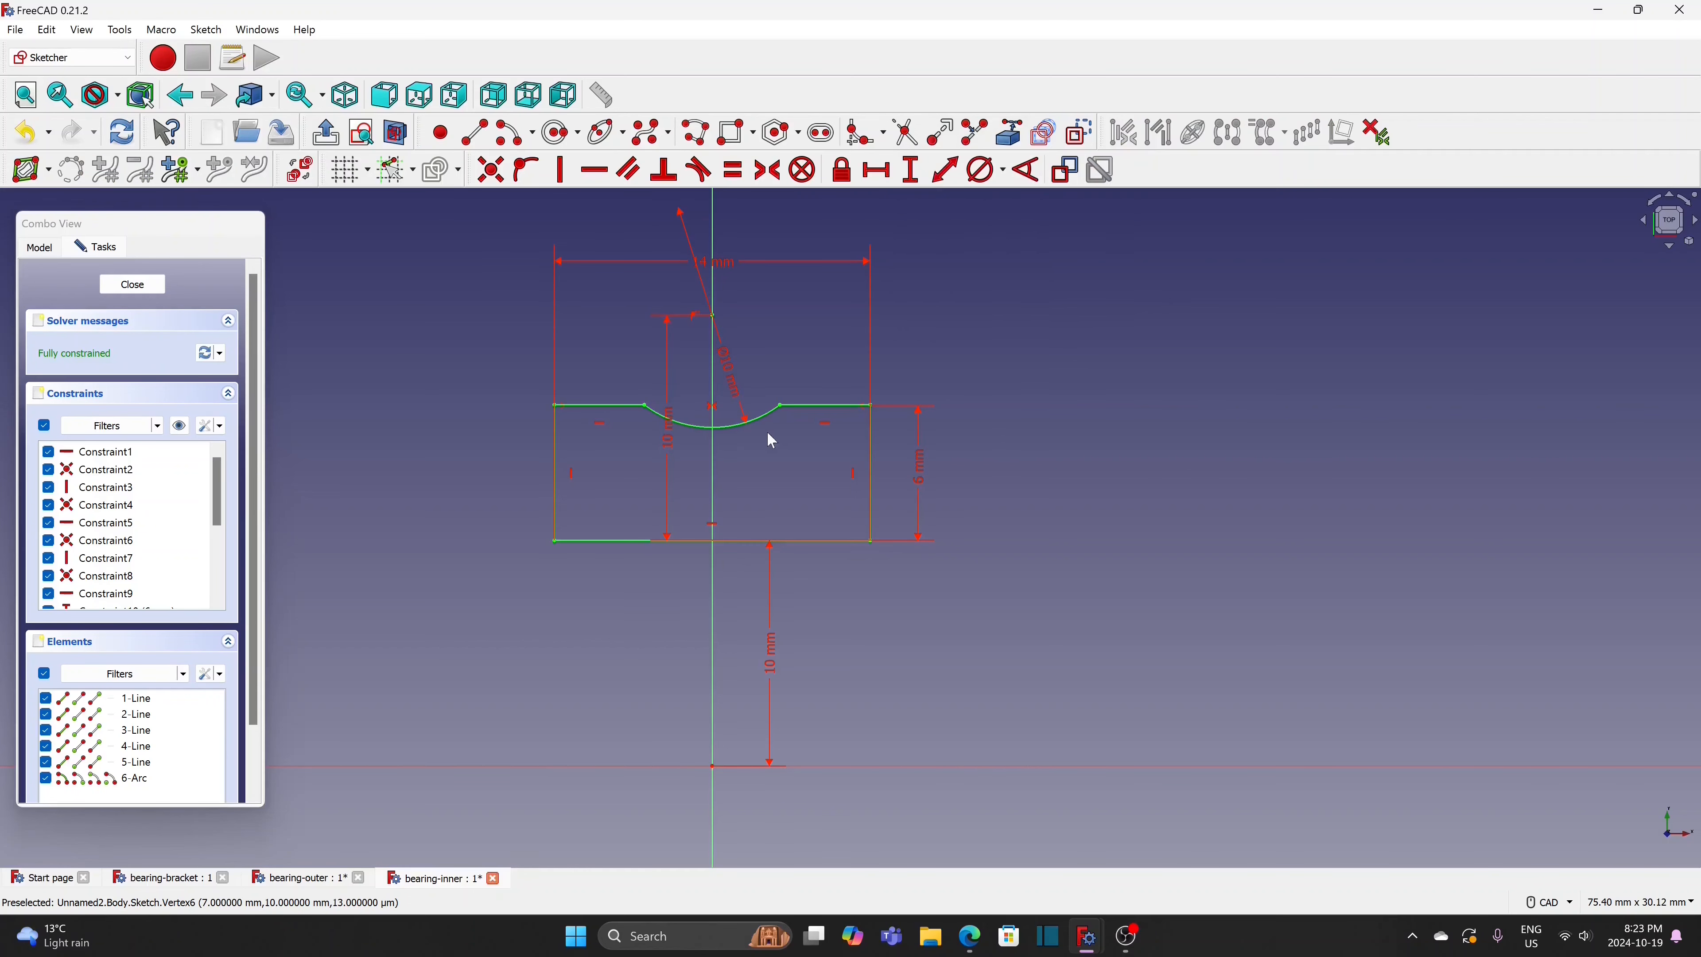
left_click_drag(710, 453, 1045, 455)
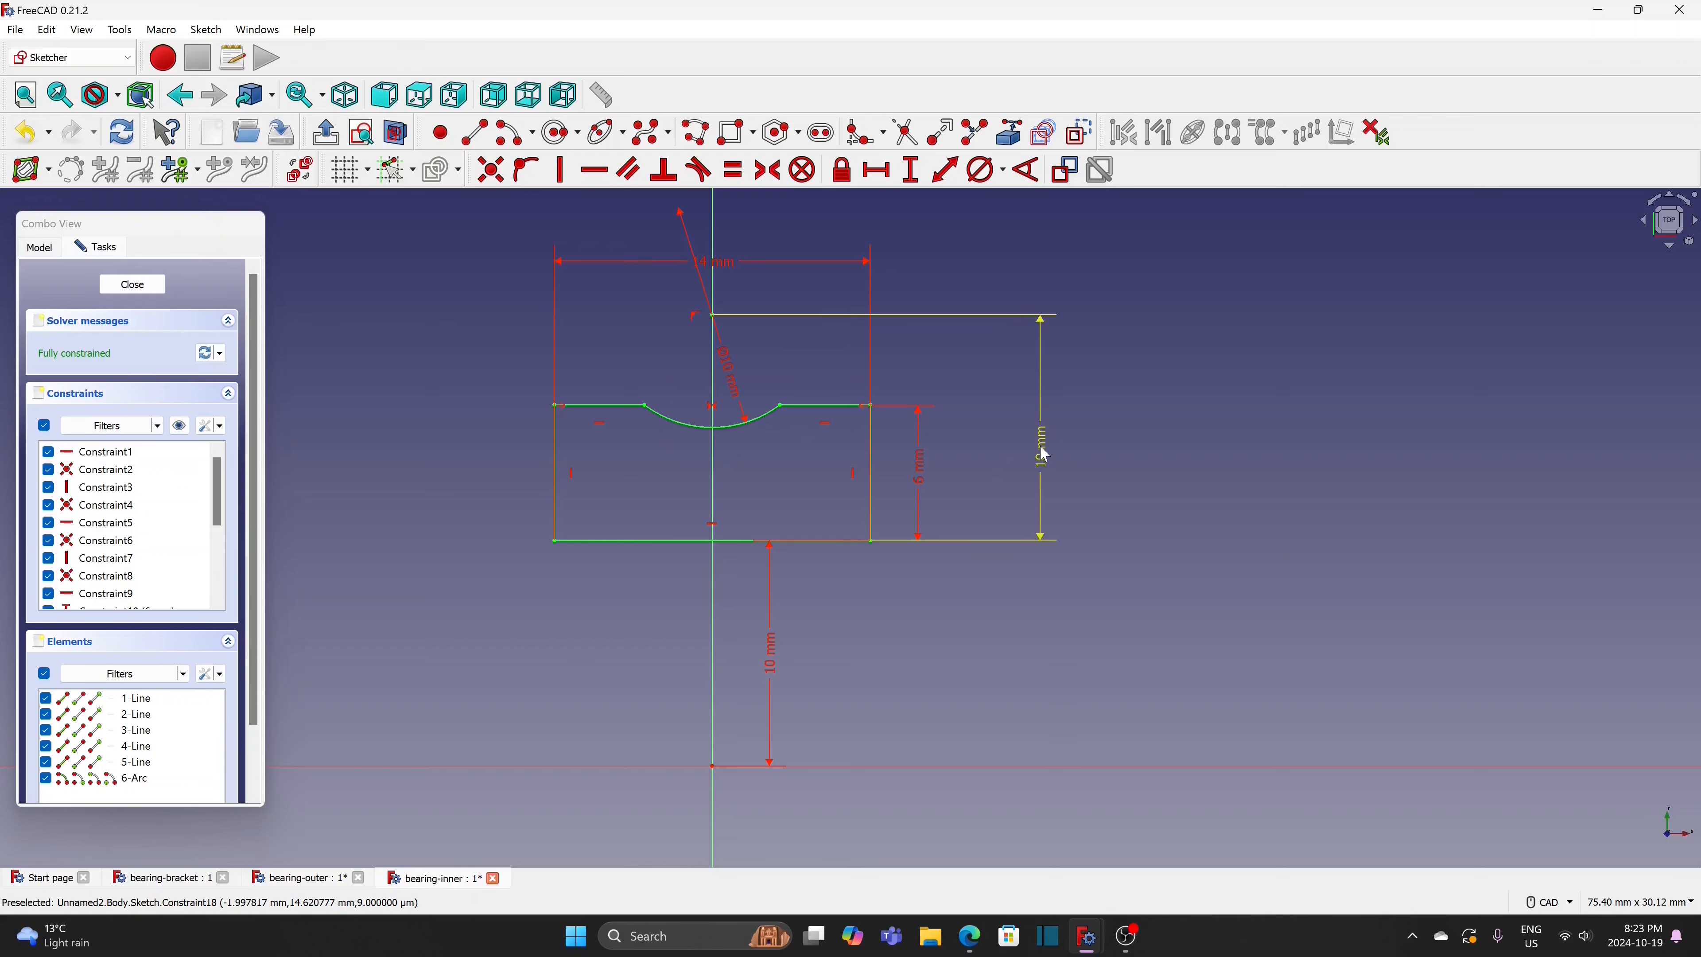
Finish the sketch and revolve the grooved profile 360° about the horizontal sketch axis
left_click(143, 287)
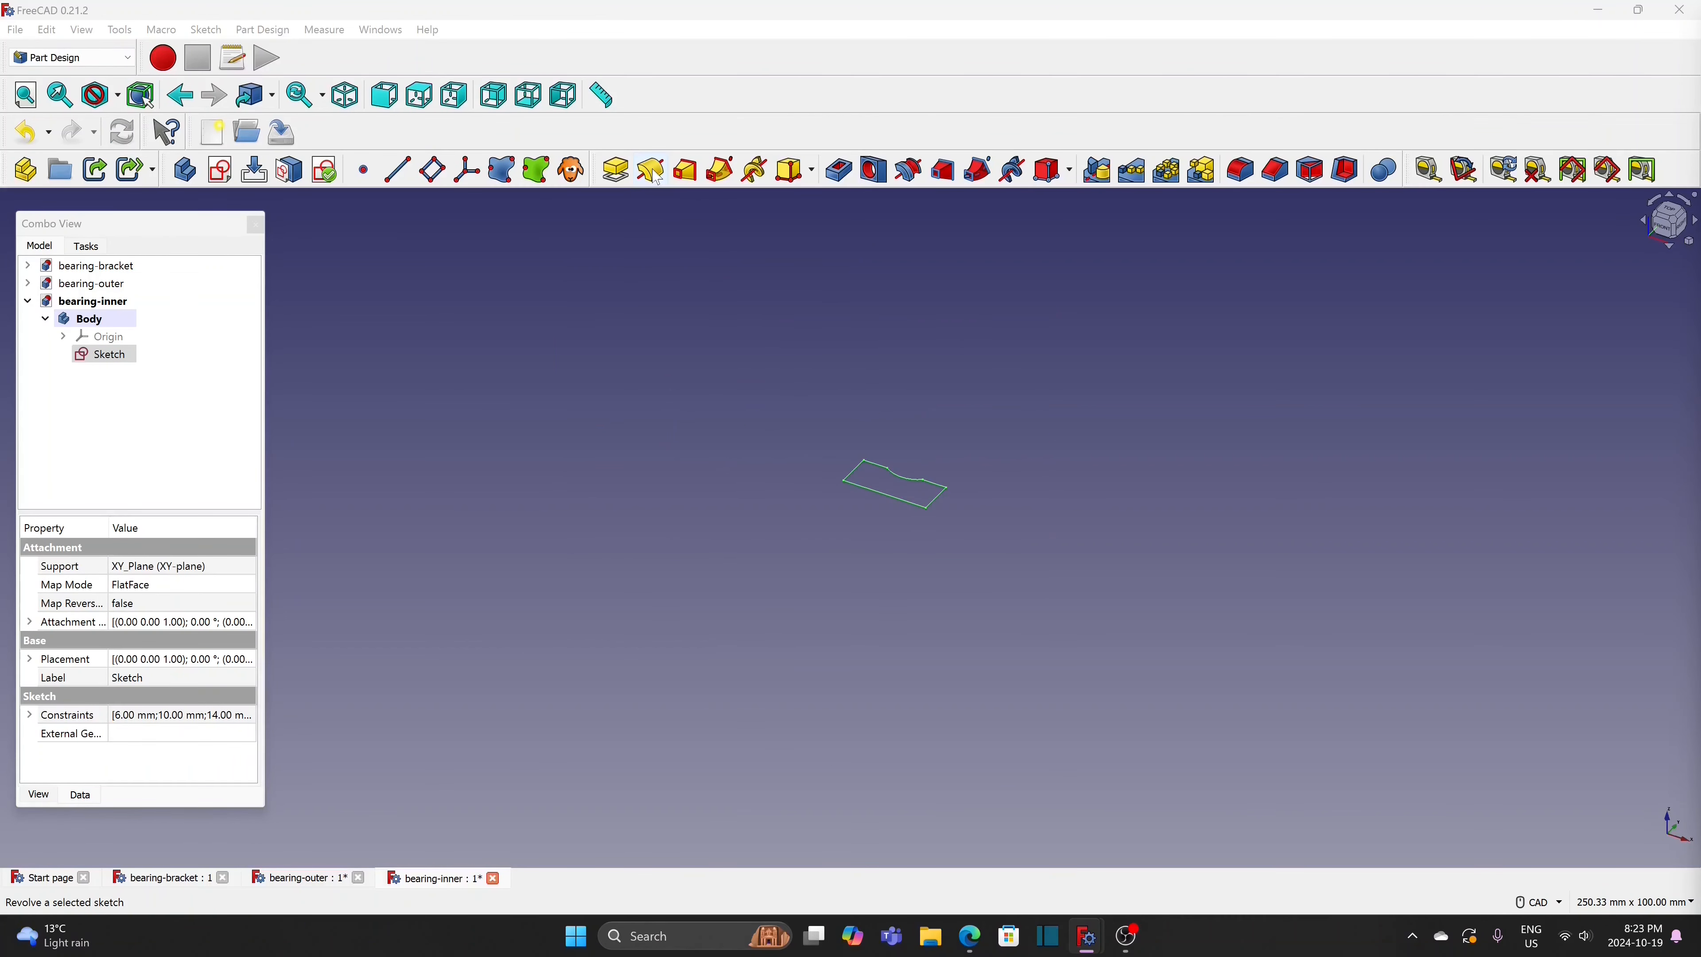
left_click(653, 171)
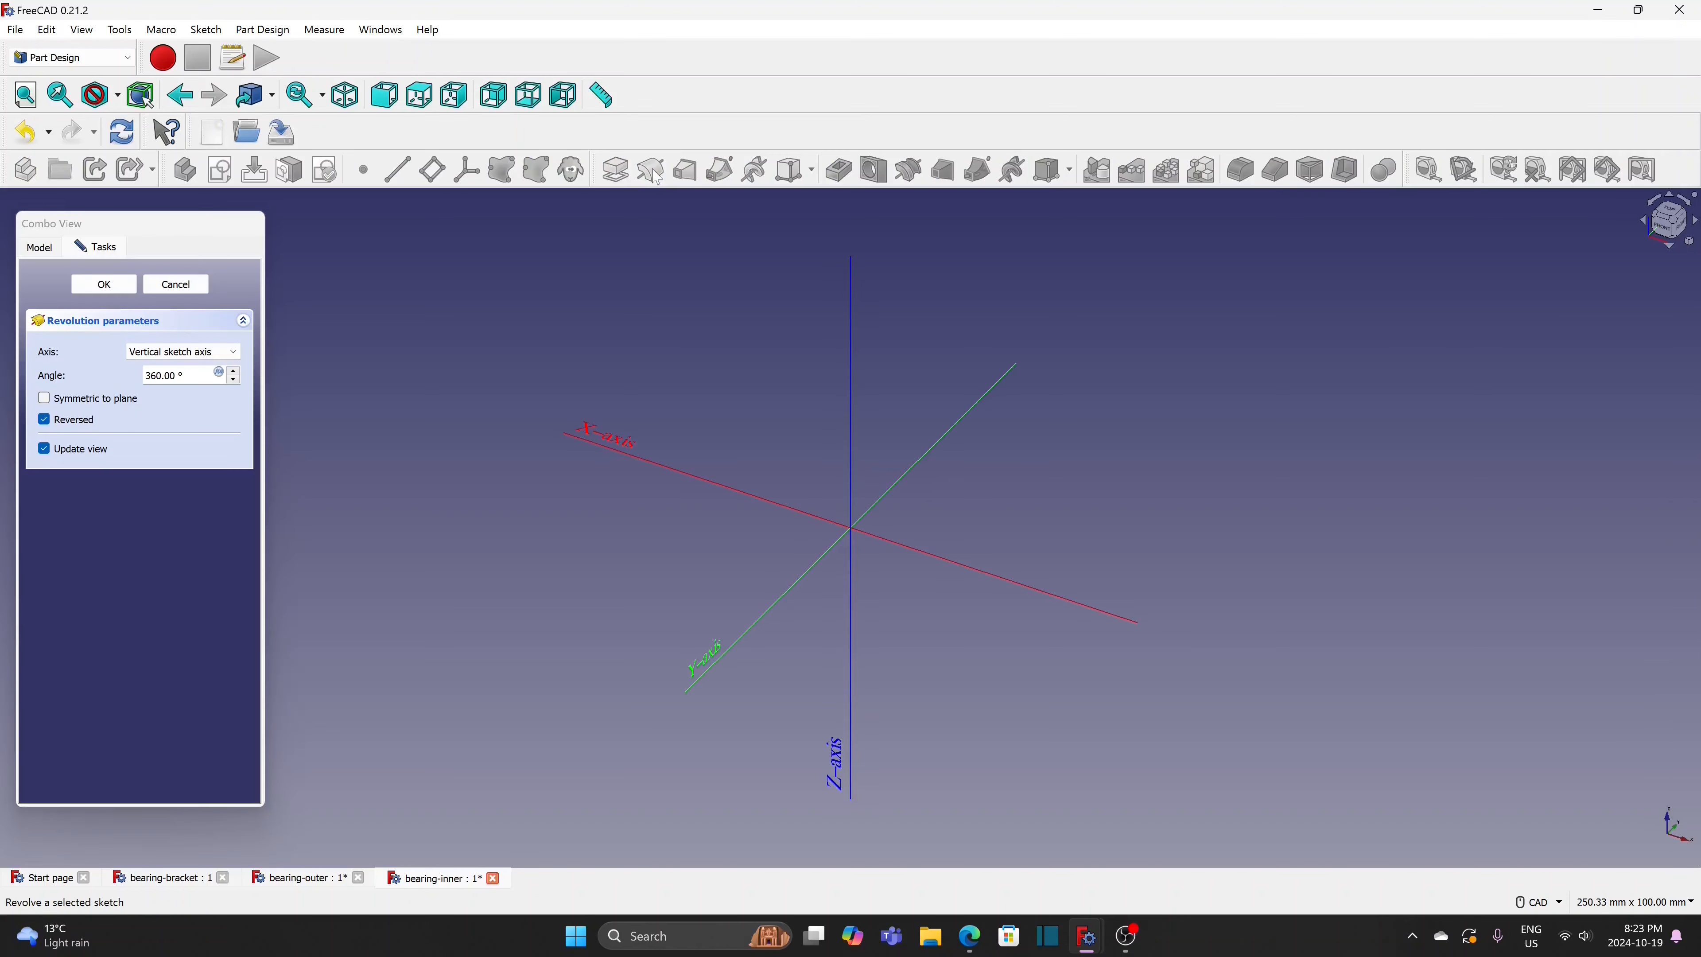
left_click(191, 362)
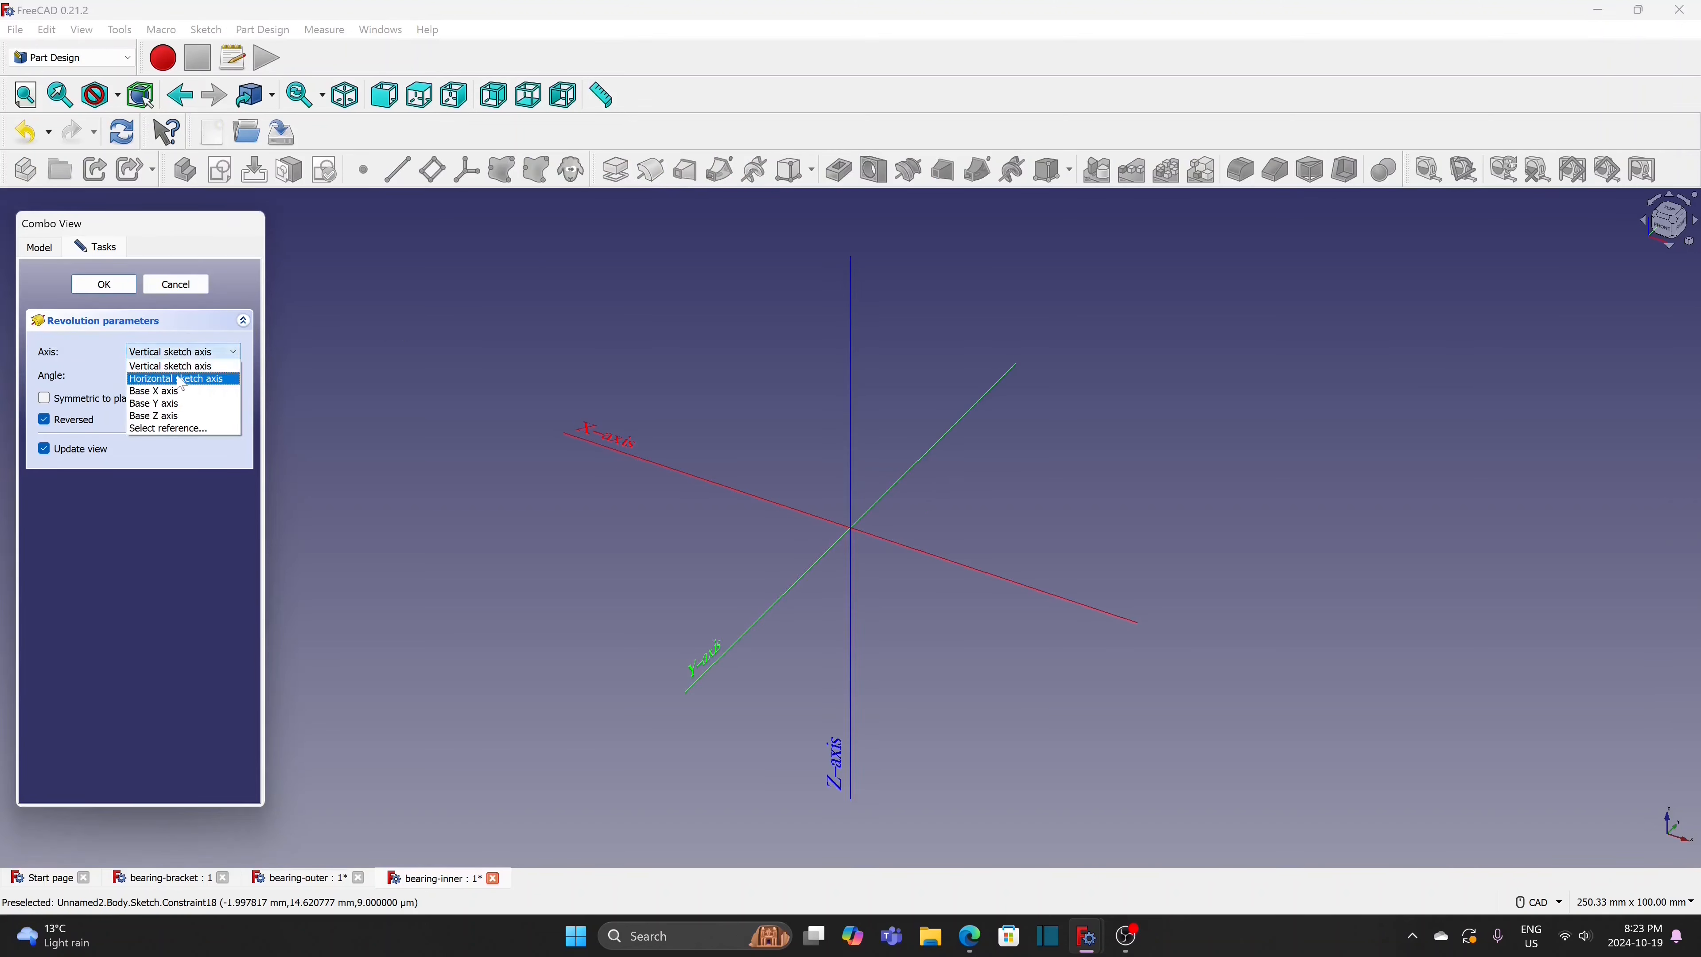
left_click(175, 367)
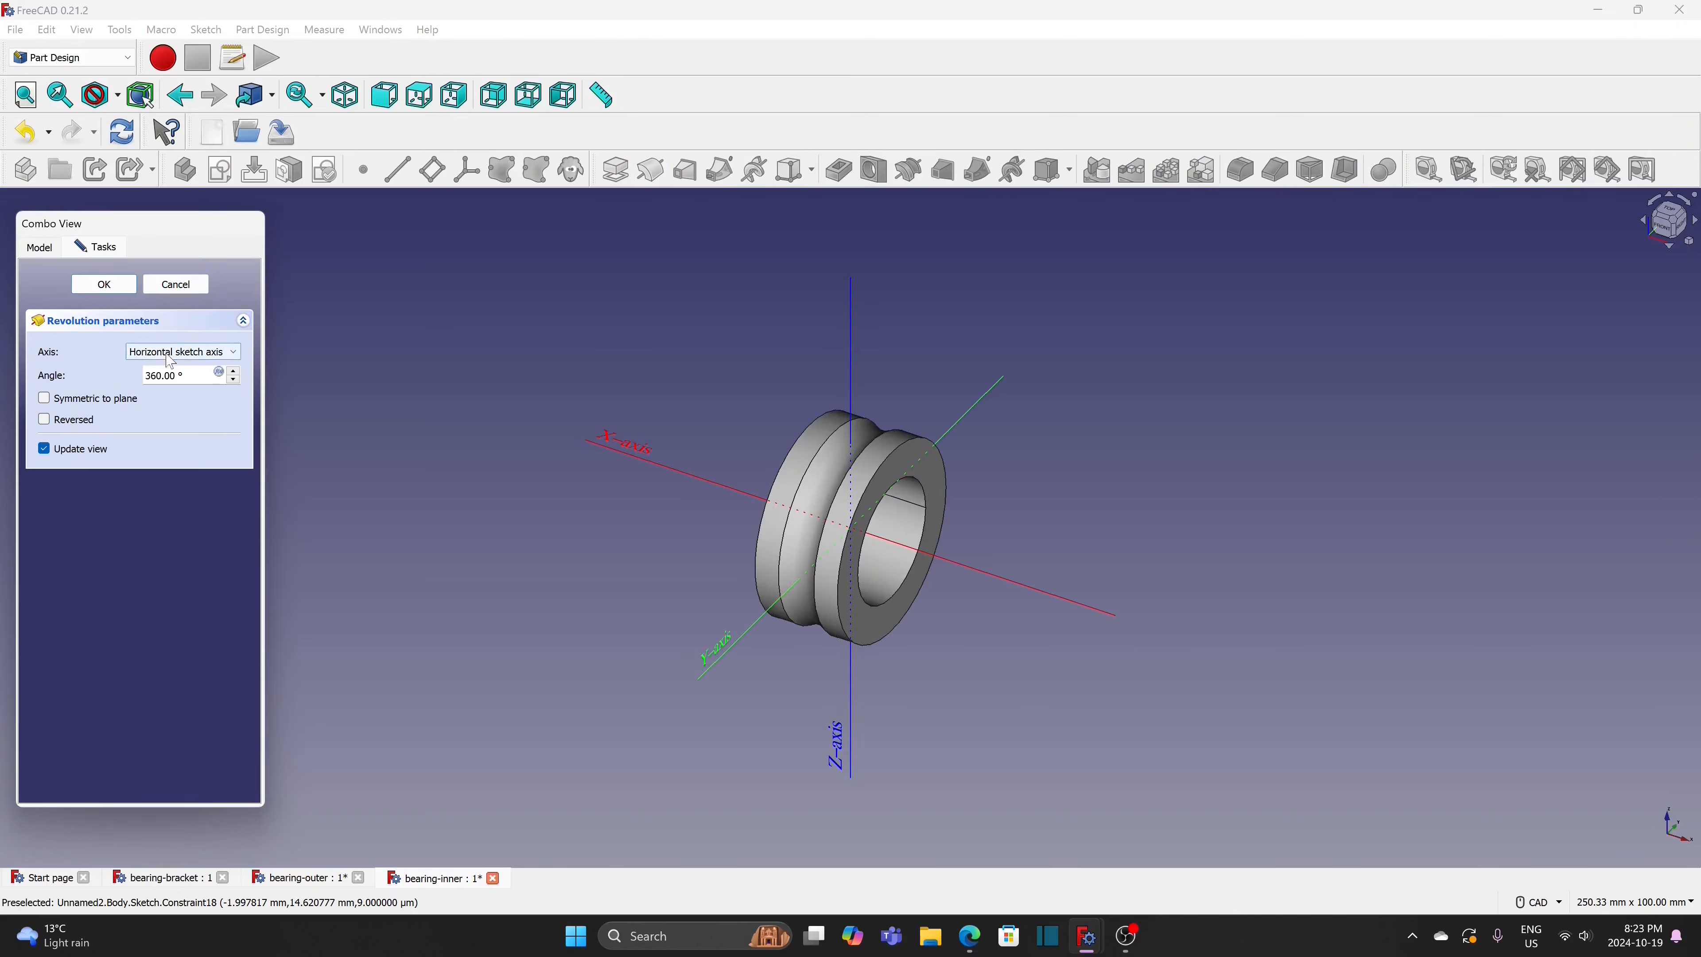
left_click(124, 287)
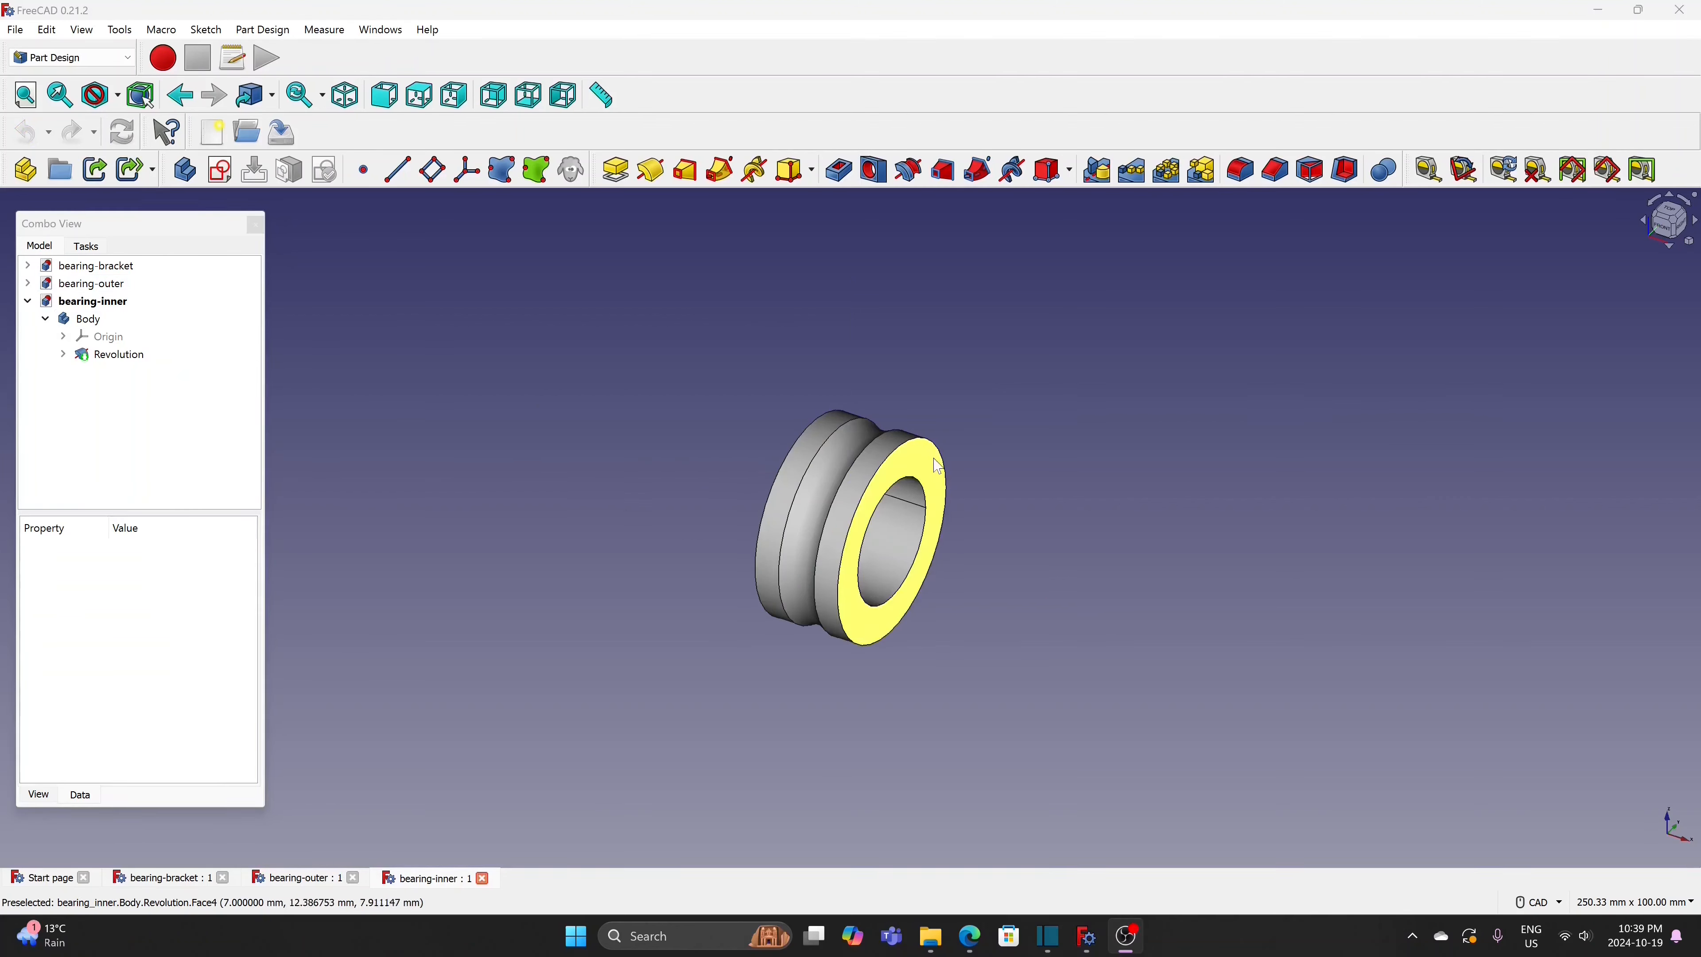
Set the inner ring's shape color to light blue, #00aaff
right_click(933, 473)
left_click(924, 471)
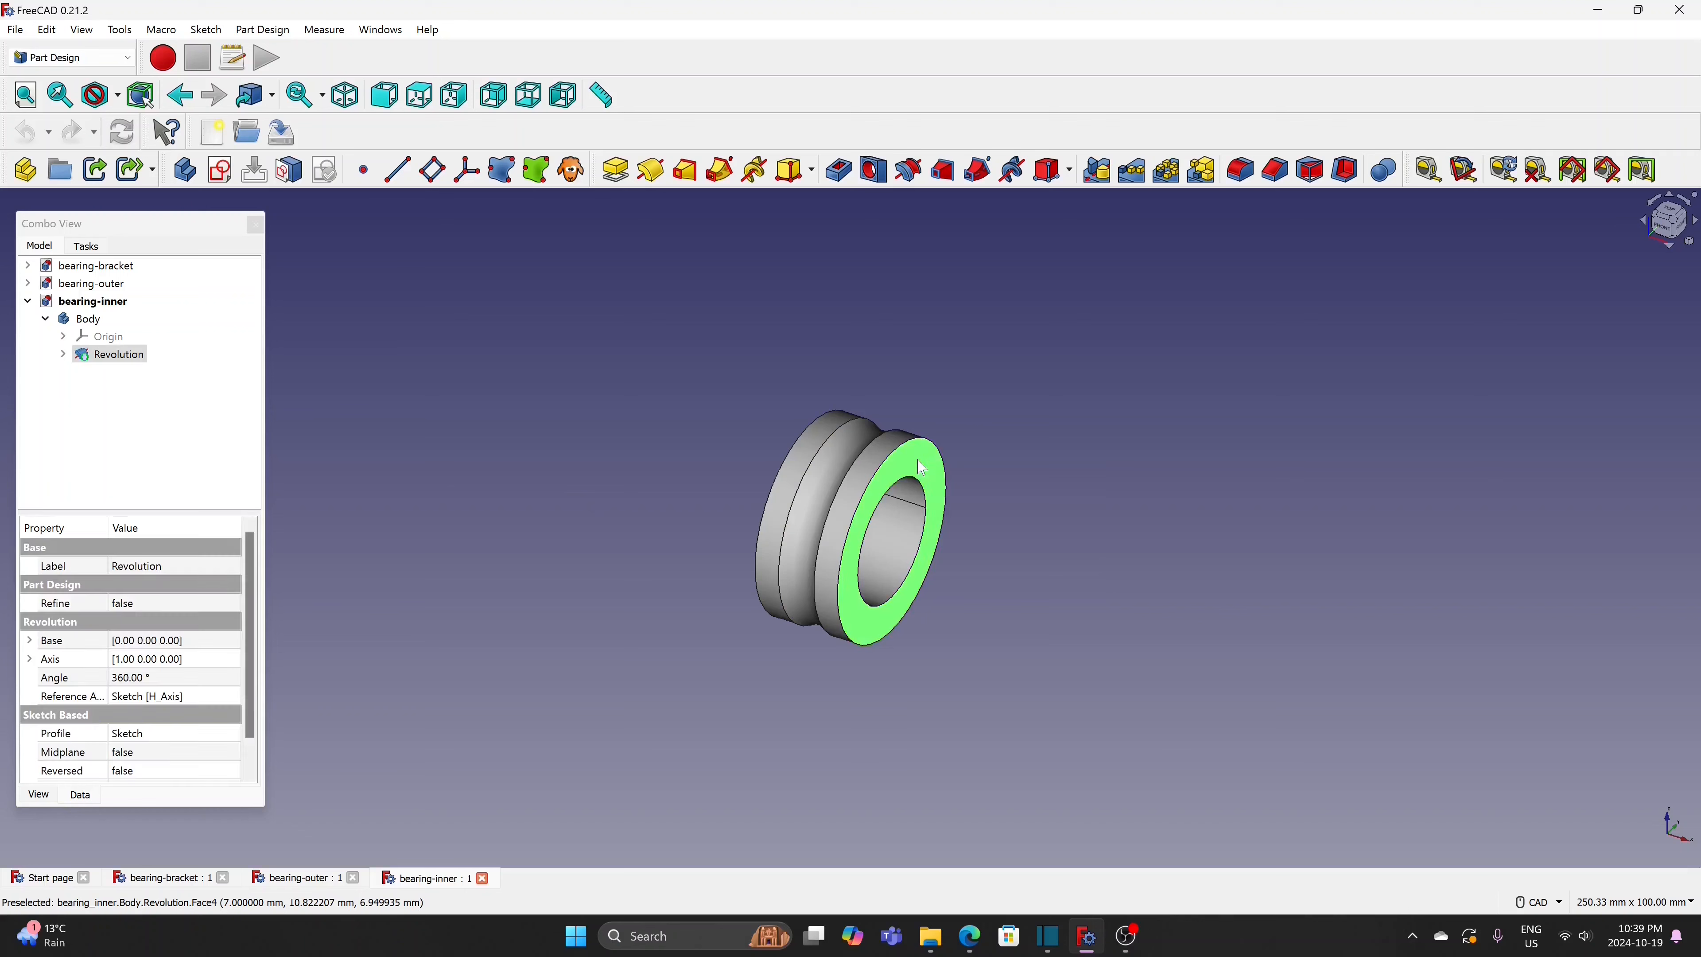
right_click(919, 461)
left_click(989, 651)
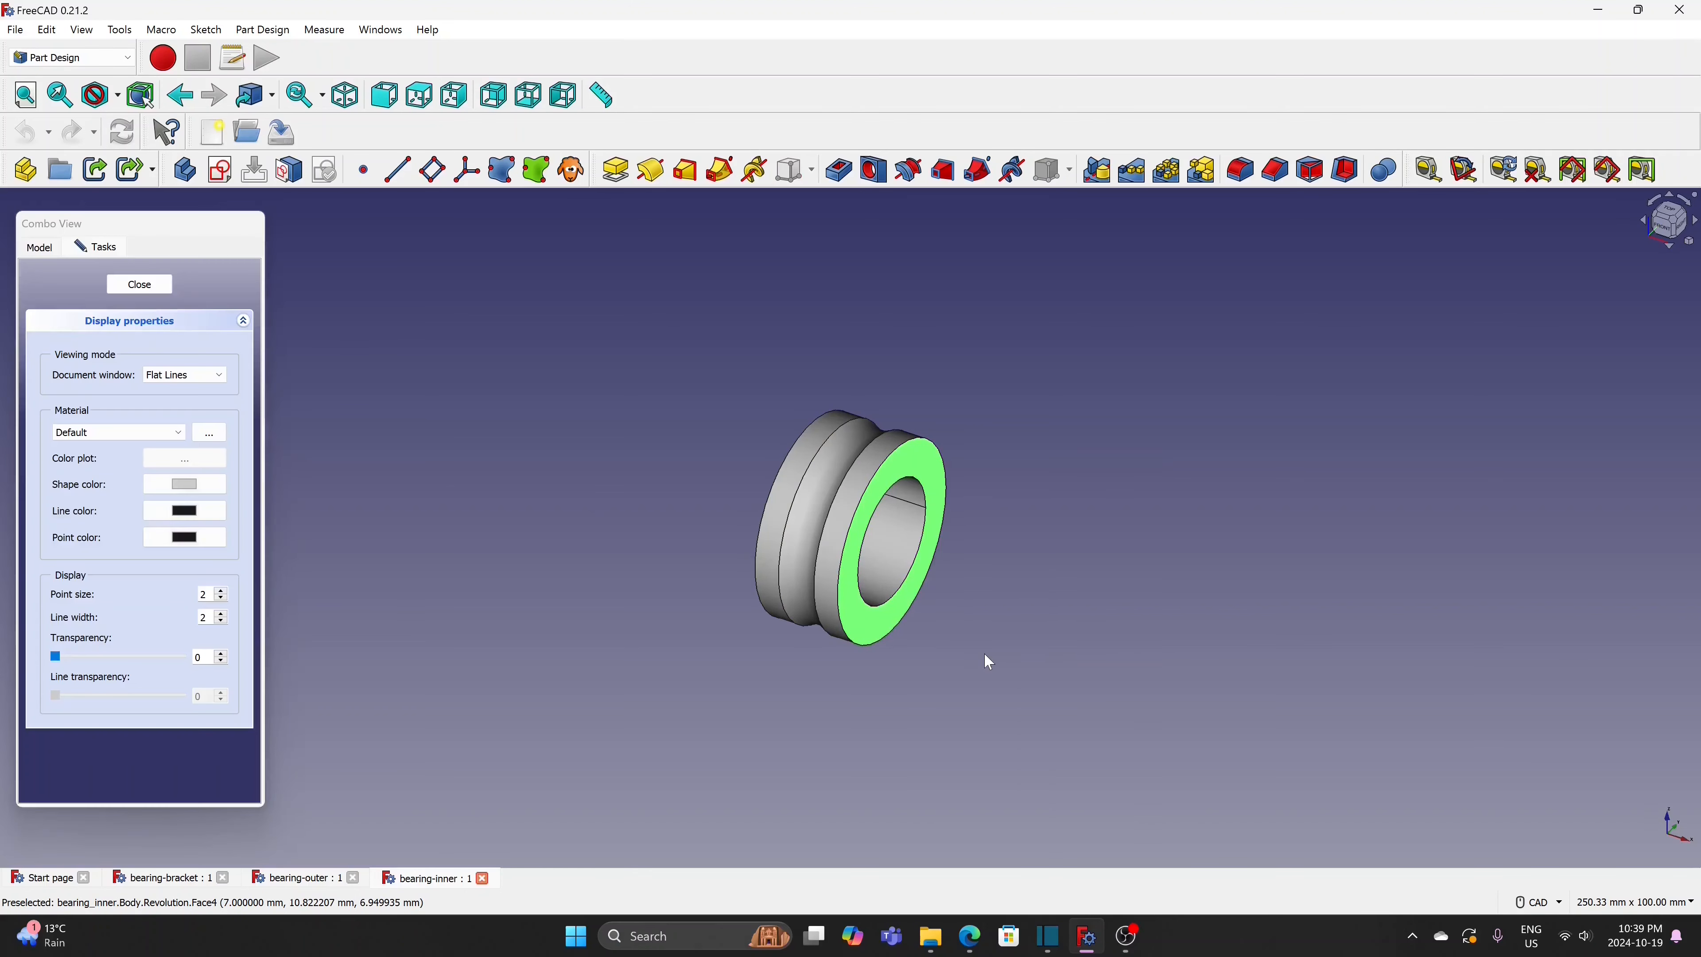
left_click(202, 485)
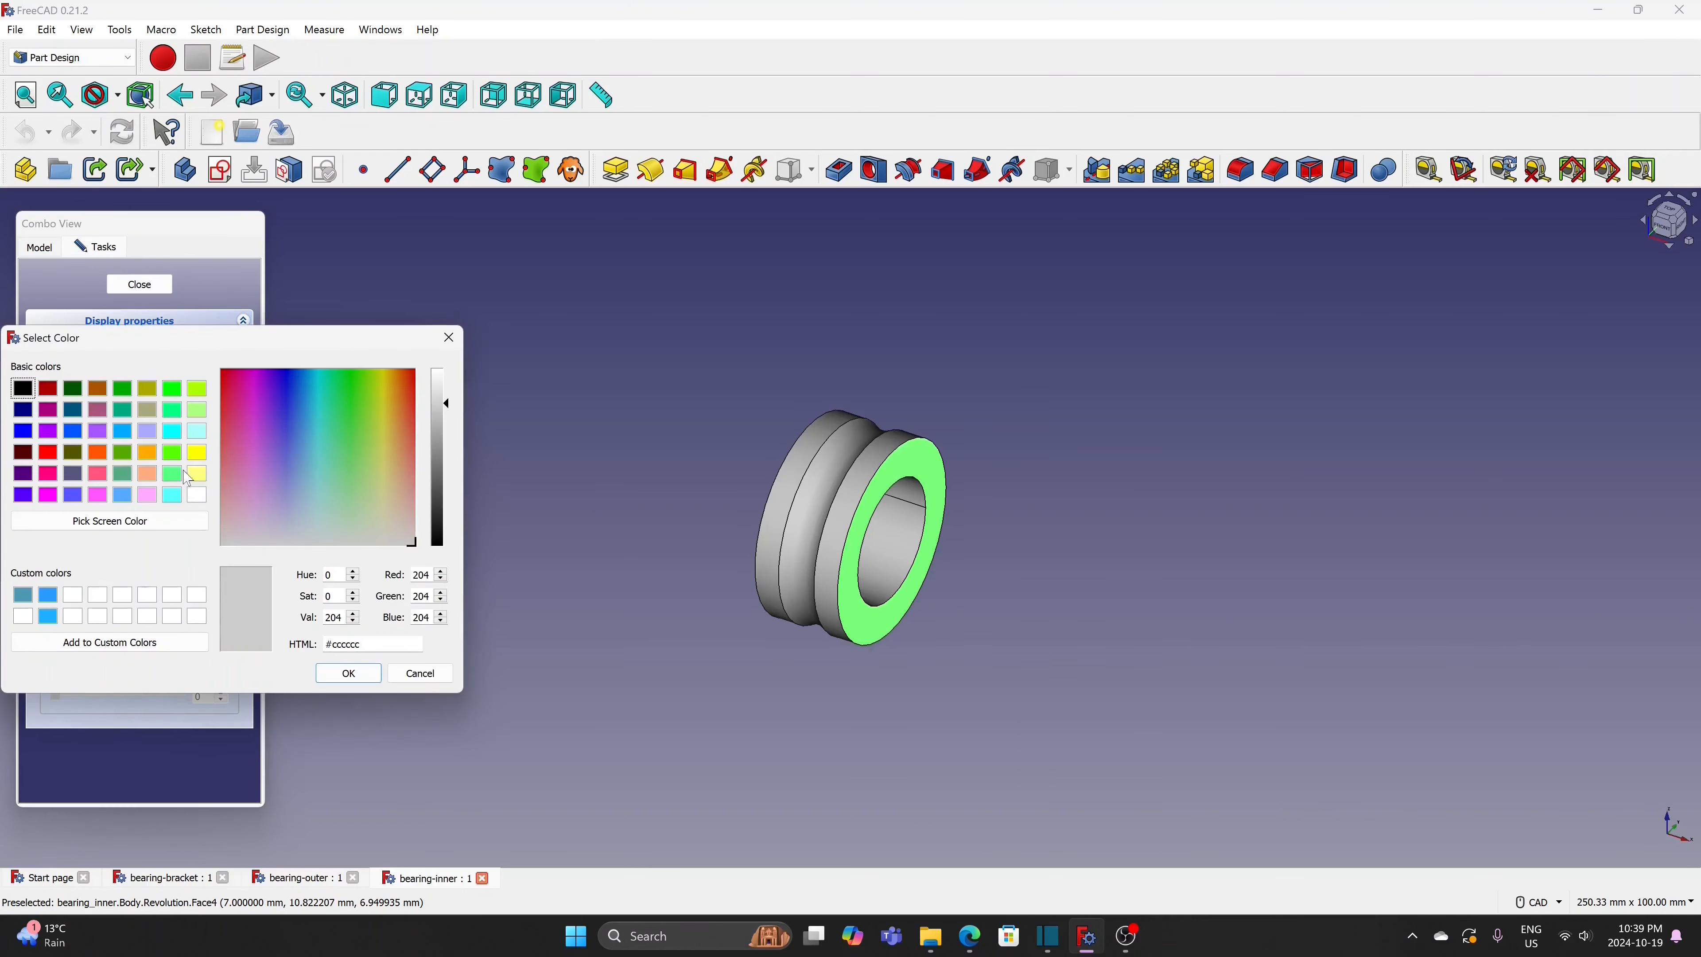
left_click(123, 432)
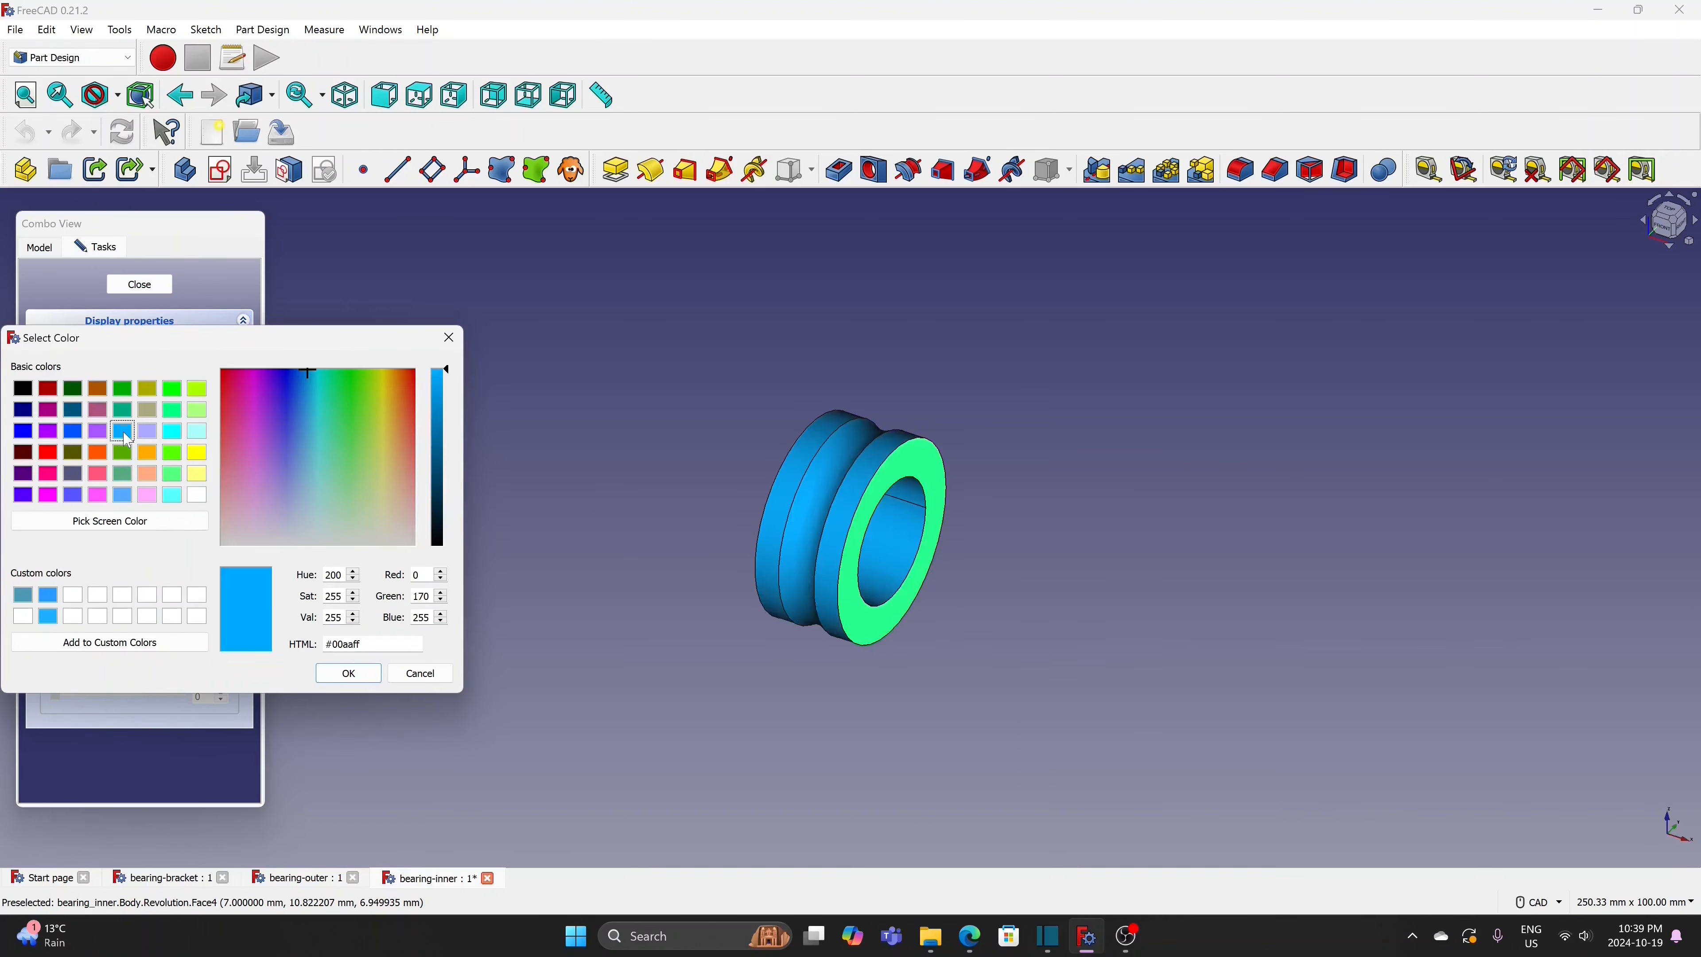
left_click(348, 673)
left_click(142, 285)
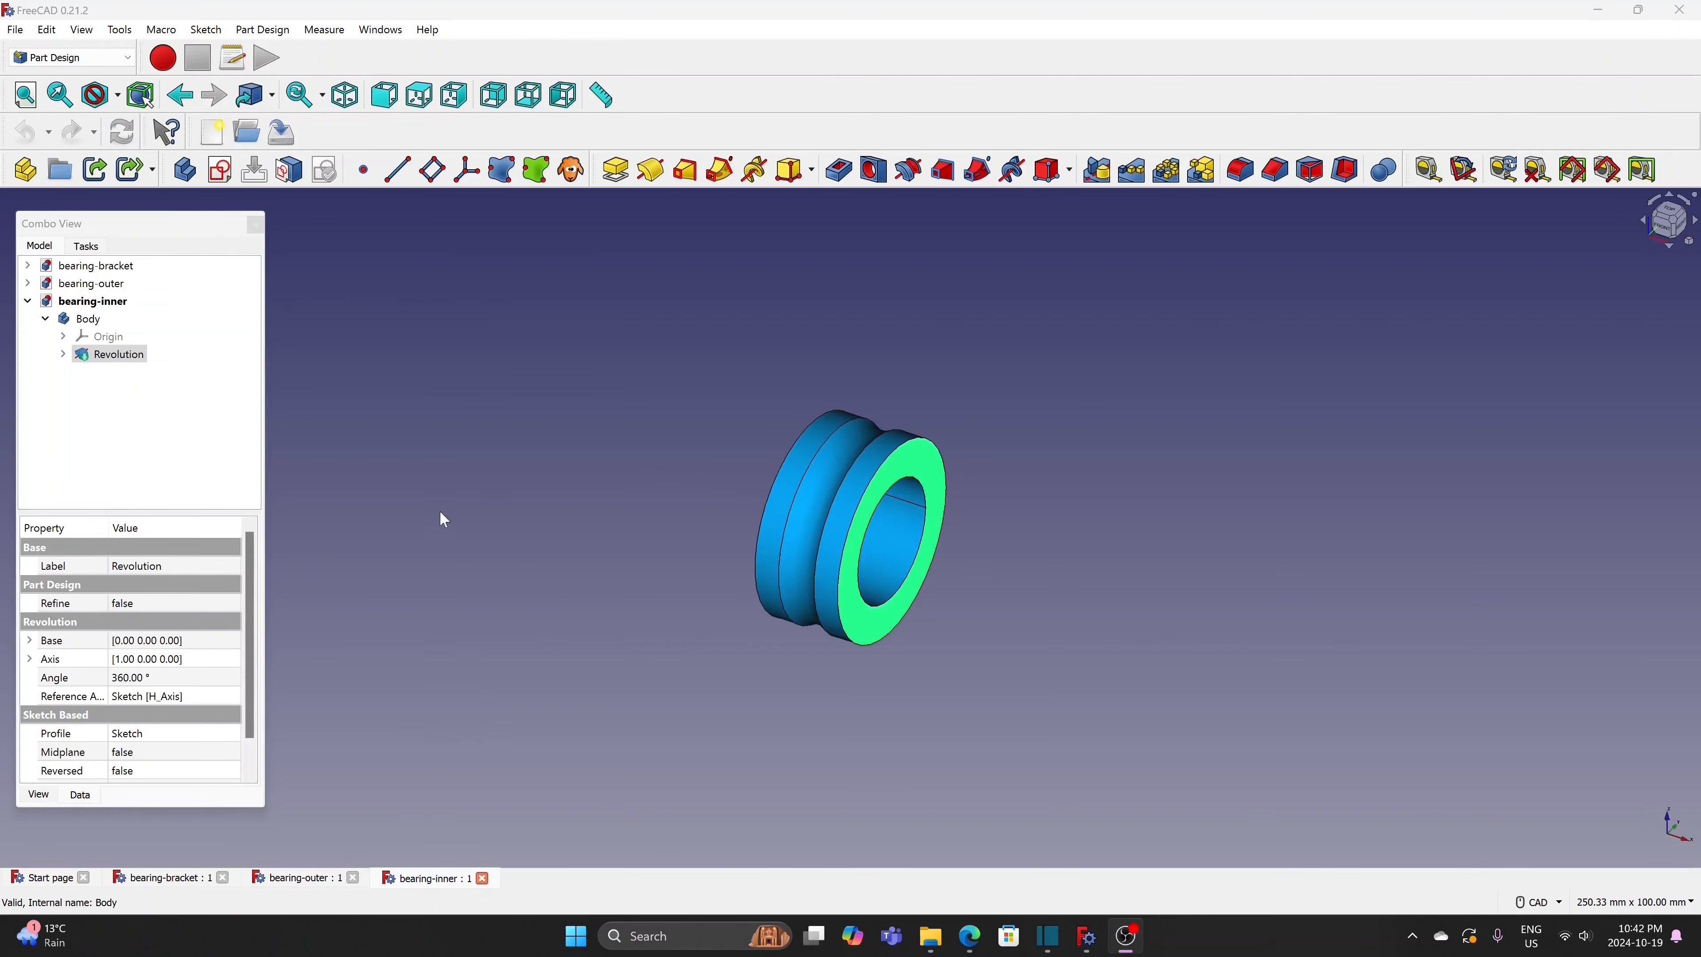
Create a new document and save it as bearing-rivet in the 39-exploed-bearing folder, replacing the existing file
left_click(15, 30)
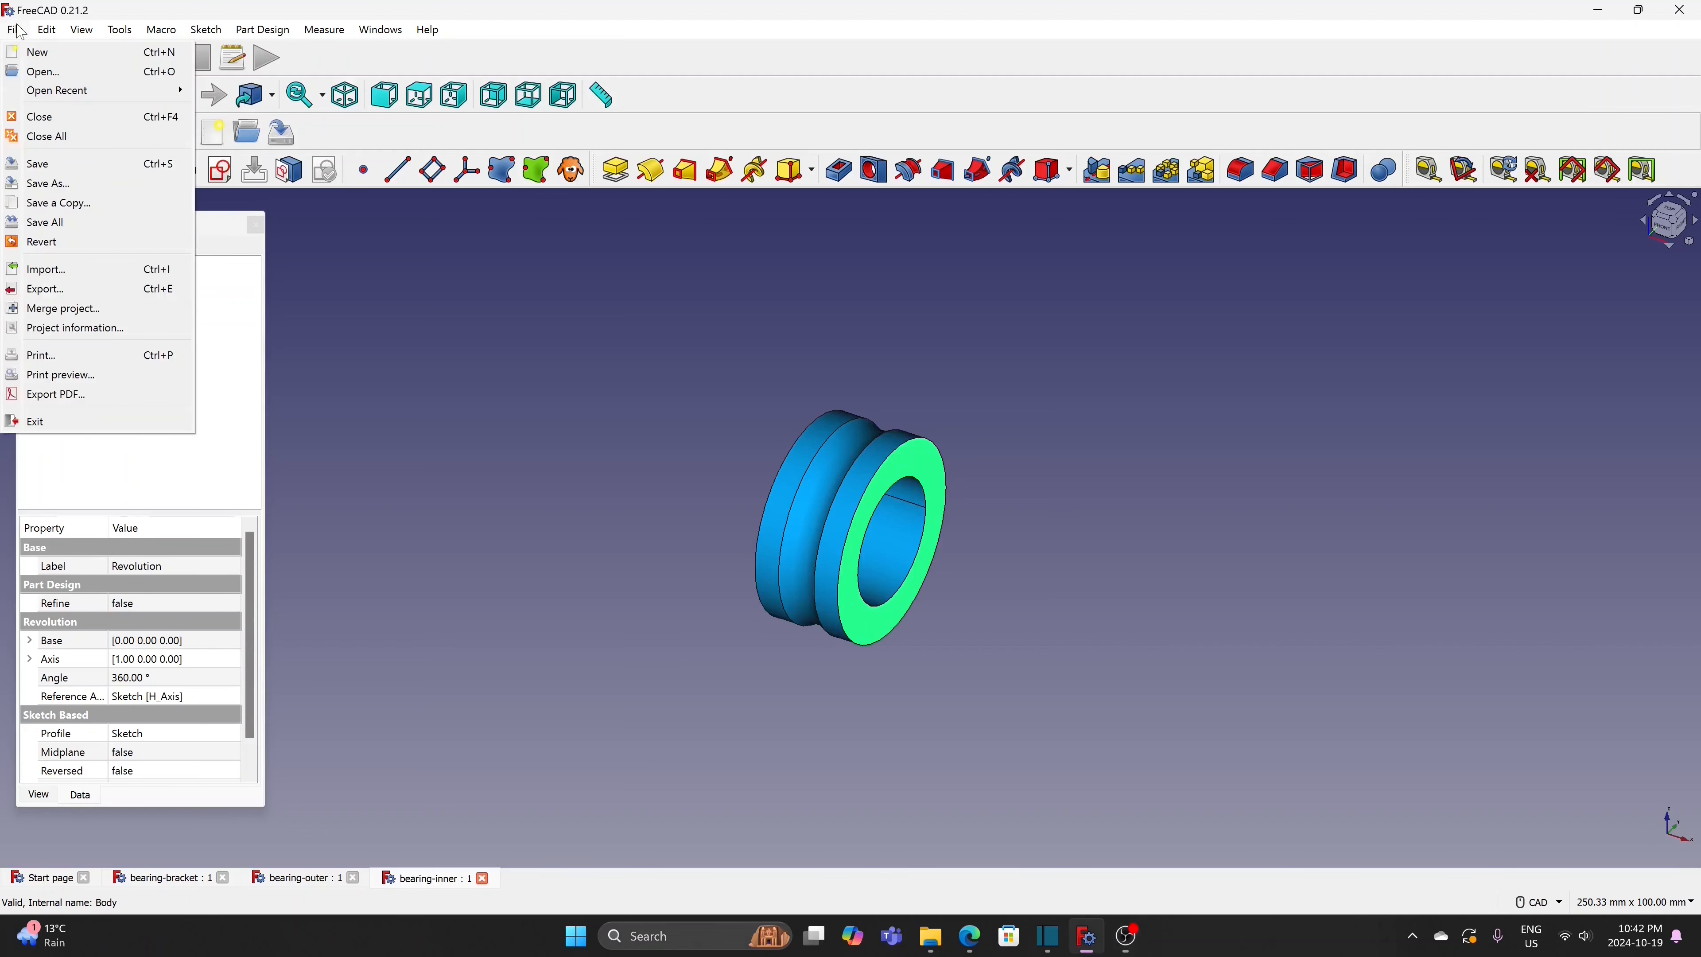
left_click(32, 57)
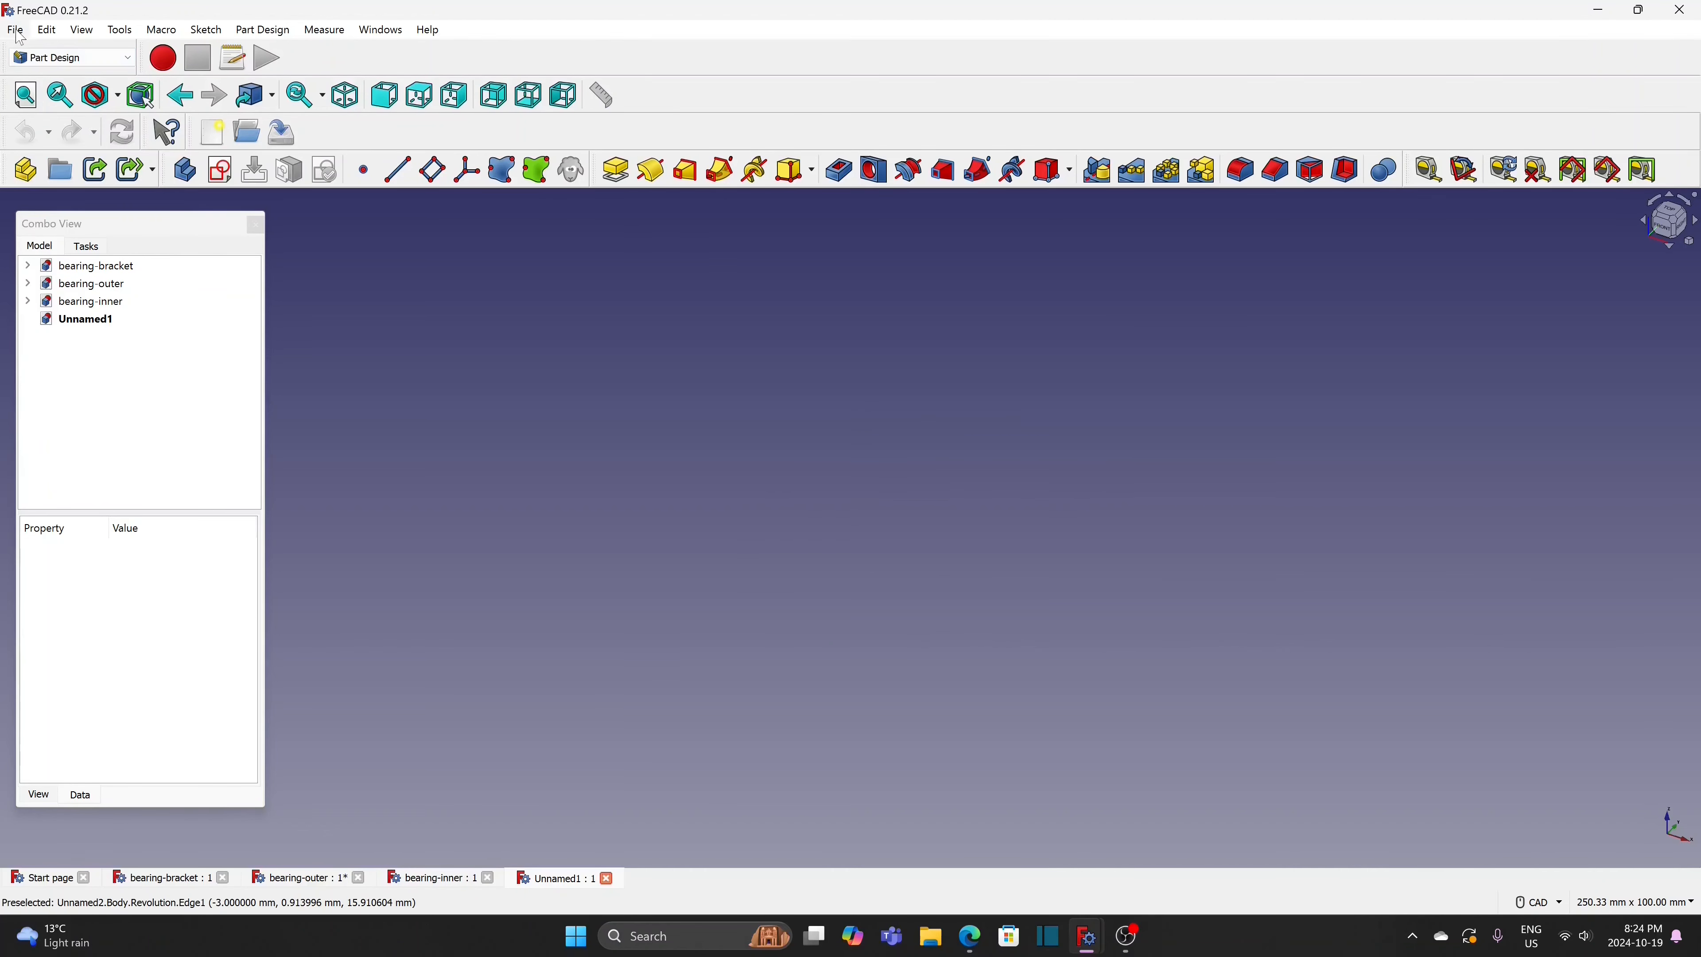
left_click(15, 30)
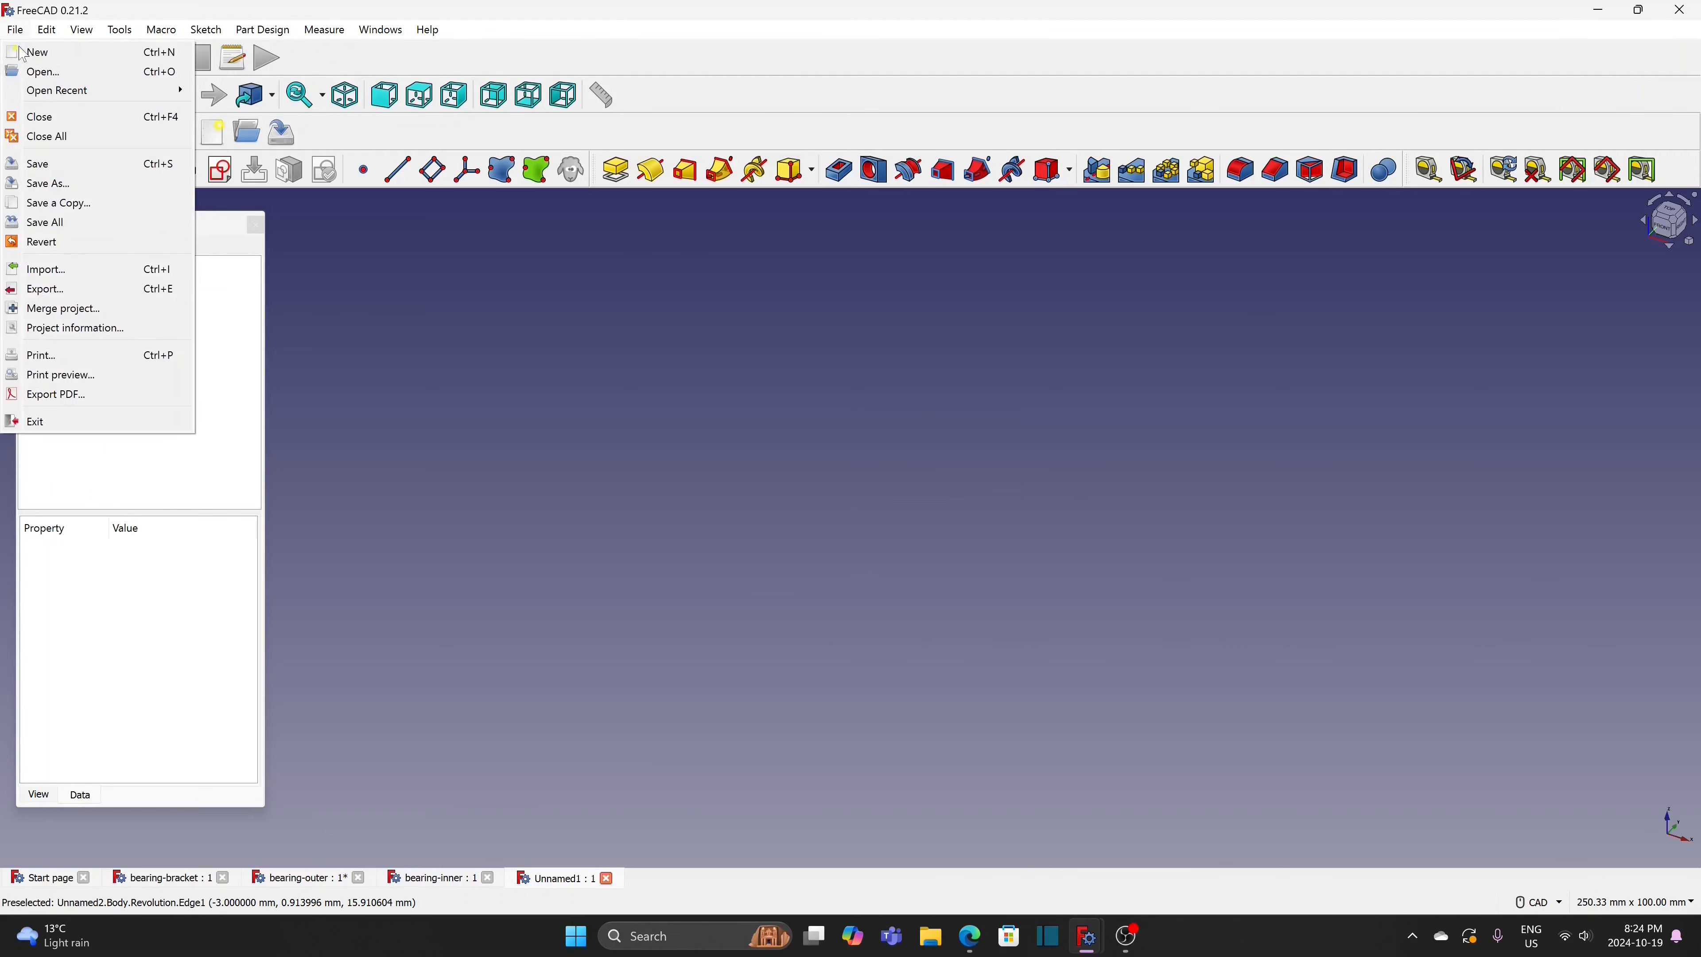
left_click(55, 188)
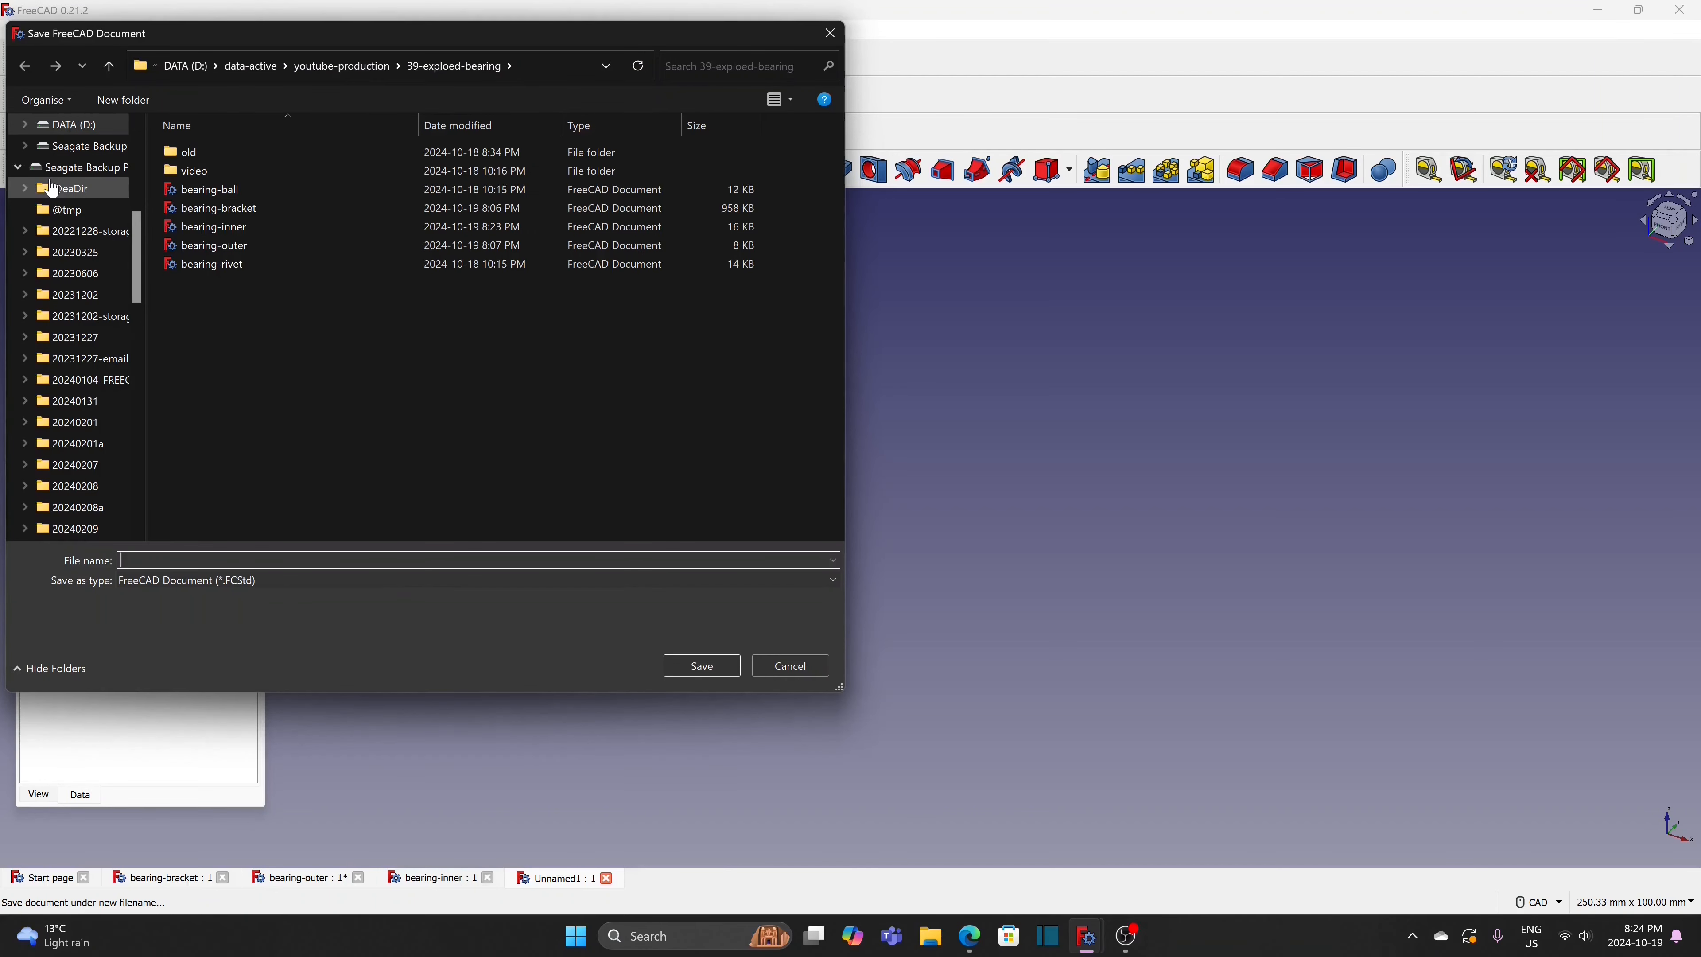
left_click(242, 261)
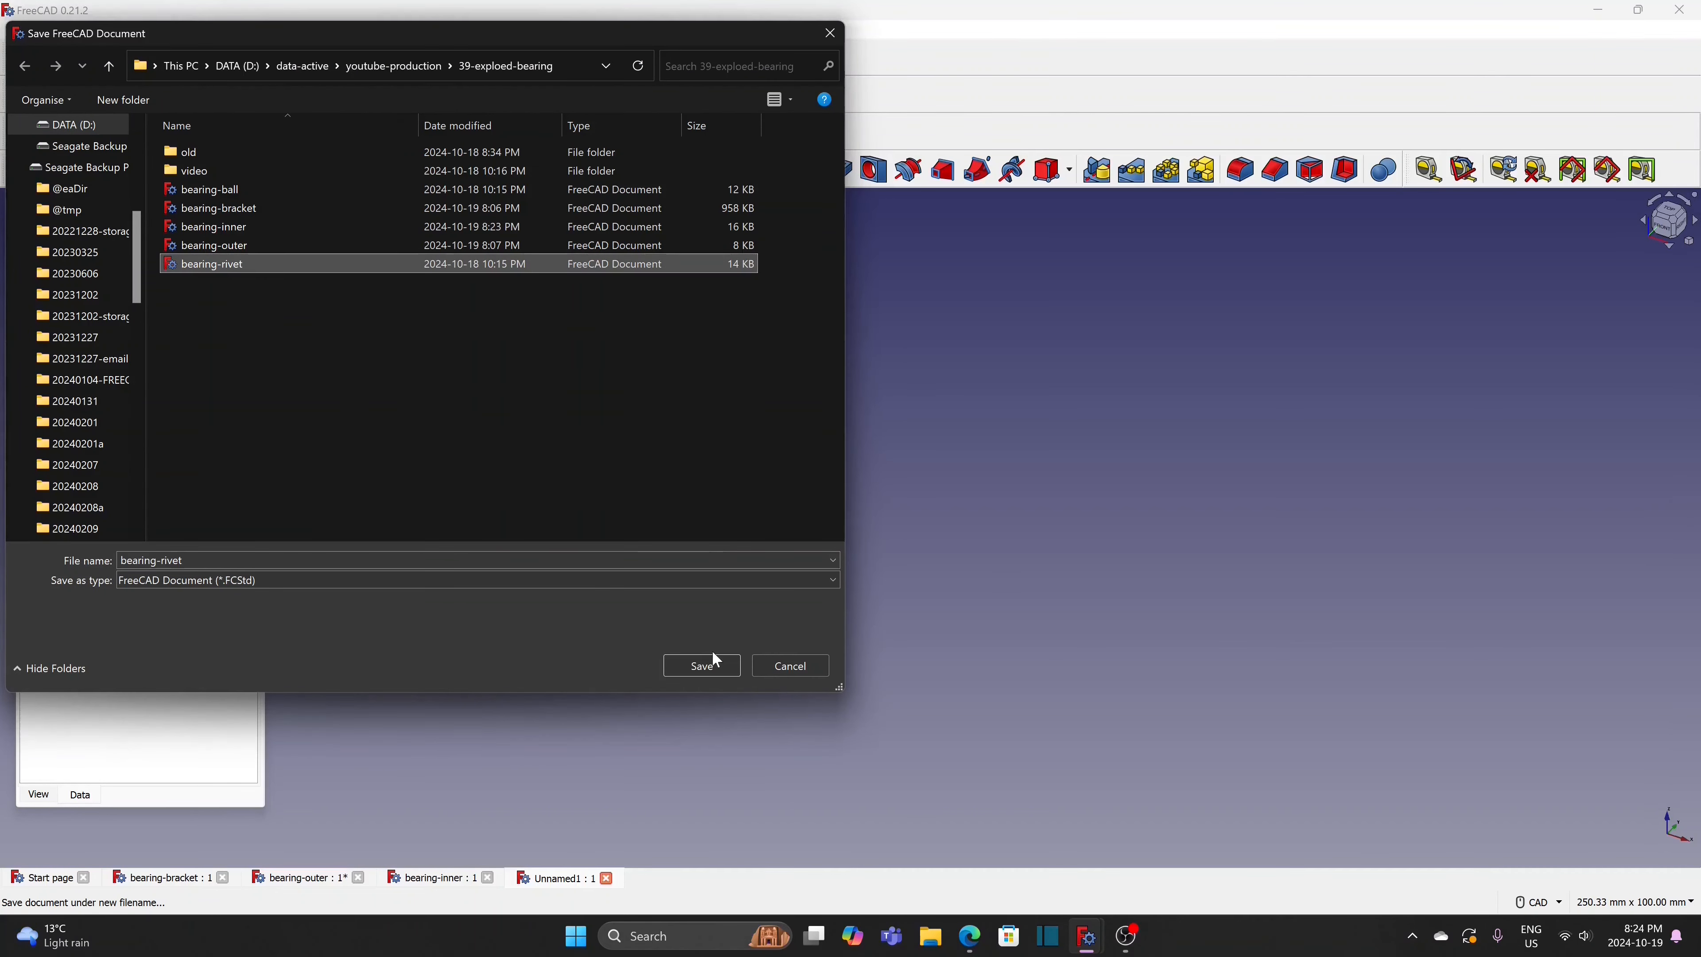
left_click(703, 666)
left_click(894, 471)
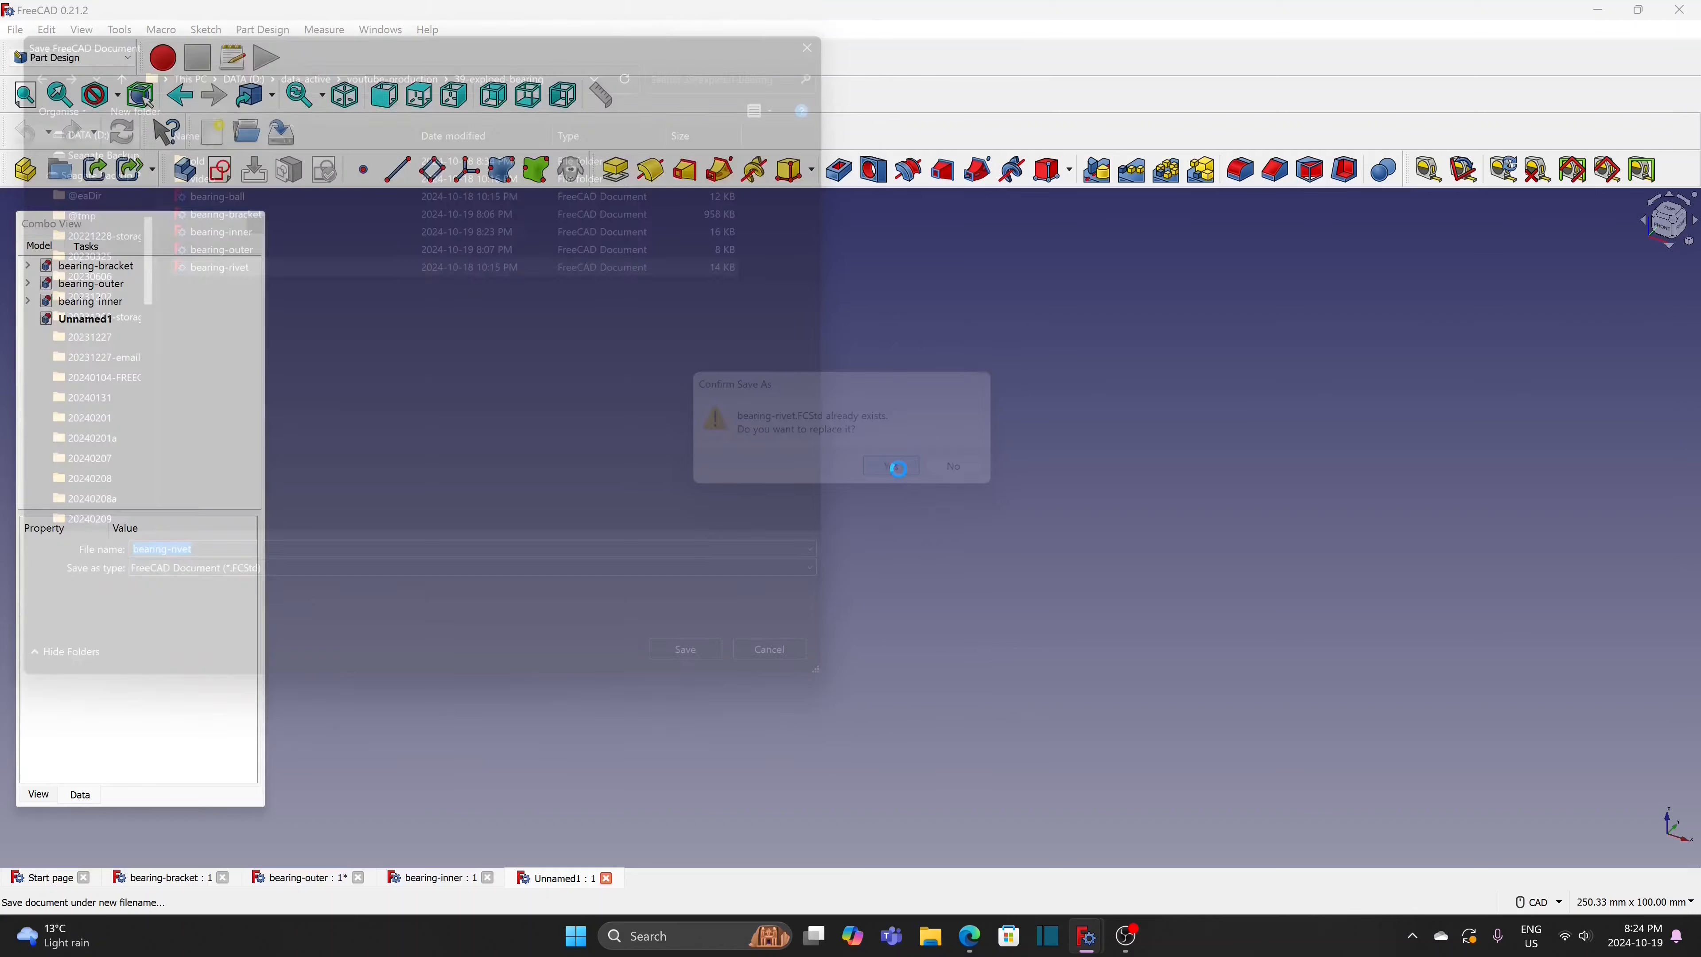
Create a body in the bearing-rivet document and start a sketch on the XY plane
left_click(127, 318)
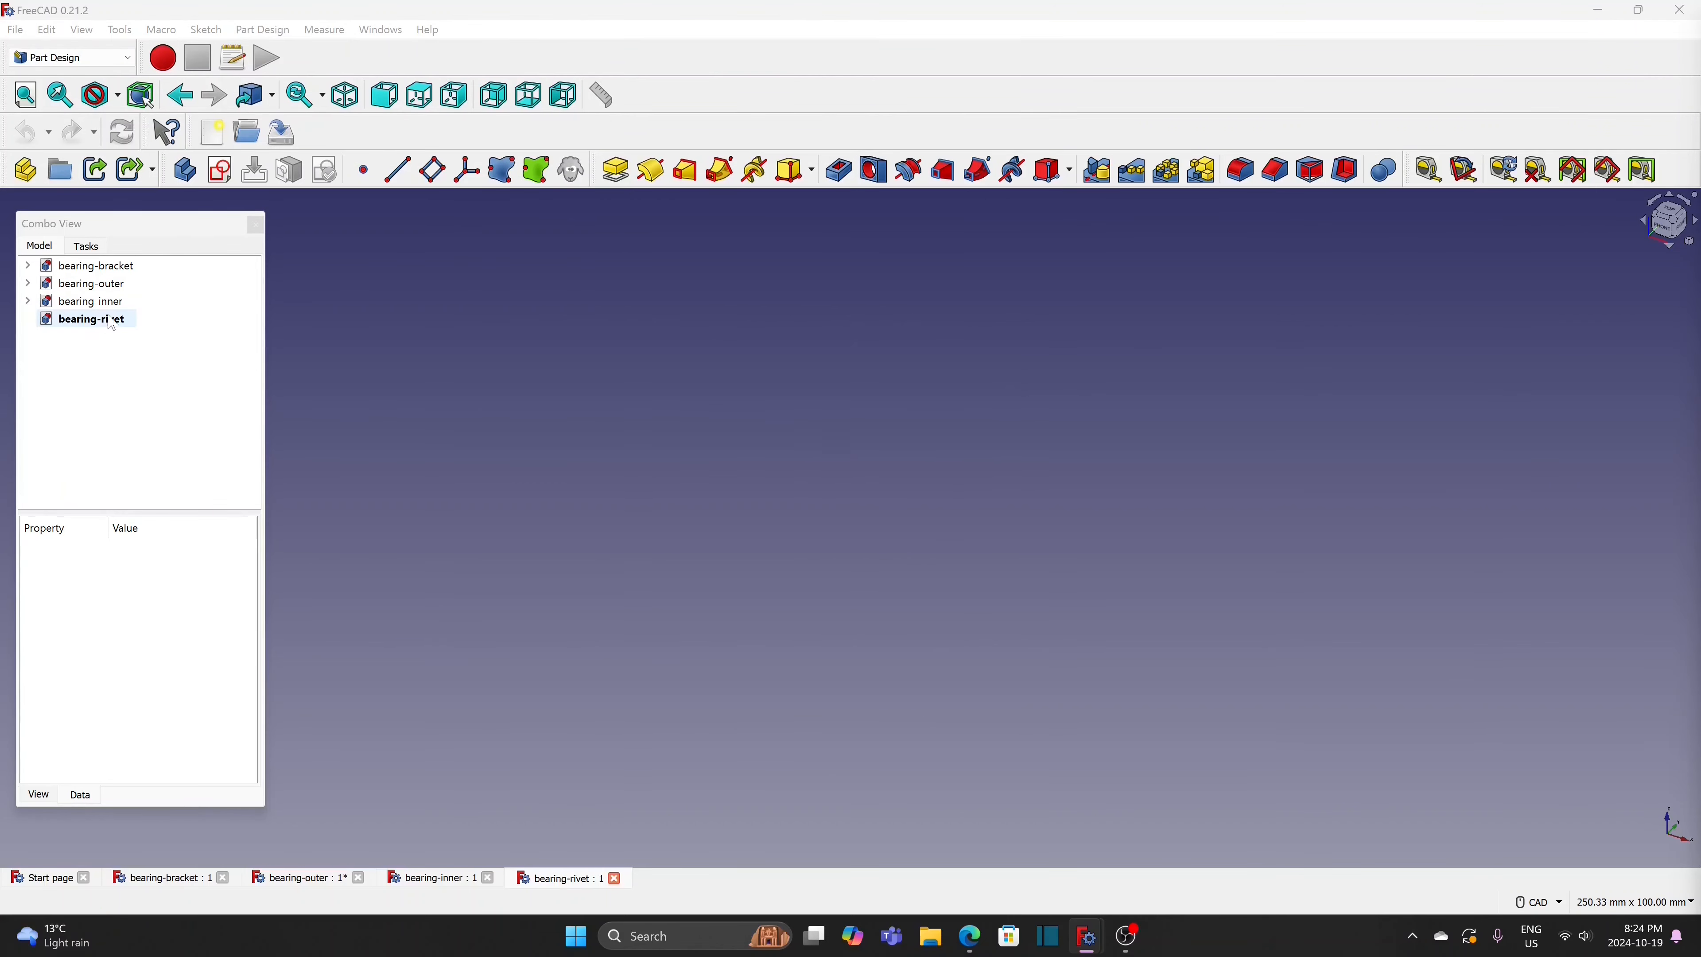
left_click(184, 170)
left_click(221, 171)
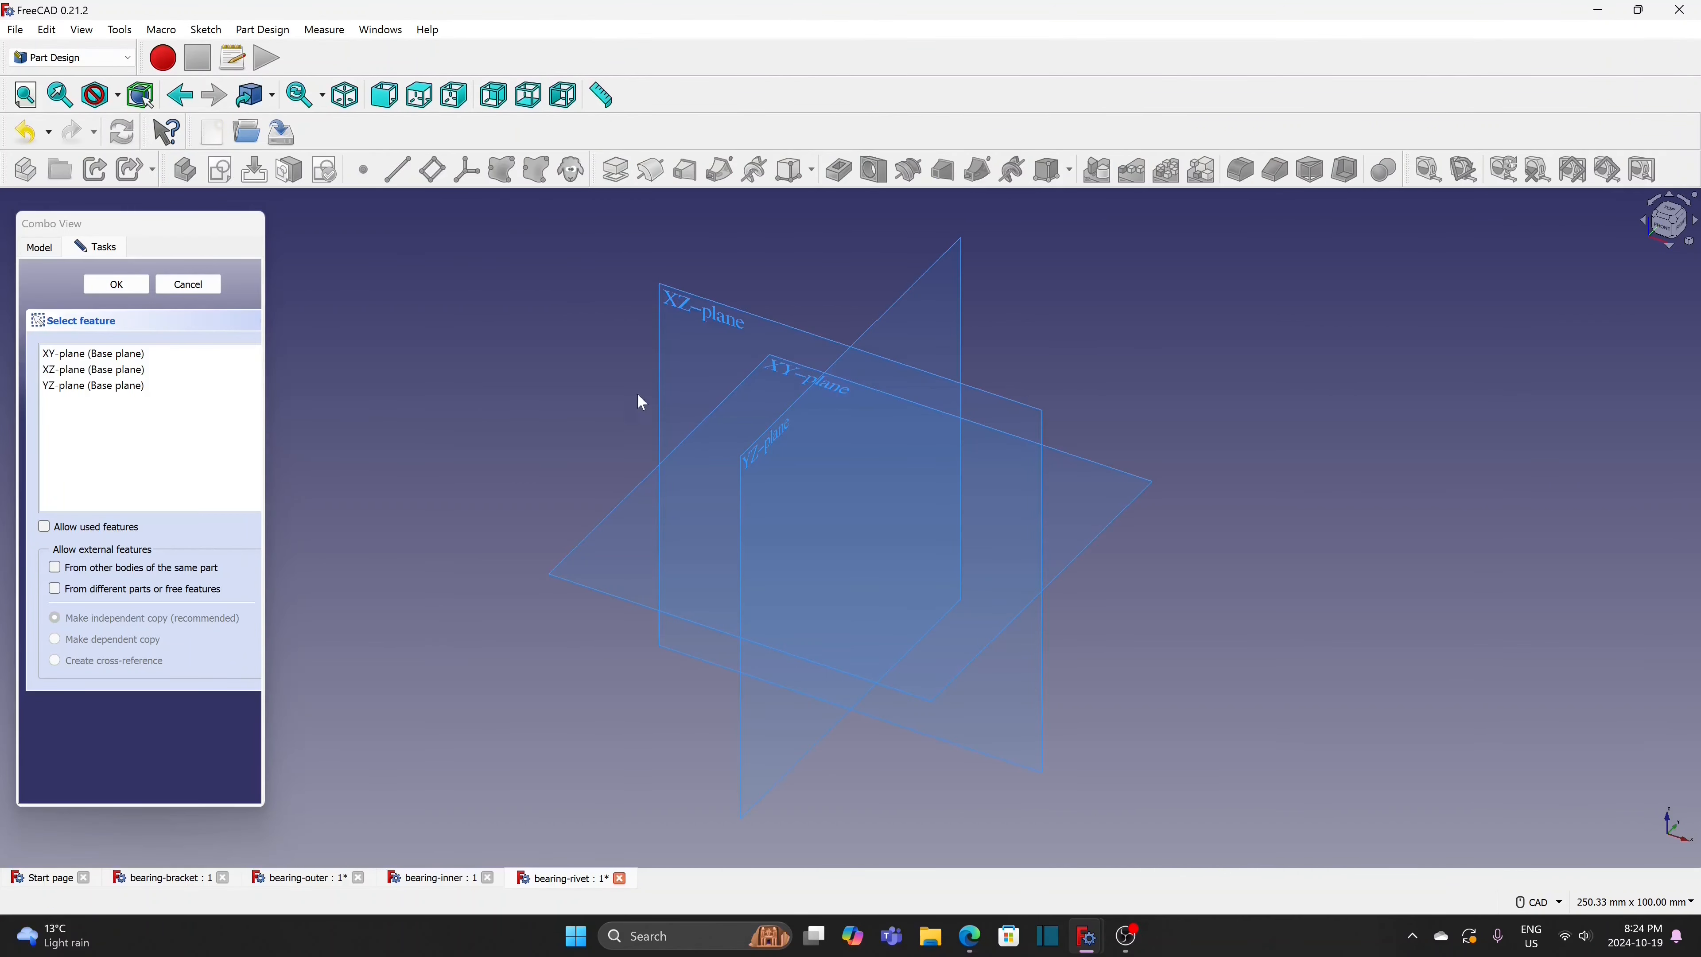
left_click(127, 285)
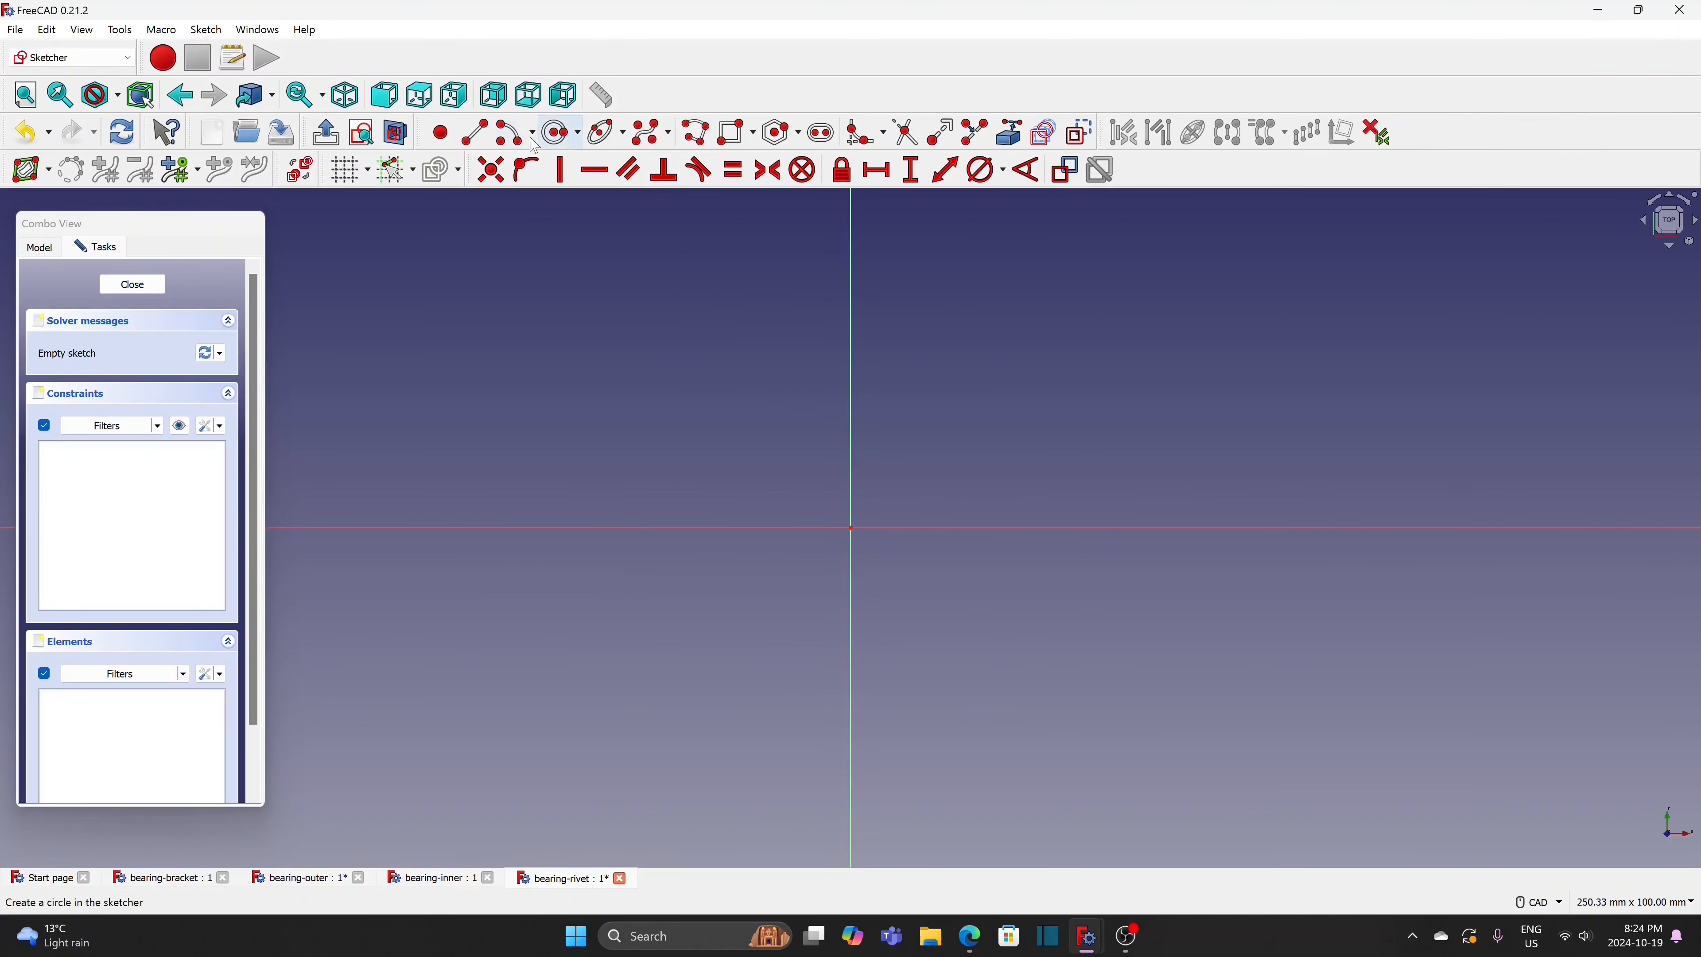
Sketch an arc of about 1.5 mm radius centred on the horizontal axis left of the origin, running from the axis up to near its crest
left_click(516, 139)
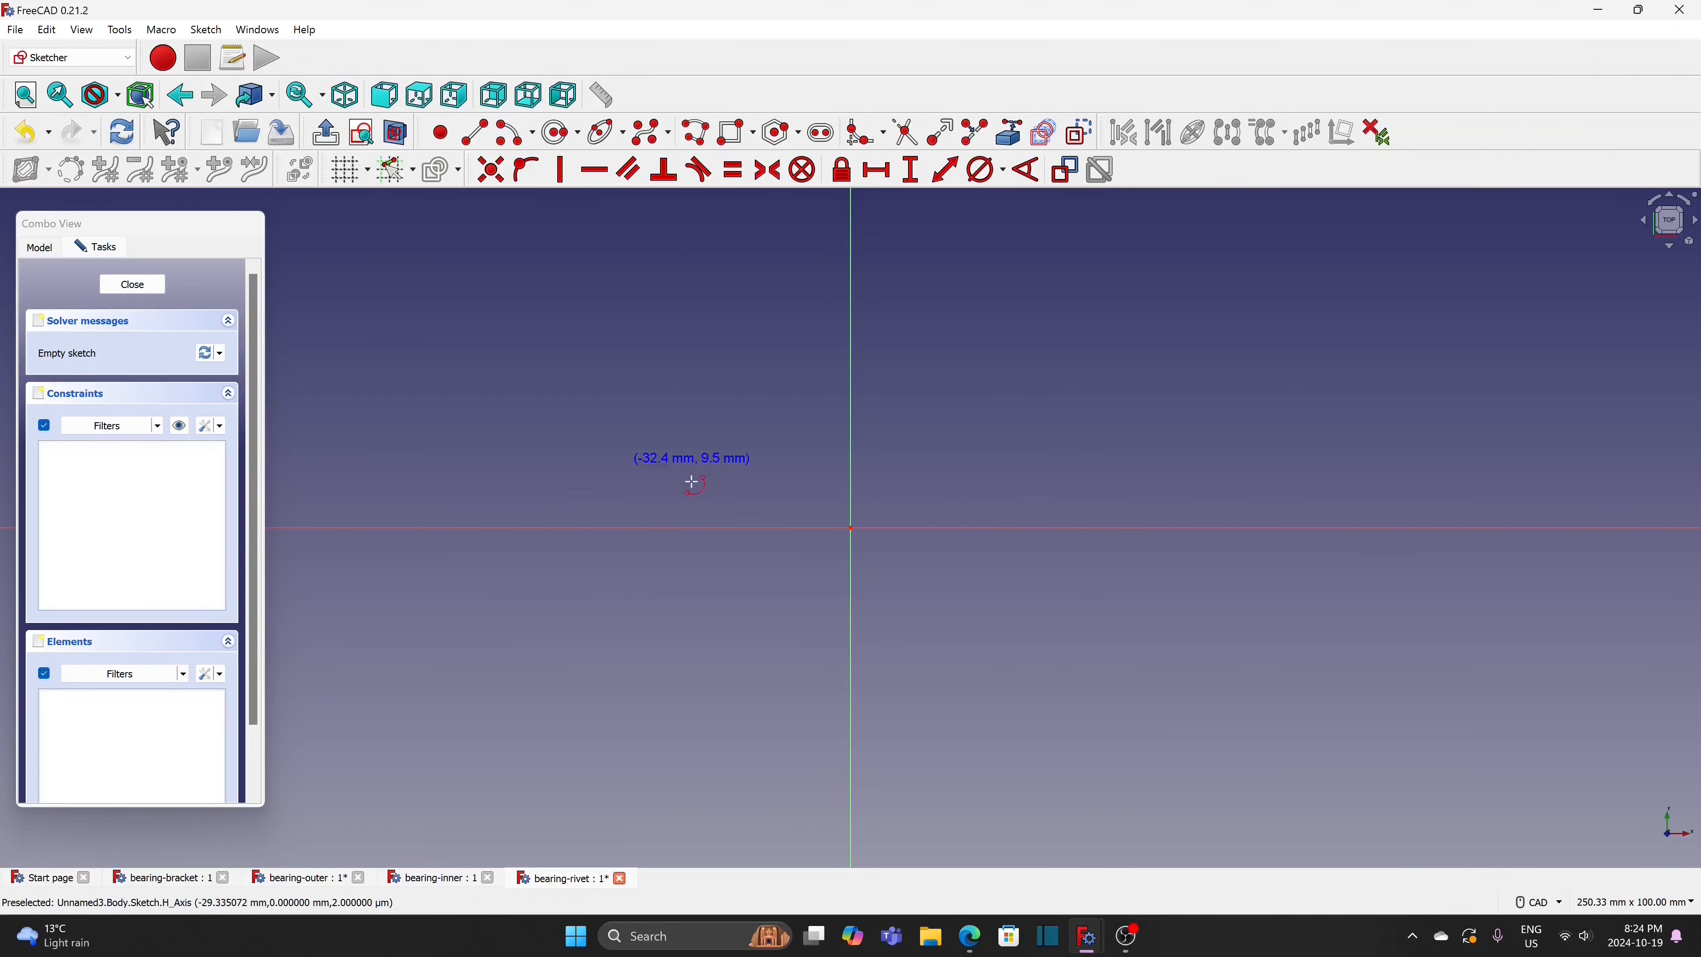
scroll(757, 463, "up", 10)
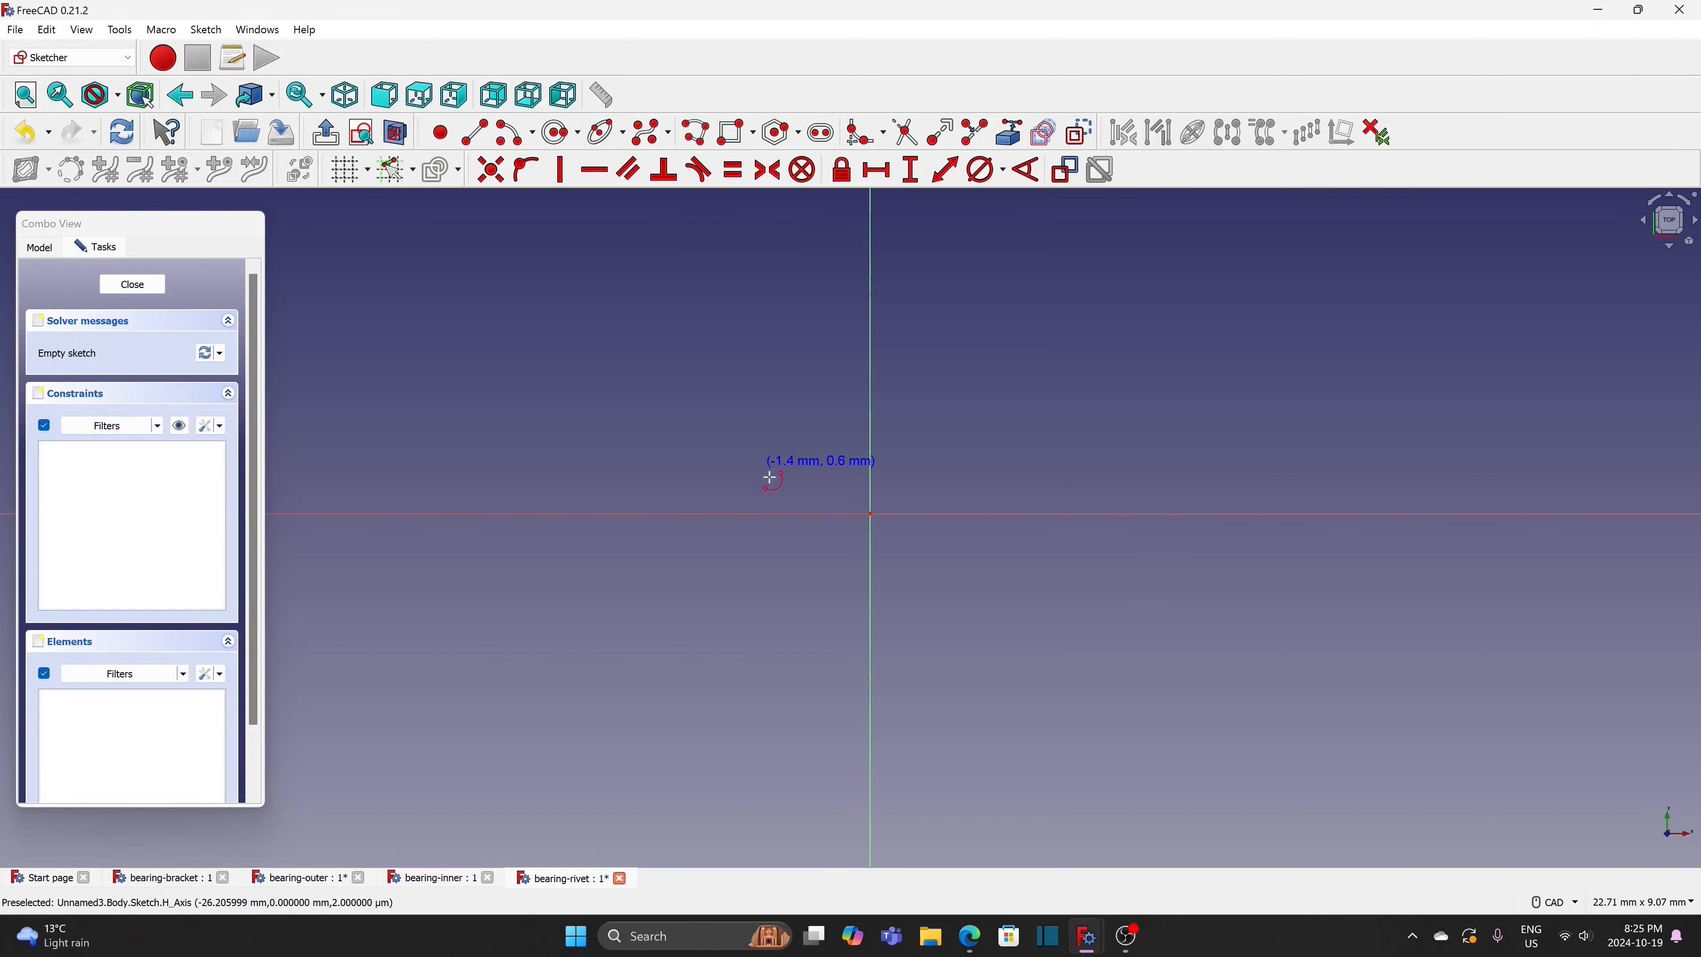
left_click(775, 517)
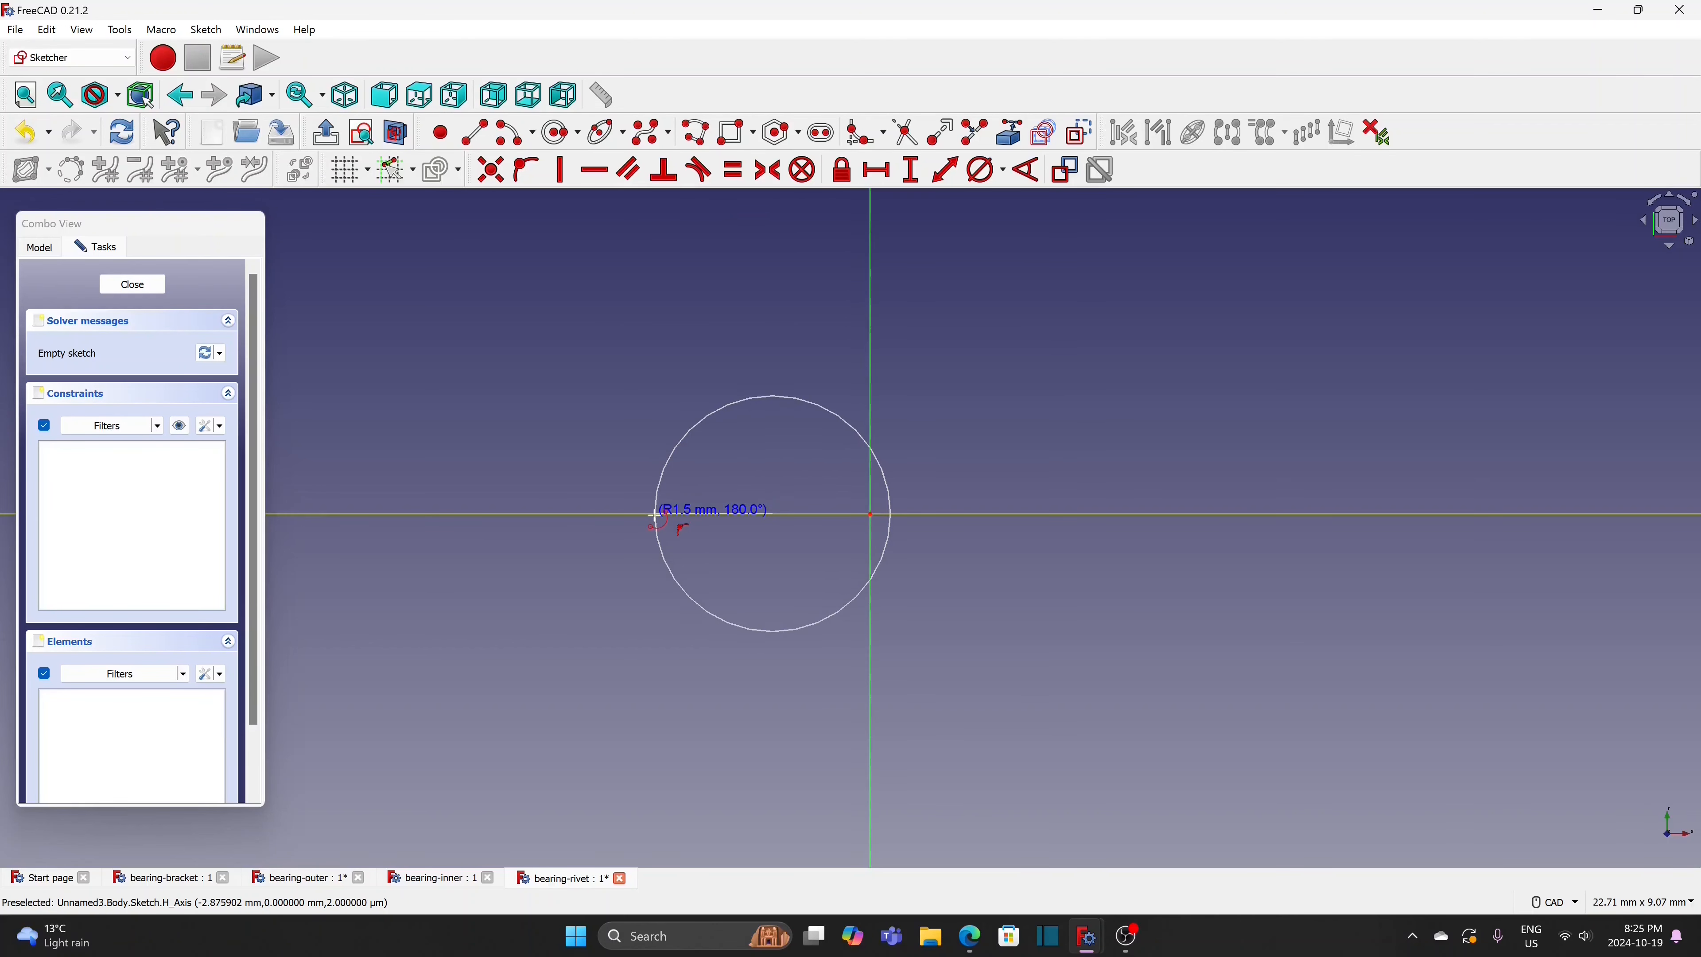
left_click(656, 513)
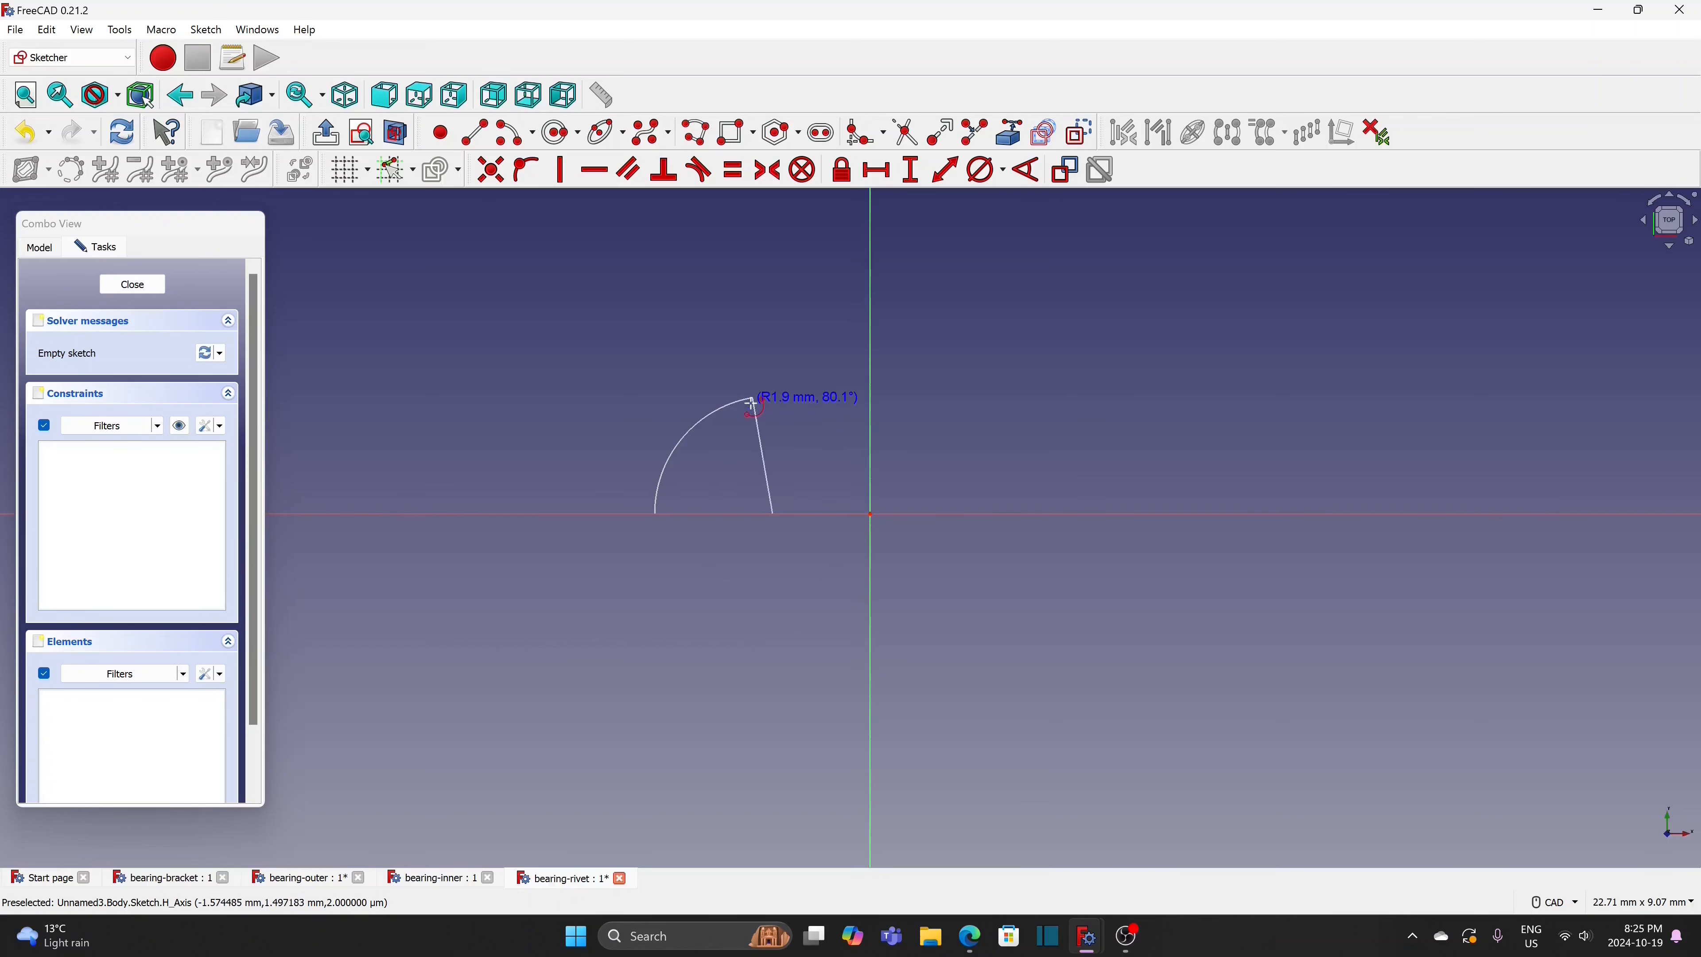
left_click(747, 402)
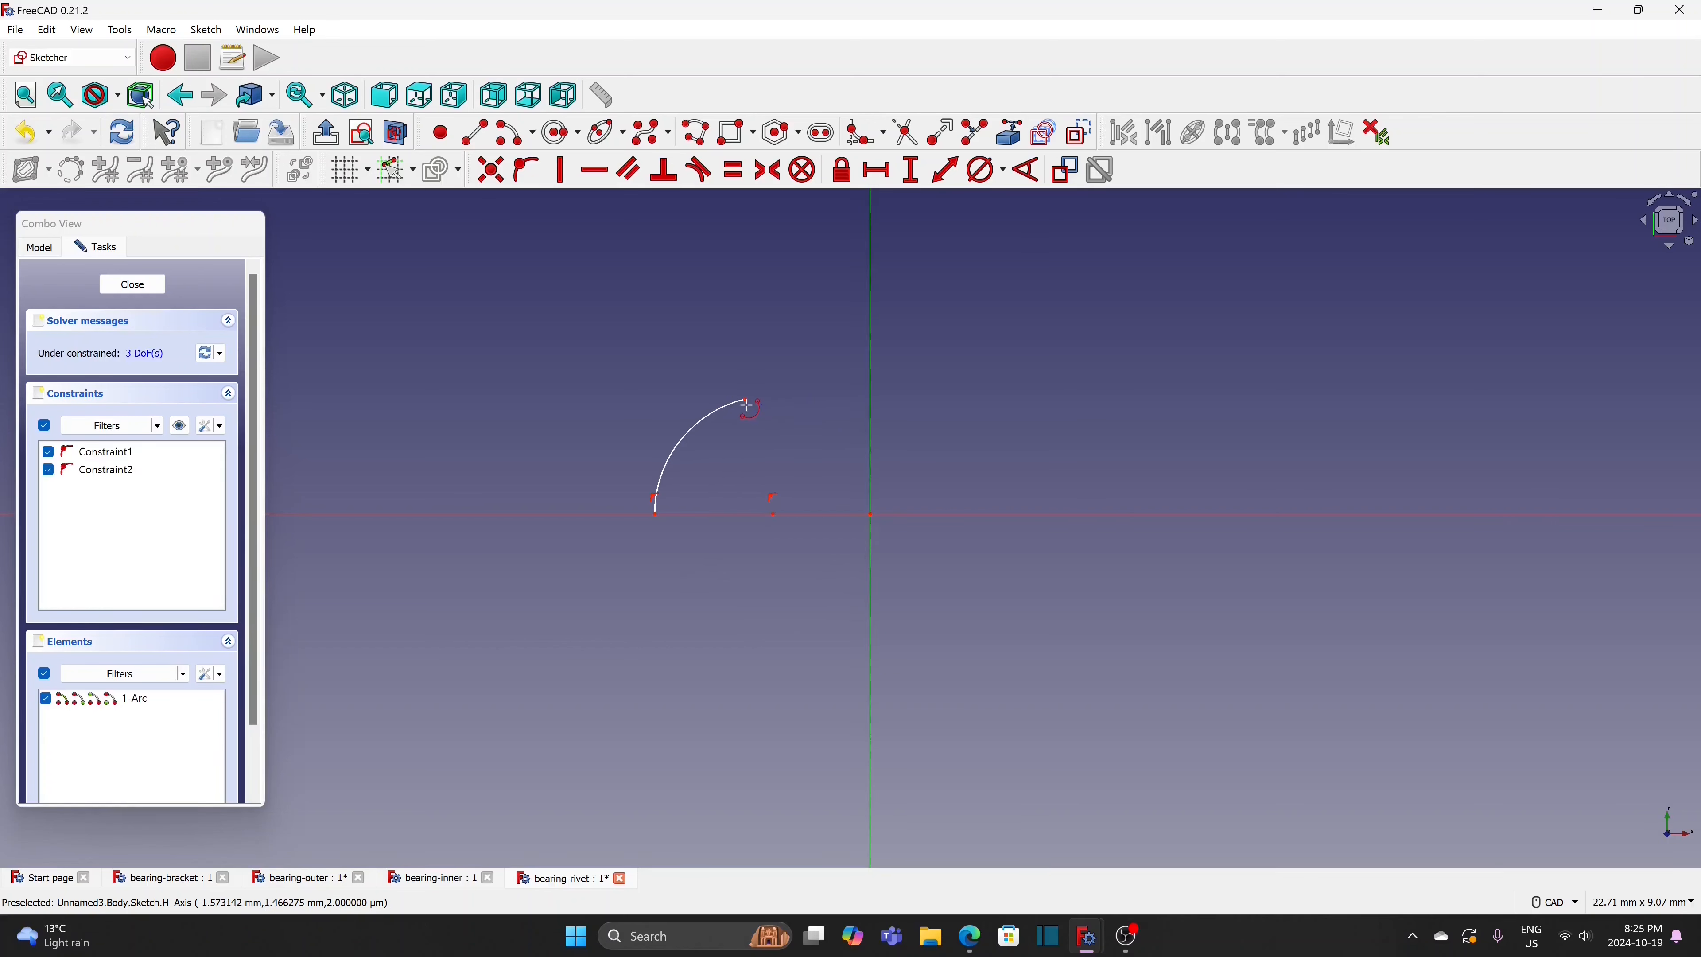
Sketch a second arc of about 1.2 mm radius centred on the horizontal axis right of the origin, rising from the axis toward its crest
left_click(985, 514)
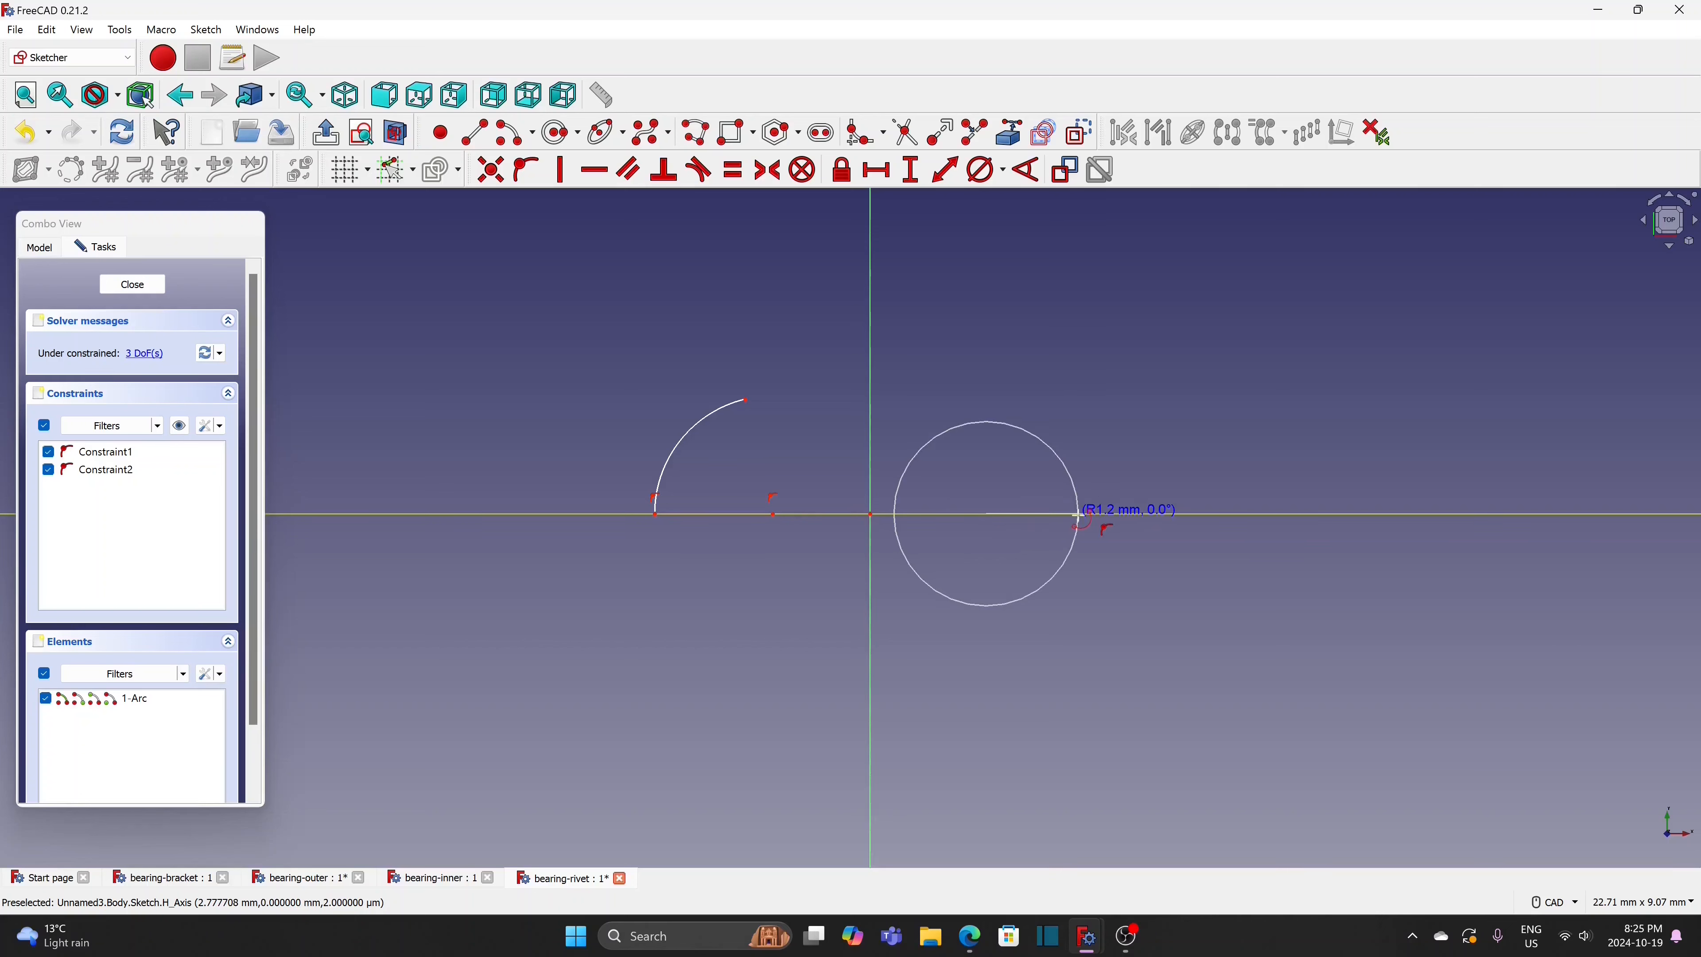
left_click(1078, 515)
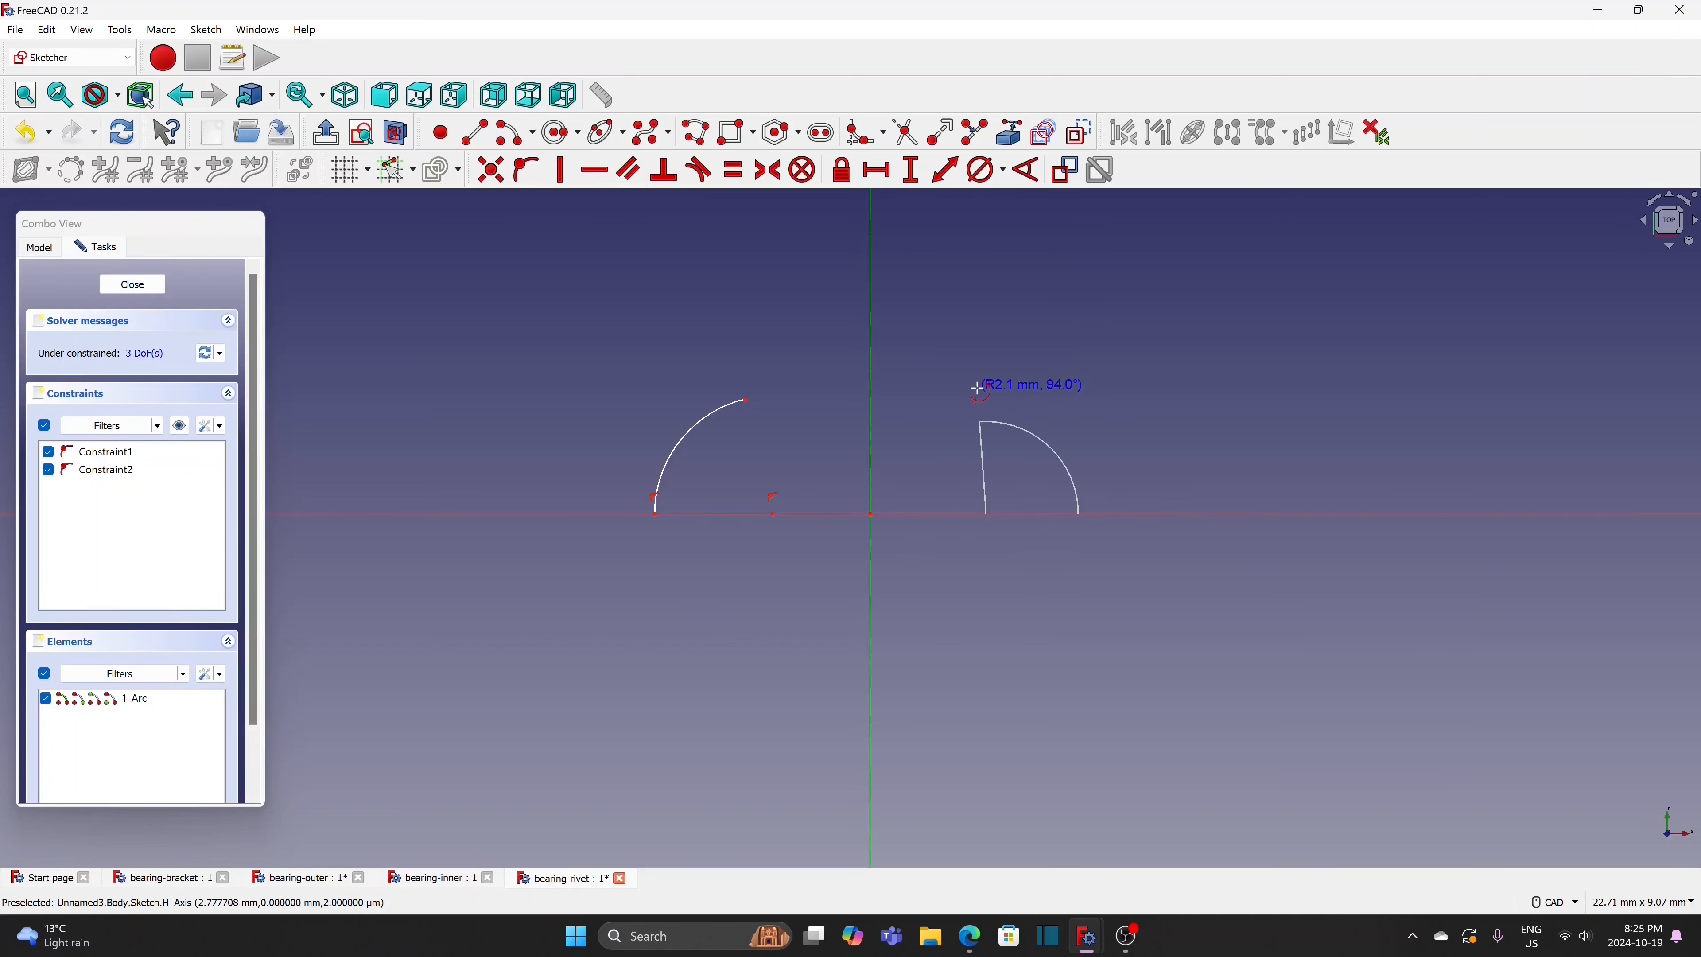
left_click(1002, 400)
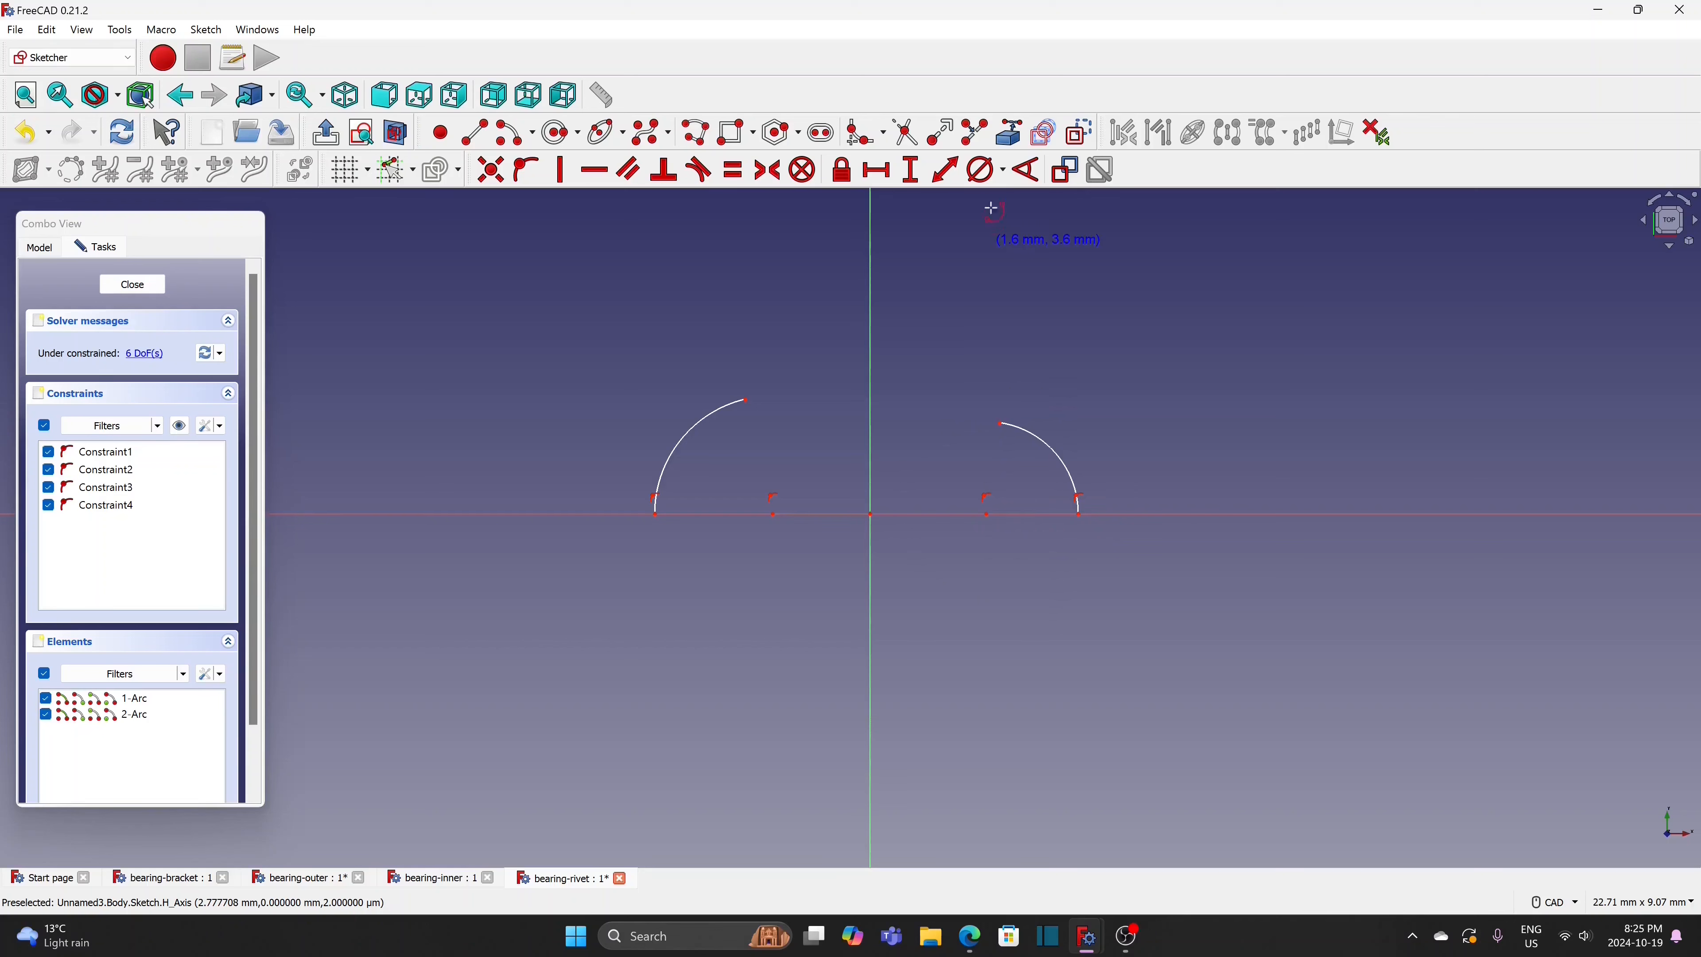
Constrain the right arc's diameter to 2 mm
left_click(987, 172)
left_click(1056, 455)
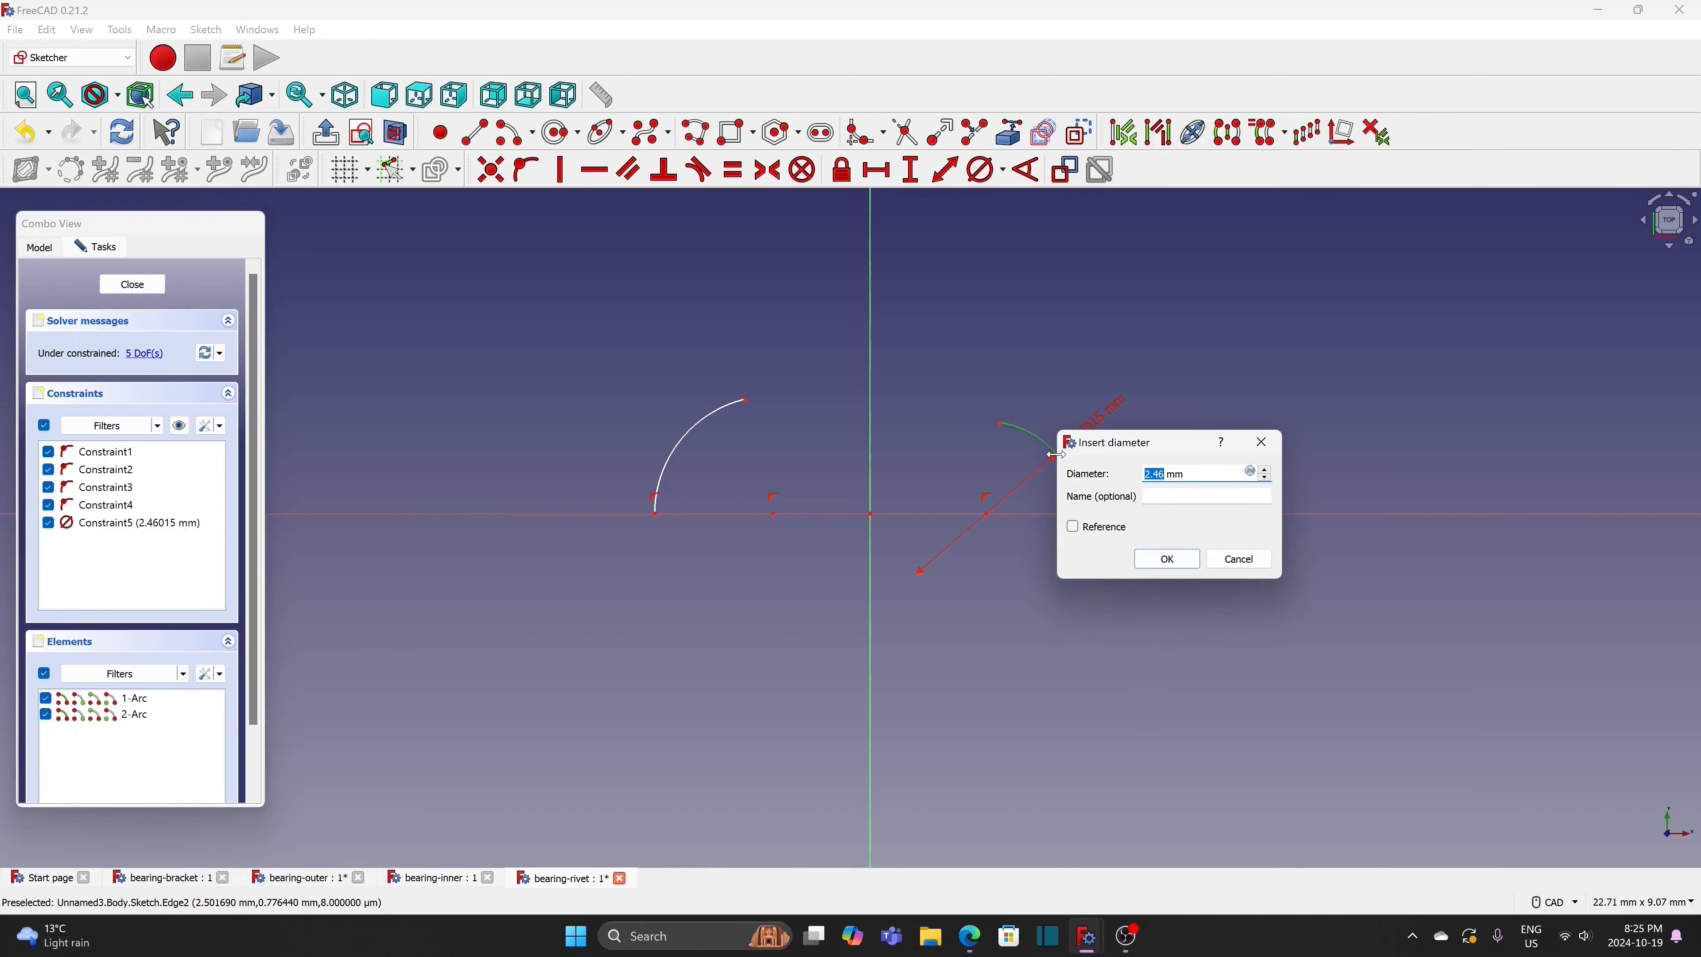
type("2")
left_click(1166, 559)
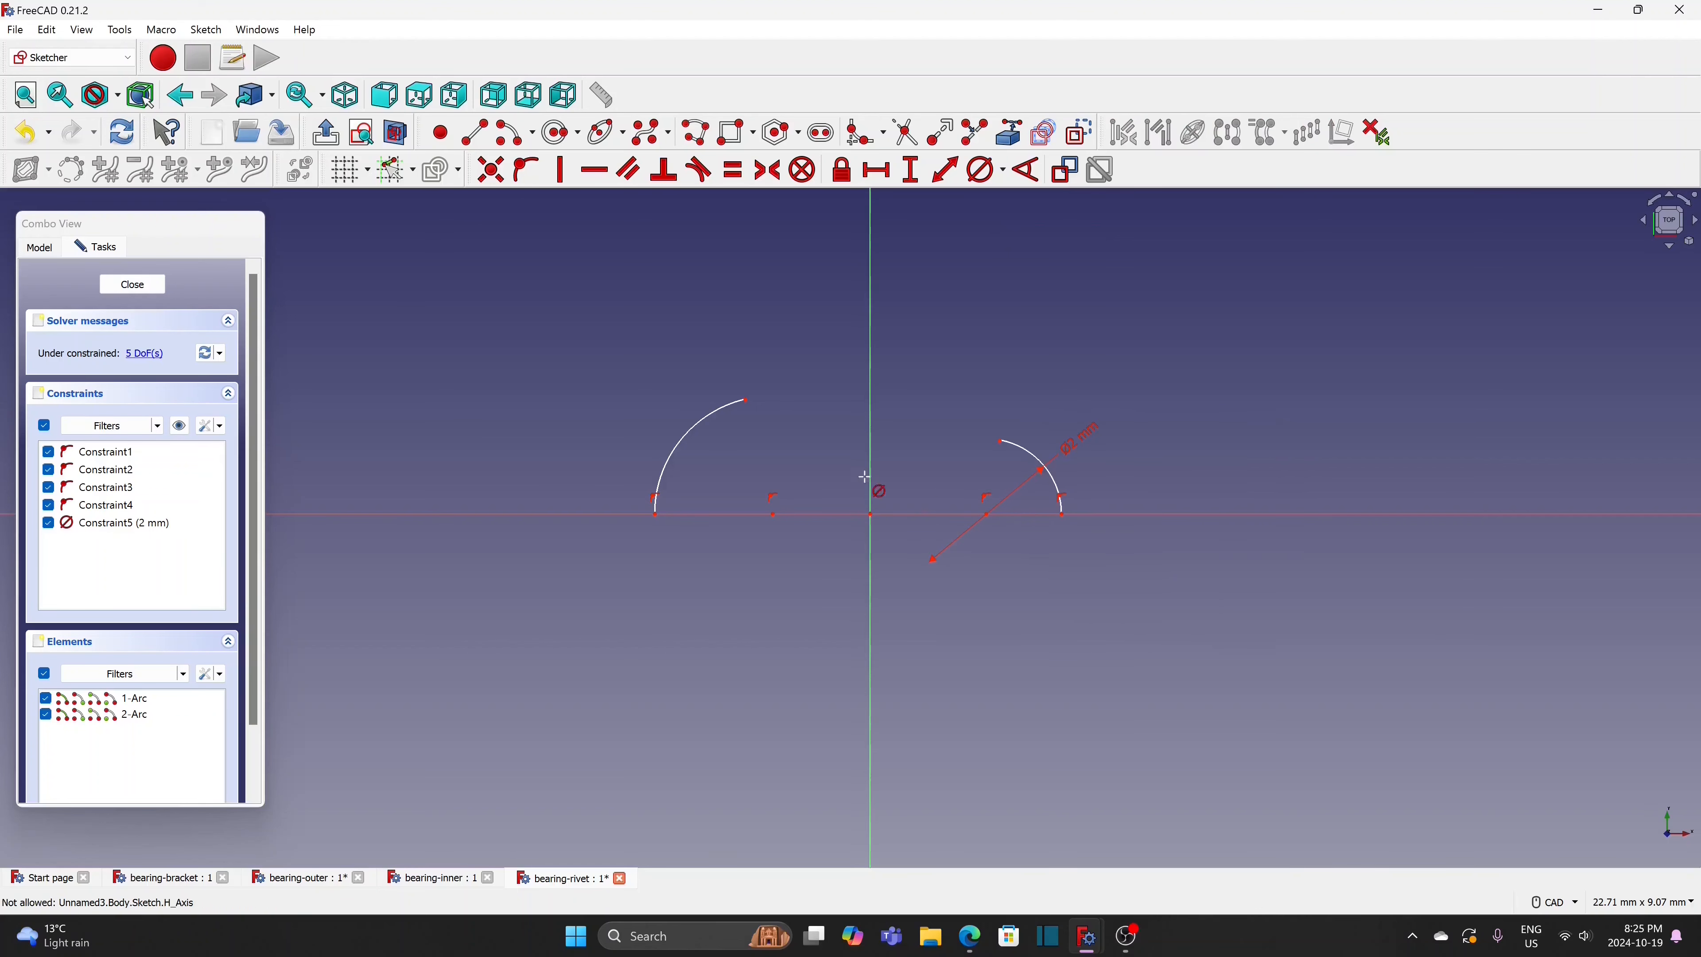
Constrain the left arc's diameter to 2 mm
left_click(682, 439)
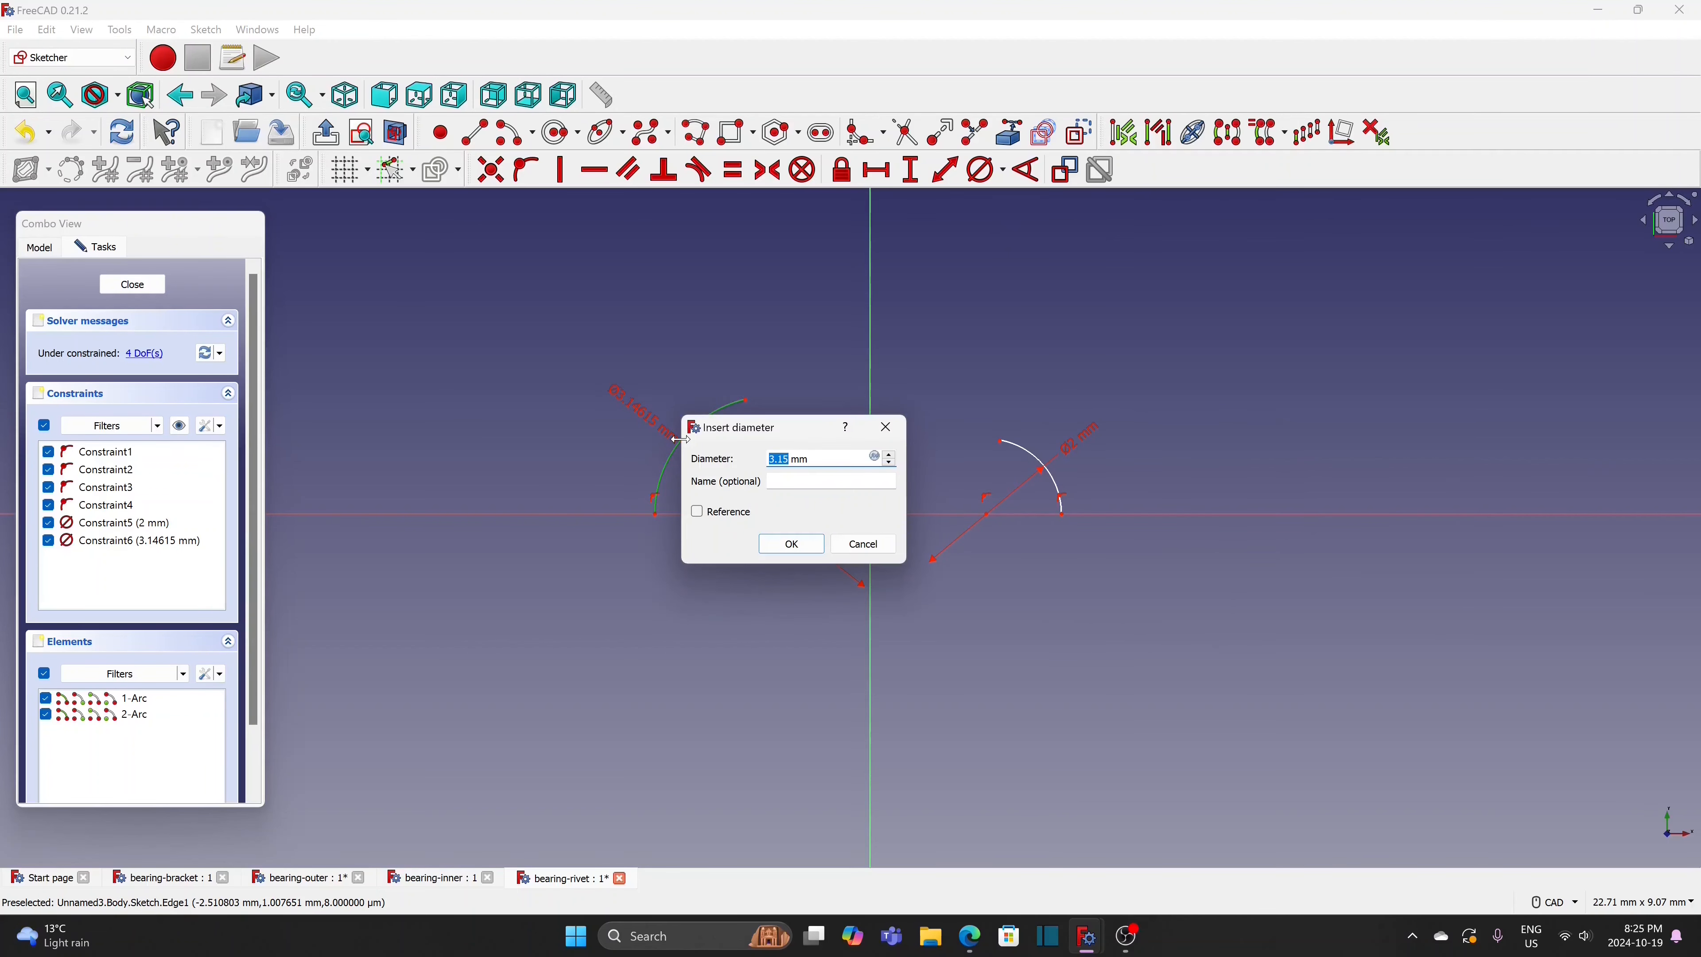
type("2")
left_click(803, 544)
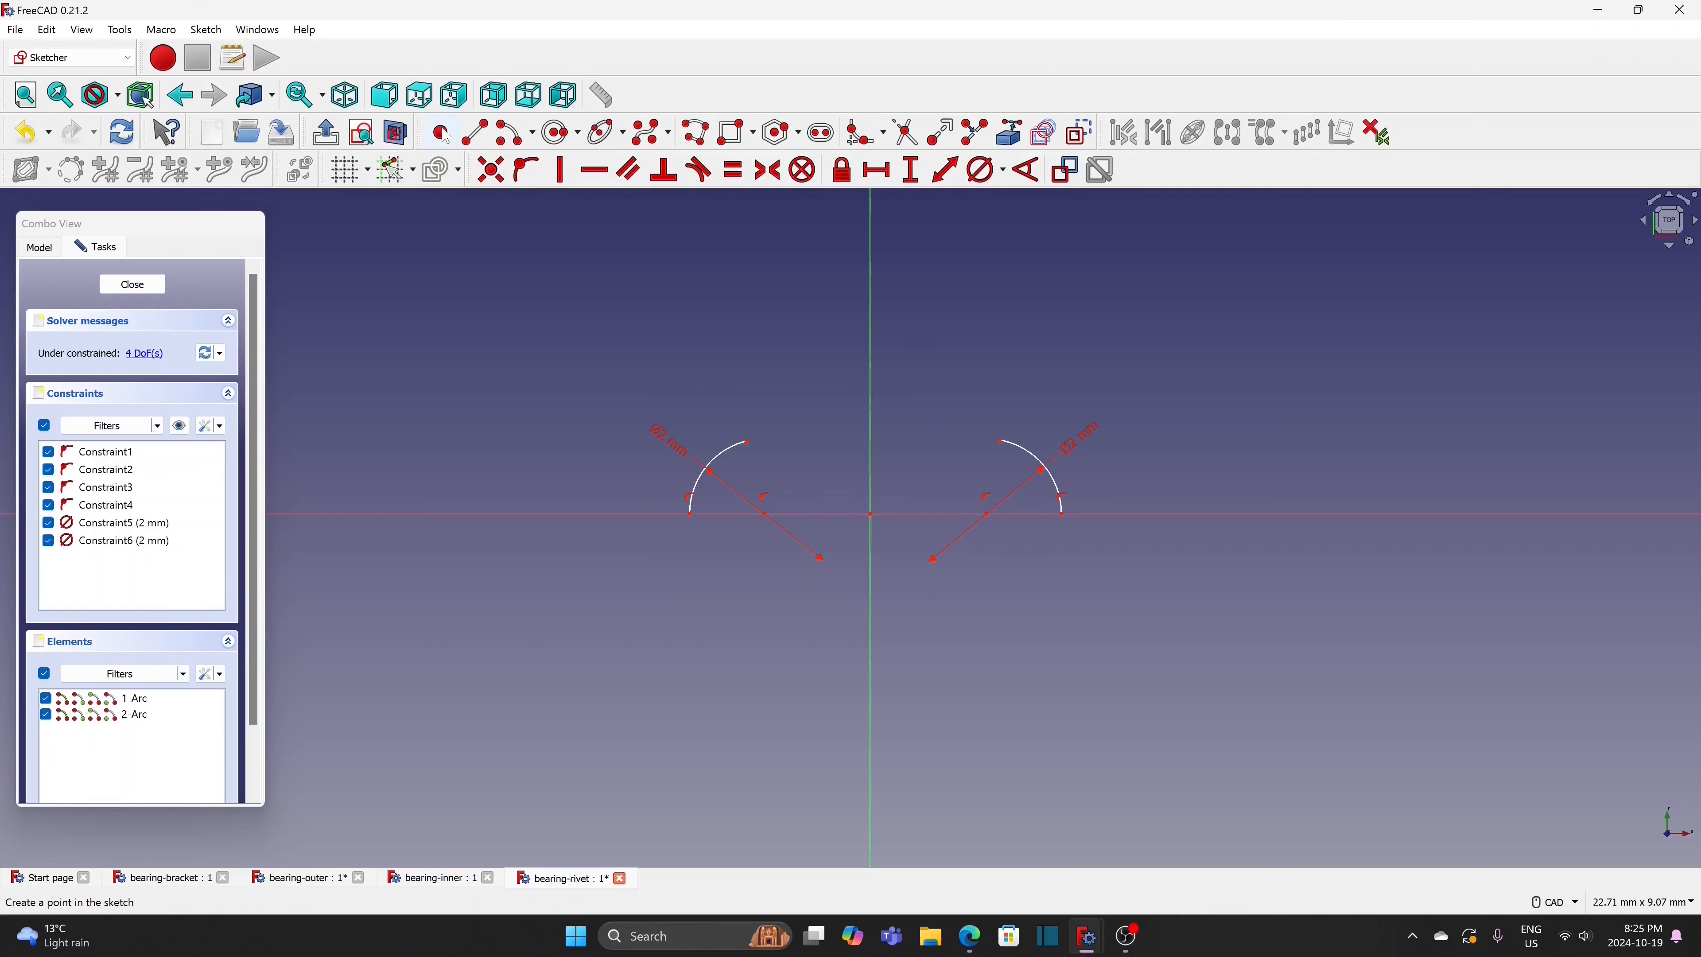
Draw a line along the horizontal axis joining the two arcs' lower ends and set its length to 3.4 mm
left_click(485, 135)
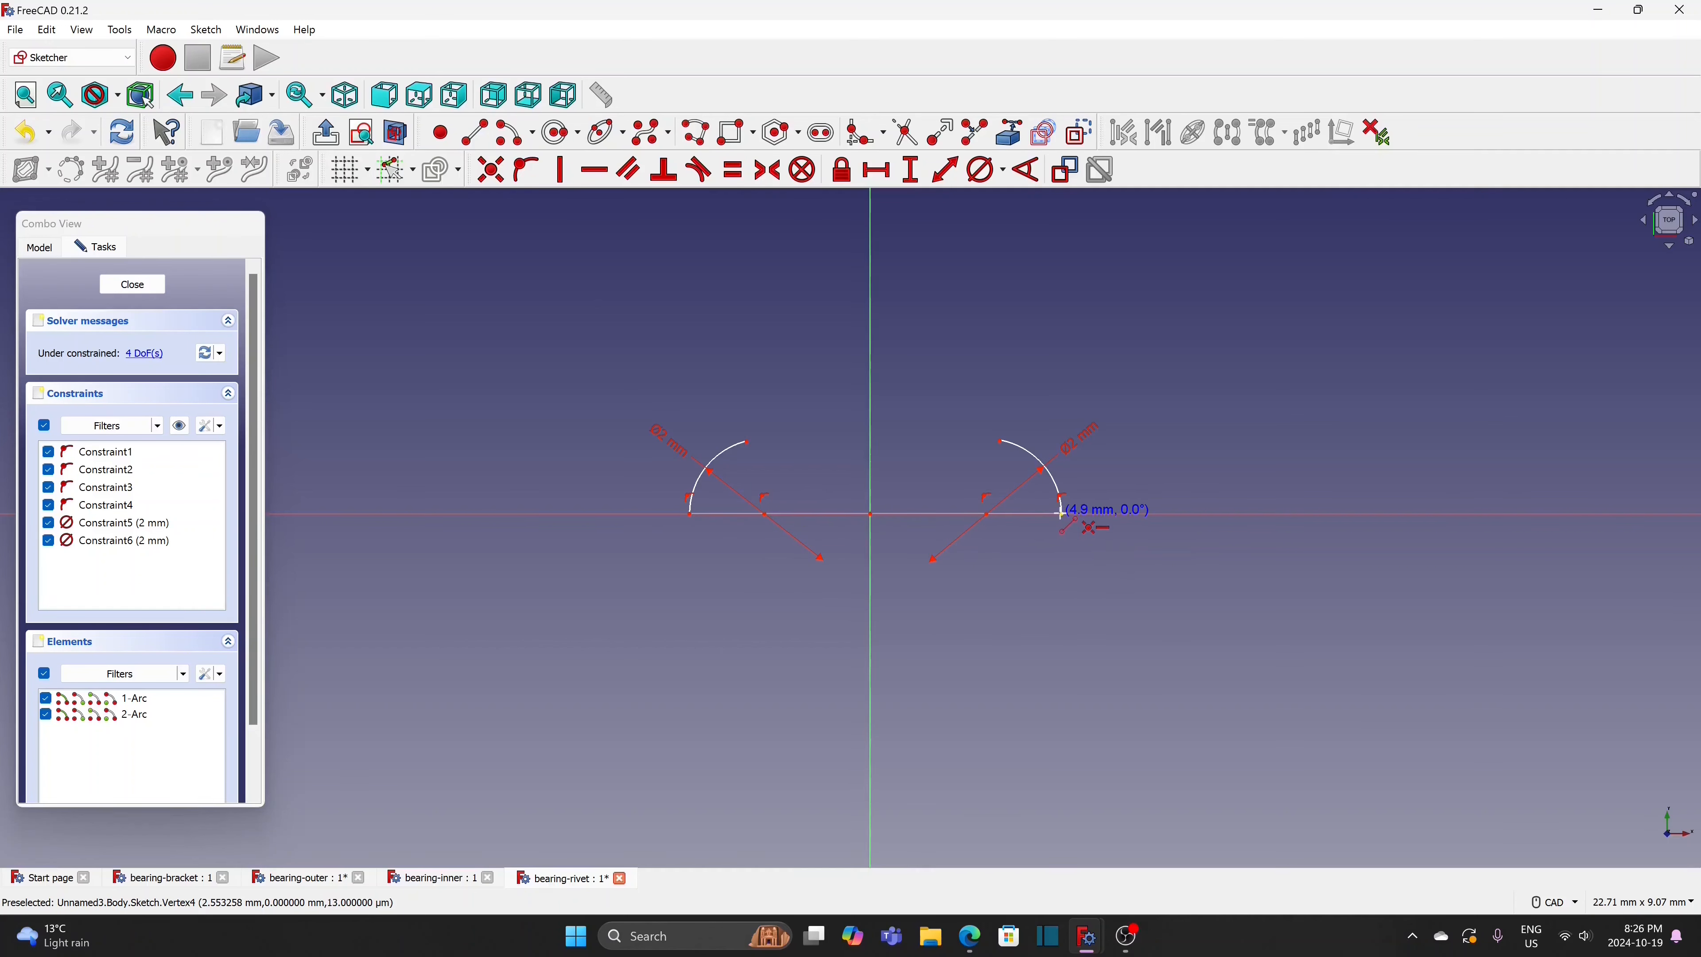
left_click(1062, 514)
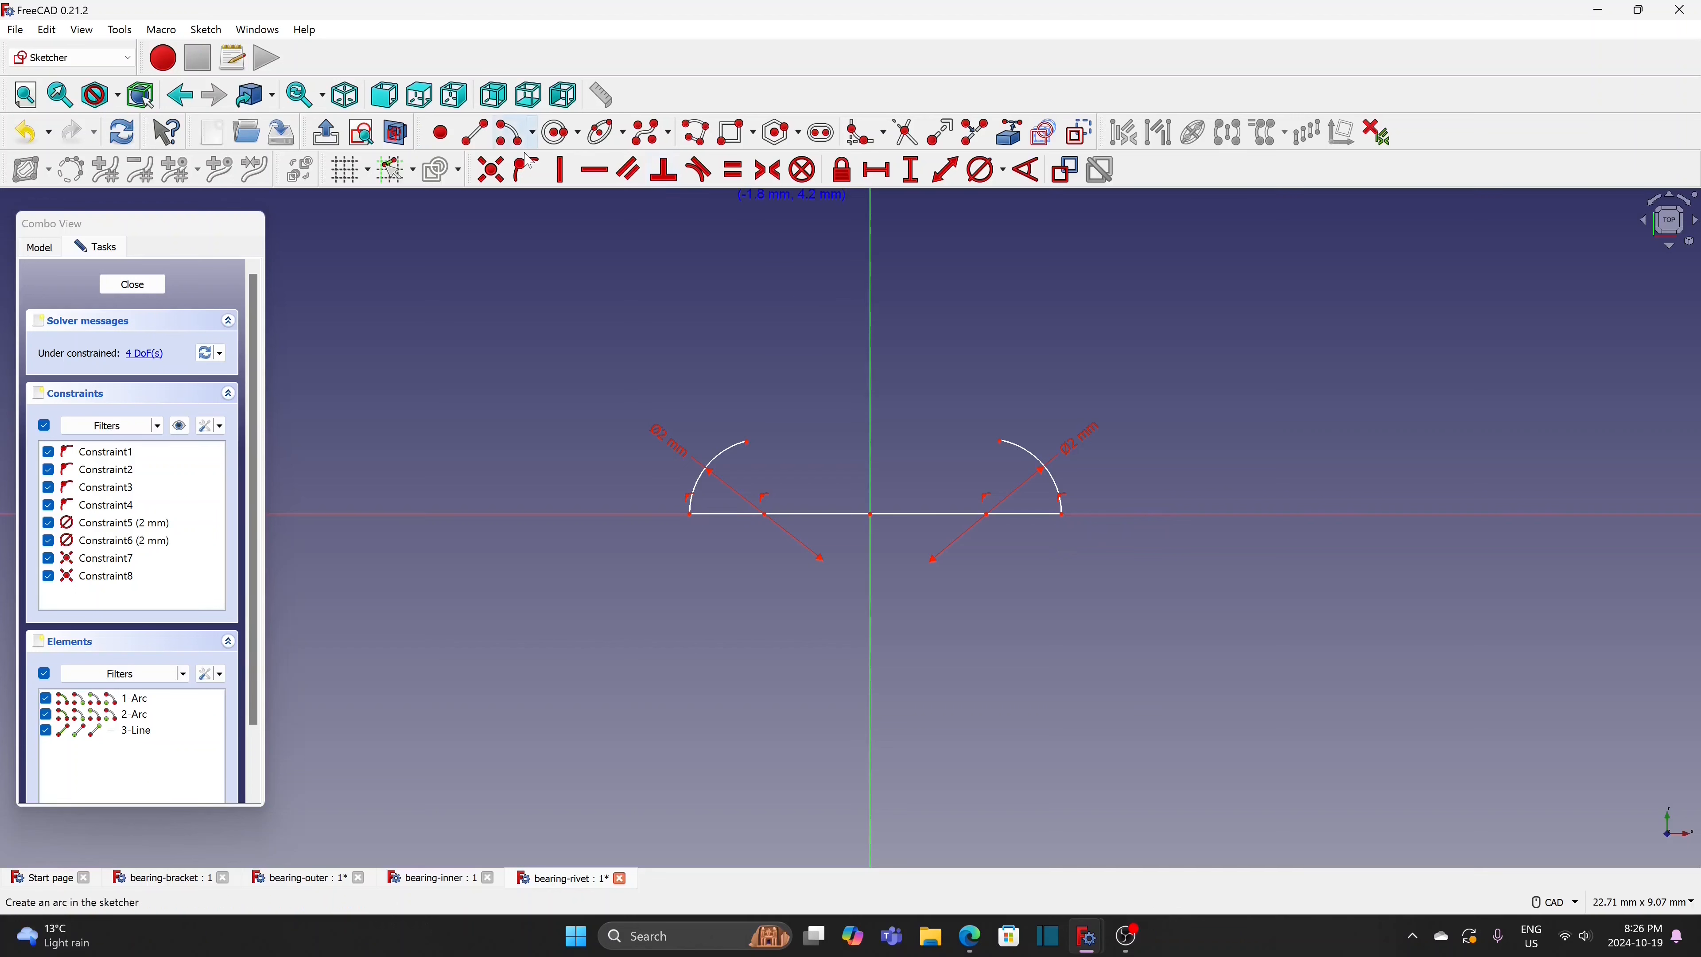
left_click(945, 171)
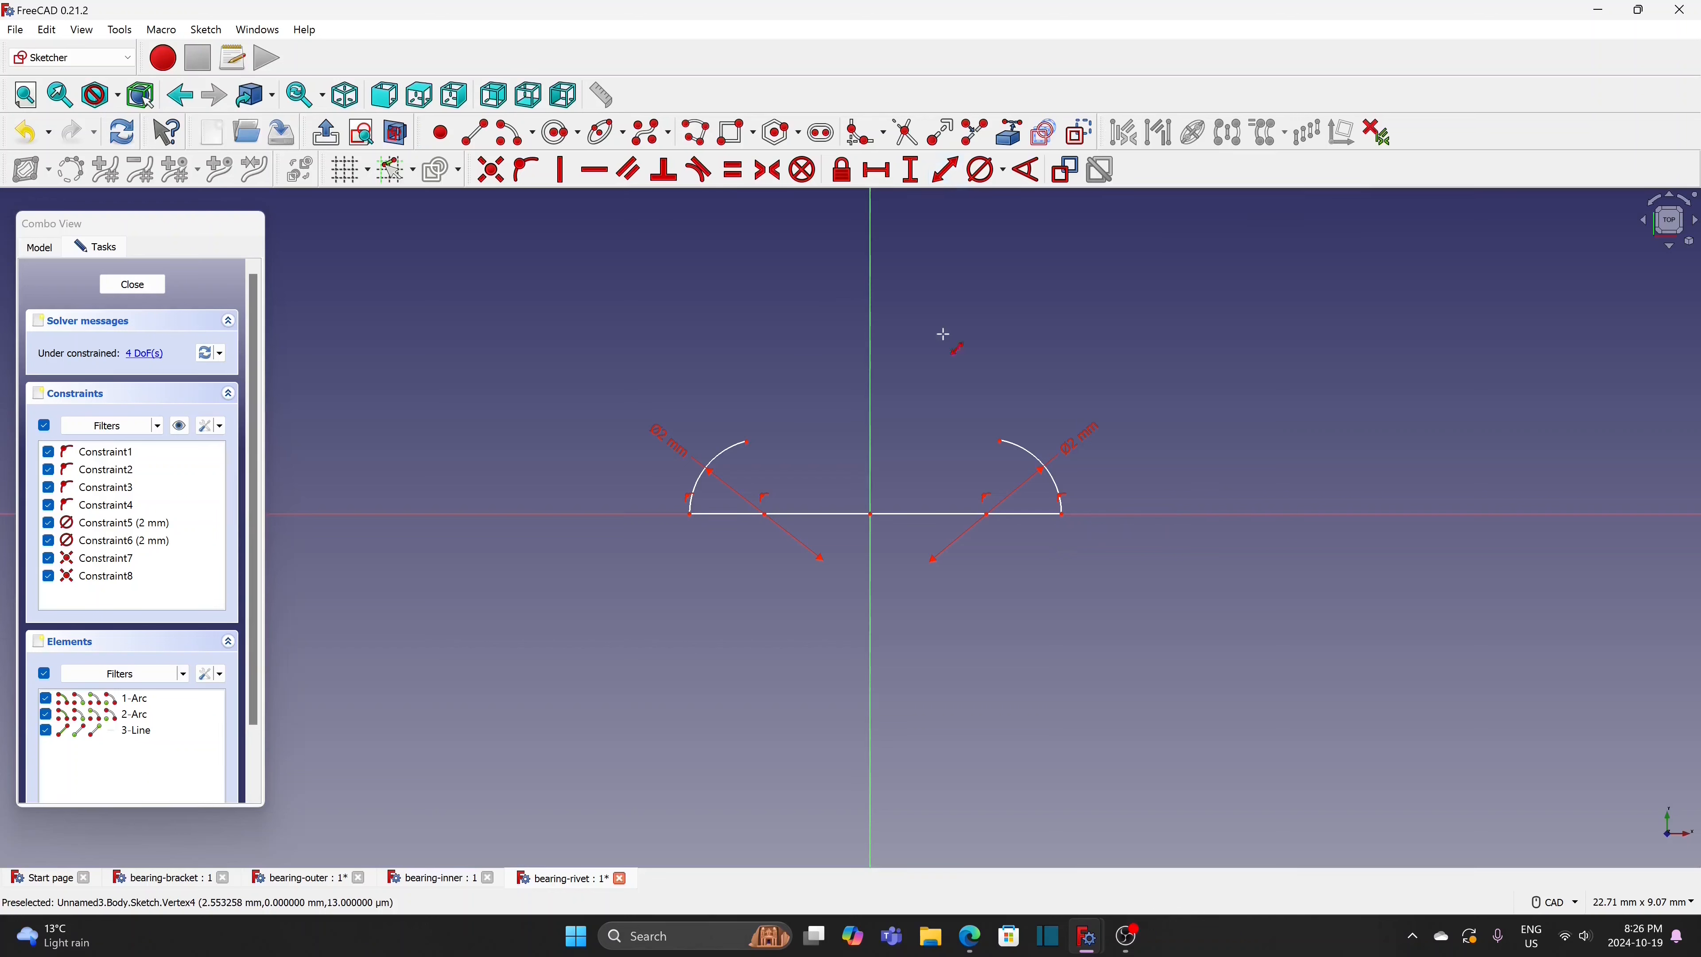
left_click(919, 515)
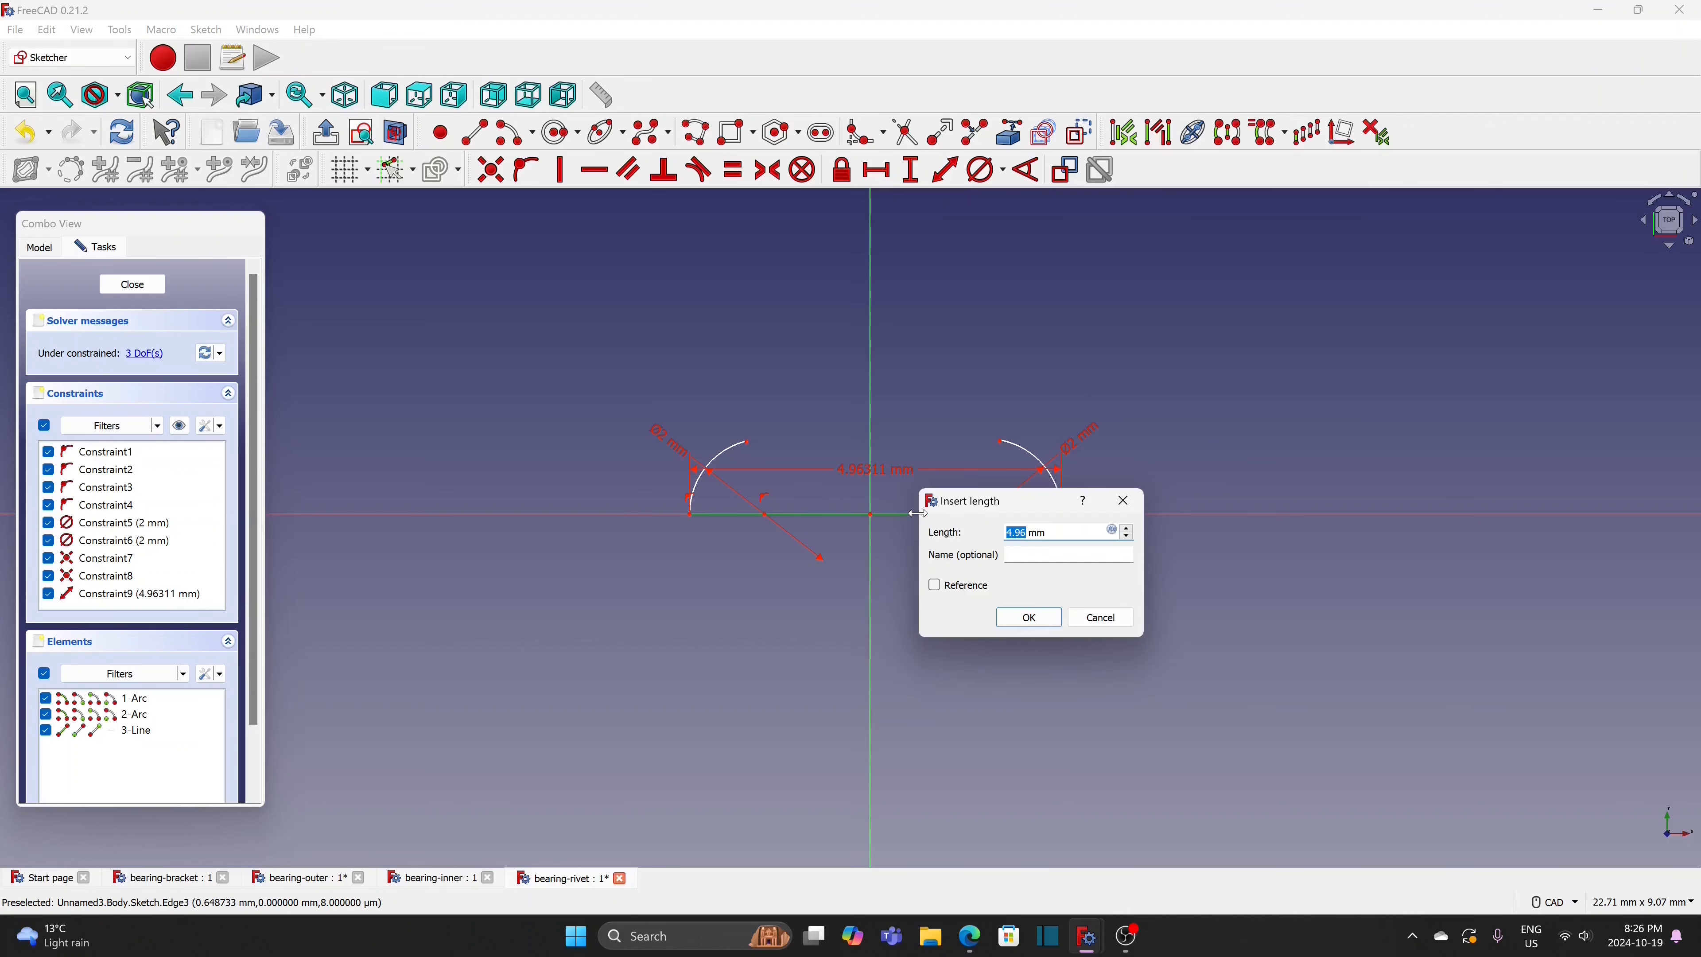
type("3.")
left_click(1030, 618)
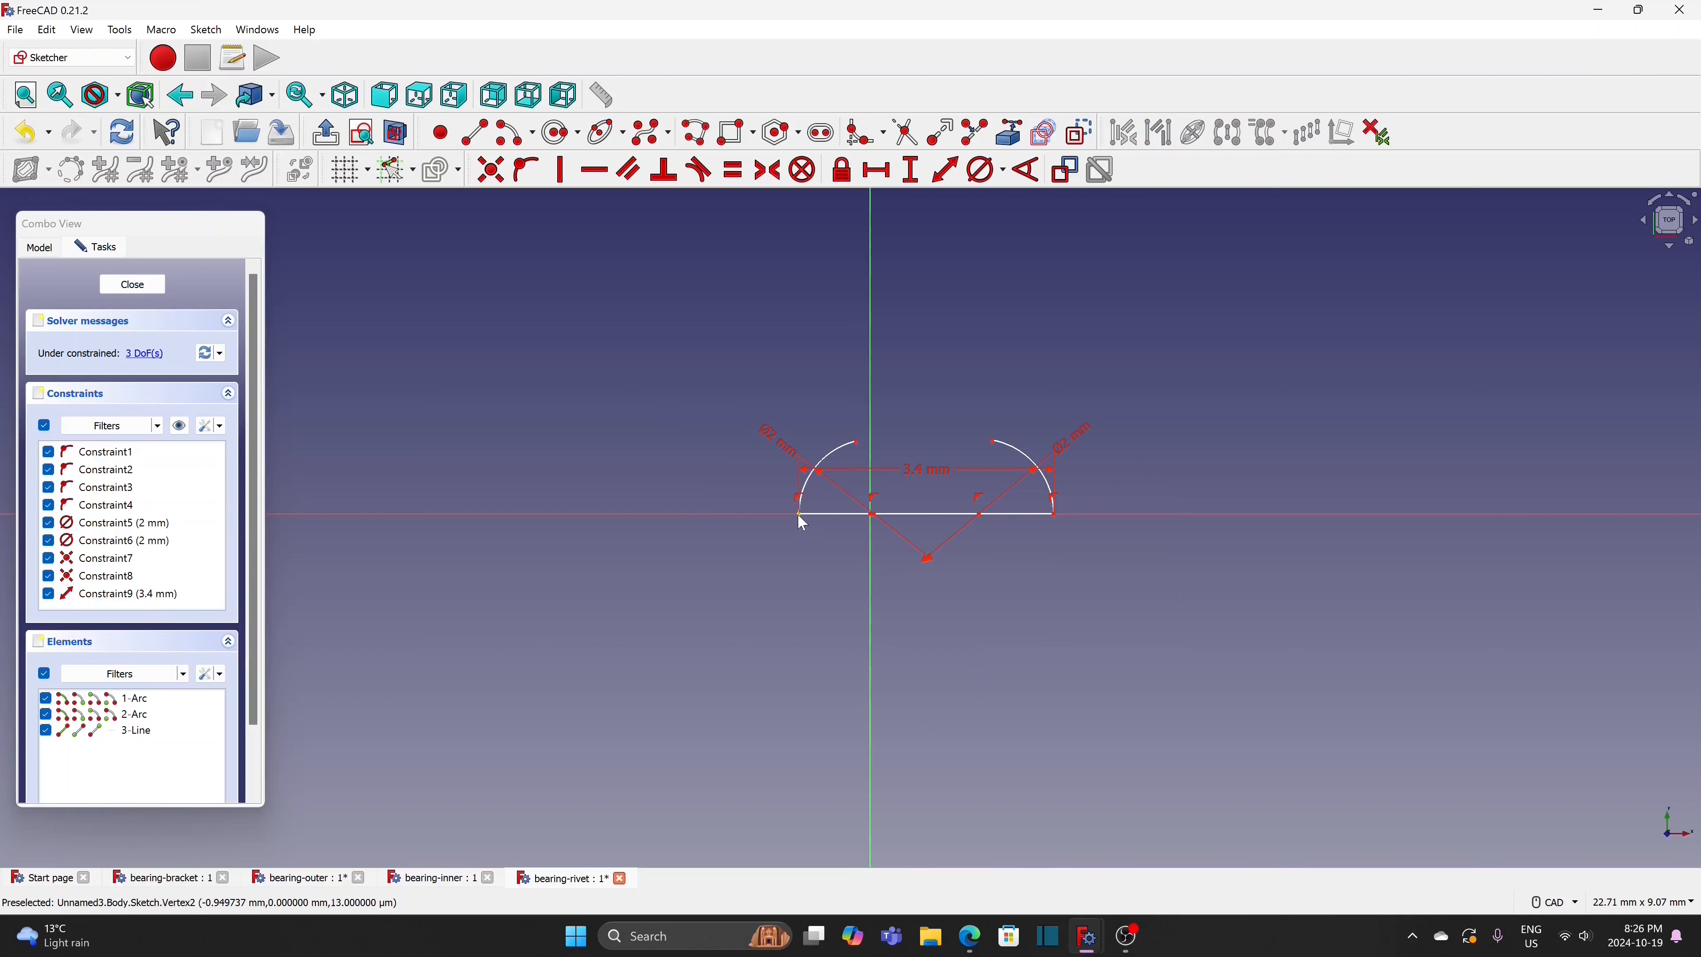
Shift the profile across the vertical axis and join the arcs' upper ends with a three-segment polyline dipping to about 0.5 mm above the horizontal axis
left_click_drag(800, 516, 739, 527)
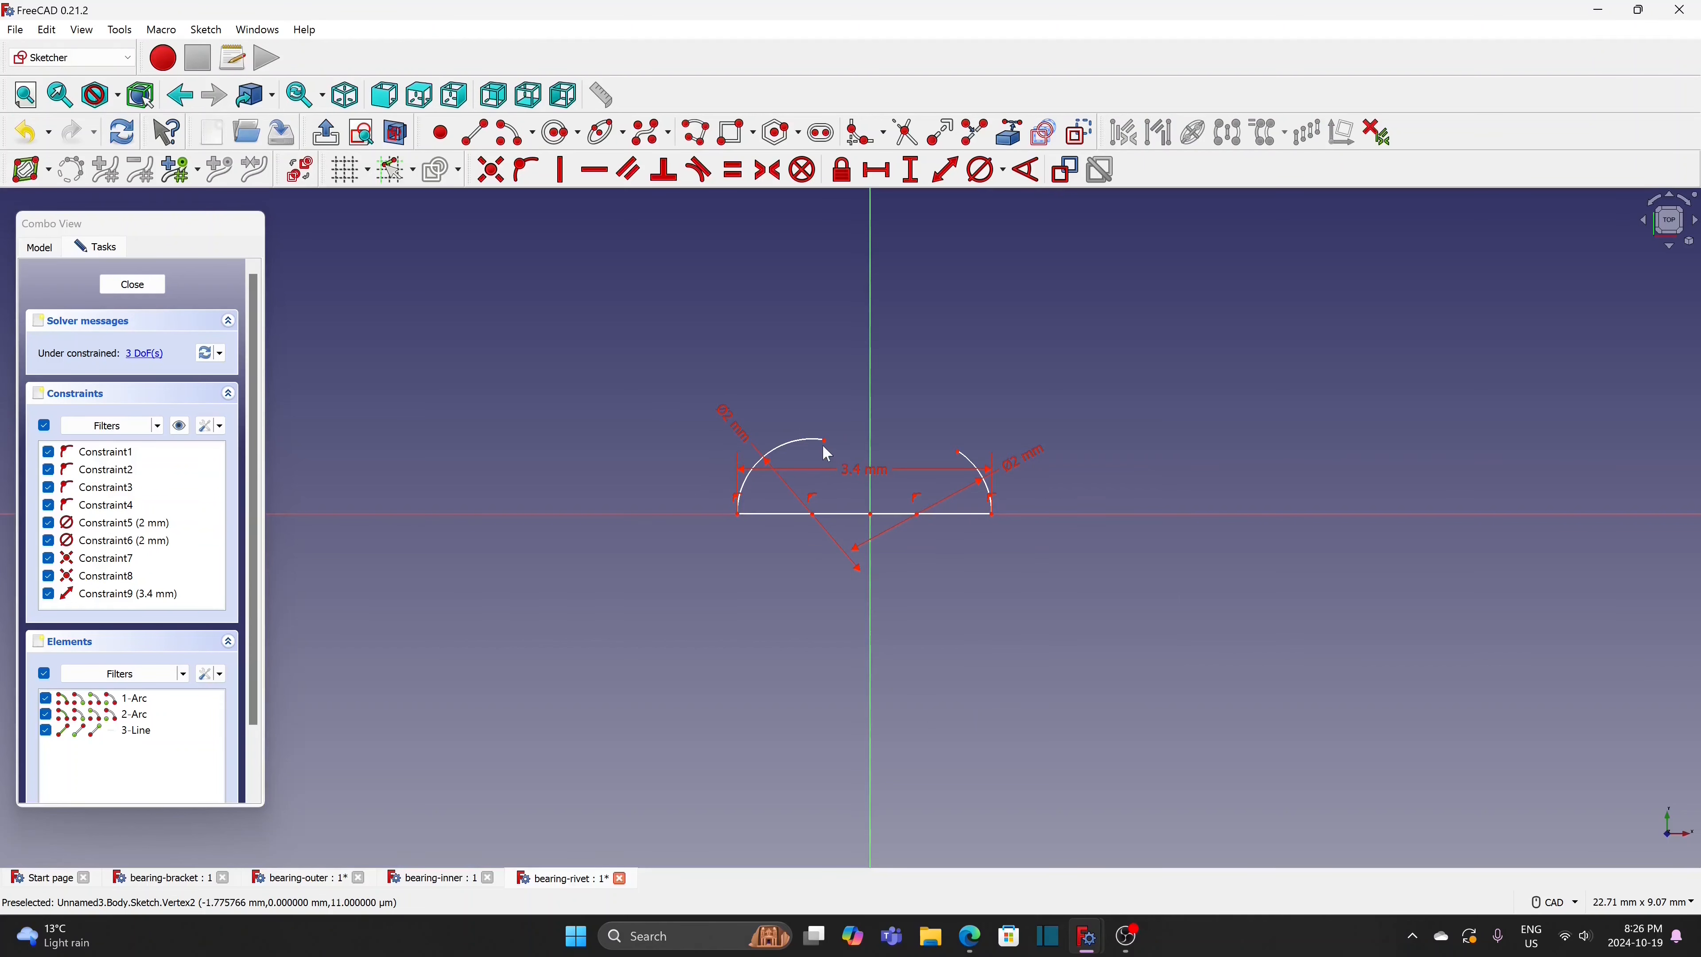
mouse_move(825, 442)
left_mouse_down()
mouse_move(794, 455)
mouse_move(809, 444)
left_mouse_up()
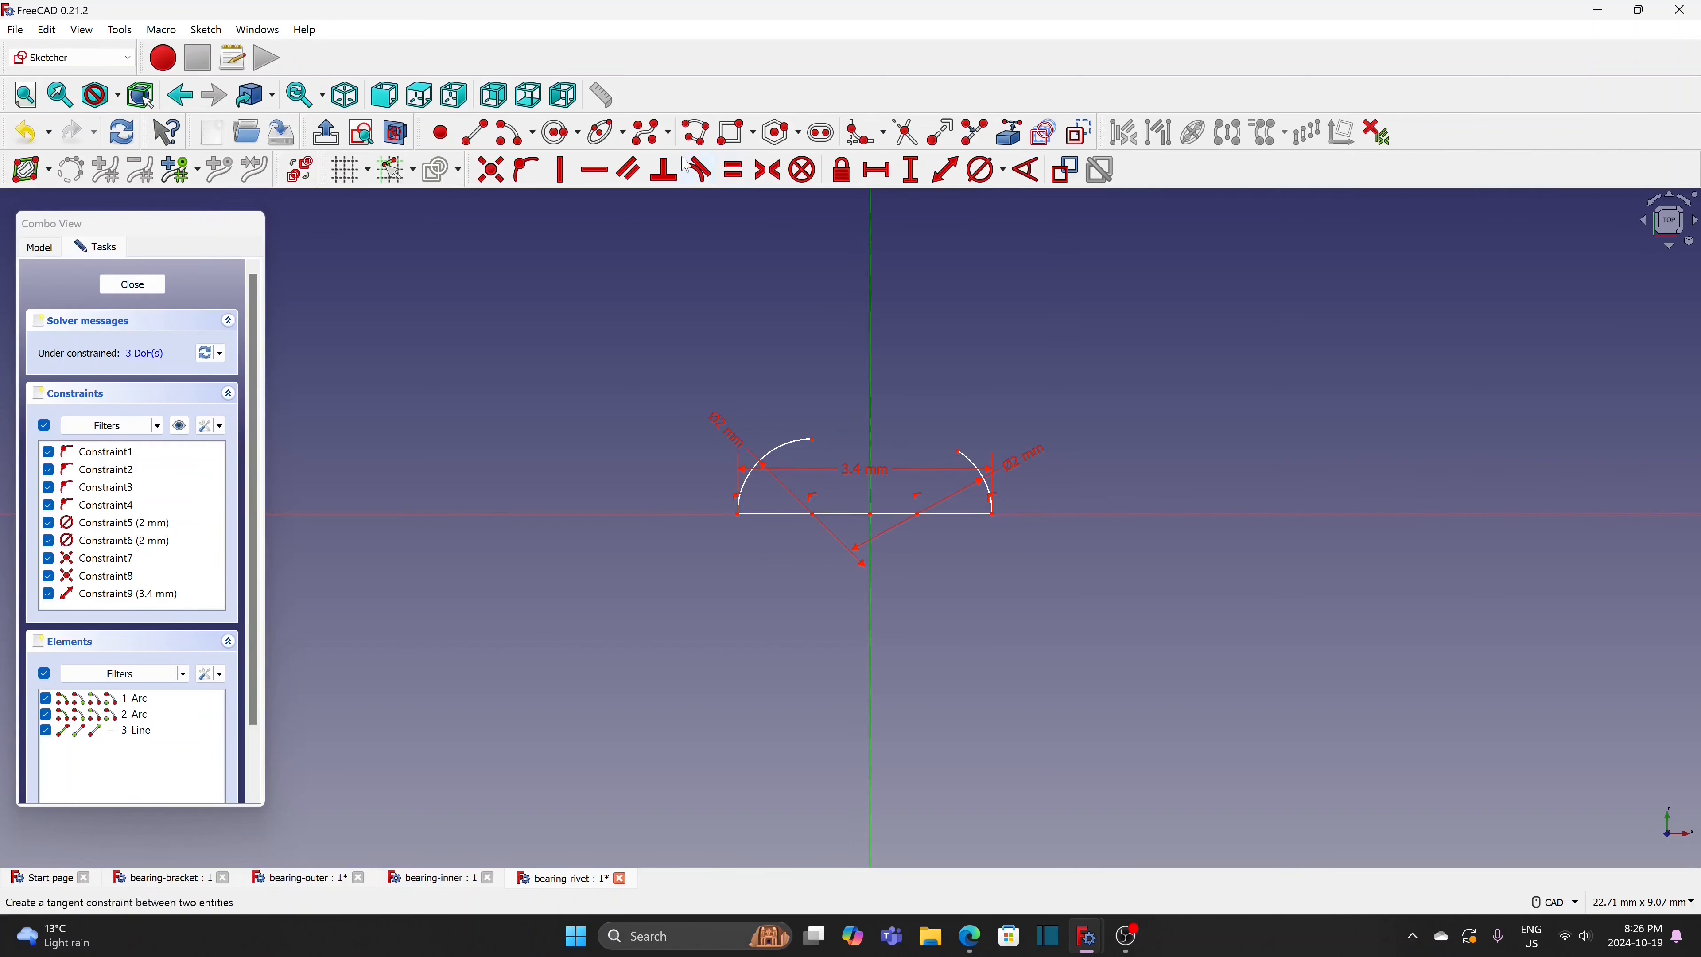
left_click(695, 132)
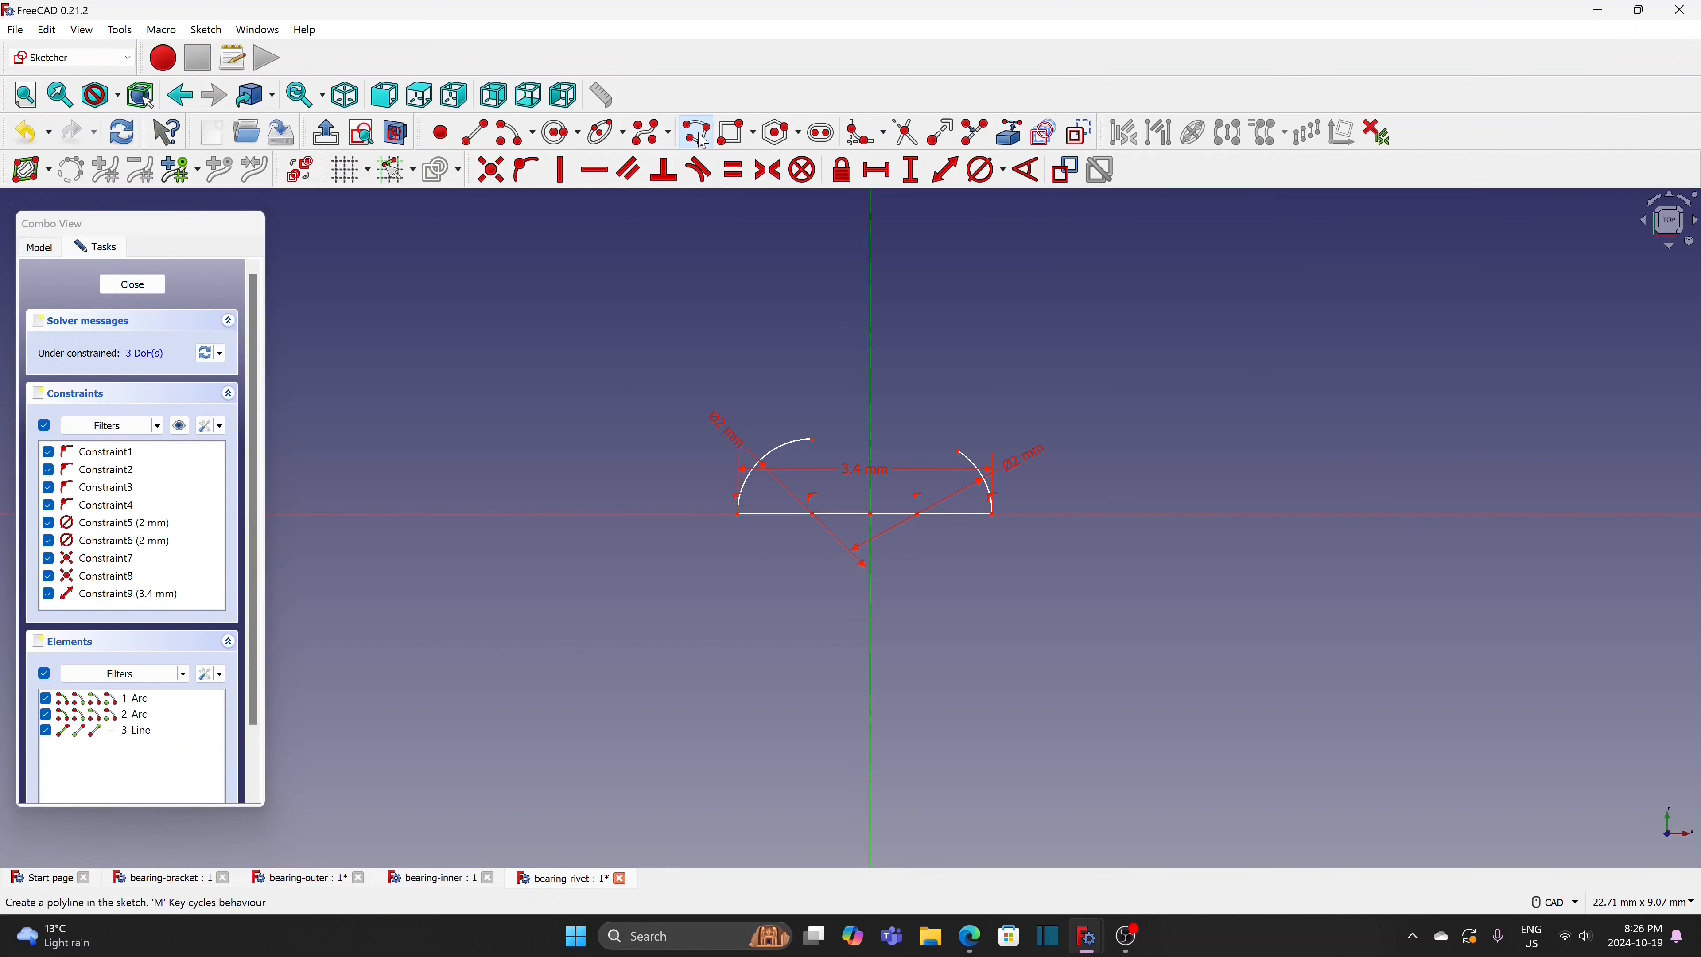
left_click(813, 440)
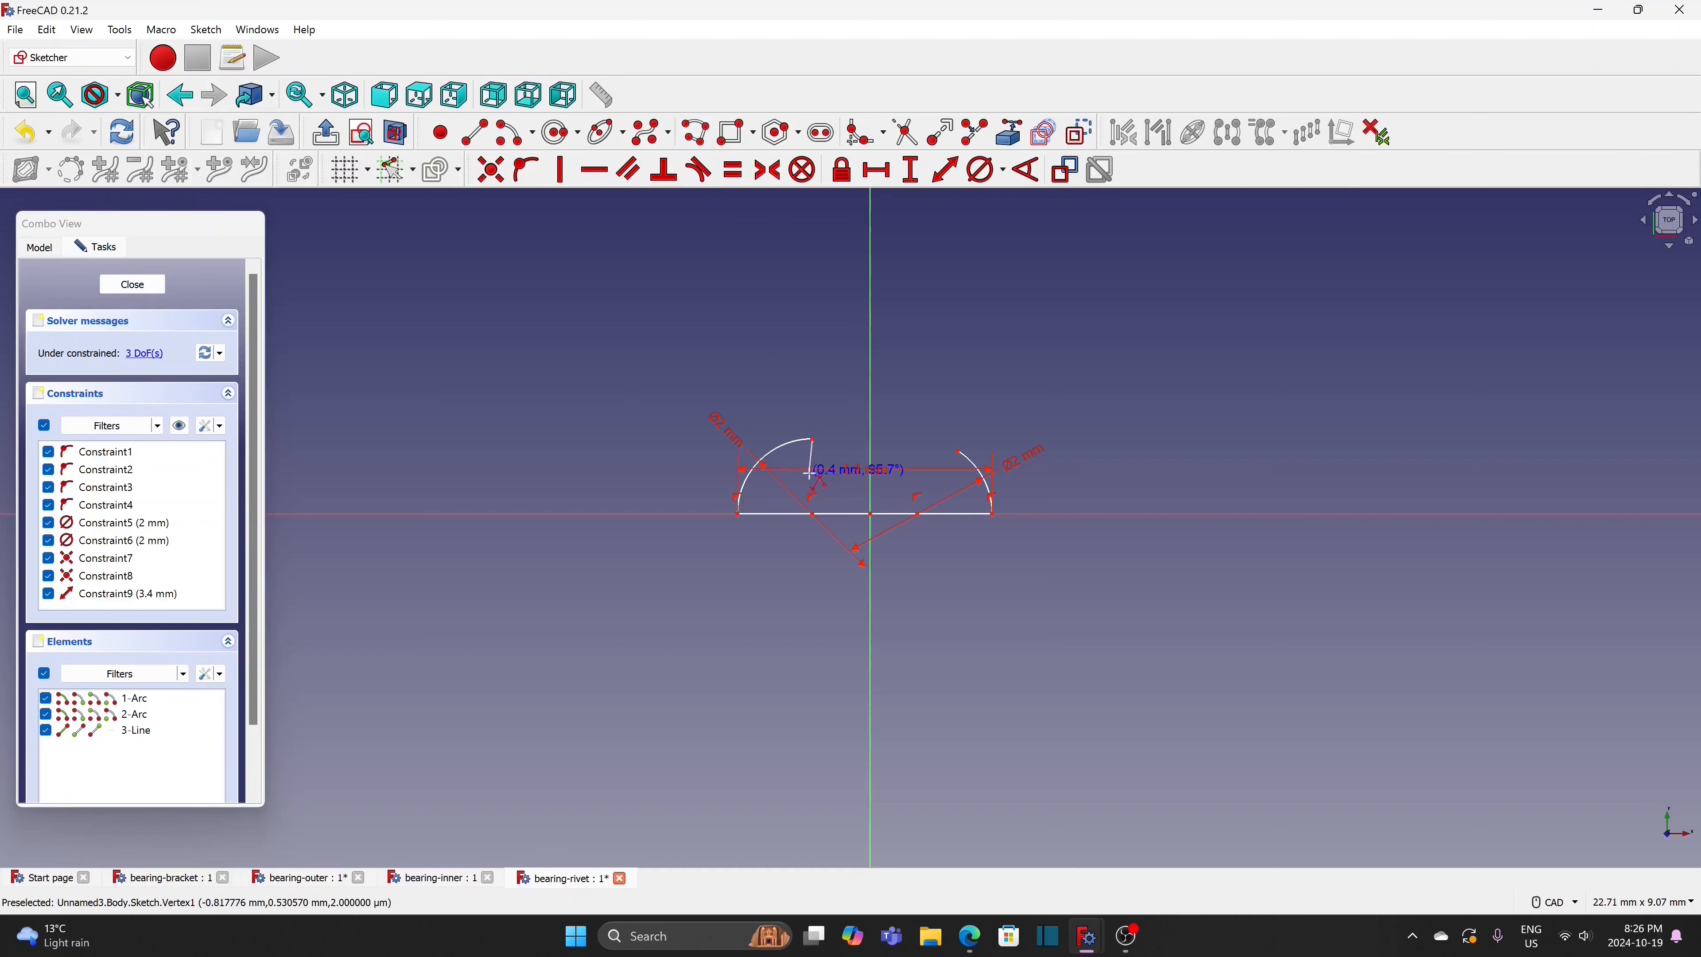
left_click(812, 477)
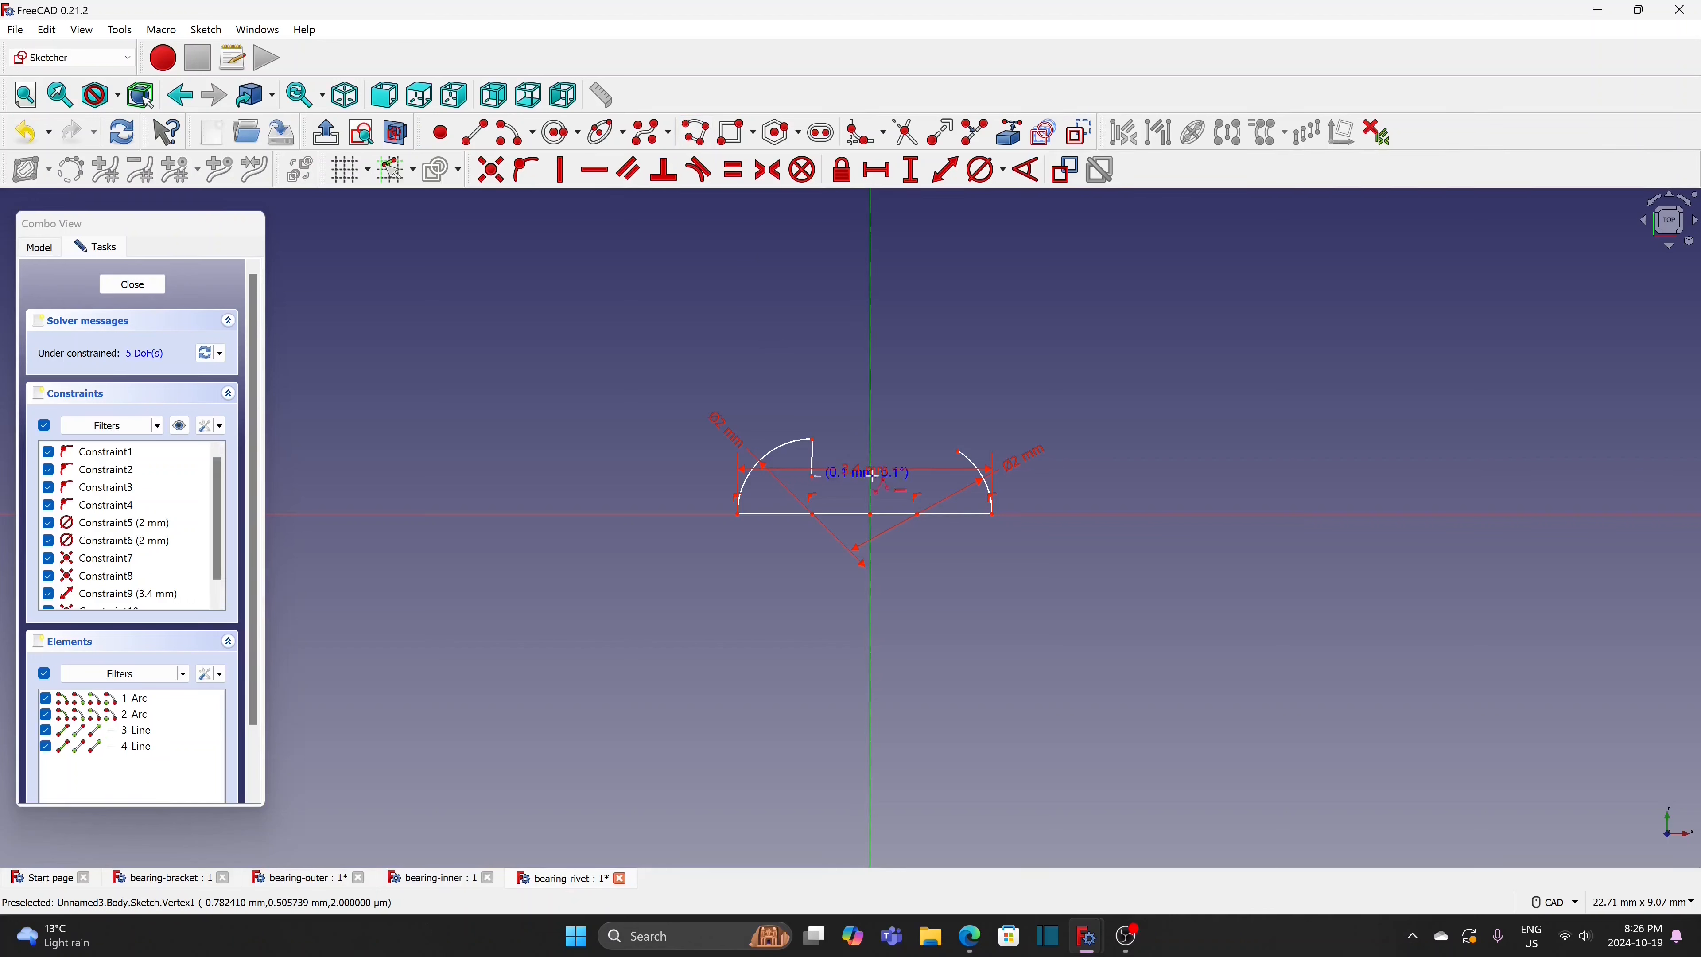
left_click(956, 477)
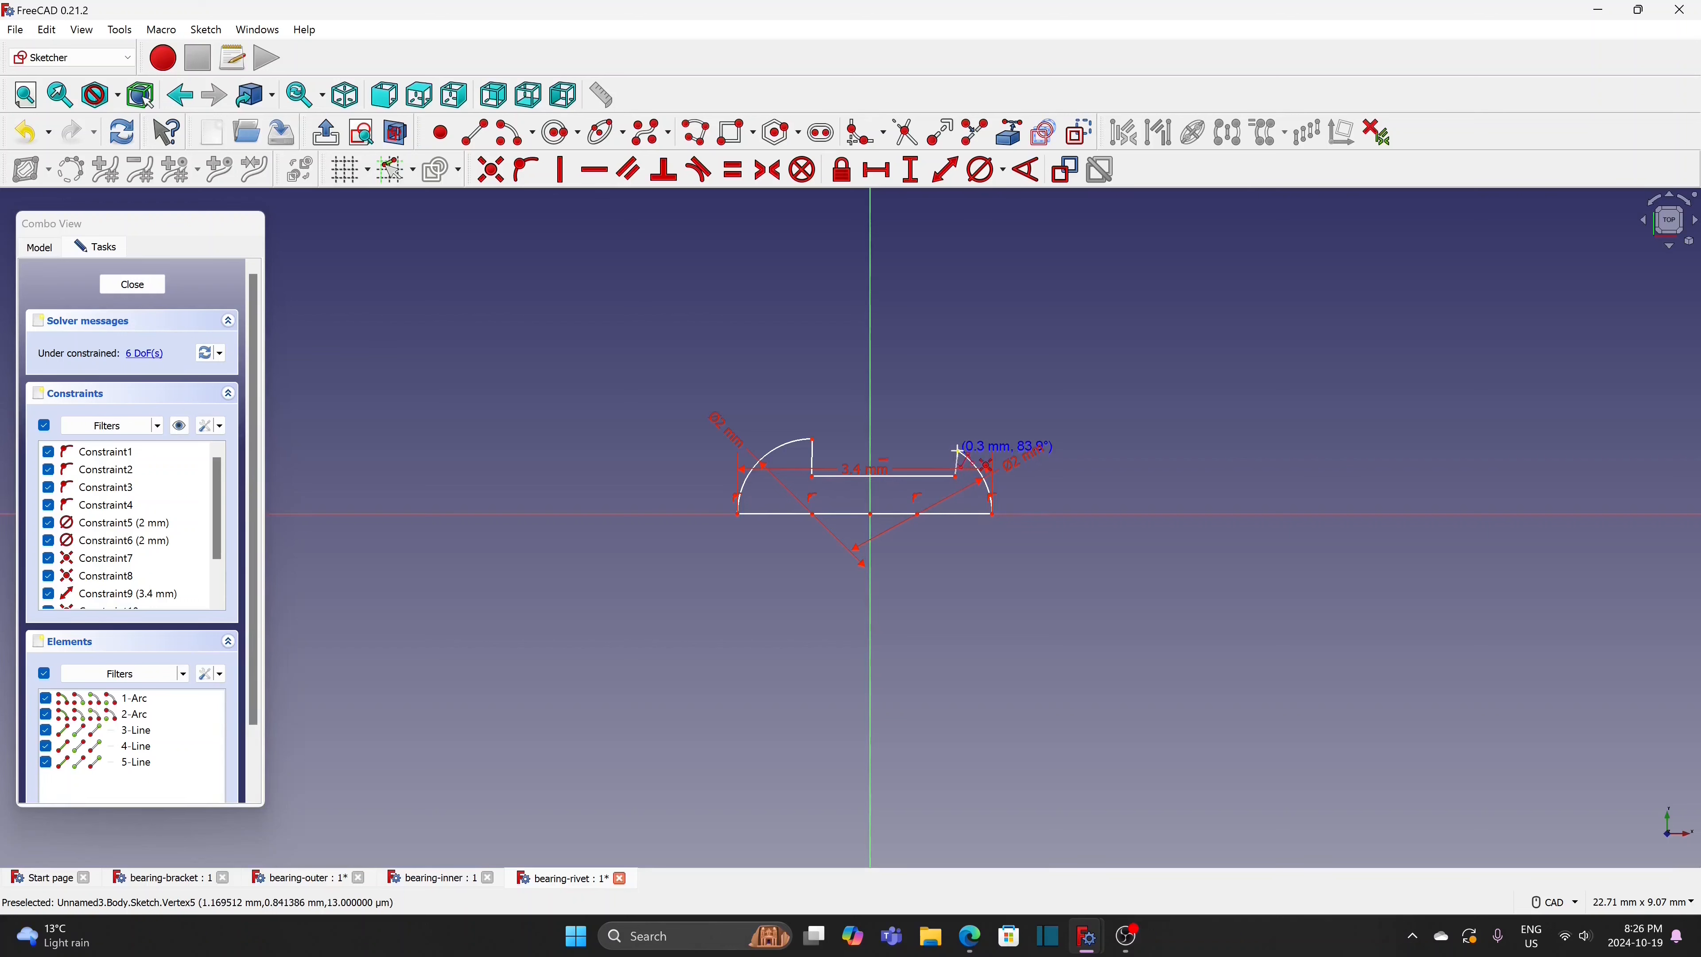
left_click(959, 454)
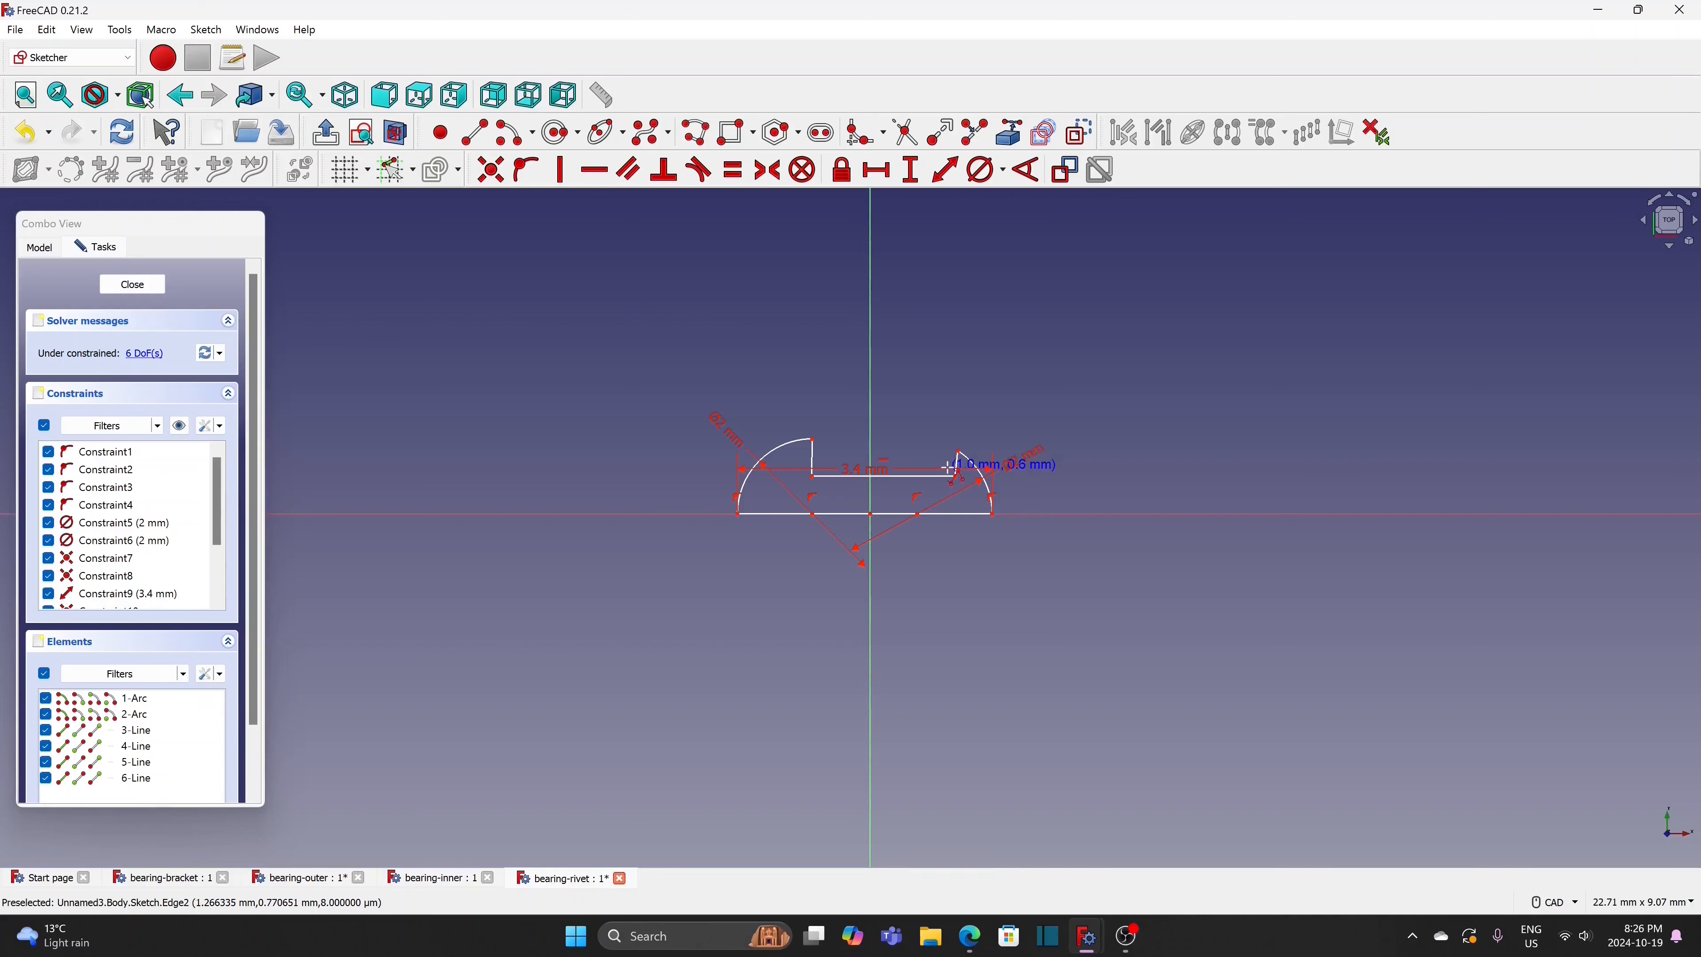
Make the polyline's two short side segments vertical and constrain its long segment's horizontal length to 2 mm
right_click(968, 456)
left_click(817, 442)
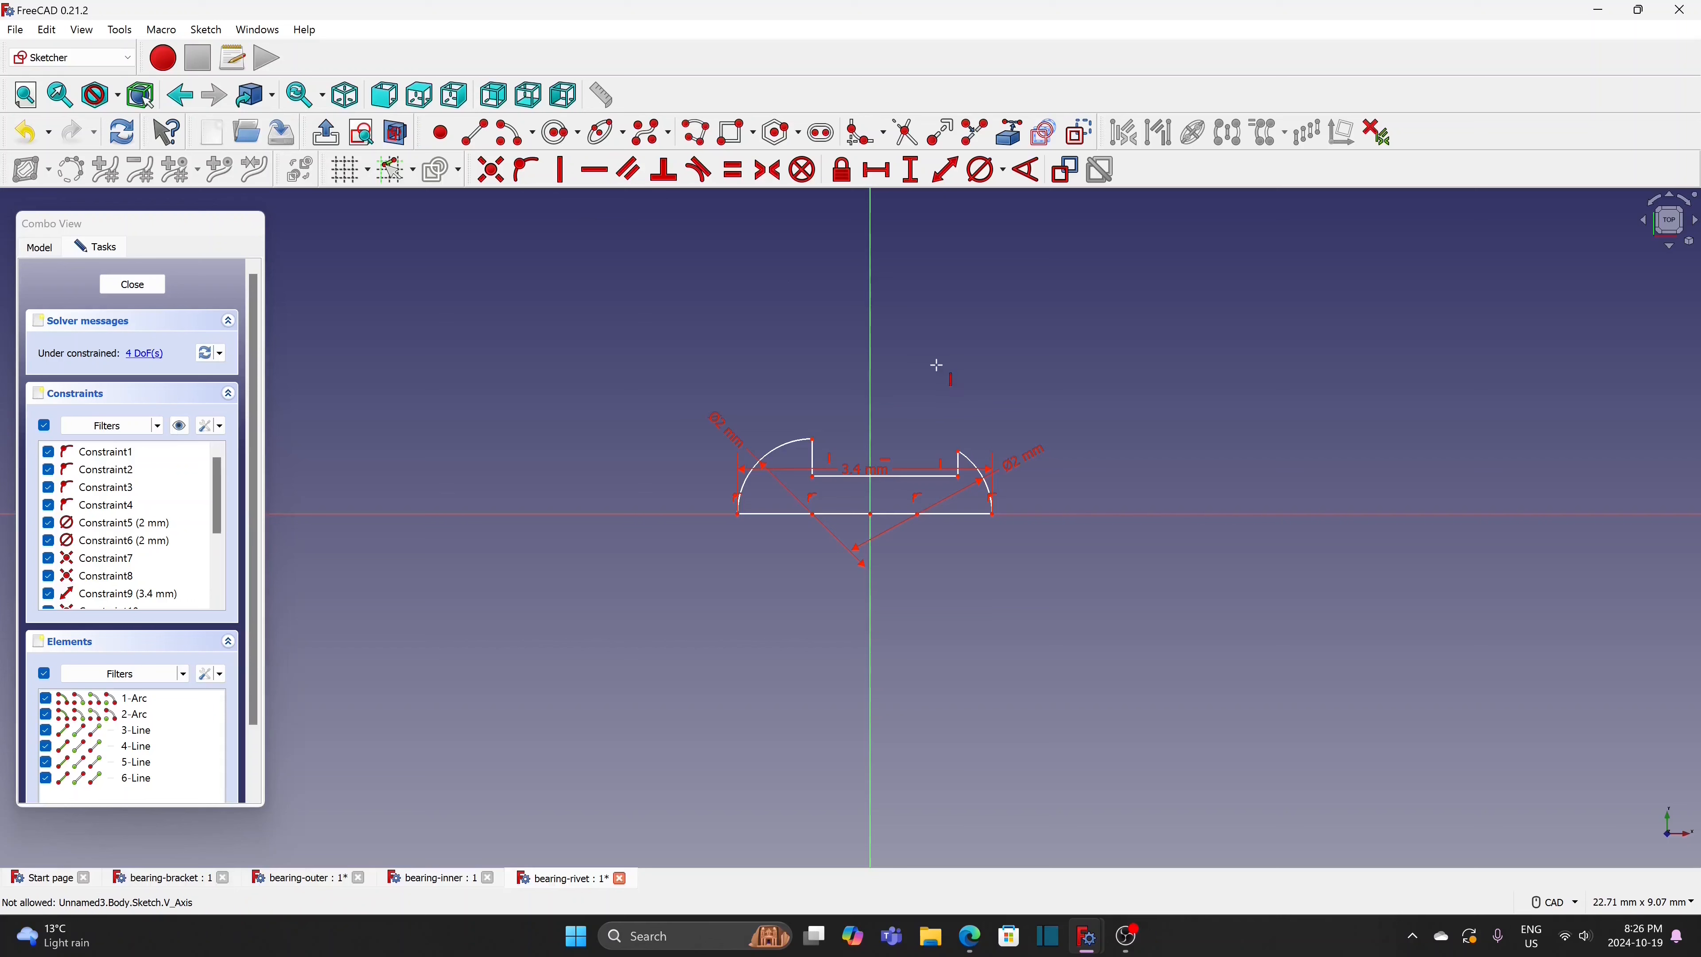
left_click(883, 173)
left_click(901, 477)
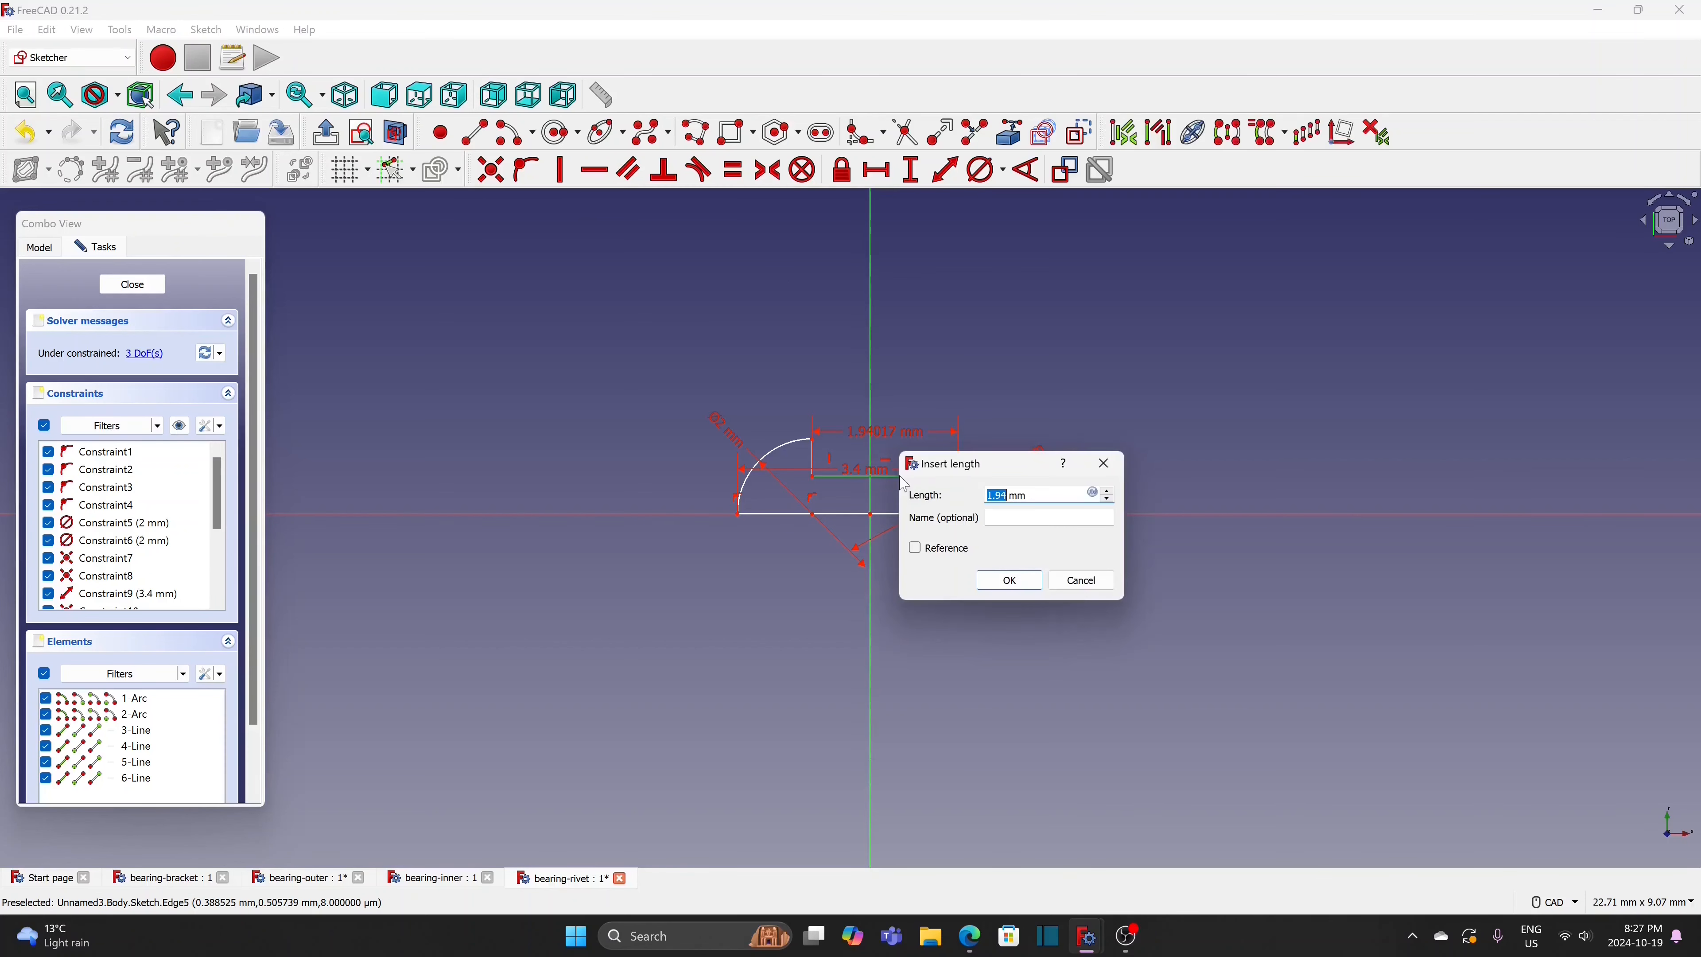
type("2")
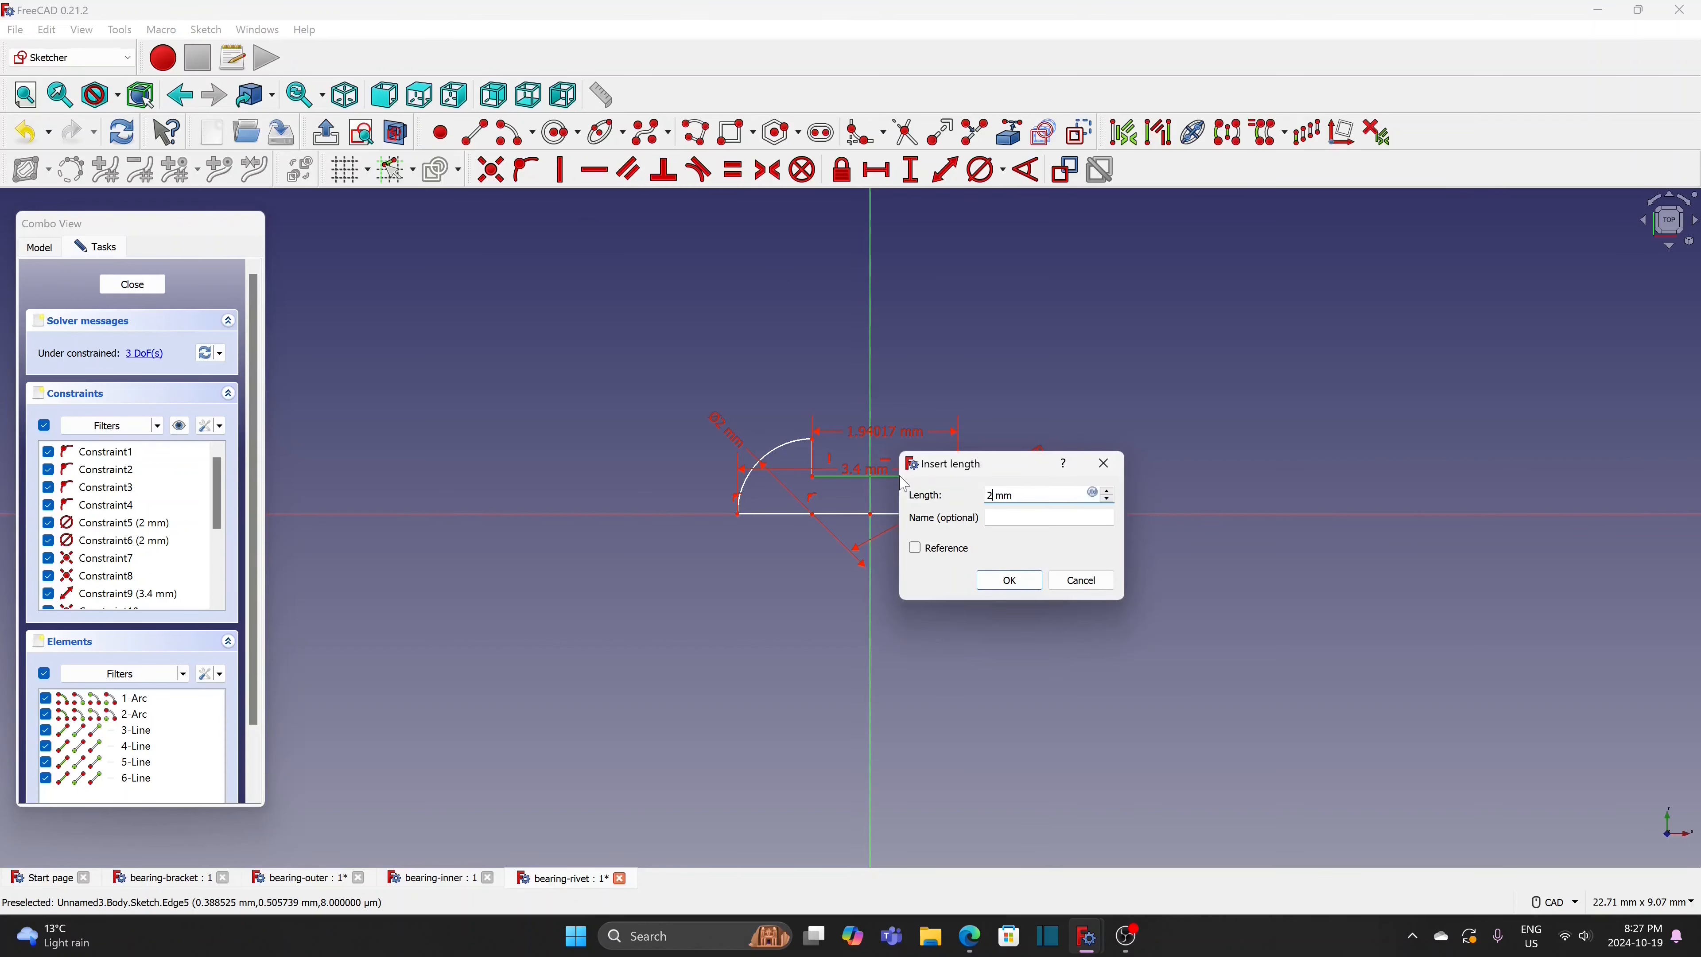
left_click(985, 586)
right_click(991, 588)
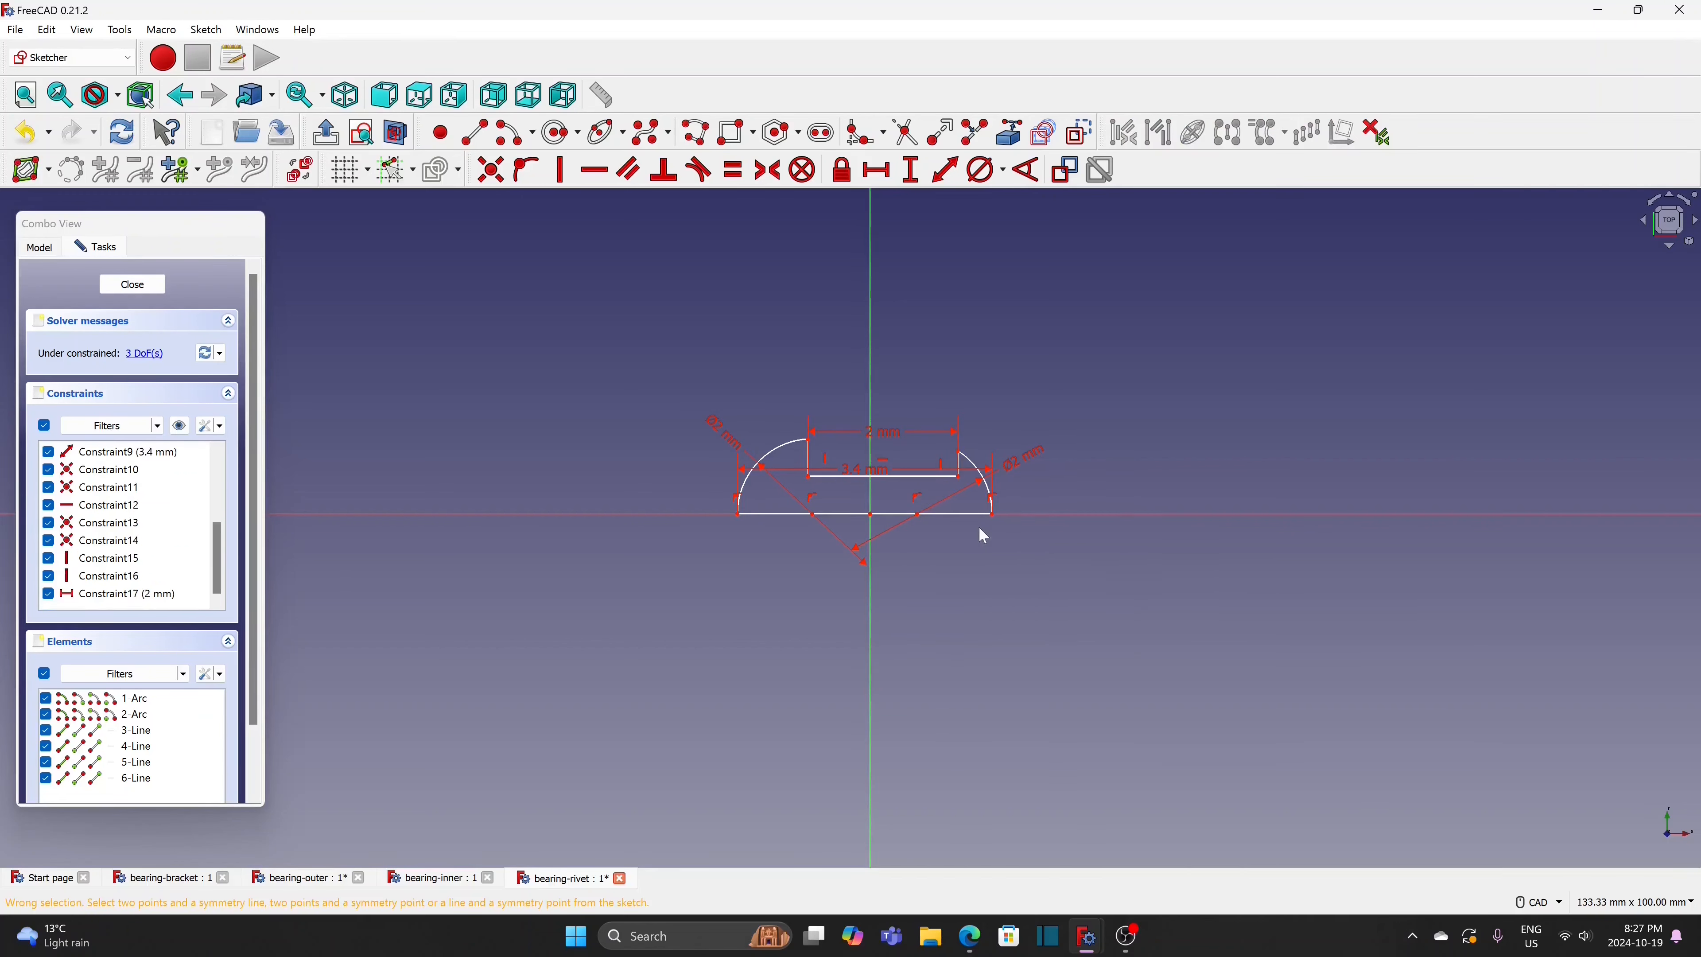
Make the base line's endpoints and the shank line's endpoints symmetric about the vertical axis
left_click(736, 515)
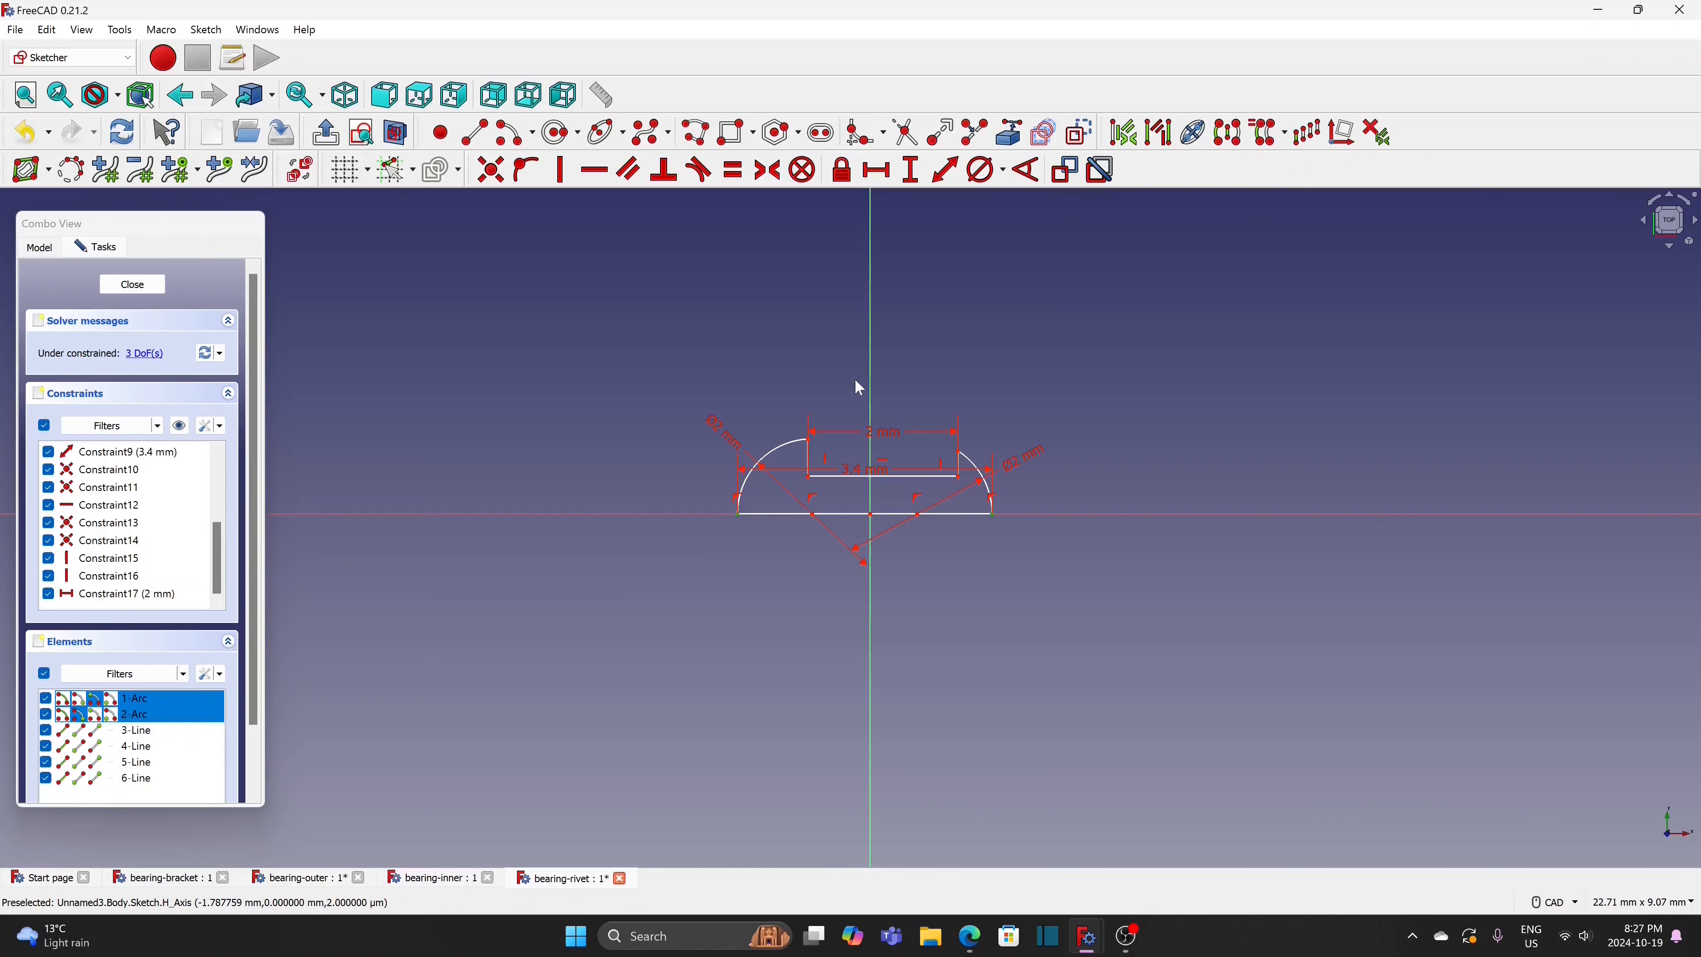
left_click(870, 314)
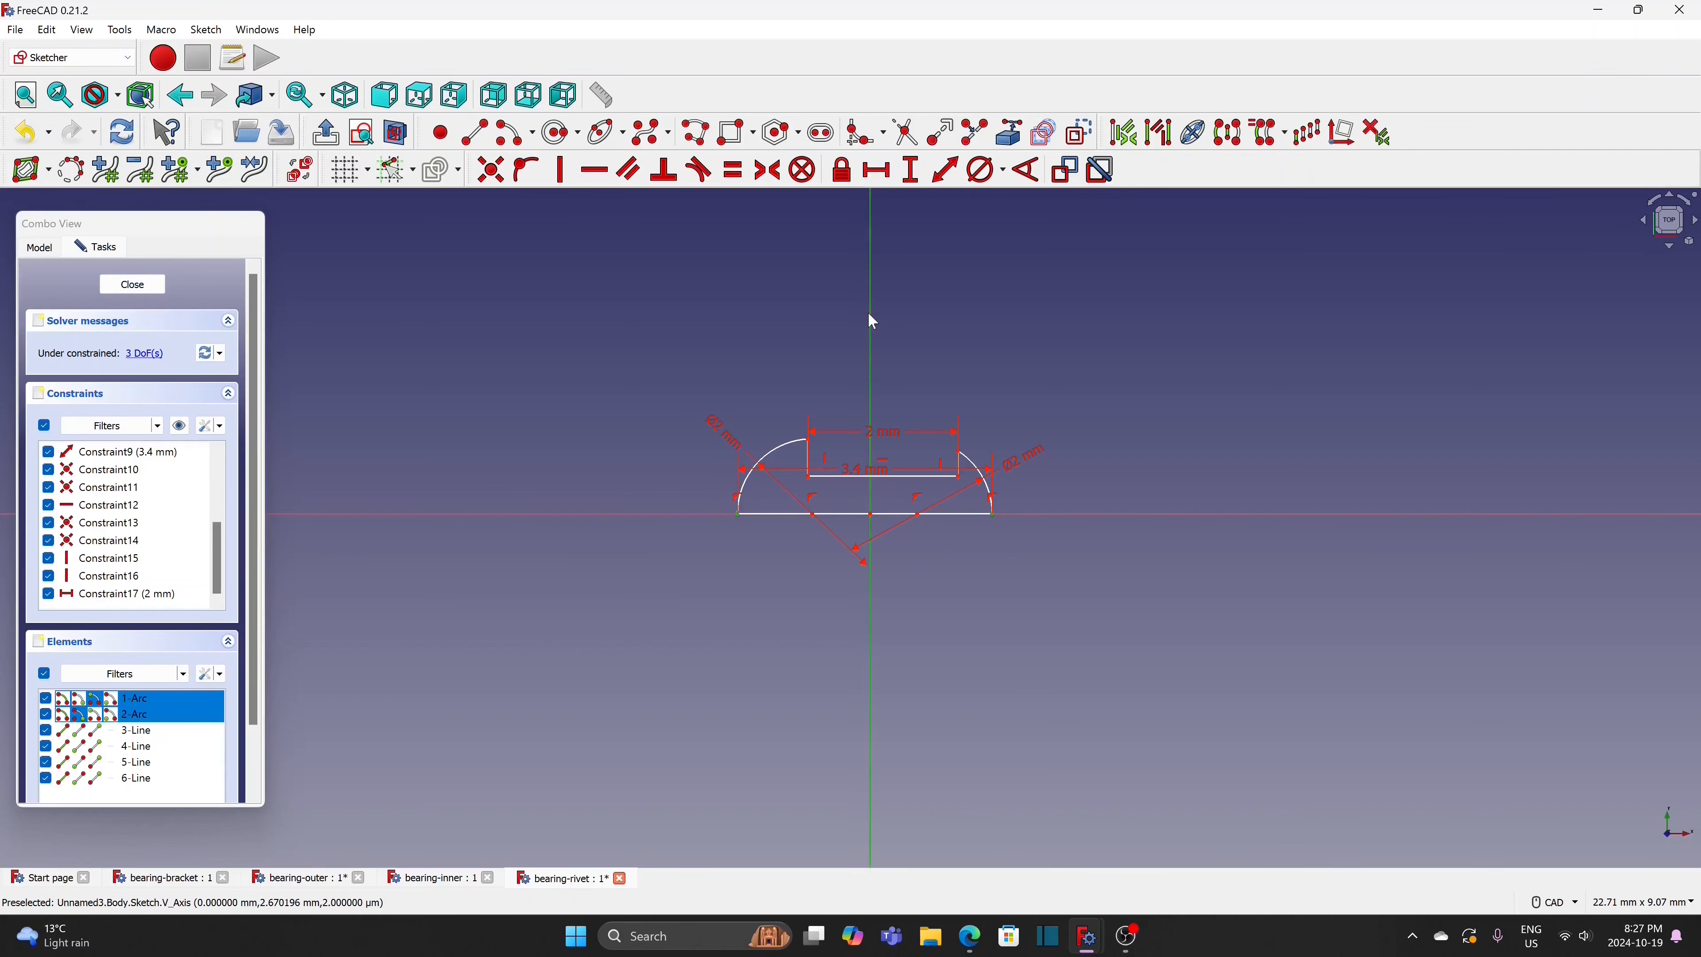
left_click(768, 170)
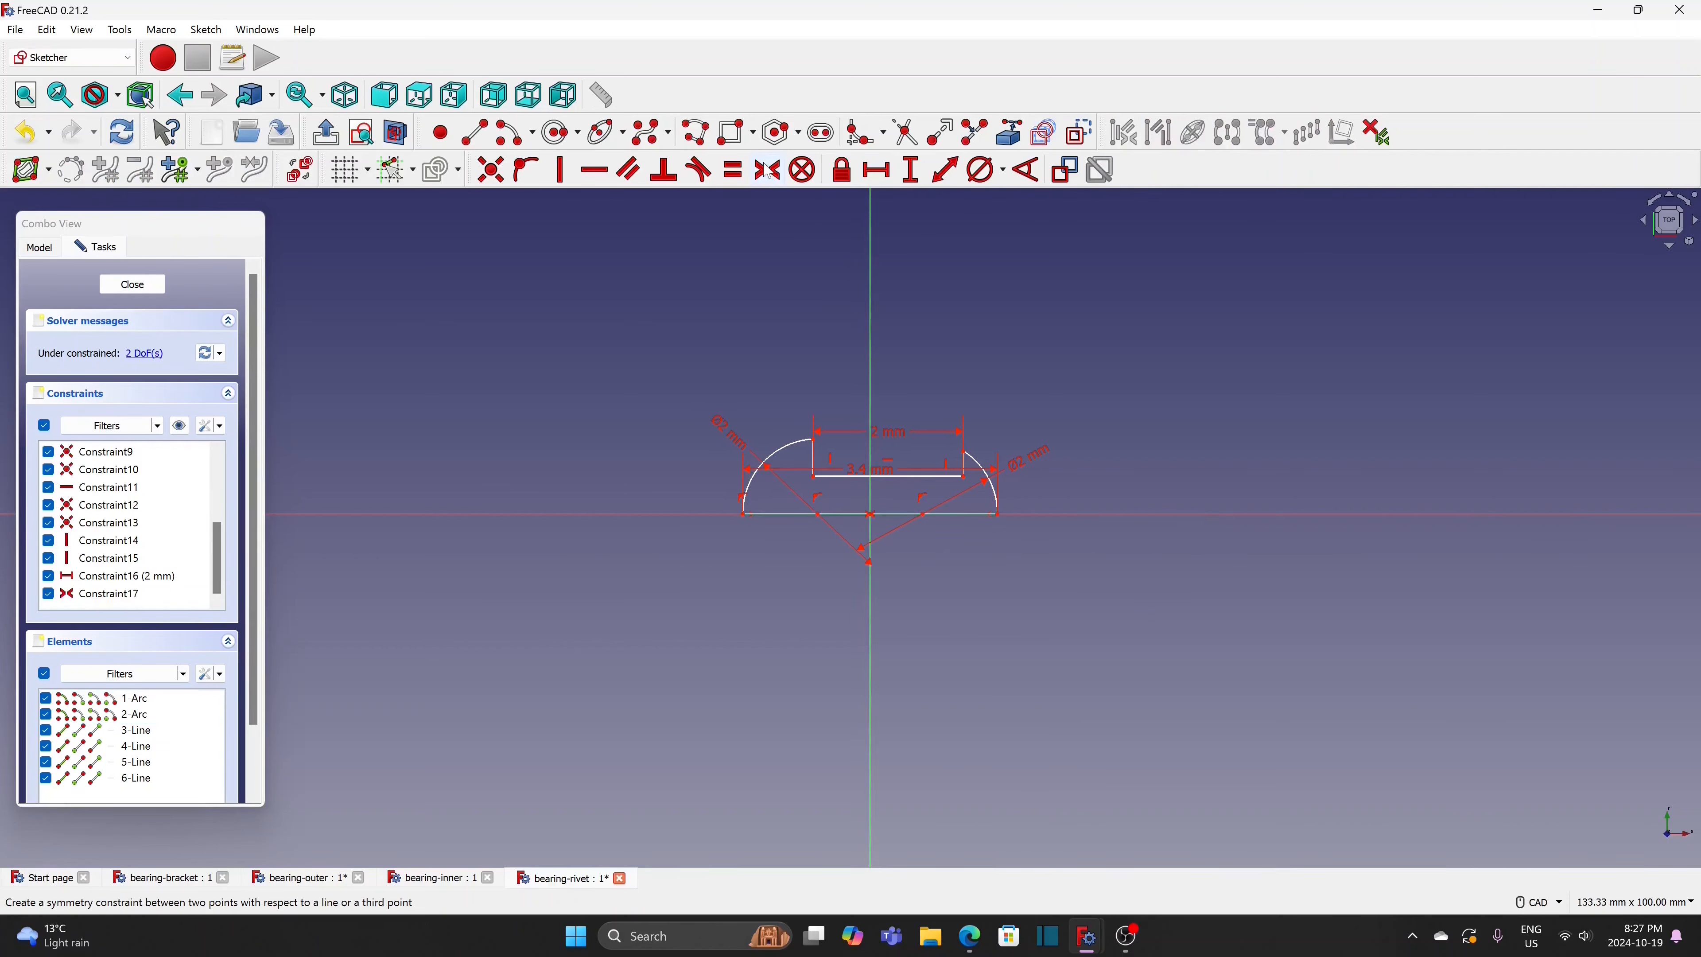
left_click(968, 484)
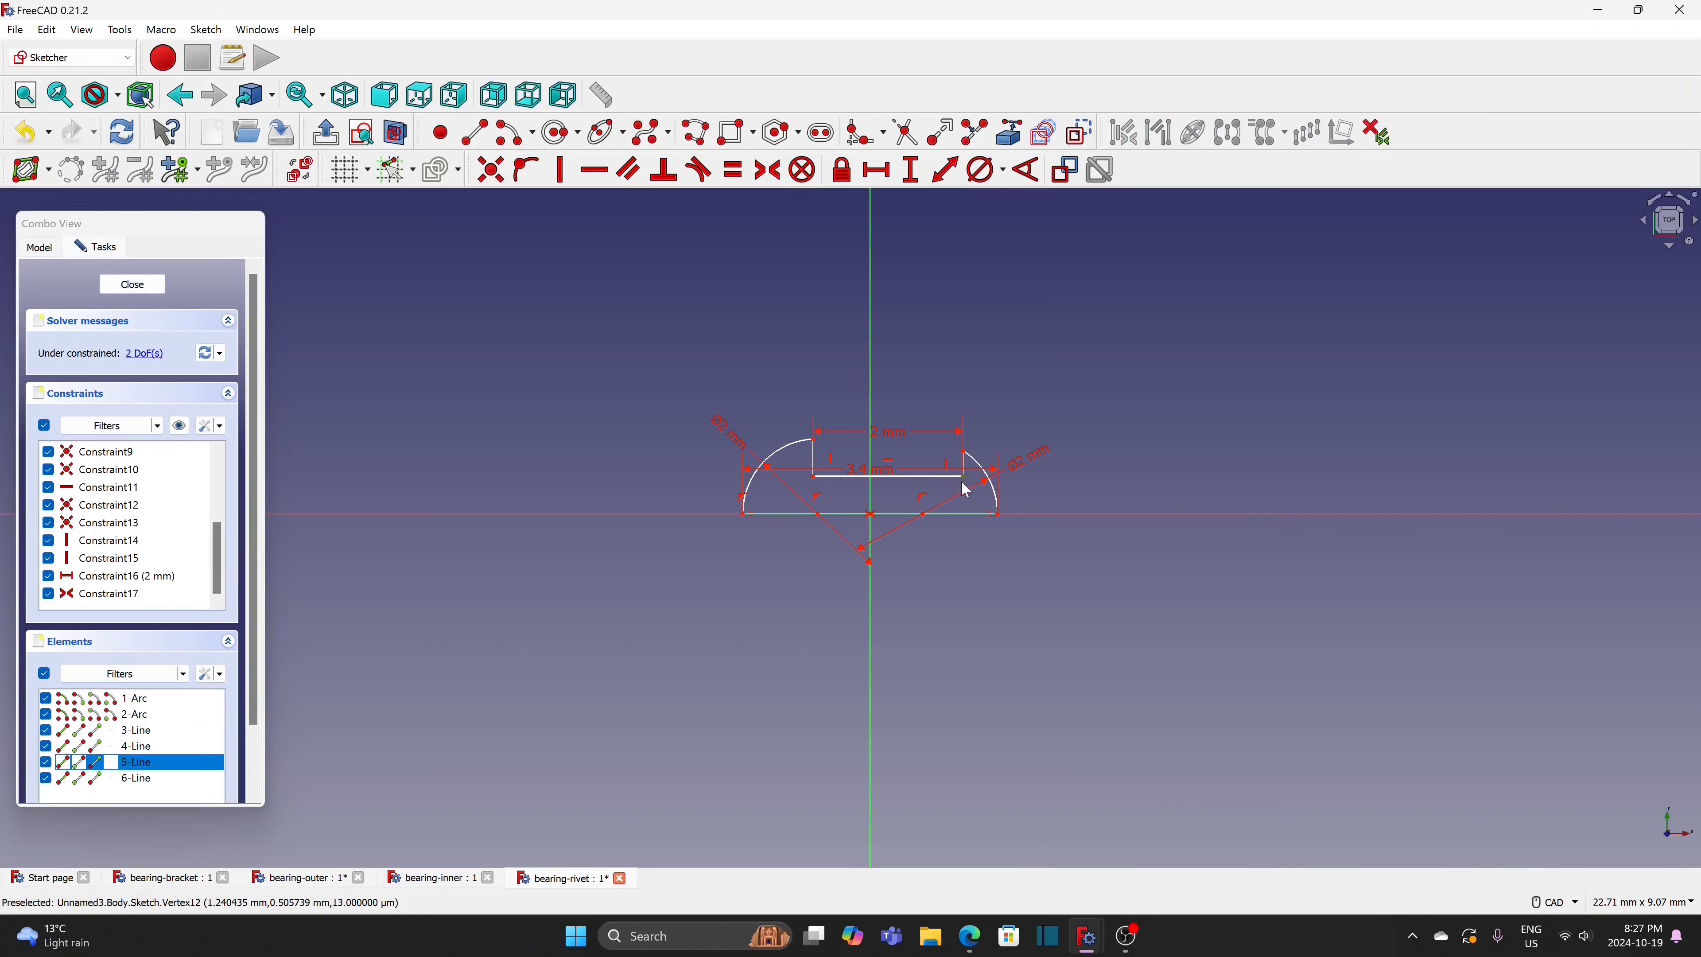
left_click(817, 479)
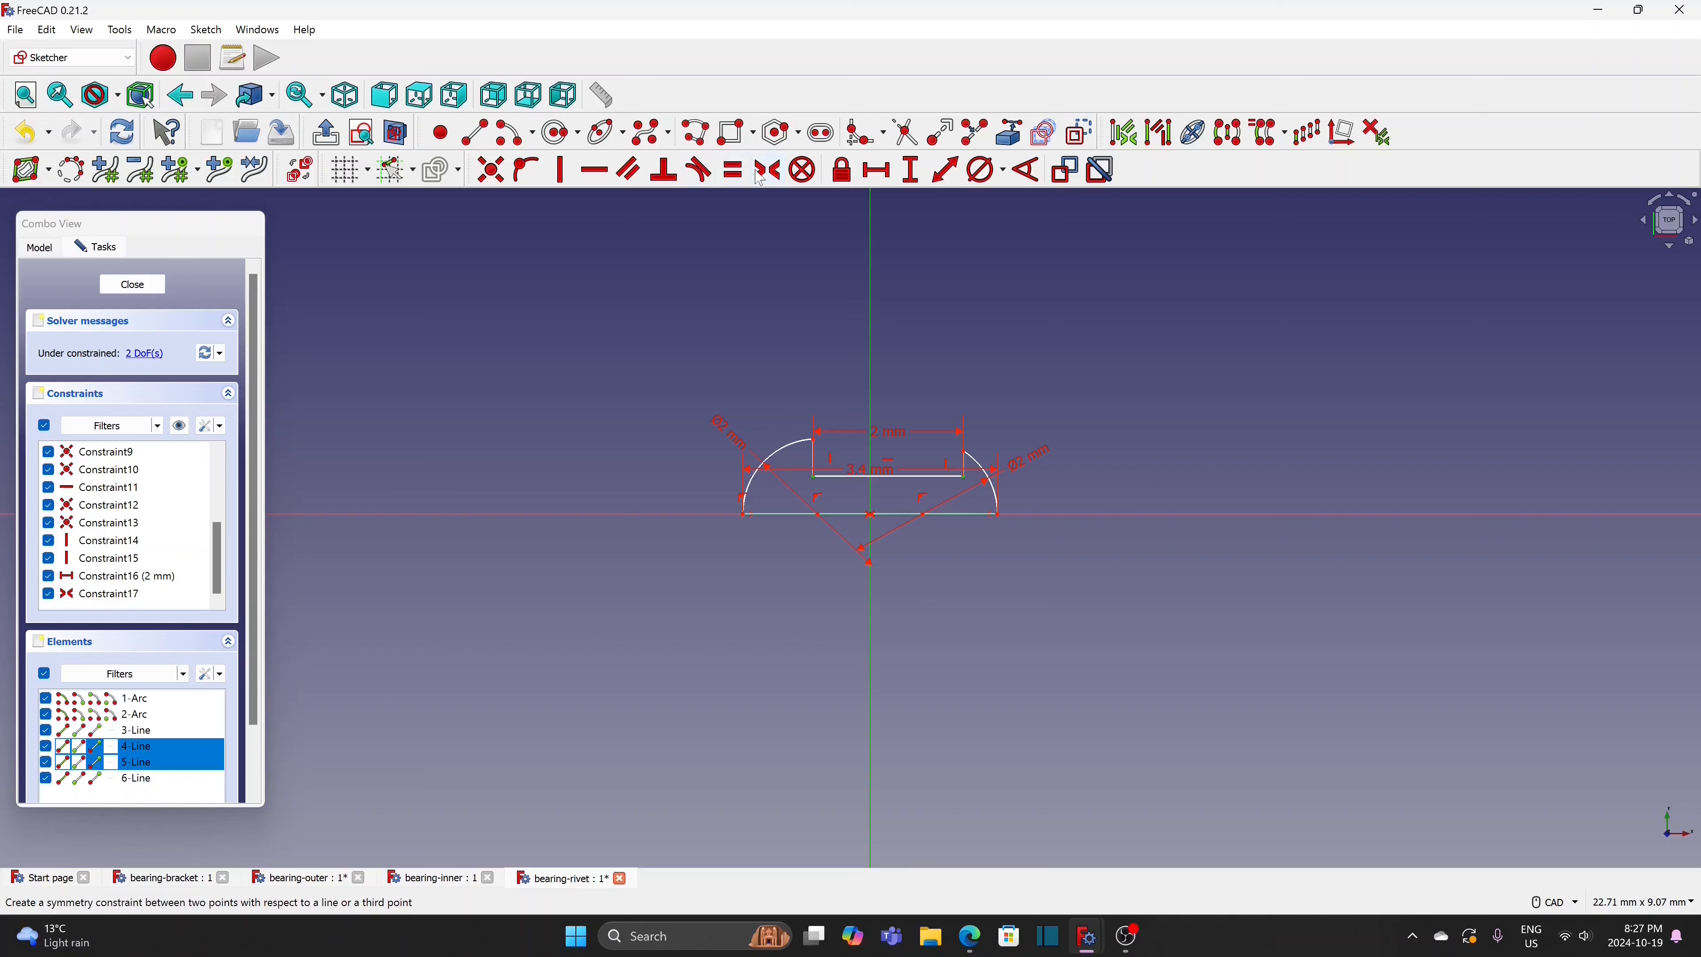
left_click(768, 176)
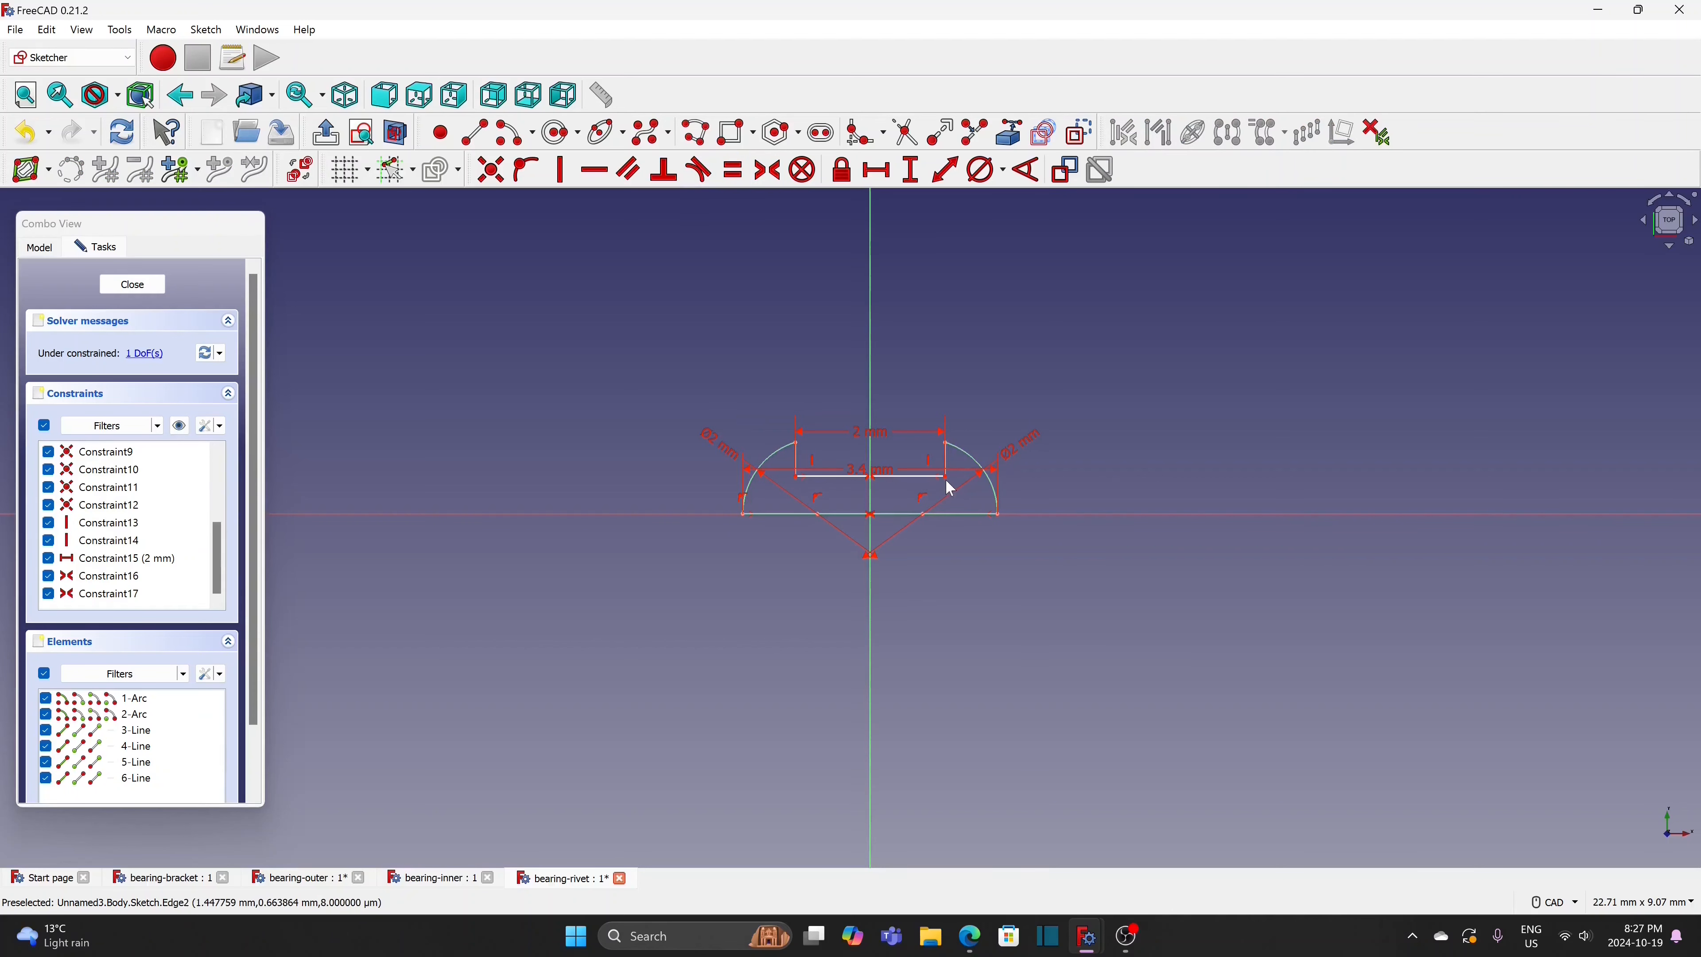
Set the vertical distance between the shank line's right end and the base line's right end to 0.5 mm, and close the sketch
left_click(938, 507)
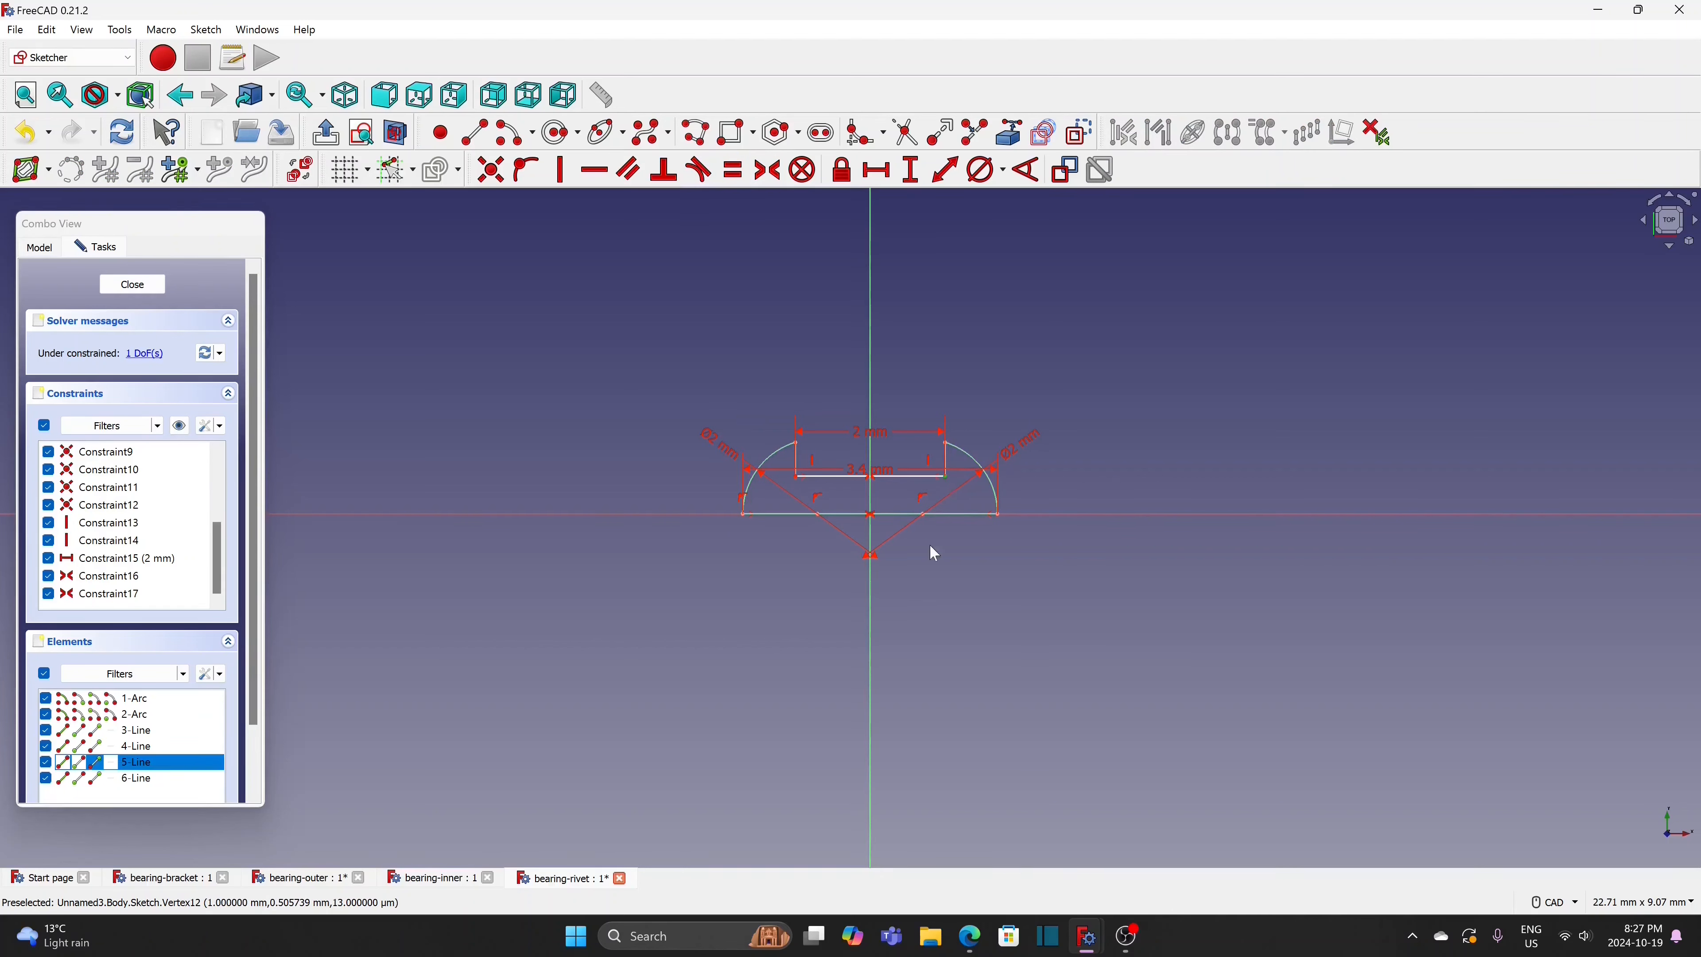
left_click(998, 515)
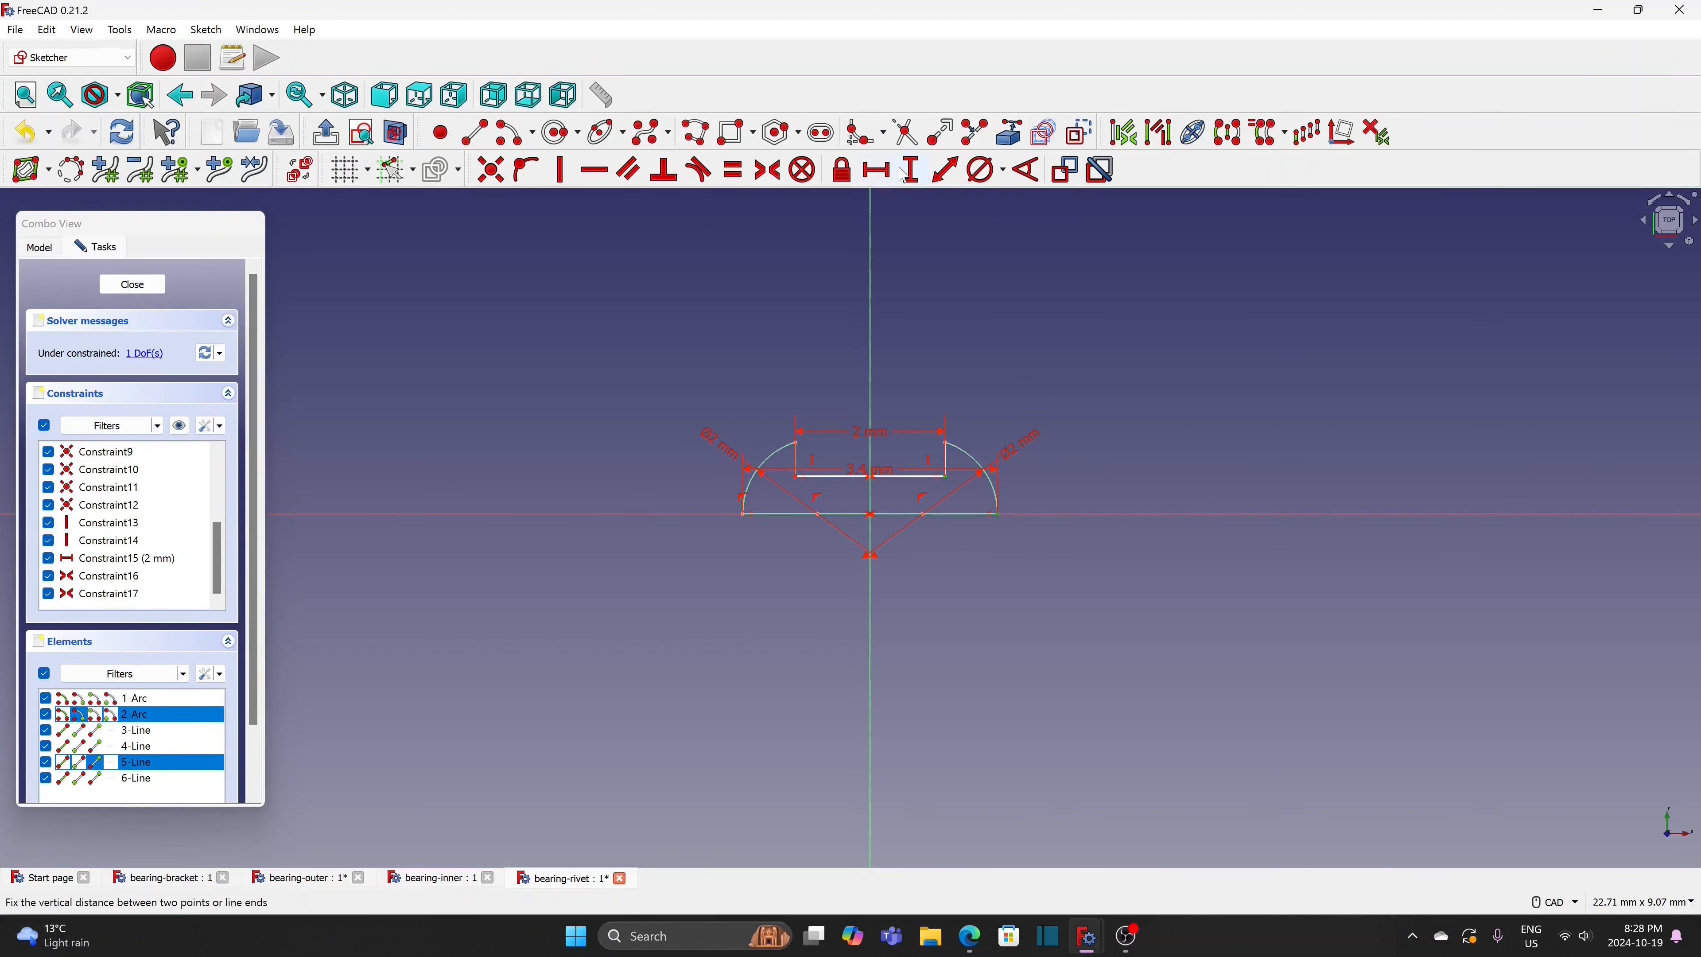
left_click(912, 172)
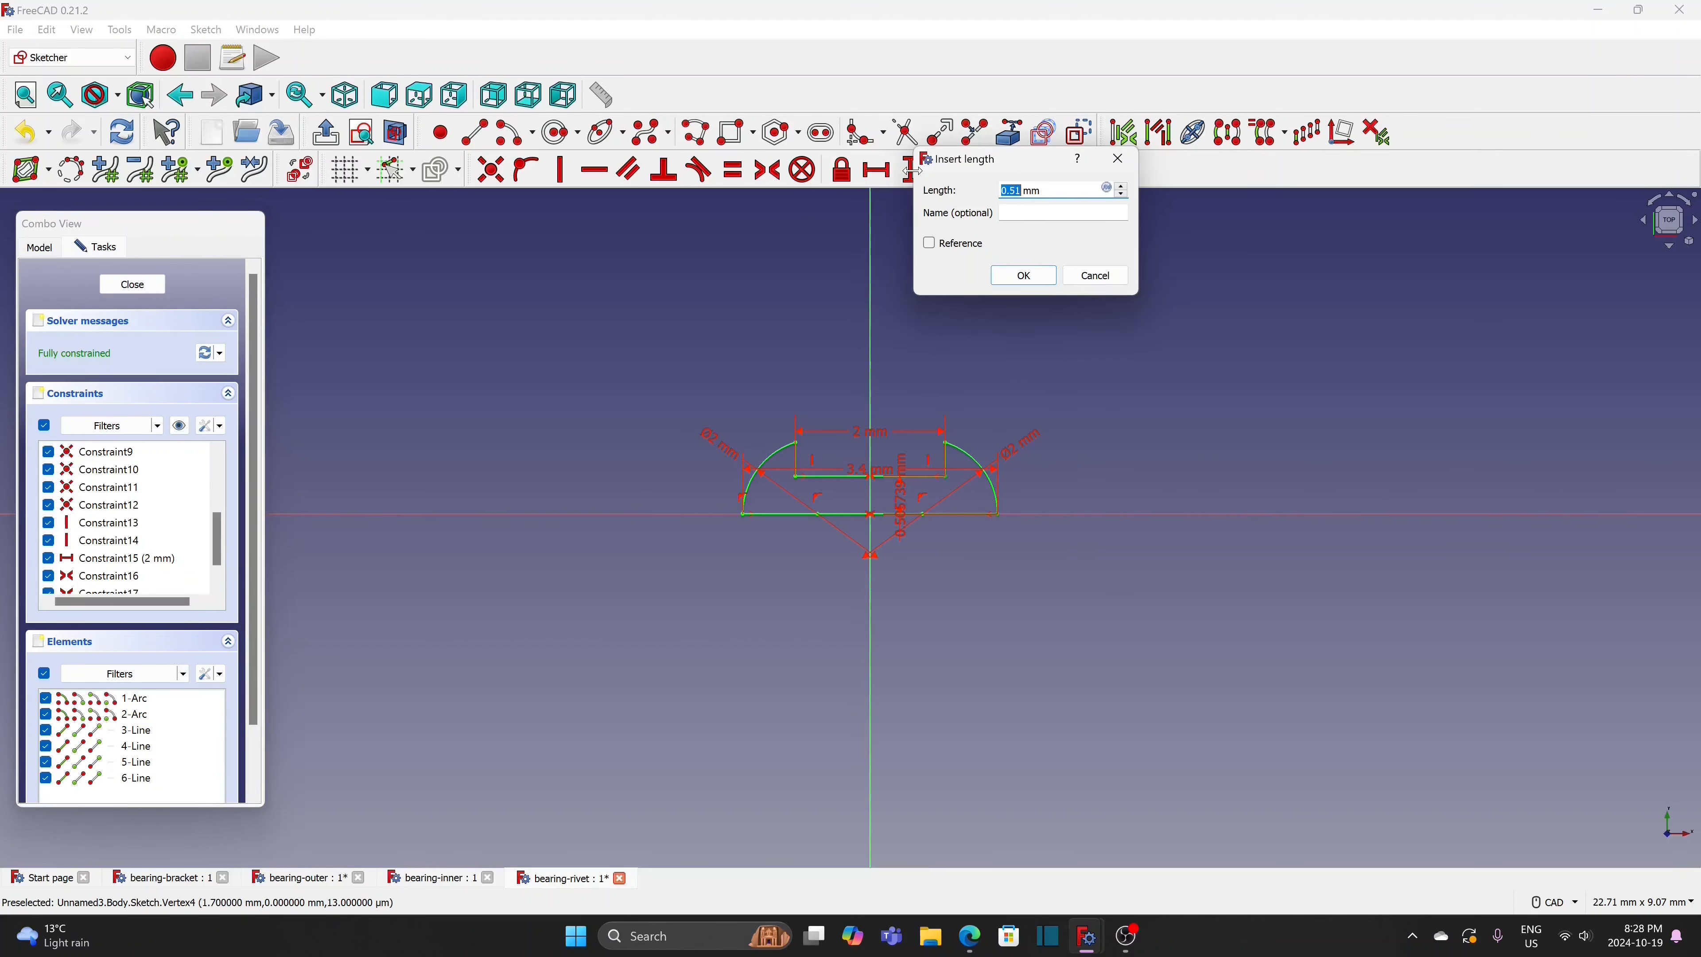
left_click(1014, 281)
key("Escape")
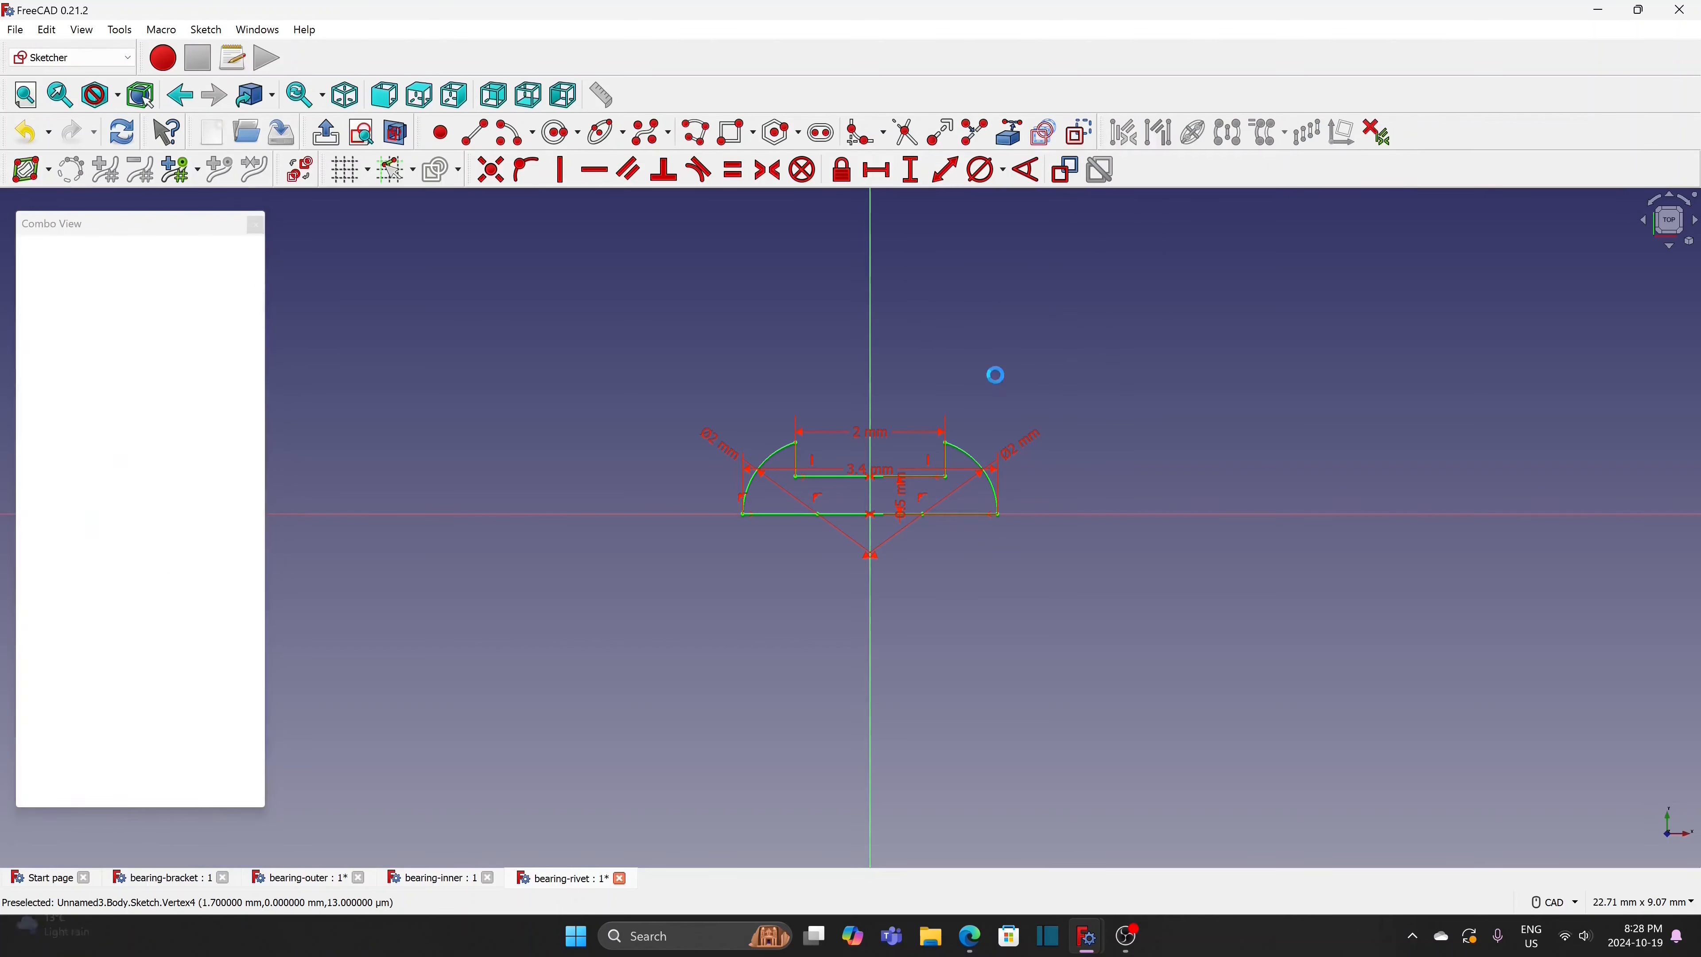
Revolve the rivet sketch 360° about the horizontal sketch axis to form the solid rivet
left_click(40, 245)
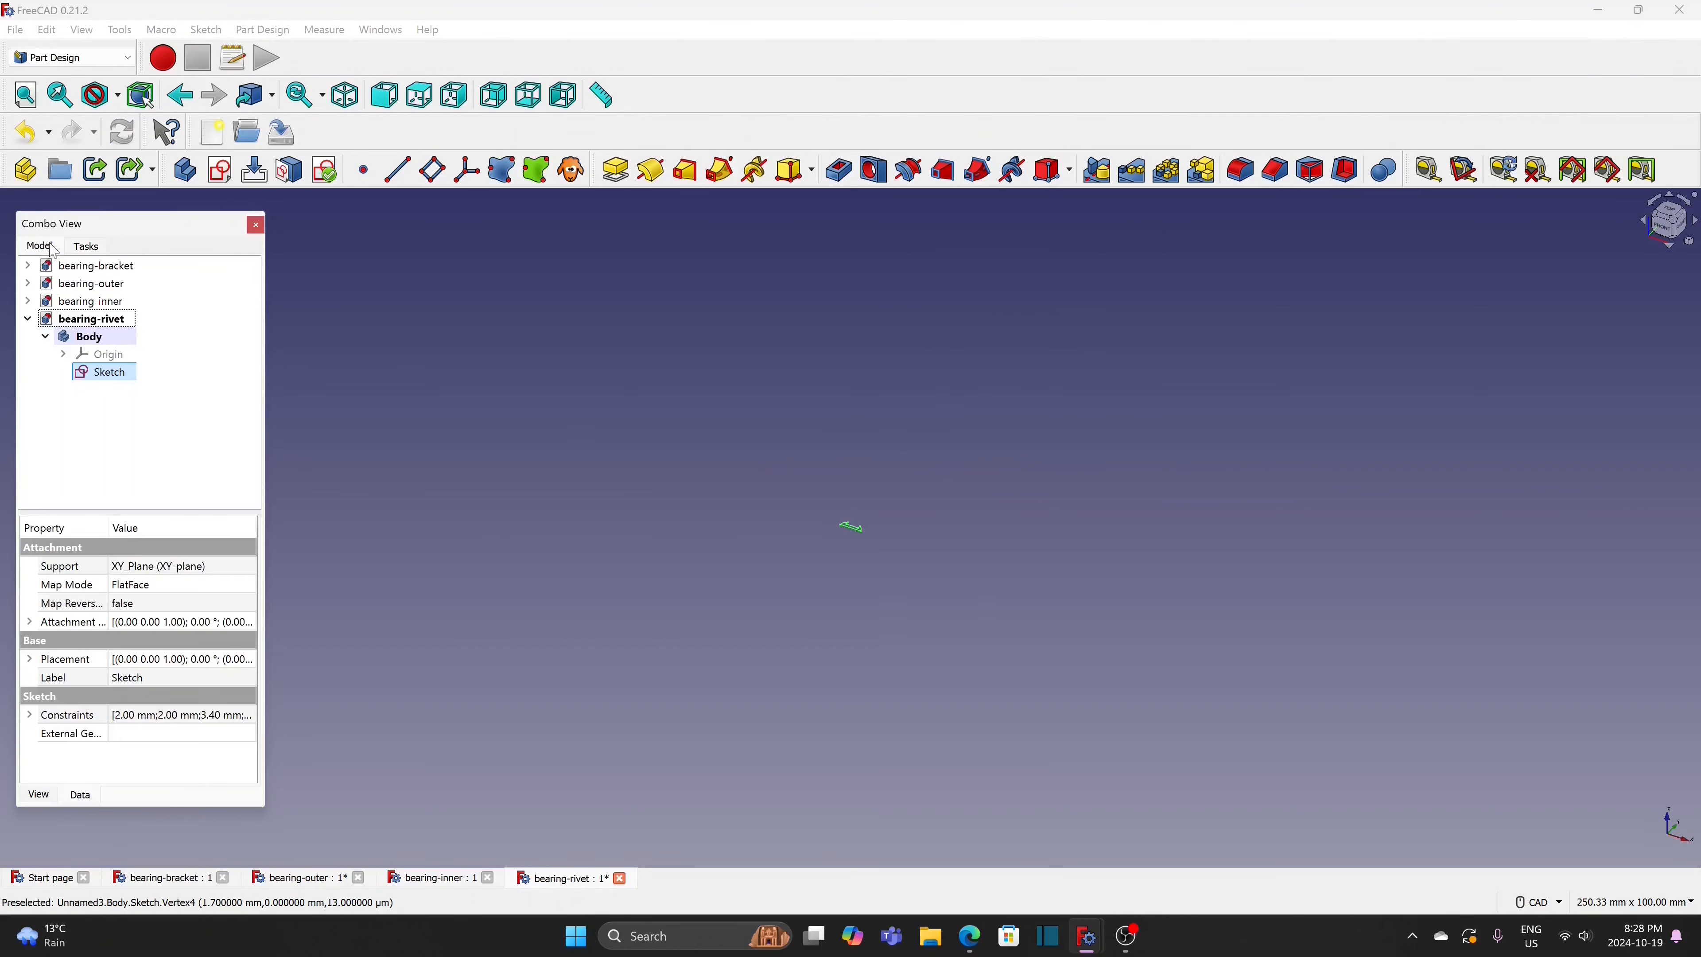
left_click(113, 372)
scroll(869, 647, "up", 6)
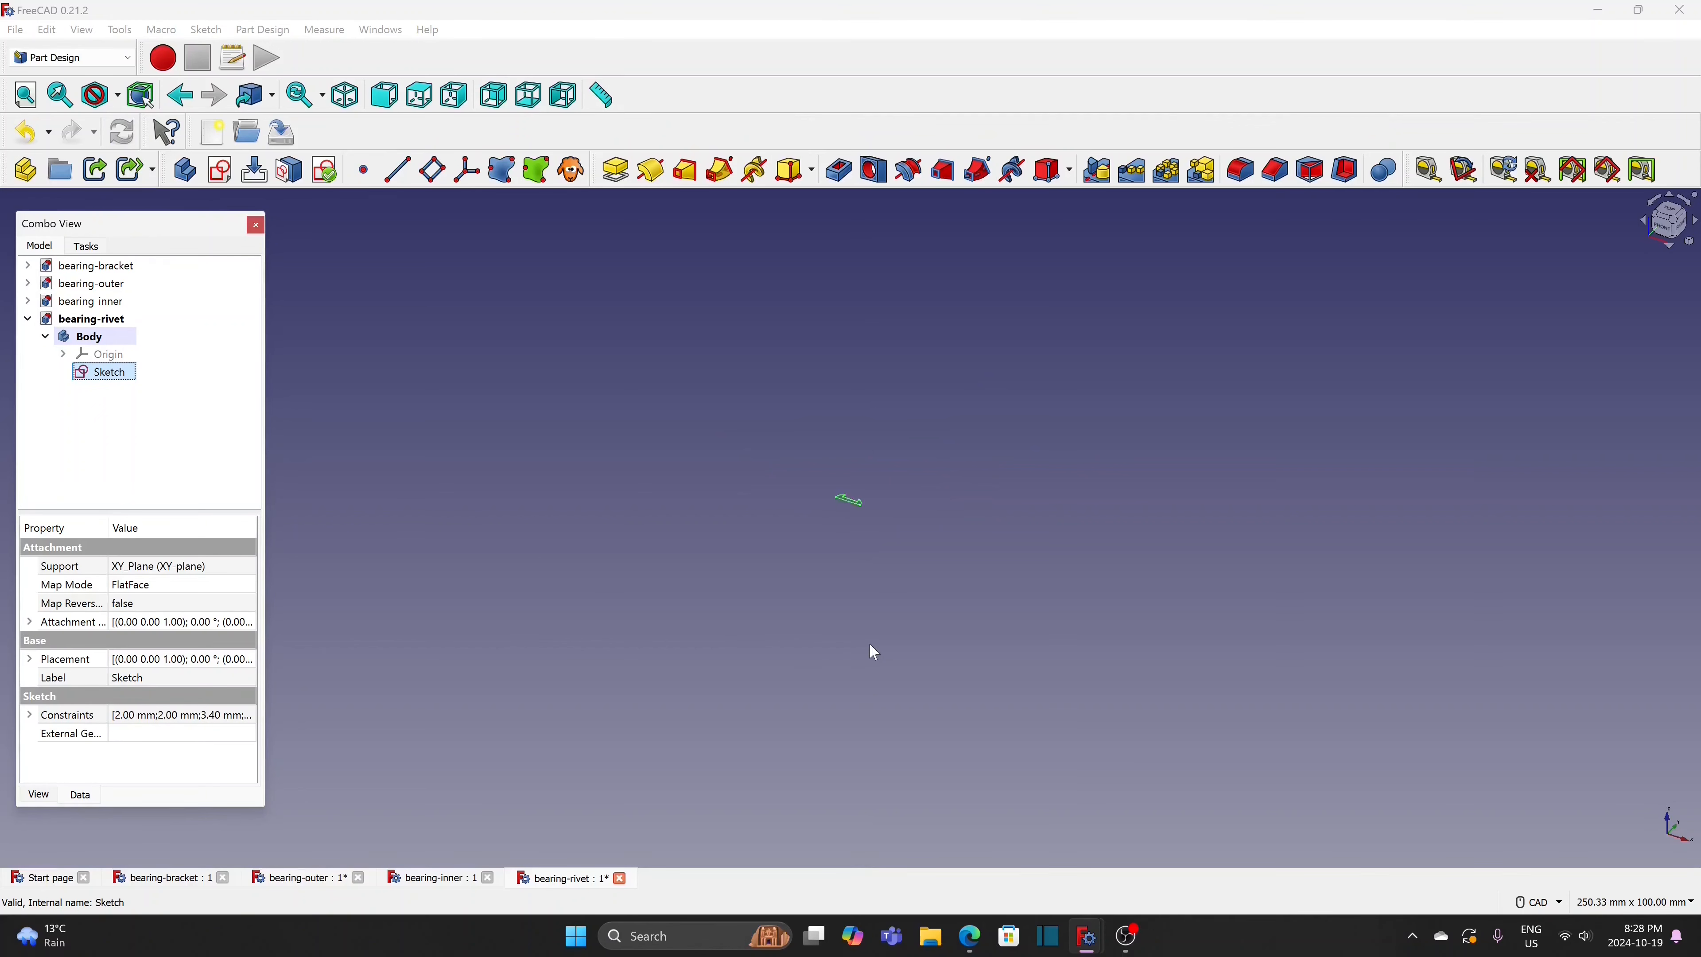
middle_click_drag(835, 484, 896, 671)
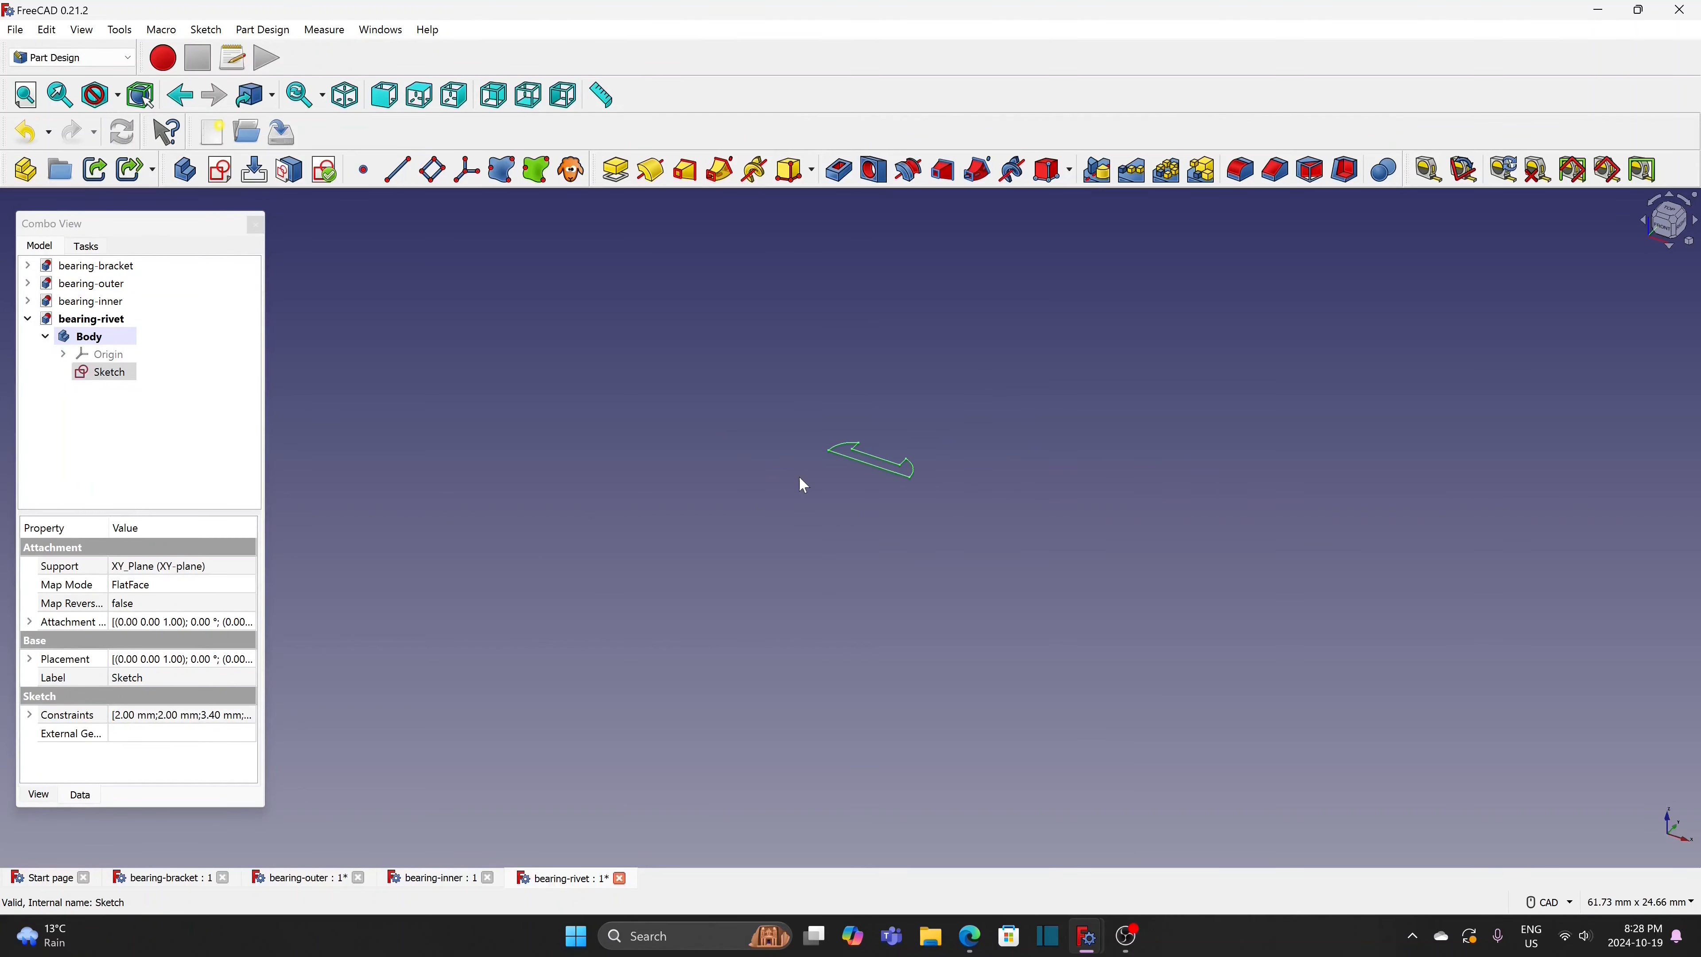
left_click(651, 171)
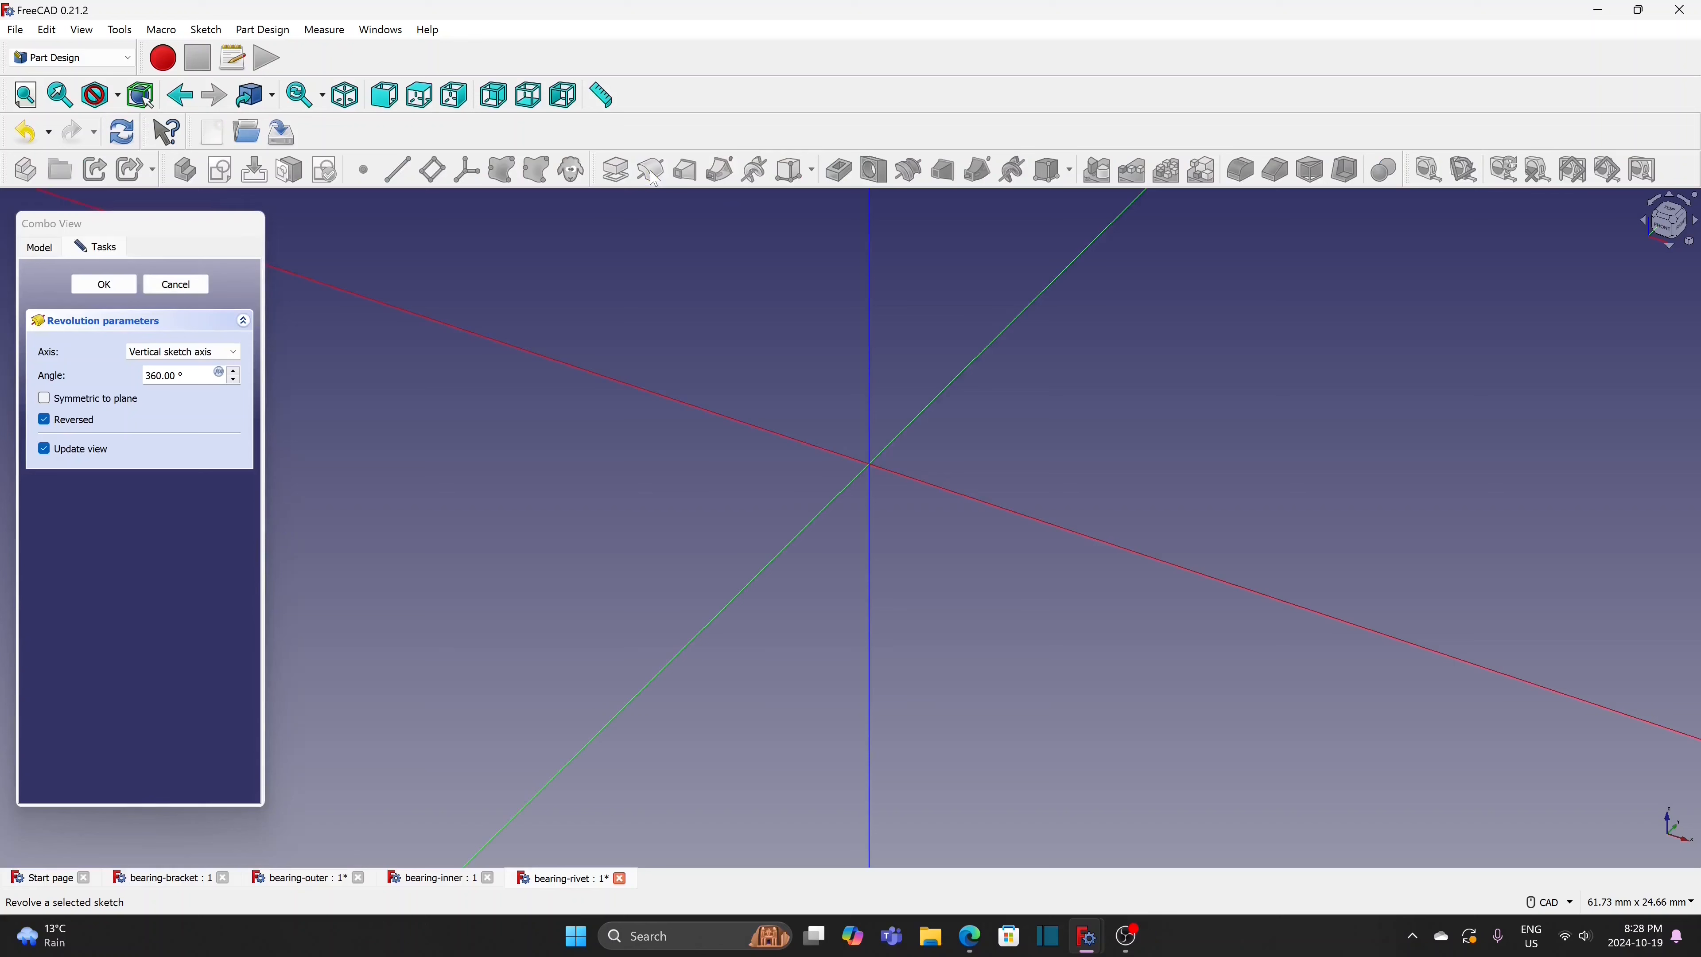
left_click(204, 353)
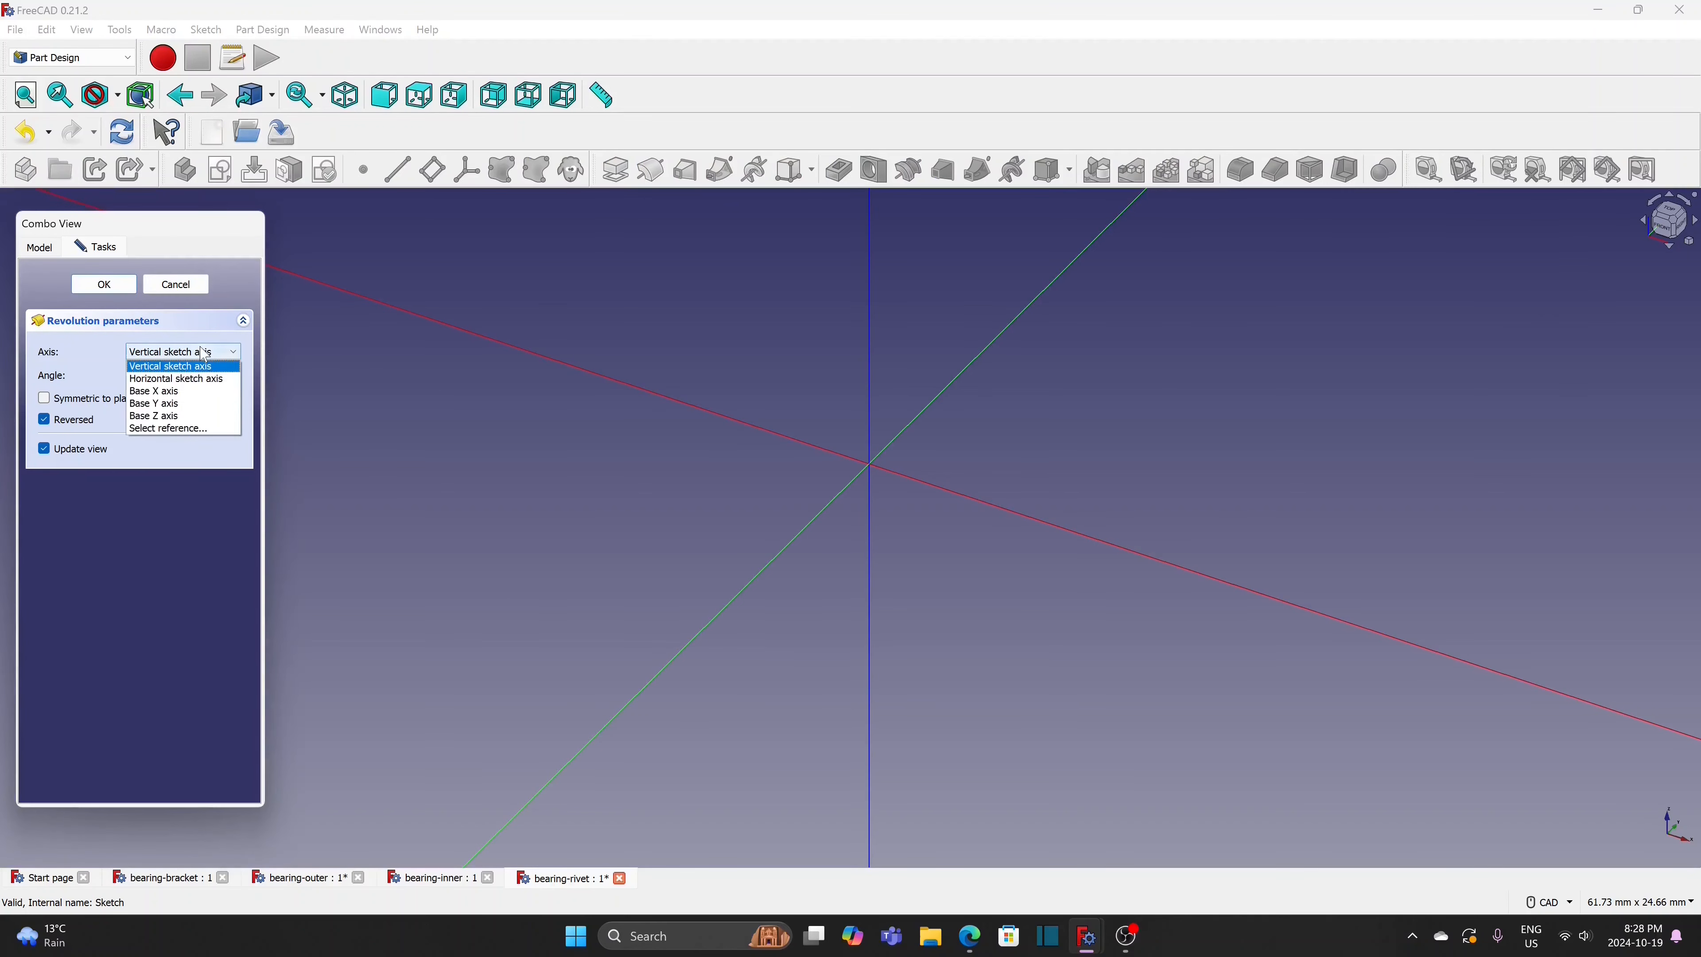
left_click(176, 379)
left_click(103, 284)
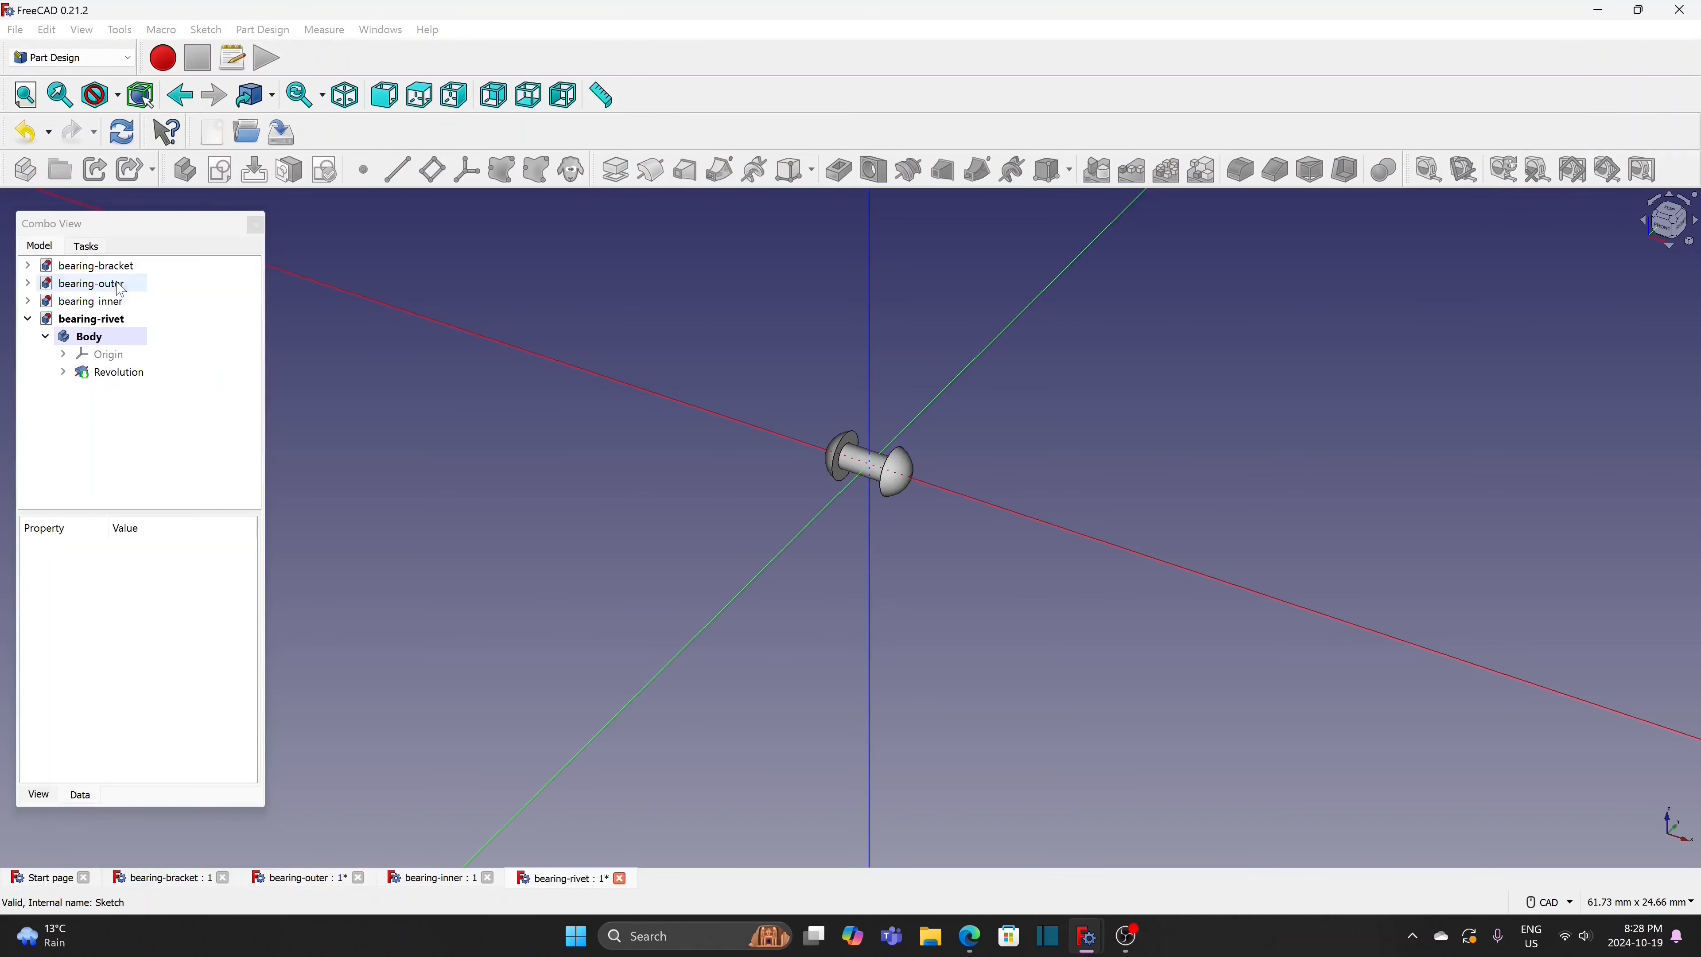
scroll(755, 529, "up", 2)
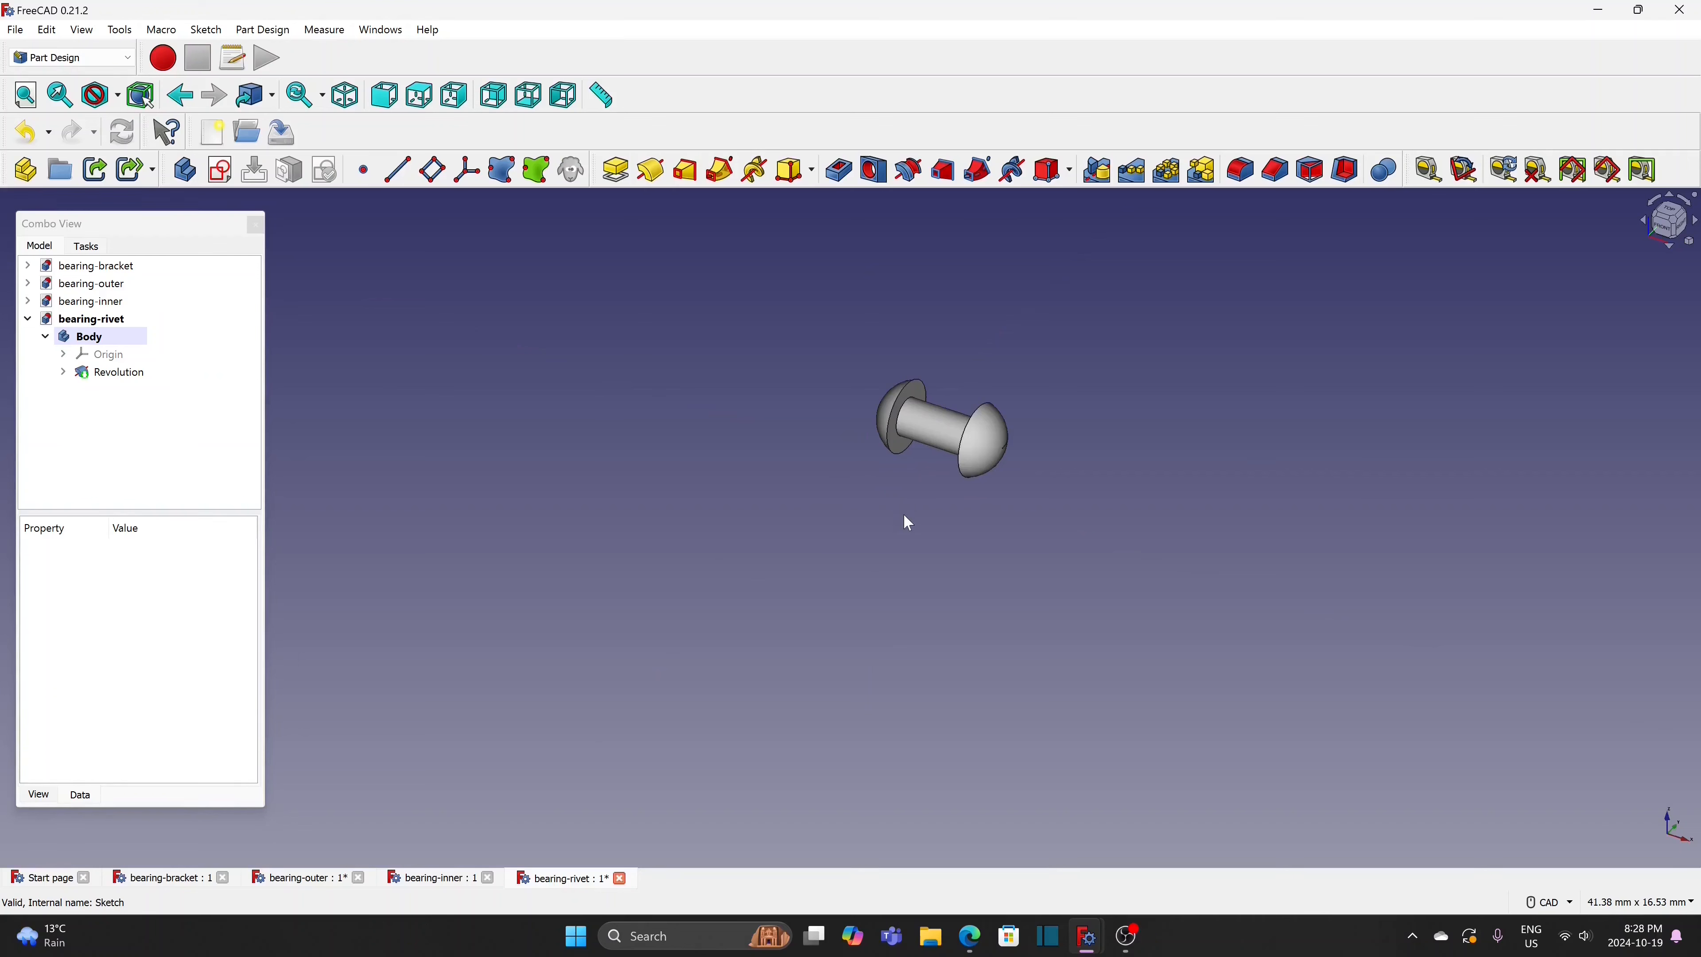
Set the rivet's shape color to orange (#ffaa00) and save the bearing-rivet document
middle_click_drag(914, 512, 678, 618)
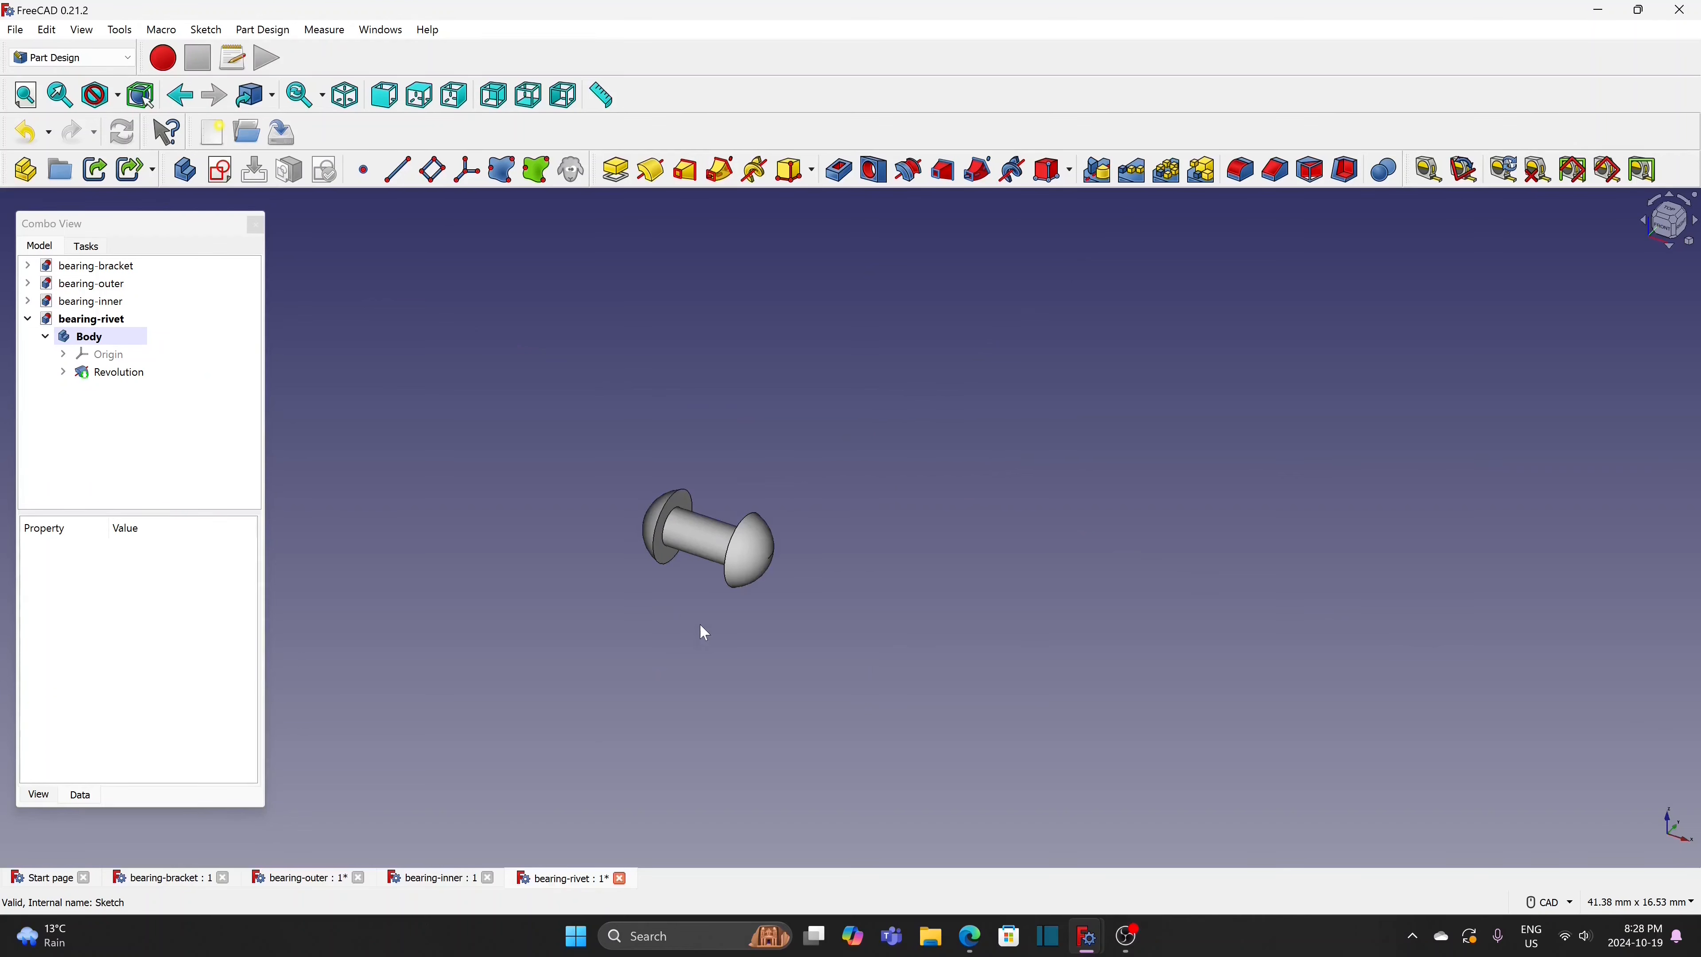
left_click(756, 563)
right_click(757, 565)
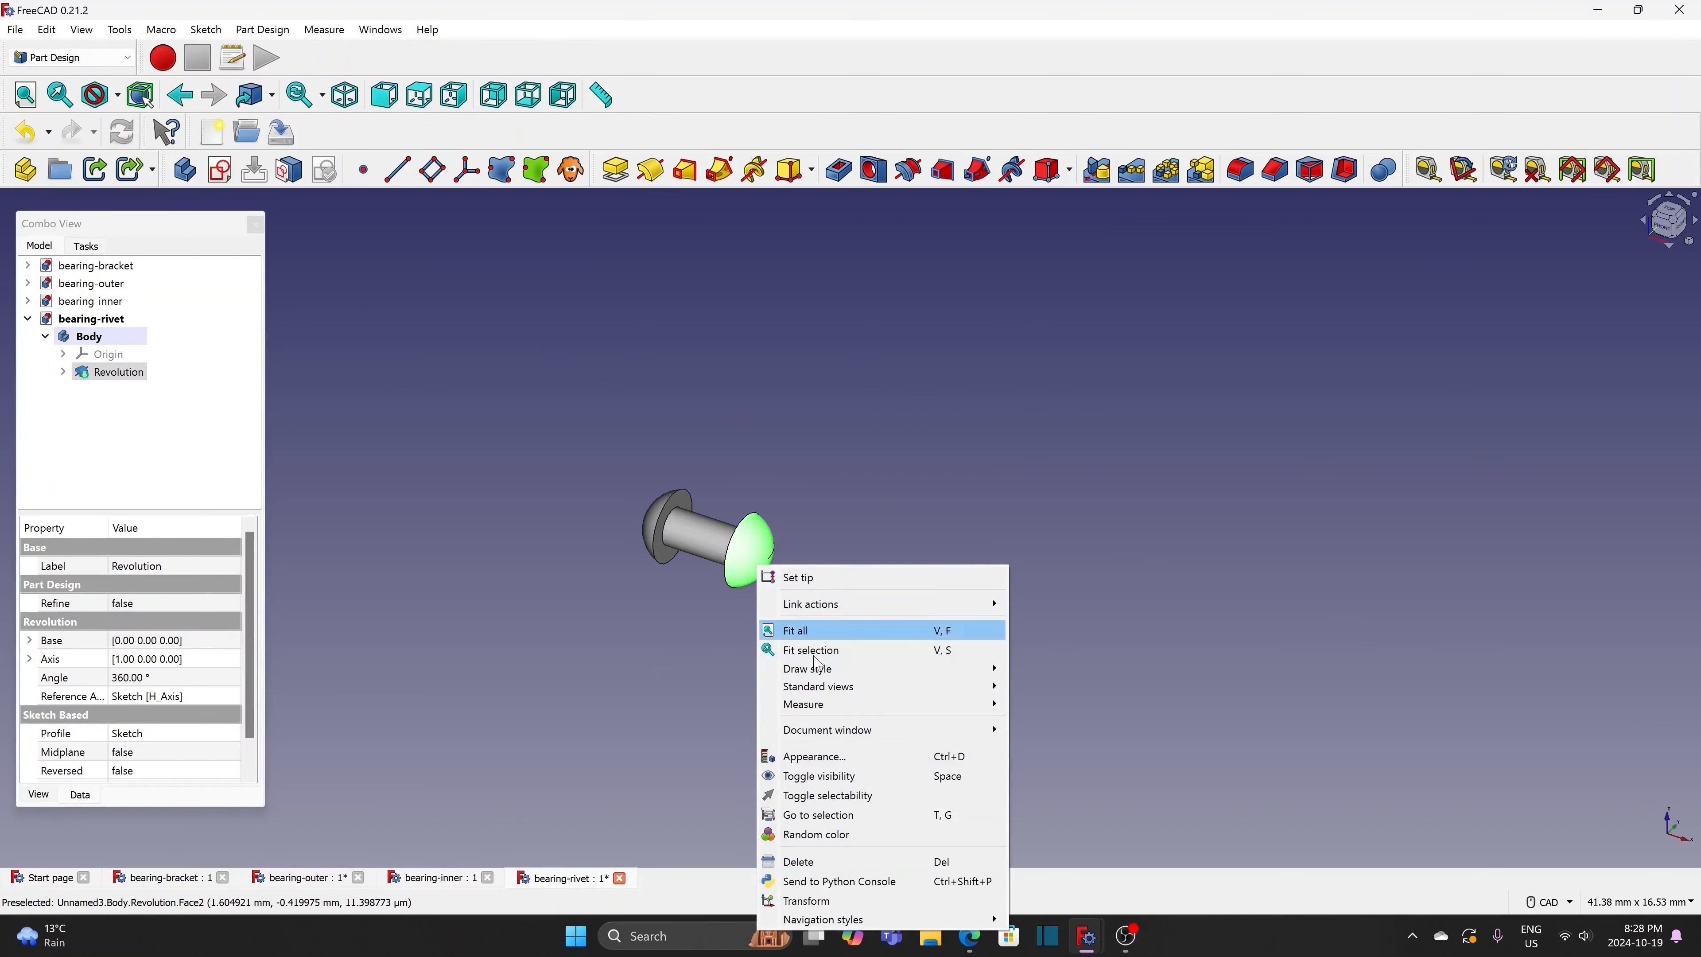
left_click(824, 758)
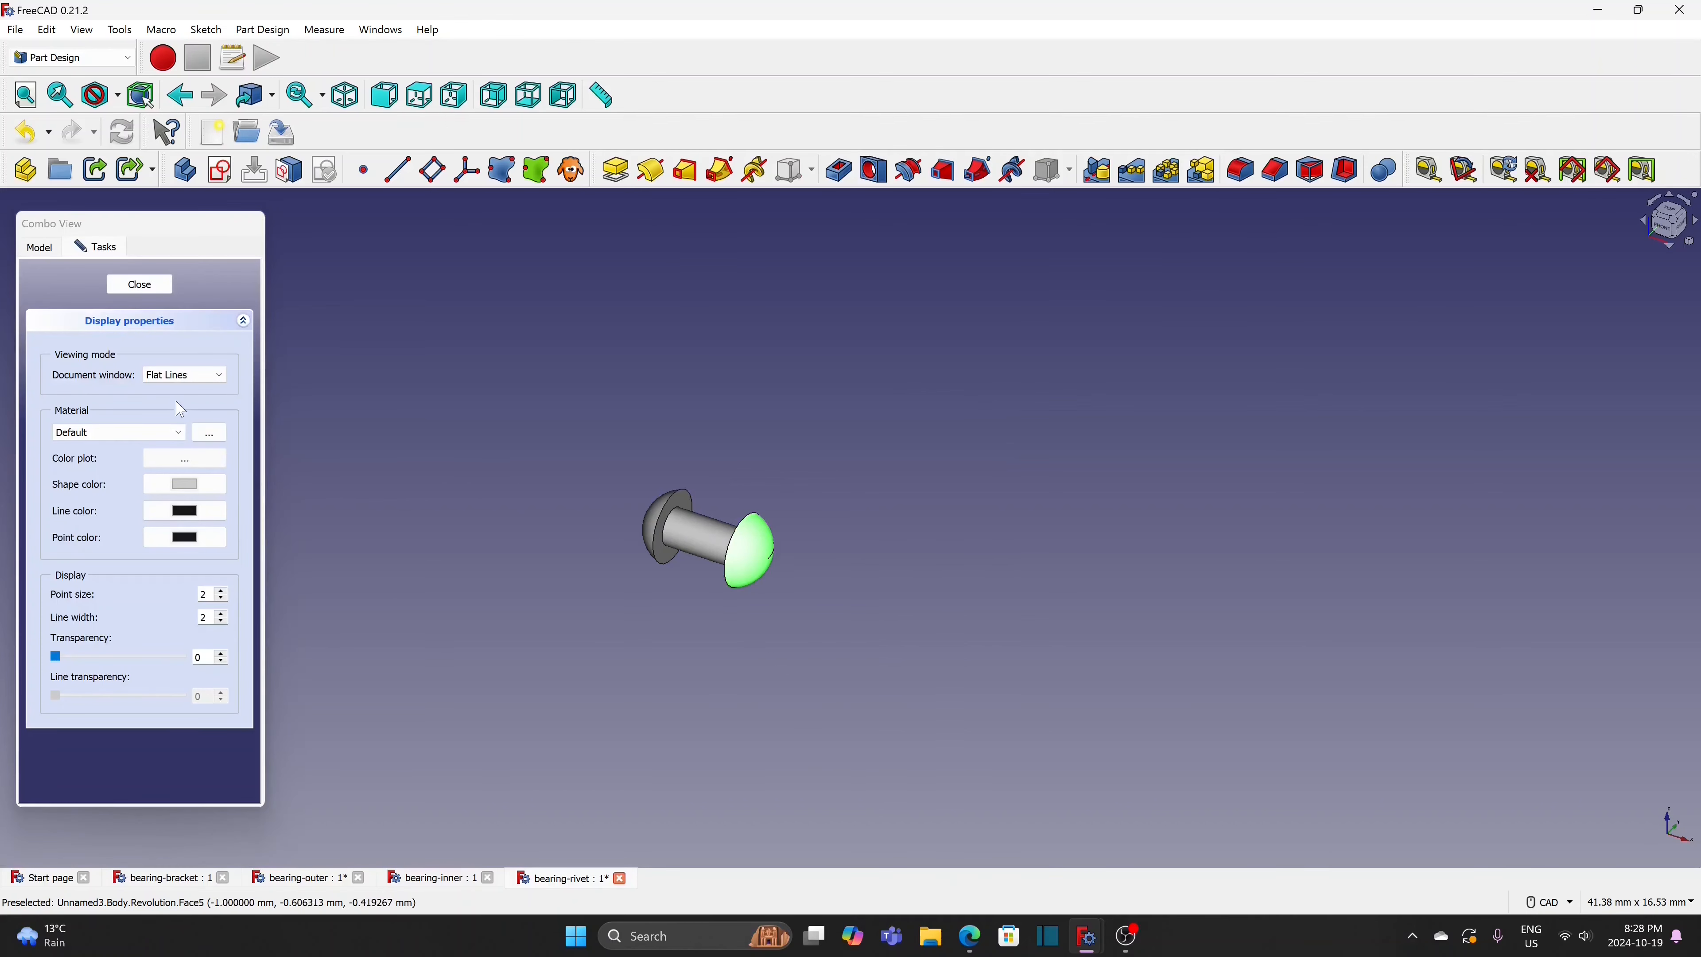
left_click(179, 482)
left_click(156, 453)
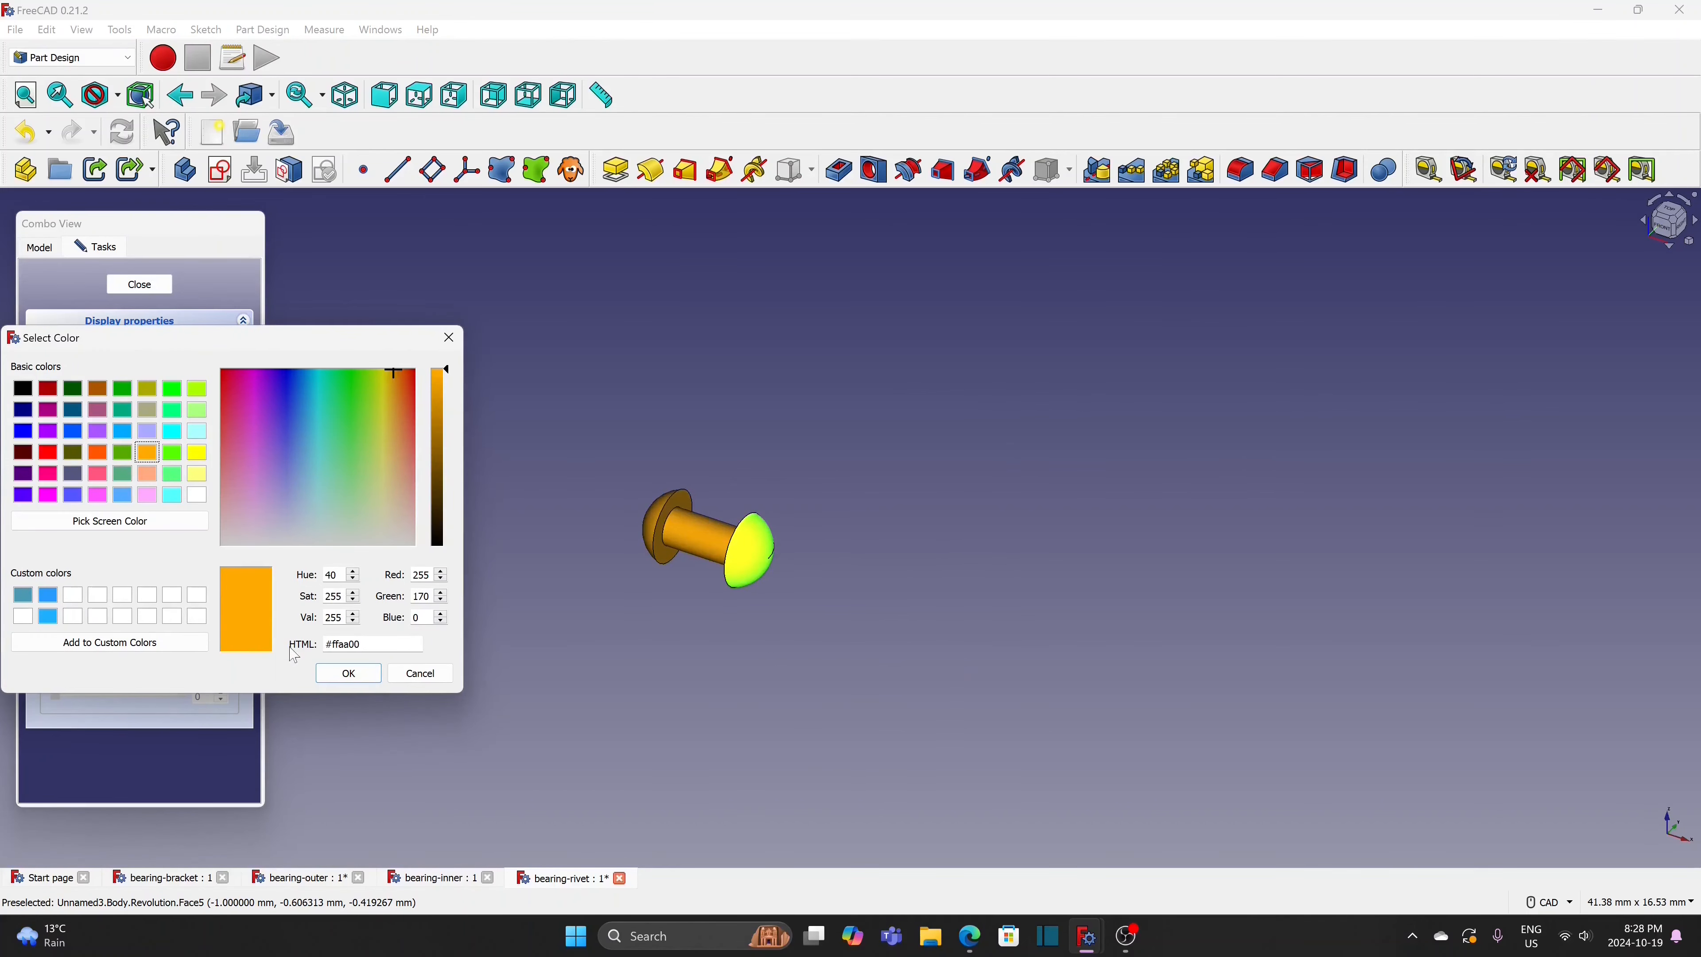
left_click(348, 672)
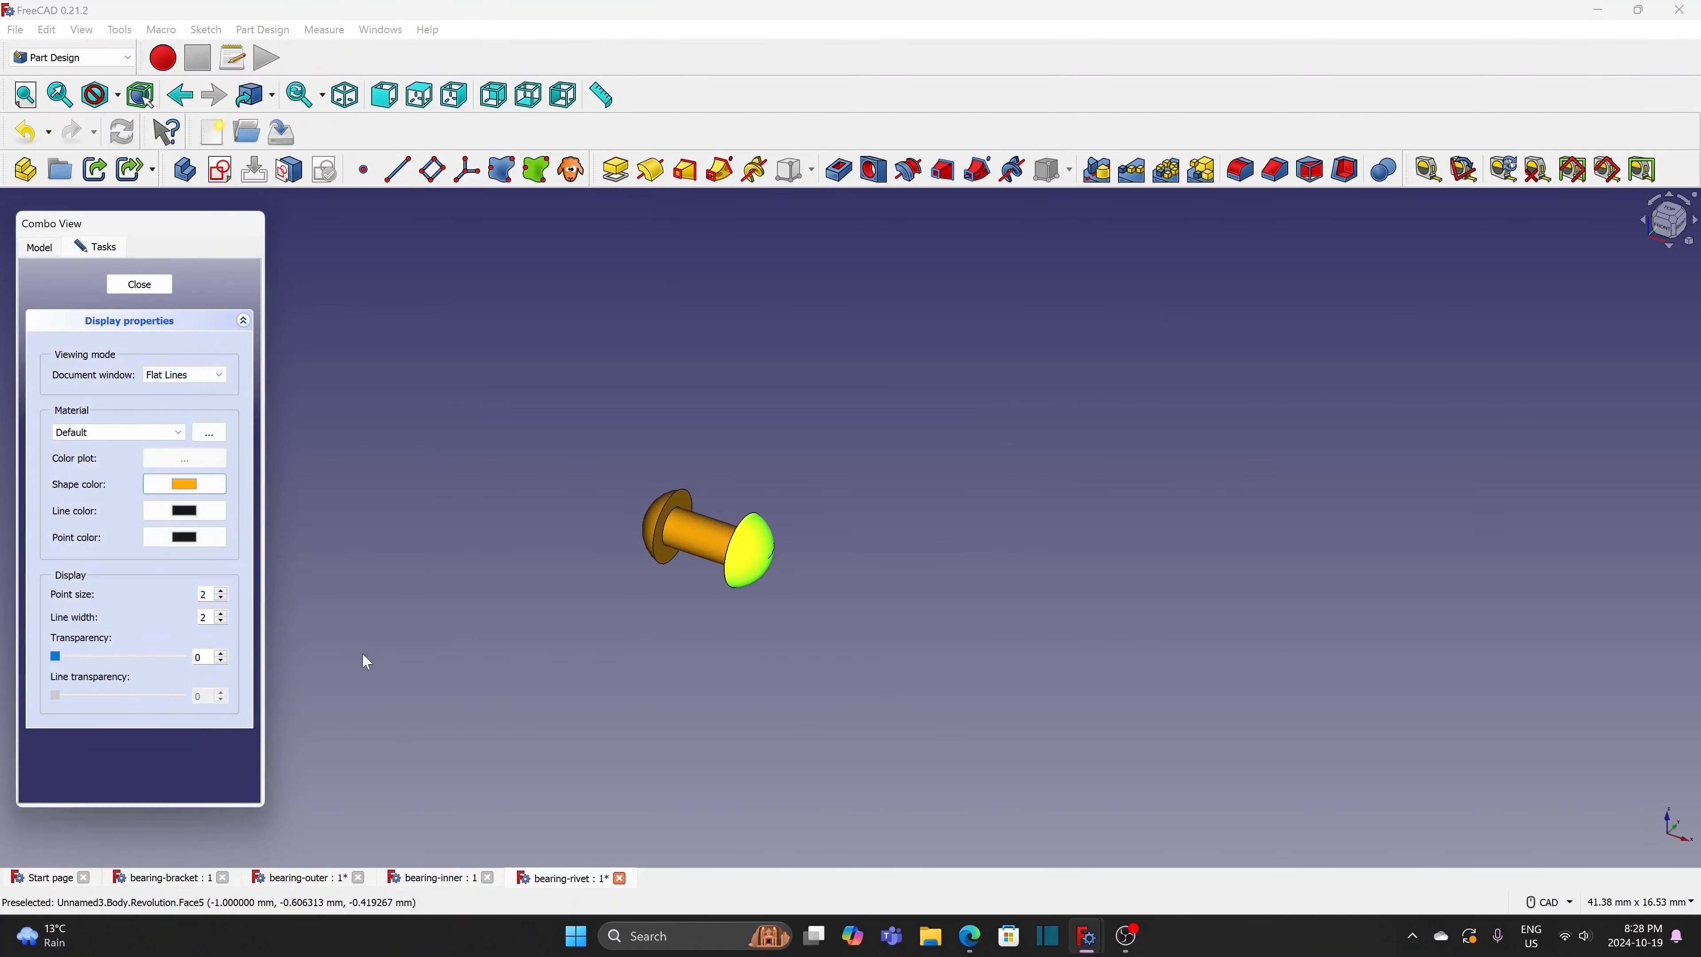
left_click(154, 285)
key("ctrl+s")
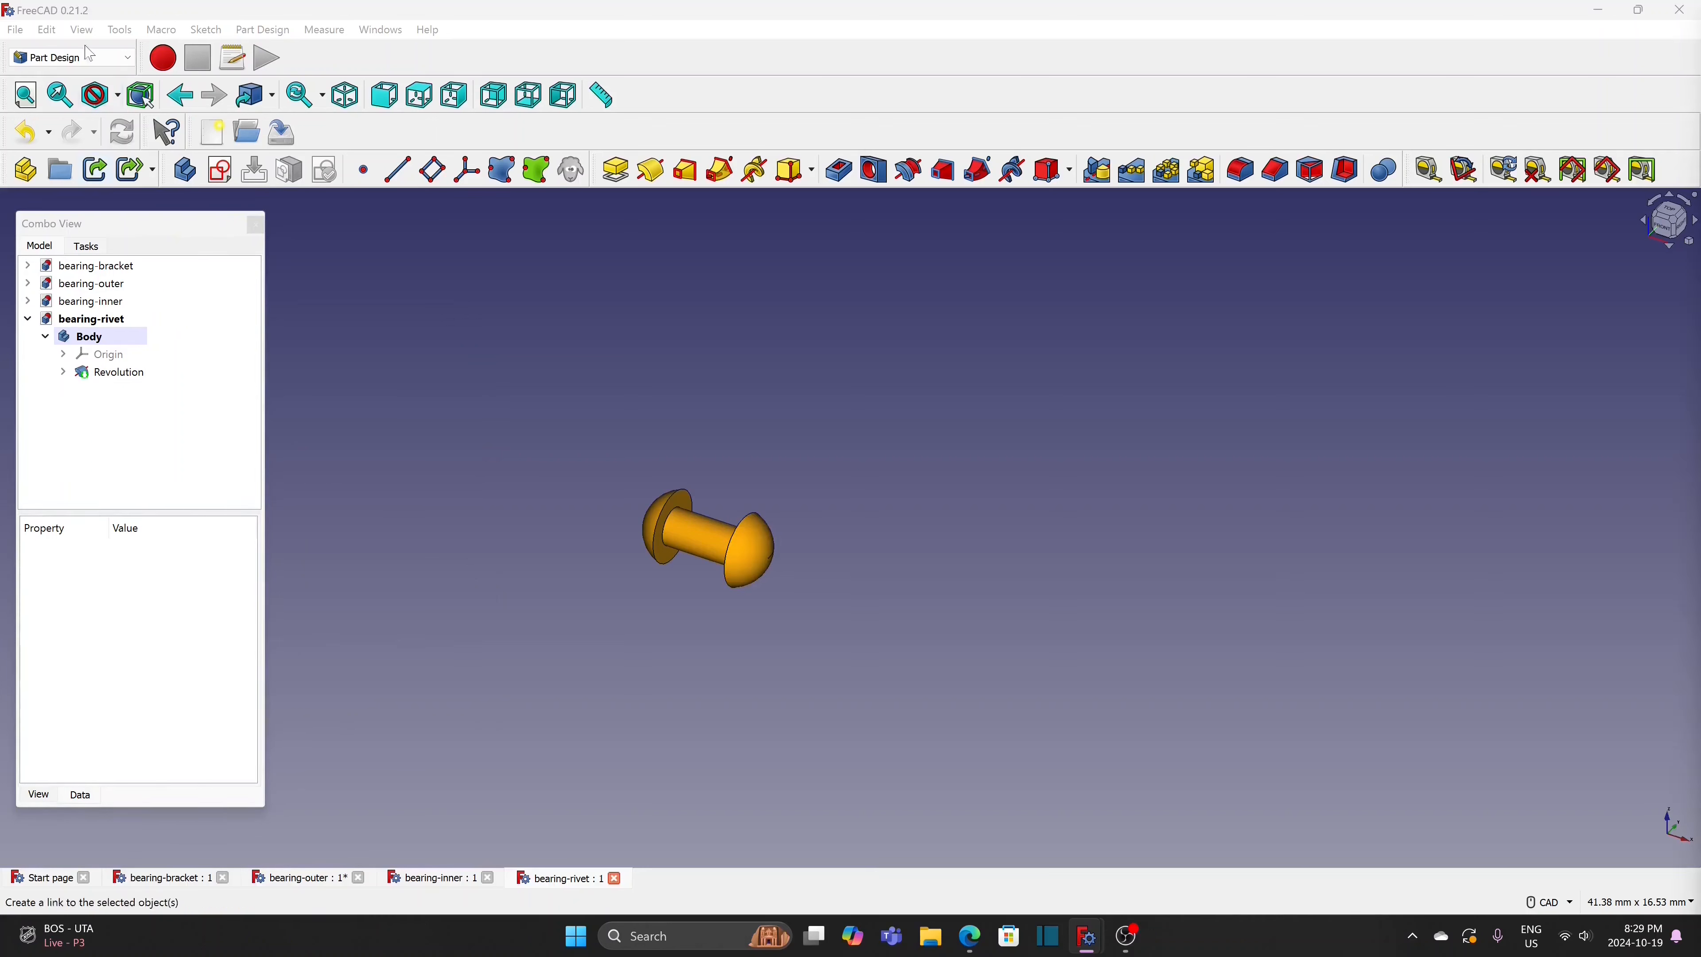
Create a new document and save it as bearing-ball in the 39-exploed-bearing folder, replacing the existing file
left_click(18, 31)
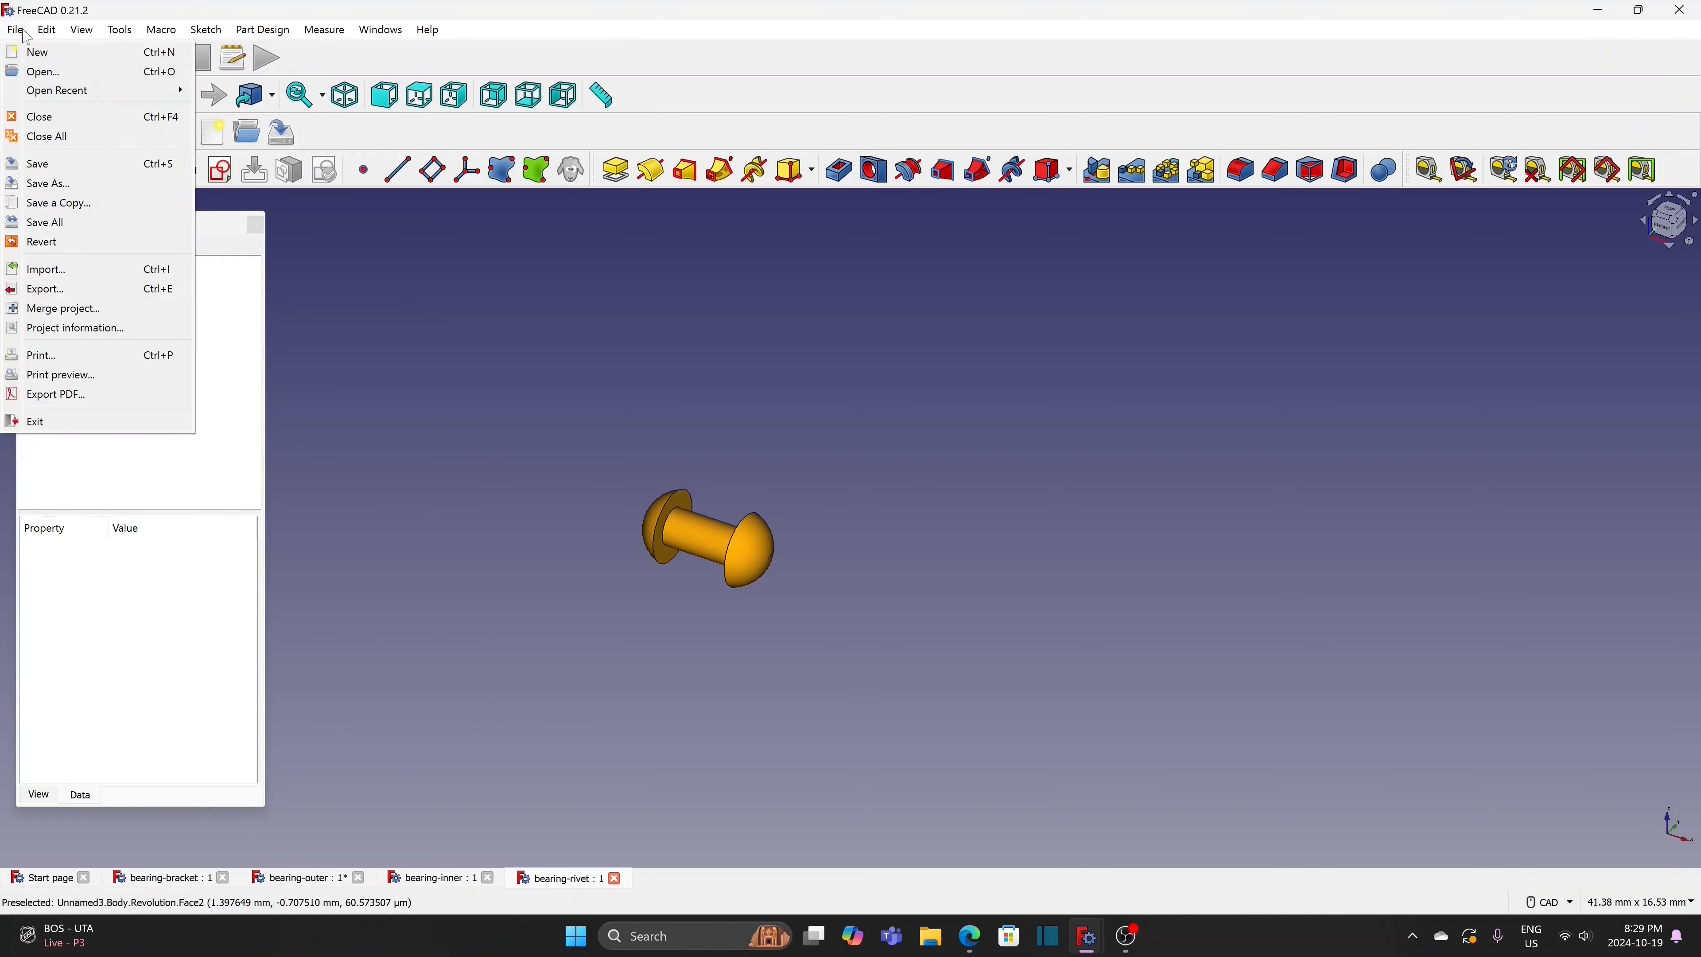
left_click(40, 53)
left_click(15, 30)
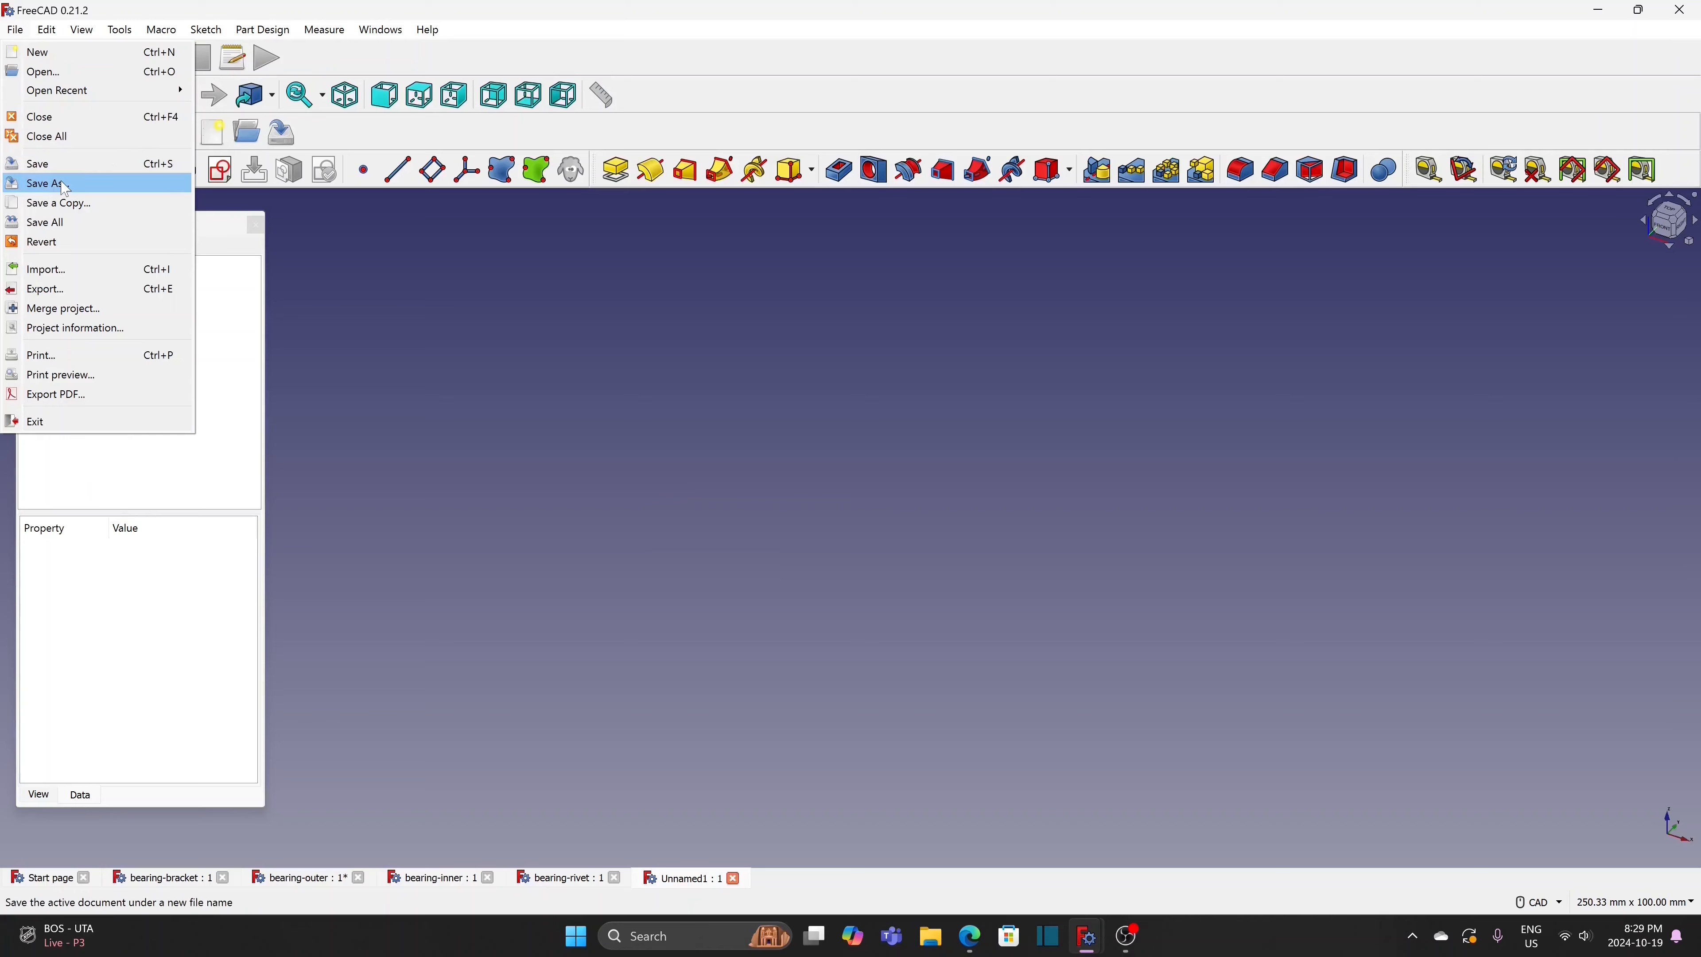
left_click(47, 183)
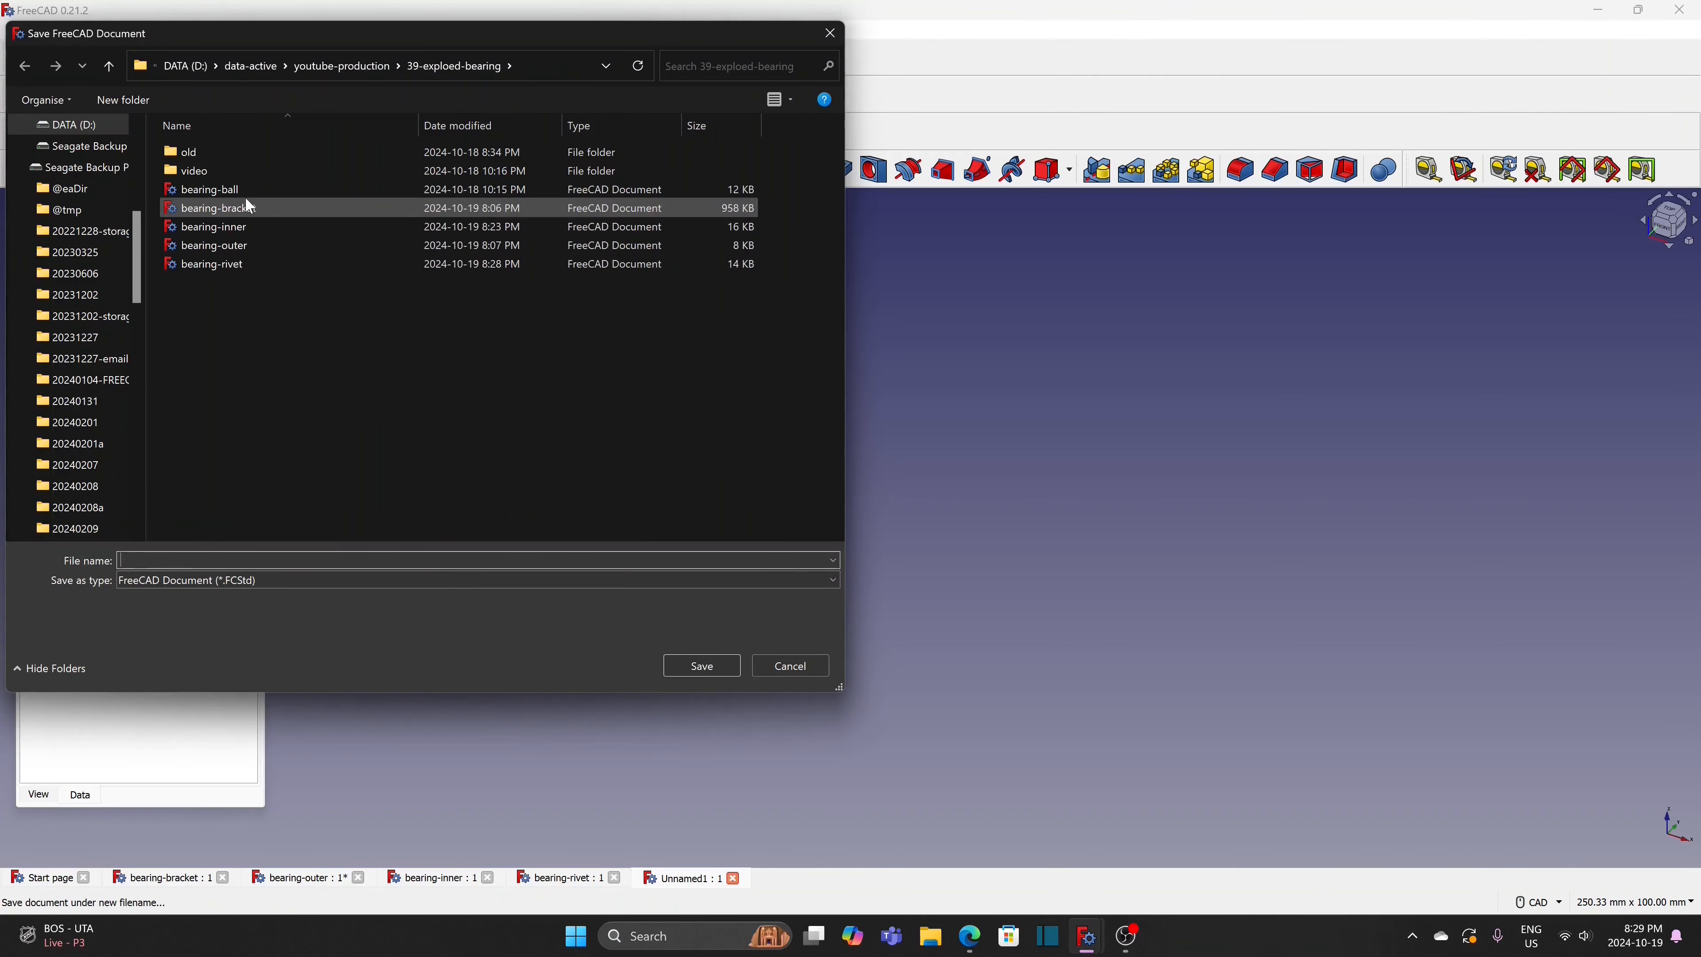
left_click(209, 189)
left_click(688, 666)
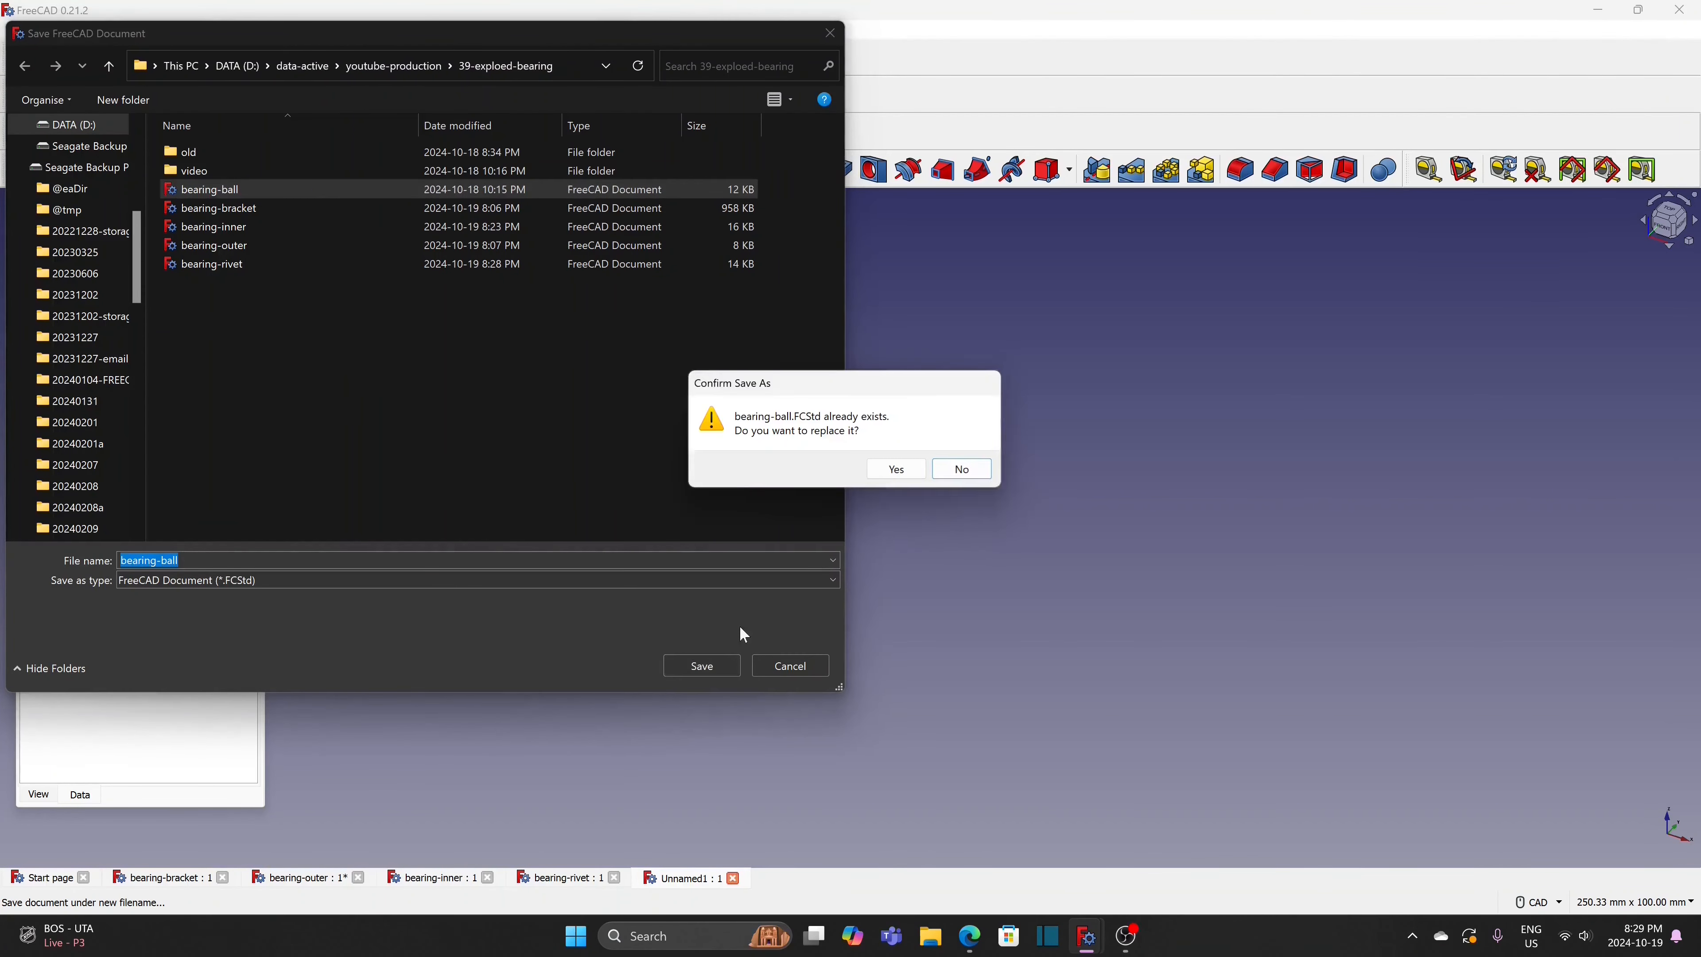
left_click(891, 469)
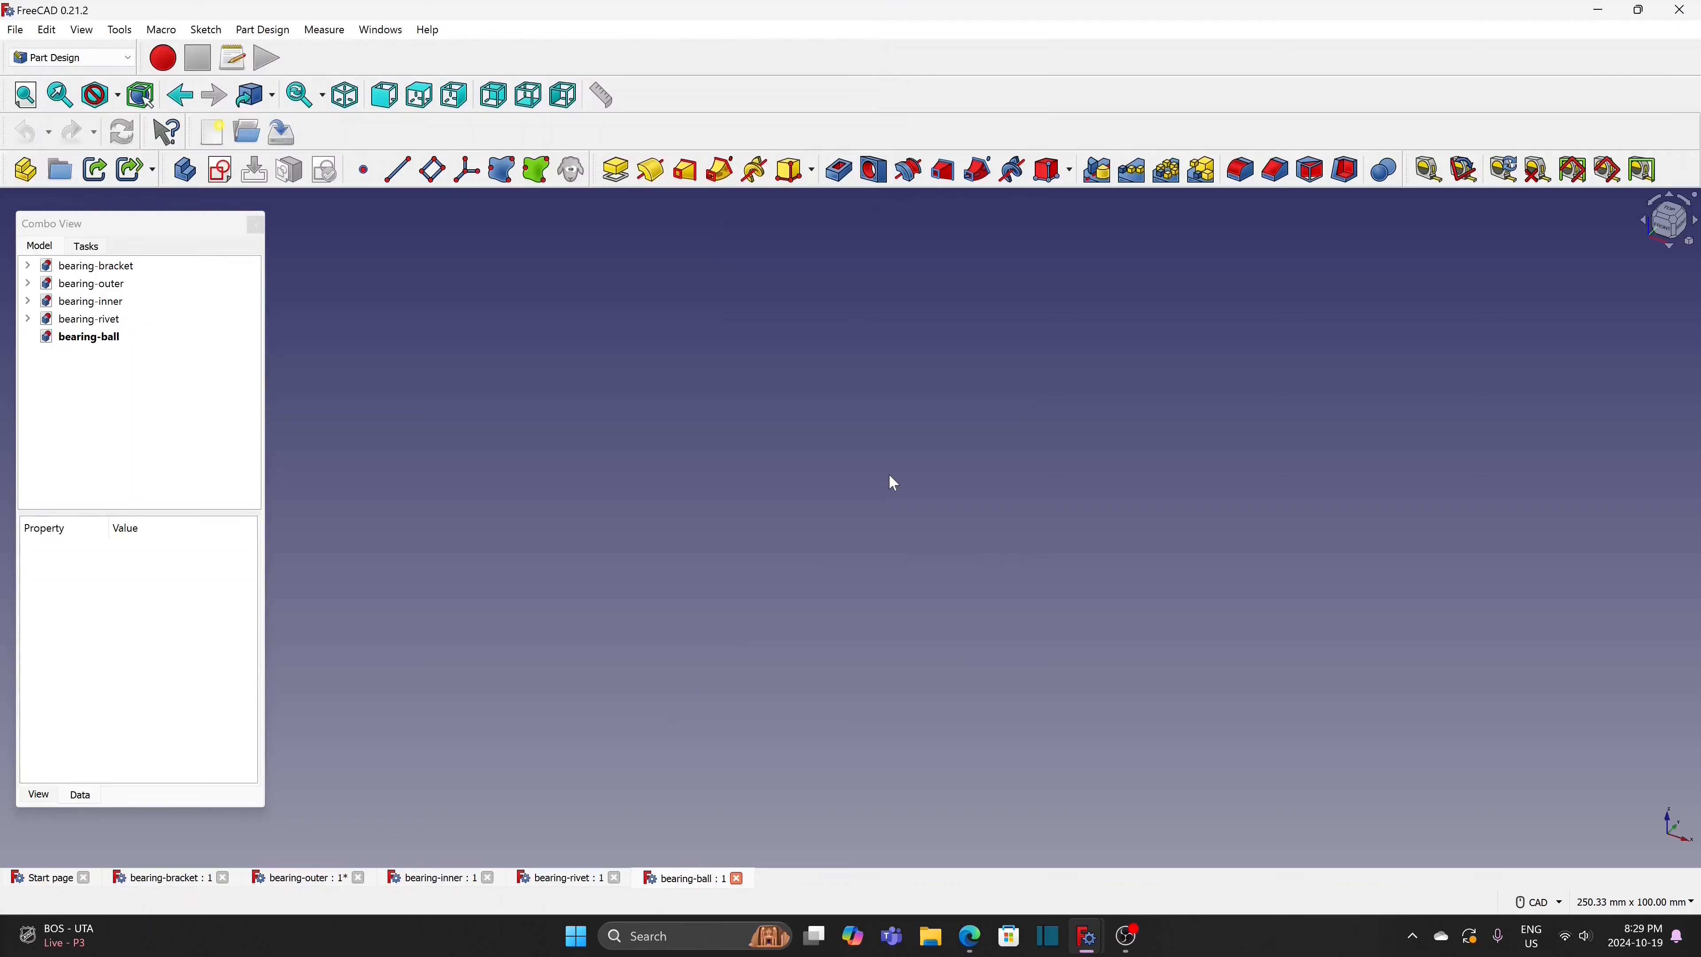
Create a body in the bearing-ball document and start a sketch on its XY plane
left_click(104, 340)
left_click(26, 169)
left_click(223, 176)
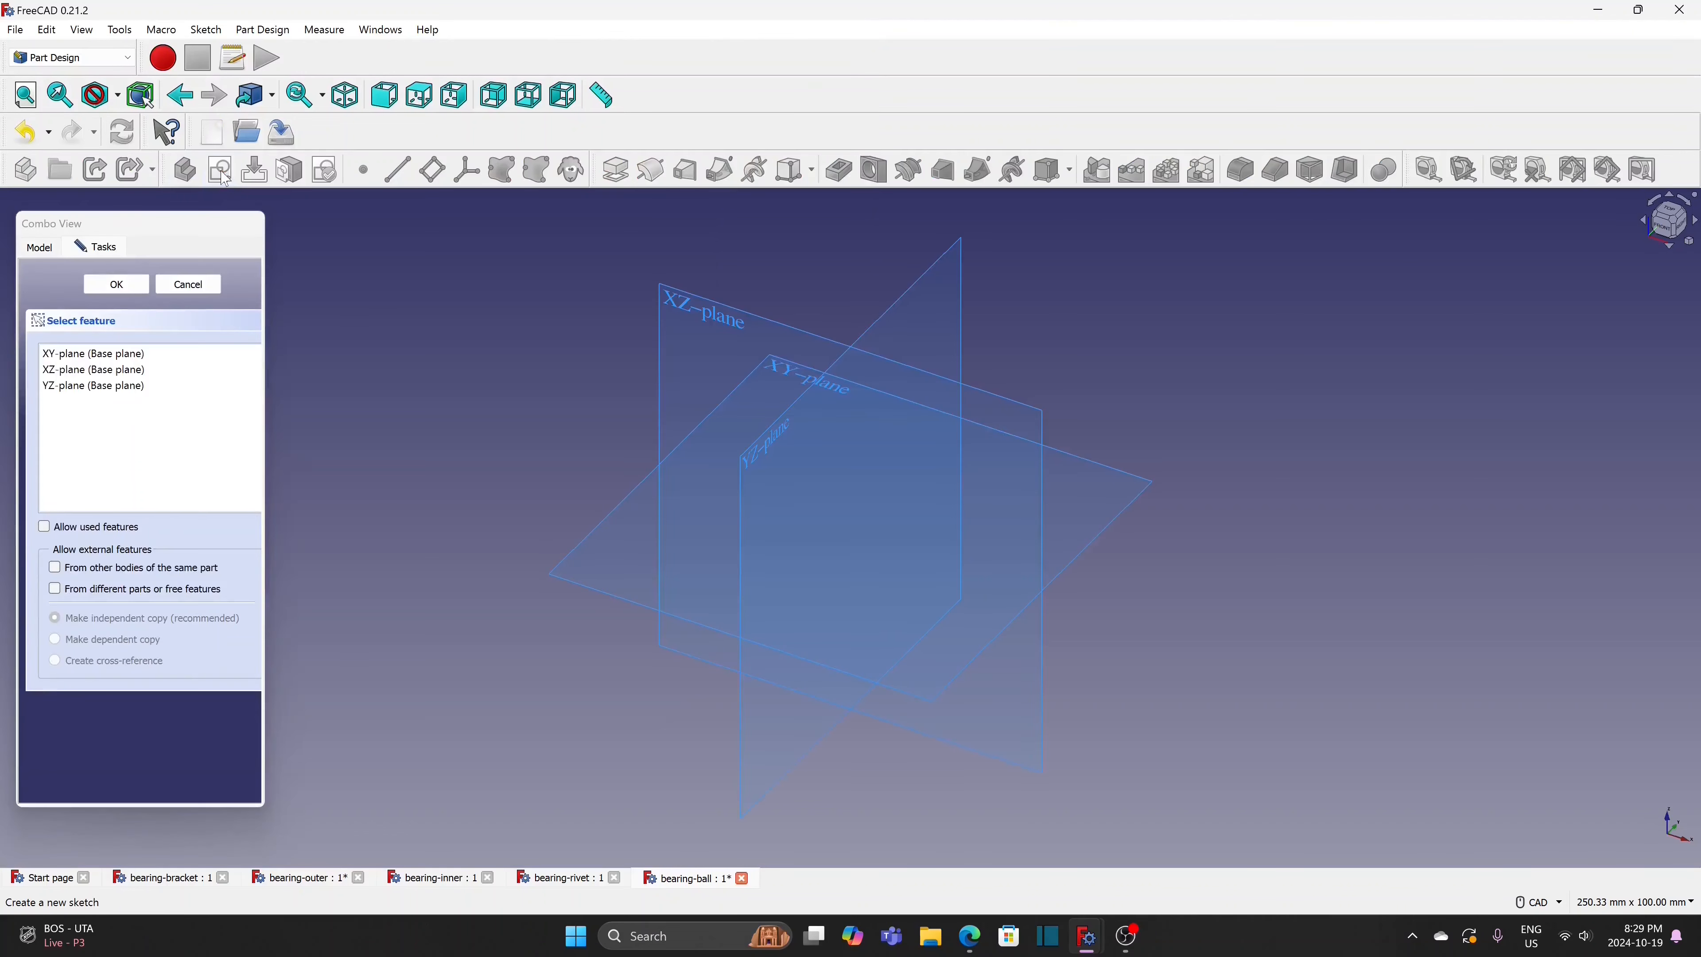
left_click(107, 353)
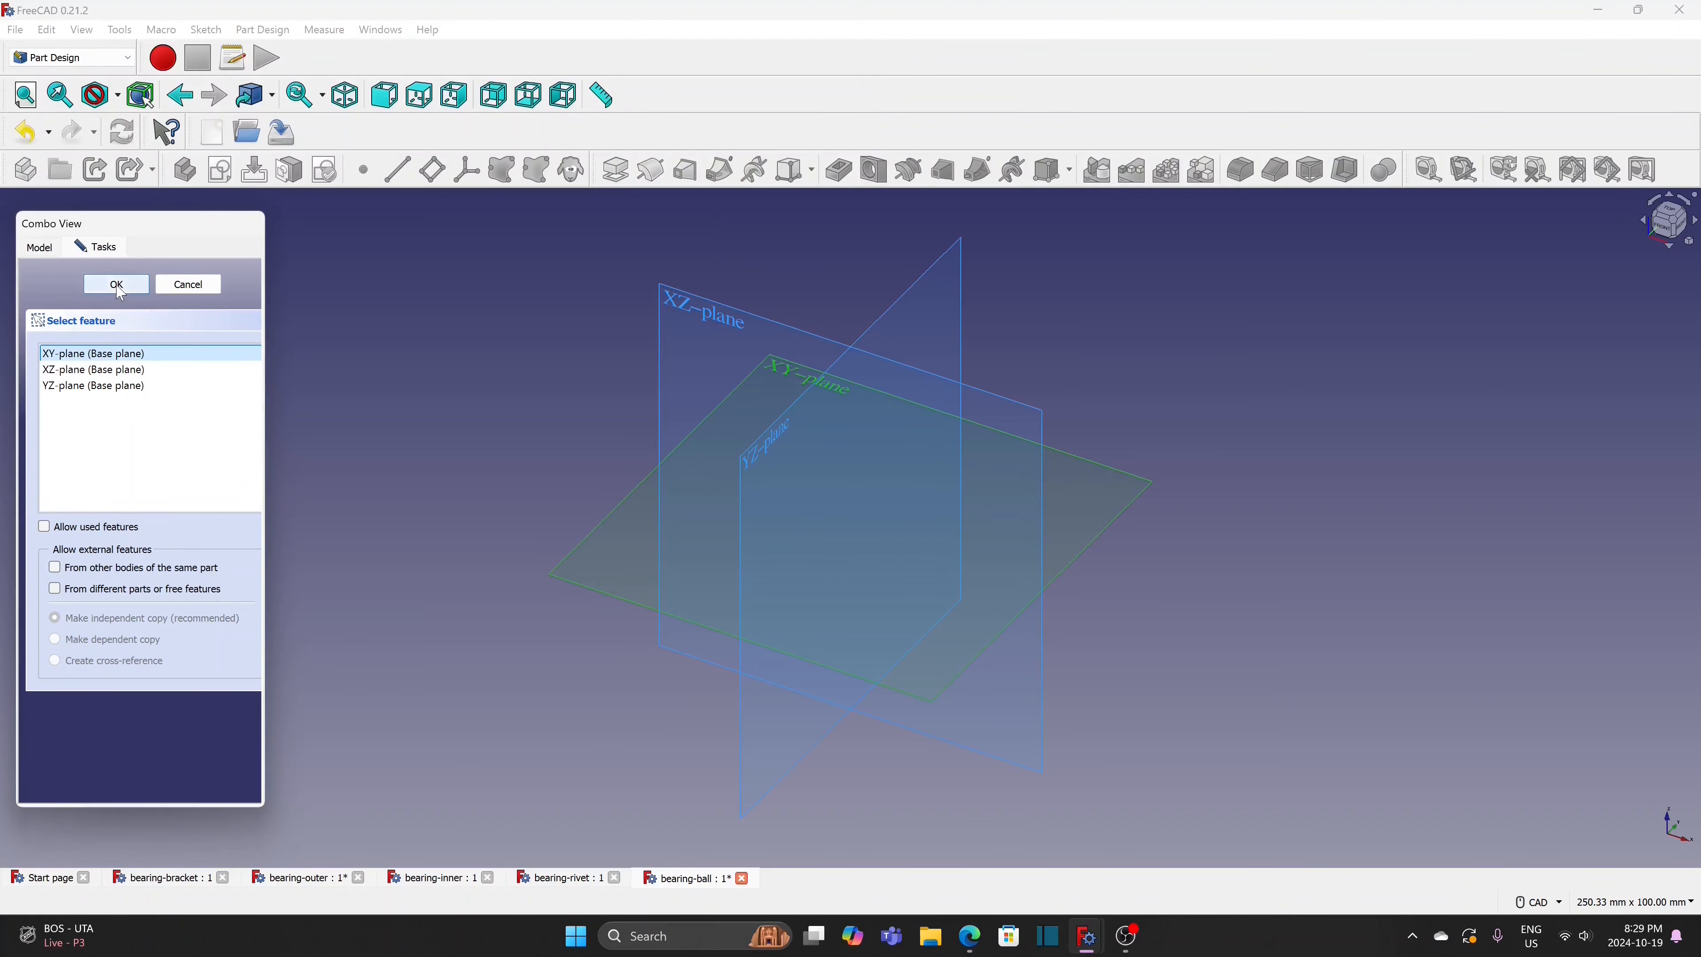
left_click(119, 288)
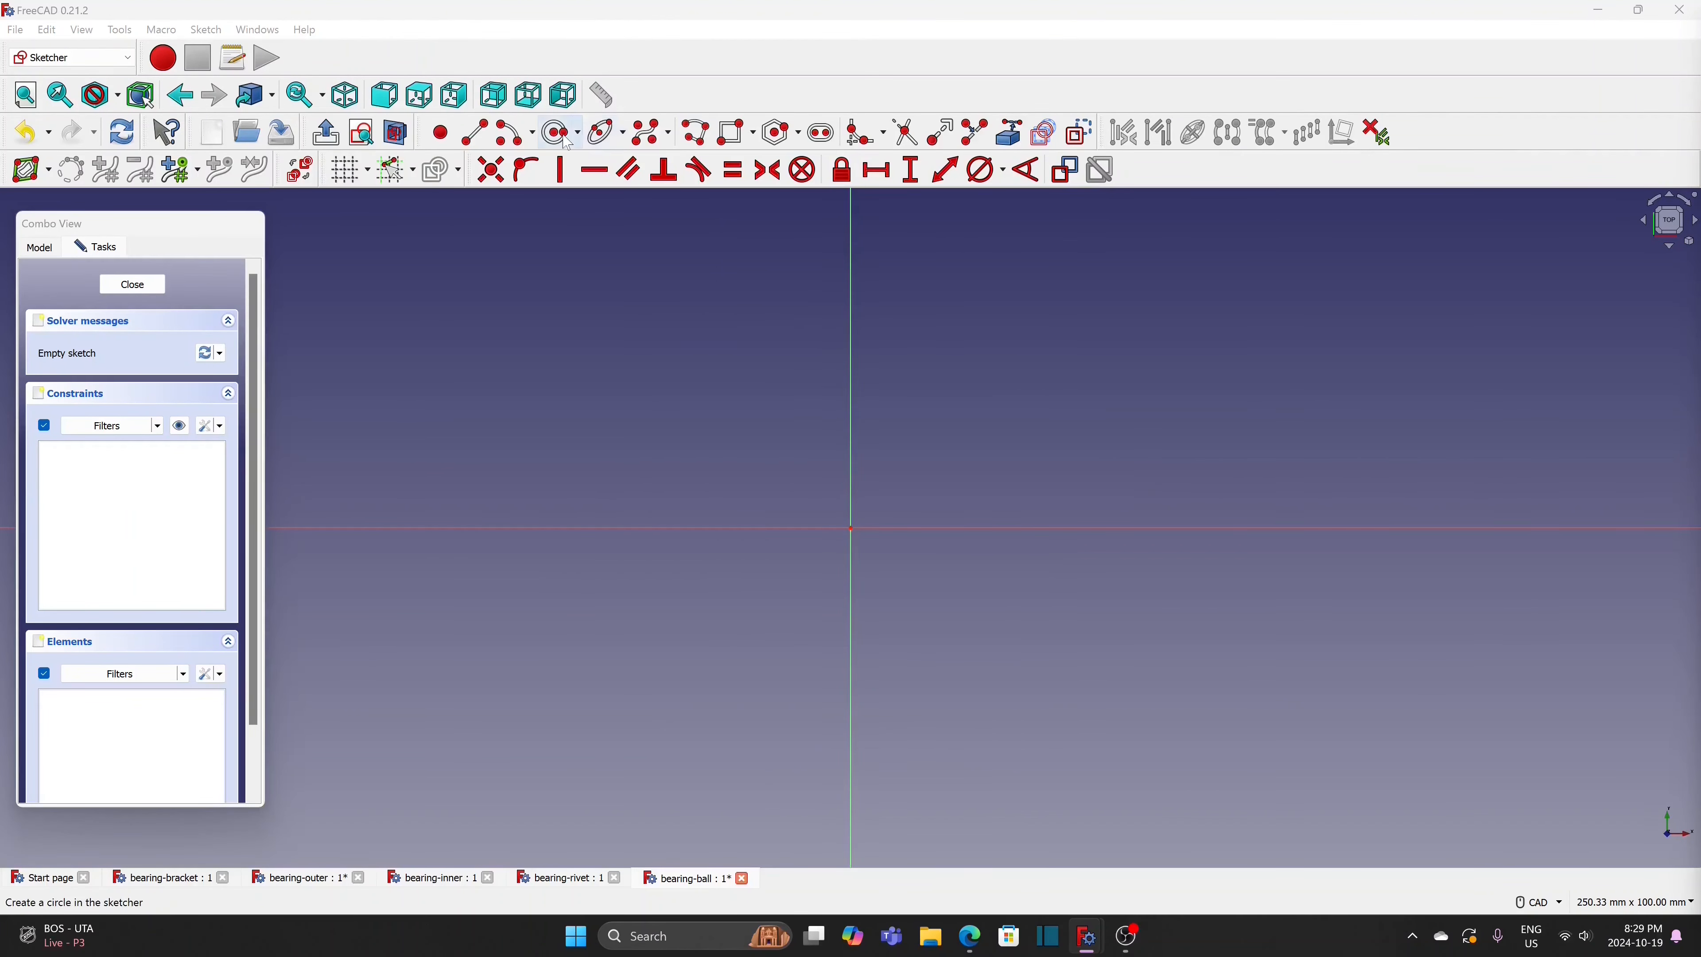
Sketch a left-hand semicircular arc of about 11.5 mm radius centred on the origin, and close it with a line along the vertical axis
left_click(515, 135)
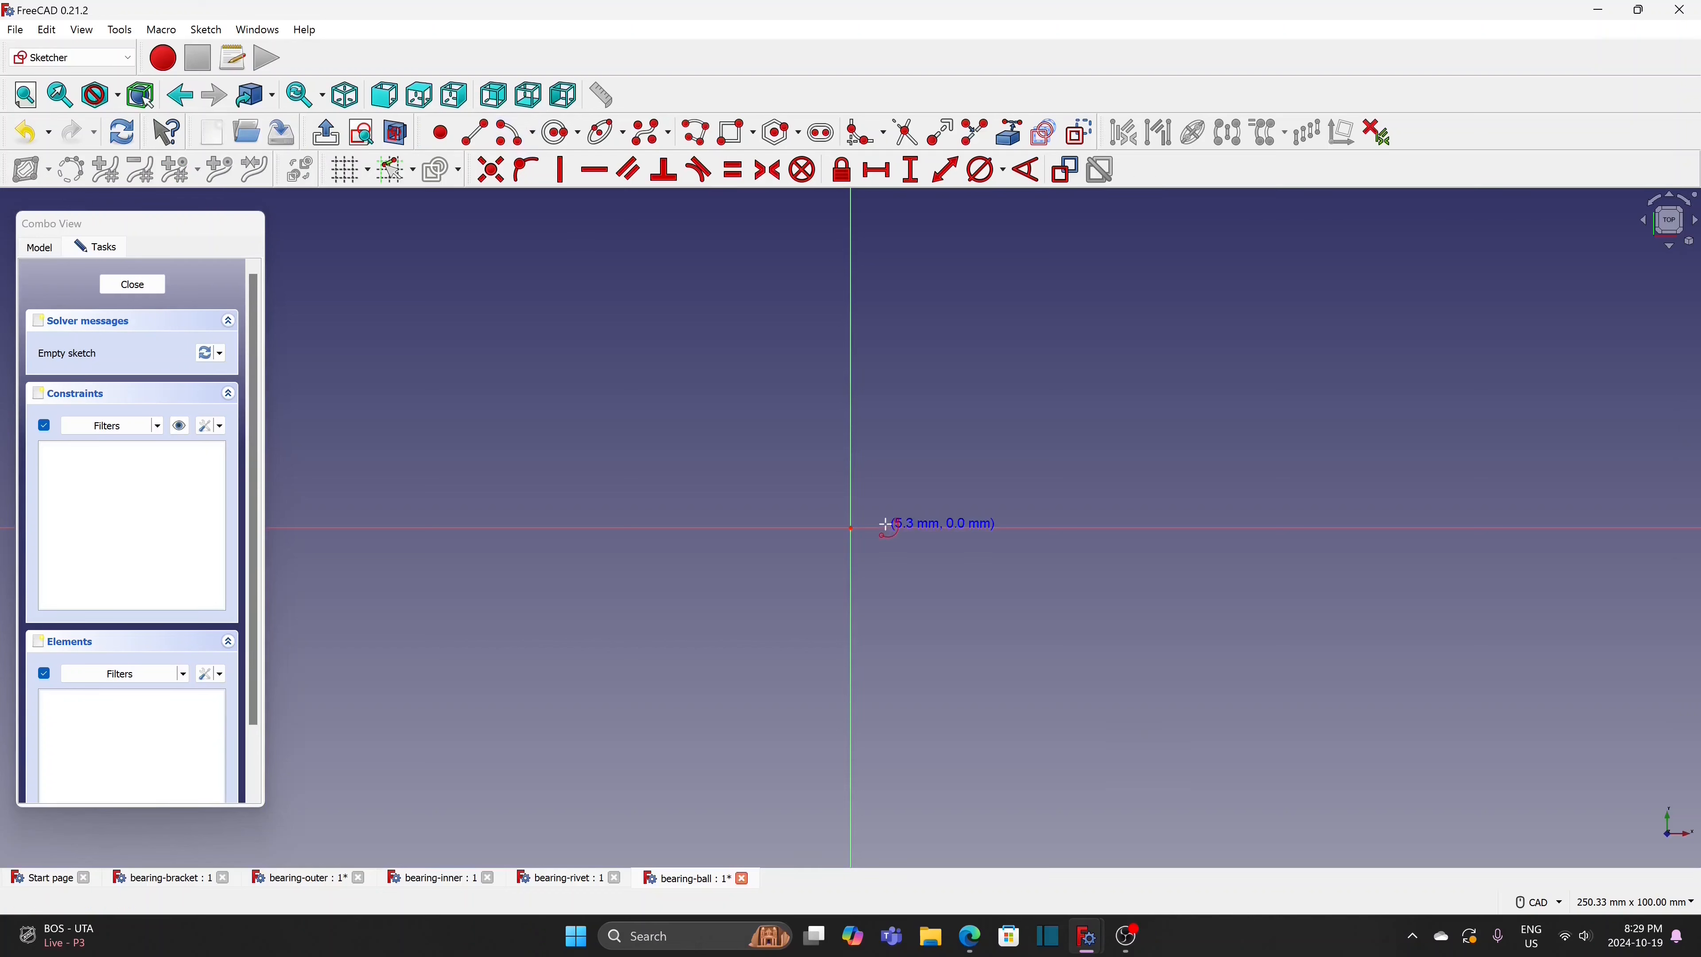
left_click(850, 528)
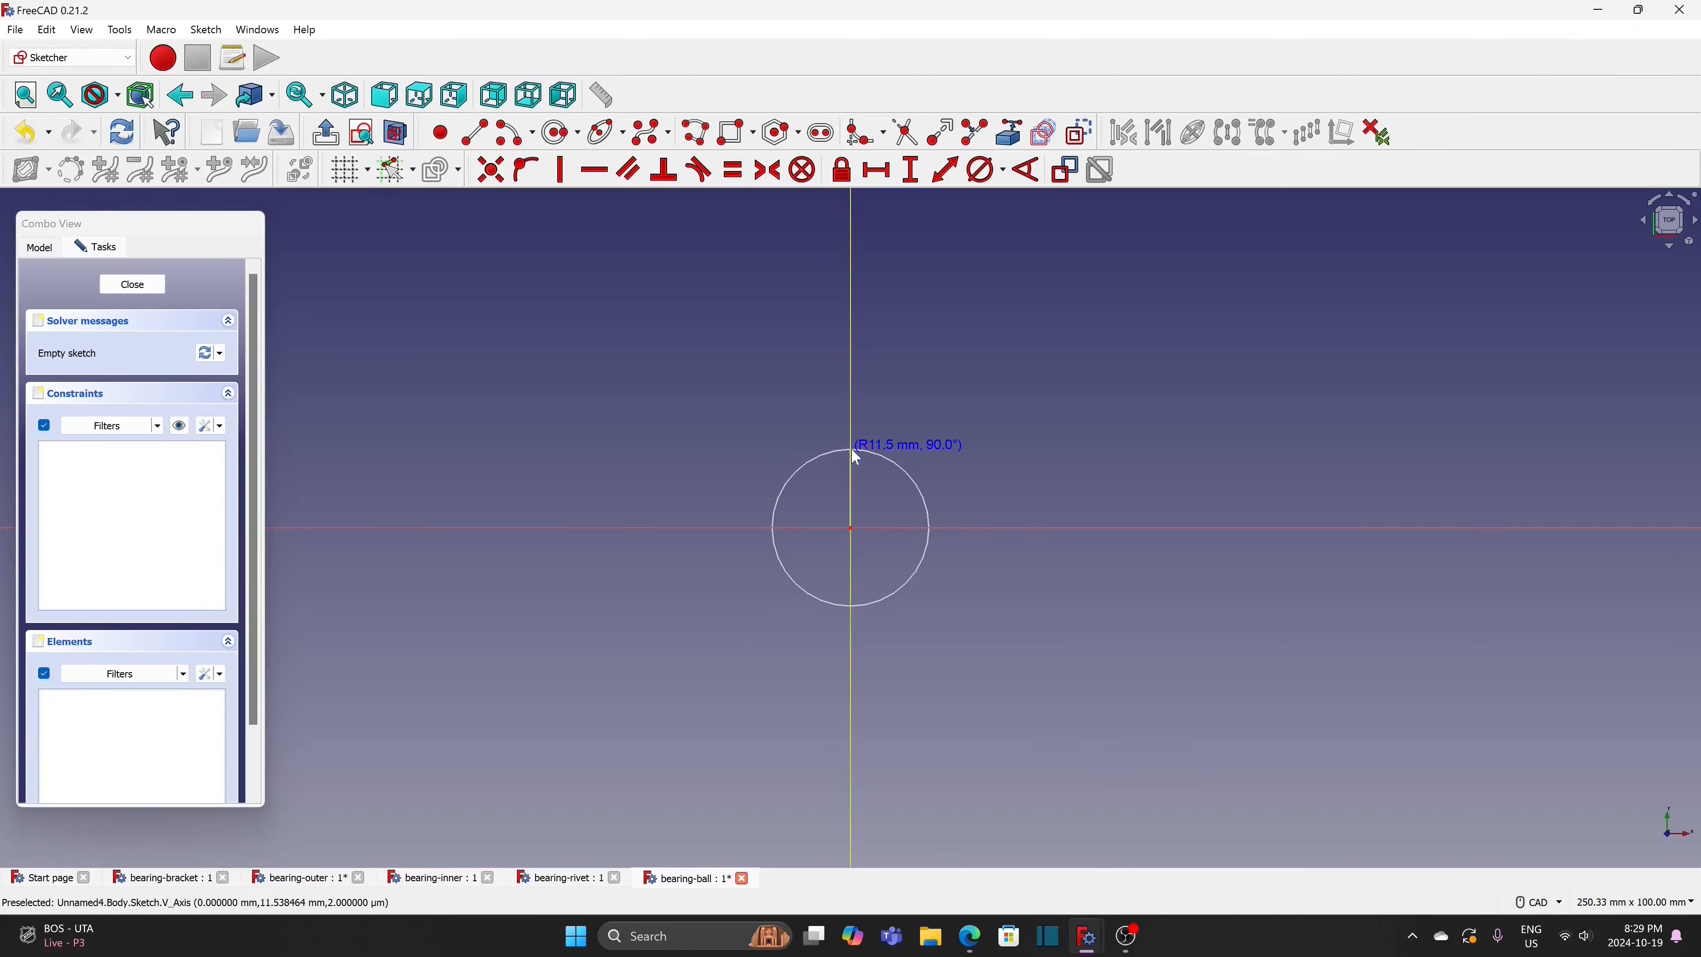
left_click(851, 450)
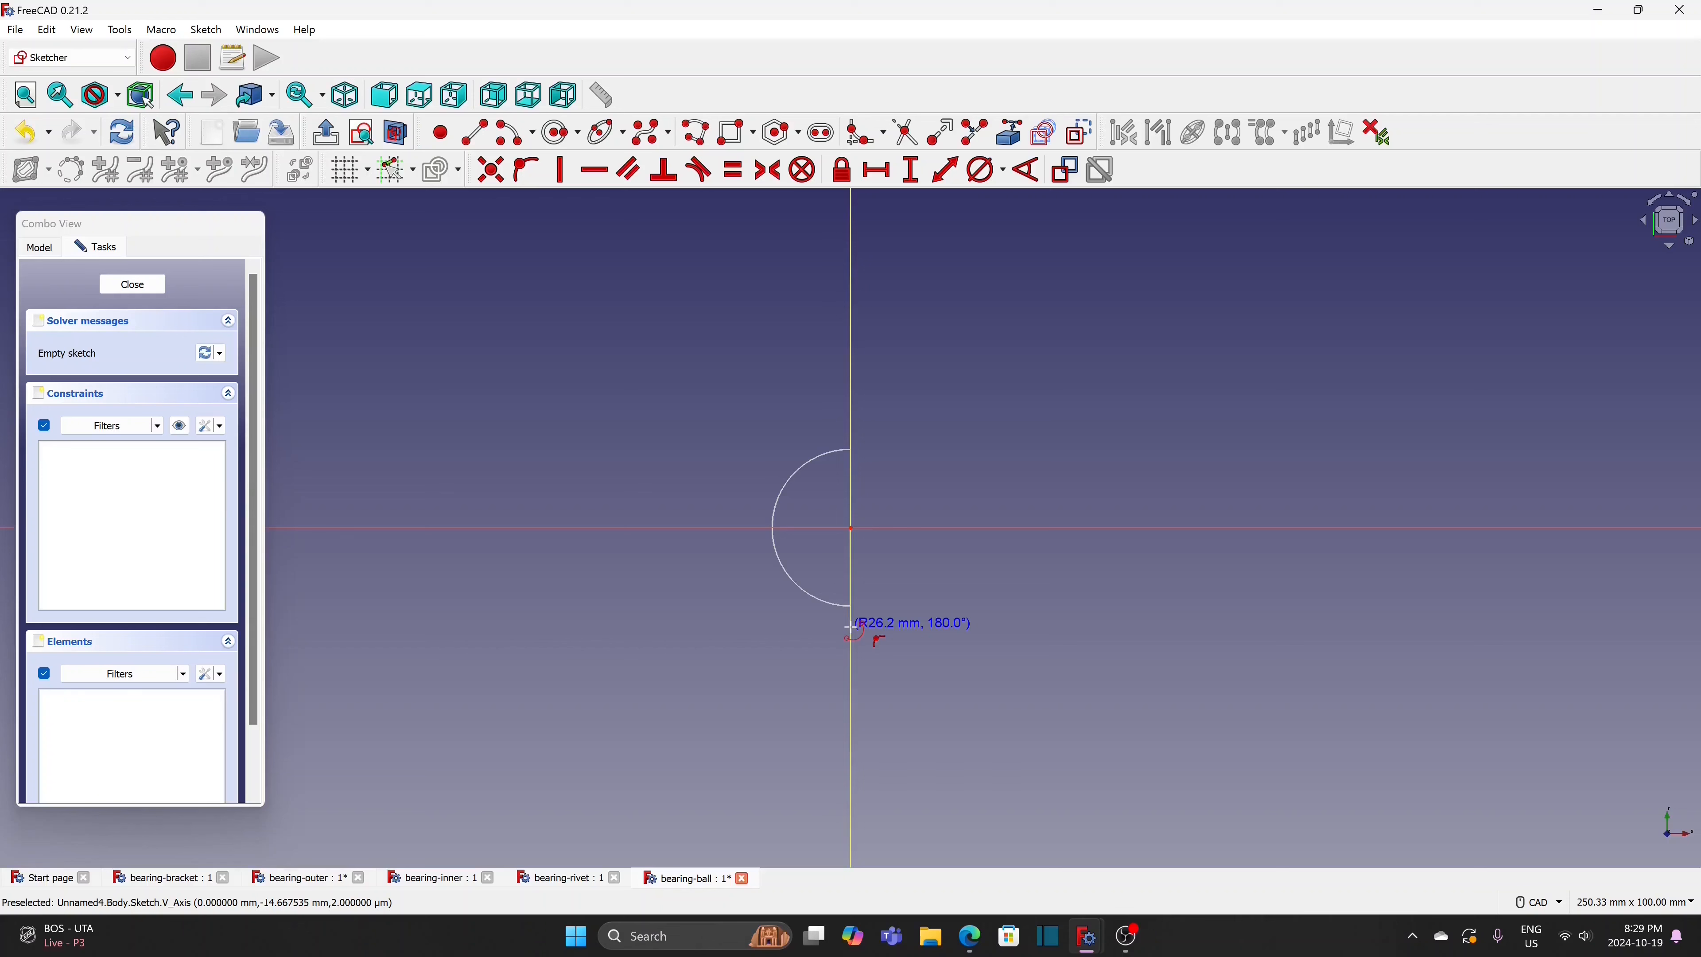
left_click(849, 629)
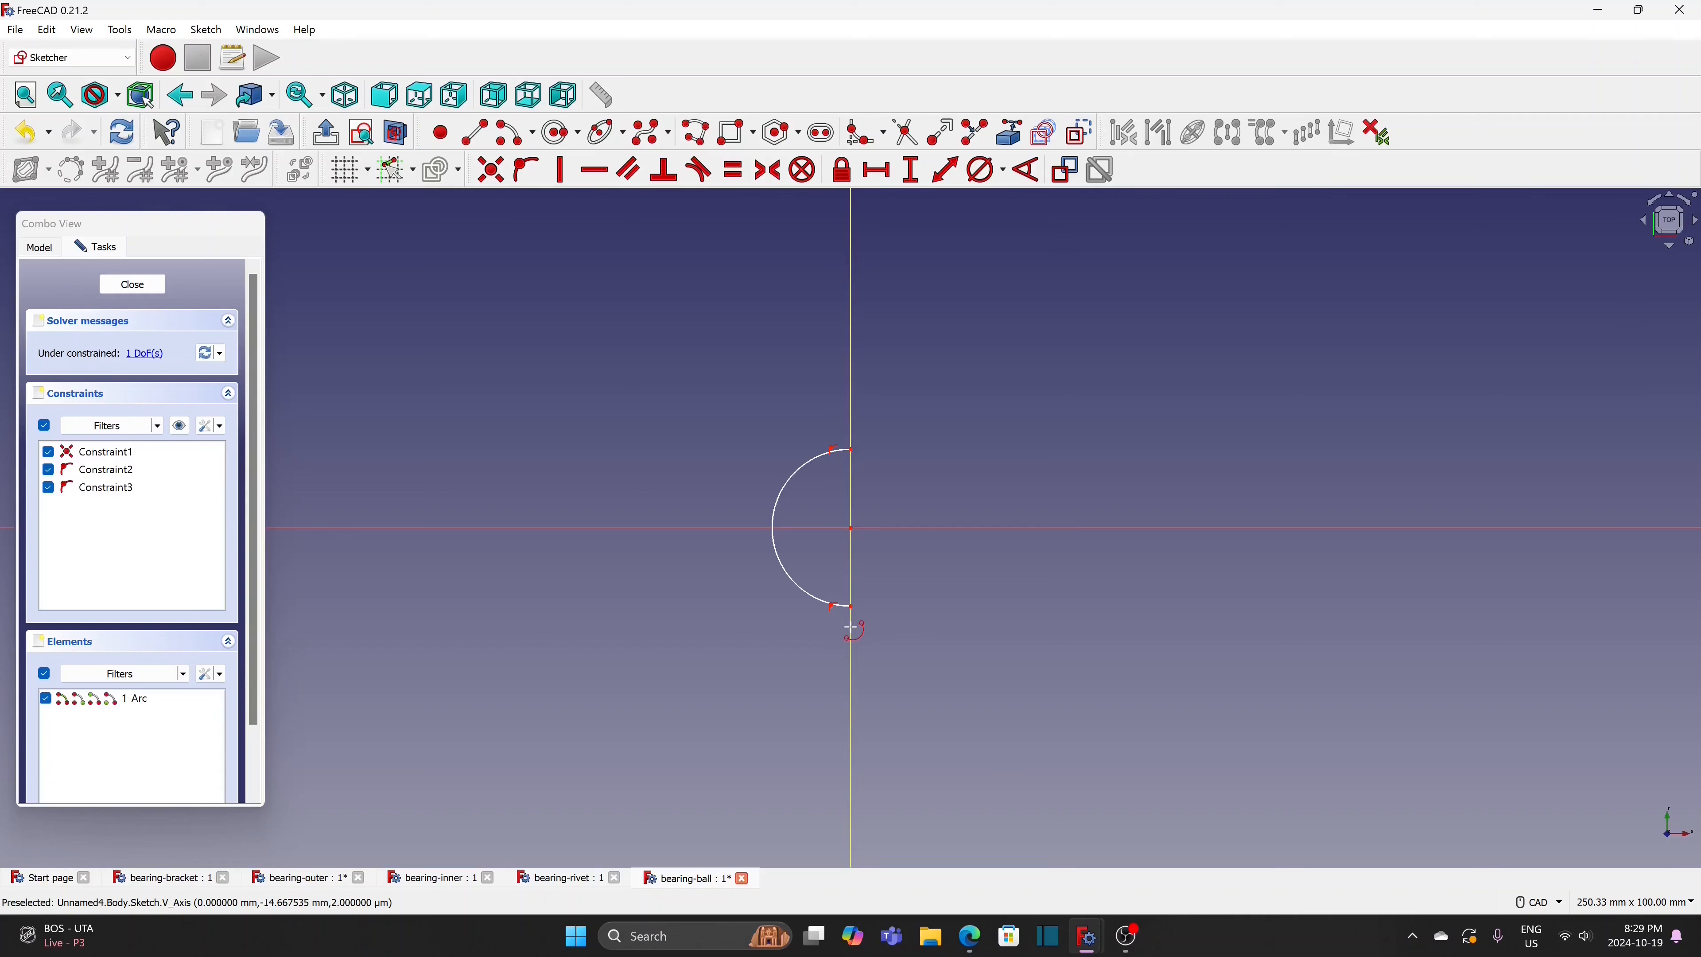
left_click(479, 137)
left_click(851, 447)
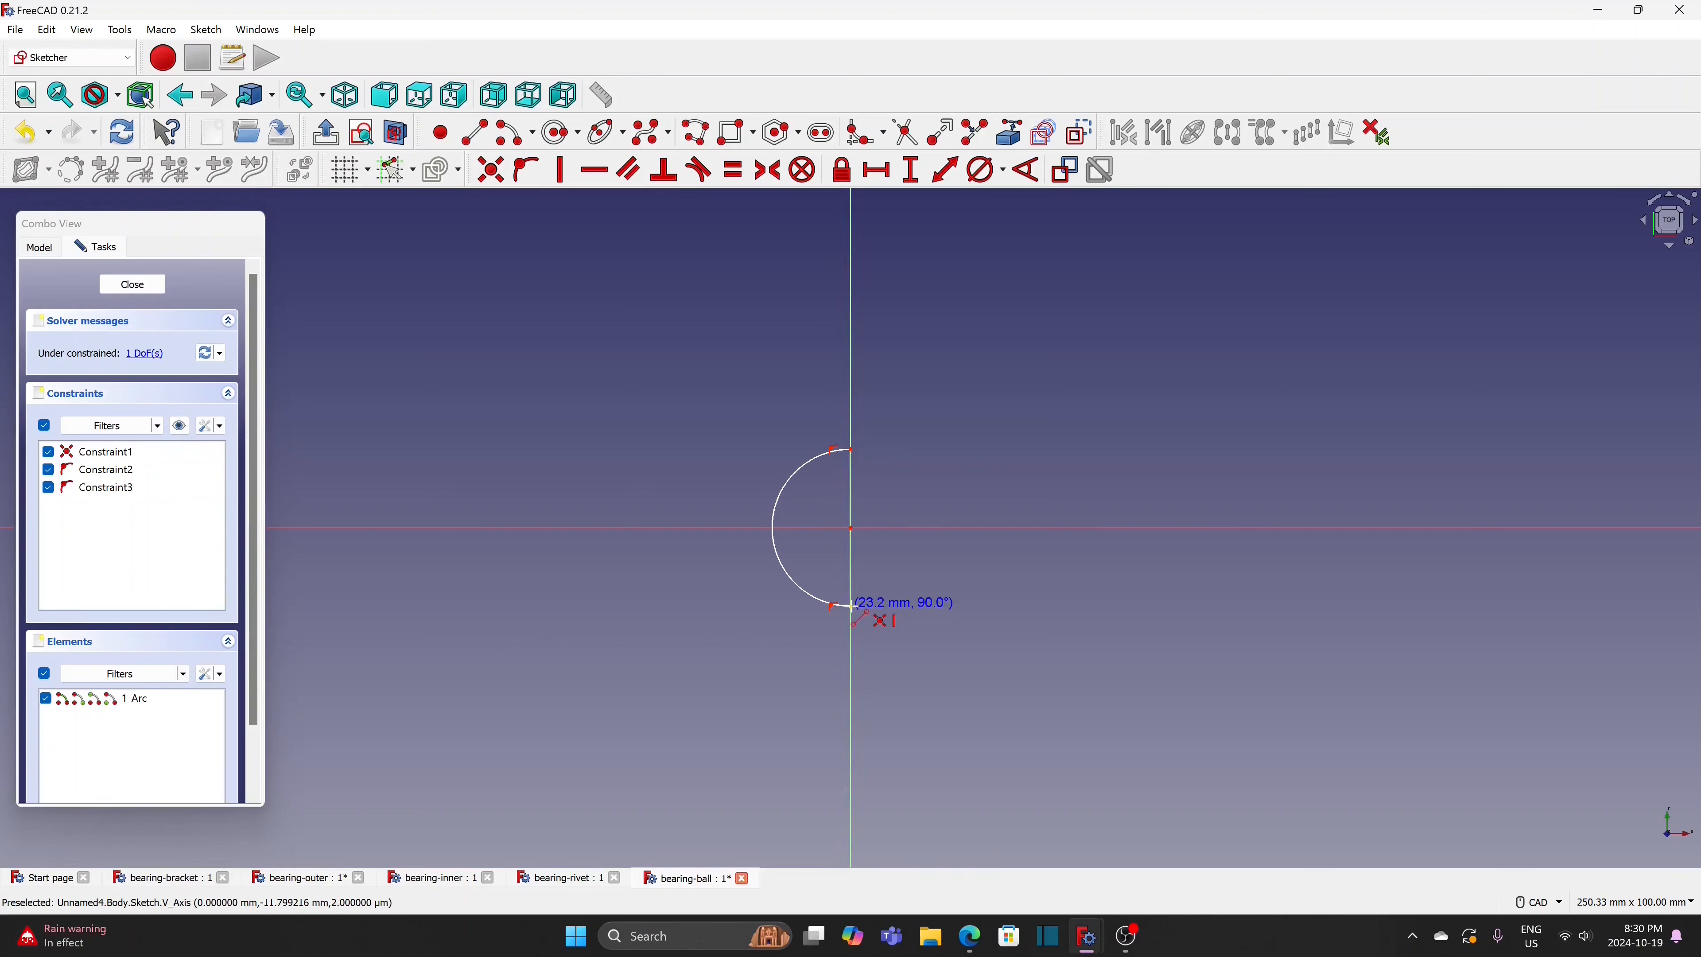
left_click(850, 606)
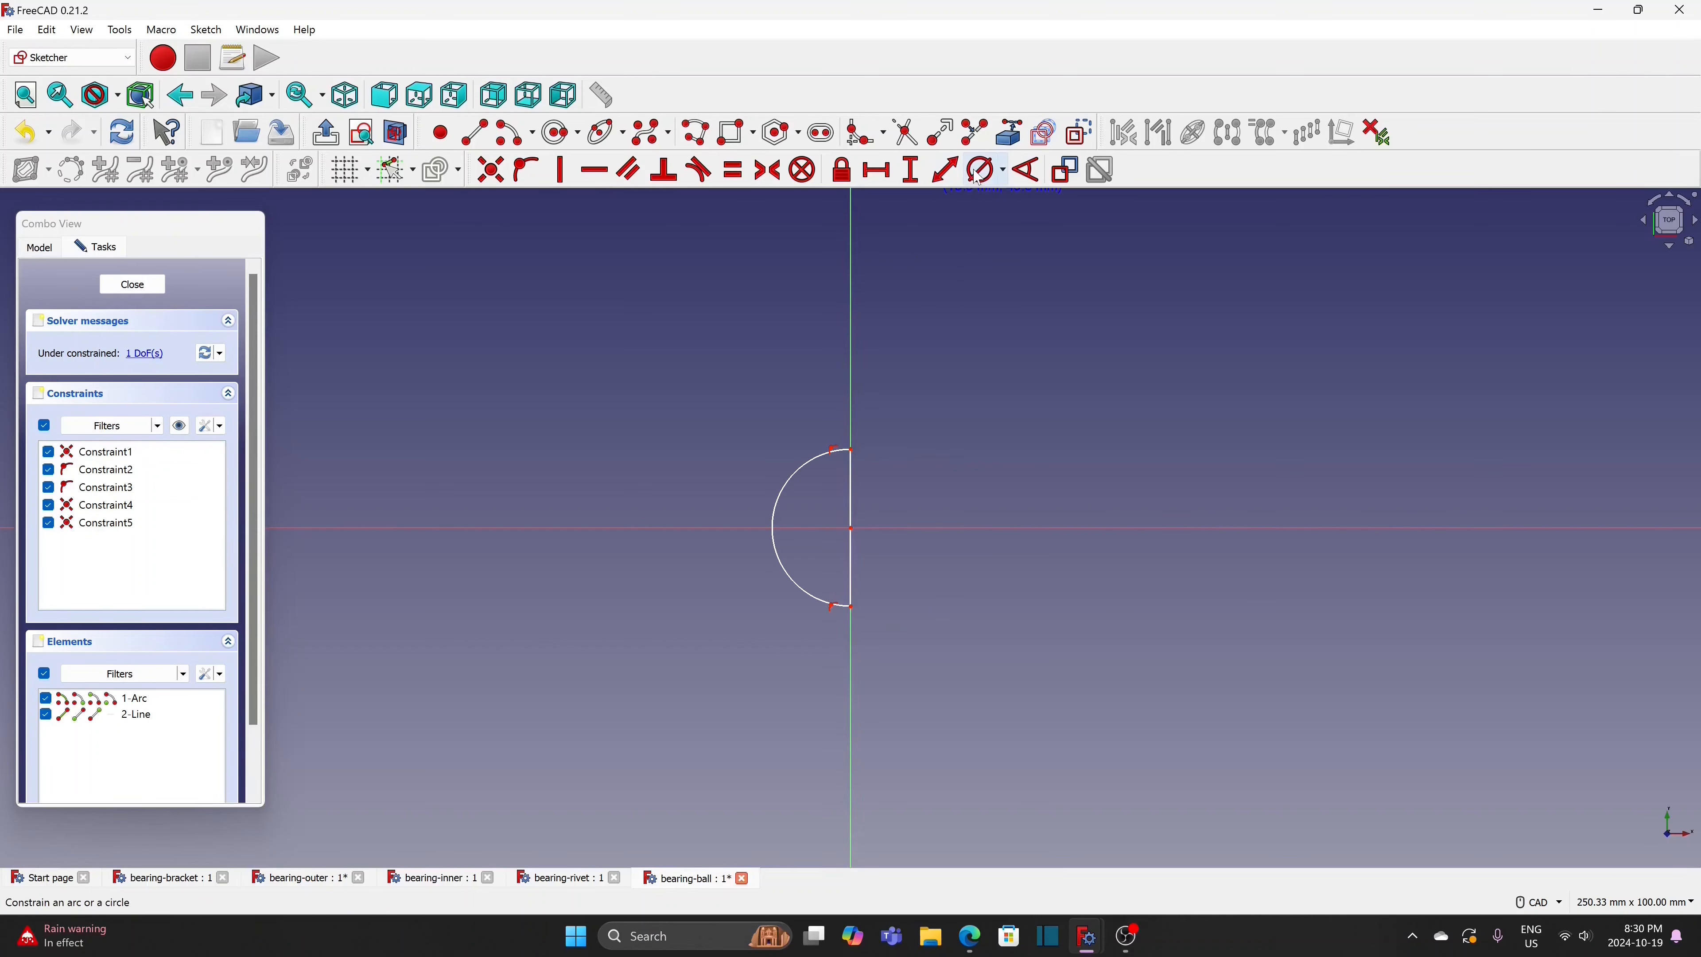
Constrain the semicircular arc's diameter to 10 mm
left_click(987, 174)
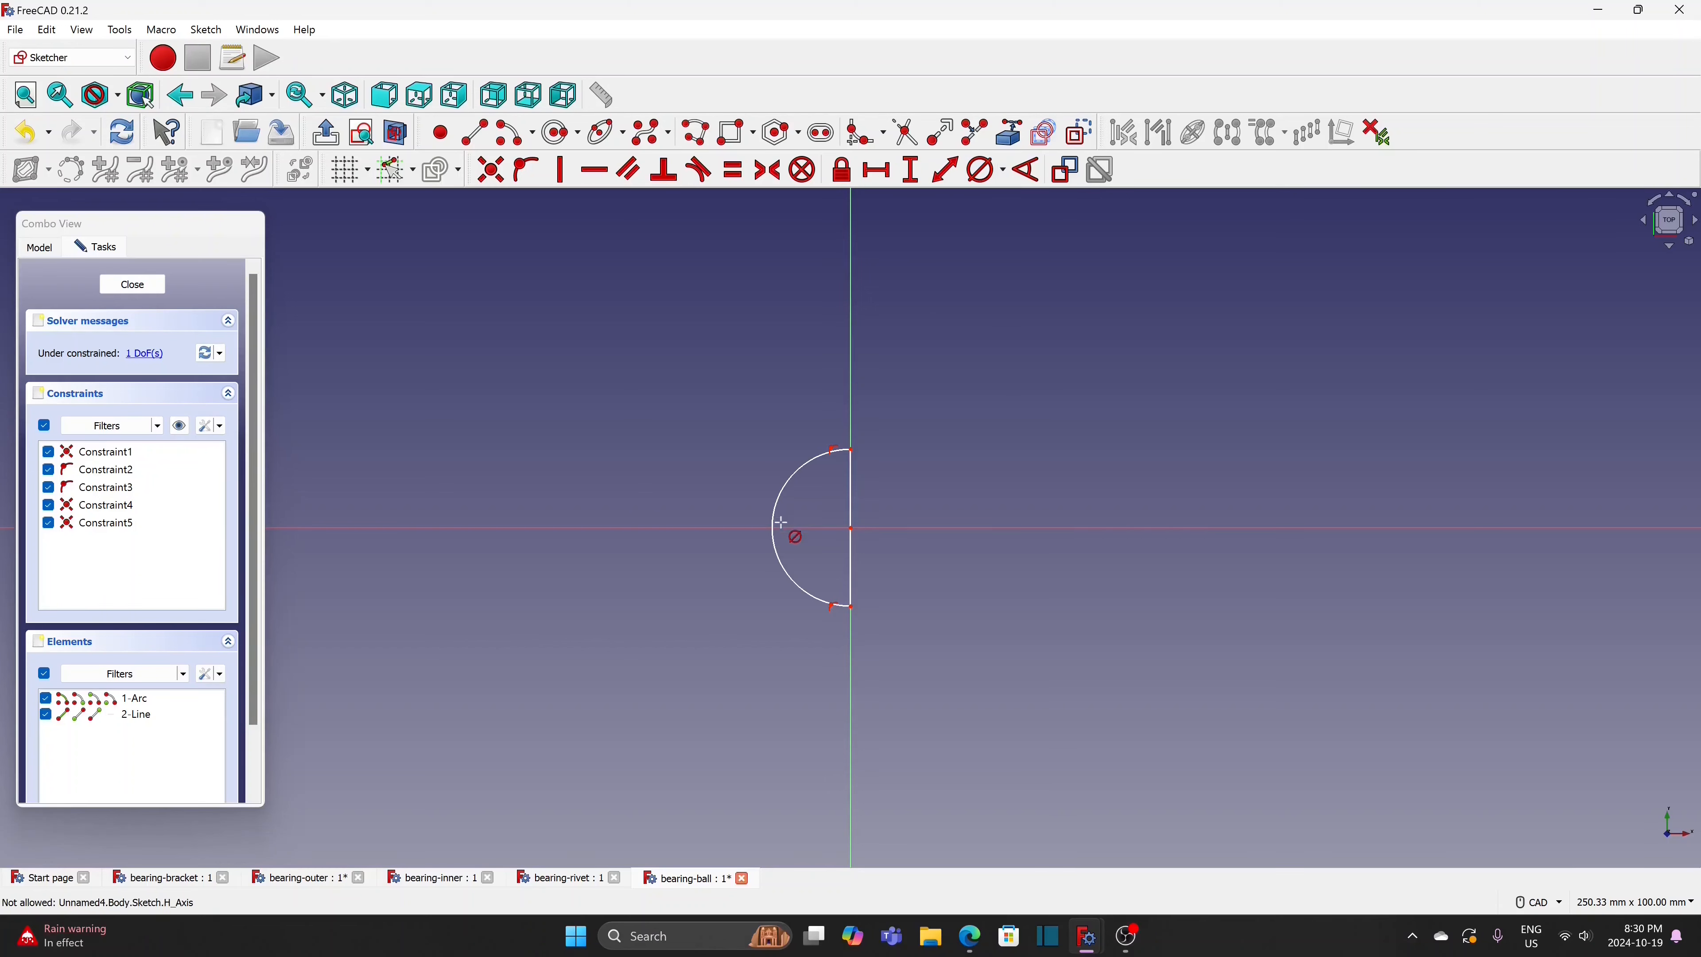
left_click(794, 486)
type("10")
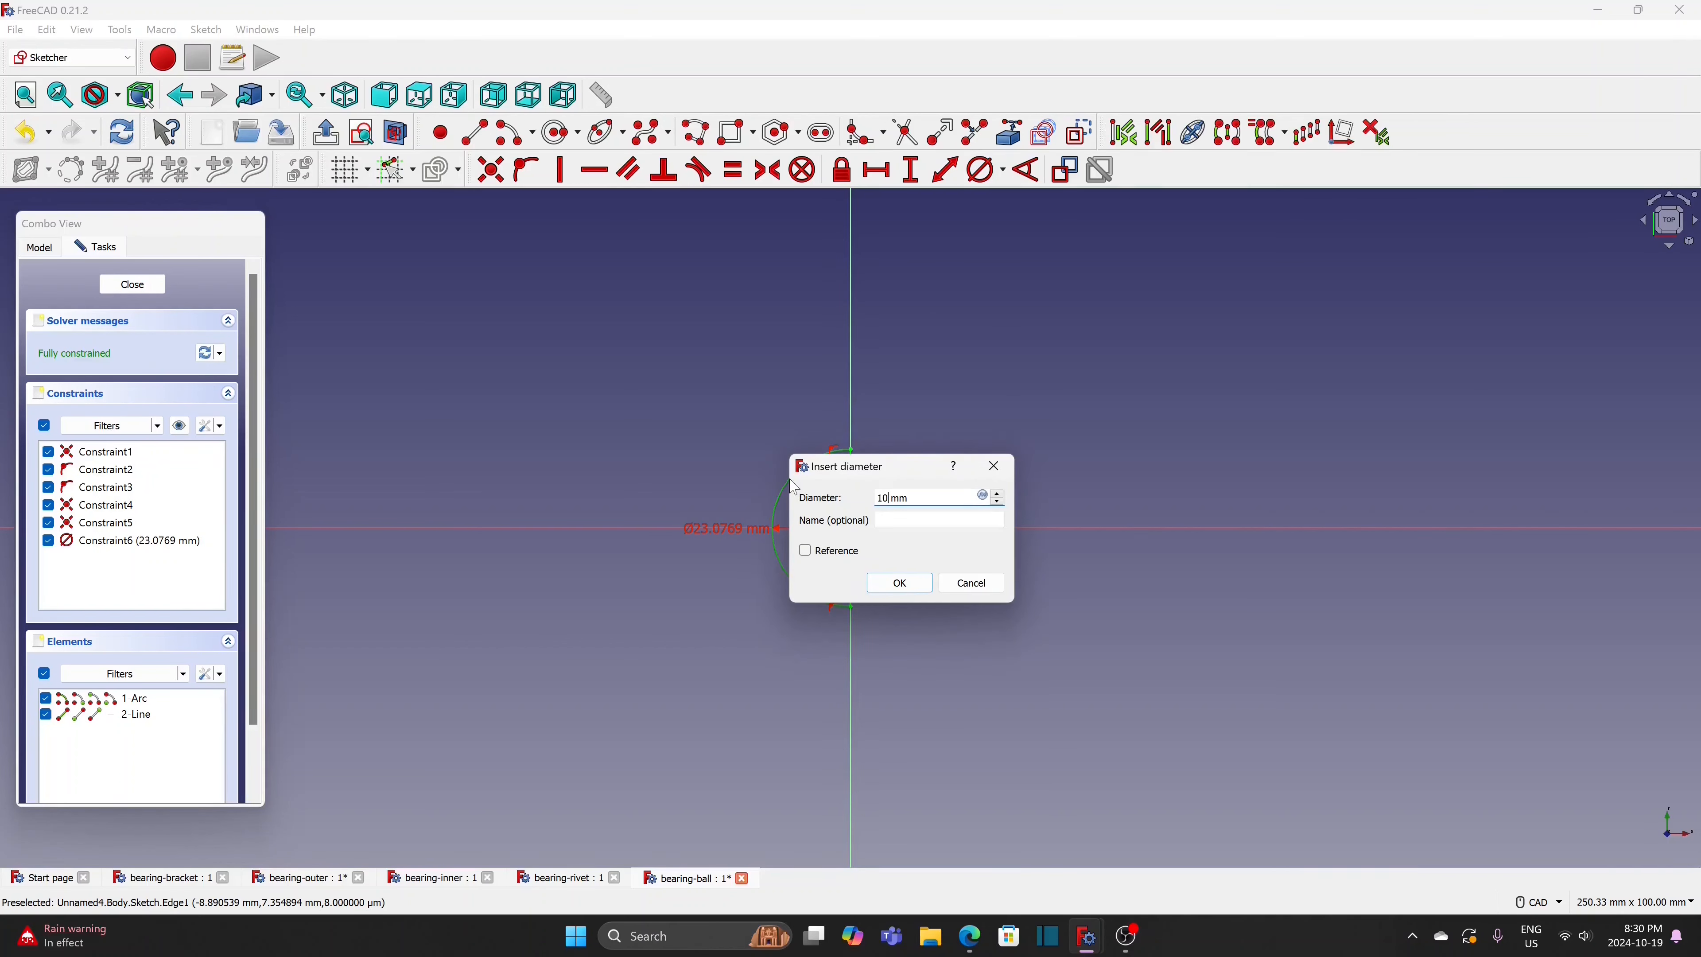
left_click(916, 583)
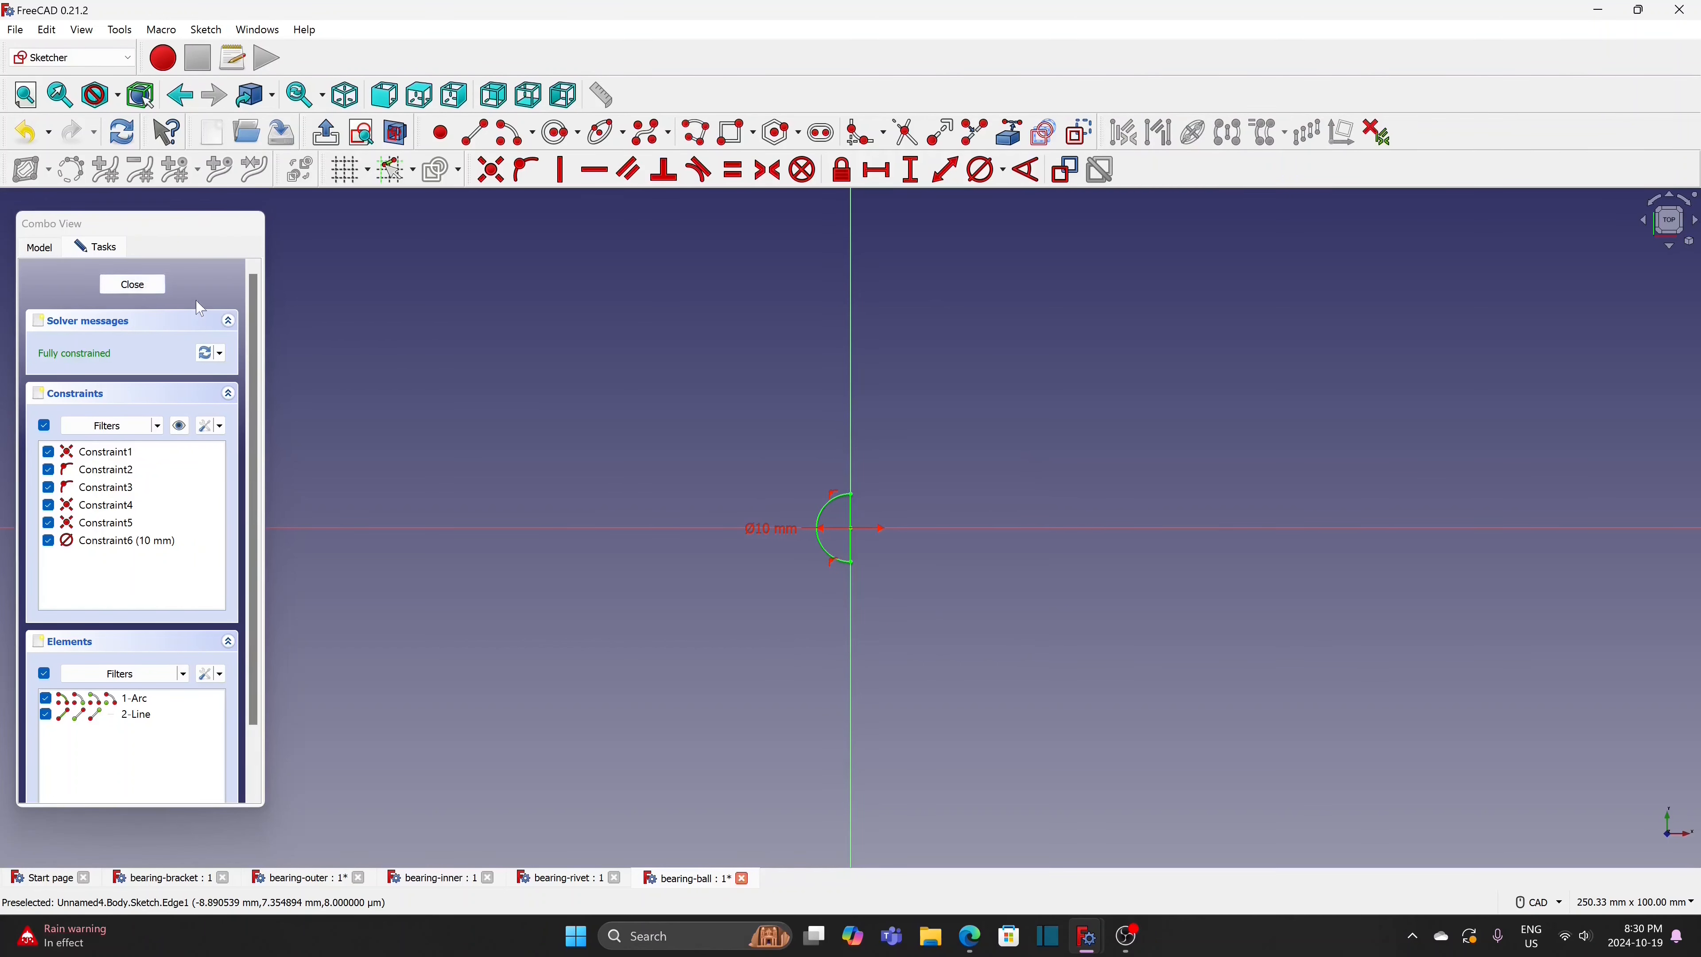
Close the semicircle sketch and revolve it 360° about the vertical sketch axis to form the solid ball
left_click(137, 287)
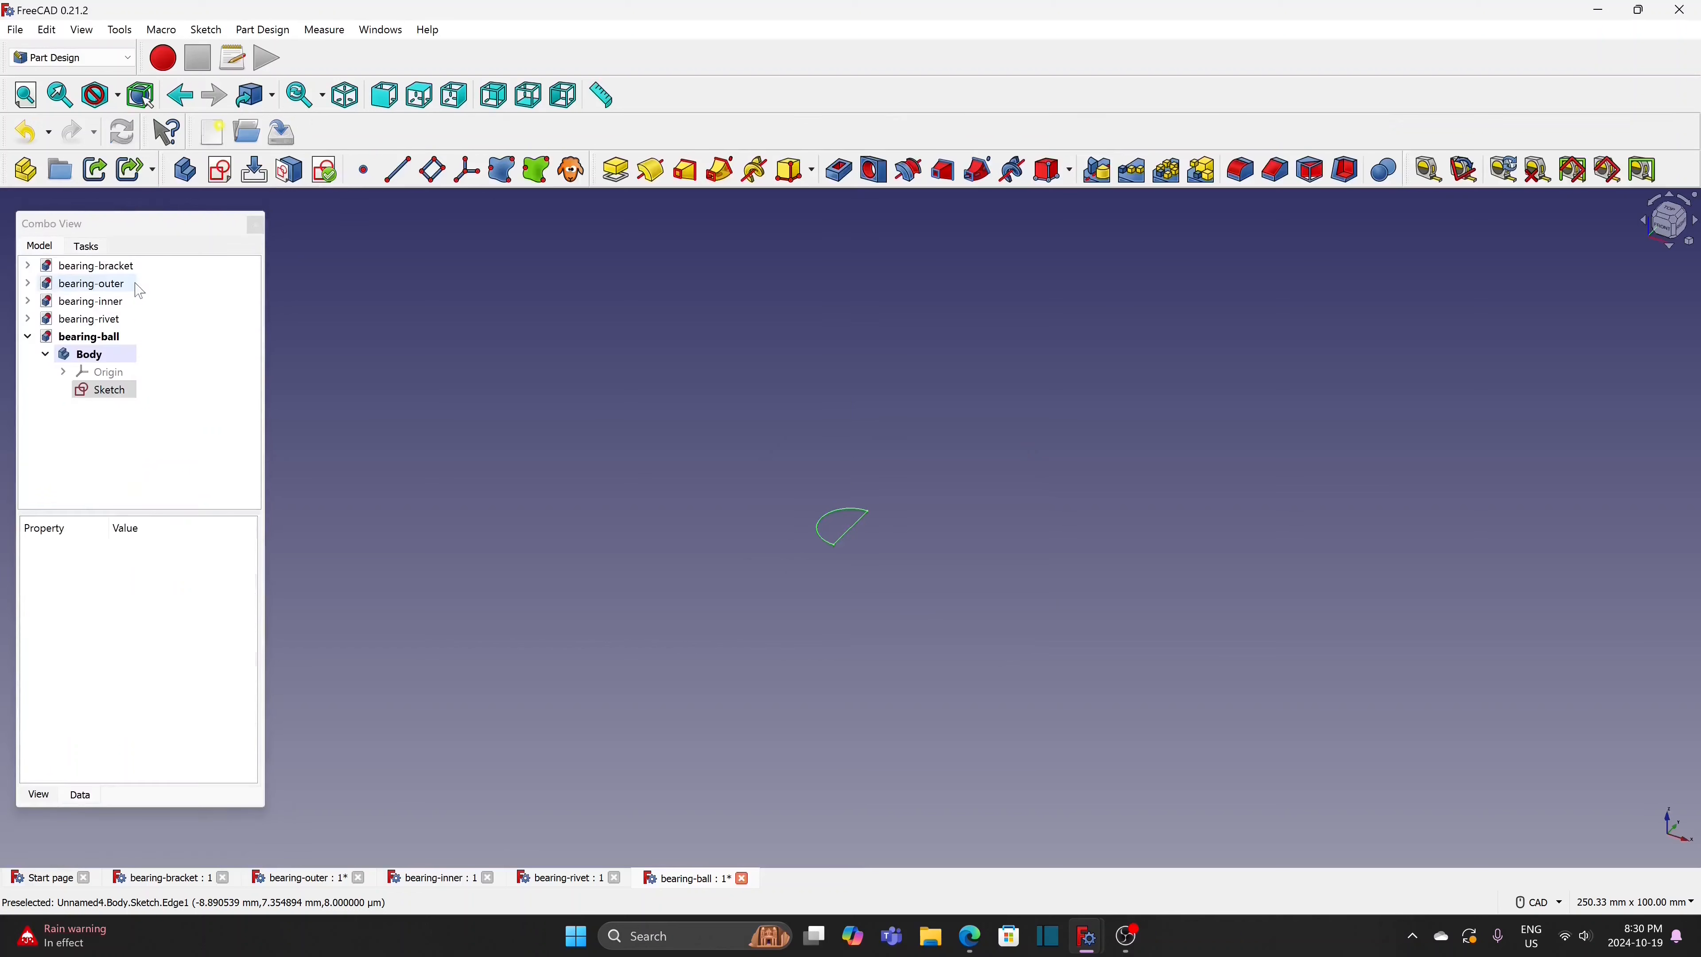
left_click(651, 171)
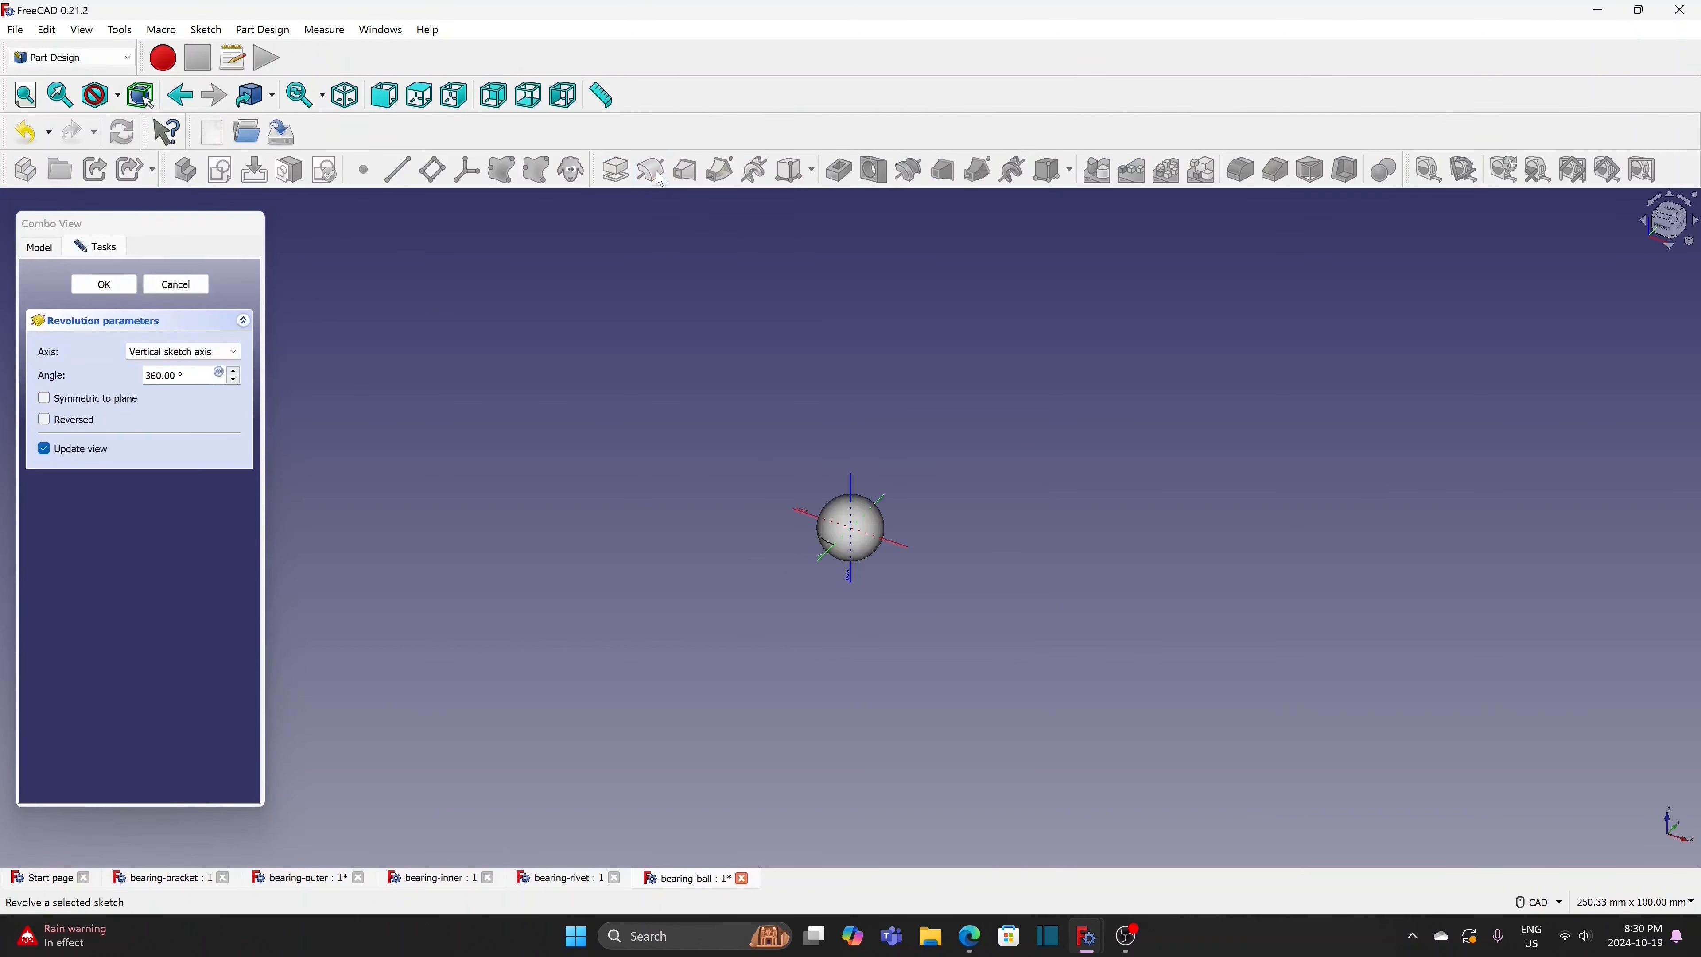
left_click(111, 288)
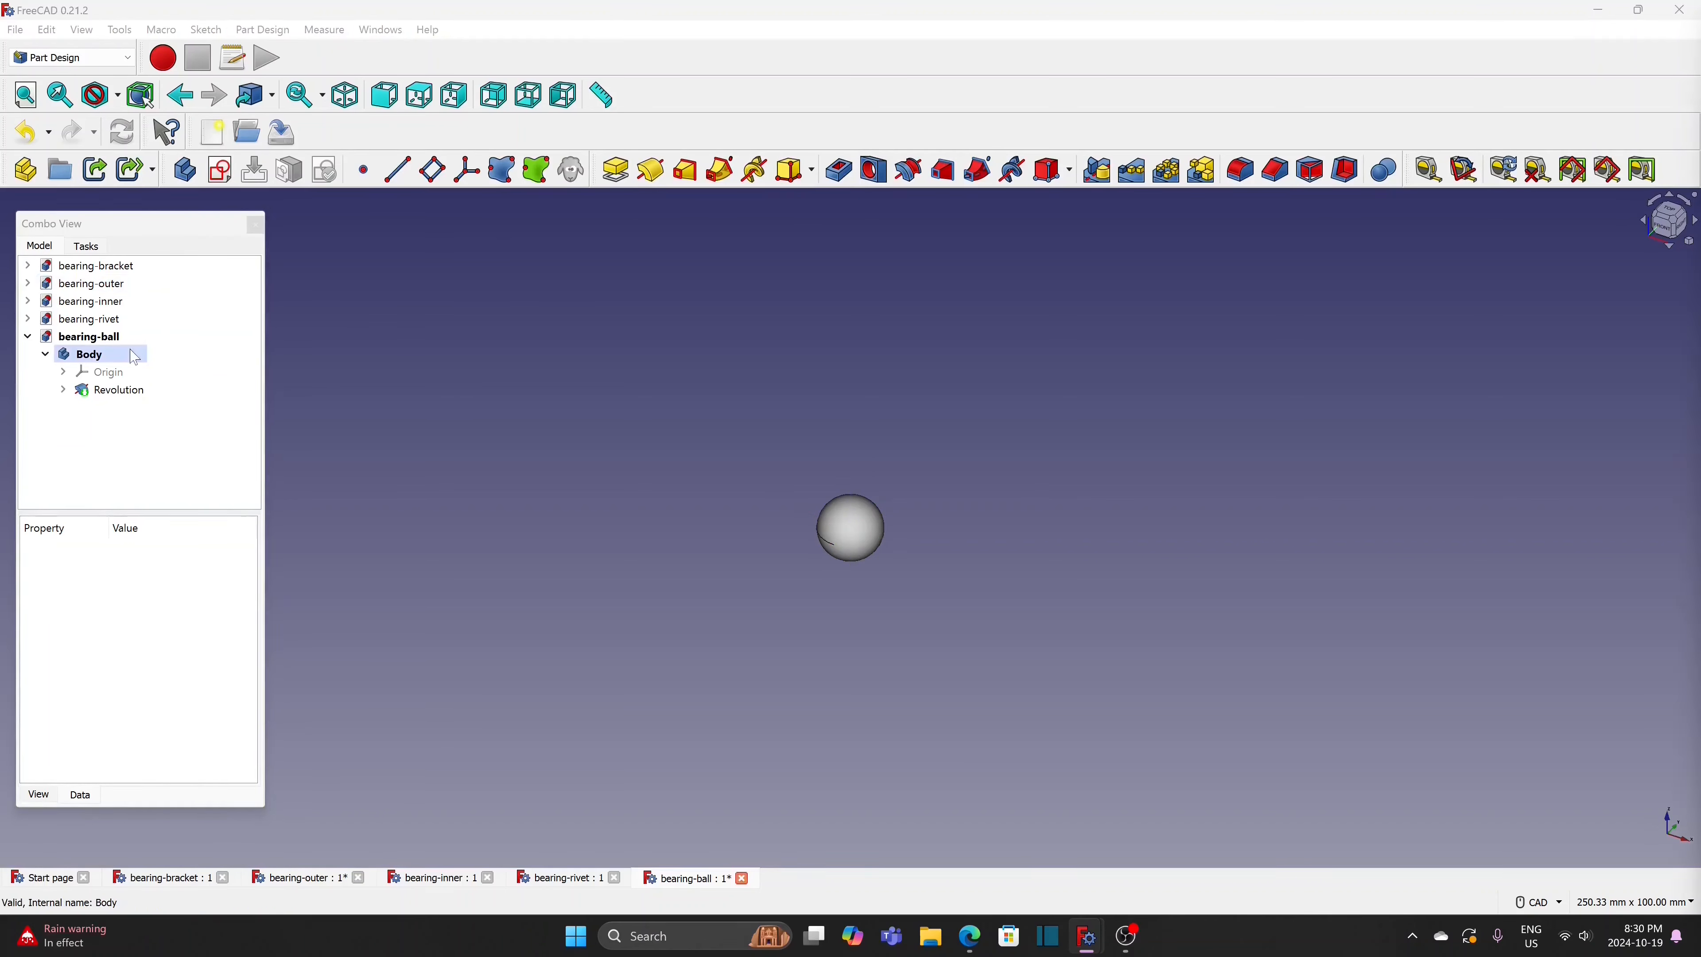
Set the ball body's shape color to bright green and save the bearing-ball document
right_click(109, 360)
left_click(172, 412)
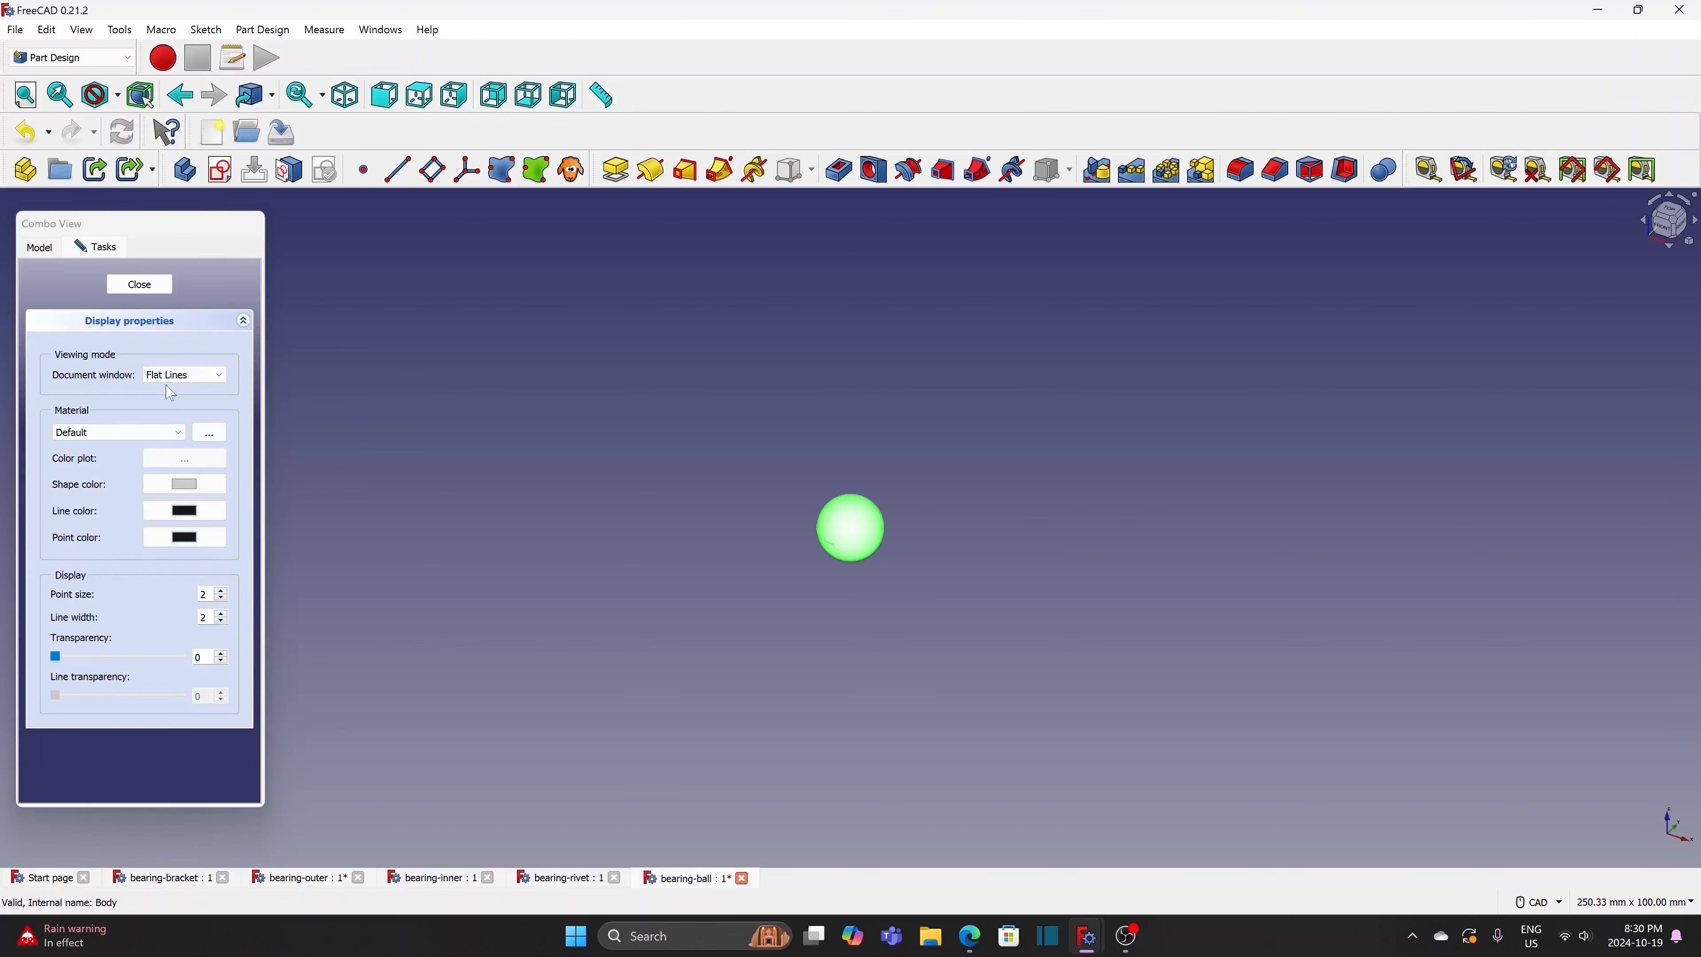
left_click(185, 484)
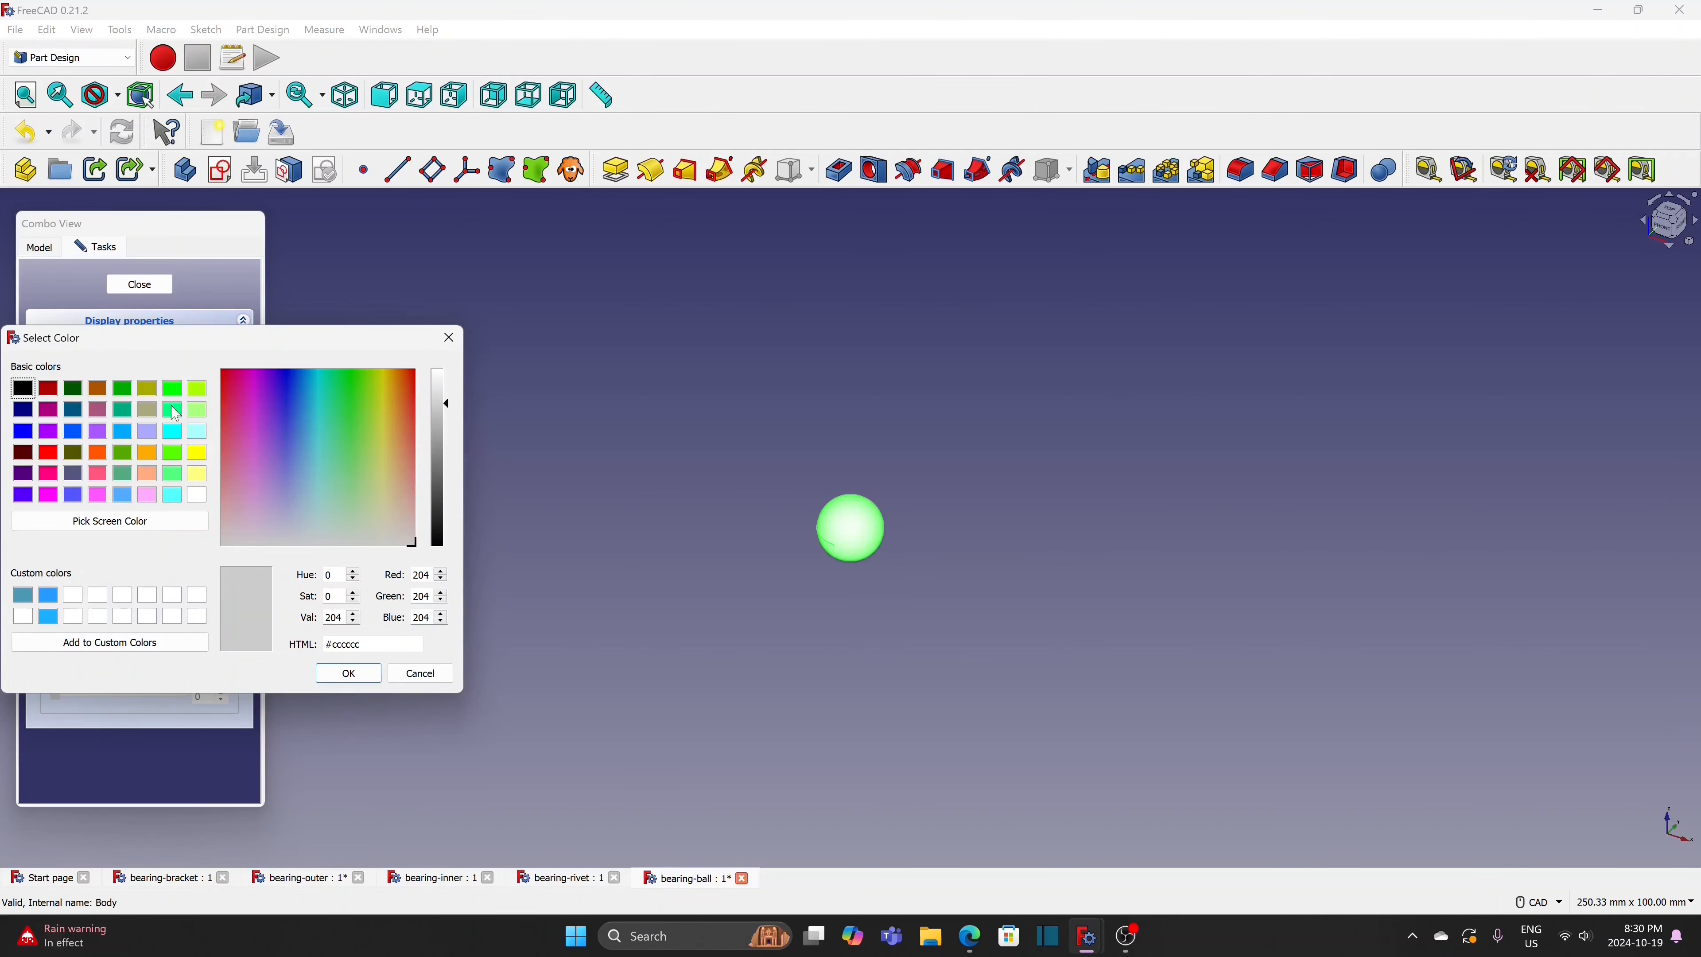
left_click(173, 410)
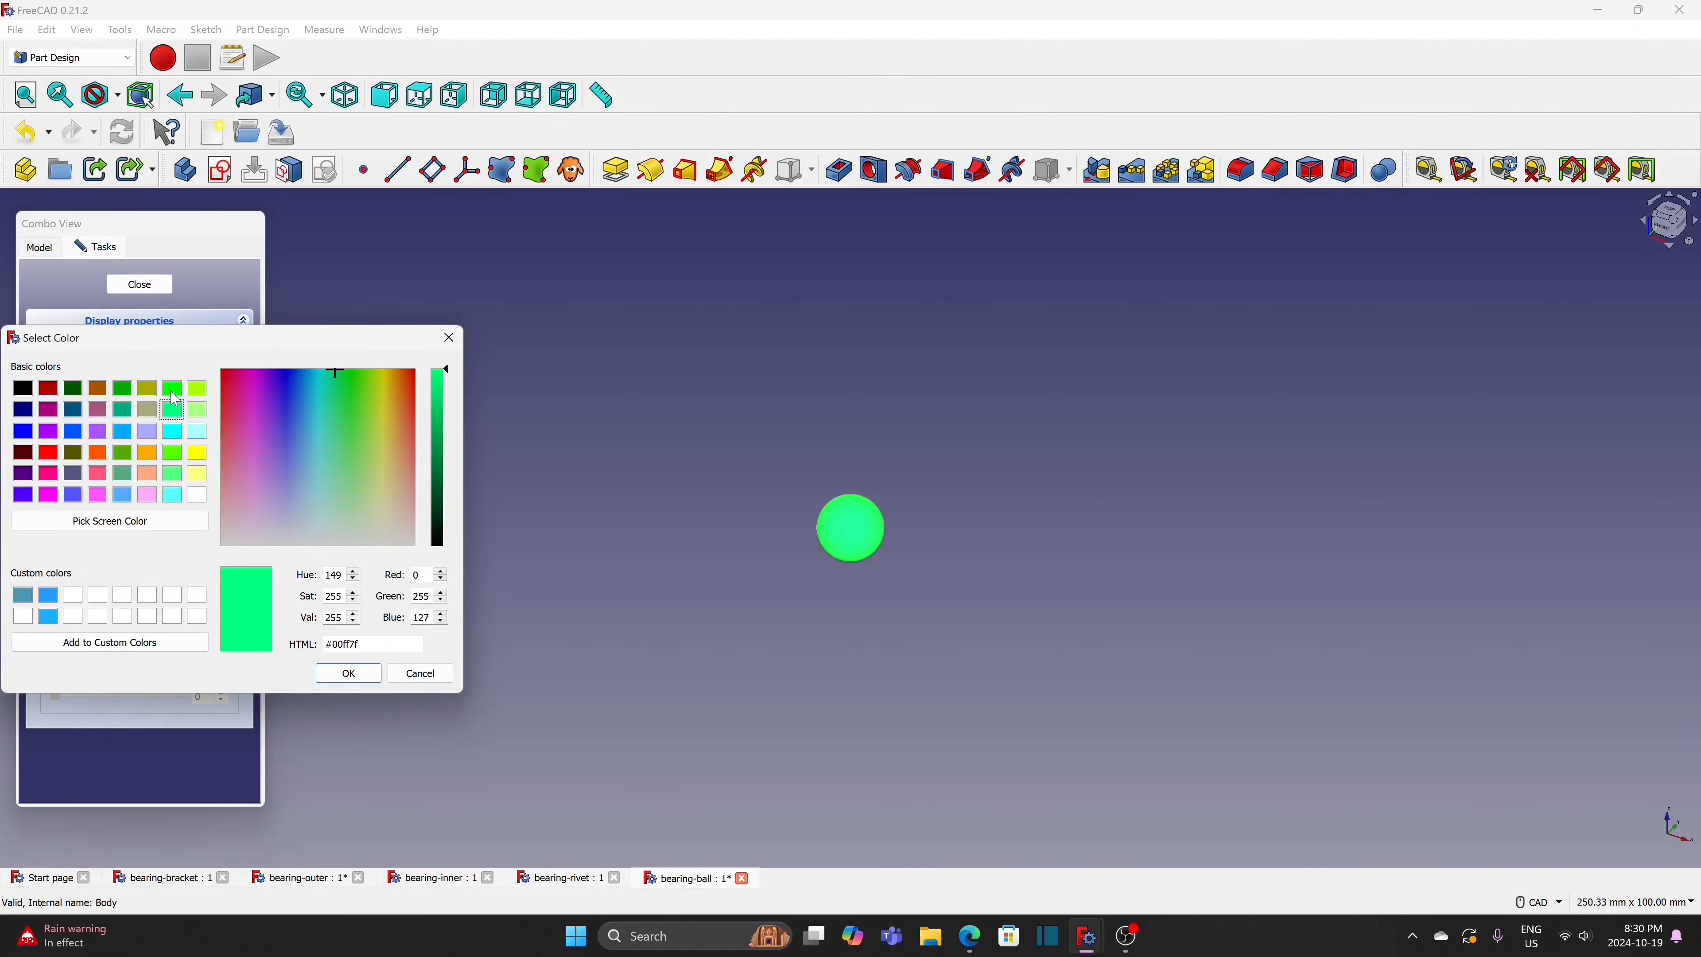
left_click(173, 395)
left_click(347, 673)
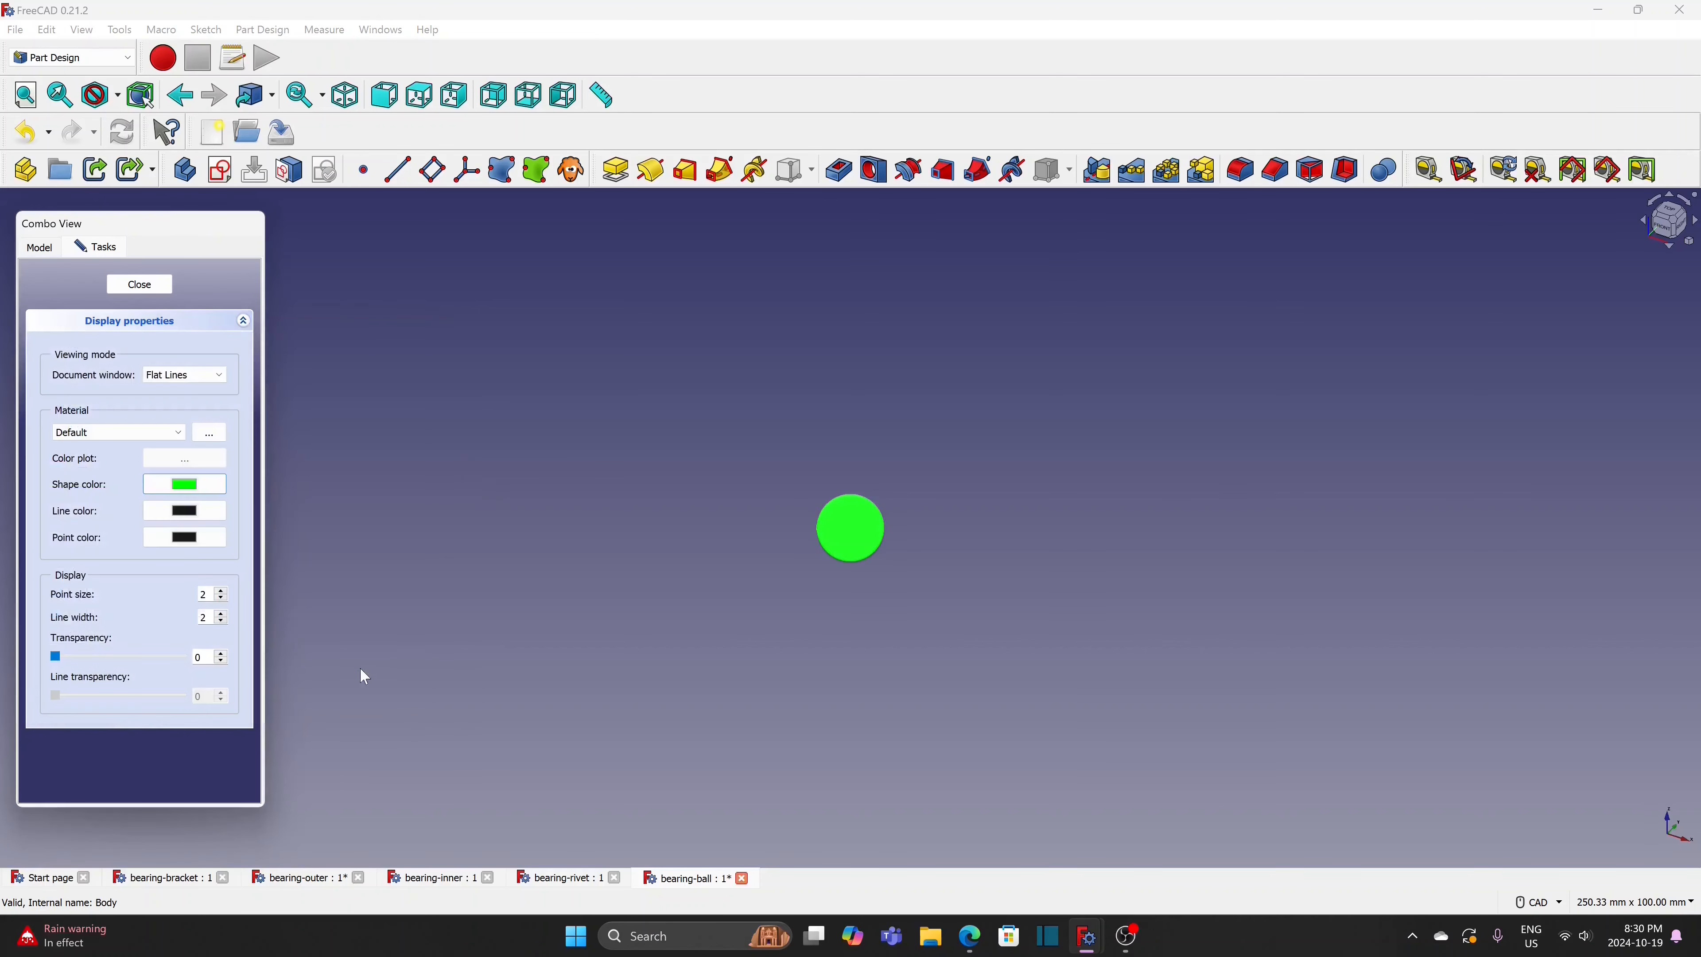
left_click(140, 285)
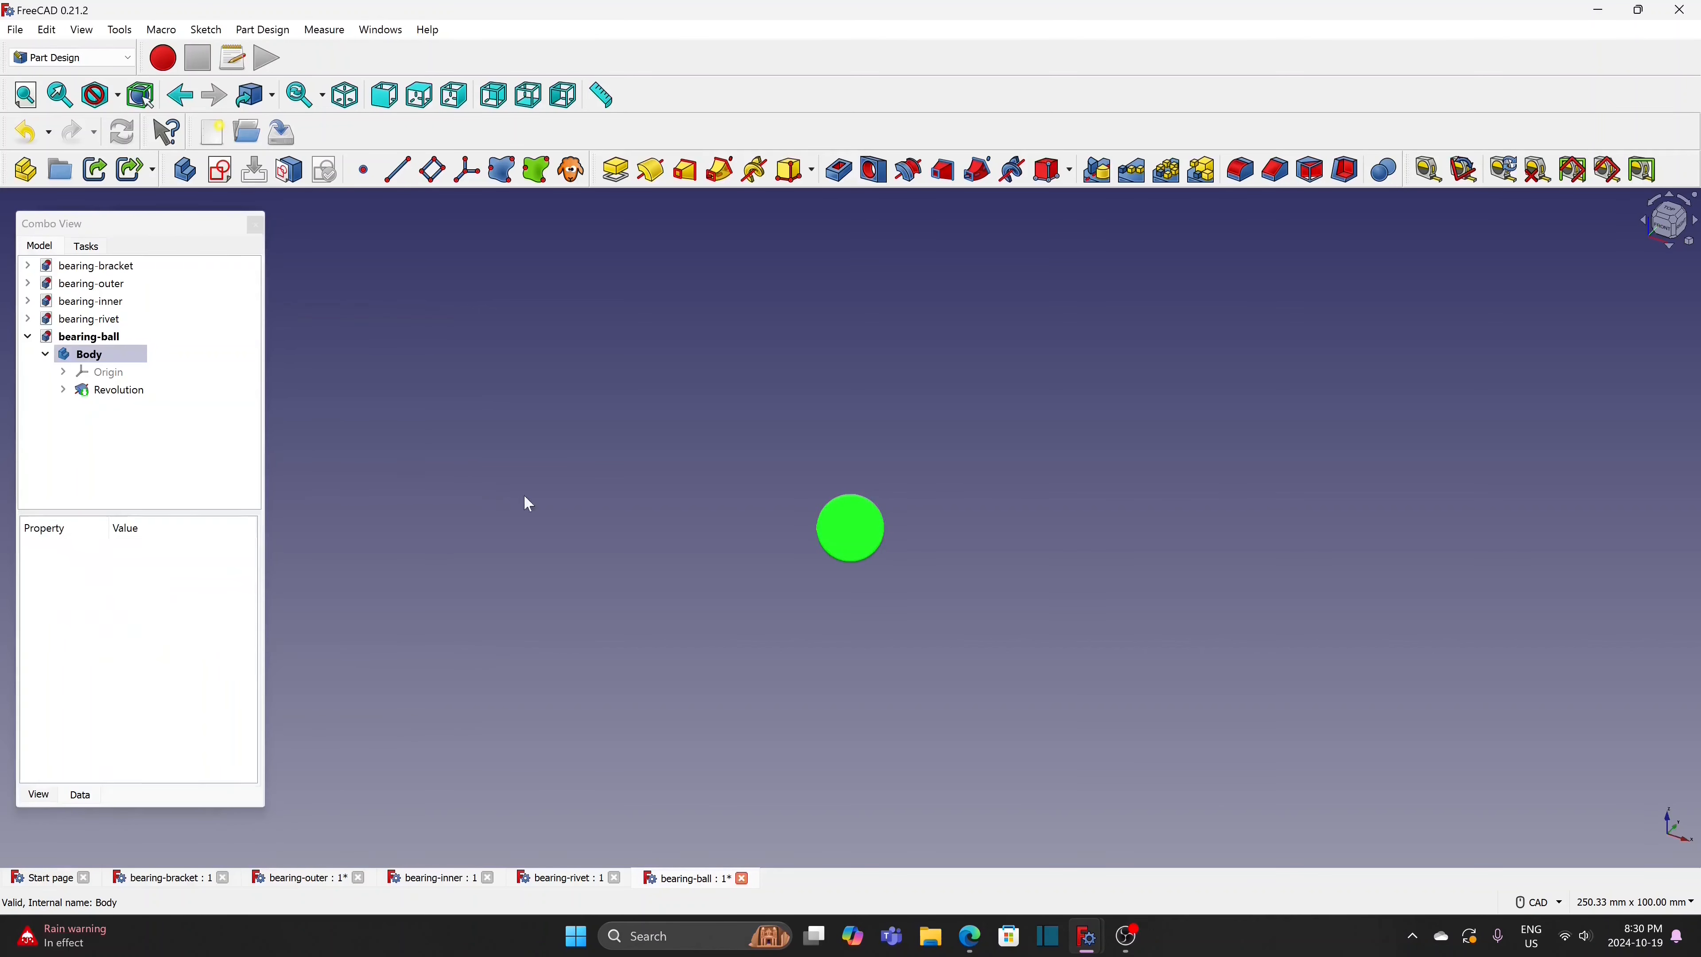
left_click(15, 30)
left_click(55, 165)
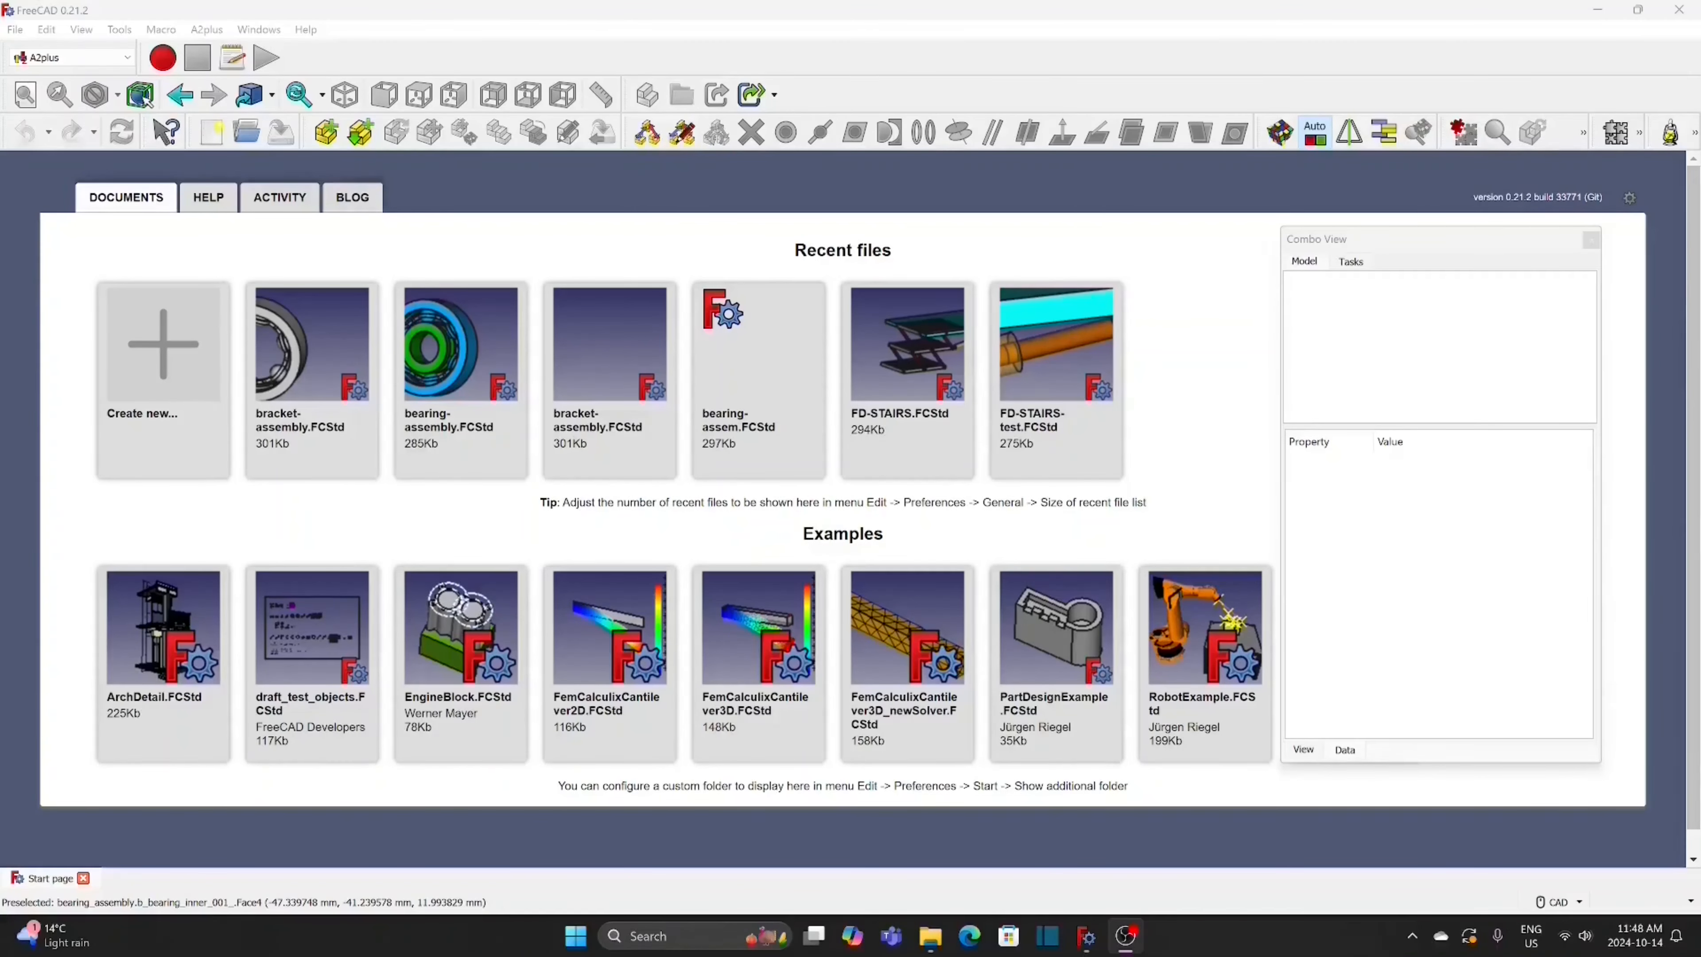
Create a new document and save it as bracket-assembly in the bearing assembly folder
left_click(23, 34)
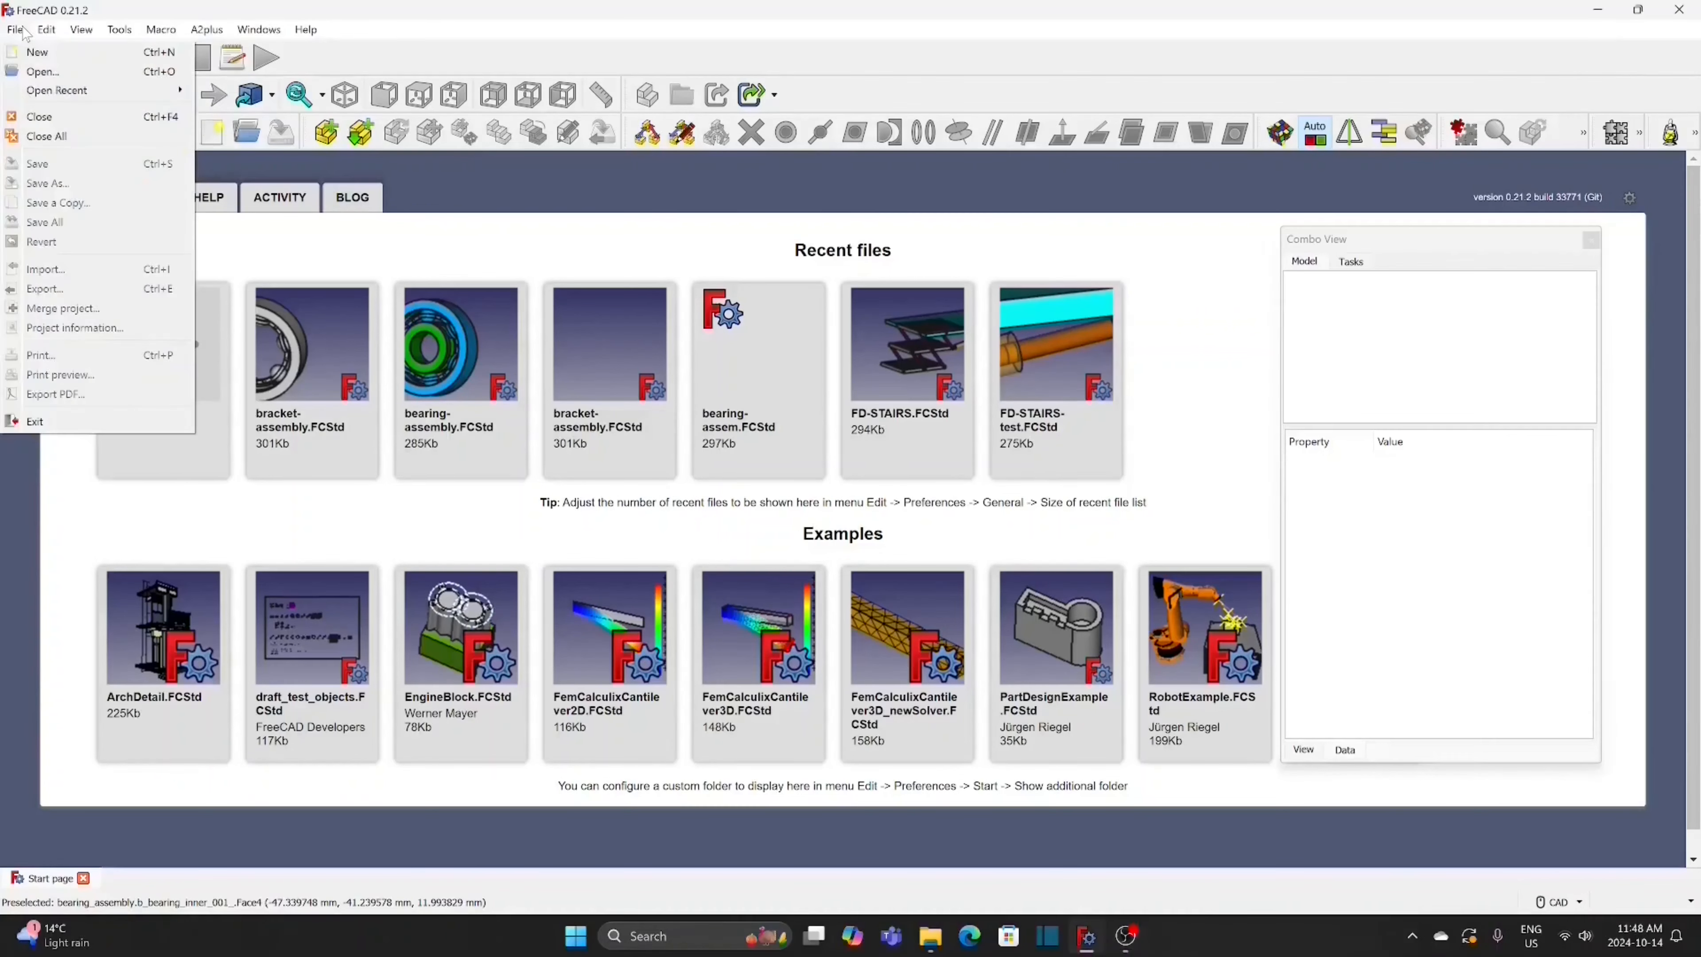
left_click(31, 66)
left_click(21, 38)
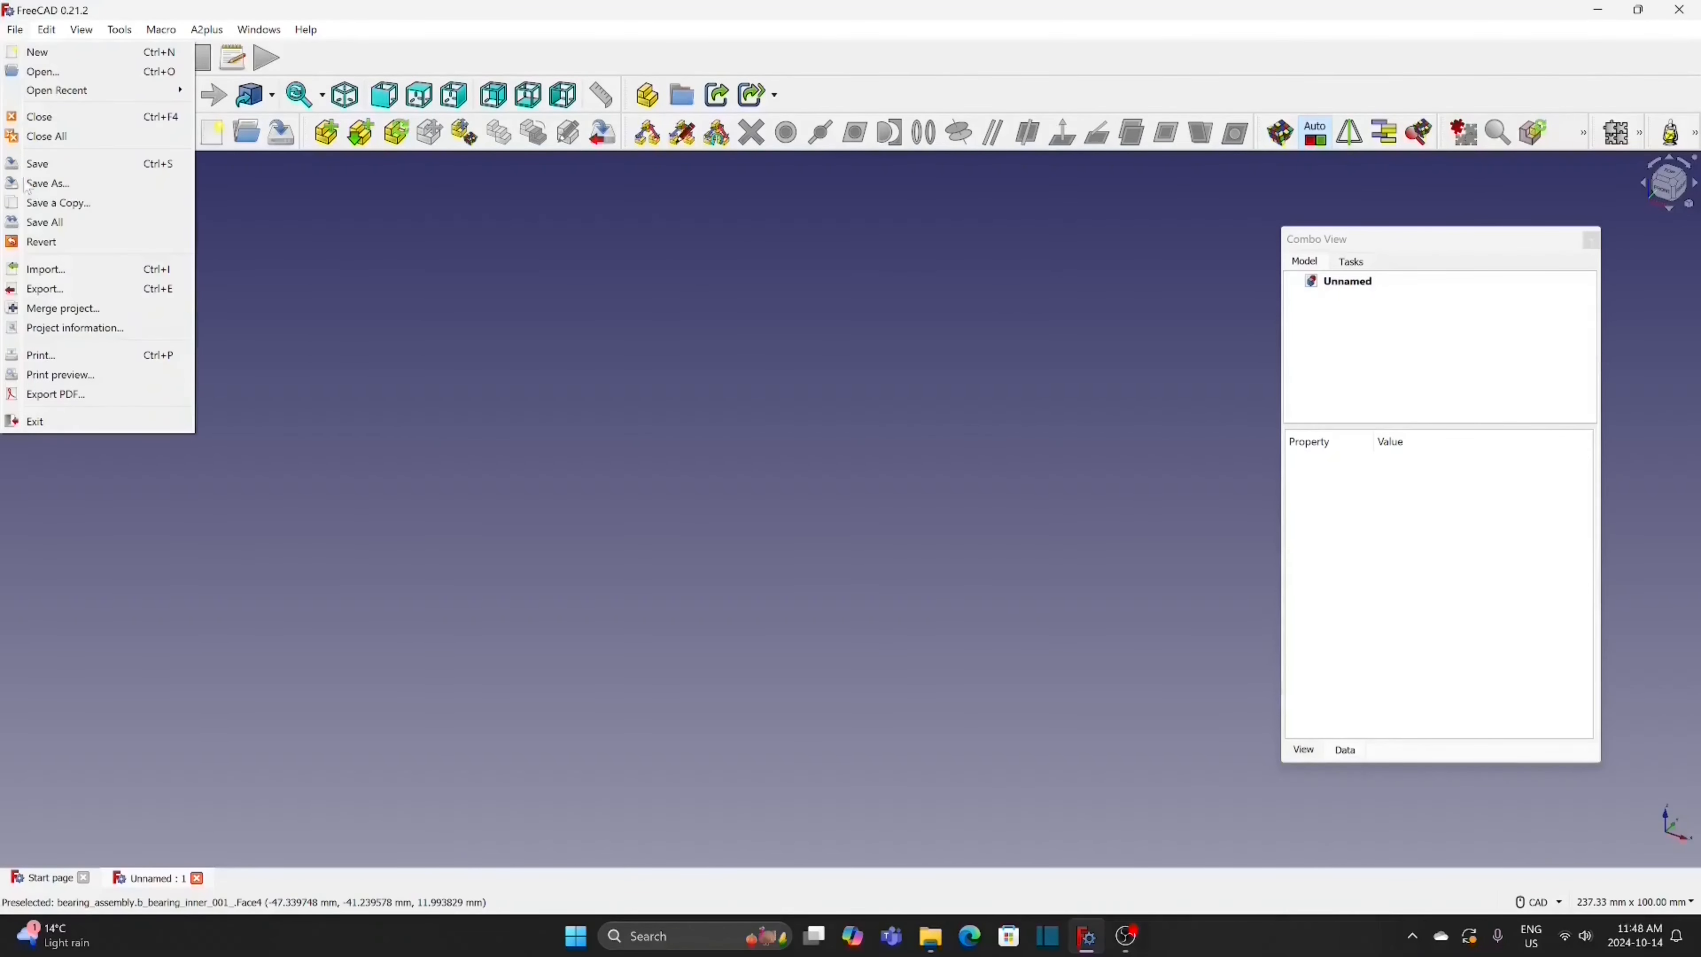
left_click(27, 185)
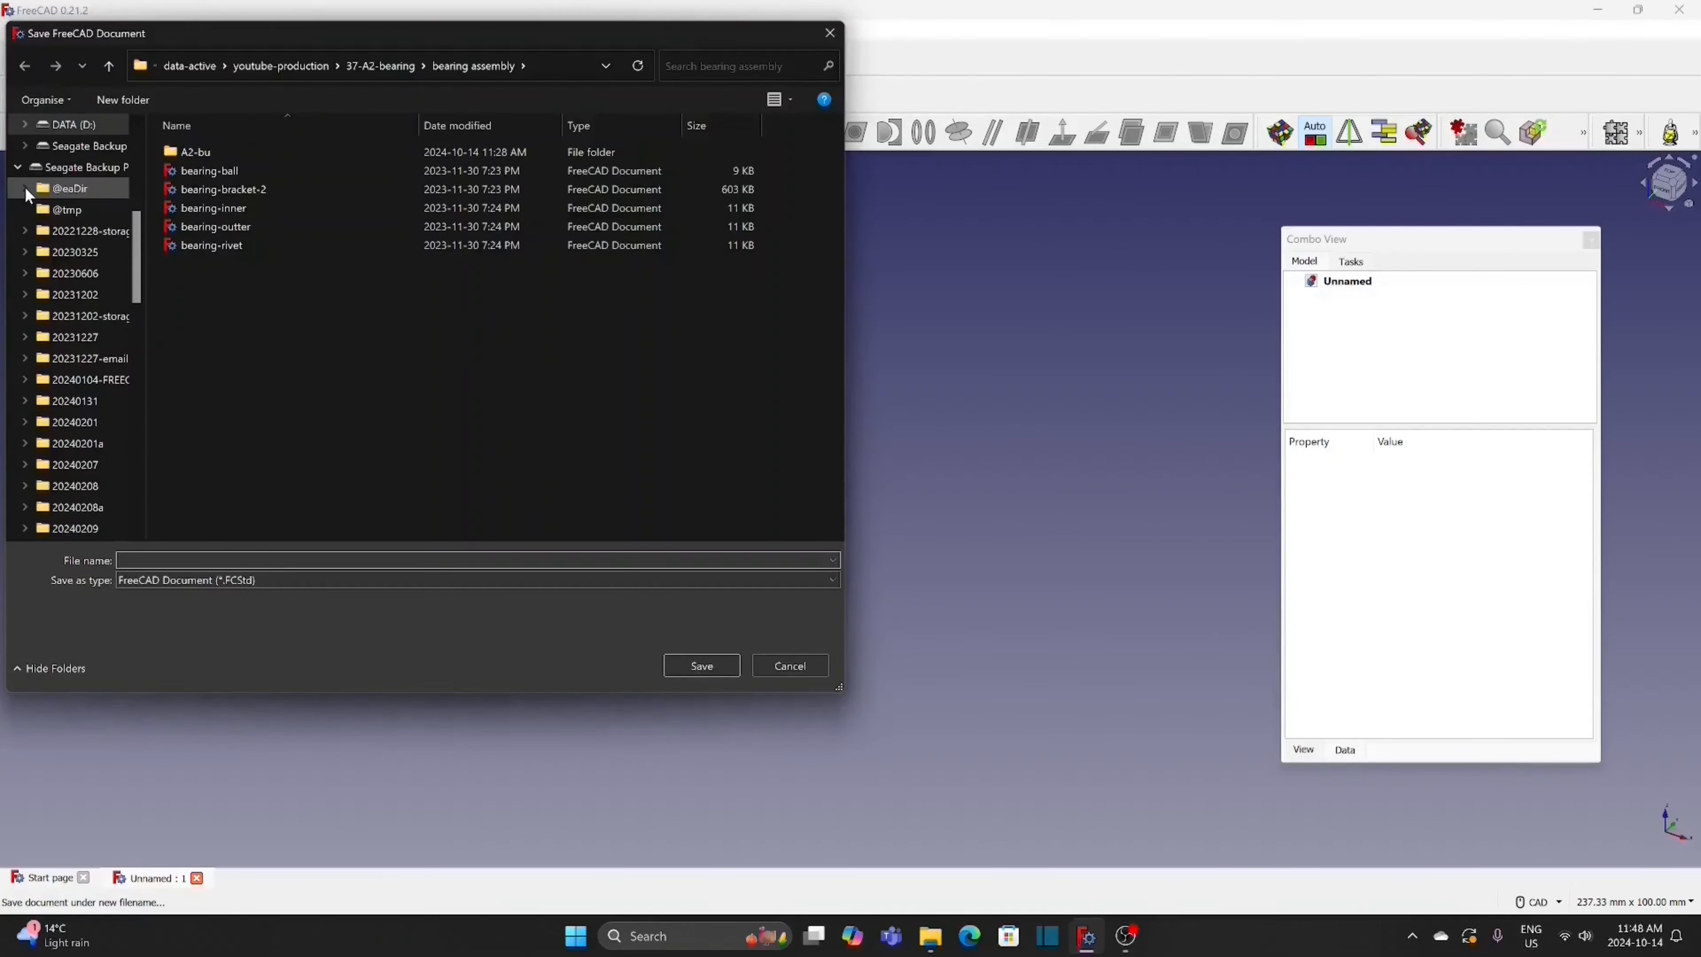
type("bracket-assembly")
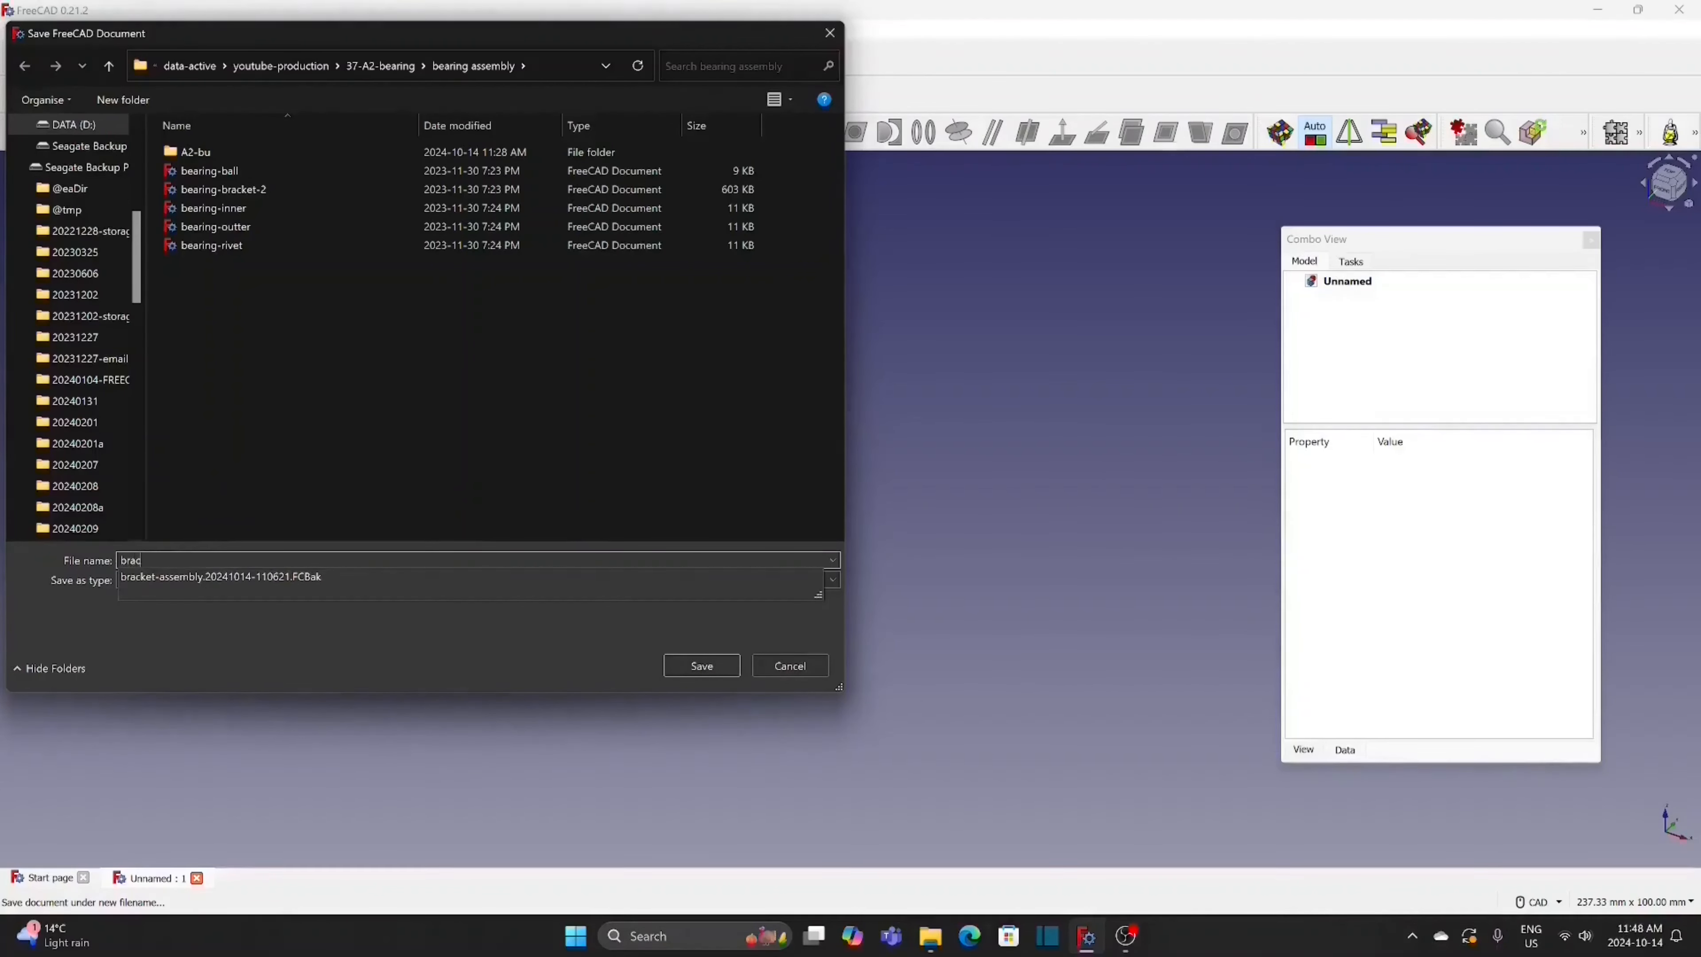
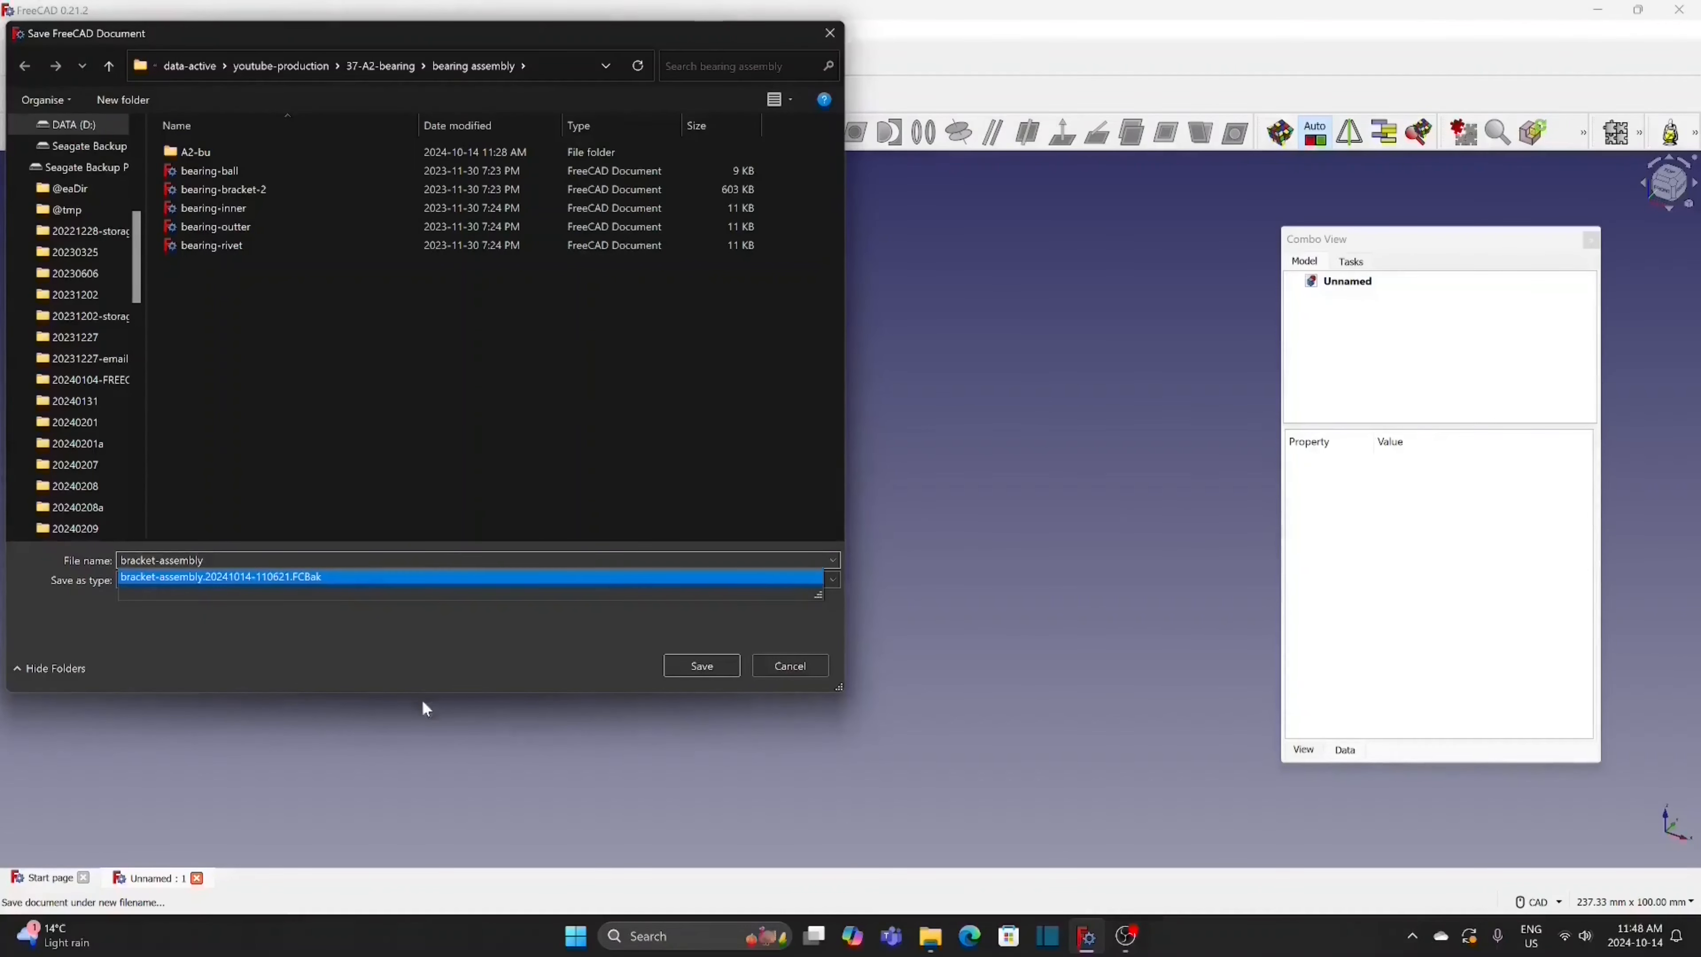
left_click(701, 666)
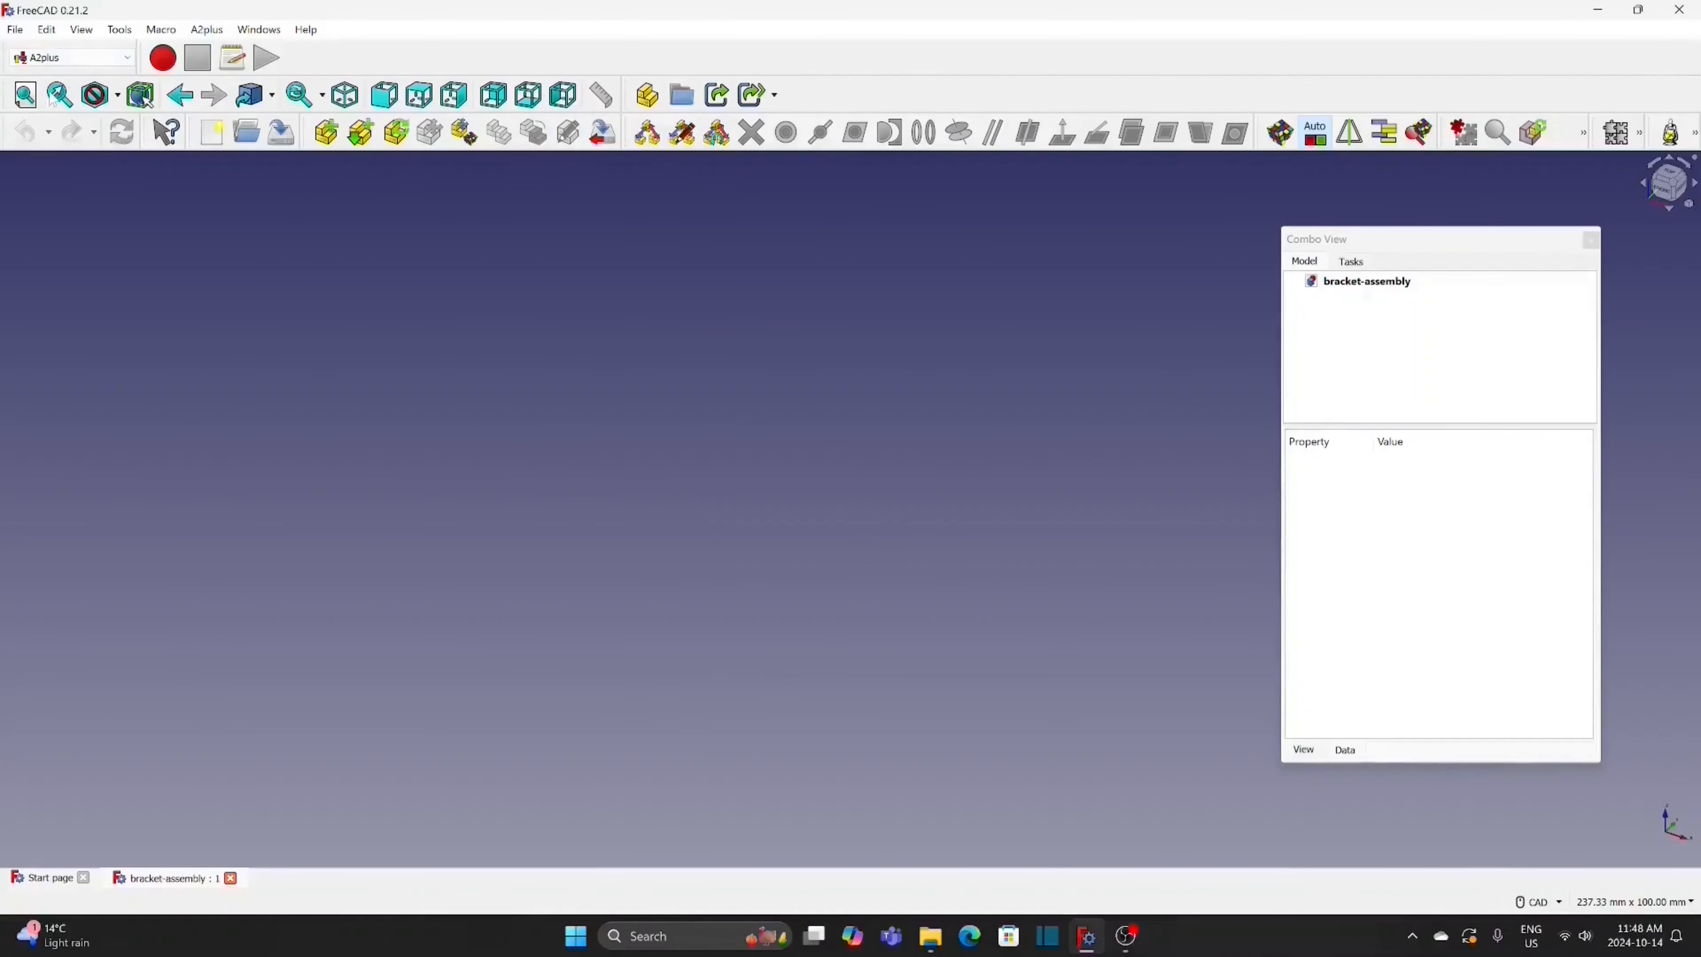
Add the bearing-bracket-2 part from its external file to the assembly
left_click(327, 134)
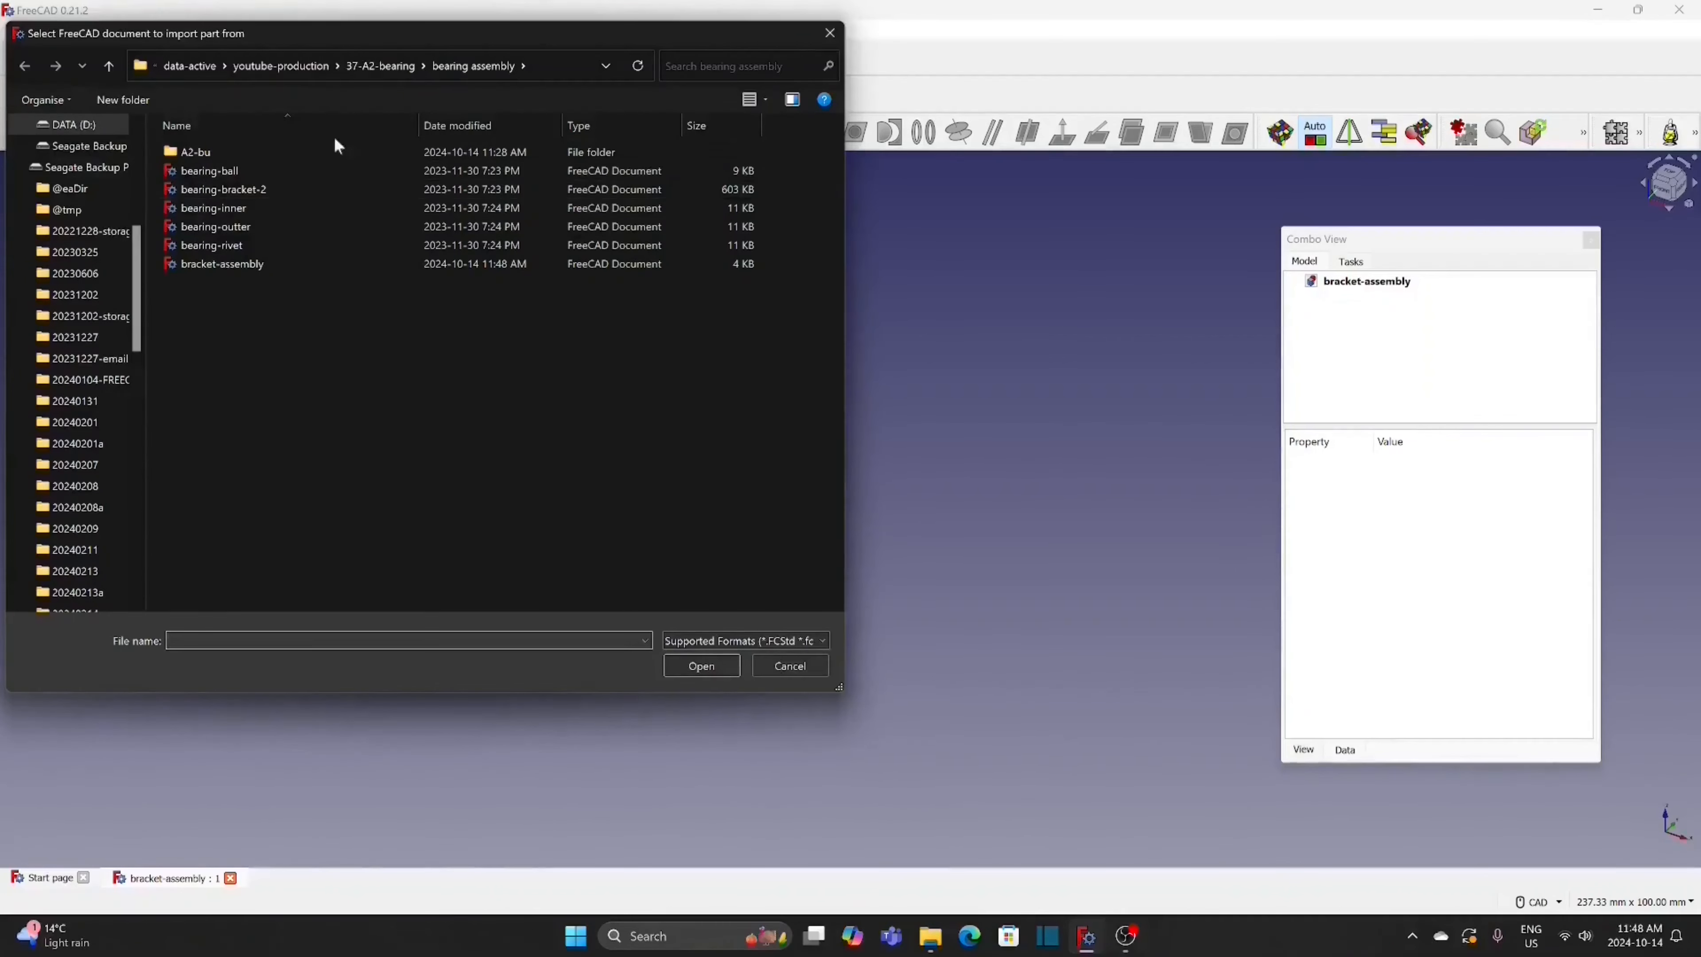
left_click(289, 188)
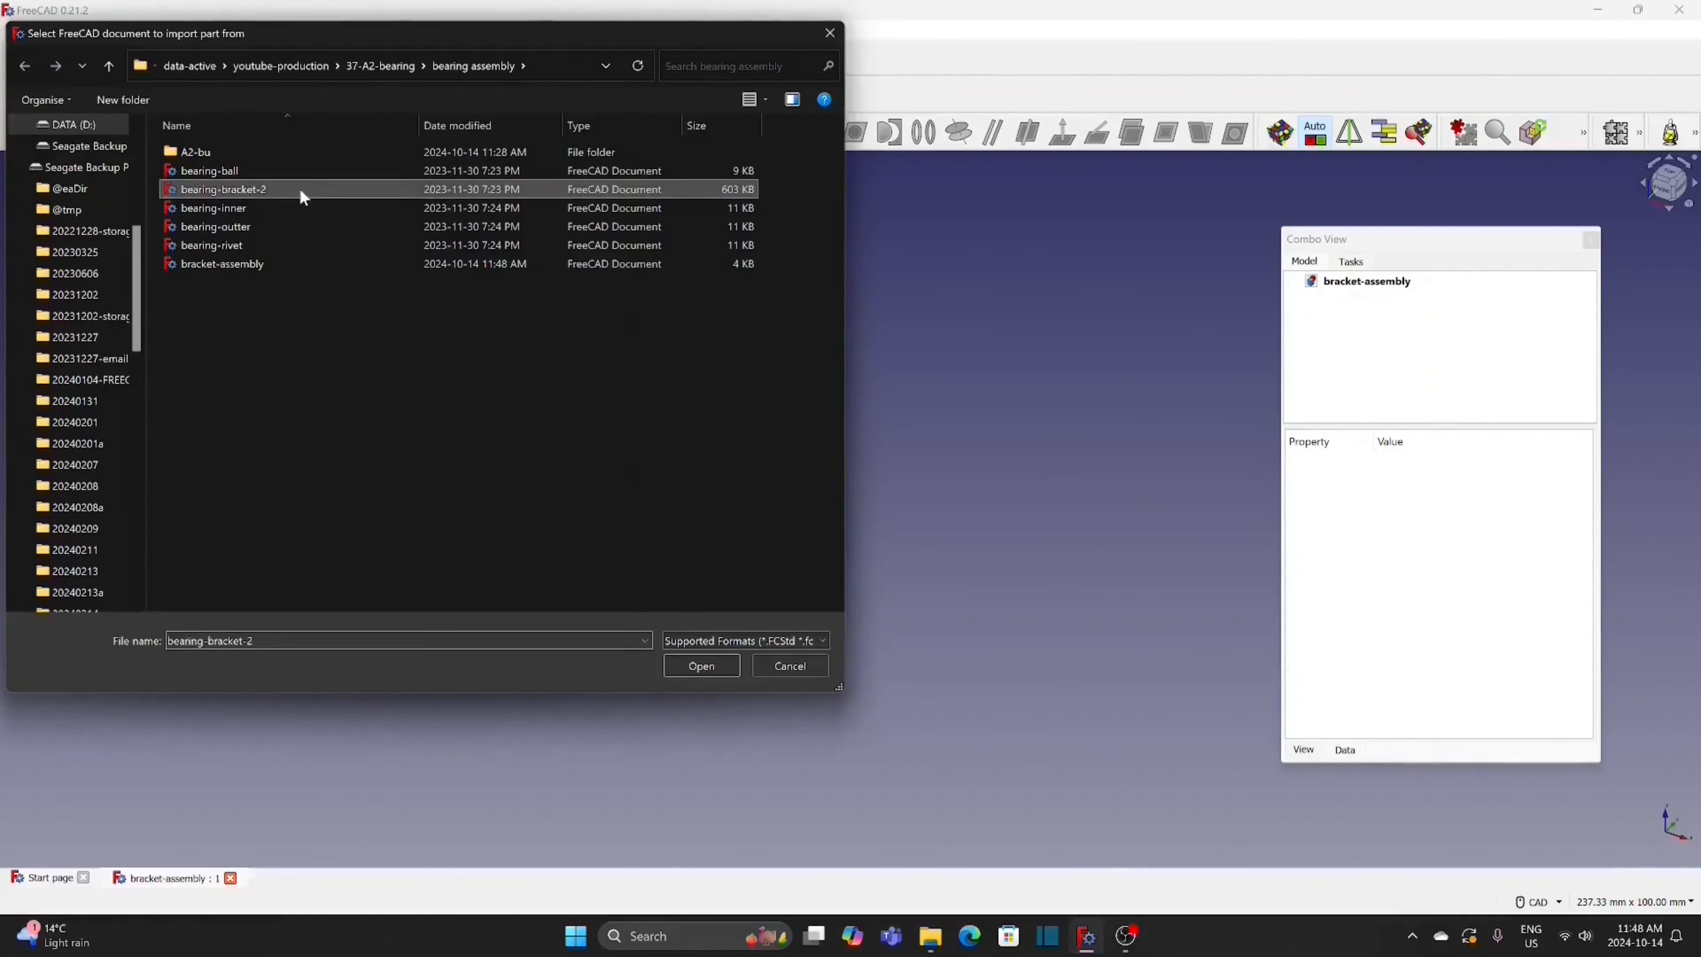
left_click(712, 659)
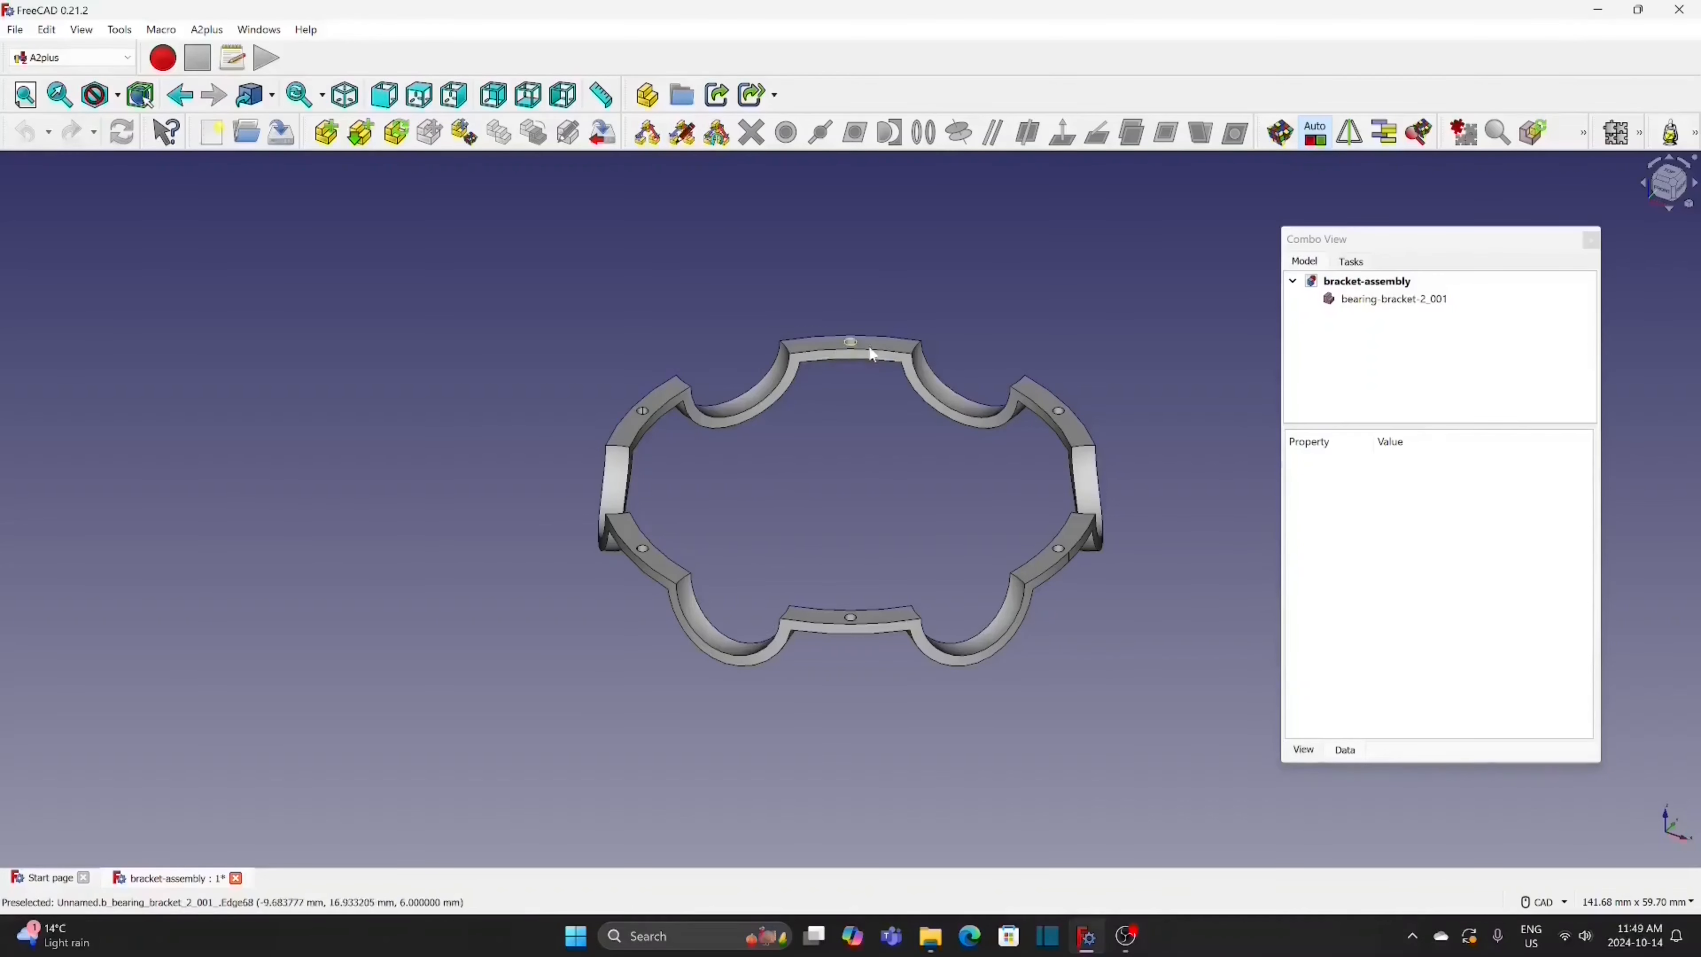
Duplicate the bracket and place the copy about 24 mm in negative X and 8 mm in negative Y from the original
left_click(806, 333)
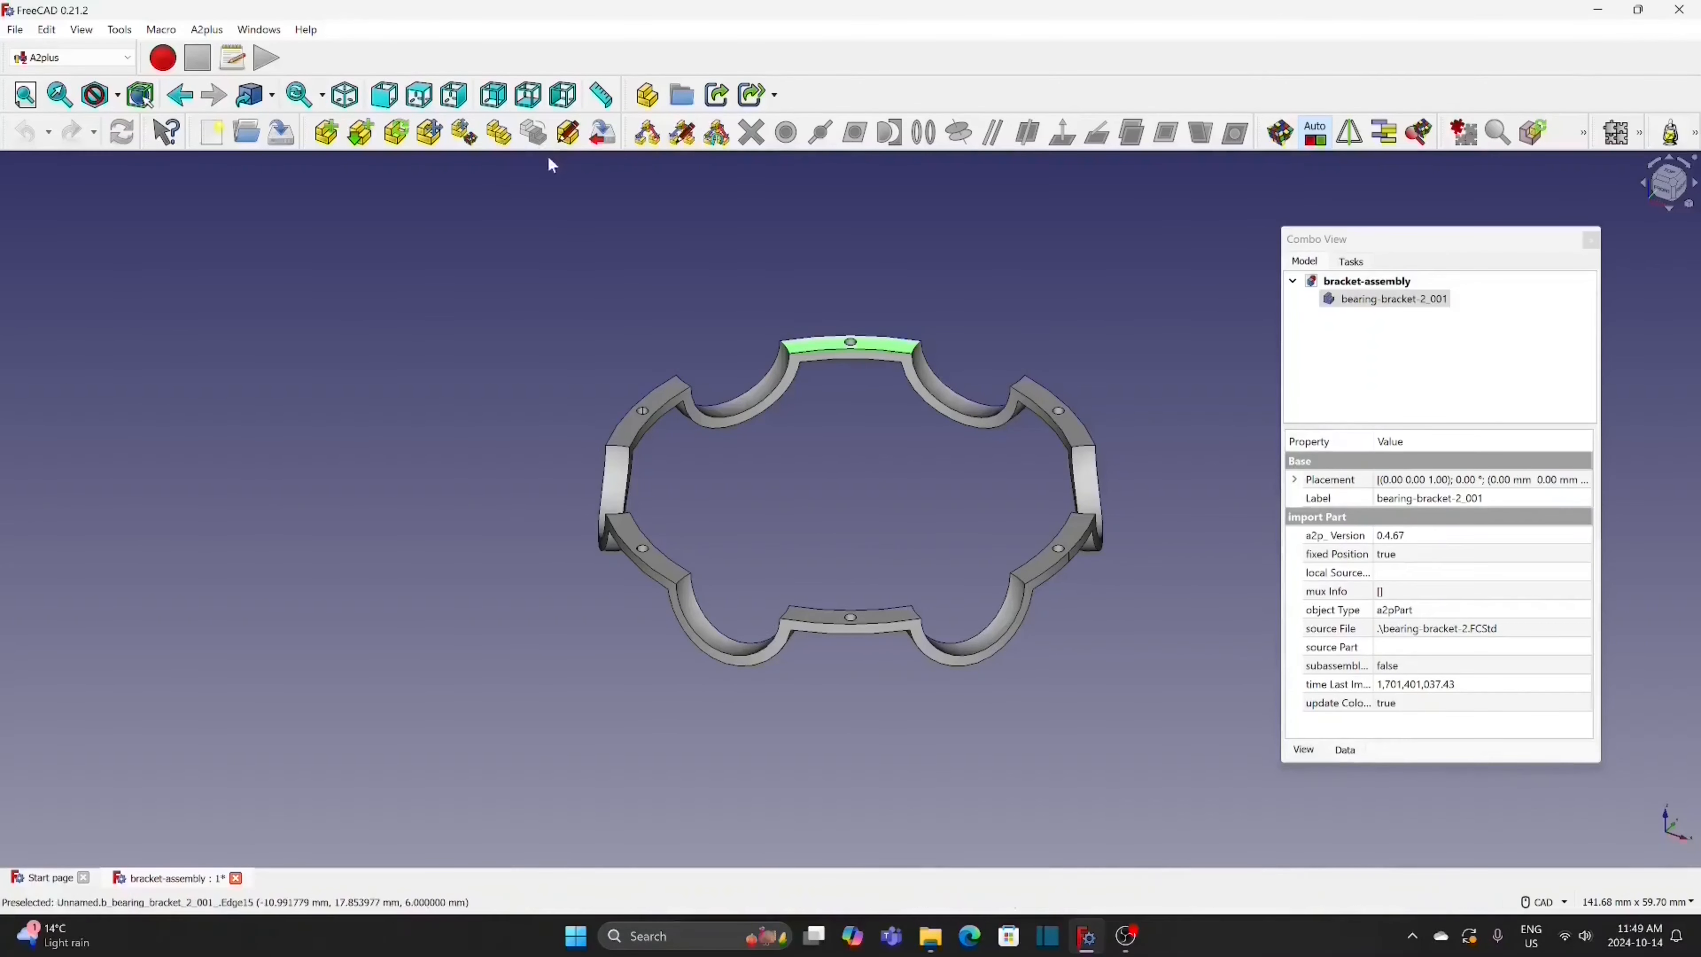
left_click(509, 145)
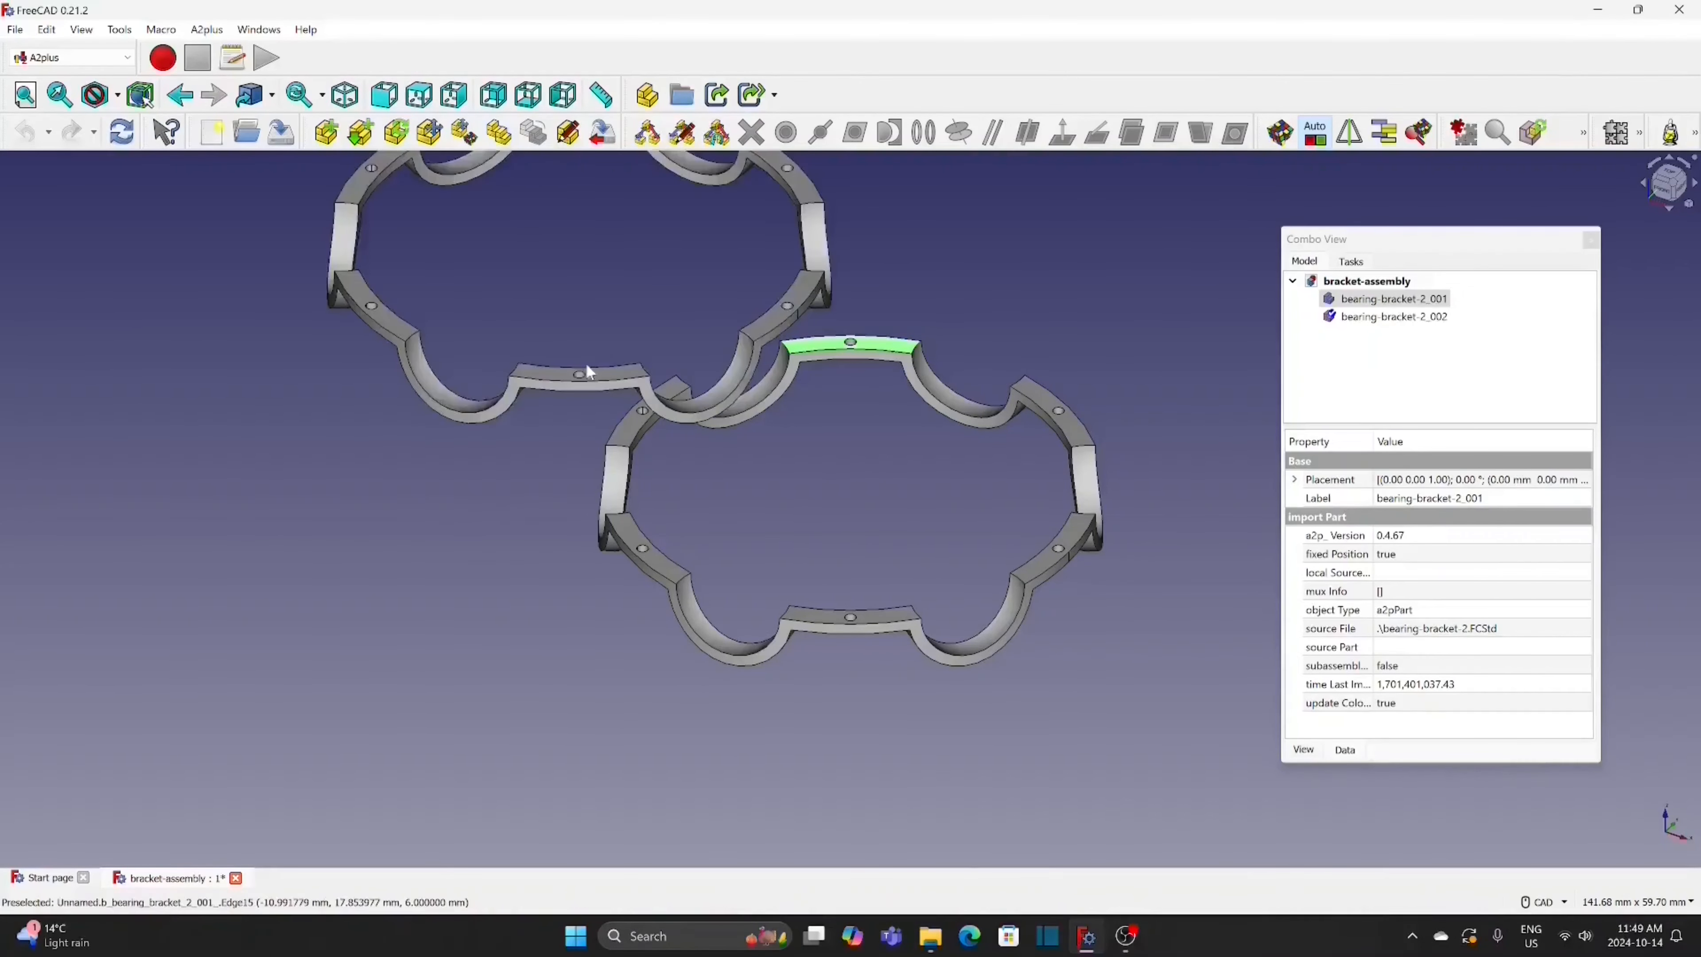
left_click(560, 413)
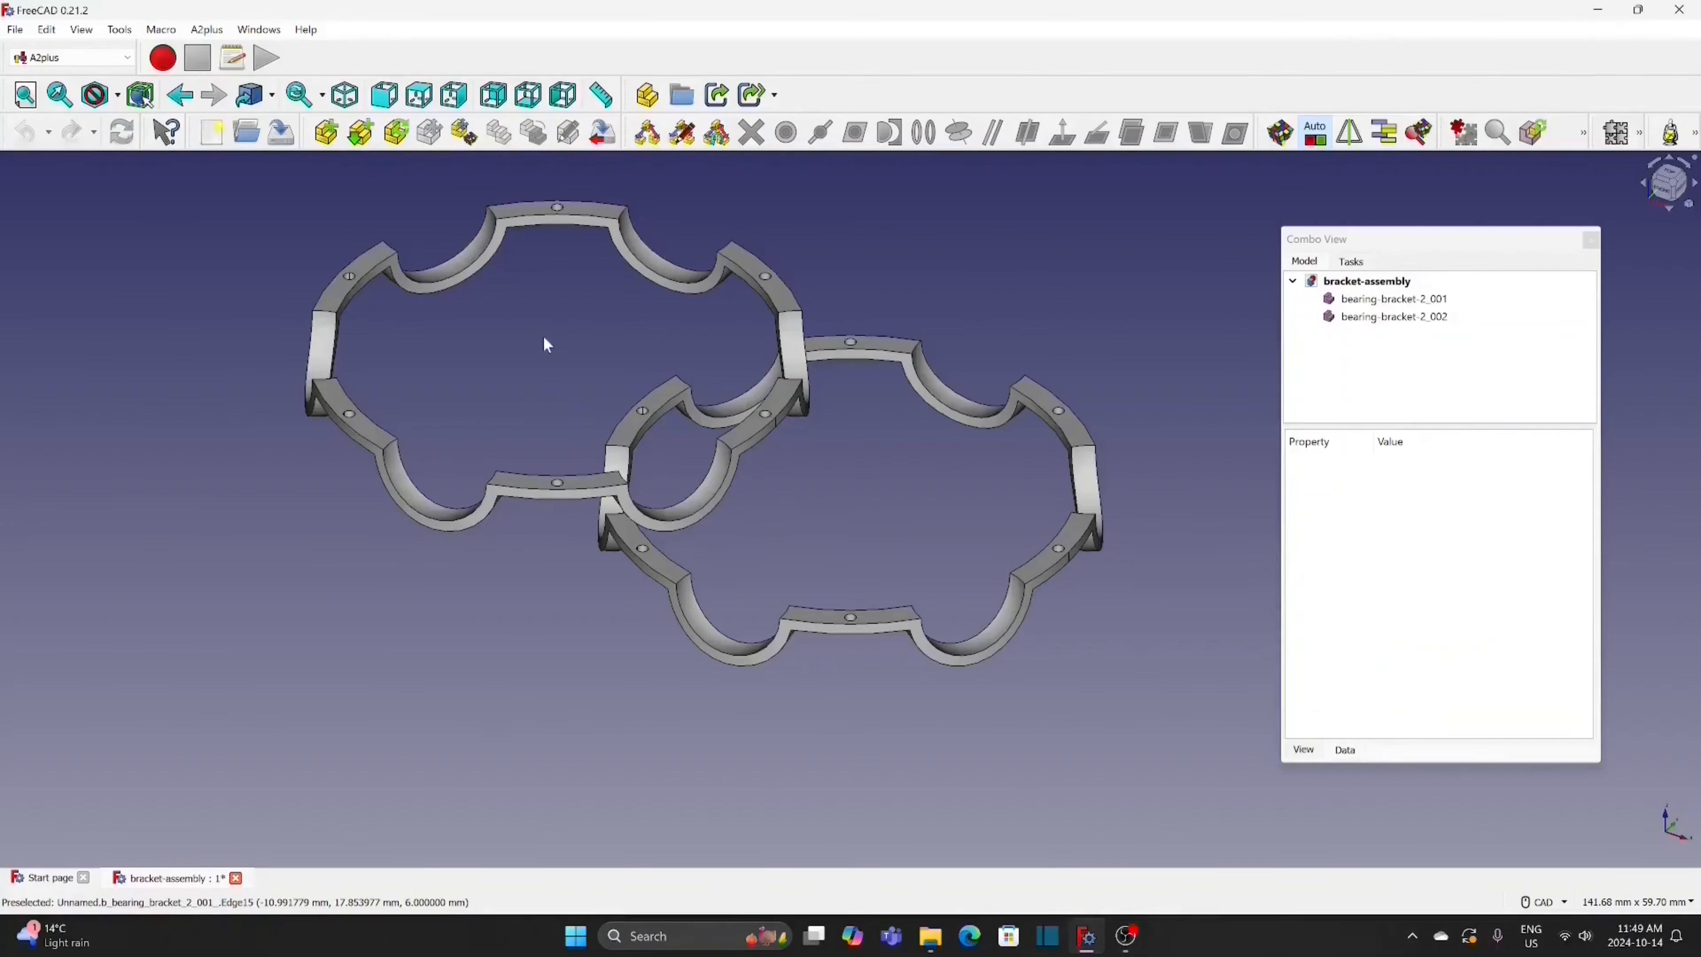
scroll(547, 344, "down", 1)
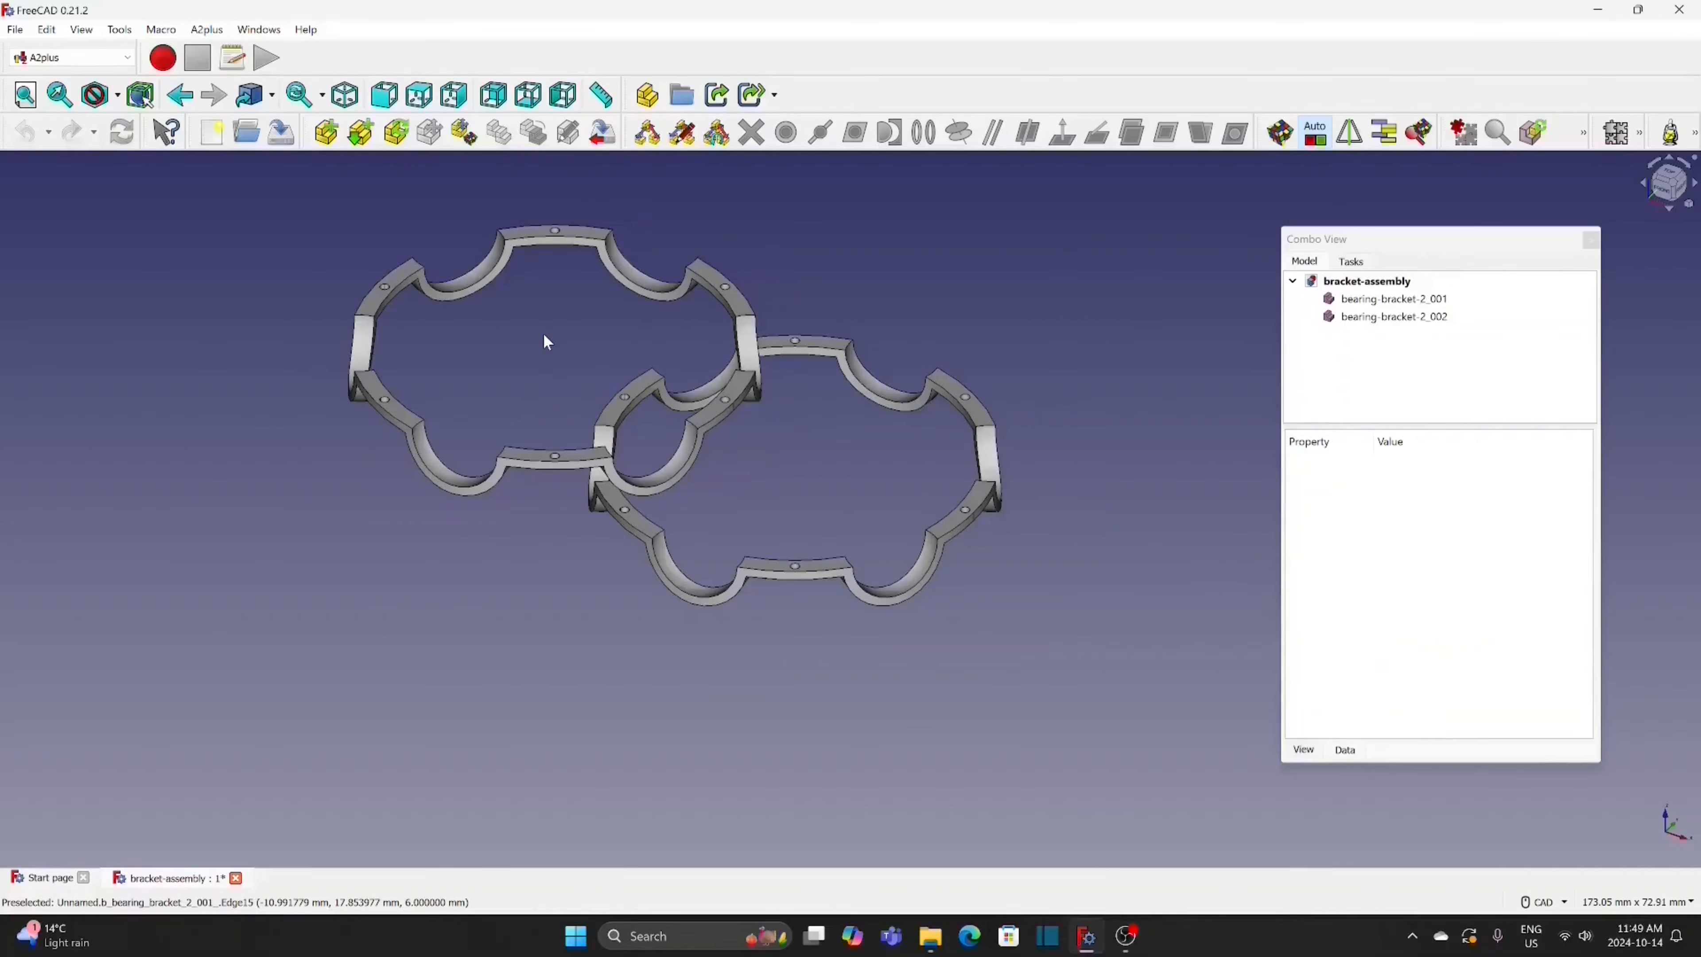
Transform the duplicated bracket by rotating it 180° about its Y axis so it is upside down relative to the original
left_click(747, 335)
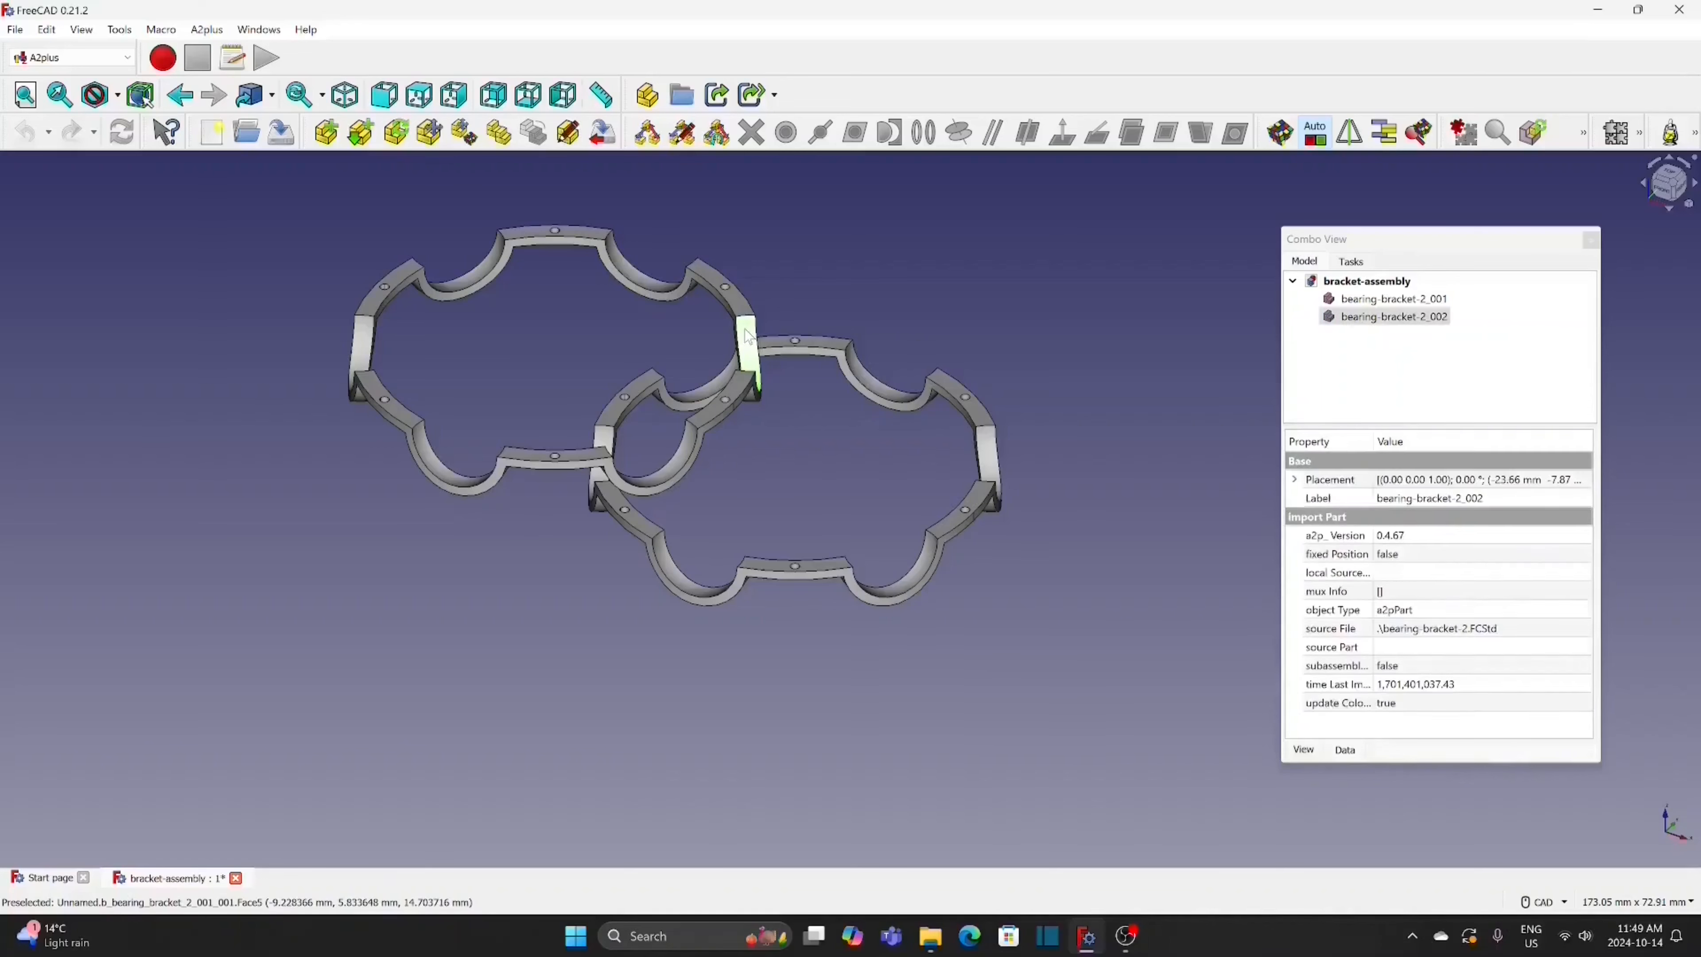
right_click(748, 335)
left_click(797, 637)
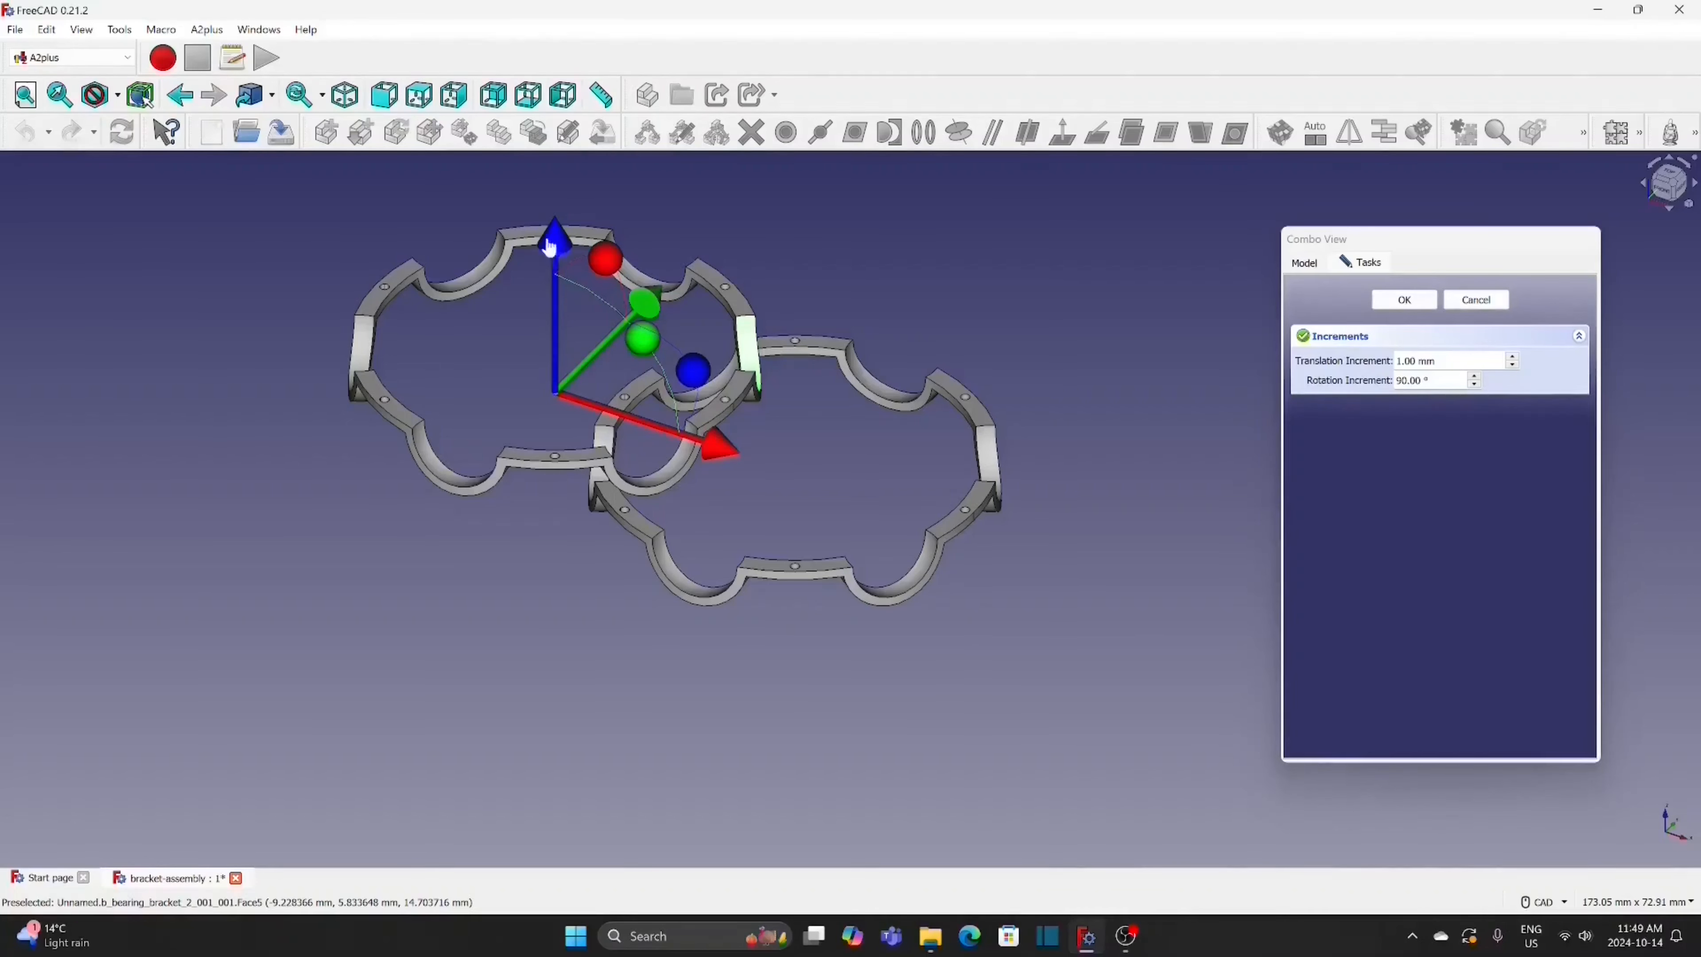
left_click_drag(550, 245, 584, 254)
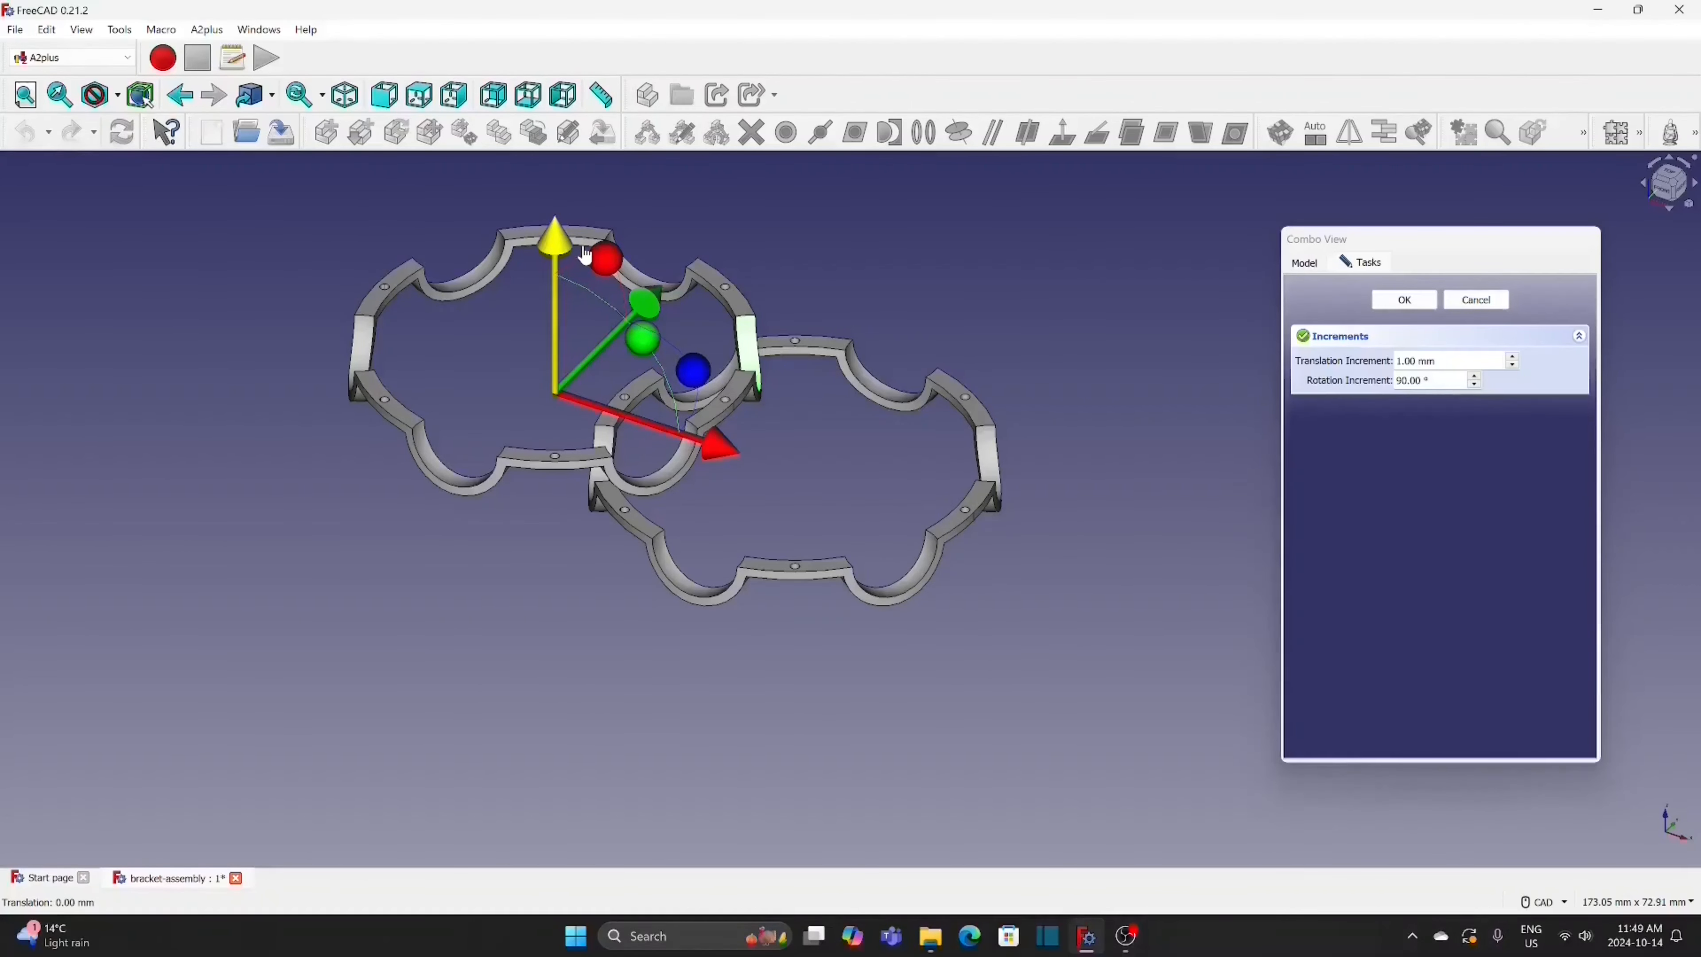
left_click_drag(646, 347, 474, 492)
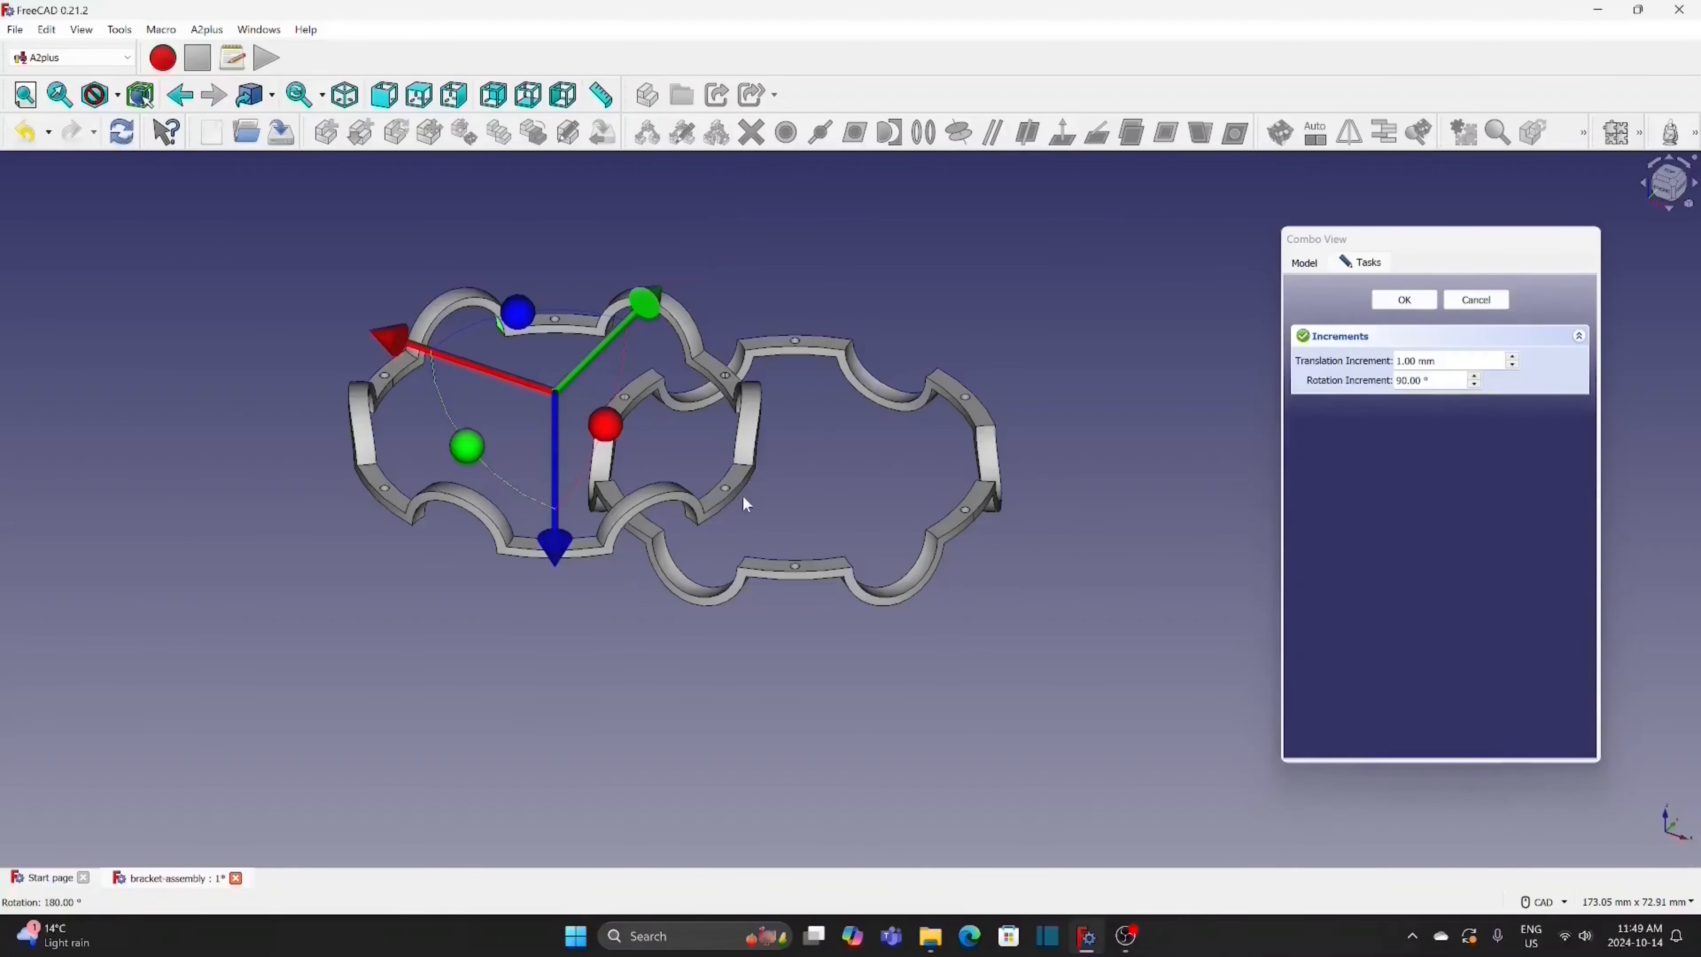
left_click(1404, 300)
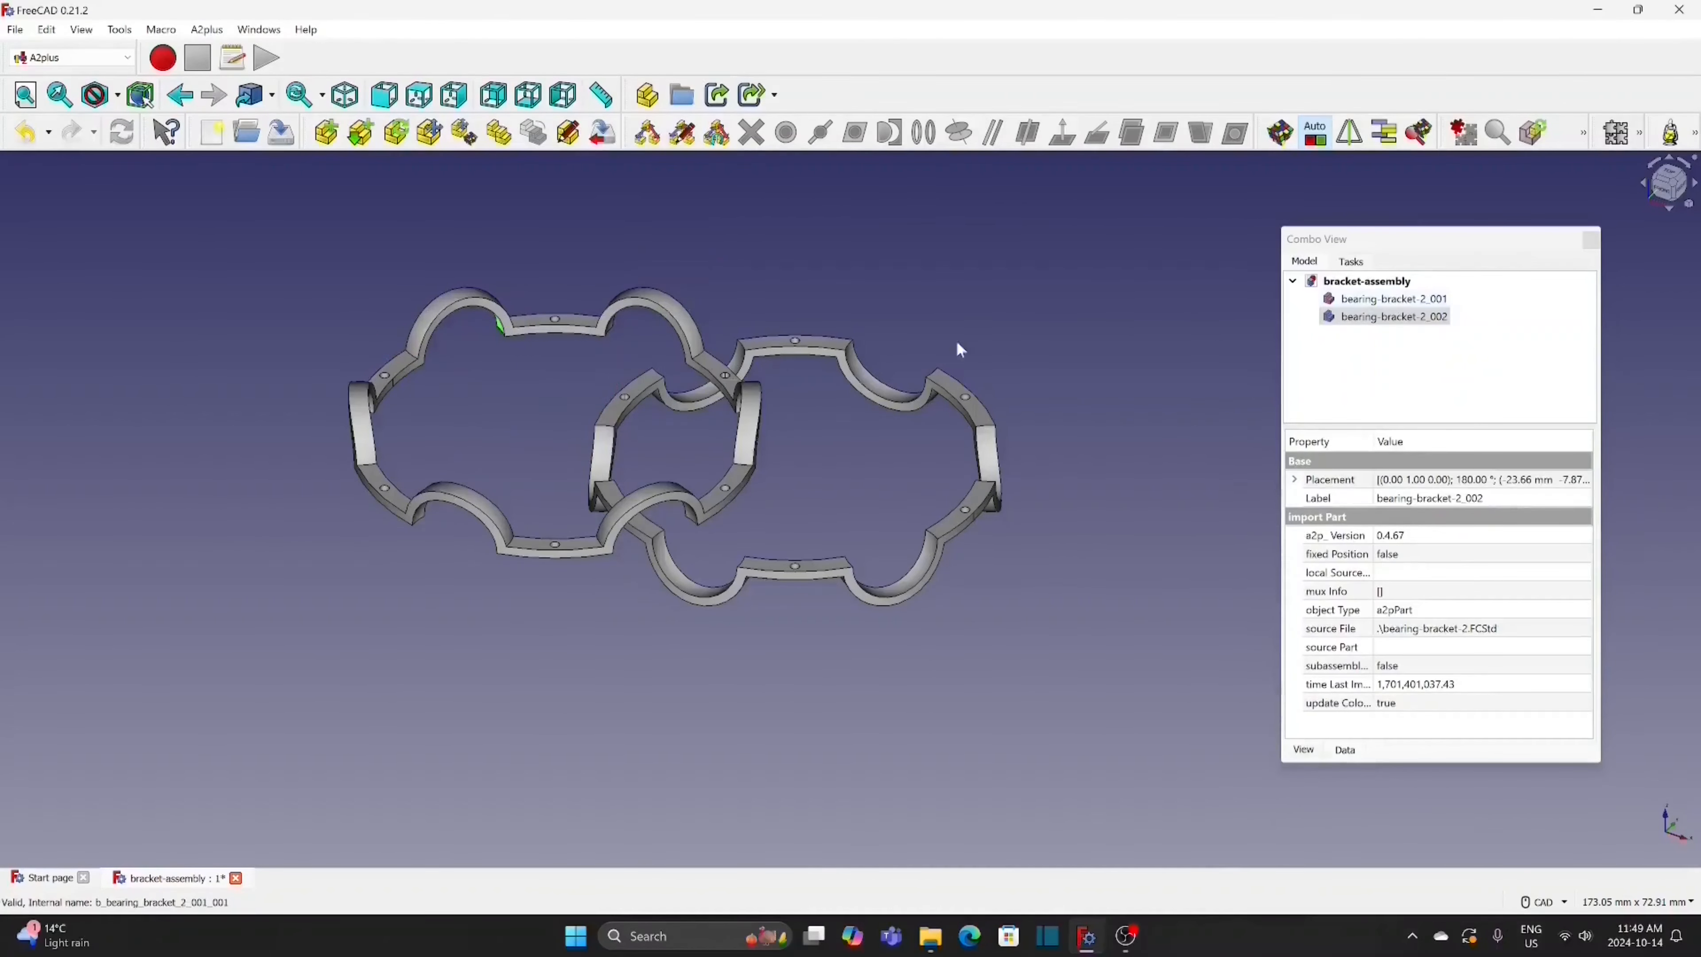
Join the two brackets at the rear rivet holes with a circular edge constraint, direction opposed and offset 0.00 mm
scroll(797, 358, "up", 3)
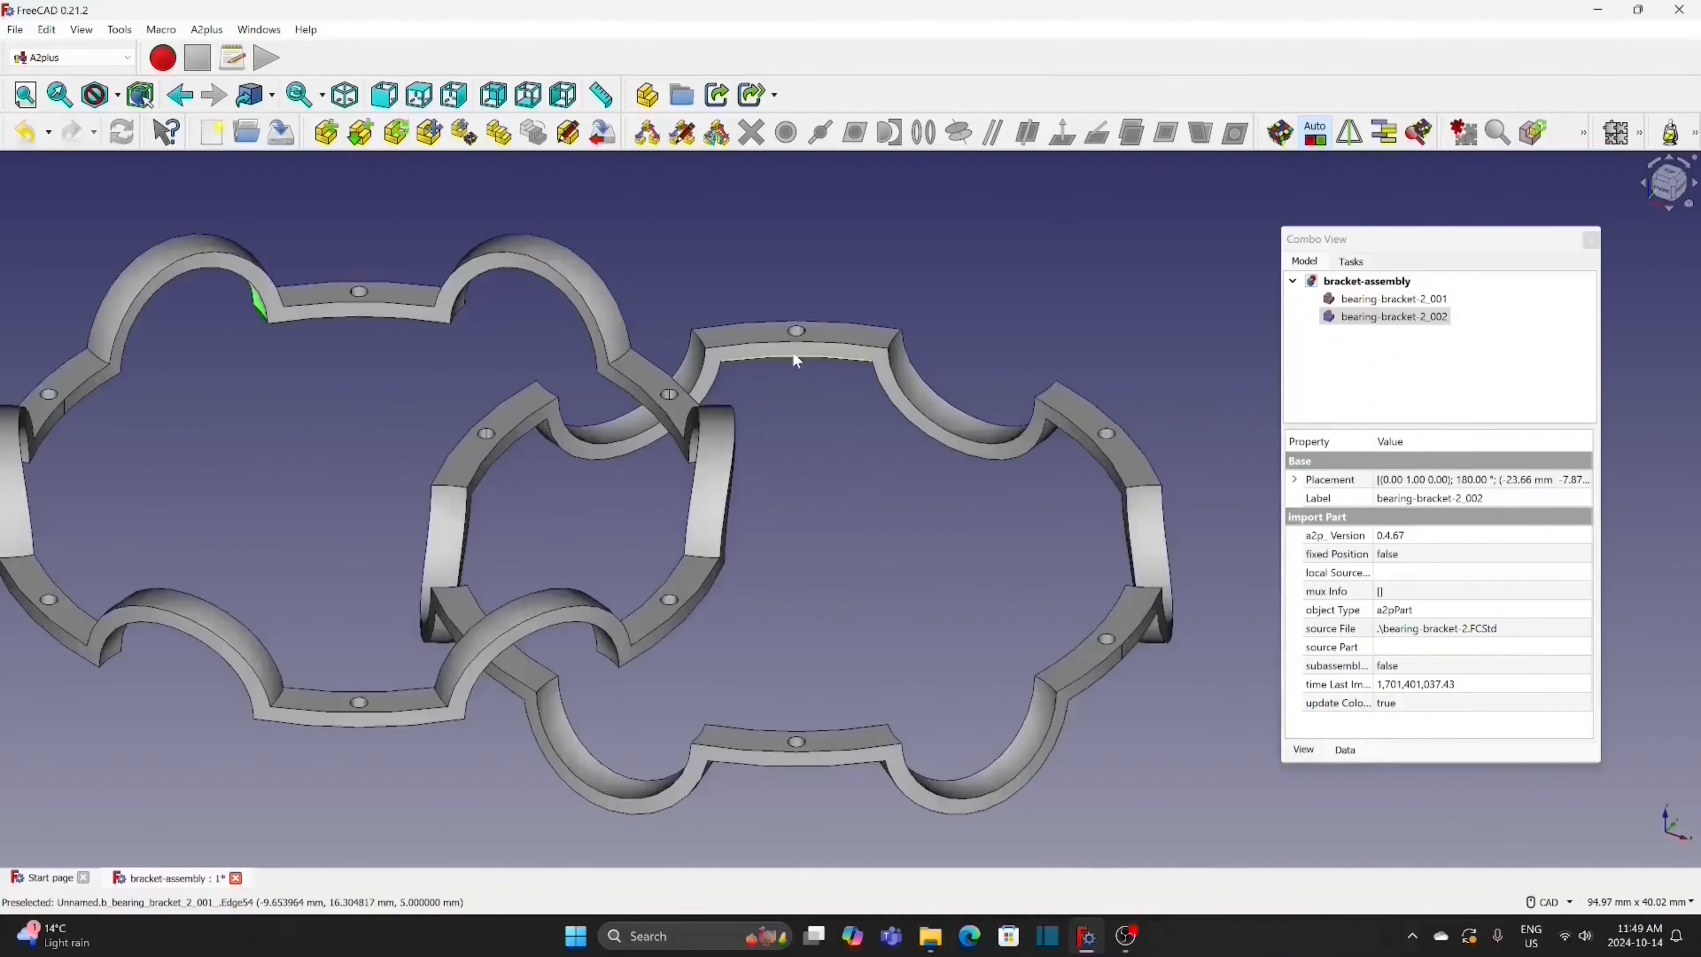
middle_click_drag(796, 401, 502, 366)
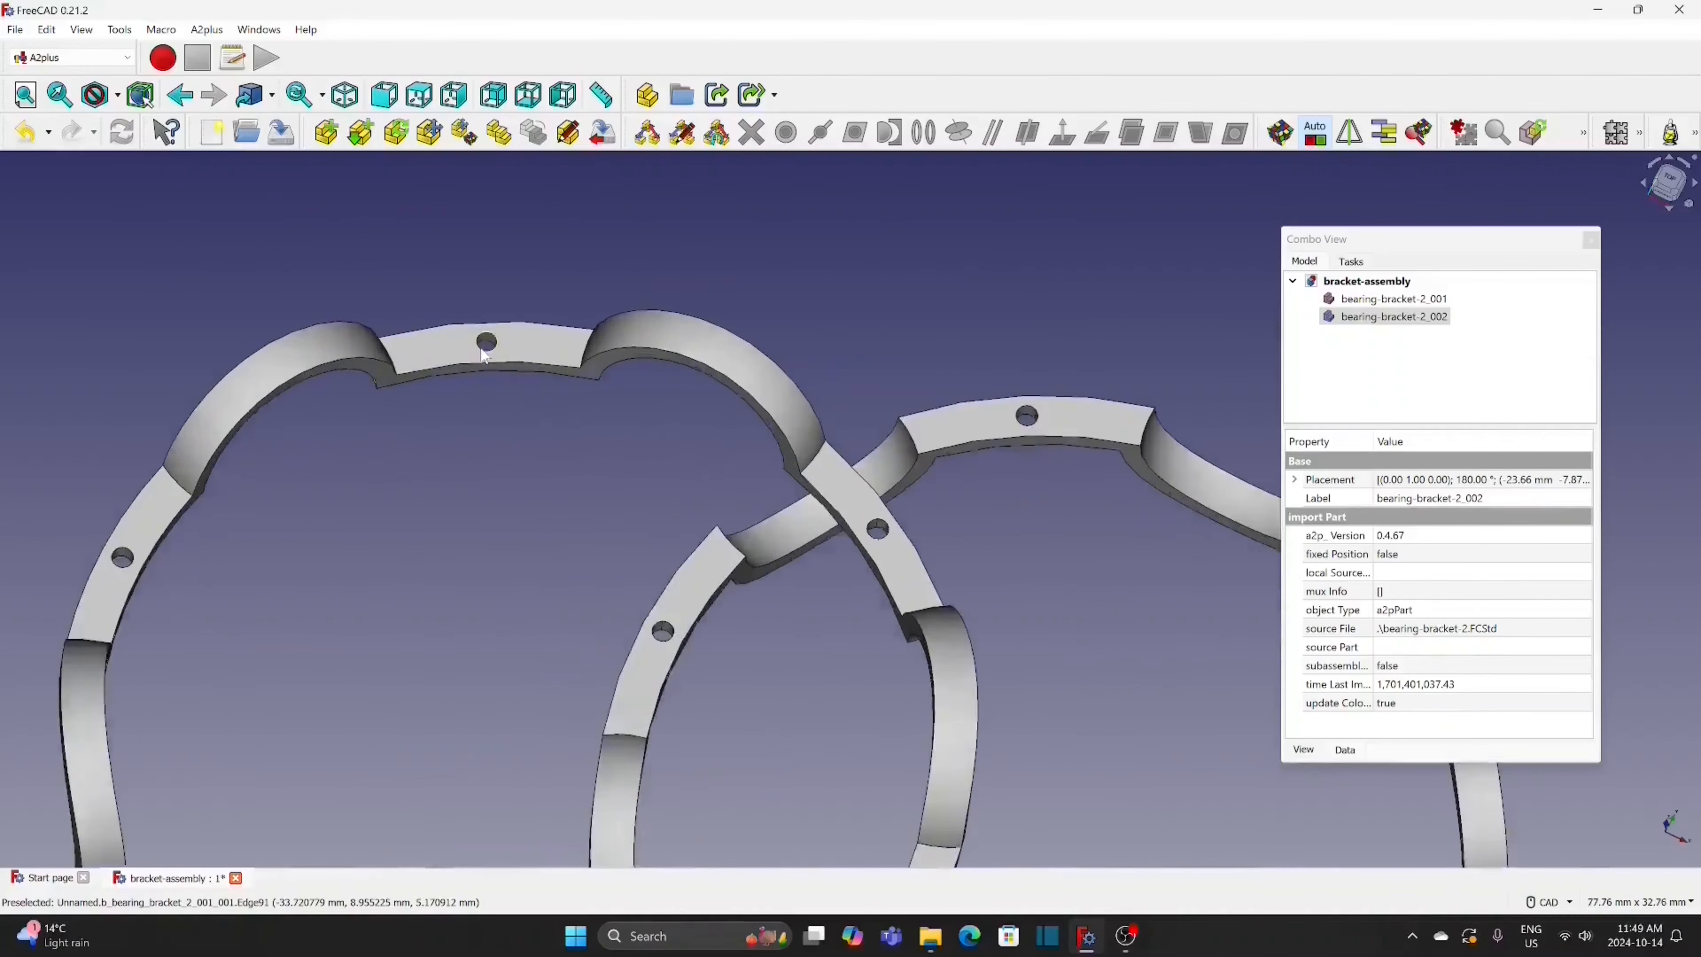
scroll(489, 345, "up", 2)
left_click(1030, 427, "ctrl")
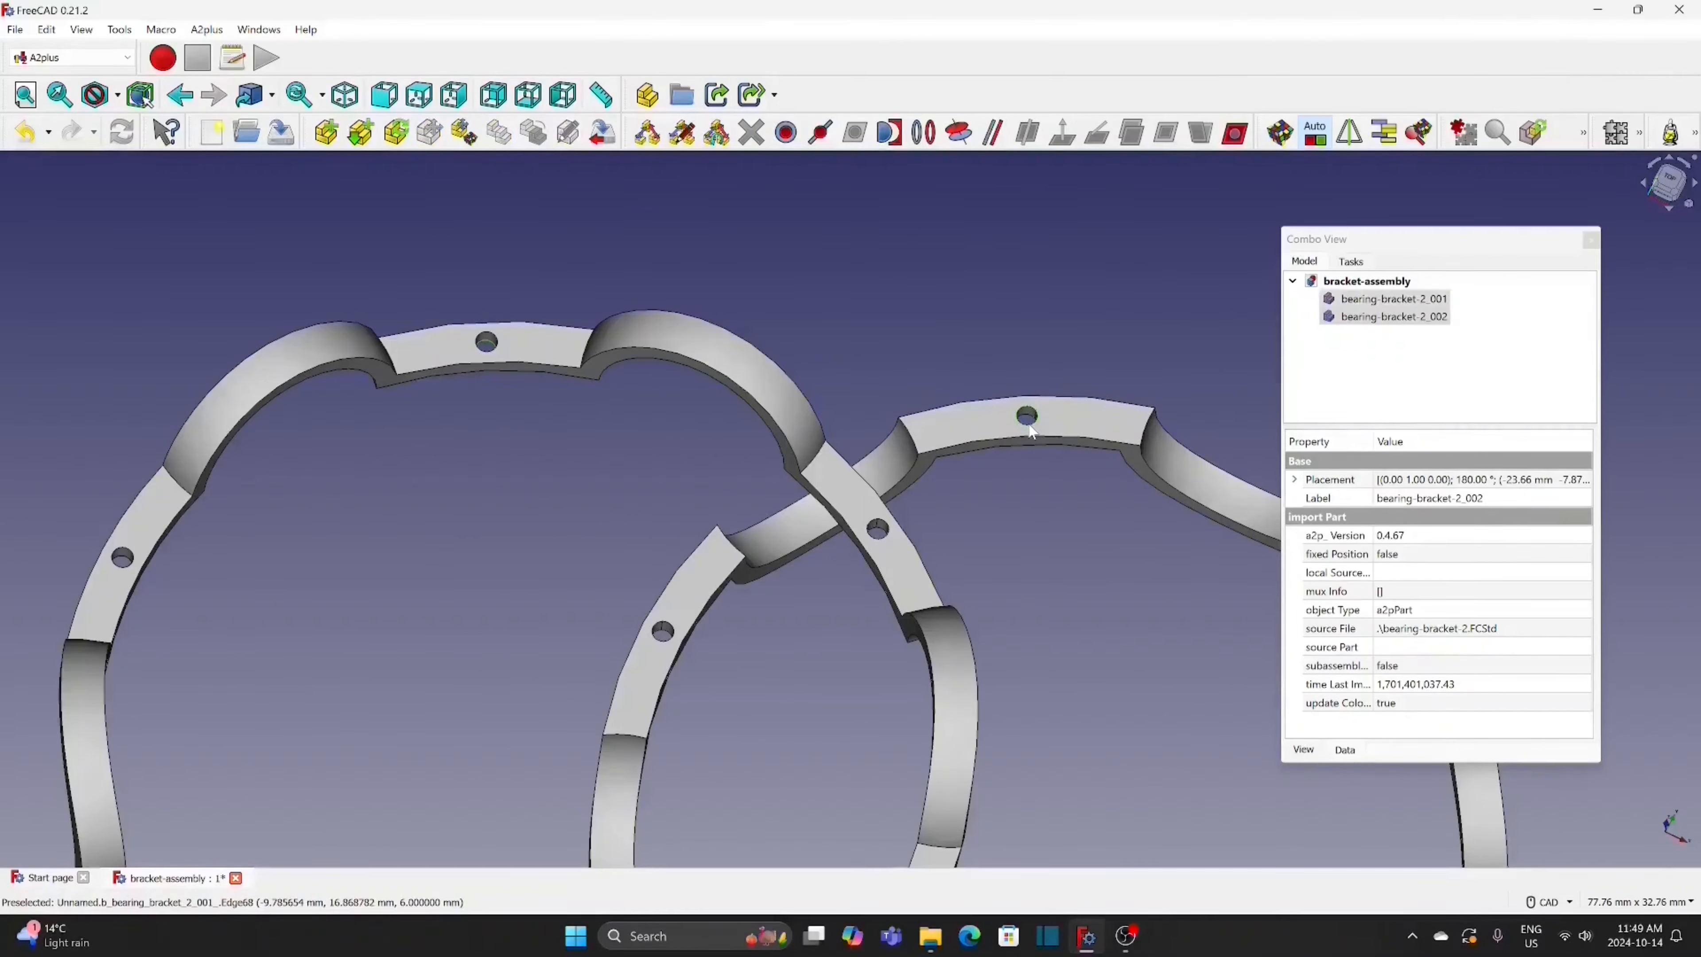
left_click(924, 132)
scroll(1040, 524, "down", 5)
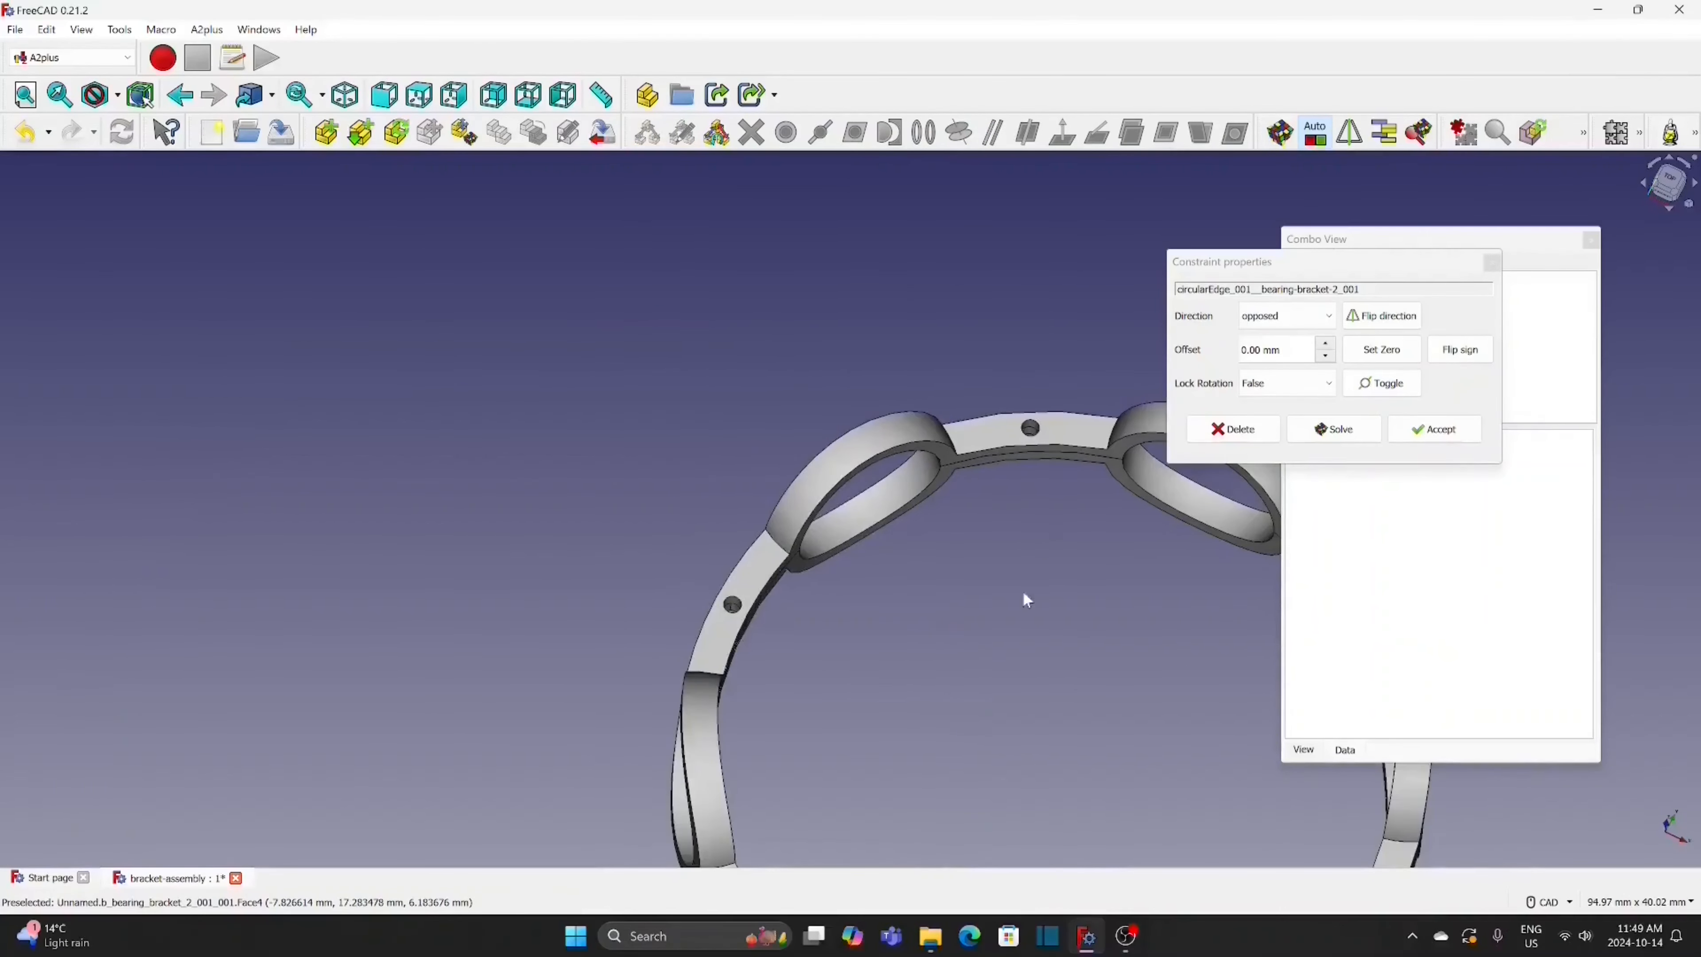
left_click(1433, 430)
scroll(630, 494, "down", 3)
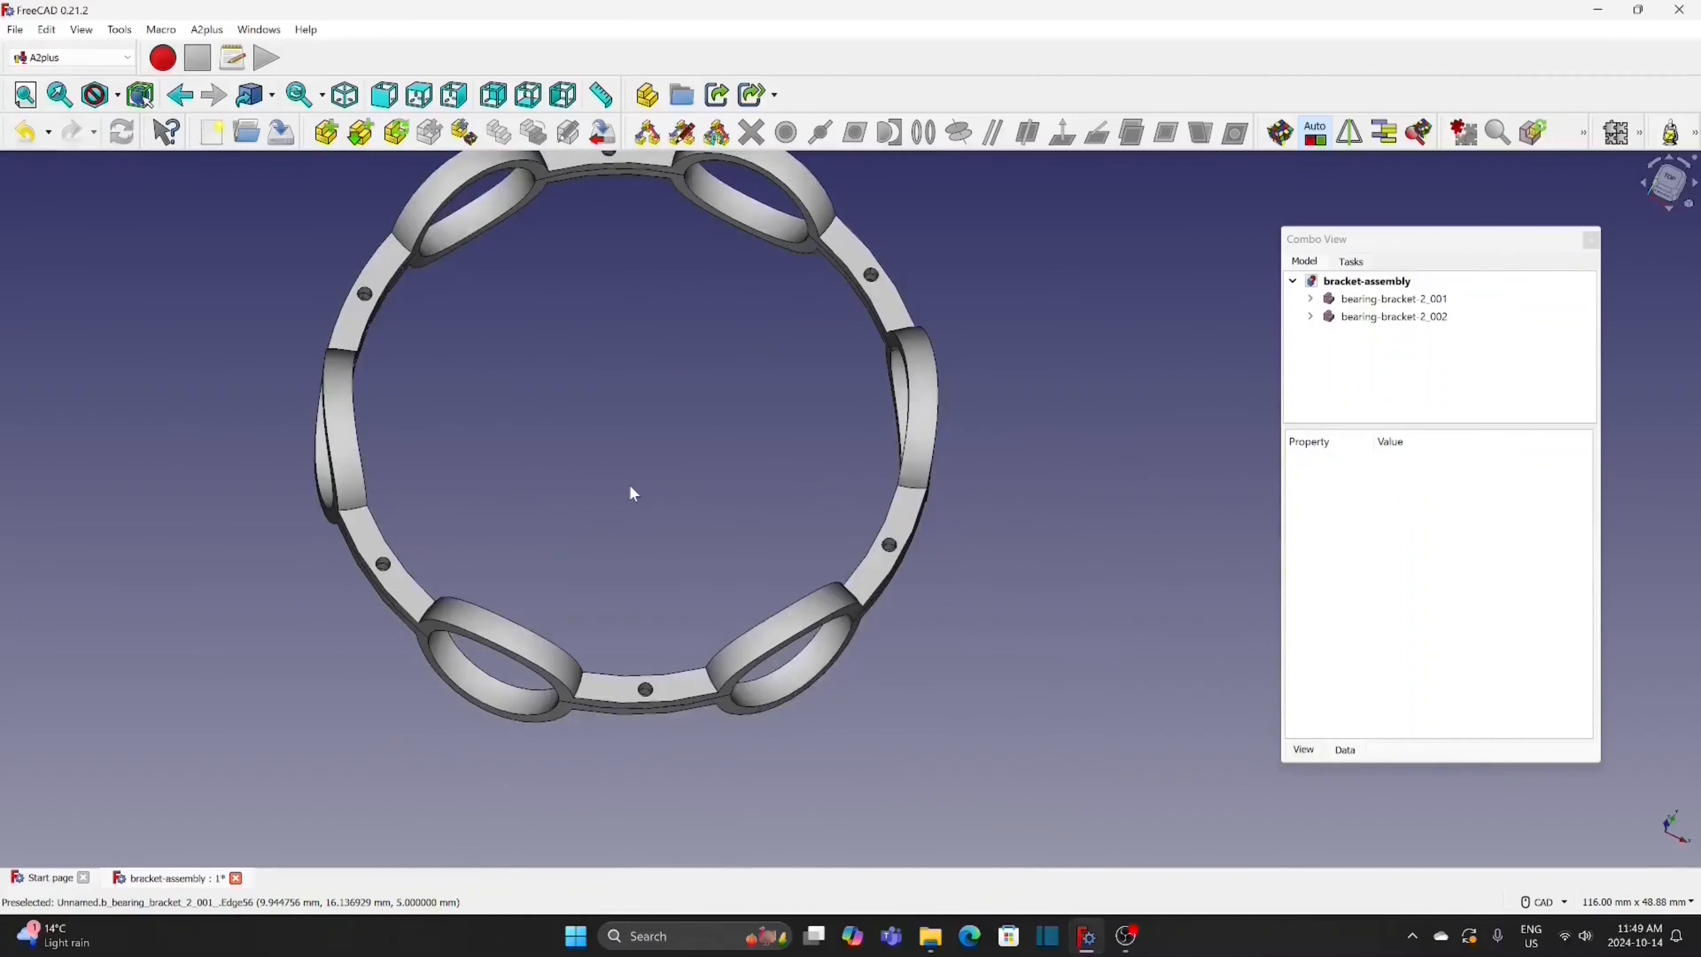
Show the degrees-of-freedom labels and set the fixed bracket's label font size to 20
left_click(1584, 136)
left_click(1534, 168)
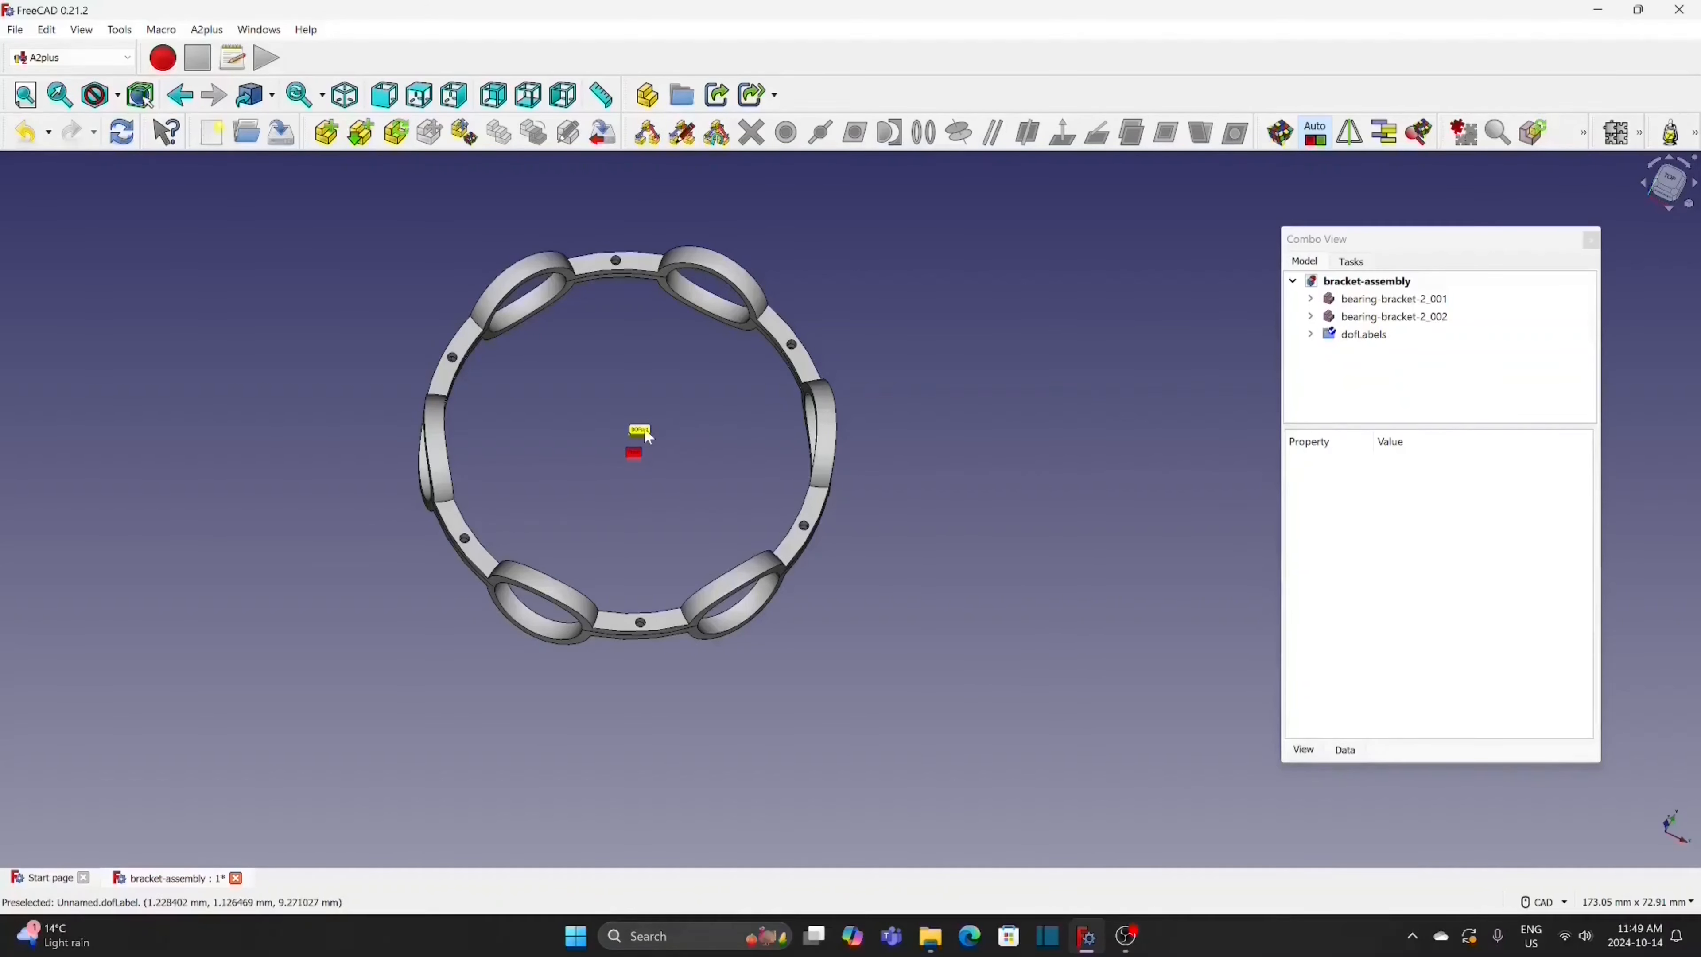
left_click(1311, 333)
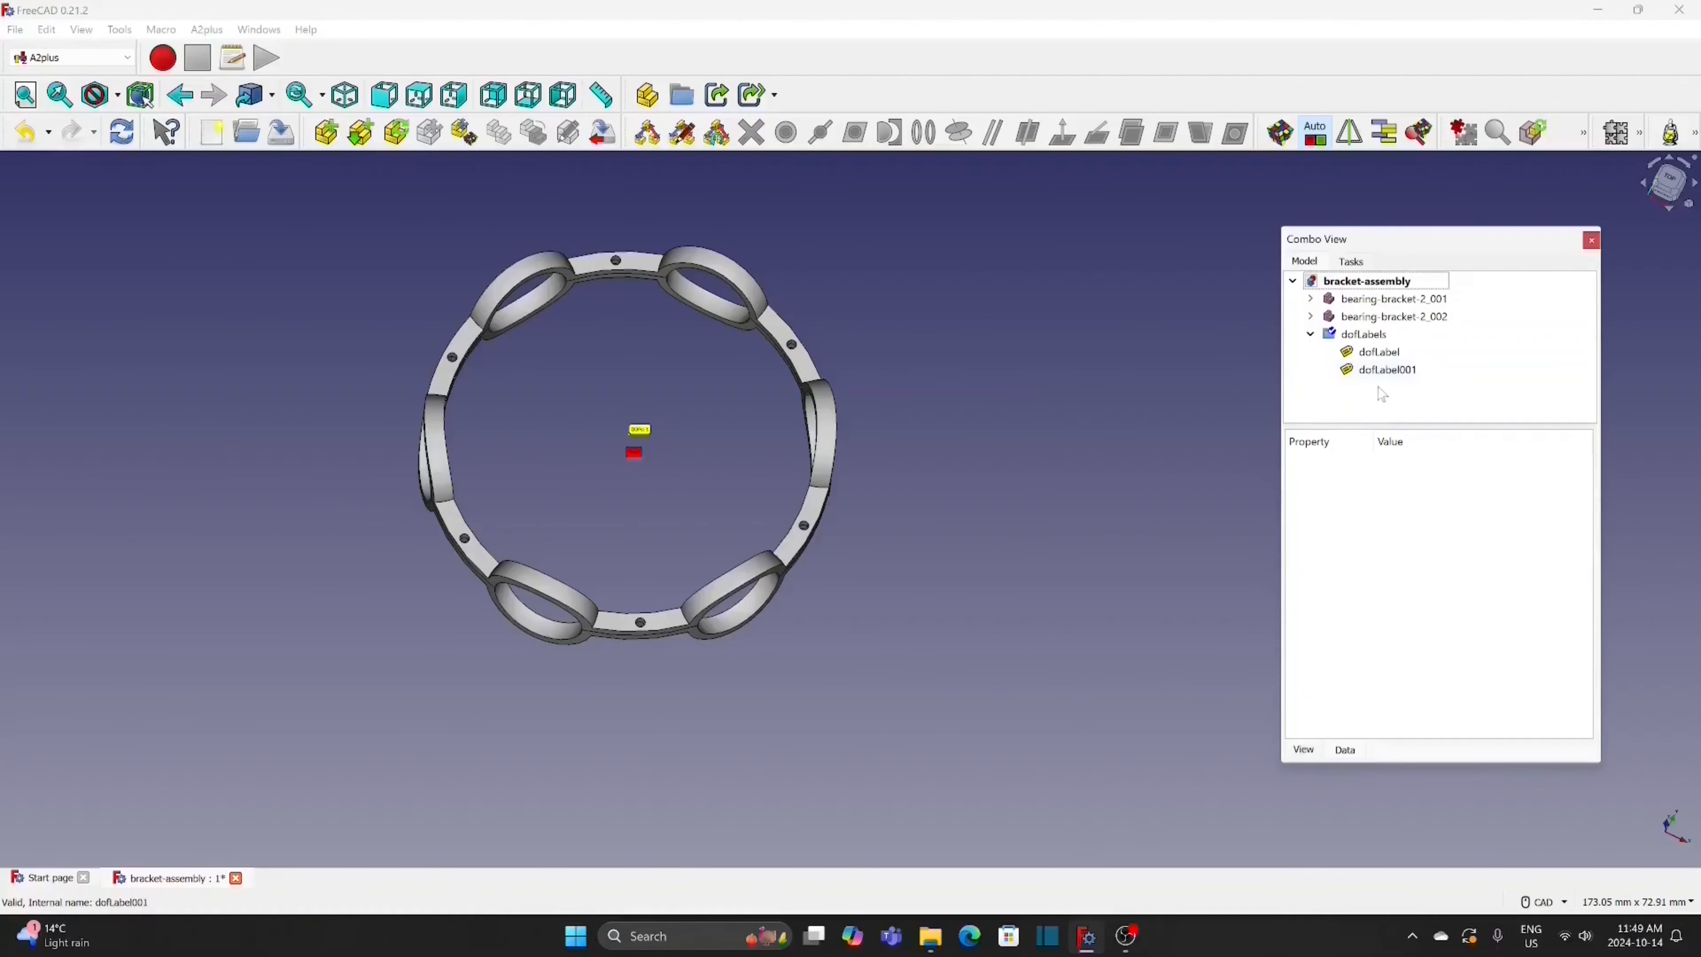
left_click(1386, 372)
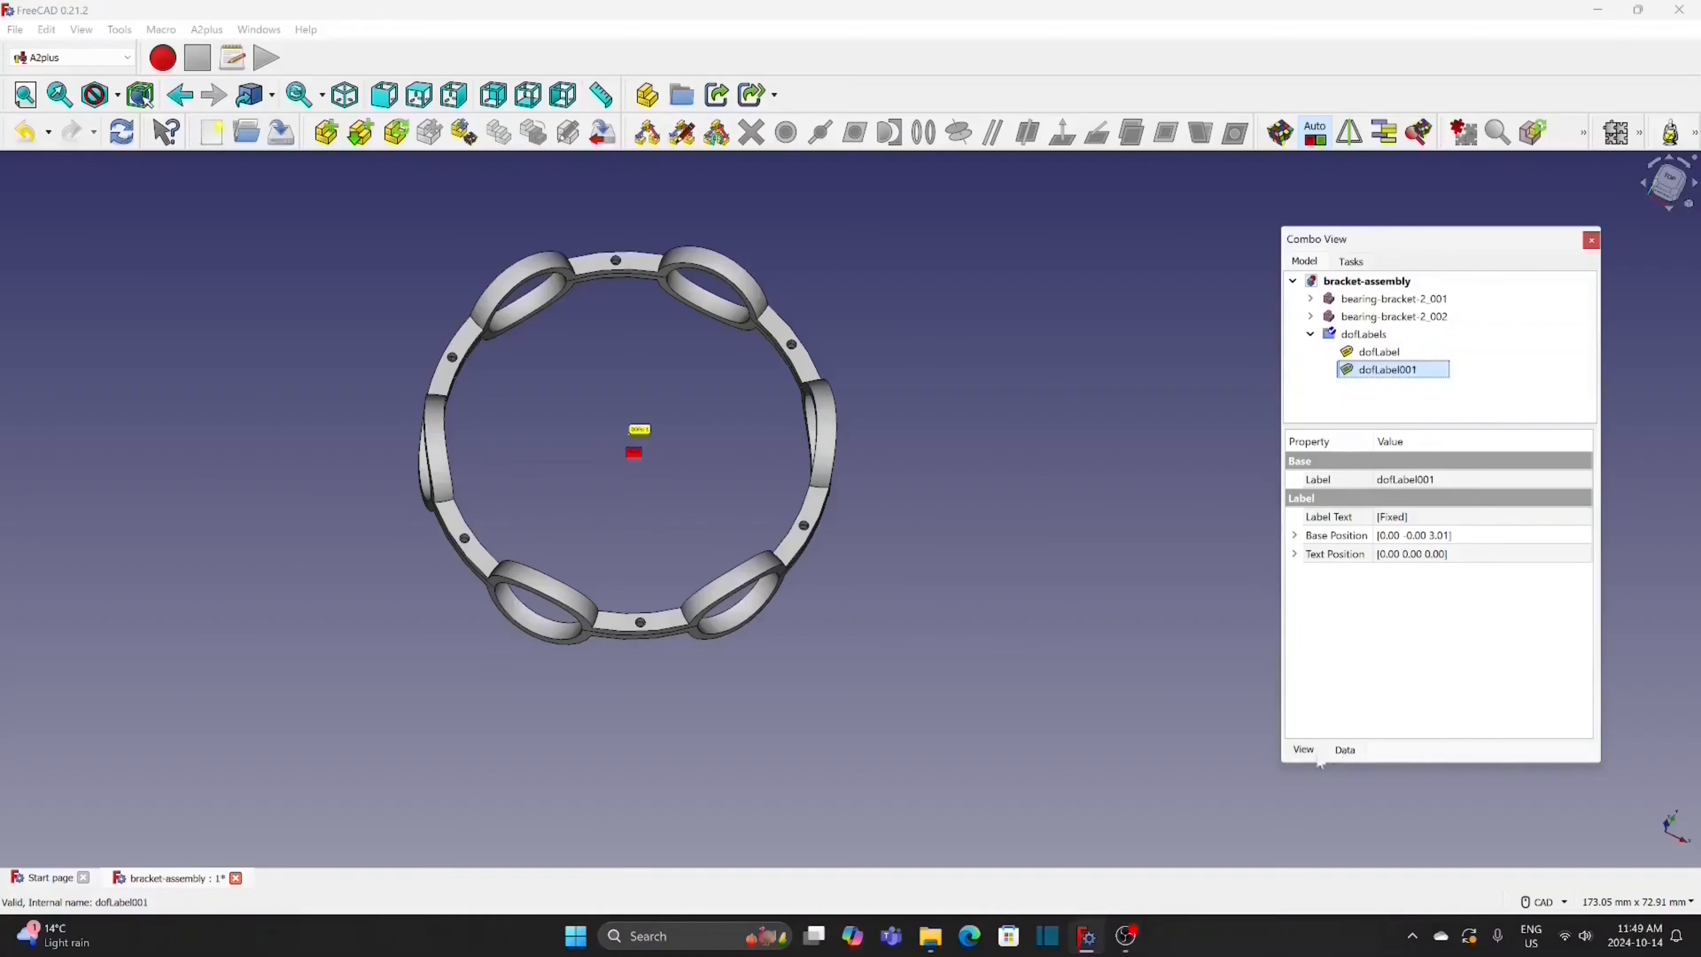
left_click(1304, 752)
left_click(1447, 518)
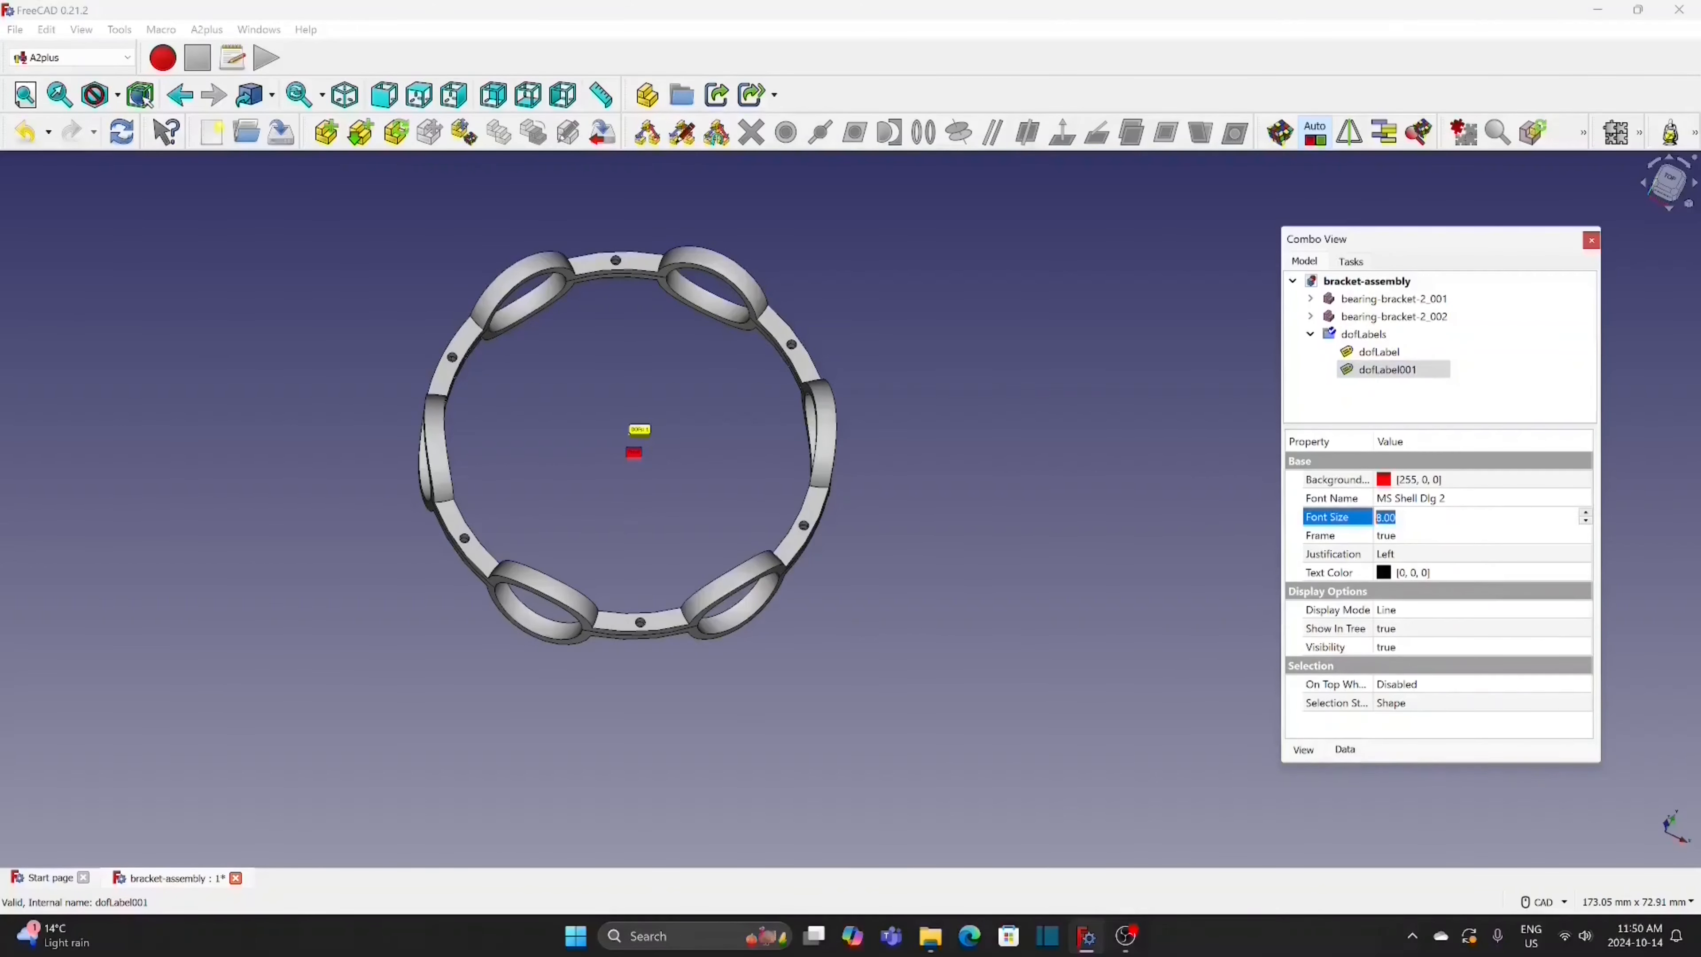
type("20")
key("Return")
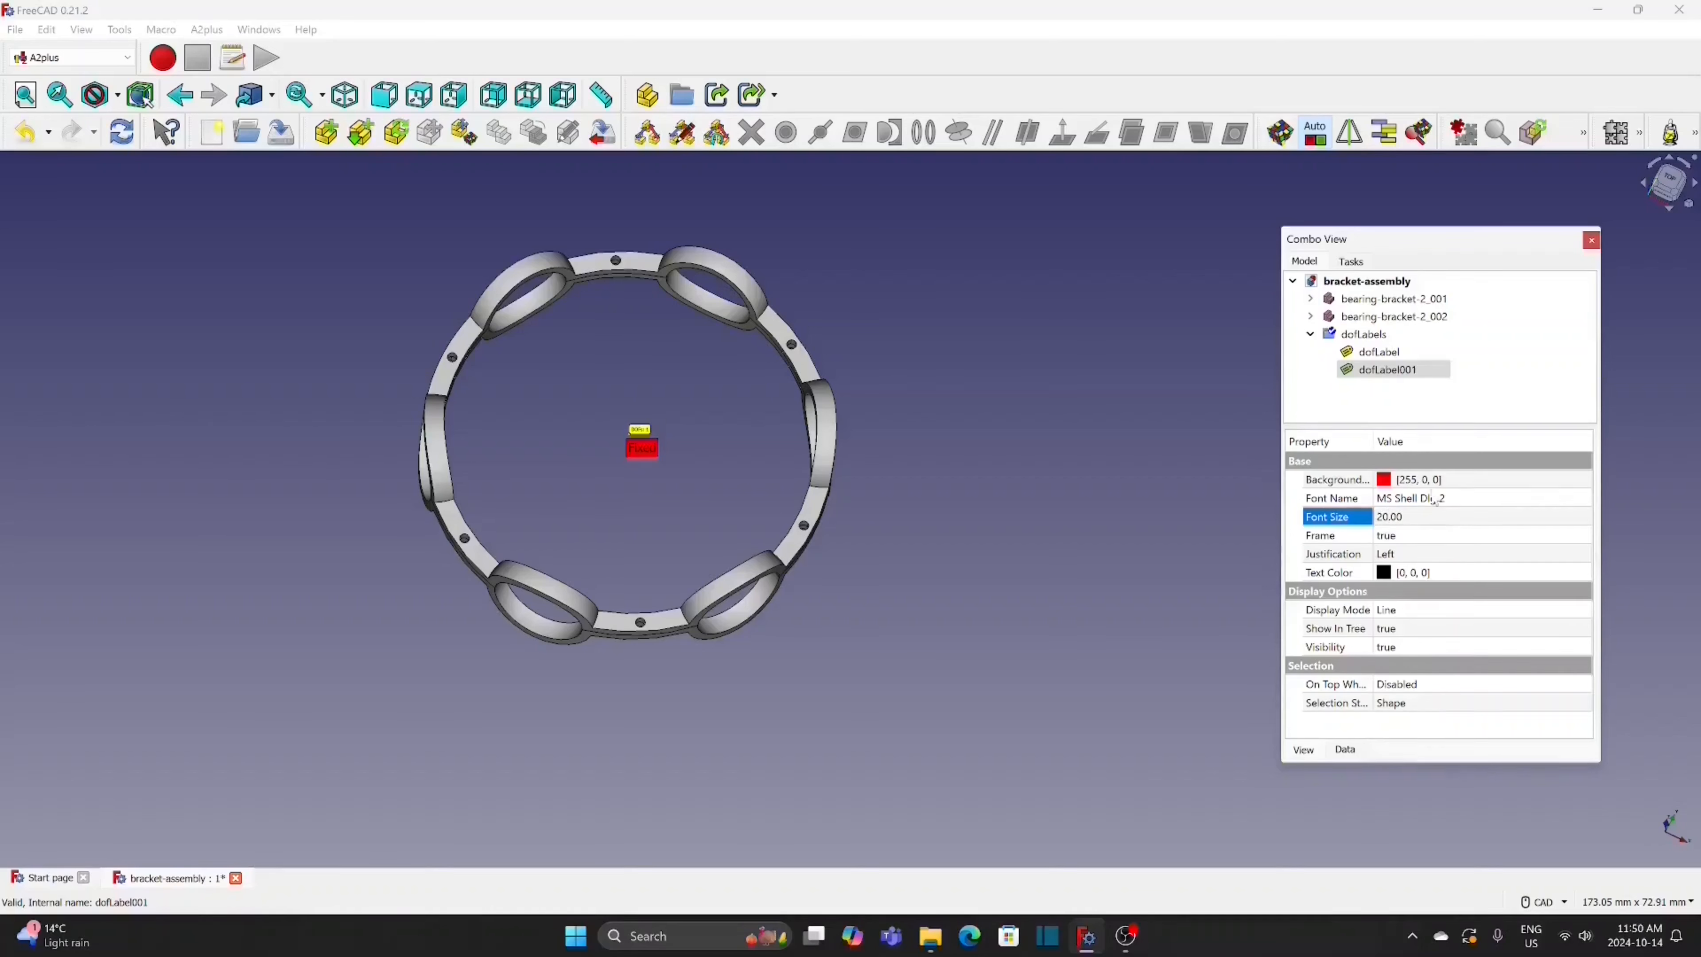
Set the movable bracket's degrees-of-freedom label font size to 20, read it, and turn the labels off
left_click(1413, 353)
left_click(1430, 523)
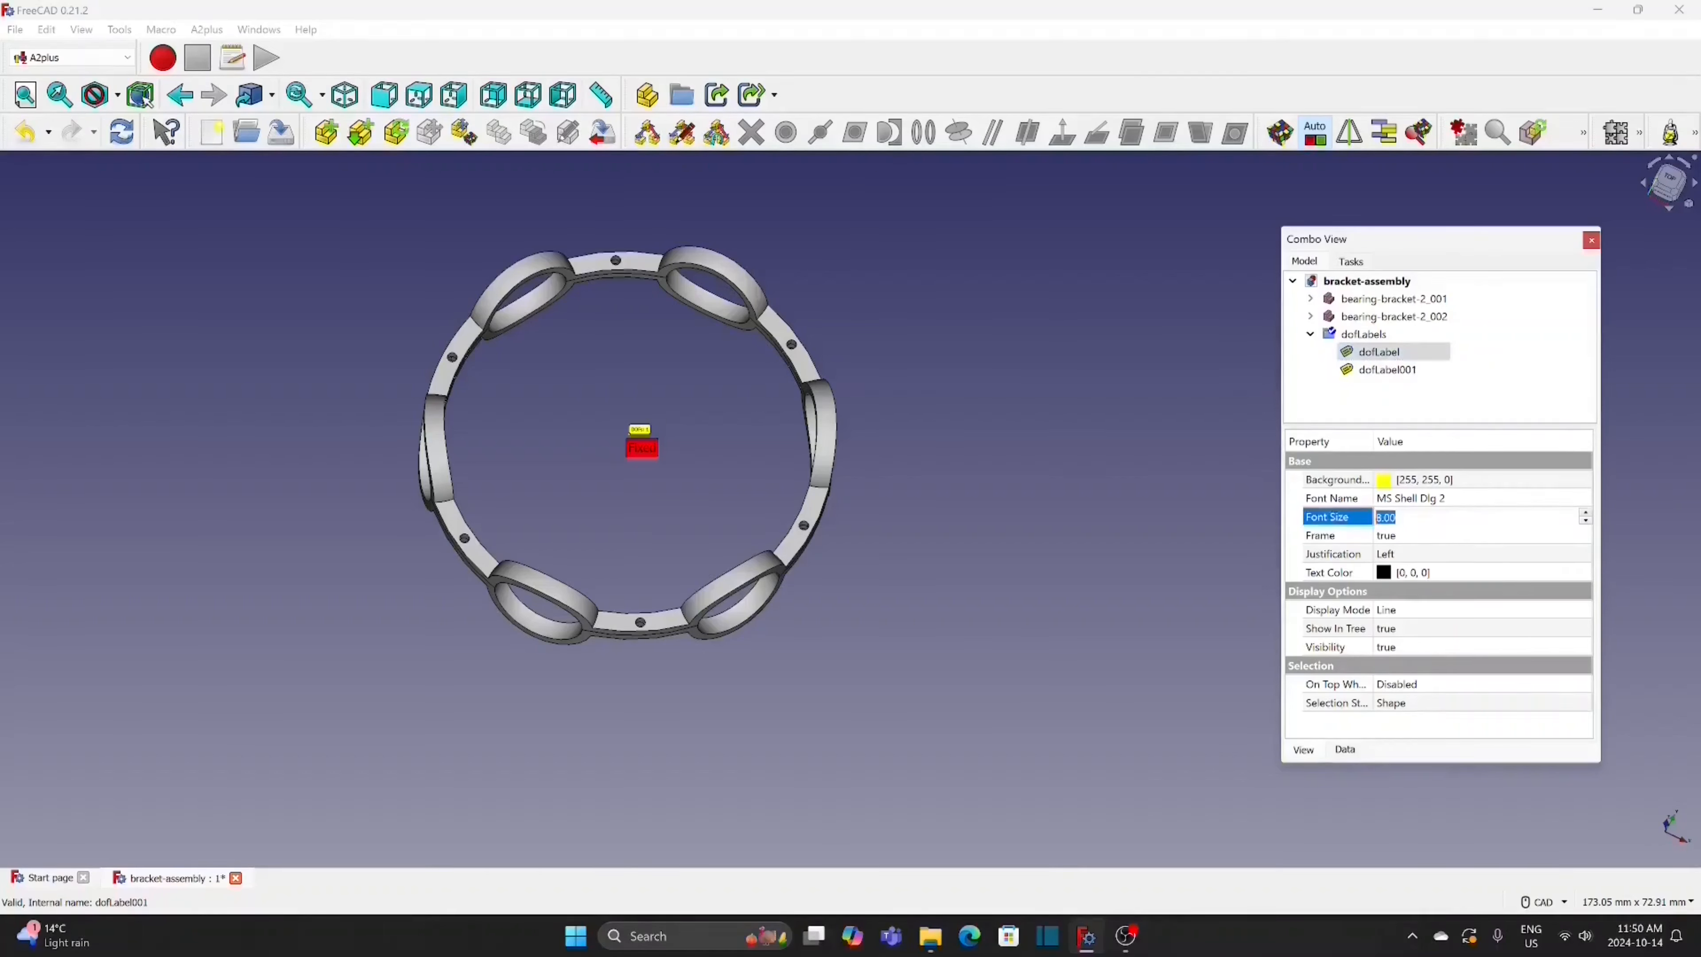
type("20")
key("Return")
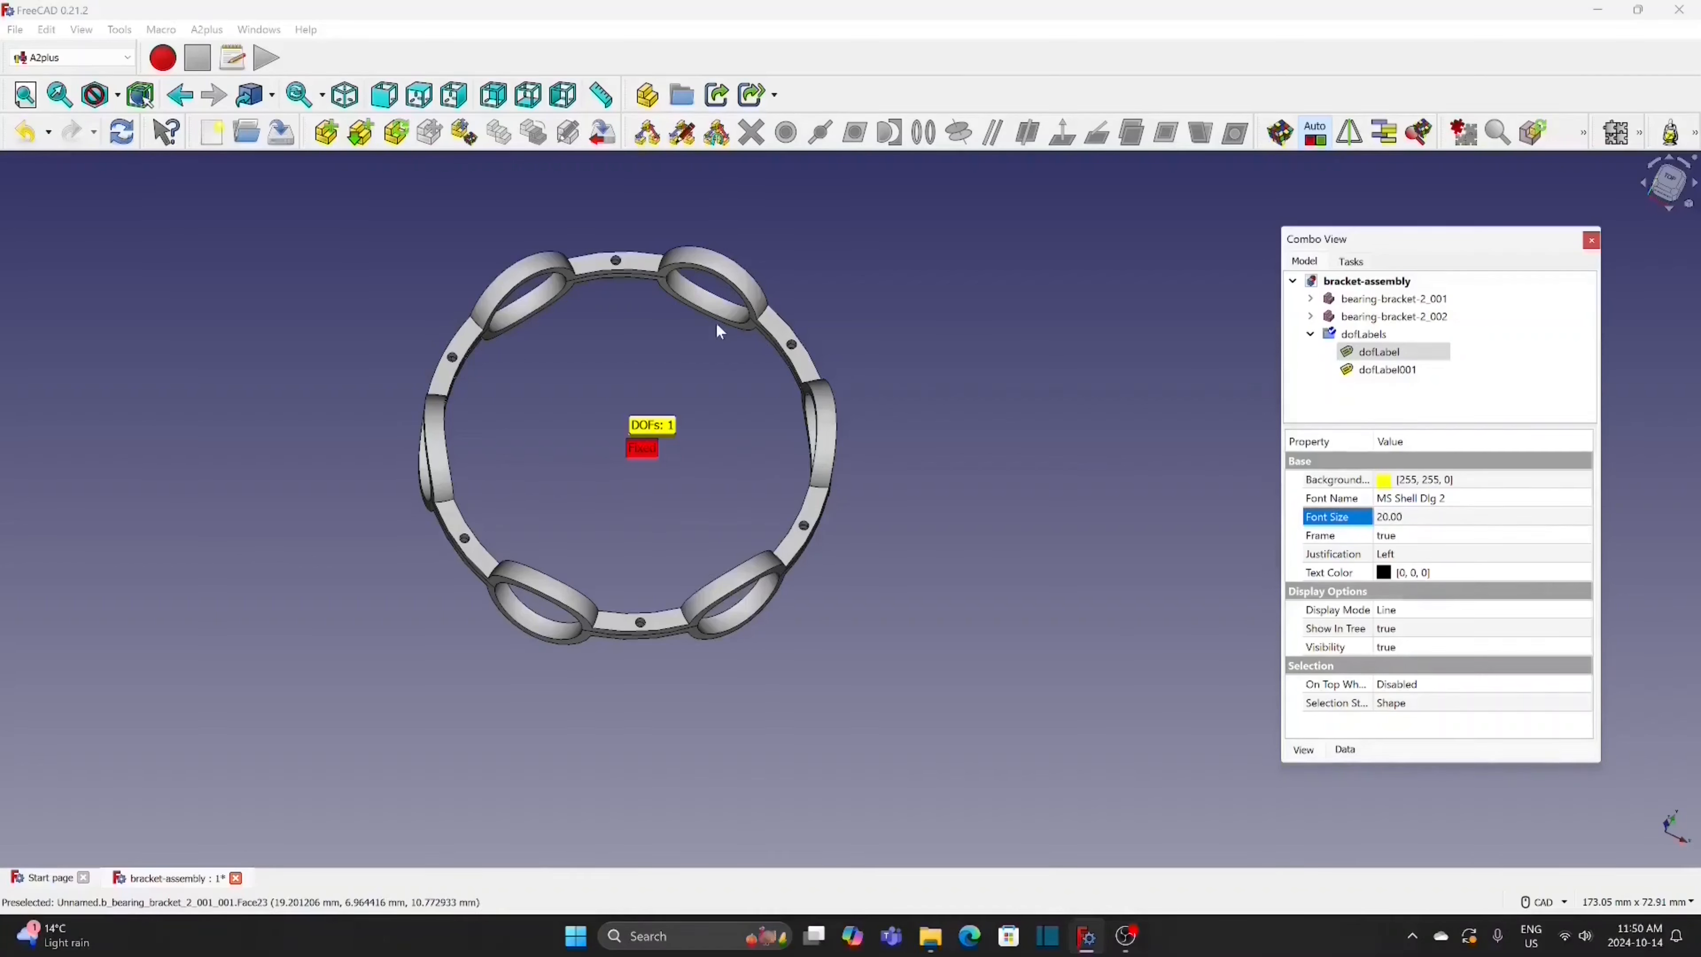
left_click(1585, 135)
left_click(1532, 165)
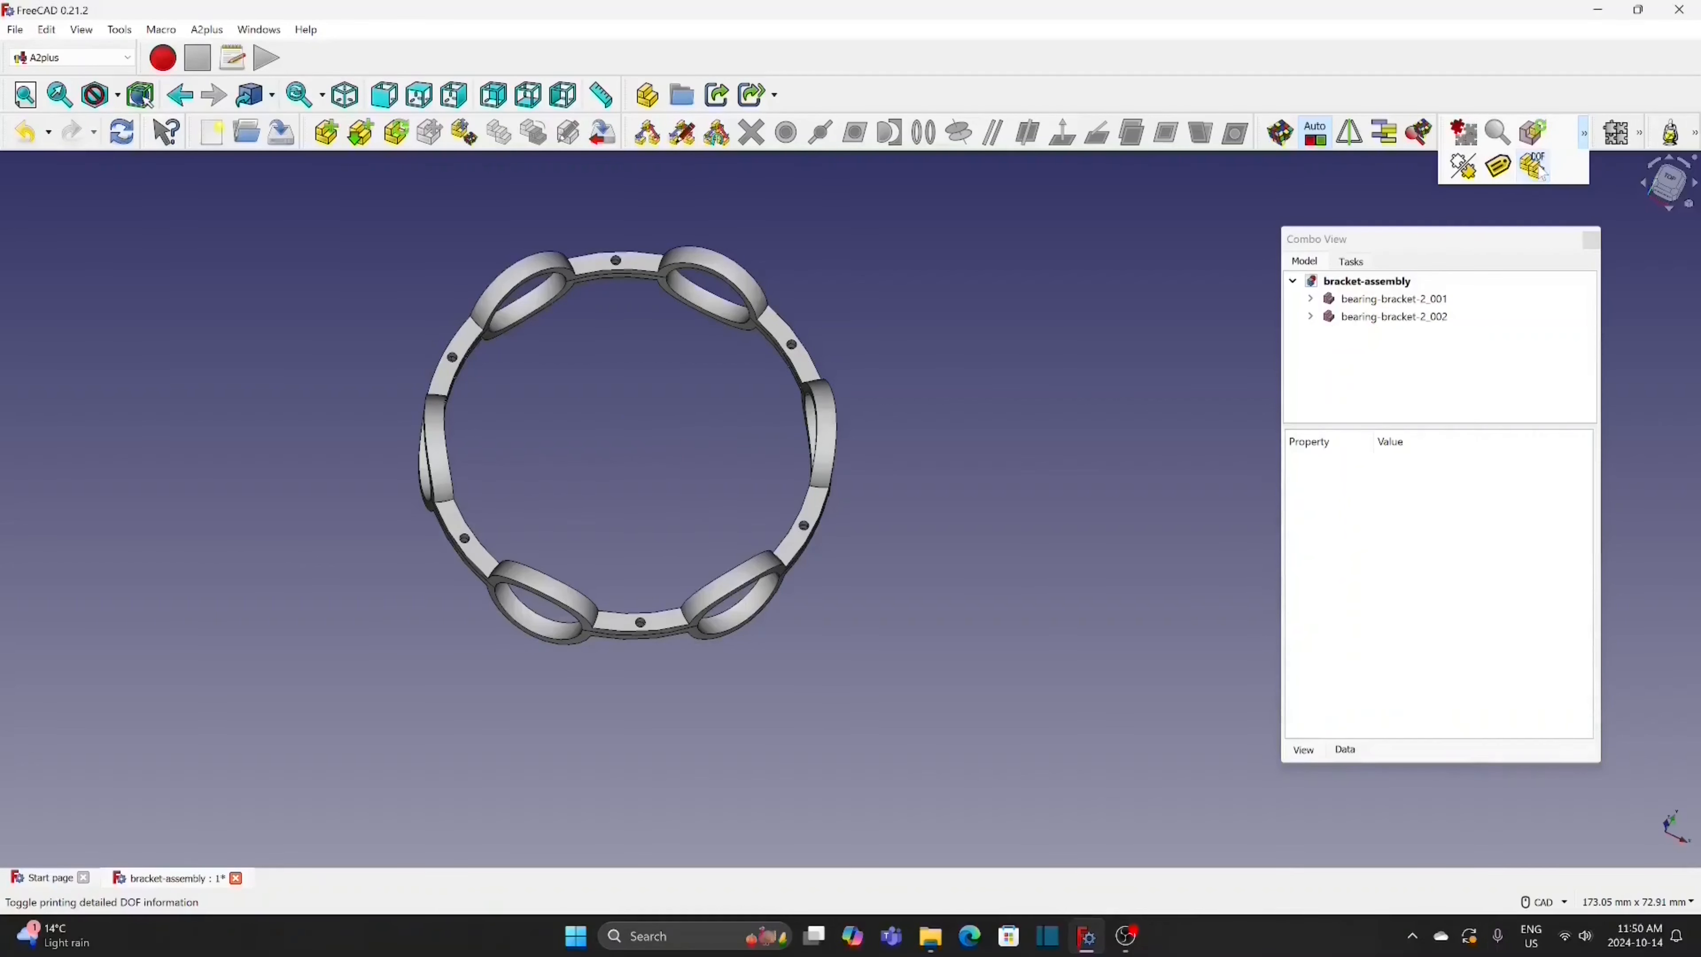
Transform the duplicated bracket by moving it 6 mm along its X axis, away from the fixed bracket
right_click(644, 267)
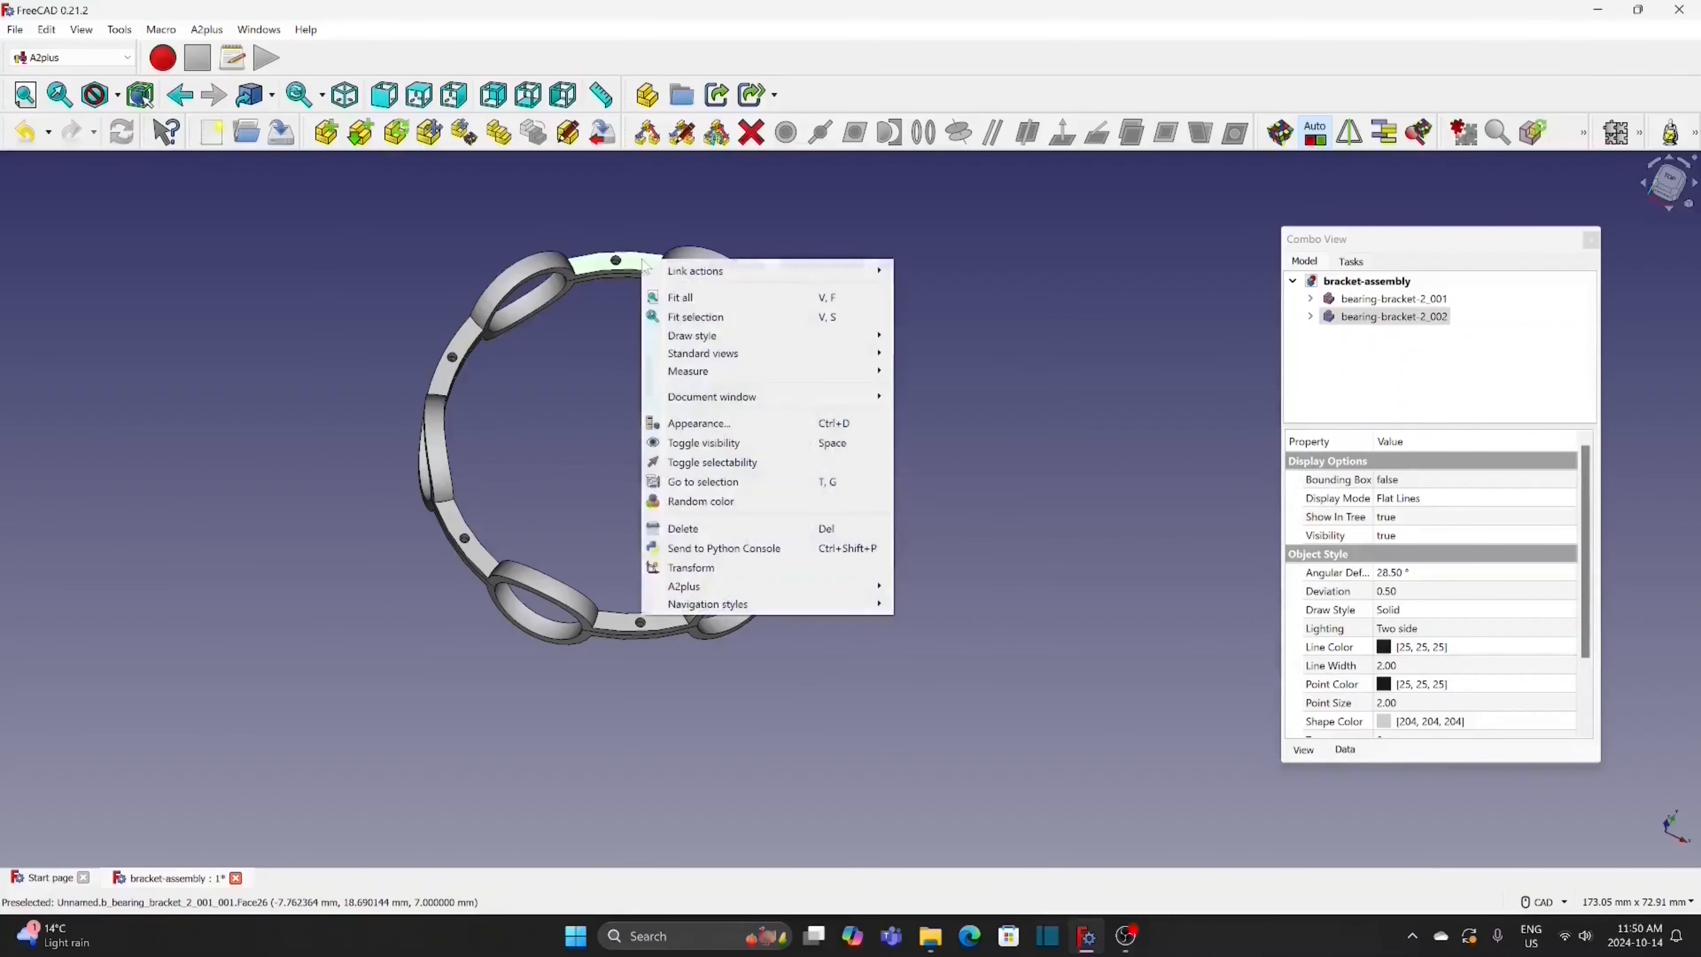
left_click(700, 571)
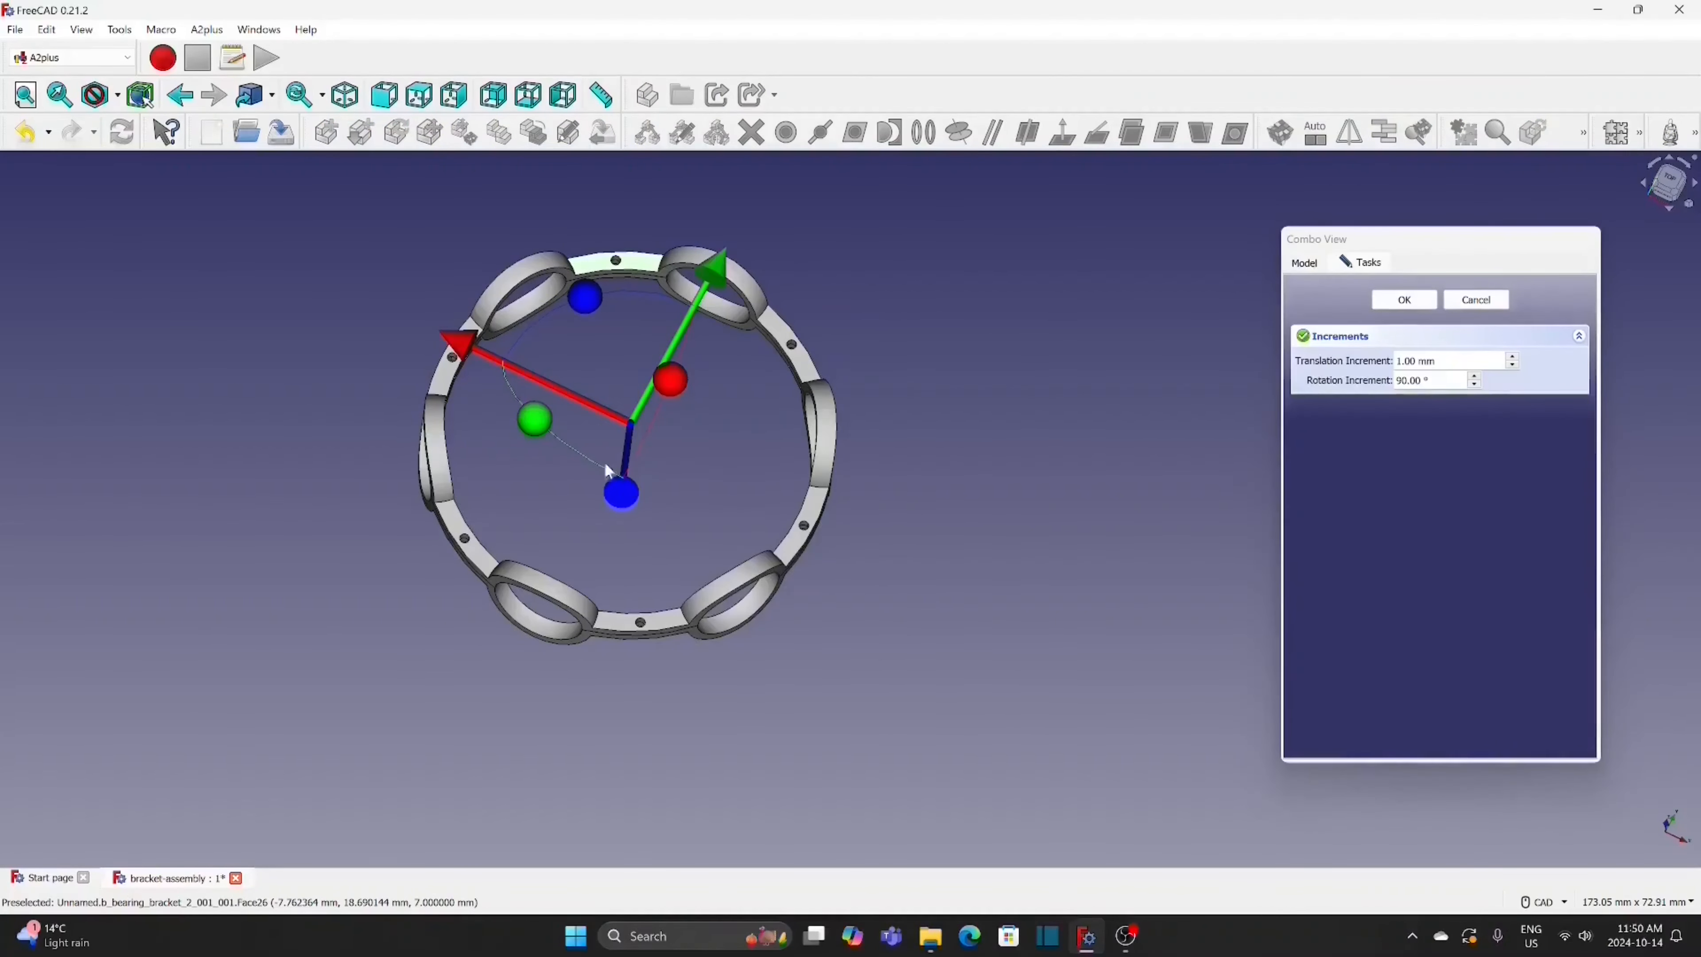
left_click_drag(457, 350, 404, 342)
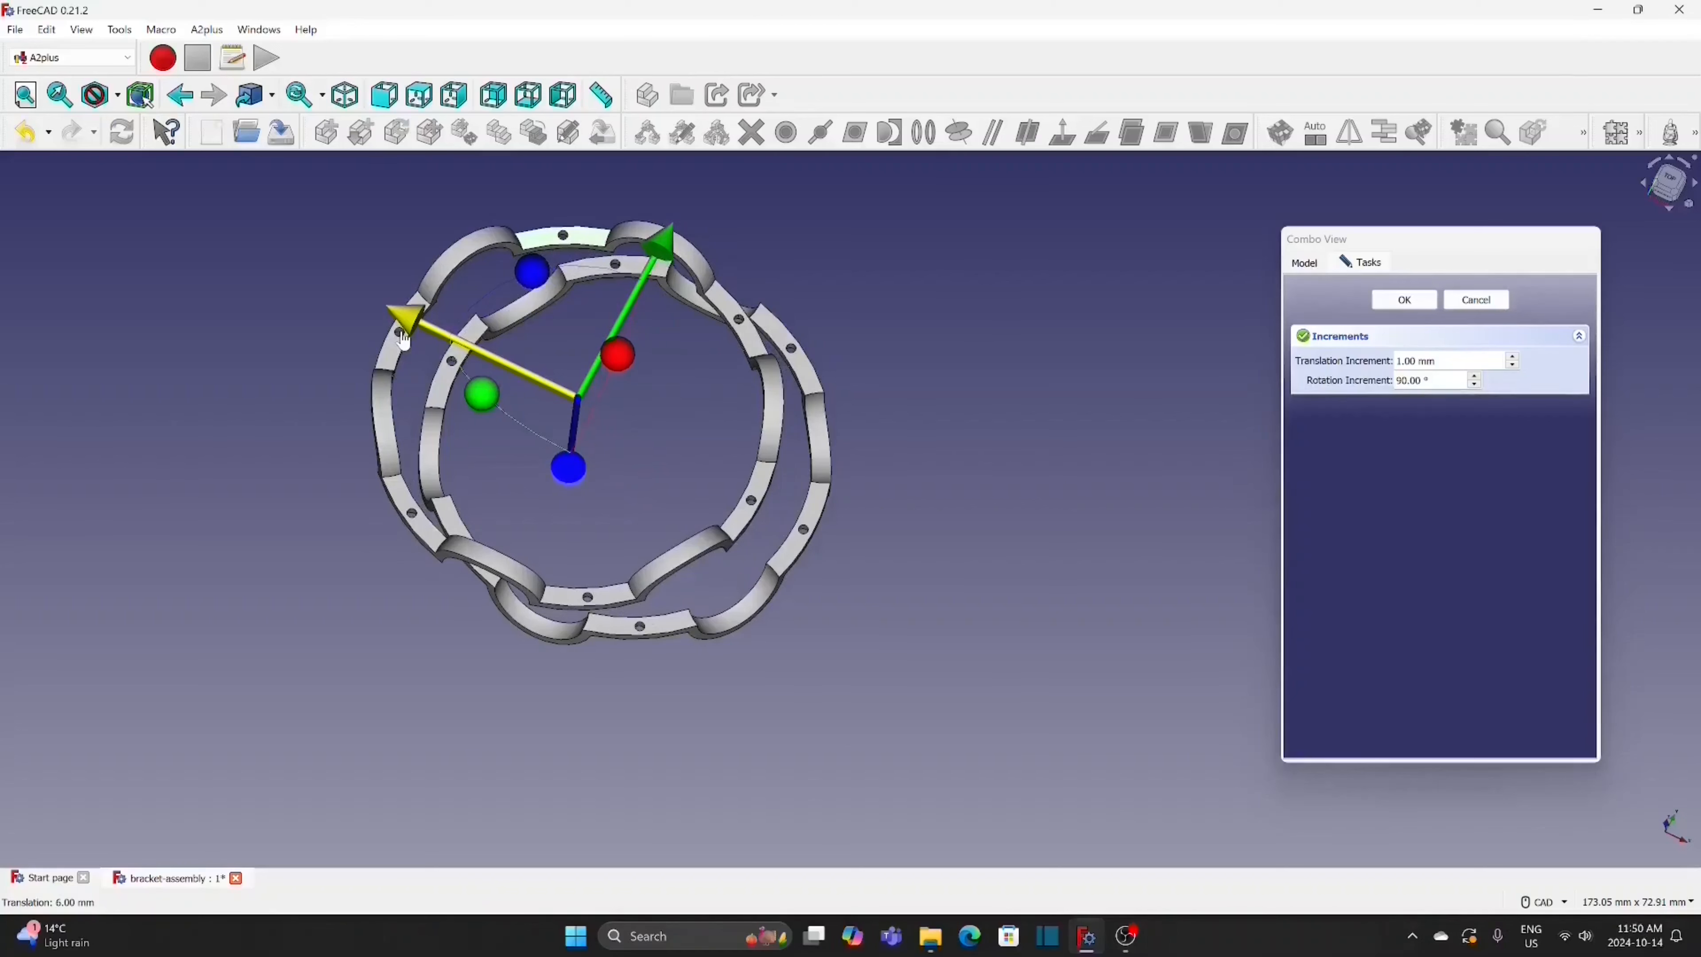
left_click(1404, 299)
scroll(619, 702, "up", 5)
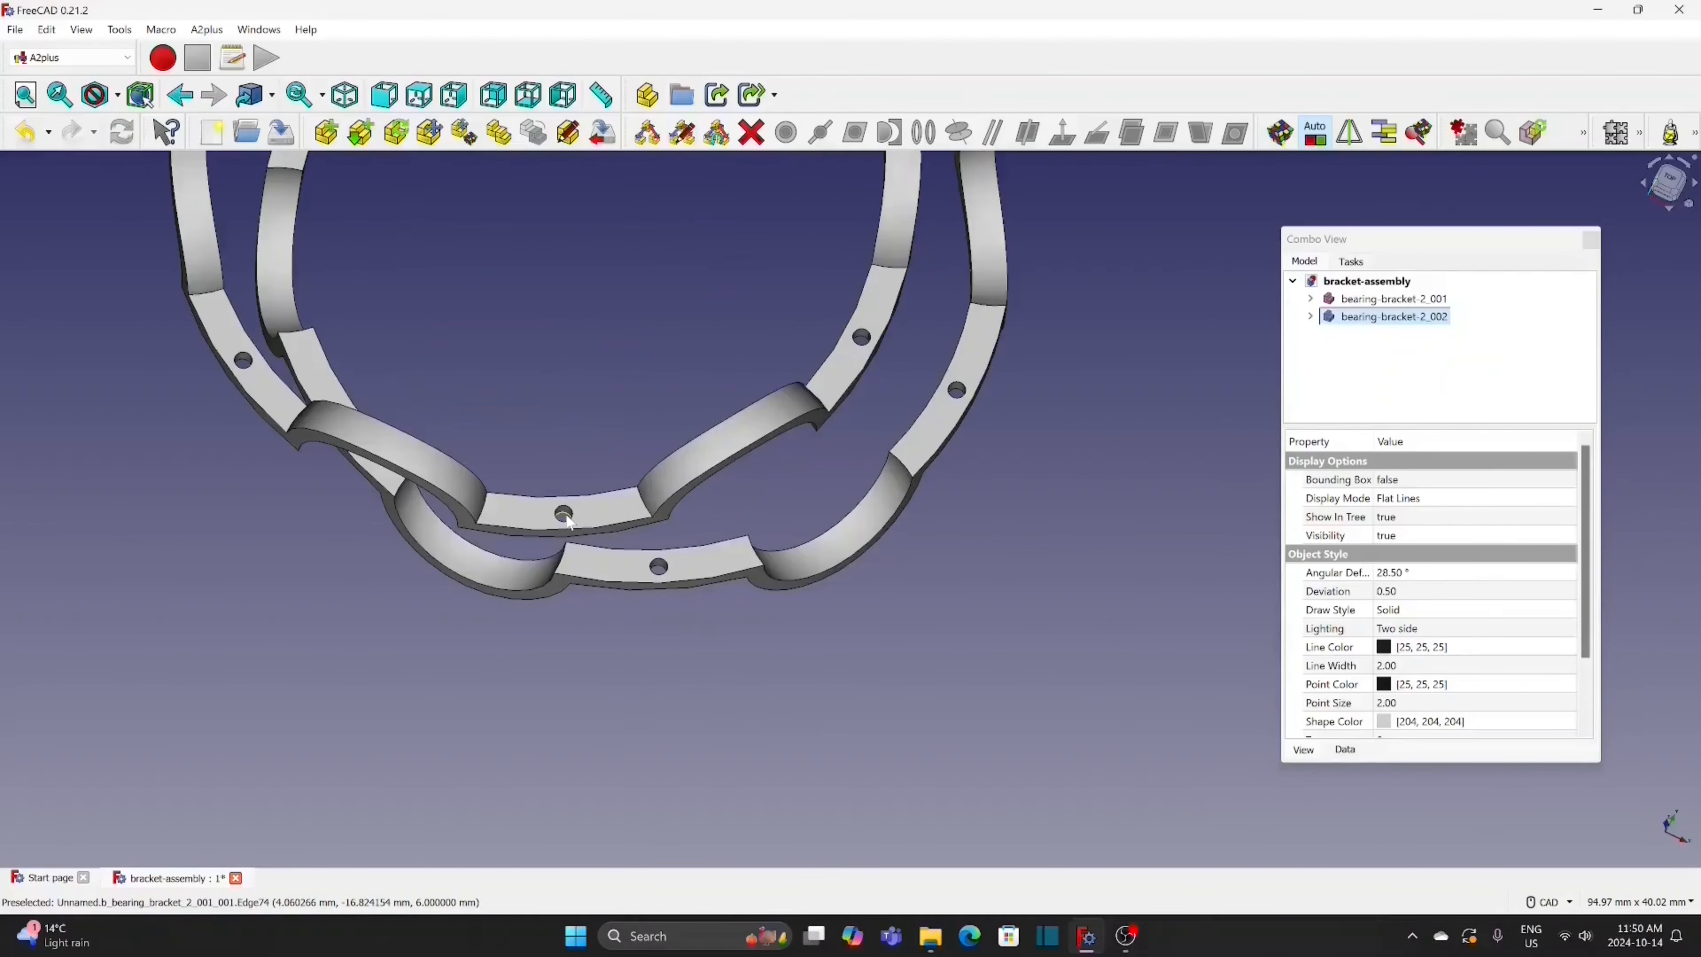
Join the two brackets at their front rivet holes with a circular edge constraint and accept it
left_click(665, 576)
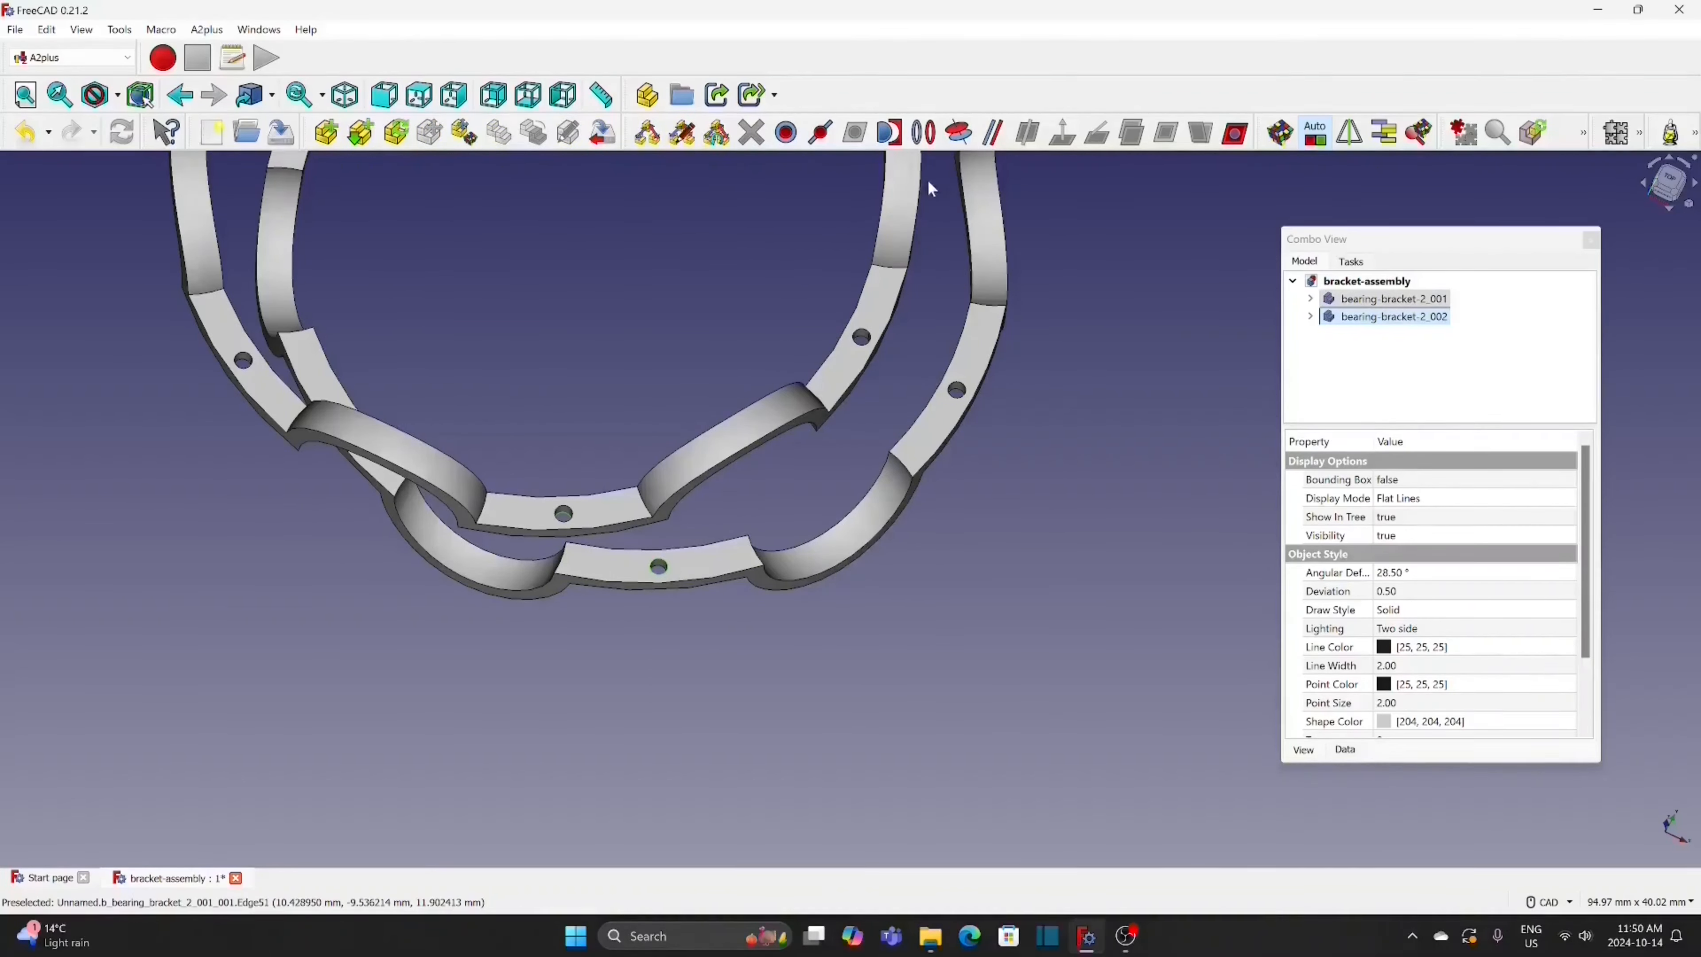
left_click(925, 134)
left_click(1438, 430)
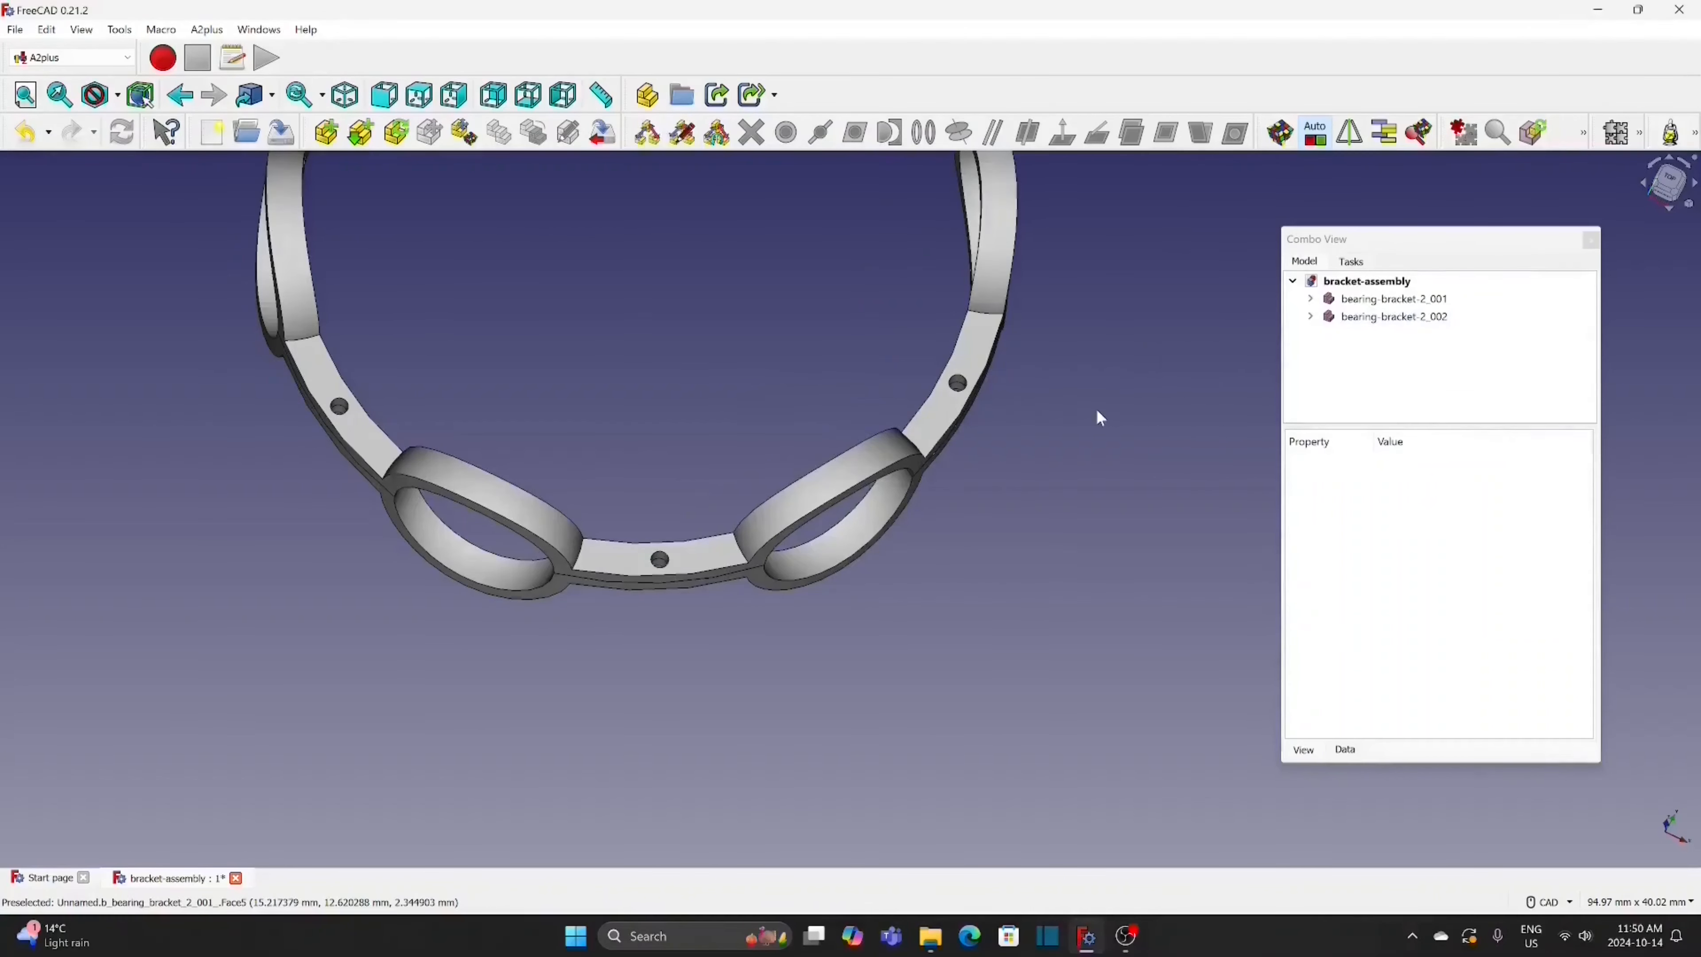
Show the degrees-of-freedom labels to check how the joined brackets are constrained, and turn the labels off again
scroll(1099, 416, "down", 5)
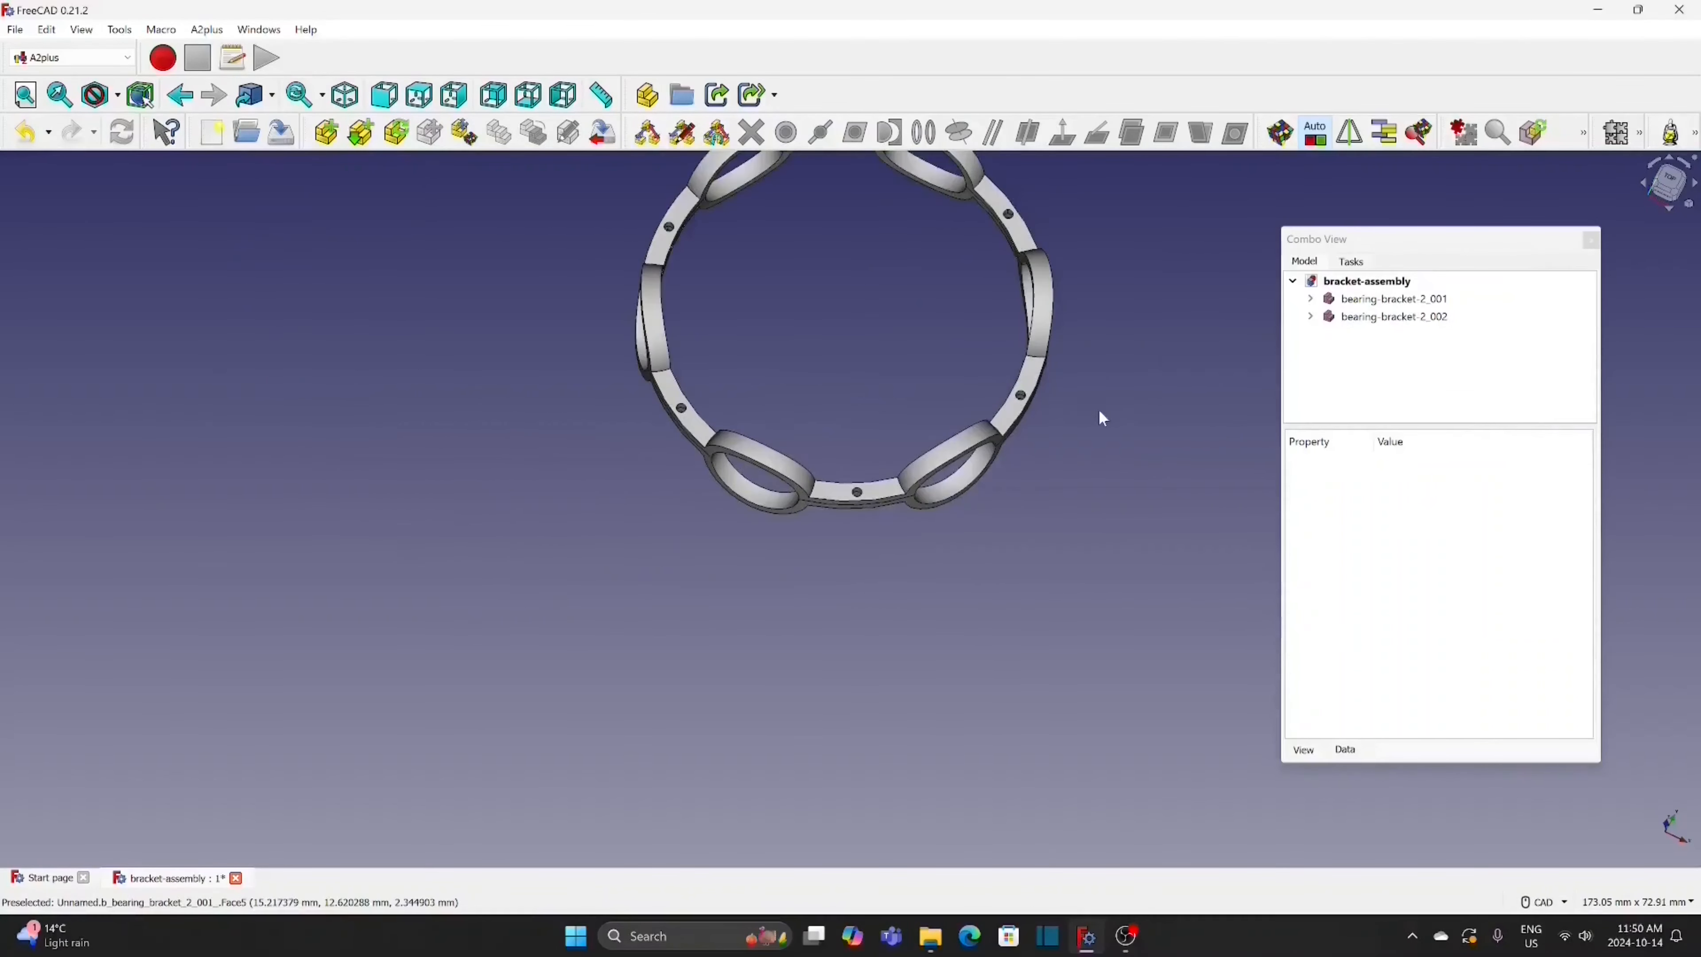
left_click(1583, 132)
left_click(1535, 168)
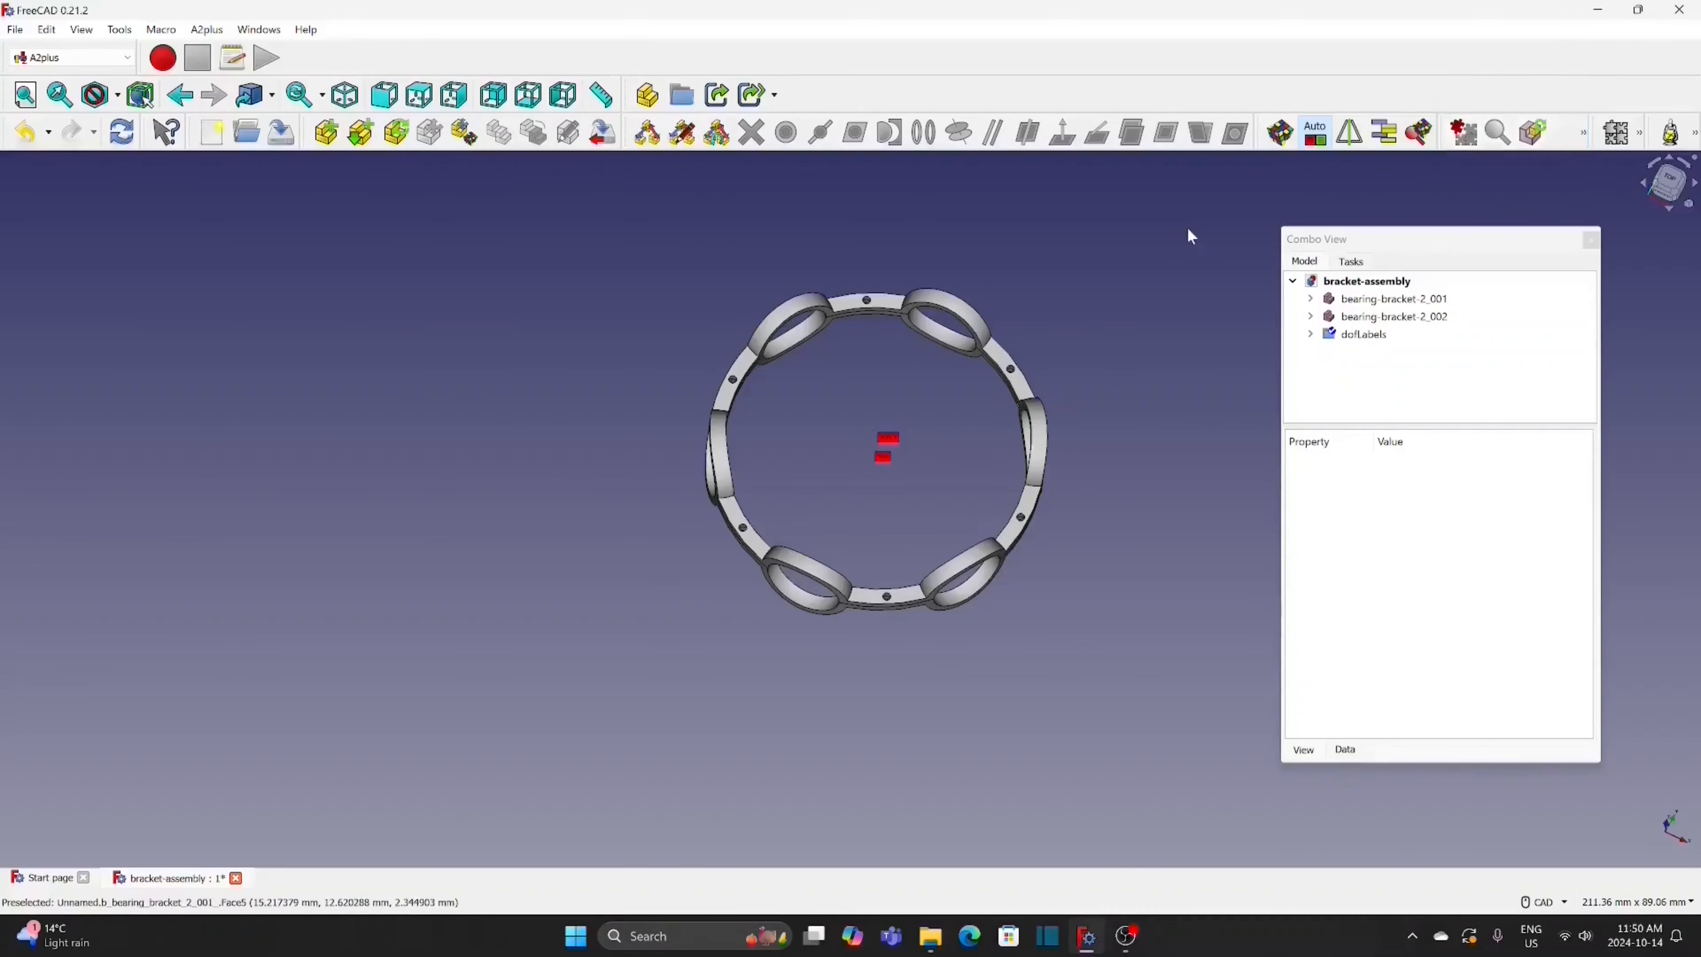
left_click(1585, 136)
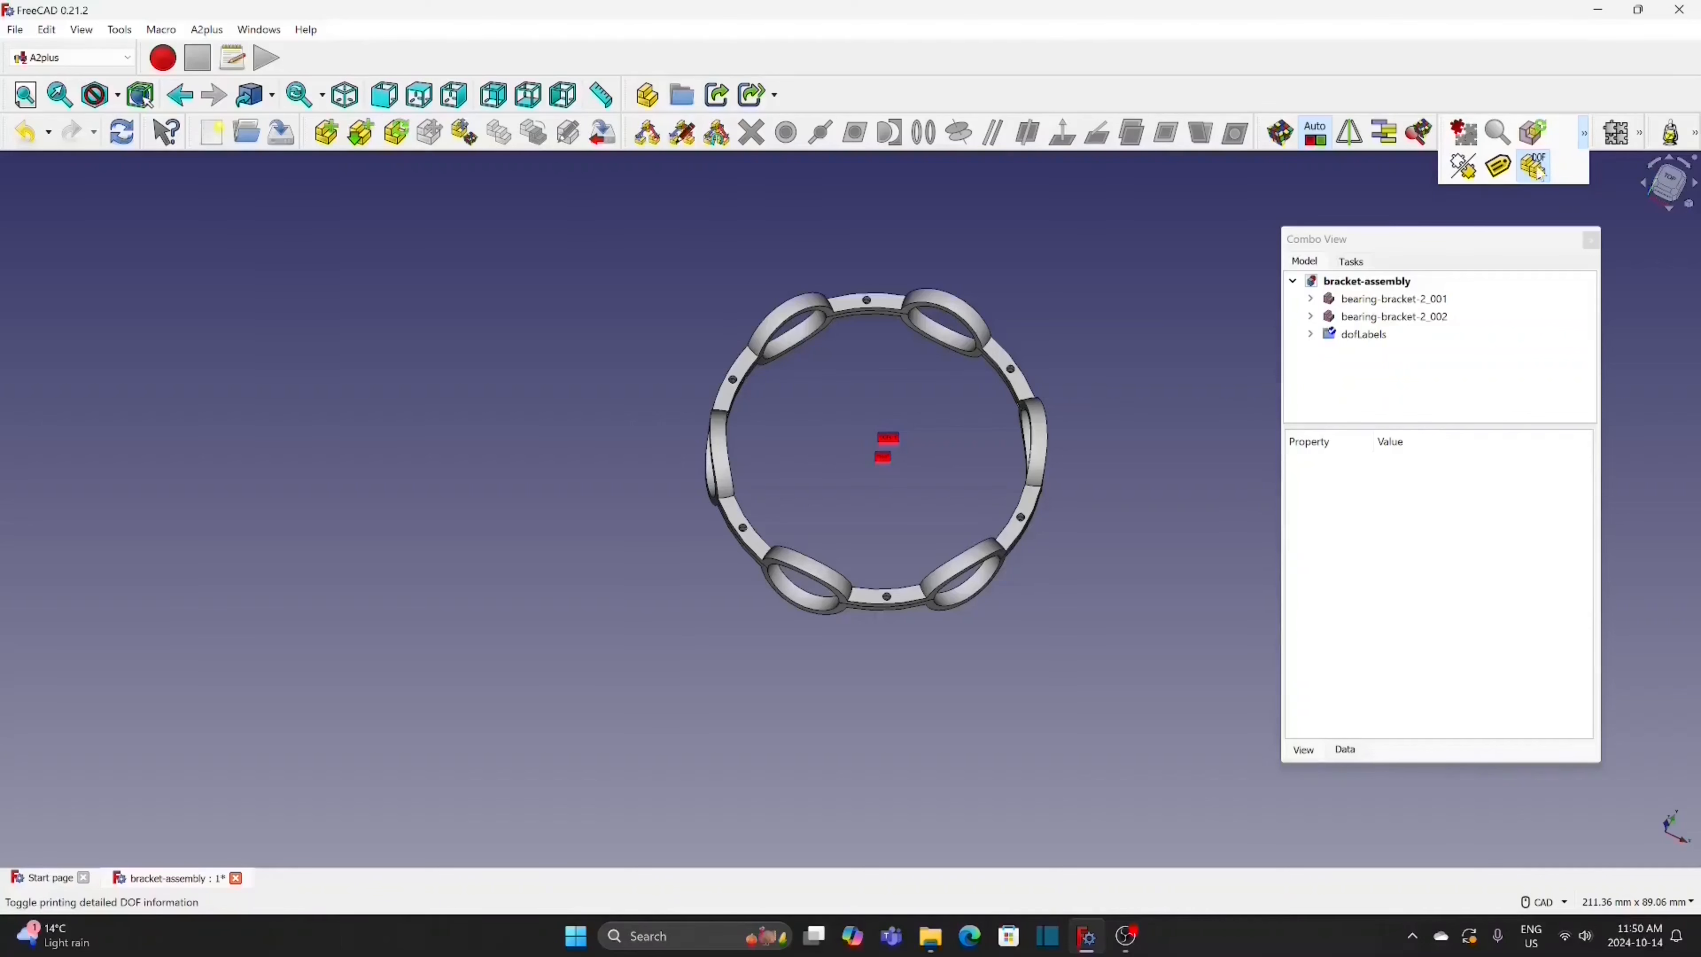
left_click(1533, 168)
Import the bearing-ball part into the assembly and place it outside the bracket ring on its left
scroll(1157, 352, "up", 2)
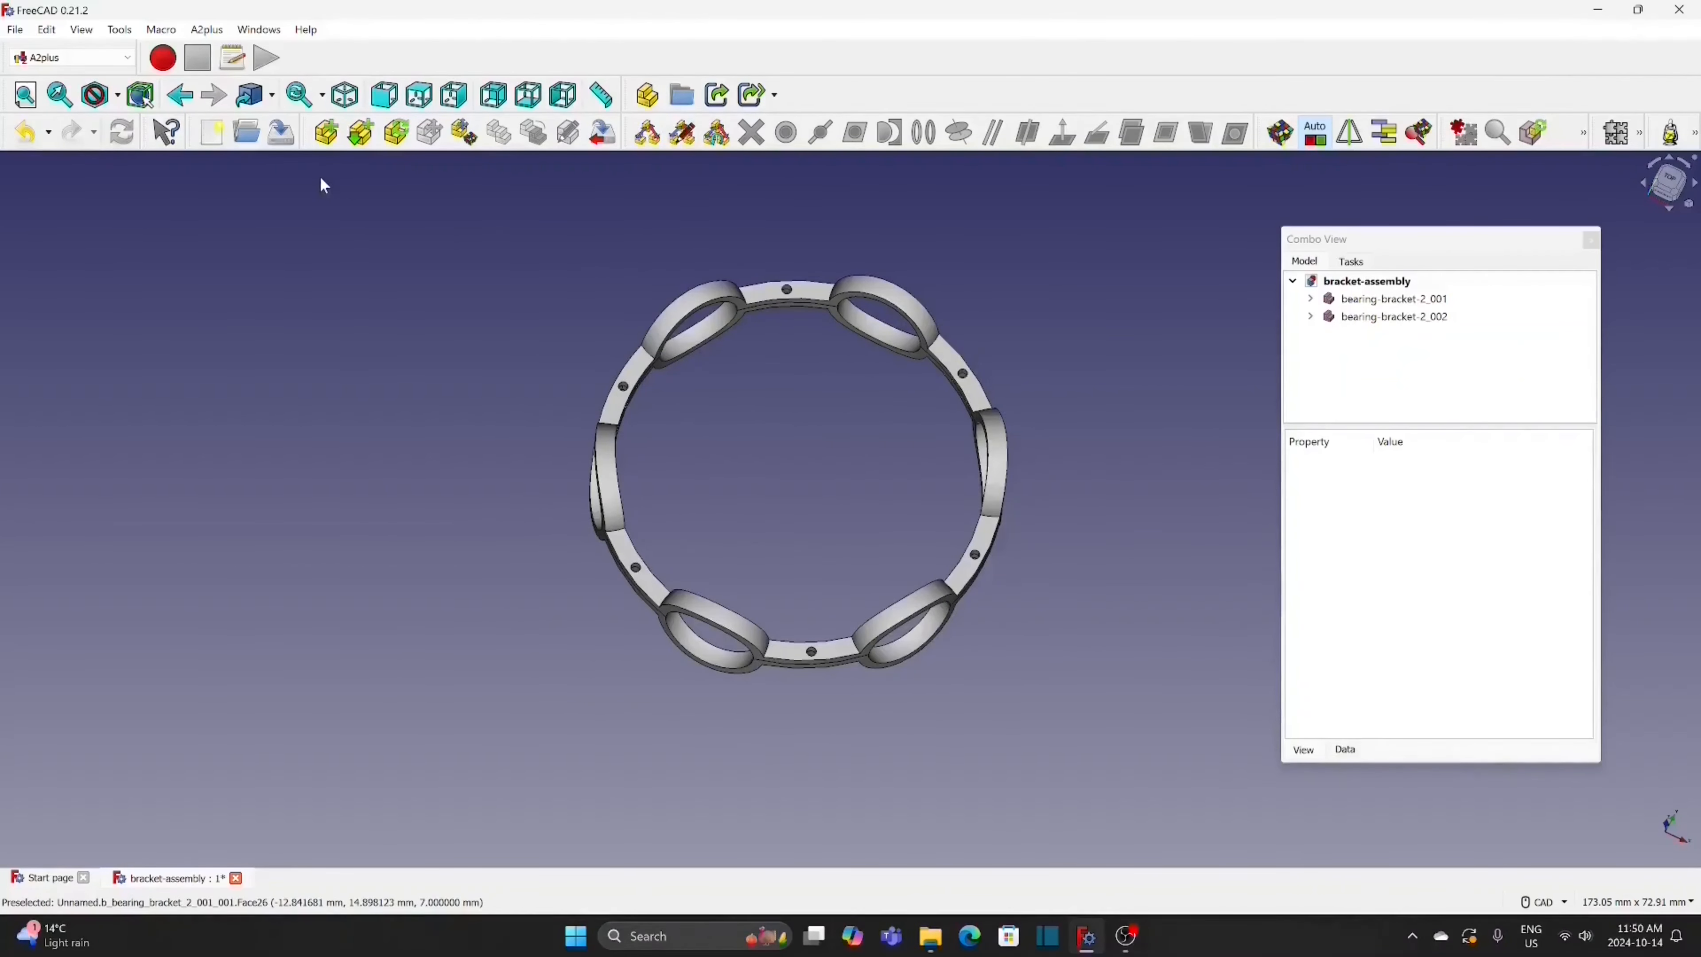
left_click(326, 132)
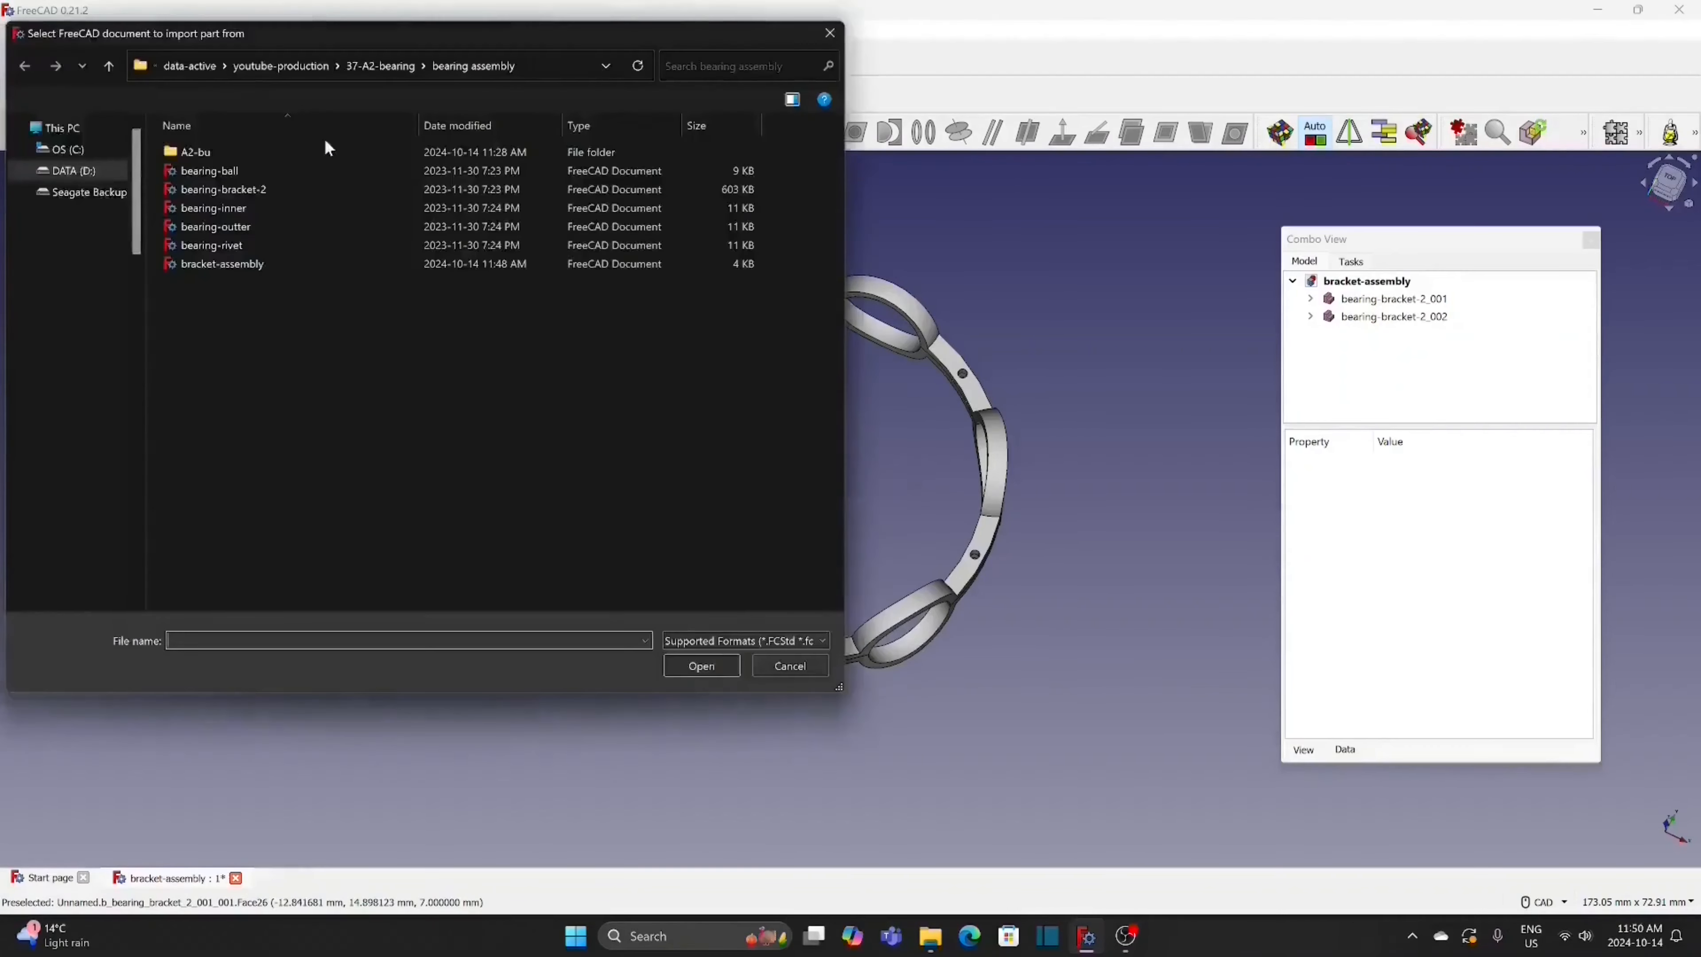
left_click(259, 172)
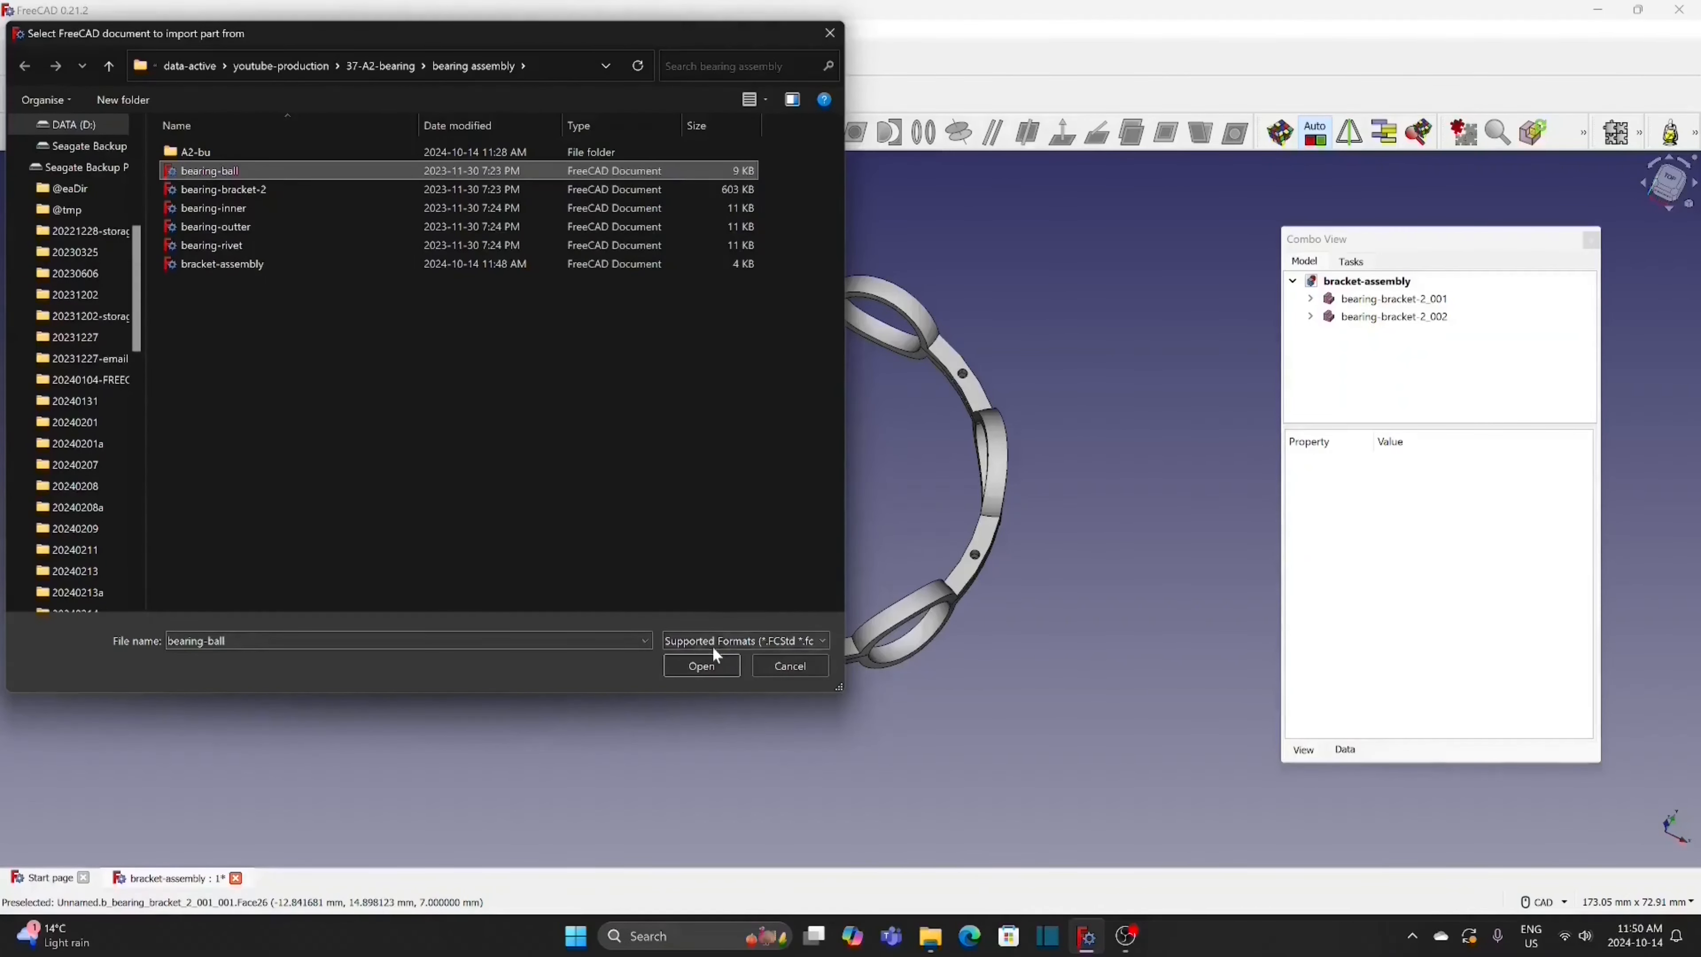
left_click(700, 663)
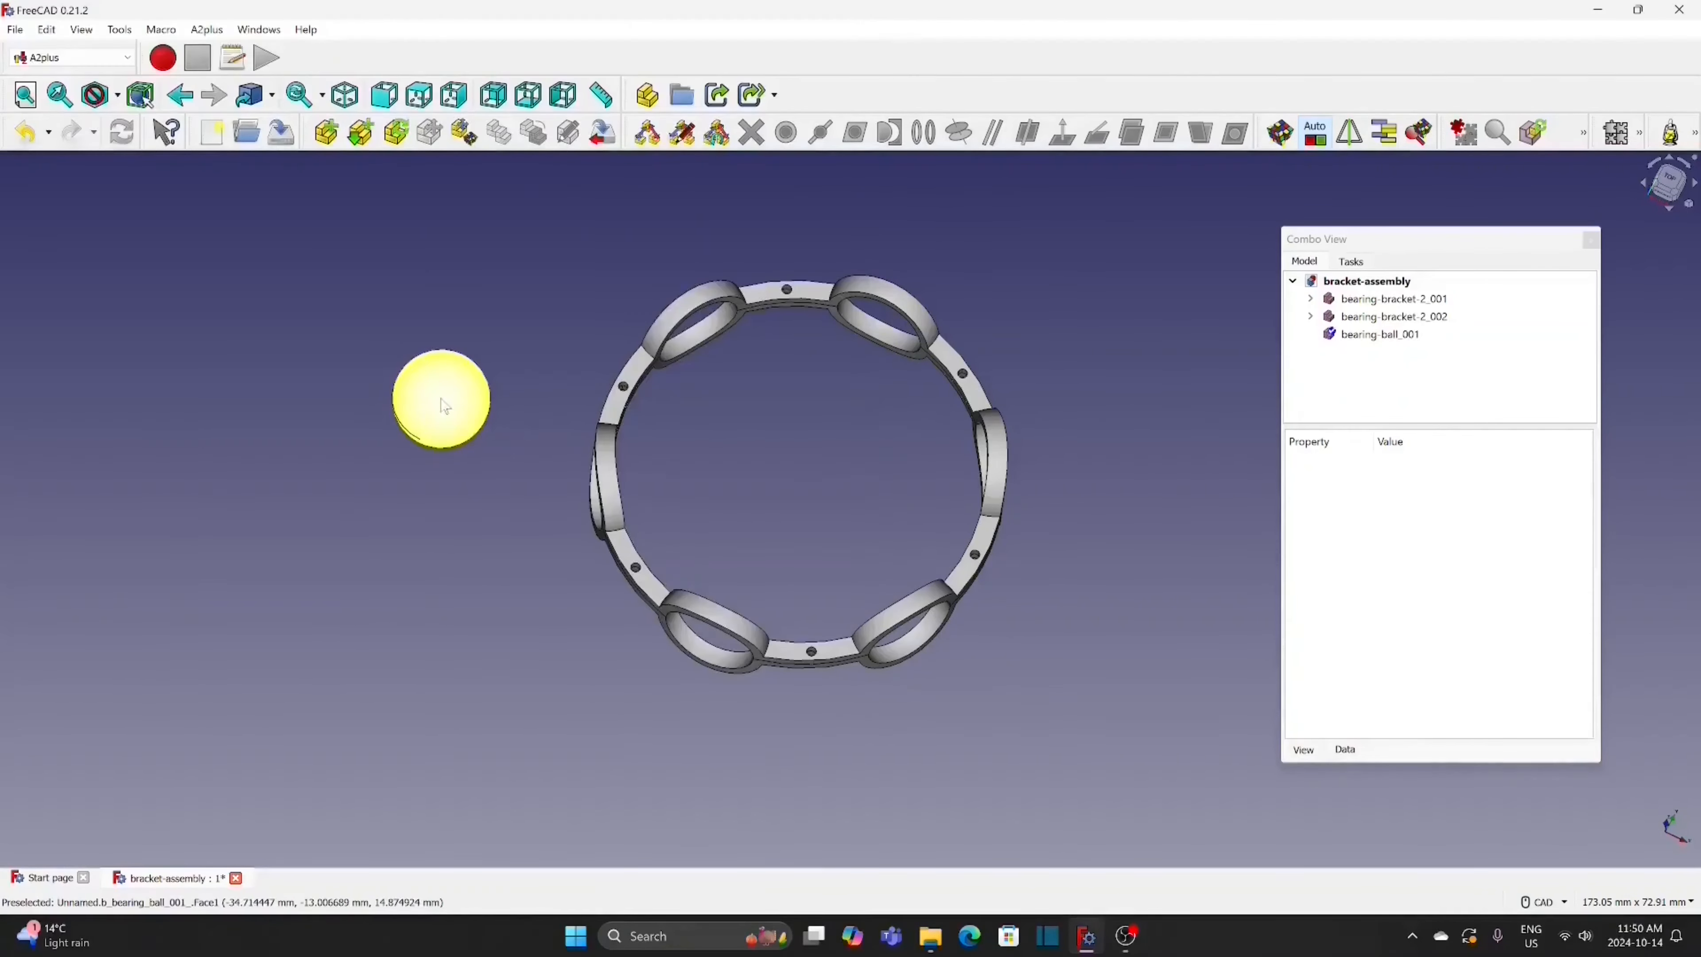
left_click(445, 405)
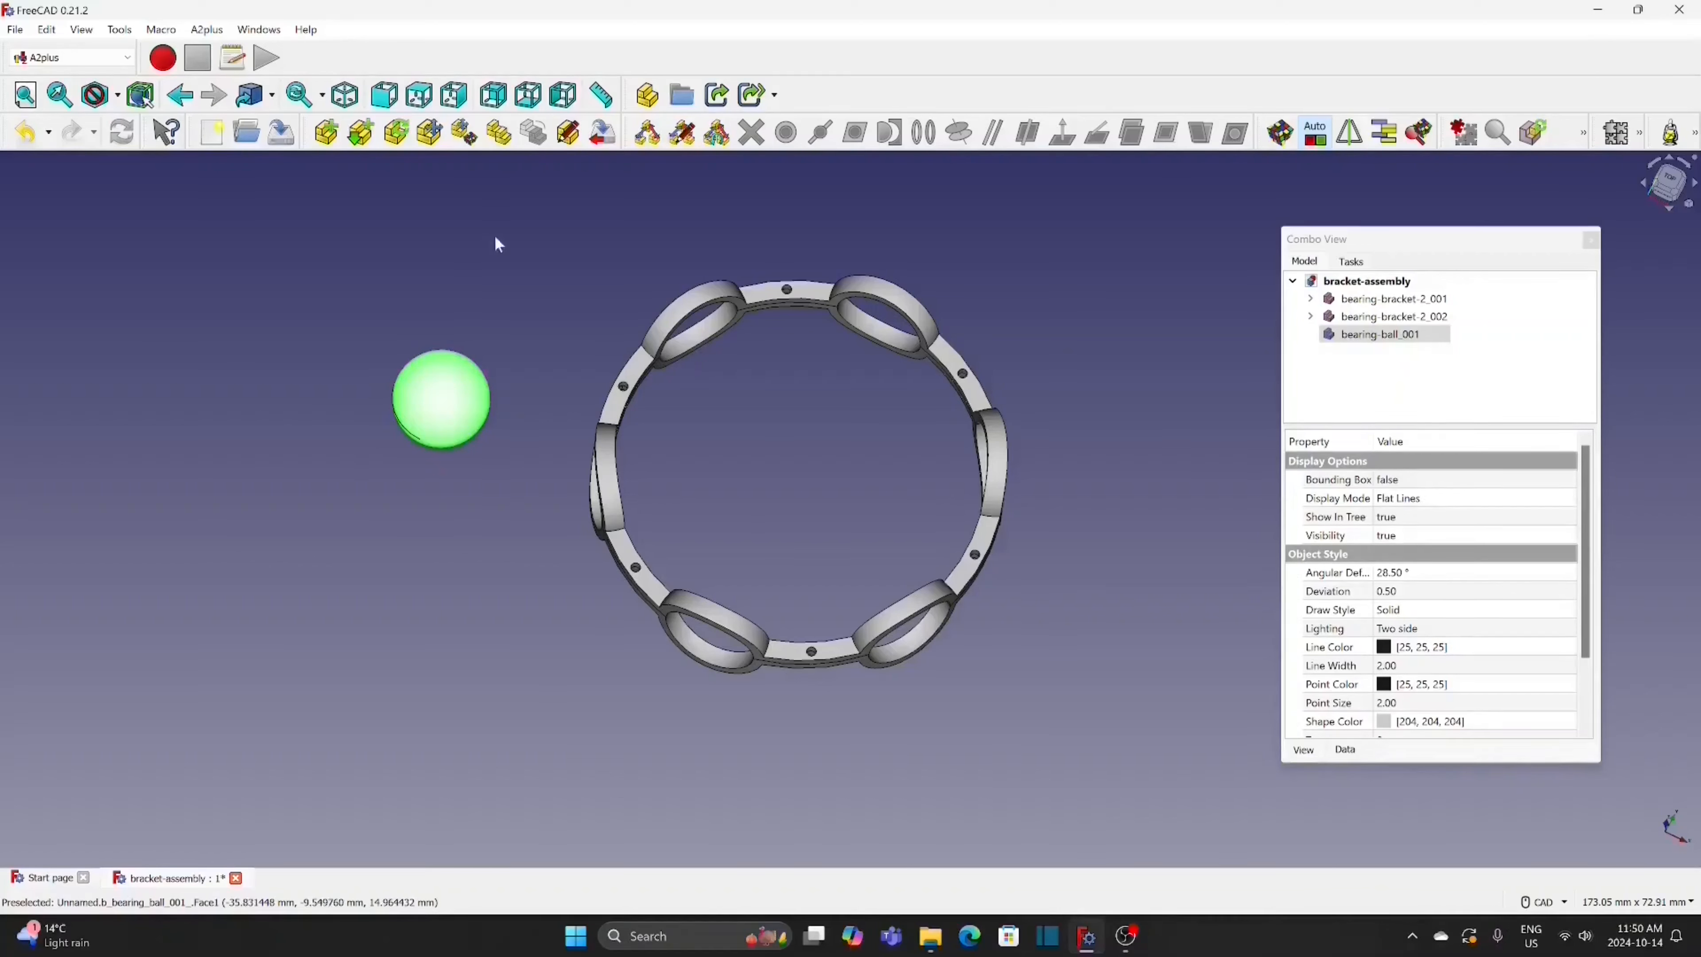
Duplicate the bearing ball five times, placing the copies apart from each other to the left of the bracket ring
left_click(504, 134)
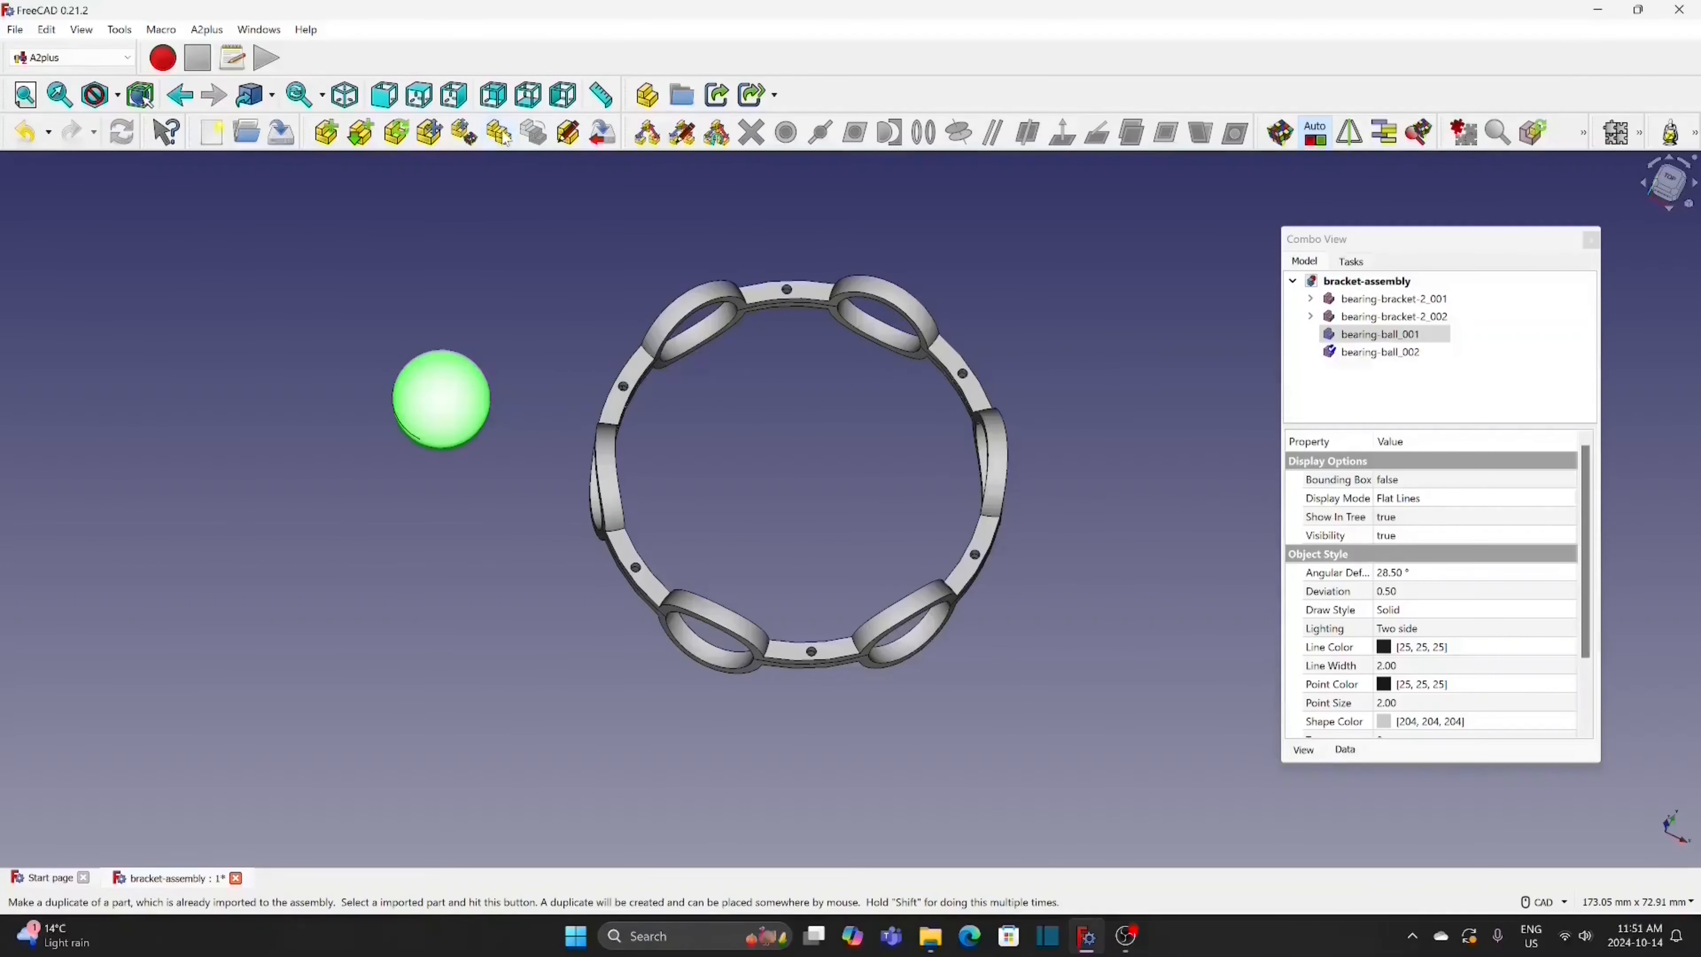
left_click(254, 436)
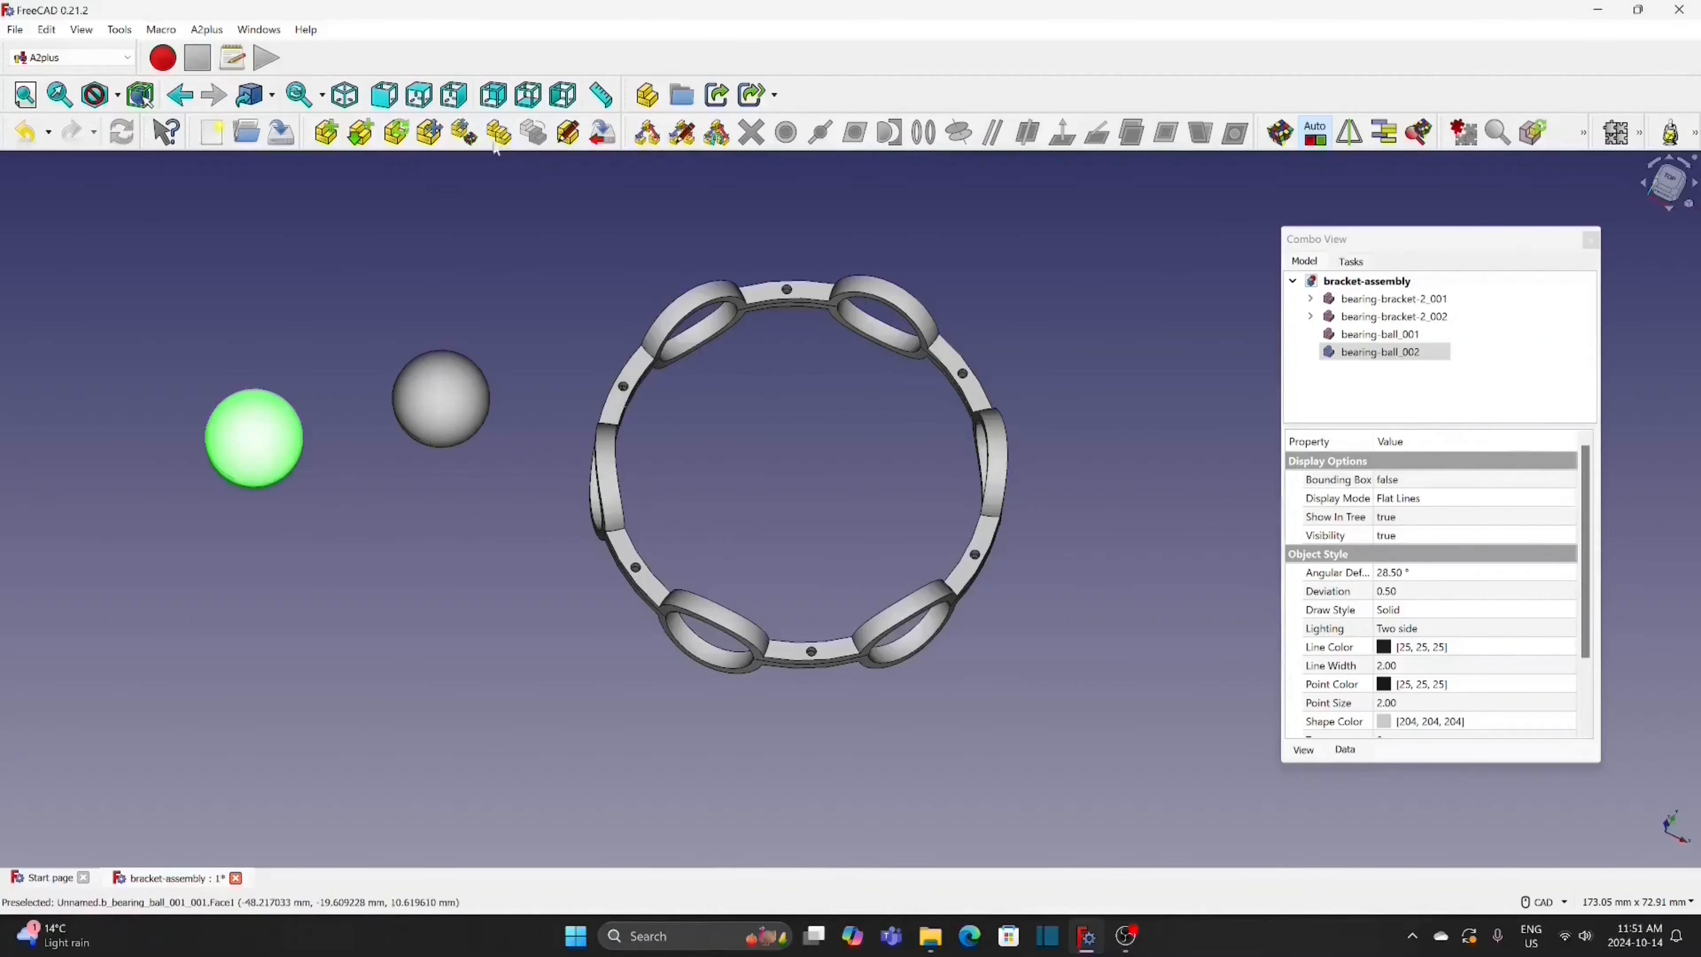
left_click(504, 135)
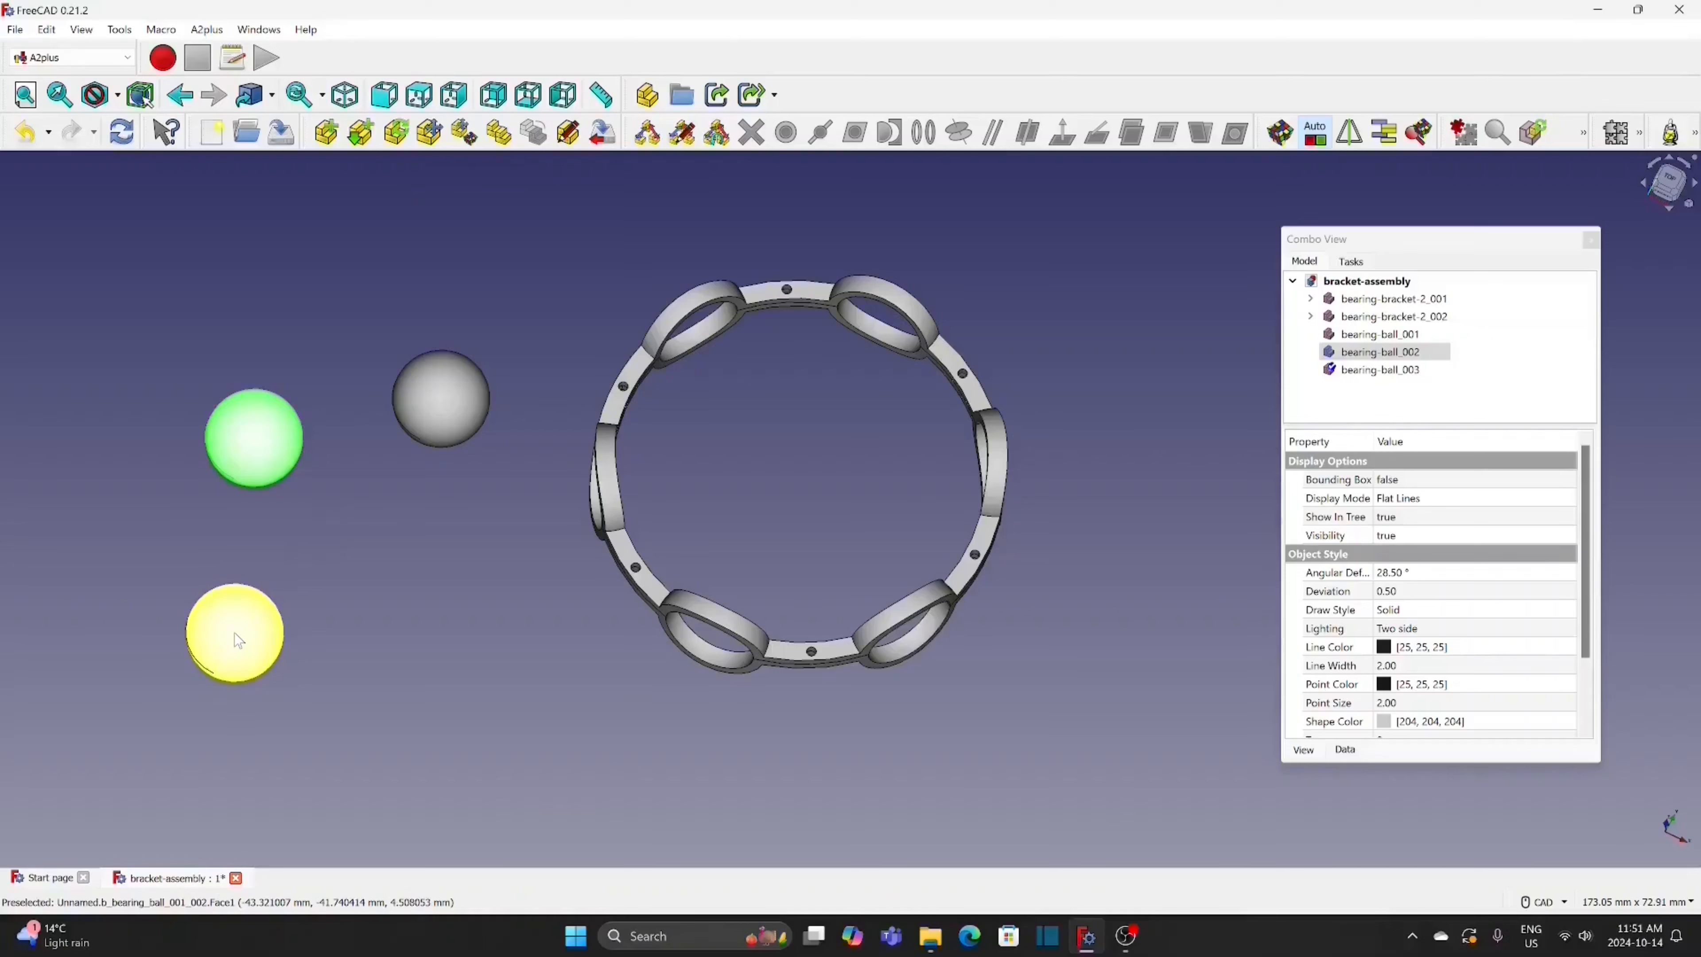
left_click(234, 633)
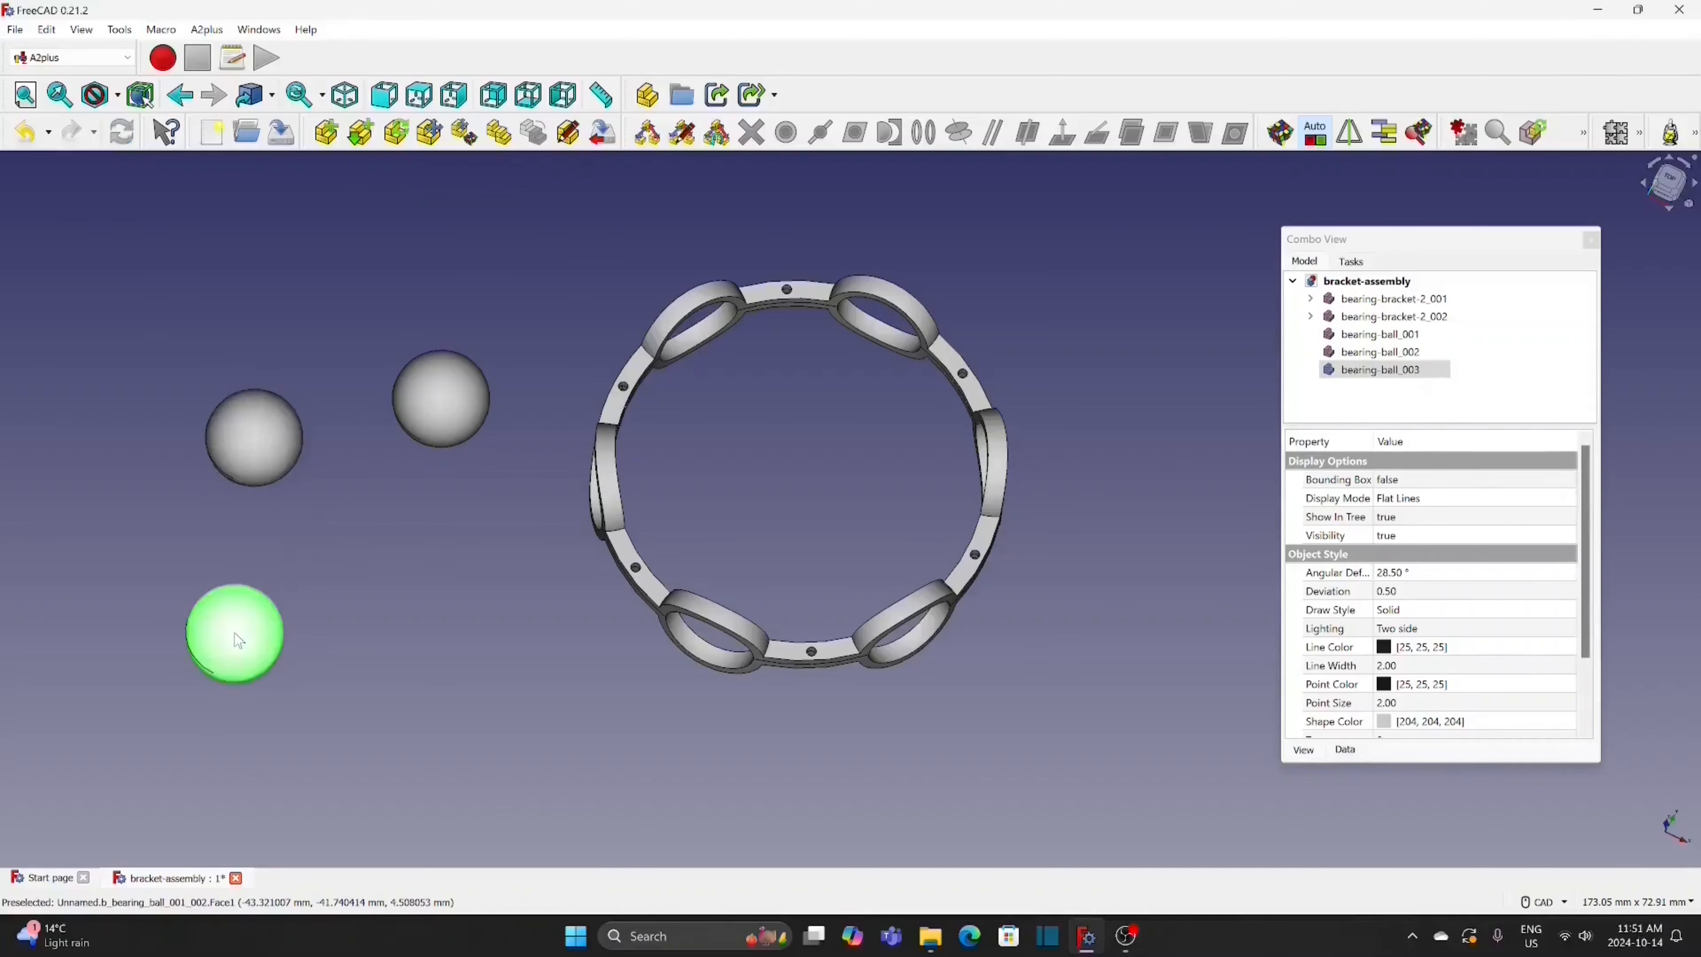
left_click(502, 136)
left_click(211, 314)
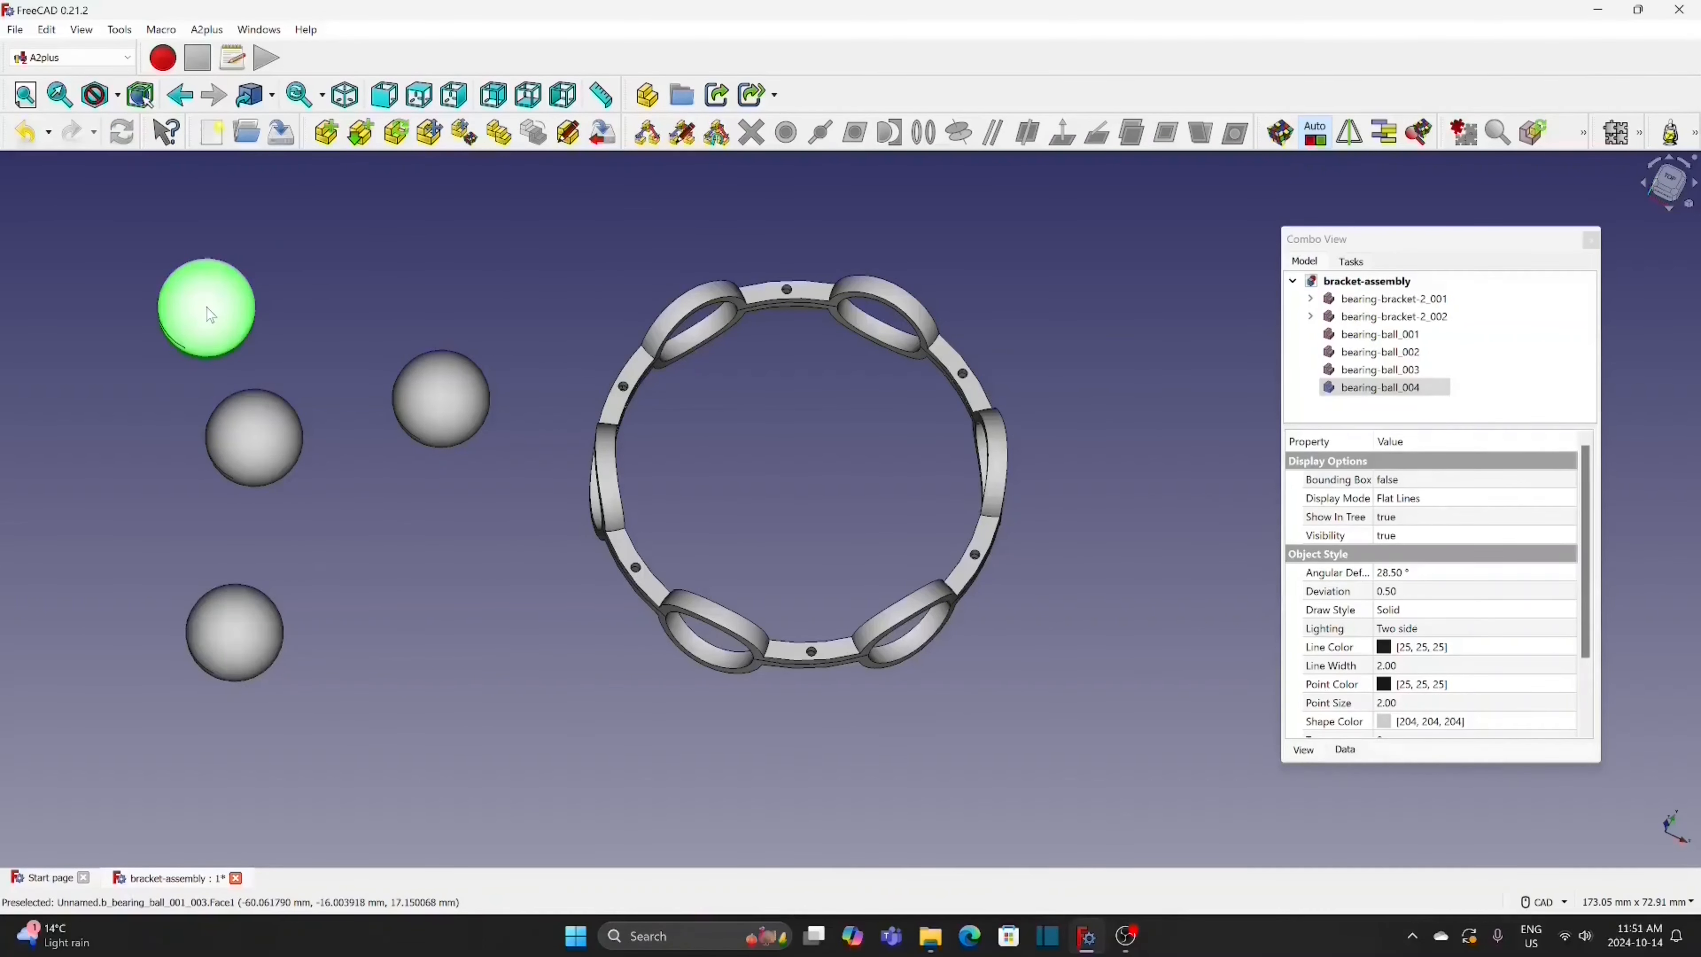
left_click(497, 137)
left_click(374, 288)
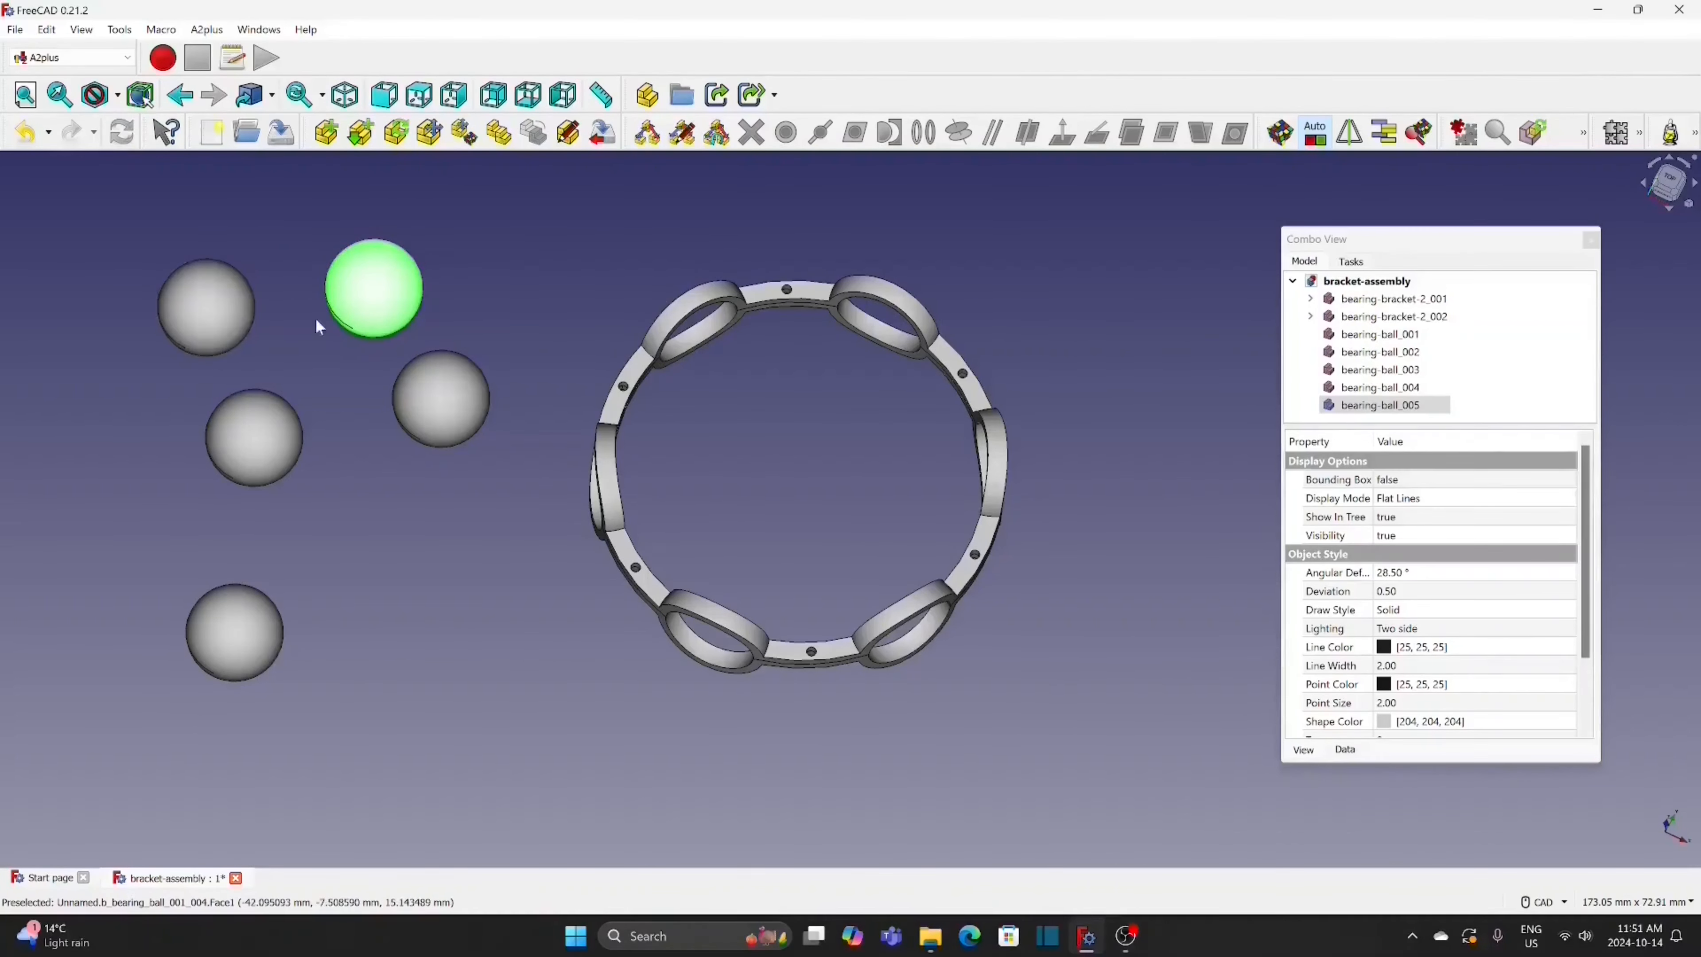
left_click(497, 134)
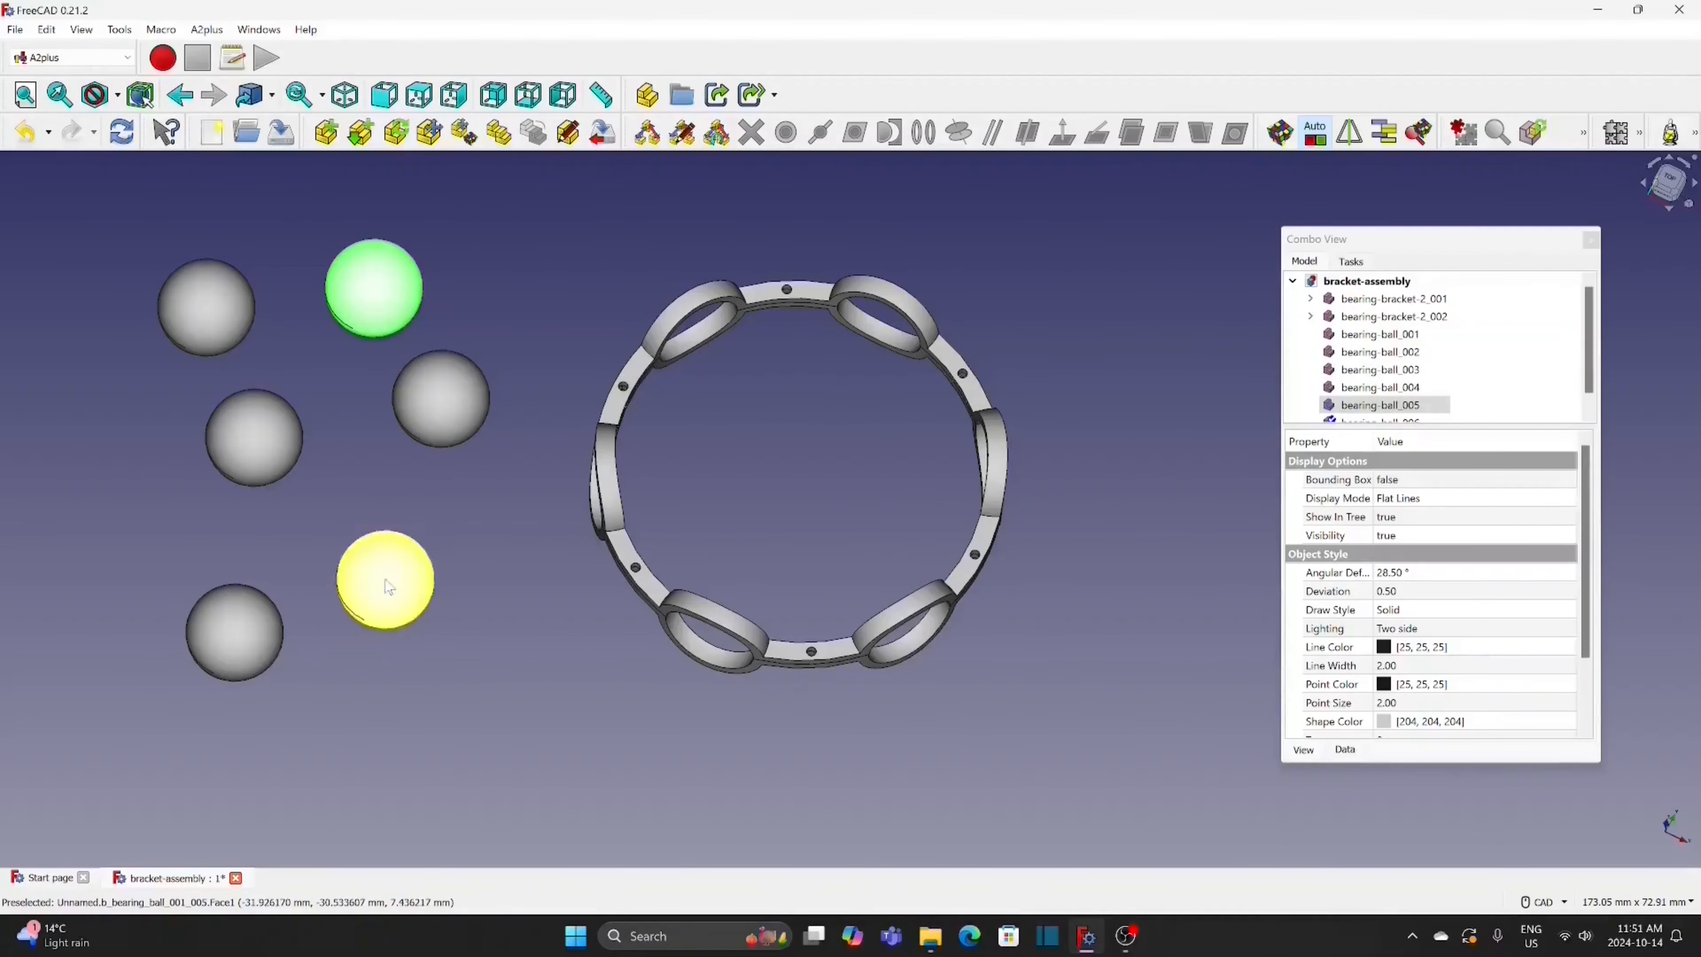
left_click(409, 608)
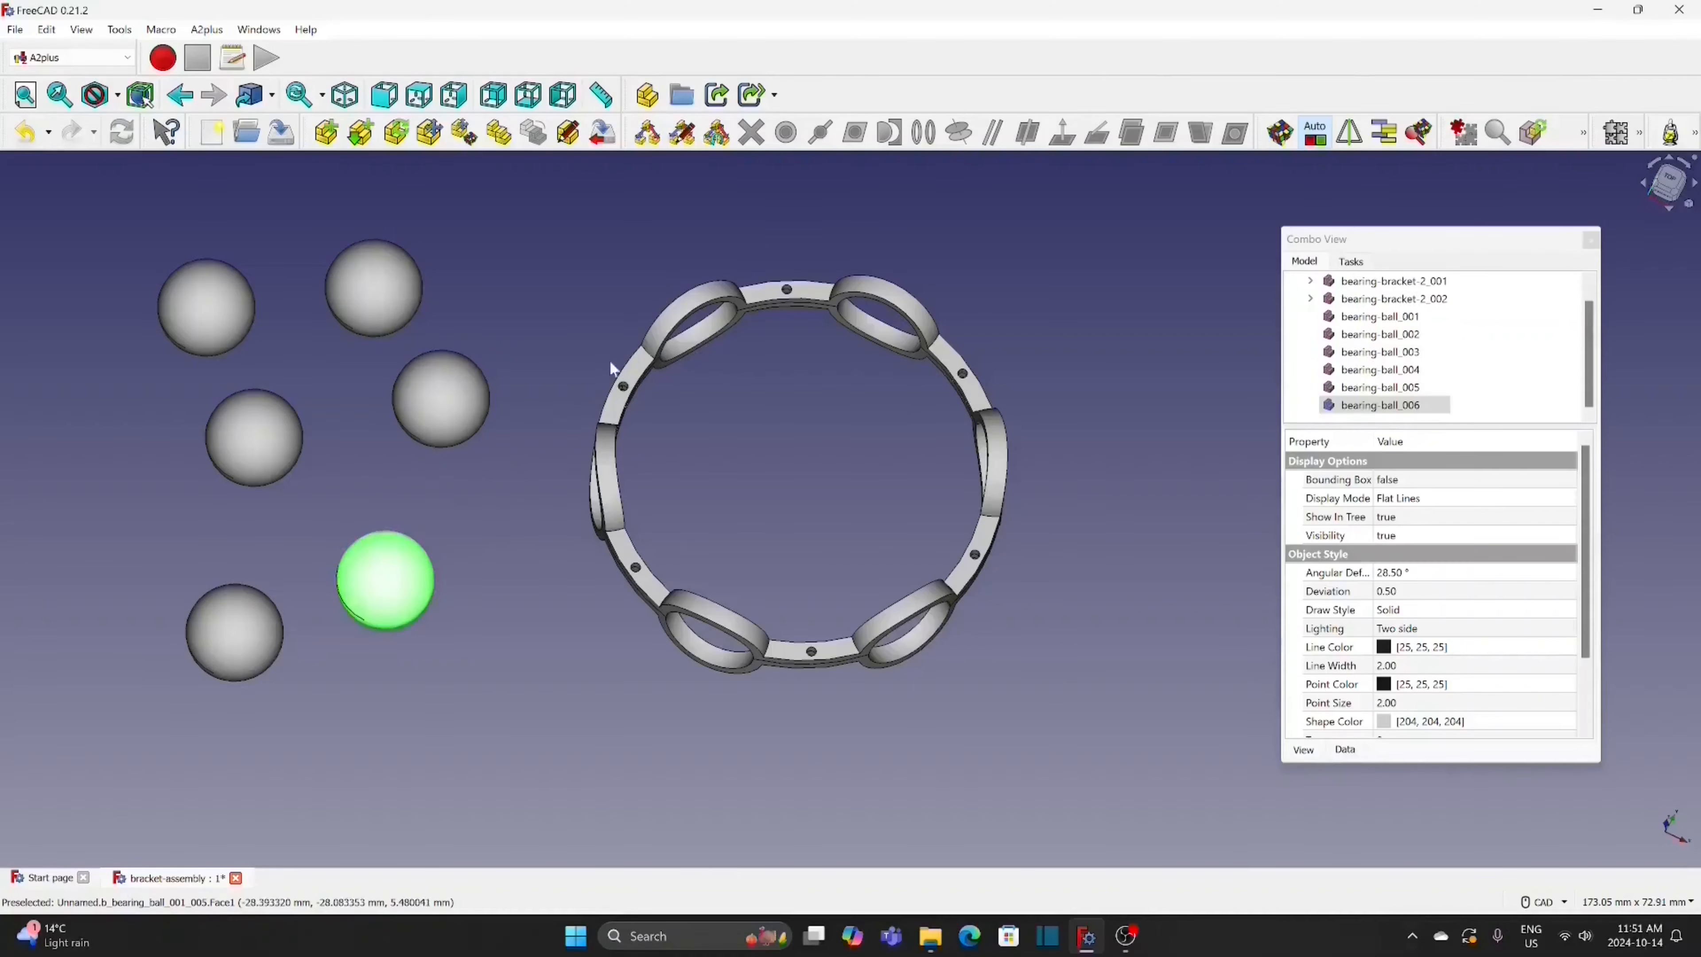
Seat bearing-ball_006 in the rear-left bracket pocket and bearing-ball_001 in the rear-right pocket with sphere center constraints
left_click(712, 332)
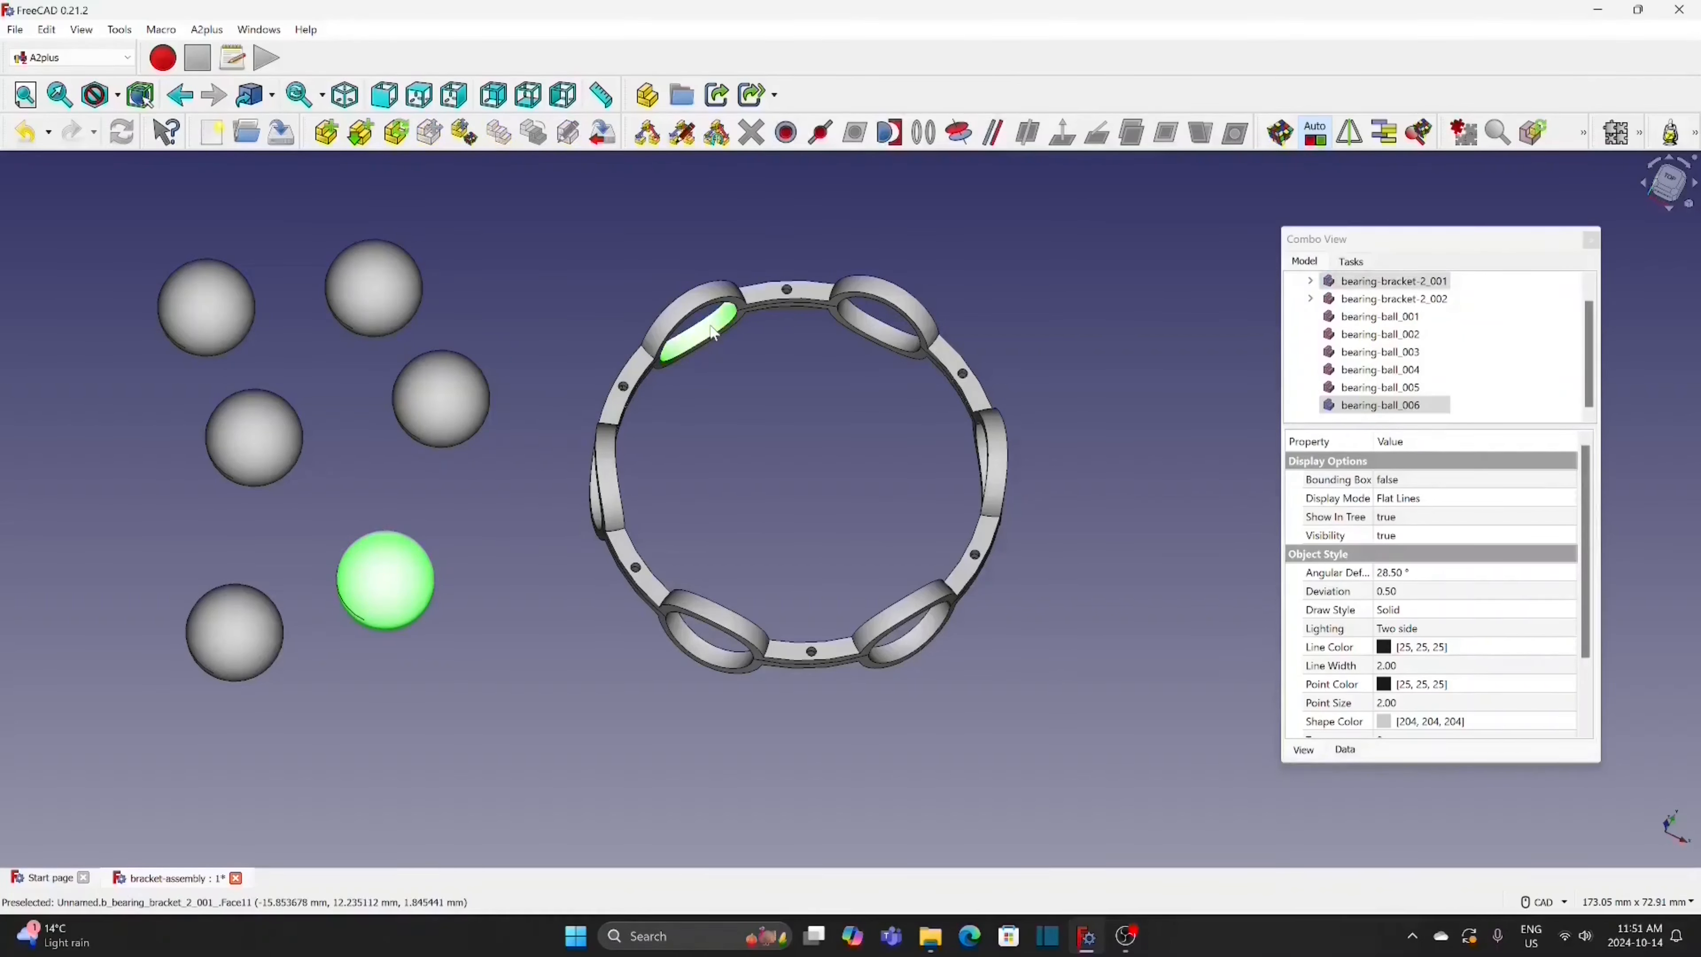
left_click(893, 134)
left_click(1363, 329)
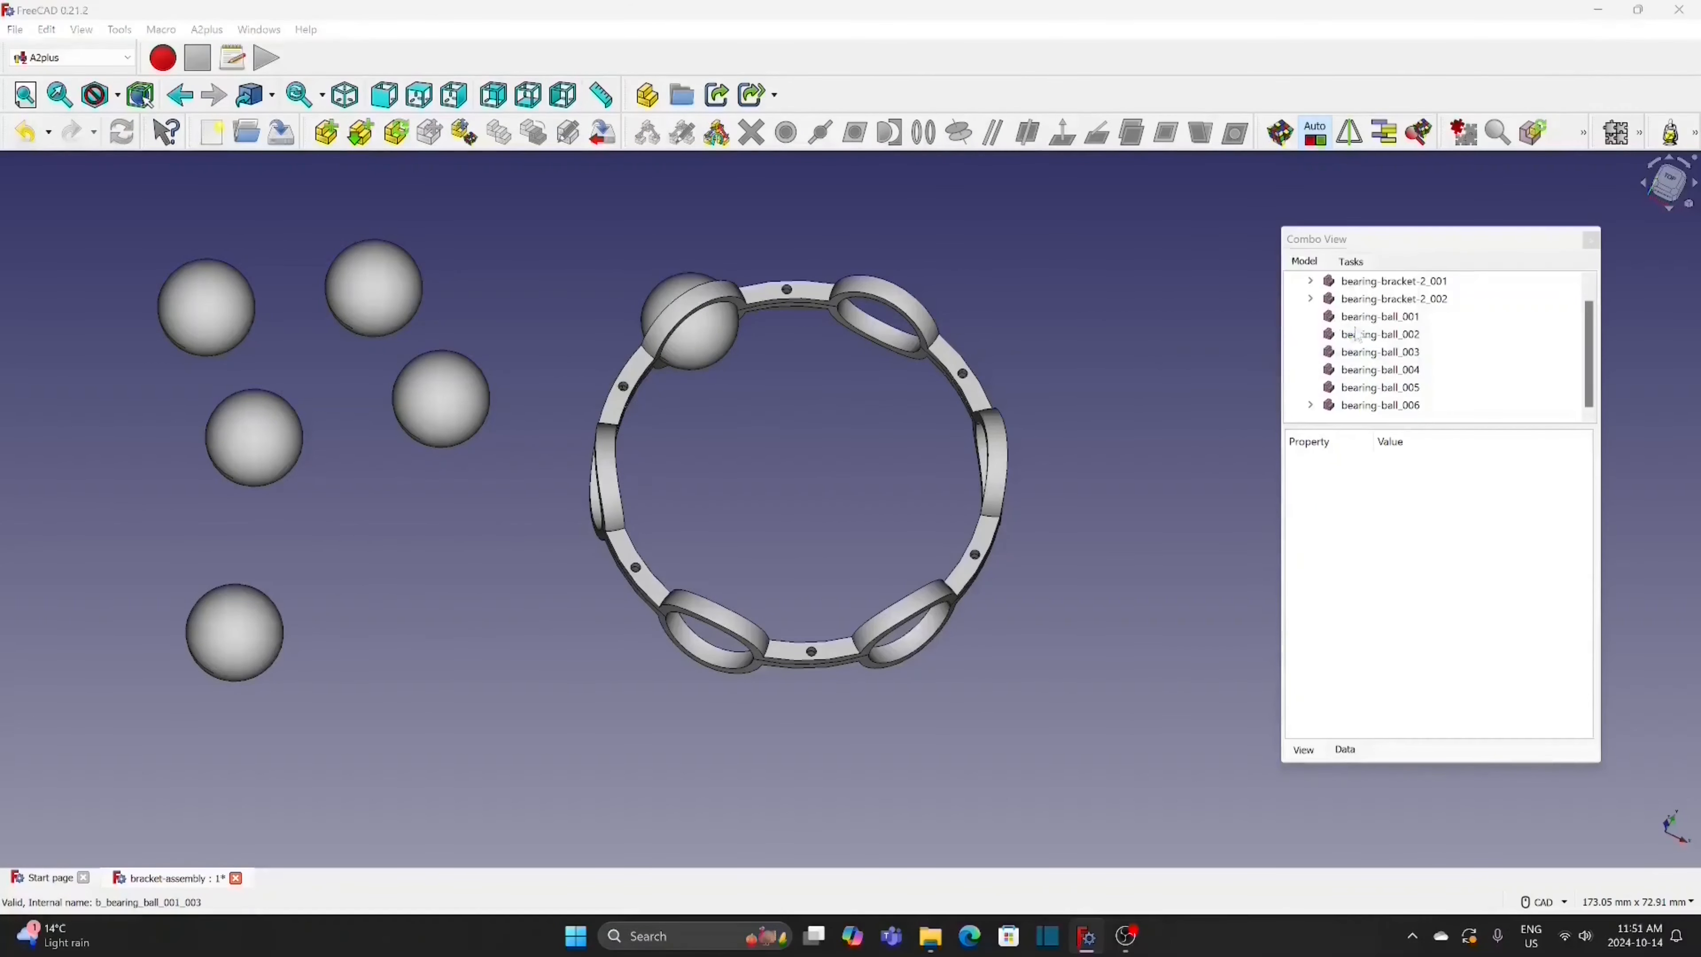
left_click(441, 398)
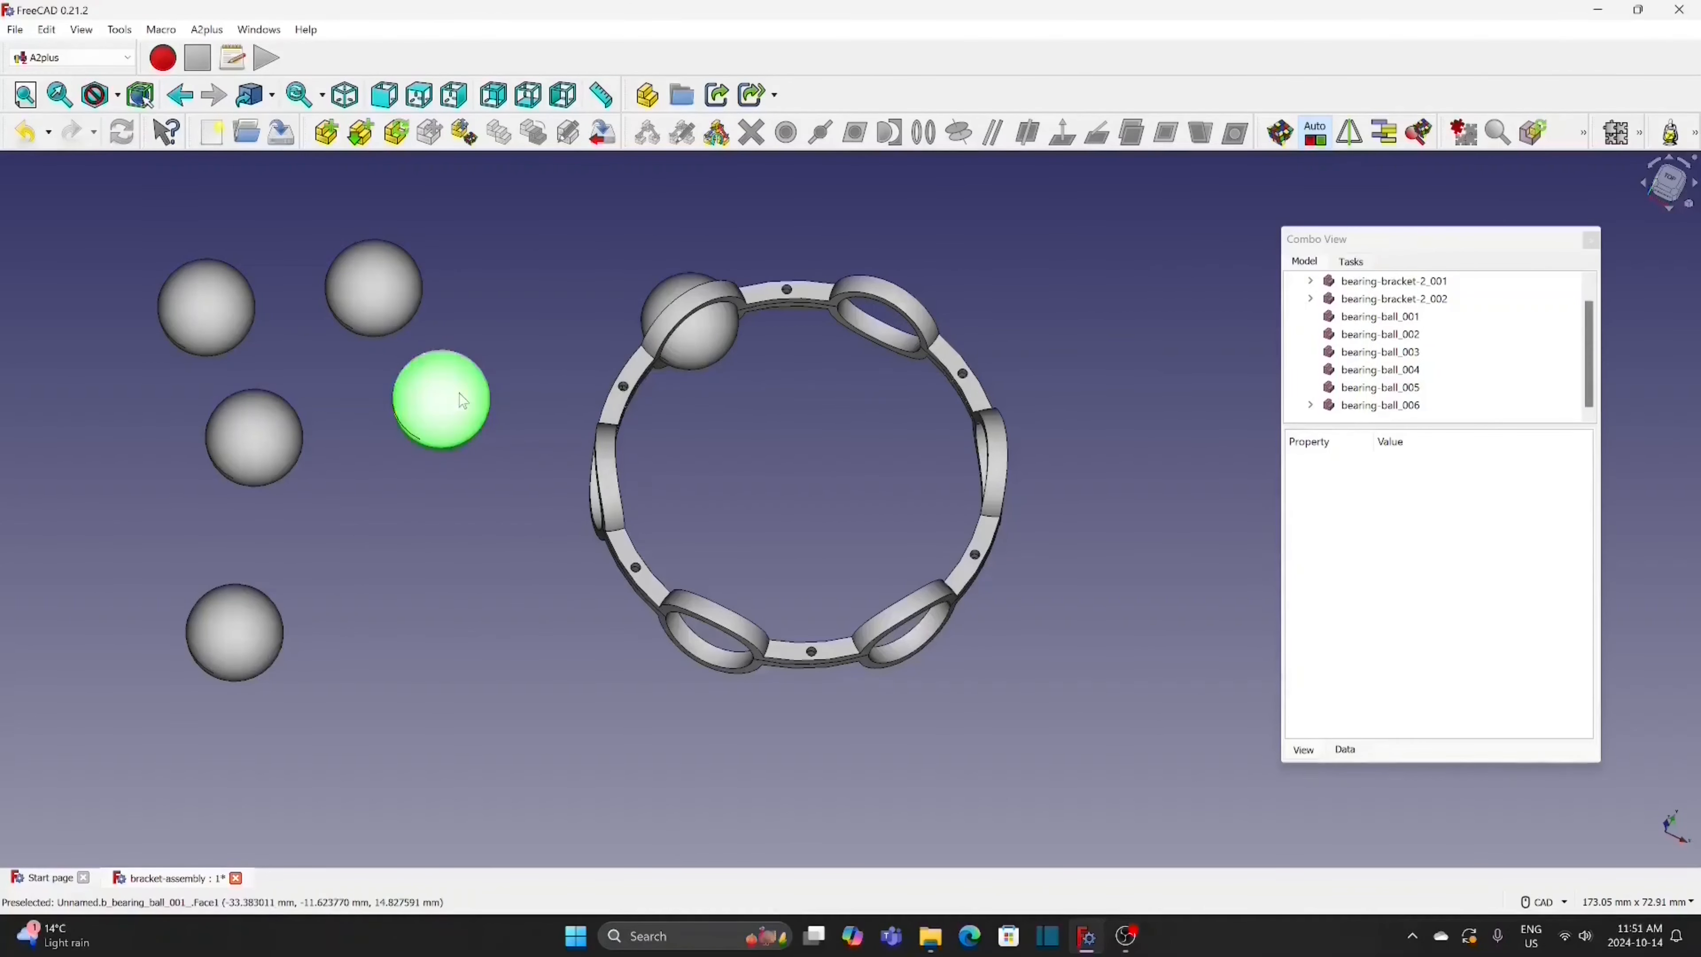
left_click(892, 348, "ctrl")
left_click(890, 132)
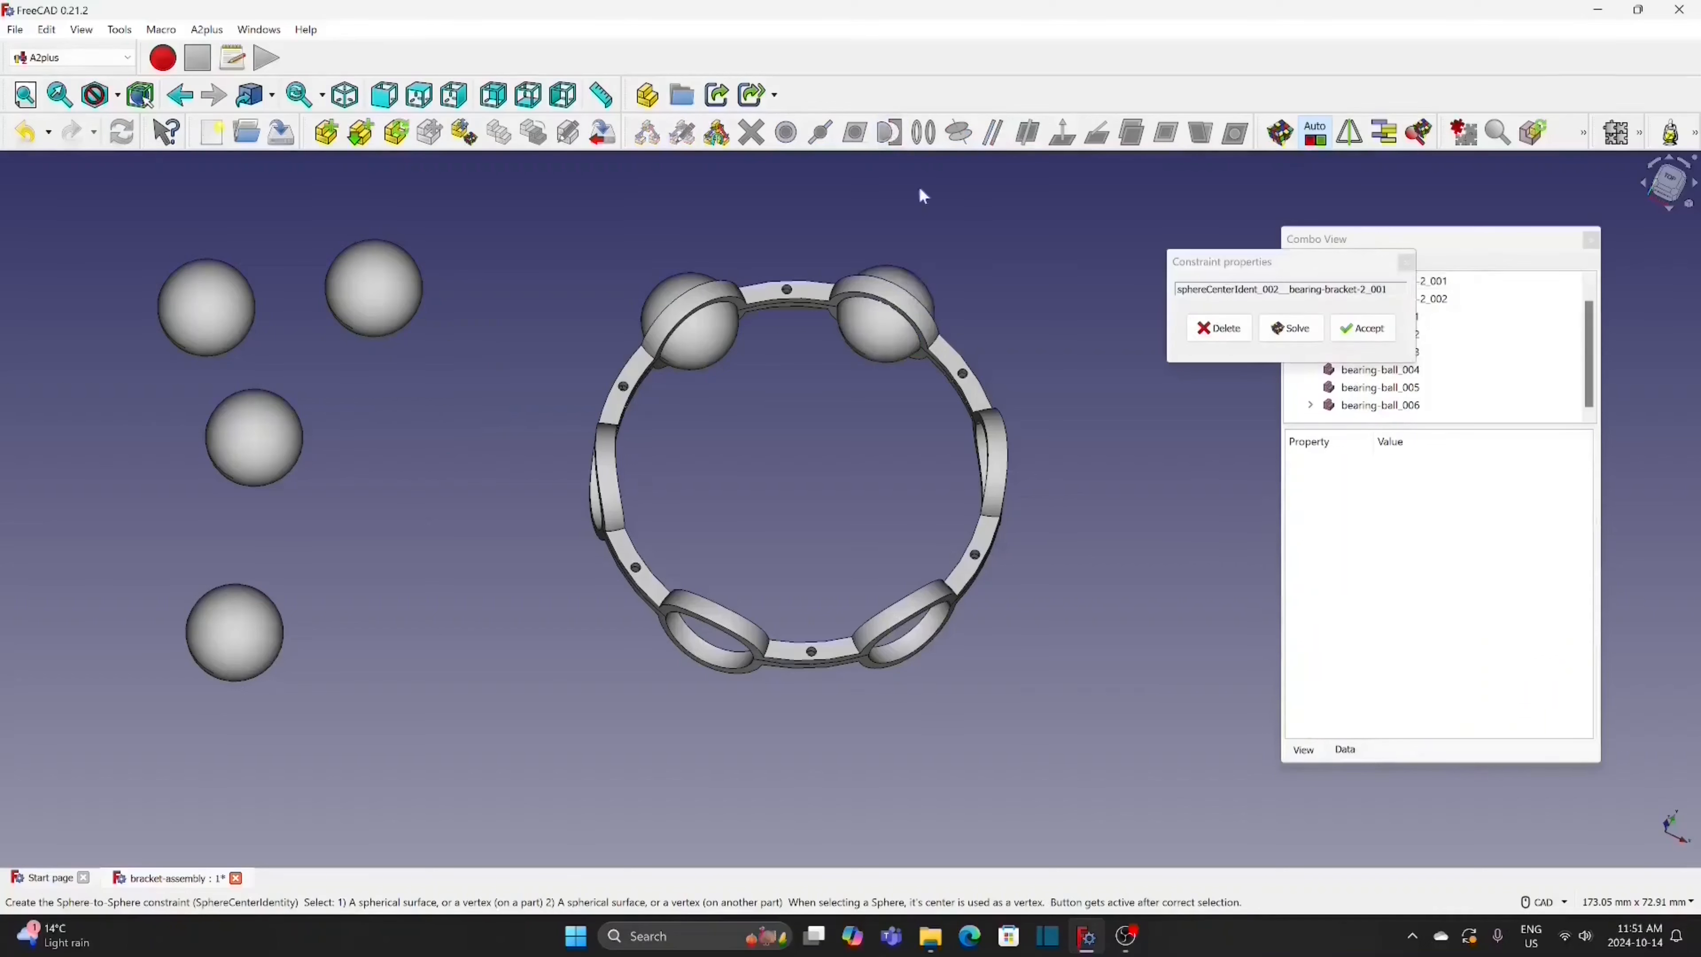
left_click(1364, 329)
Seat bearing-ball_005 in the right-hand bracket pocket and bearing-ball_002 in the front-right pocket with sphere center constraints
left_click(358, 309)
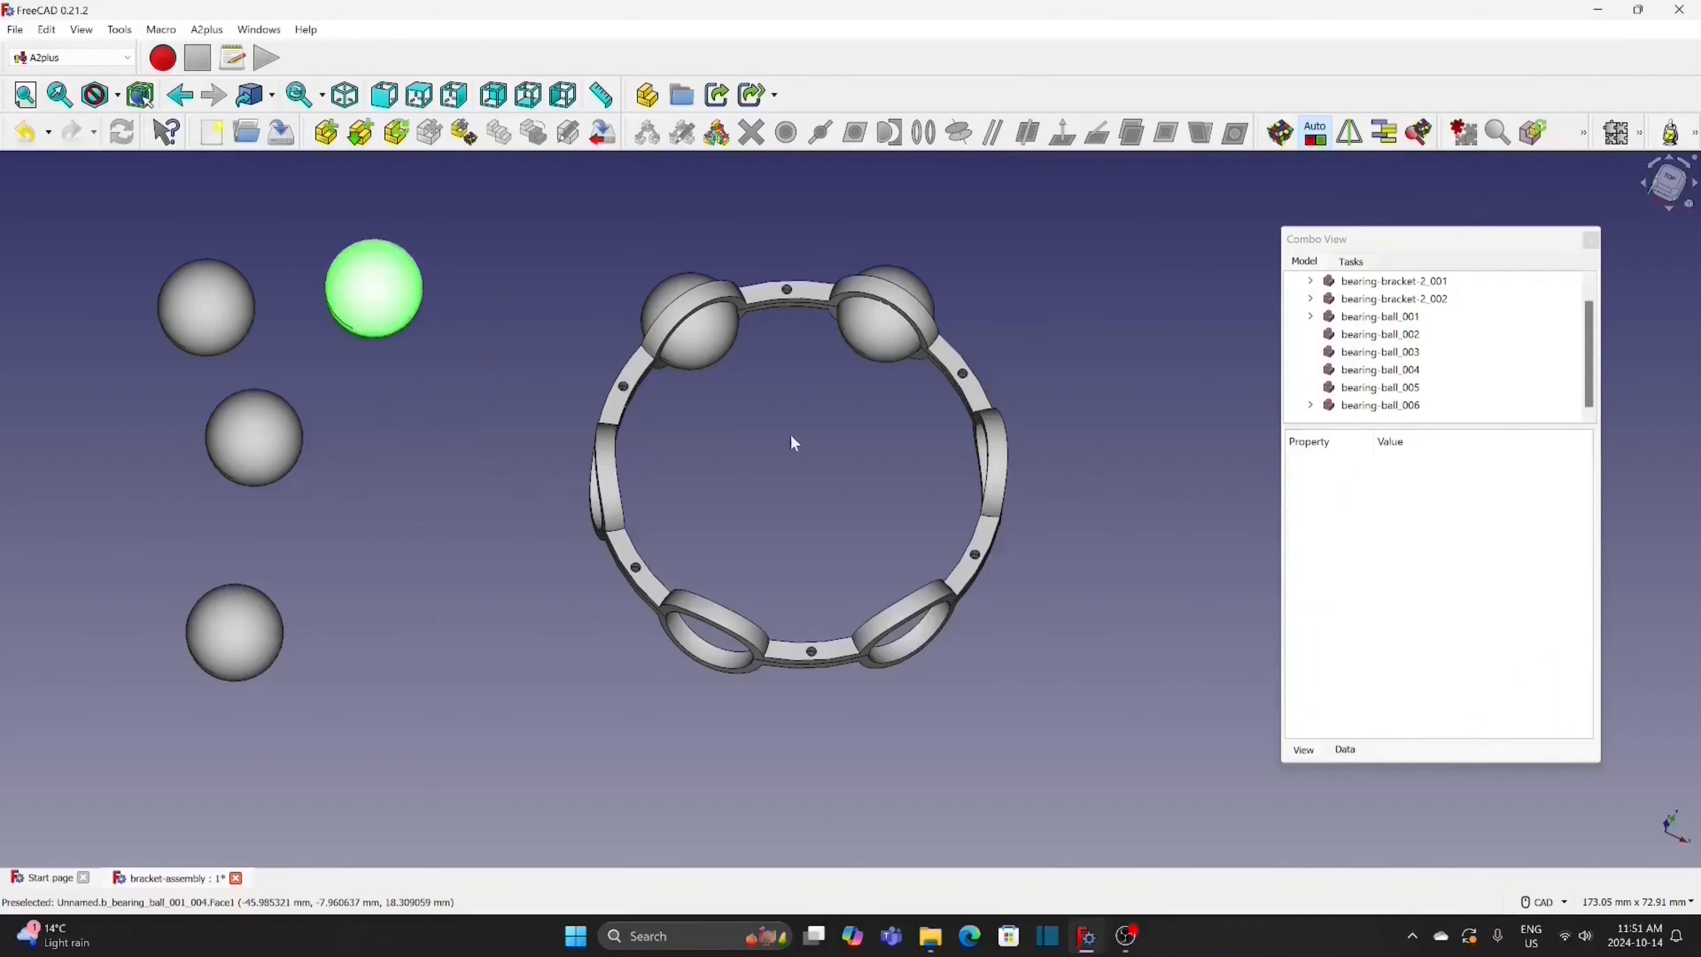
left_click(984, 452)
left_click(890, 132)
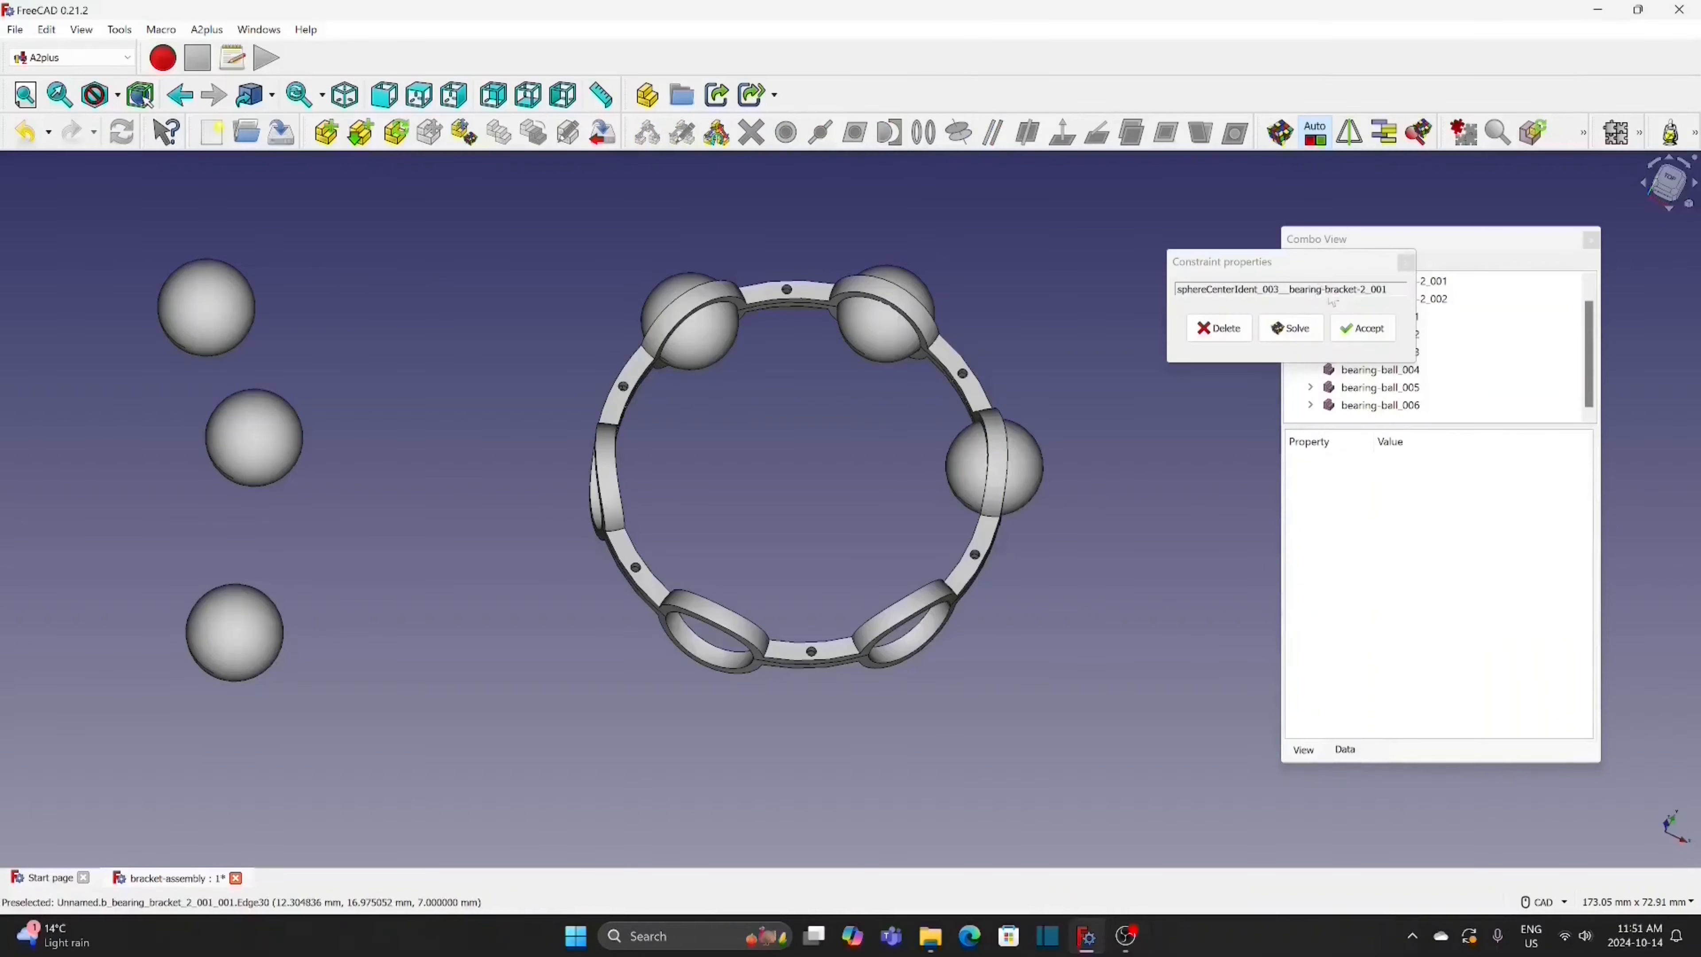
left_click(1363, 329)
left_click(250, 458)
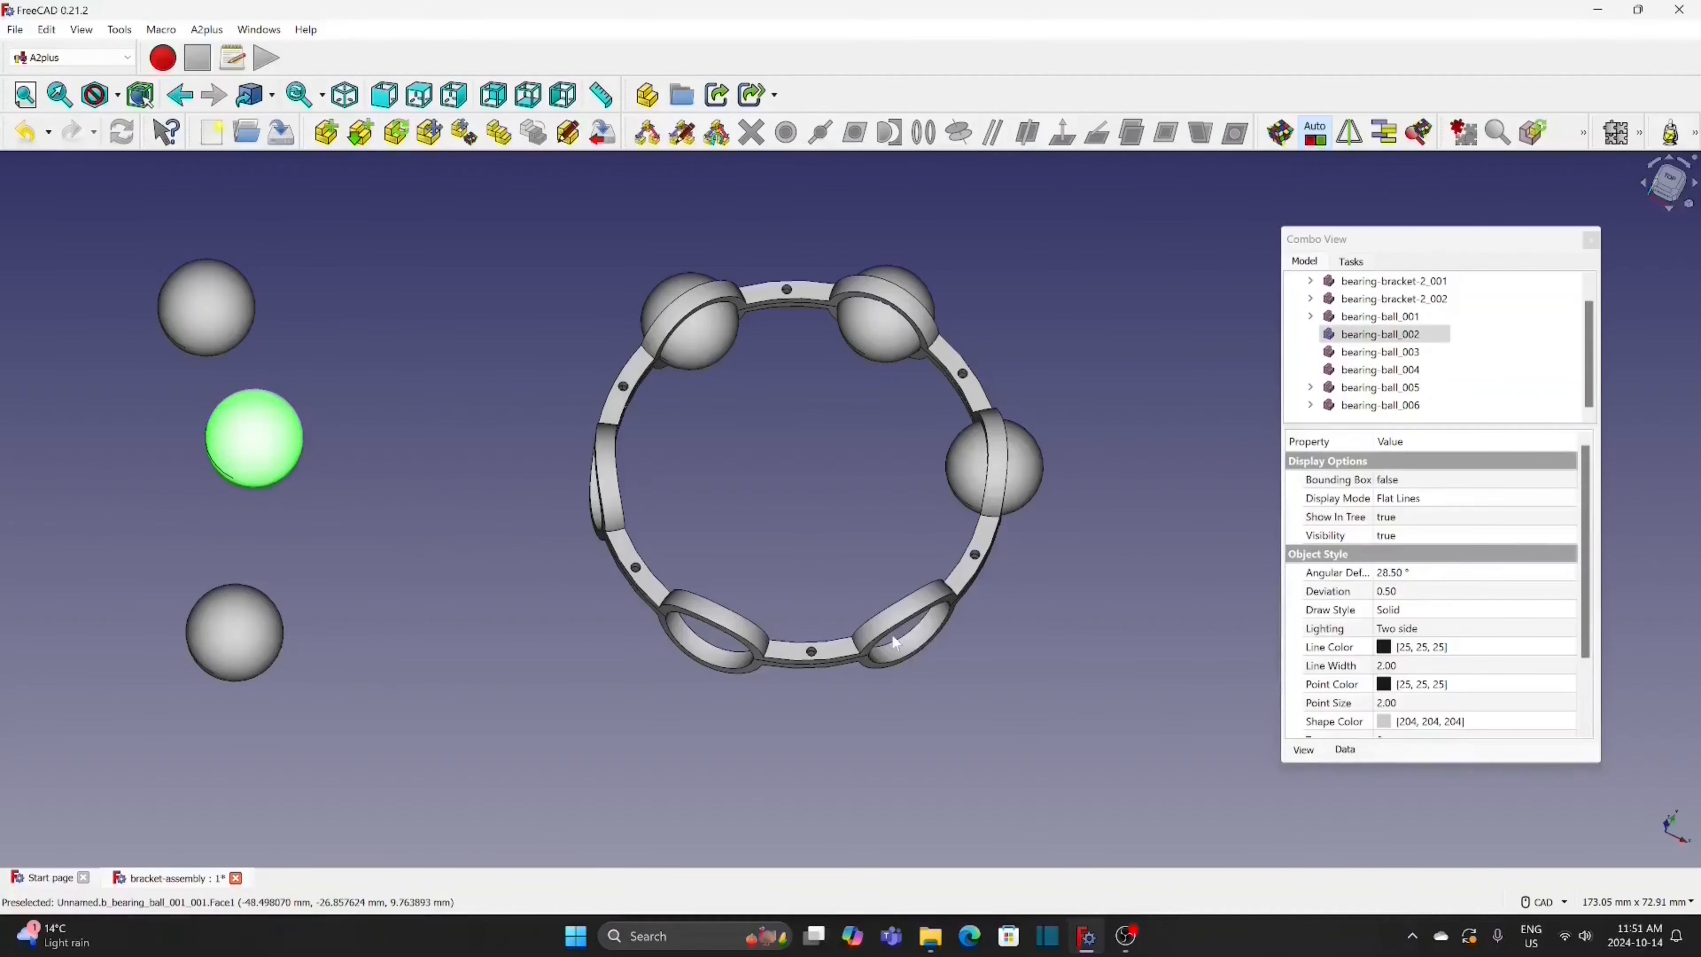
left_click(900, 640)
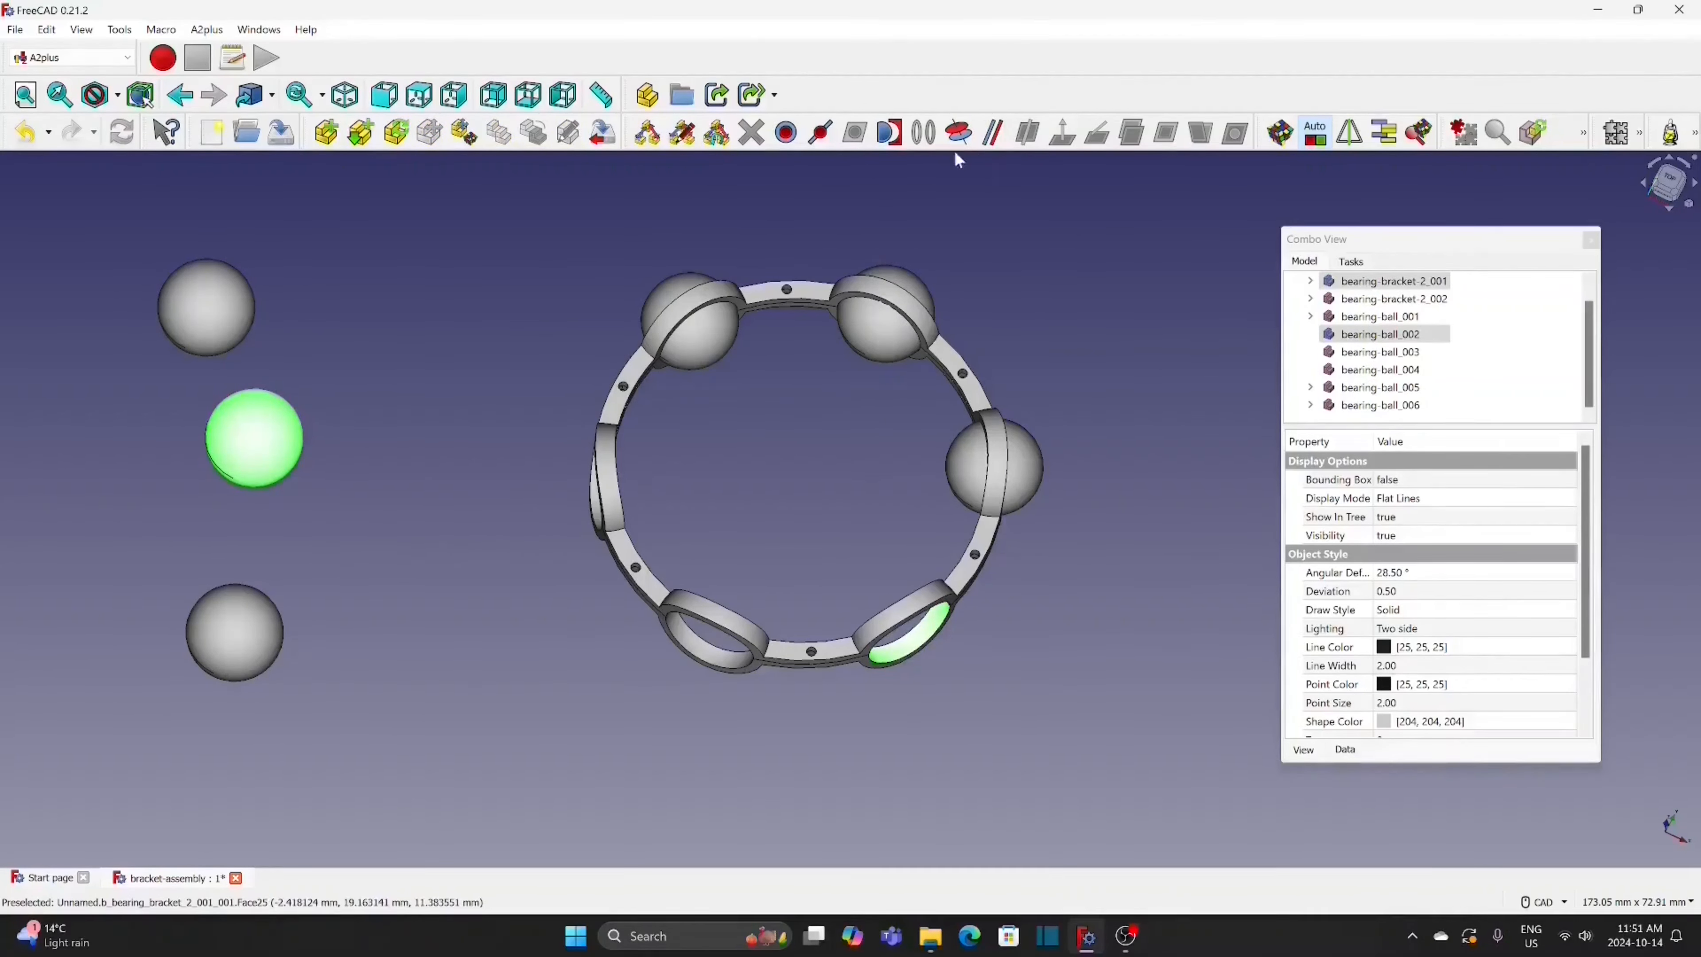
left_click(890, 132)
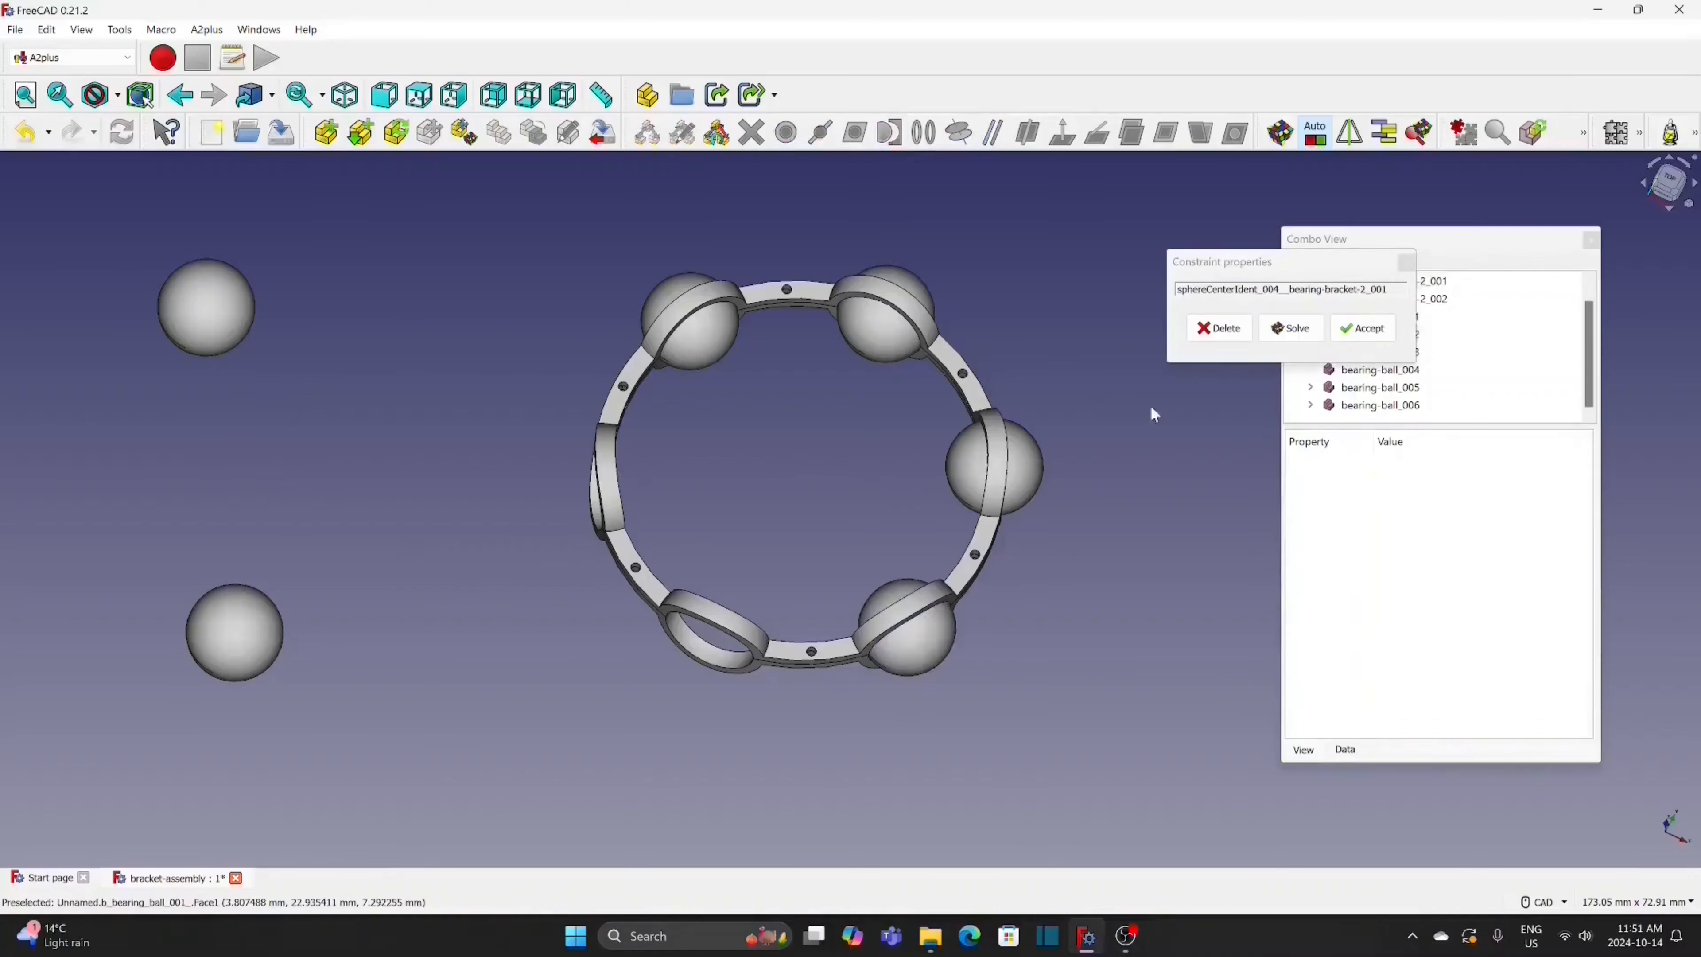
left_click(1364, 328)
Seat bearing-ball_003 in the front-left bracket pocket and bearing-ball_004 in the left-hand pocket with sphere center constraints
left_click(235, 633)
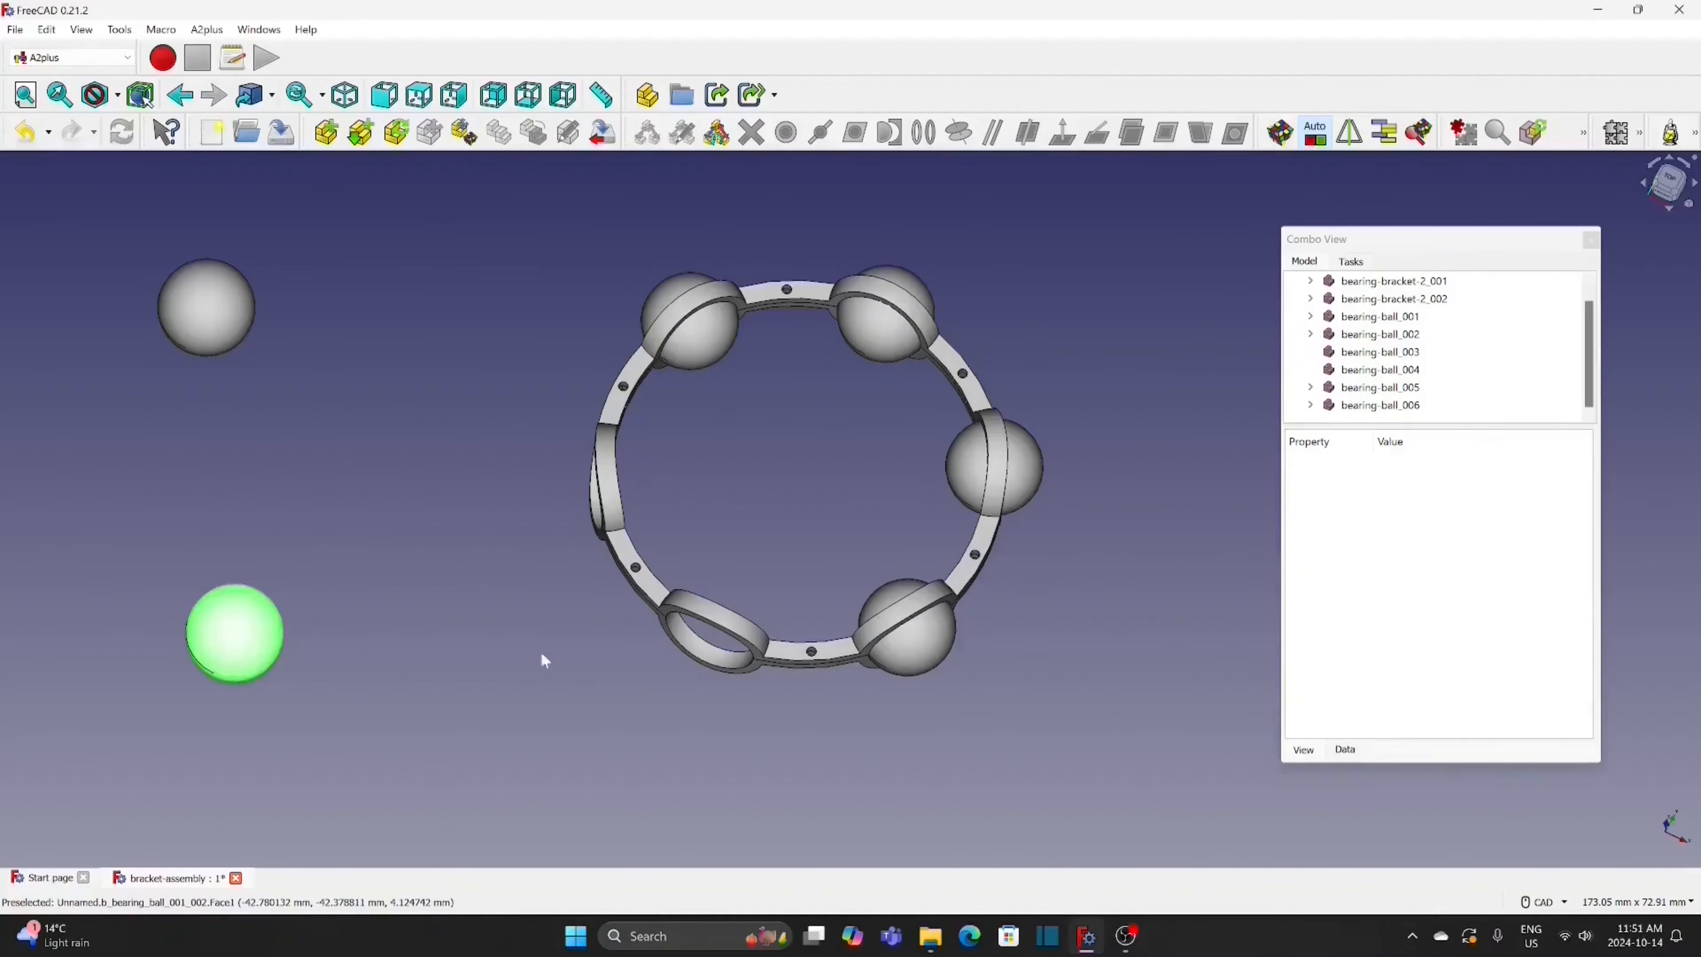
left_click(739, 666)
left_click(890, 132)
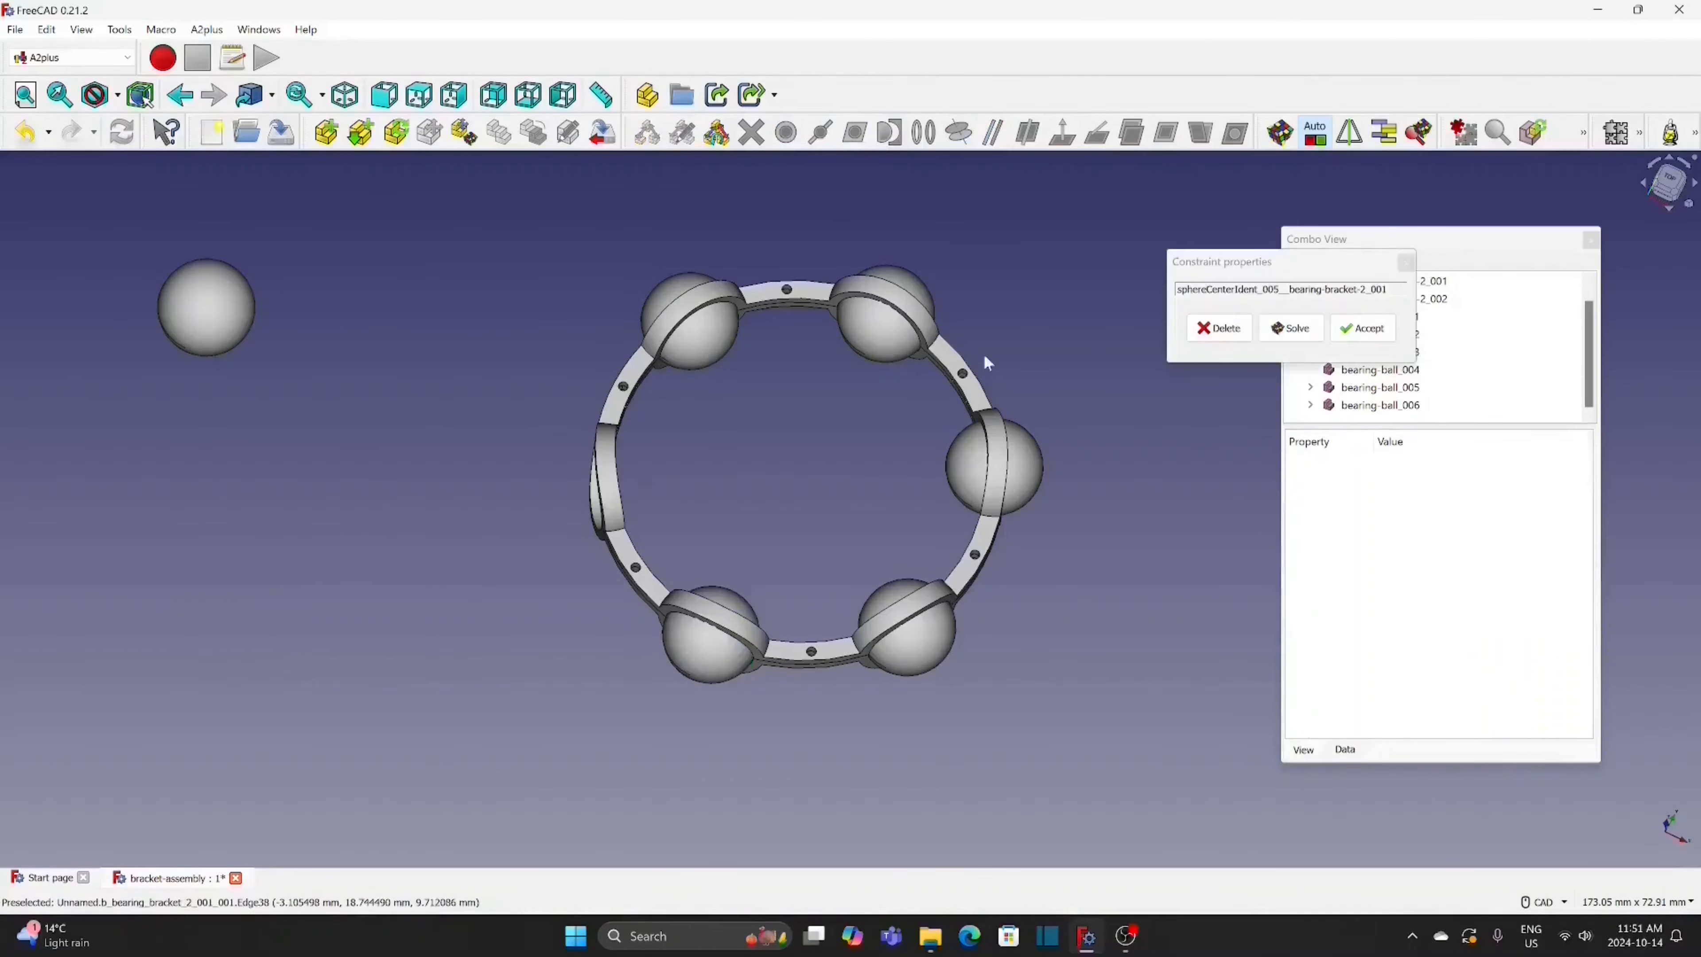
left_click(1342, 328)
left_click(203, 311)
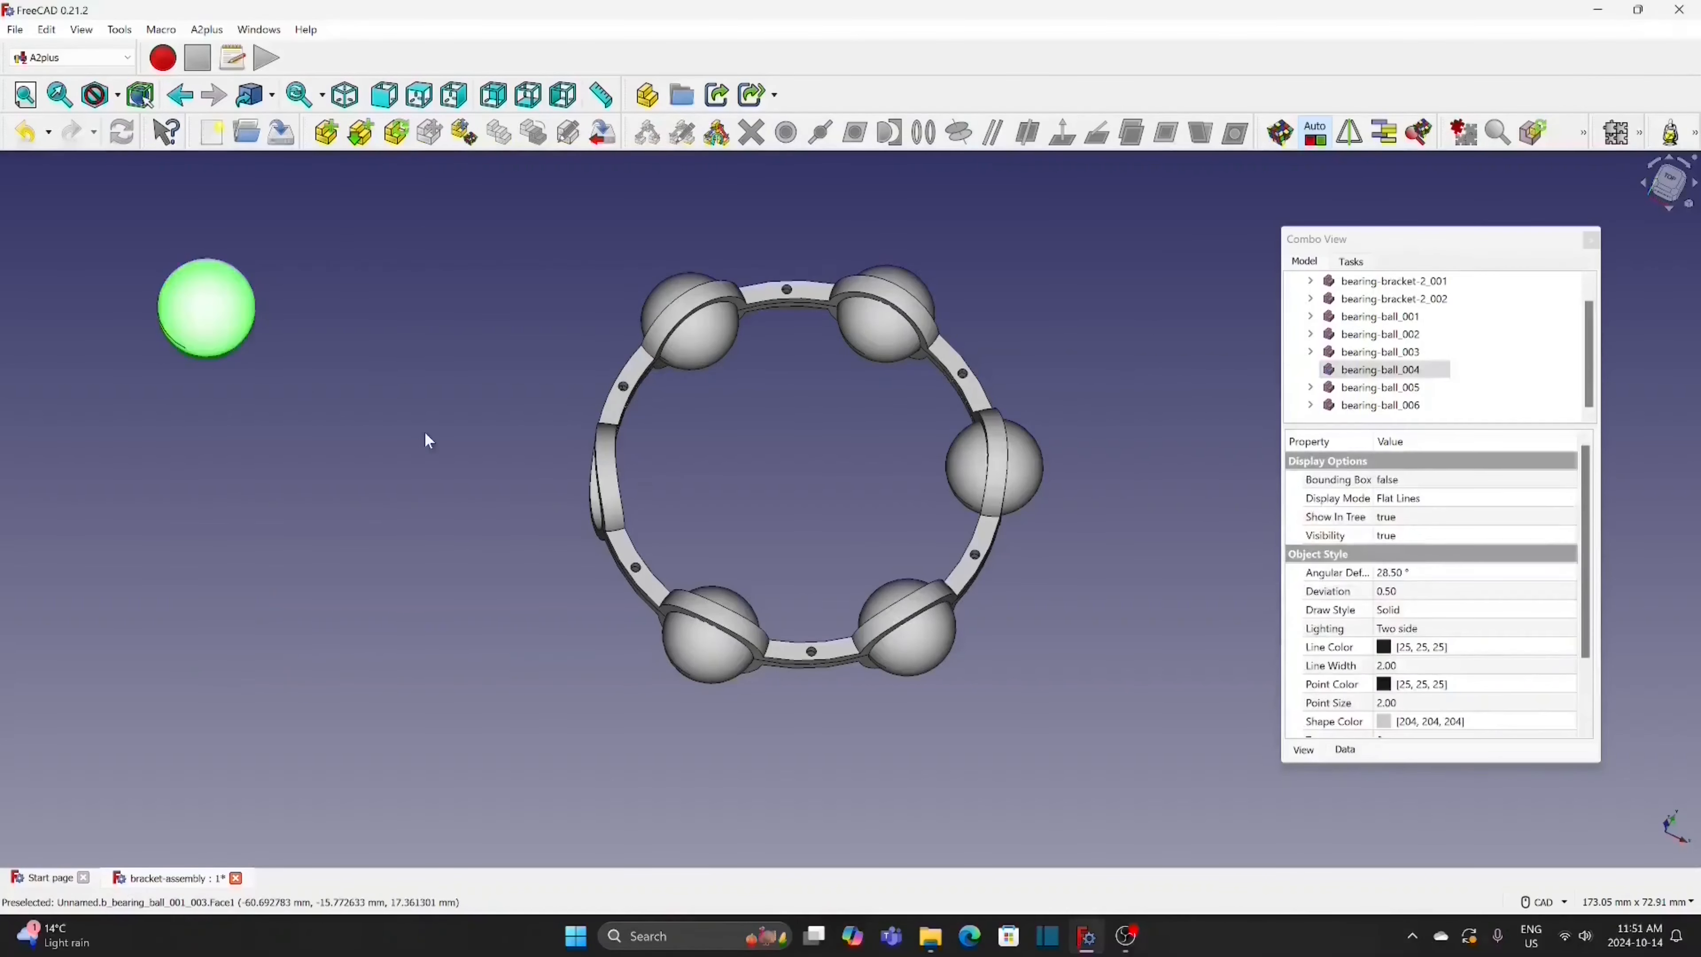
left_click(598, 519)
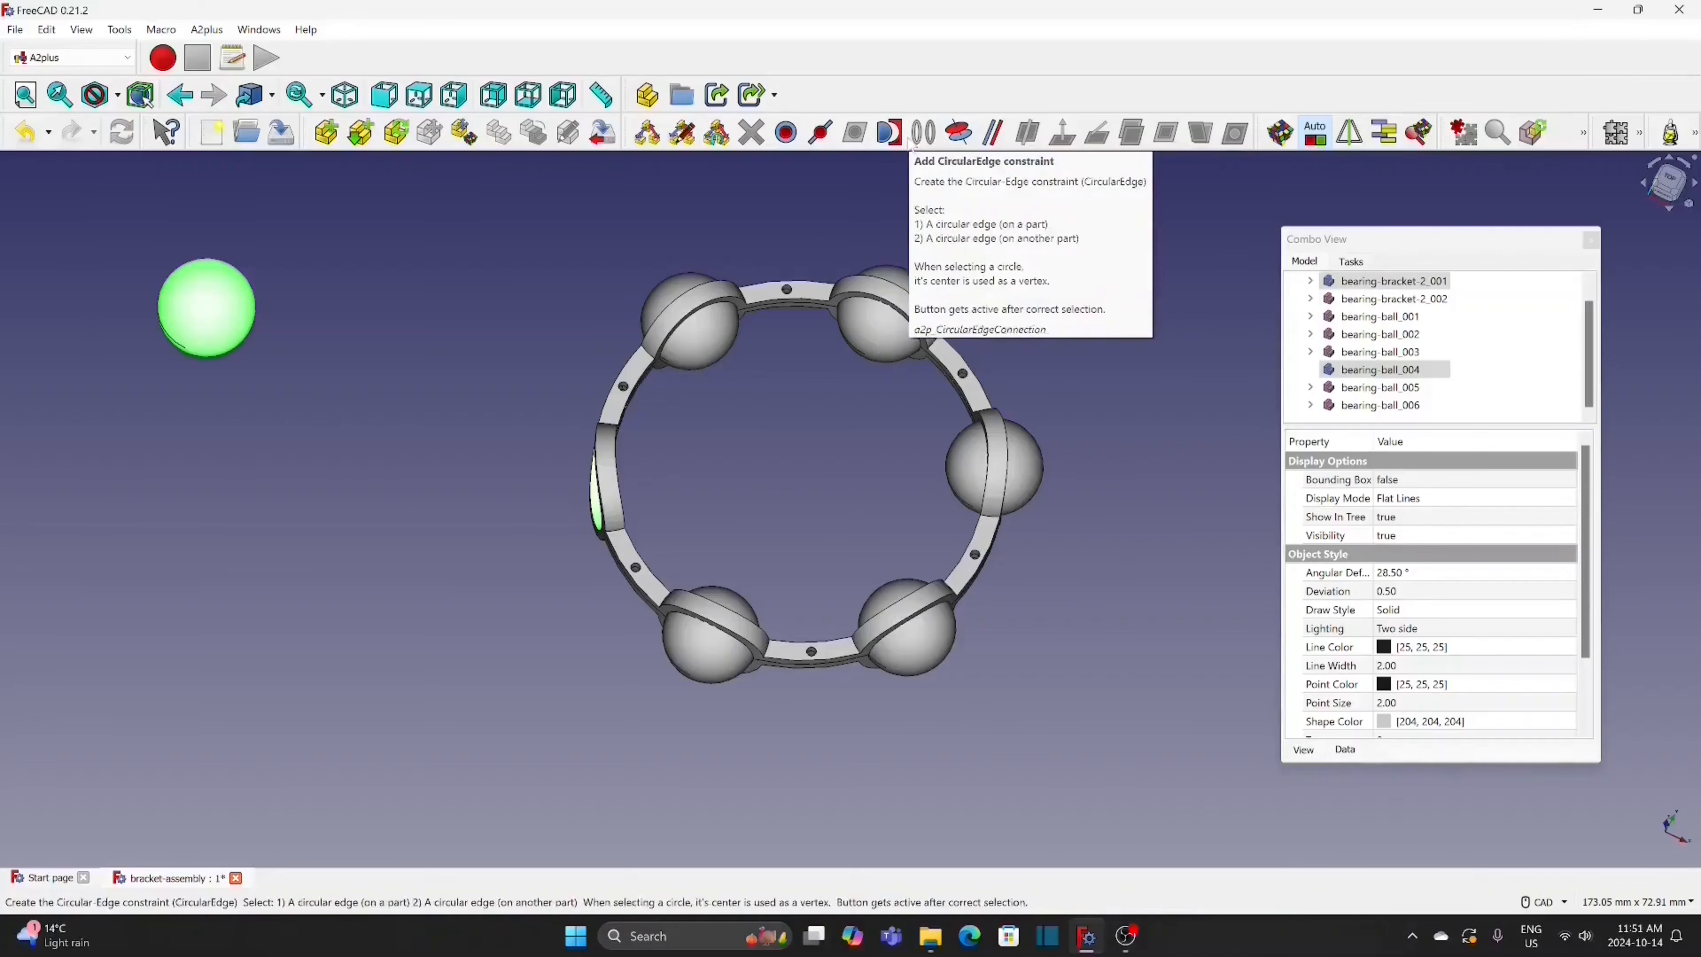
left_click(890, 133)
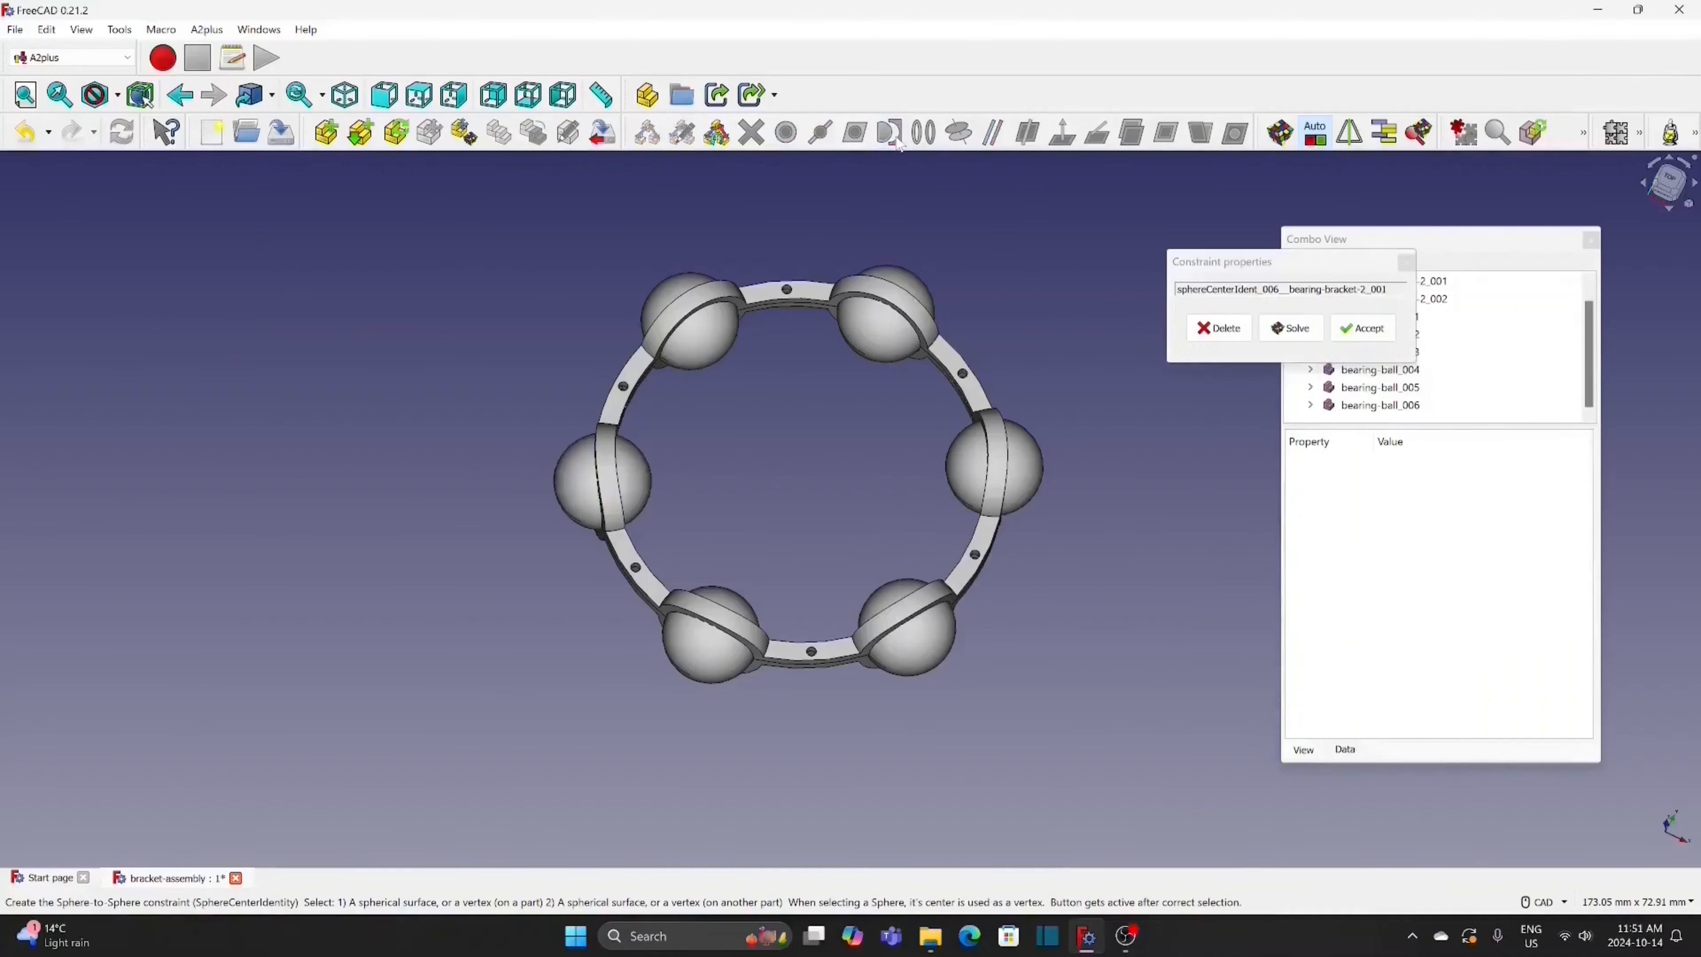
left_click(1362, 329)
Import the bearing-rivet part into the assembly and place it to the left of the bracket ring
scroll(1101, 434, "up", 2)
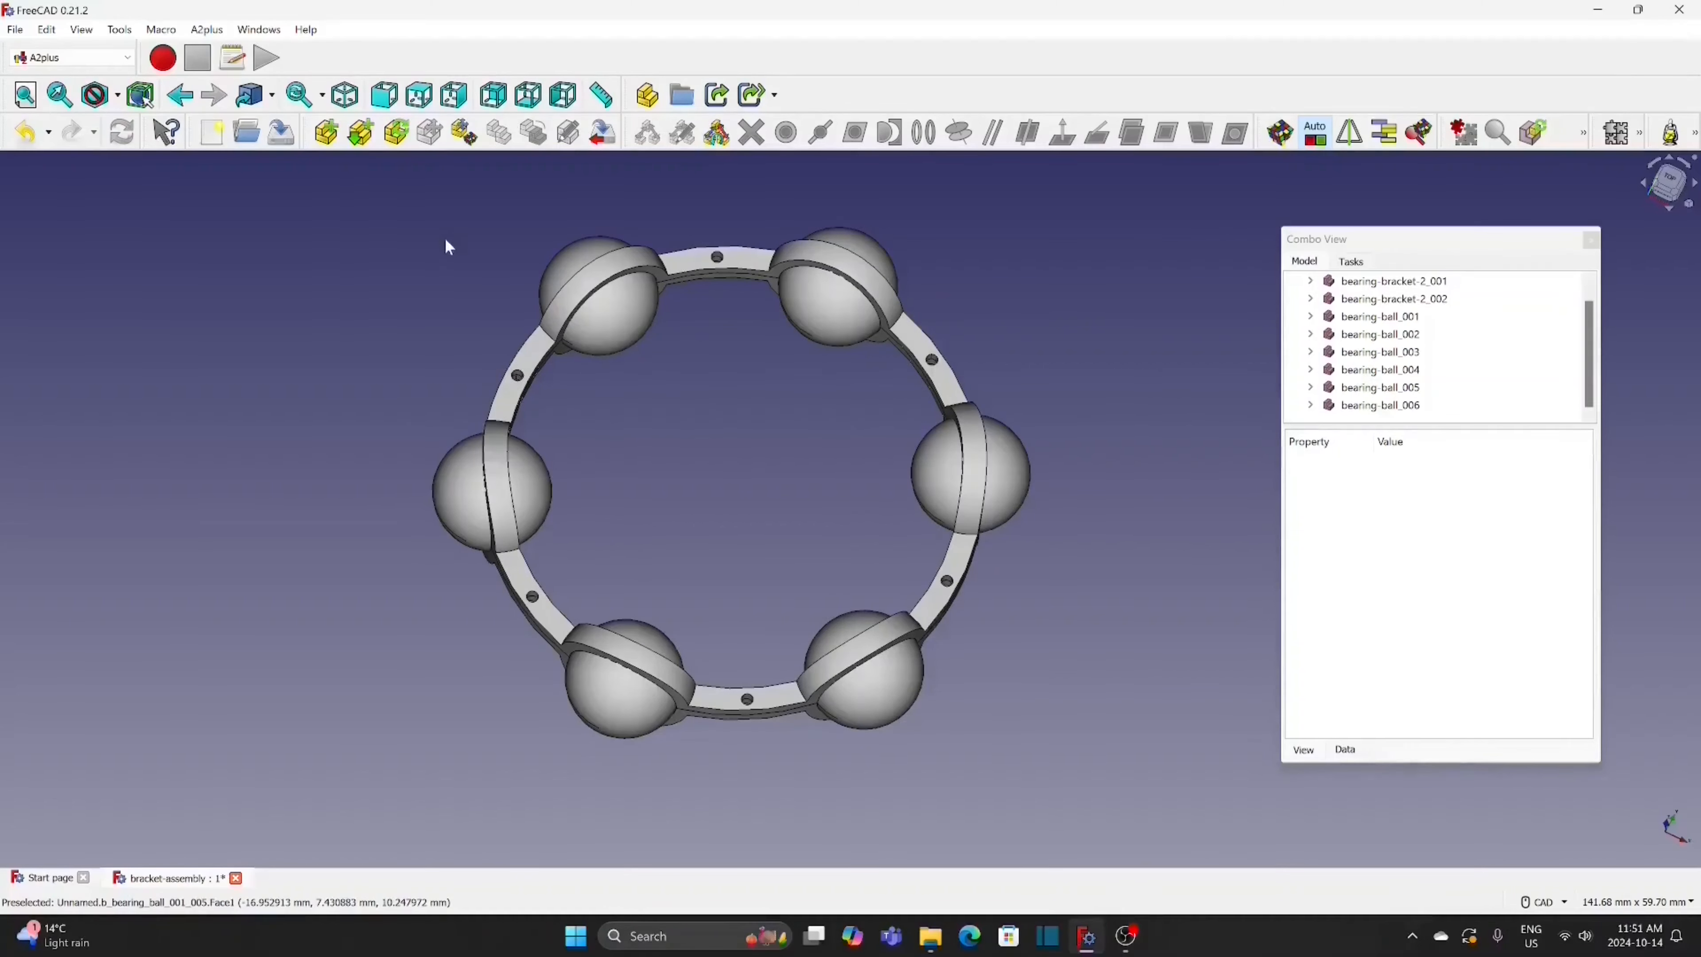
left_click(326, 132)
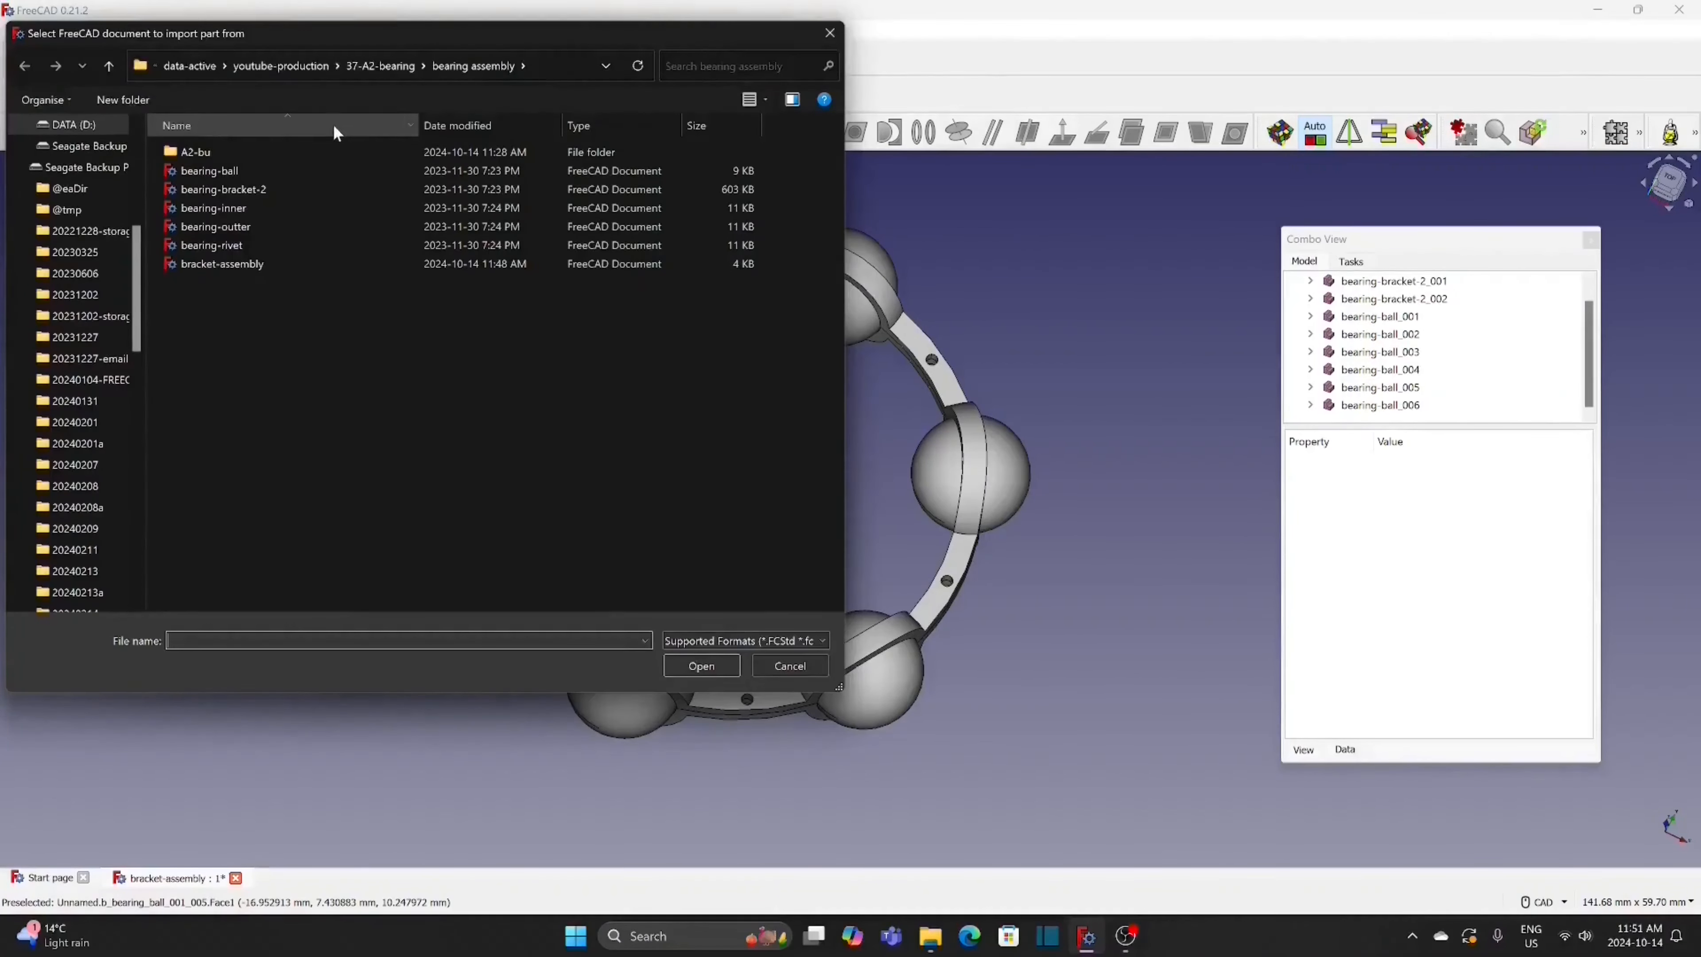
left_click(266, 246)
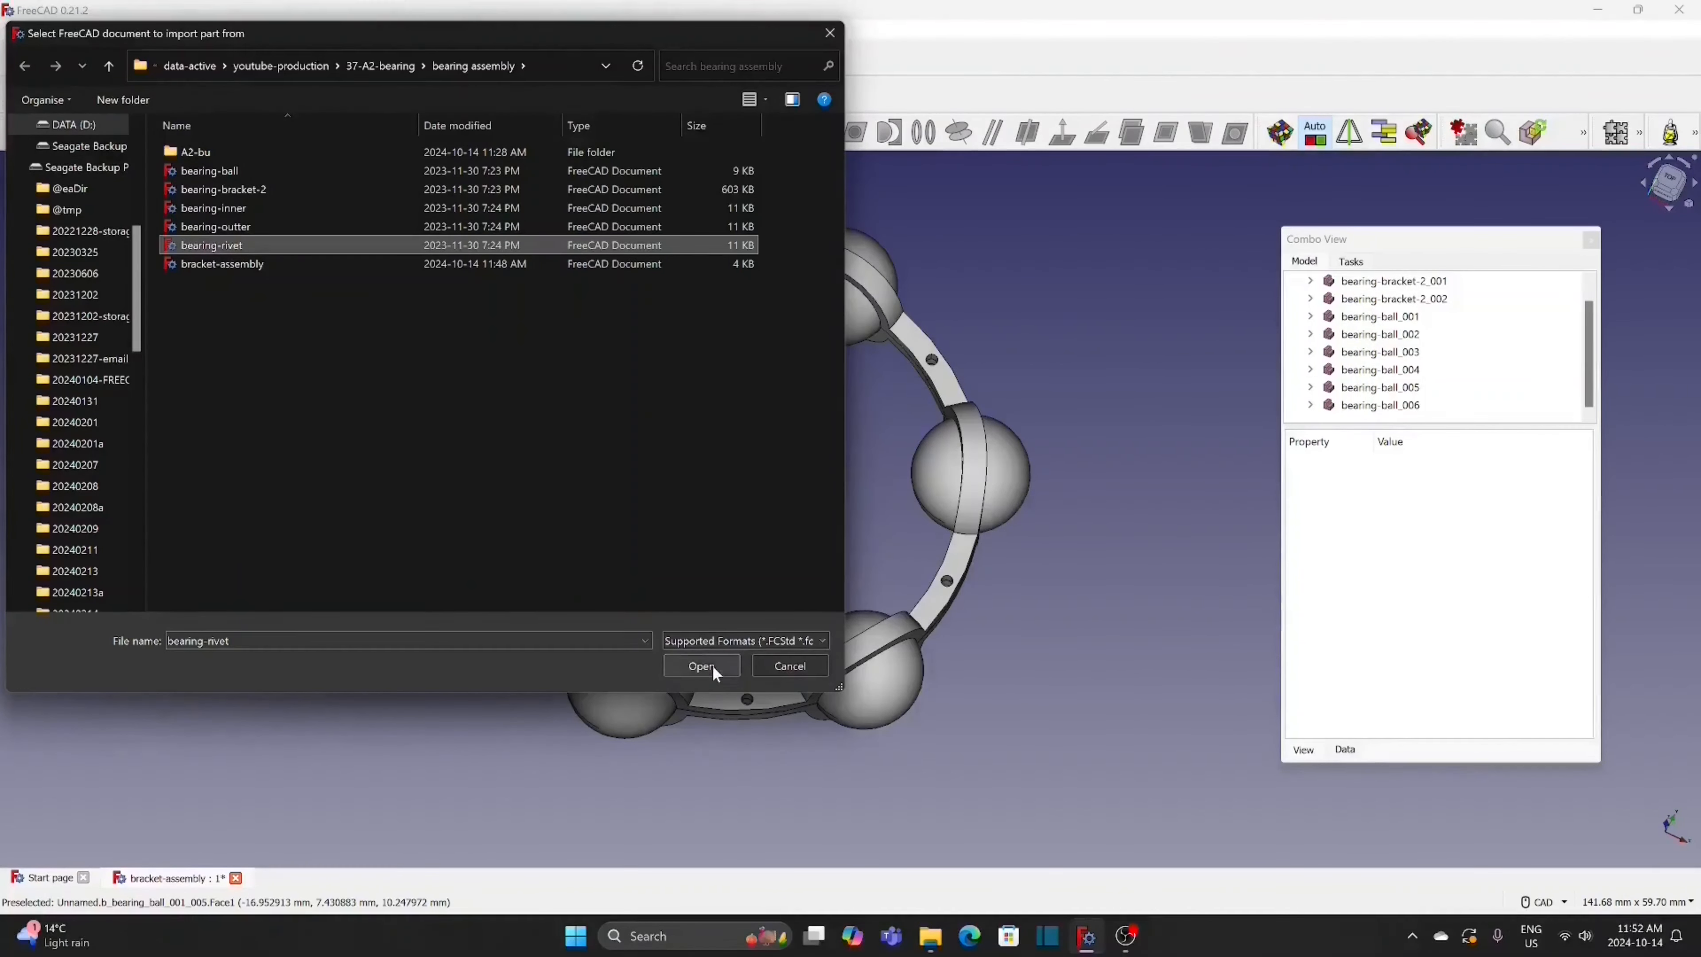
key("Return")
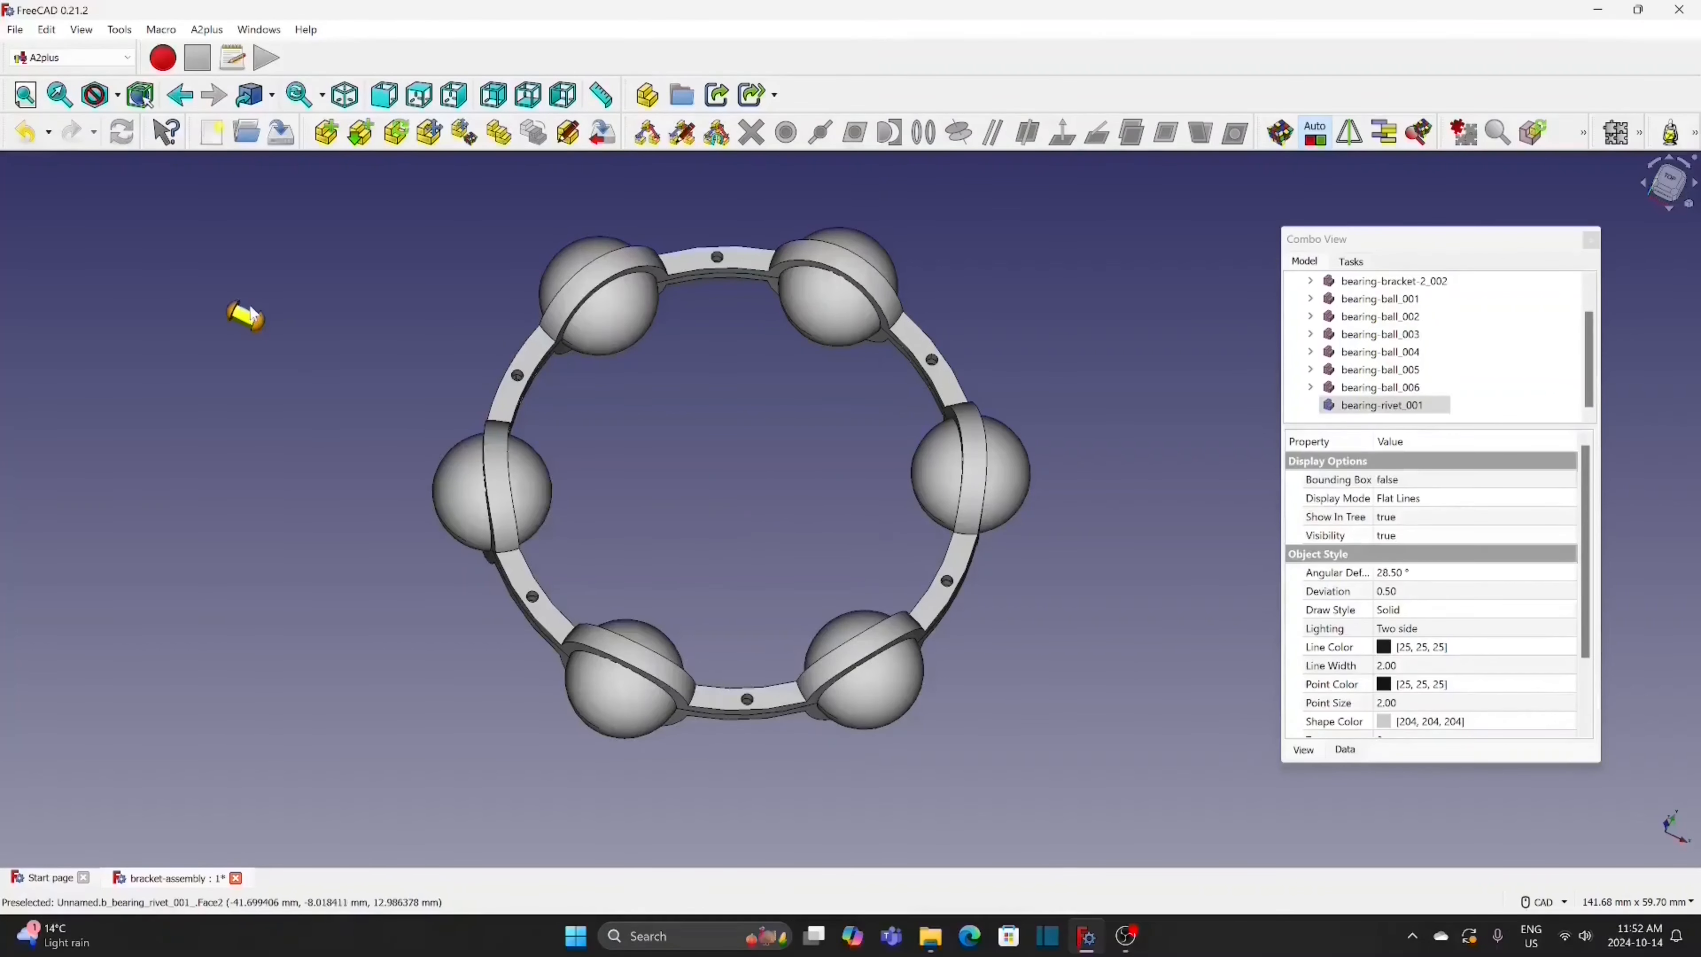
Duplicate the bearing rivet five times, placing the copies apart from each other in a column to the left of the bracket ring
left_click(497, 134)
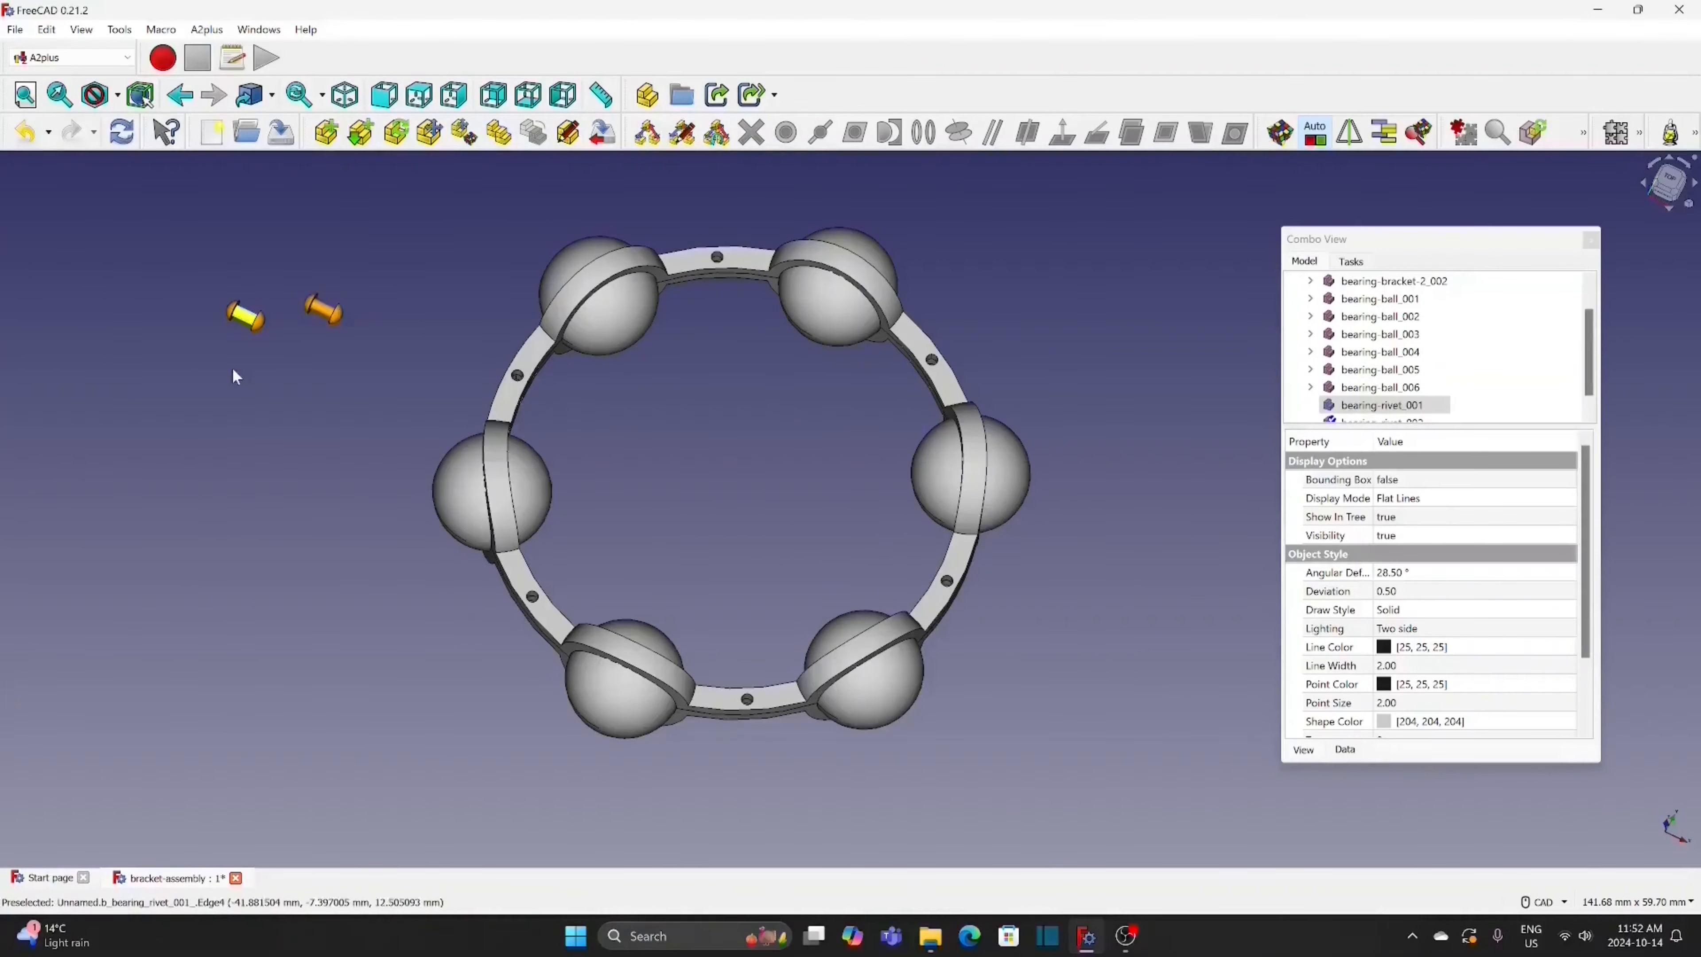
left_click(216, 380)
left_click(494, 137)
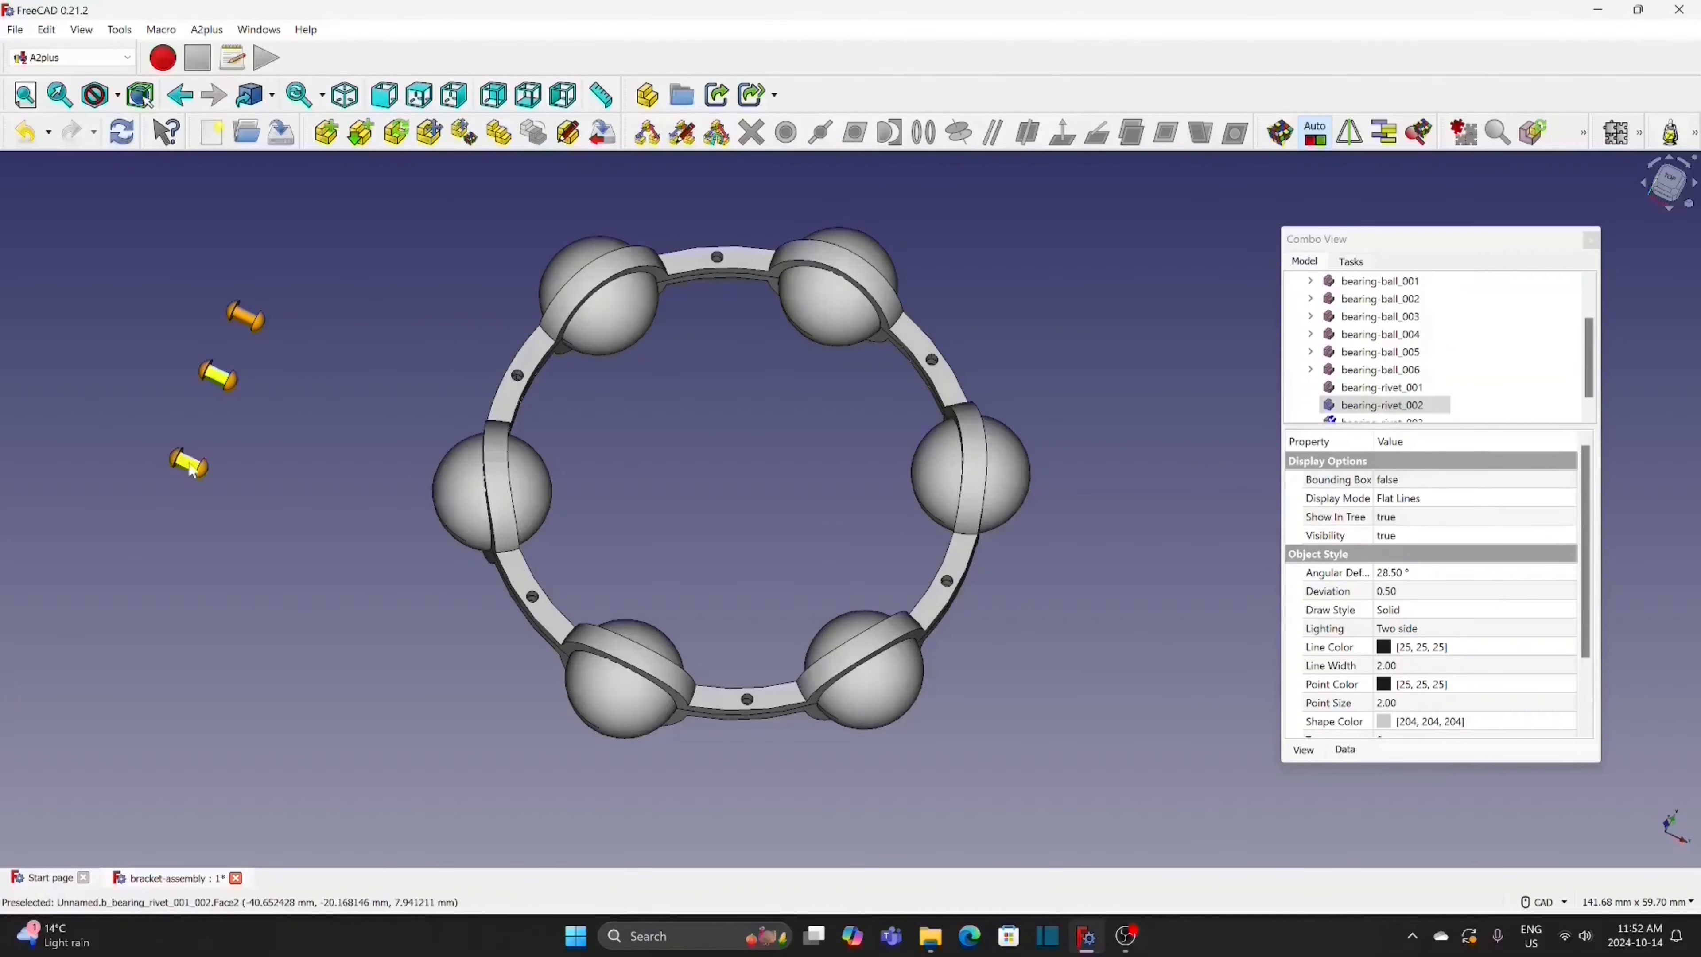
left_click(202, 448)
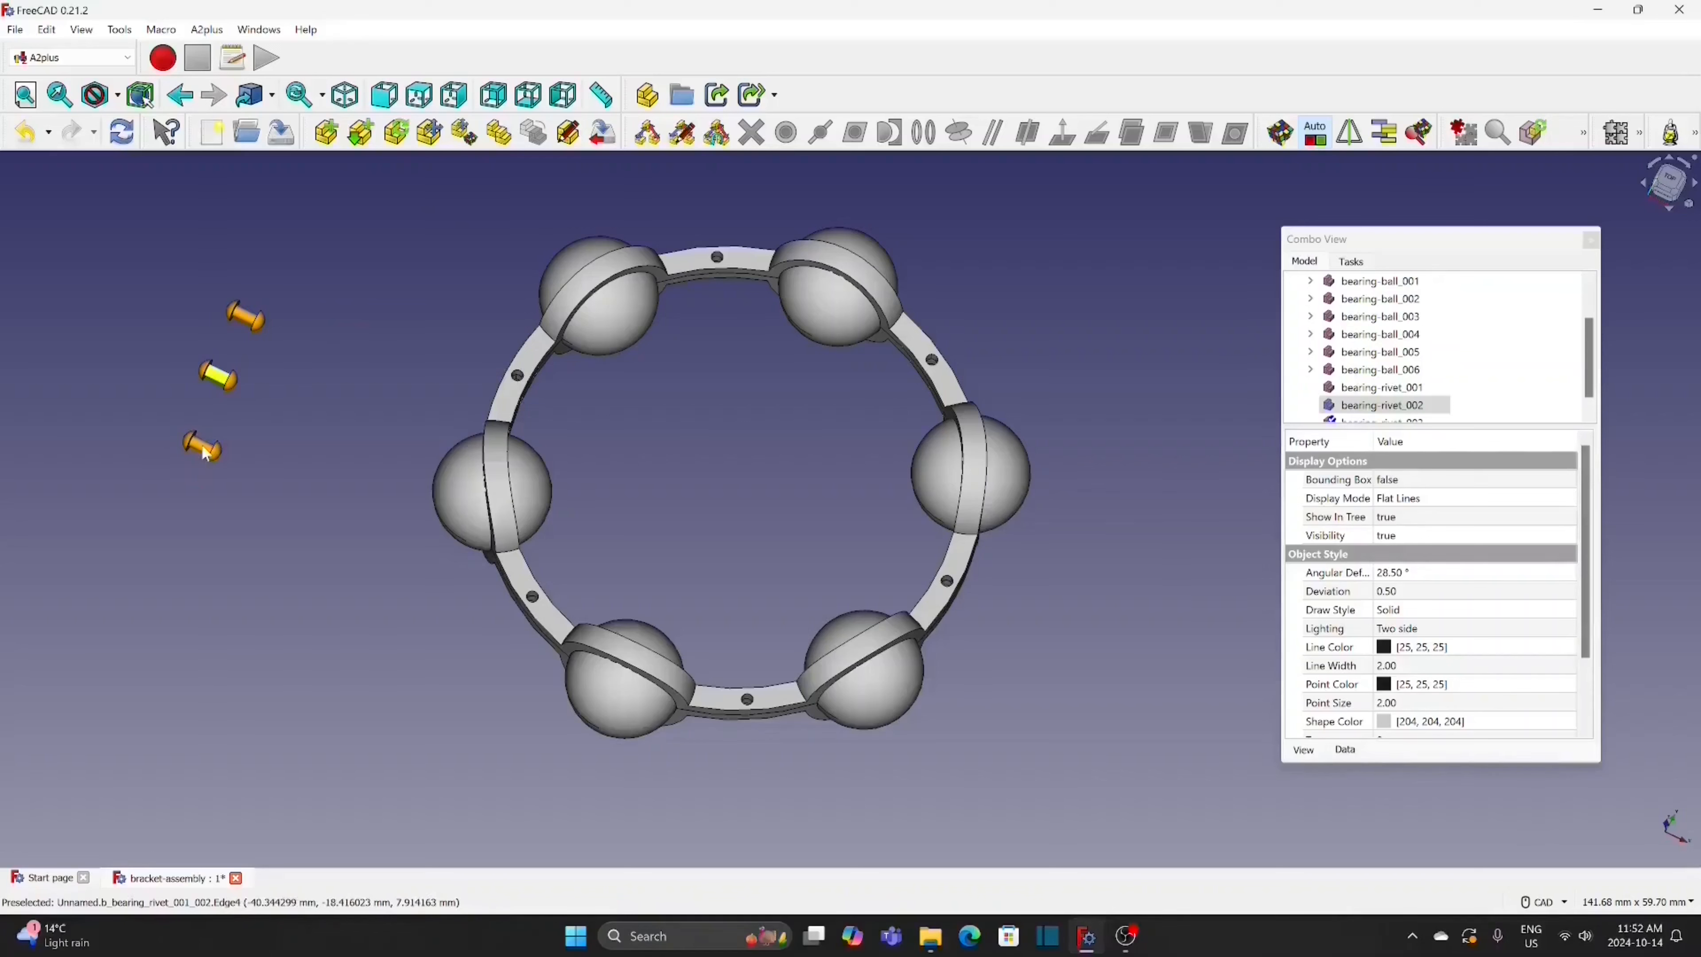
left_click(497, 134)
left_click(229, 546)
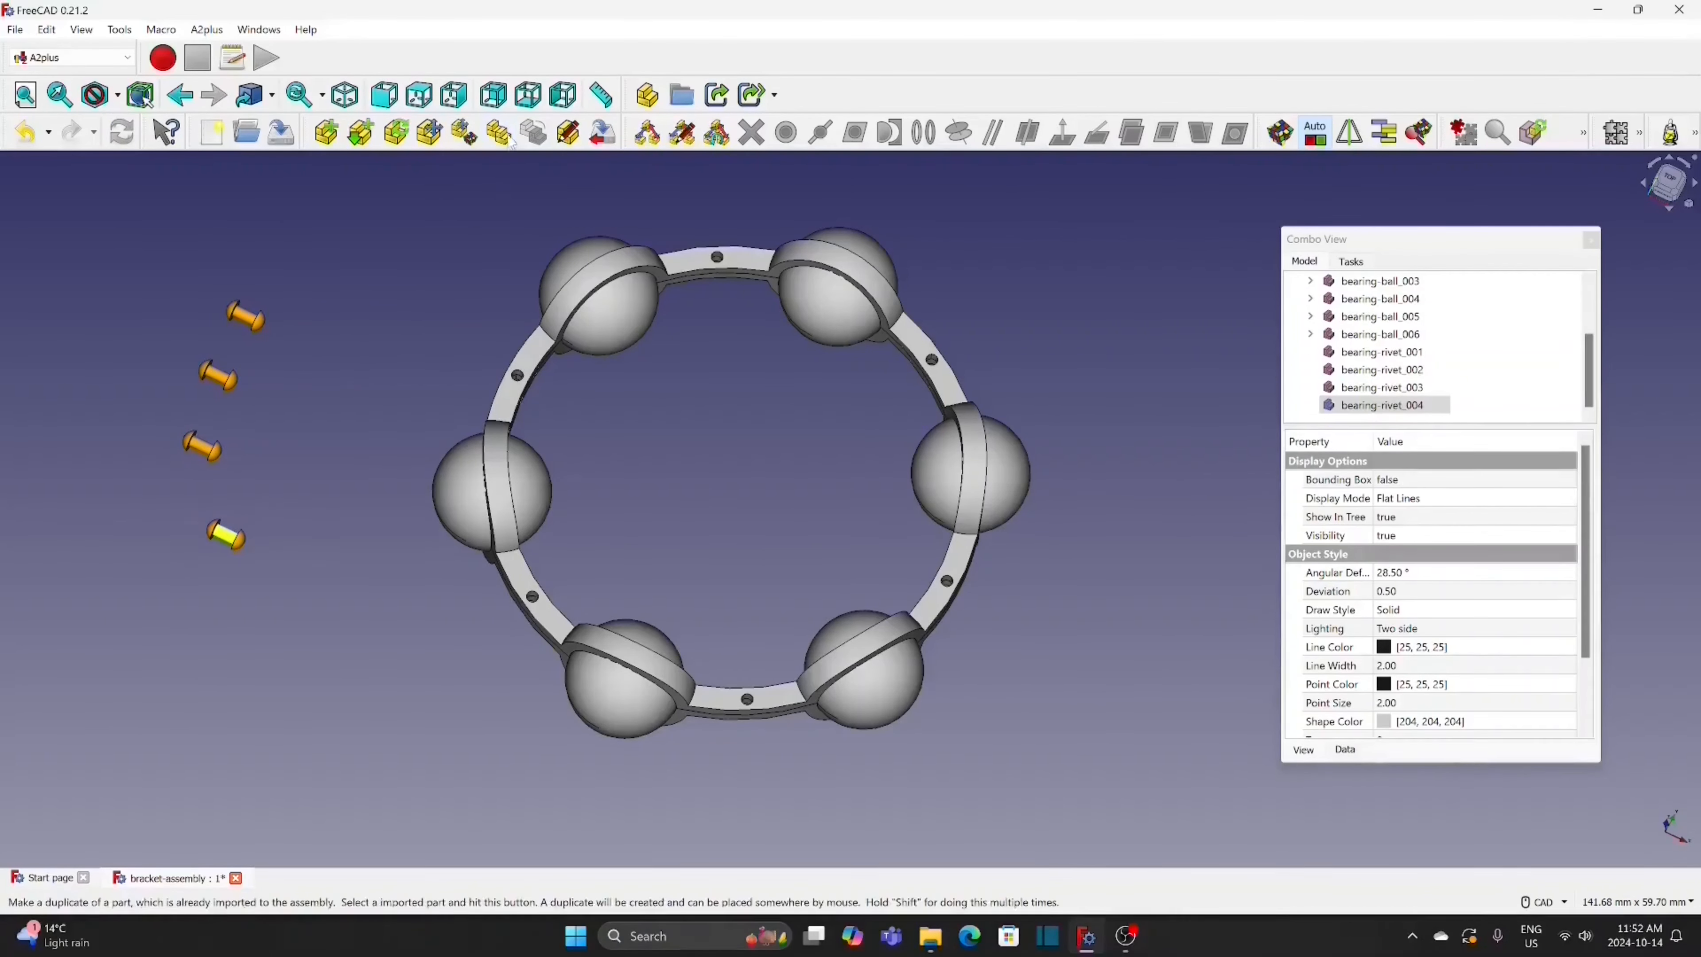
left_click(511, 143)
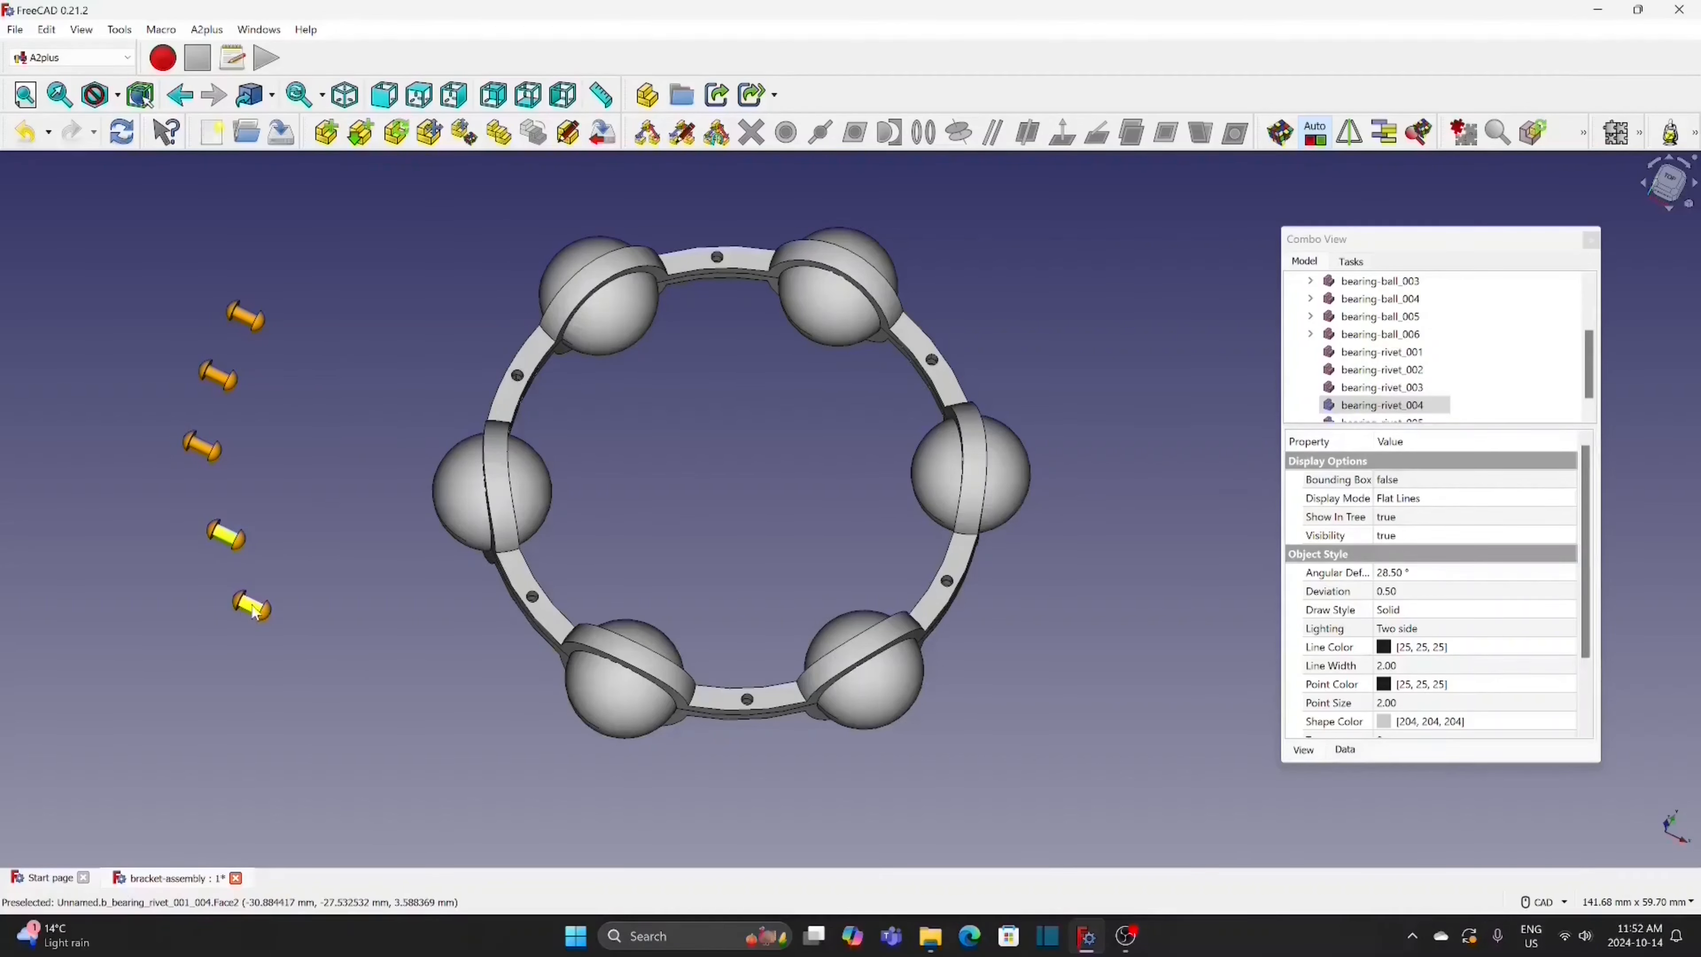
left_click(253, 610)
left_click(499, 135)
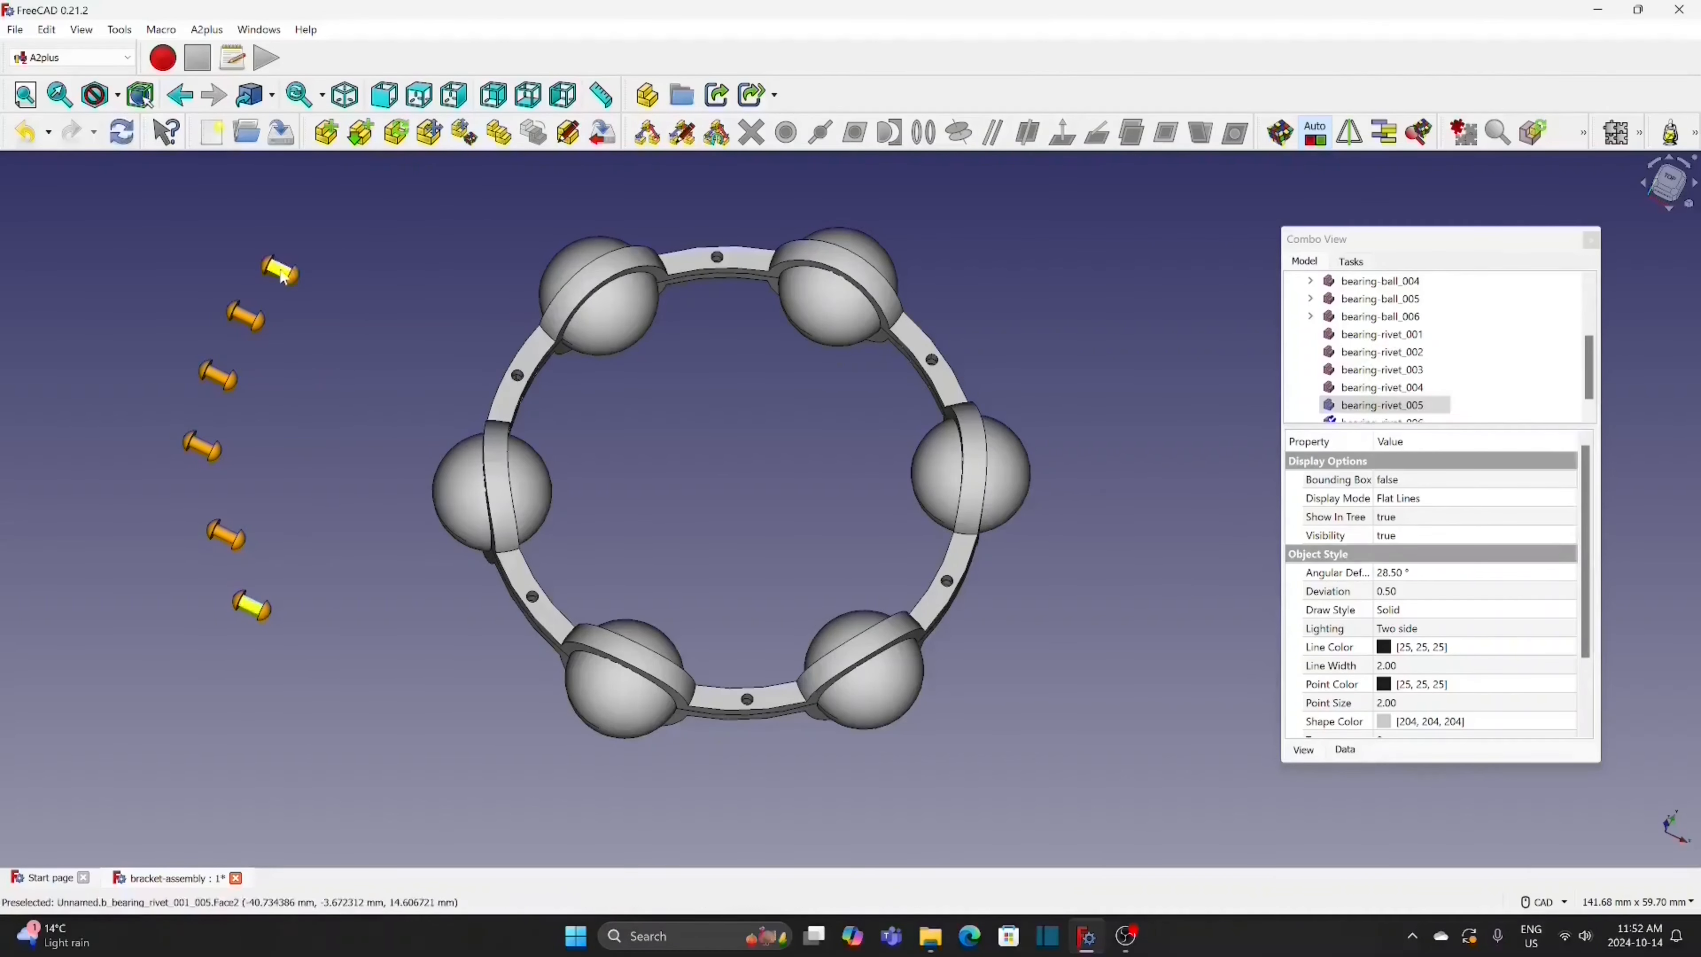
left_click(282, 273)
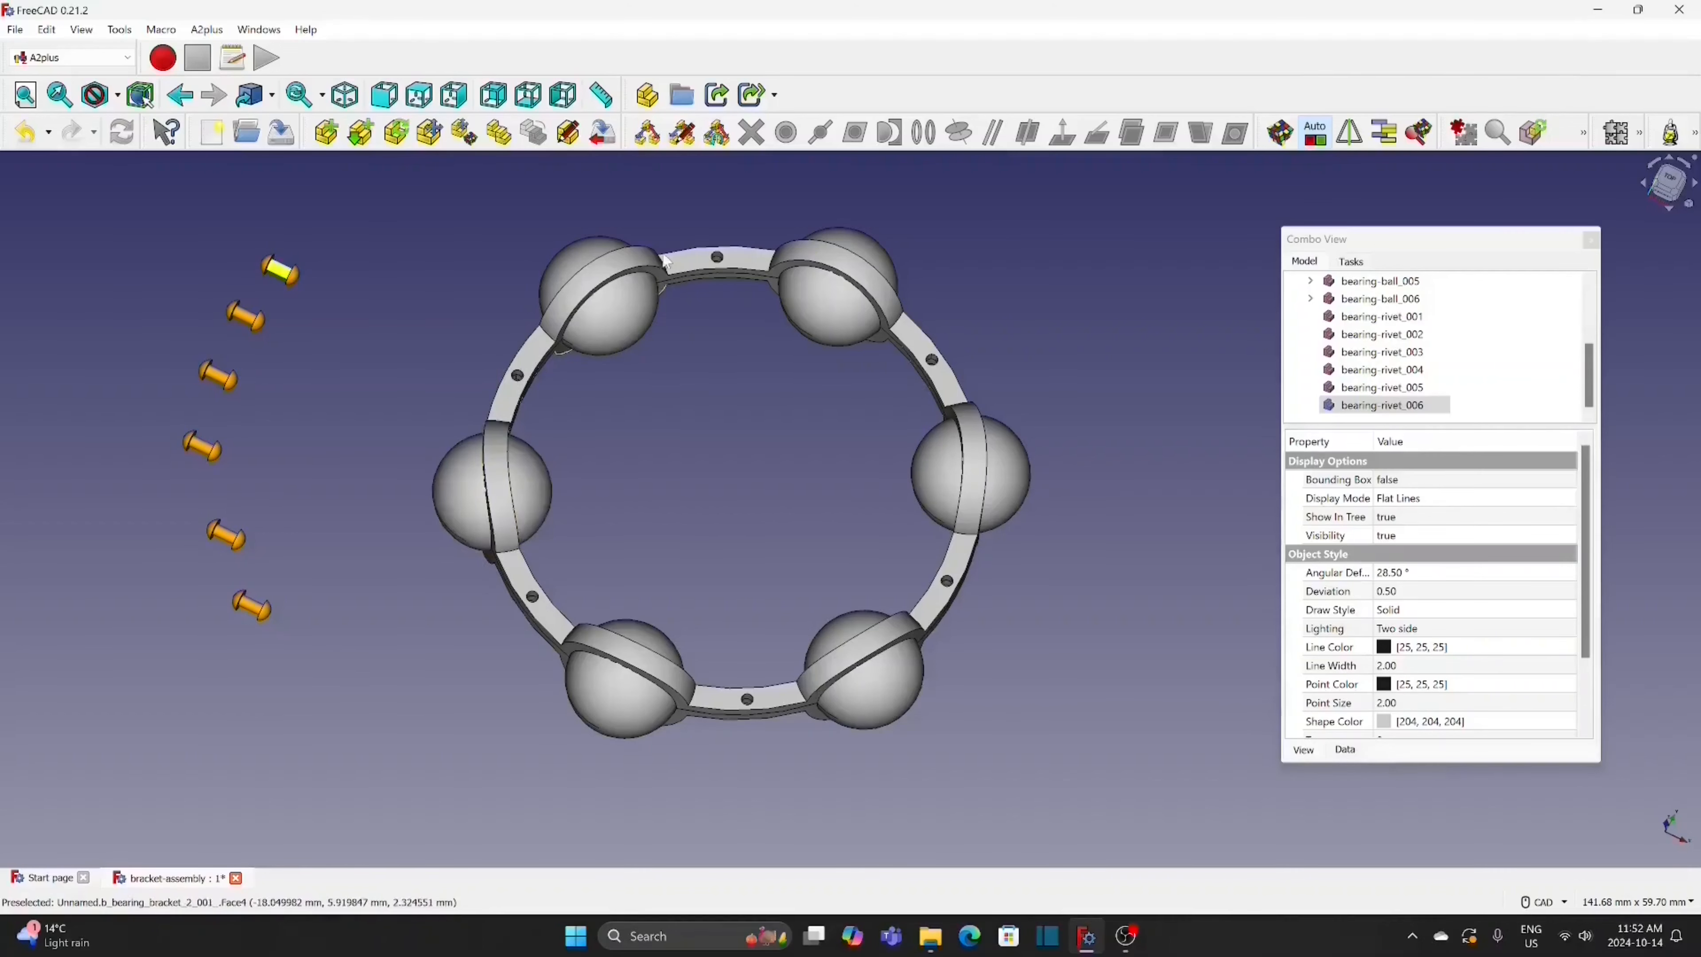
Seat bearing-rivet_006 in the rear rivet hole of the upper bracket with a circular edge constraint
scroll(301, 313, "up", 2)
left_click(297, 304)
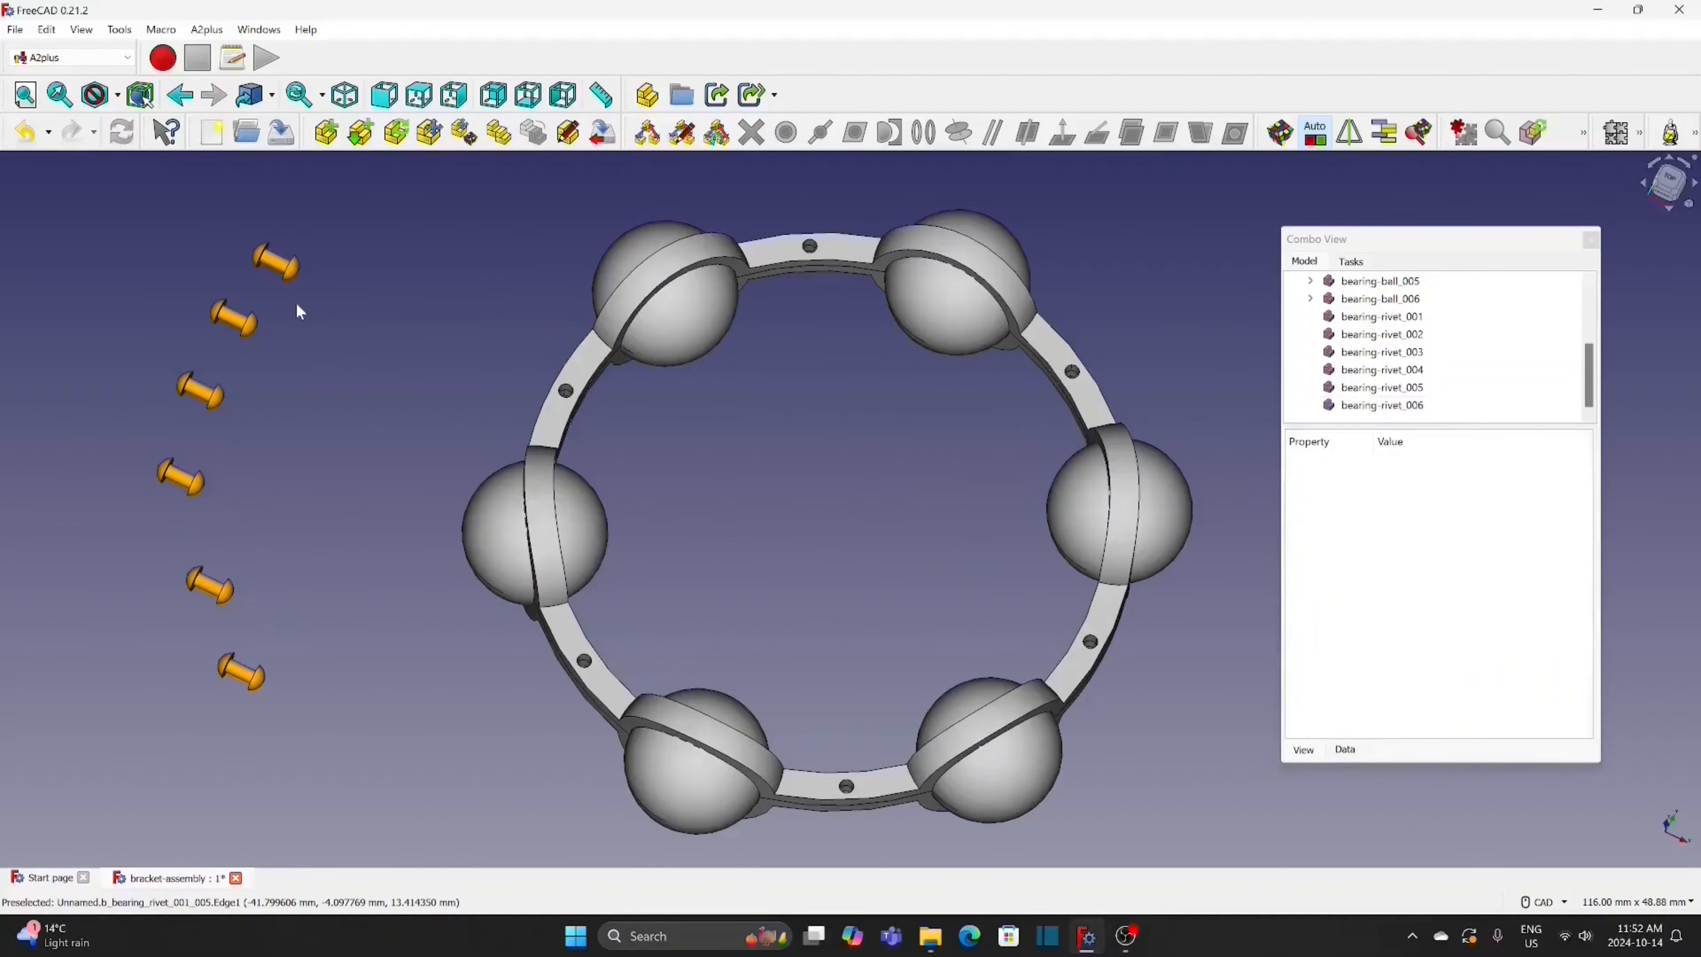
left_click(811, 260)
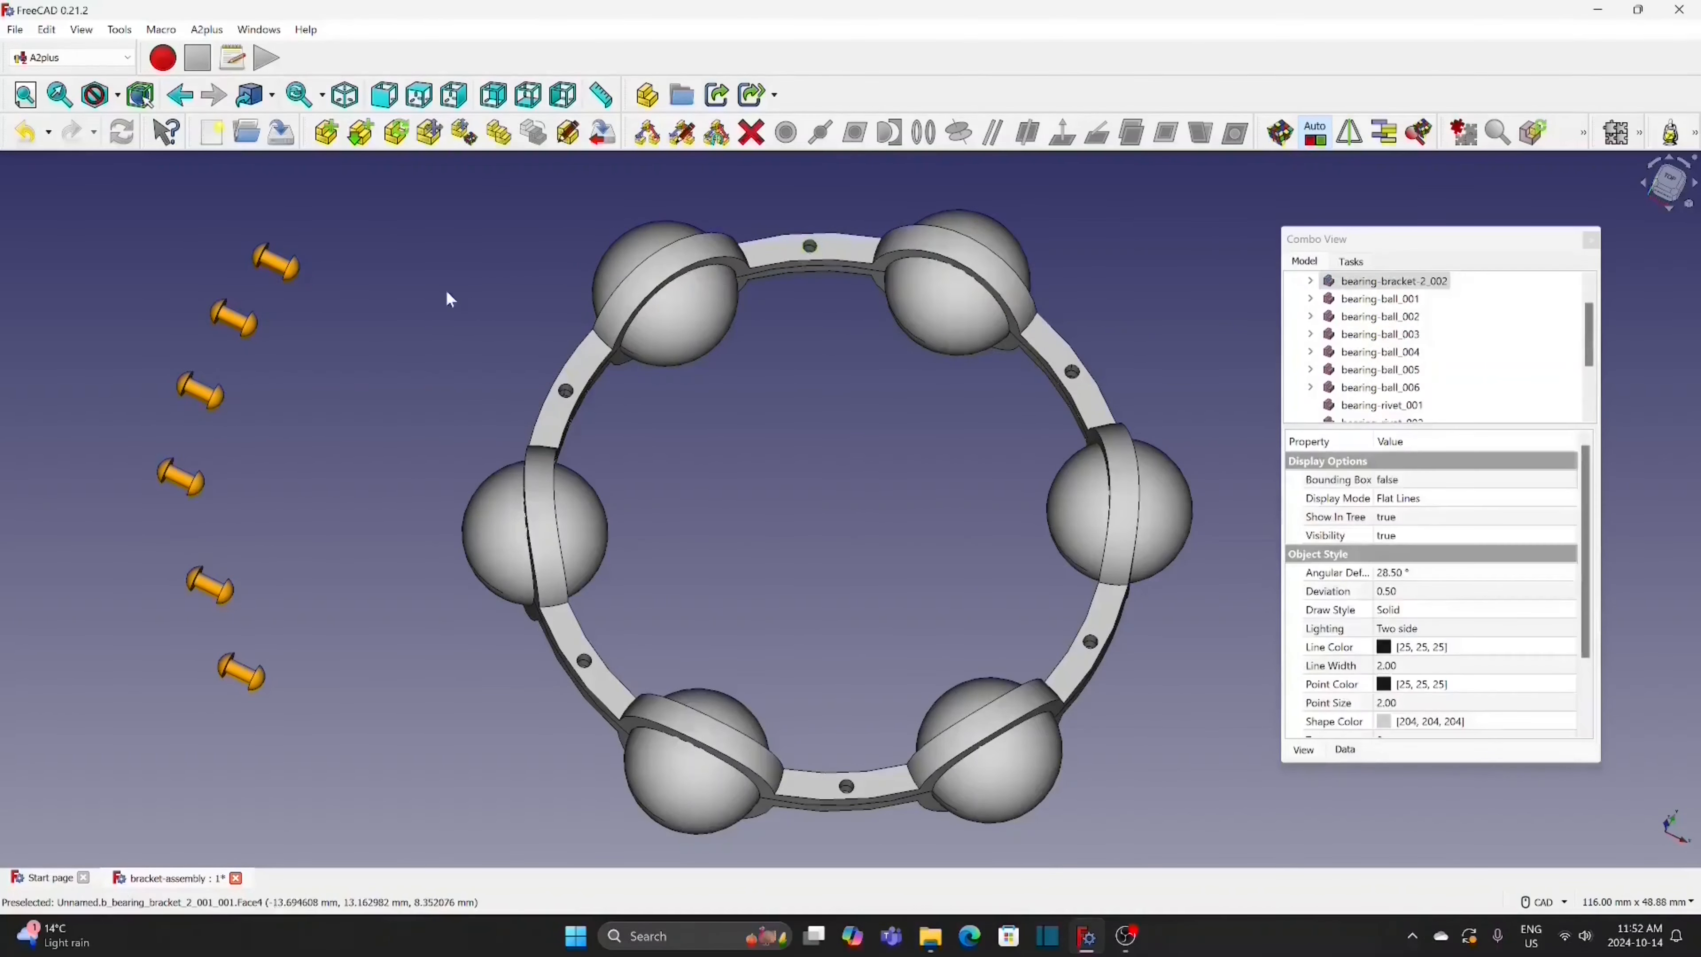
left_click(260, 270, "ctrl")
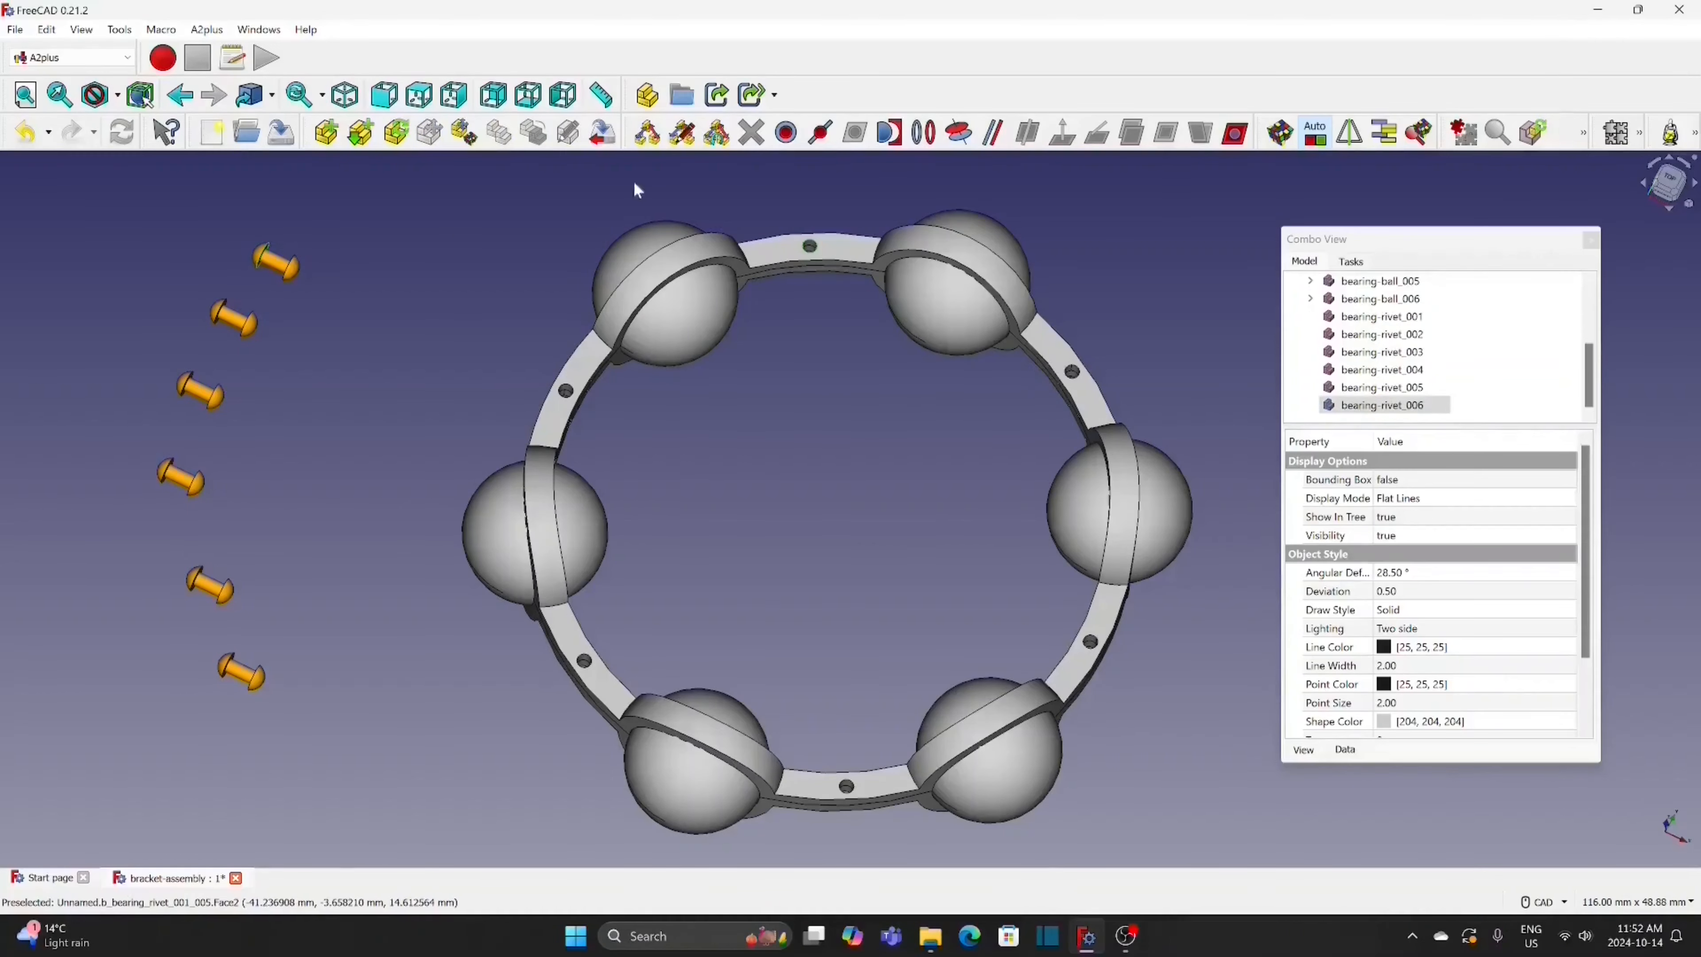
left_click(924, 132)
left_click(1434, 429)
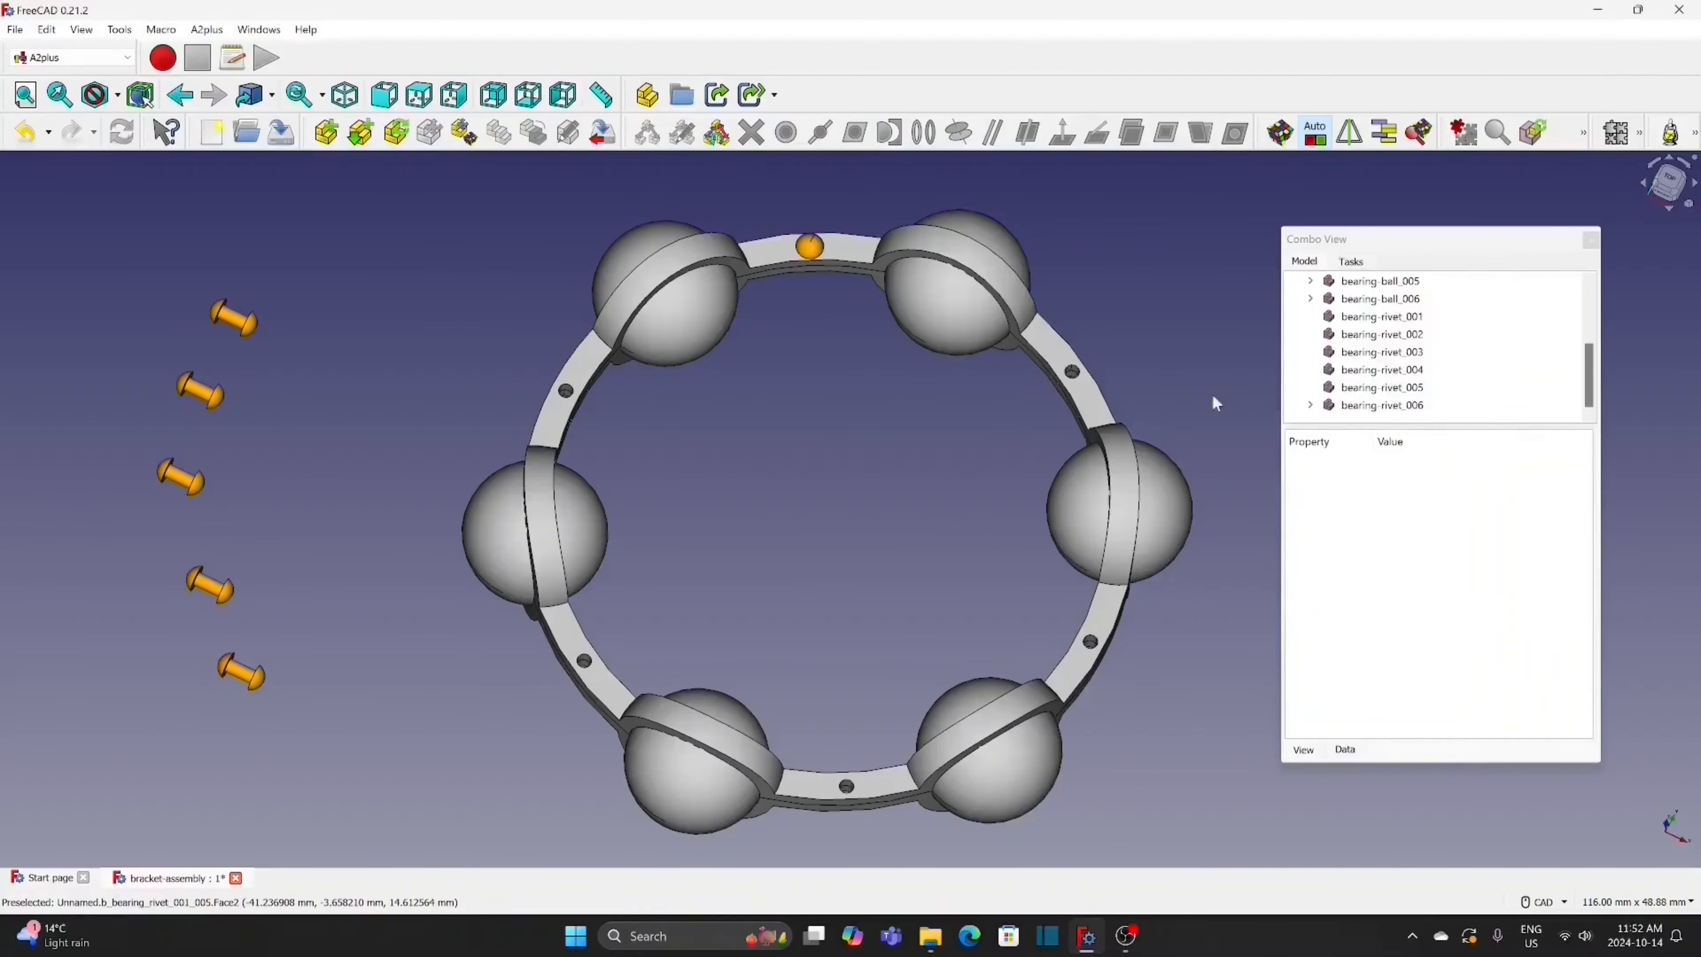
Seat bearing-rivet_001 in the rear-right bracket hole and bearing-rivet_002 in the front-right hole with circular edge constraints
left_click(1076, 376)
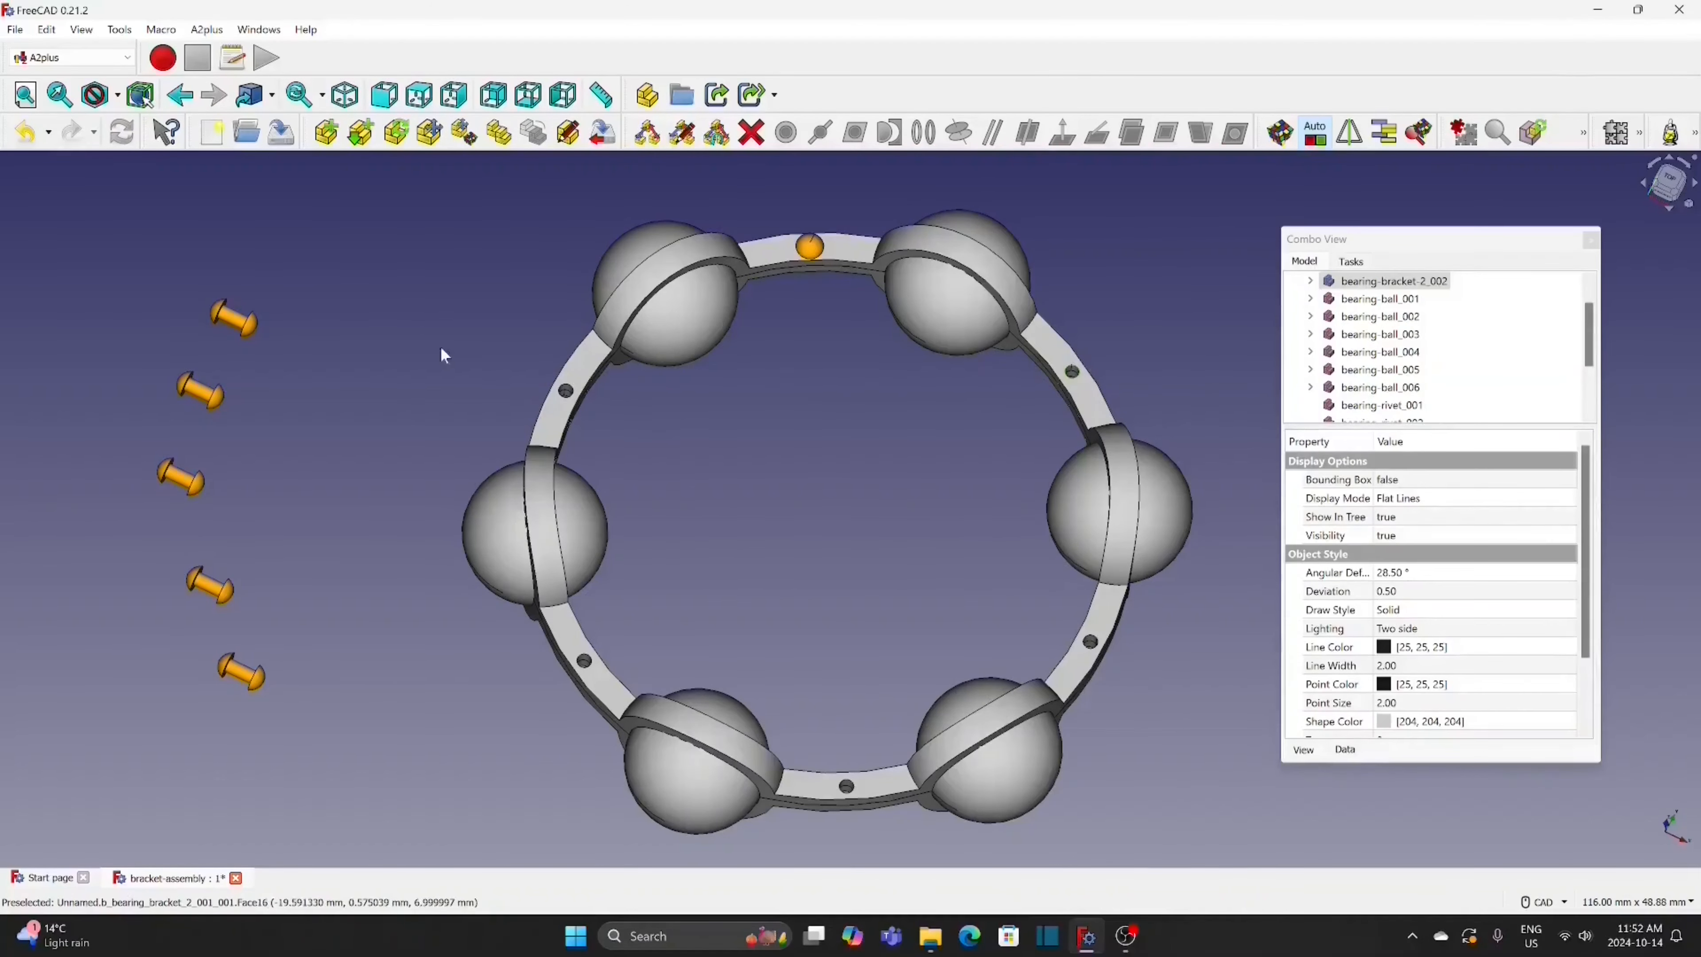
left_click(219, 327, "ctrl")
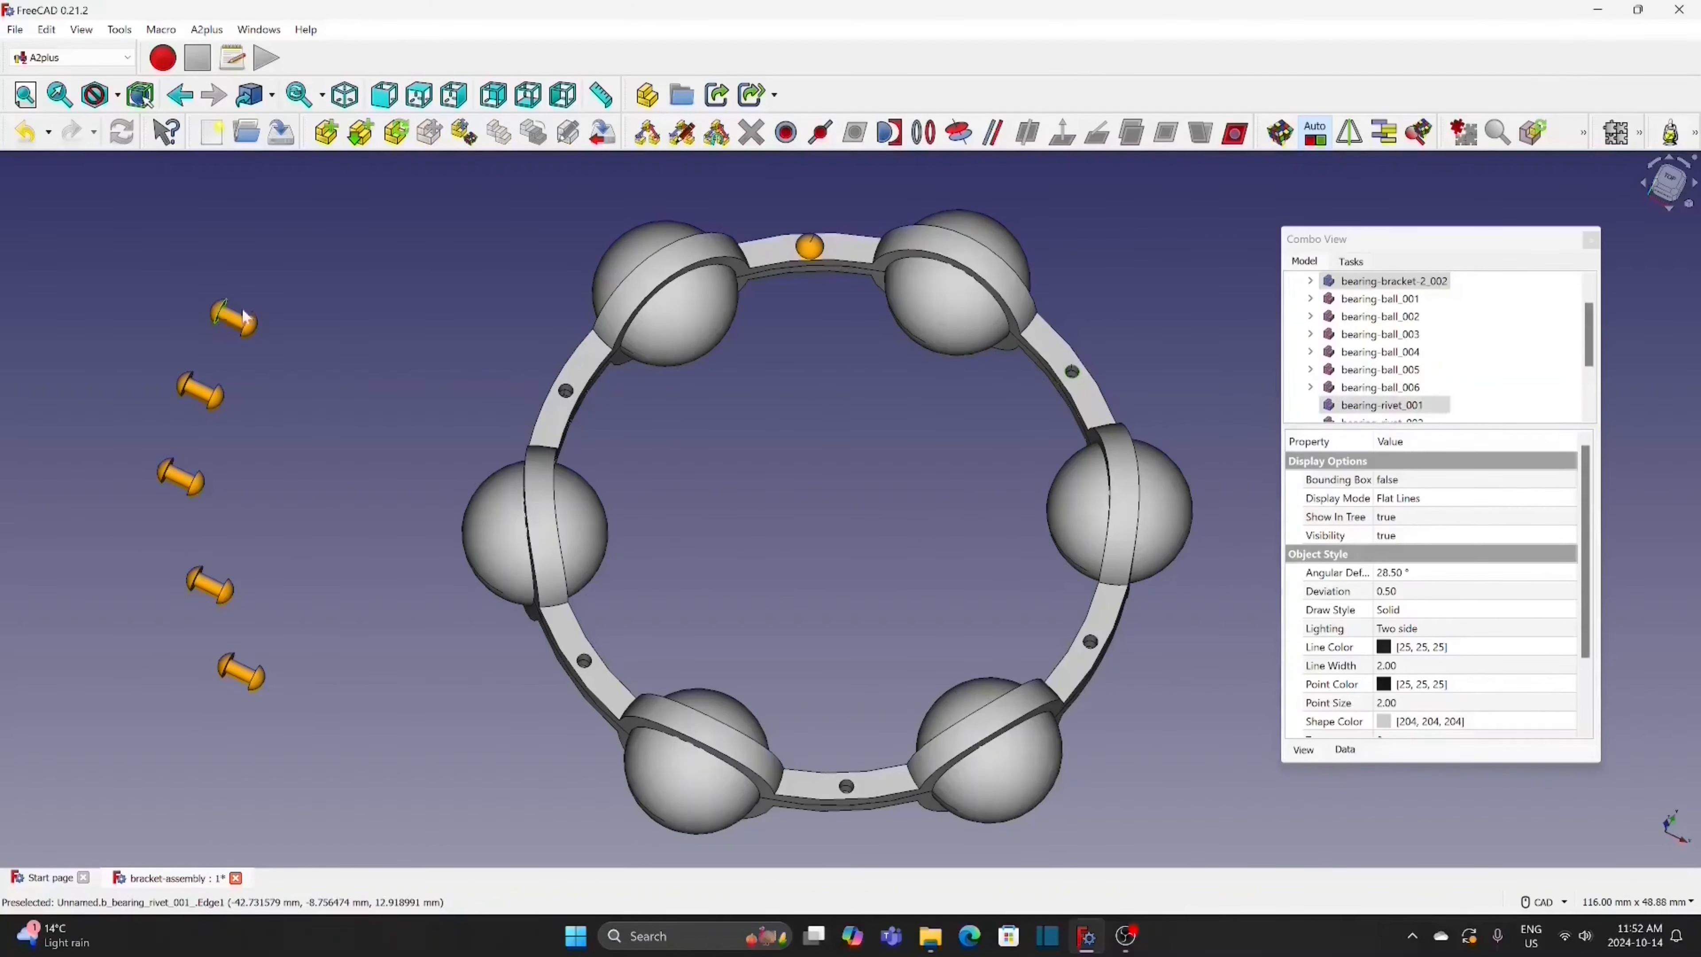
left_click(925, 134)
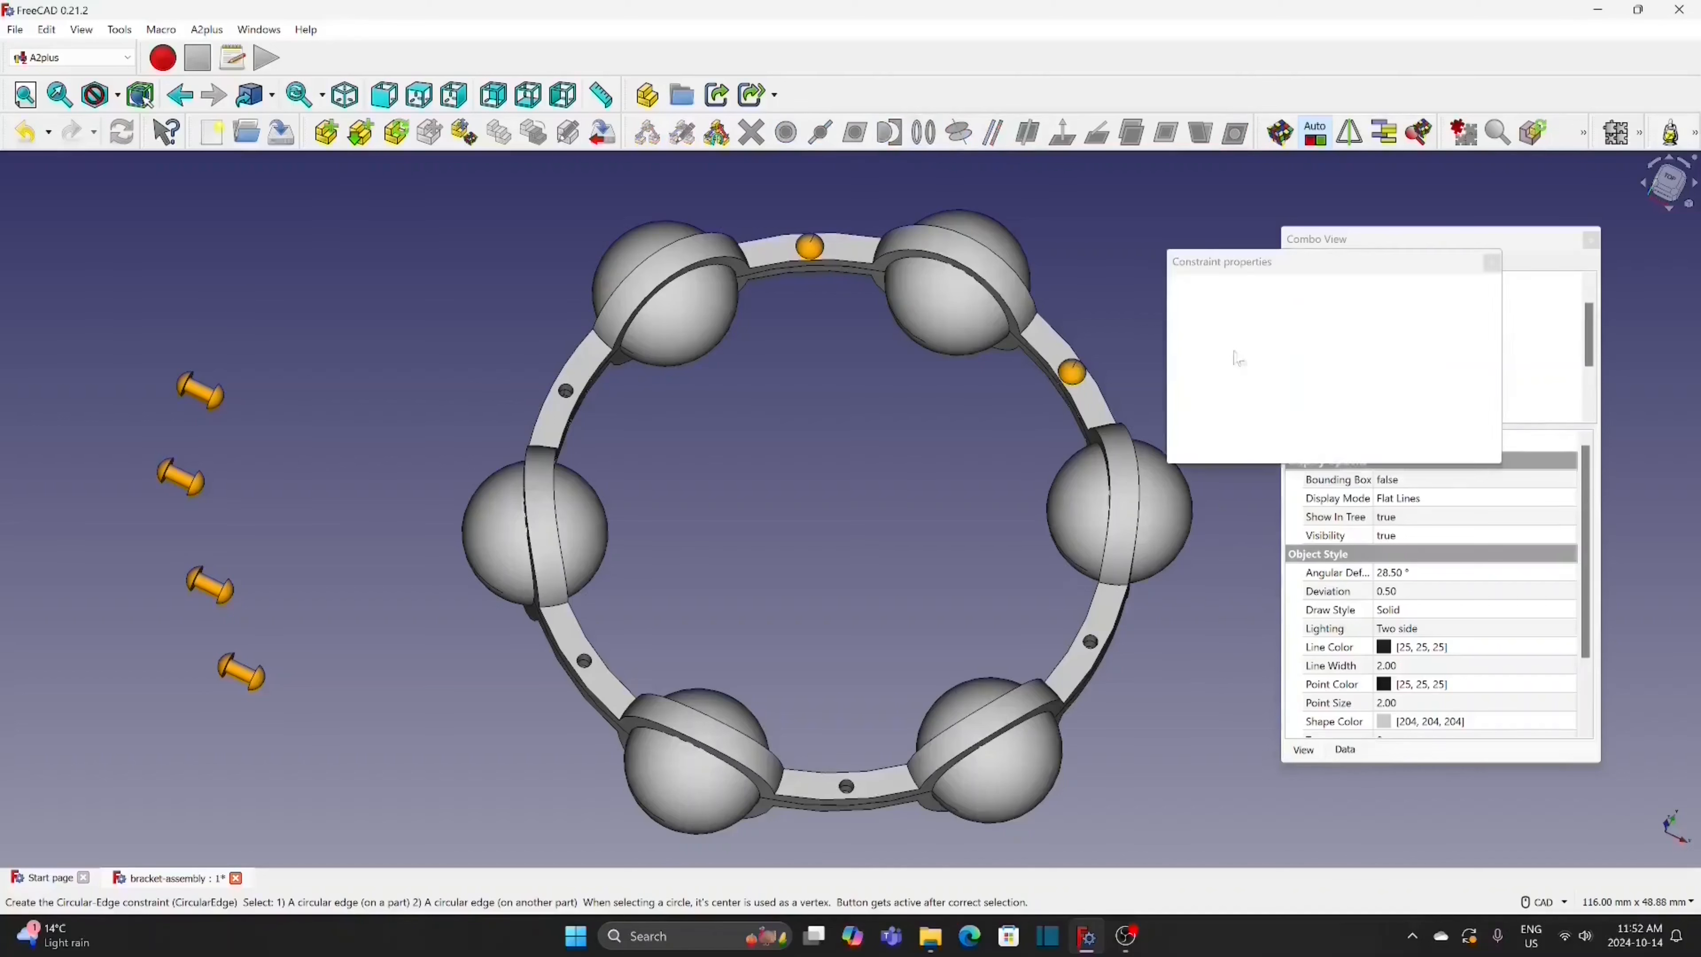
left_click(1440, 429)
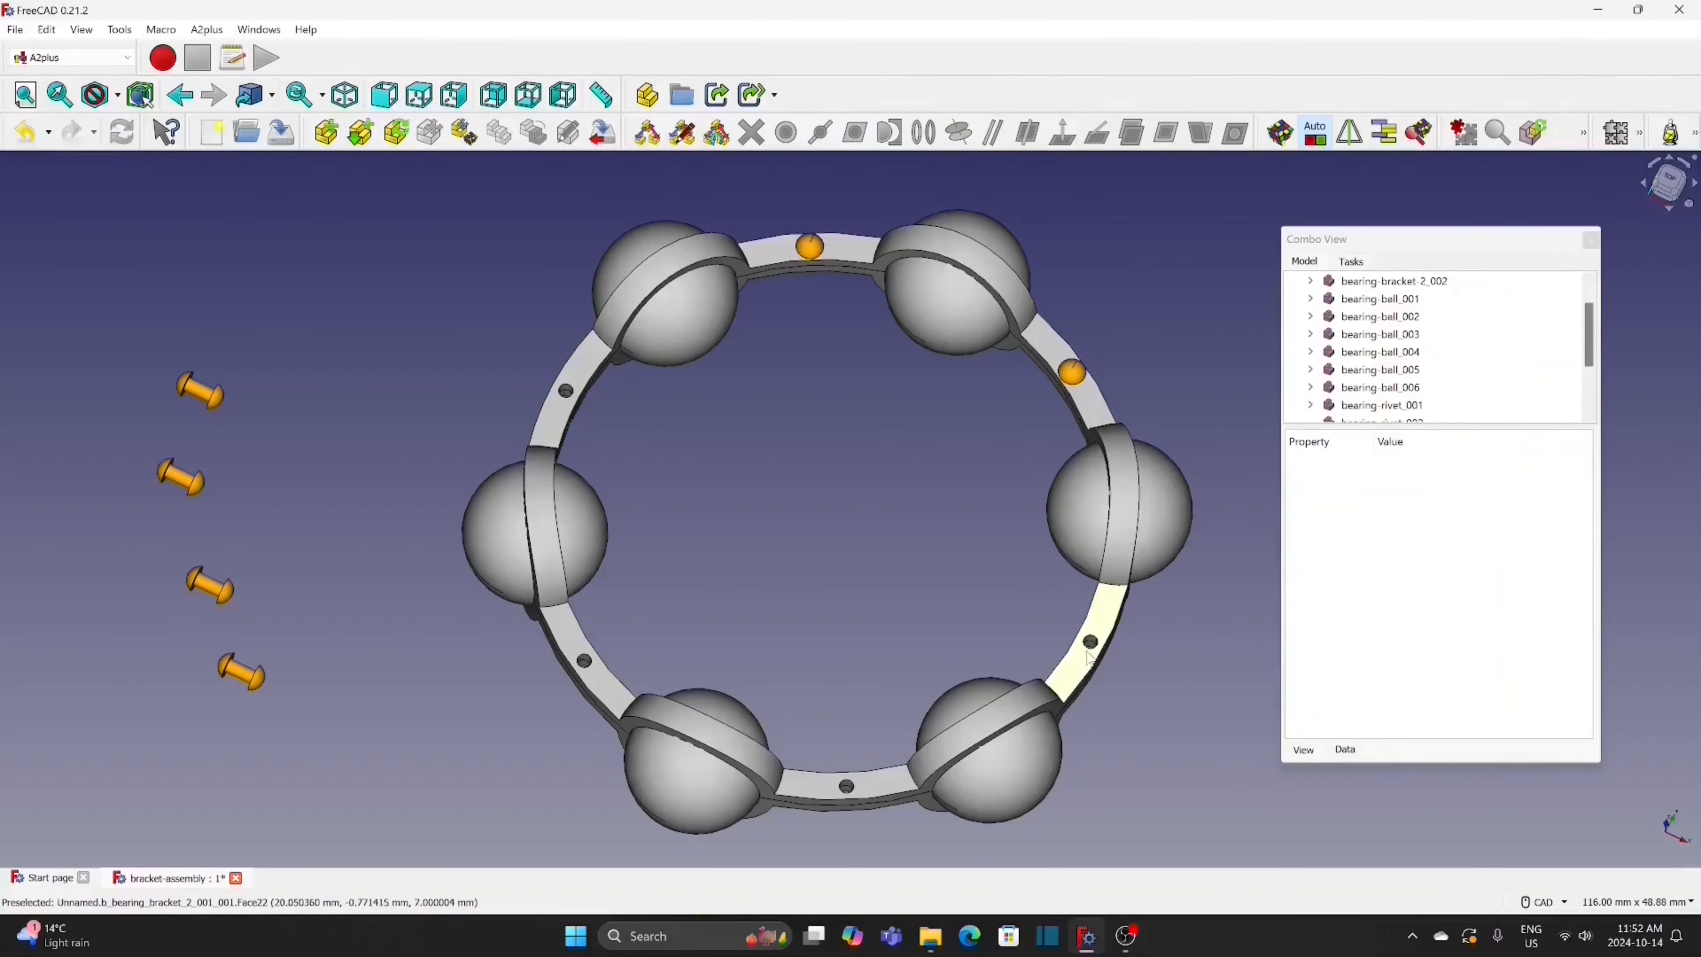
left_click(1093, 658)
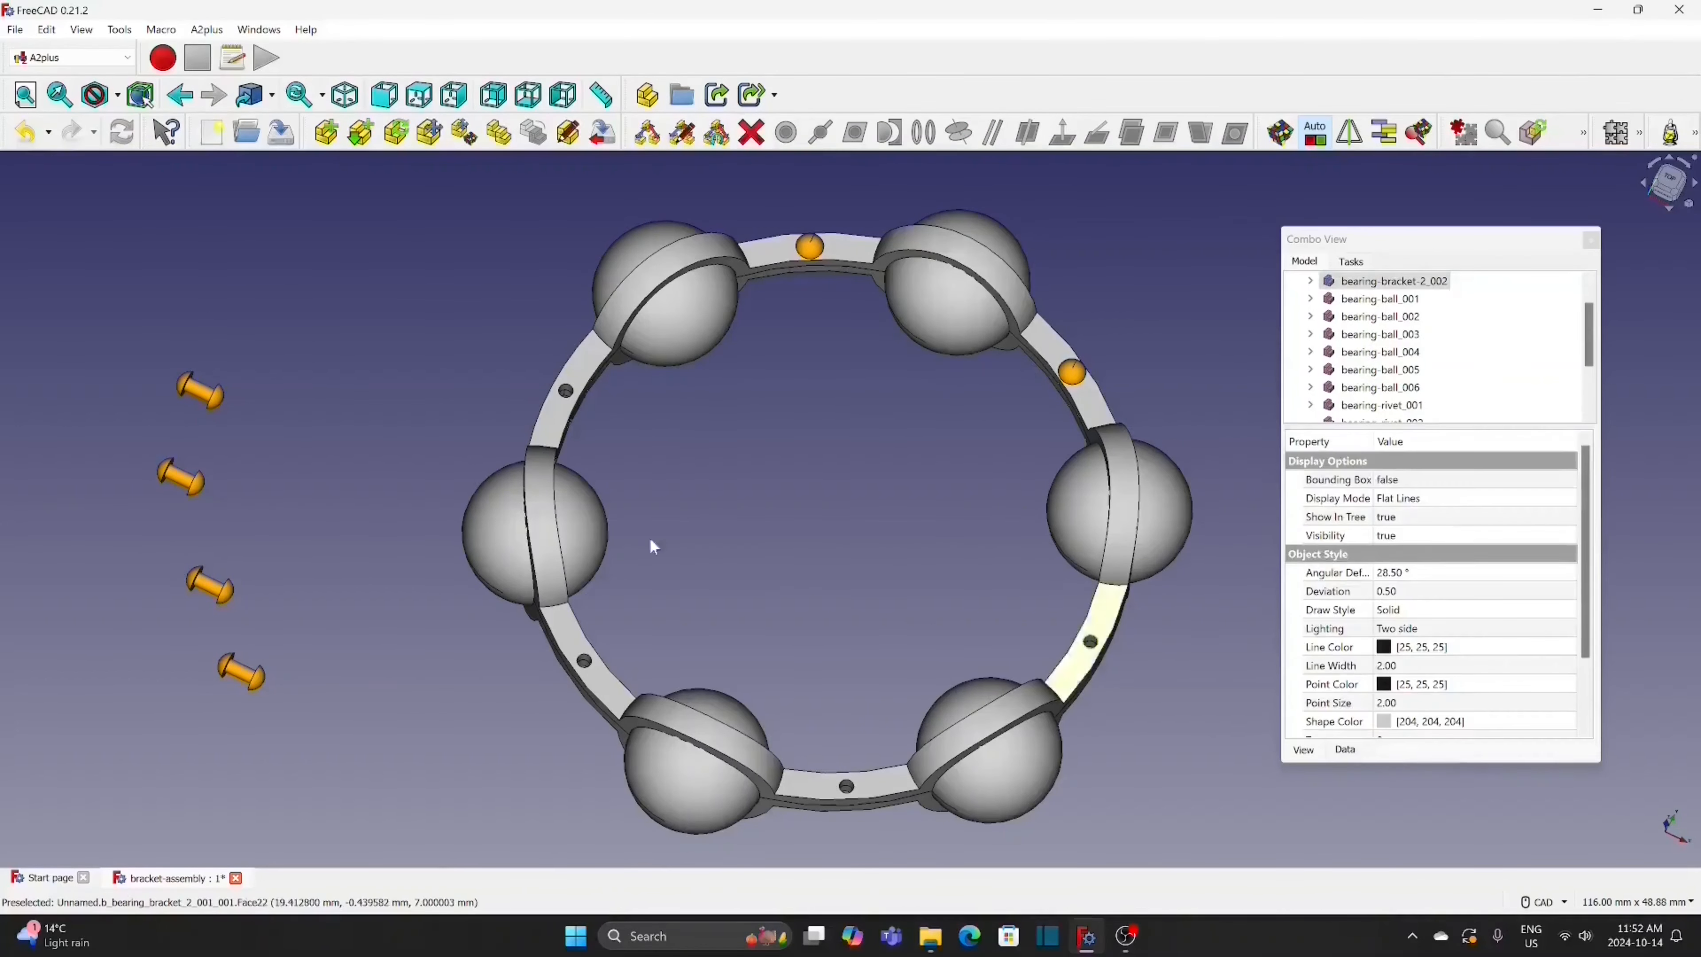
left_click(187, 396)
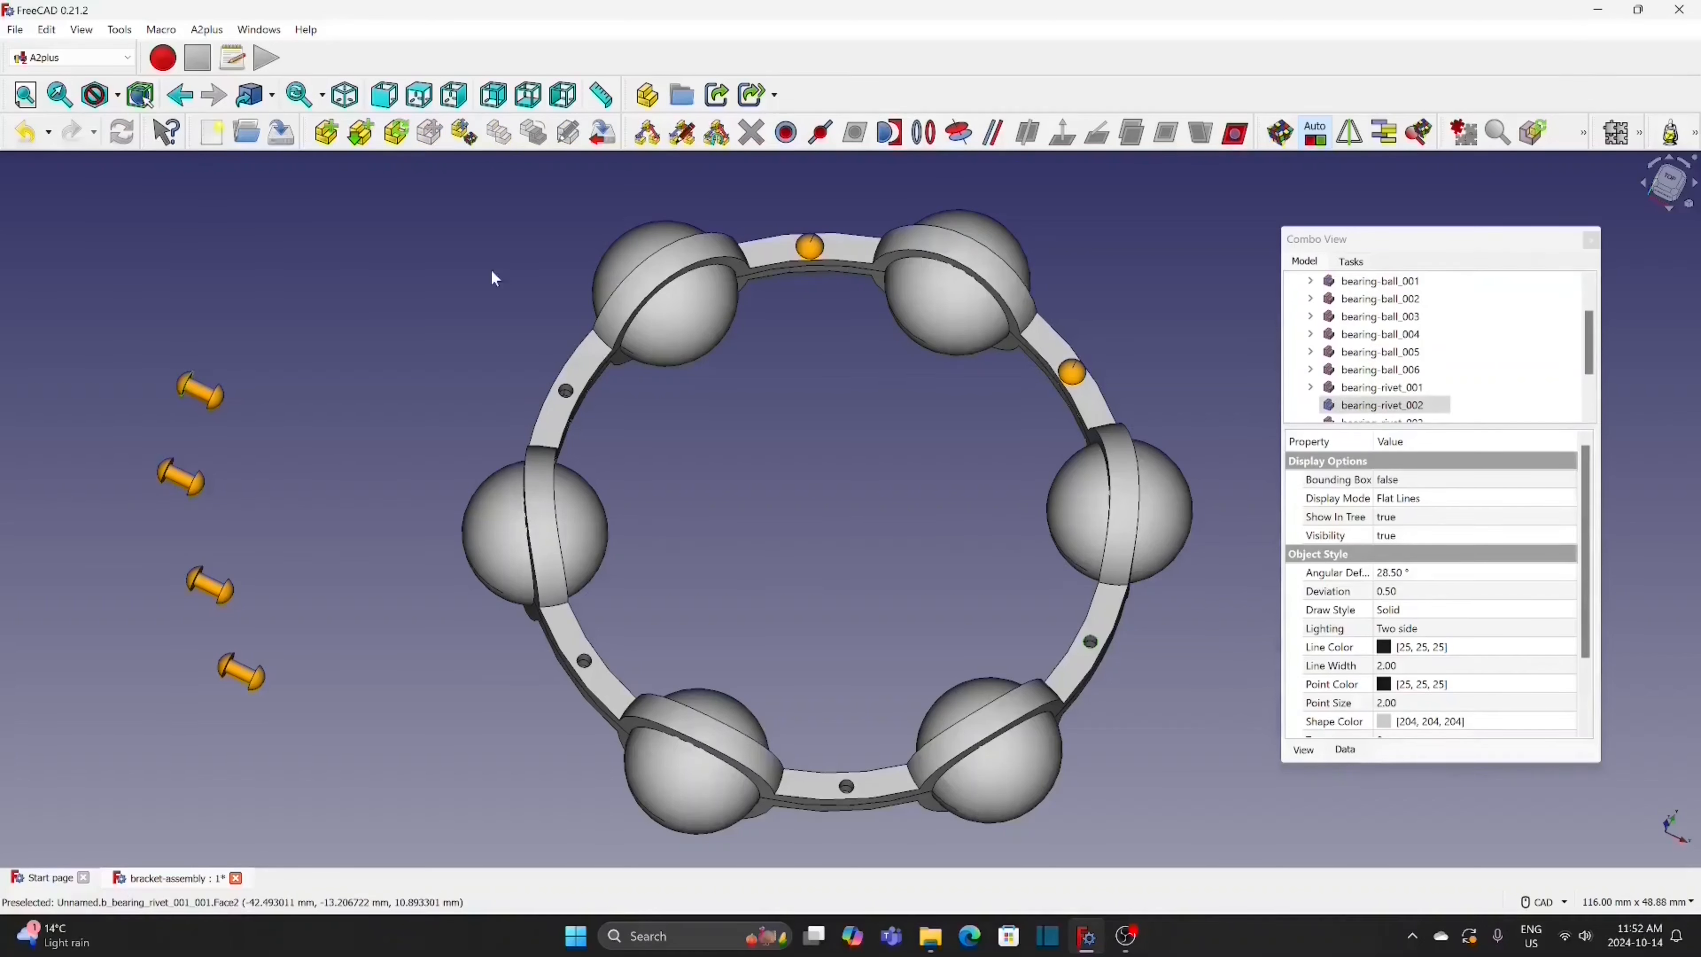
left_click(924, 134)
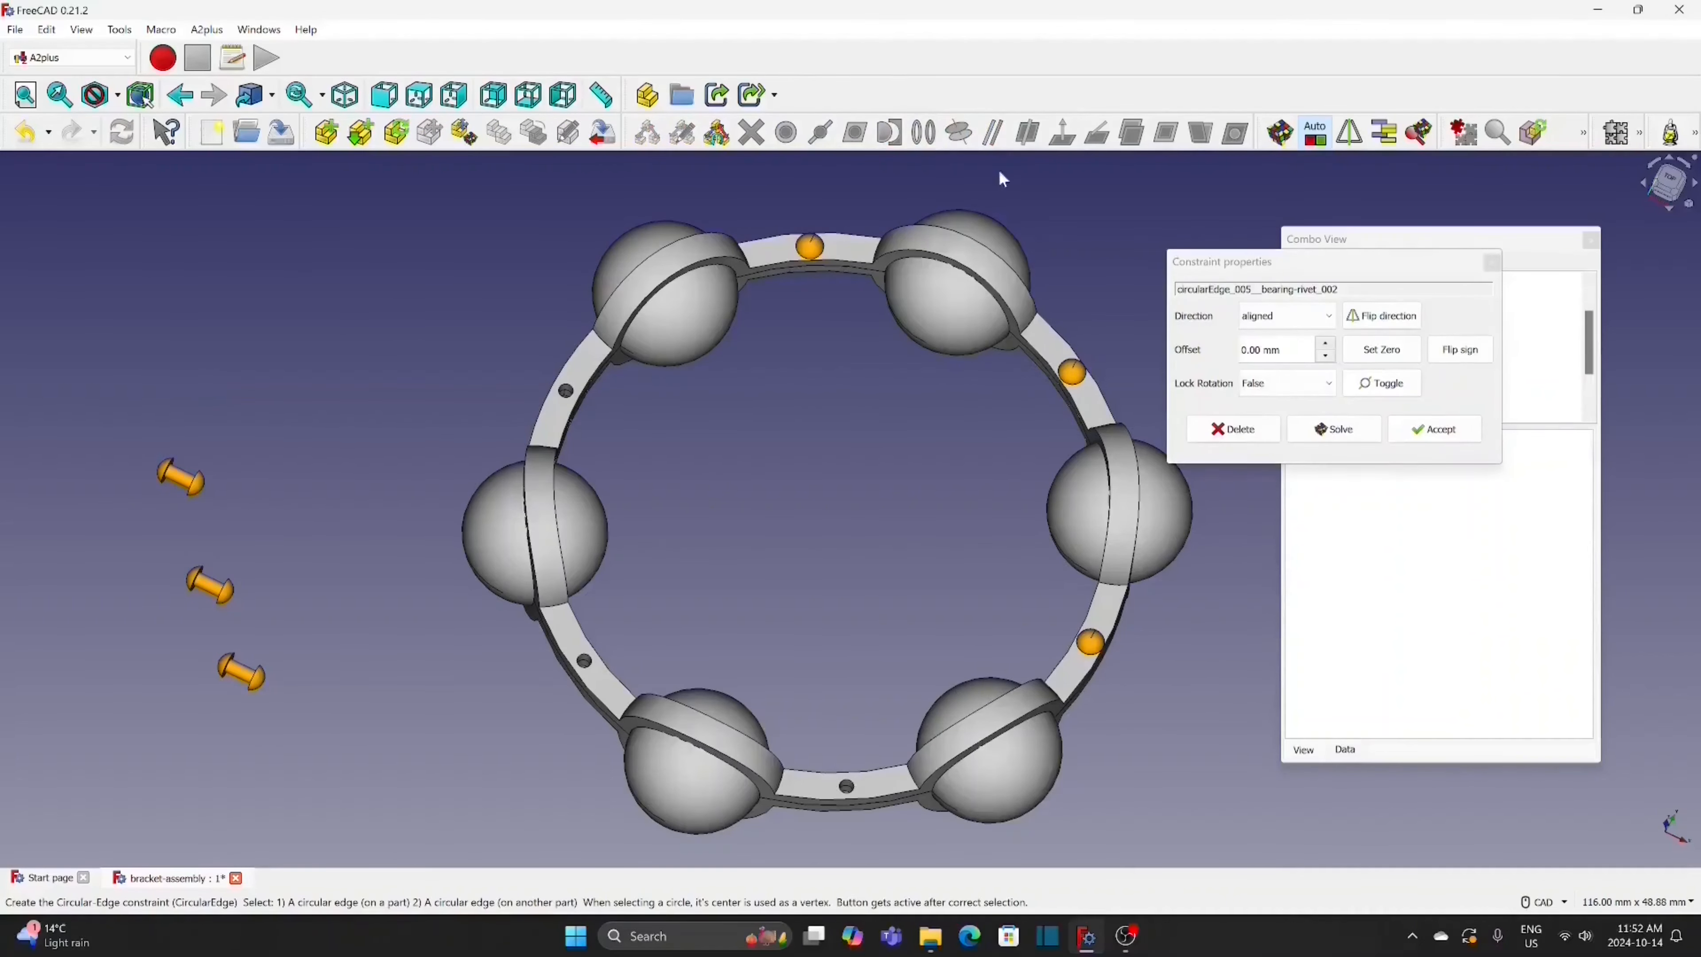
left_click(1446, 433)
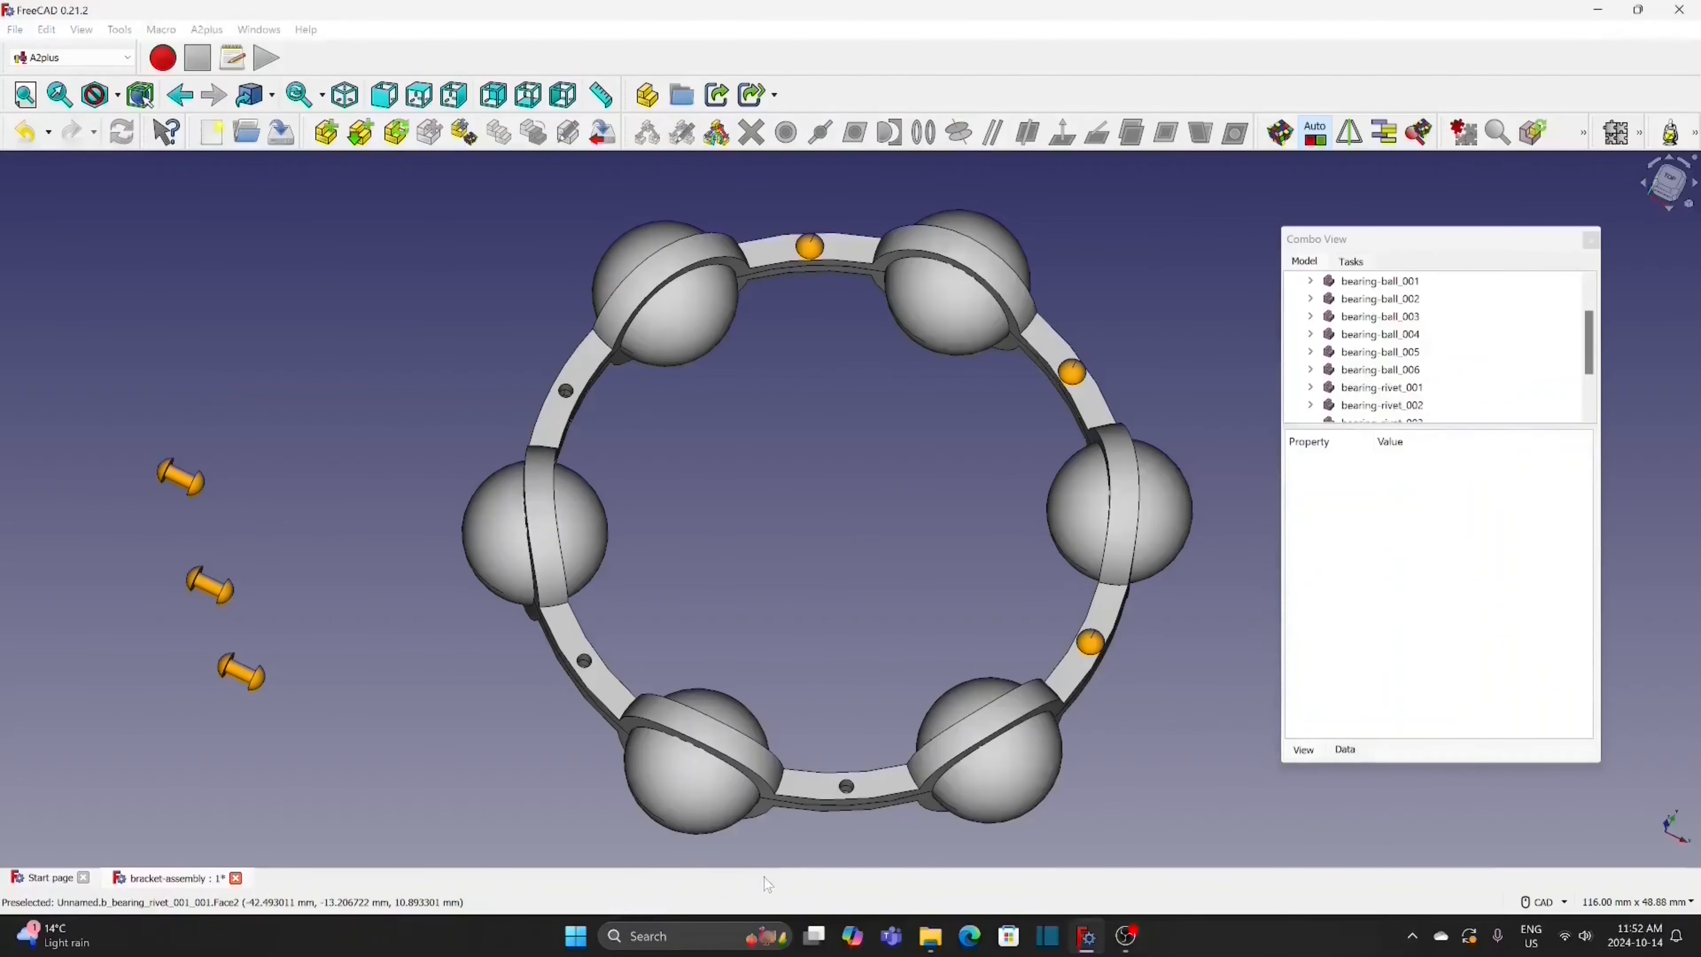
Seat the uppermost loose rivet in the cage's bottom hole with an aligned circular-edge constraint at 0.00 mm offset
left_click(848, 791)
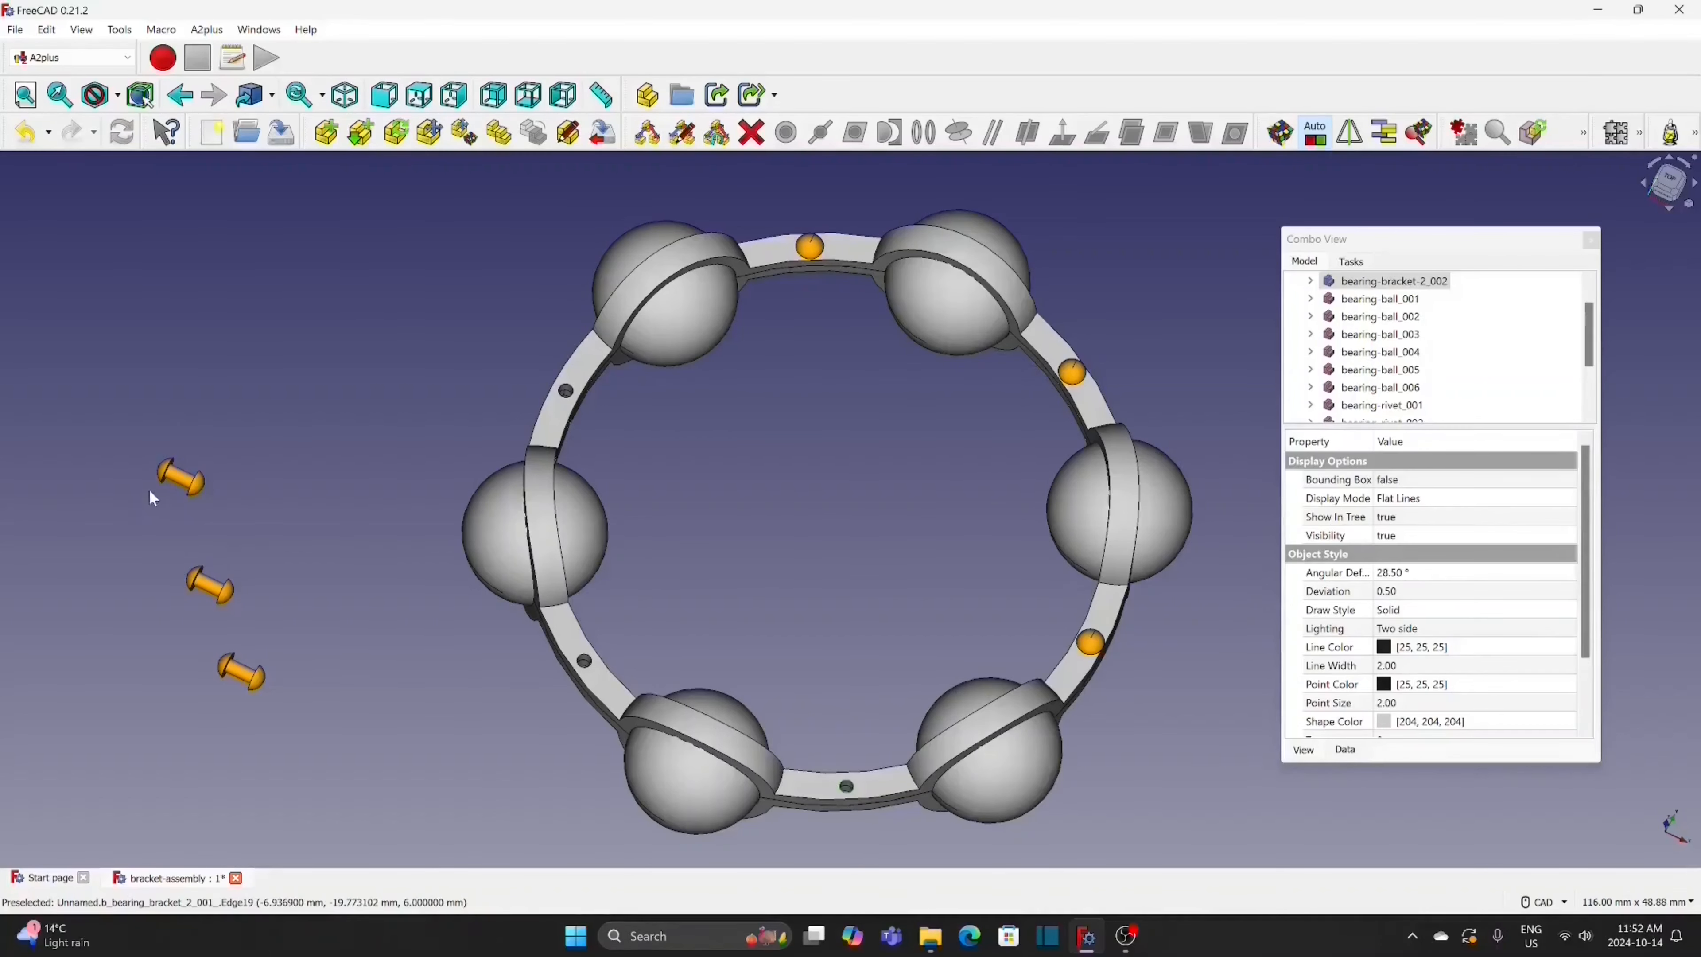
left_click(167, 481, "ctrl")
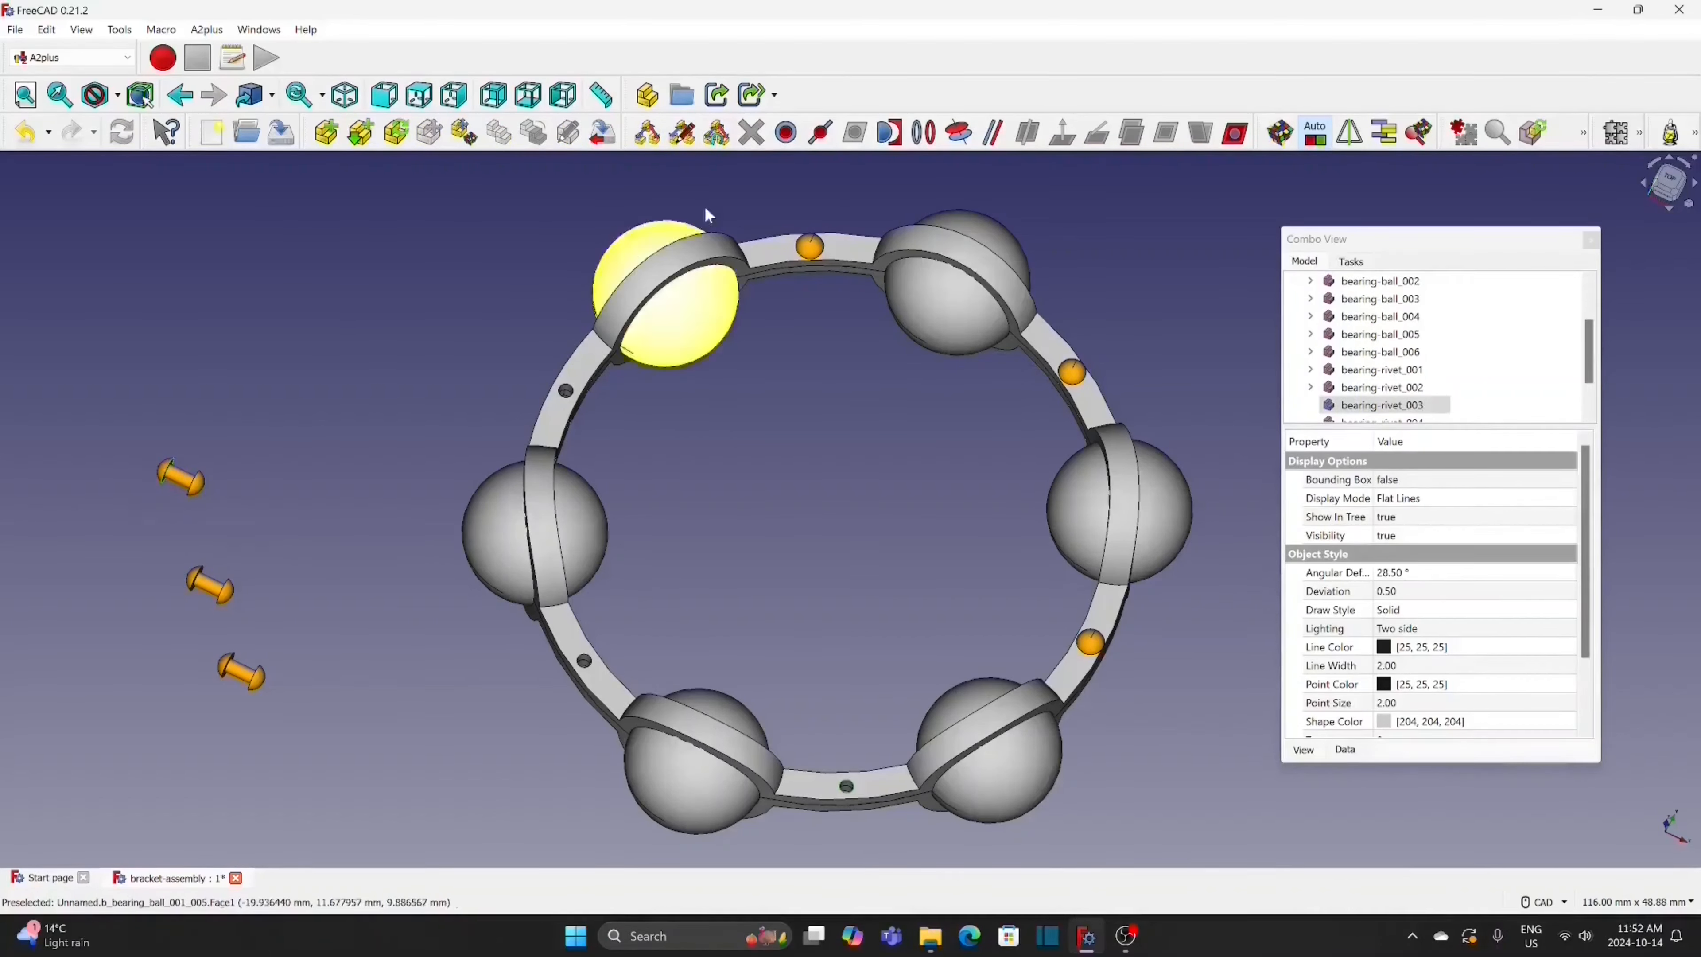
left_click(931, 138)
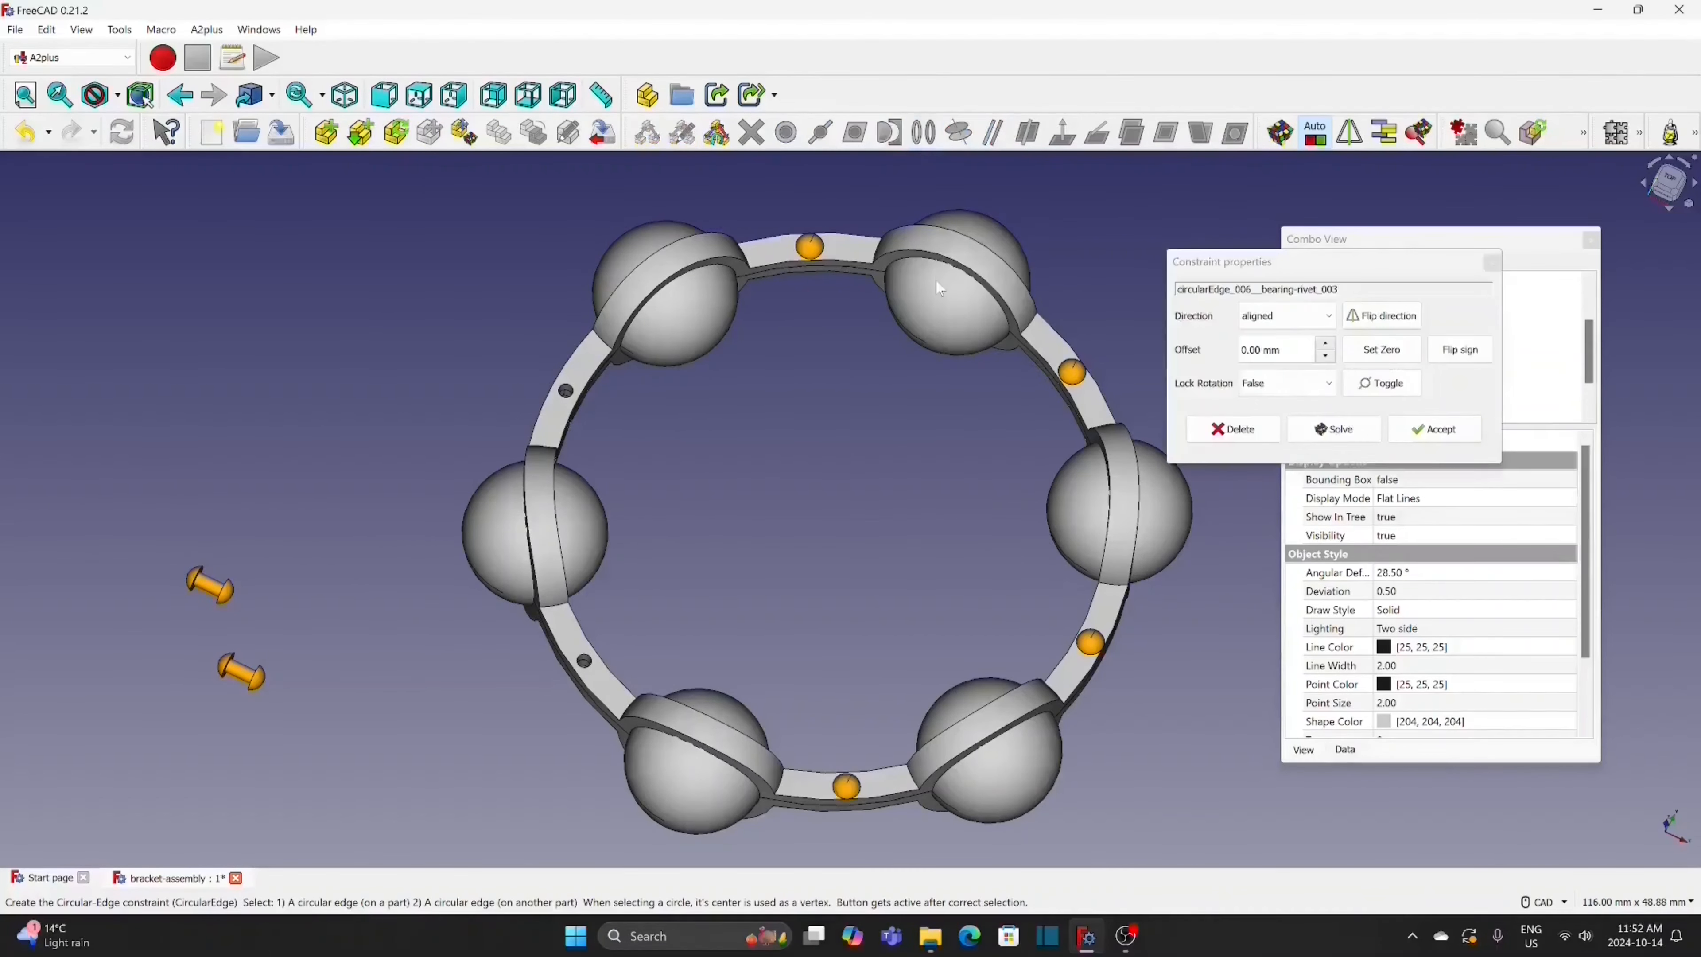
left_click(1433, 429)
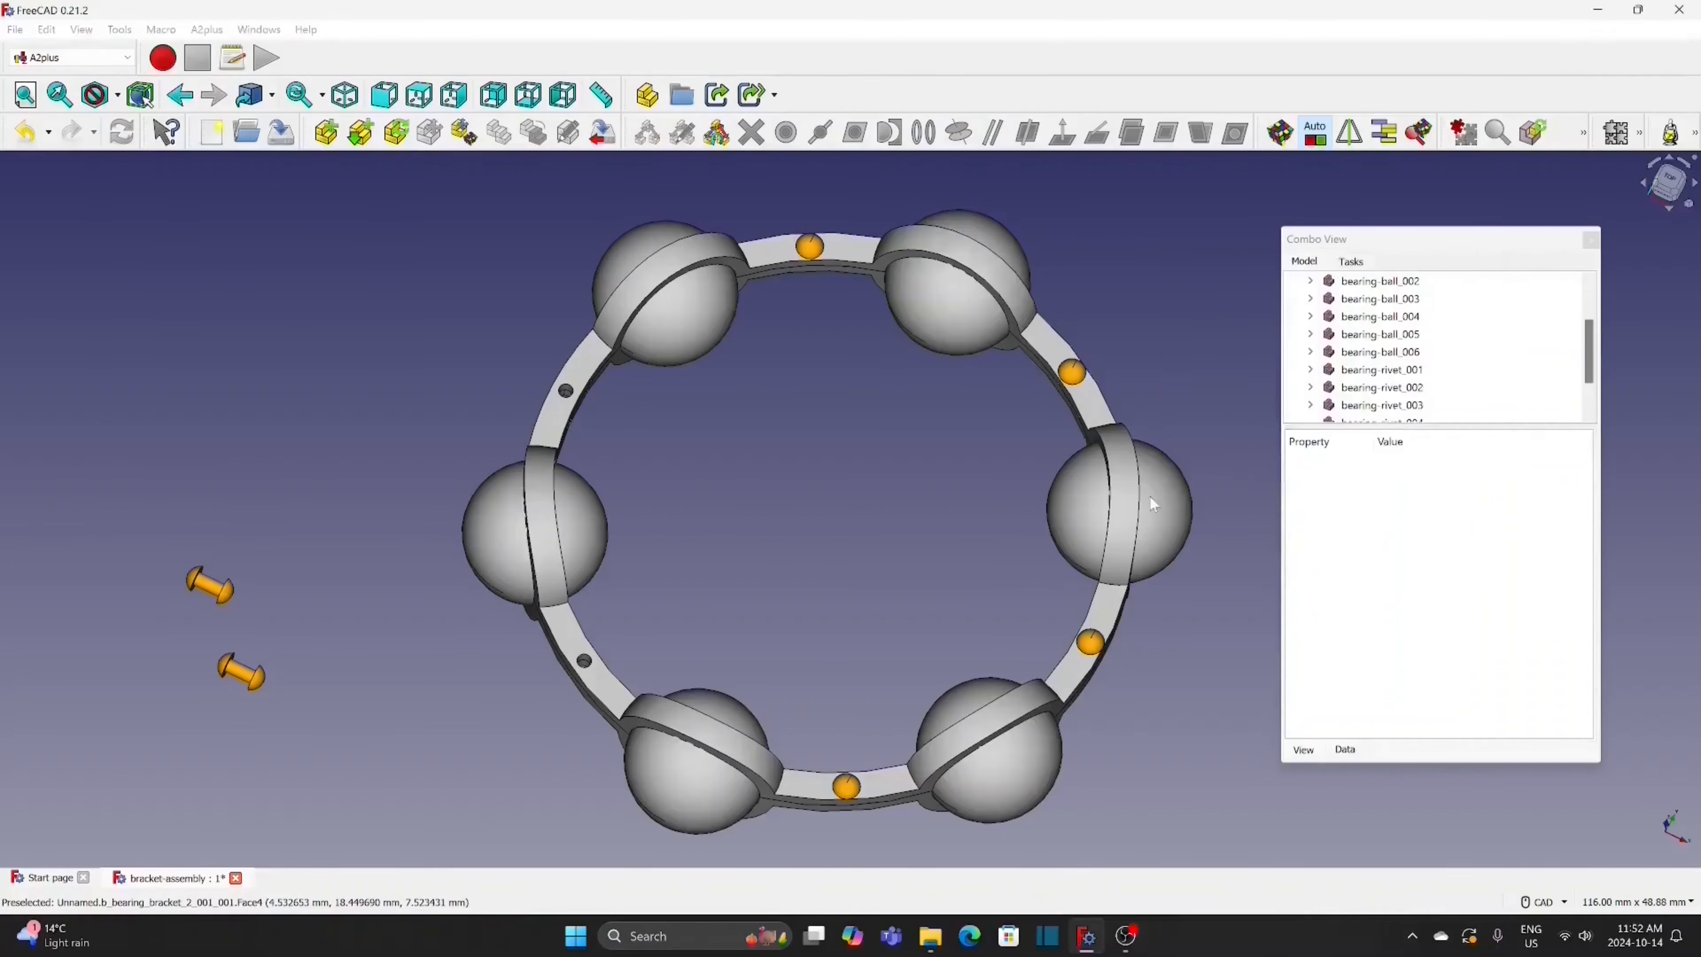
Constrain the upper of the two remaining loose rivets to the cage's lower-left hole with an aligned circular-edge constraint
left_click(586, 668)
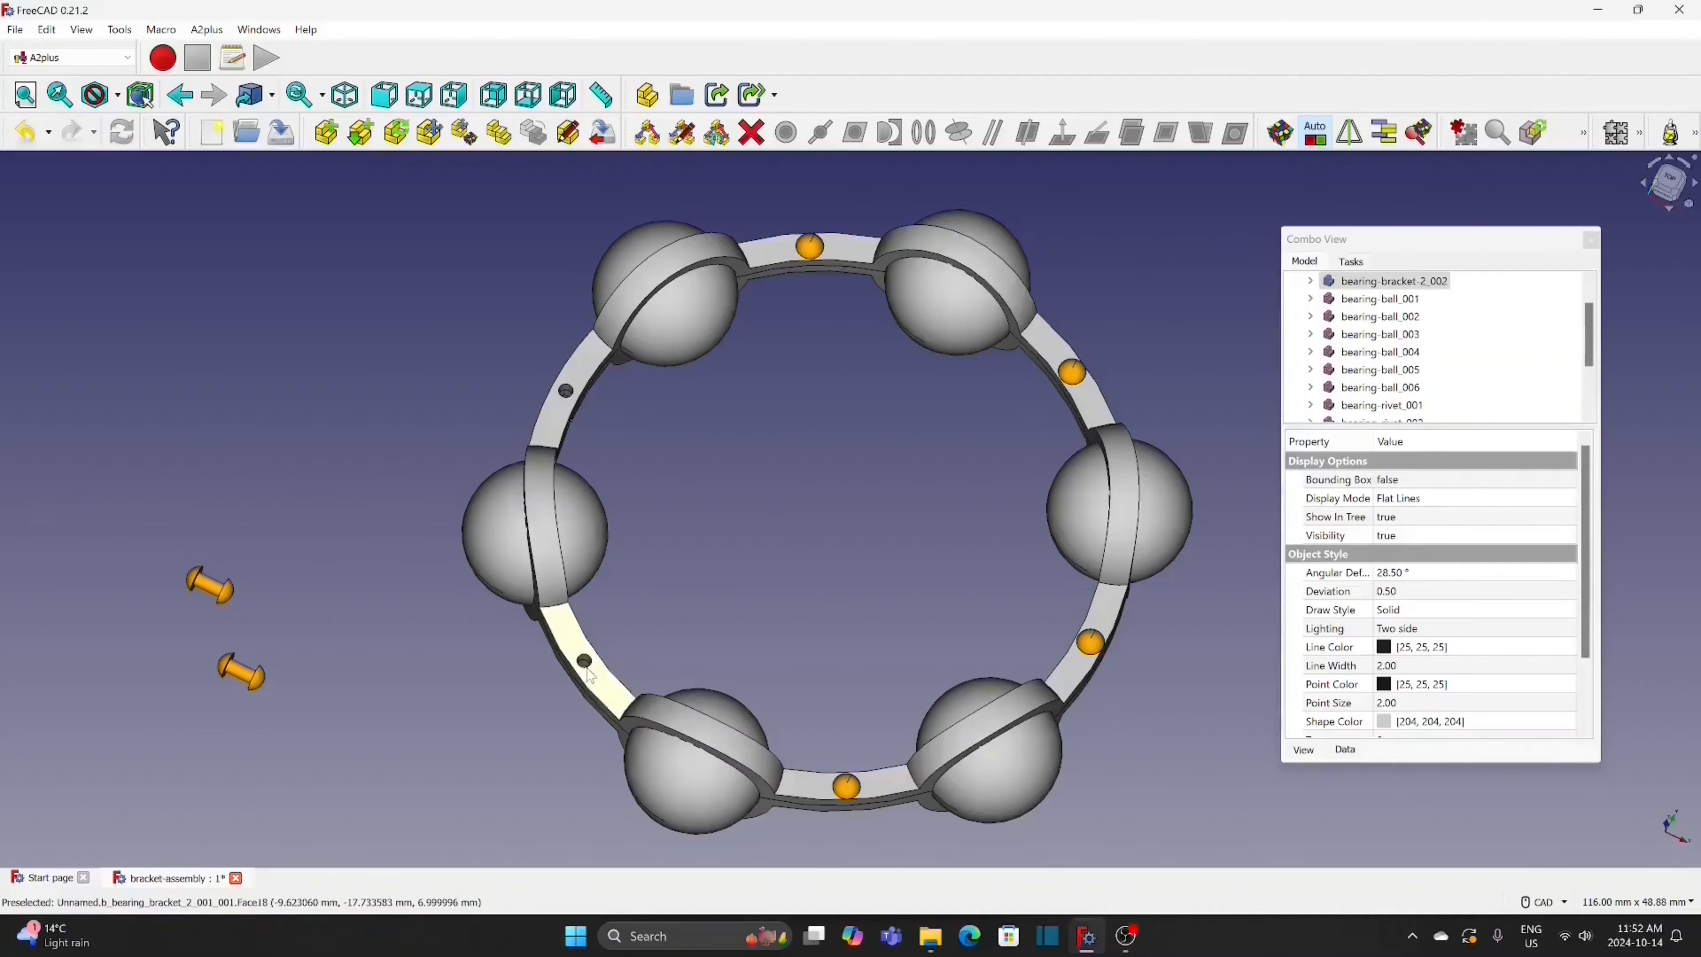
left_click(542, 687)
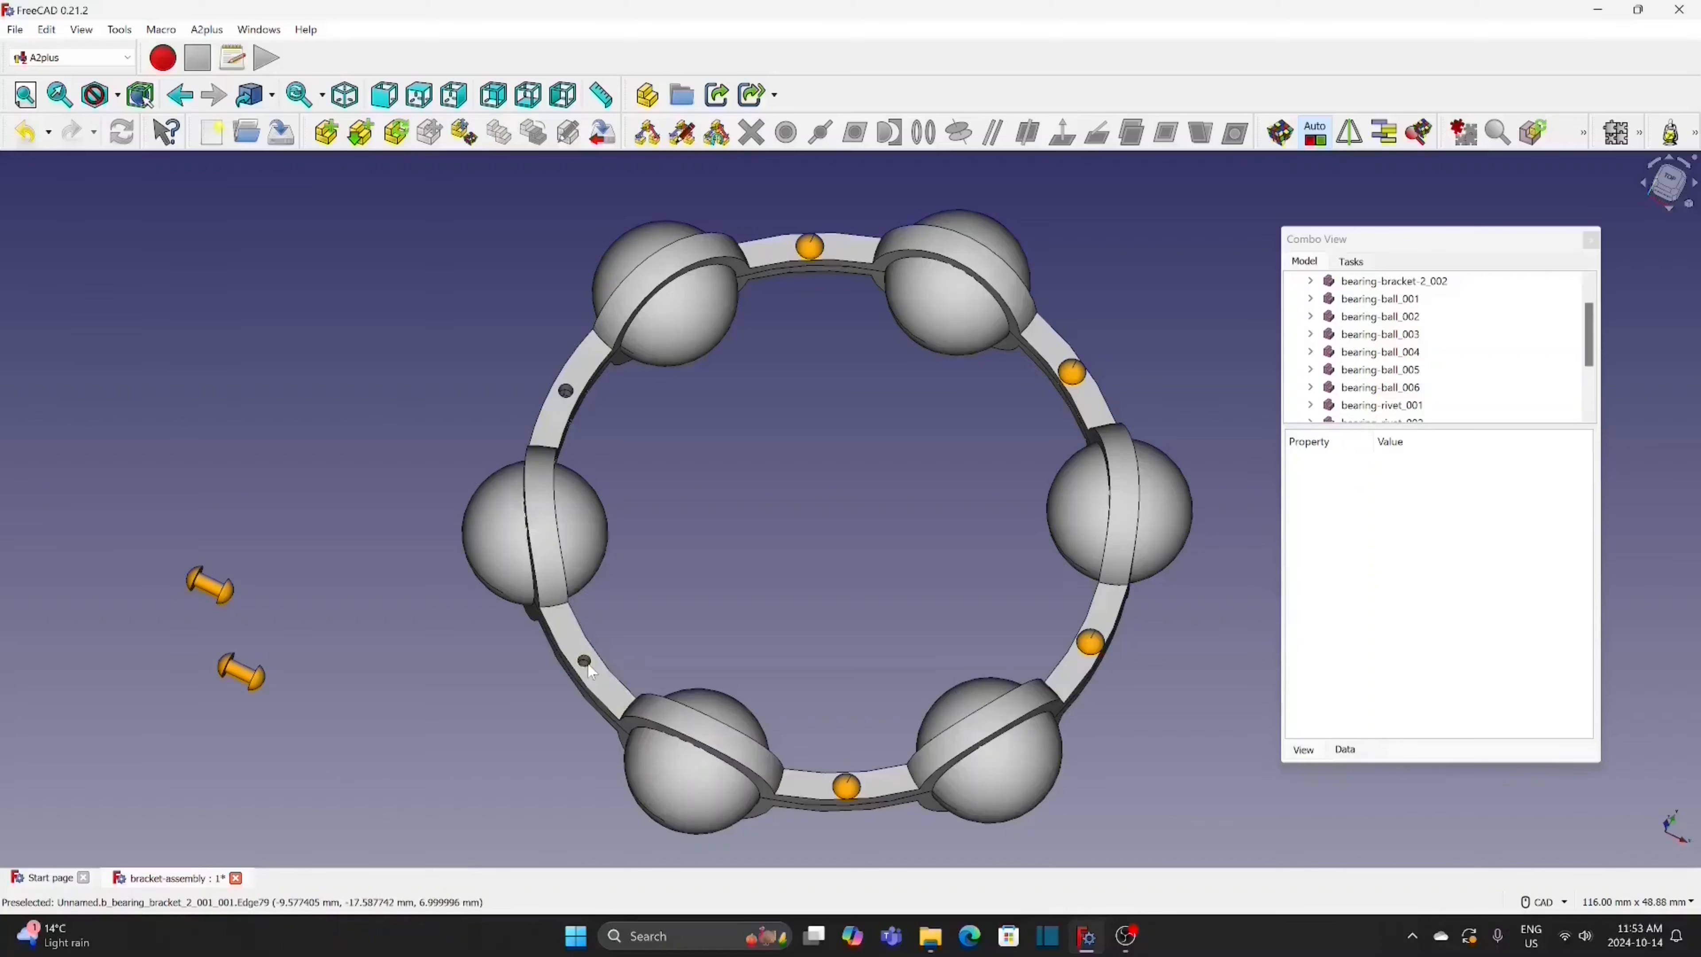
left_click(590, 668)
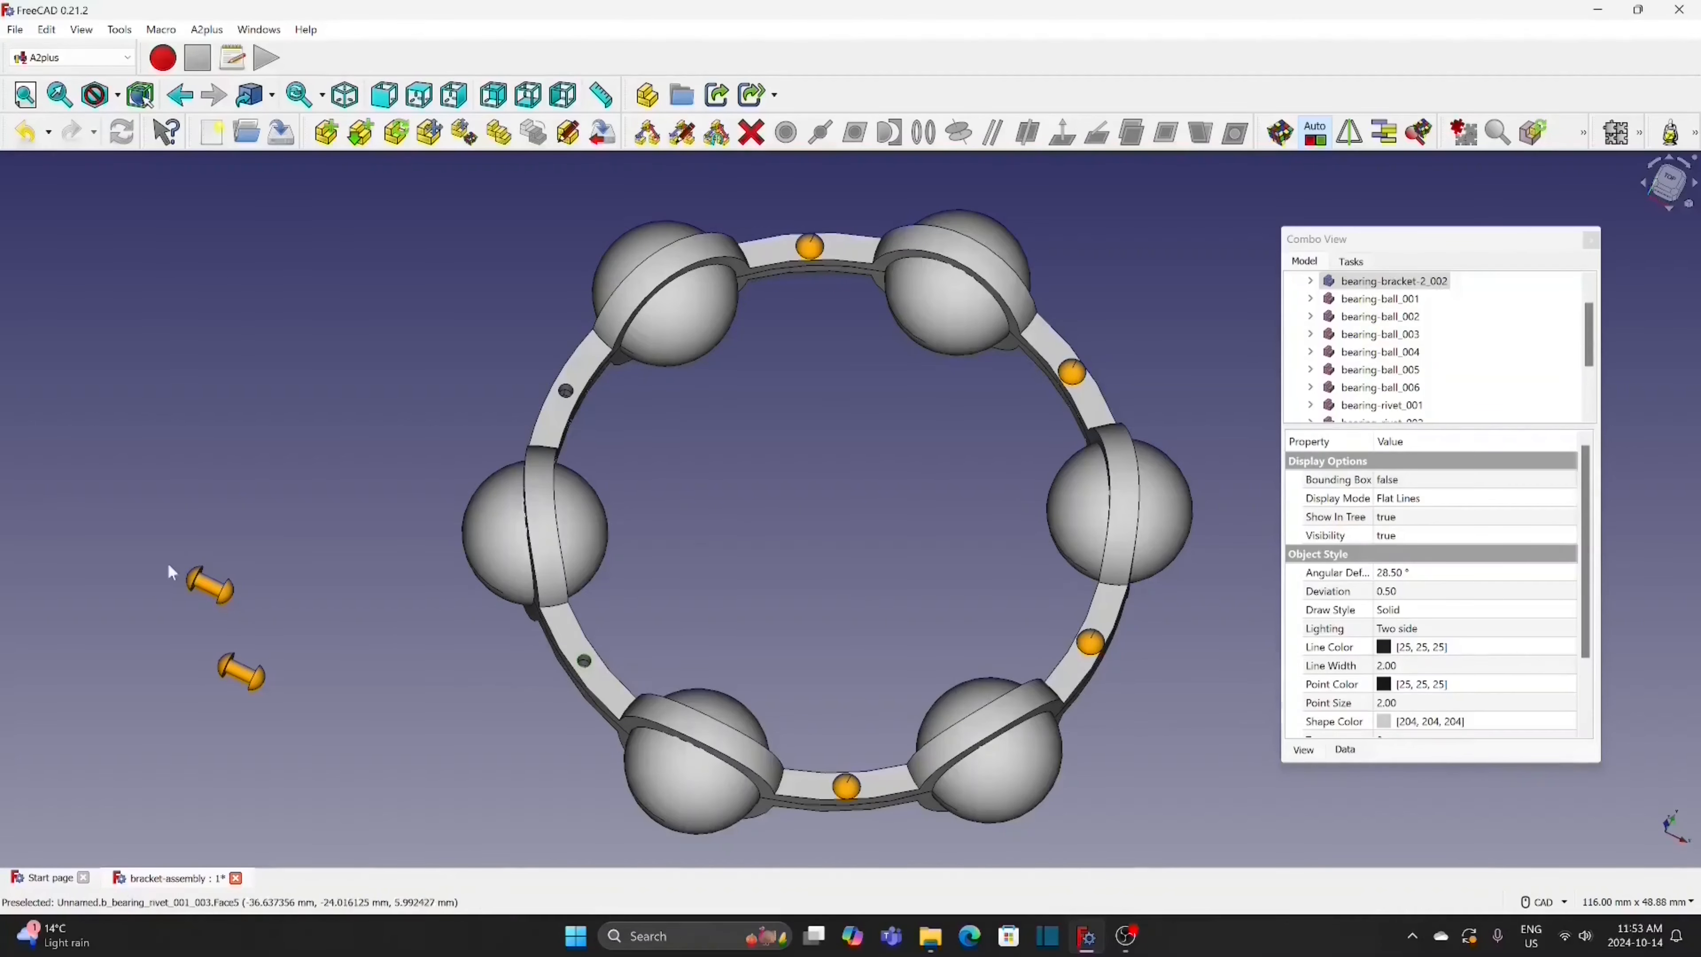
left_click(193, 594)
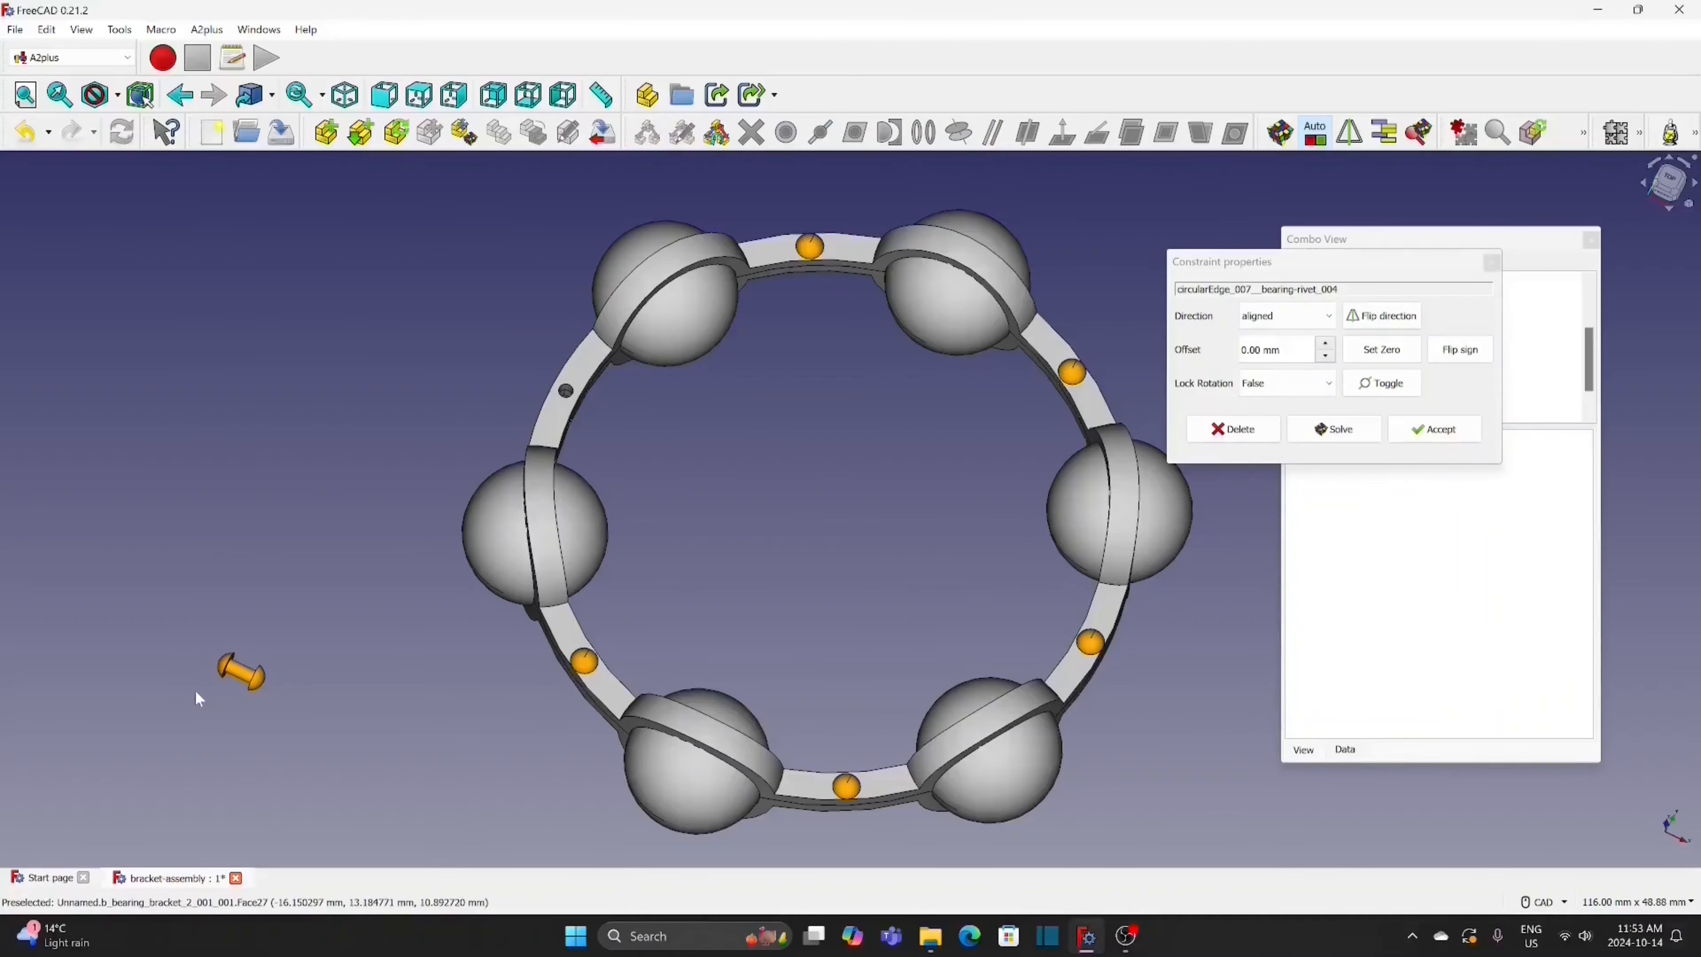
left_click(1430, 432)
left_click(1432, 433)
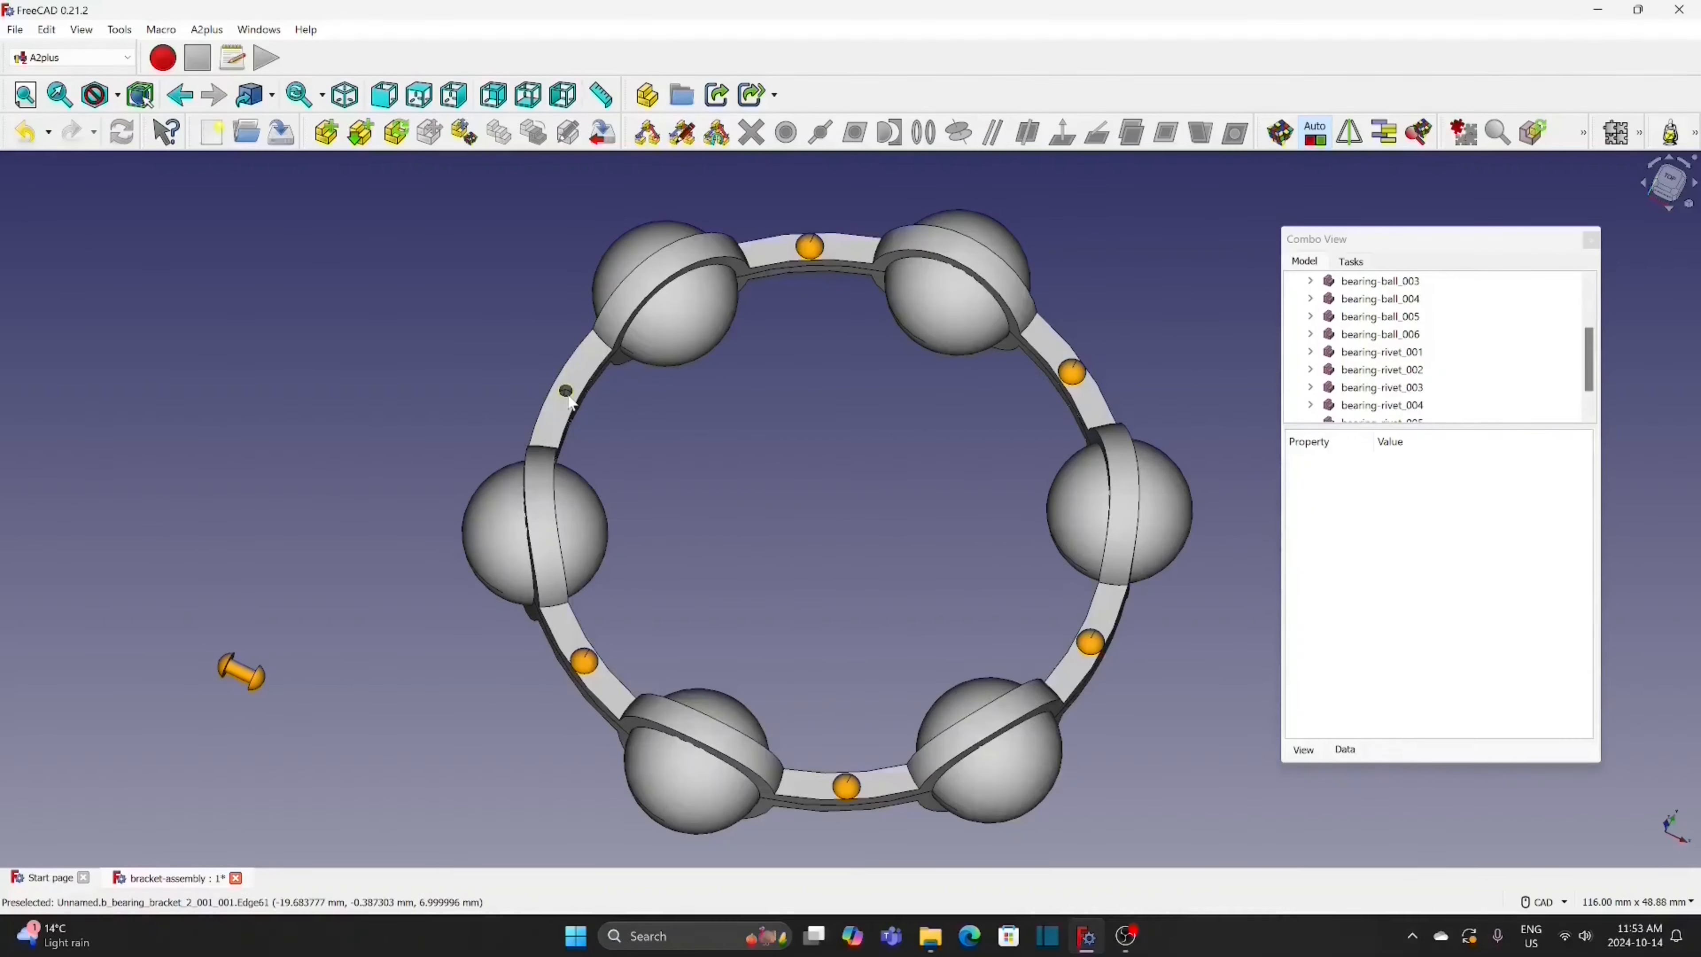
Fit the last loose rivet into the cage's upper-left hole using an aligned circular-edge constraint with 0.00 mm offset
left_click(571, 401)
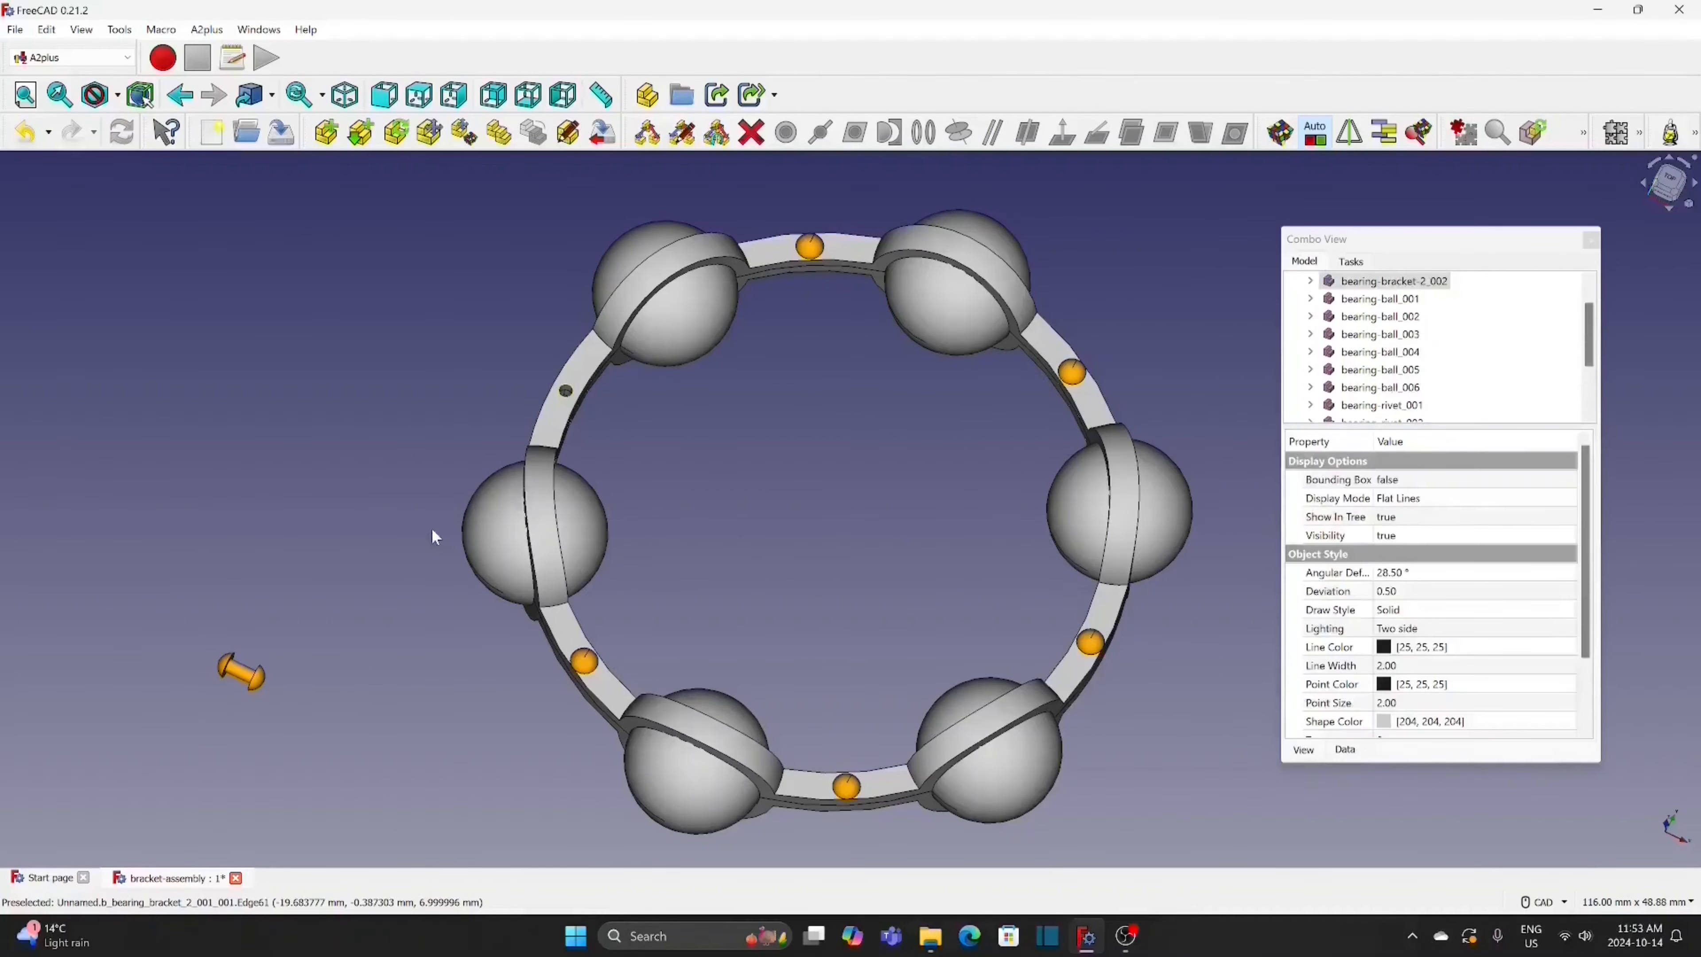
left_click(225, 678)
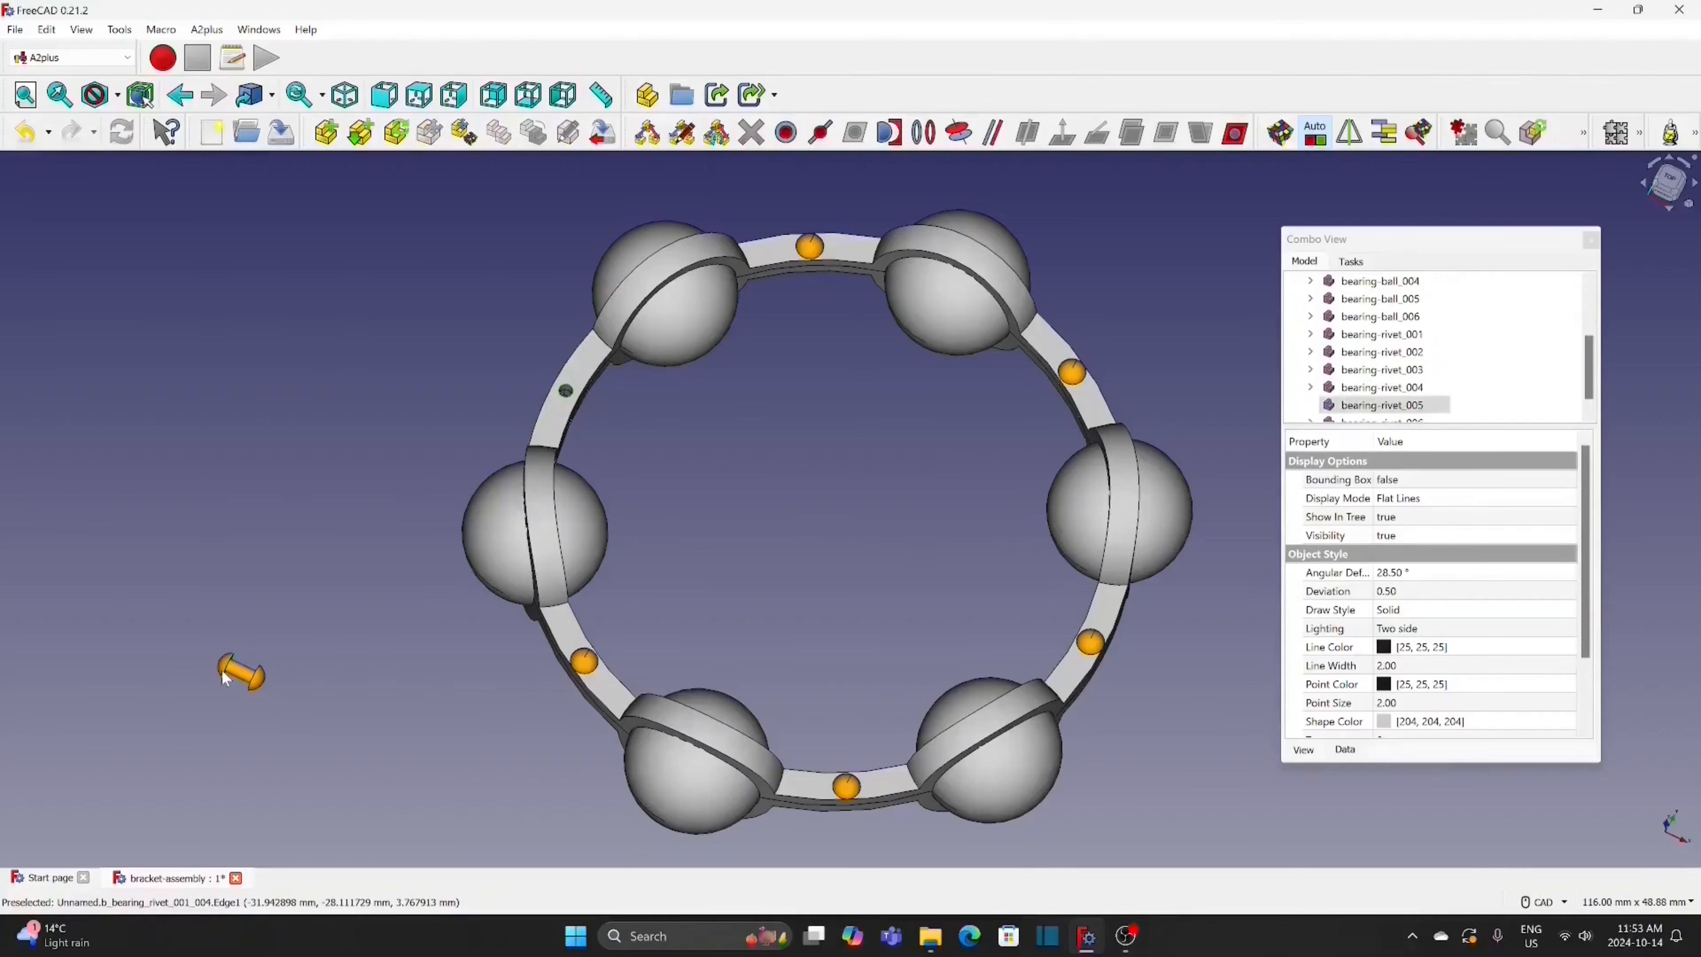
left_click(925, 132)
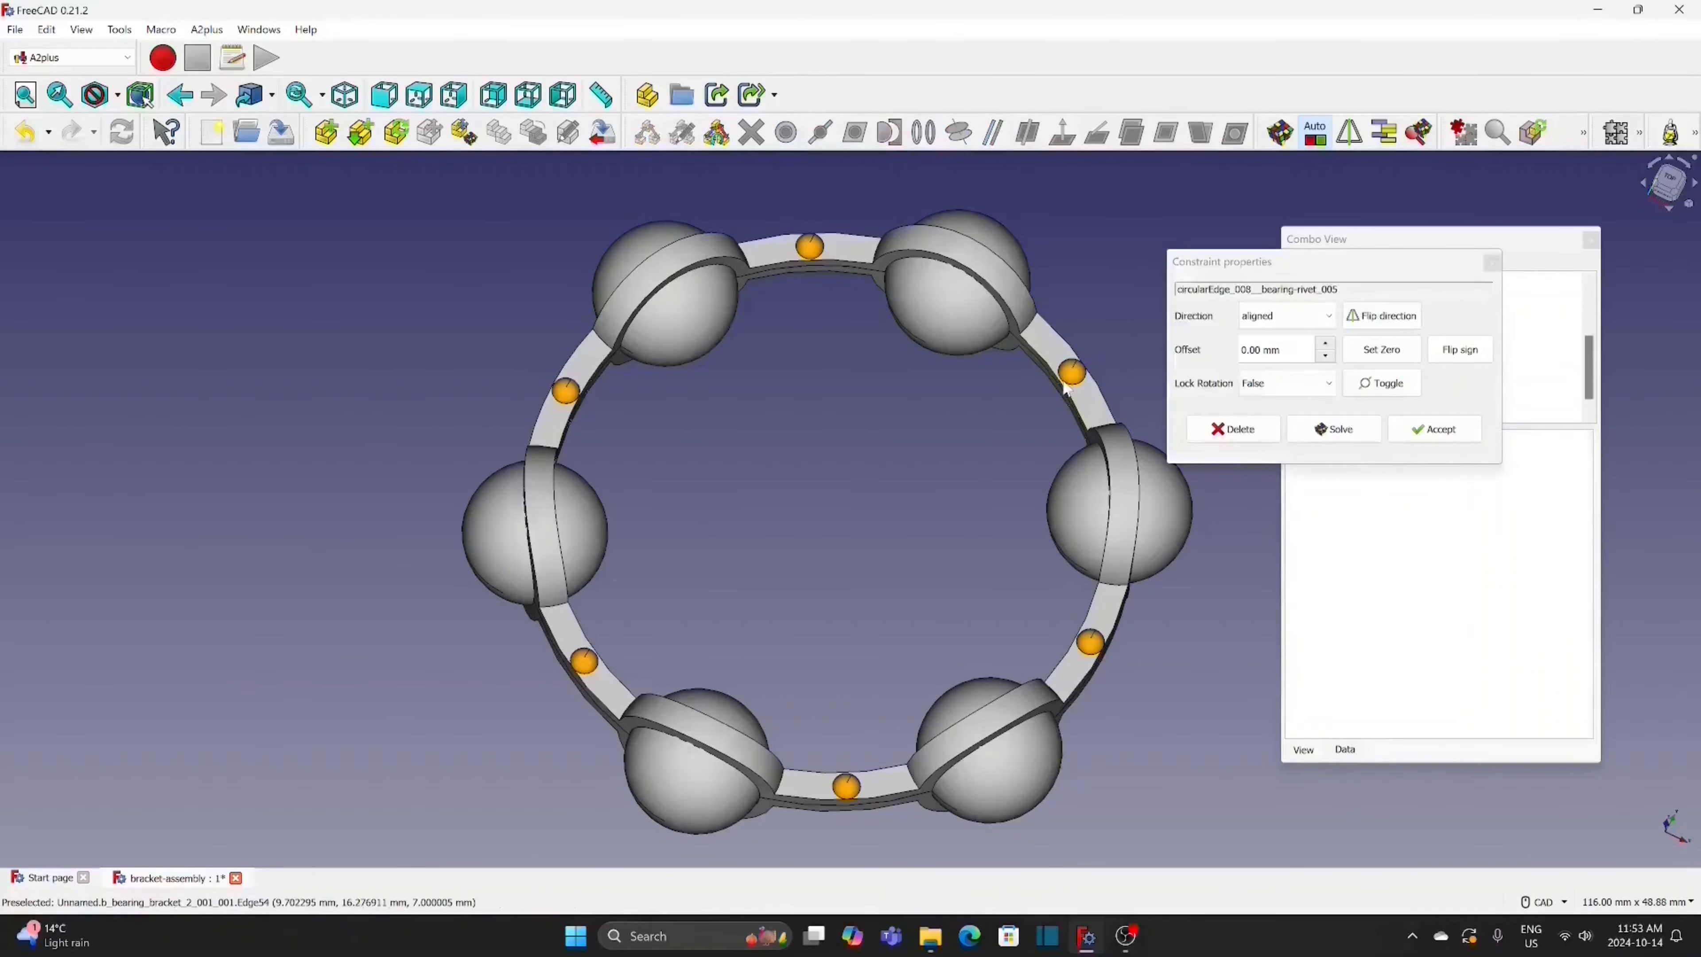
left_click(1417, 434)
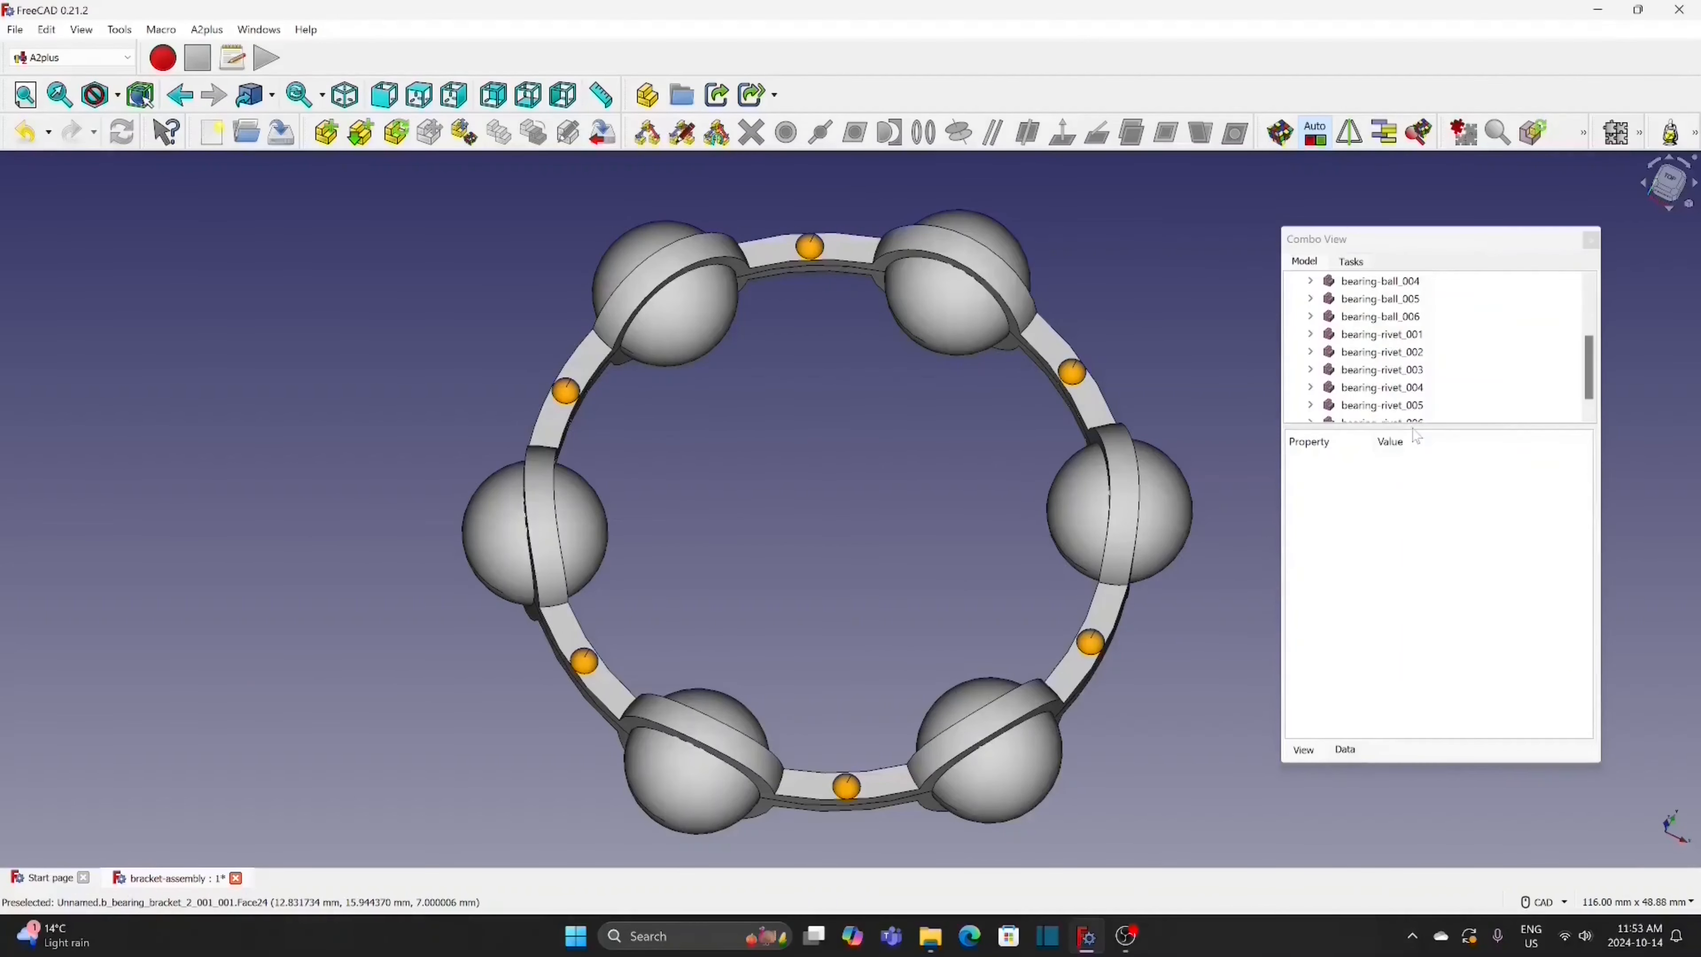
Import the bearing-outter part into the assembly and place it beside the ball cage on its left
scroll(1156, 351, "down", 2)
middle_click_drag(1155, 351, 943, 356)
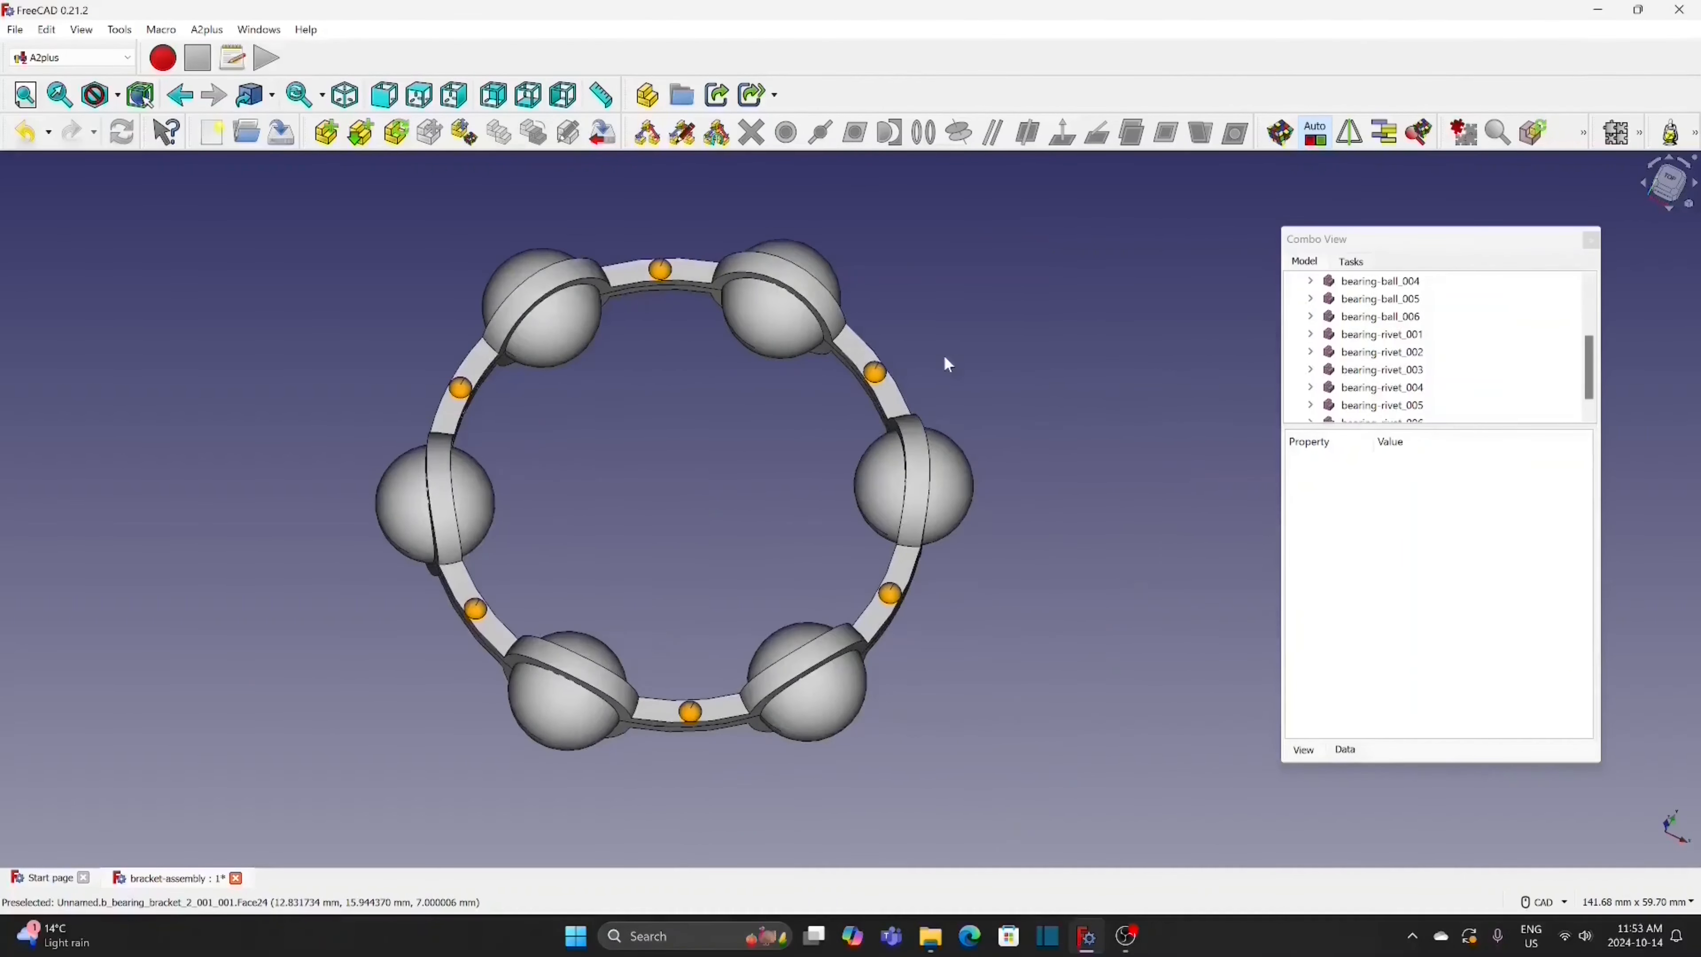
scroll(944, 355, "down", 2)
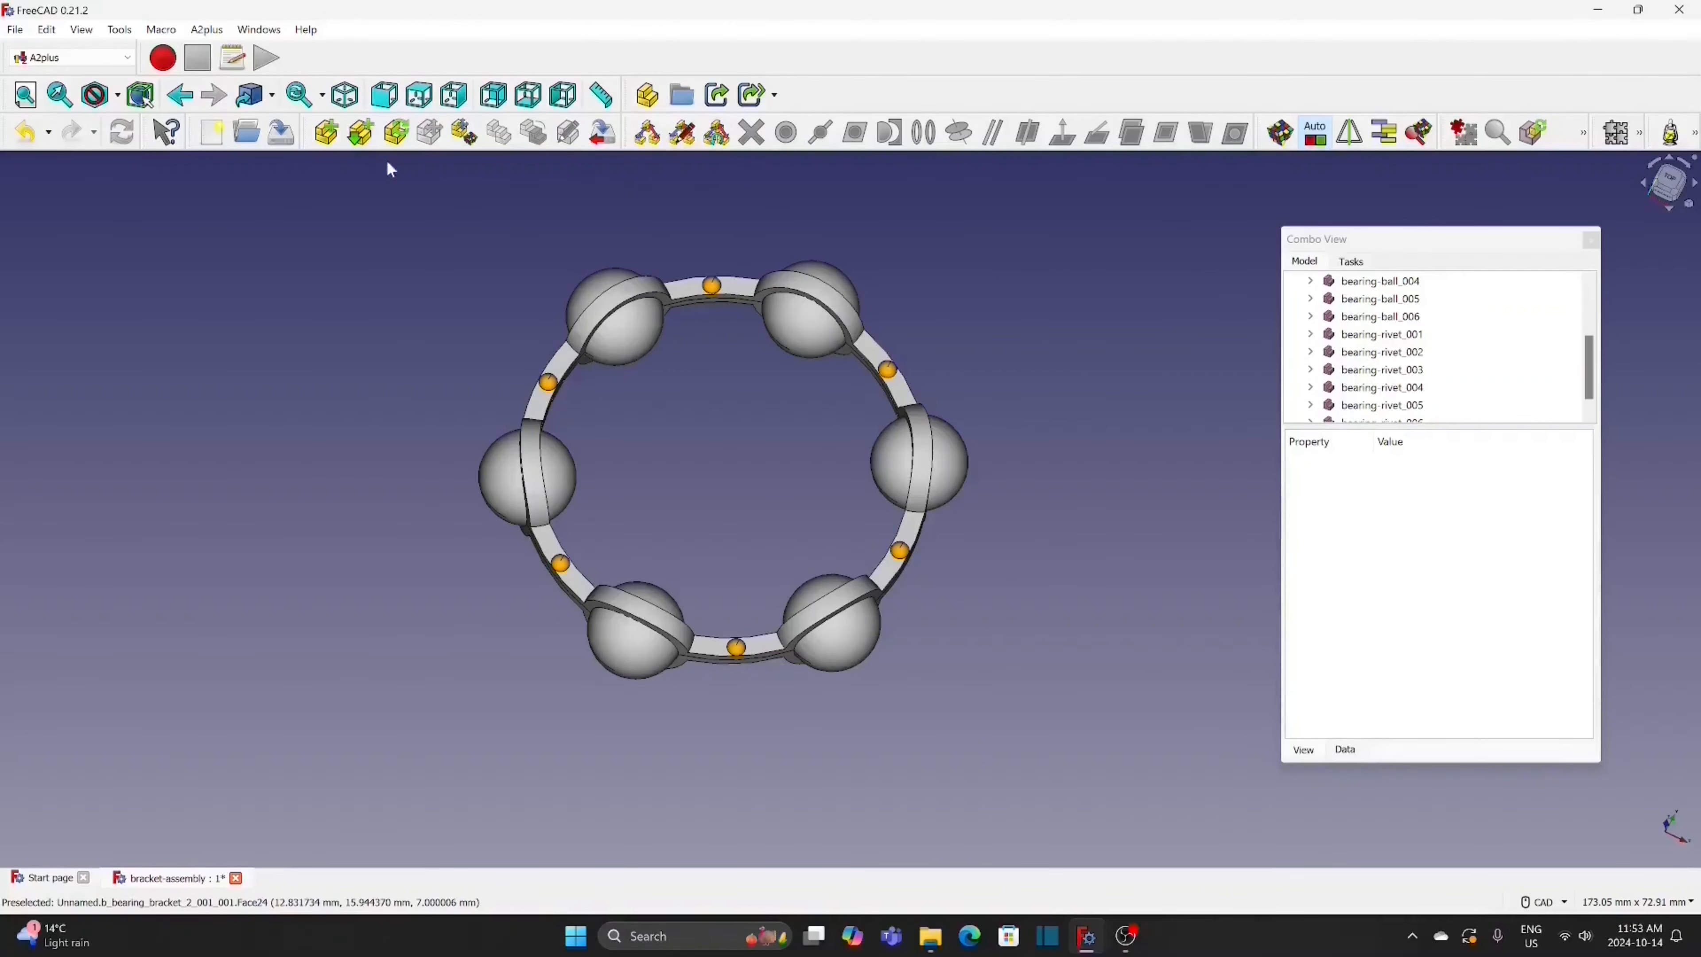
left_click(327, 135)
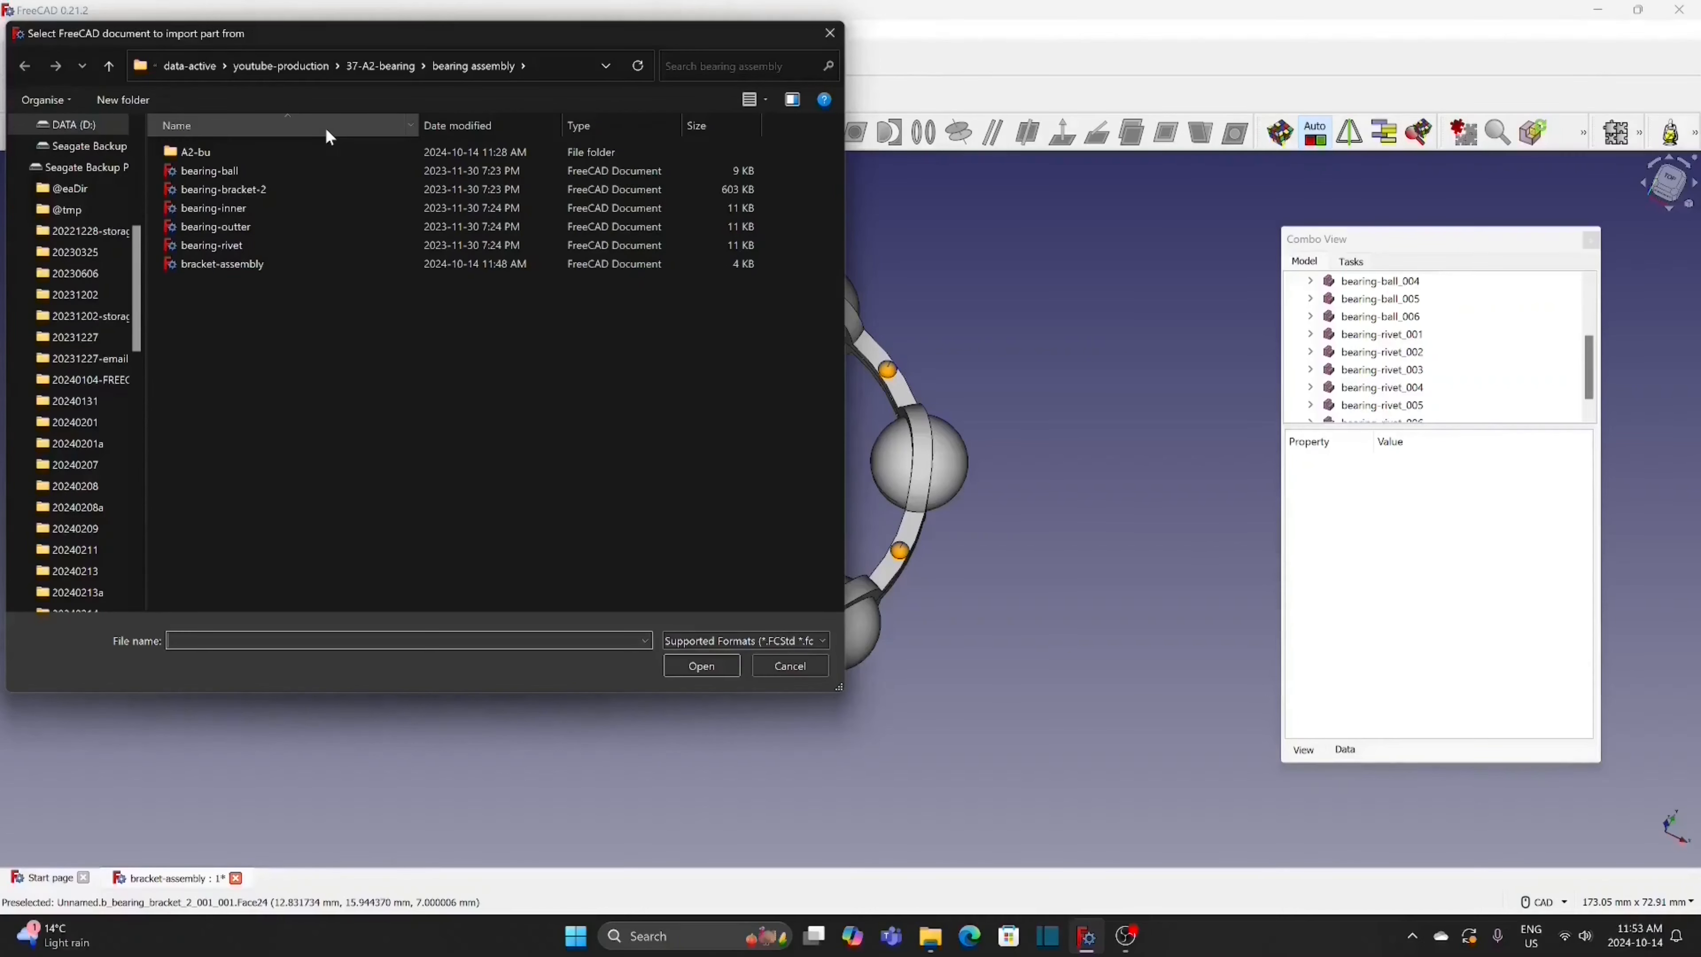
left_click(215, 227)
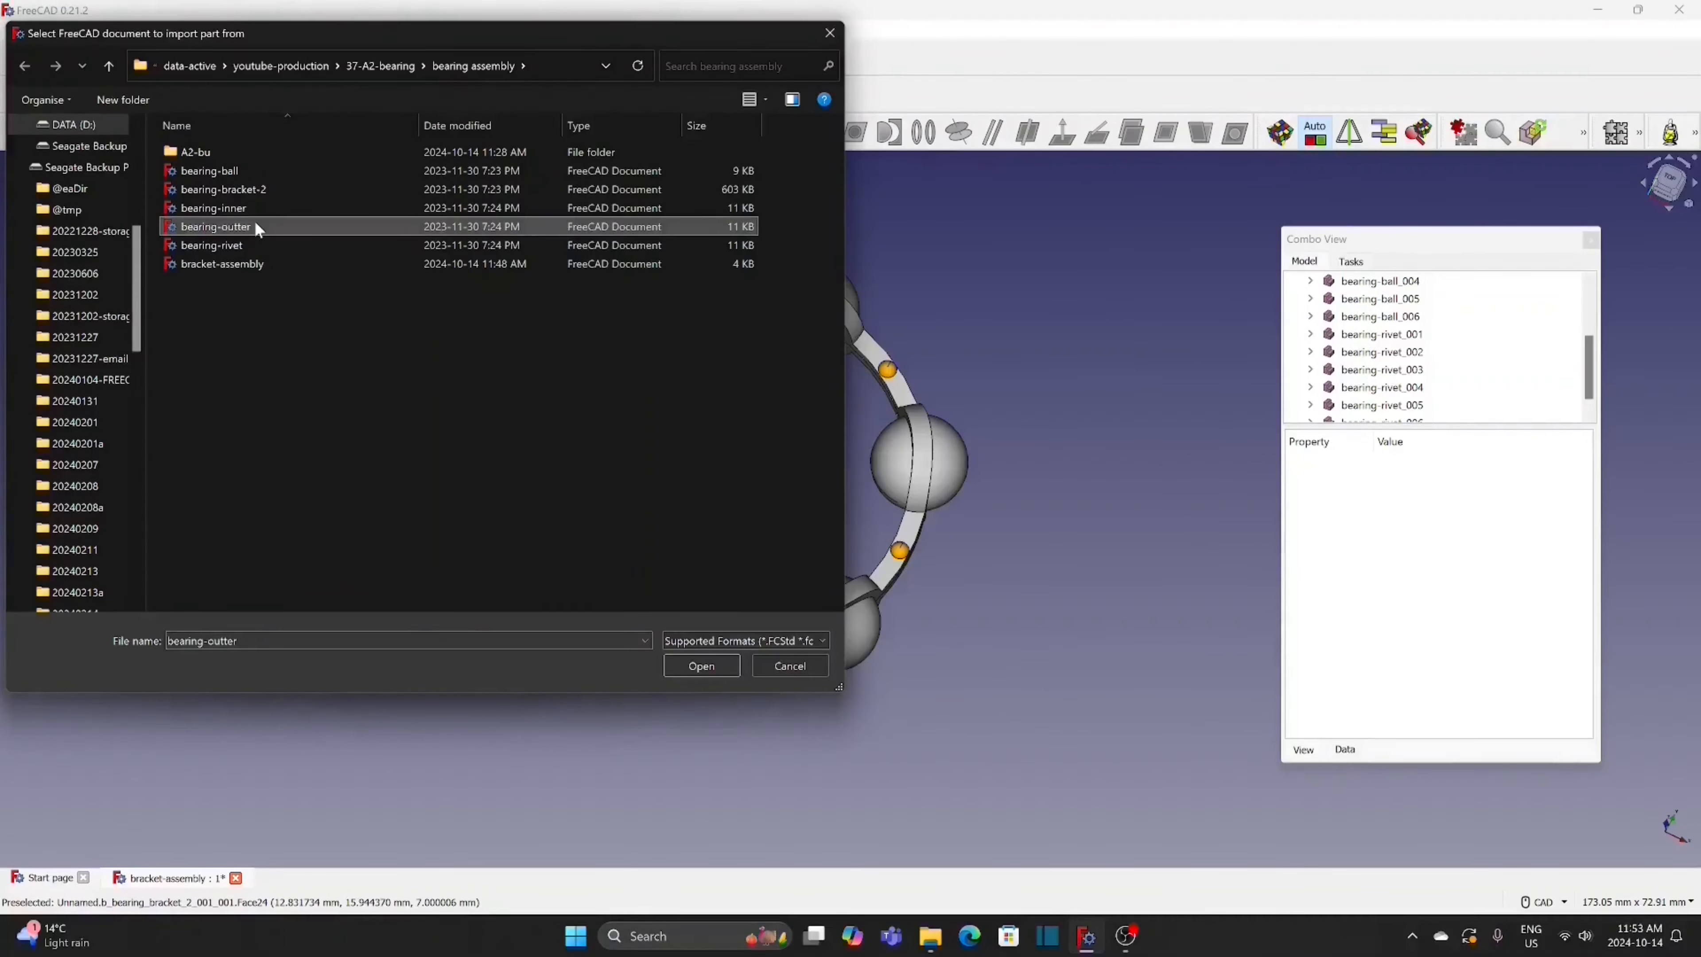
left_click(701, 665)
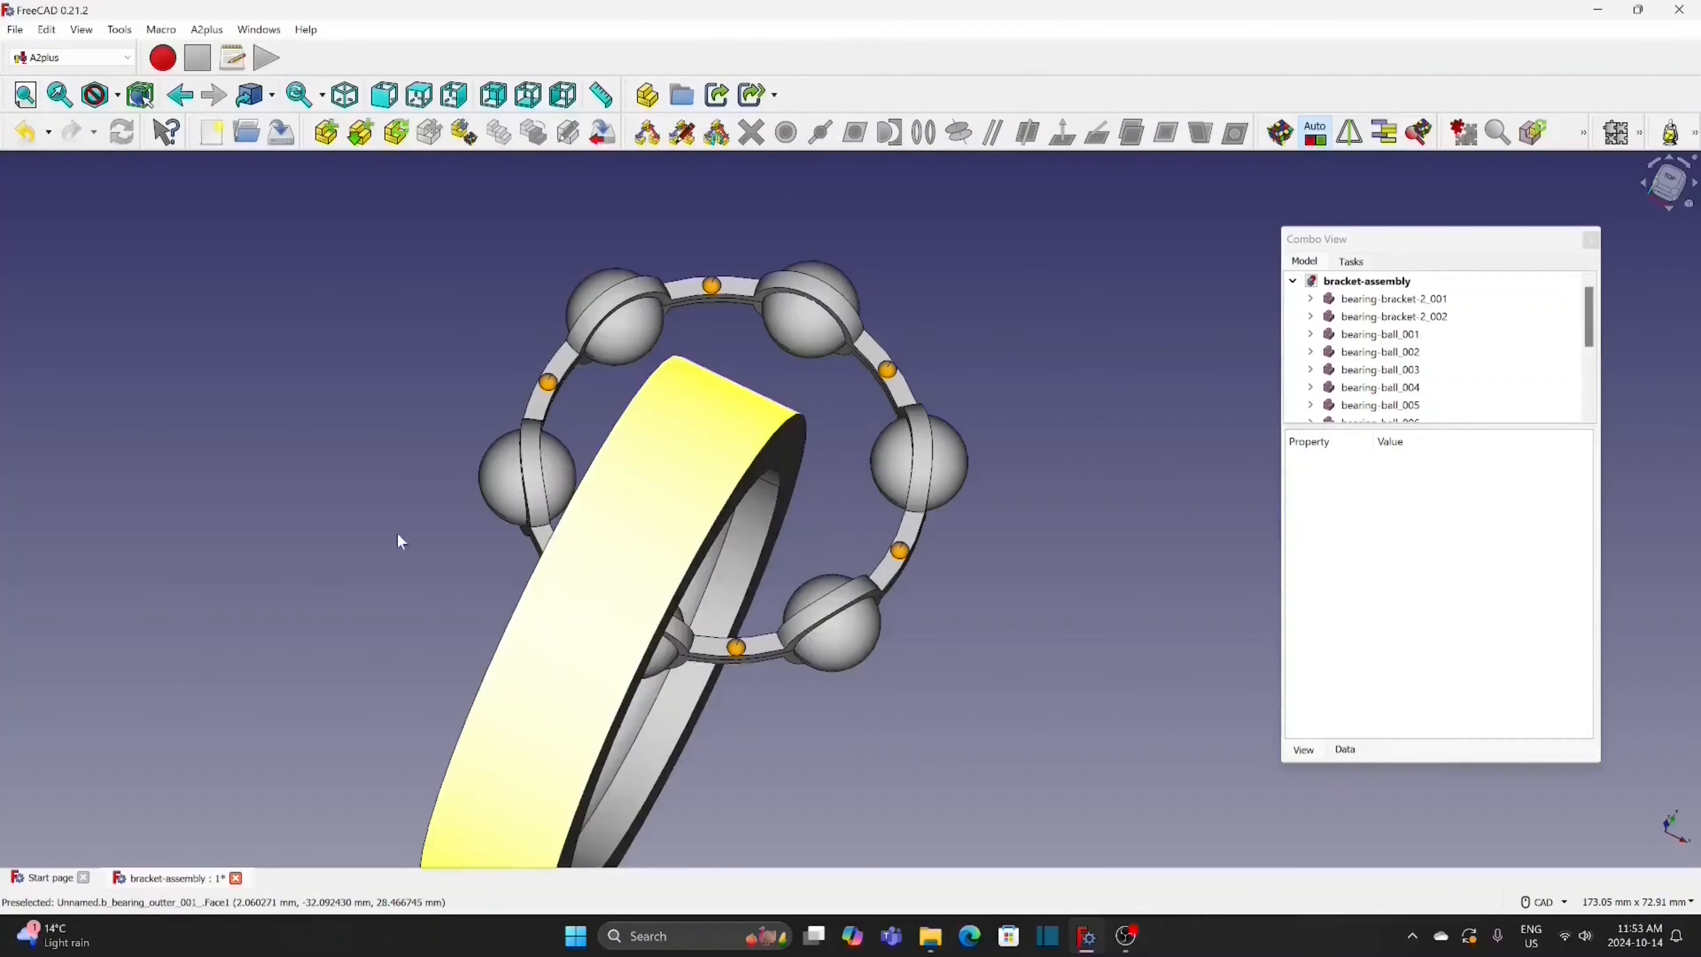
left_click(334, 476)
Rotate the outer ring by -90° about its Y axis with the Transform tool
right_click(333, 476)
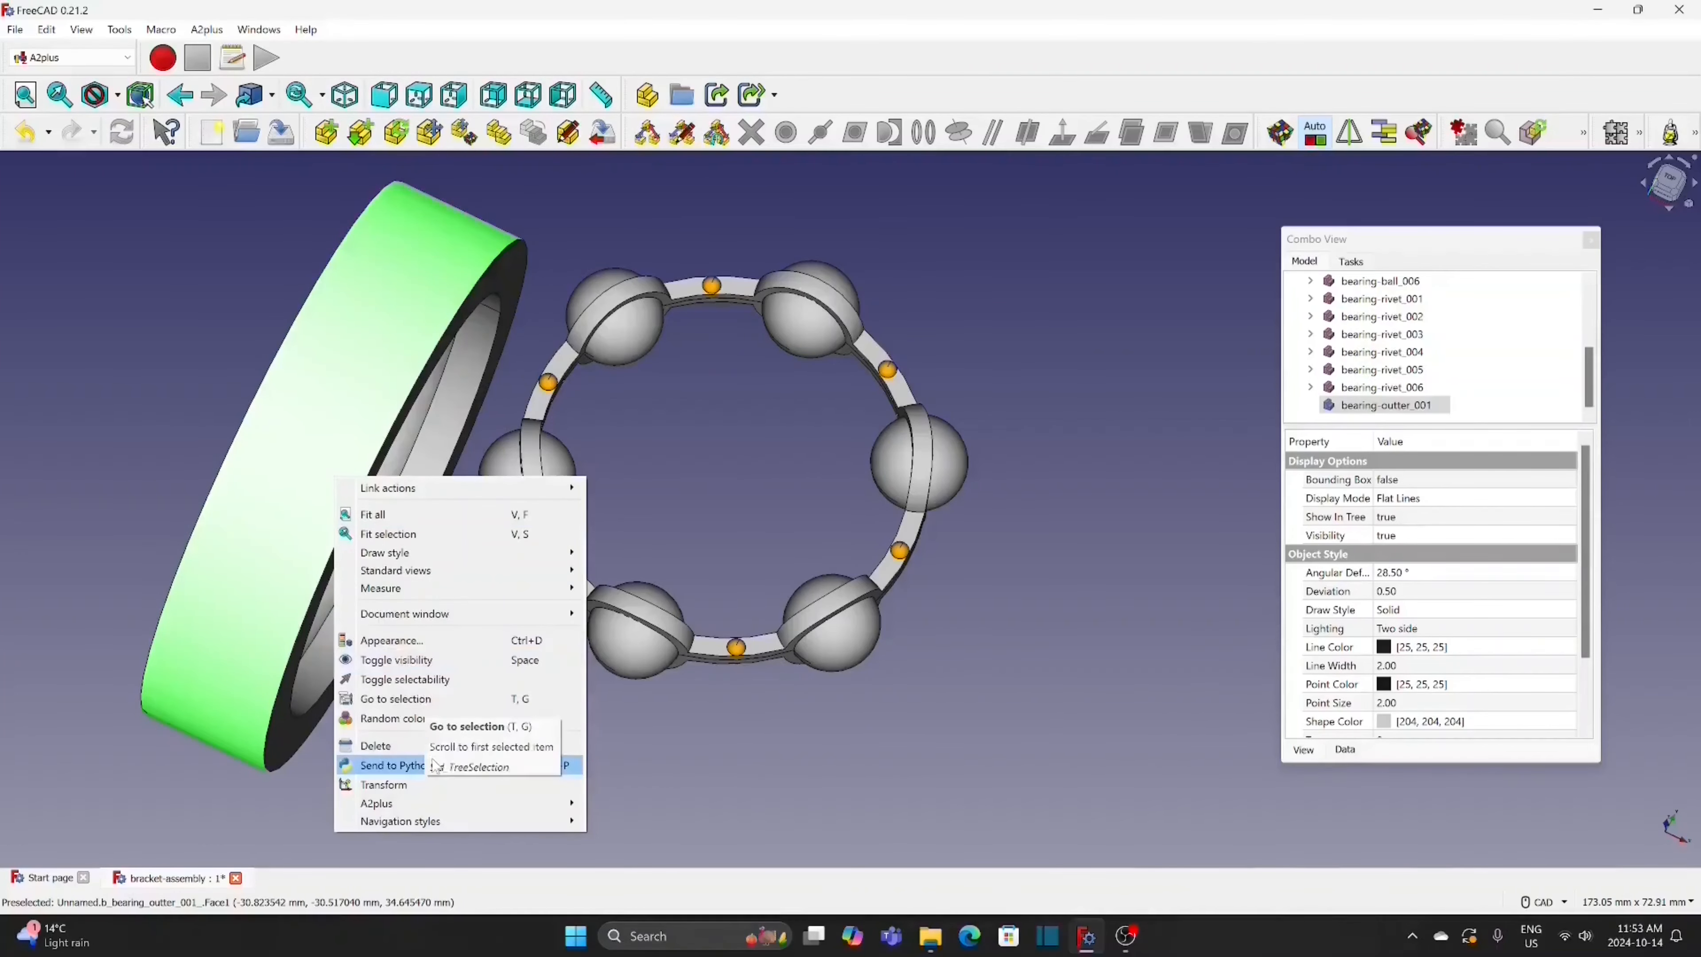
left_click(426, 786)
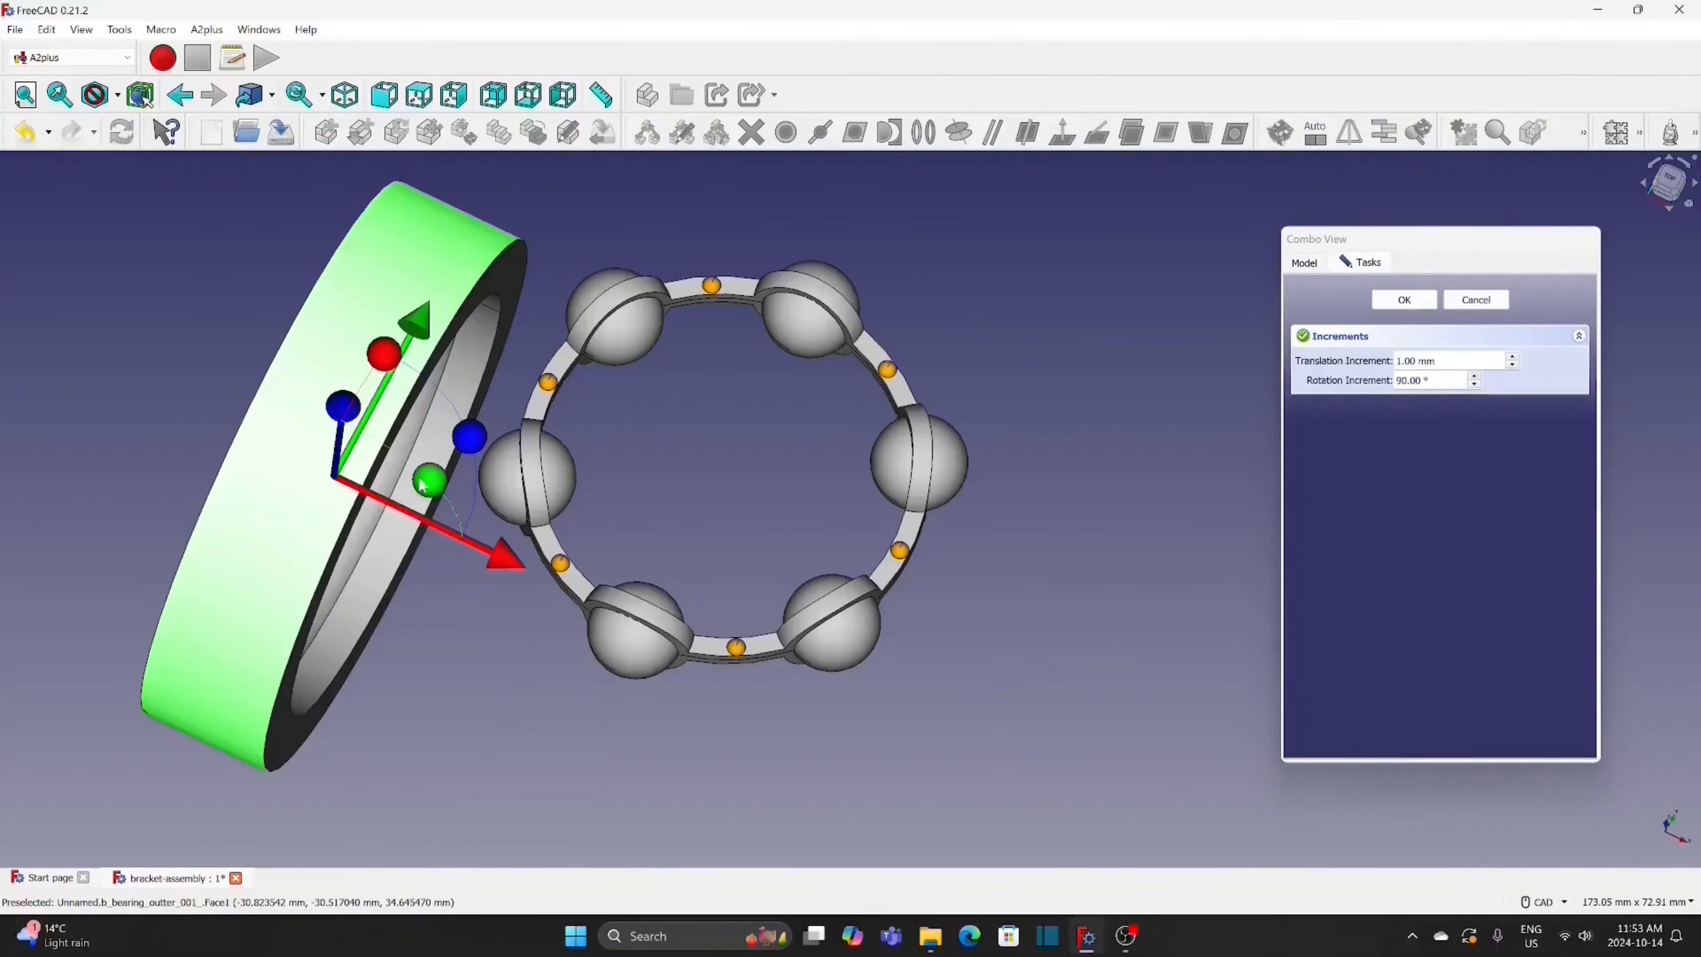
left_click_drag(432, 487, 258, 415)
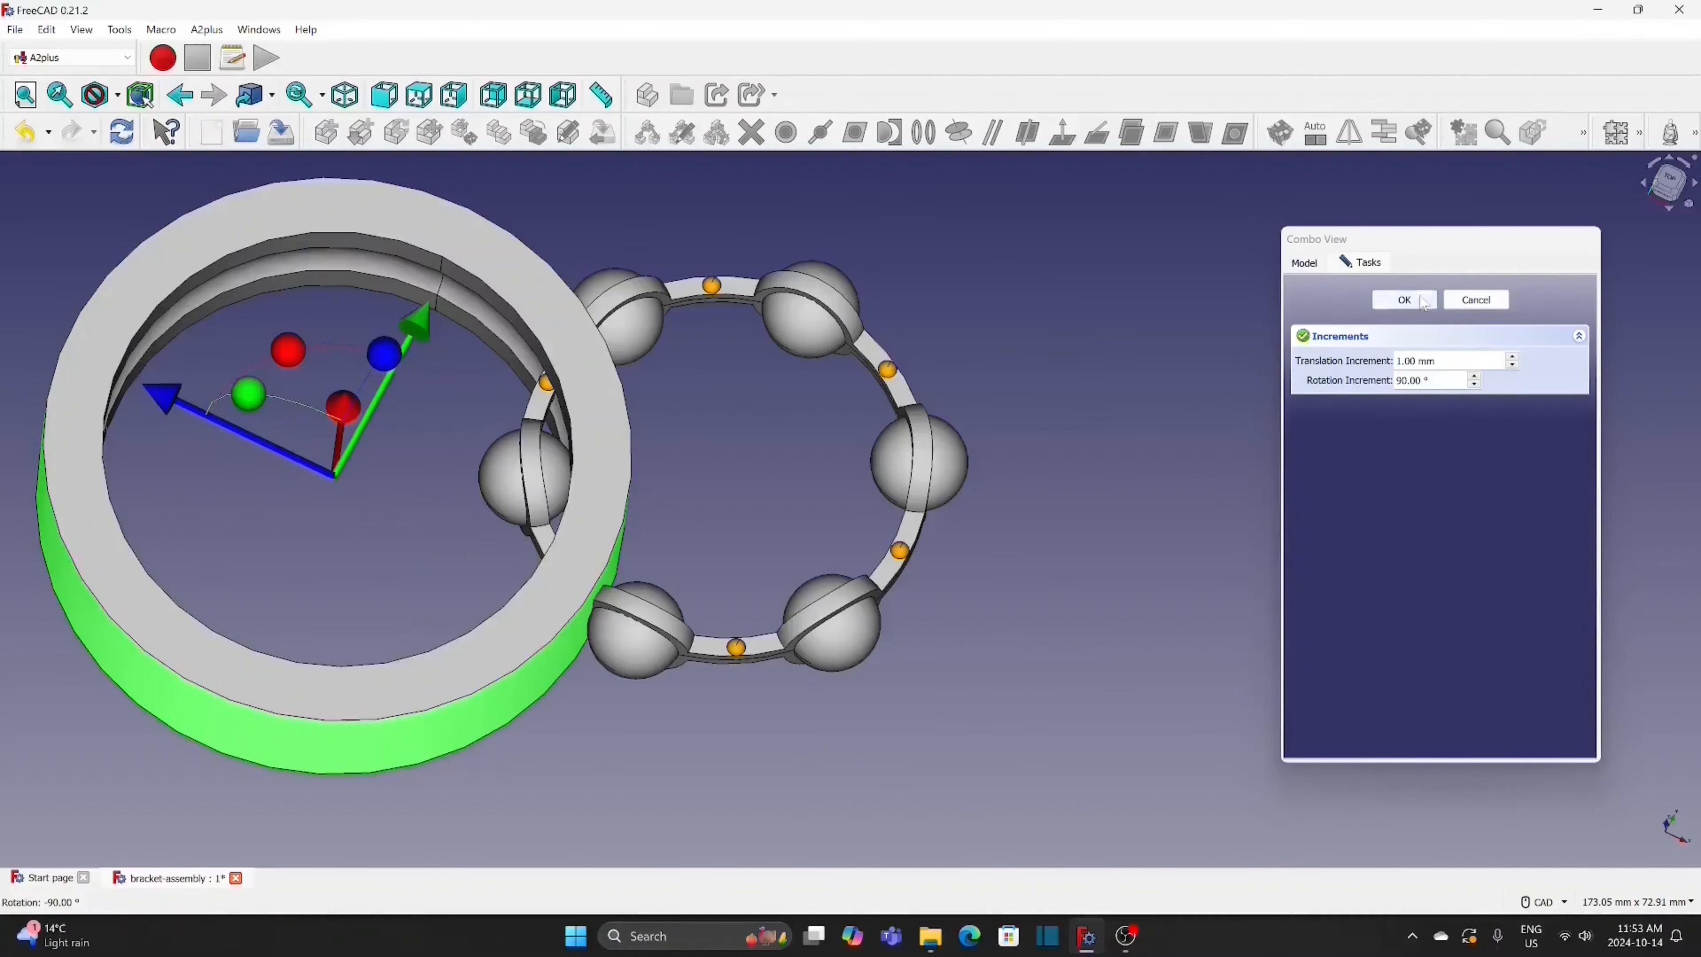
left_click(1404, 299)
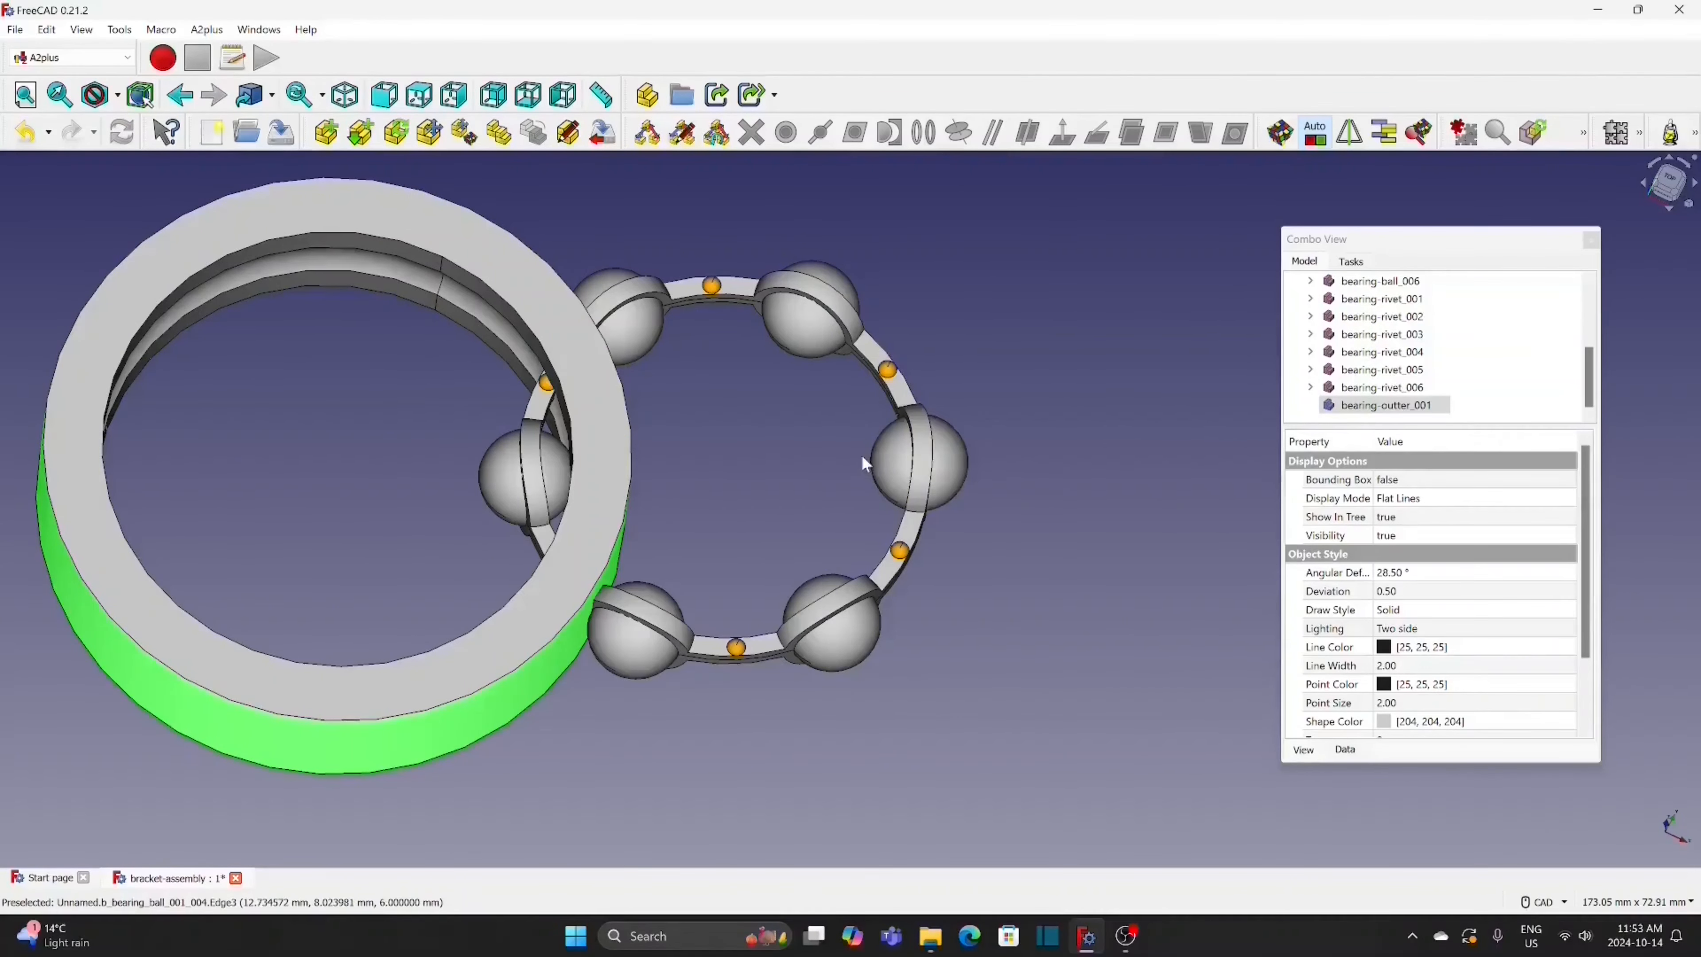
Apply a circular-edge constraint between the bracket's inner circular edge and a circular edge of the outer ring
scroll(861, 455, "up", 3)
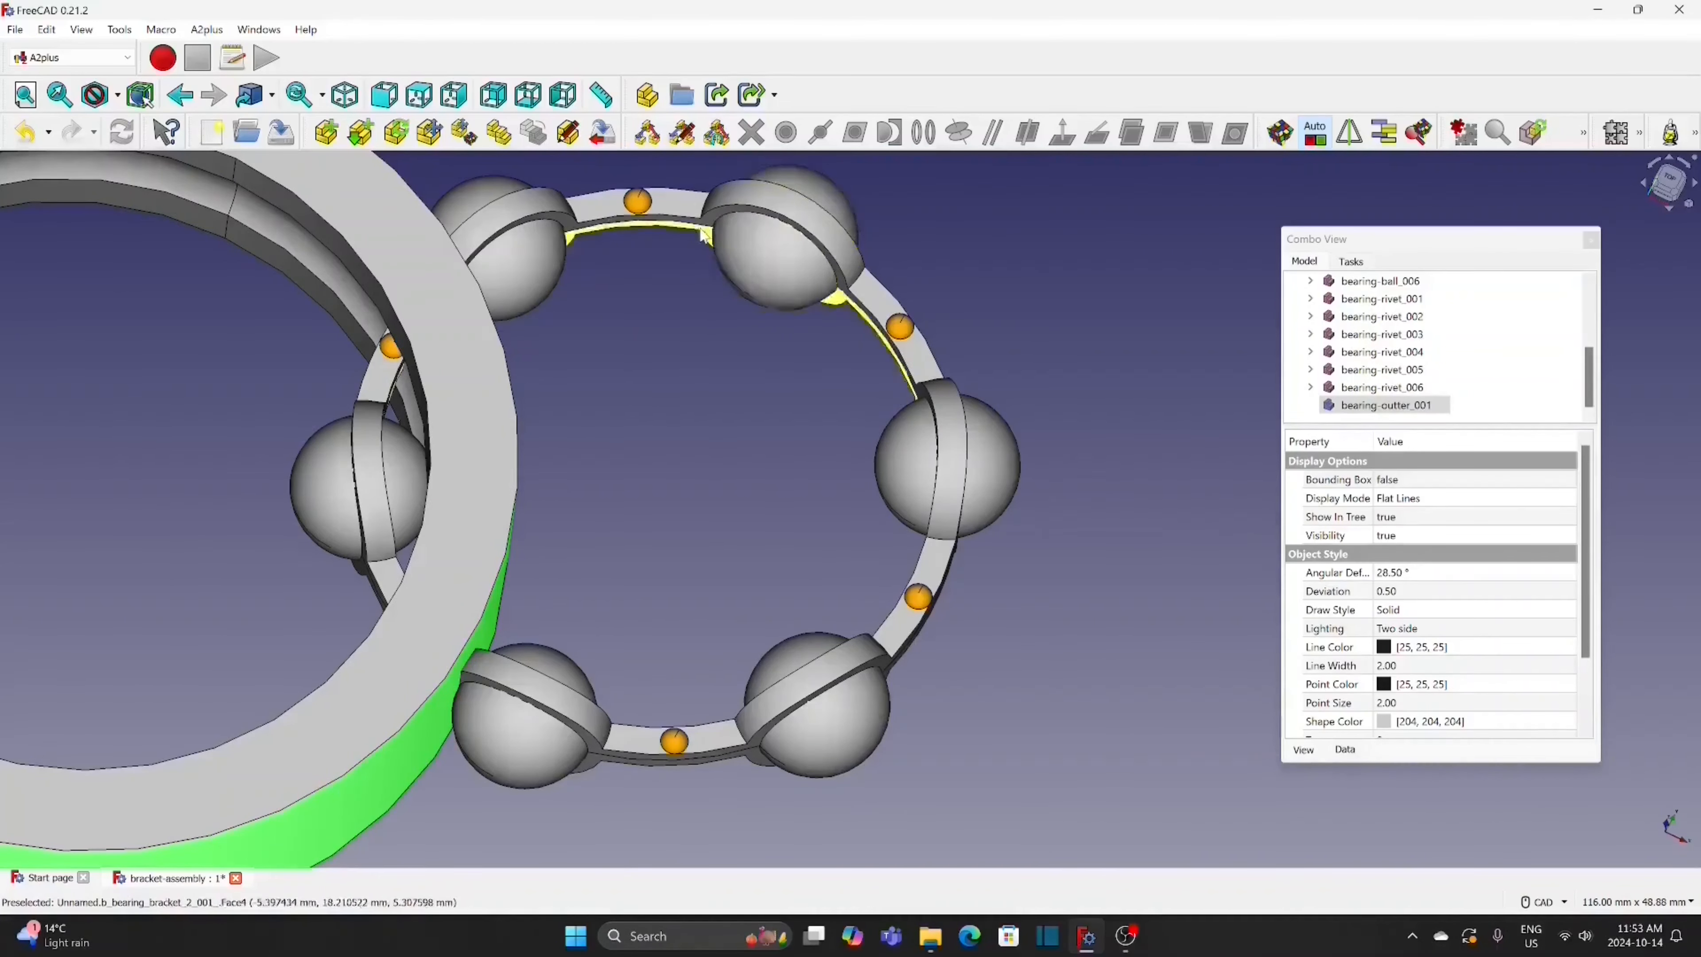
scroll(703, 223, "up", 2)
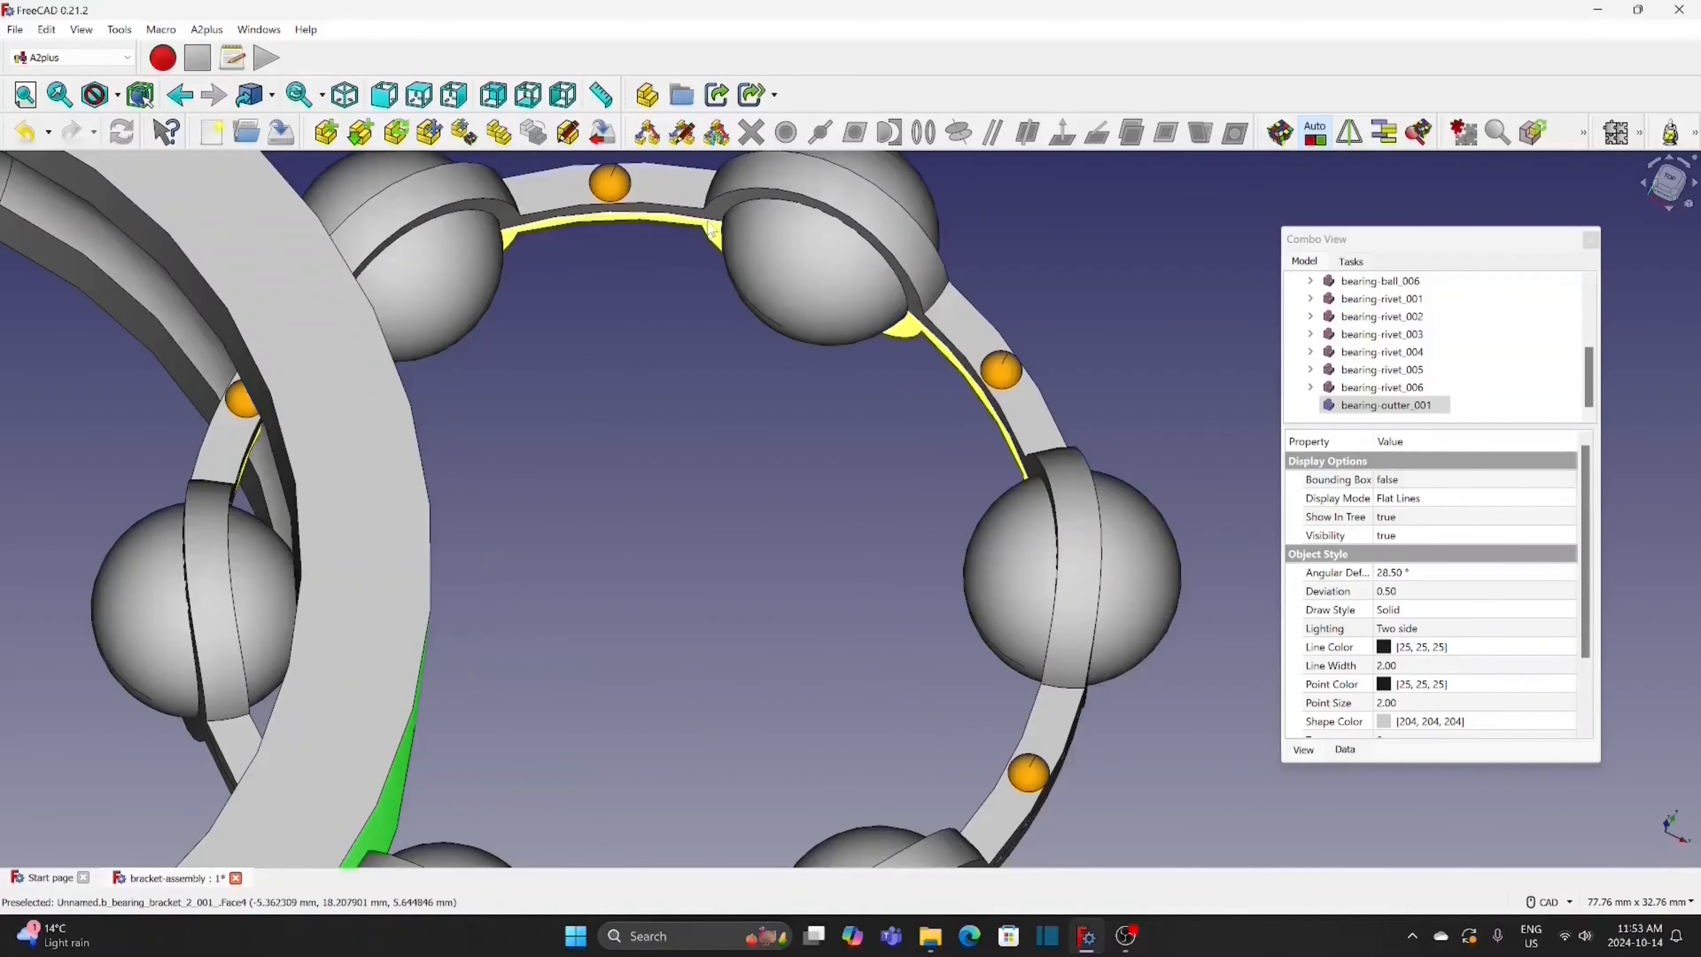
left_click(605, 219)
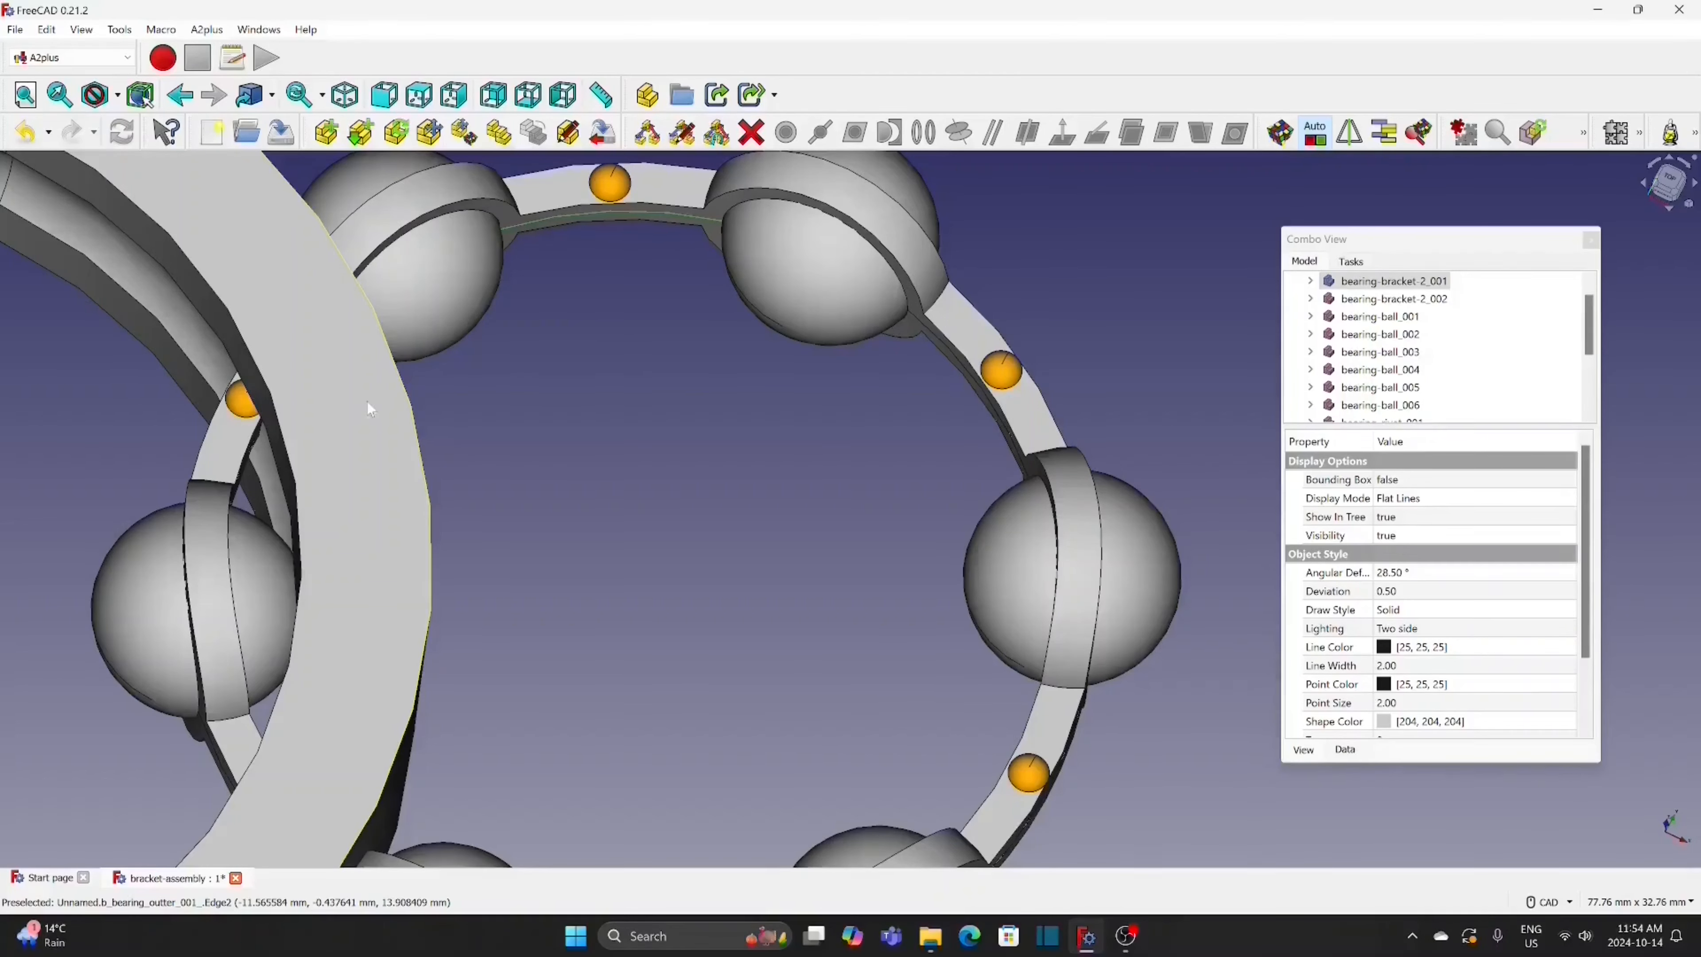
left_click(271, 401)
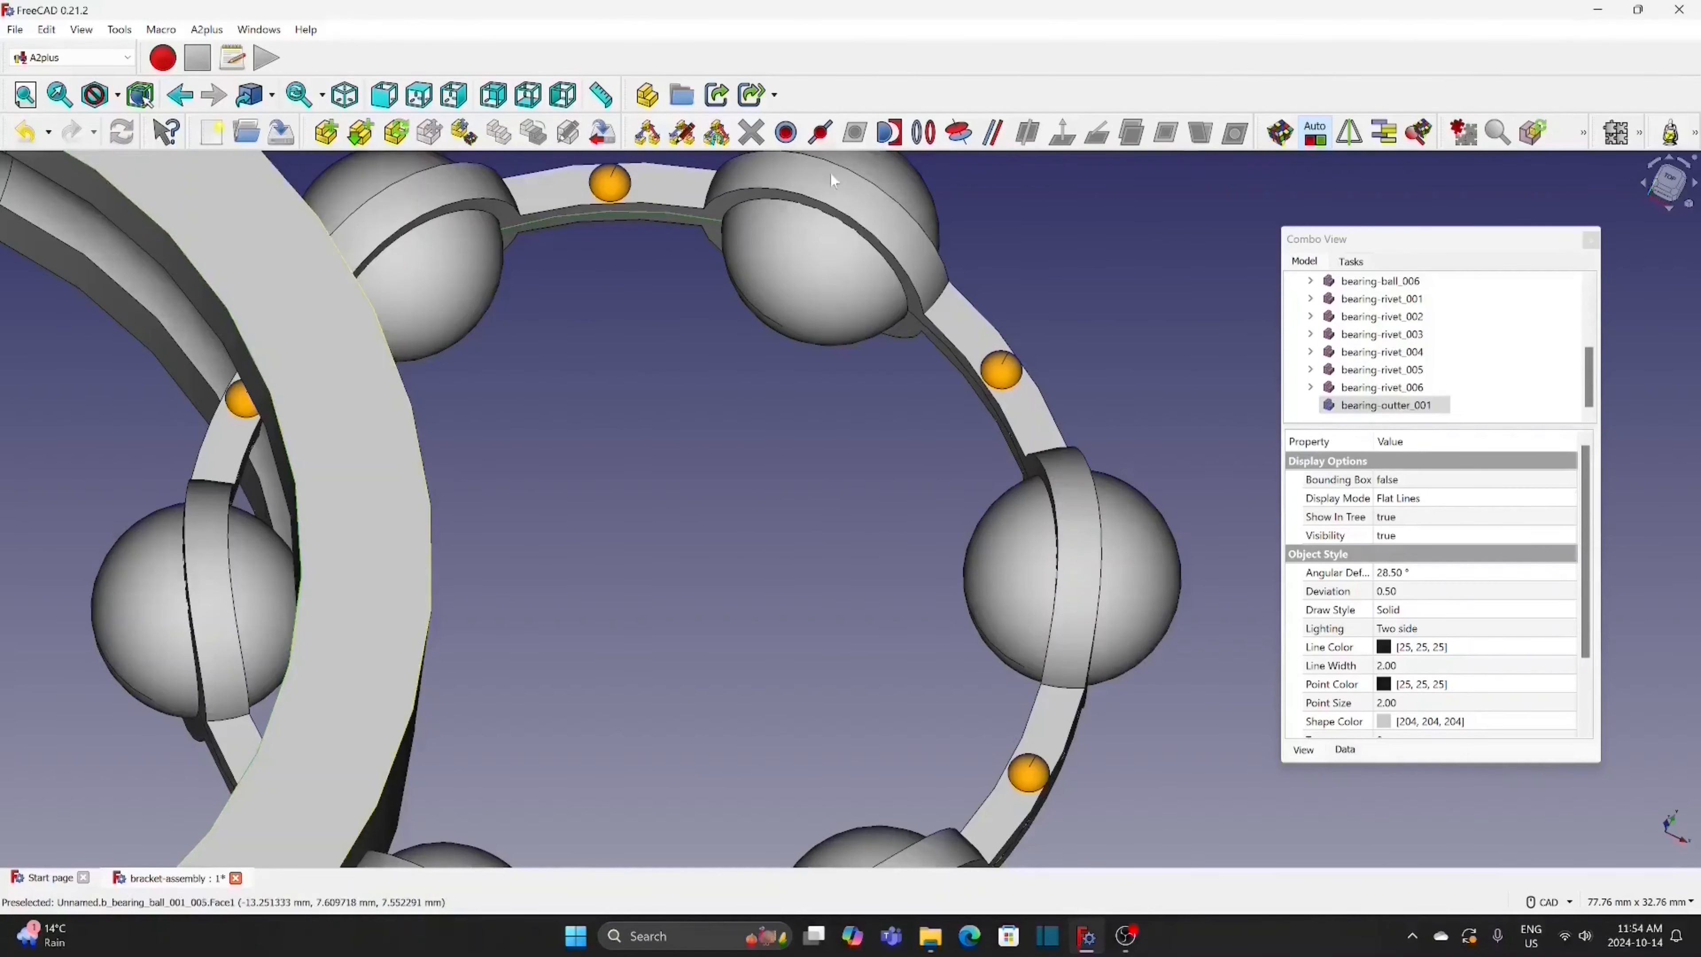
Set the outer ring's circular-edge constraint offset to -7.00 mm and accept the constraint
scroll(943, 187, "down", 5)
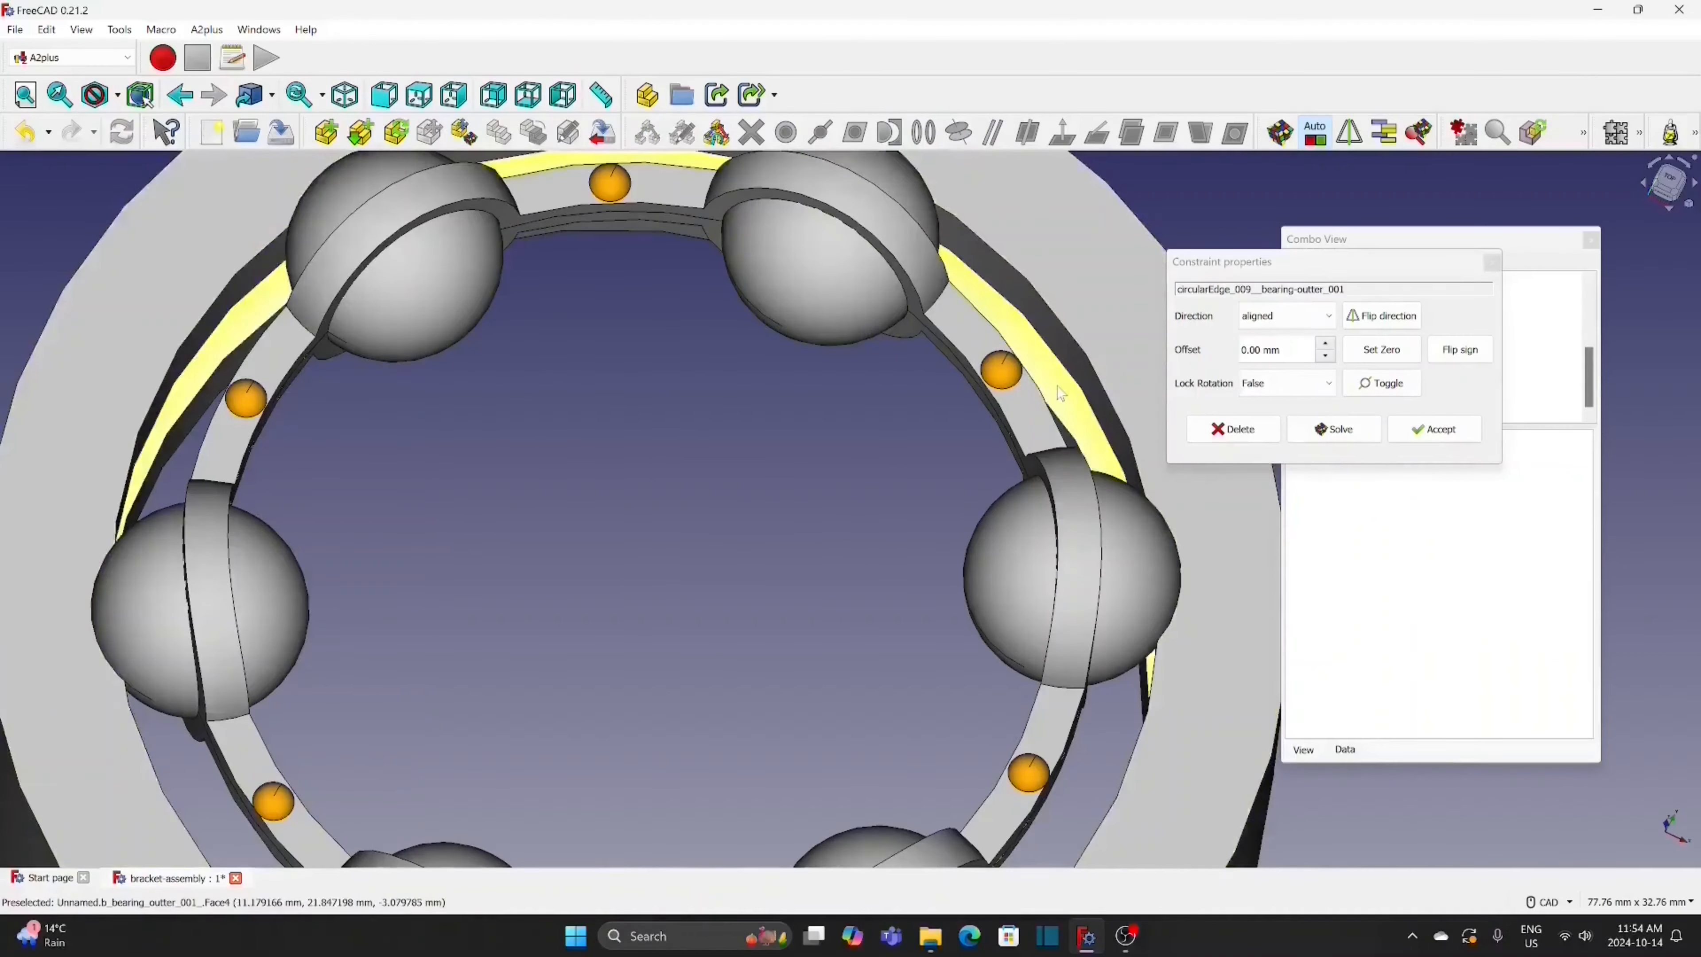
scroll(1129, 256, "down", 3)
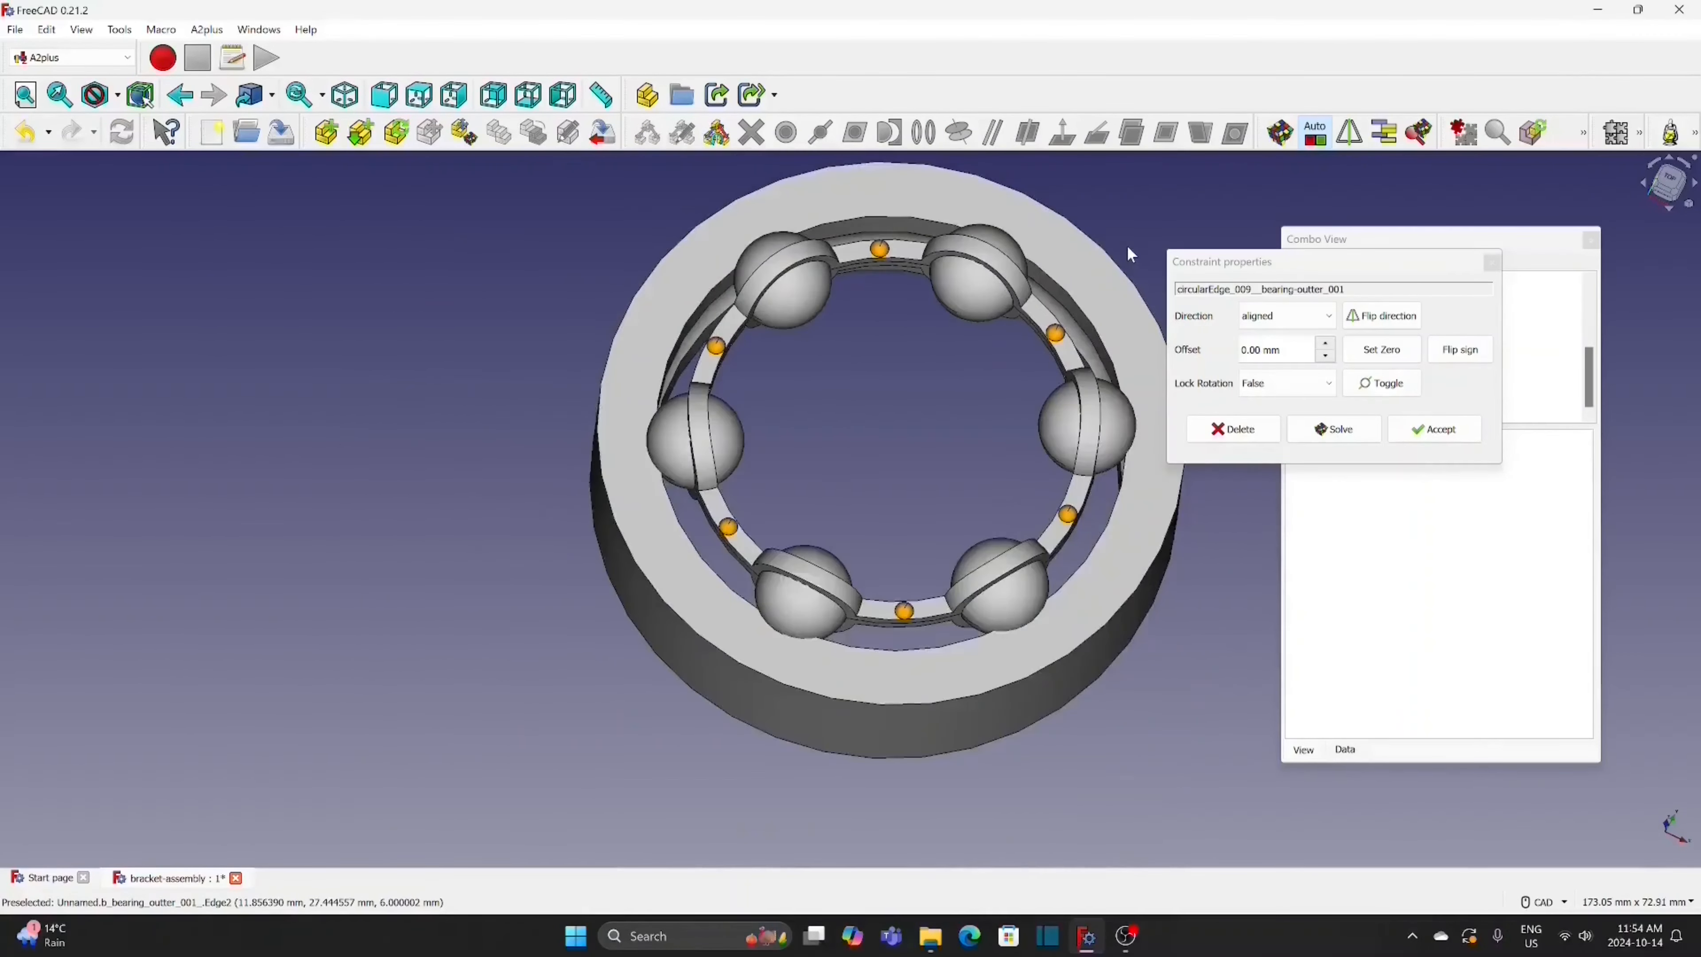
middle_click_drag(1131, 224, 672, 475)
scroll(987, 292, "down", 1)
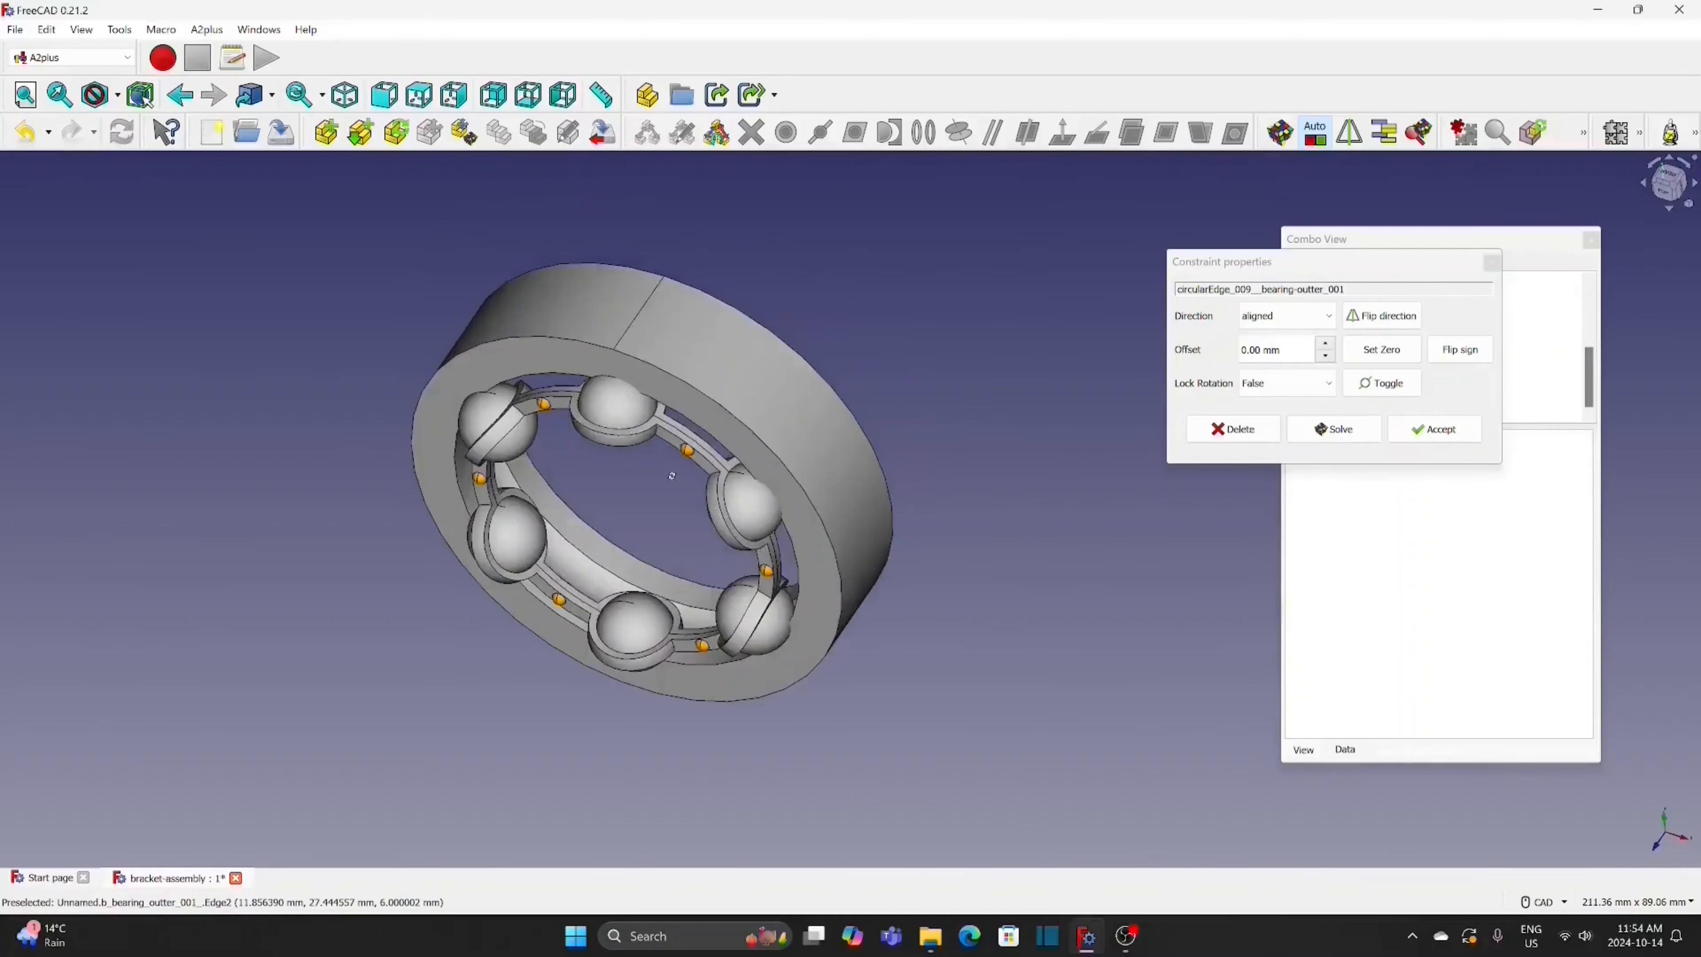
left_click(1326, 343)
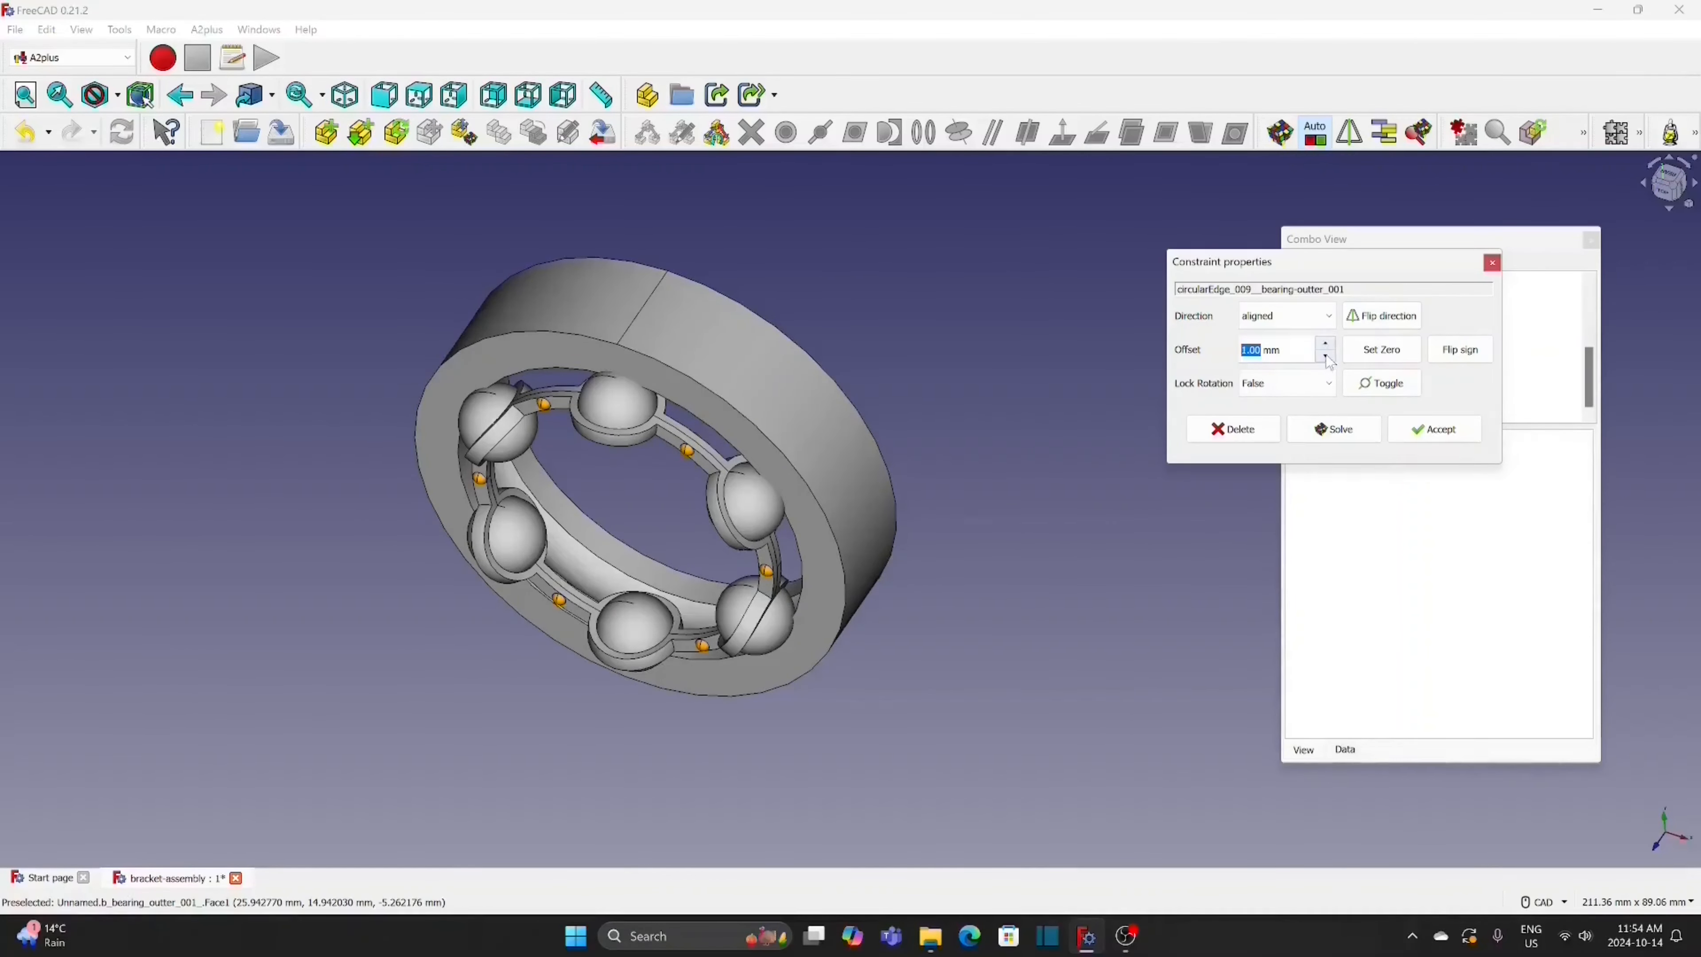
left_click(1326, 357)
left_click(1326, 357)
left_click(1326, 357)
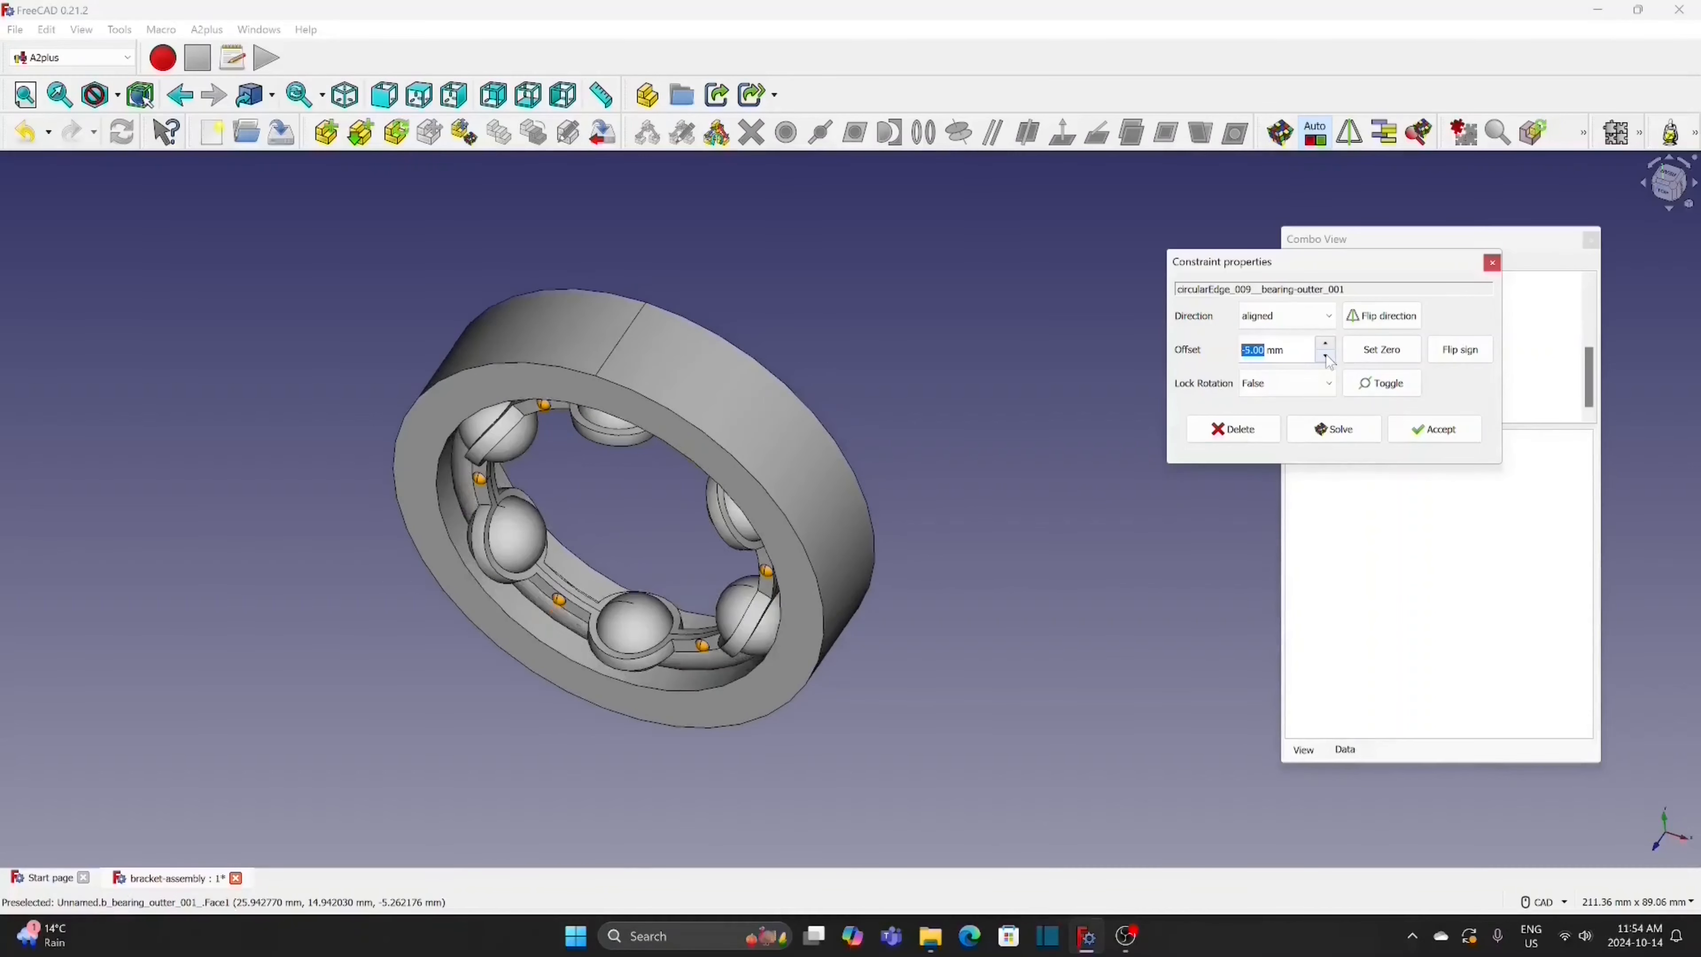
left_click(1326, 357)
left_click(1325, 357)
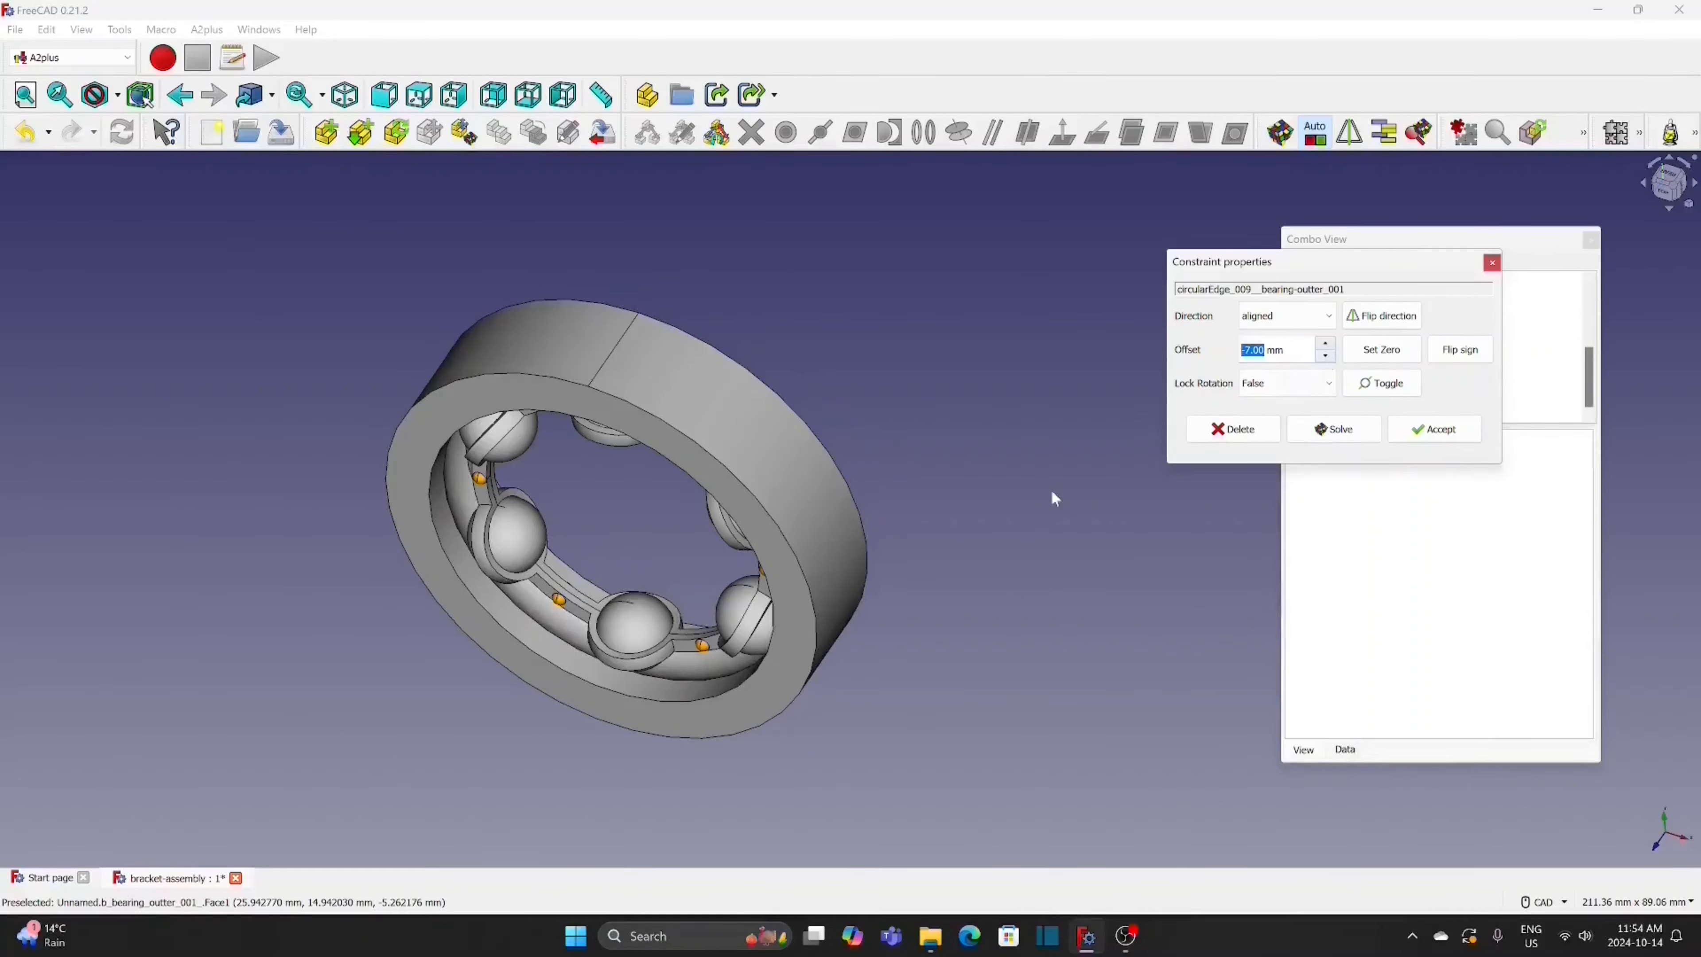
scroll(908, 628, "down", 1)
middle_click_drag(908, 665, 1048, 480)
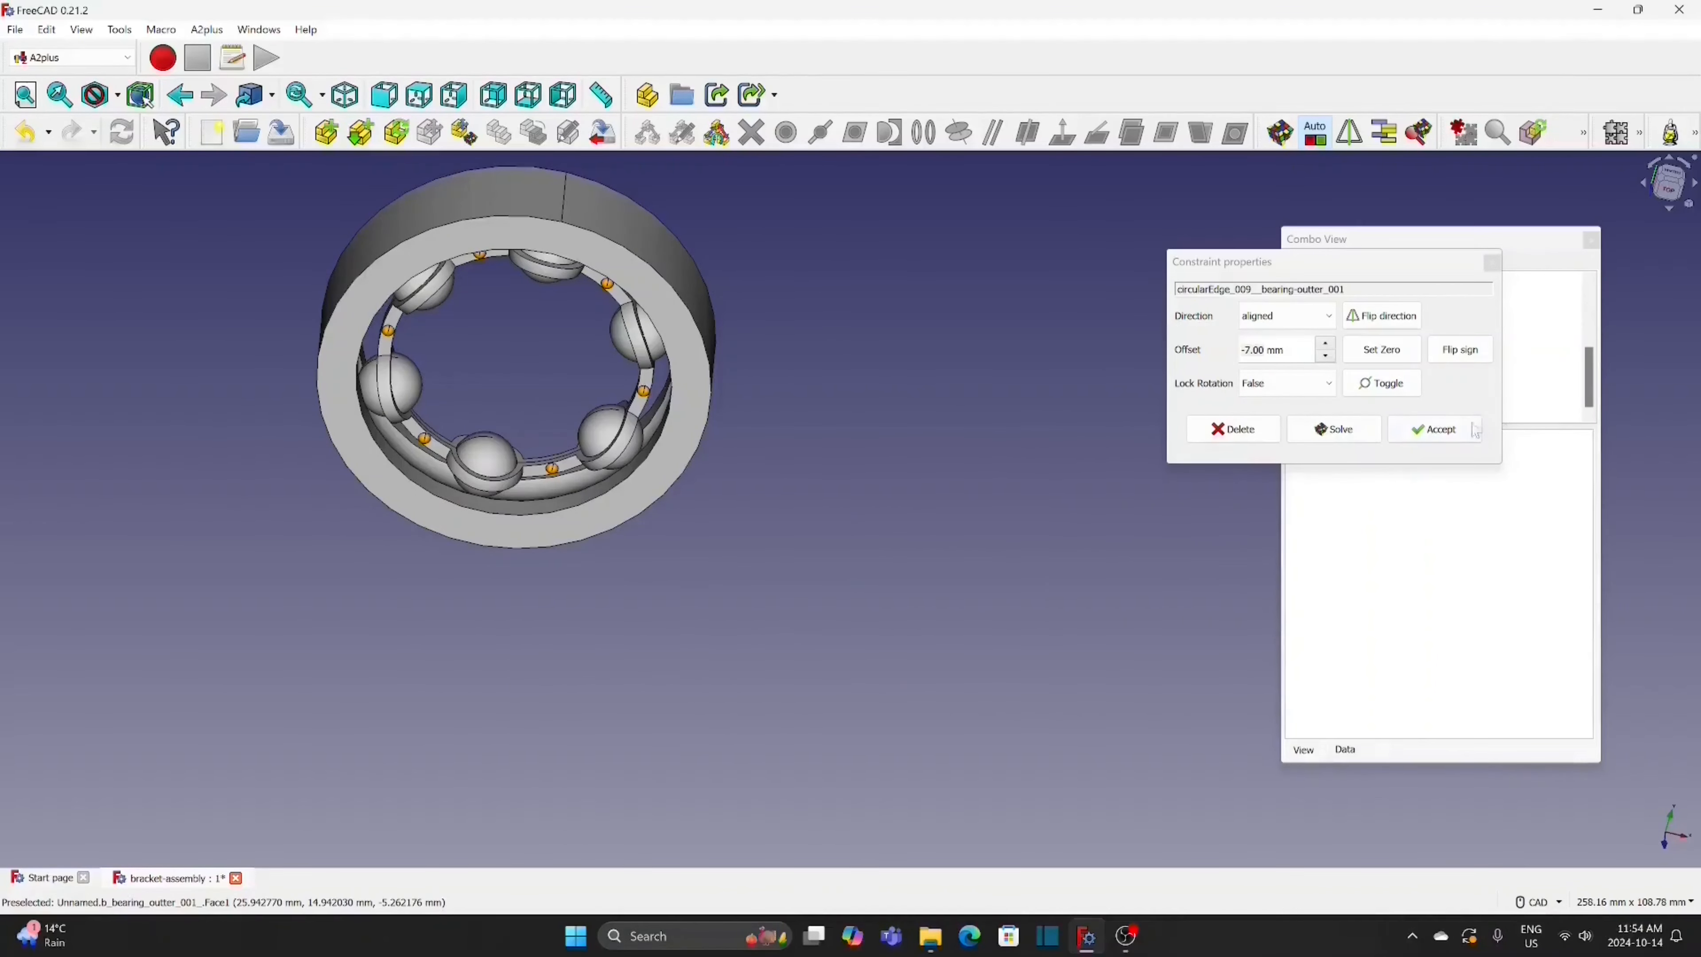
left_click(1433, 429)
Change the outer ring's shape color to blue (#00aaff) in its appearance settings
scroll(804, 486, "down", 2)
middle_click_drag(830, 515, 984, 517)
scroll(984, 516, "up", 2)
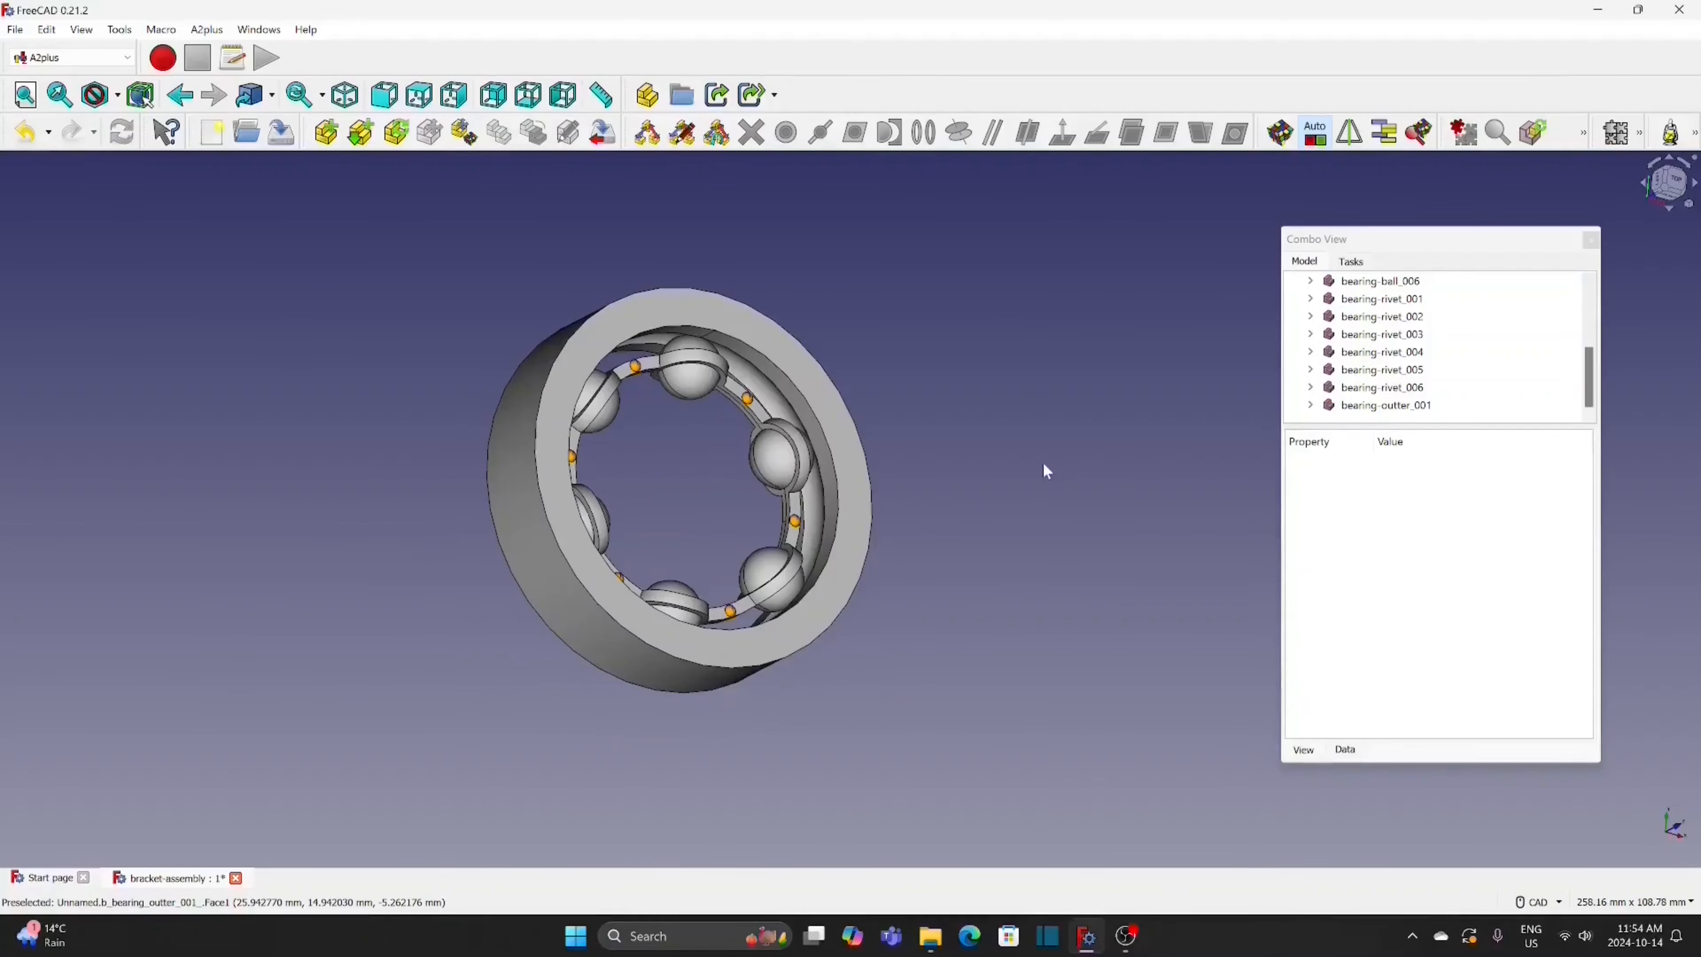
left_click(848, 497)
right_click(848, 497)
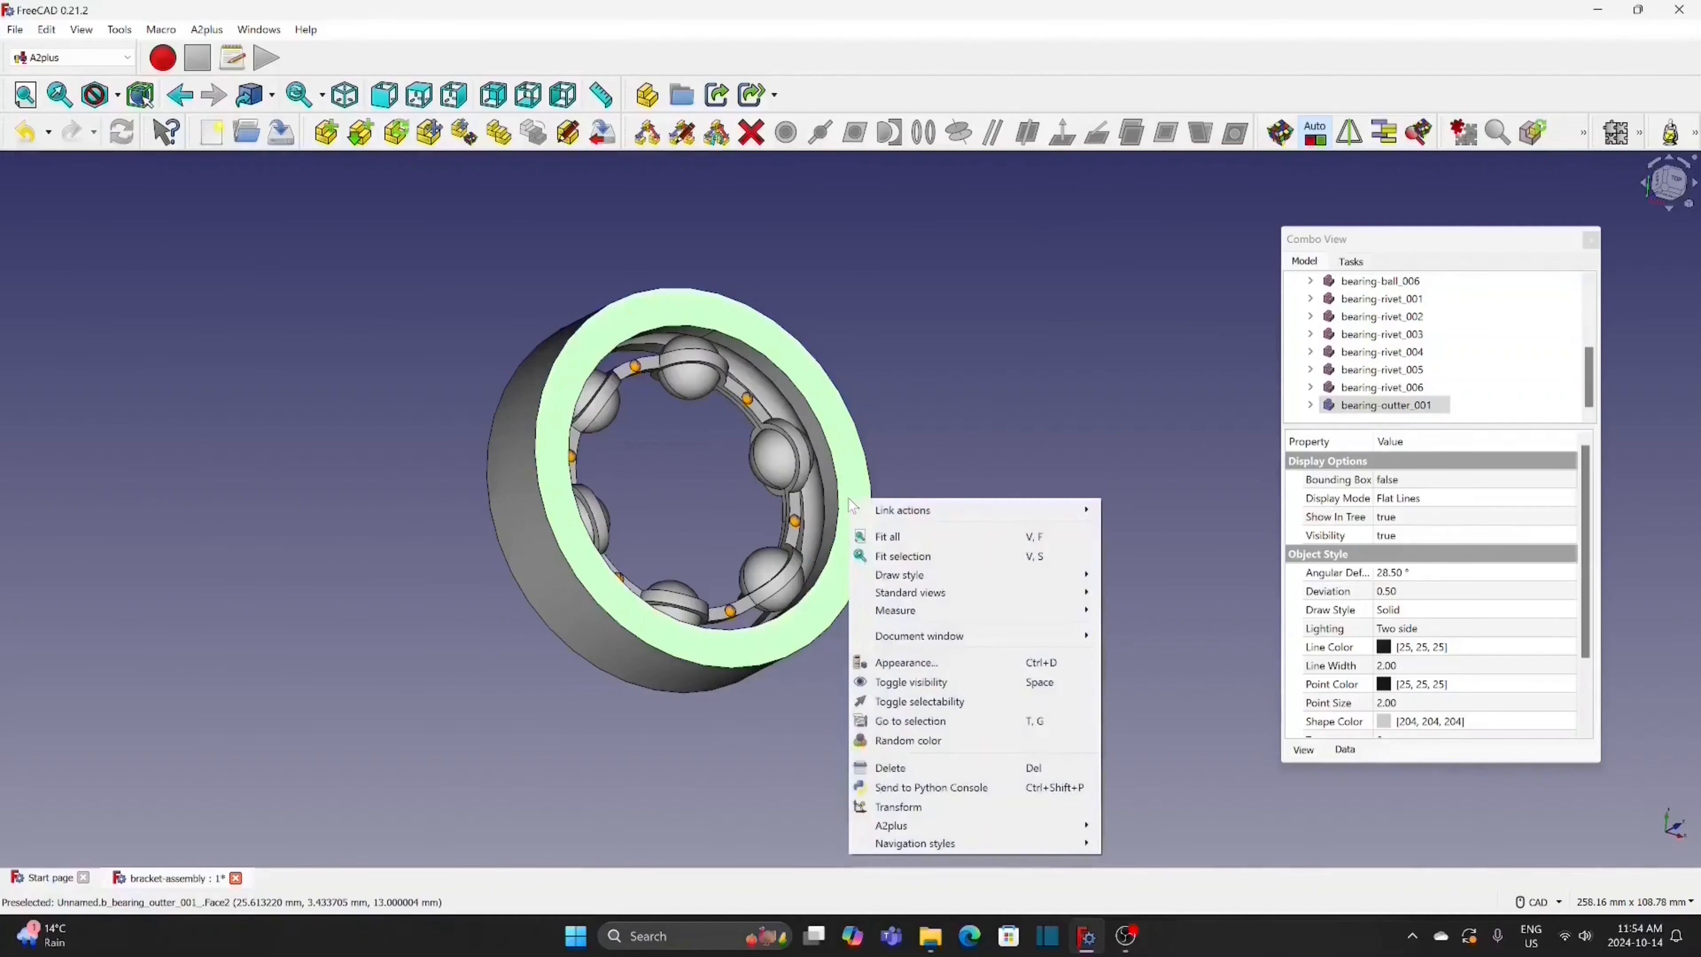
left_click(921, 667)
left_click(1473, 501)
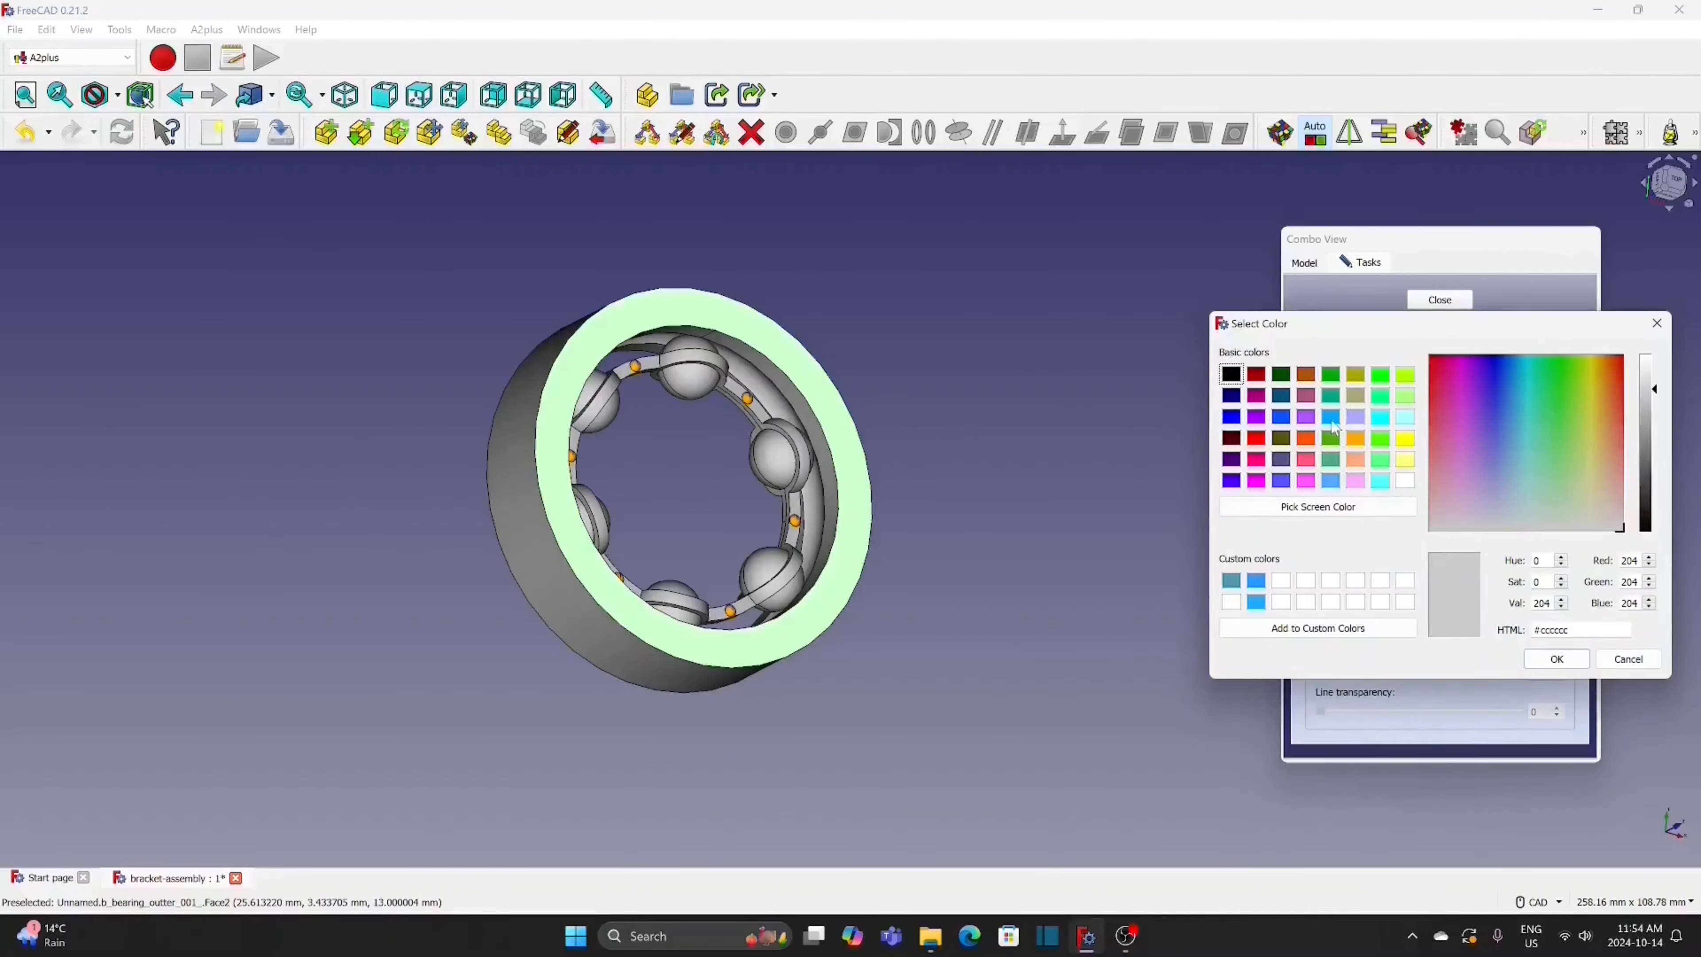
left_click(1331, 418)
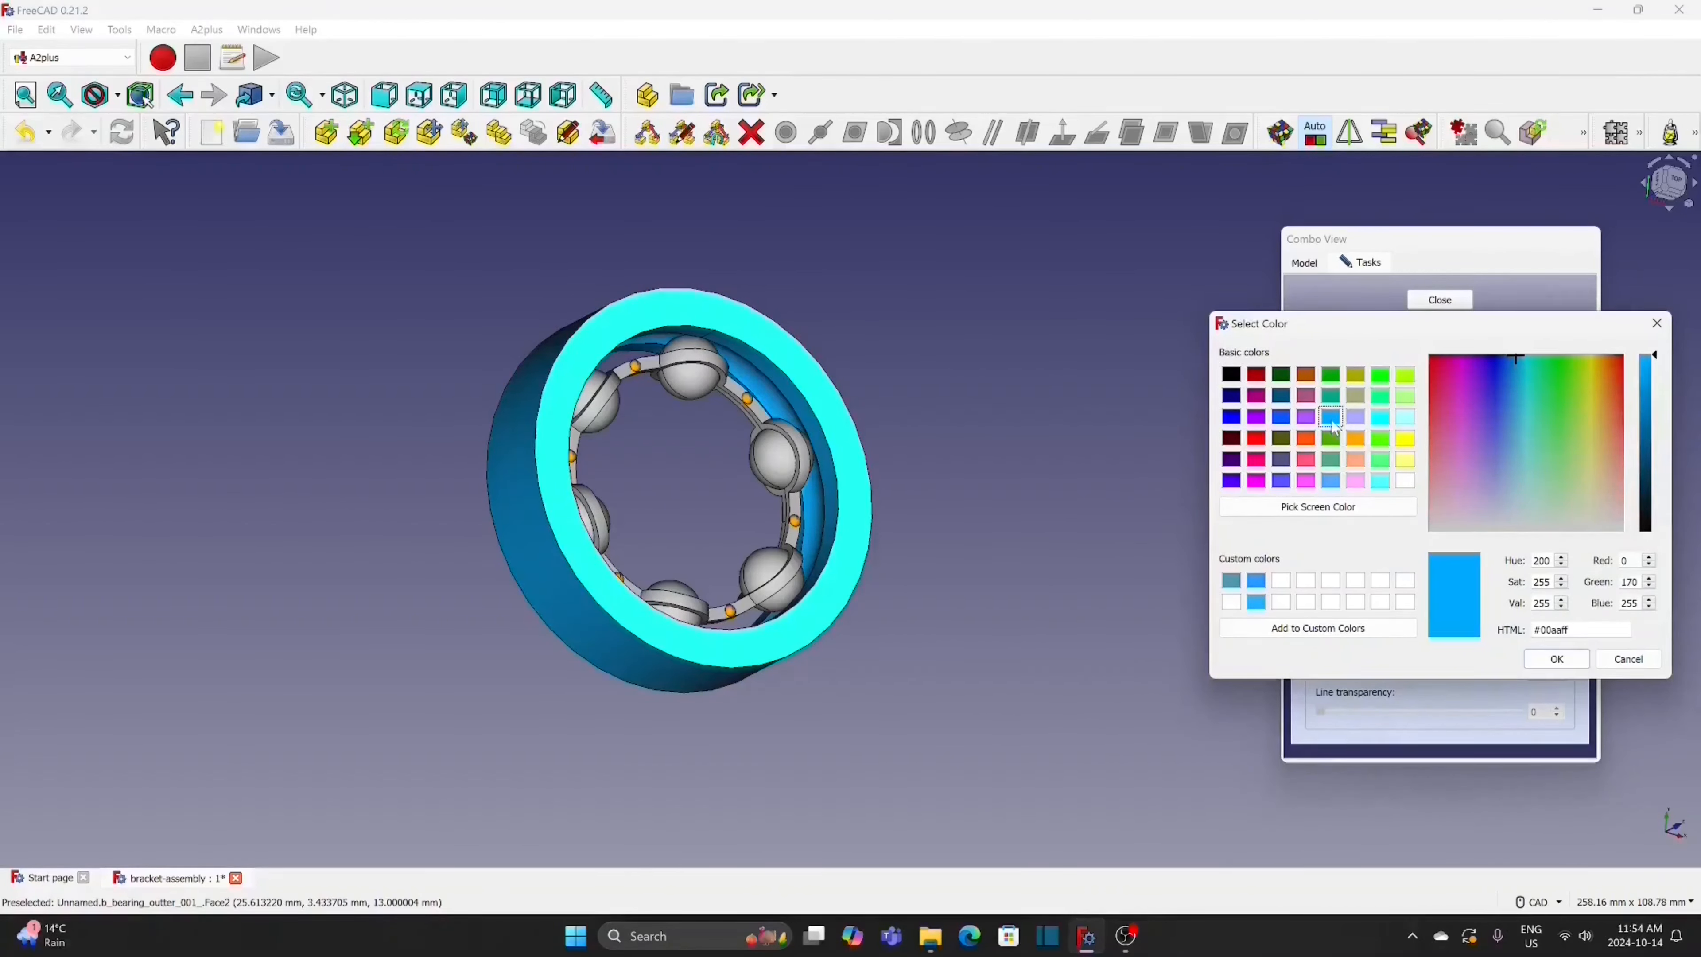
left_click(1556, 660)
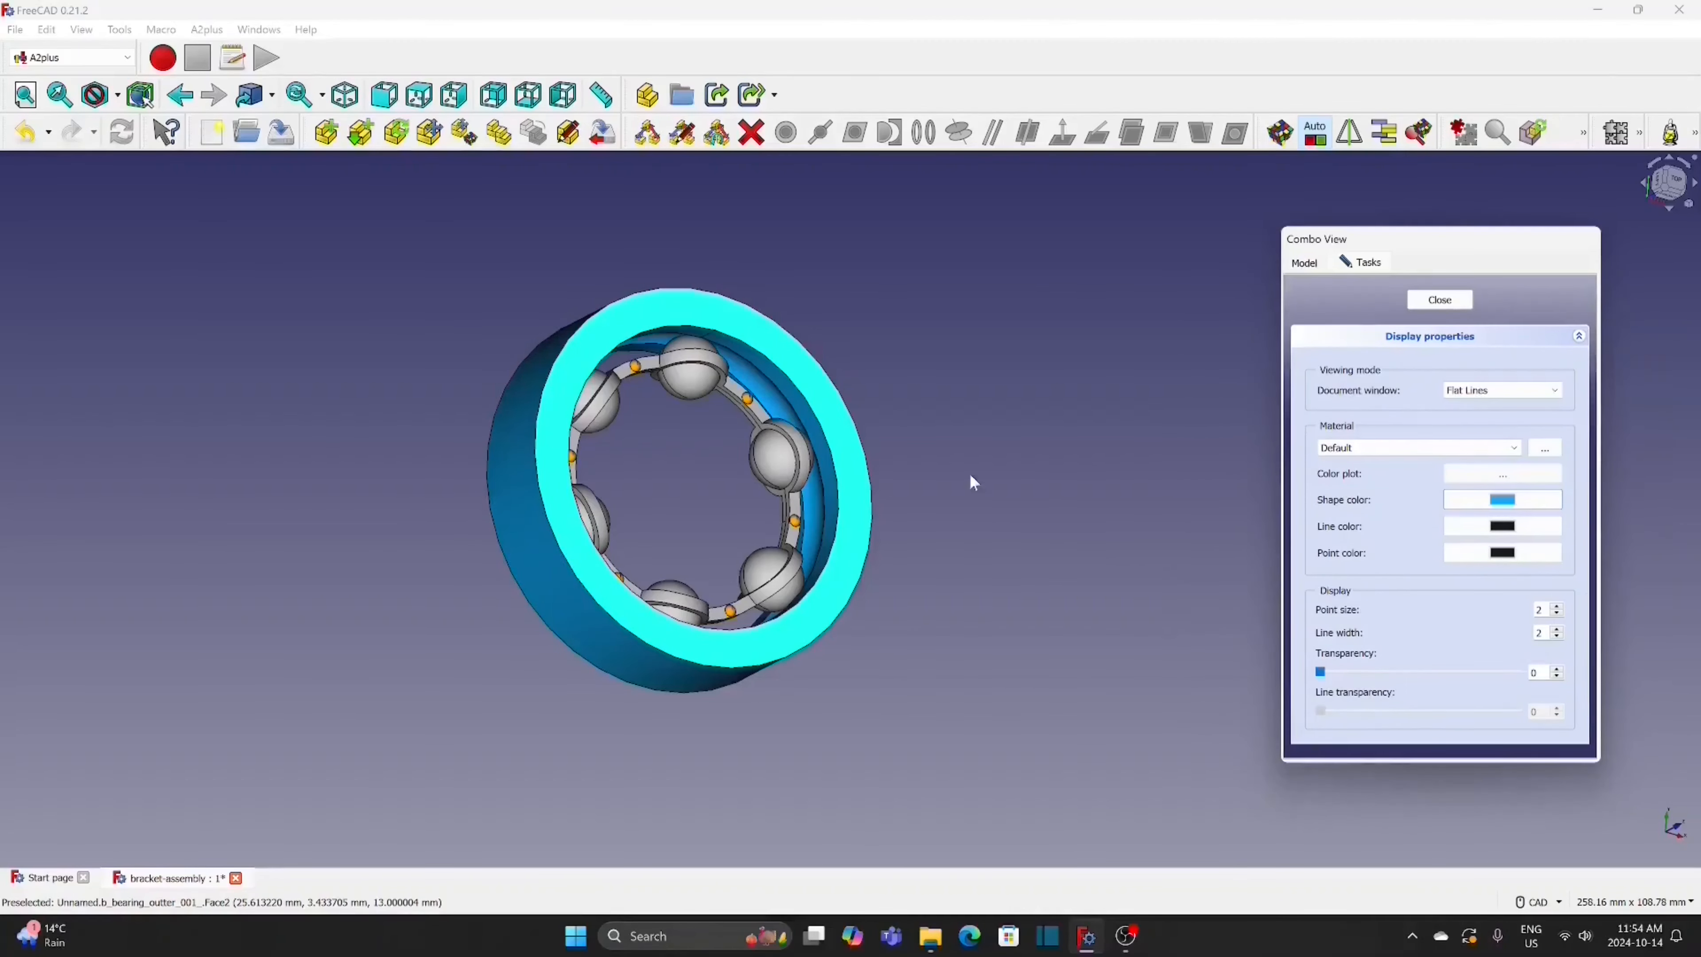
Select all six bearing balls together, set their shape color to green (#00ff00), and close the display properties
left_click(789, 471)
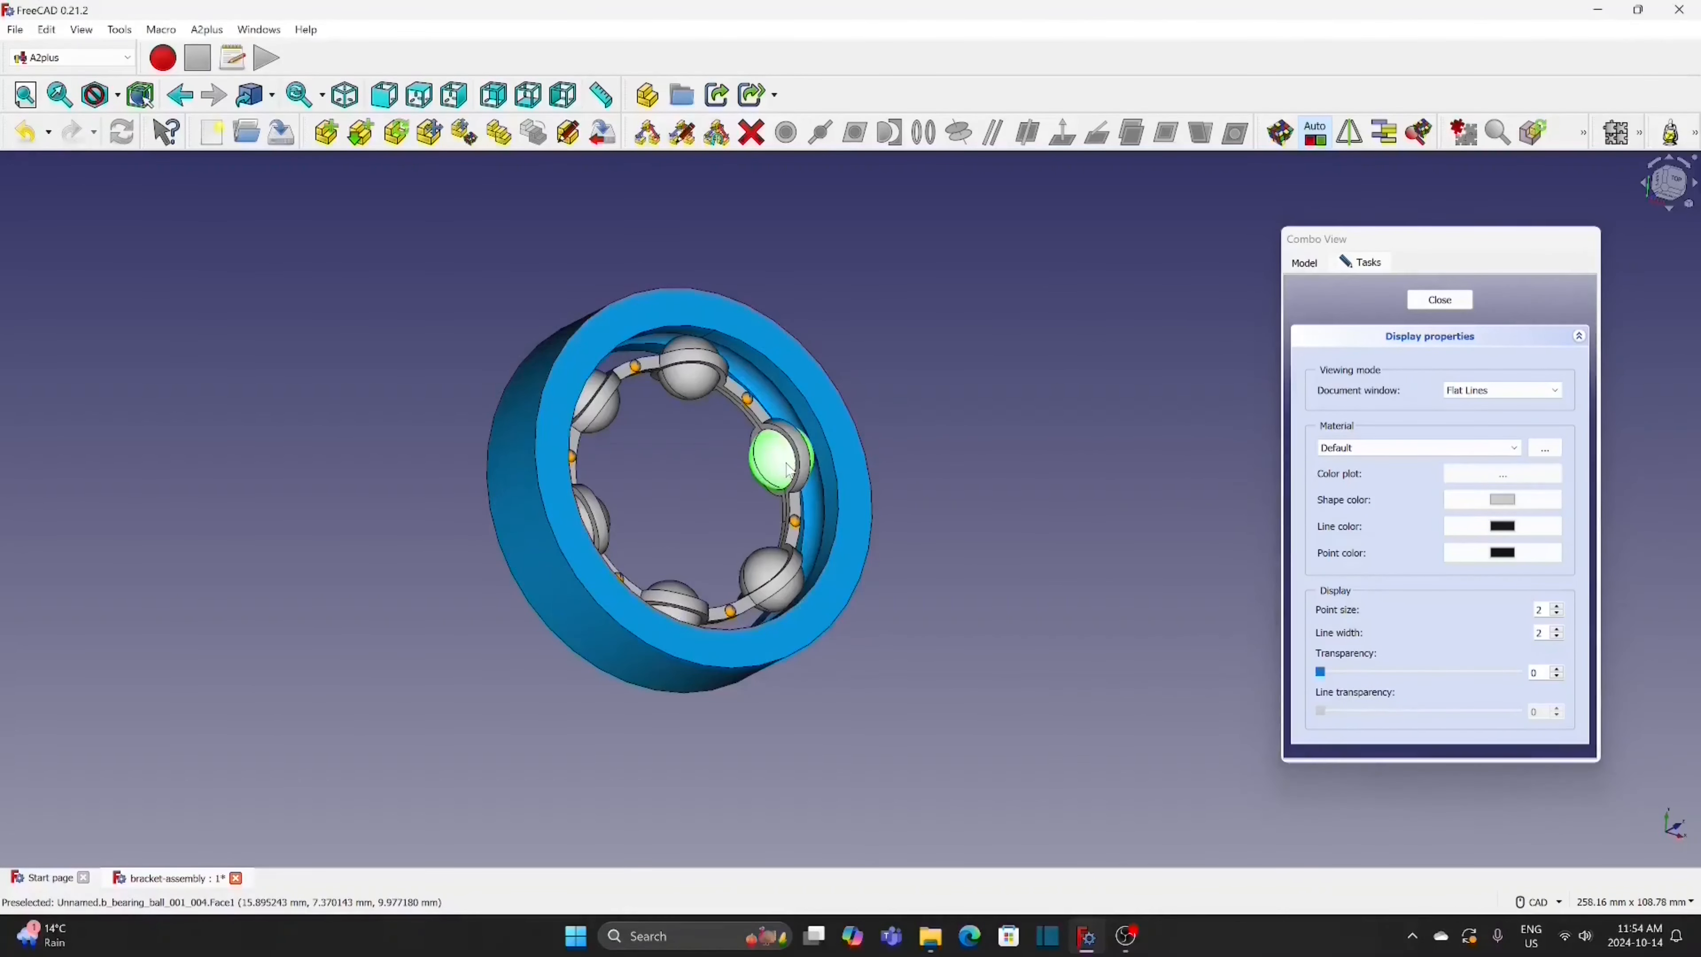
left_click(774, 572)
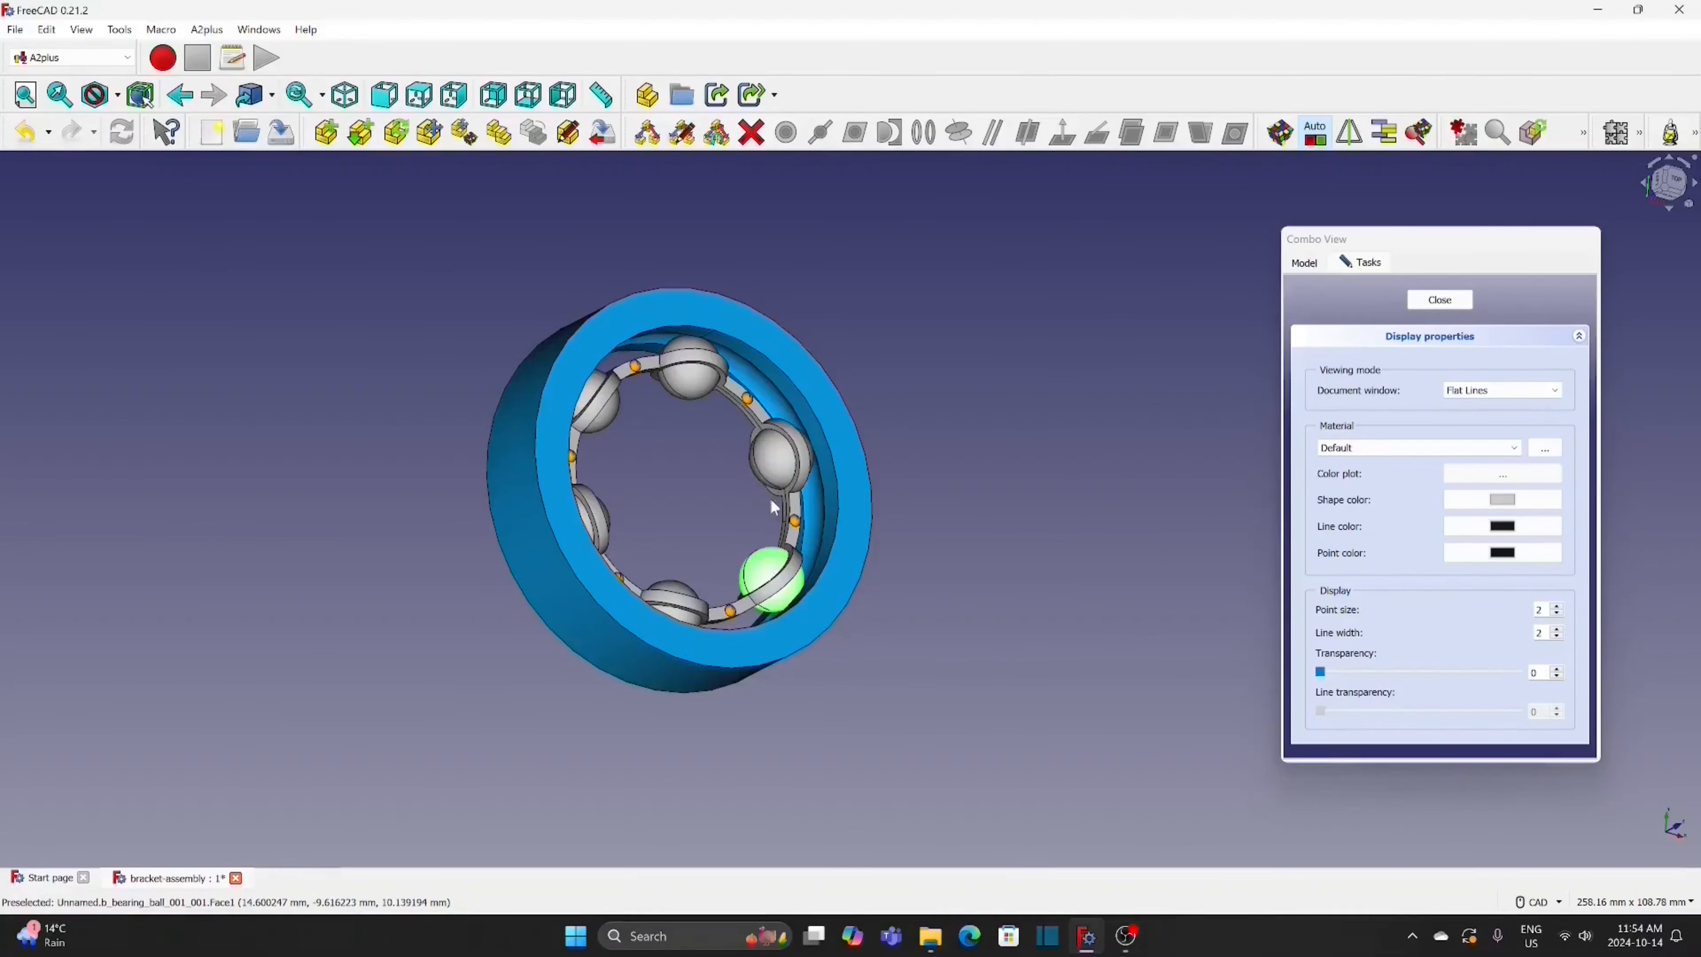
left_click(775, 461, "ctrl")
left_click(690, 372, "ctrl")
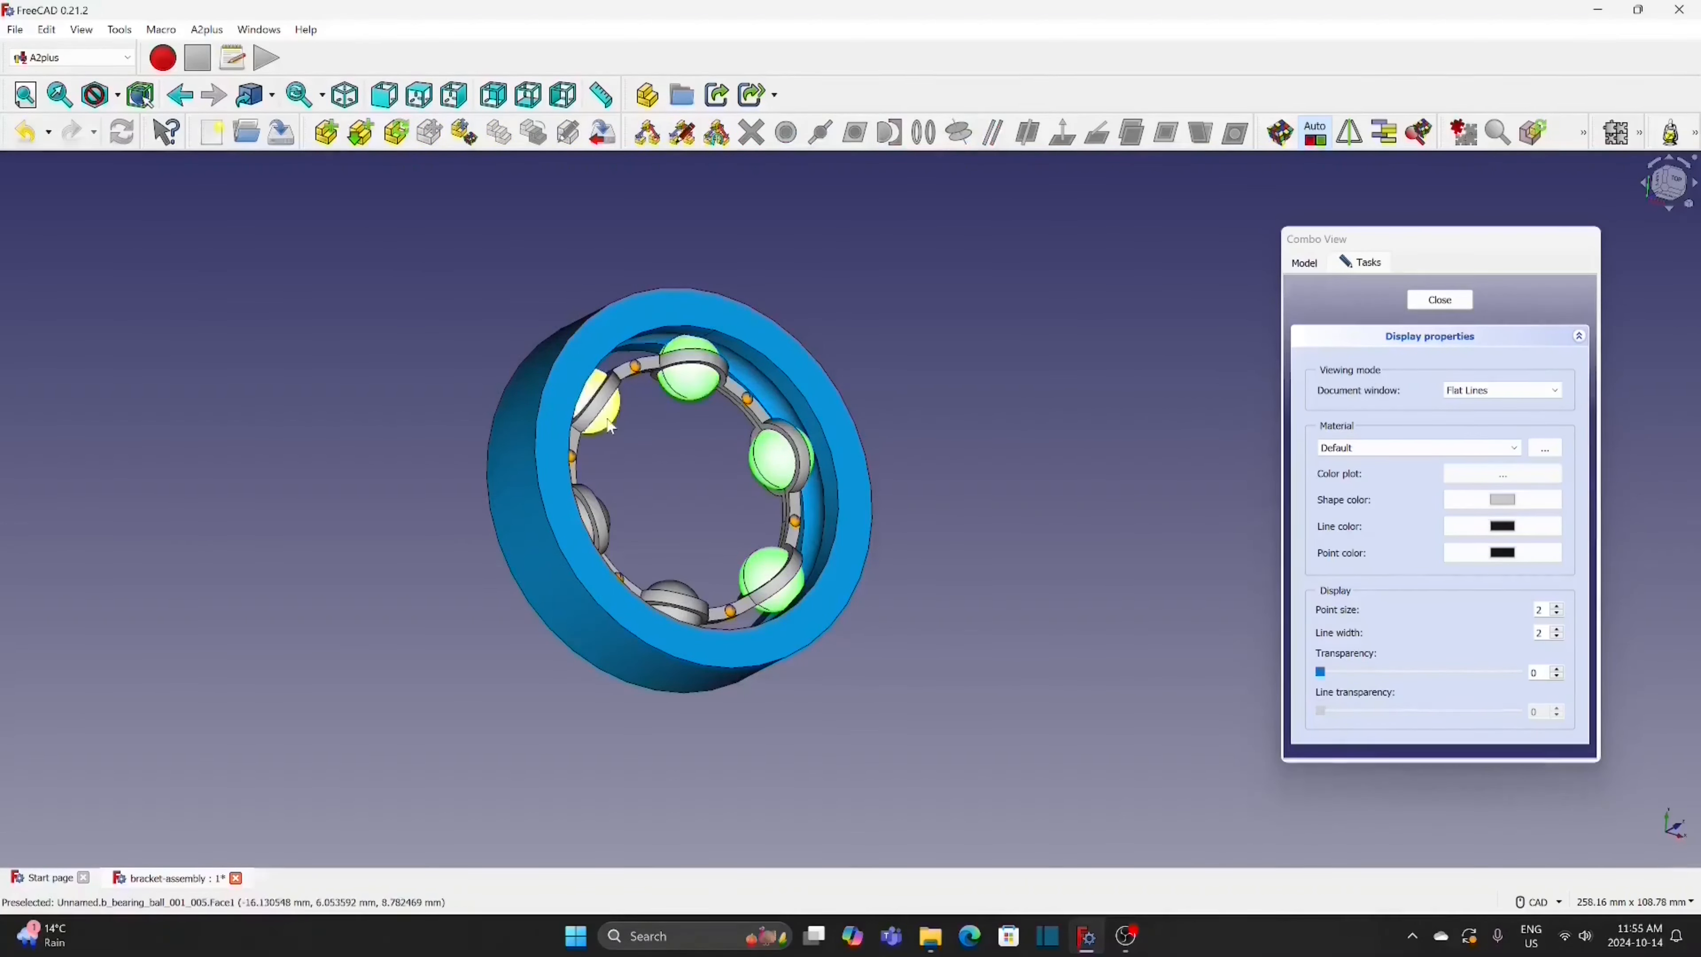
left_click(599, 402, "ctrl")
left_click(607, 508, "ctrl")
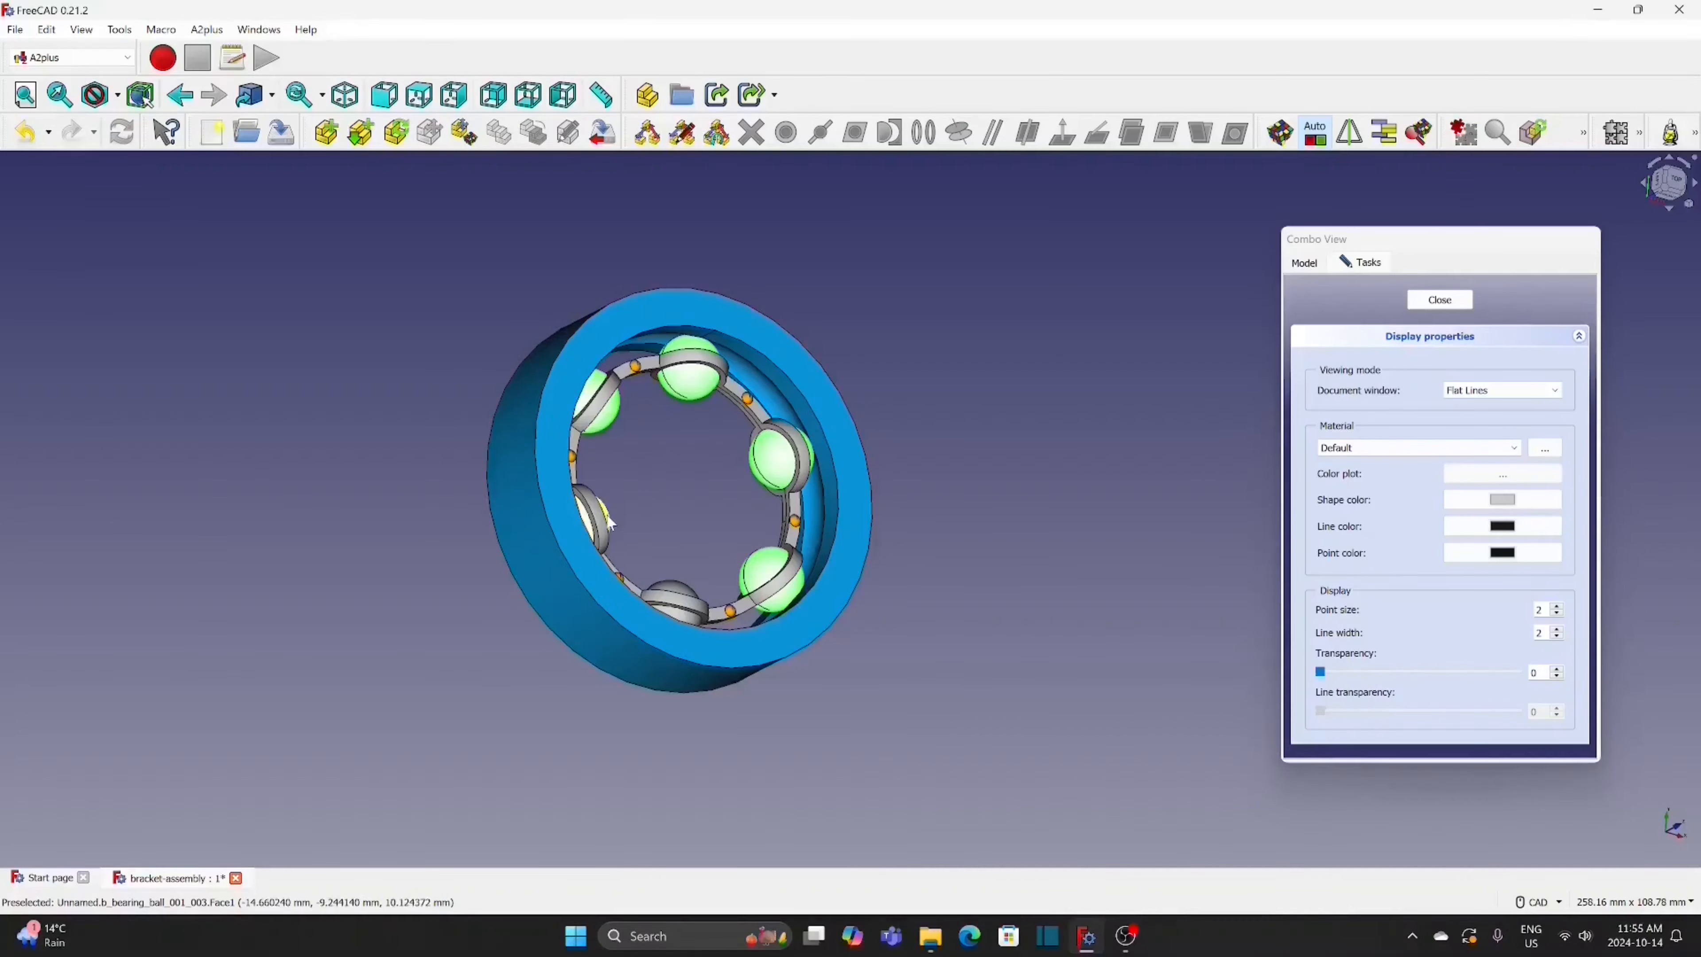
left_click(677, 595, "ctrl")
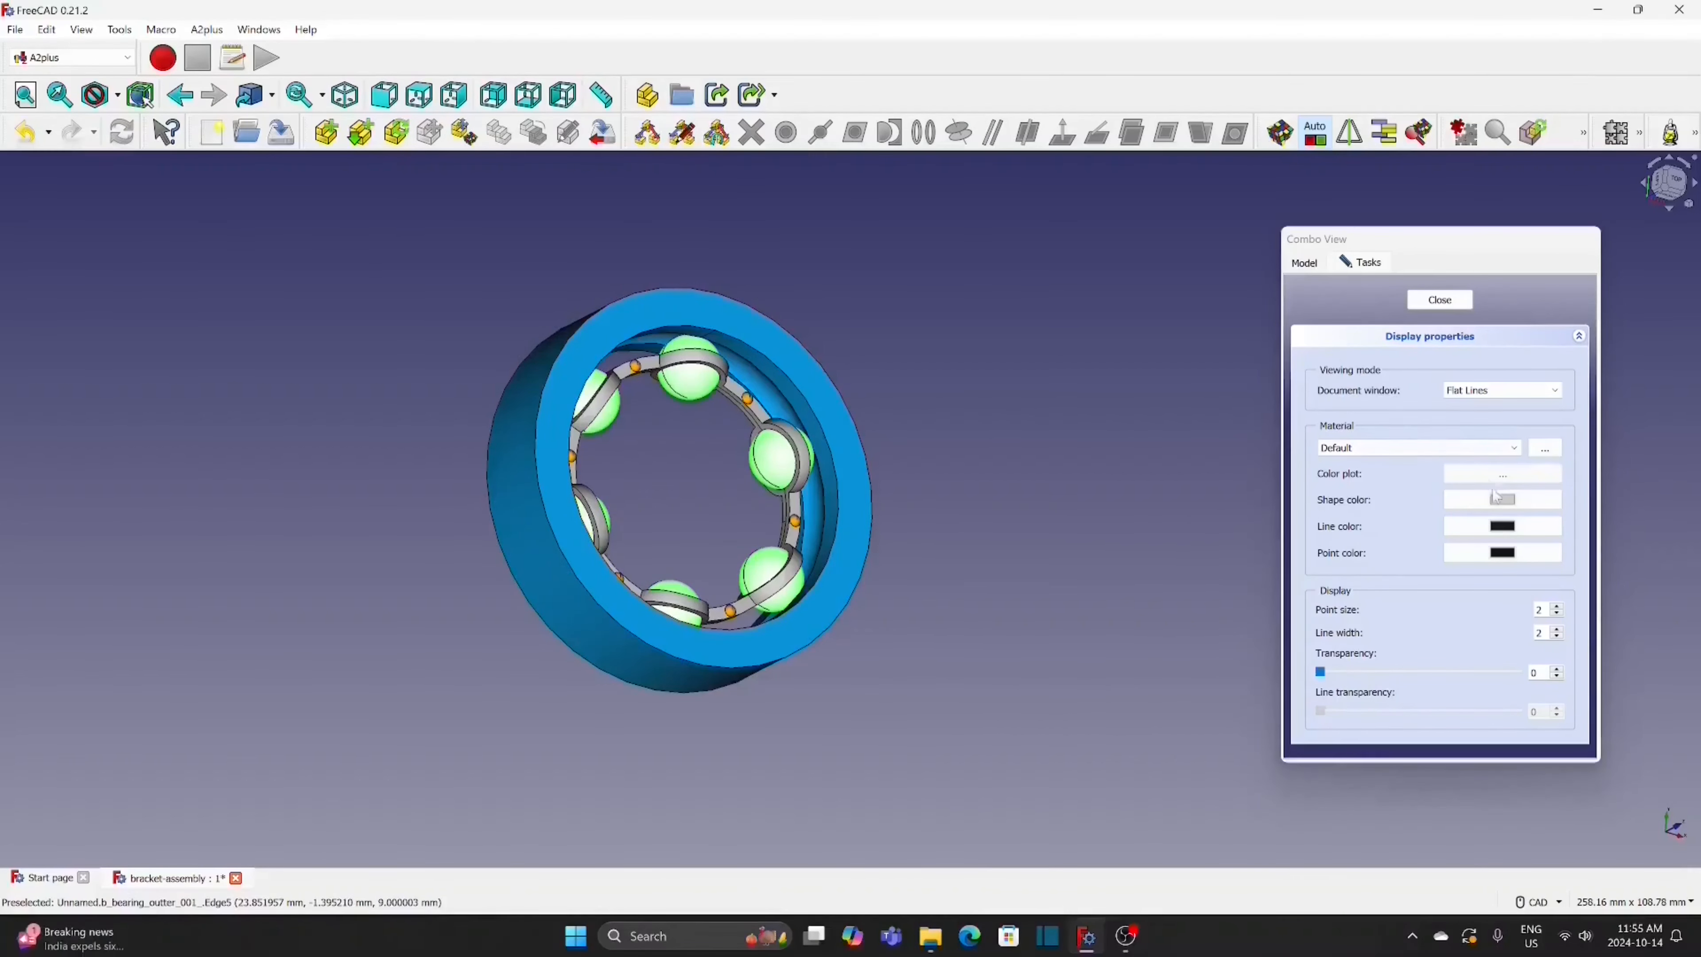
left_click(1501, 502)
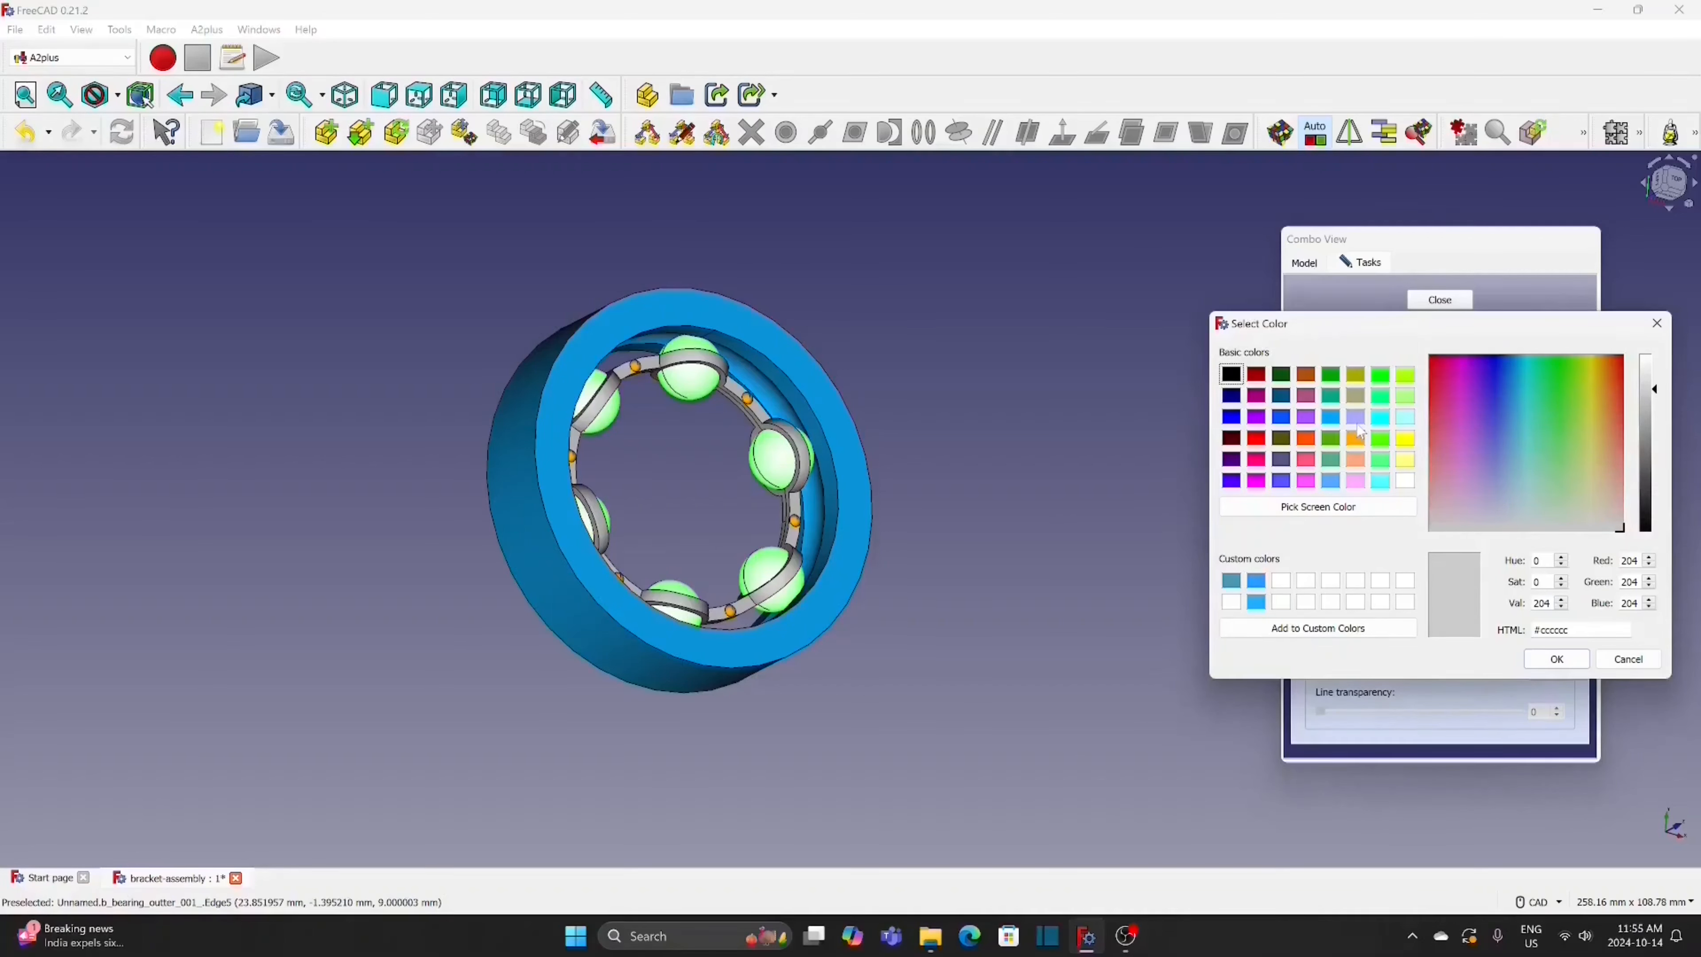
left_click(1382, 377)
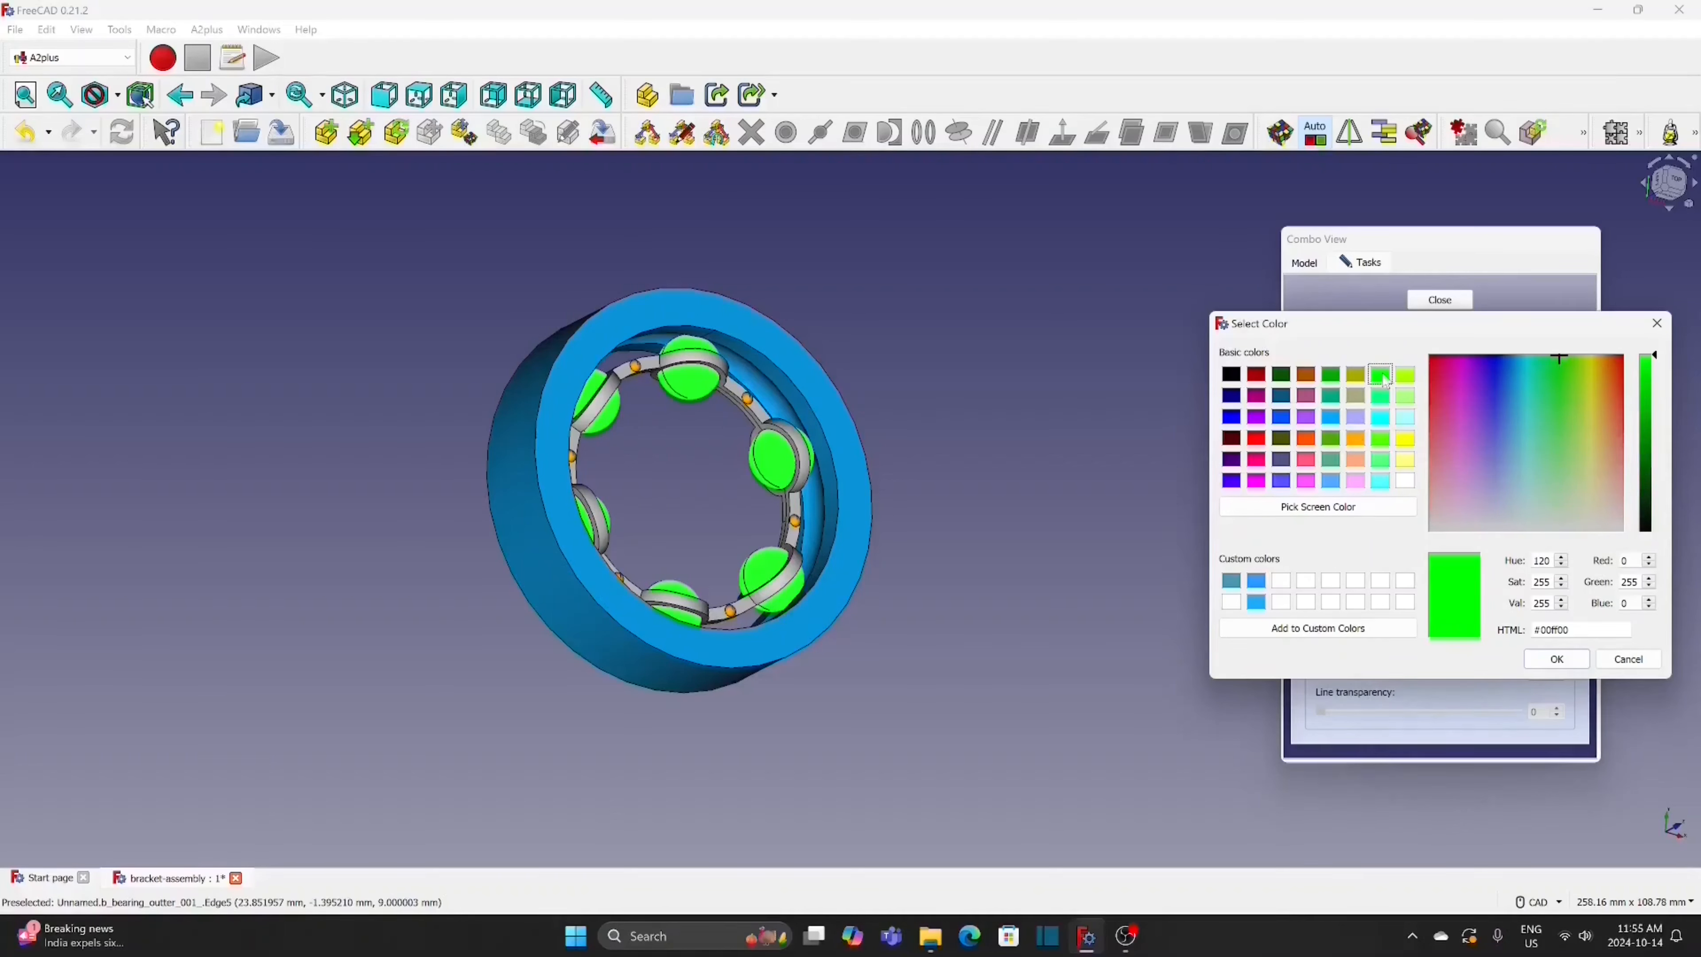
left_click(1556, 662)
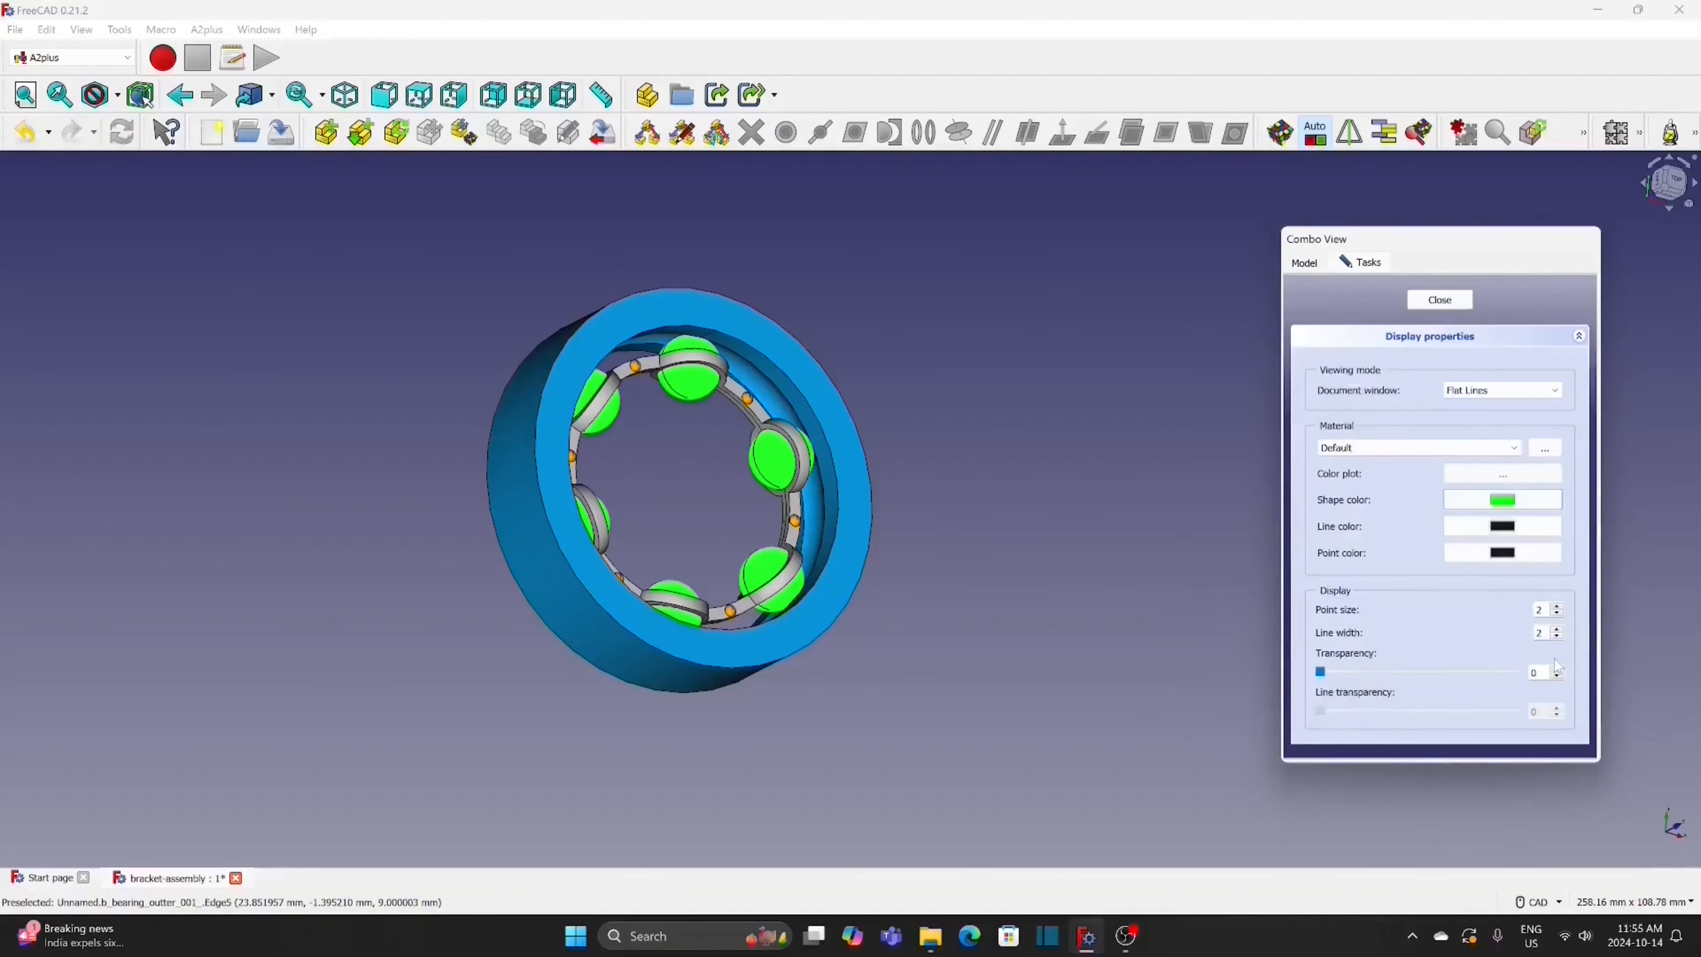
left_click(979, 563)
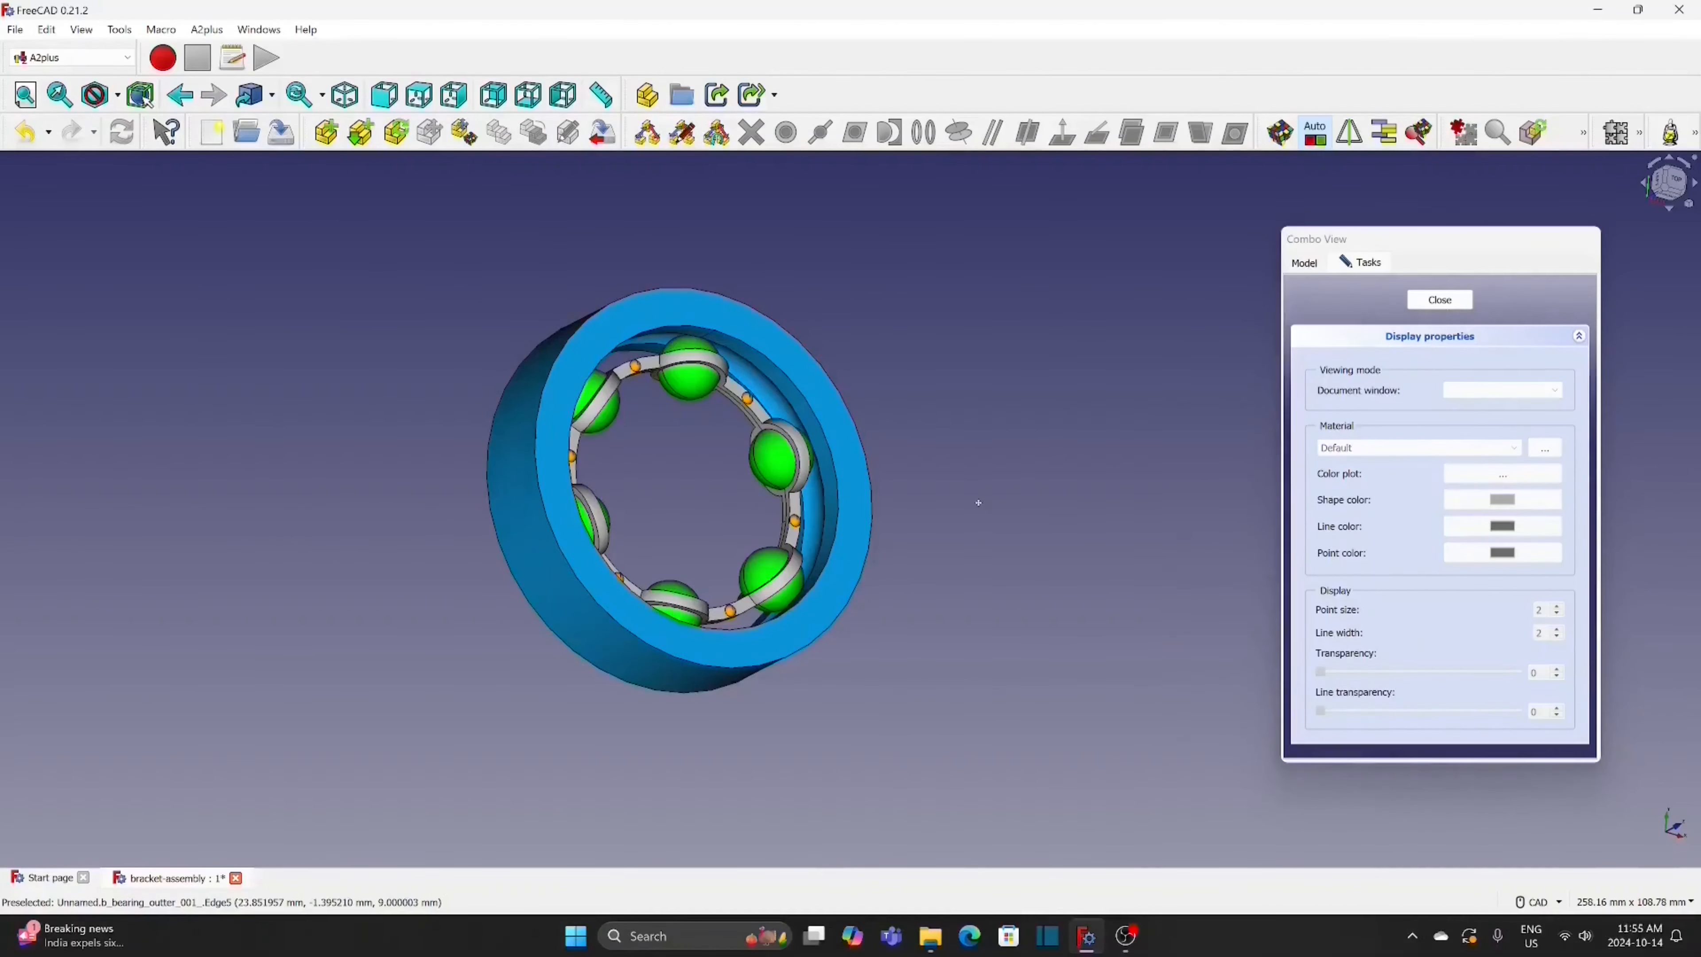
middle_click_drag(930, 547, 912, 568)
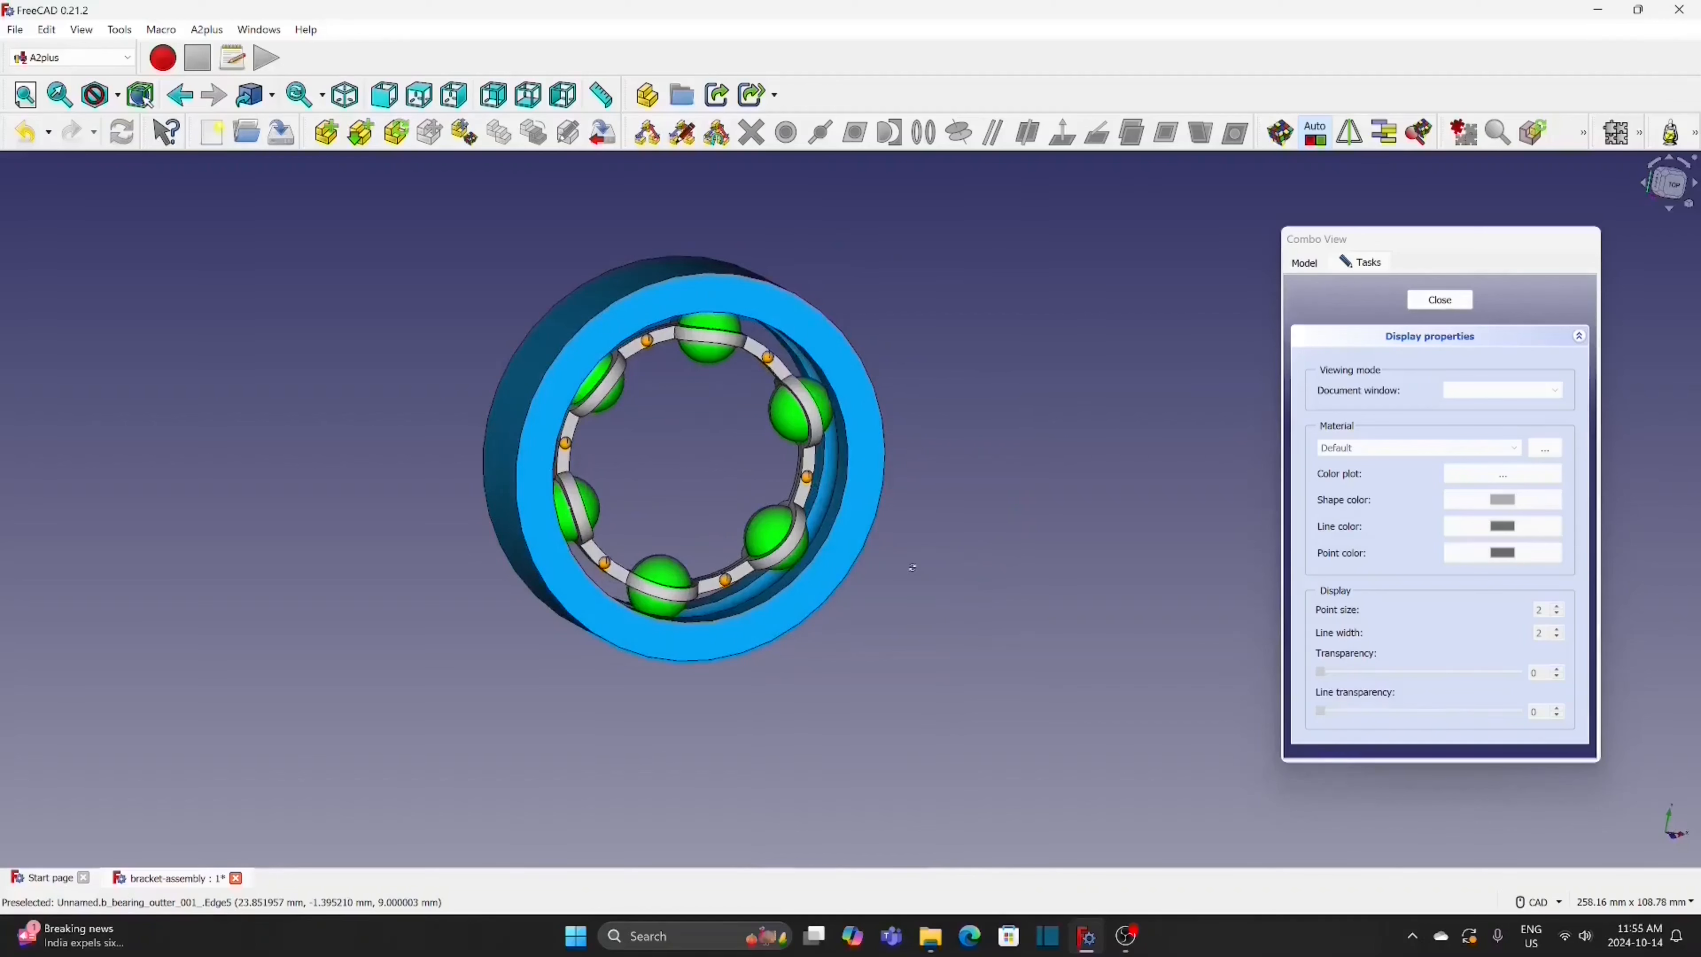
left_click(1440, 299)
Save the bracket-assembly document and collapse its model tree
left_click(15, 30)
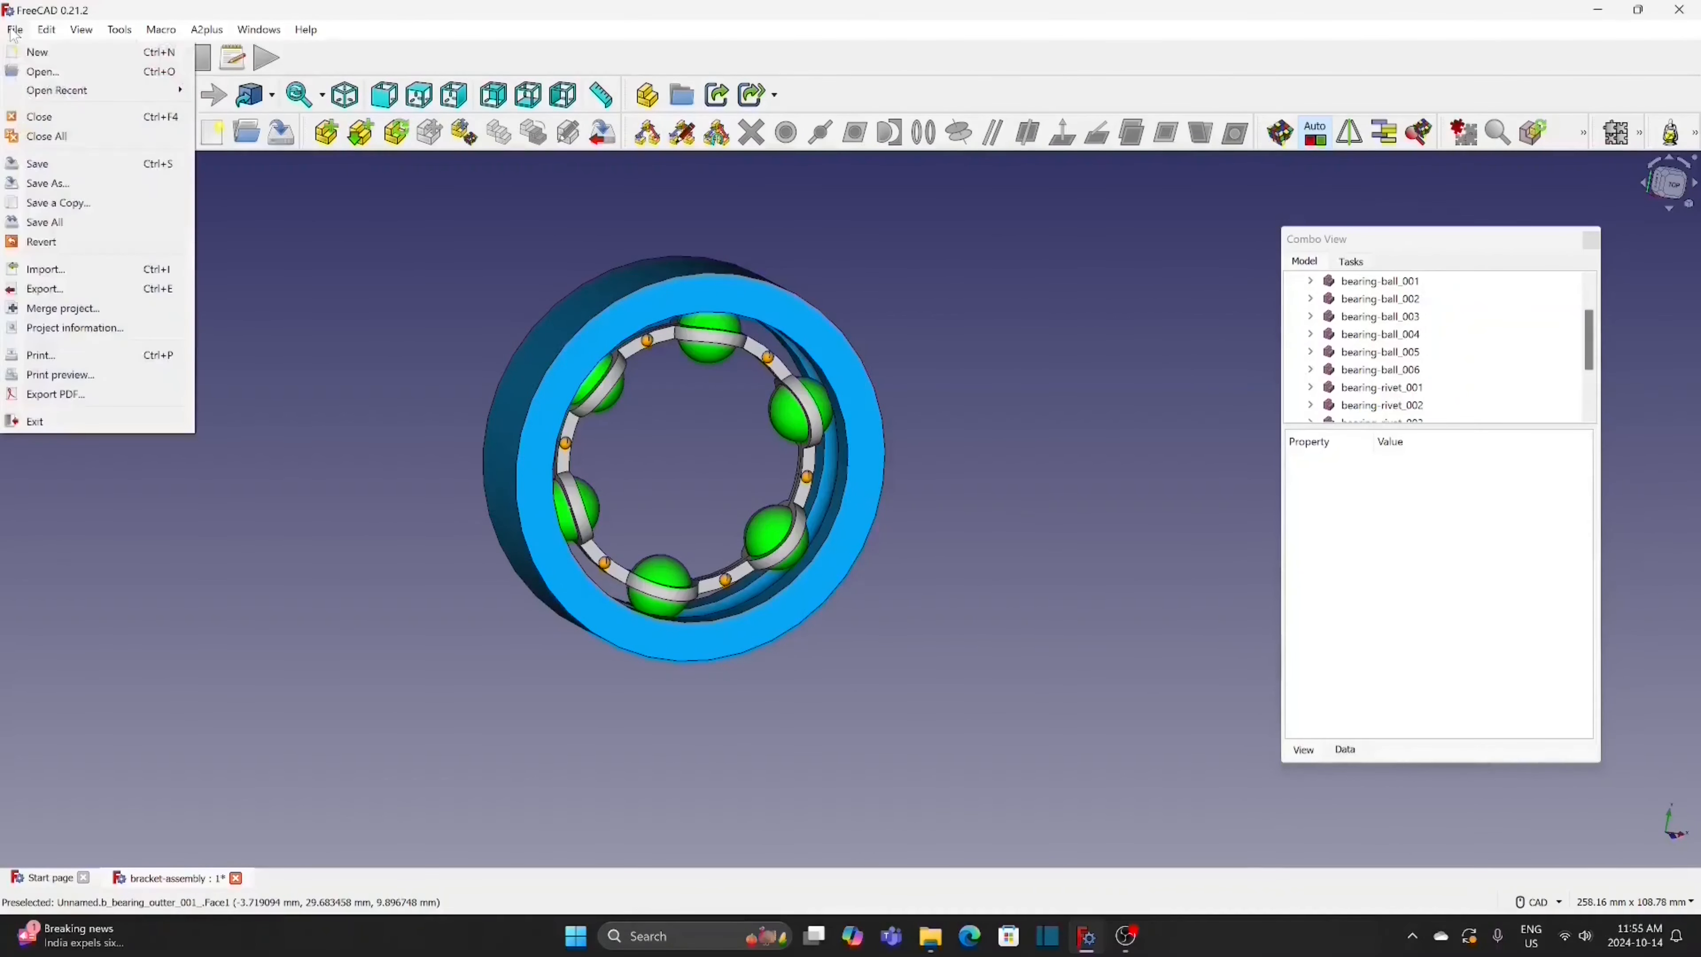
left_click(80, 168)
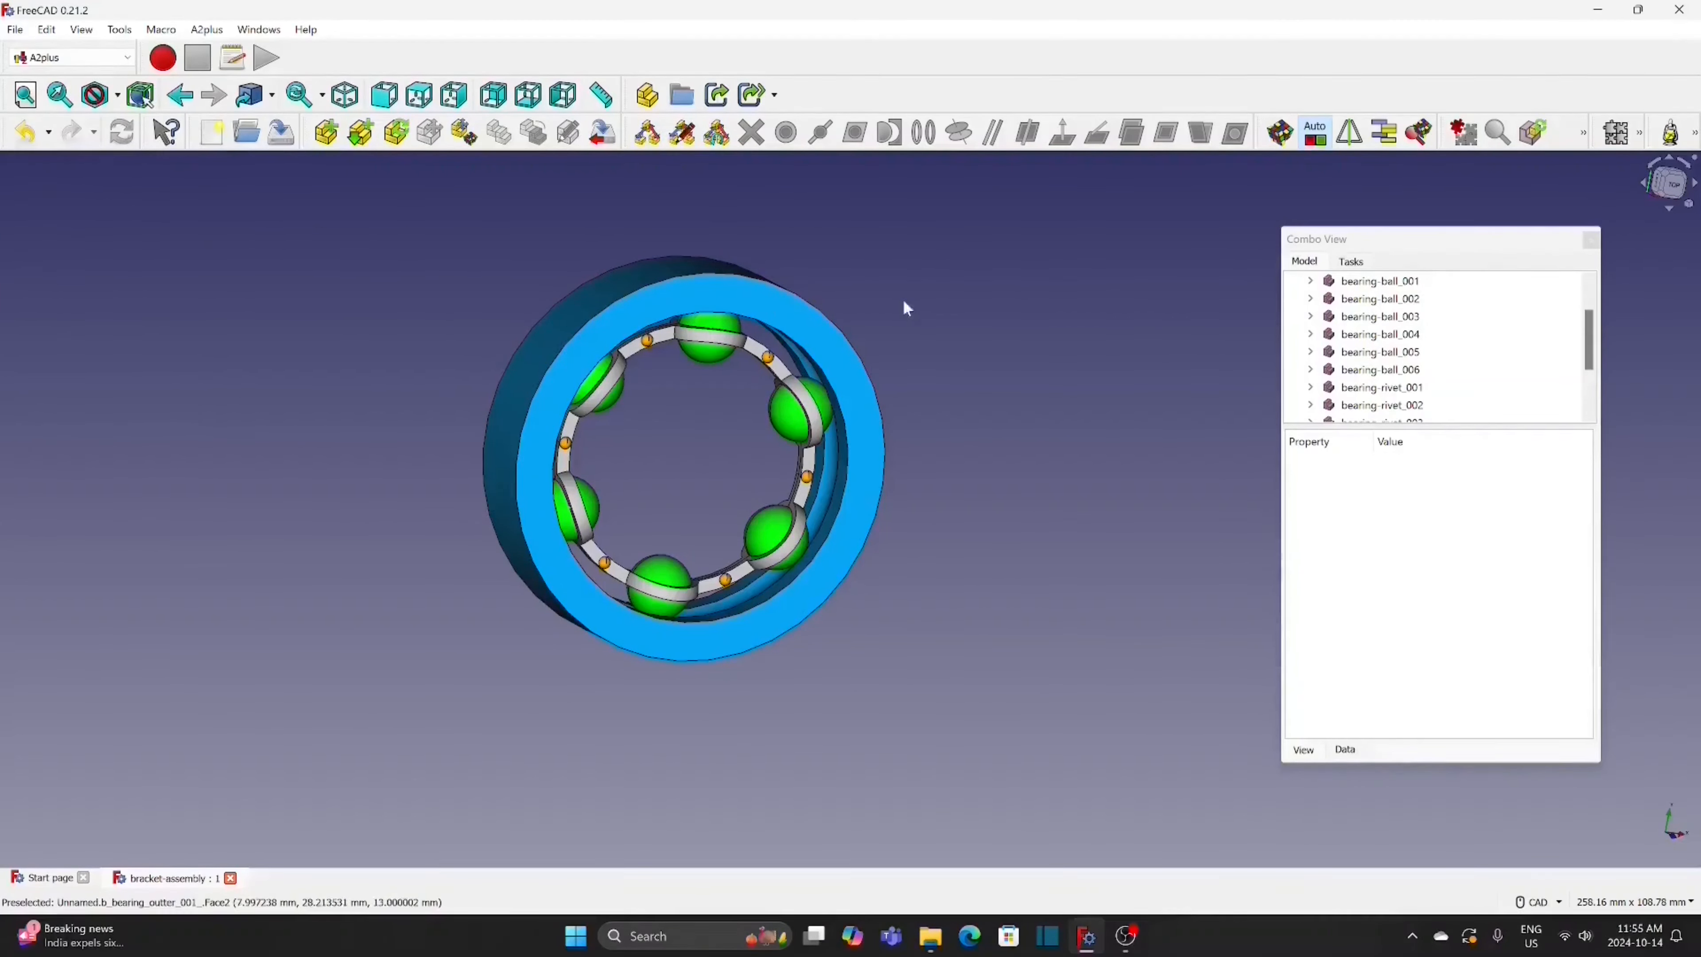
scroll(1514, 308, "up", 1)
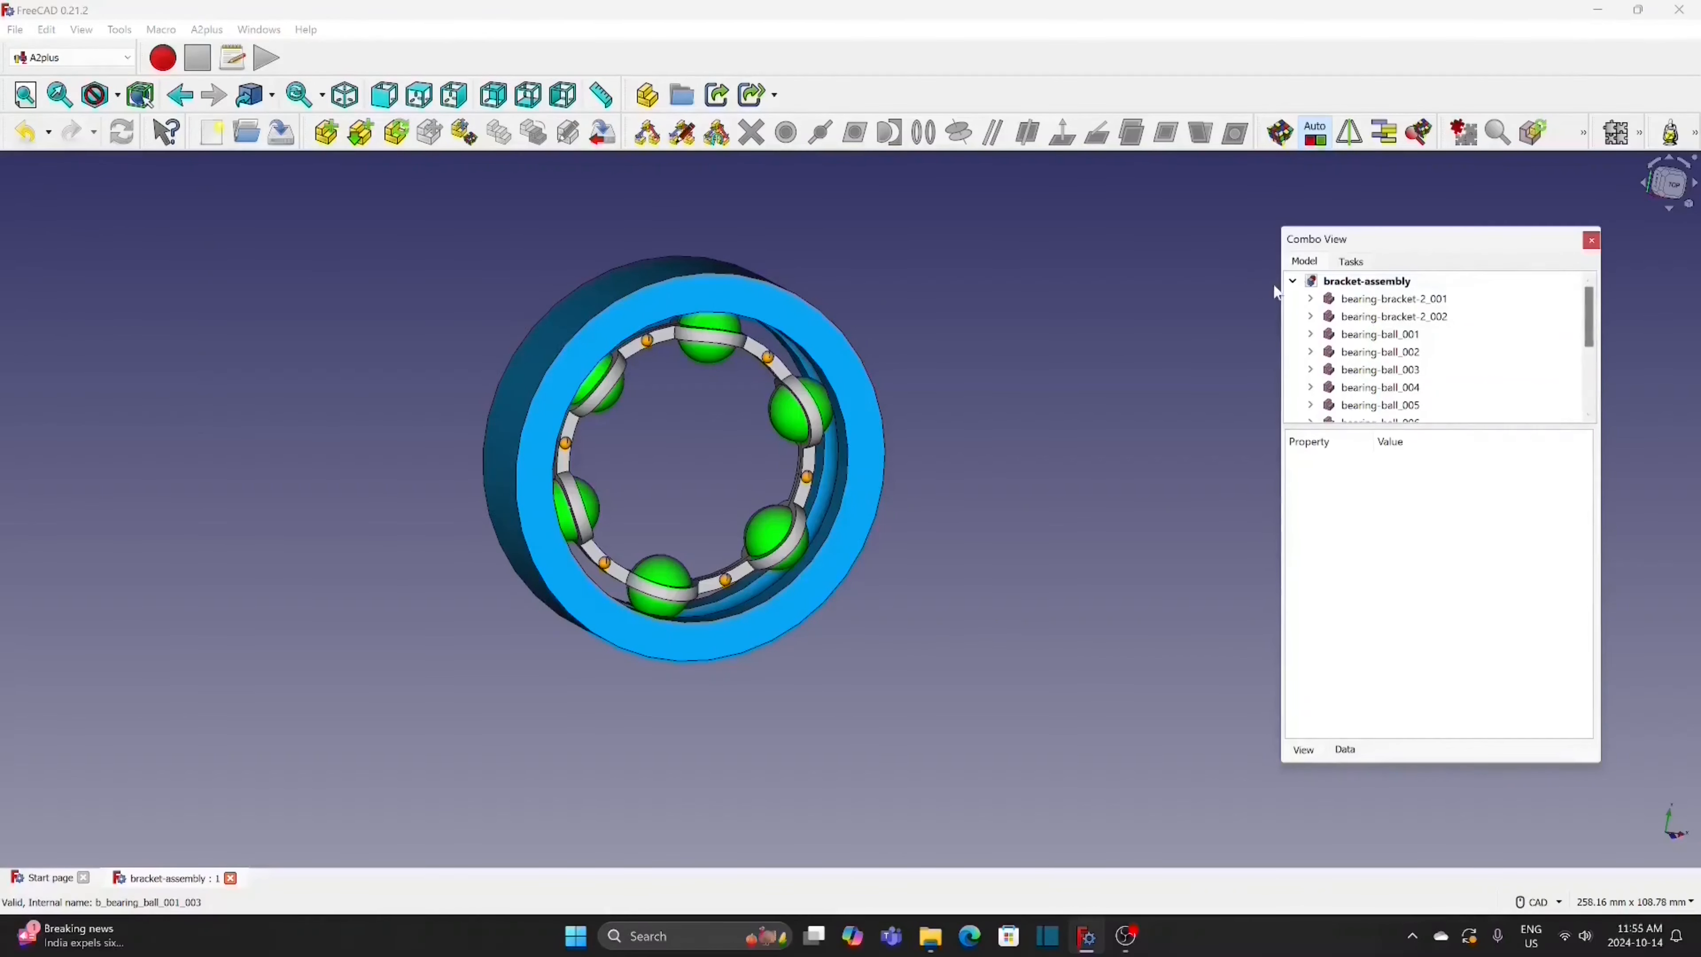
left_click(1293, 281)
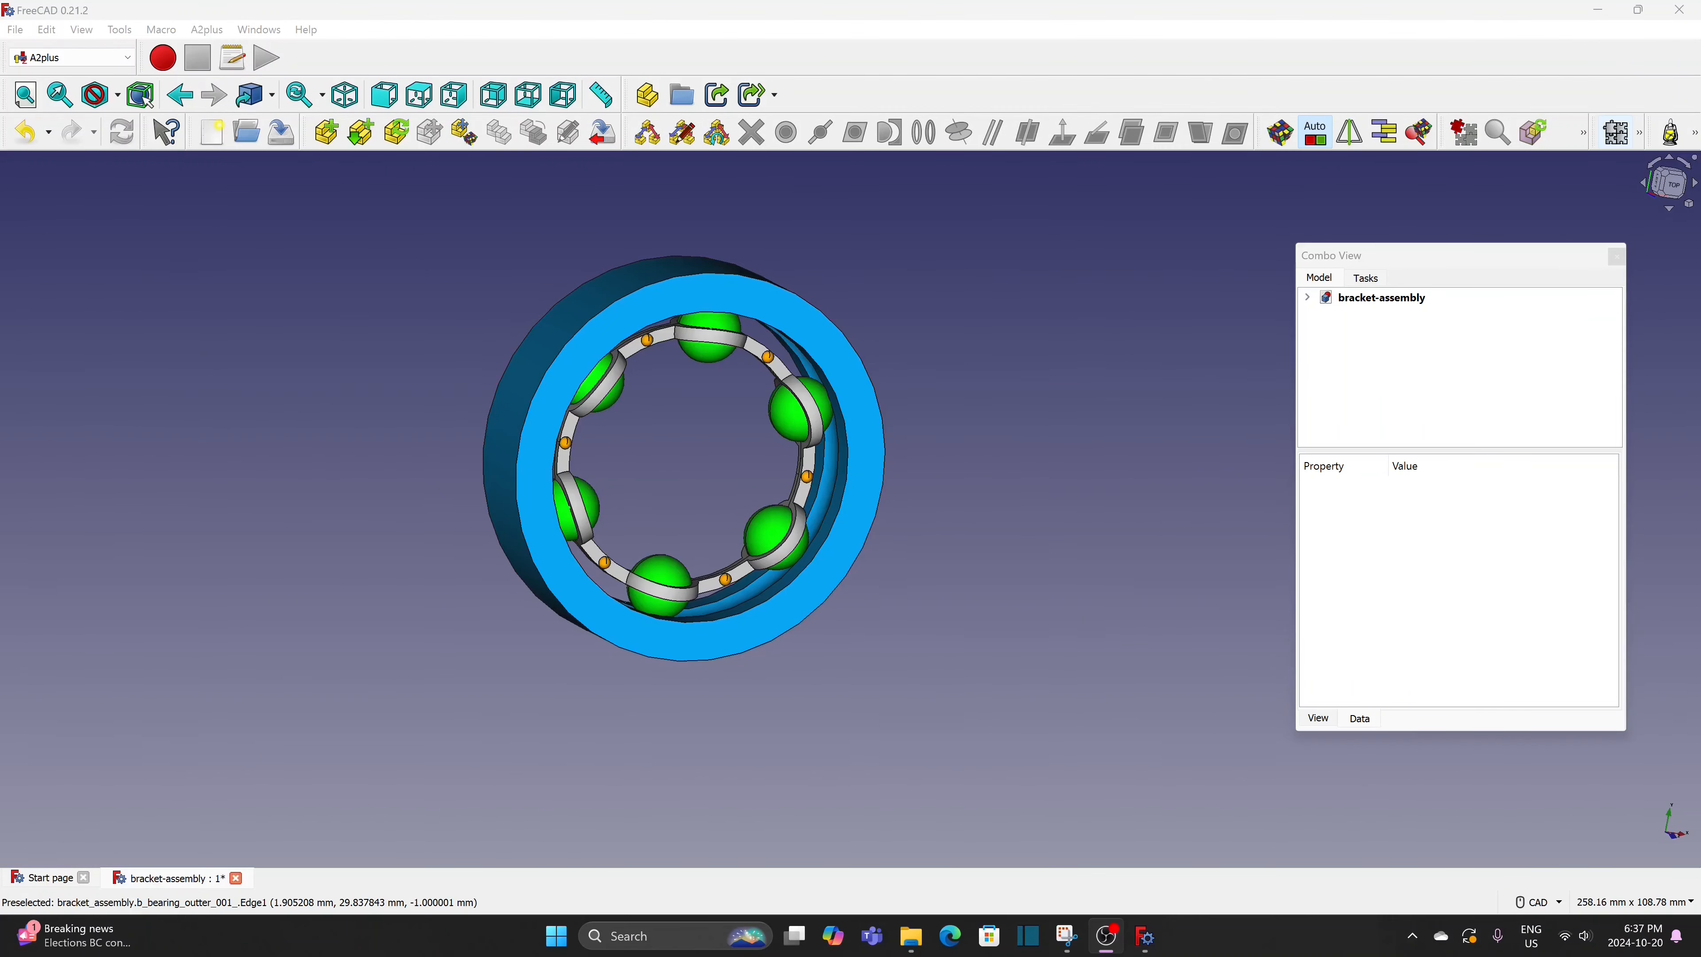
Import the bearing-inner part into the assembly and place it beside the outer ring on its right
left_click(327, 134)
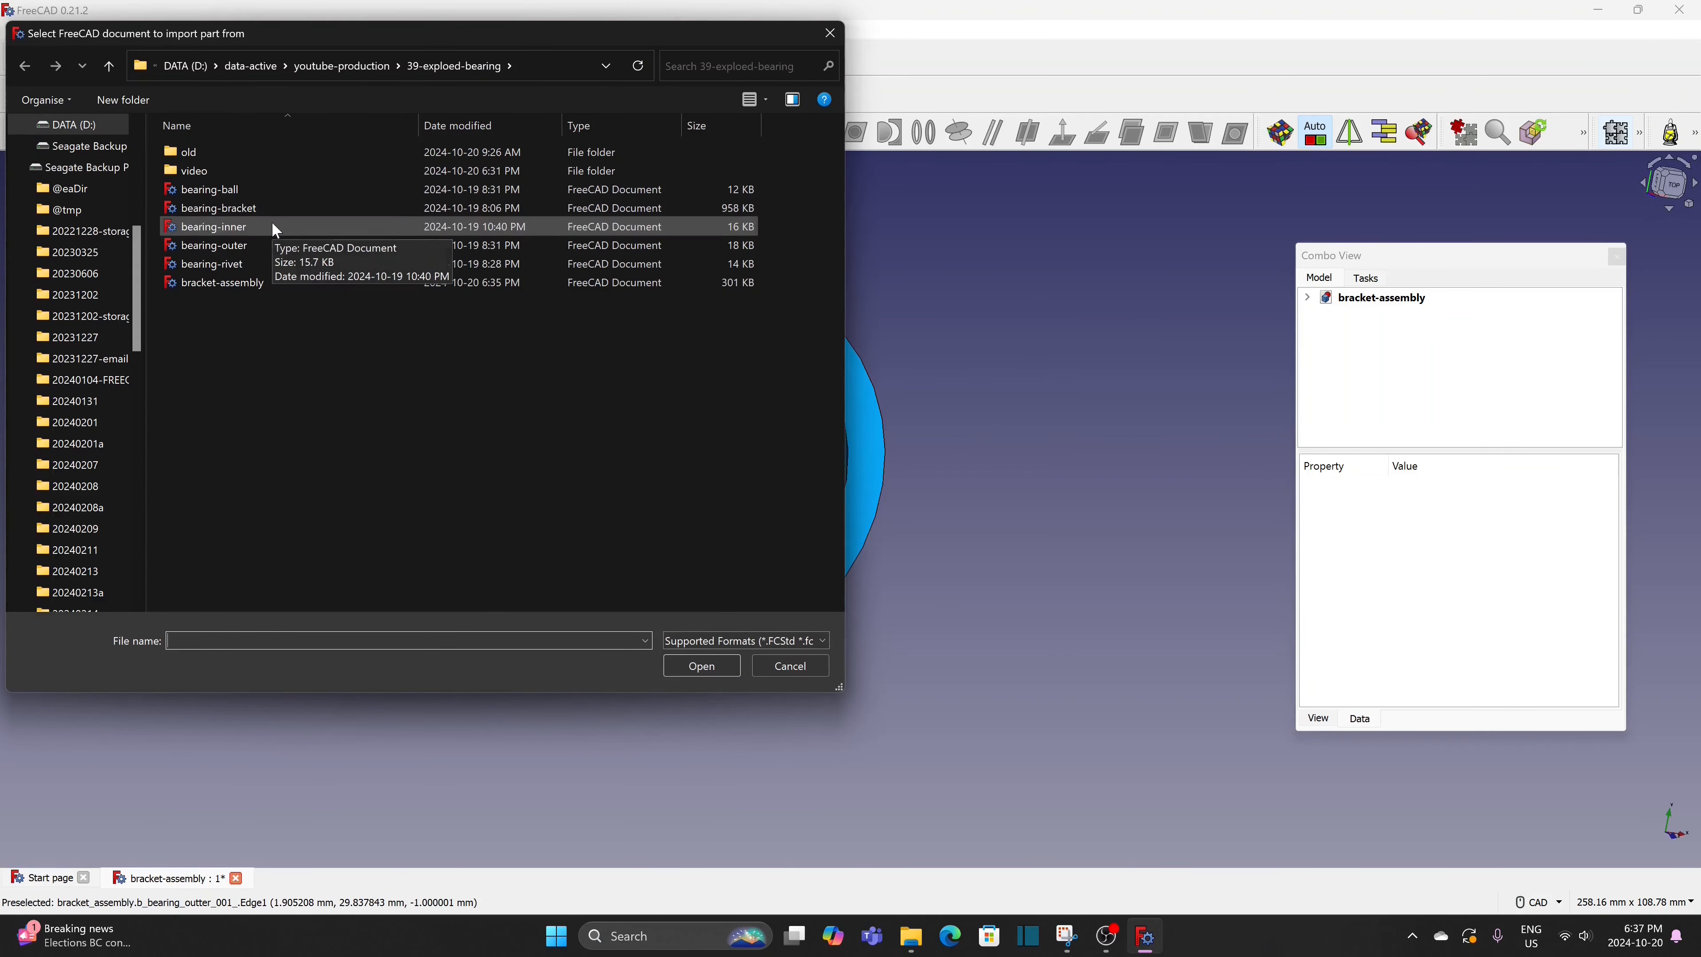
left_click(276, 228)
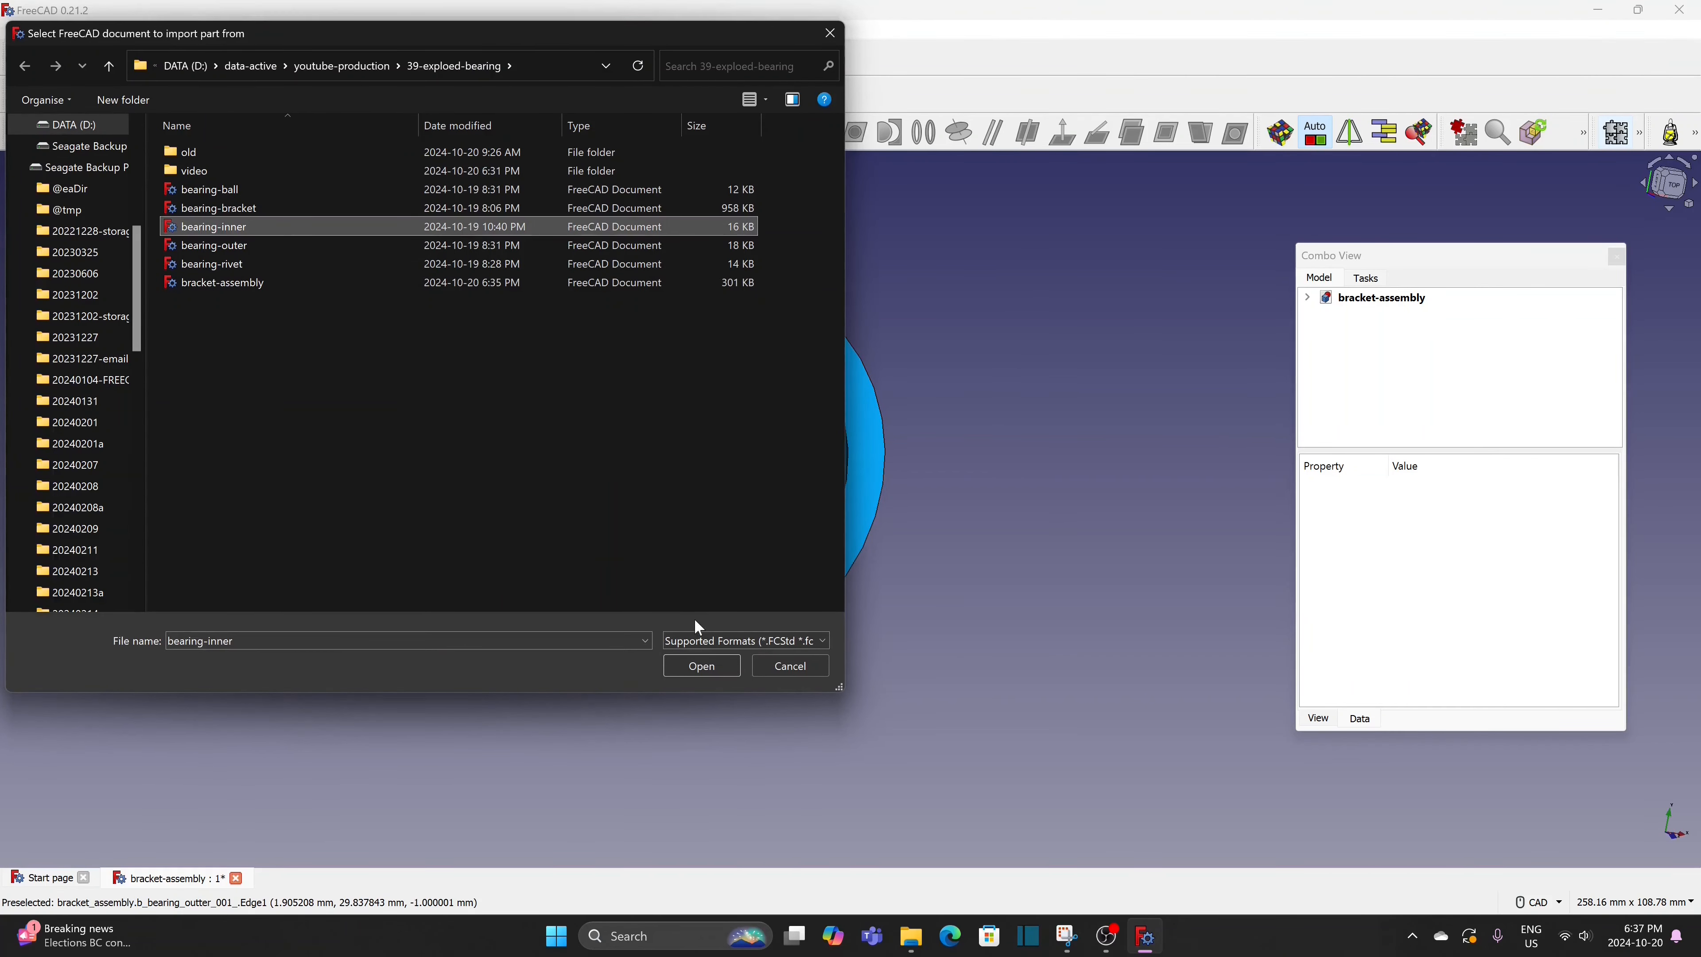
left_click(700, 665)
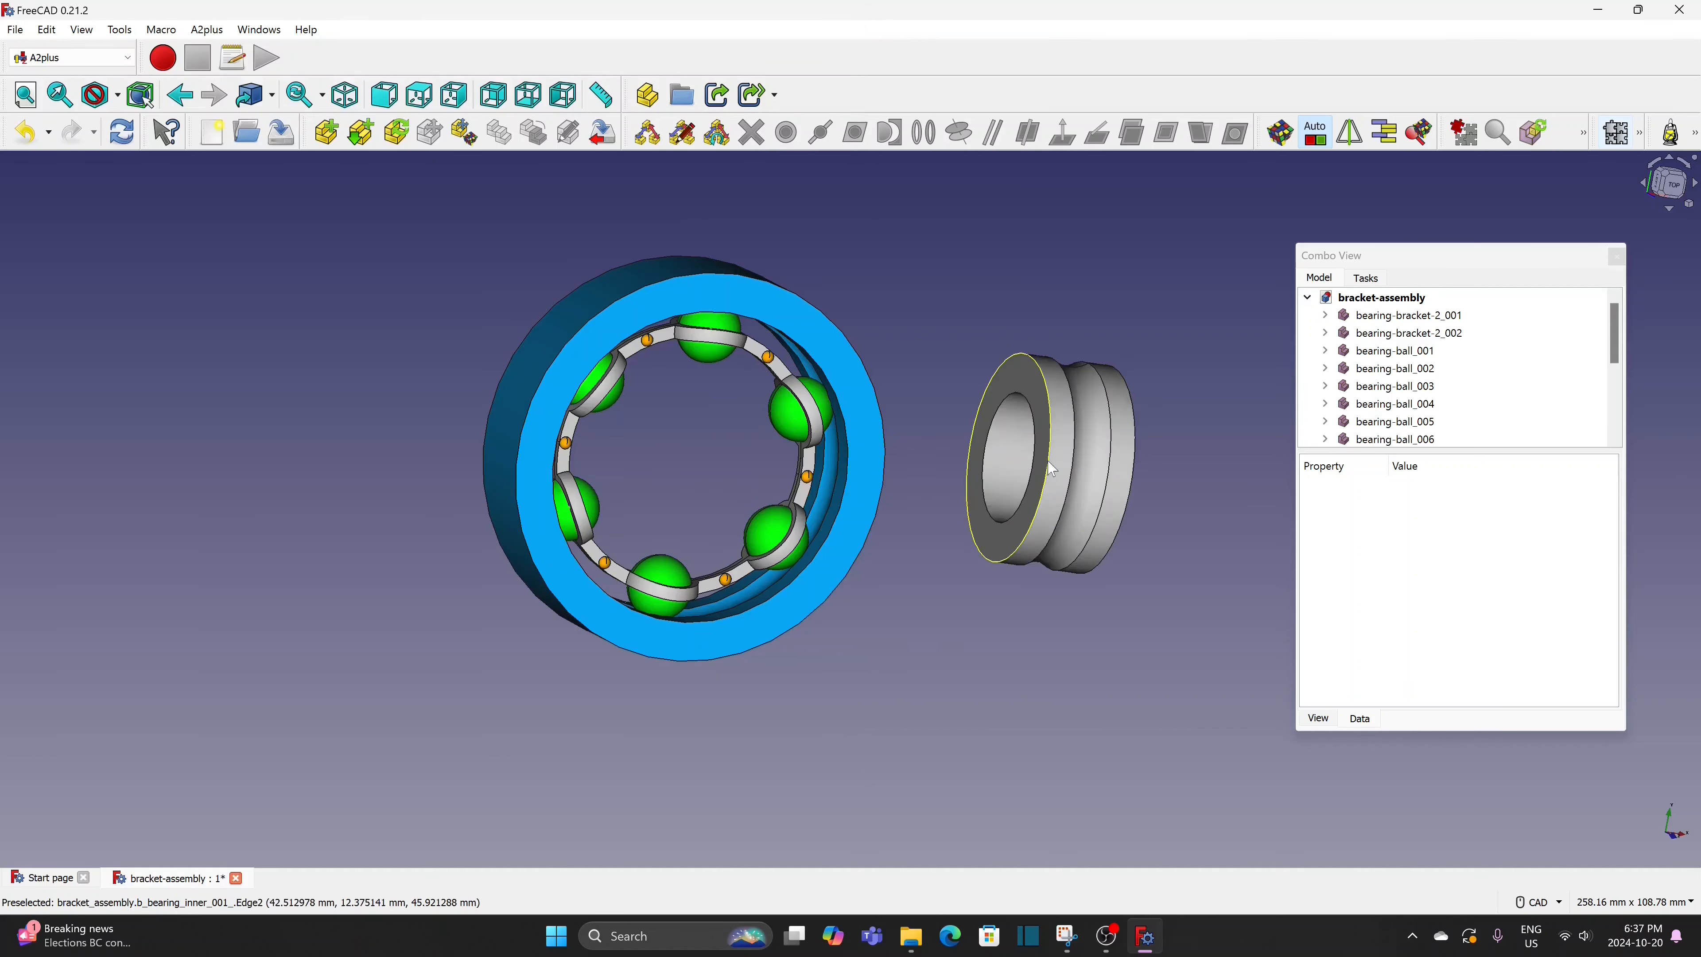
left_click(1007, 487)
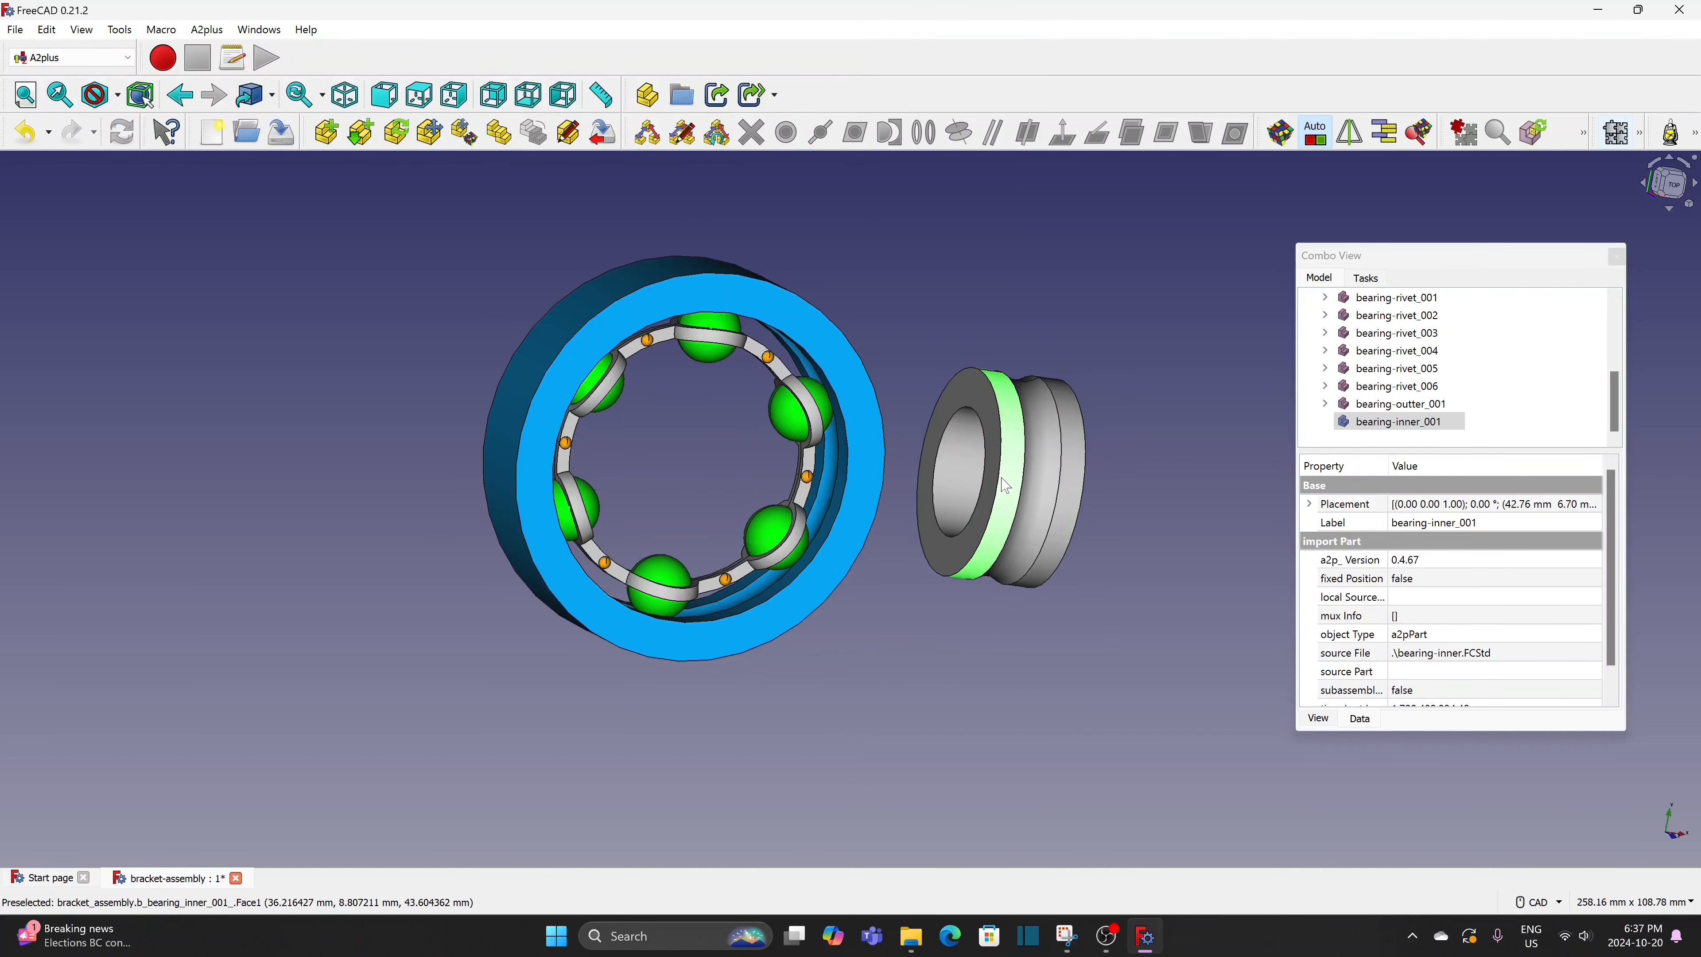
Rotate the inner ring by -90° about its Y axis with the Transform tool
right_click(1006, 487)
left_click(1103, 788)
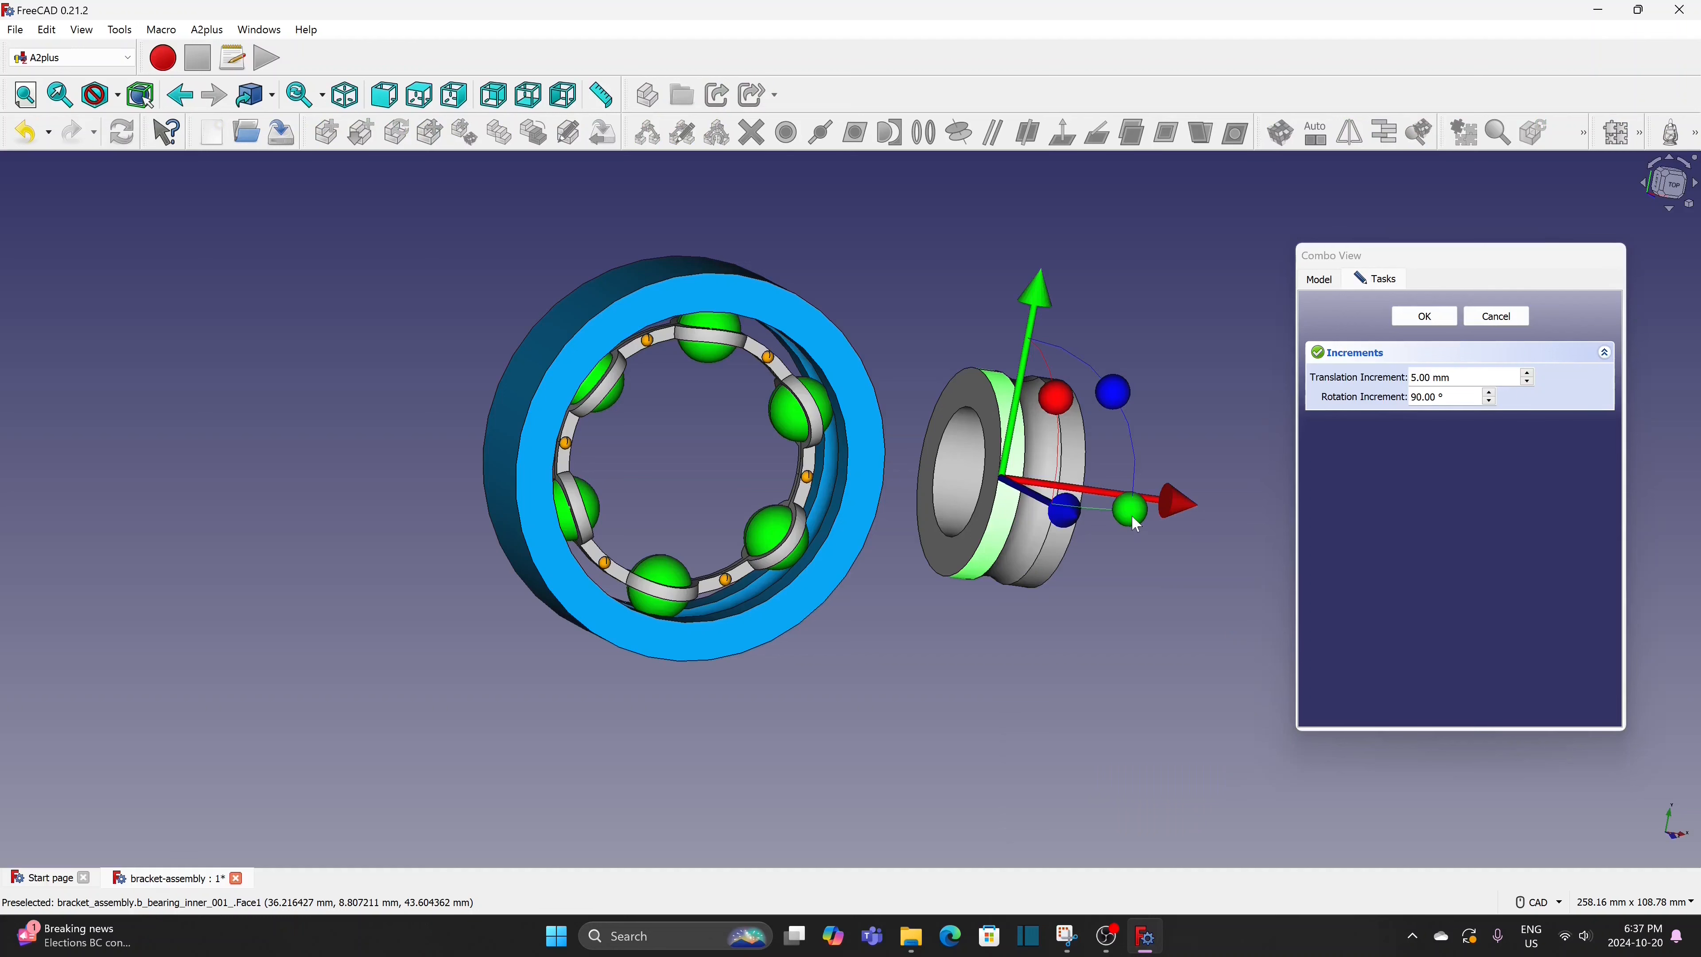
left_click_drag(1136, 520, 780, 486)
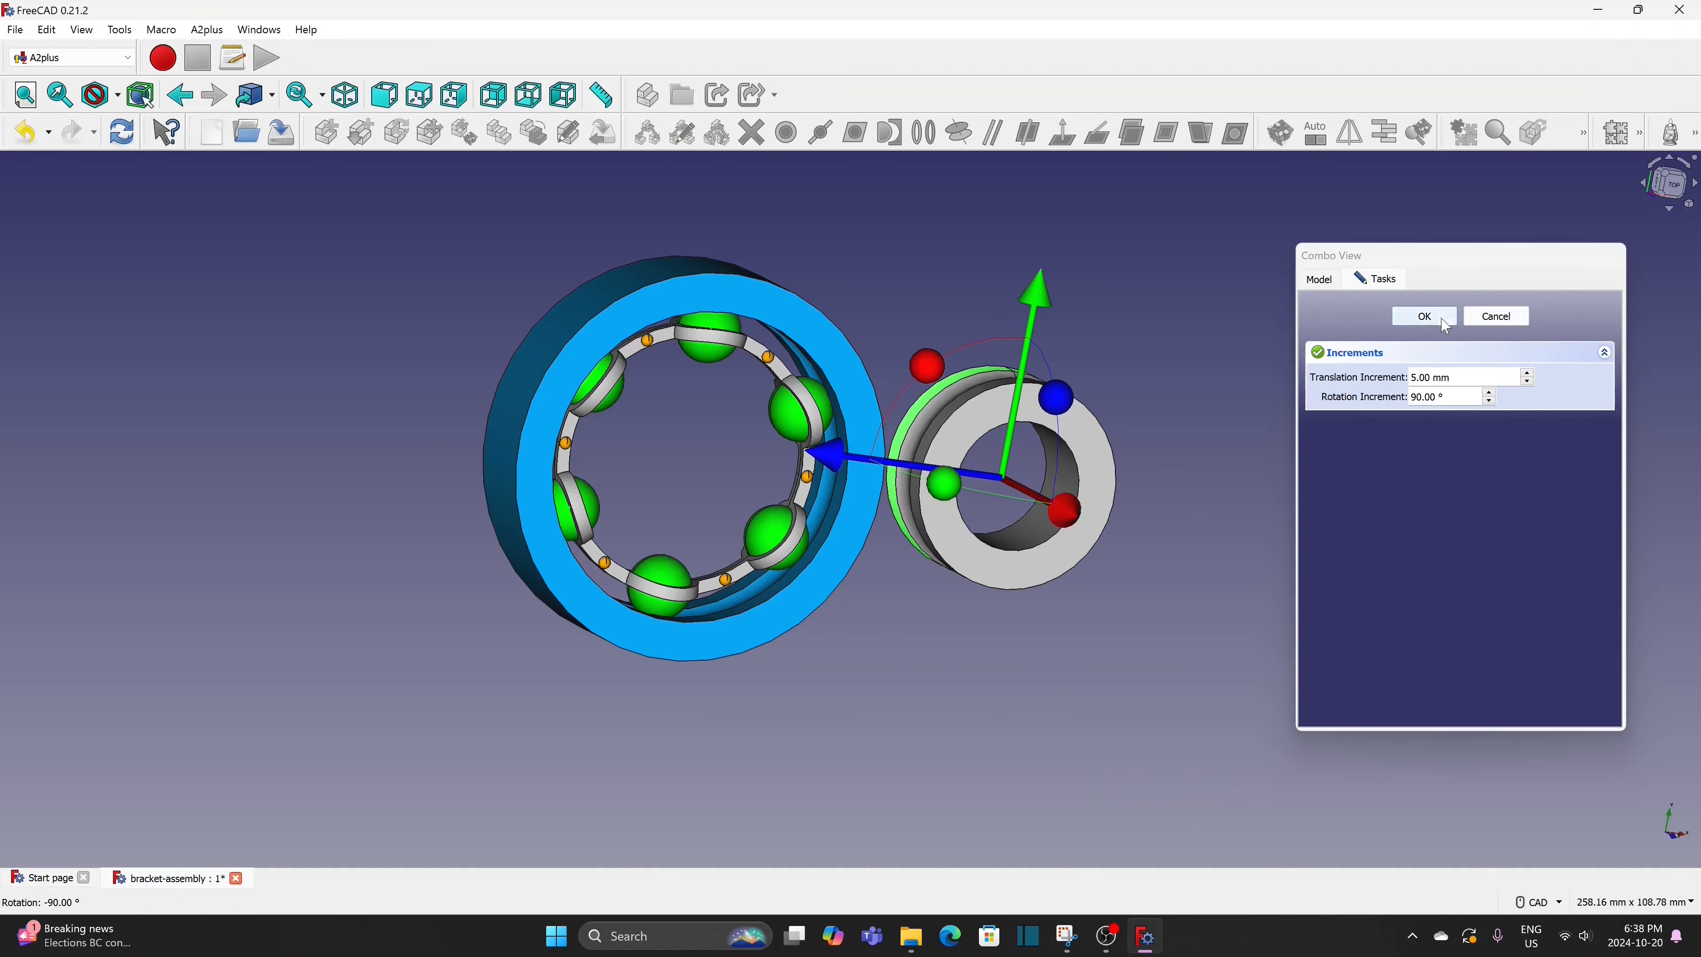
left_click(1424, 315)
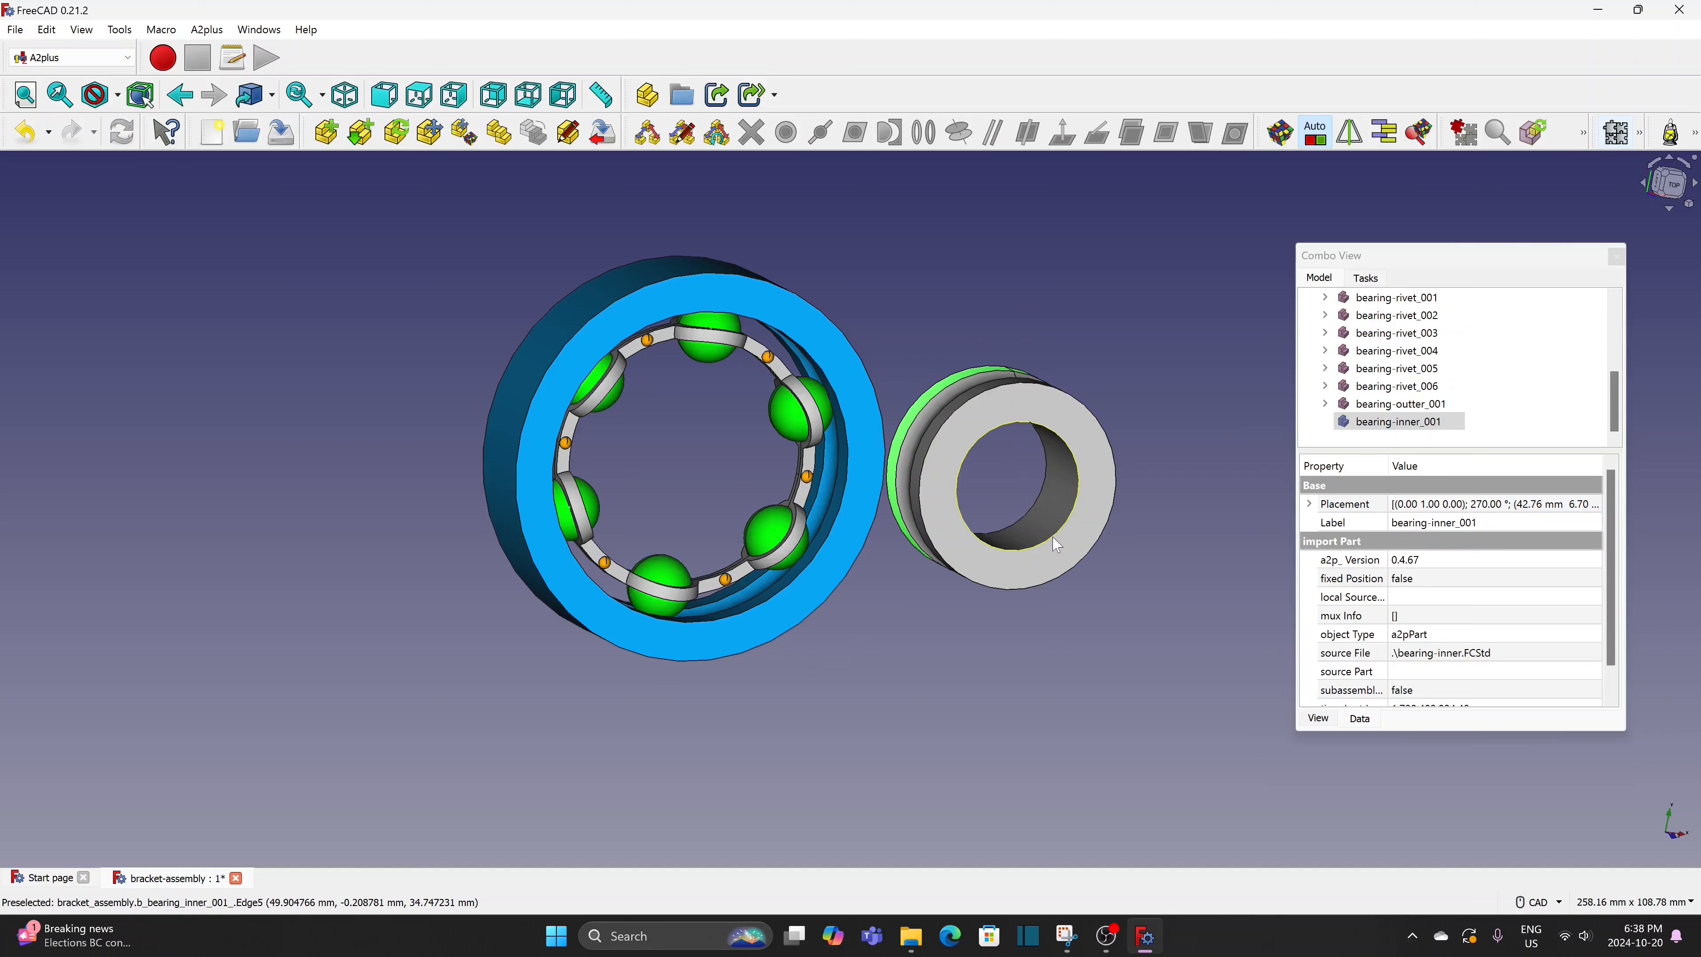
Apply an aligned circular-edge constraint with 0.00 mm offset between the inner ring's bore edge and the outer ring's front inner edge
left_click(788, 591, "ctrl")
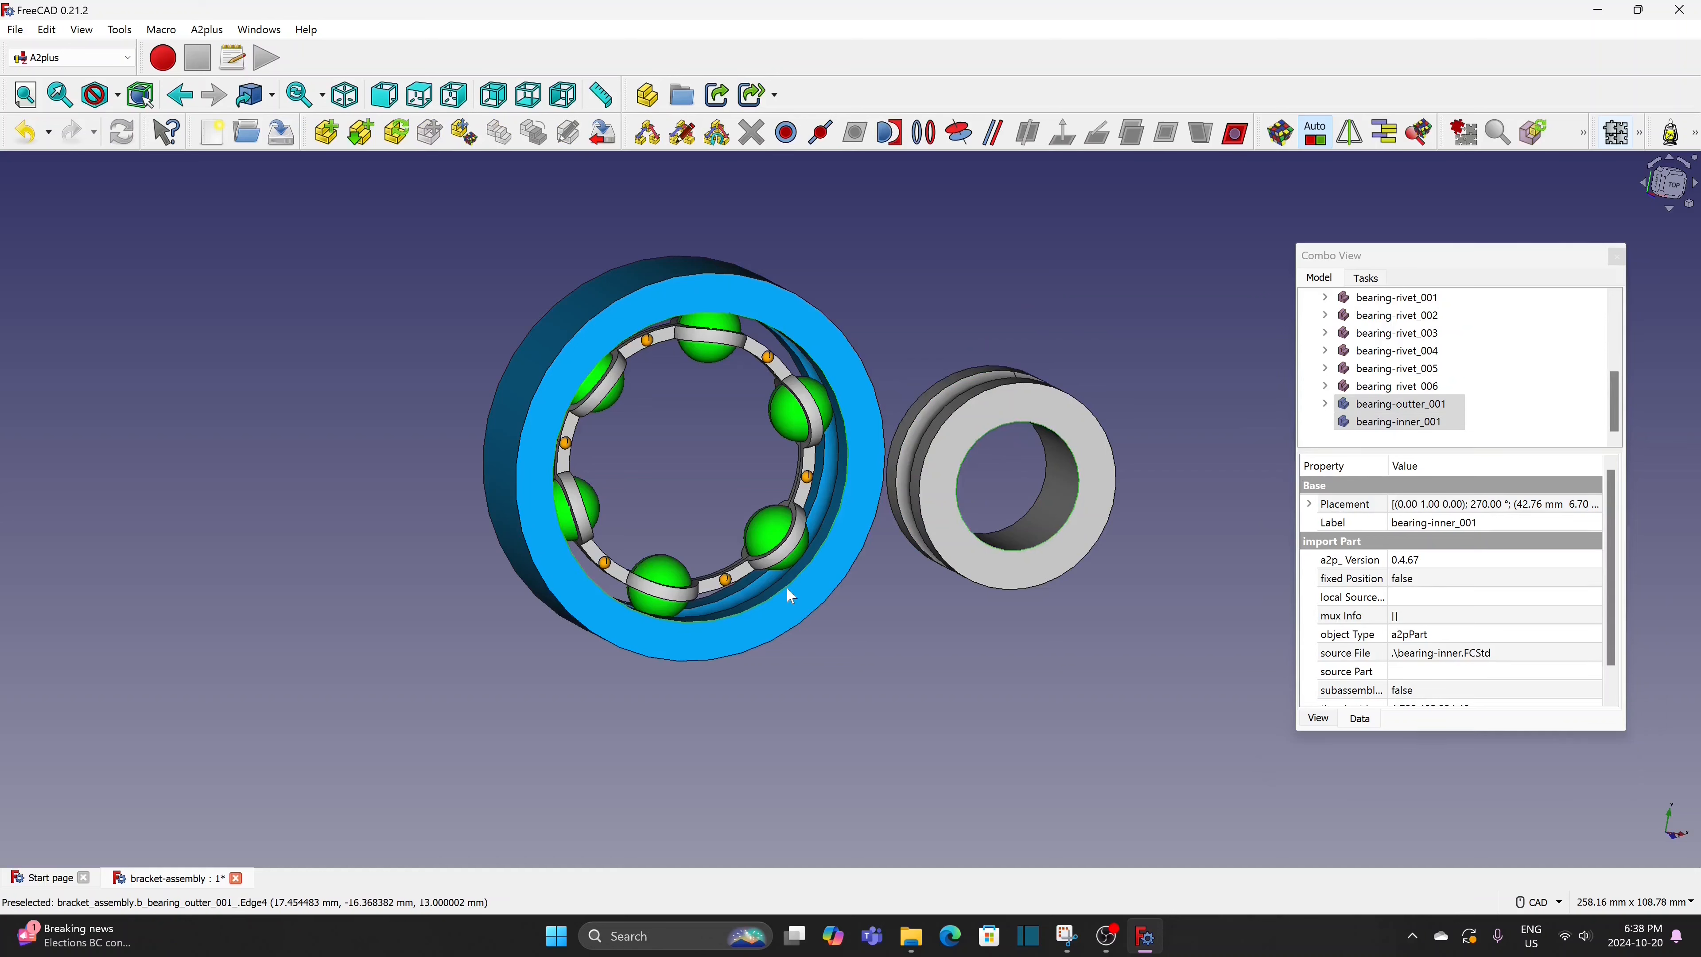
left_click(927, 134)
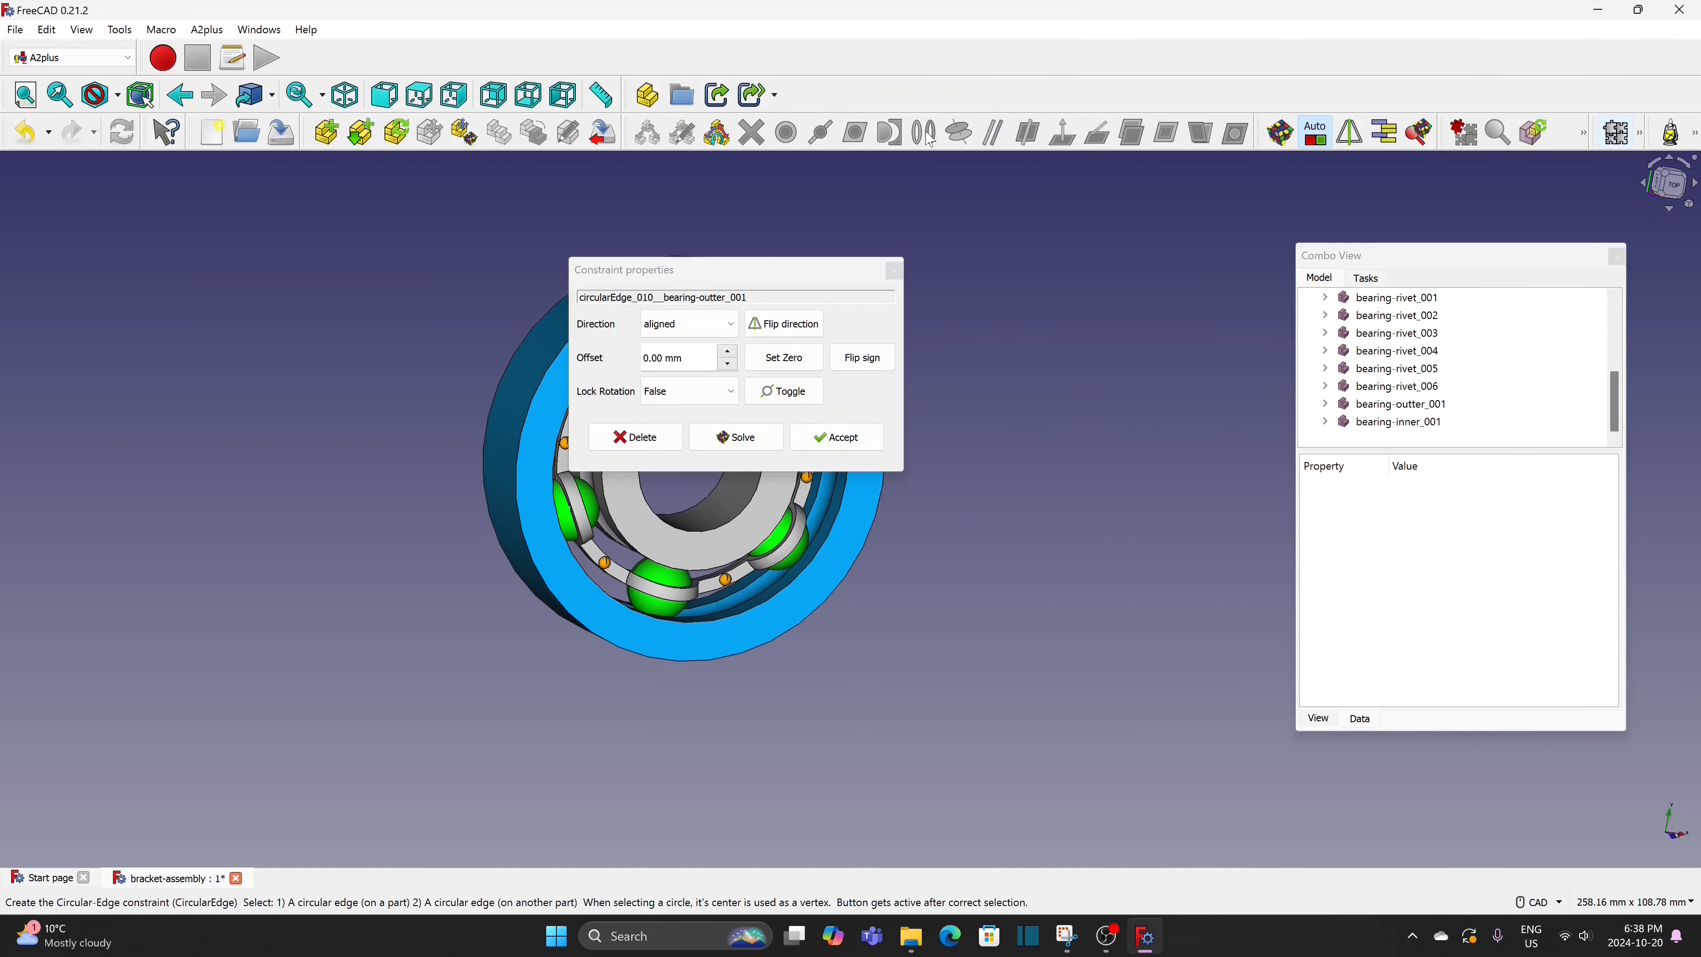
left_click(837, 438)
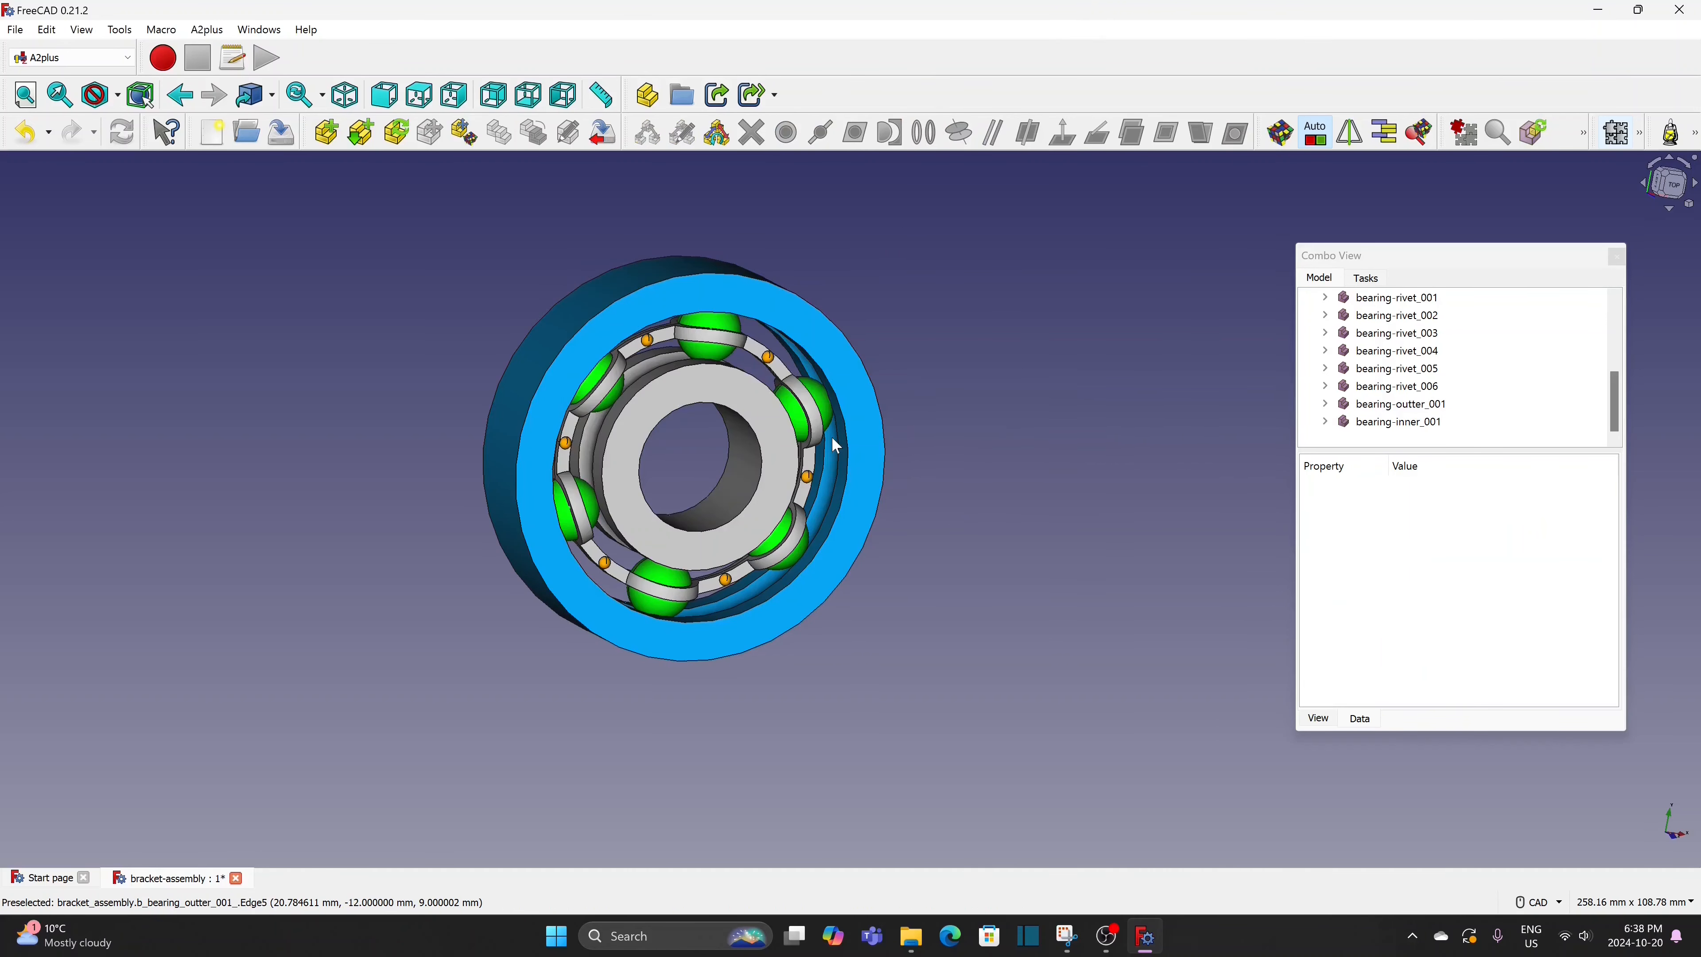
Change the inner ring's shape color to orange (#ffaa00) in its appearance settings
right_click(785, 497)
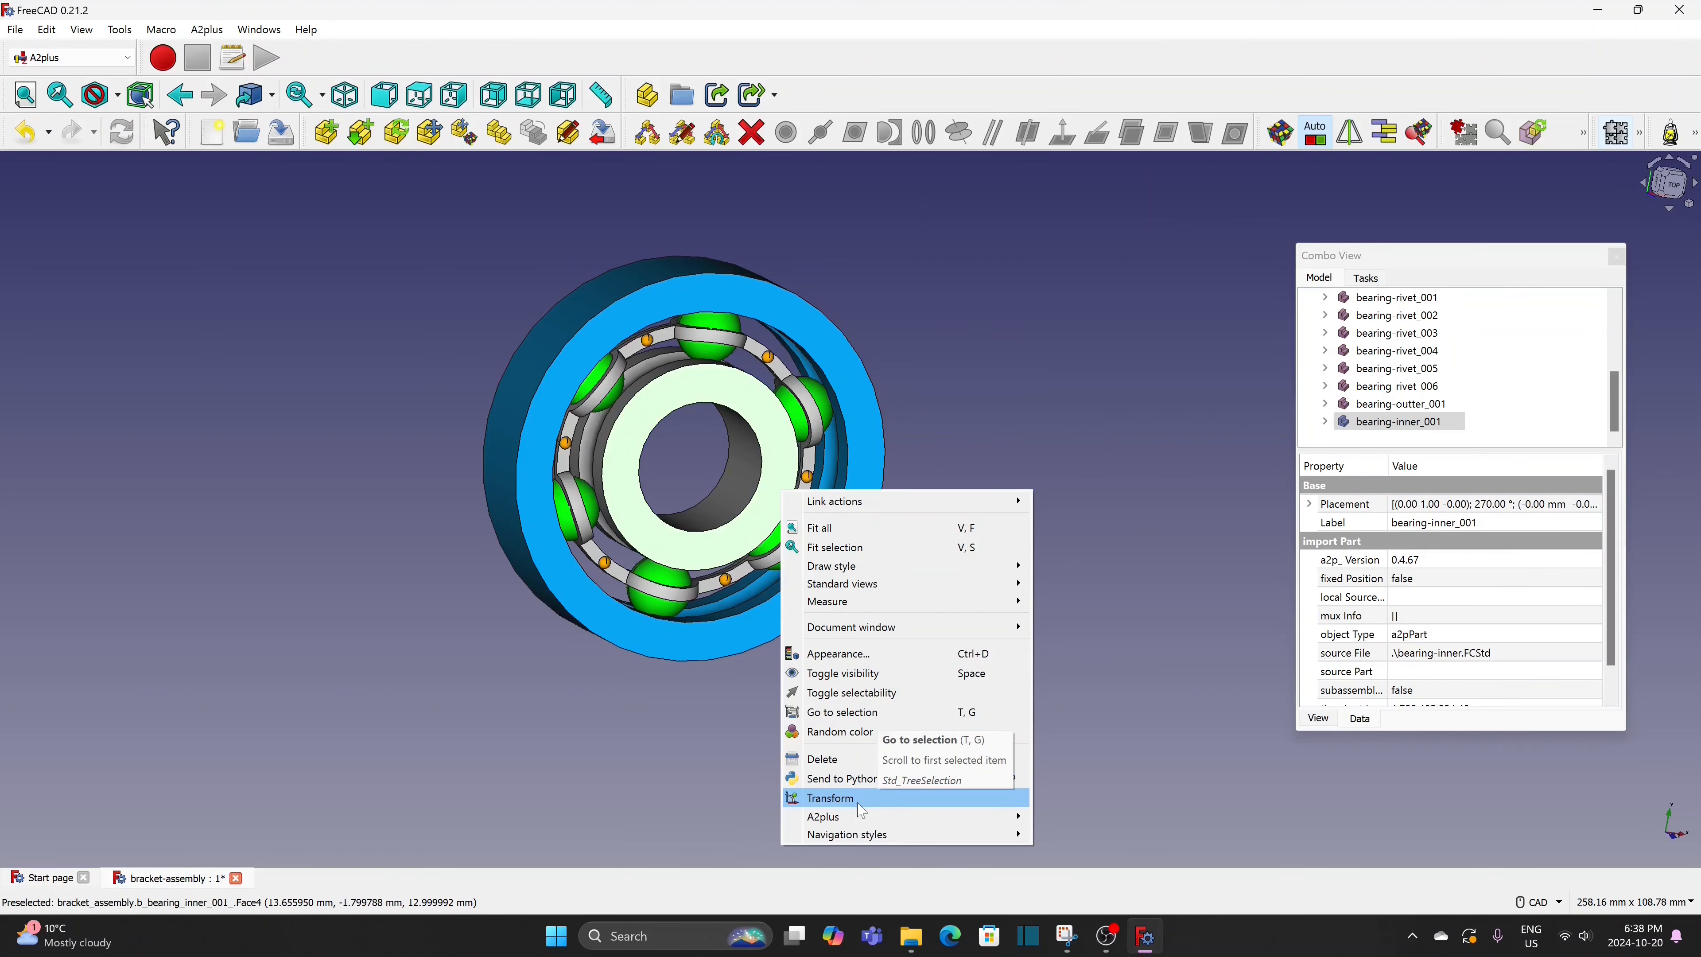
left_click(865, 654)
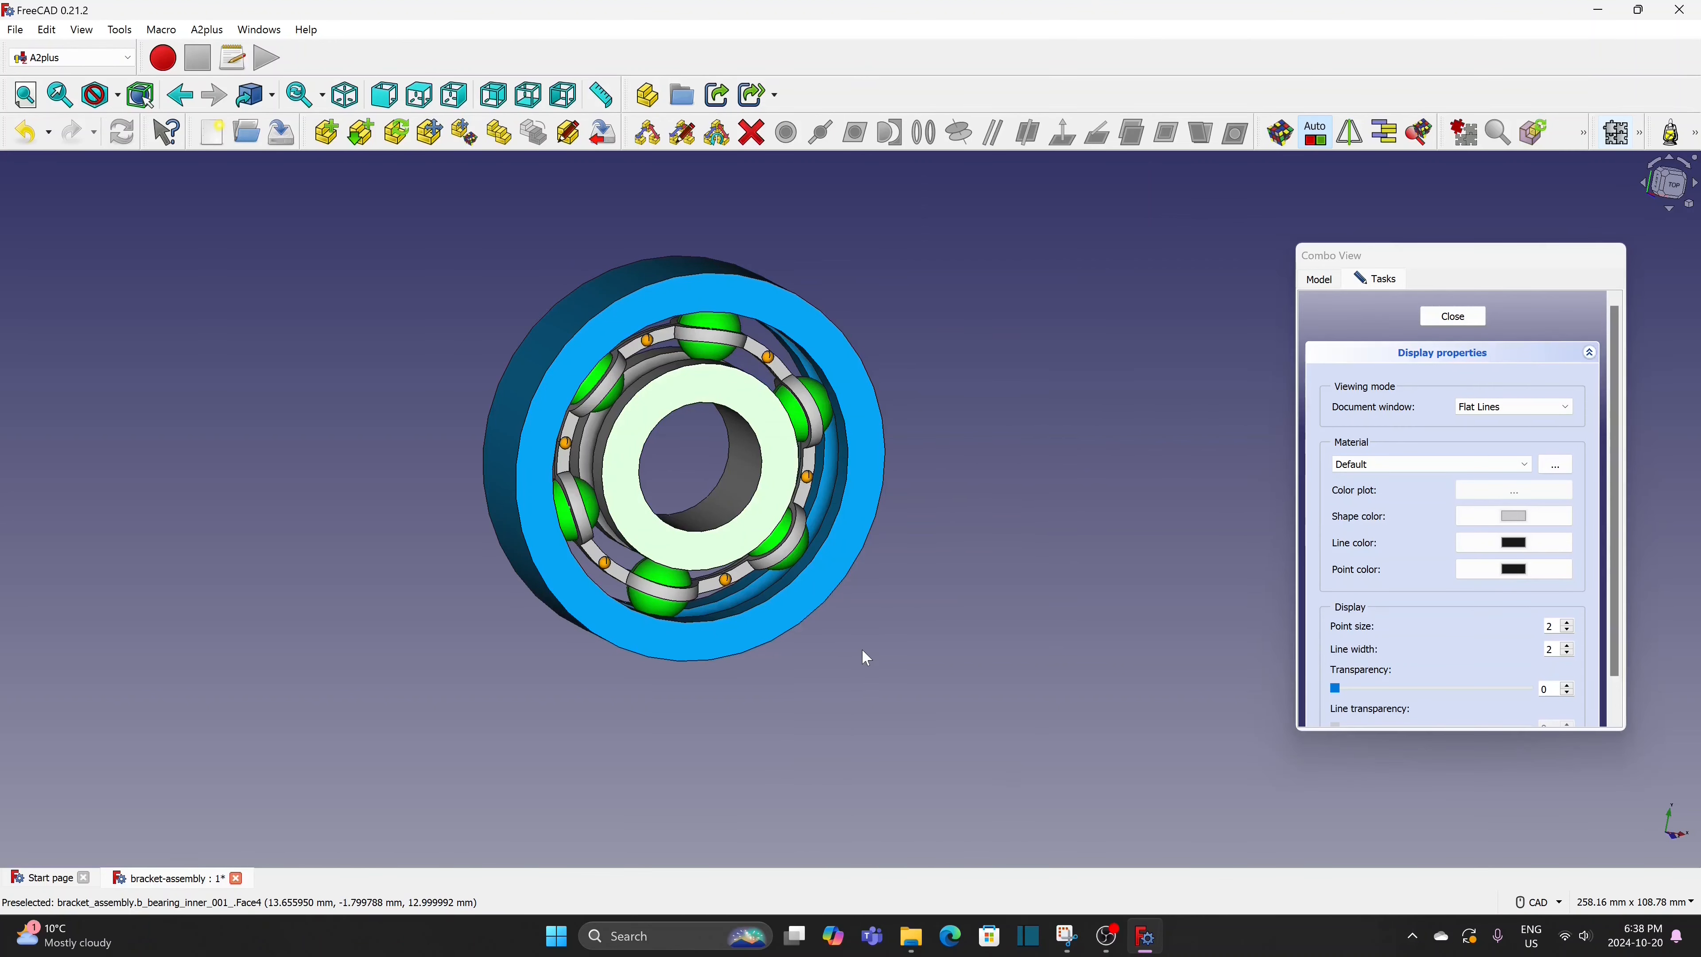
left_click(1515, 516)
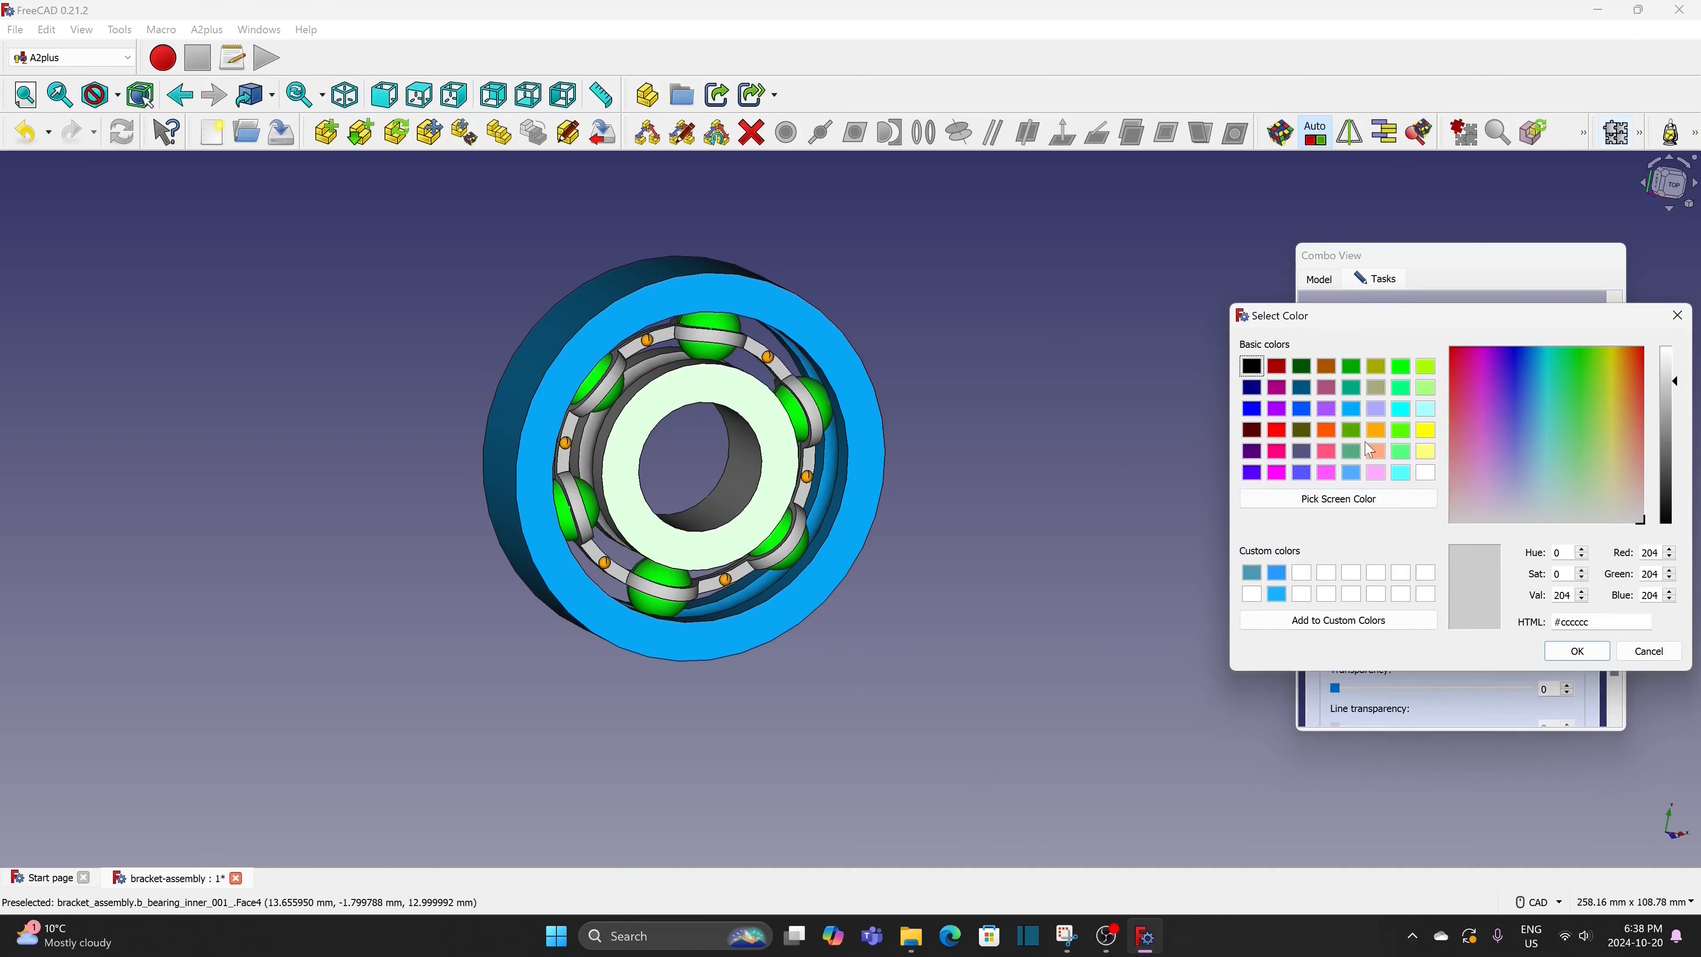
left_click(1377, 434)
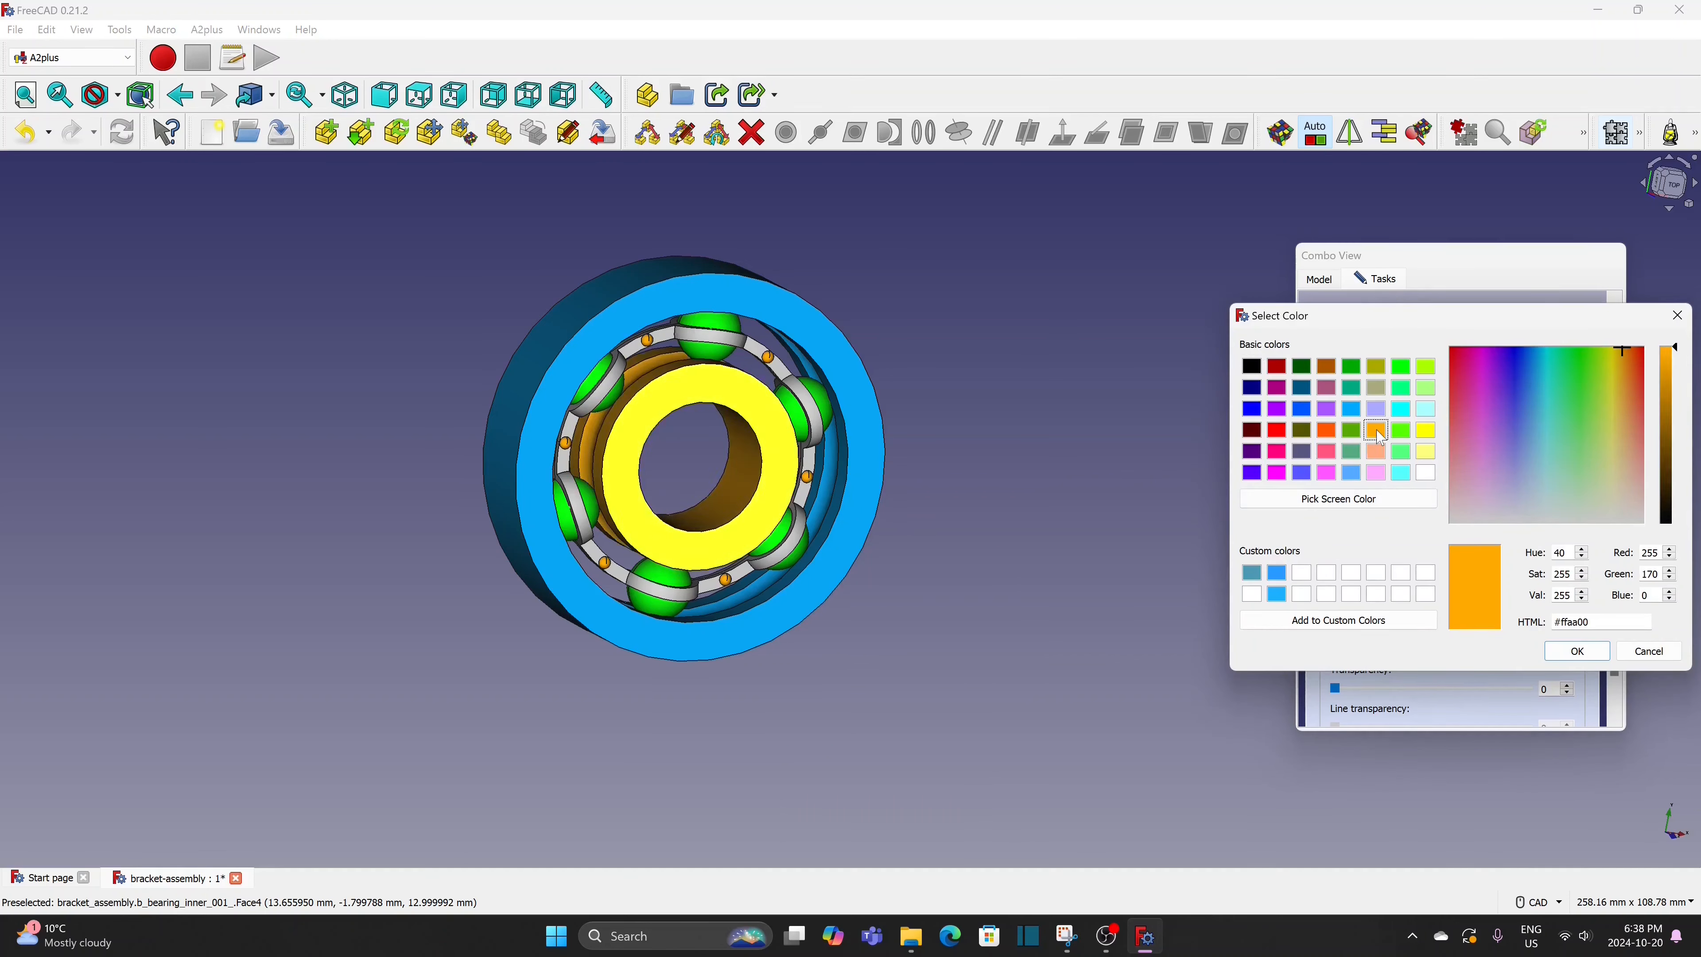
left_click(1576, 651)
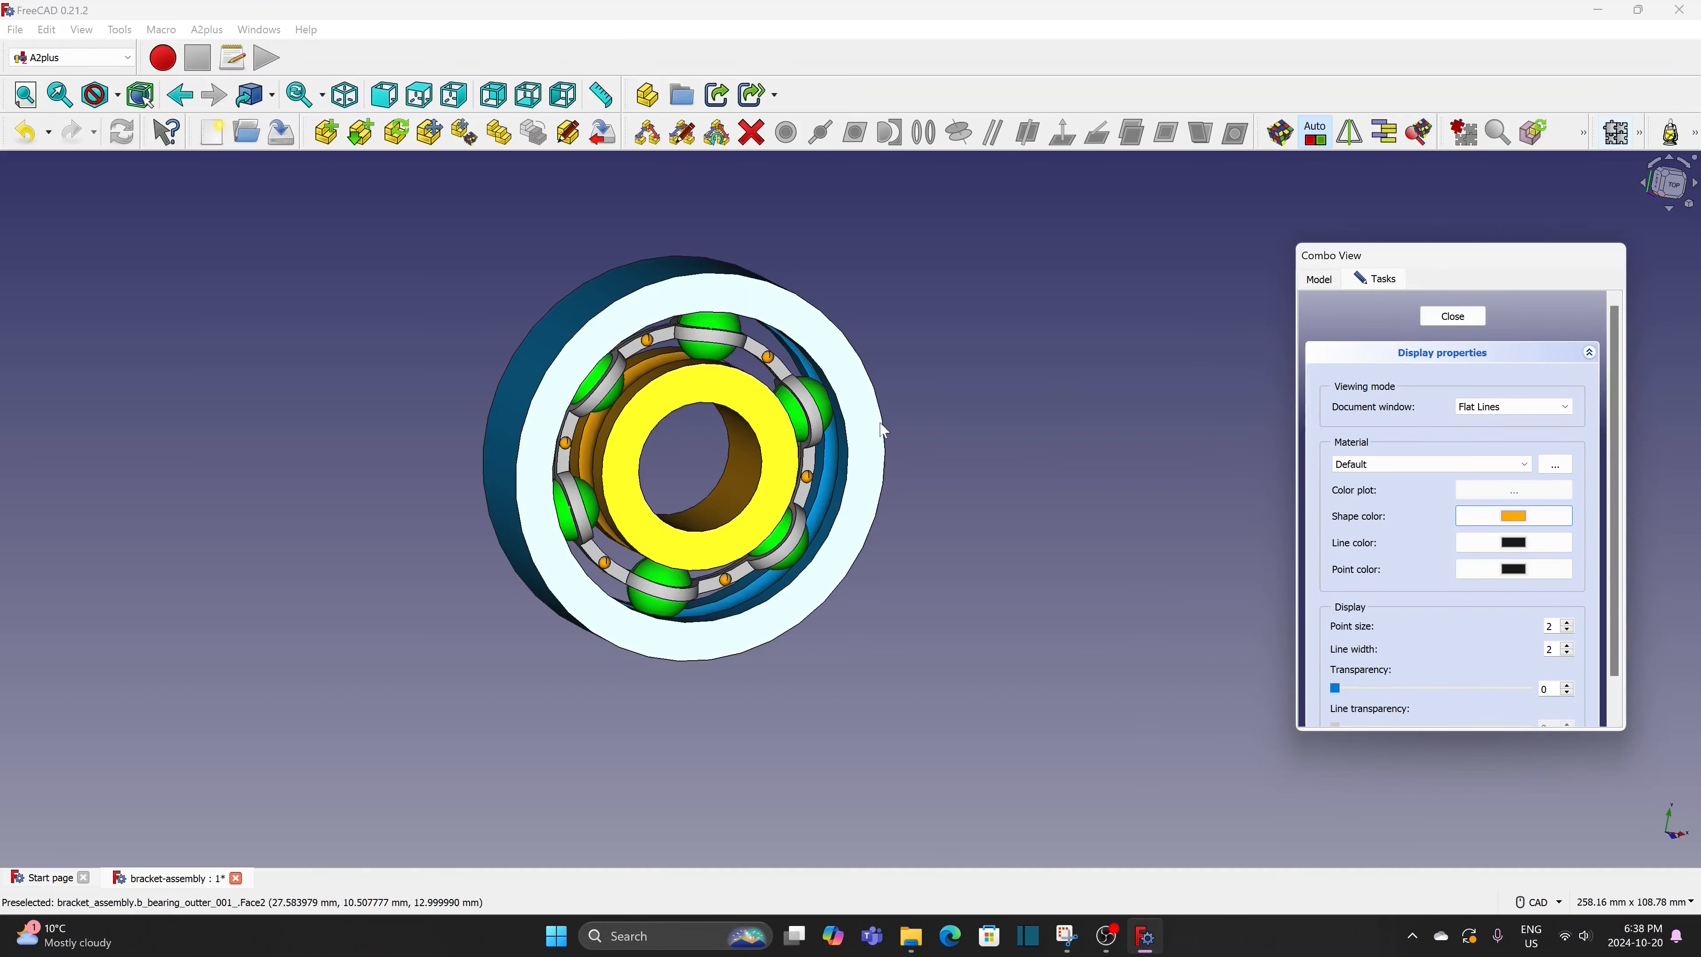
Change the outer ring's shape color to orange in its display properties and save the assembly
left_click(883, 432)
left_click(1516, 516)
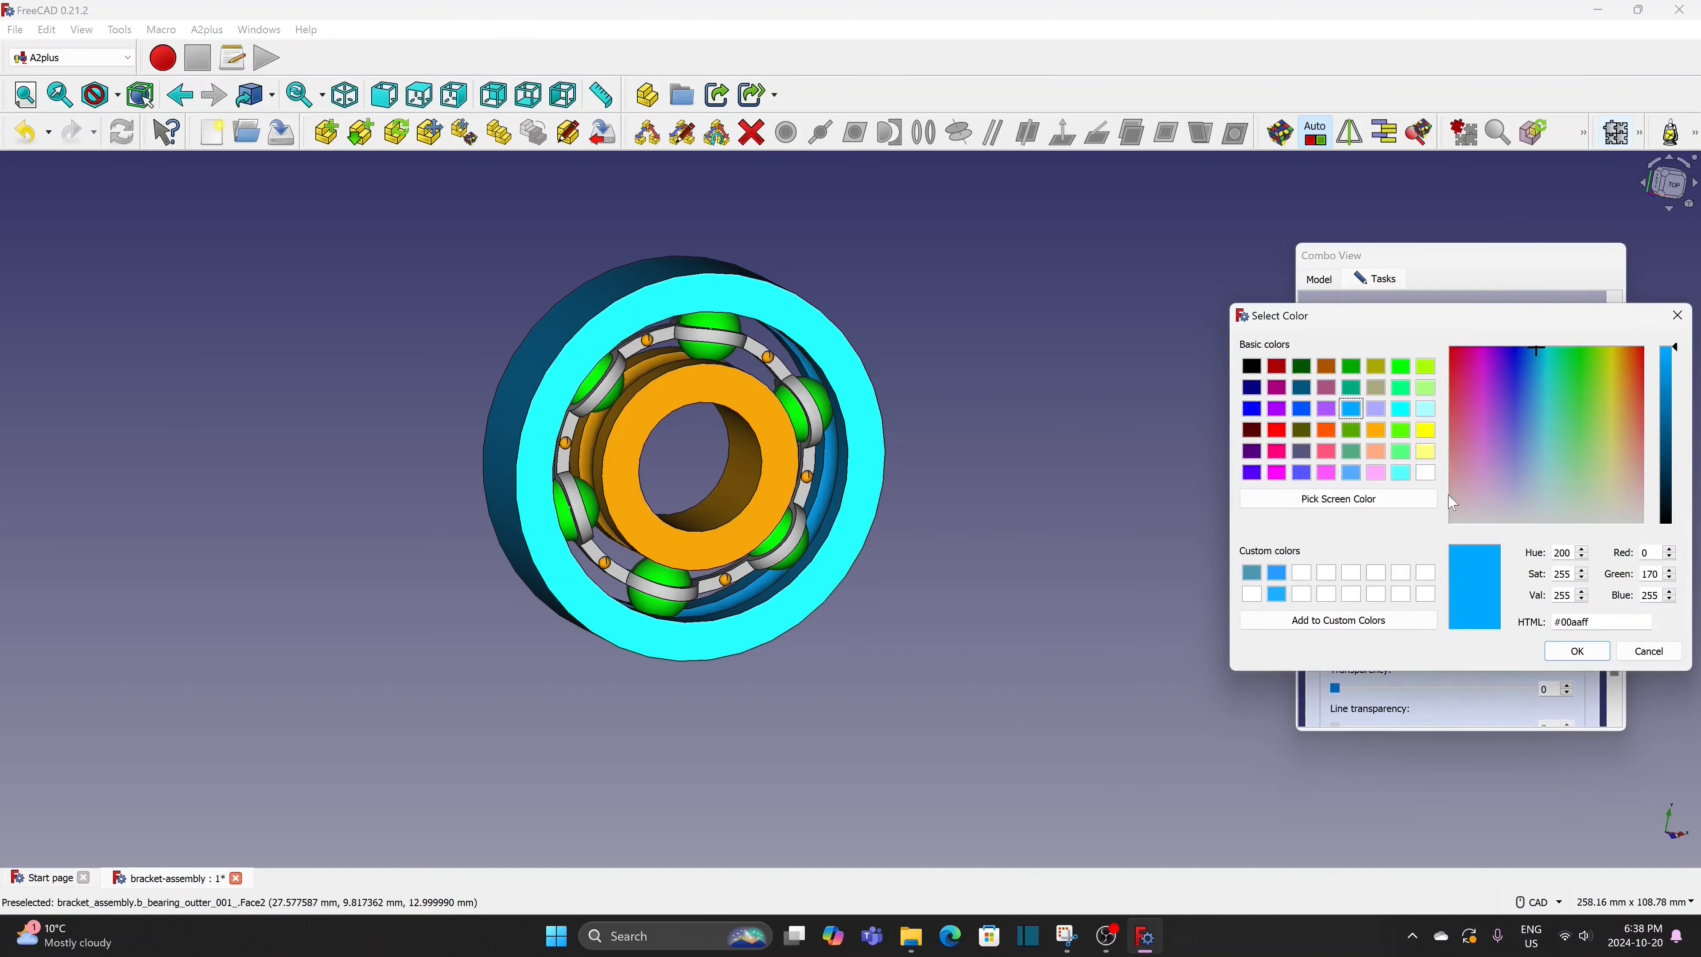
left_click(1376, 430)
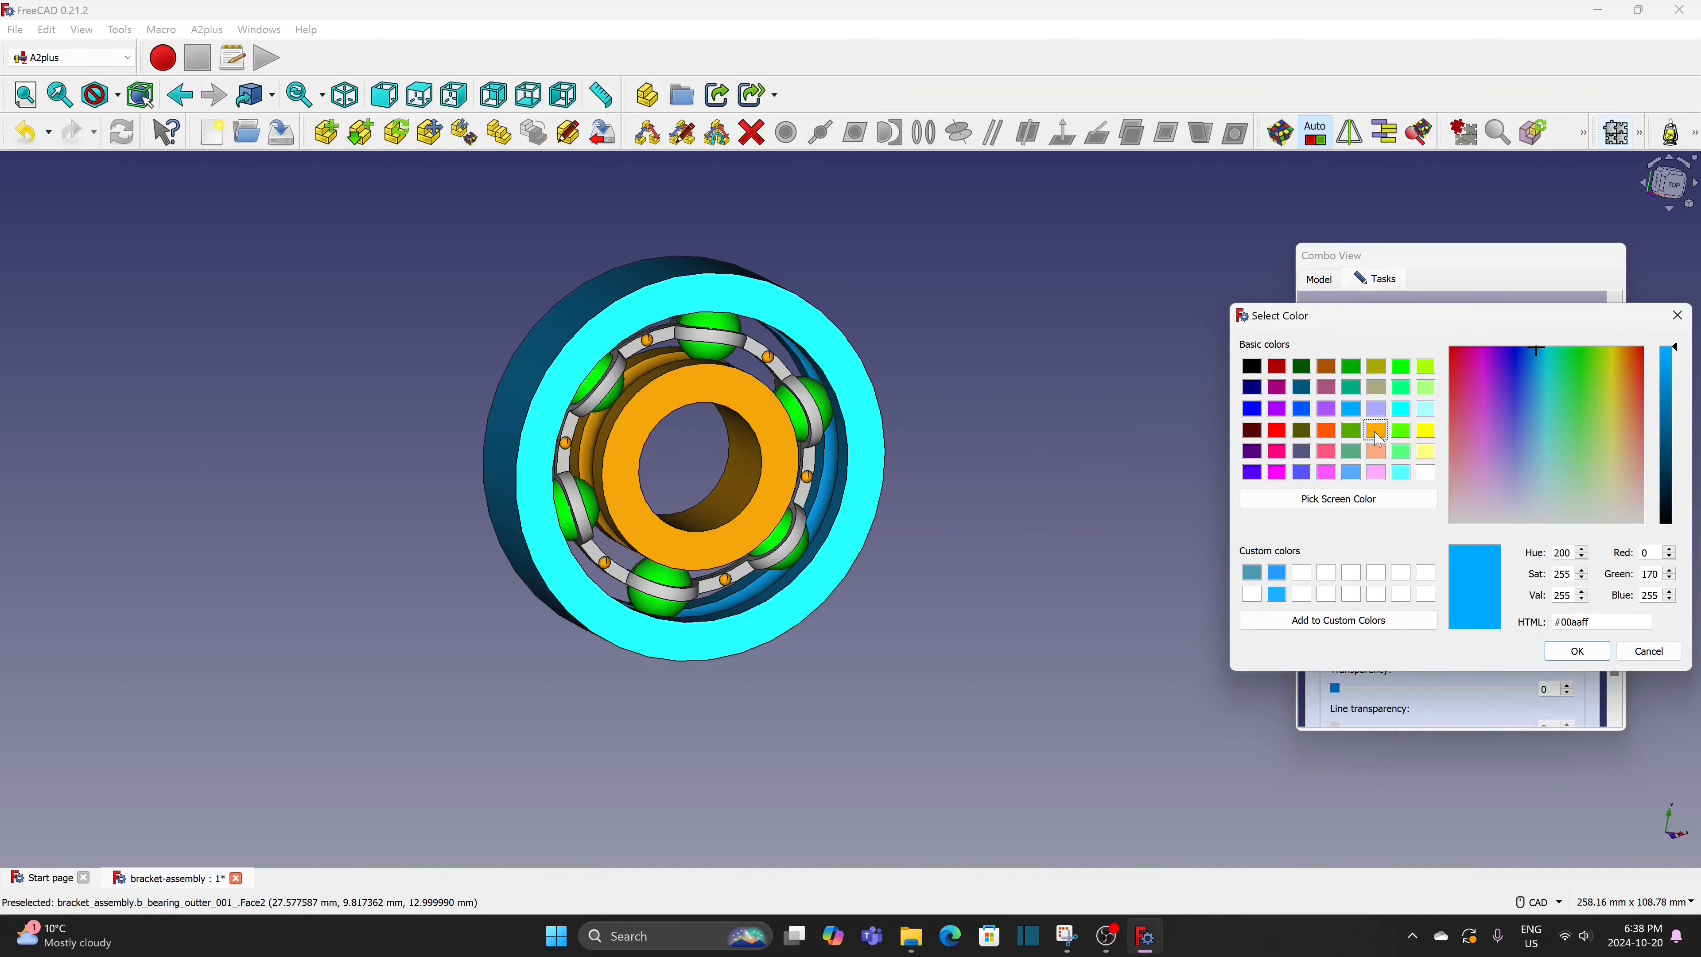
left_click(1575, 650)
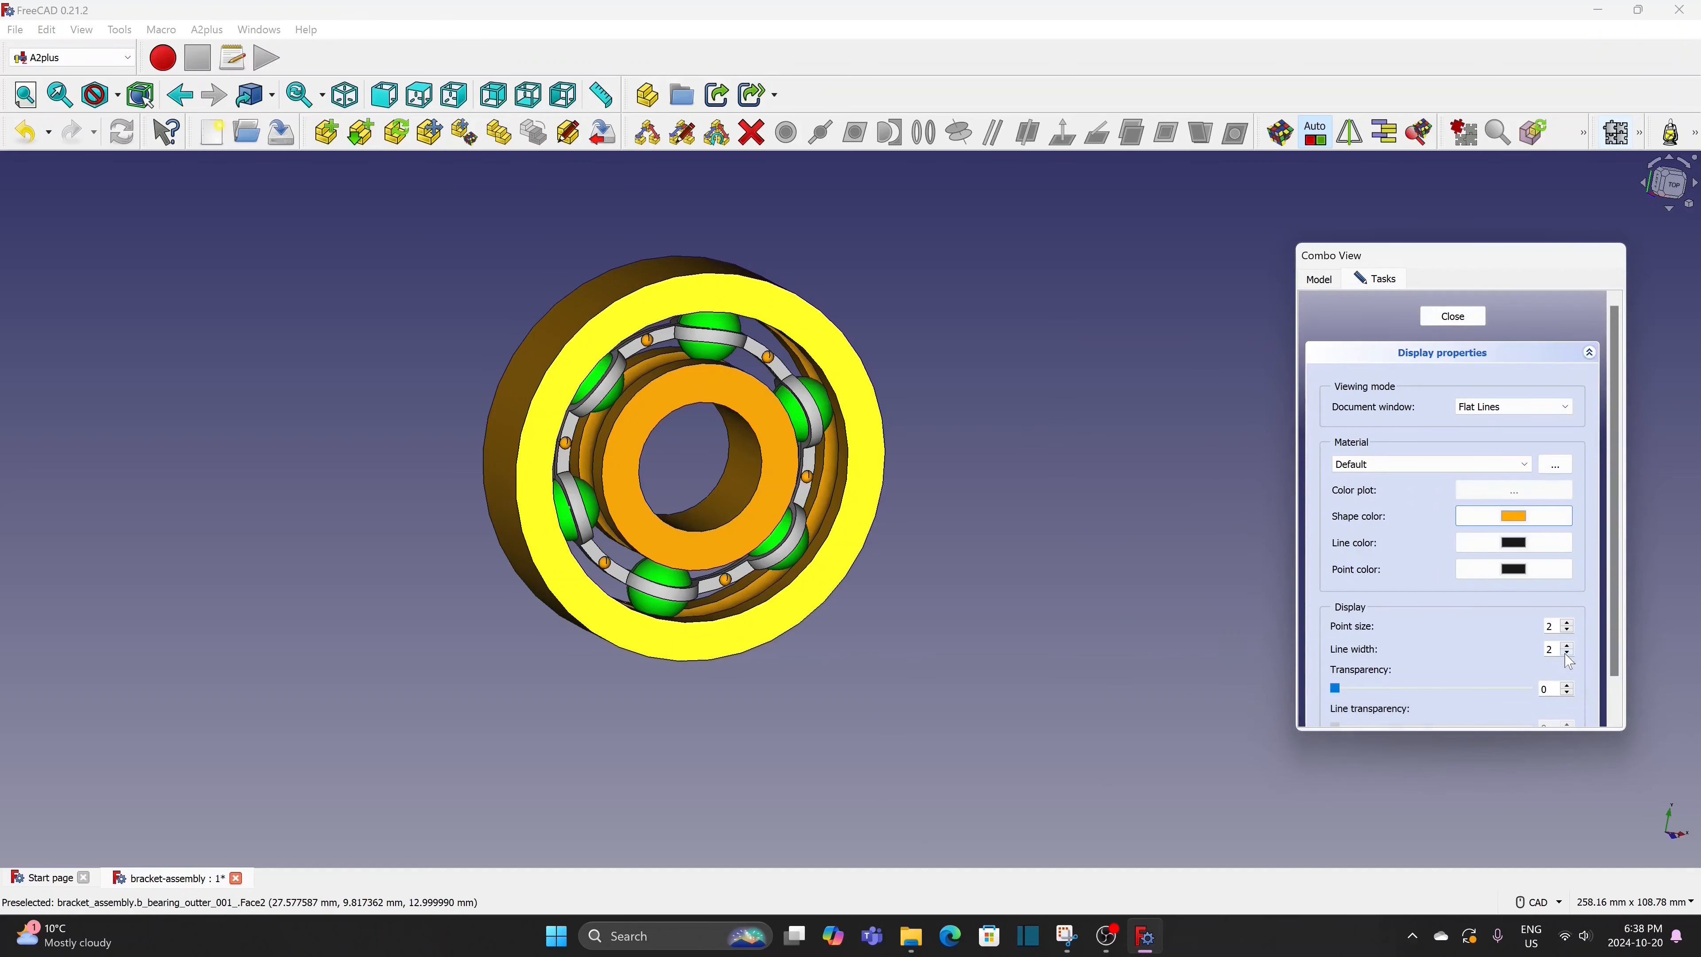
left_click(1452, 318)
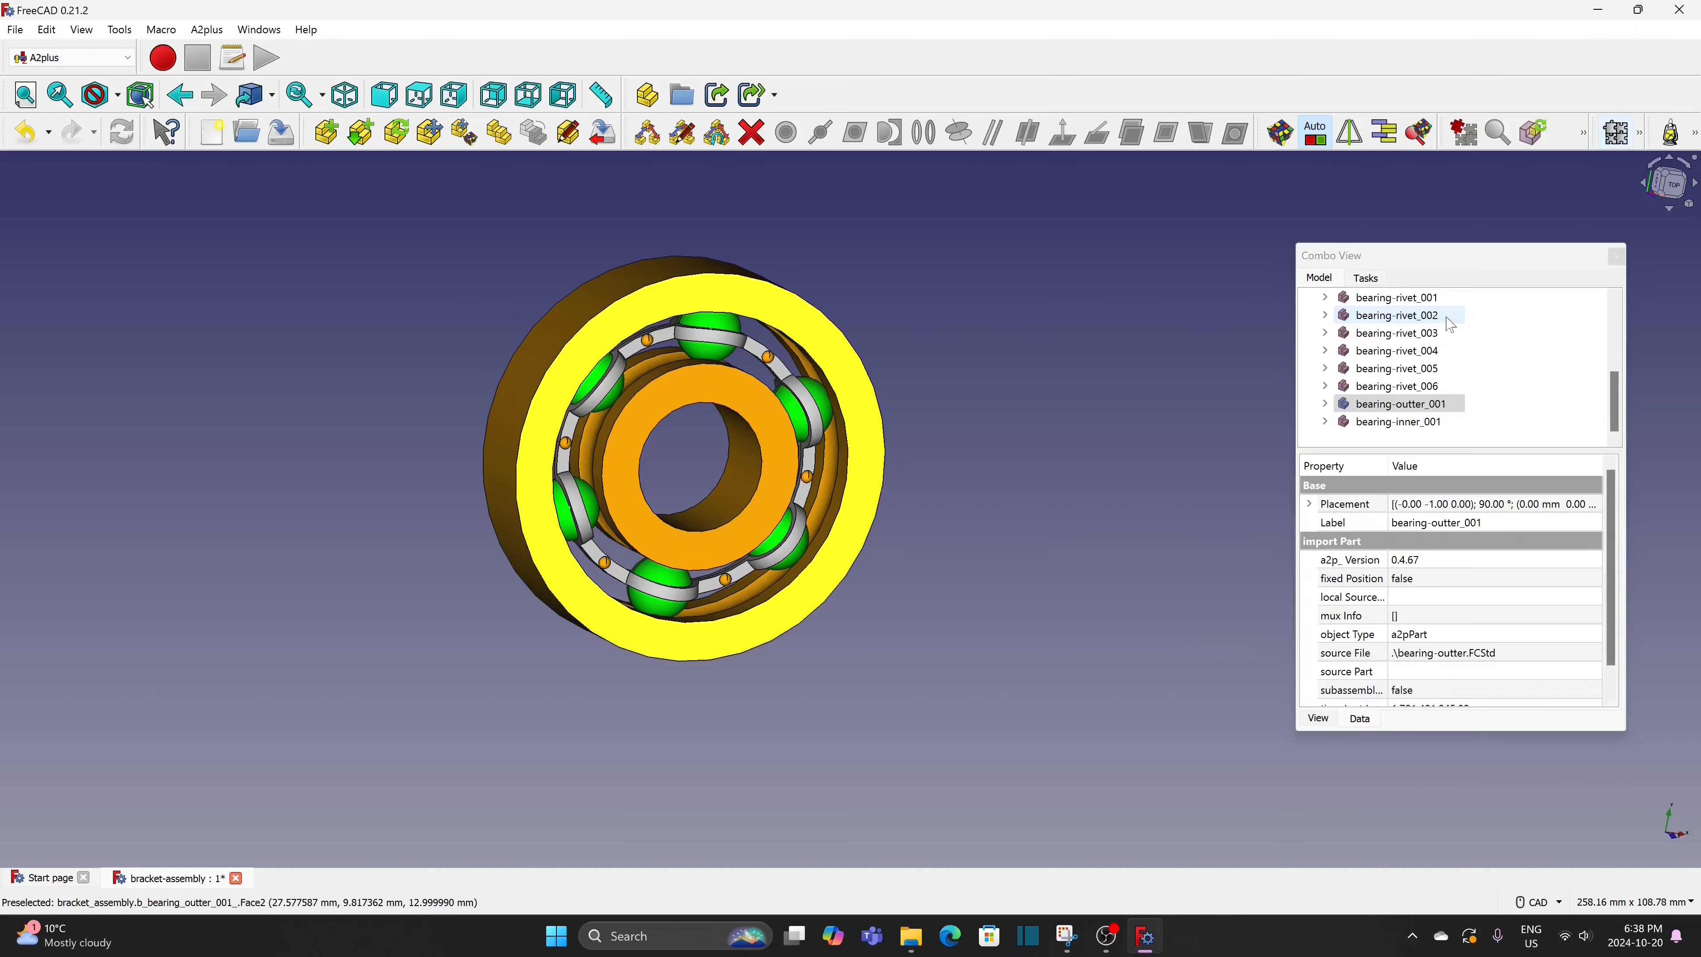
left_click(1121, 430)
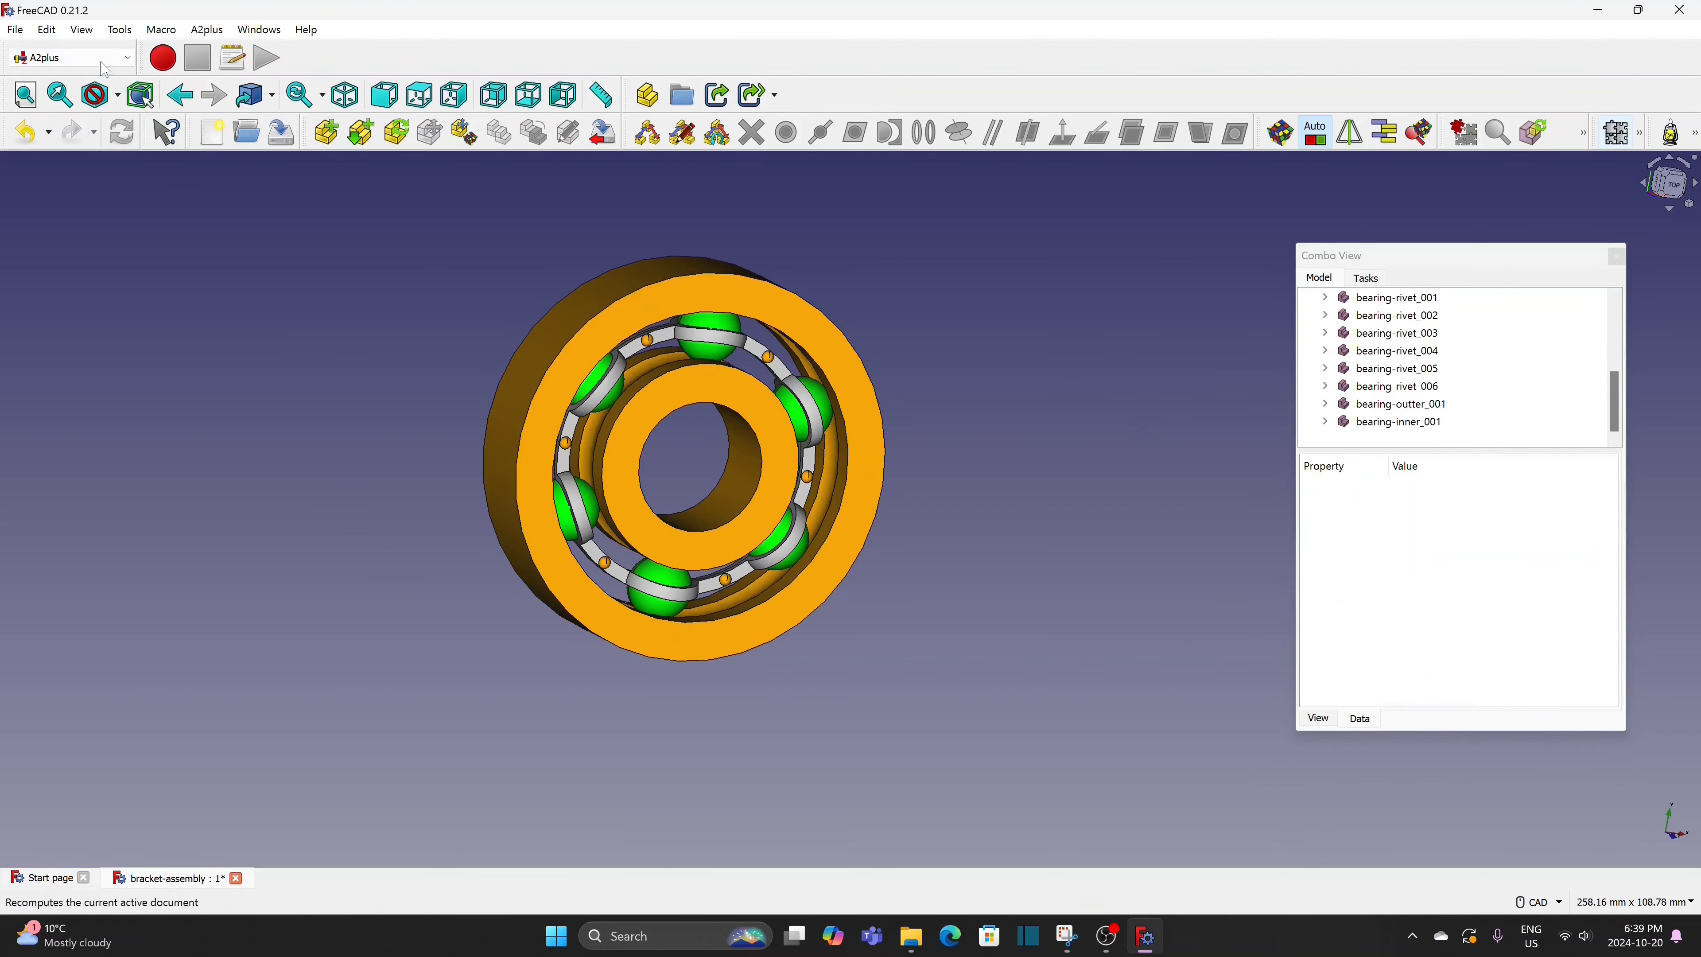
left_click(16, 30)
left_click(48, 164)
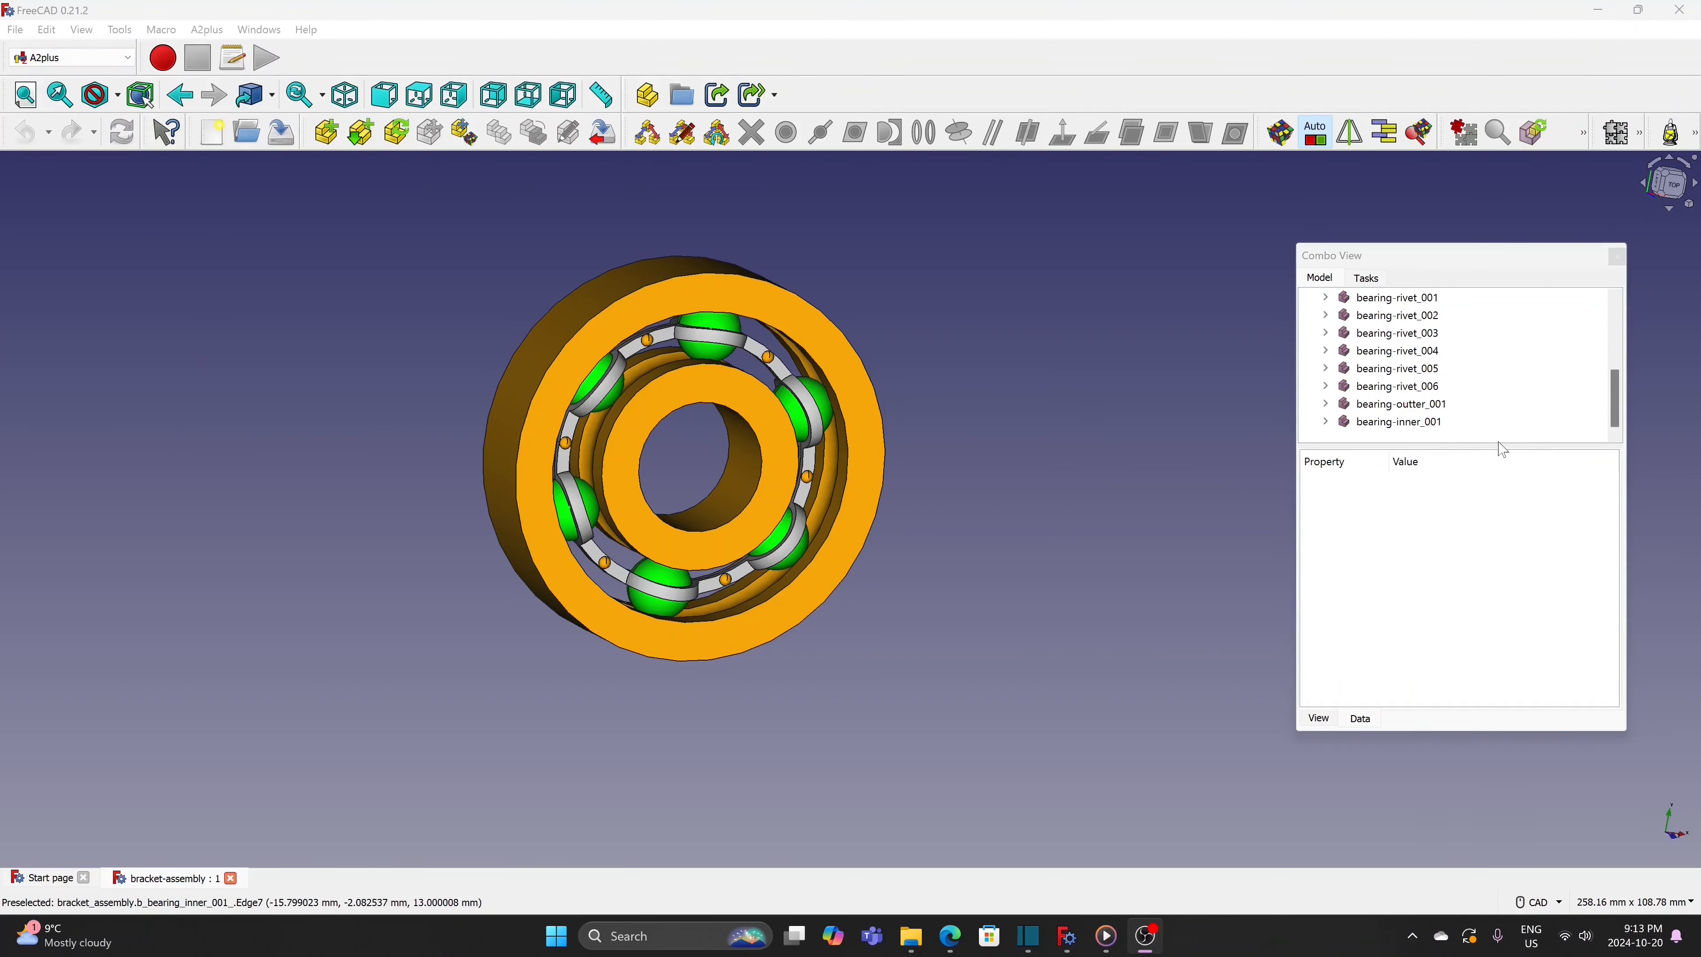
Release the first cage half, bearing-bracket-2_001, by setting its fixed Position property to false
left_click_drag(1618, 409, 1618, 345)
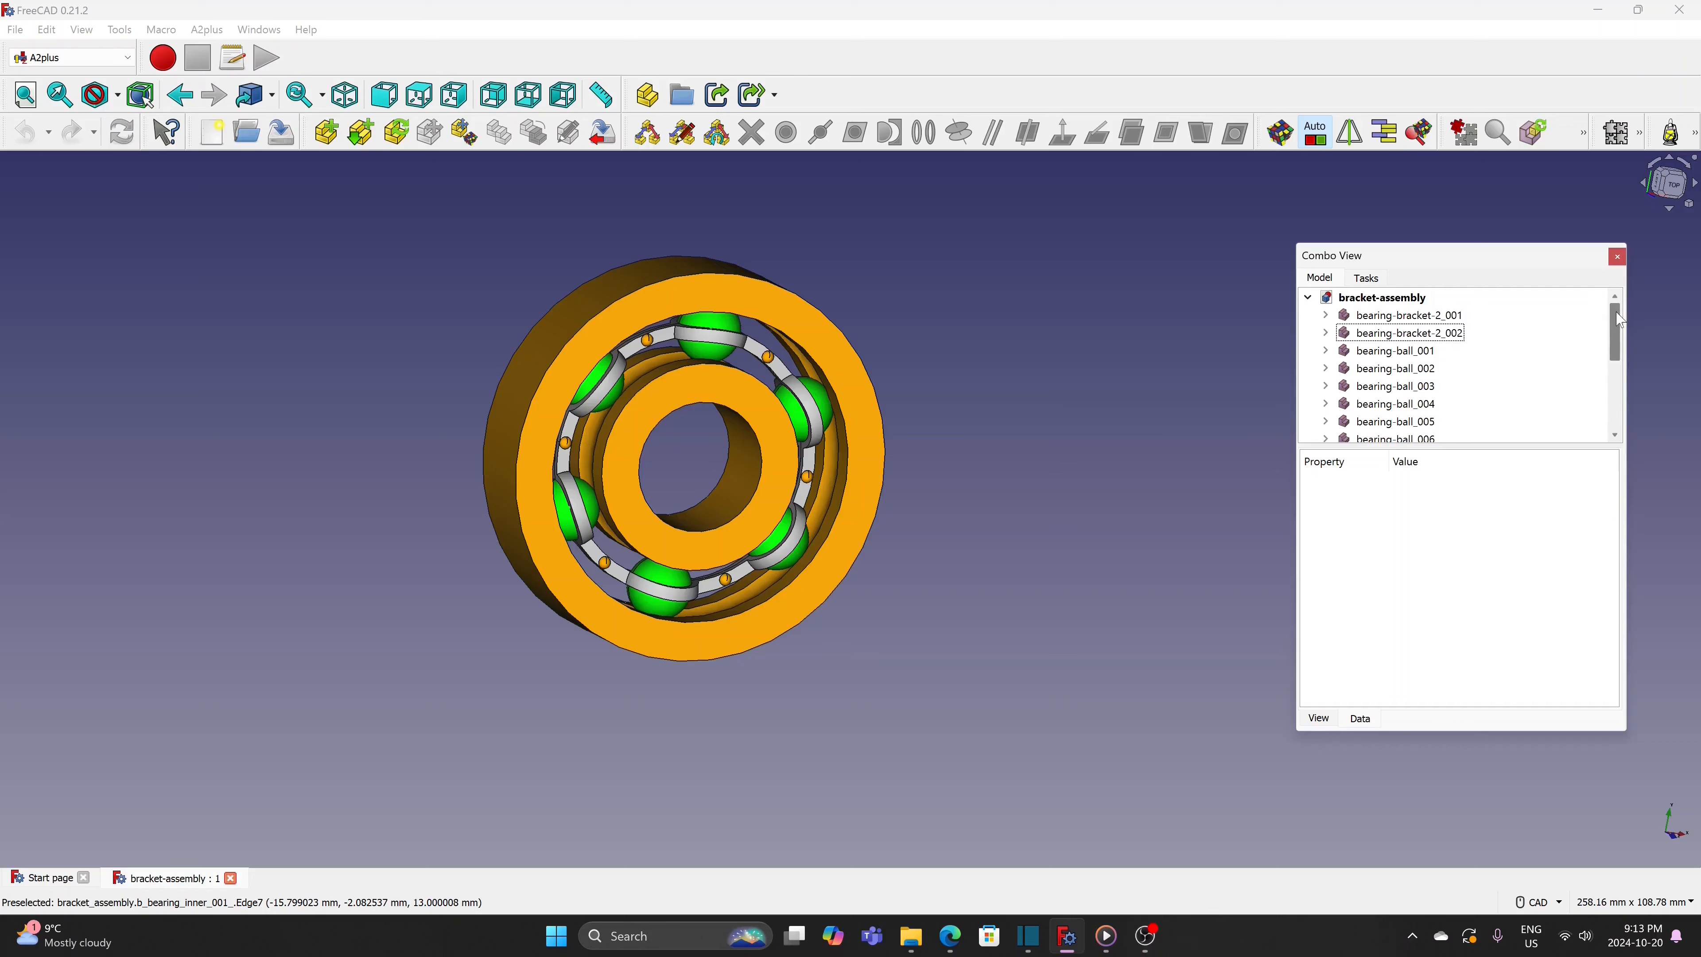
left_click(1463, 318)
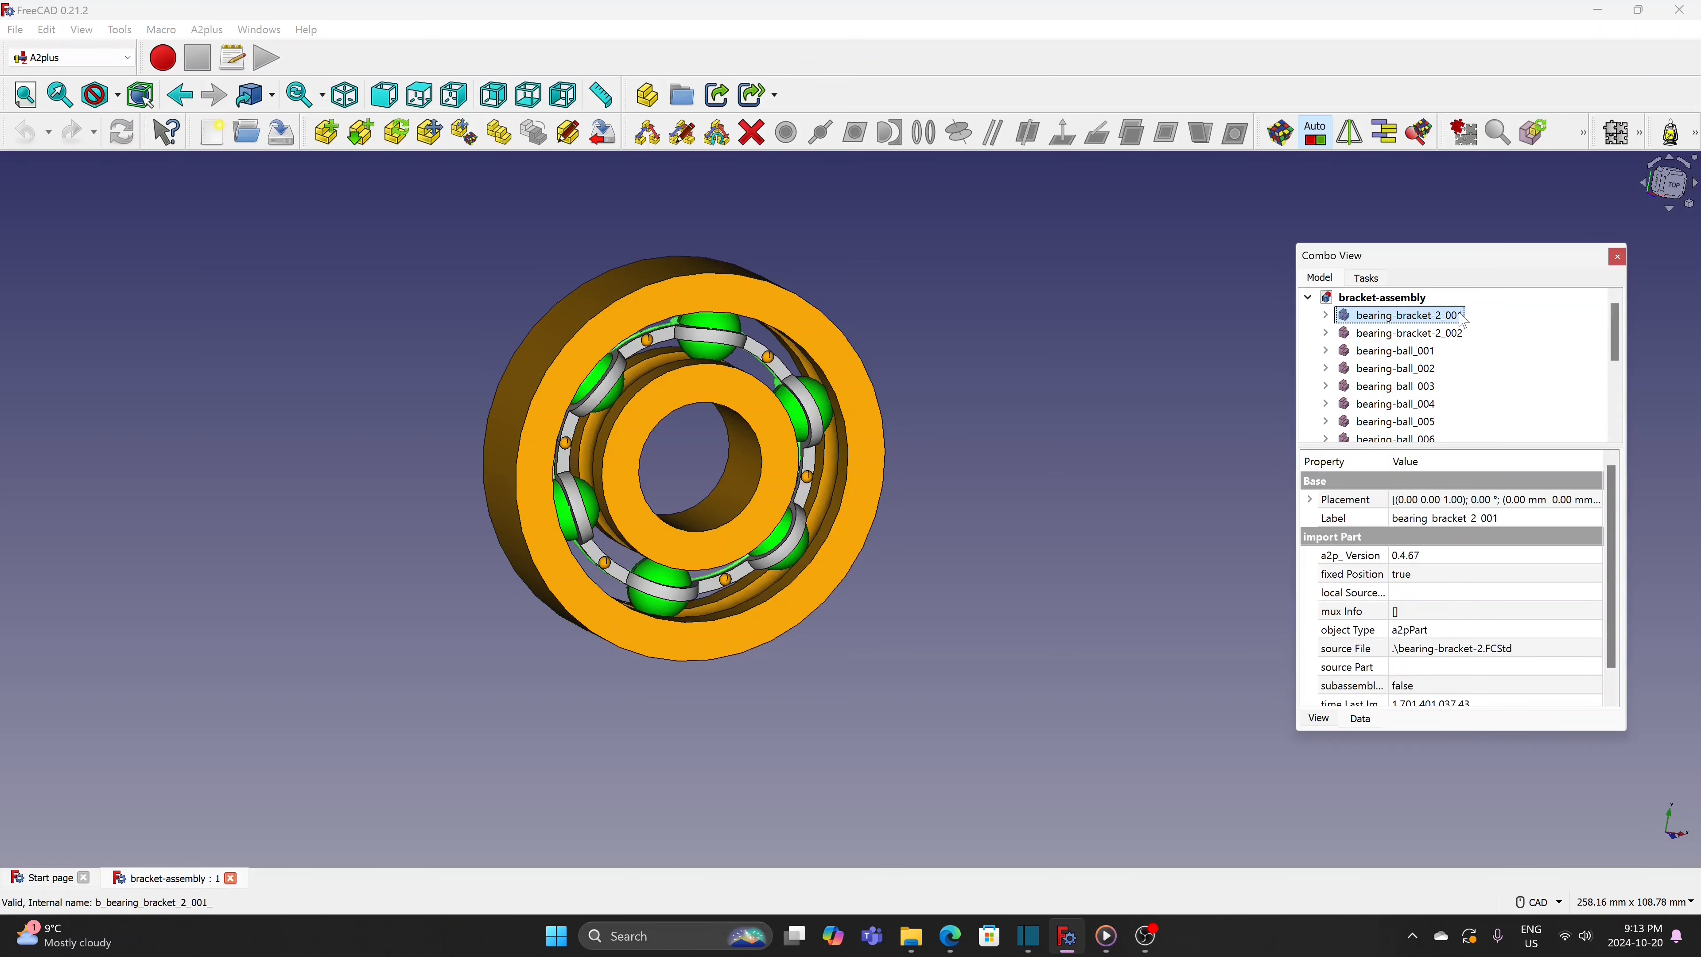
left_click(1456, 581)
left_click(1452, 578)
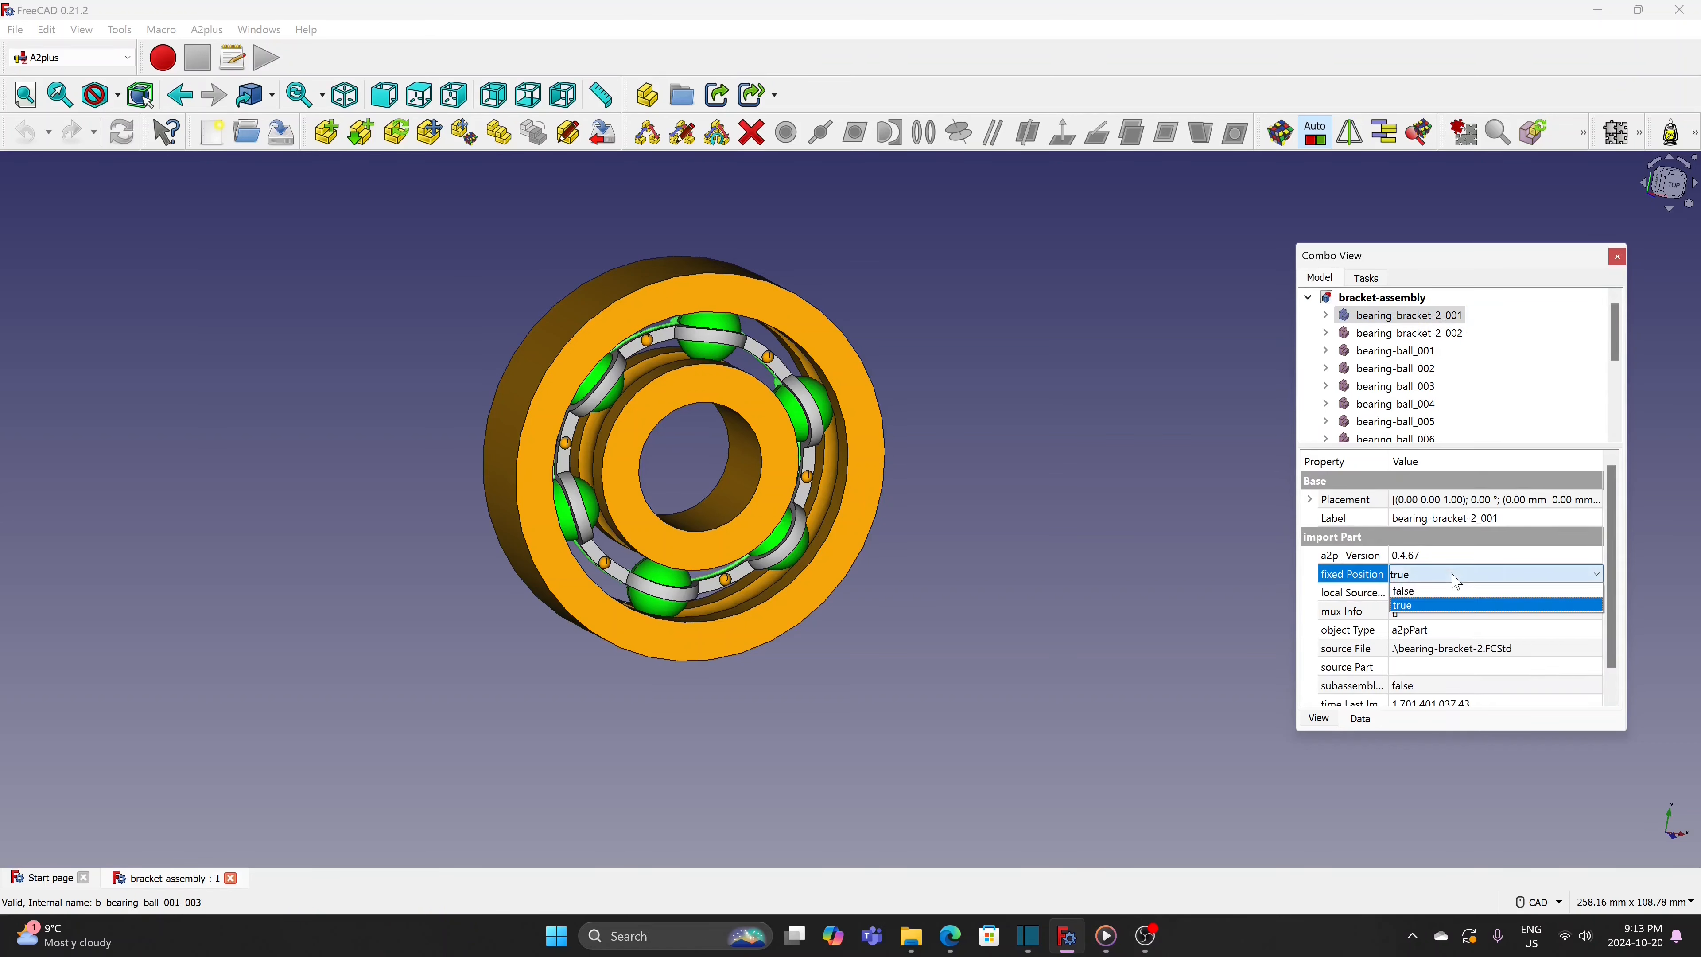
left_click(1441, 596)
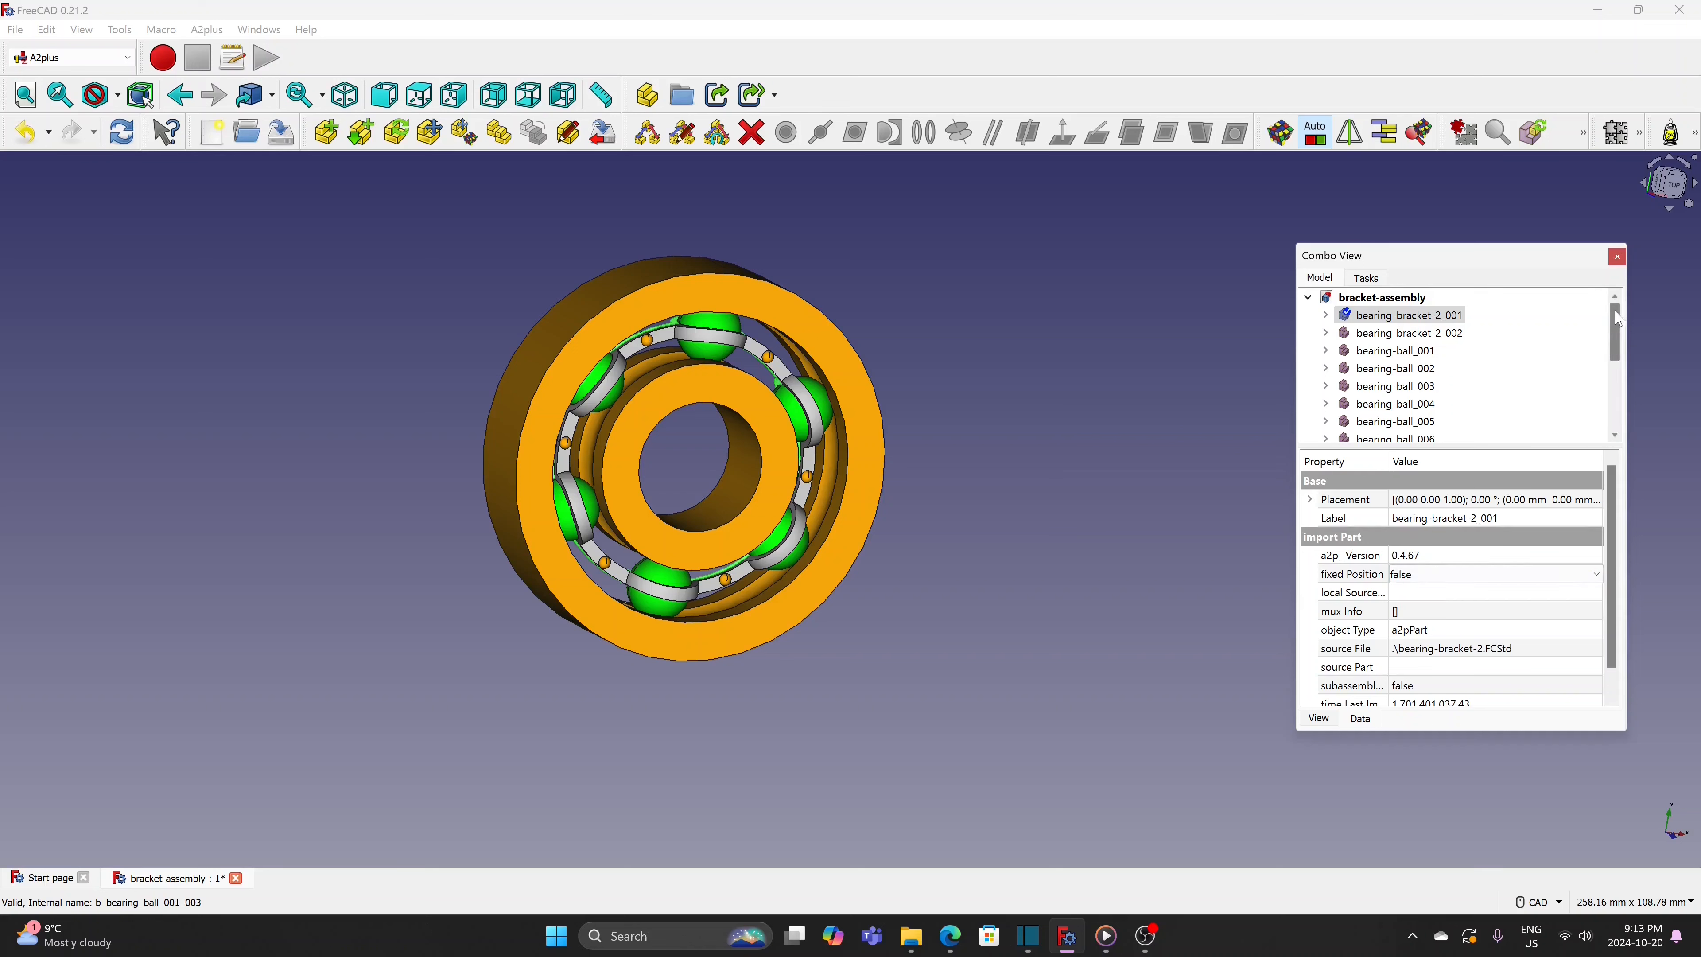
Lock the outer ring, bearing-outter_001, in place by setting its fixed Position property to true
scroll(1621, 388, "down", 1)
left_click_drag(1616, 335, 1614, 411)
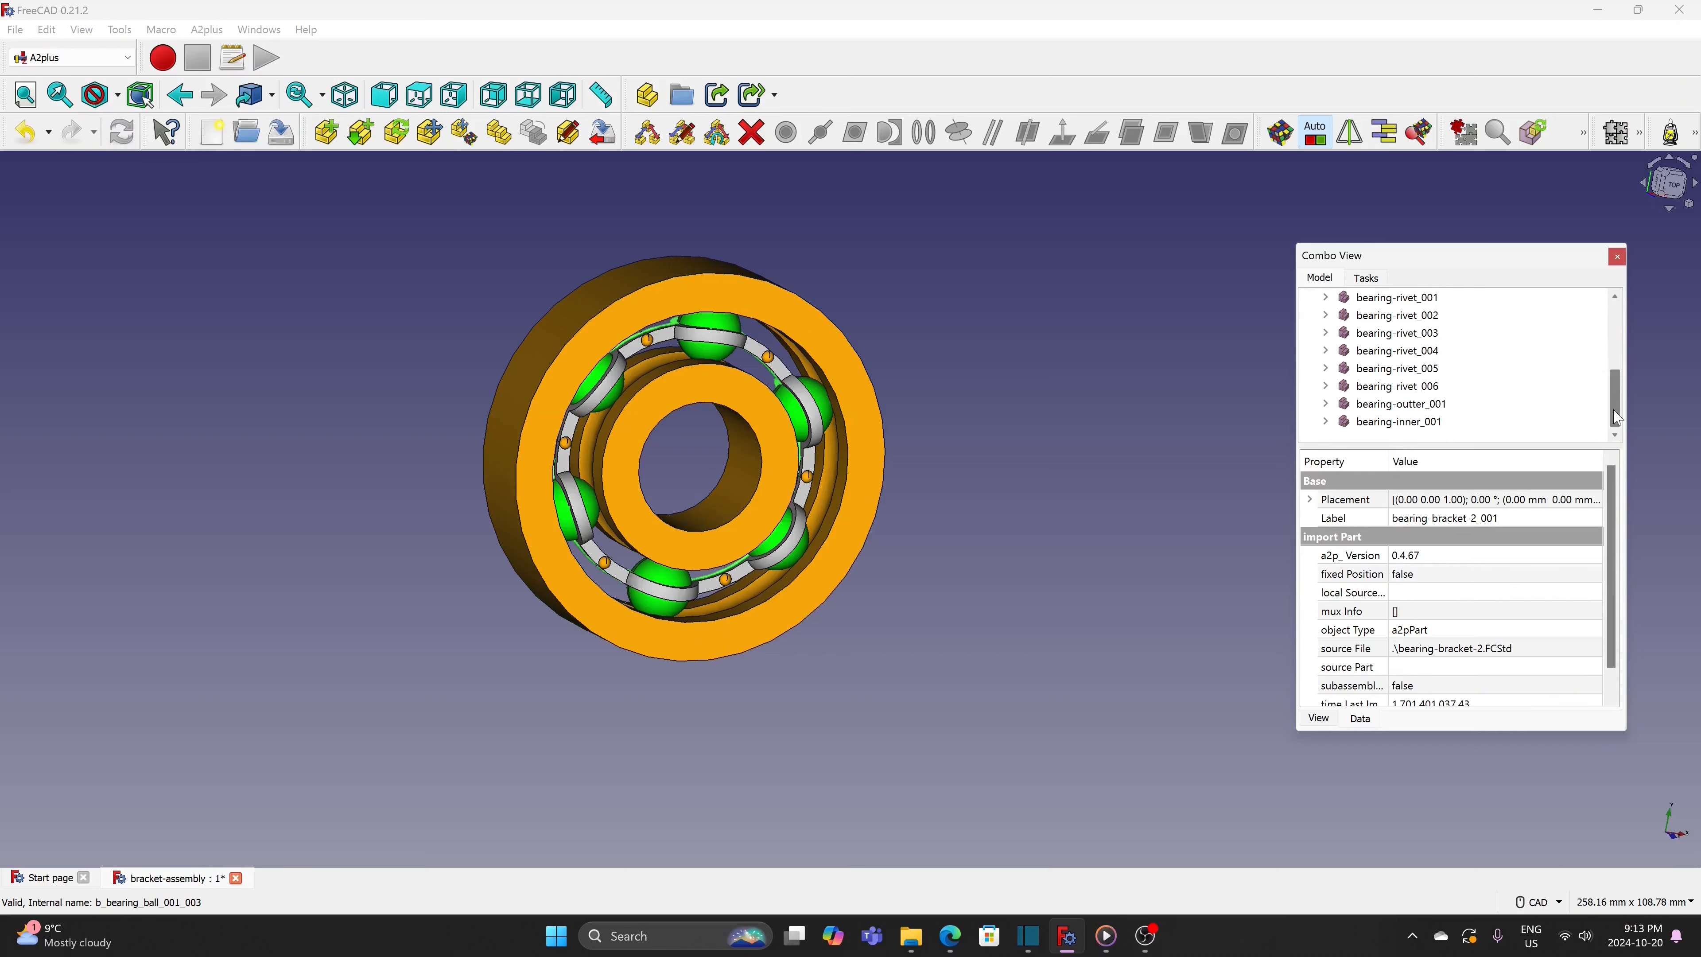
left_click(1447, 407)
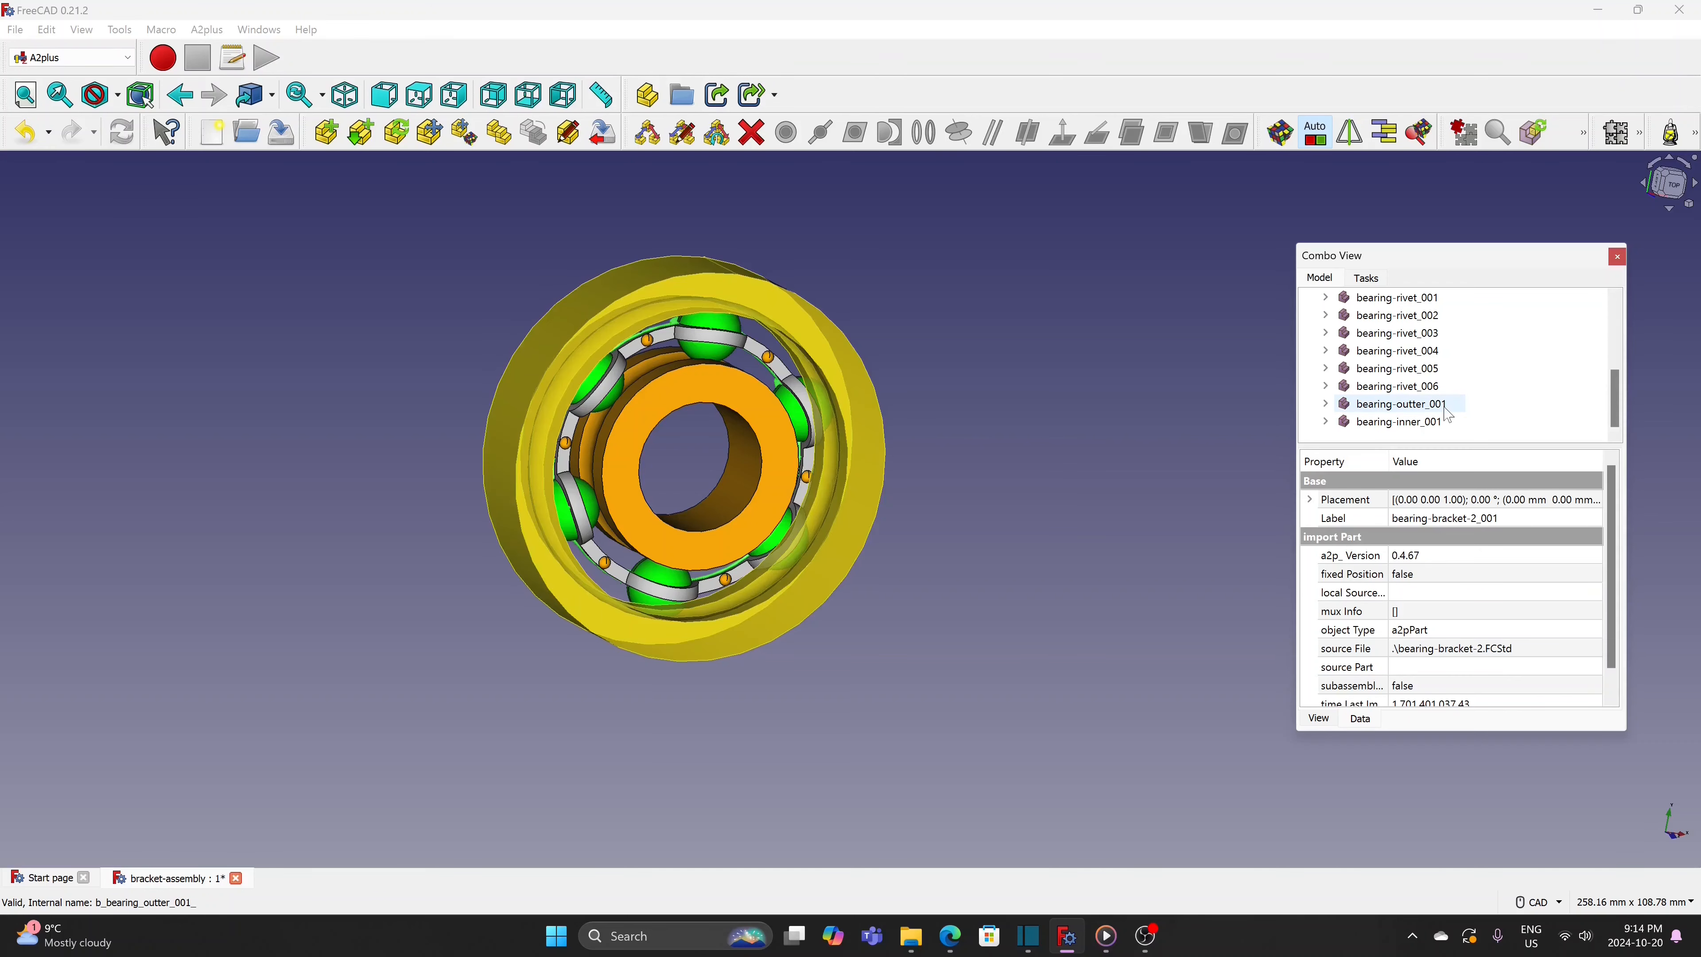
left_click(1444, 576)
left_click(1444, 576)
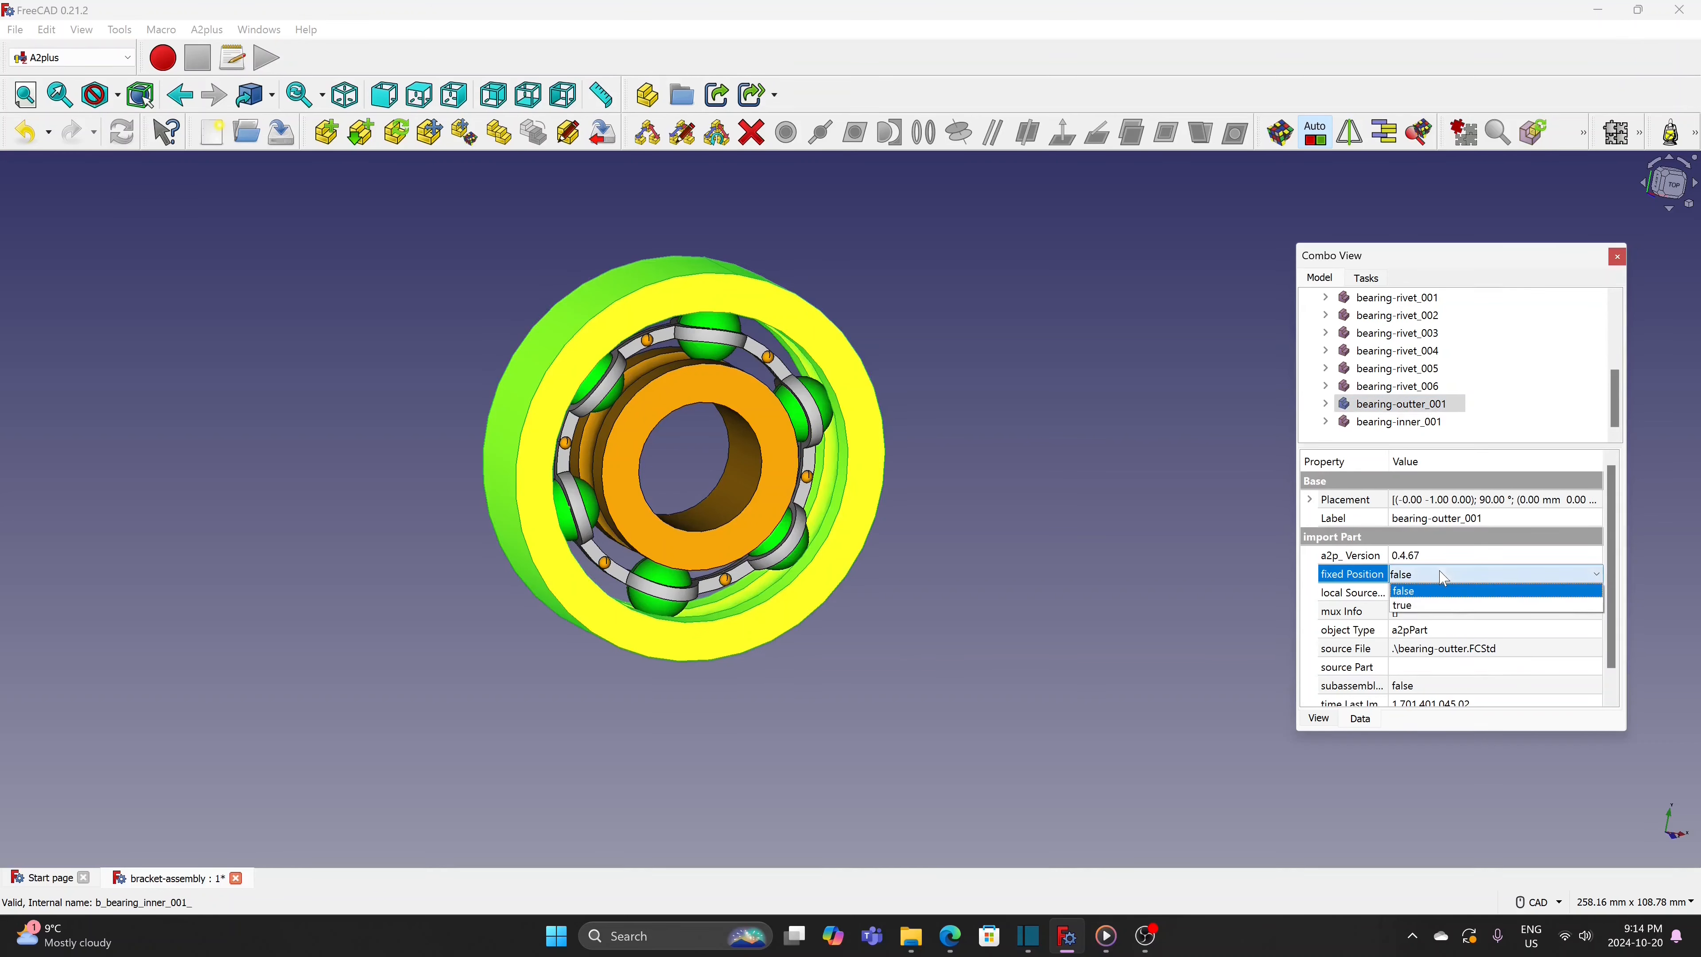
left_click(1429, 606)
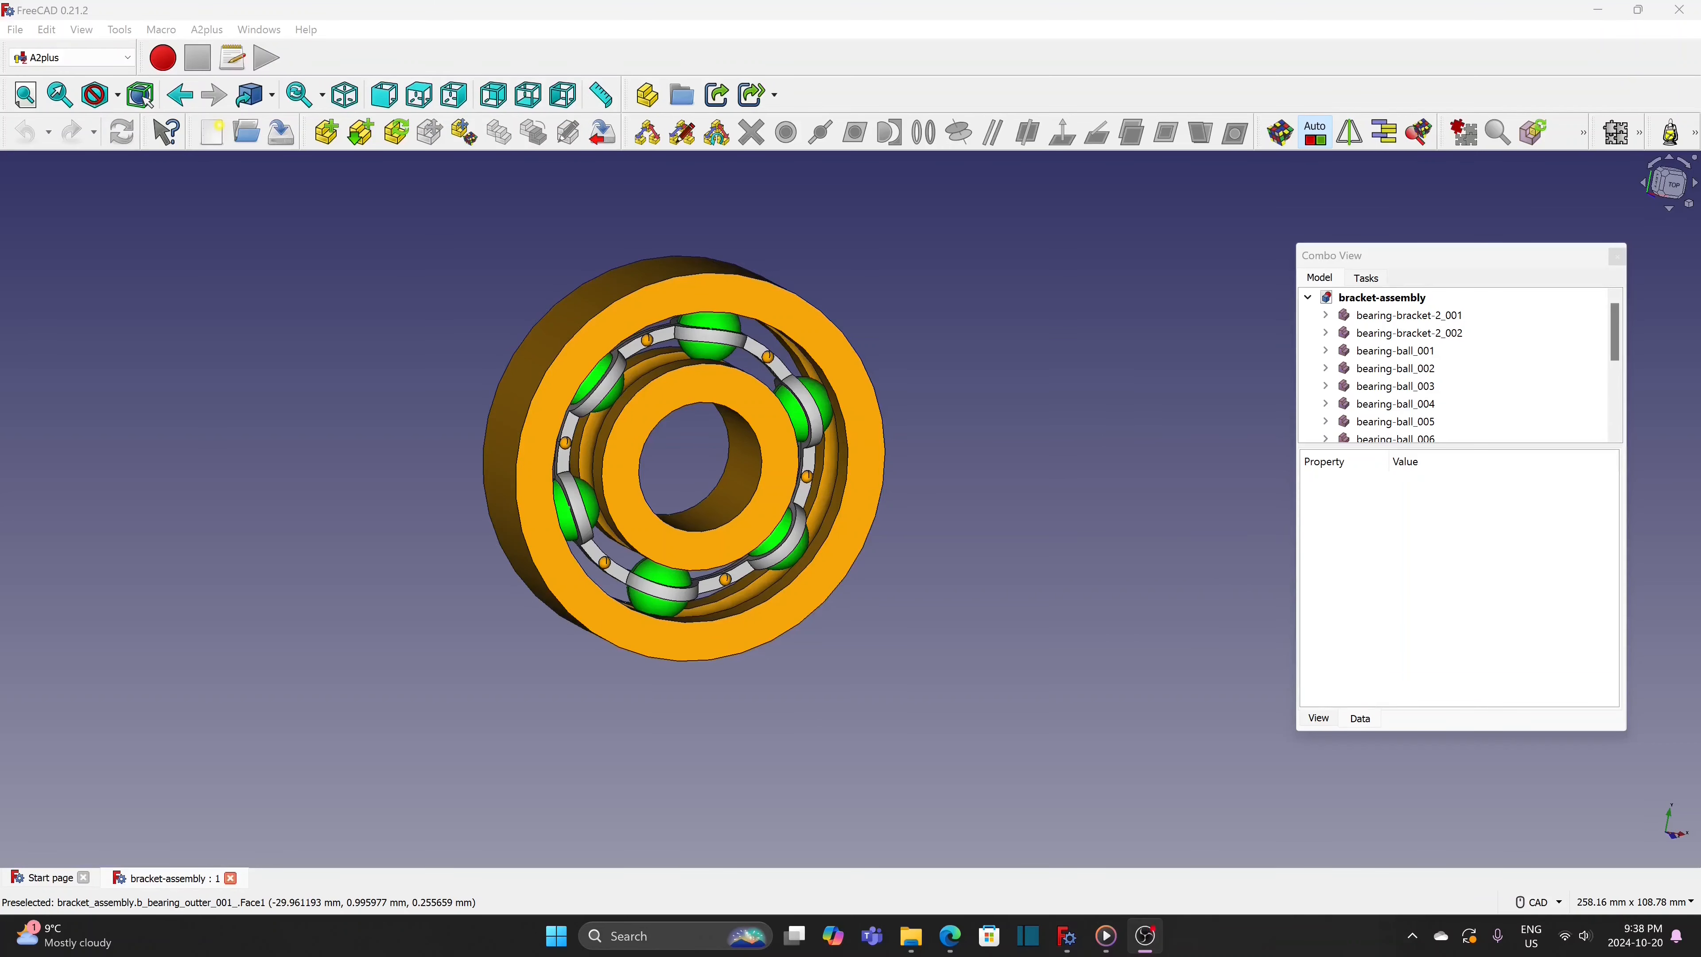
In the Exploded Assembly workbench, create a simple explosion group from all six rivet heads, with the outer ring's front face as direction reference
left_click(129, 59)
left_click(64, 387)
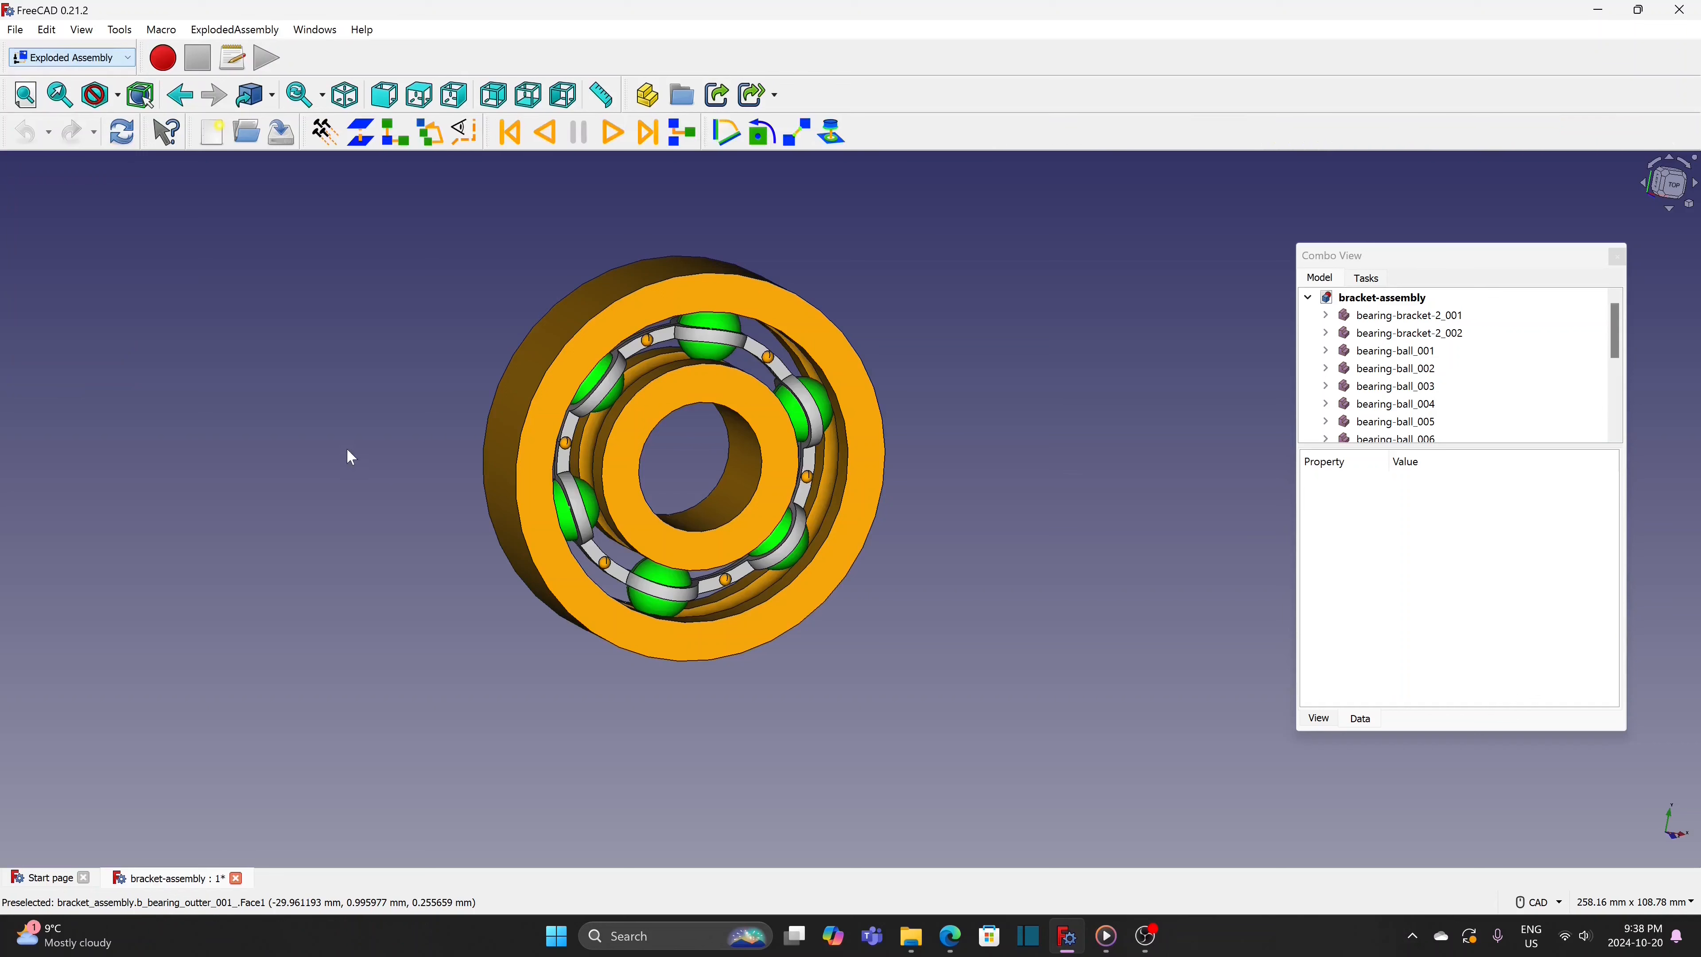
left_click(772, 361)
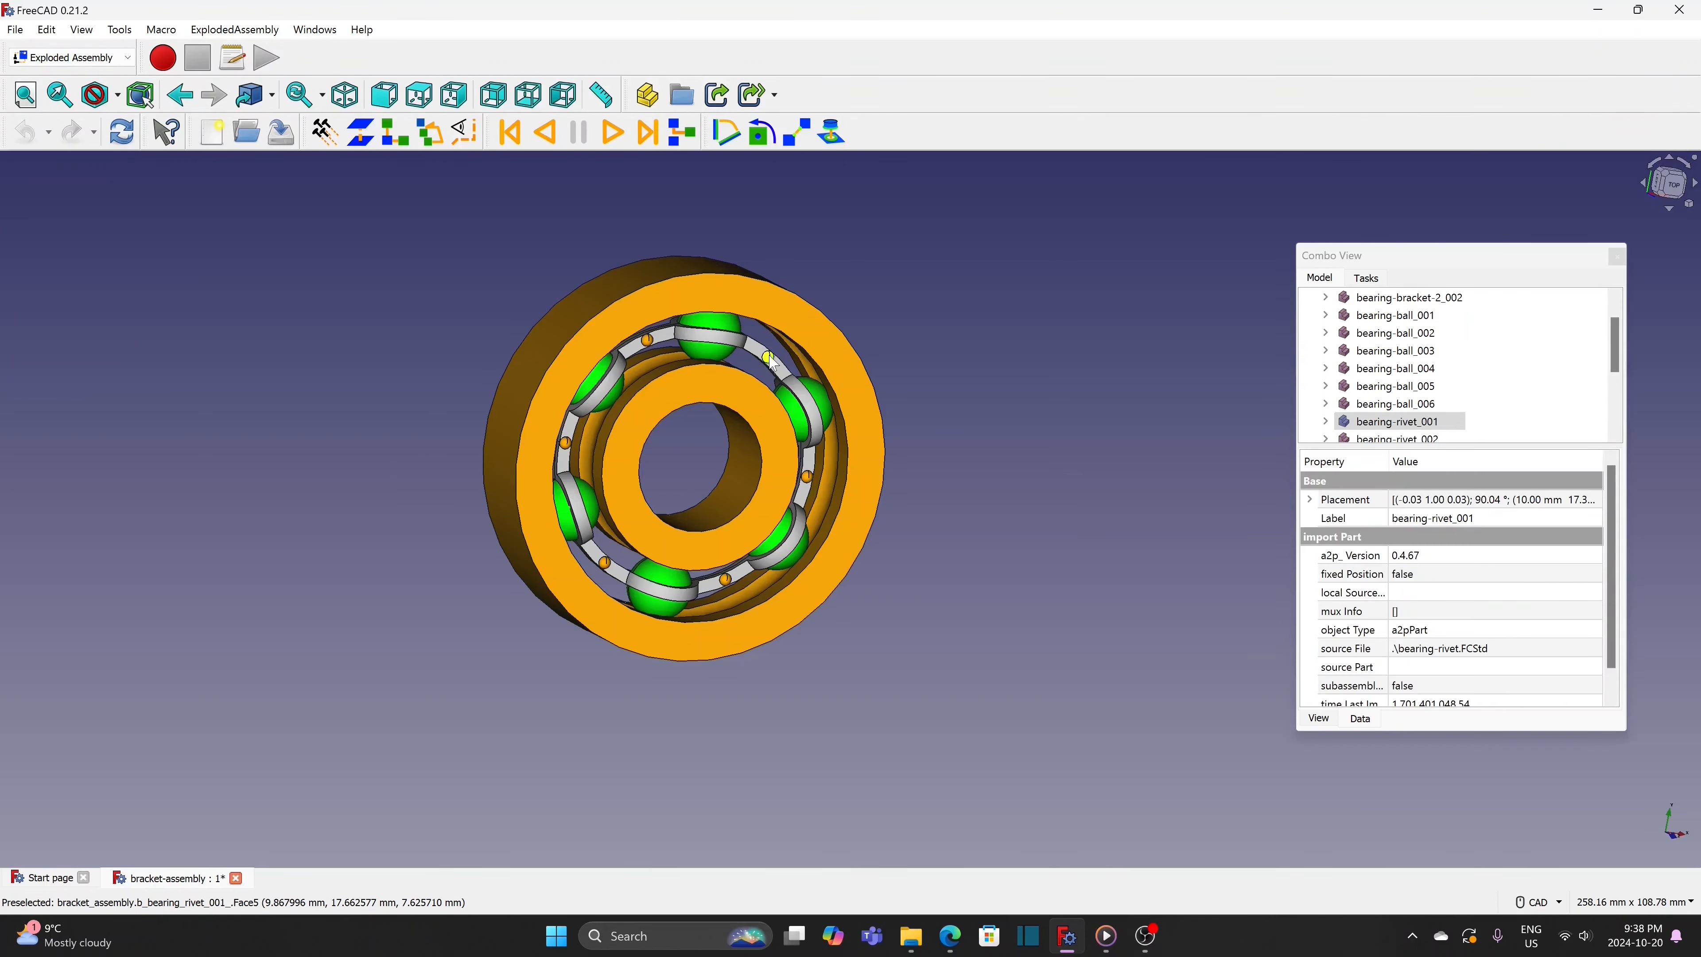
left_click(808, 477, "ctrl")
left_click(727, 579, "ctrl")
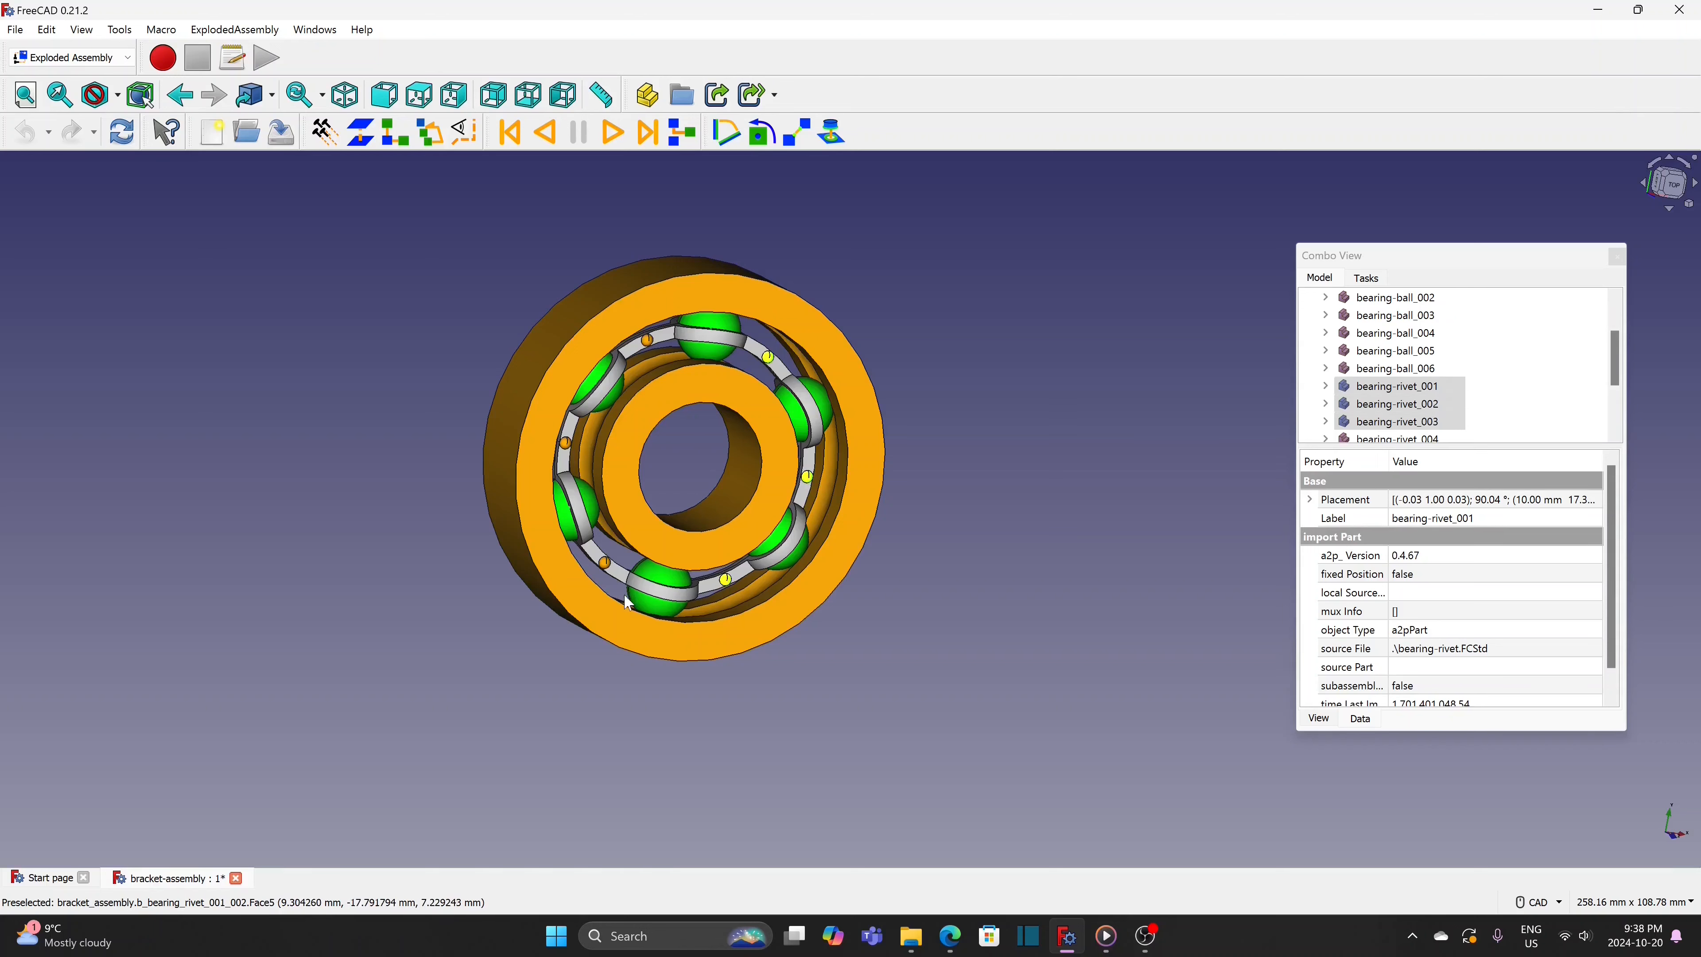
left_click(607, 566, "ctrl")
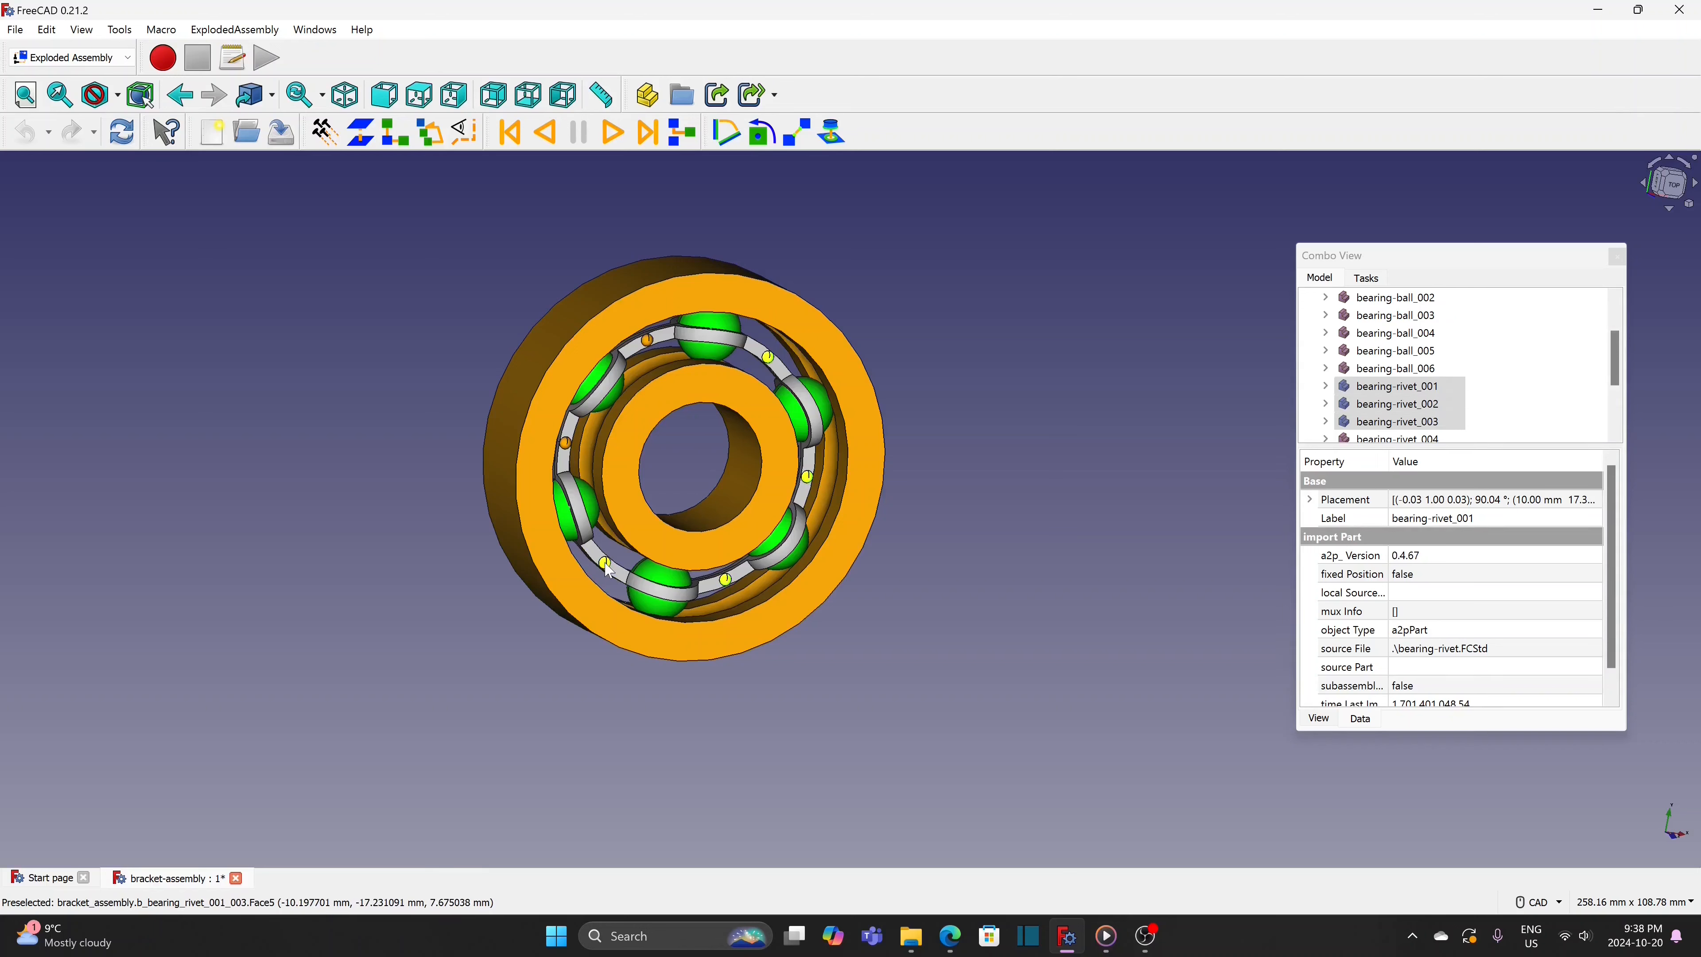
left_click(568, 447, "ctrl")
left_click(648, 345, "ctrl")
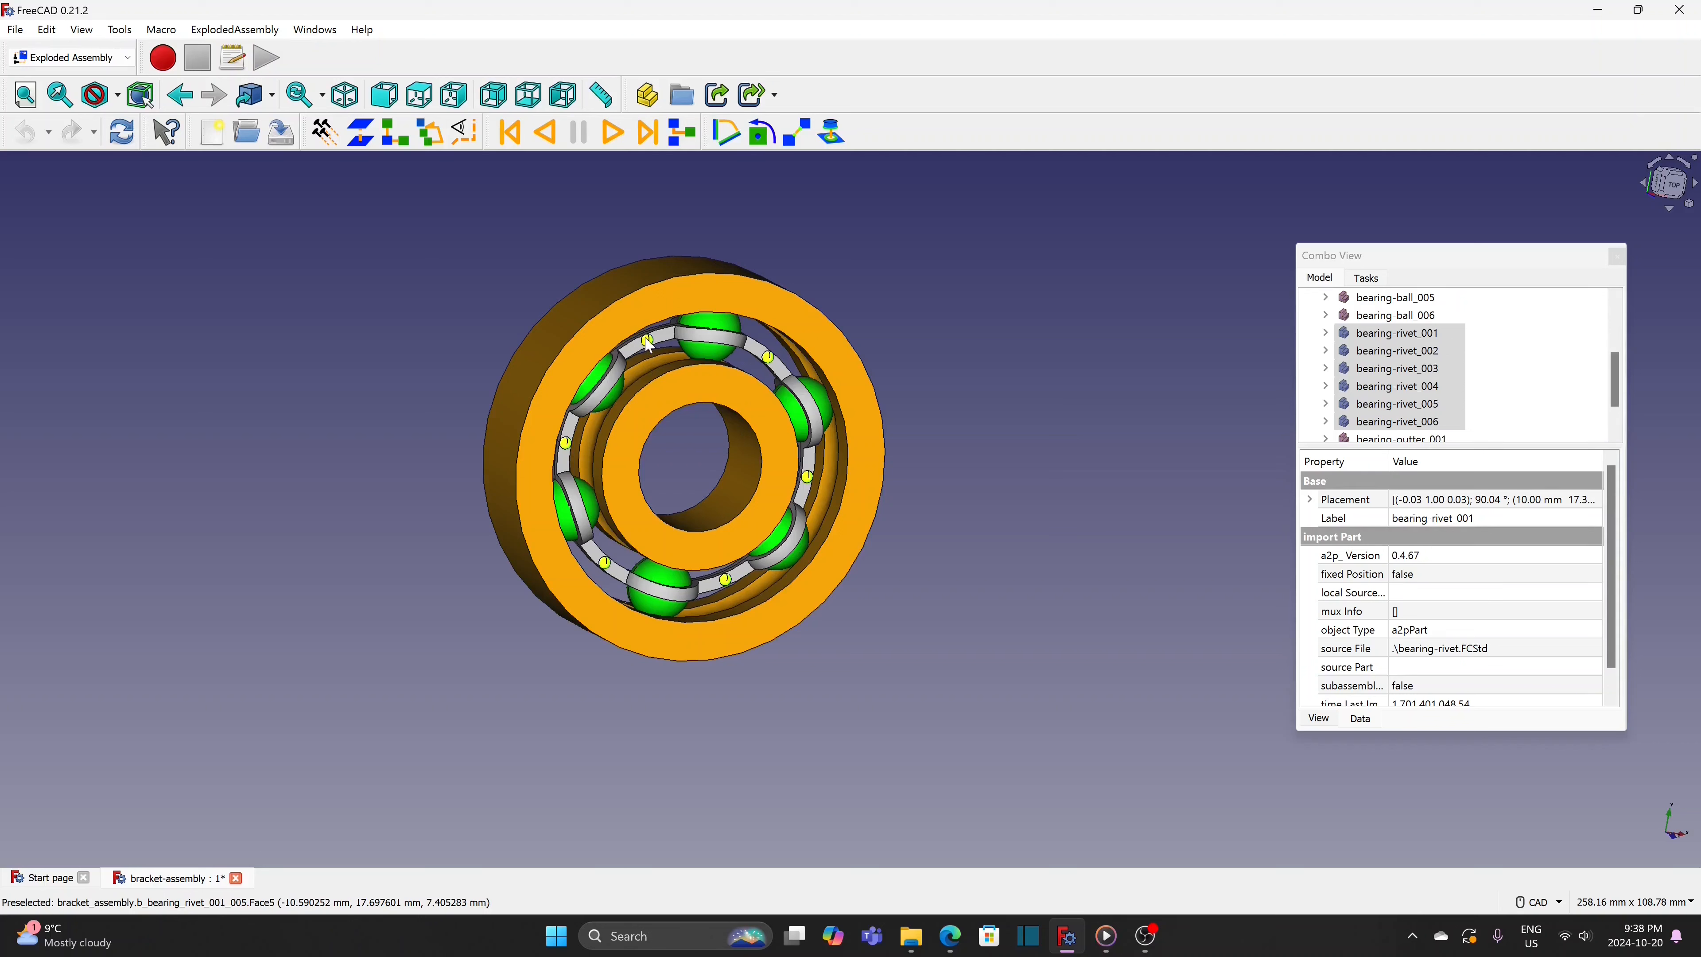
left_click(867, 527, "ctrl")
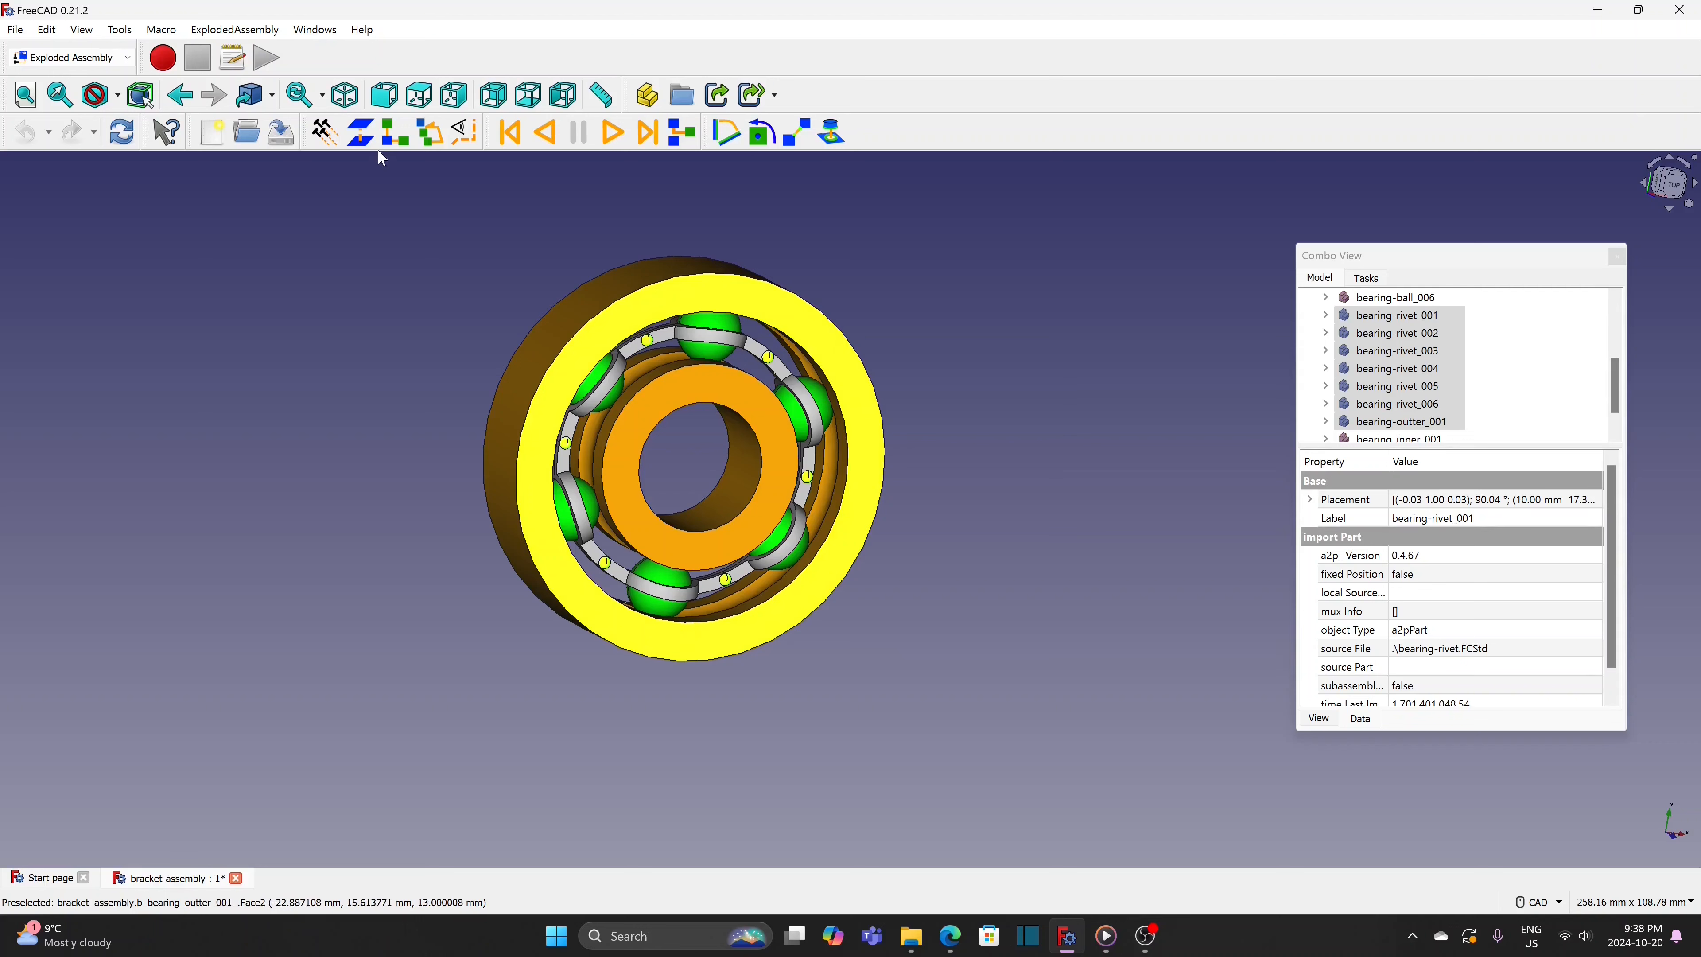
left_click(363, 134)
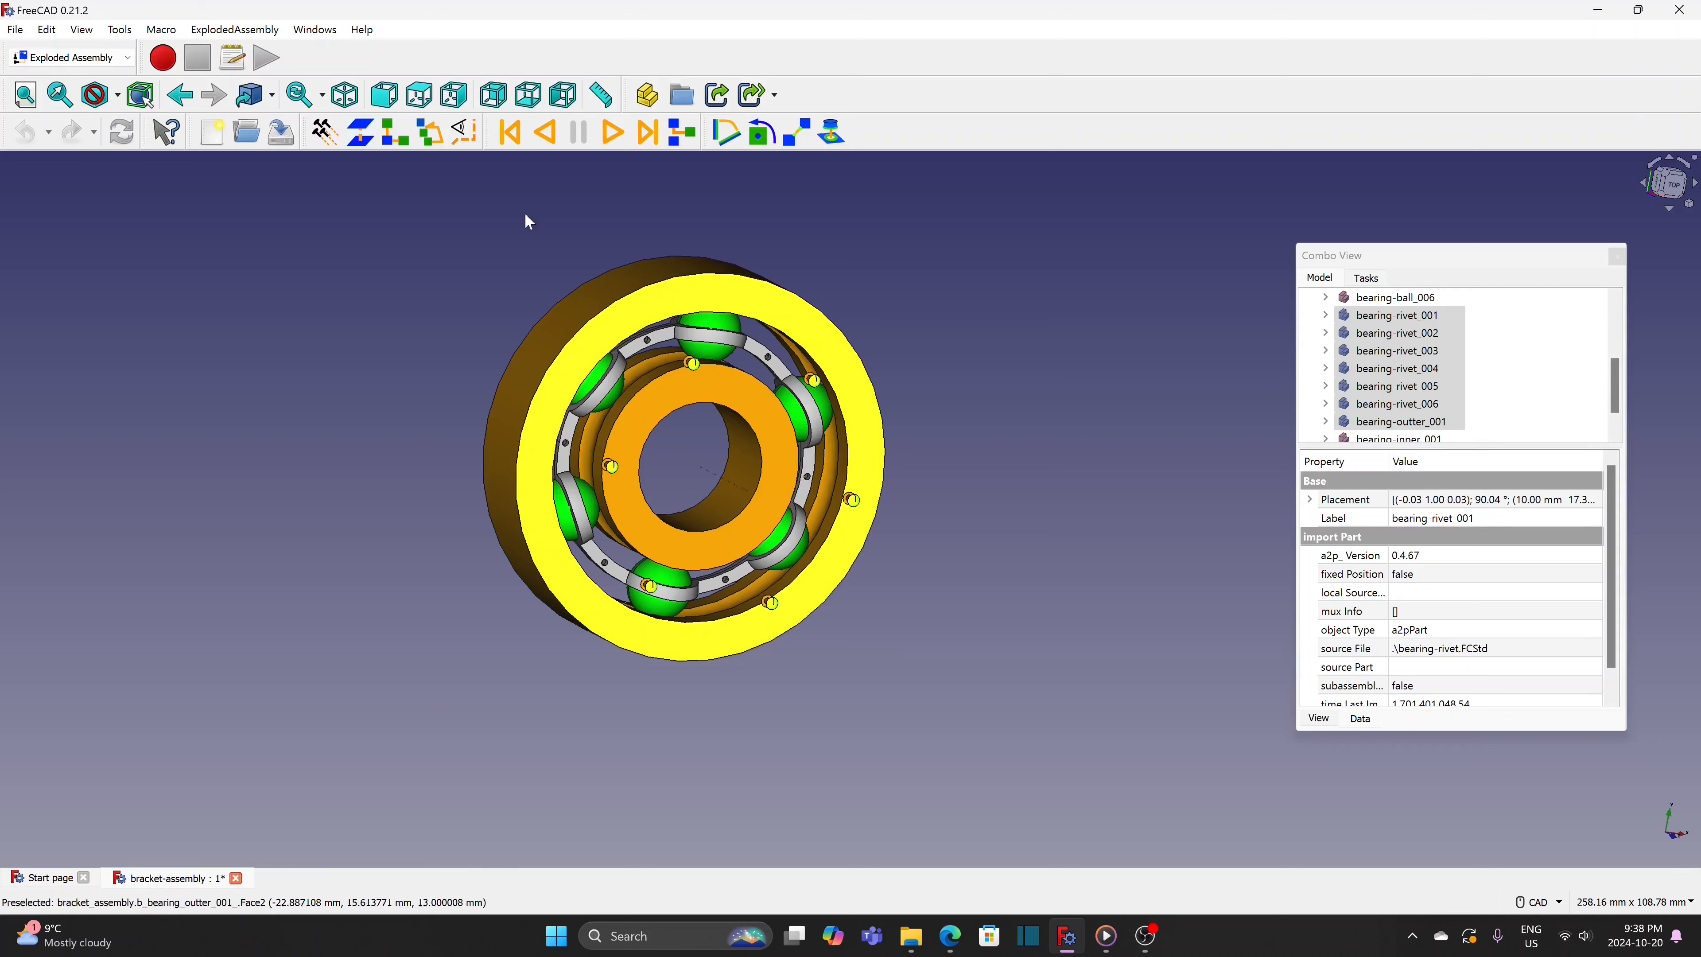
Set the explosion distance of the rivets' SimpleGroup to 150
left_click_drag(1614, 362, 1614, 405)
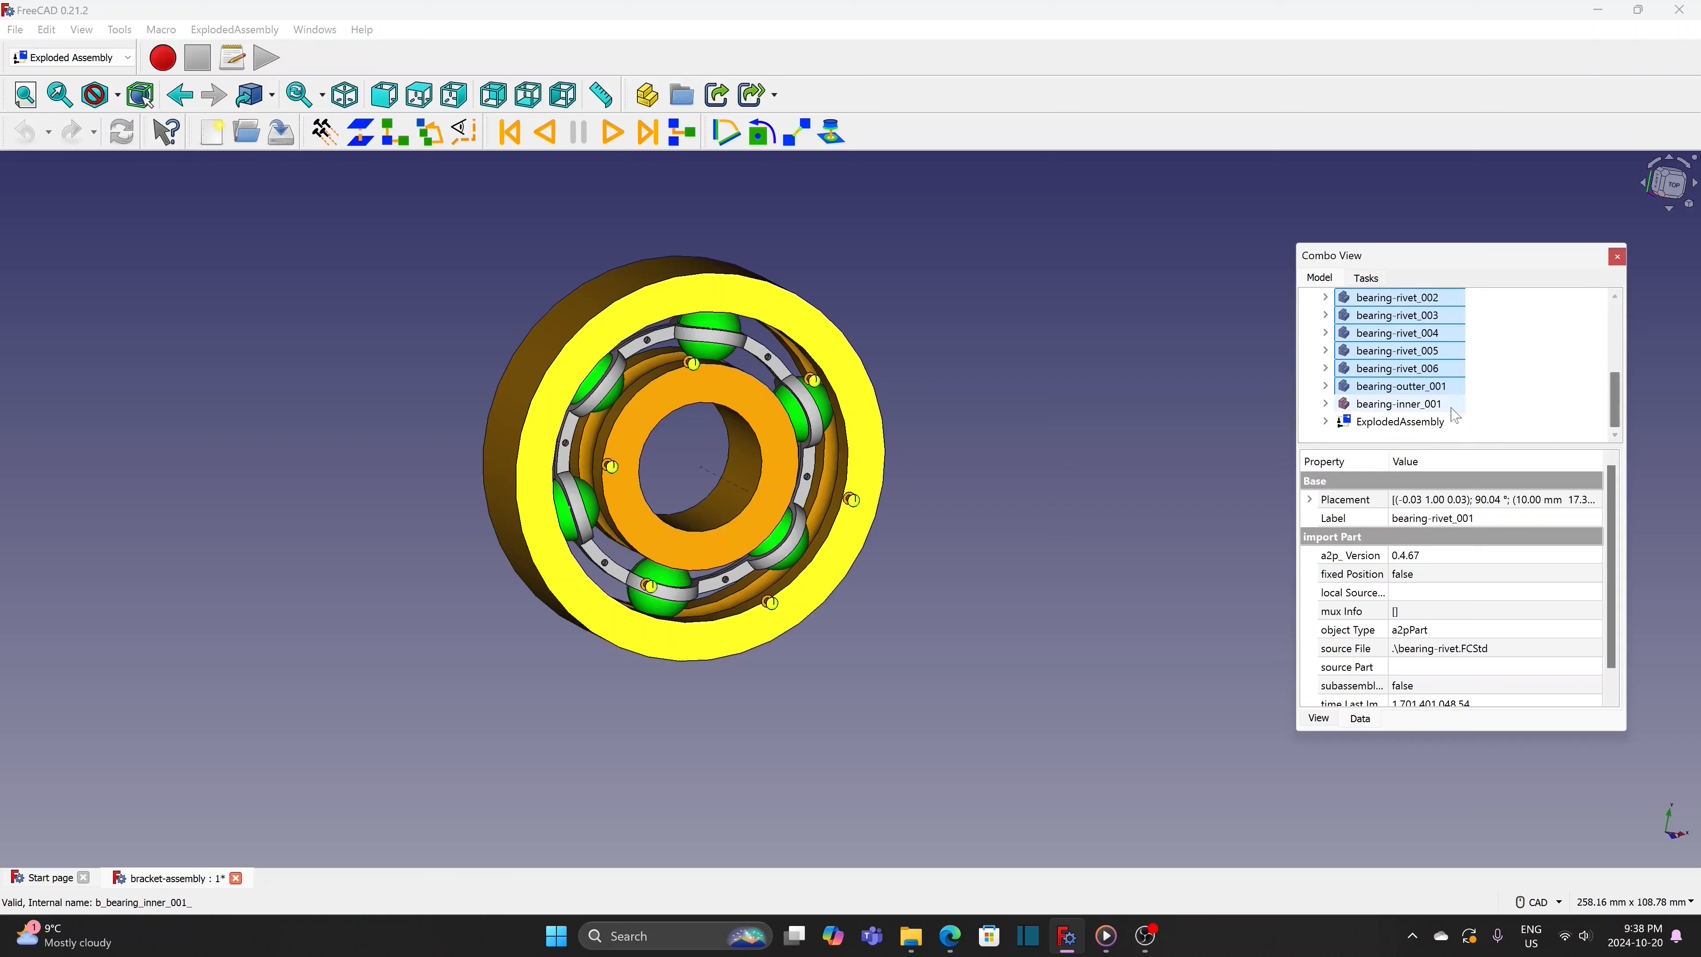
left_click(1327, 422)
scroll(1489, 426, "down", 1)
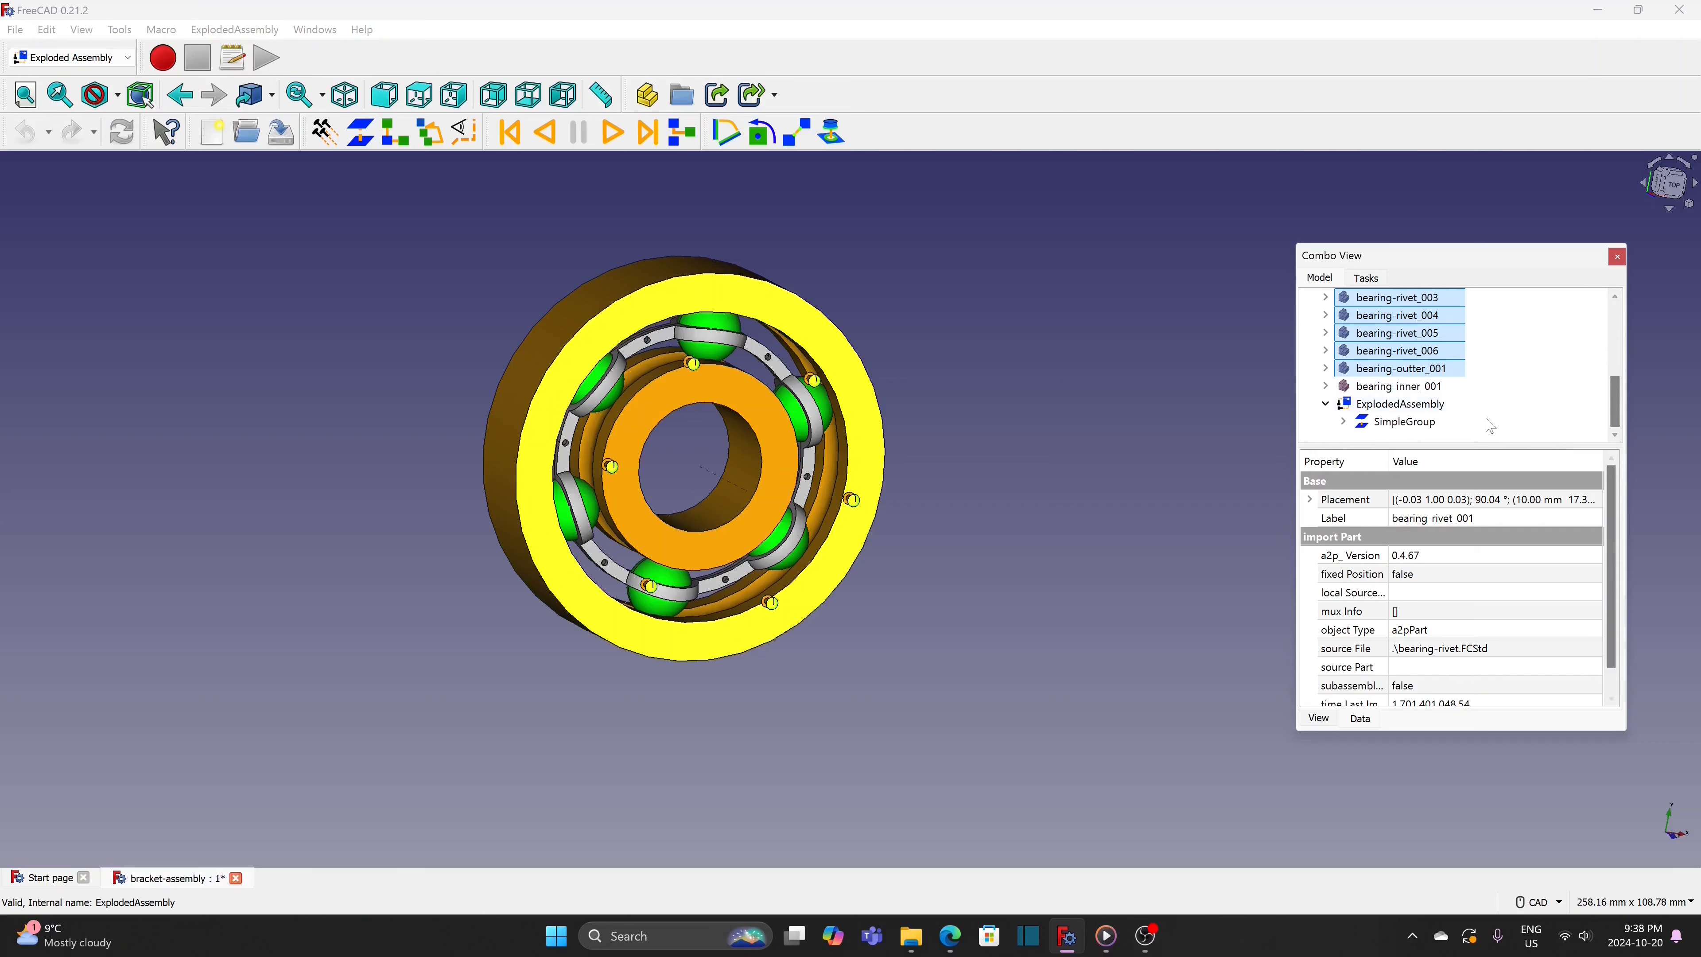
left_click(1433, 422)
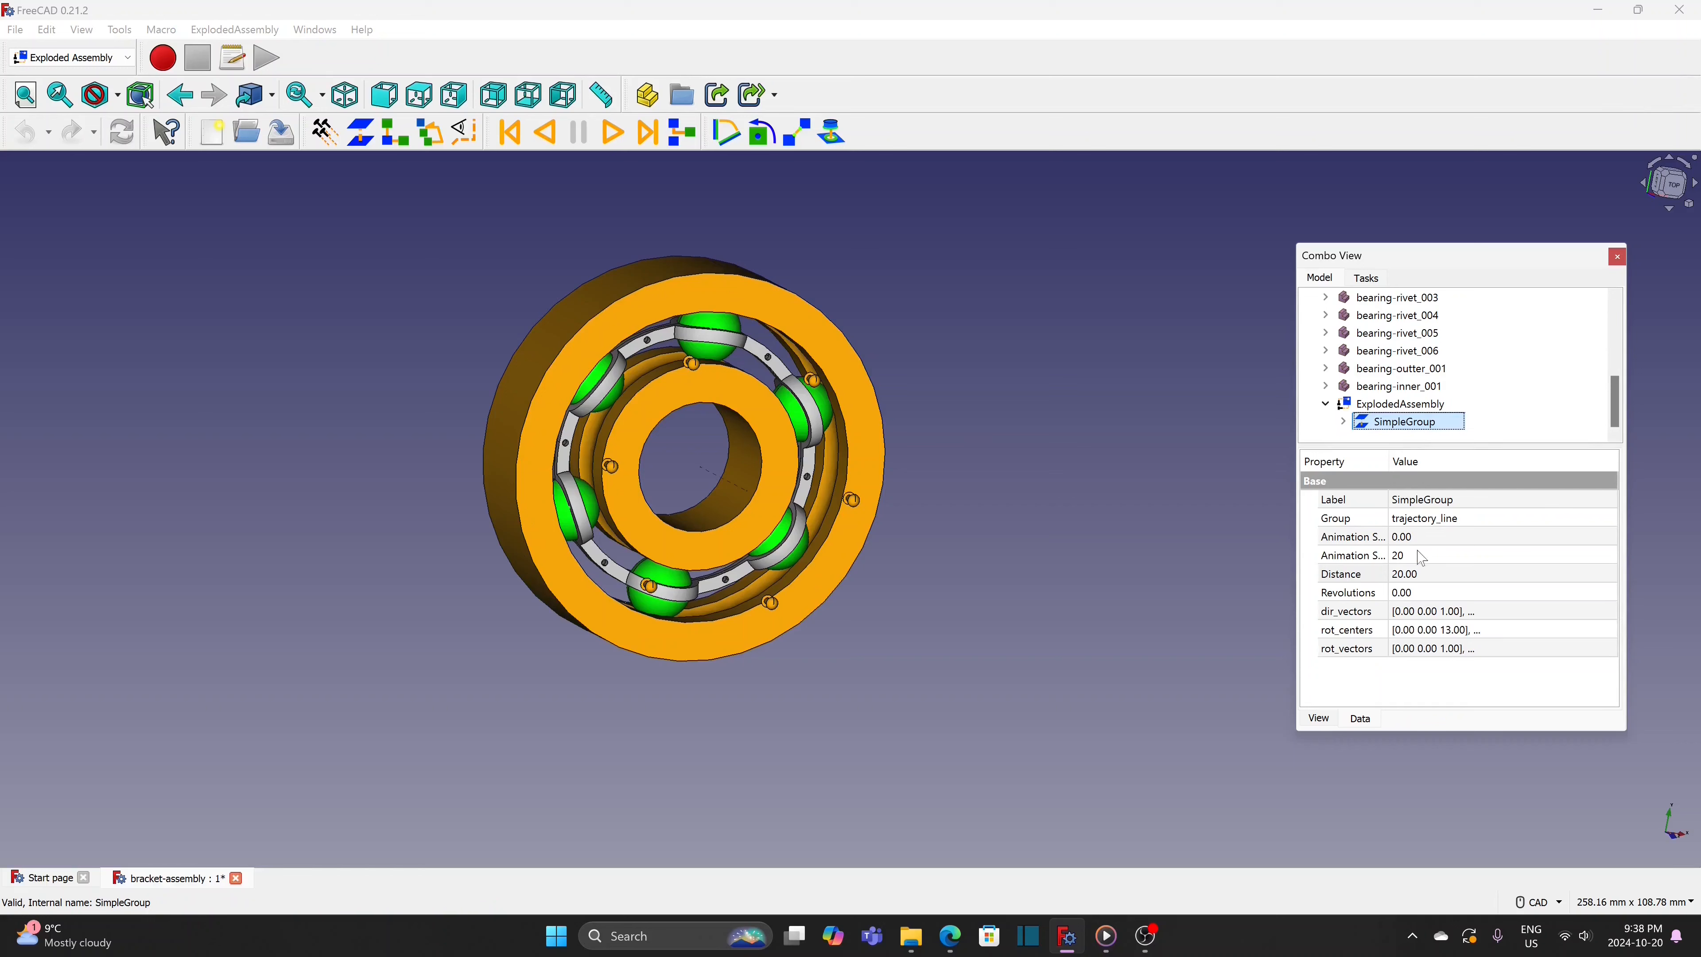
left_click(1451, 577)
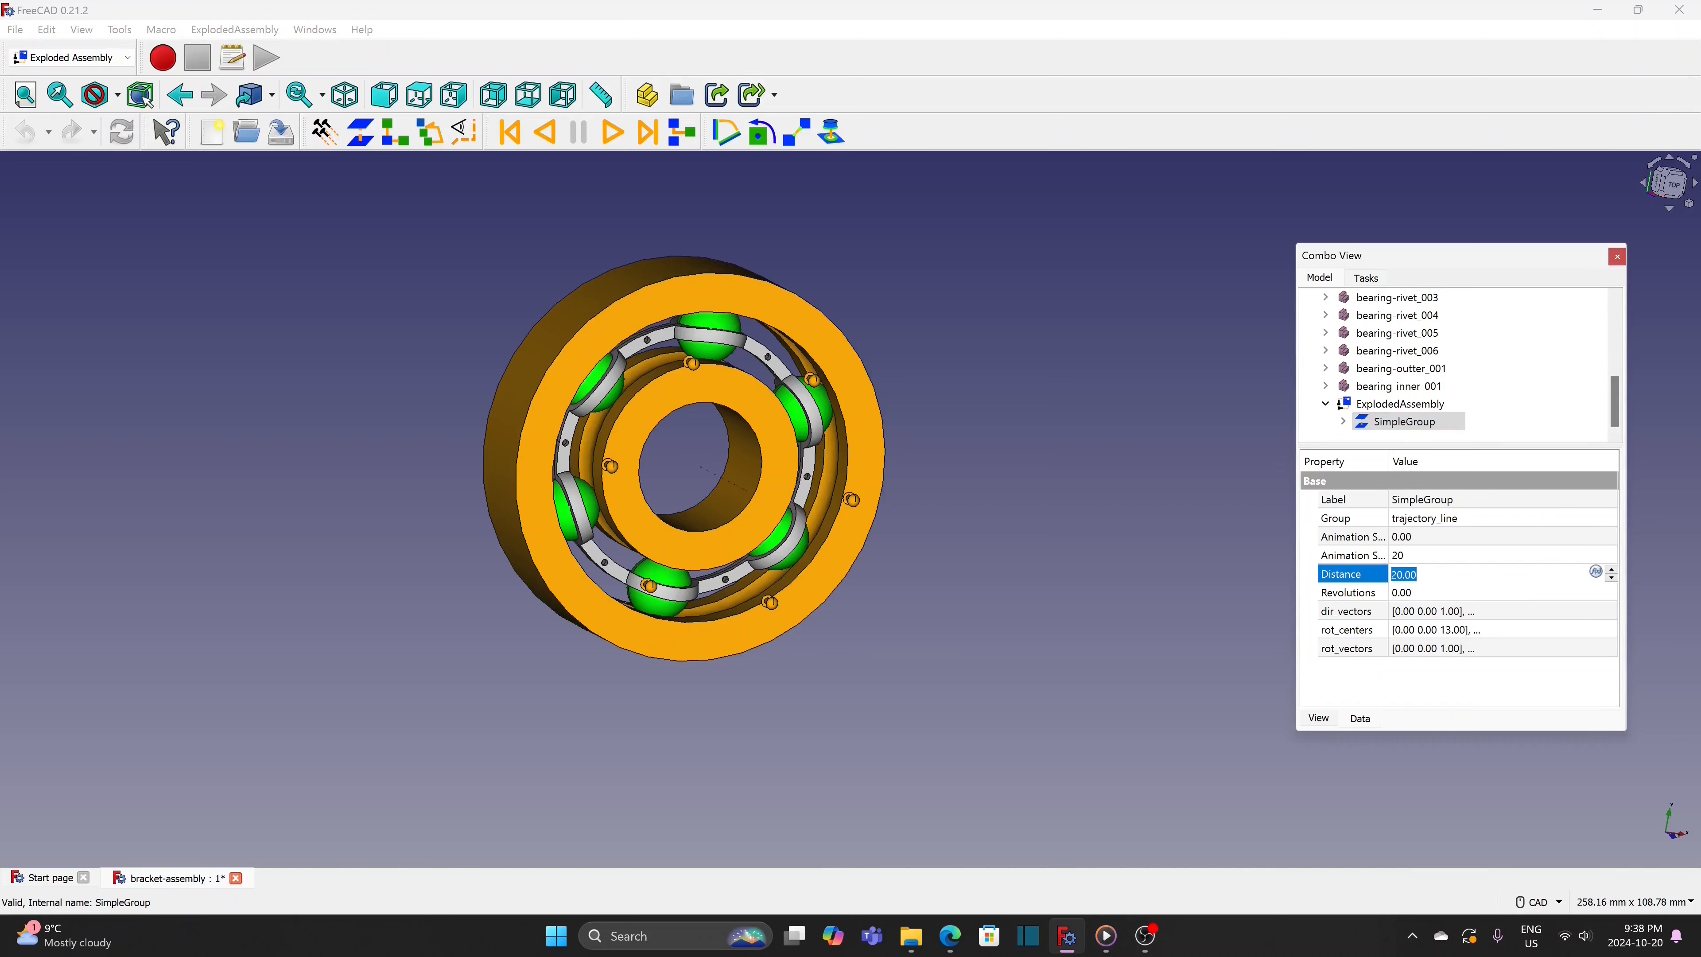
type("150")
key("Return")
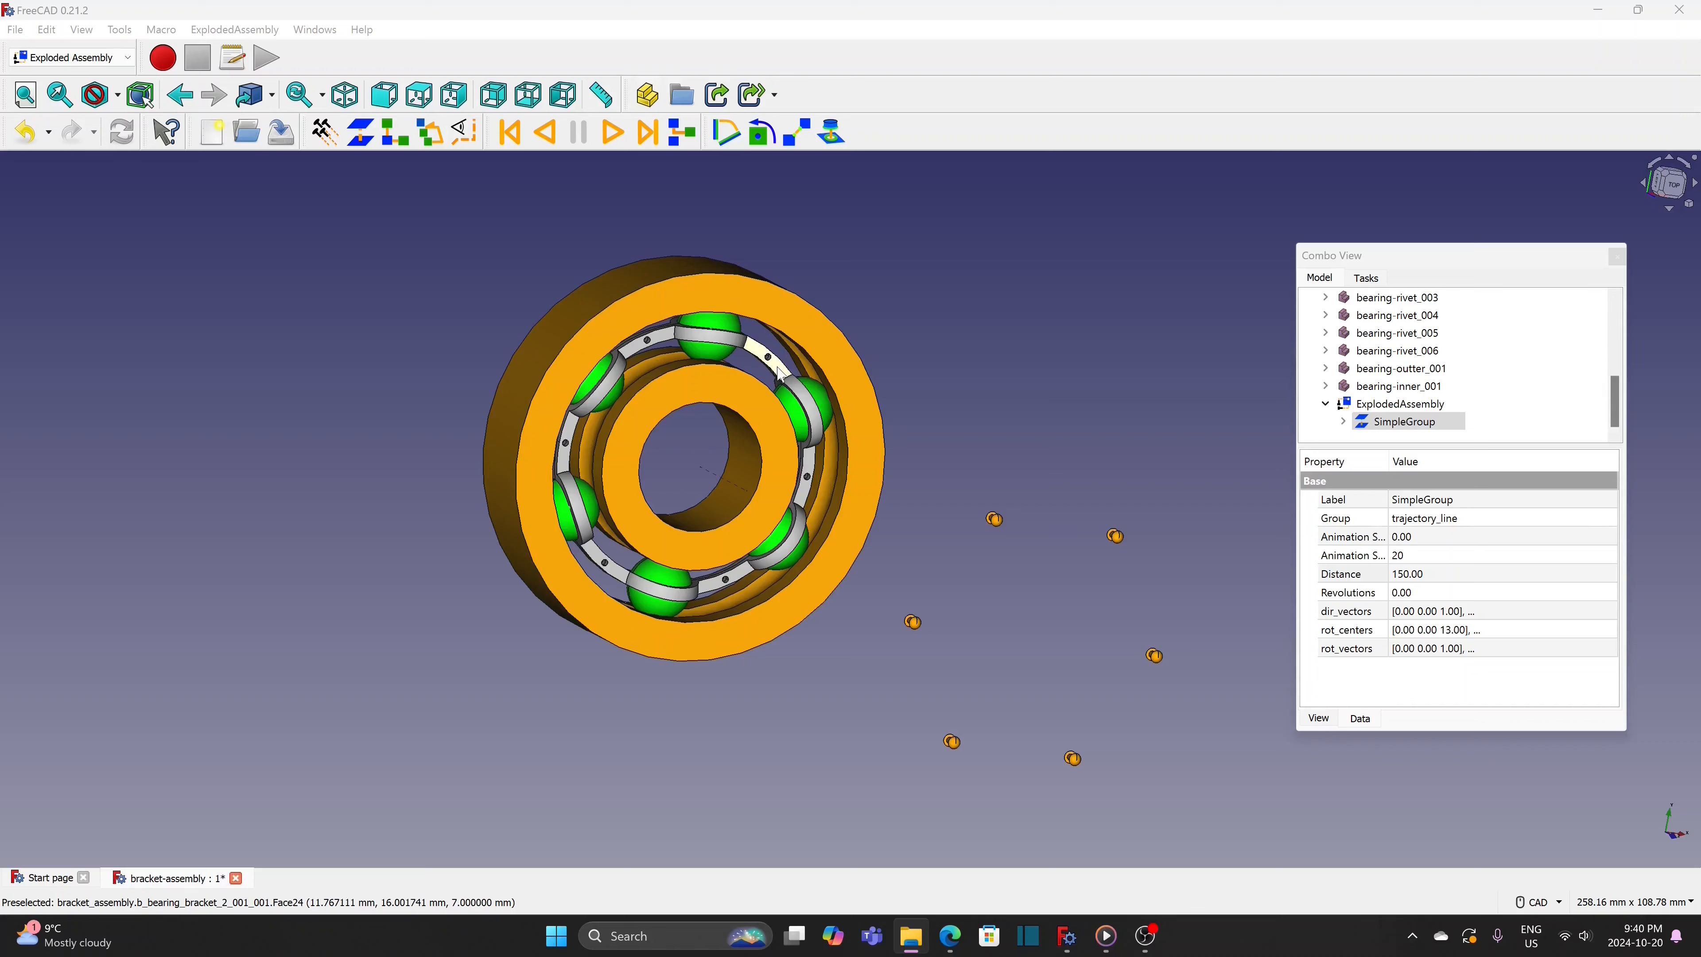
Create a simple explosion group for the front cage half, bearing-bracket-2_002, with the outer ring's front face as direction reference
left_click(780, 376)
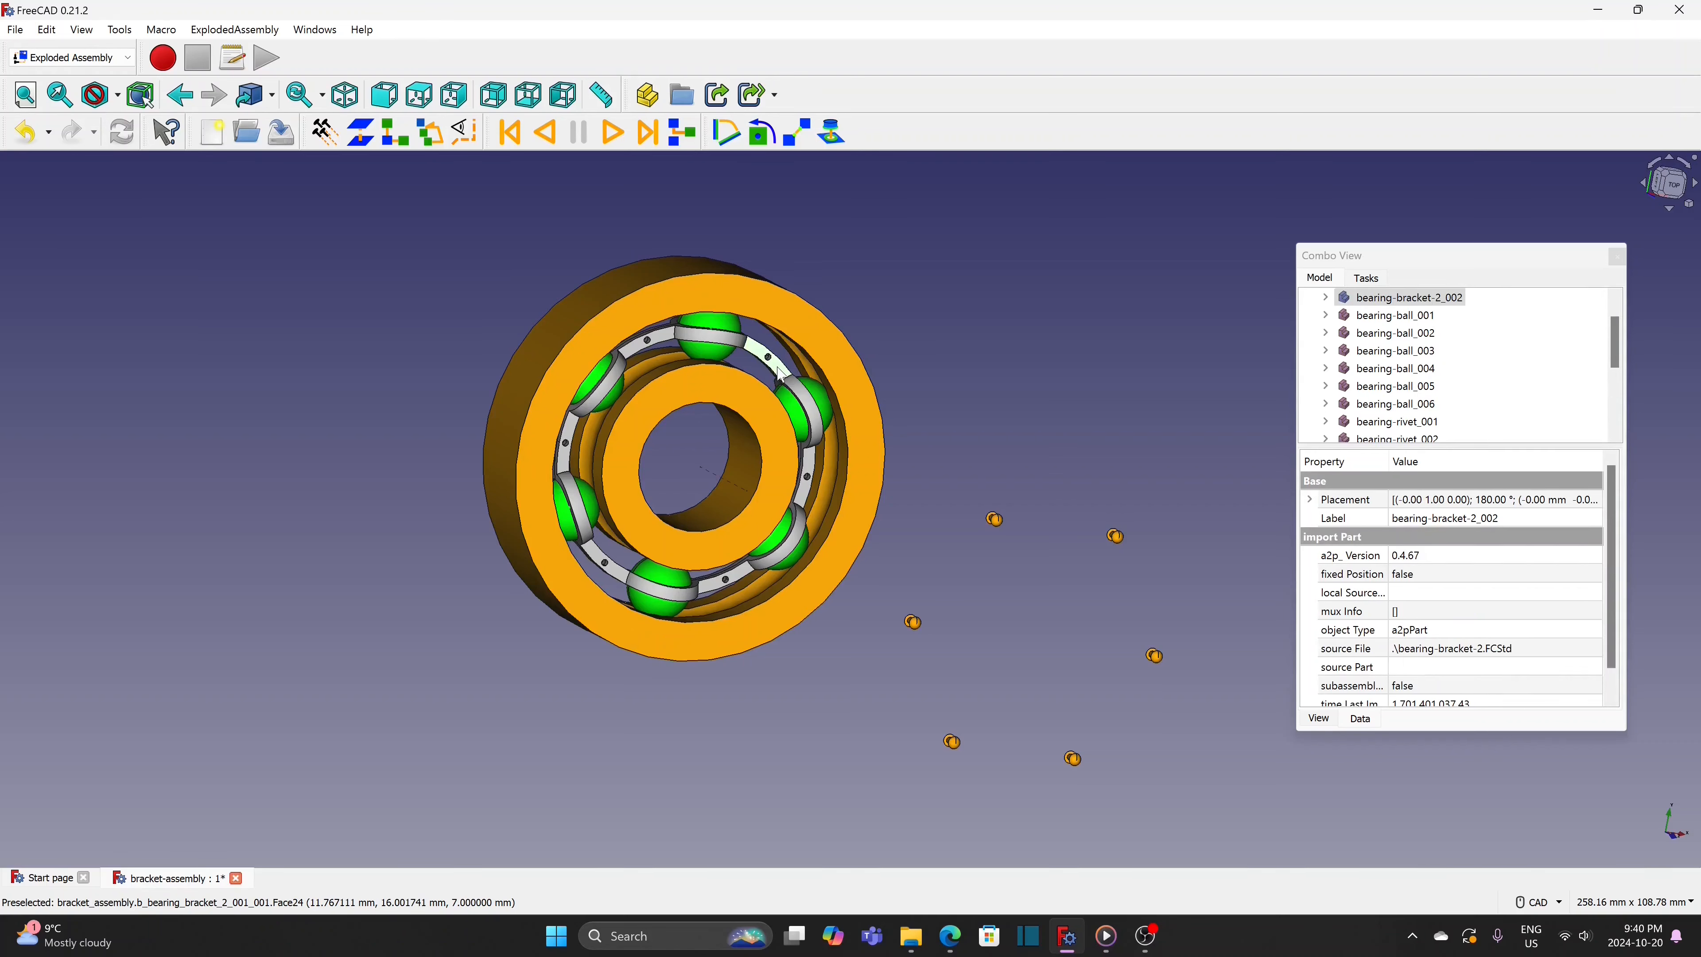
left_click(868, 497)
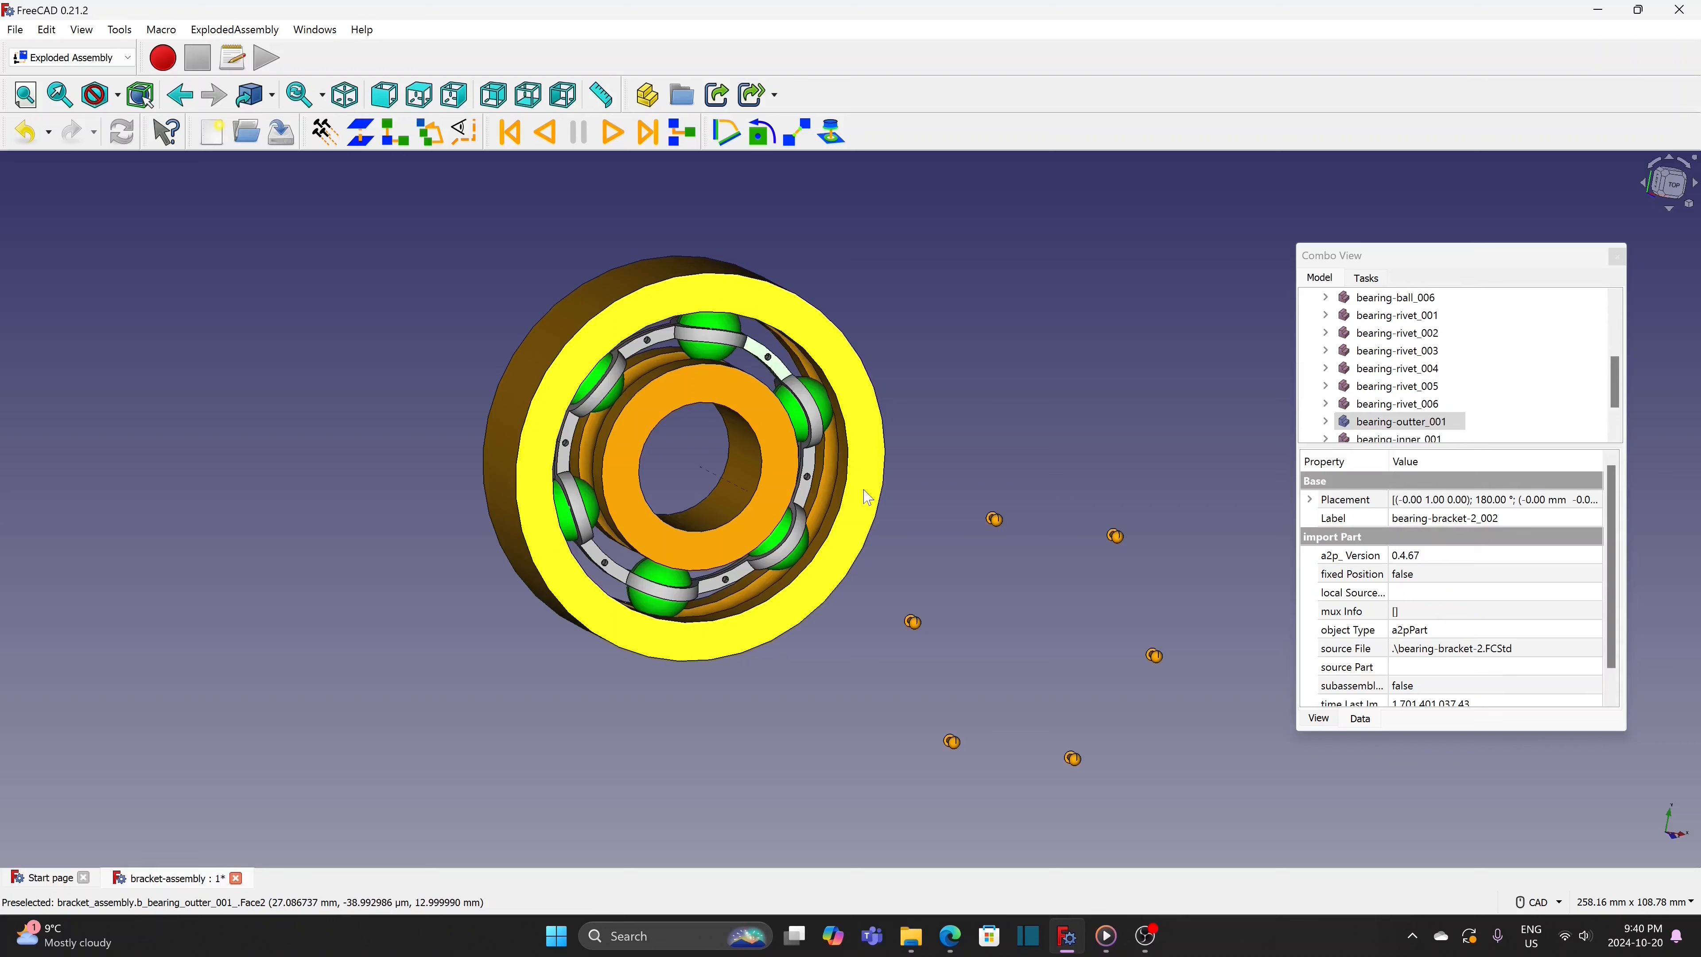
left_click(362, 133)
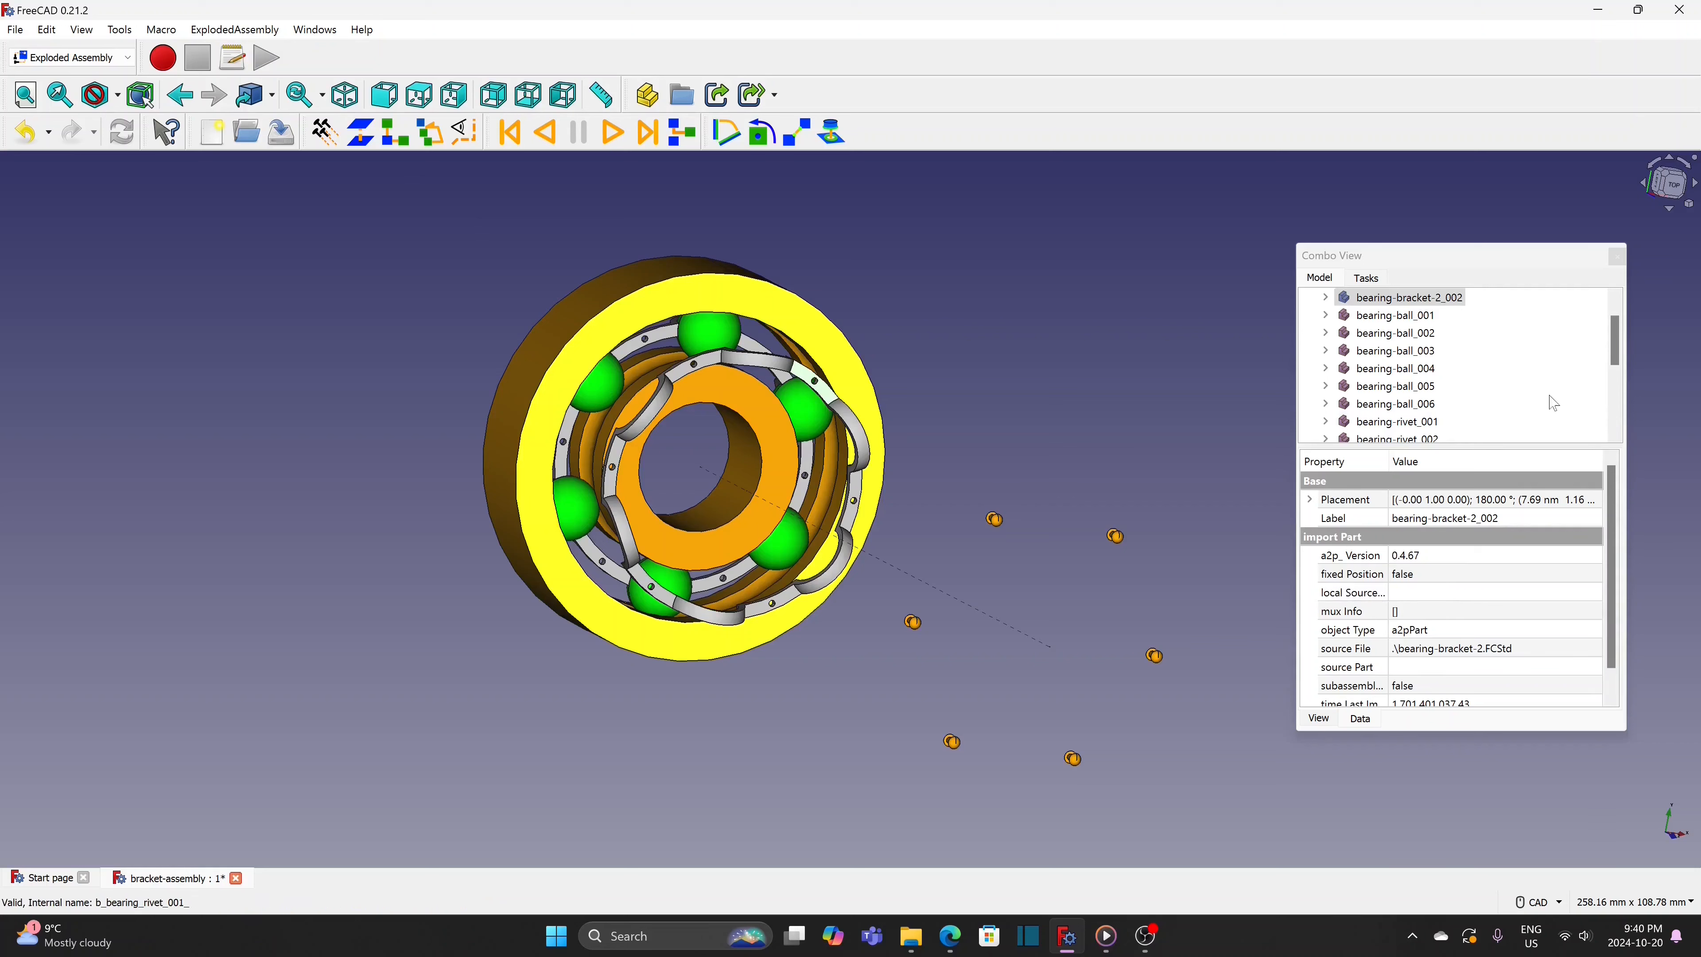
Set the explosion distance of the front cage half's group, SimpleGroup001, to 120
left_click_drag(1615, 333, 1620, 407)
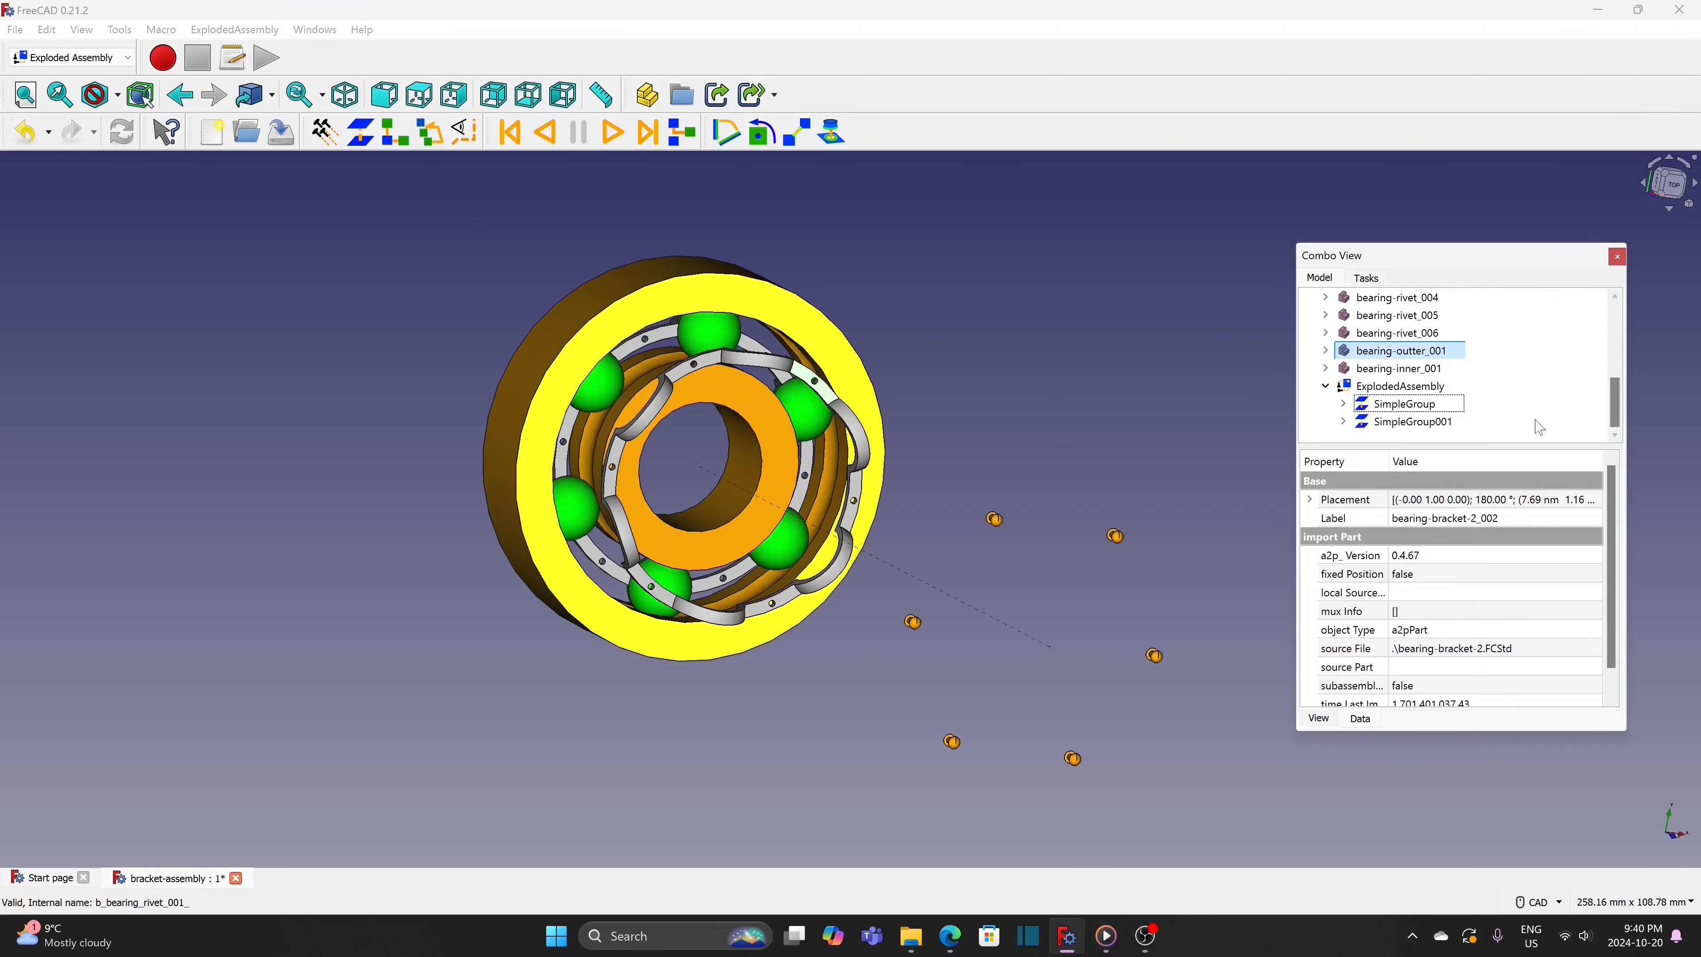
left_click(1409, 422)
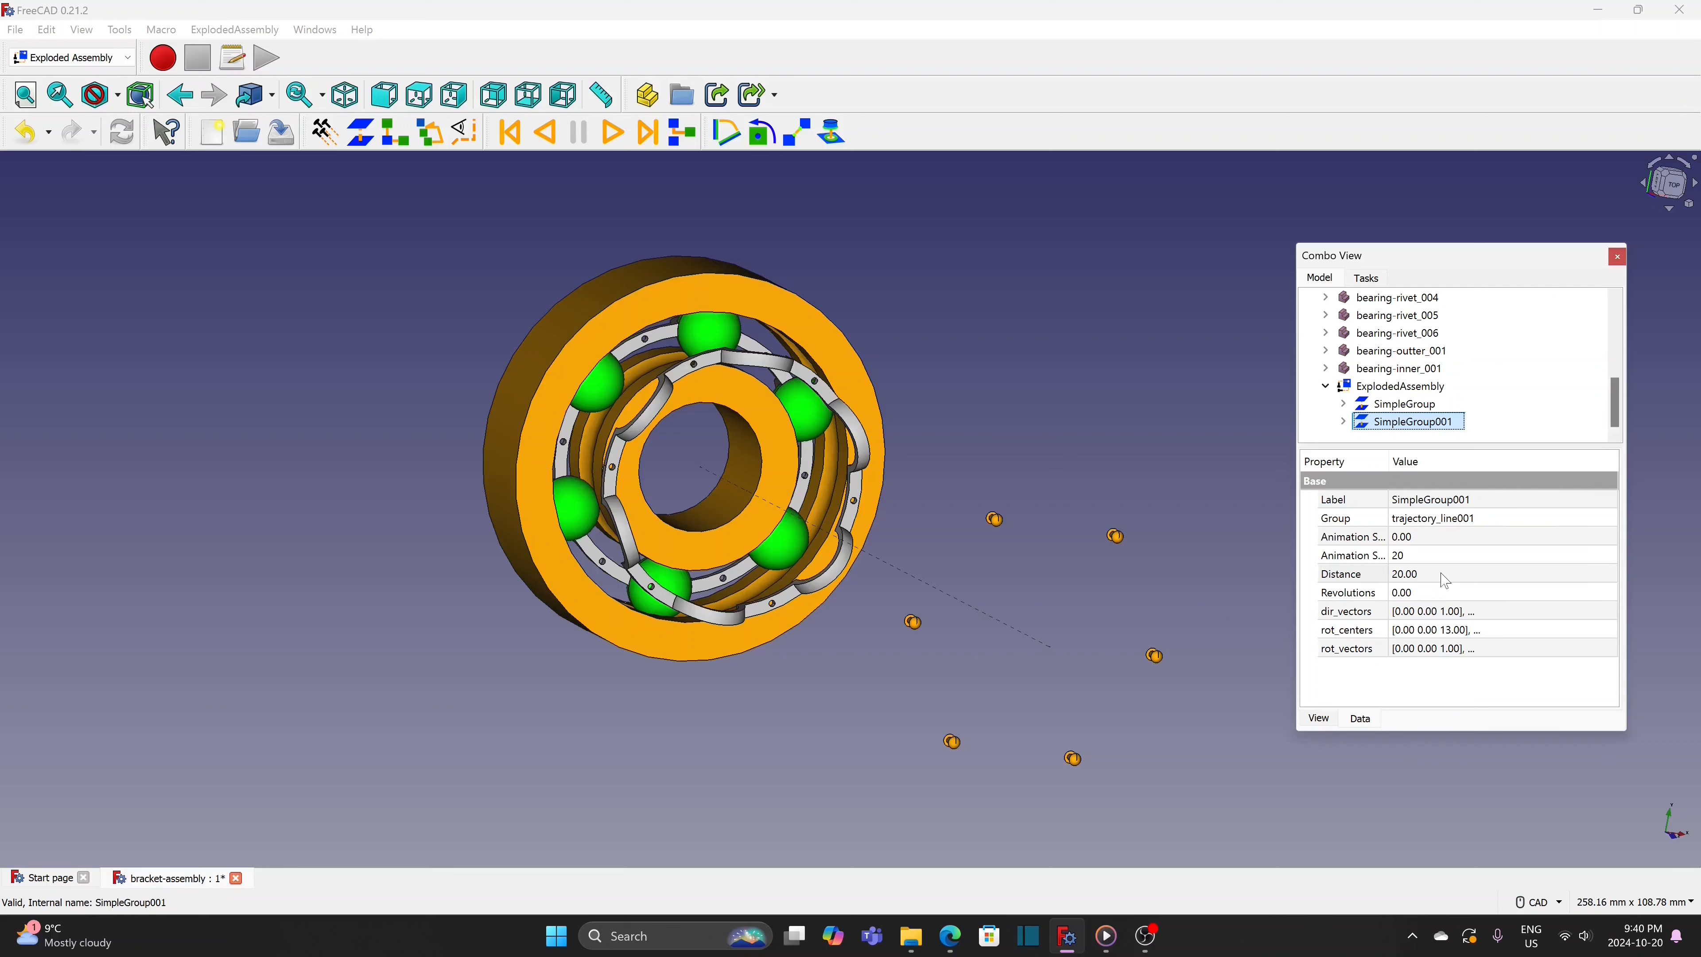
left_click(1444, 576)
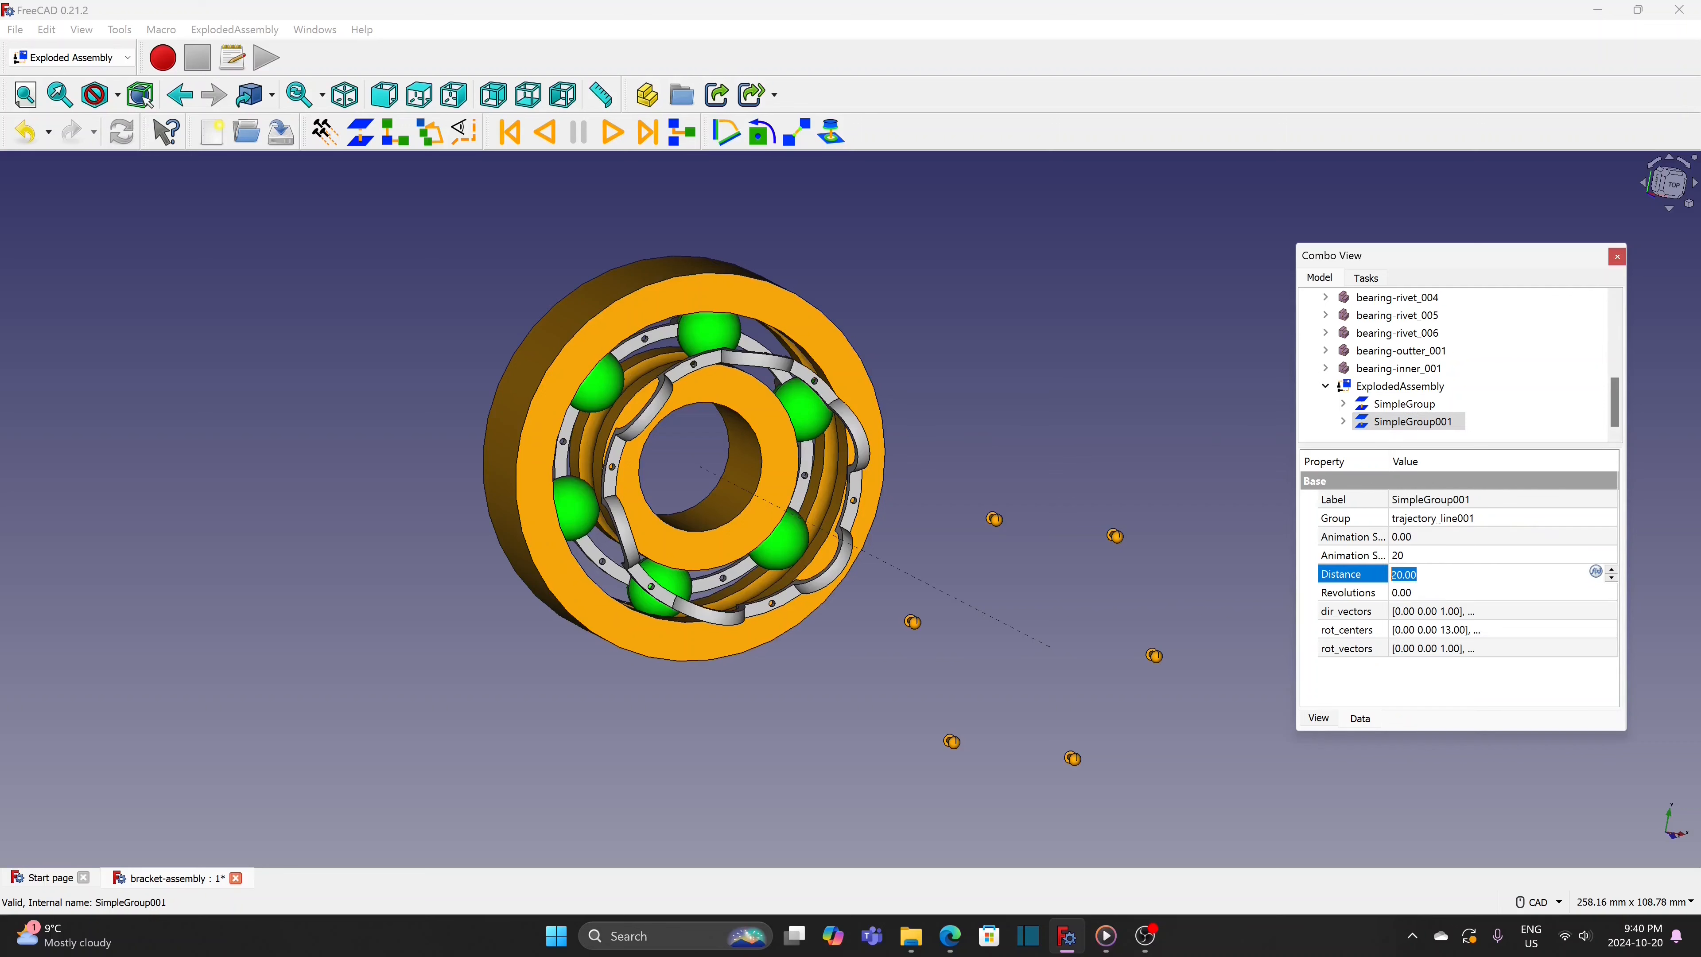
type("120")
key("Return")
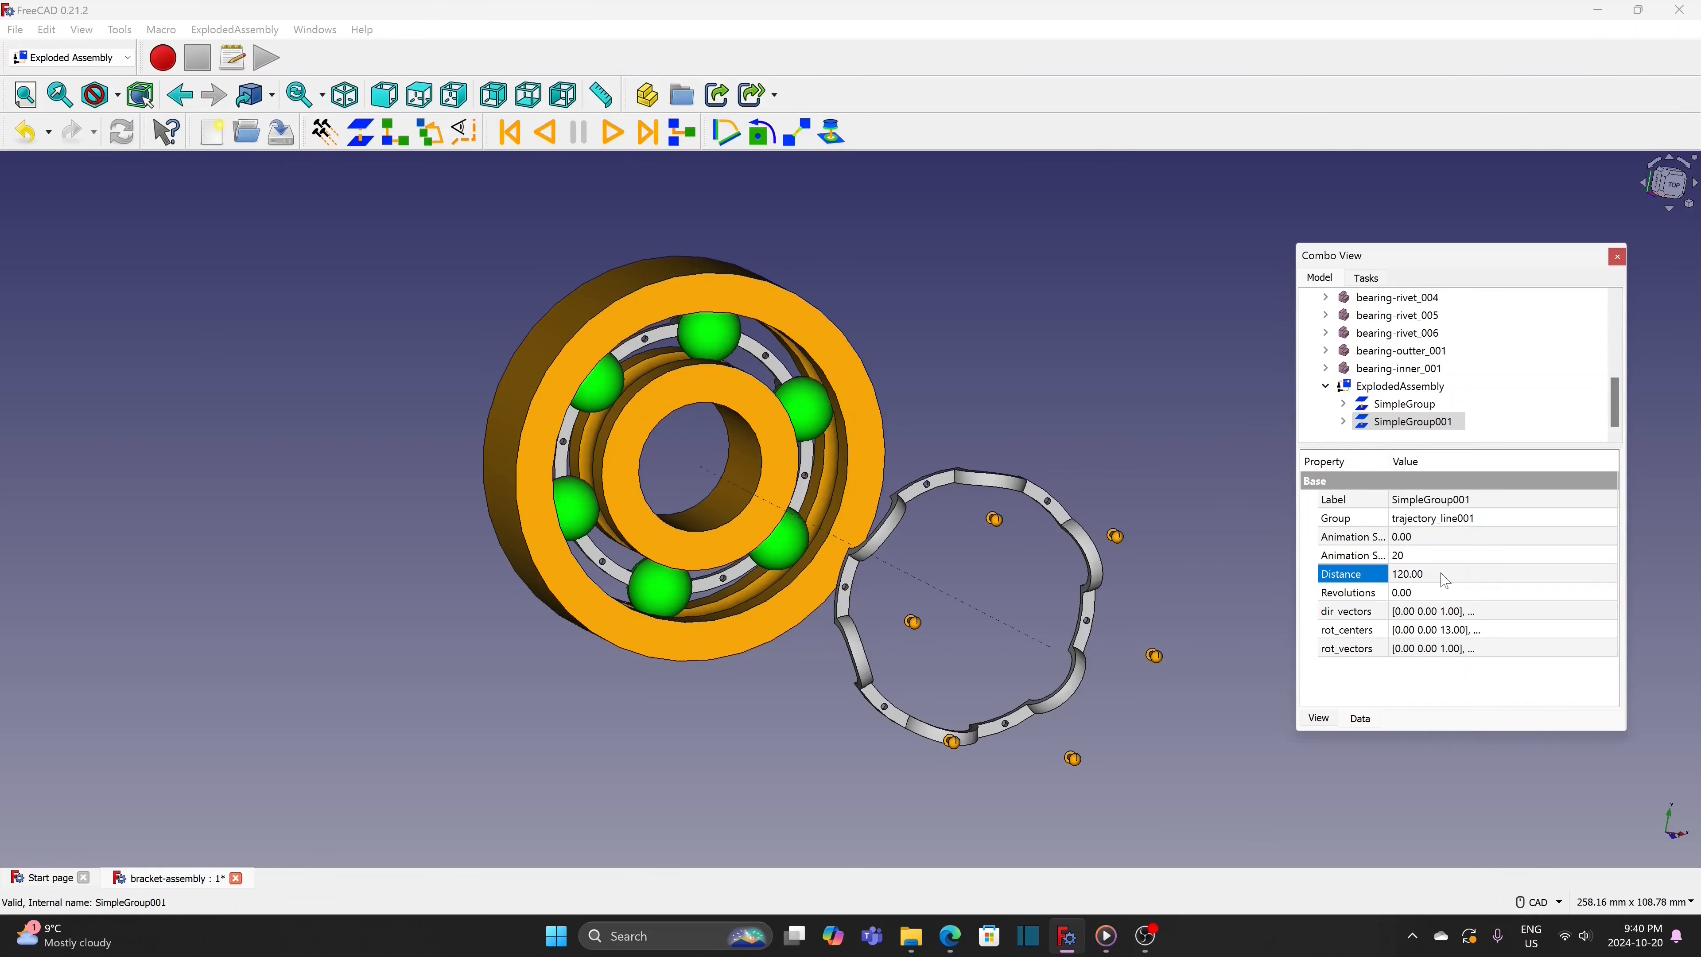
Create a simple explosion group for the front cage half, bearing-bracket-2_002, with the outer ring's outer cylindrical face as direction reference
left_click(1068, 524)
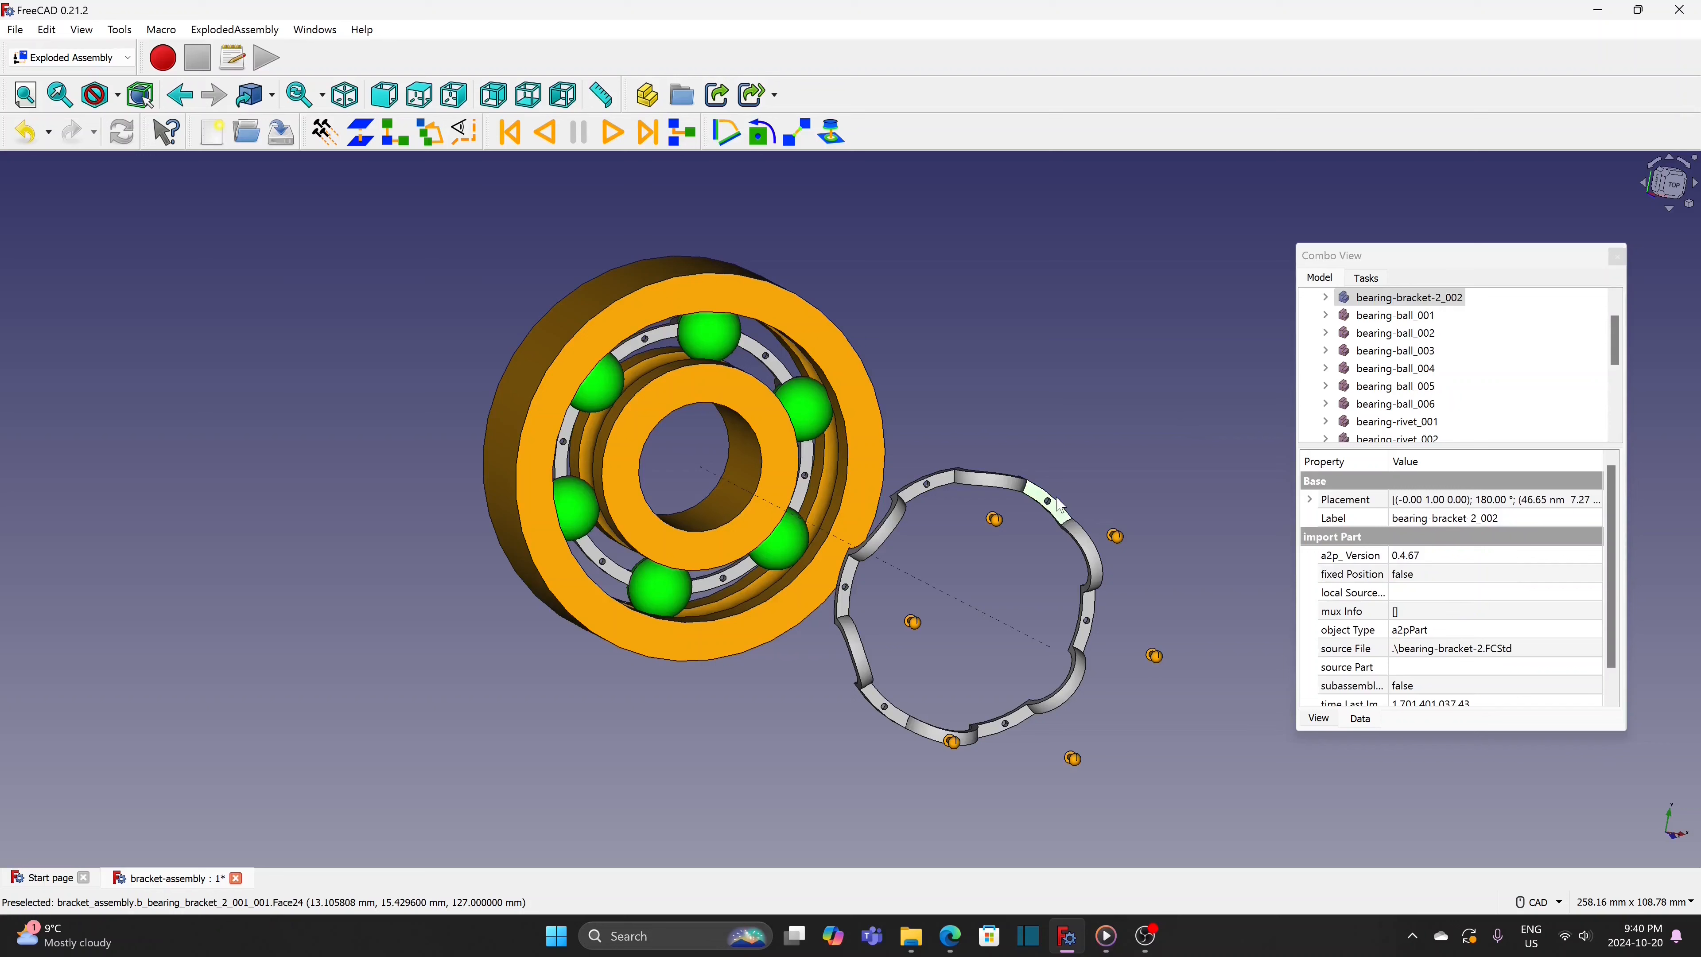
left_click(676, 269, "ctrl")
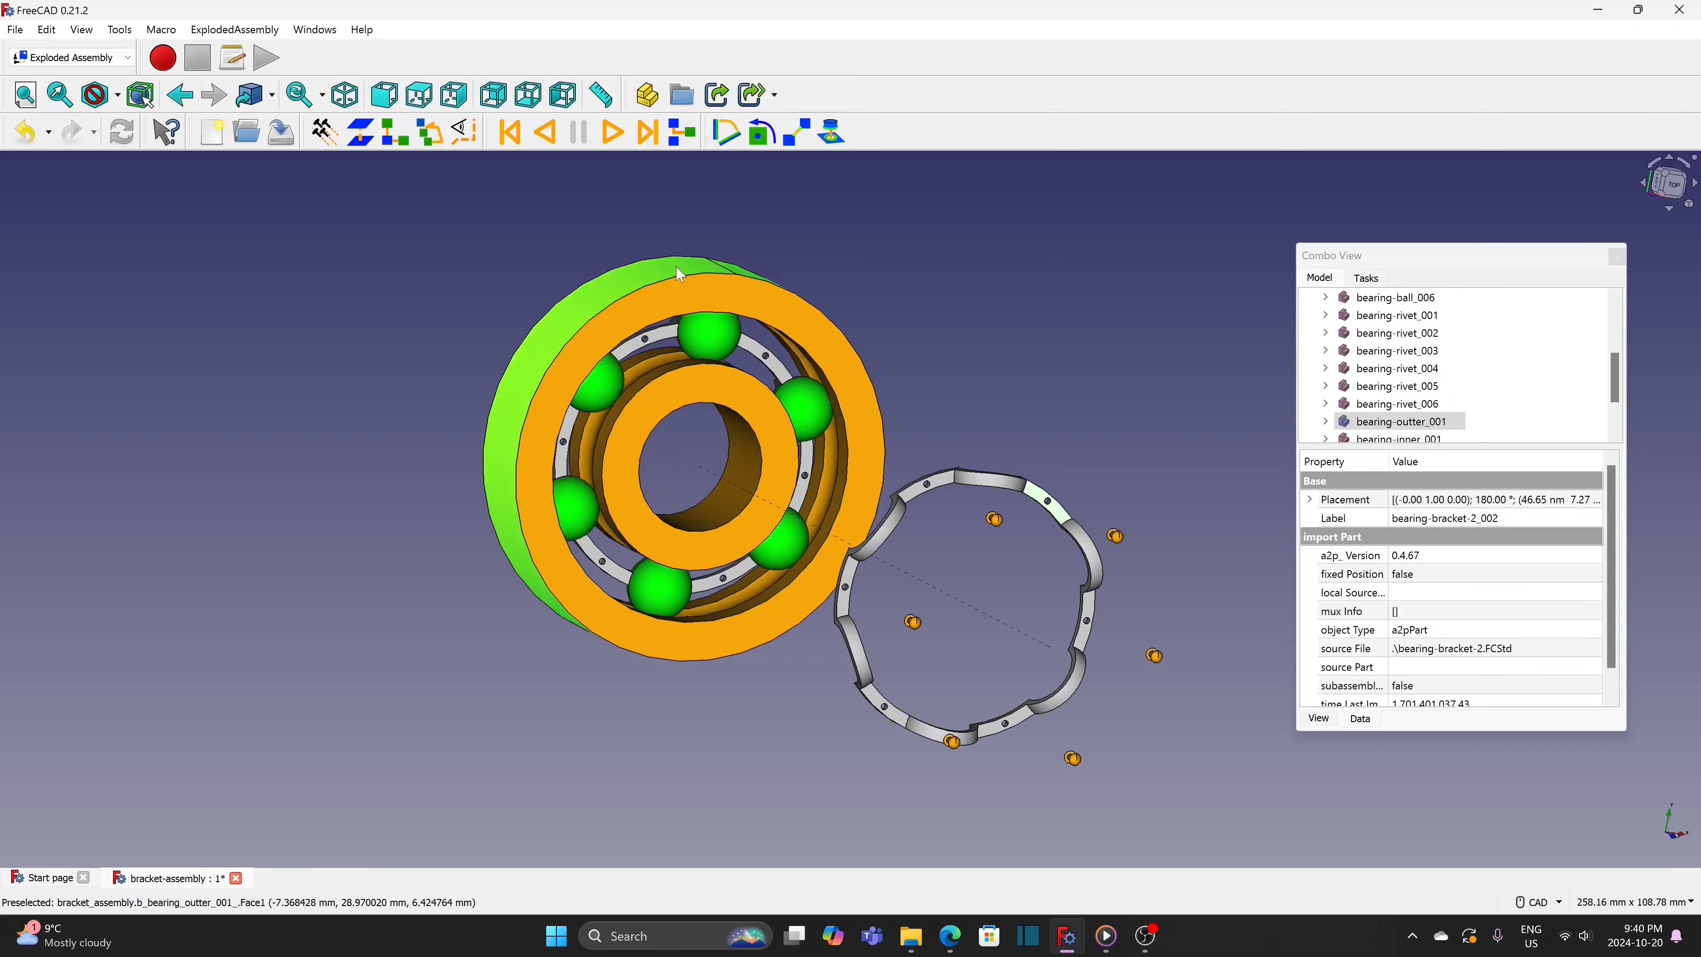
left_click(365, 144)
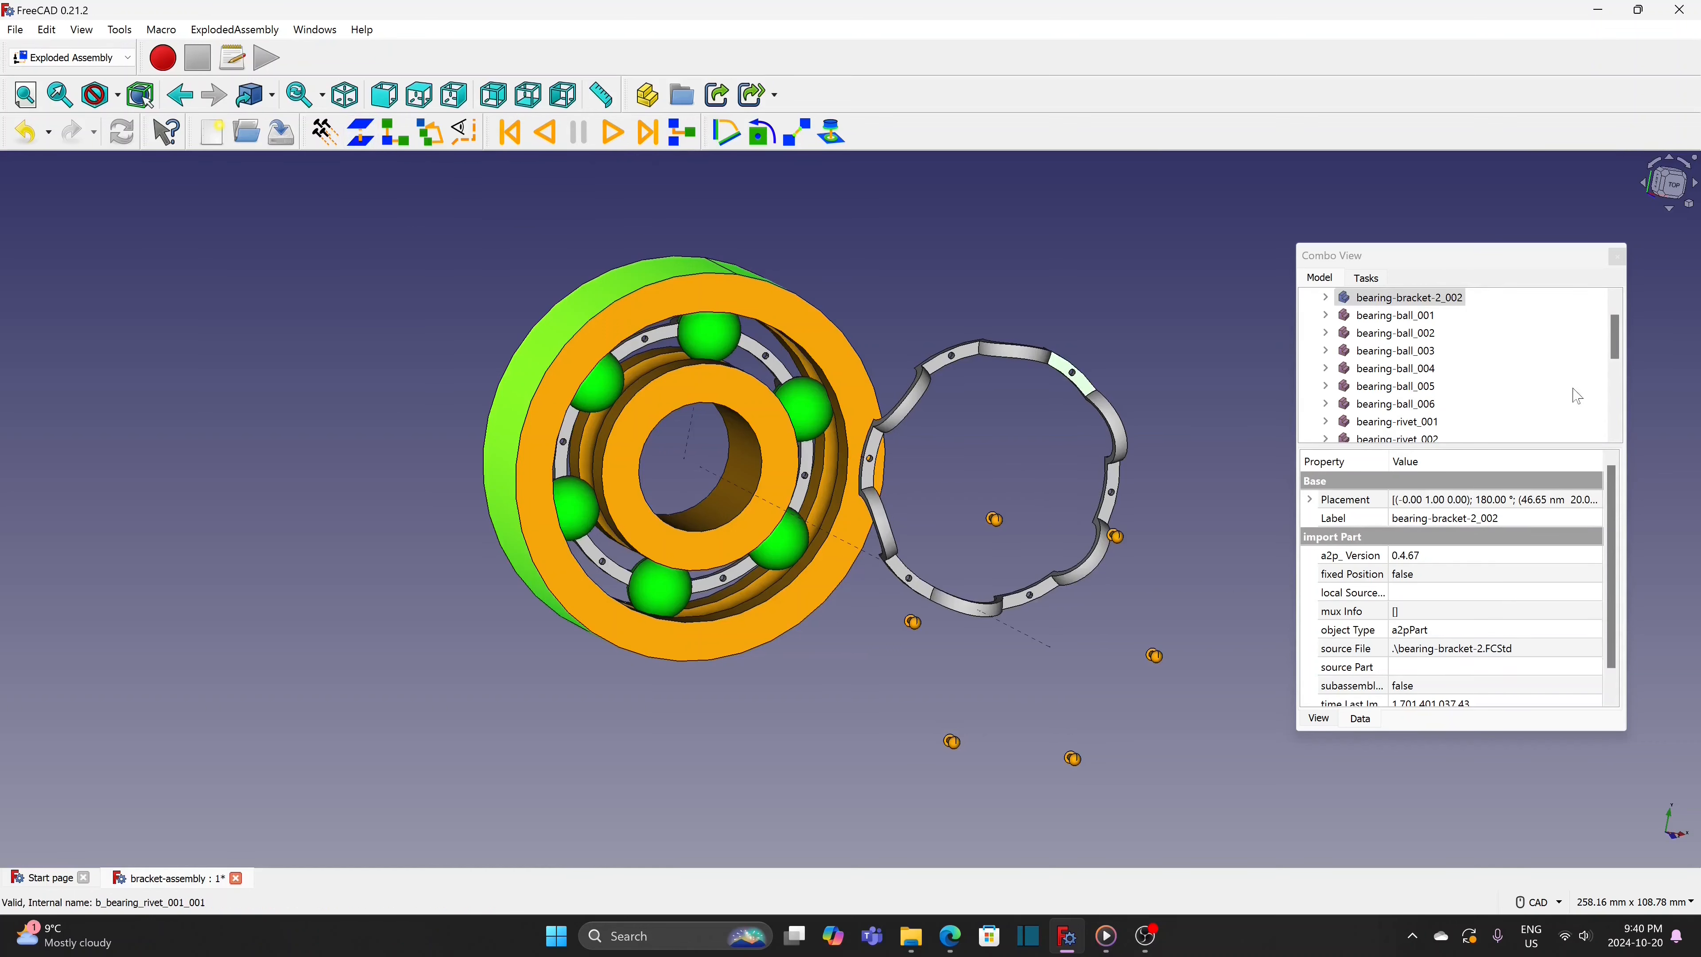
Set the explosion distance of the front cage half's upward group, SimpleGroup002, to 60
scroll(1604, 402, "down", 4)
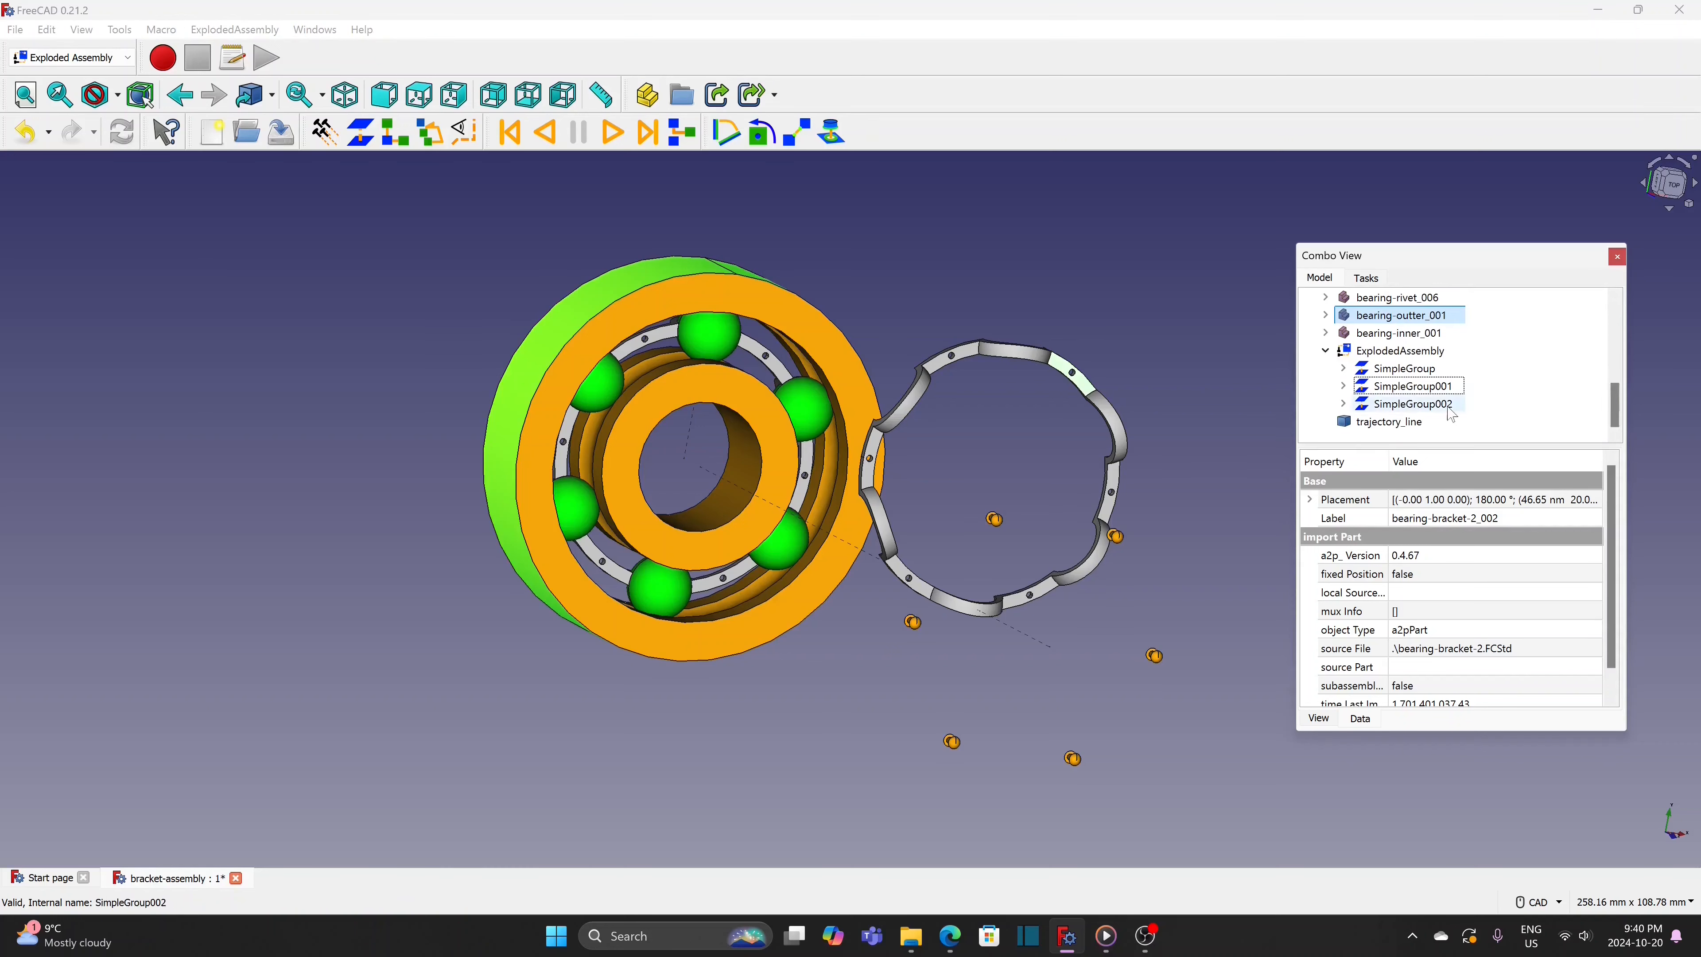
left_click(1407, 404)
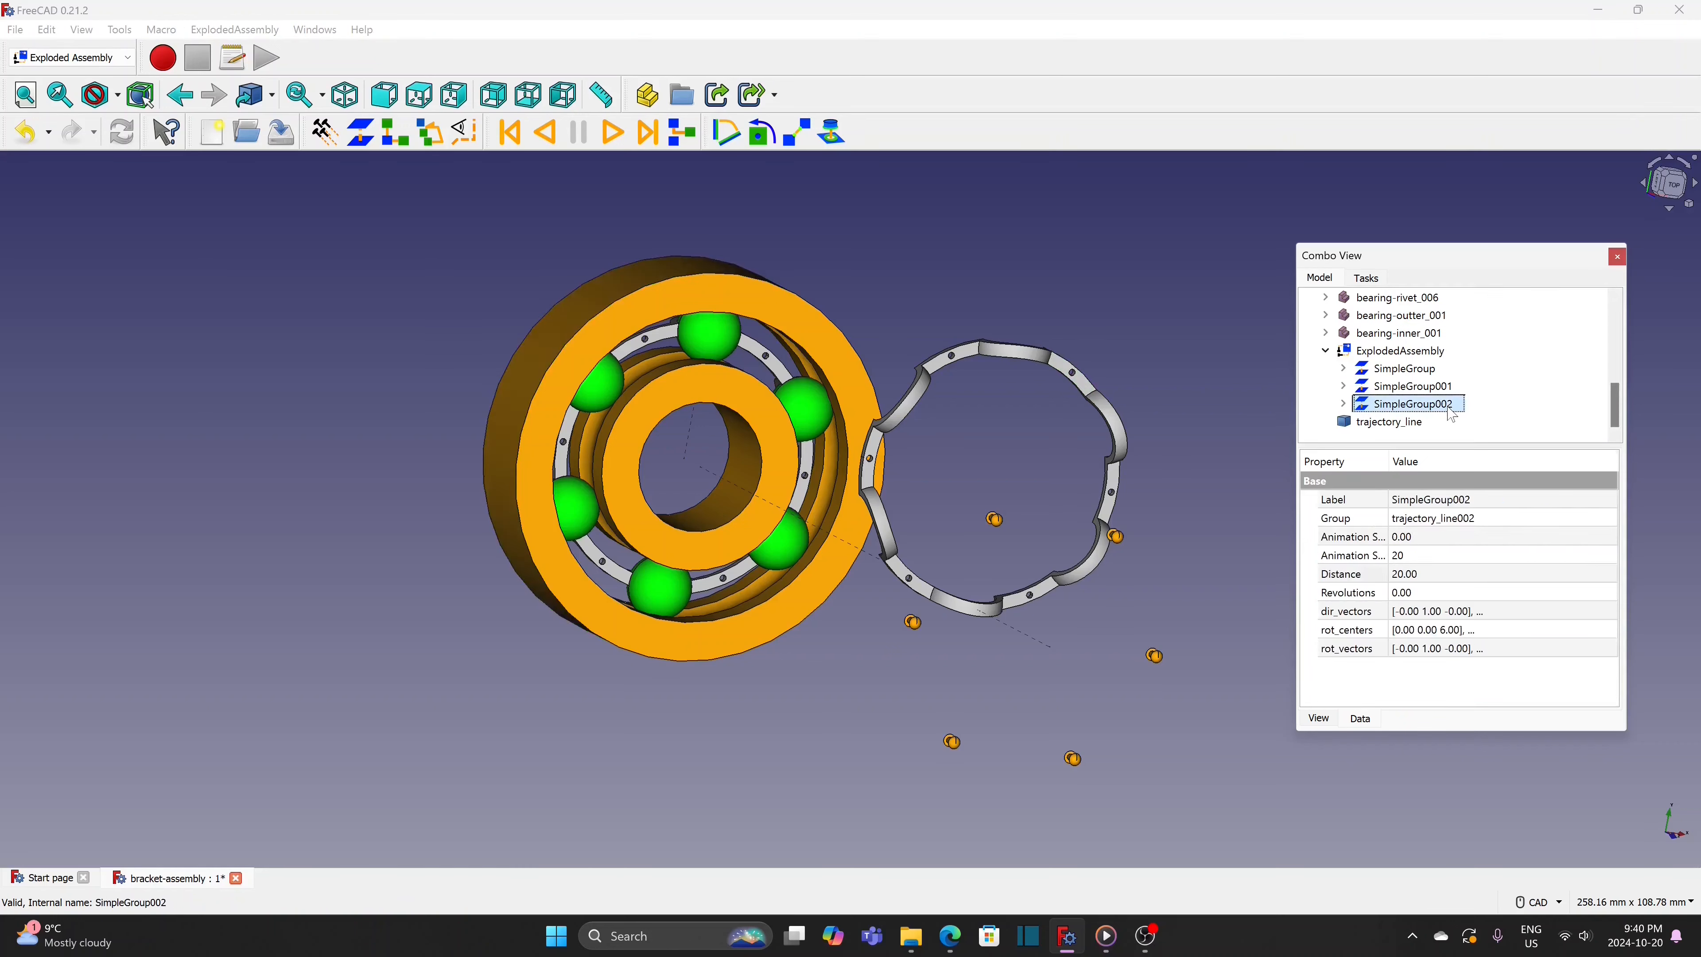
left_click(1440, 575)
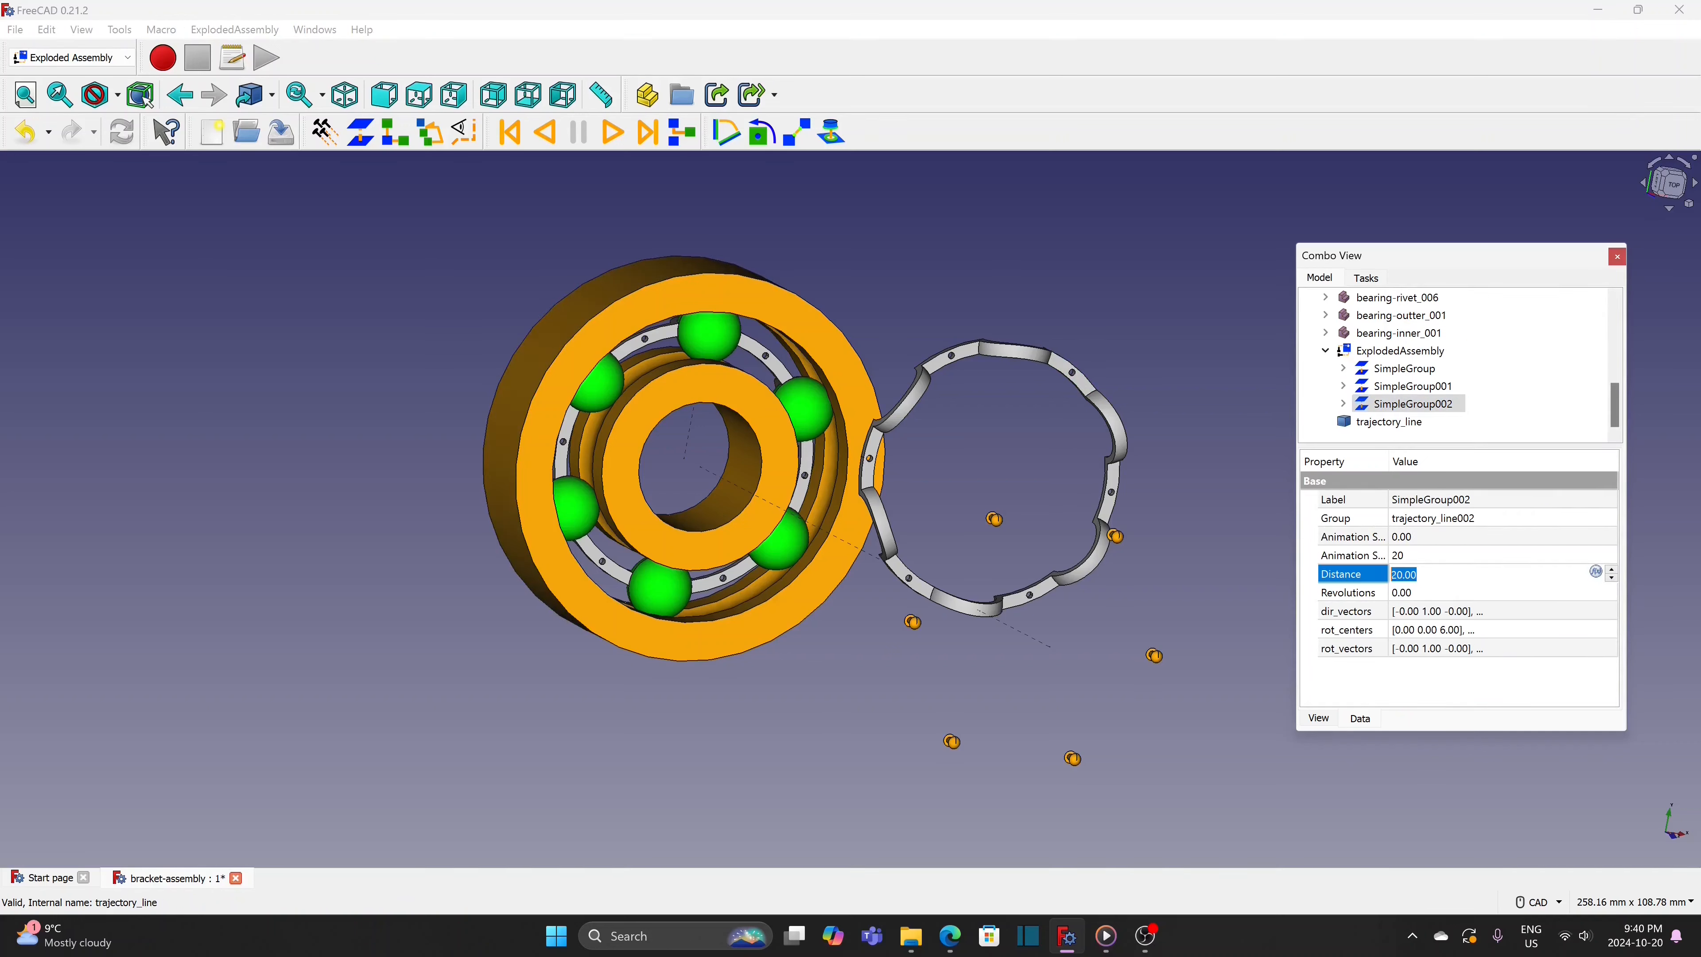
type("60")
key("Return")
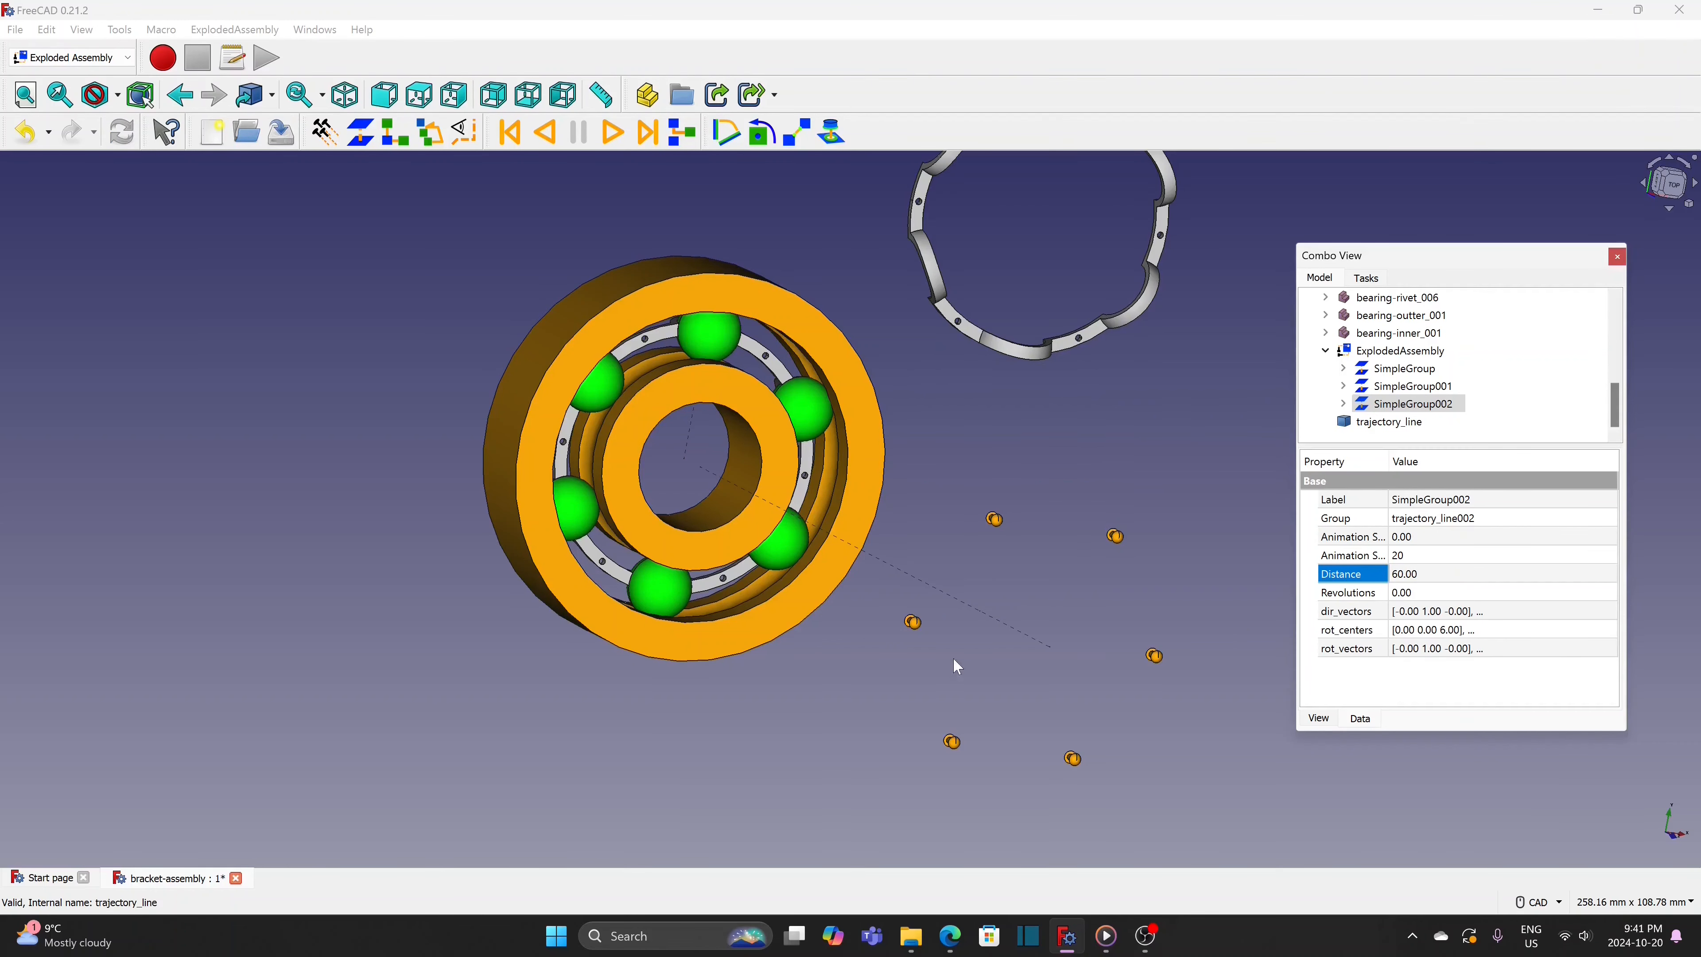
Create a simple explosion group for the rear cage half, bearing-bracket-2_001, with the outer ring's front face as direction reference
scroll(1127, 433, "down", 2)
scroll(1127, 433, "up", 2)
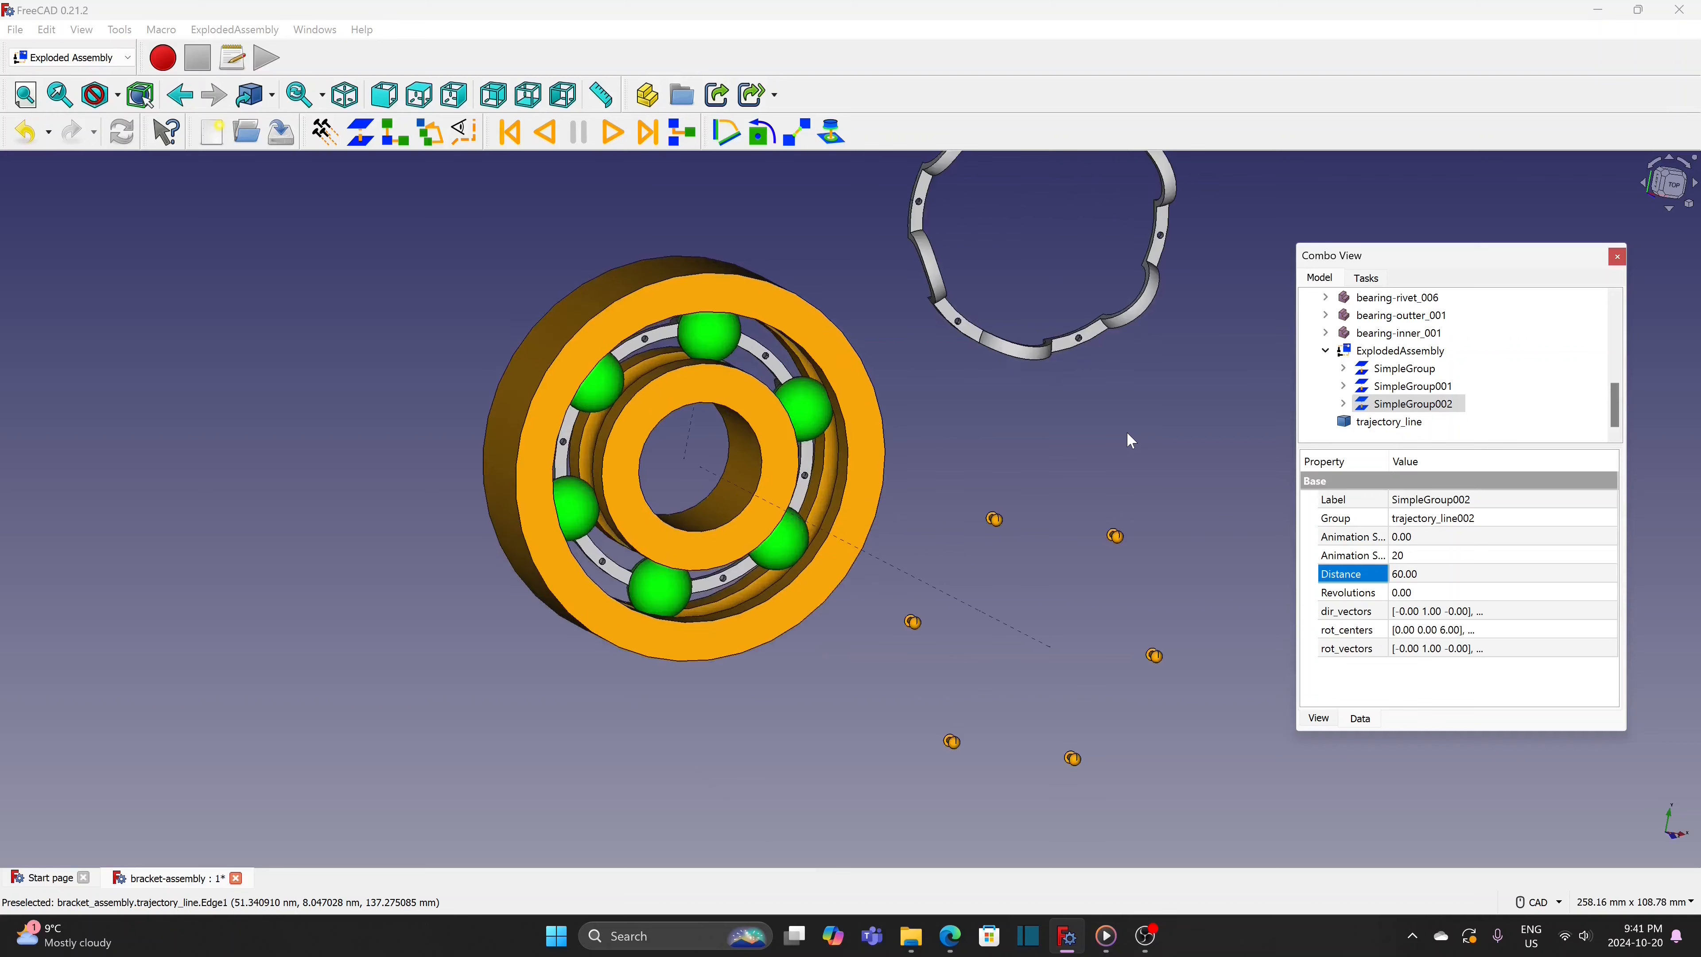
scroll(1127, 433, "down", 1)
middle_click_drag(1127, 433, 1125, 485)
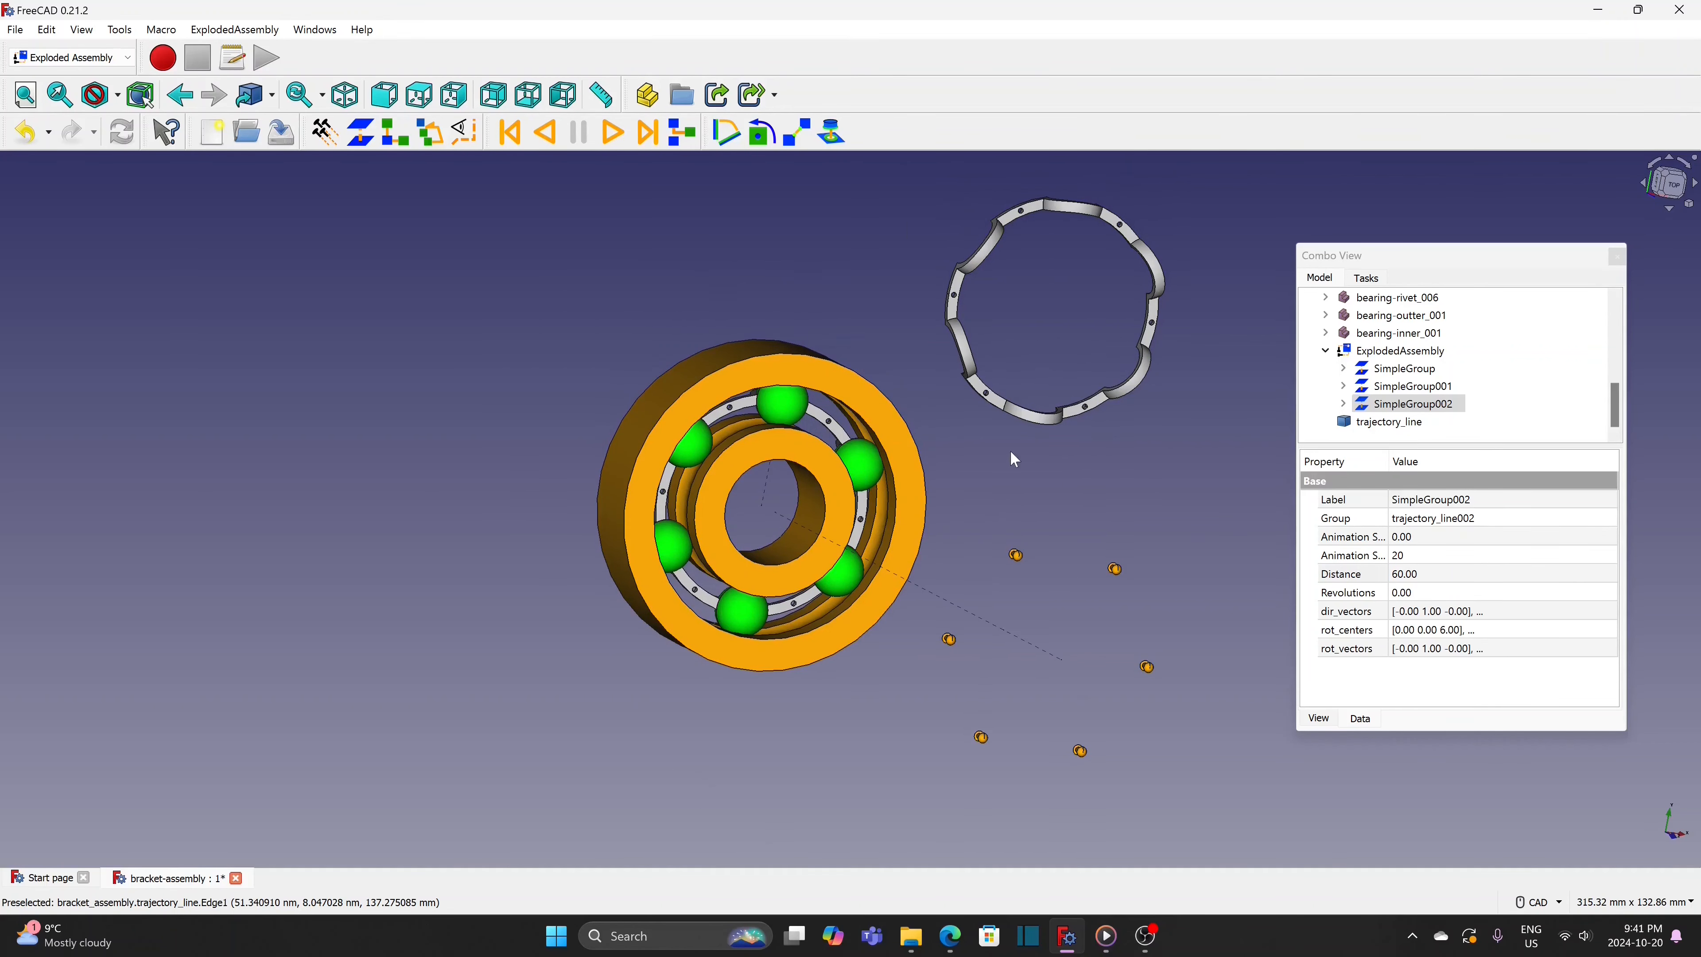
left_click(842, 436)
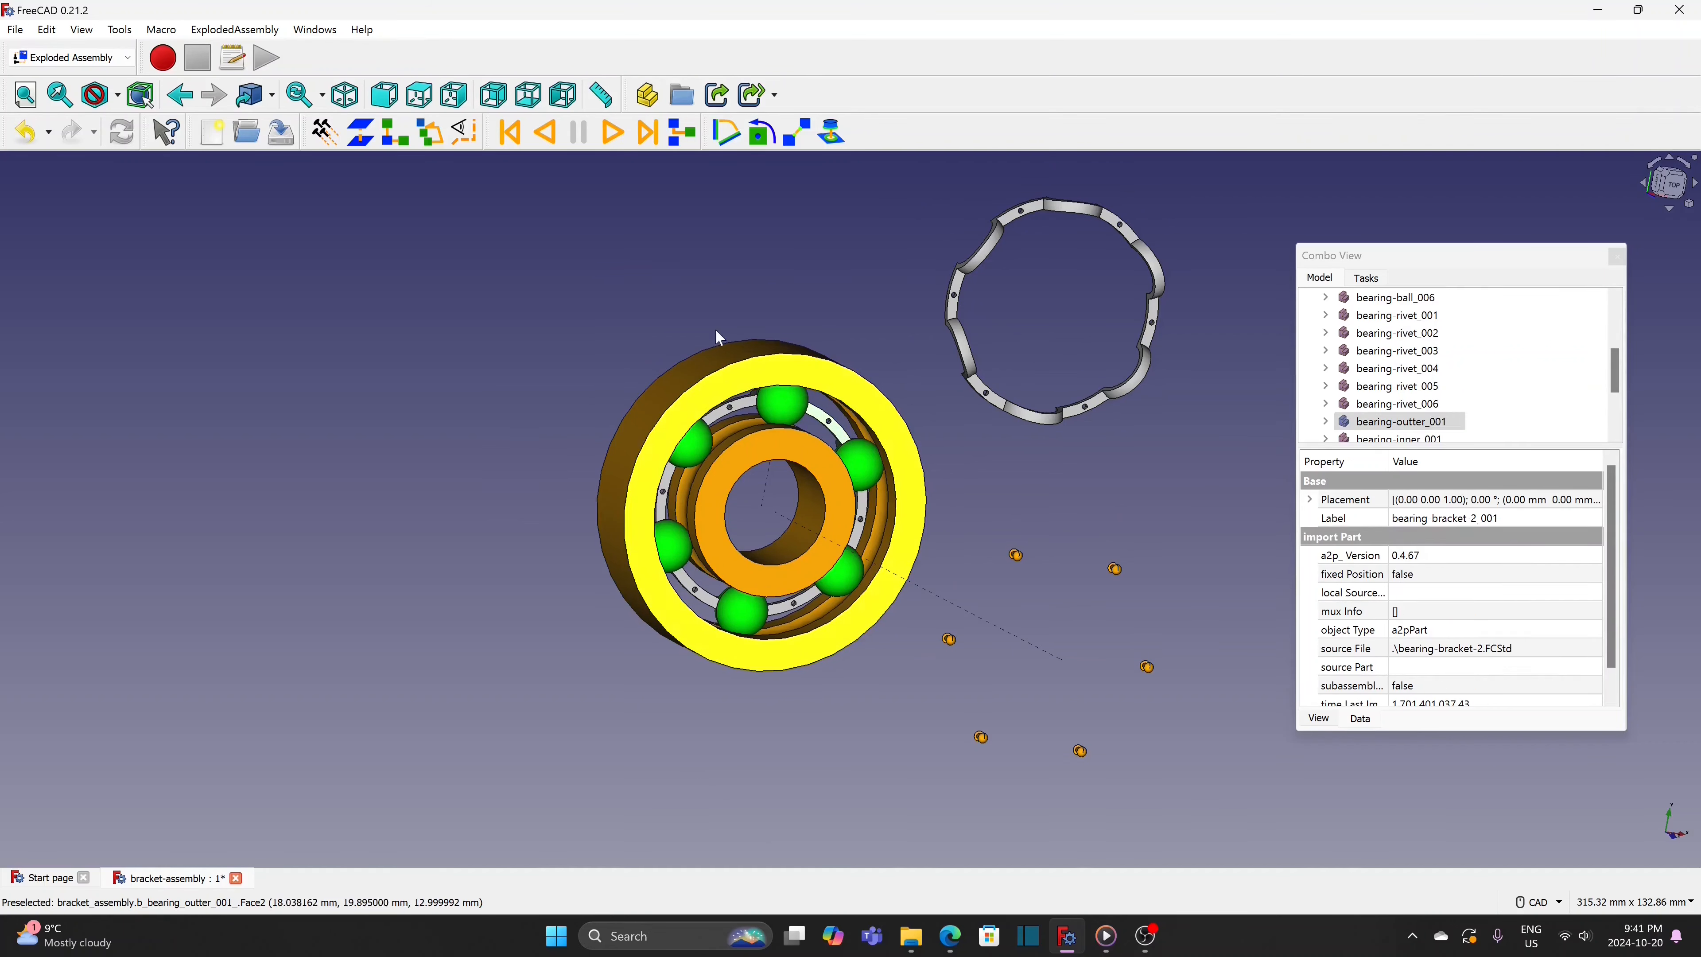
left_click(362, 134)
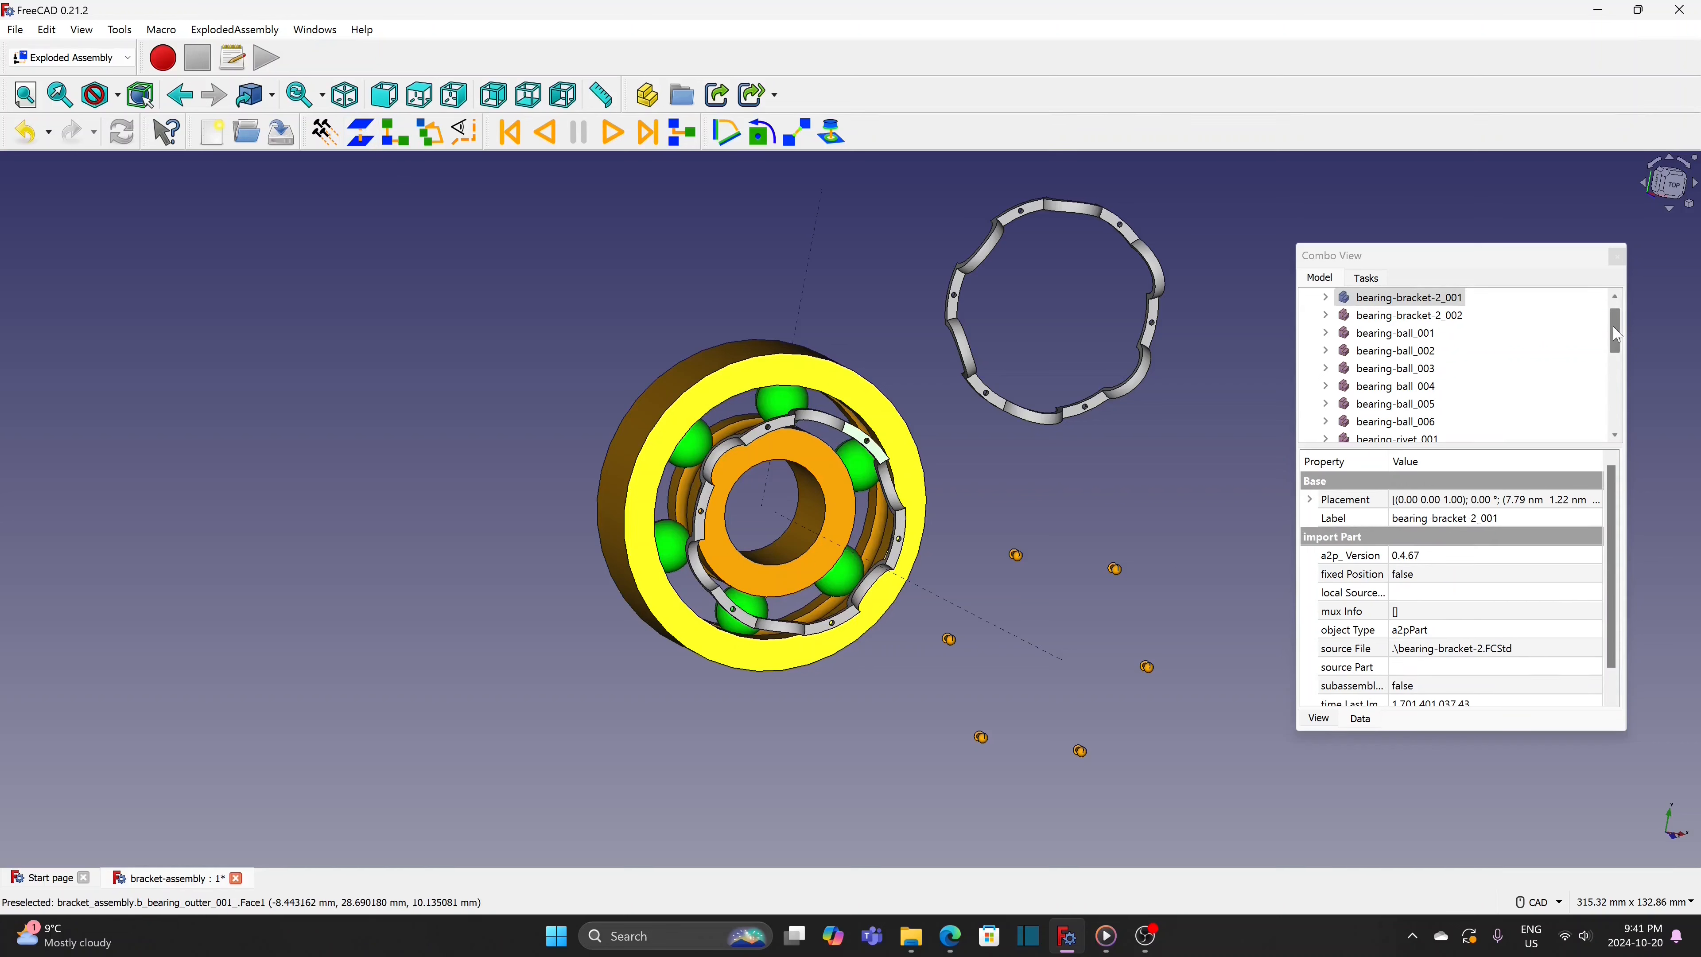
Set the explosion distance of the rear cage half's group, SimpleGroup003, to 60
left_click_drag(1616, 333, 1616, 429)
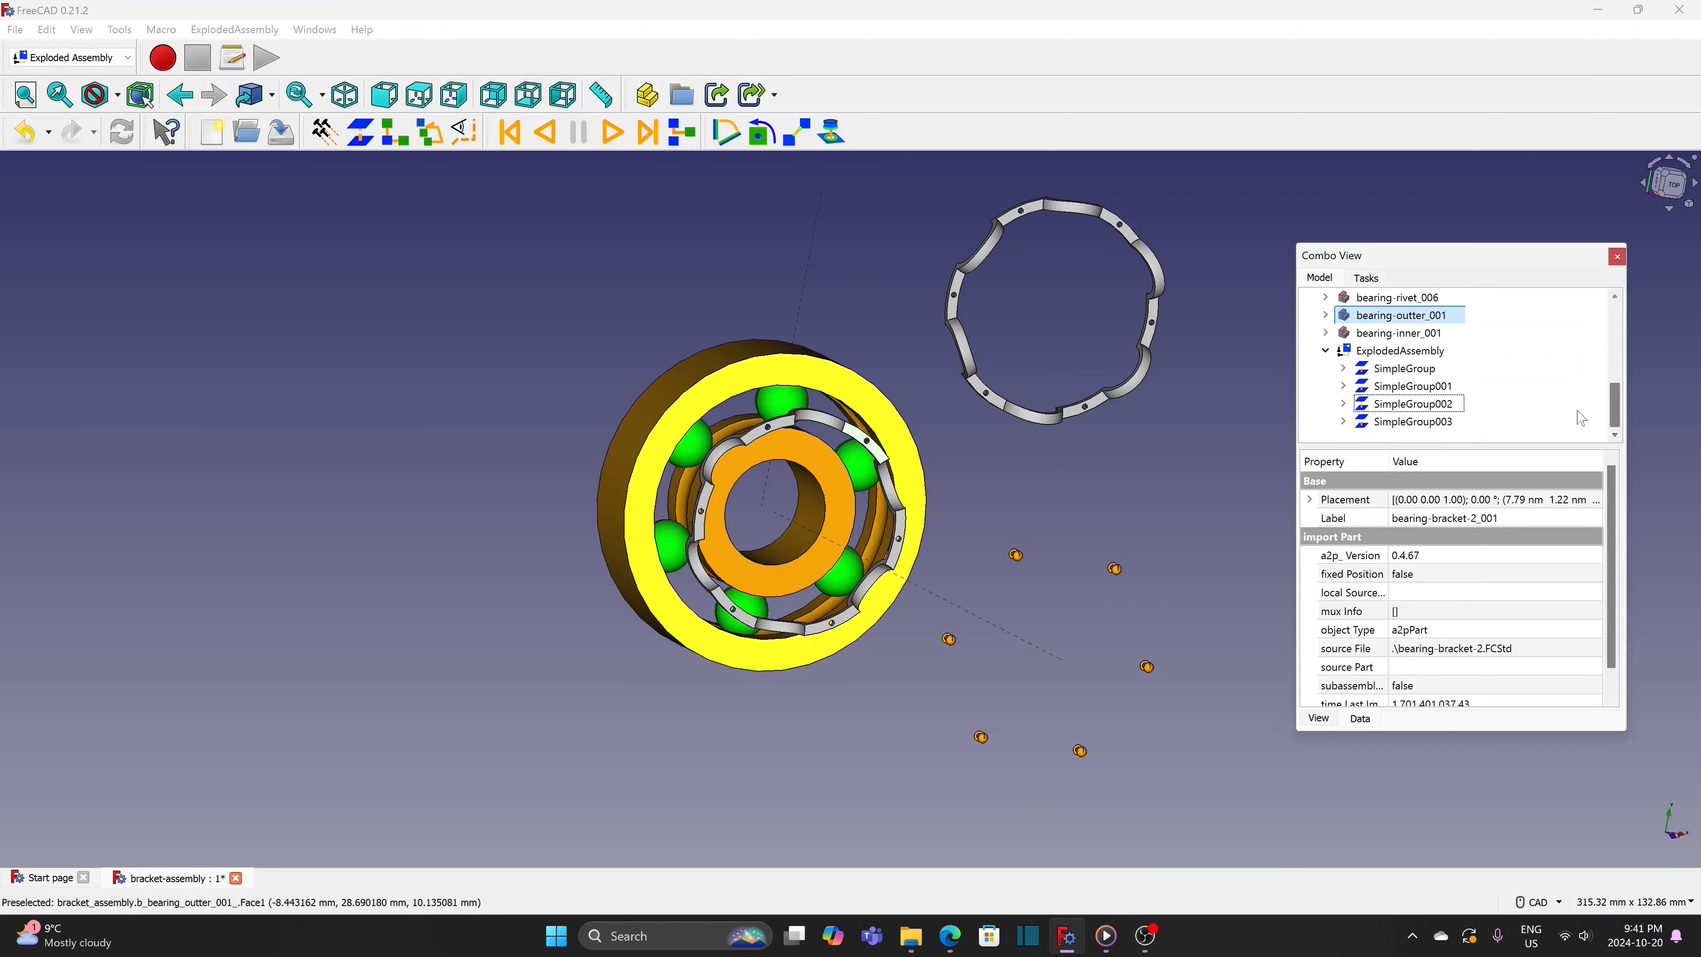
left_click(1443, 423)
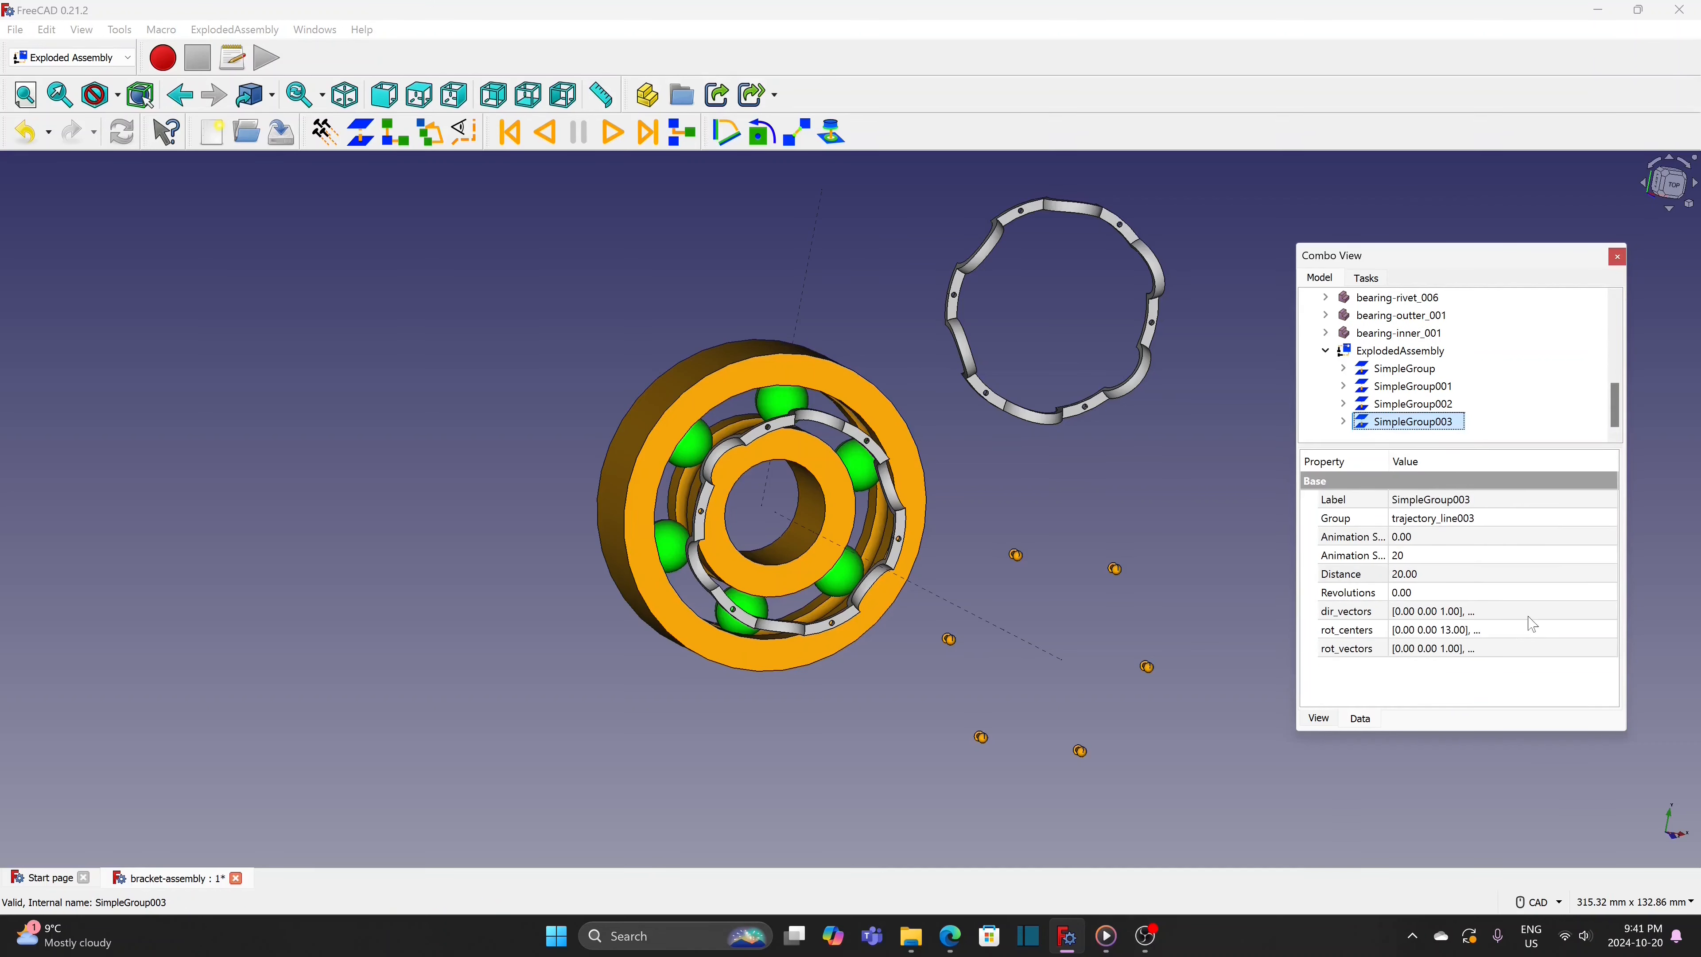
left_click(1447, 576)
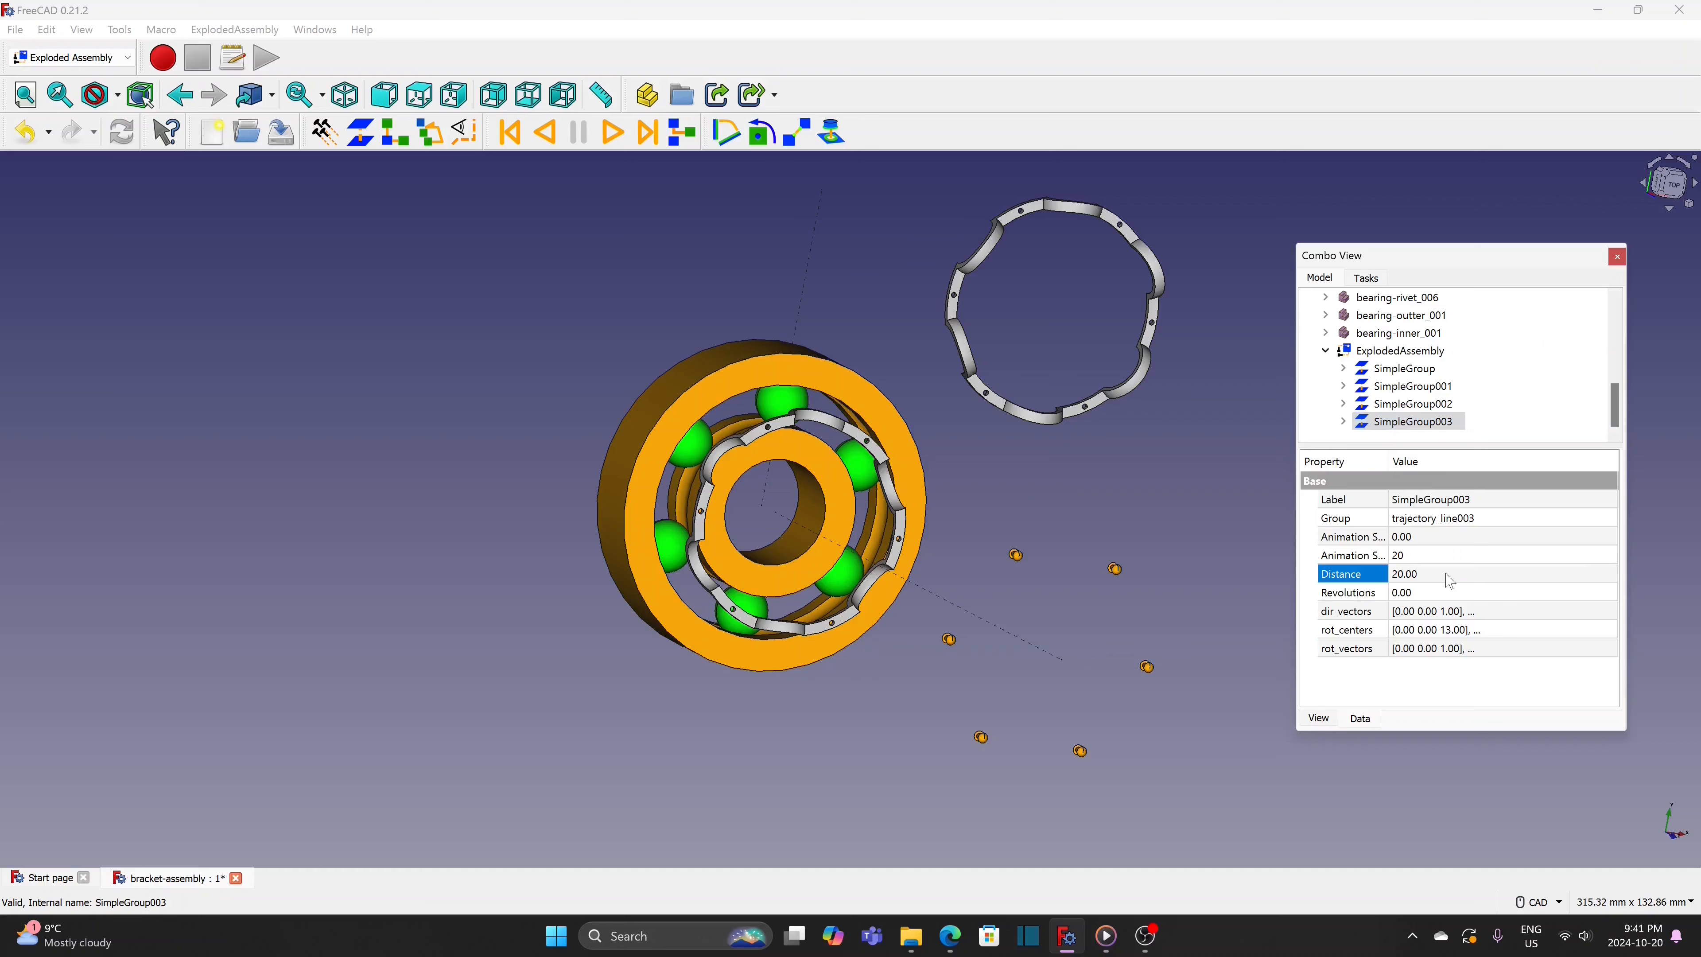
type("60")
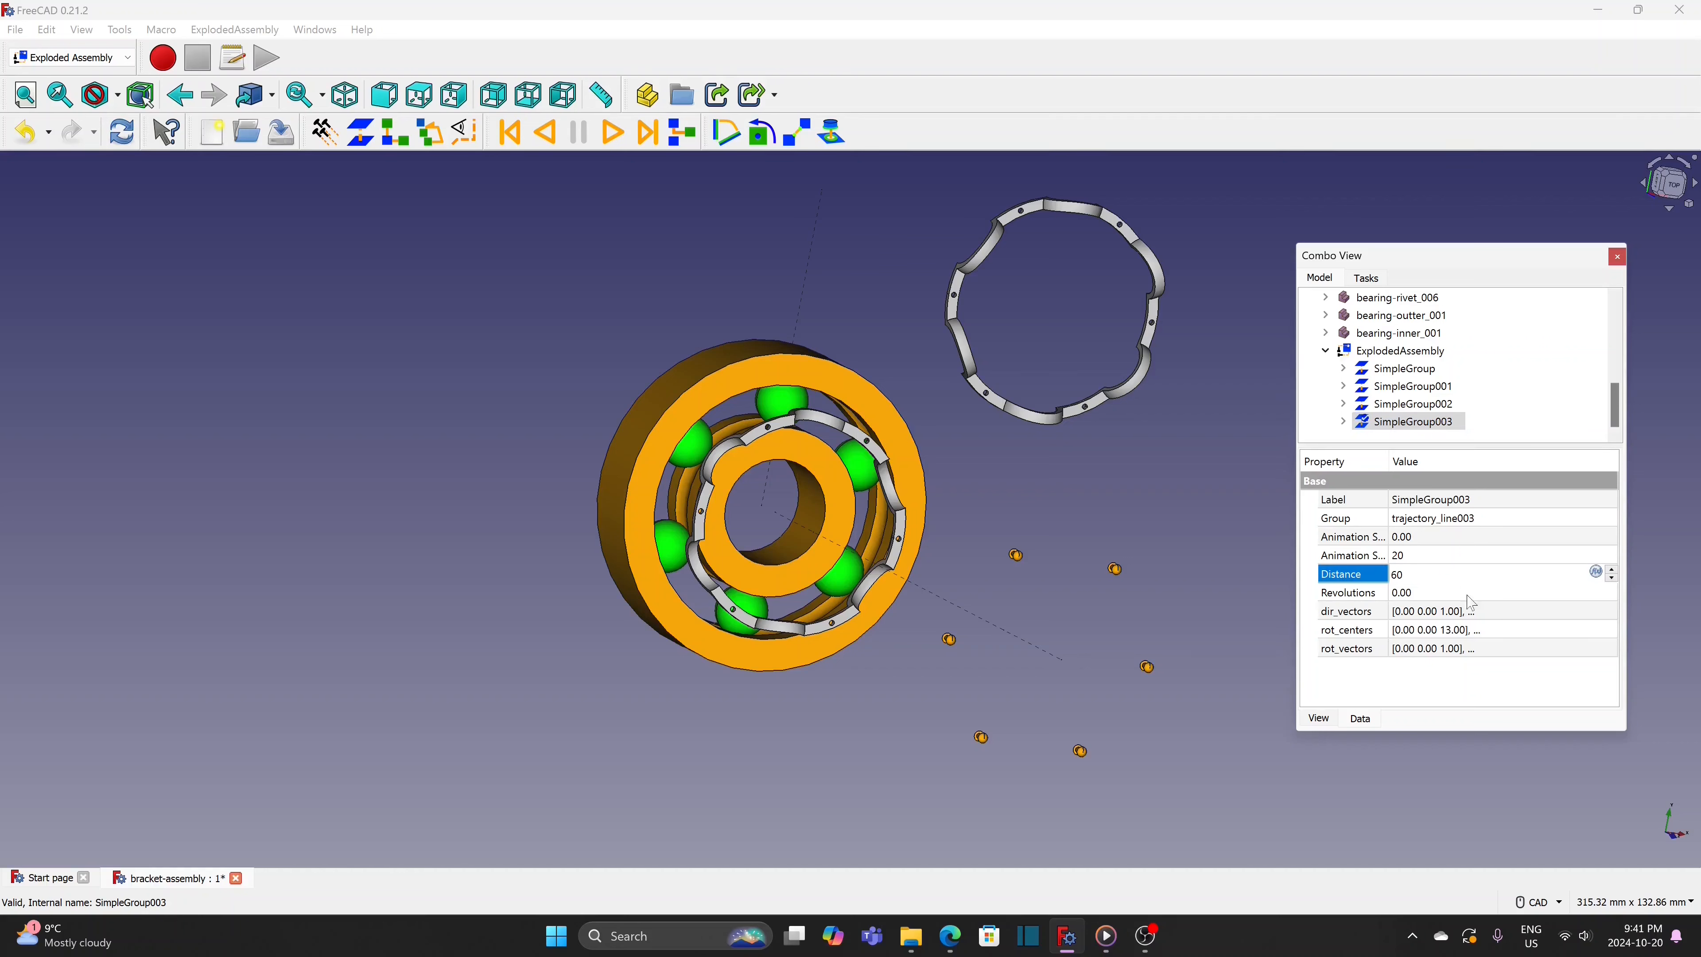
Reverse the rear cage half's explosion direction by setting the z component of SimpleGroup003's dir_vectors to -1.00
left_click(1544, 612)
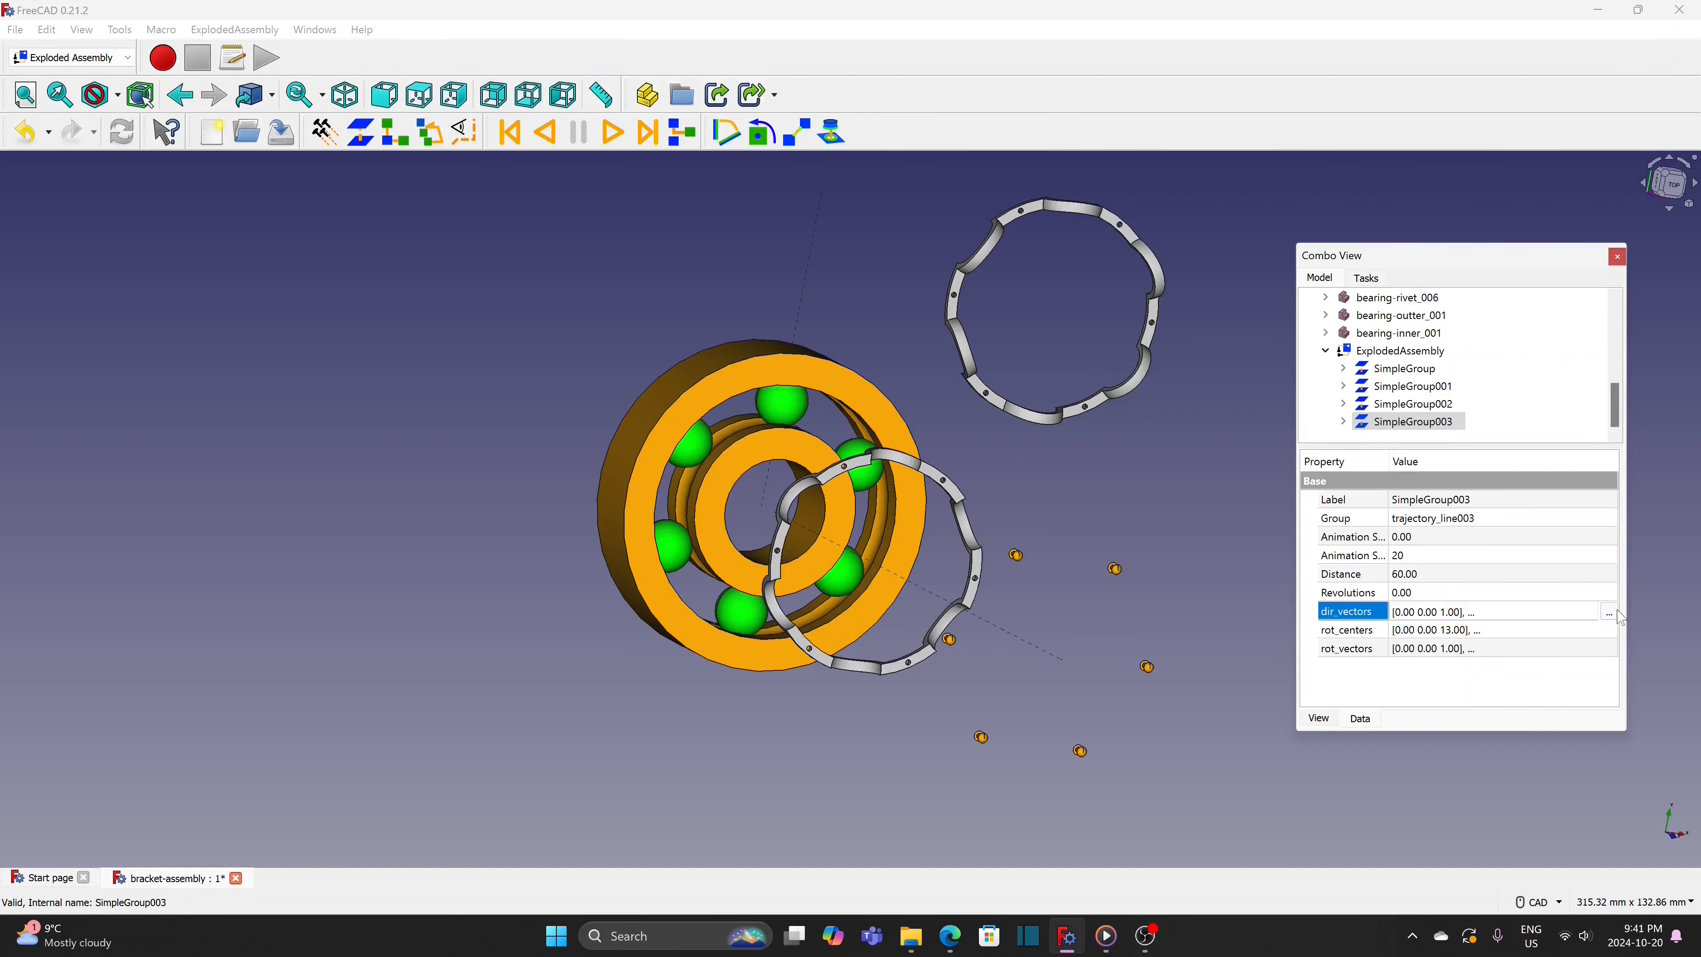
left_click(1609, 611)
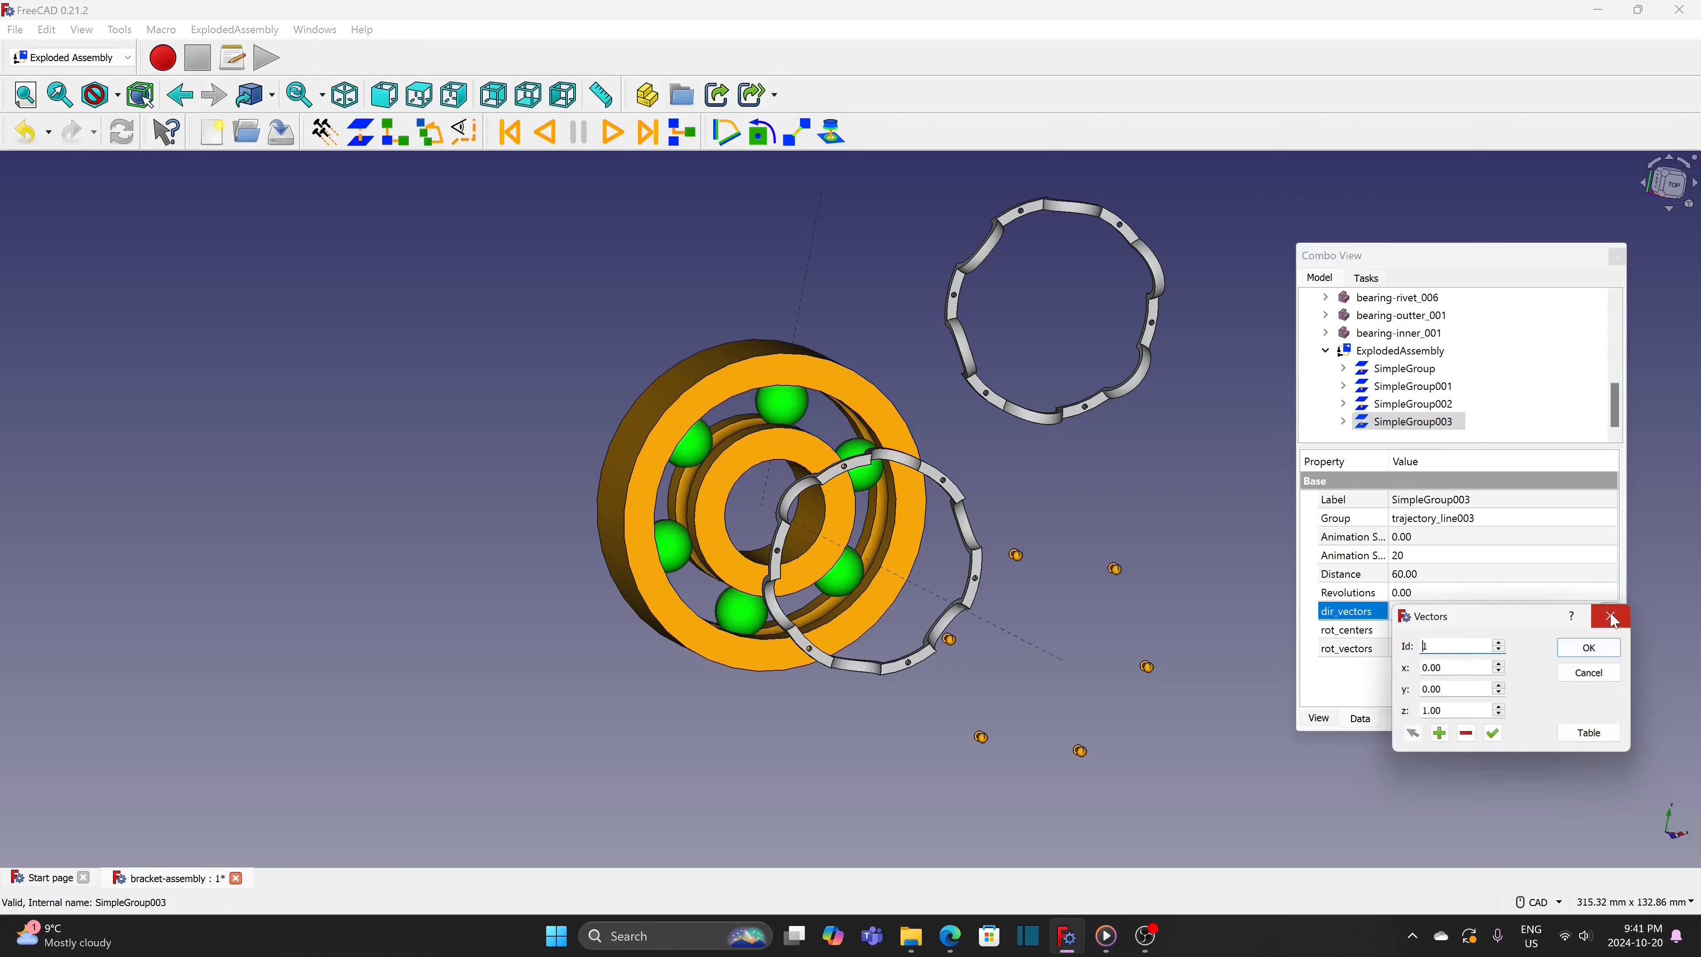
left_click(1501, 717)
left_click(1501, 716)
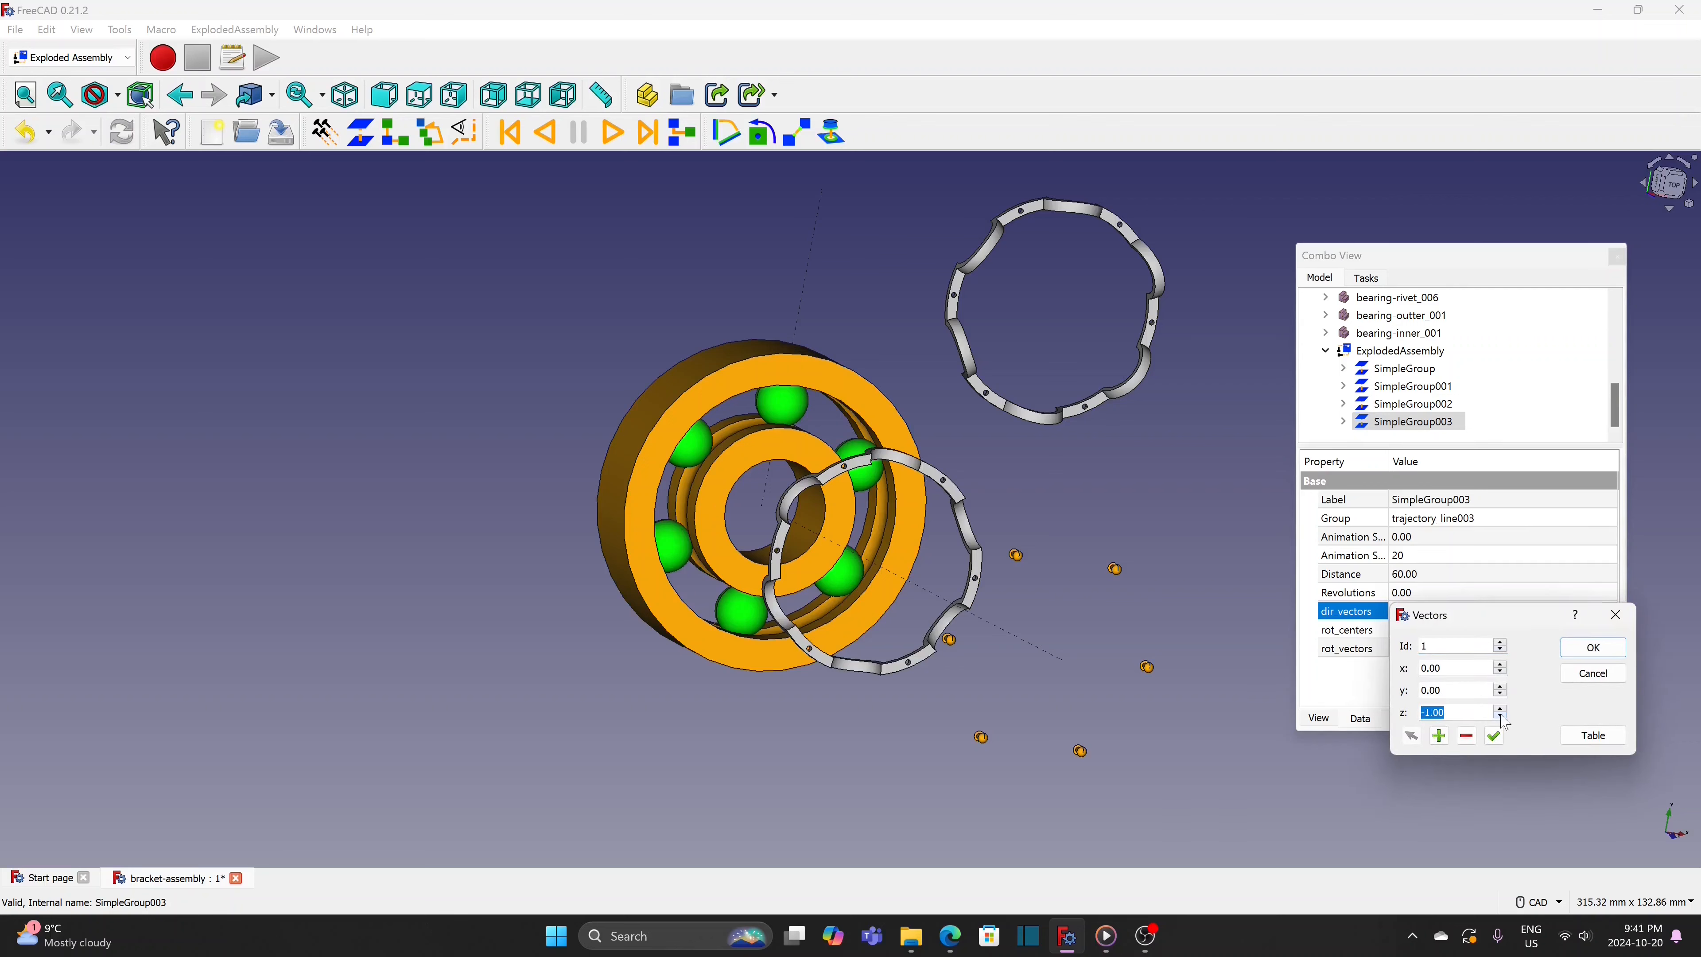
left_click(1593, 647)
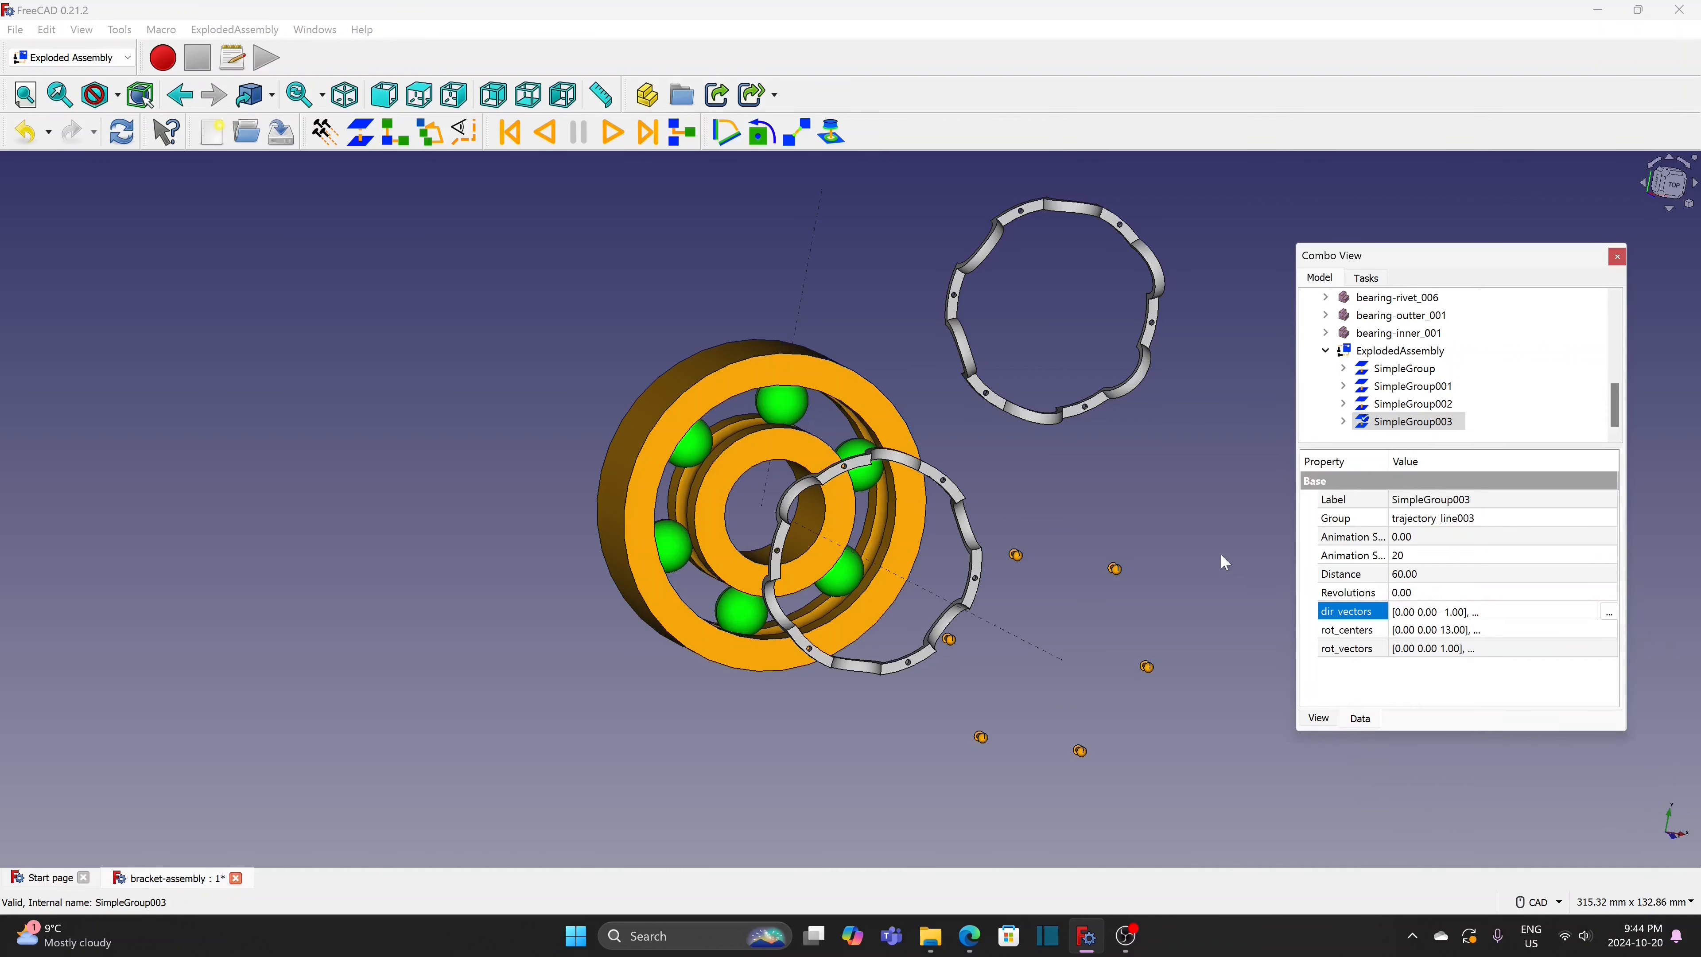
left_click(1223, 558)
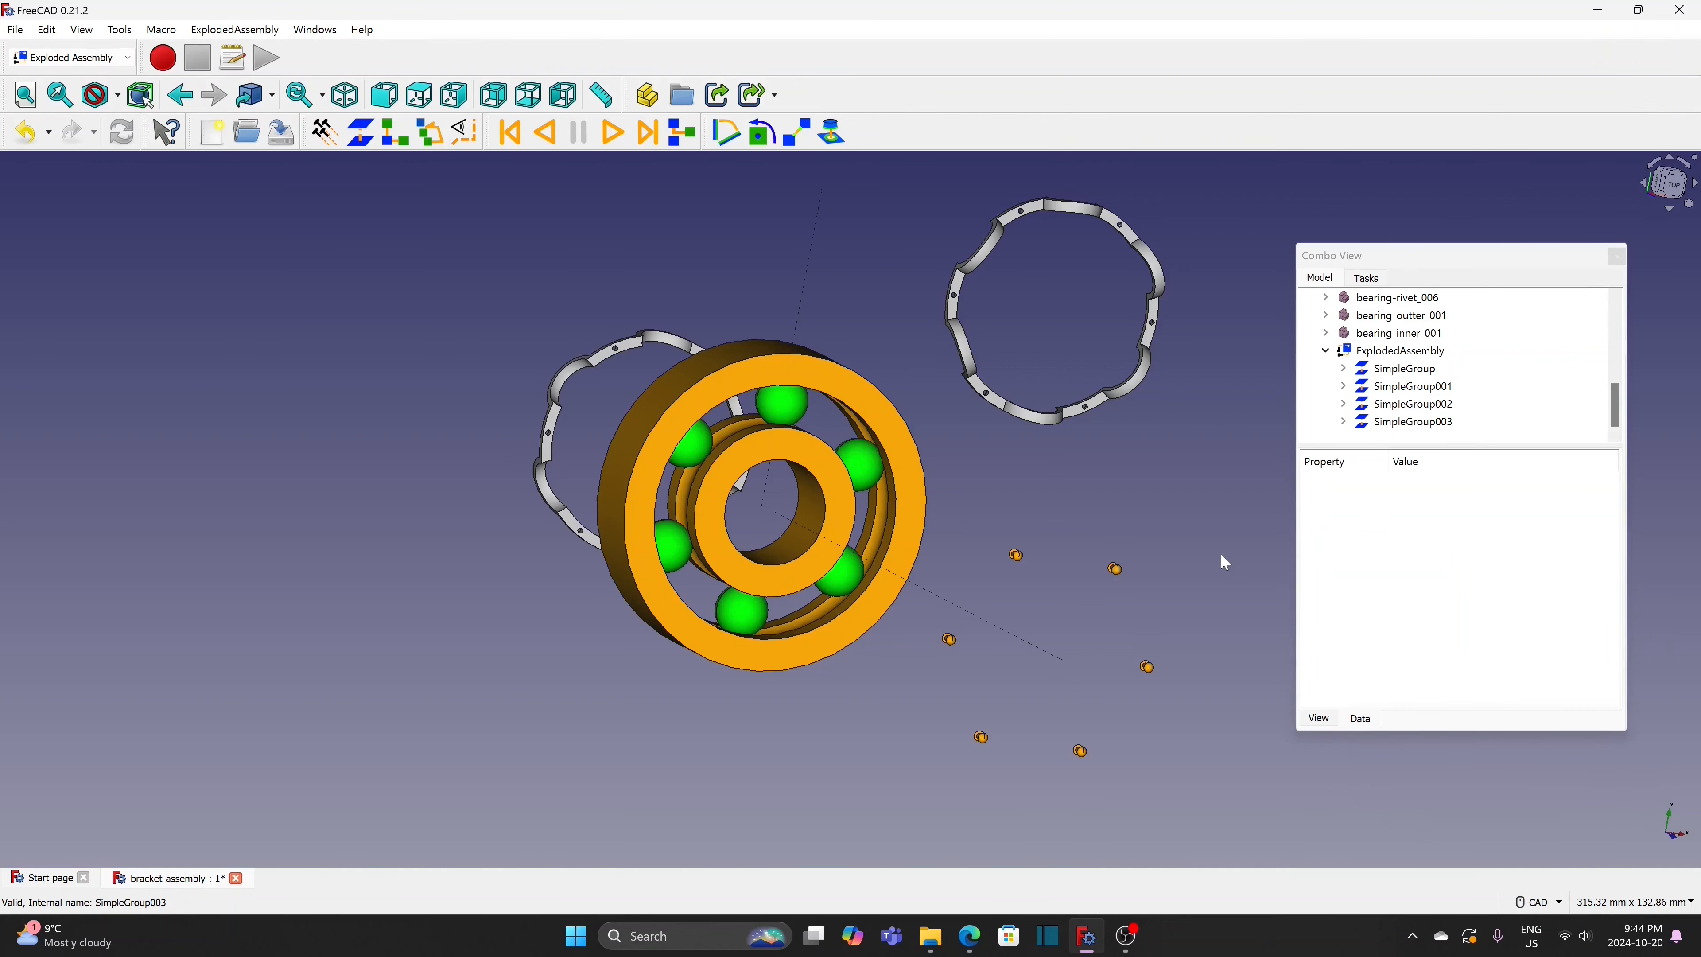
Create a simple explosion group for the rear cage half, bearing-bracket-2_001, with the outer ring's outer cylindrical face as direction reference
left_click(633, 350)
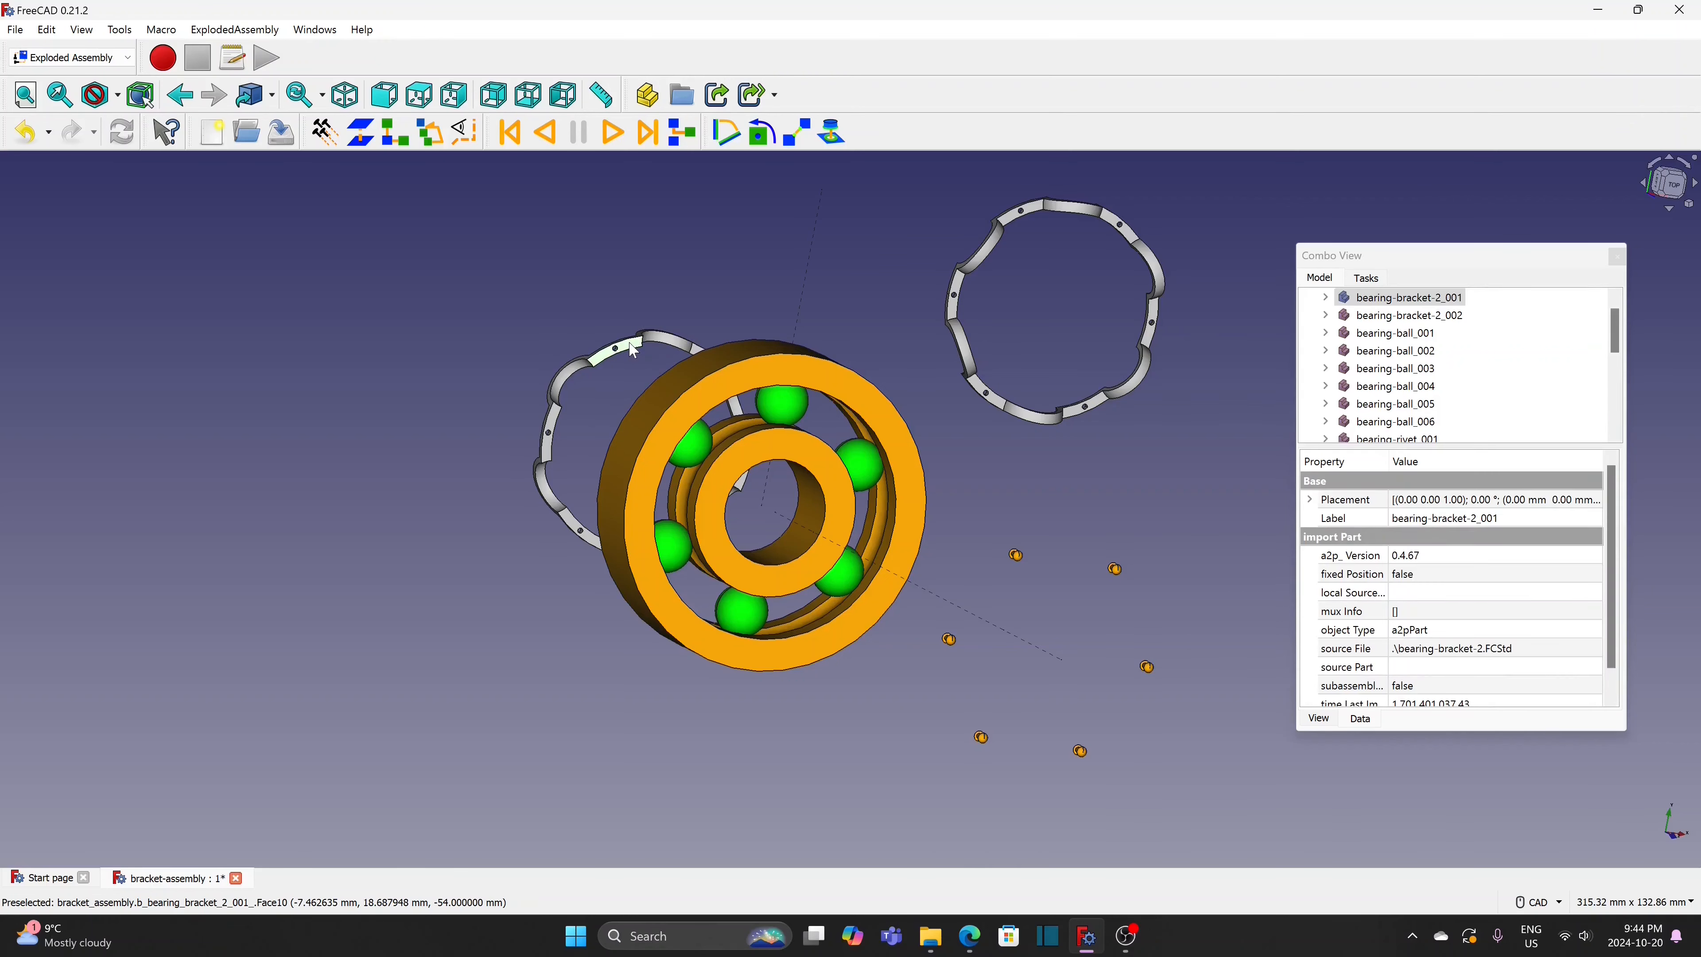
left_click(748, 362)
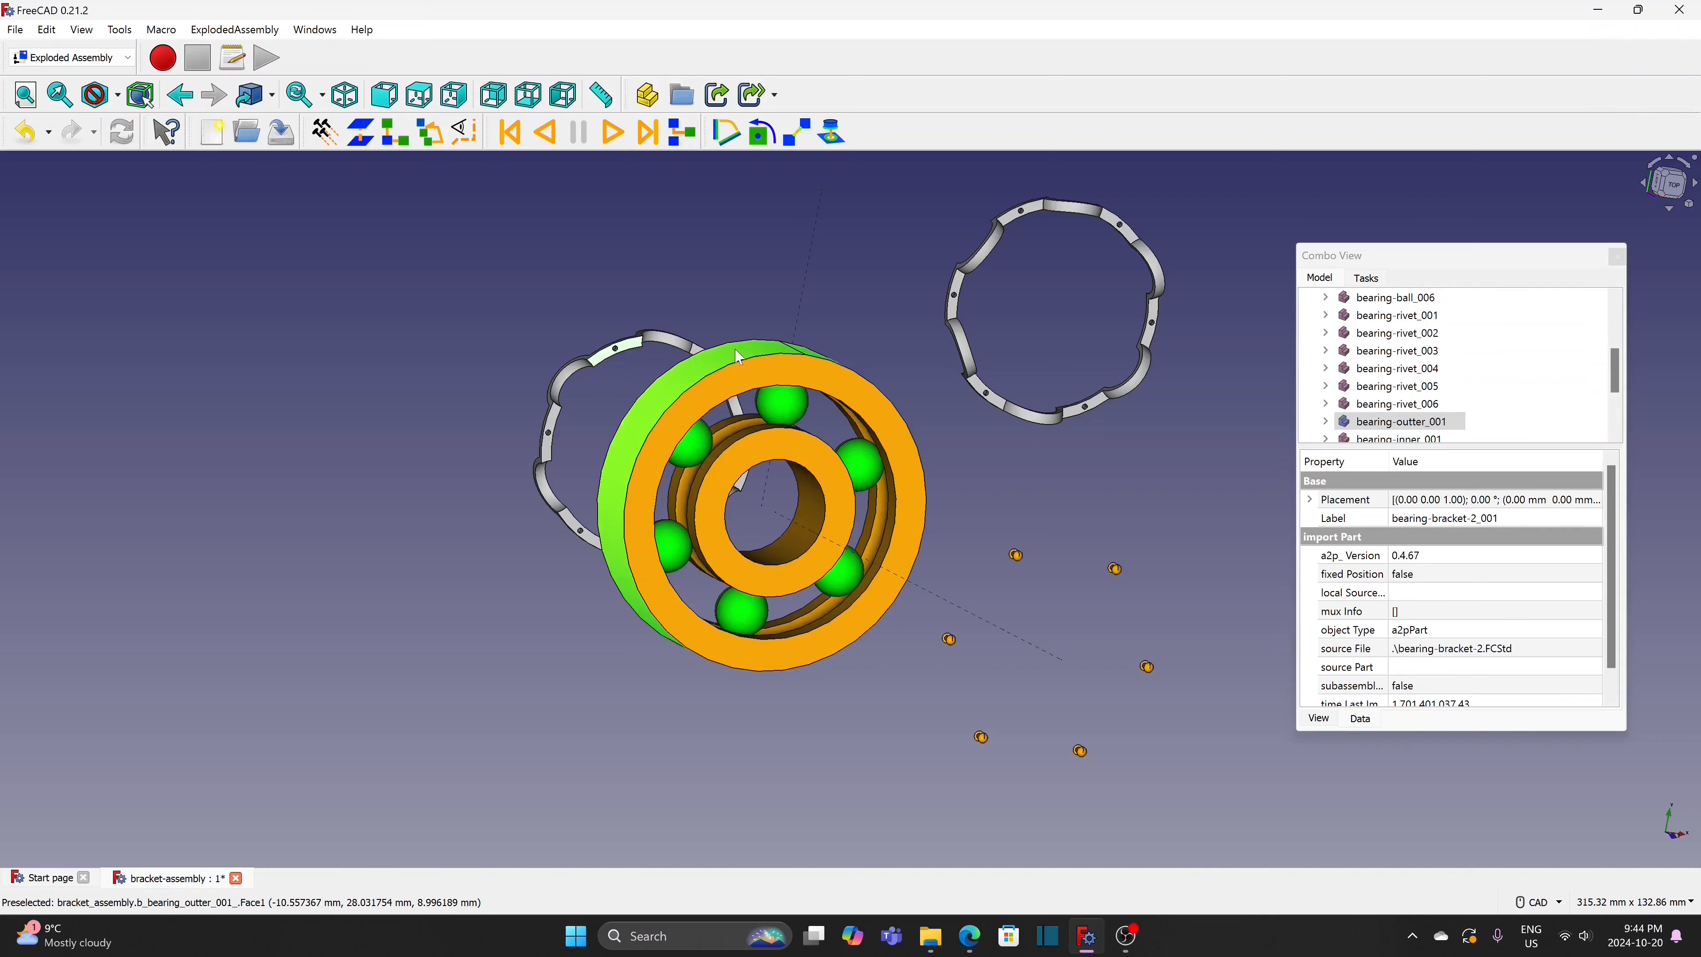
left_click(360, 136)
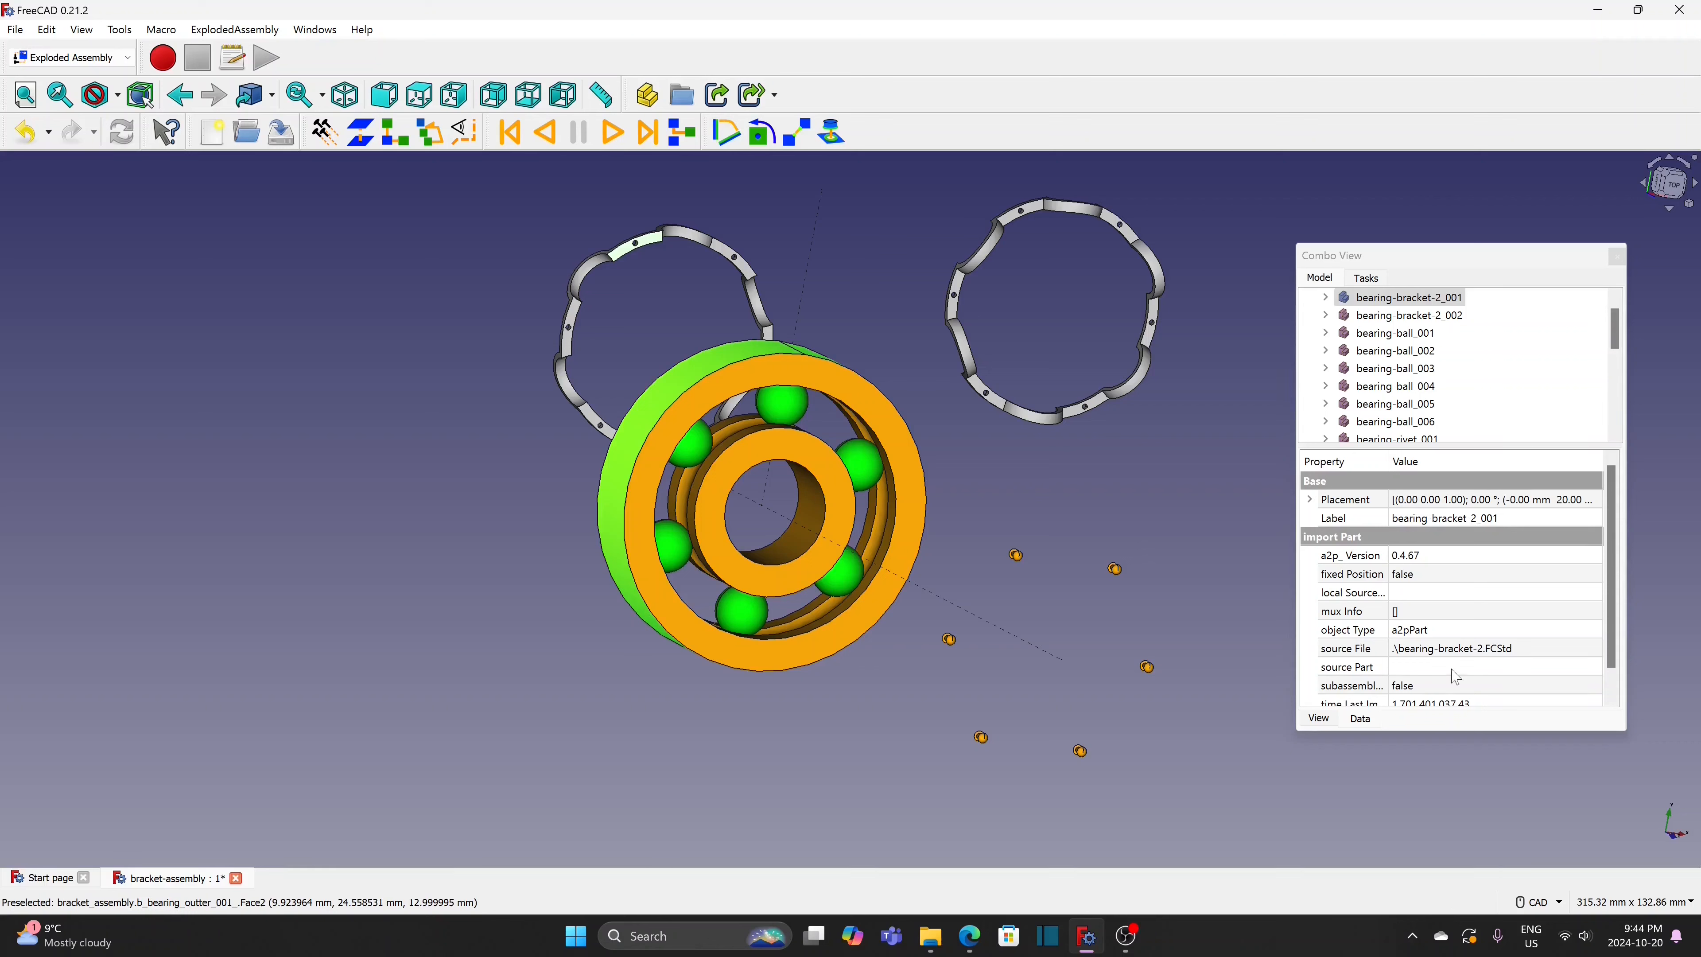
Set the explosion distance of the rear cage half's upward group, SimpleGroup004, to 40
left_click(1619, 362)
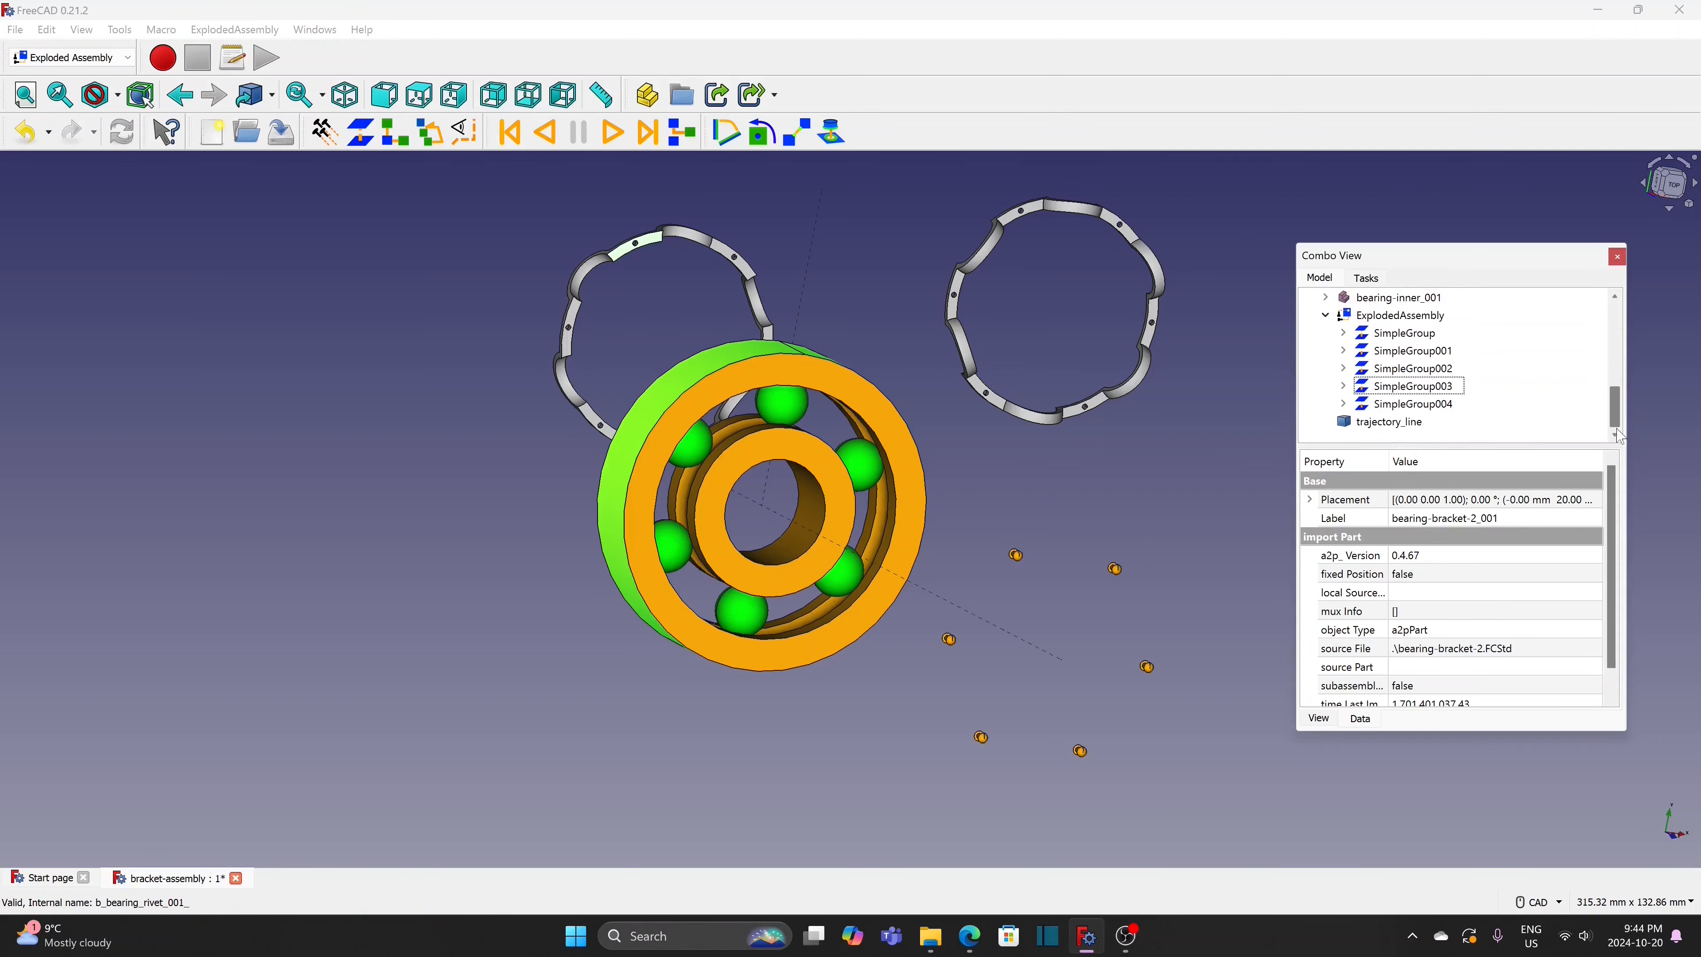
left_click(1443, 404)
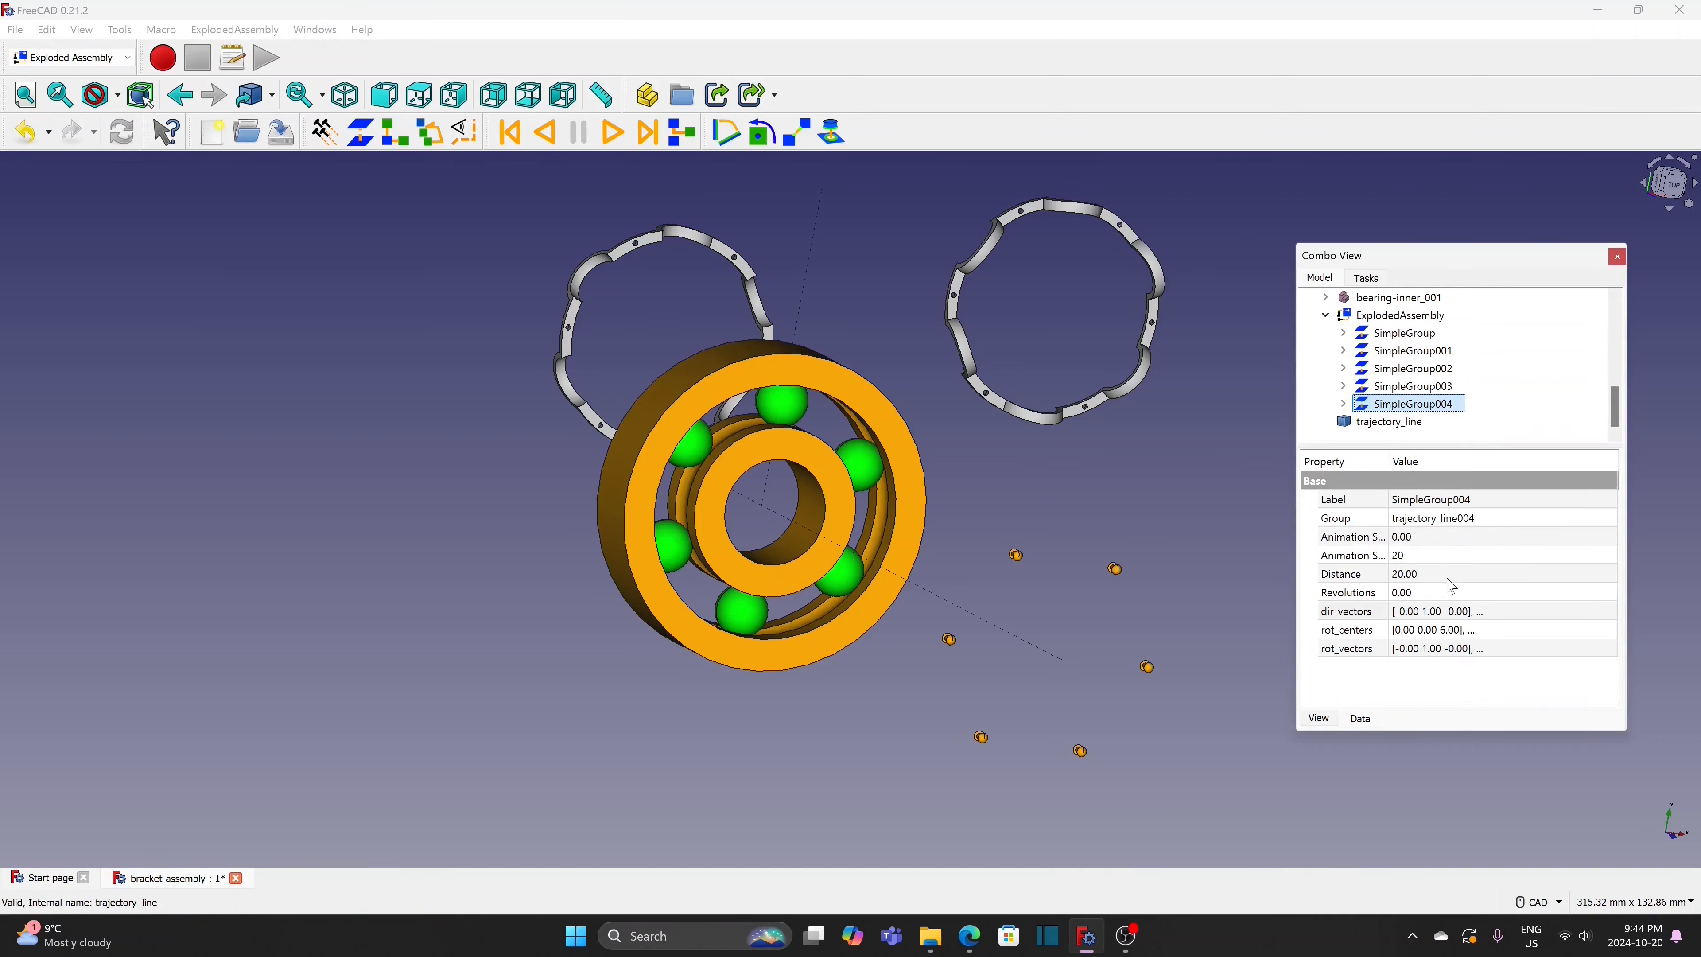
left_click(1447, 577)
type("4")
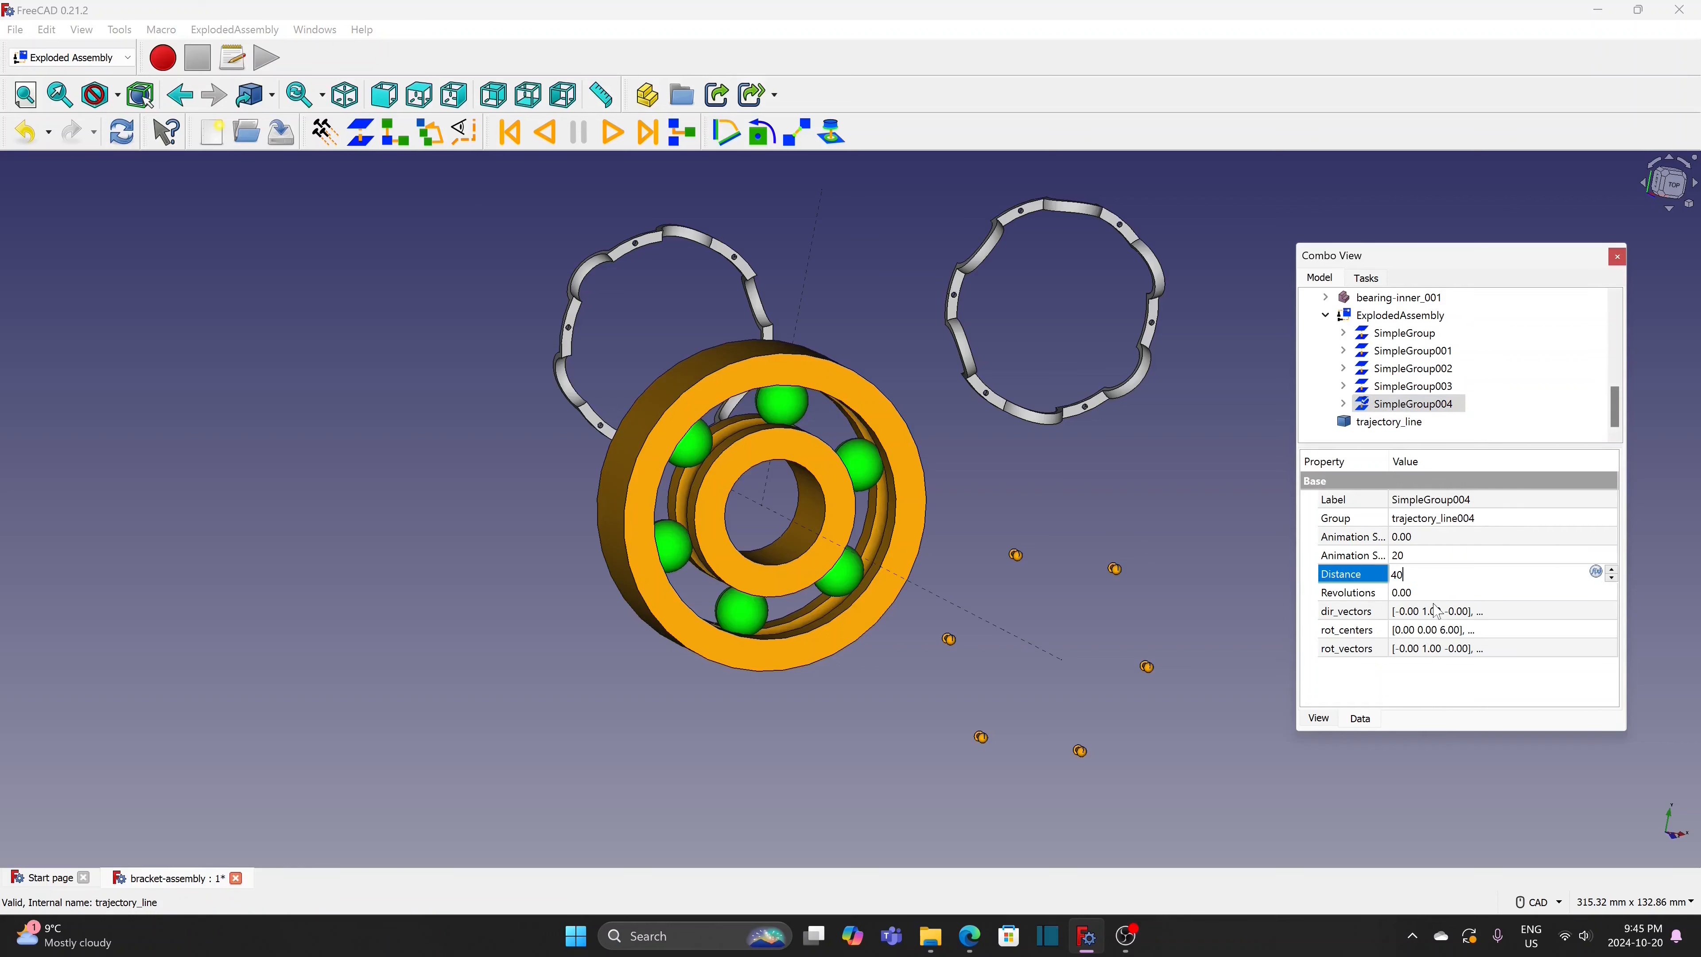
type("0")
key("Return")
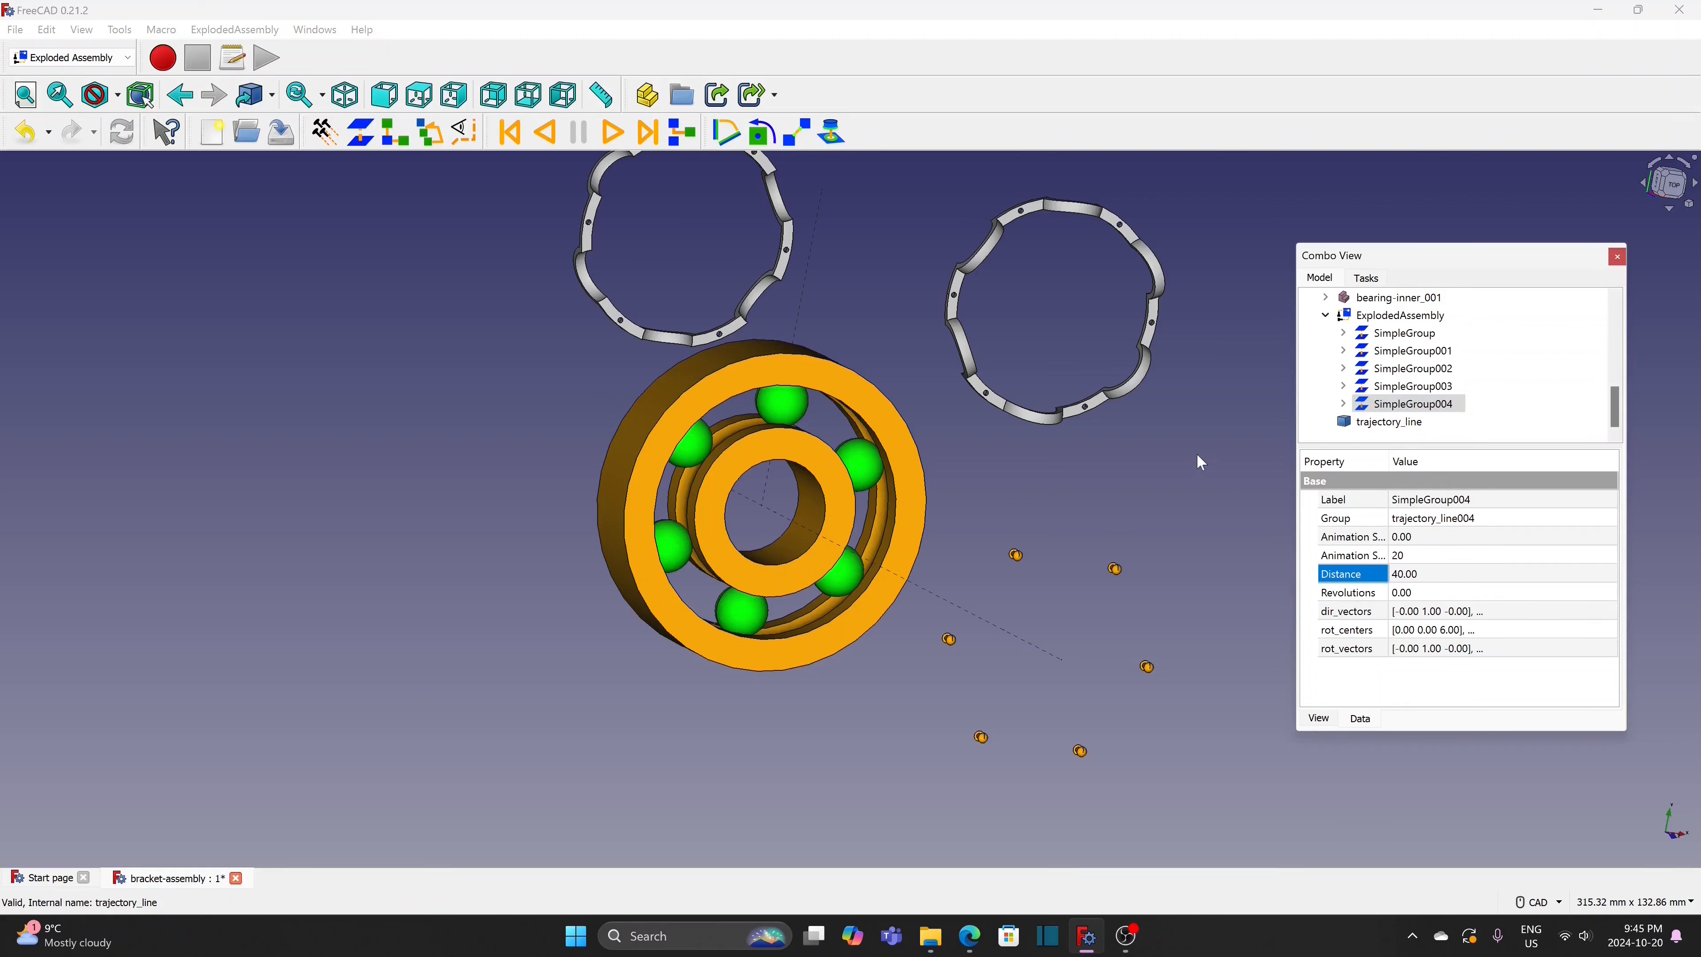
Save the bracket-assembly document with the exploded cage halves framed in view
scroll(1197, 455, "down", 2)
middle_click_drag(1197, 454, 1135, 473)
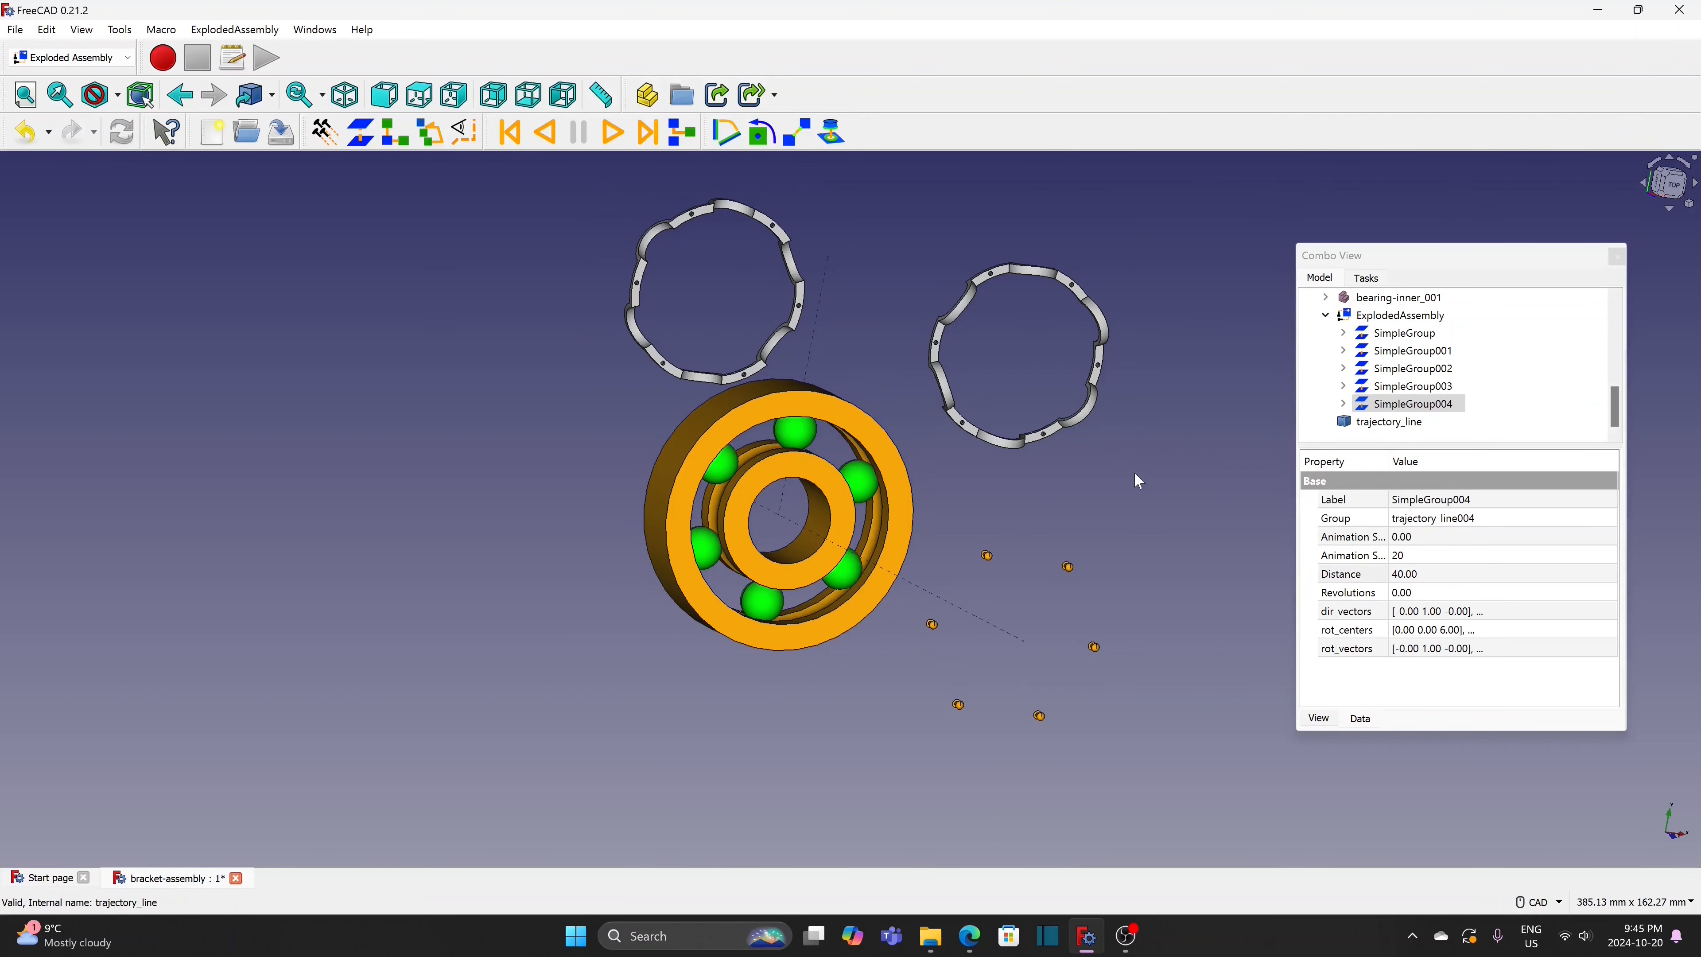
key("ctrl+s")
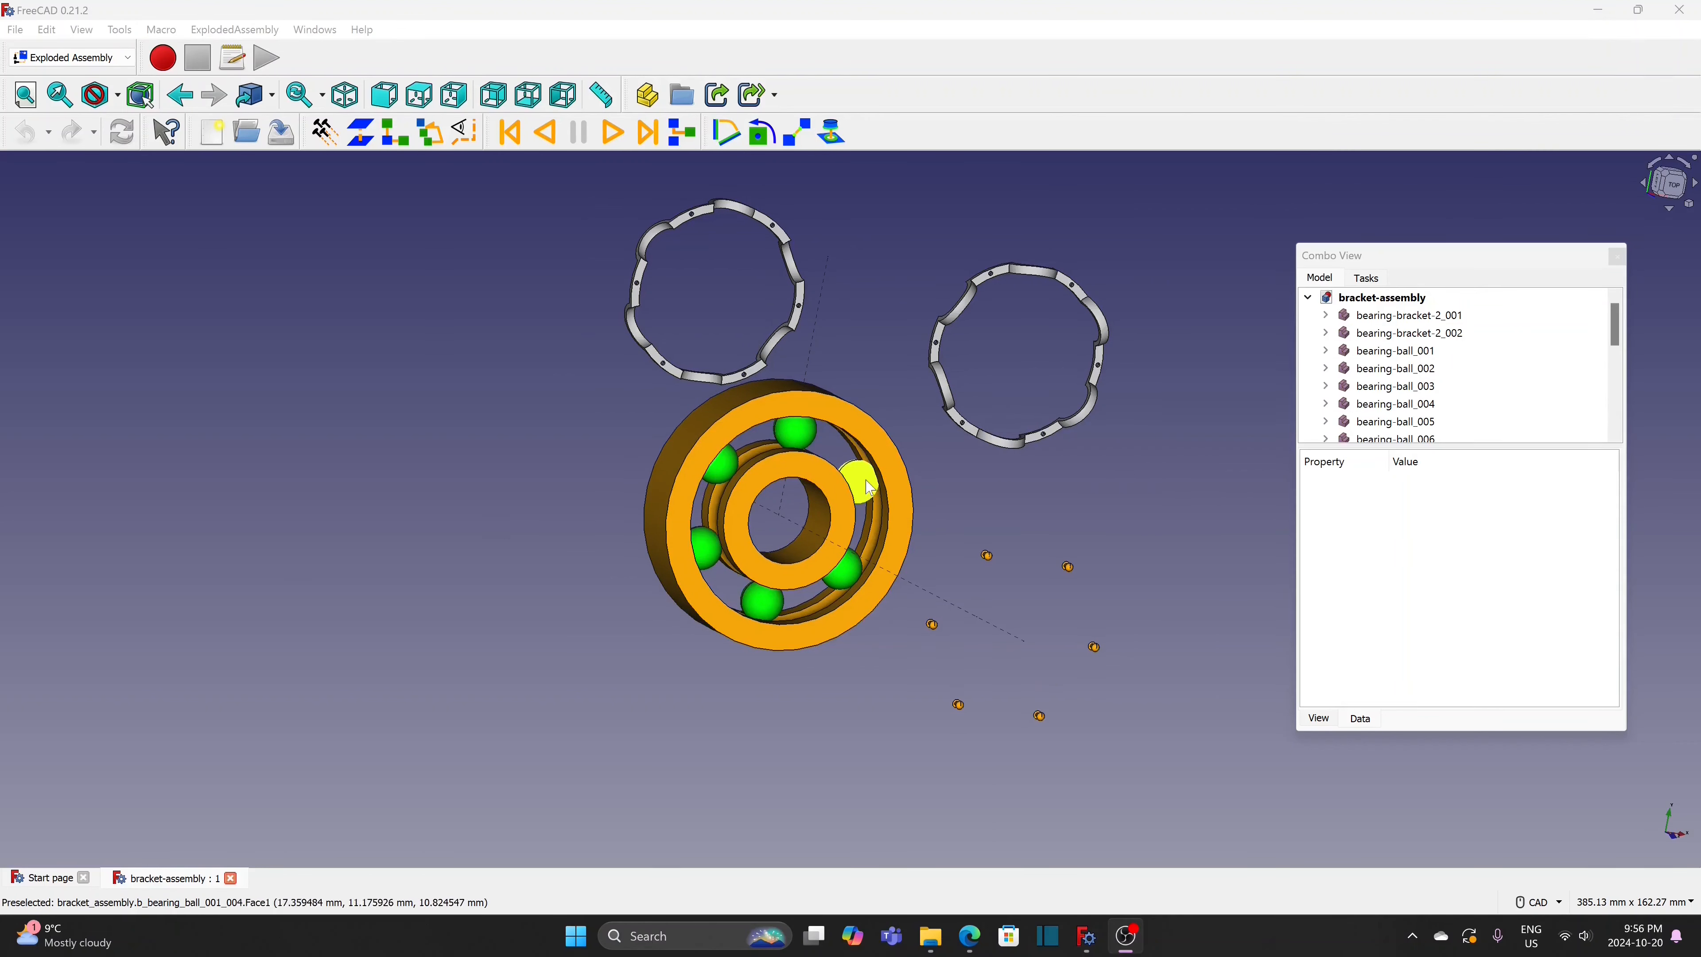
Create a simple explosion group for the ball bearing-ball_005, with the outer ring's front face as direction reference
left_click(869, 488)
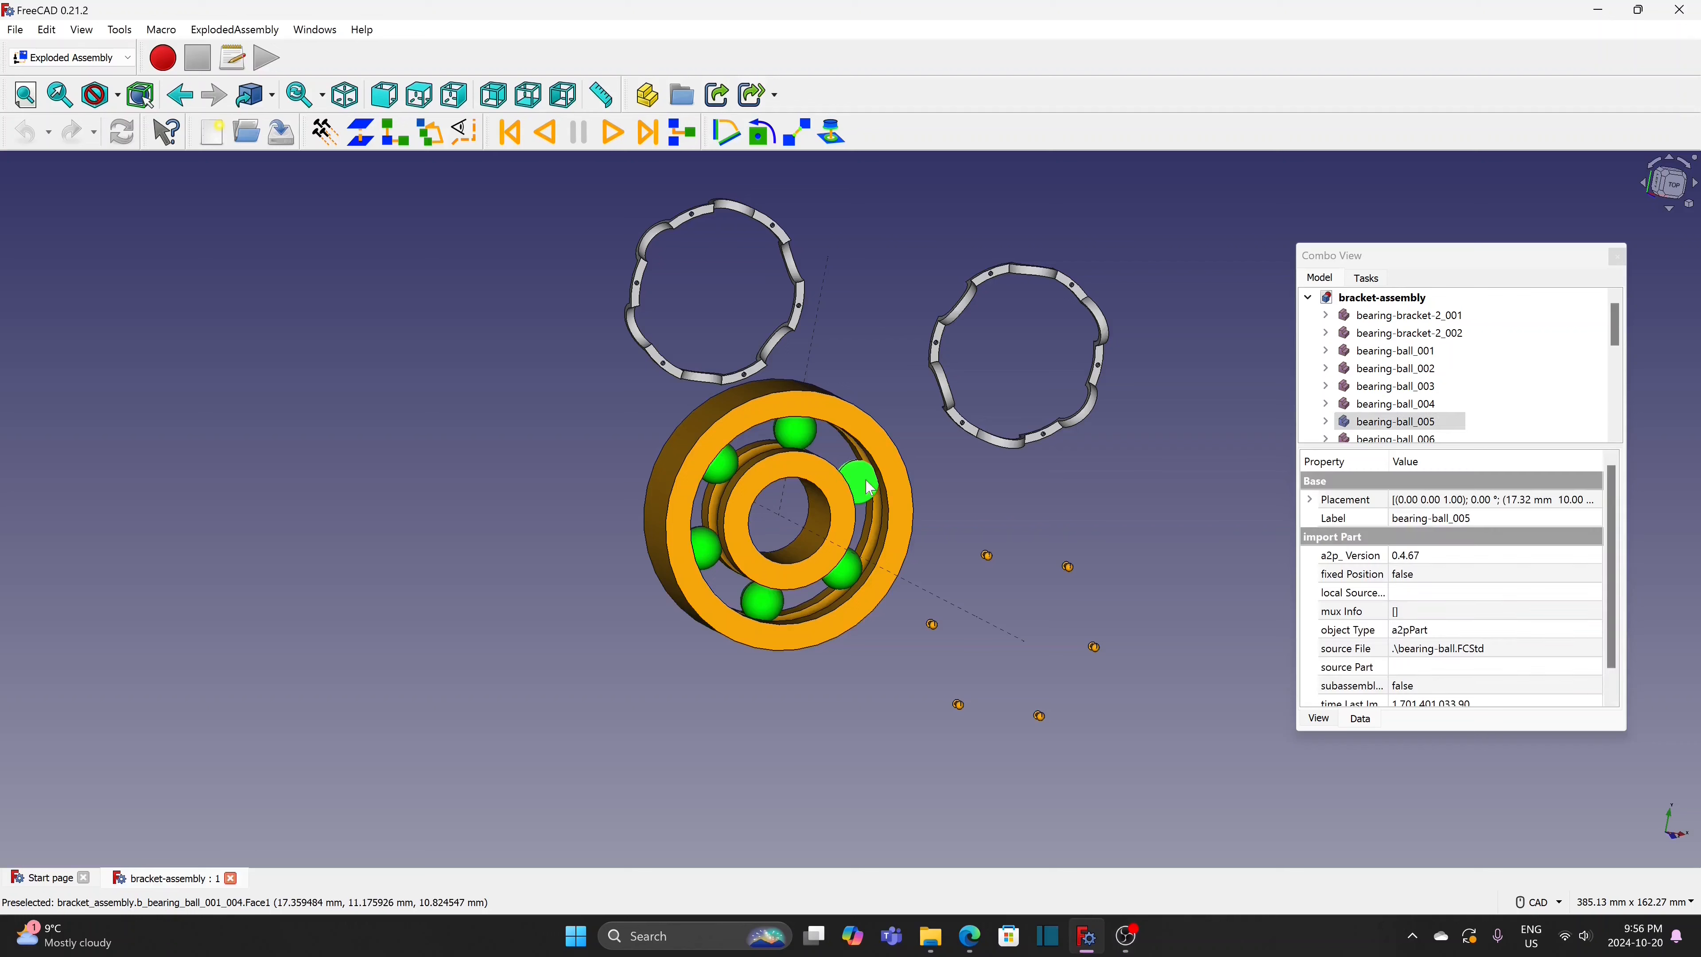
left_click(899, 478, "ctrl")
left_click(361, 132)
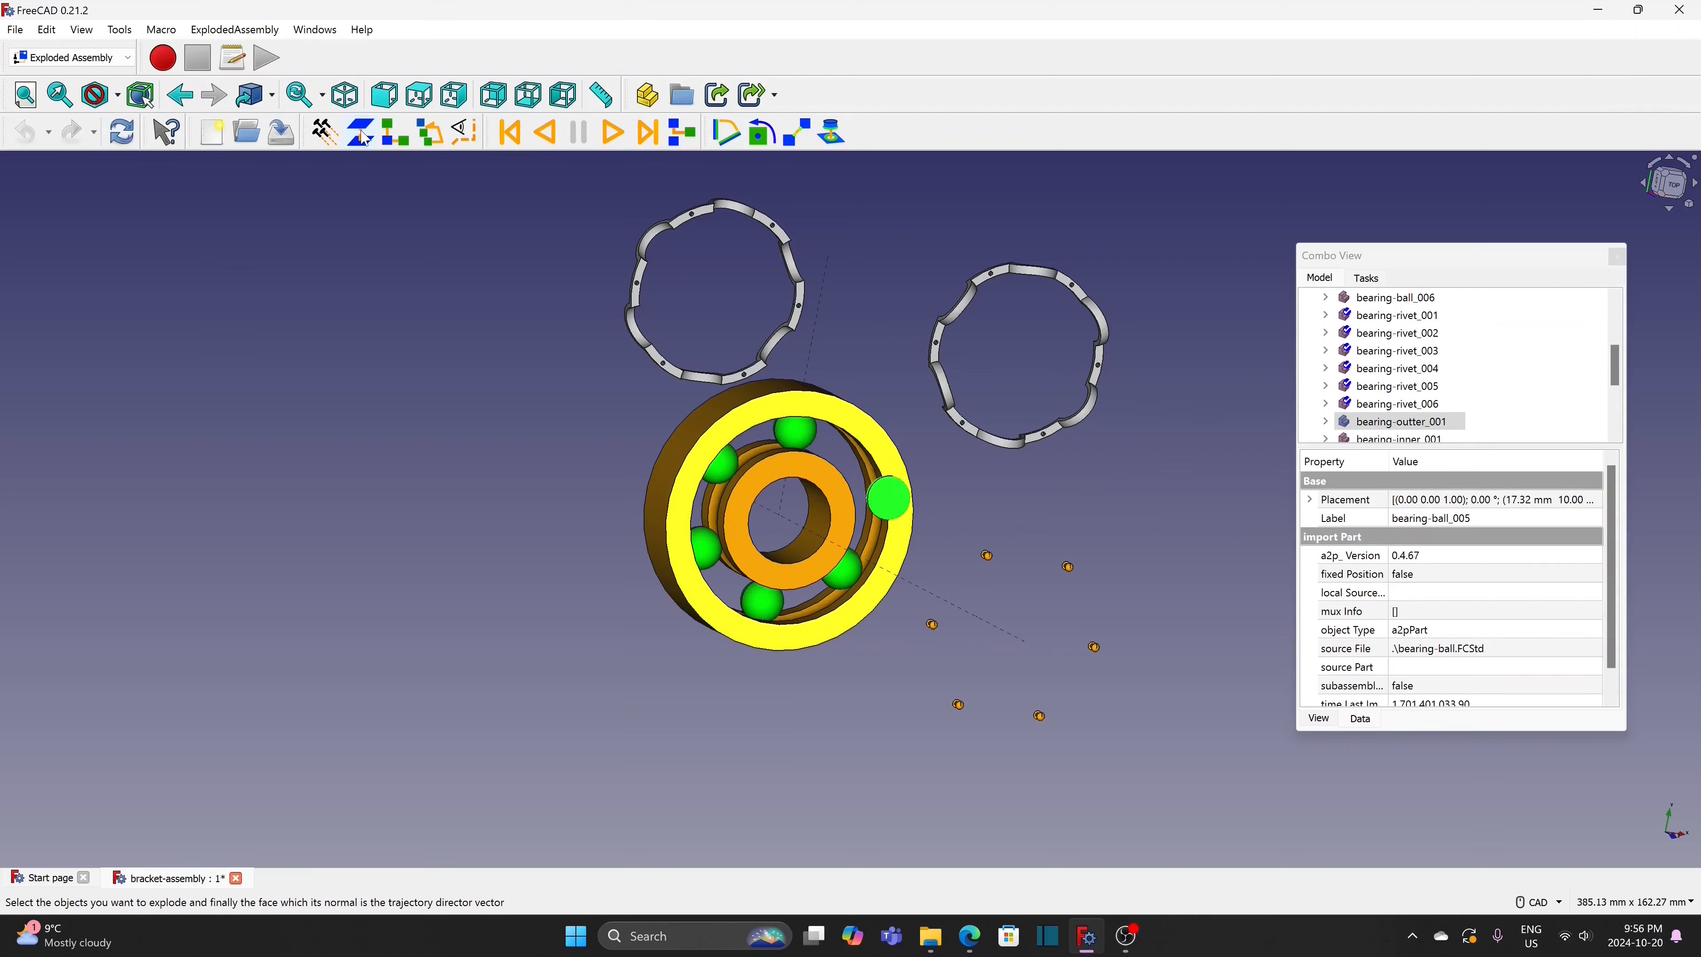
Set the explosion distance of the ball's group, SimpleGroup005, to 0
scroll(1620, 434, "down", 3)
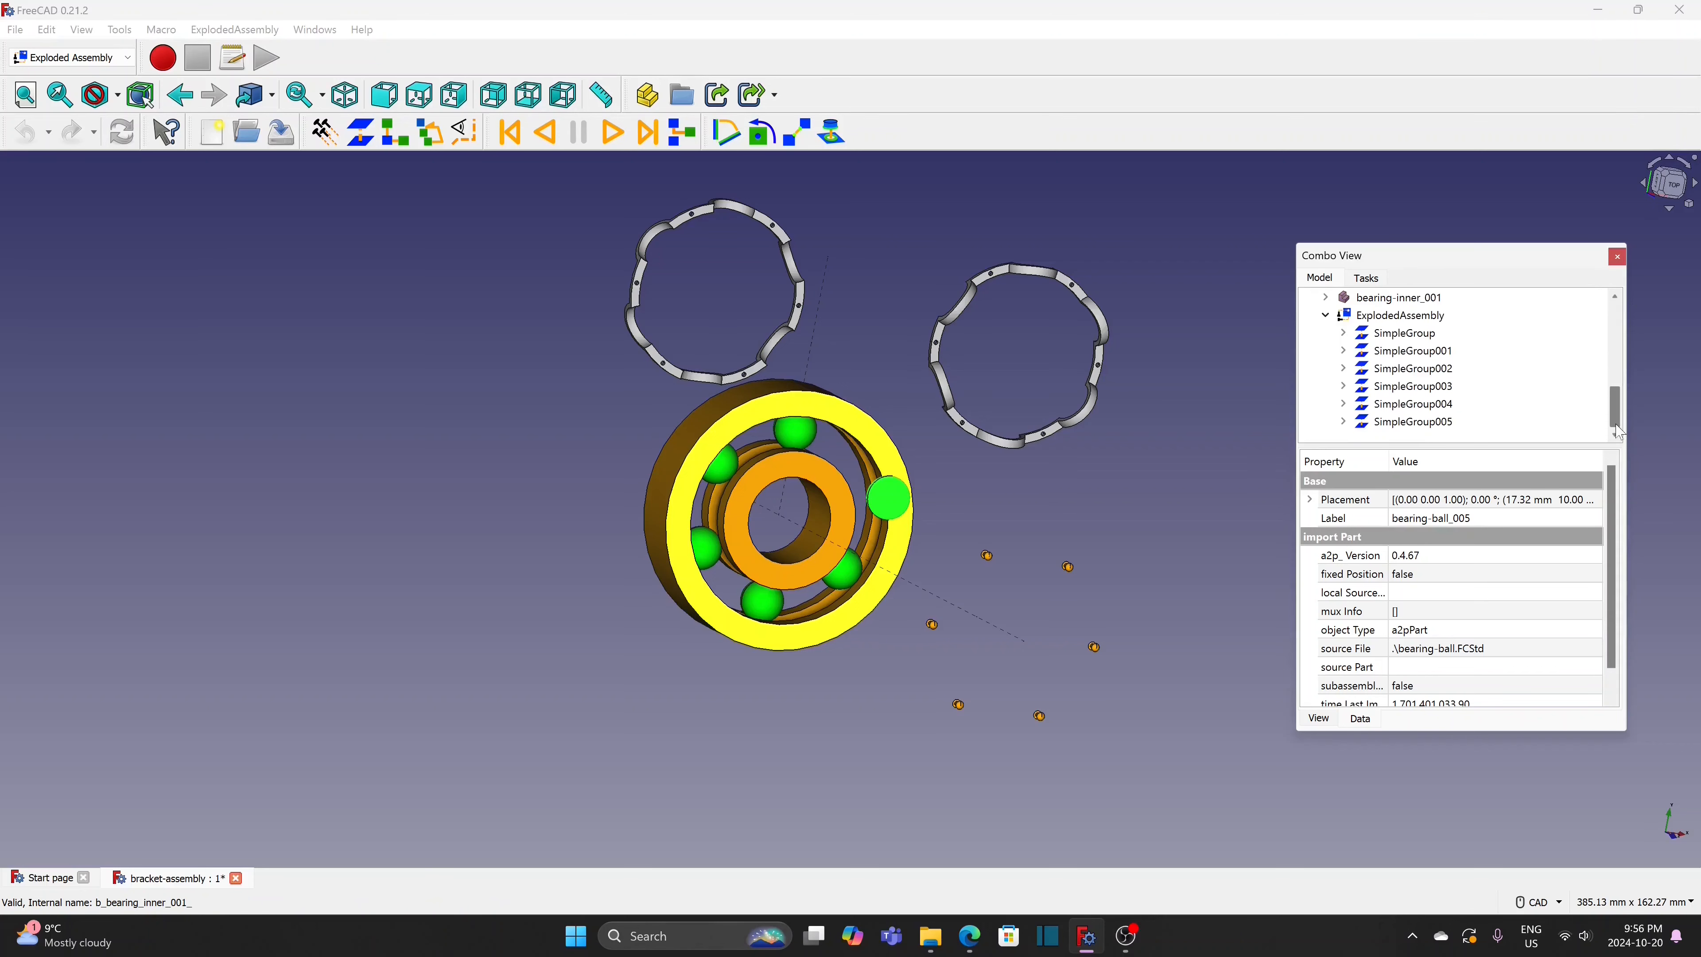
left_click(1437, 424)
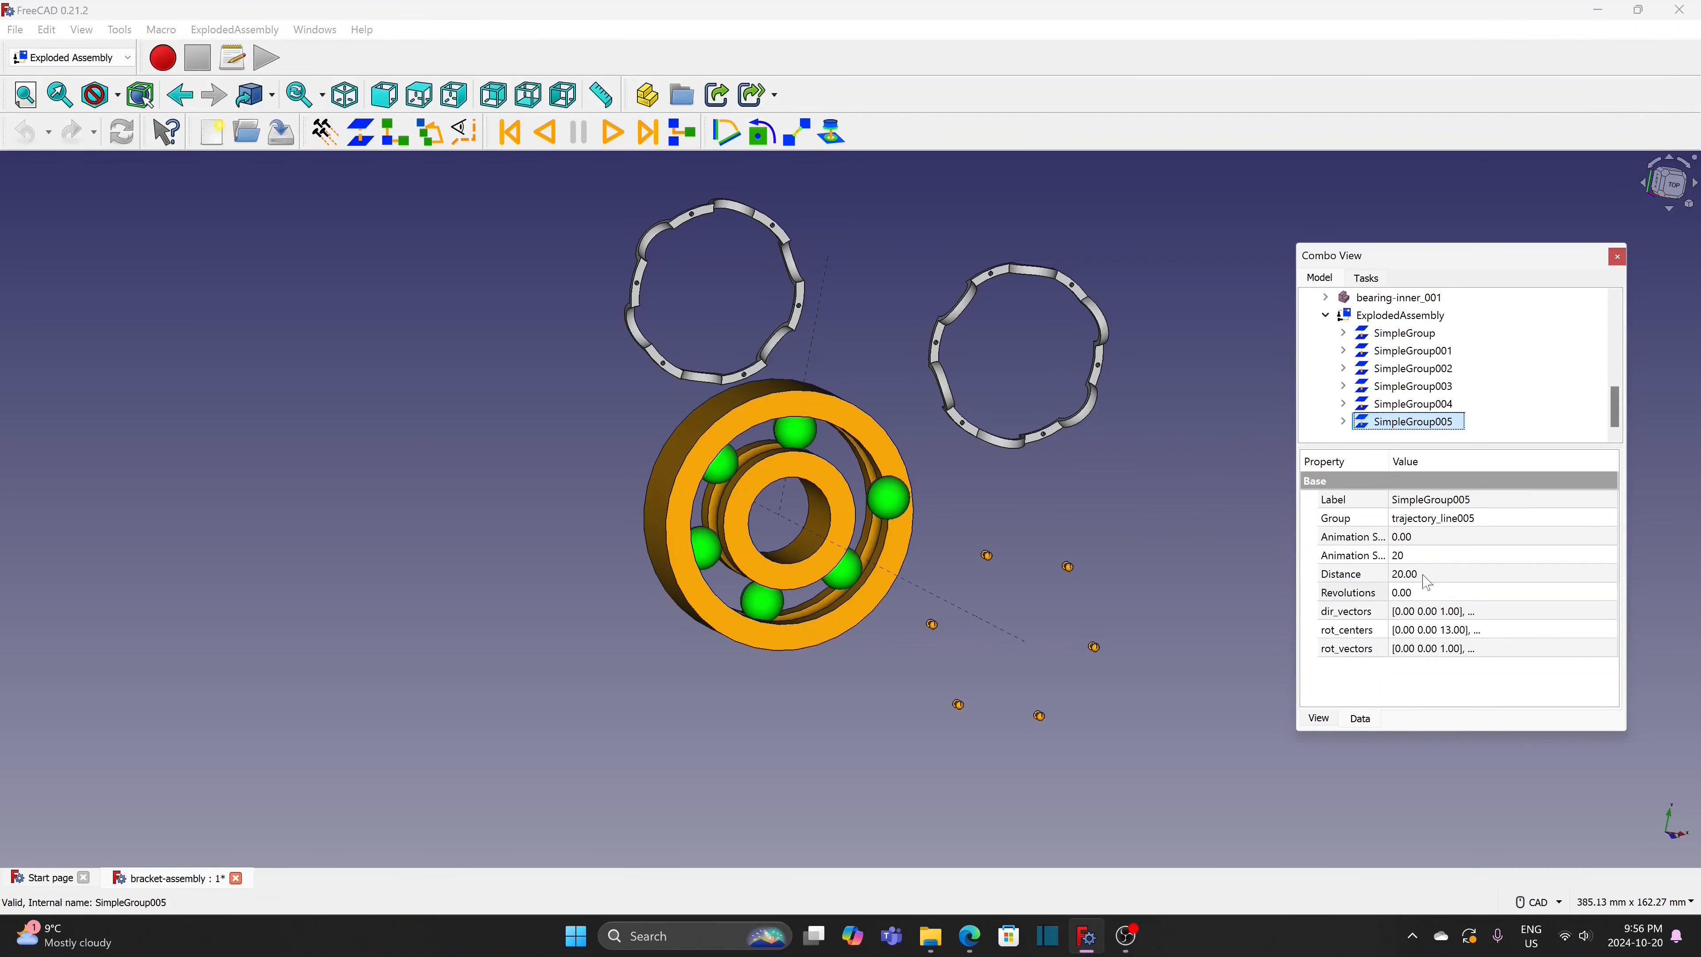
left_click(1424, 575)
type("0")
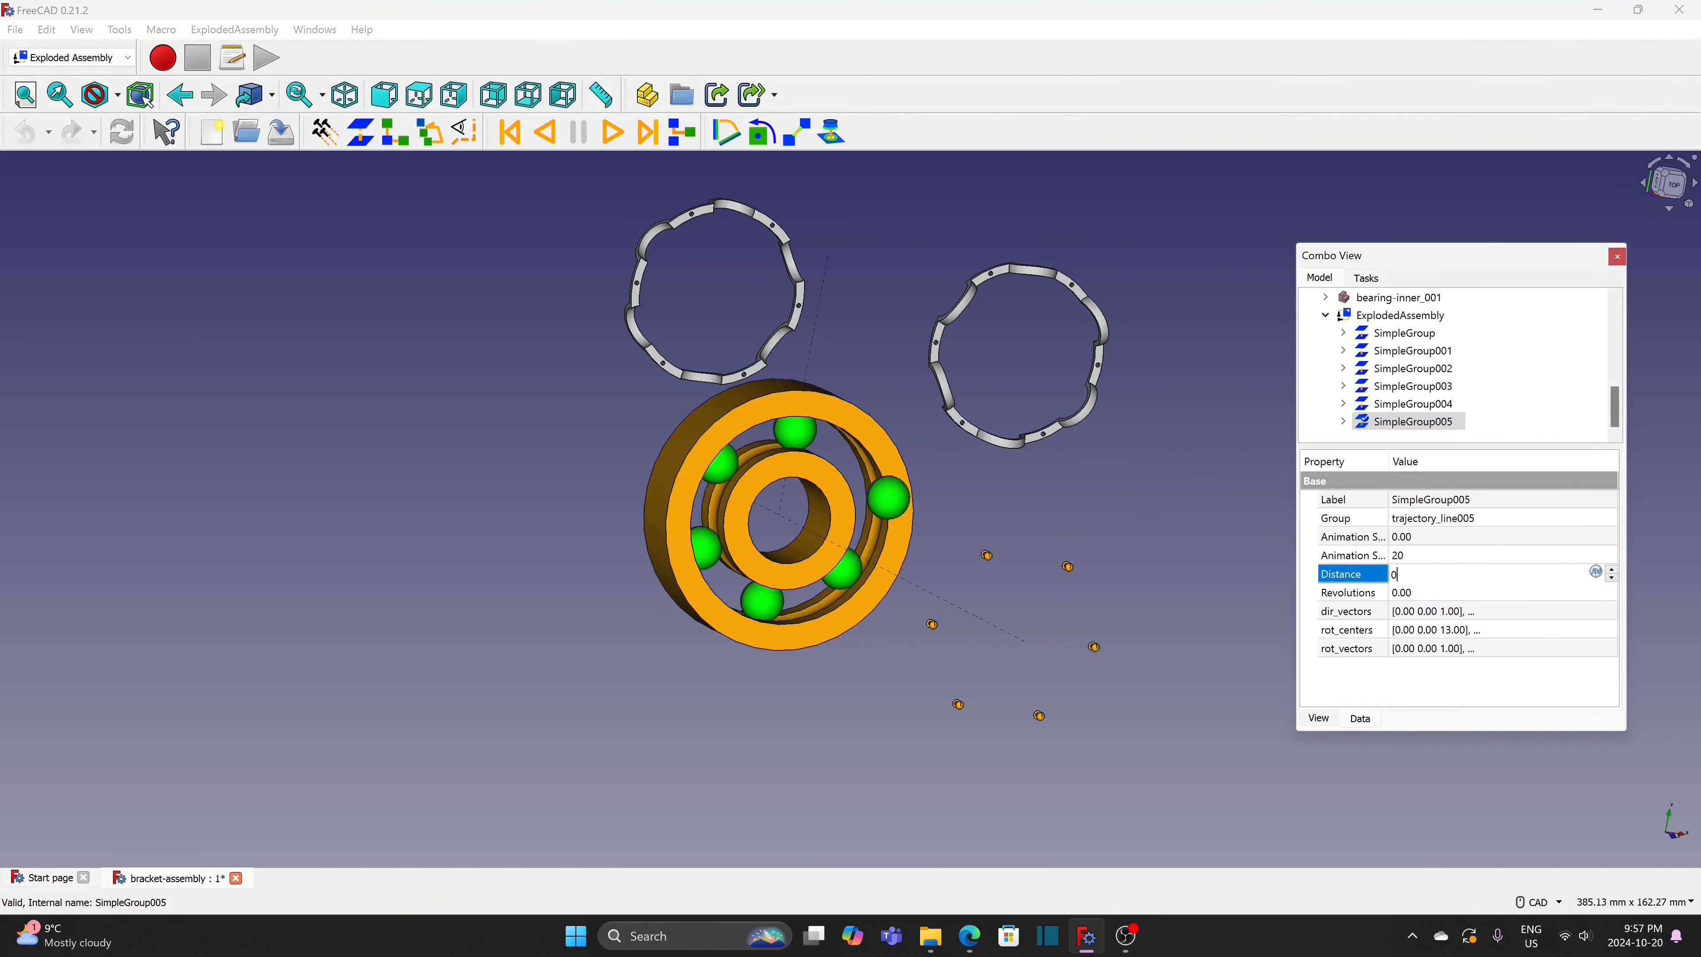
key("Tab")
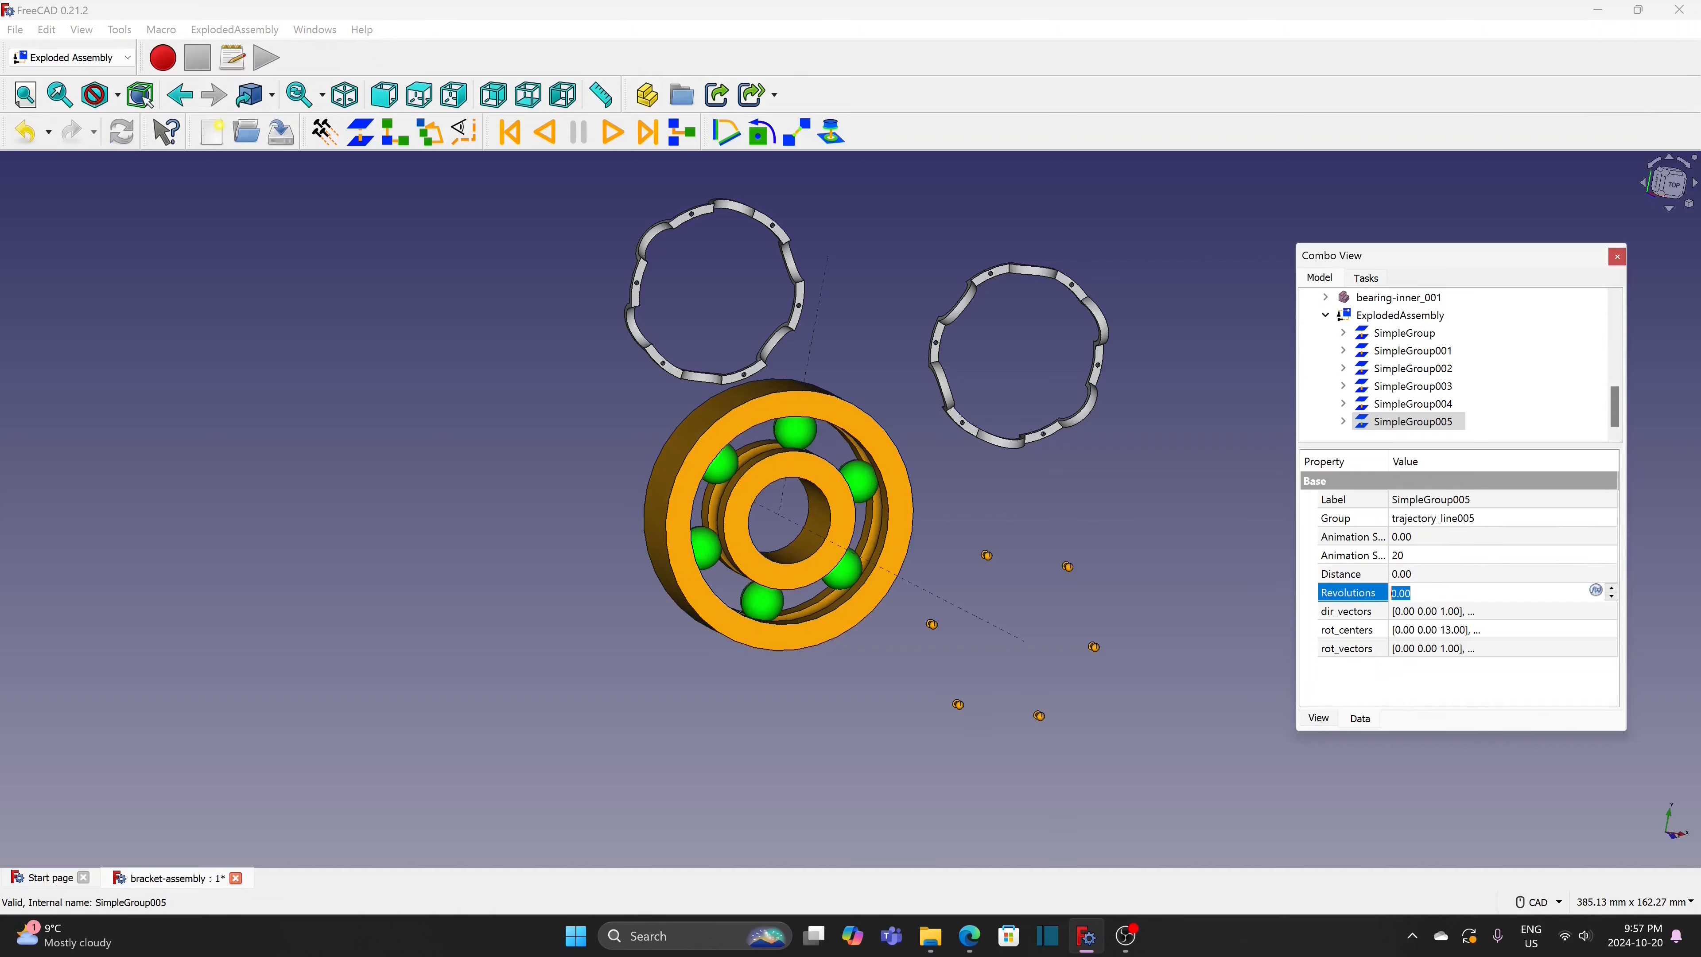
Enter a revolutions value for SimpleGroup005 that swings bearing-ball_005 along the raceway to beside the uppermost ball
type("0")
left_click(1225, 590)
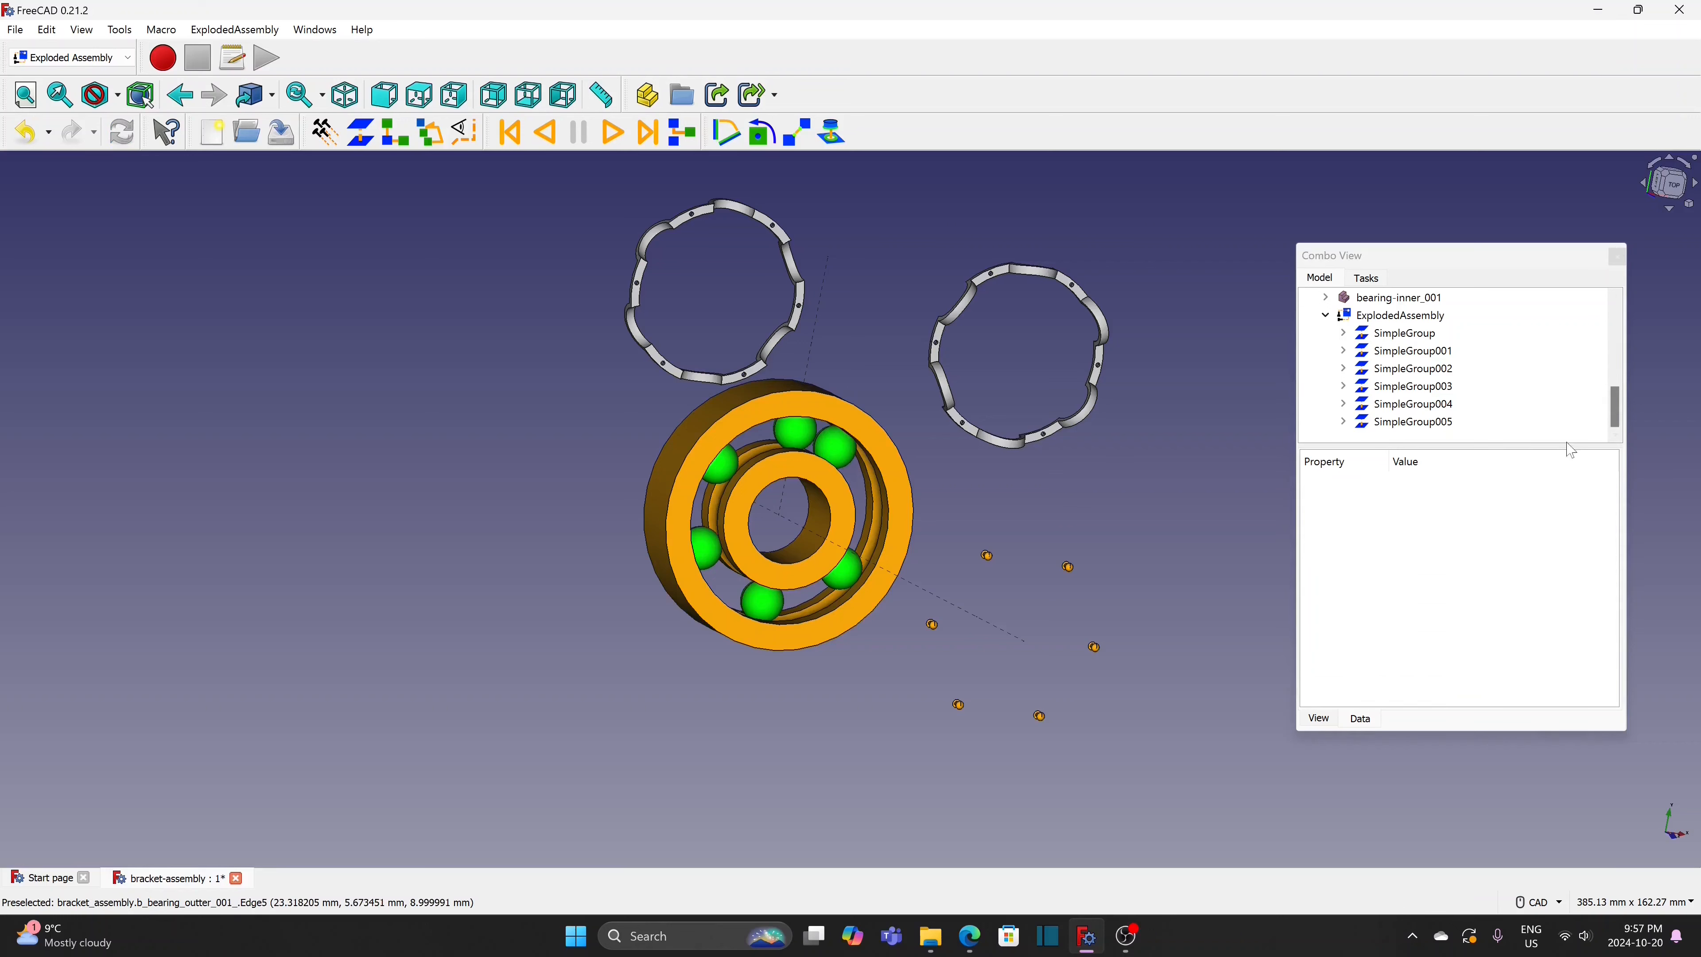
Create a simple explosion group for bearing-ball_002, with the outer ring's front face as direction reference
left_click(855, 579)
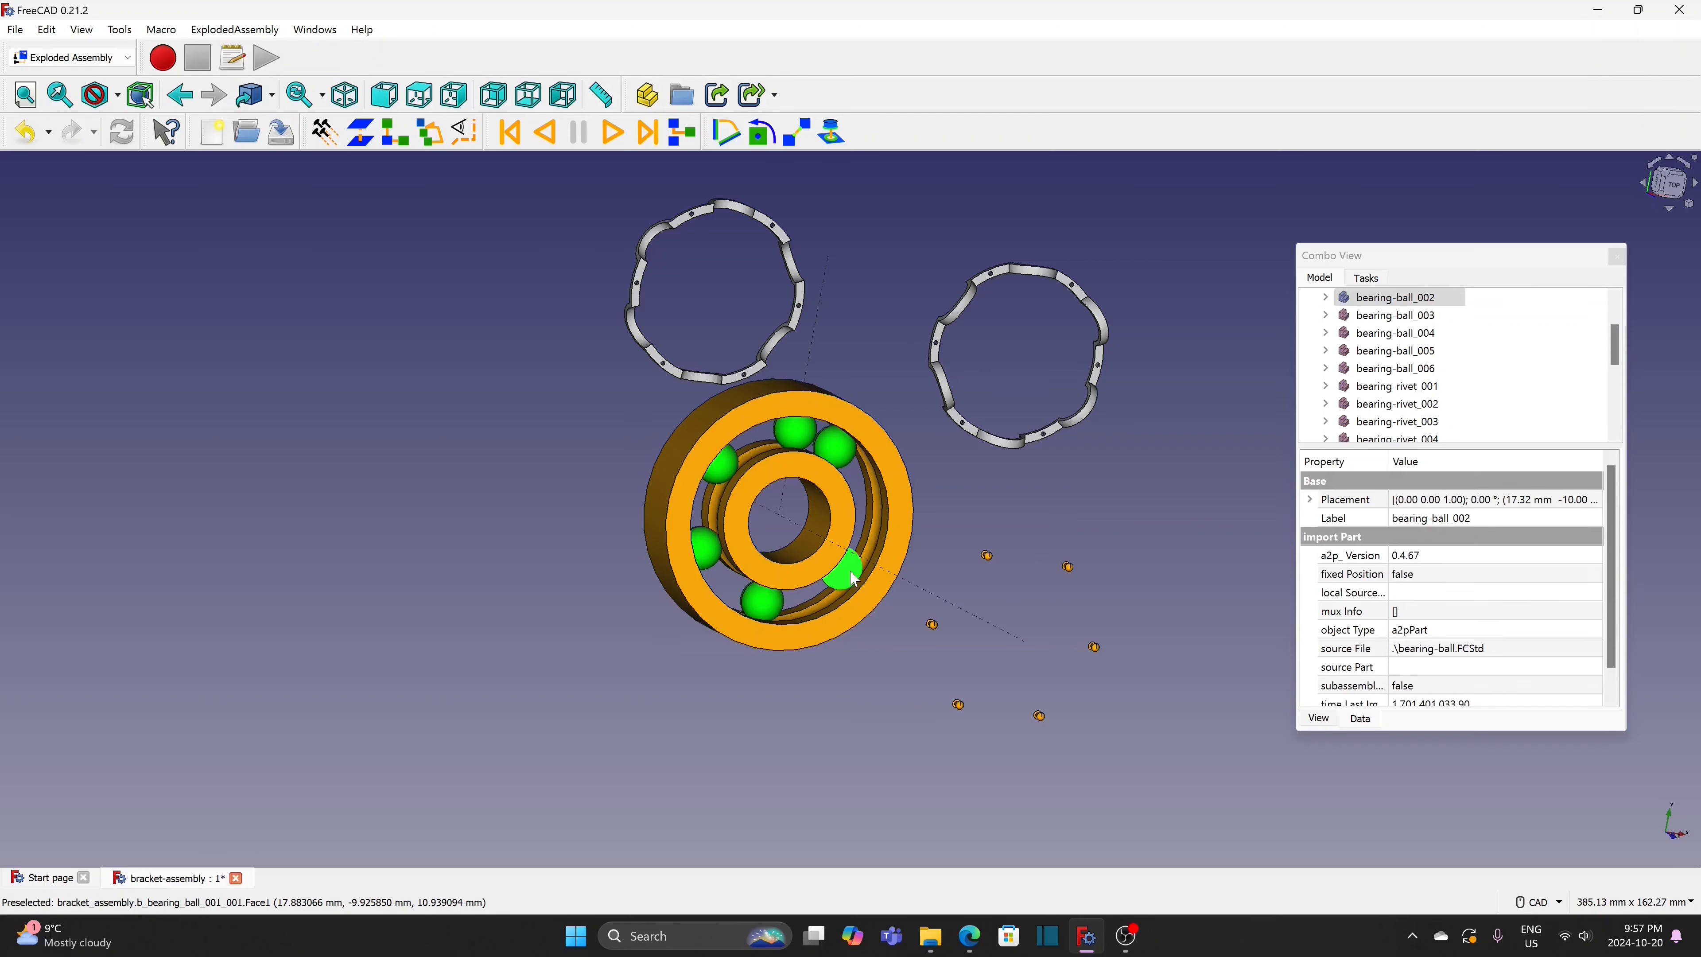
left_click(907, 516, "ctrl")
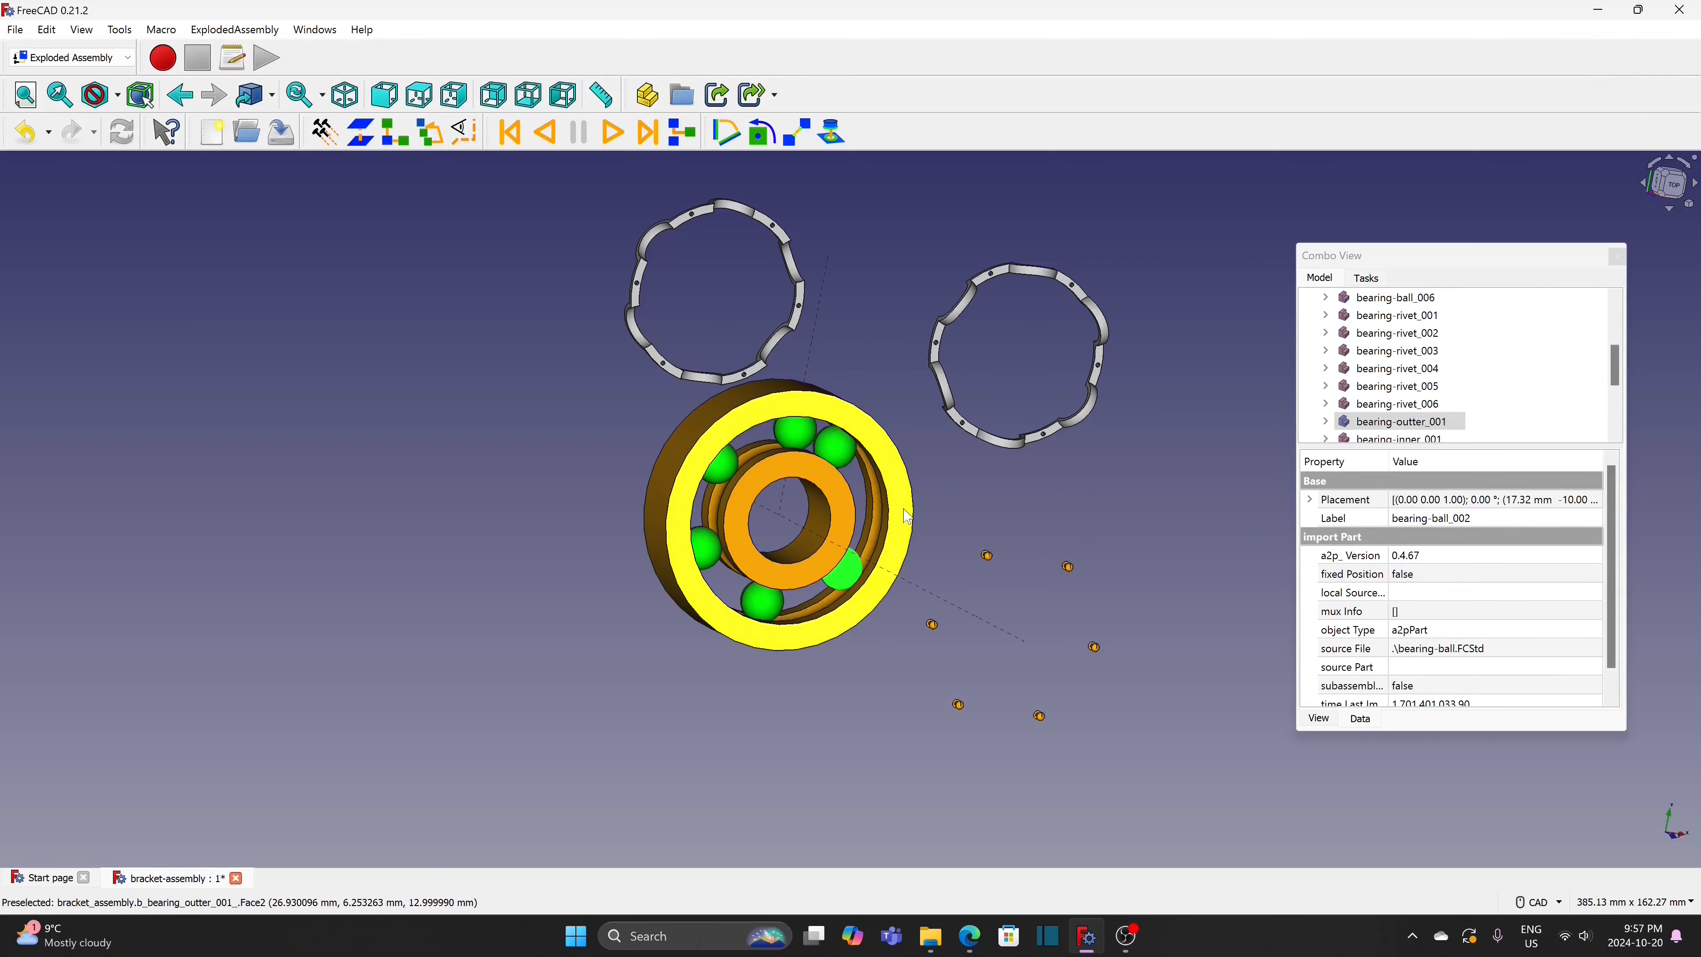
left_click(360, 132)
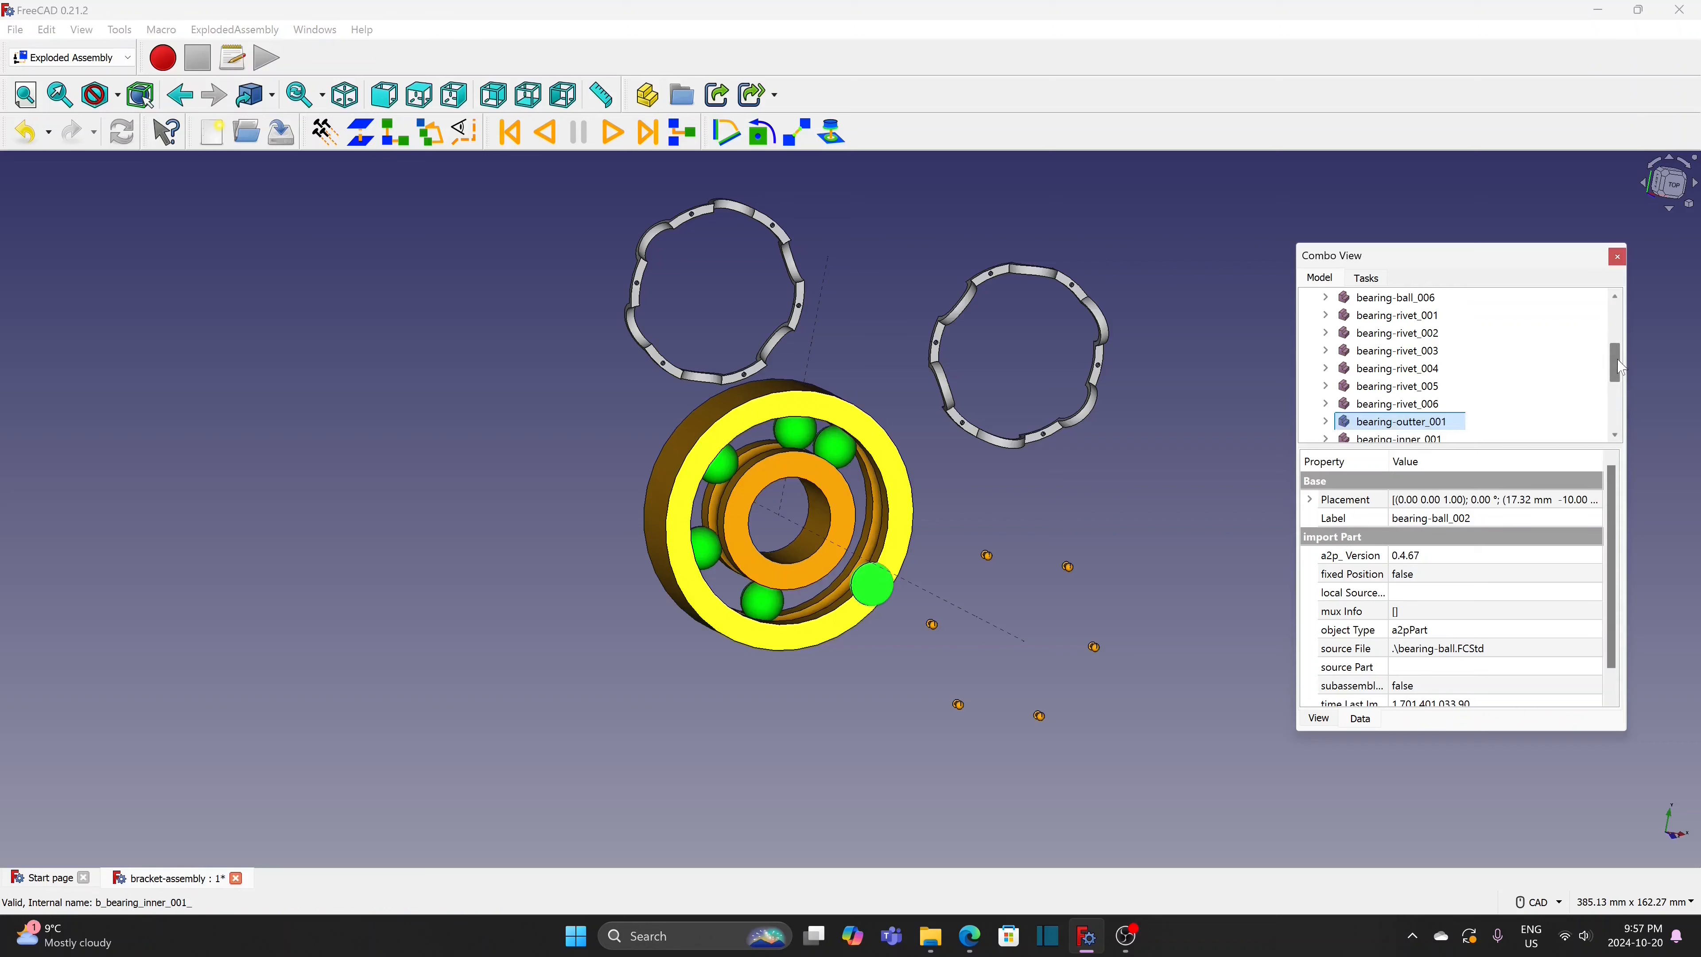
Set the distance of bearing-ball_002's group, SimpleGroup006, to 0 and its revolutions to 0.16
left_click_drag(1616, 362, 1621, 436)
left_click(1433, 422)
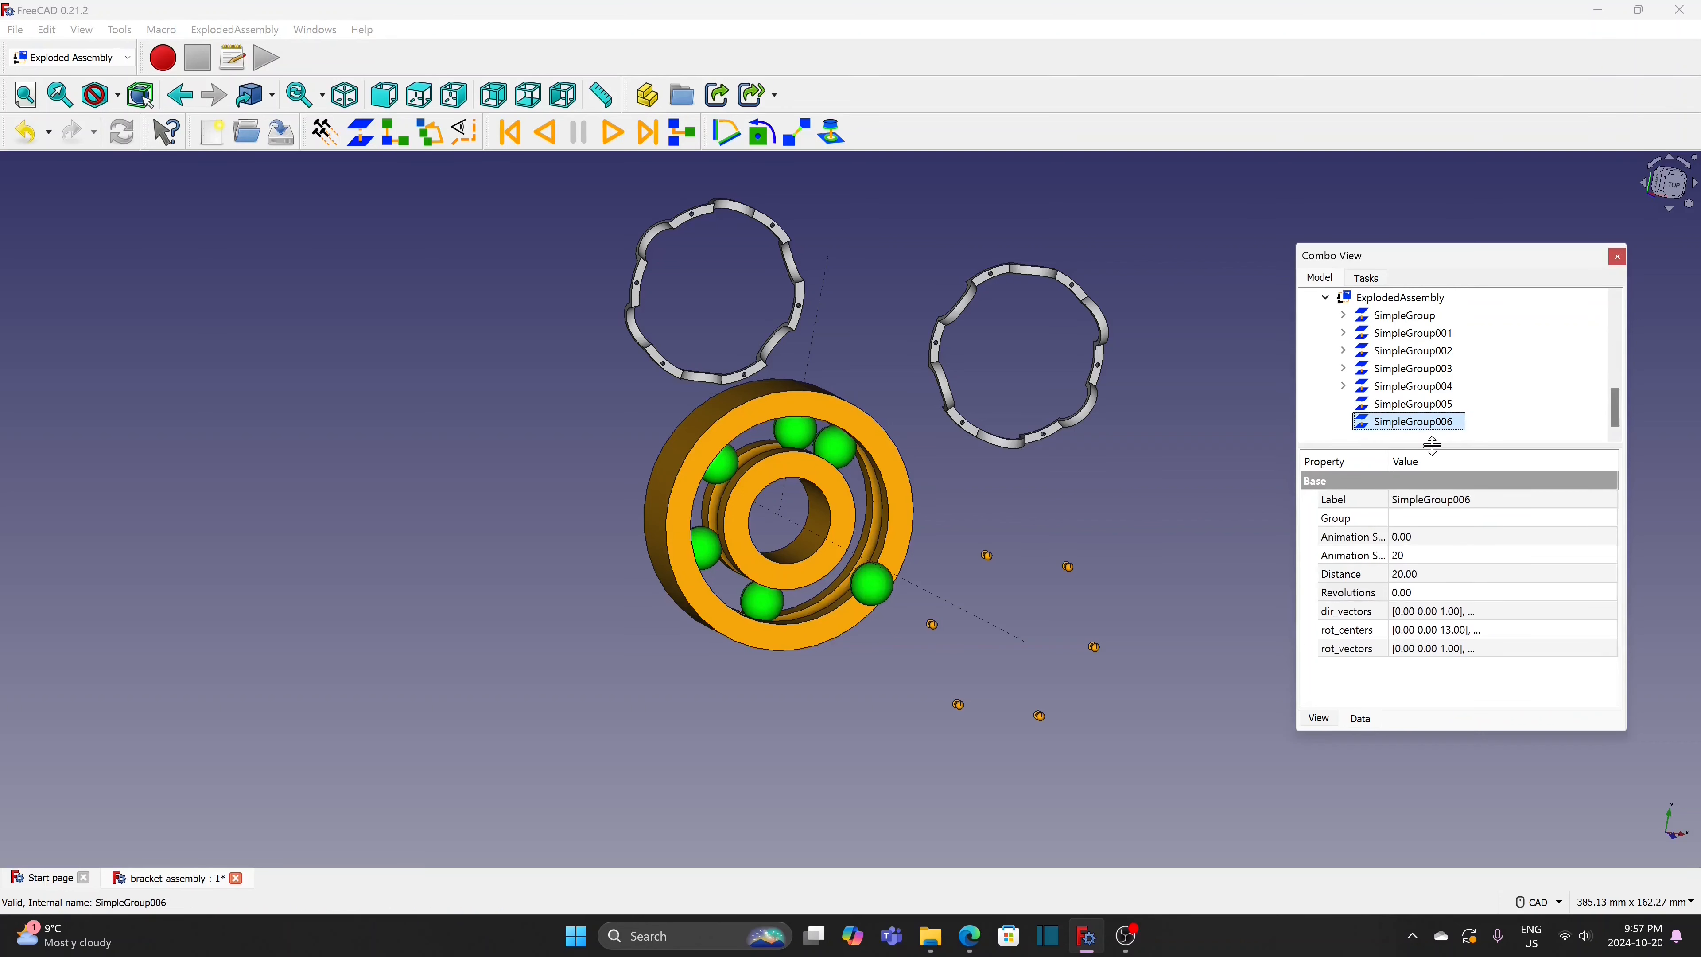
left_click(1454, 574)
type("0")
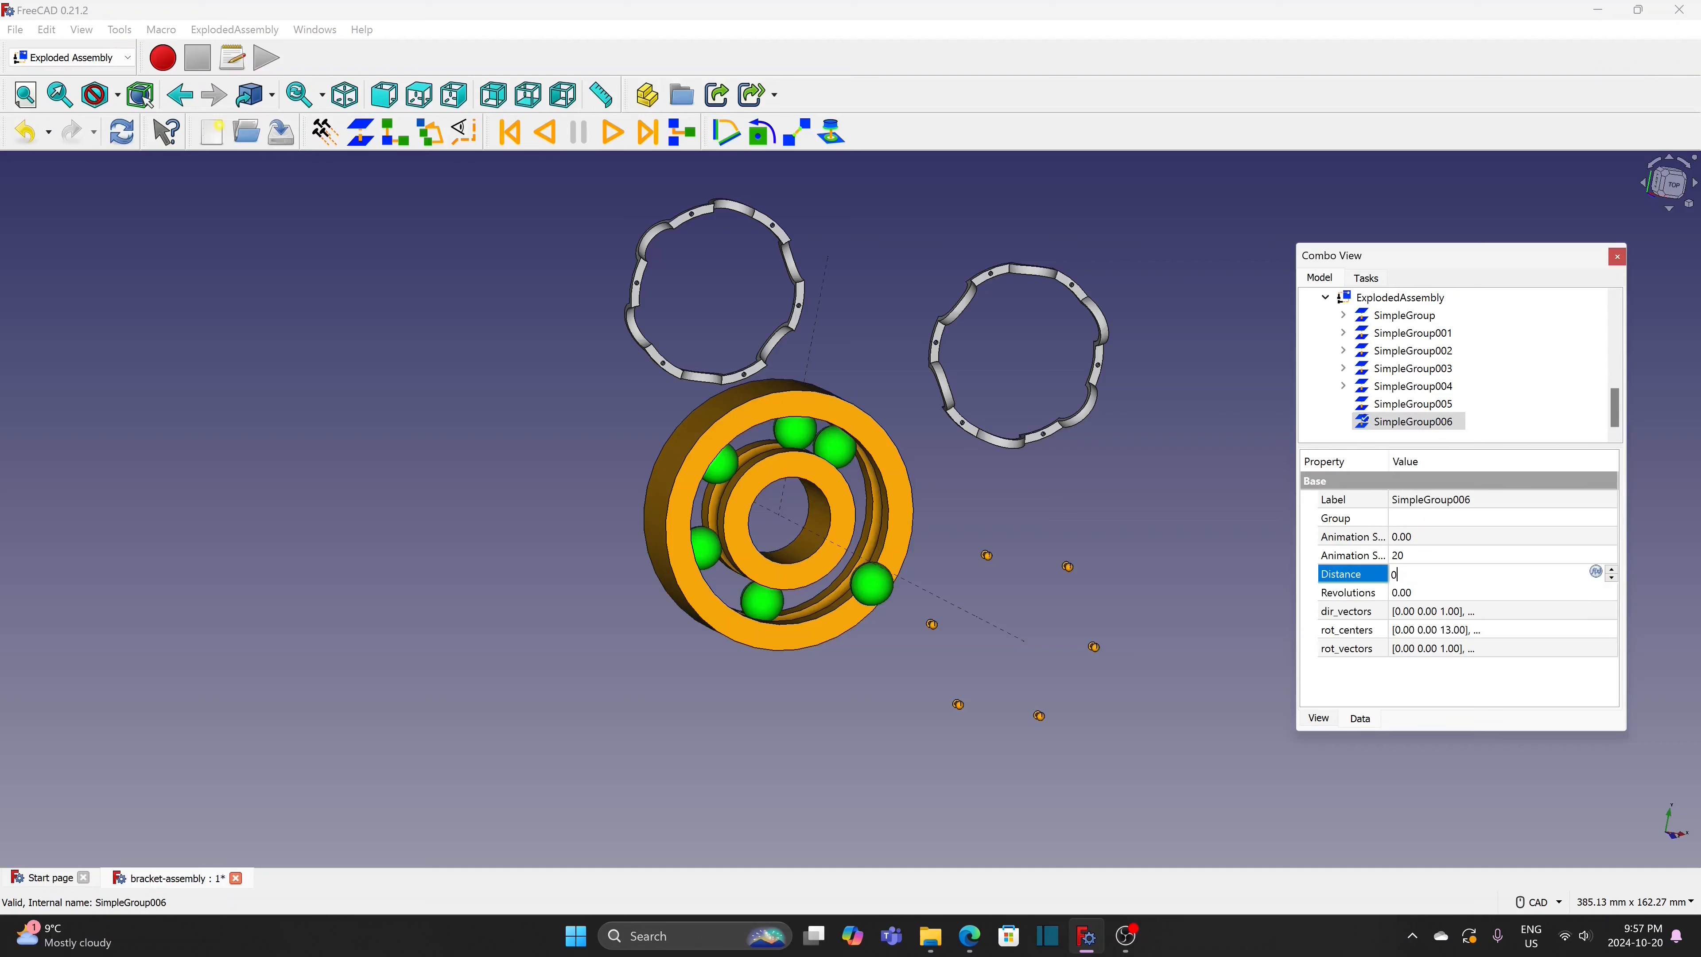
left_click(1453, 592)
type("0.1")
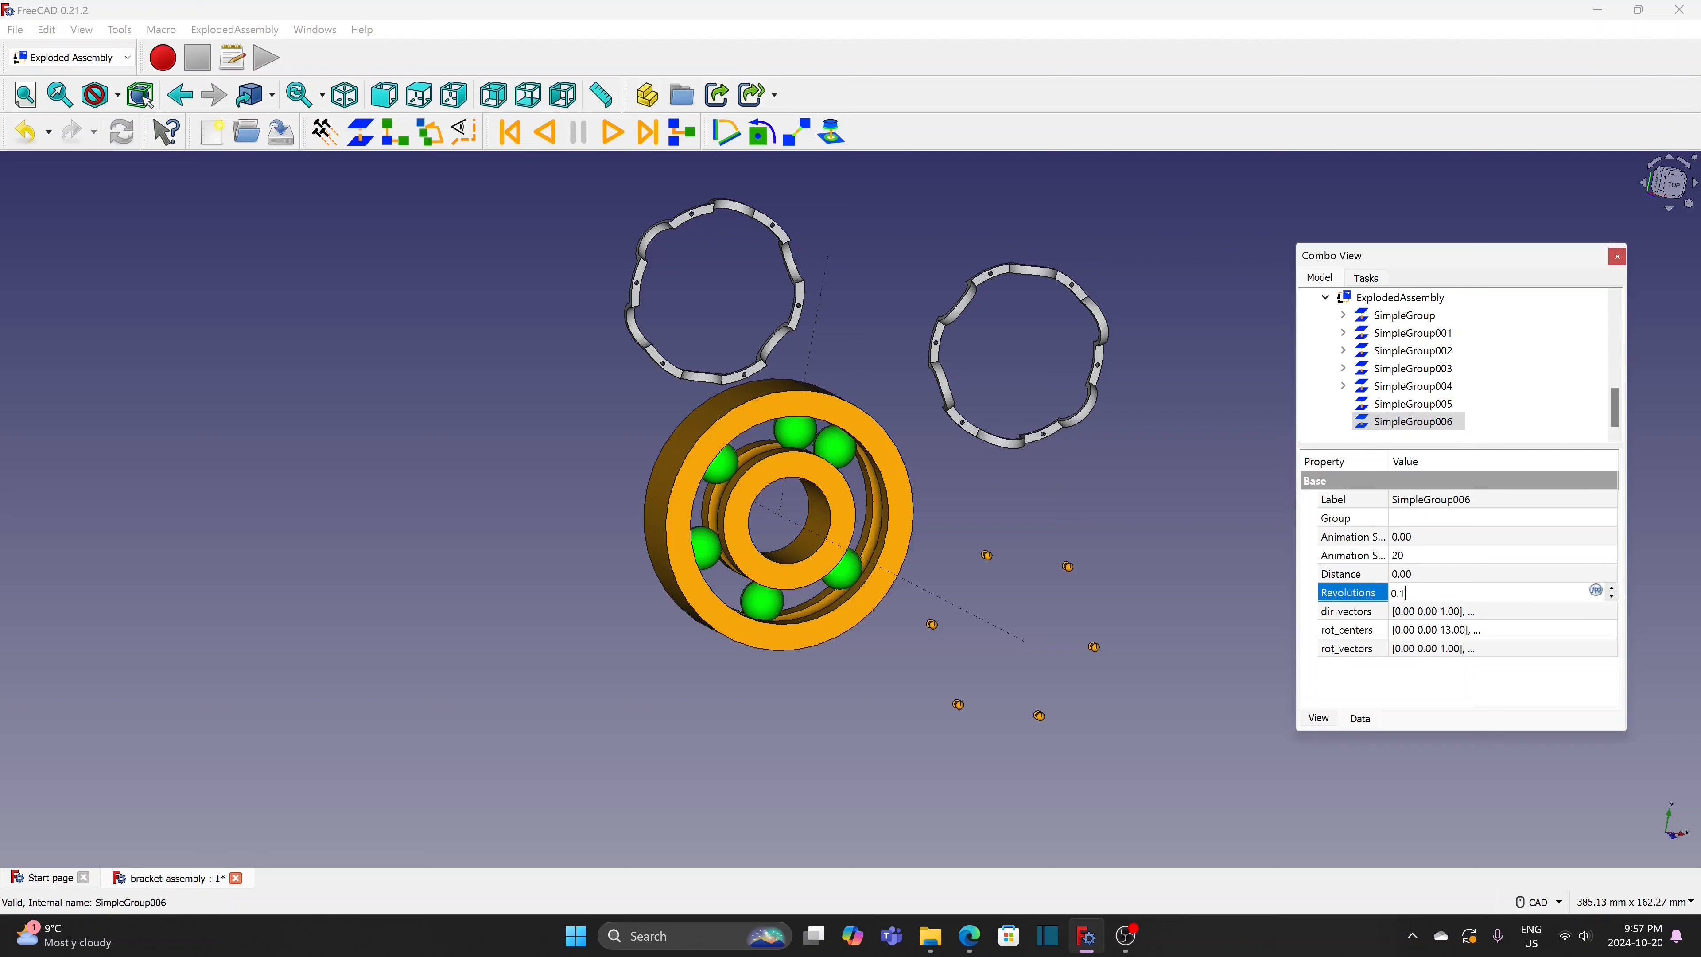
type("6")
left_click(1191, 583)
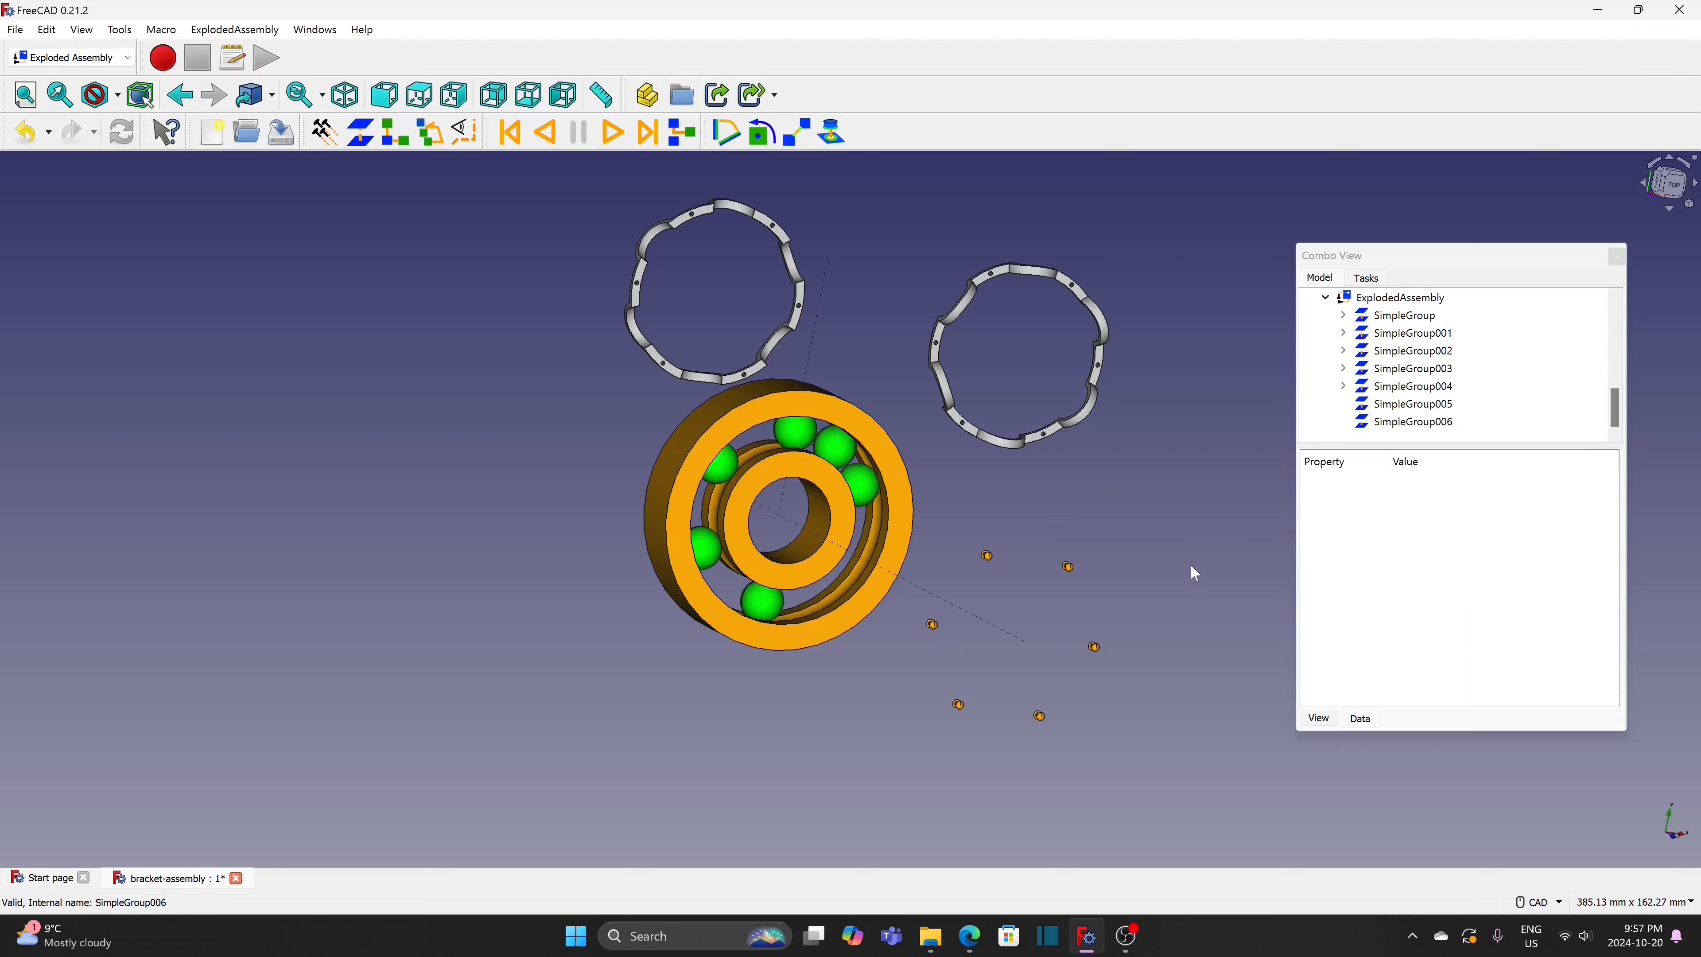
Create a simple explosion group for bearing-ball_006 referenced to the outer ring's front face, with distance 0 and revolutions -0.08
left_click(718, 472)
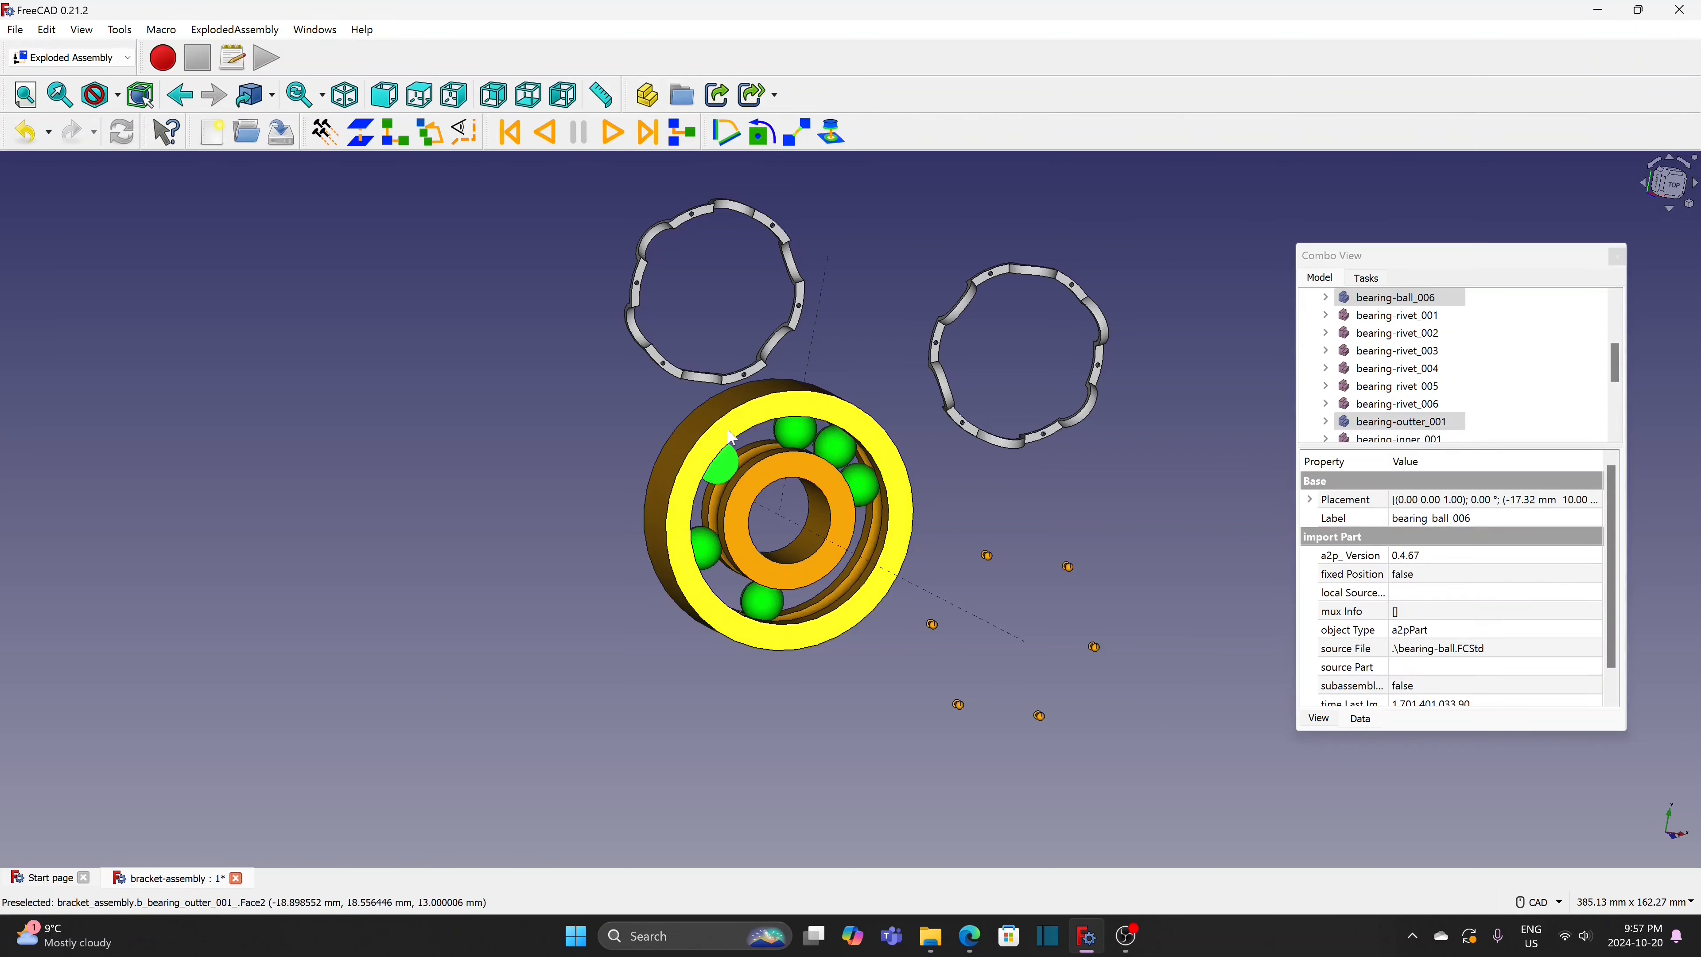
left_click(360, 132)
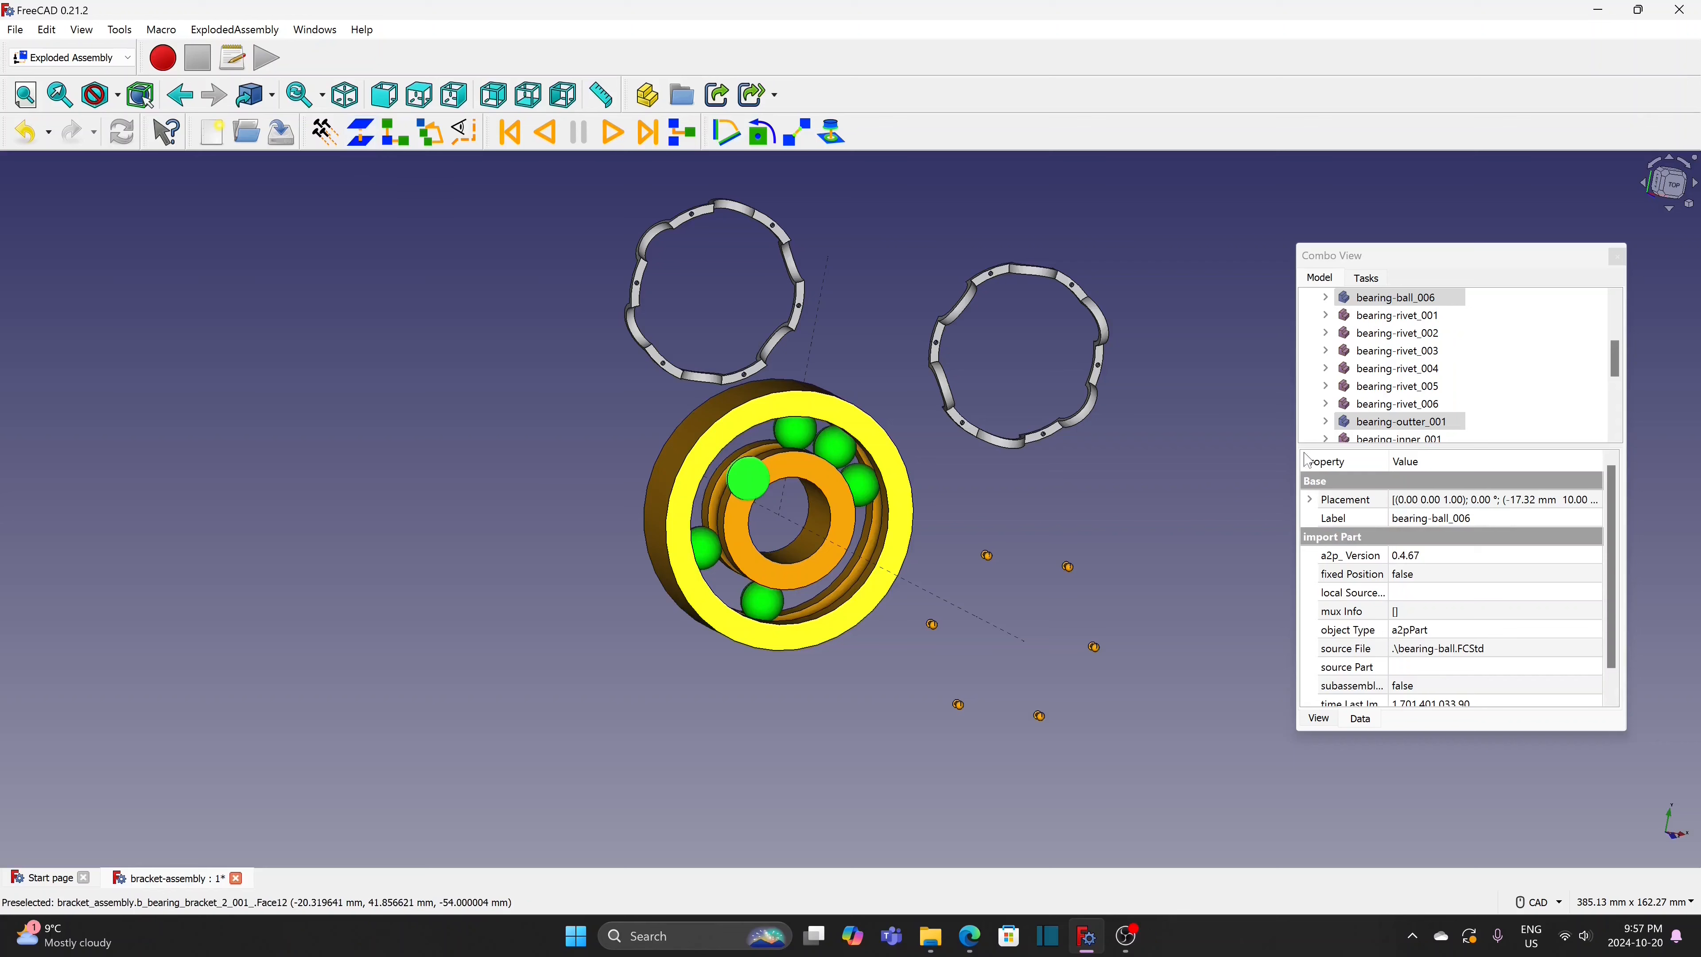
scroll(1616, 375, "down", 5)
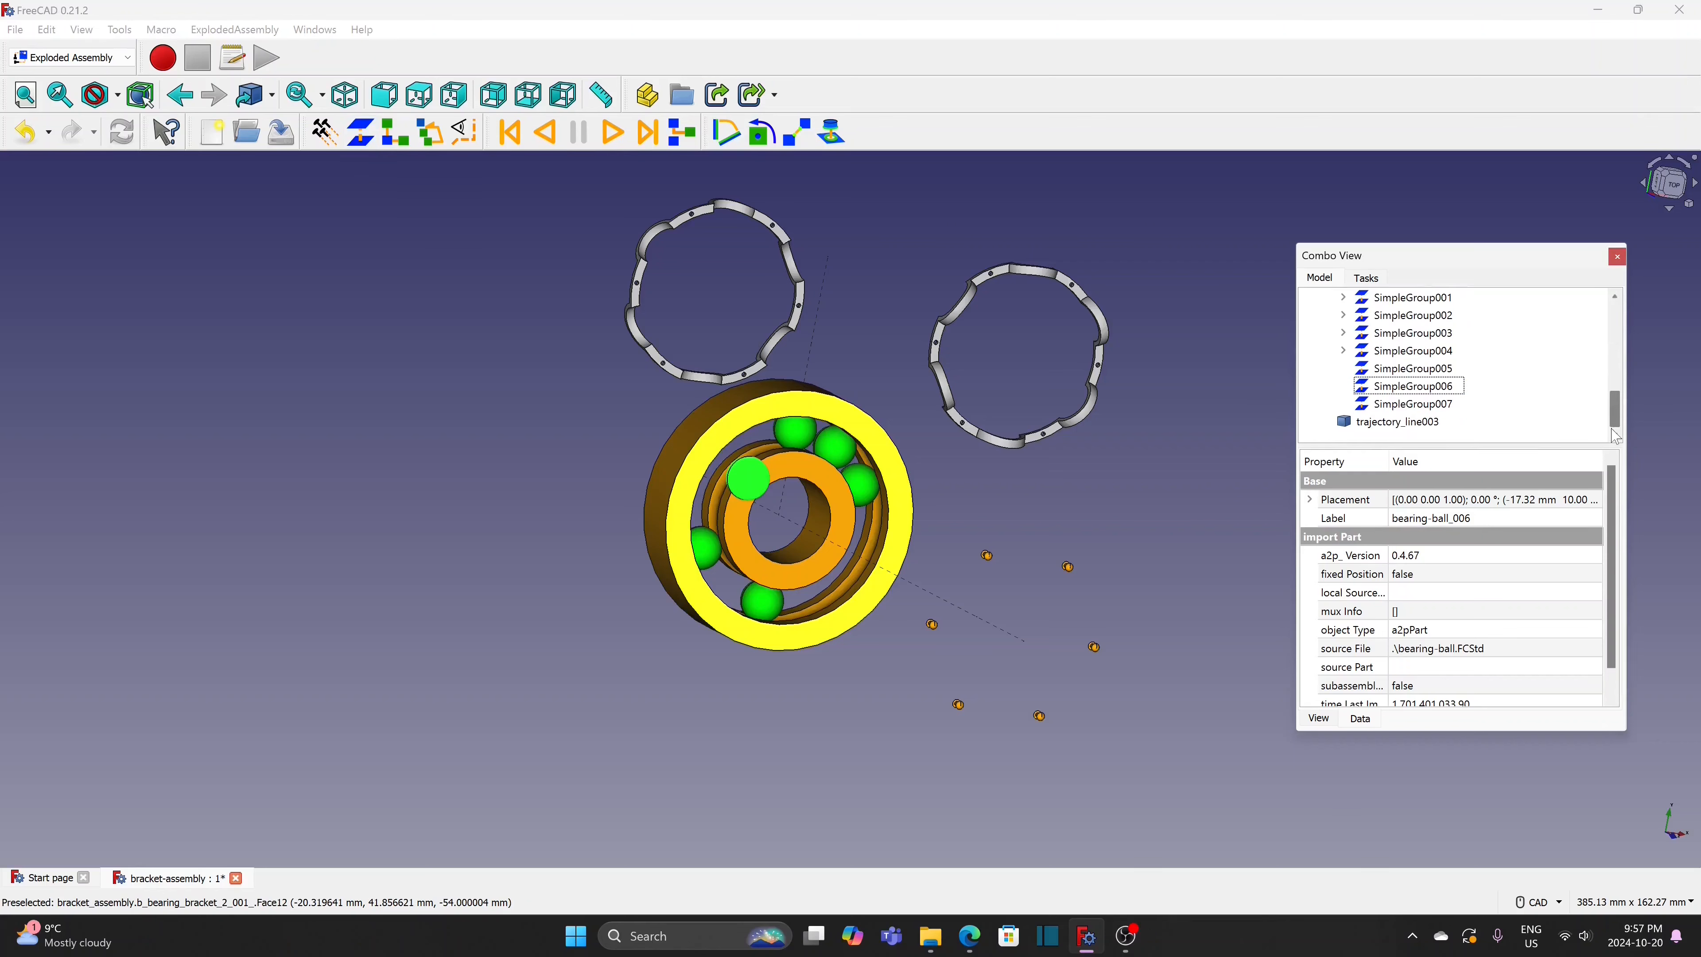
left_click(1447, 404)
left_click(1435, 574)
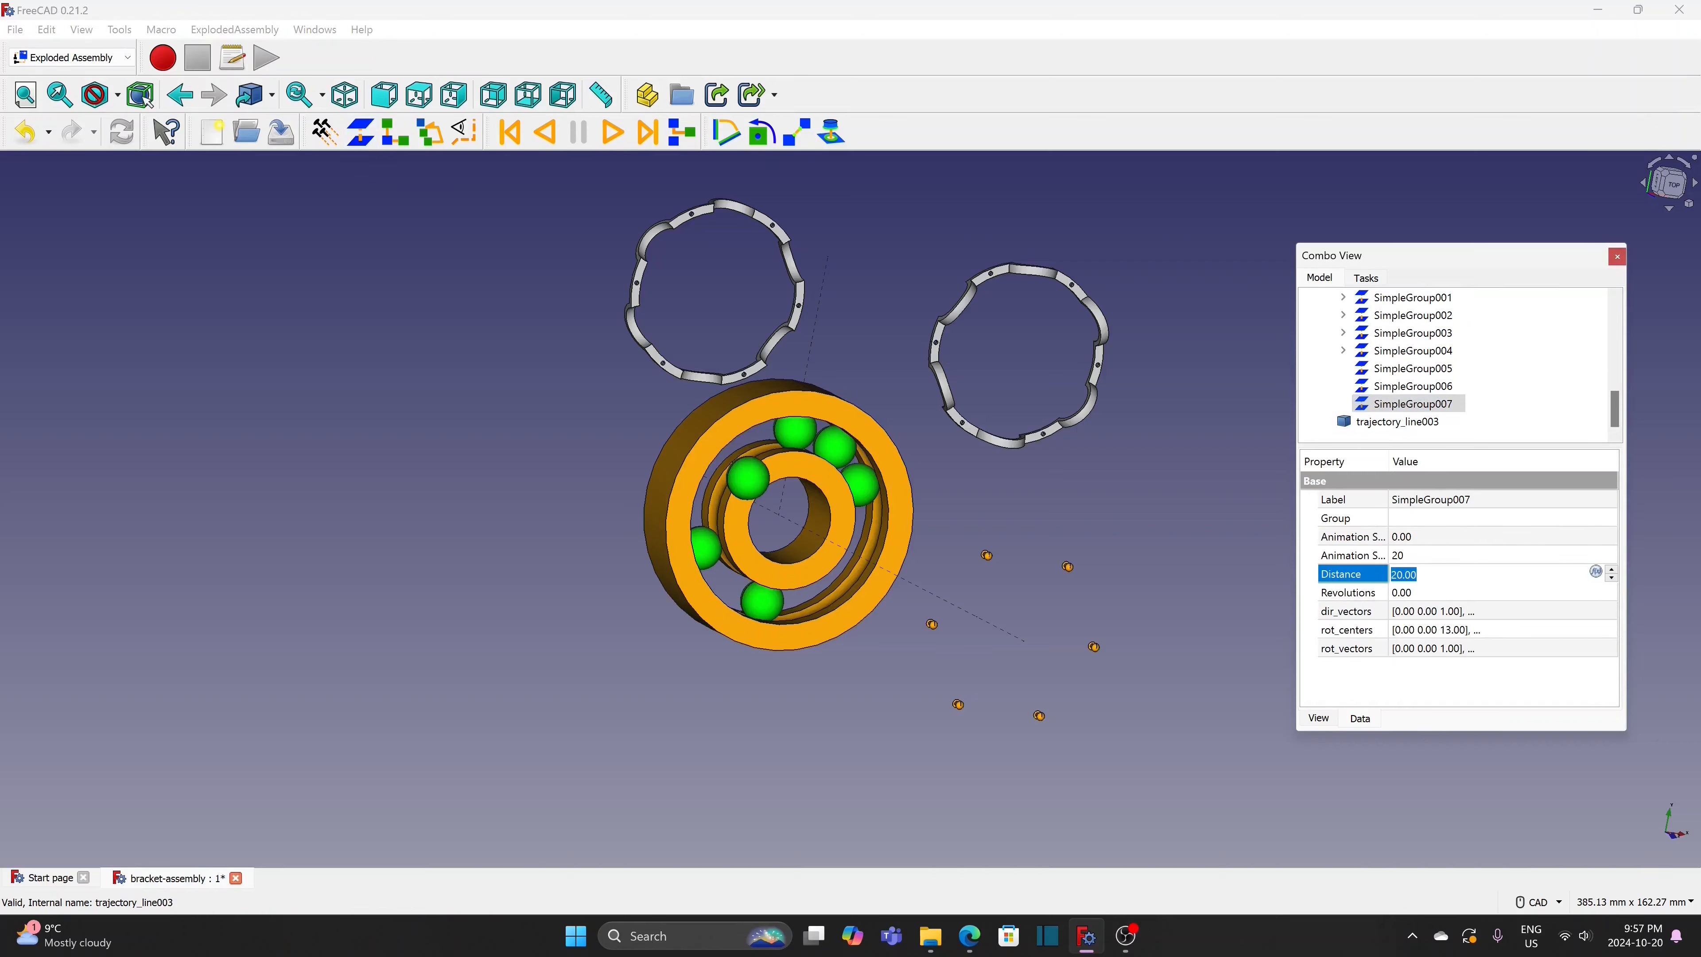
type("0")
key("Tab")
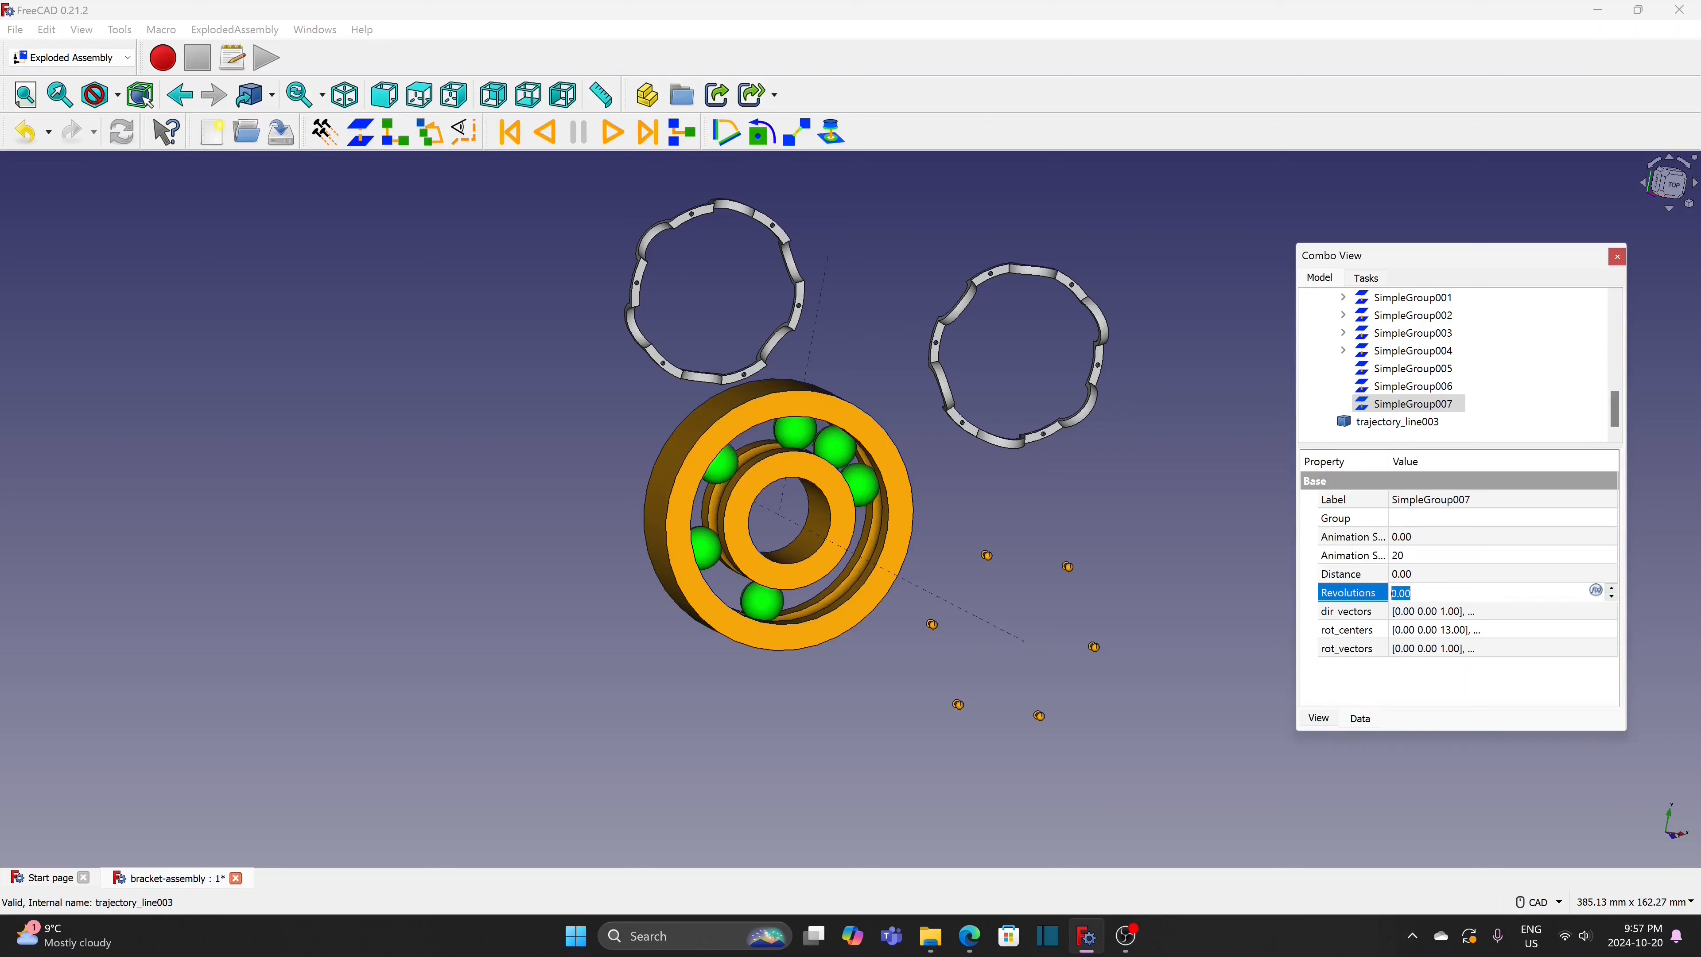
type("-0.08")
left_click(1178, 574)
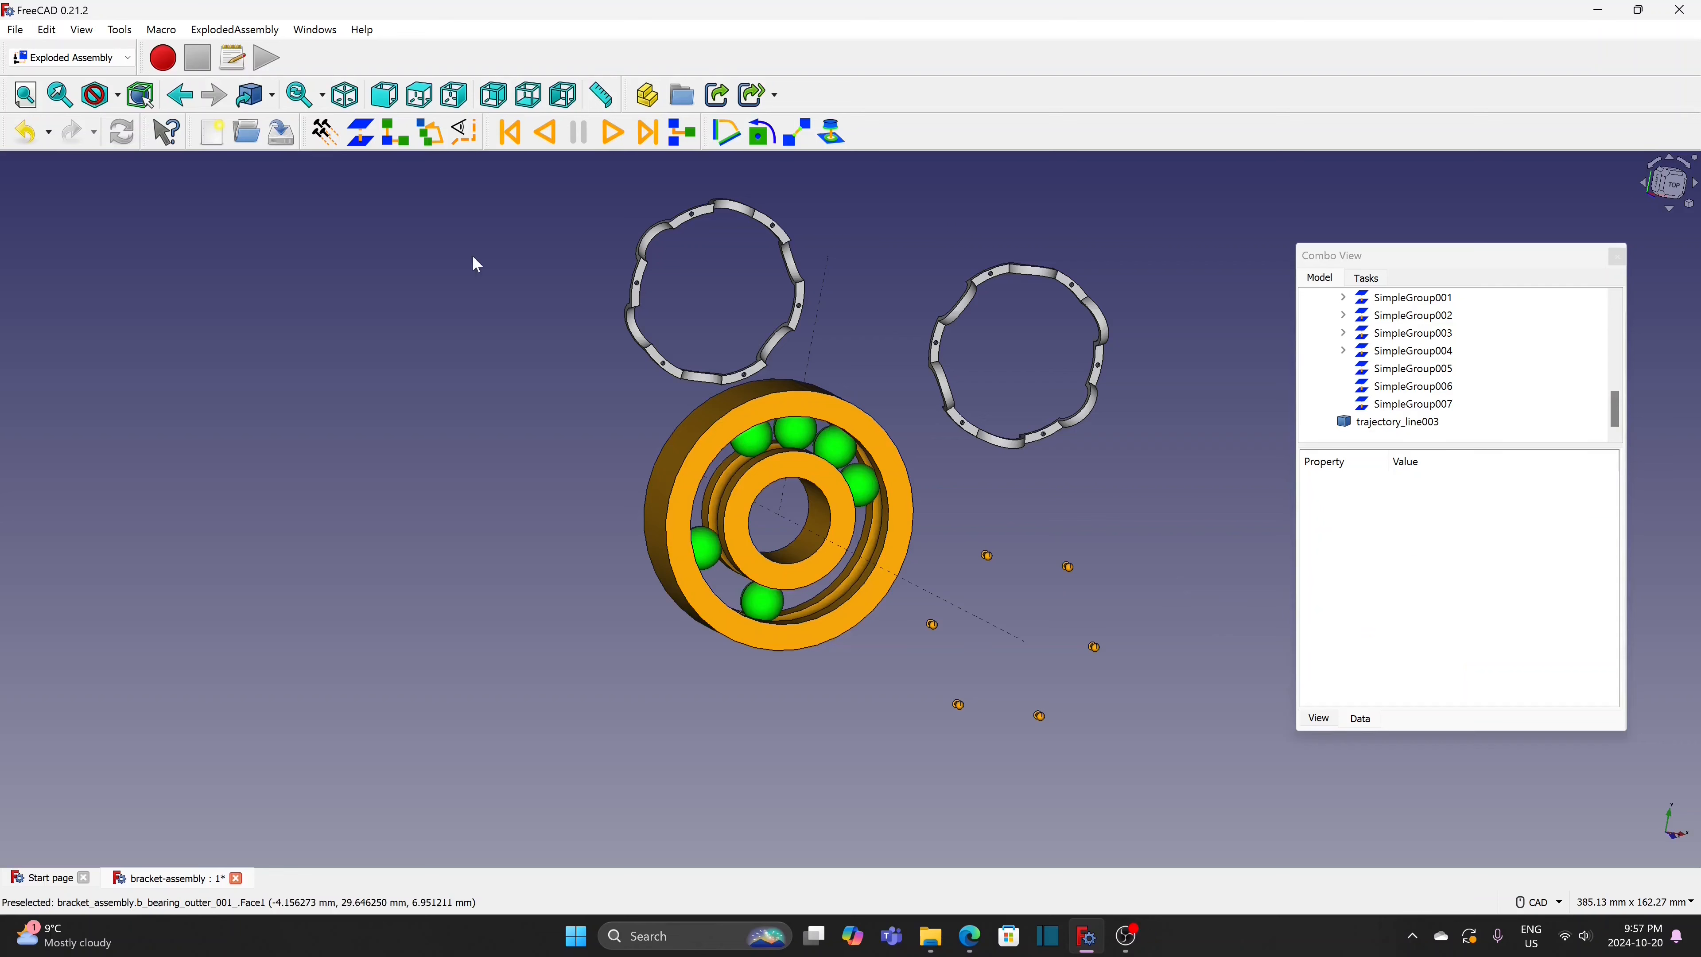
Create a simple explosion group for bearing-ball_004 referenced to the outer ring's front face, with distance 0 and revolutions -0.16
left_click(708, 548)
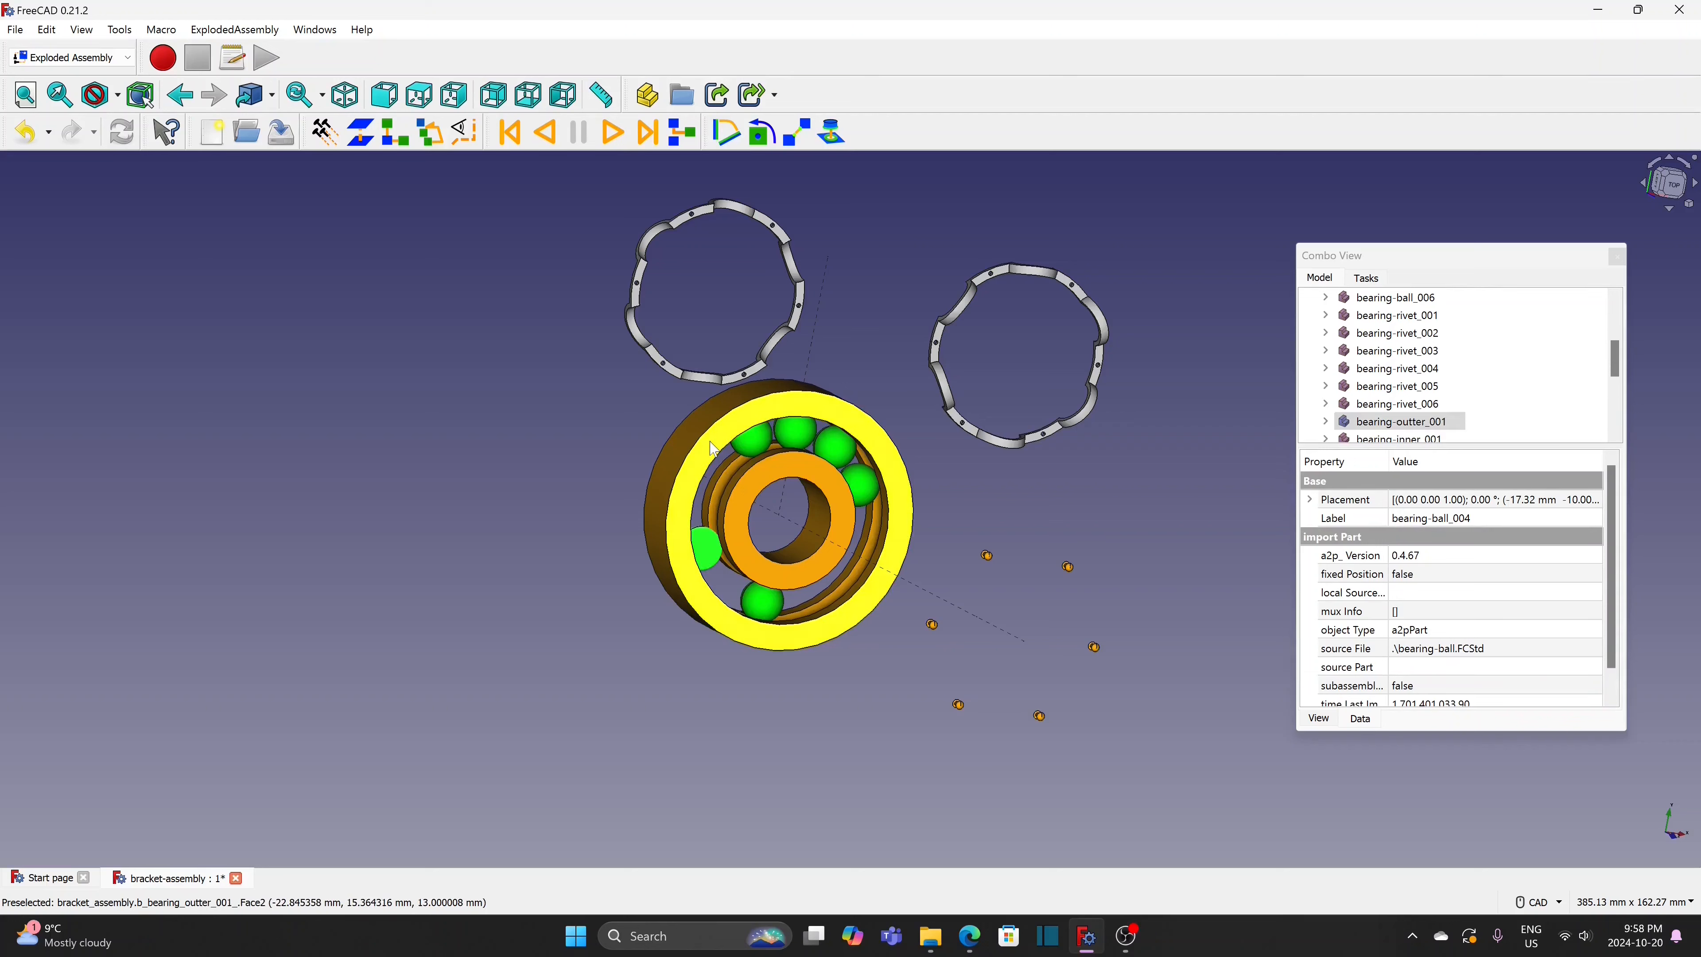
left_click(361, 132)
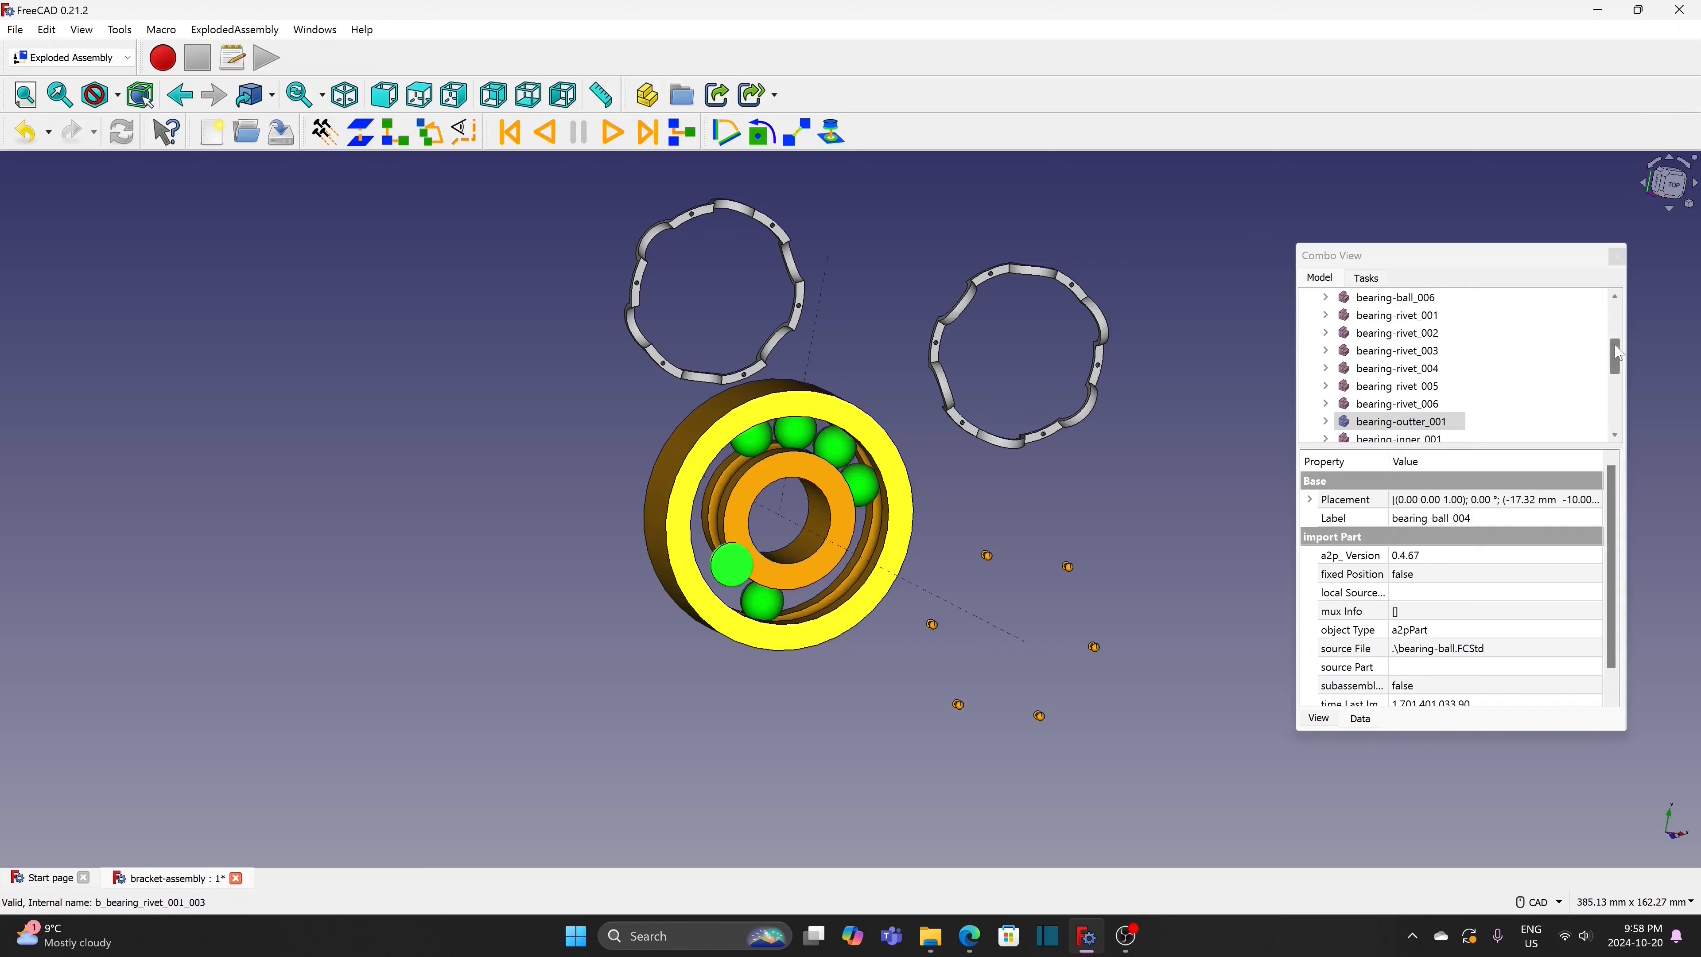
scroll(1606, 351, "down", 5)
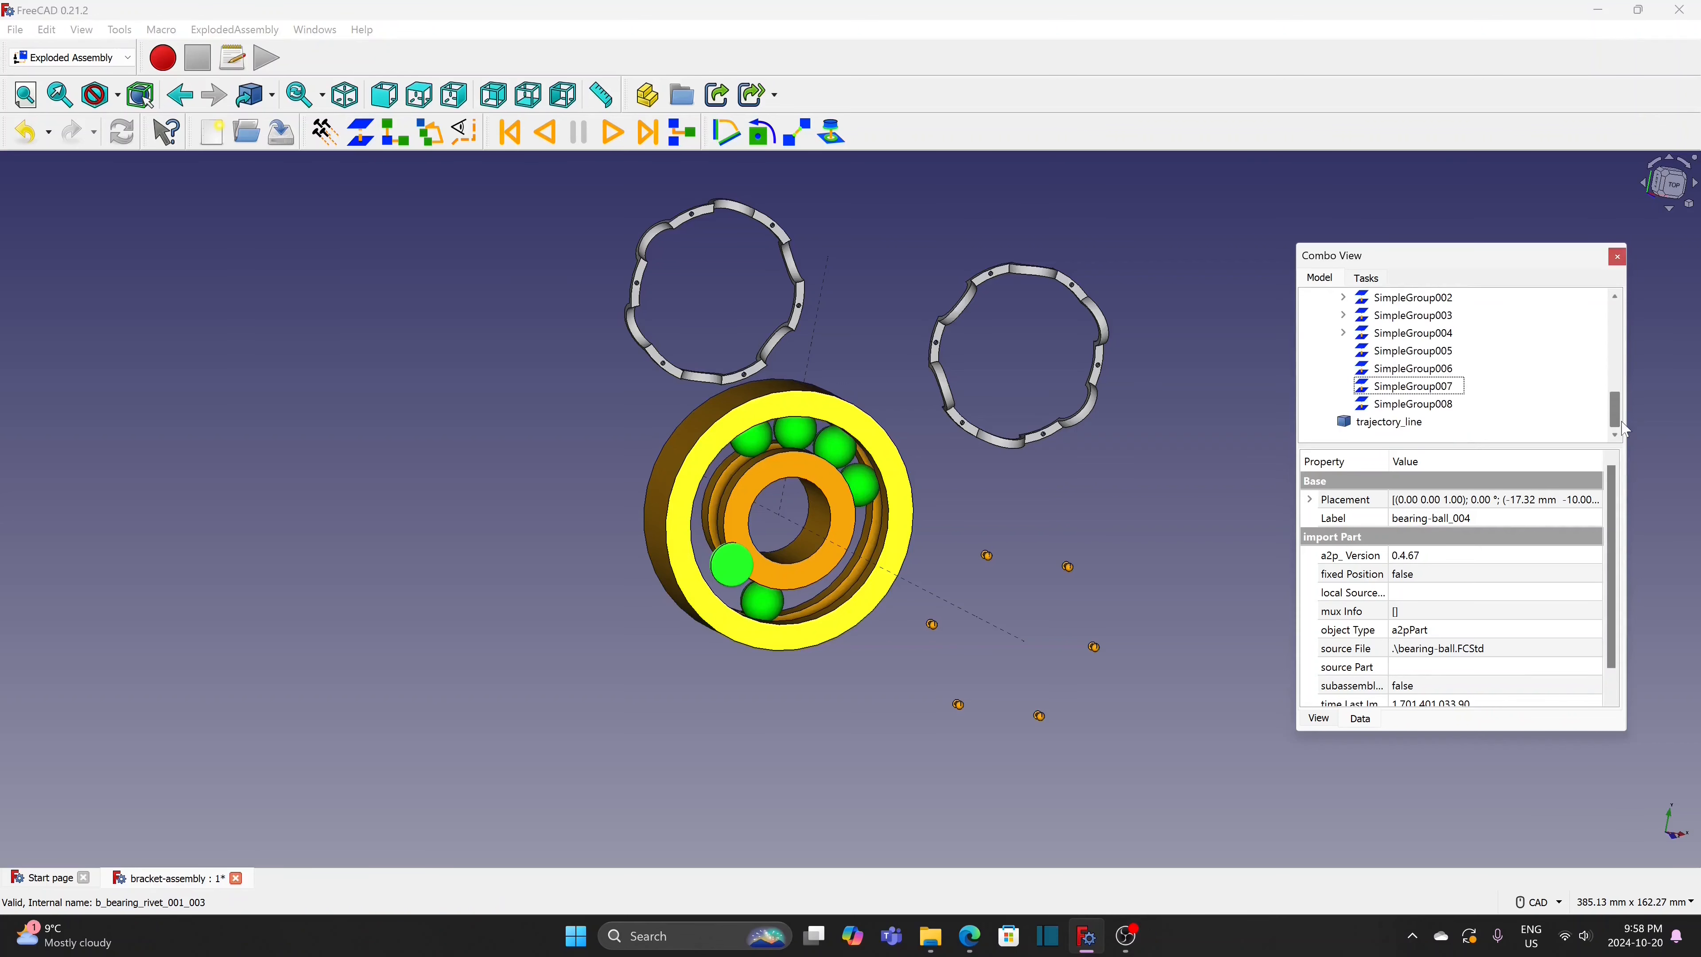
left_click(1447, 406)
left_click(1433, 574)
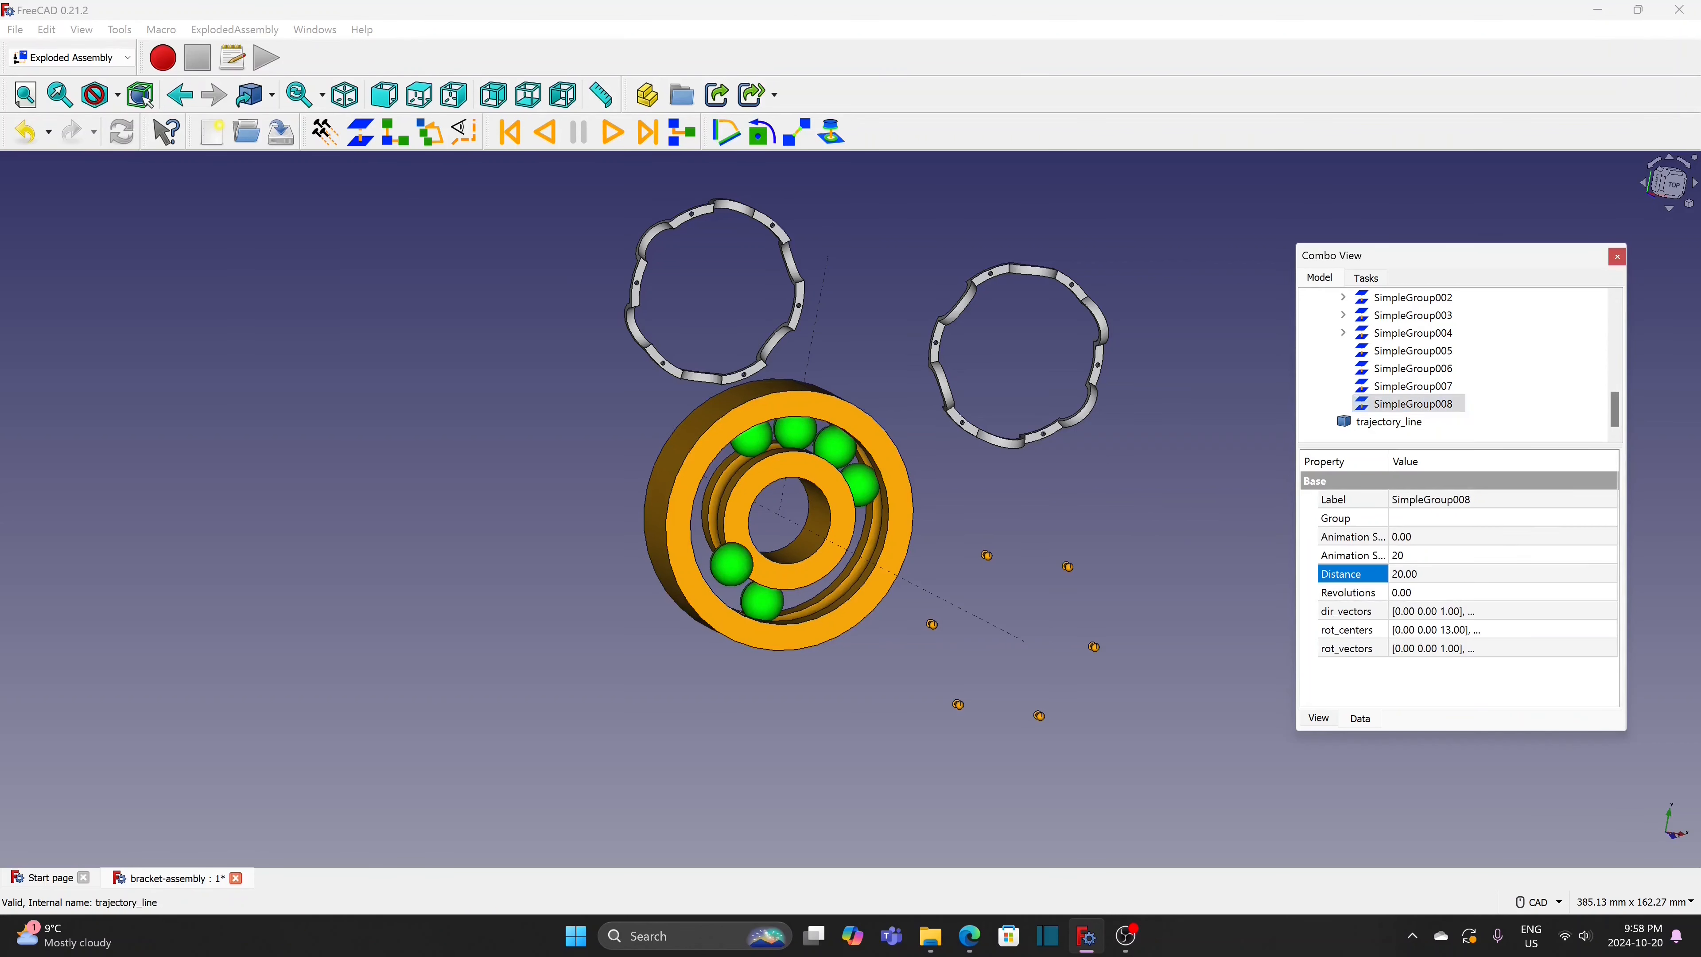
type("0")
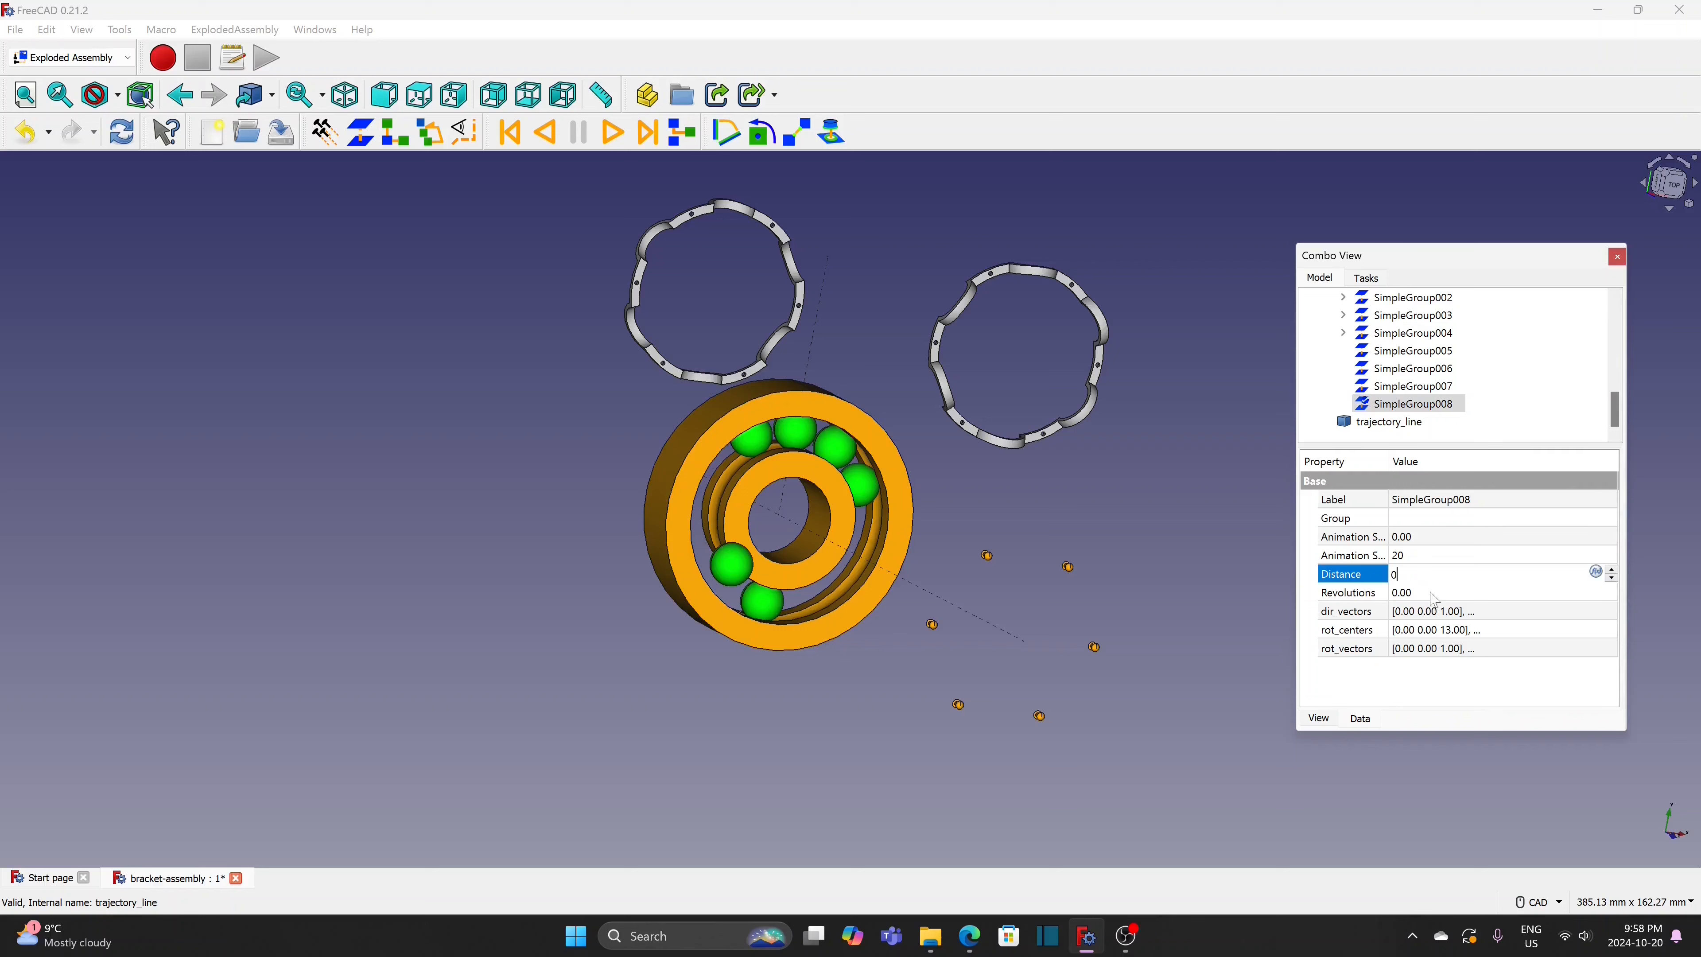
key("Tab")
type("-0.1")
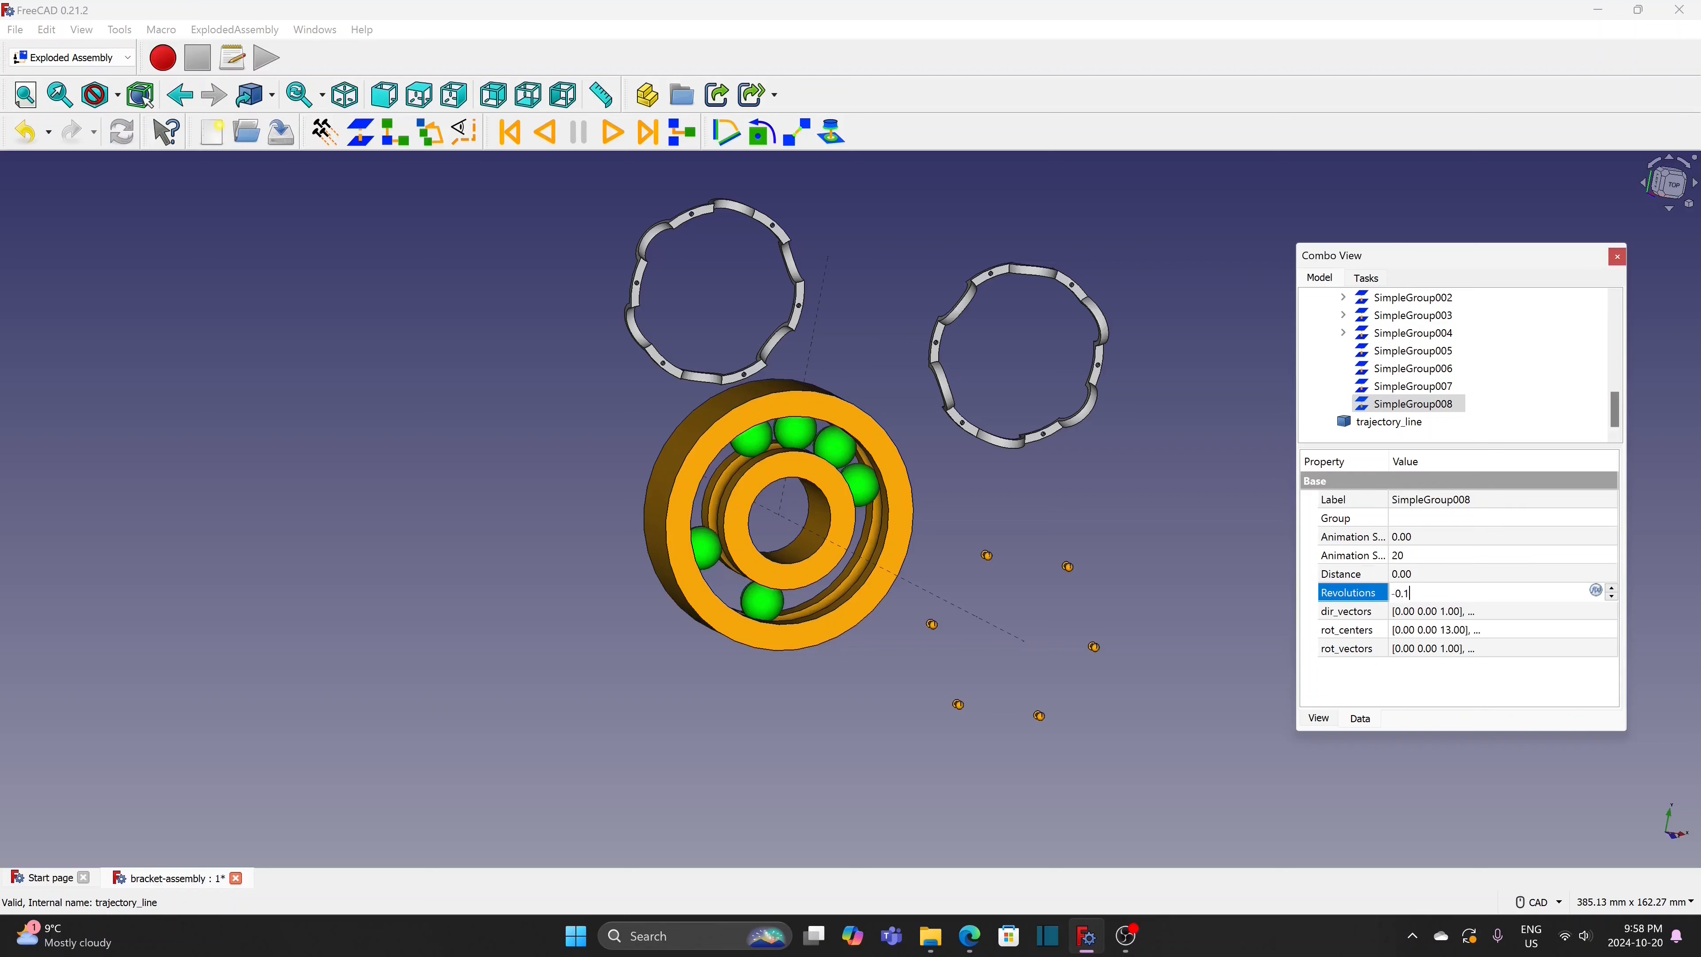
type("6")
left_click(1194, 541)
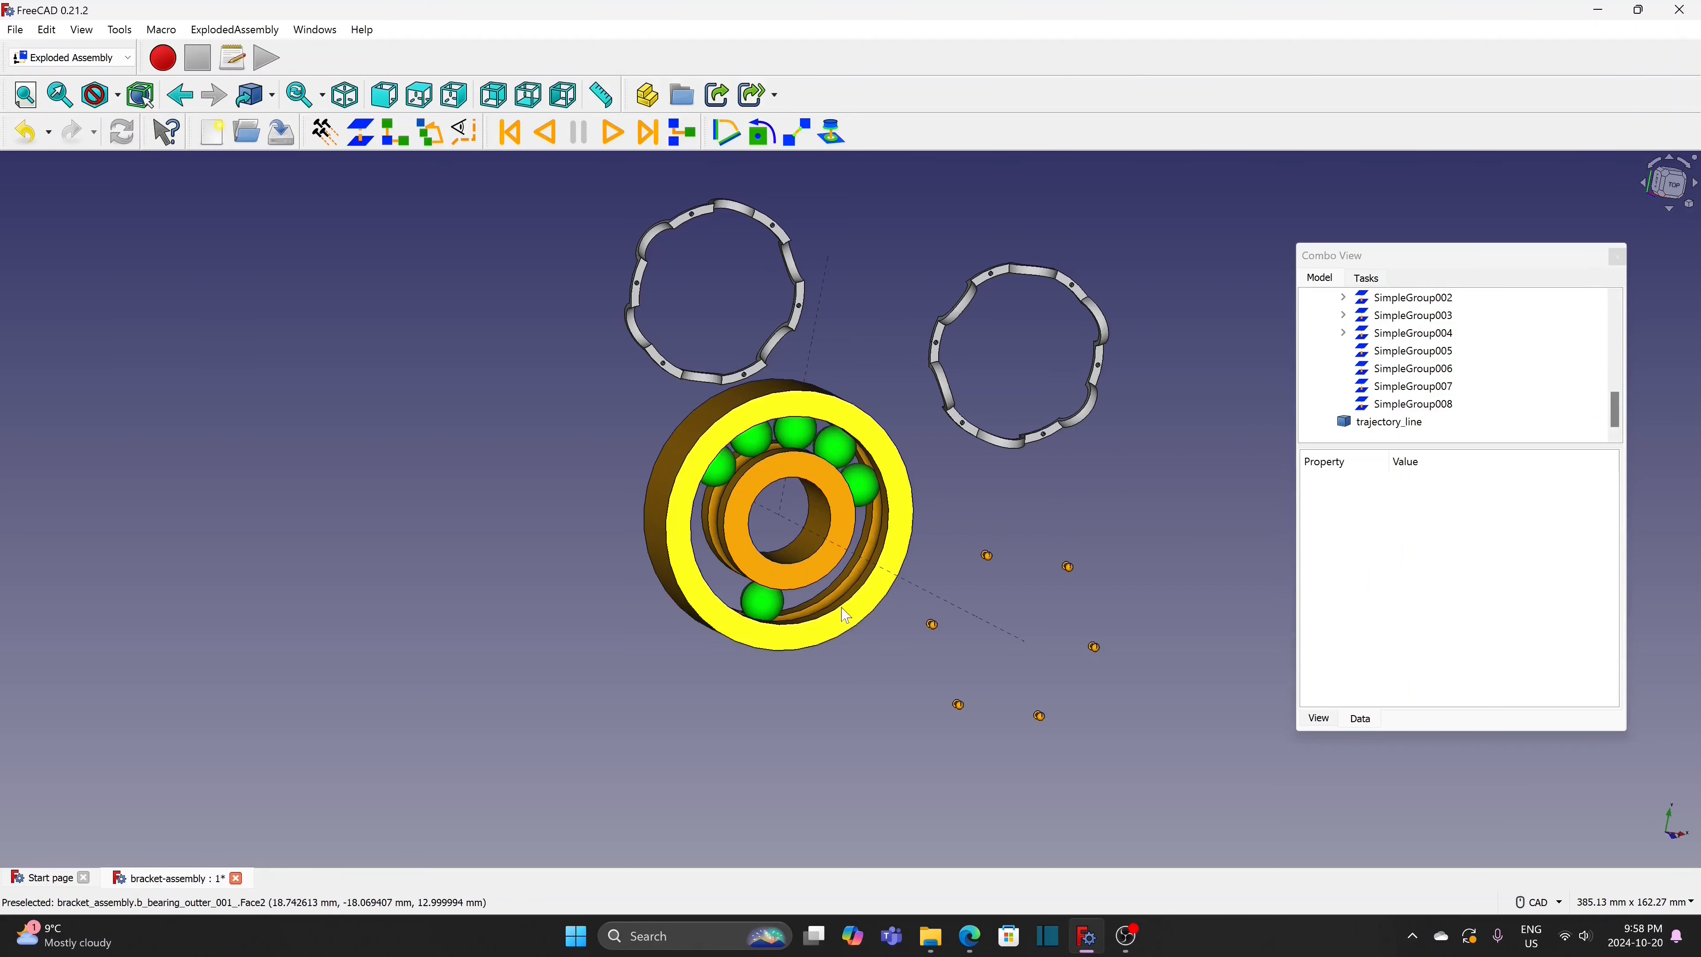
Create a simple explosion group for bearing-ball_003, using the outer ring's front face as direction reference
left_click(771, 609)
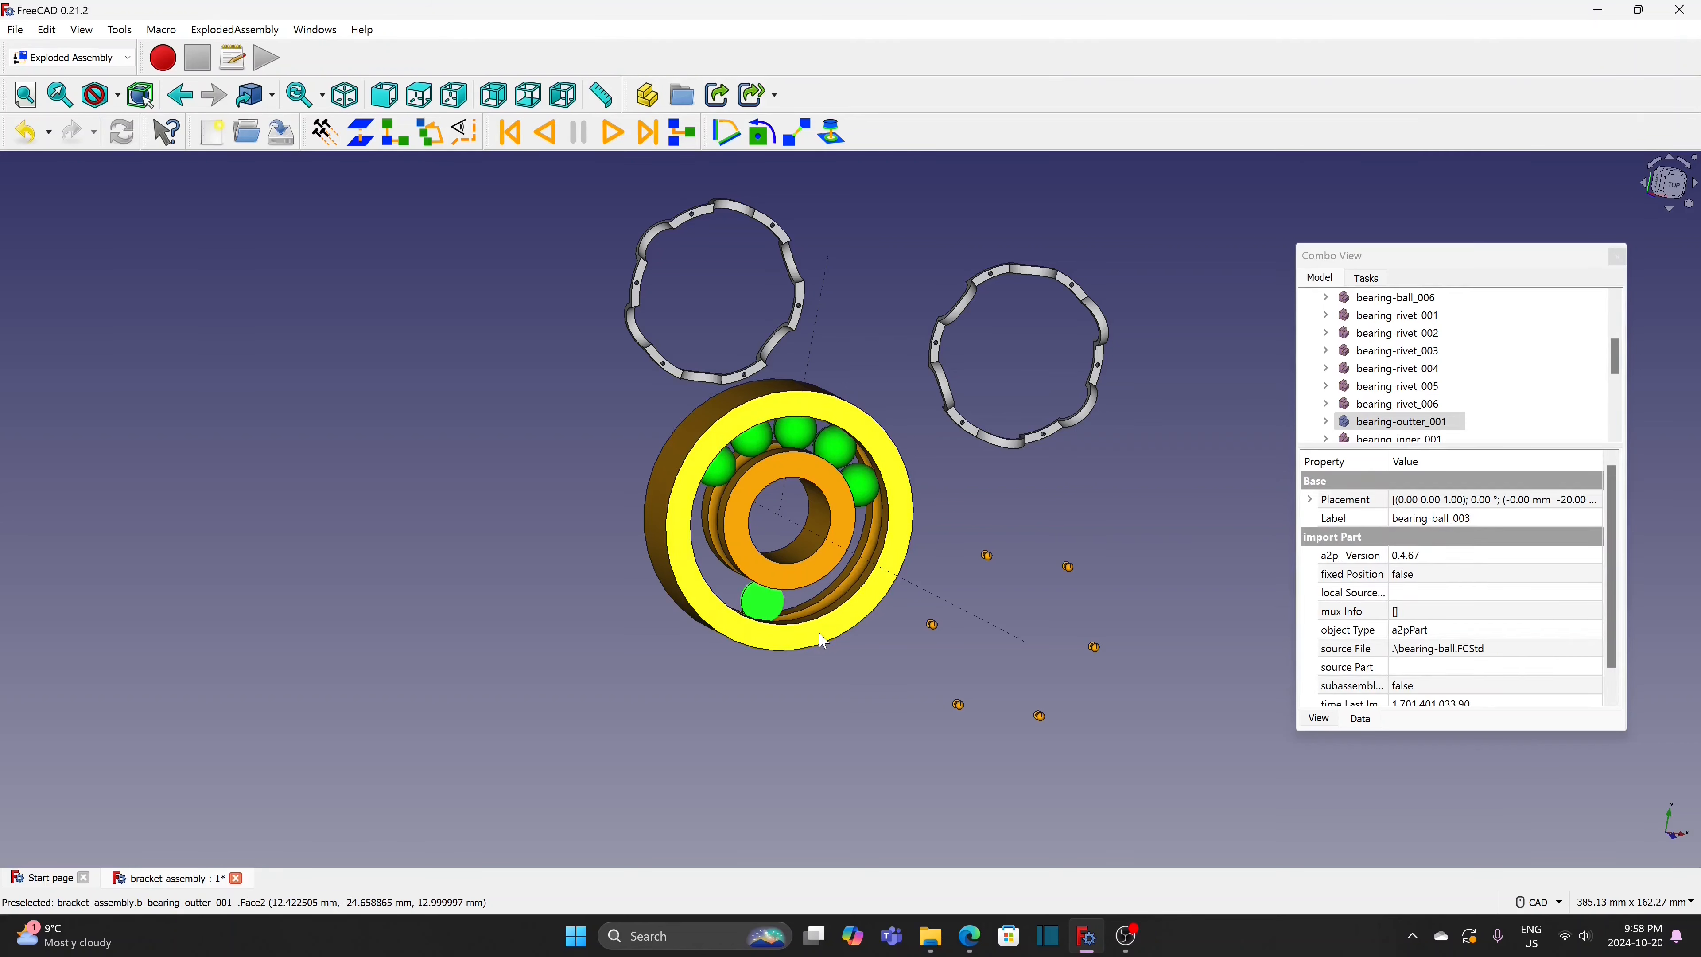
left_click(361, 132)
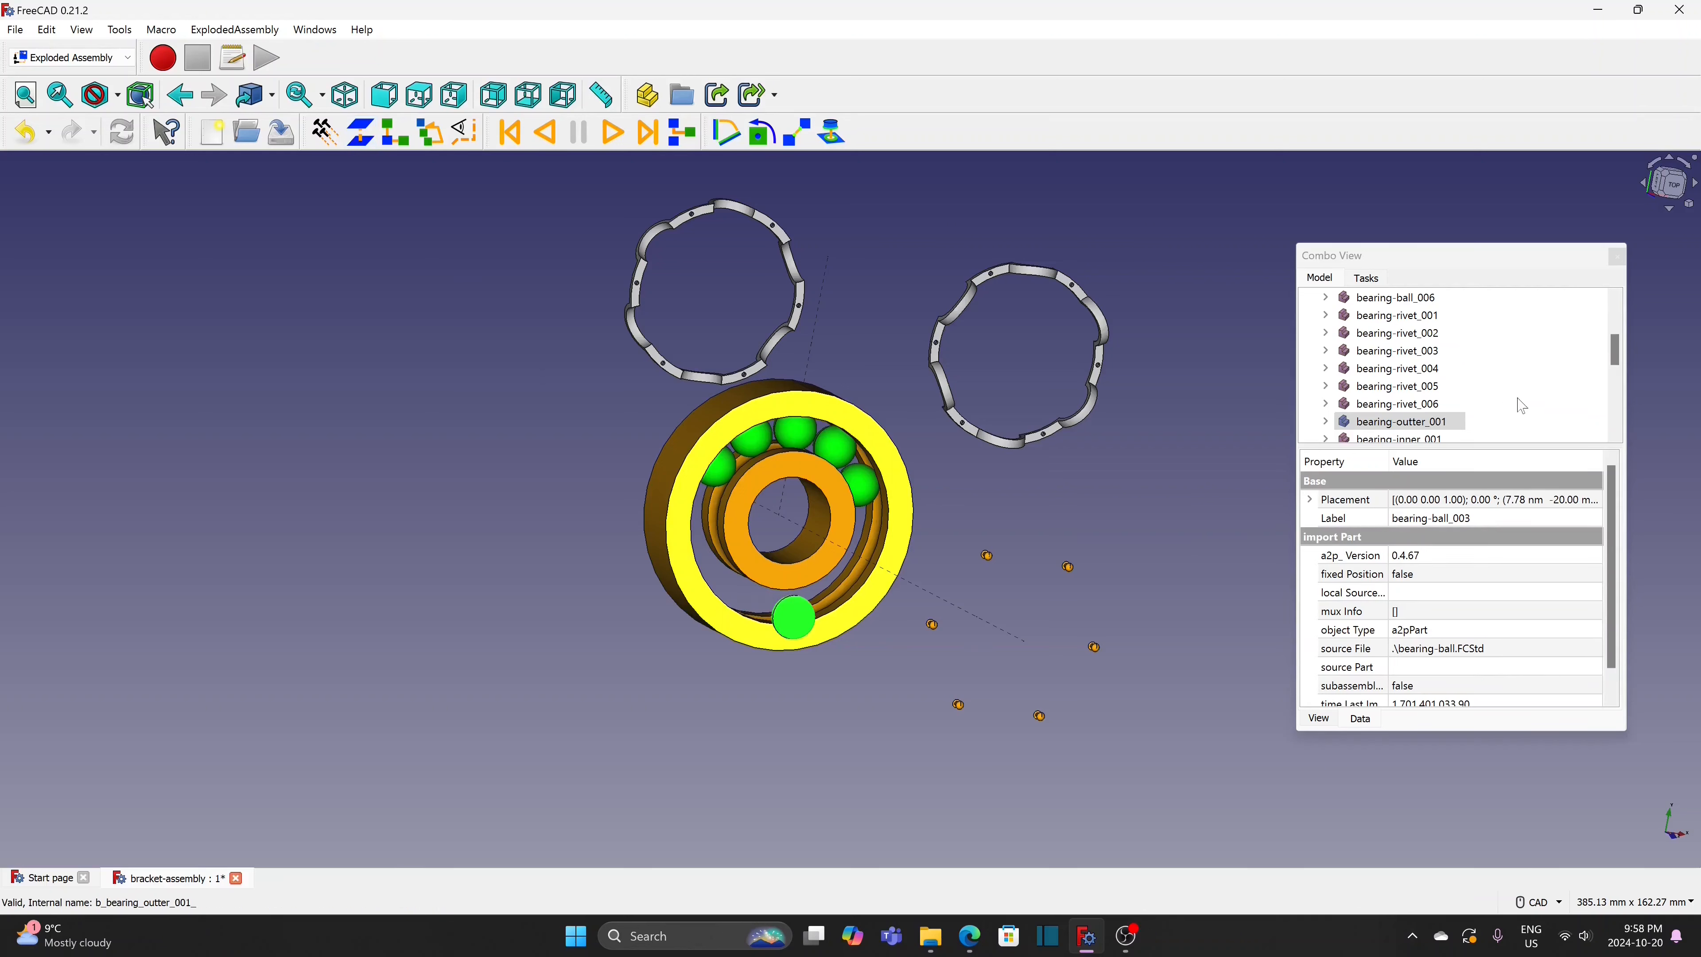
Set the distance of bearing-ball_003's group, SimpleGroup009, to 0 and its revolutions to -0.24, and save the document
left_click_drag(1617, 352, 1618, 435)
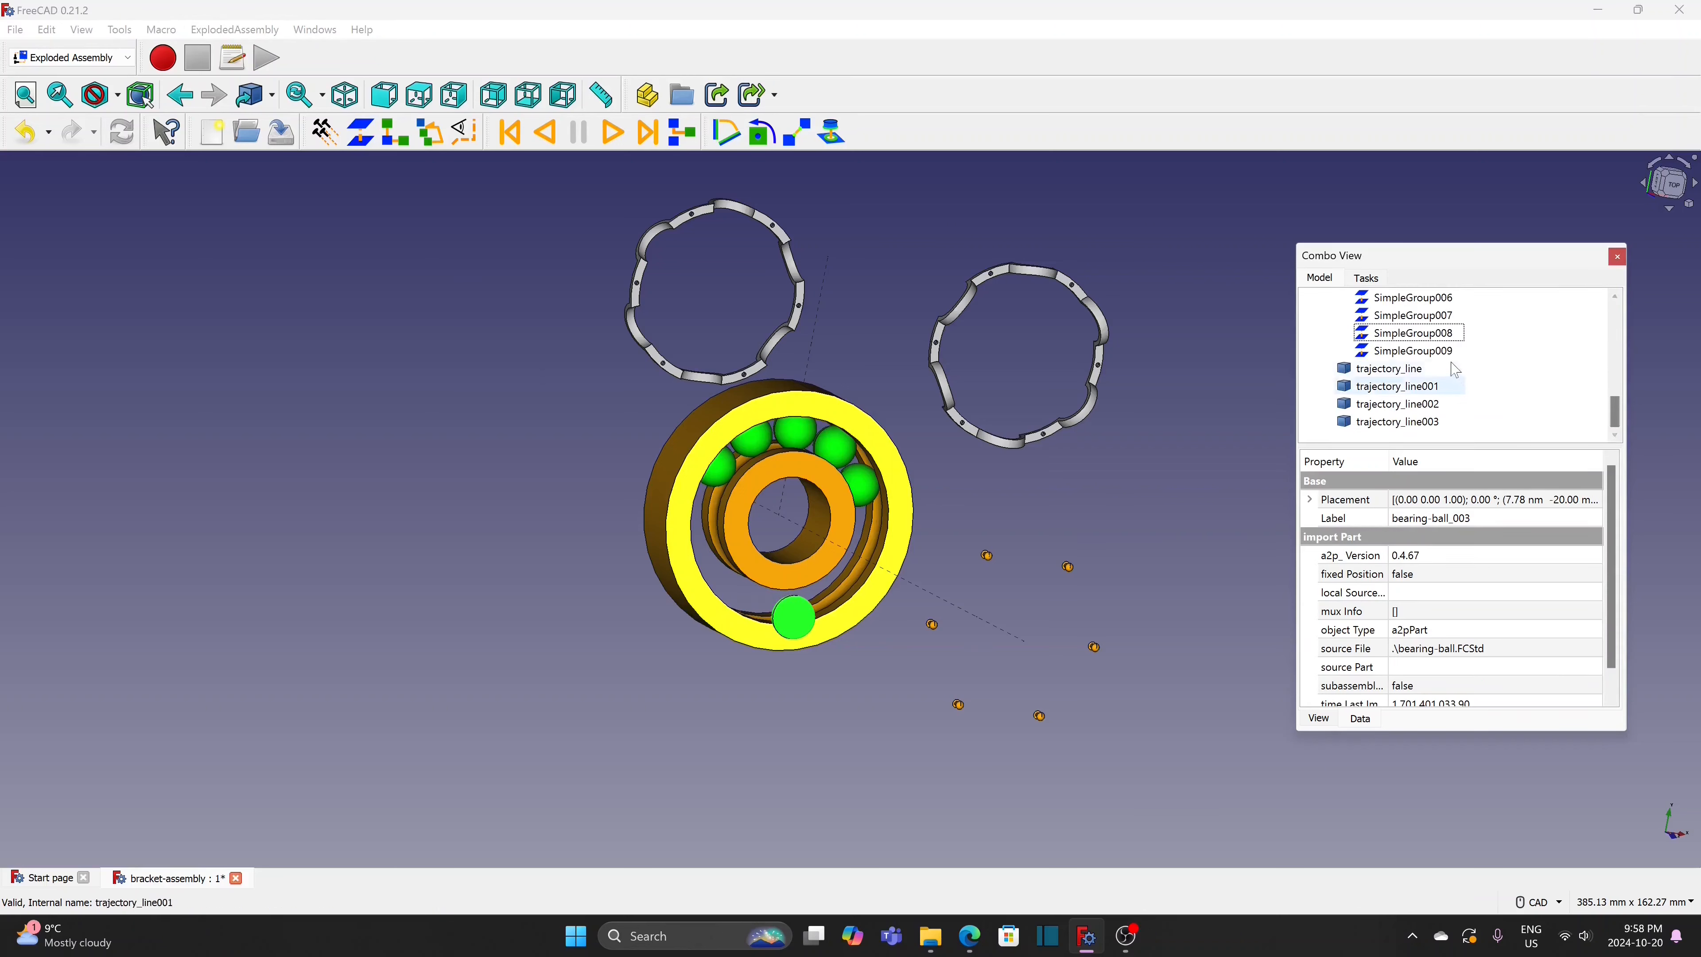
left_click(1419, 351)
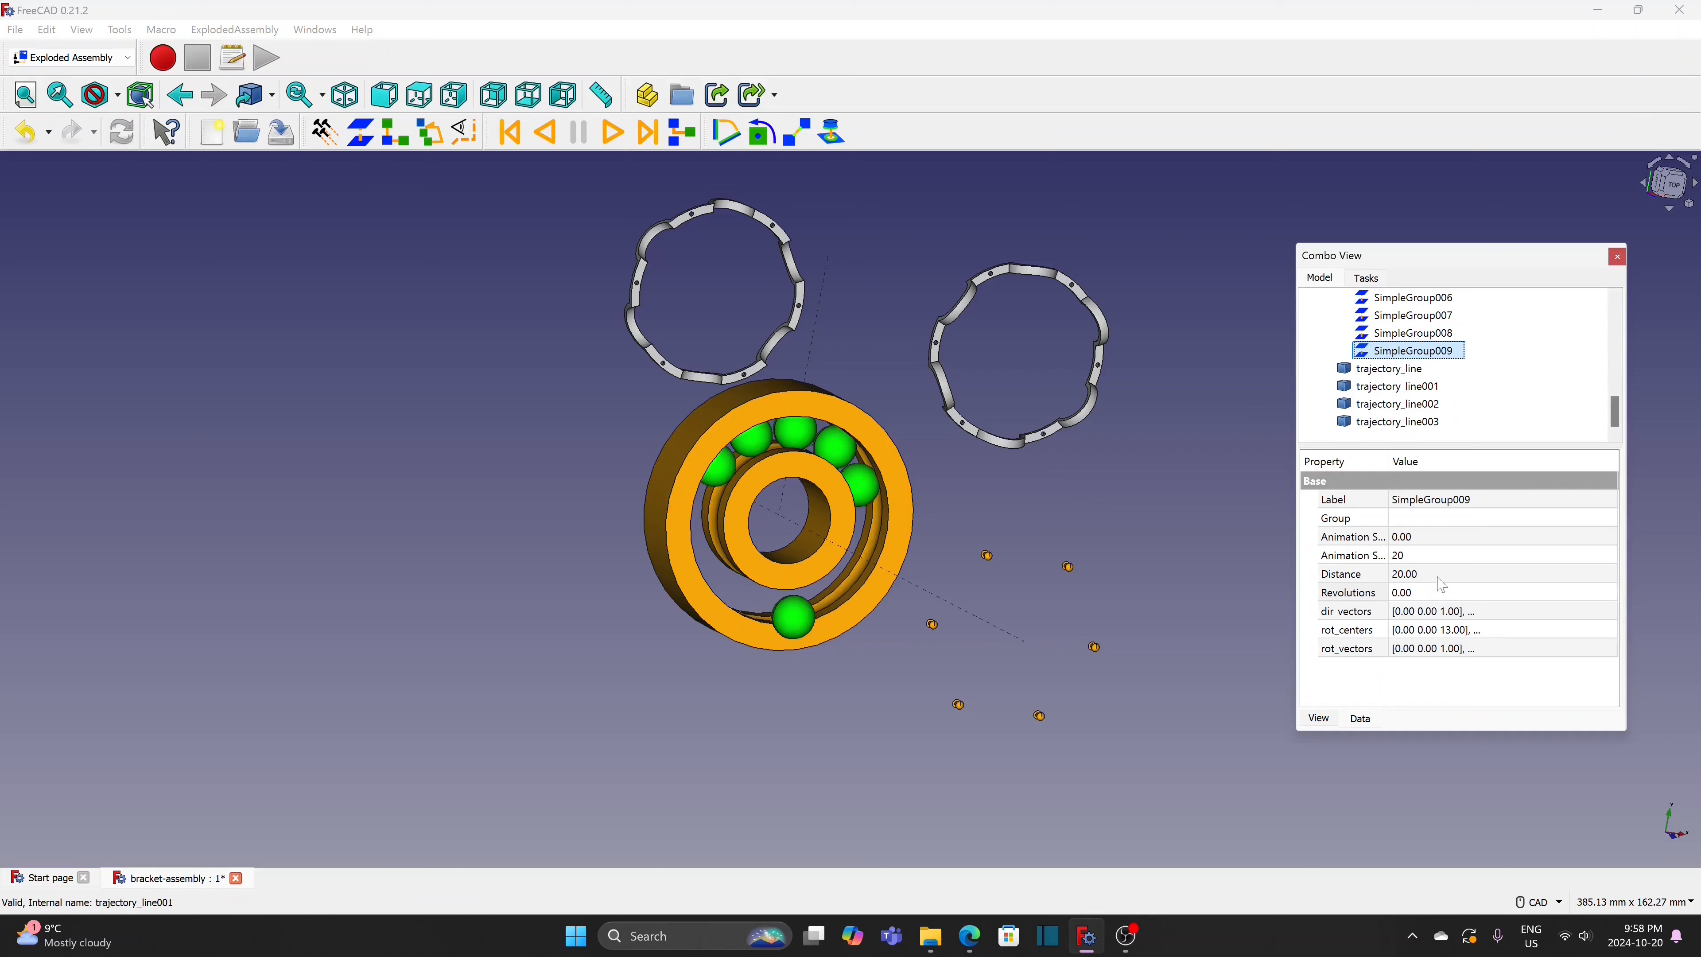
left_click(1438, 576)
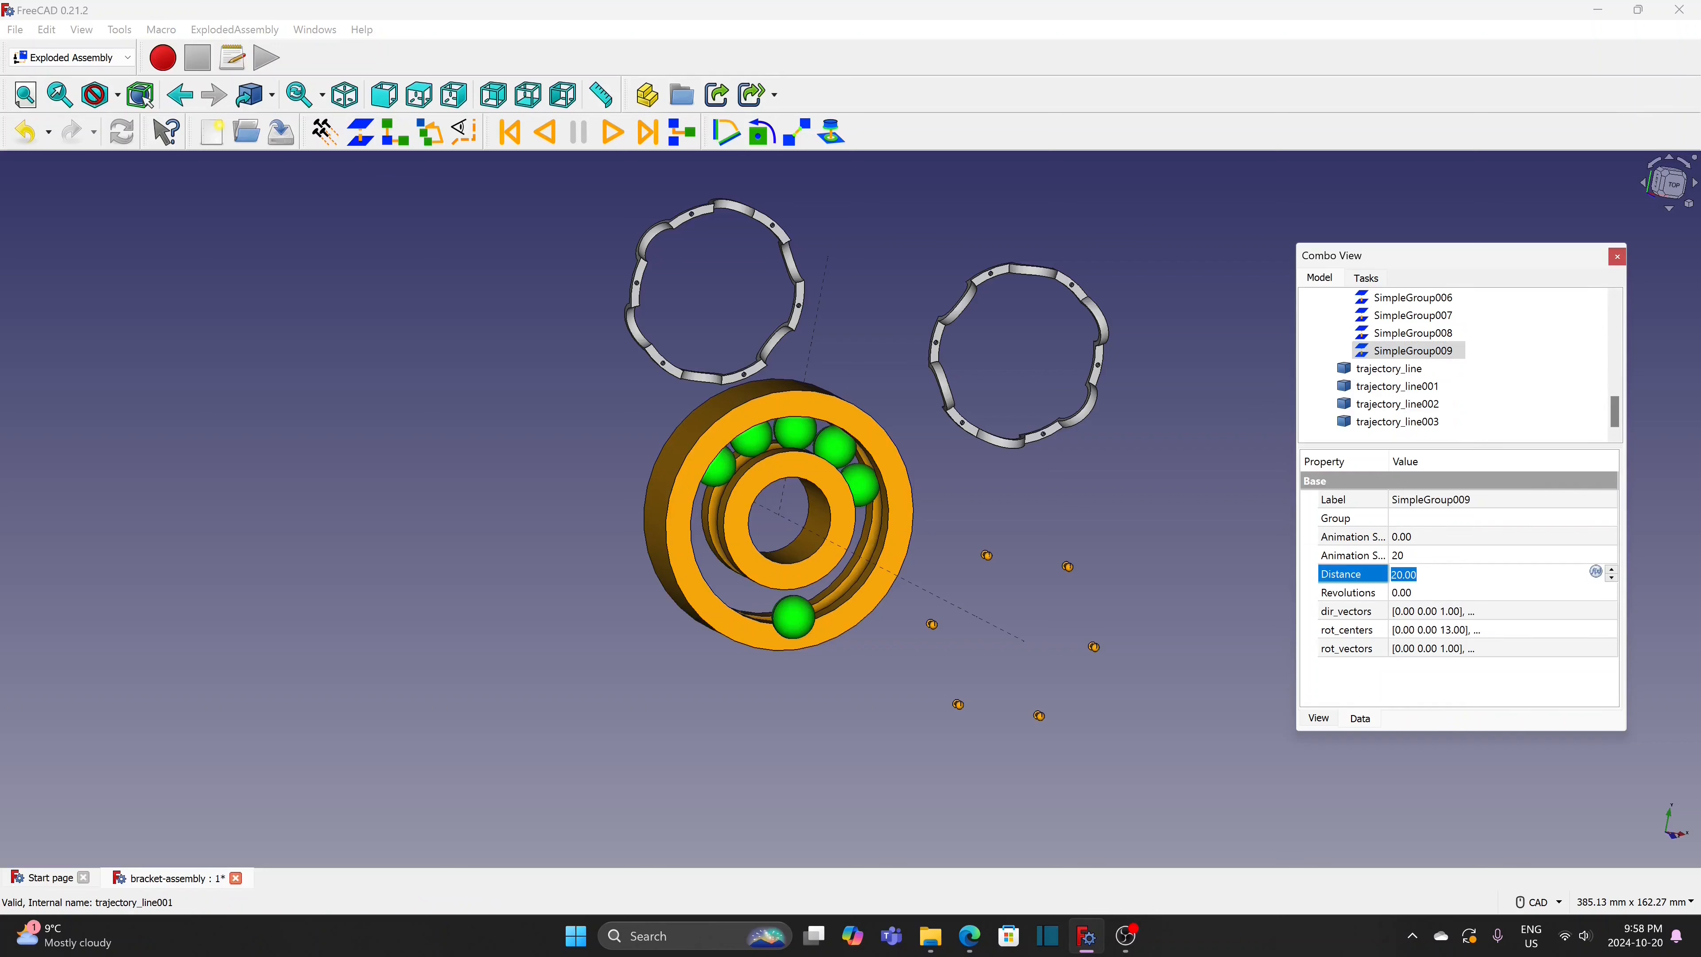
type("0")
key("Tab")
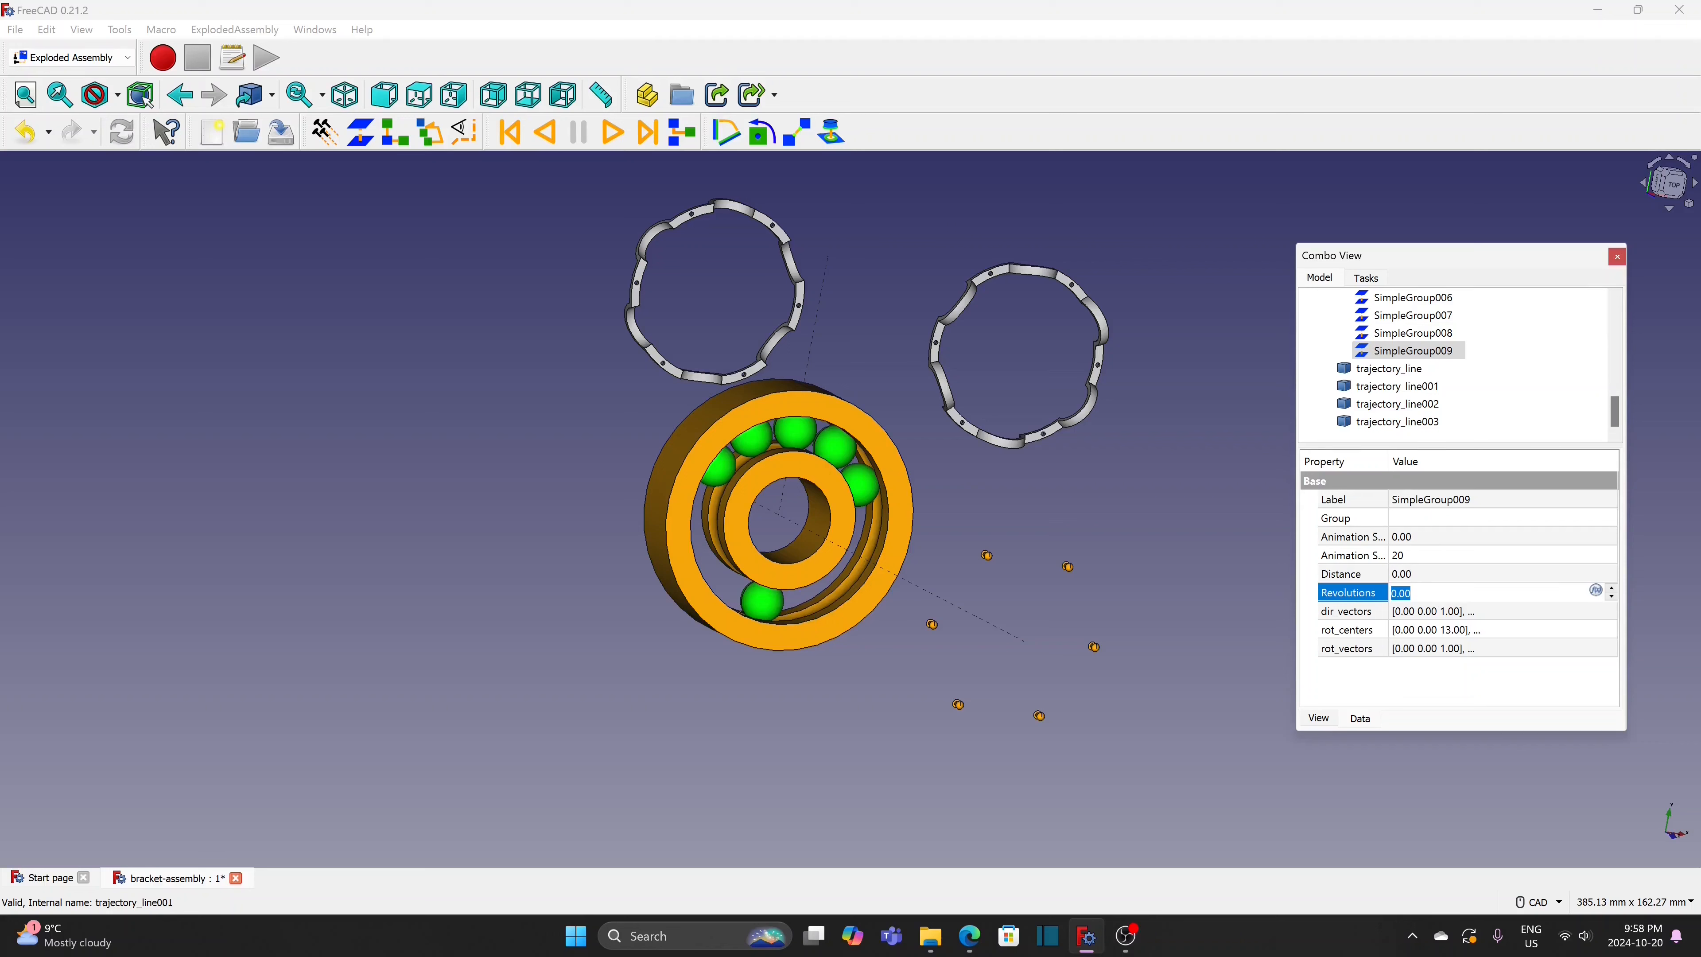
type("-0.24")
left_click(1194, 592)
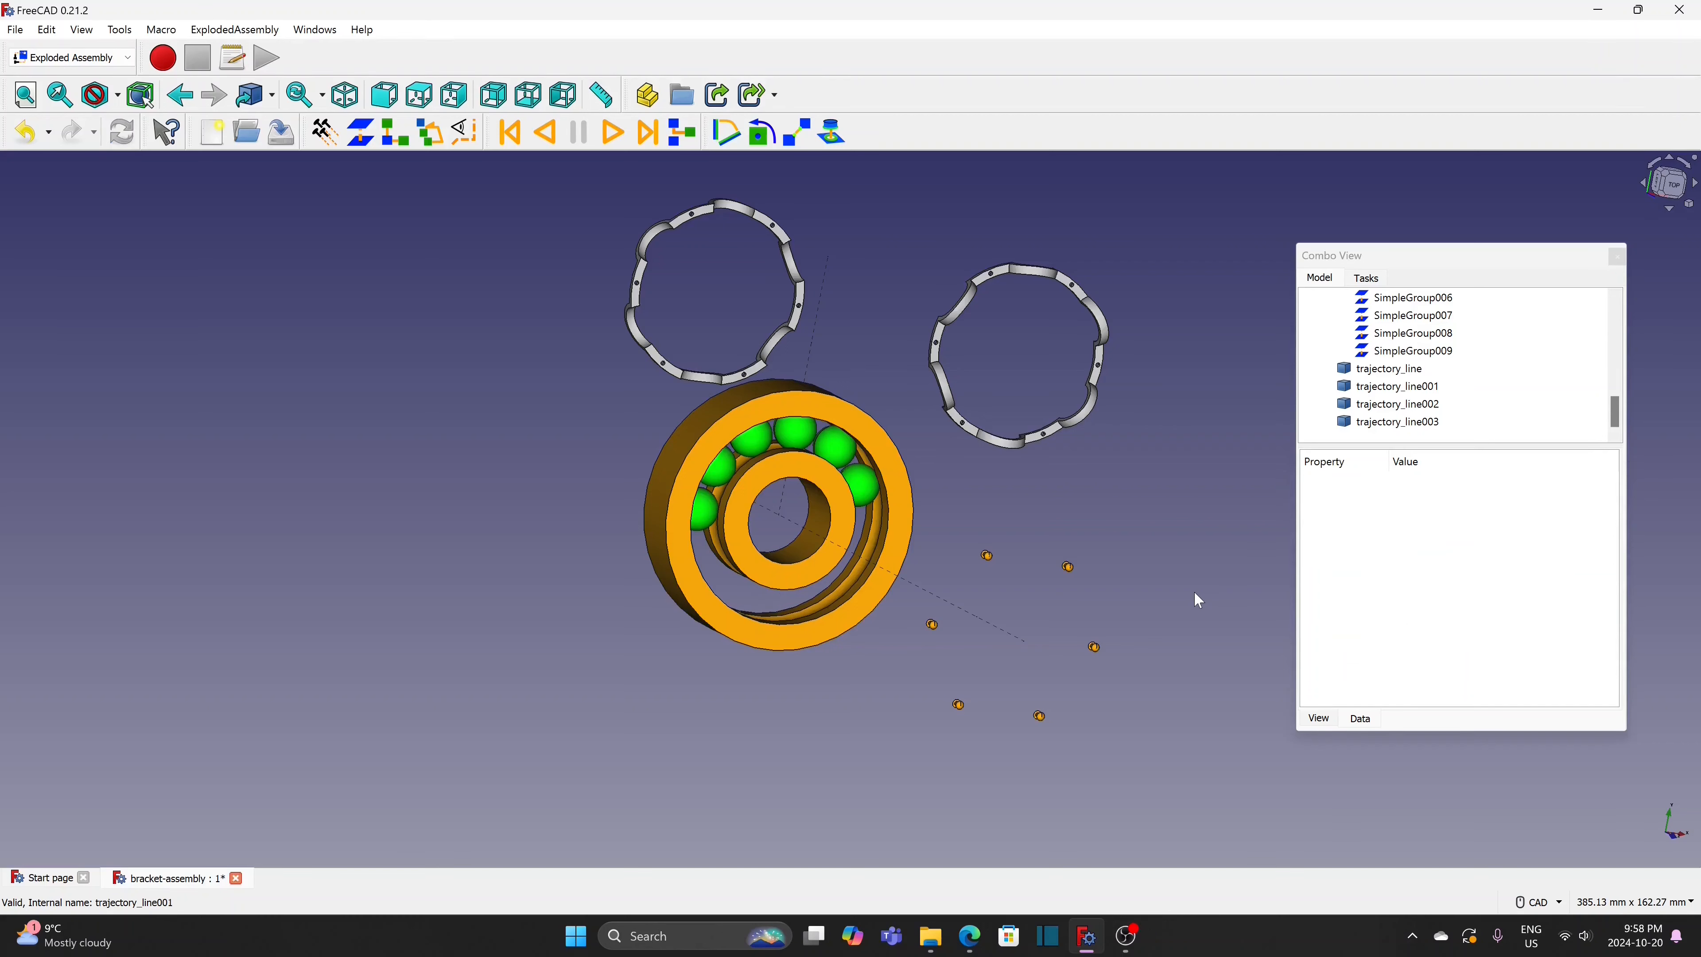
key("ctrl+s")
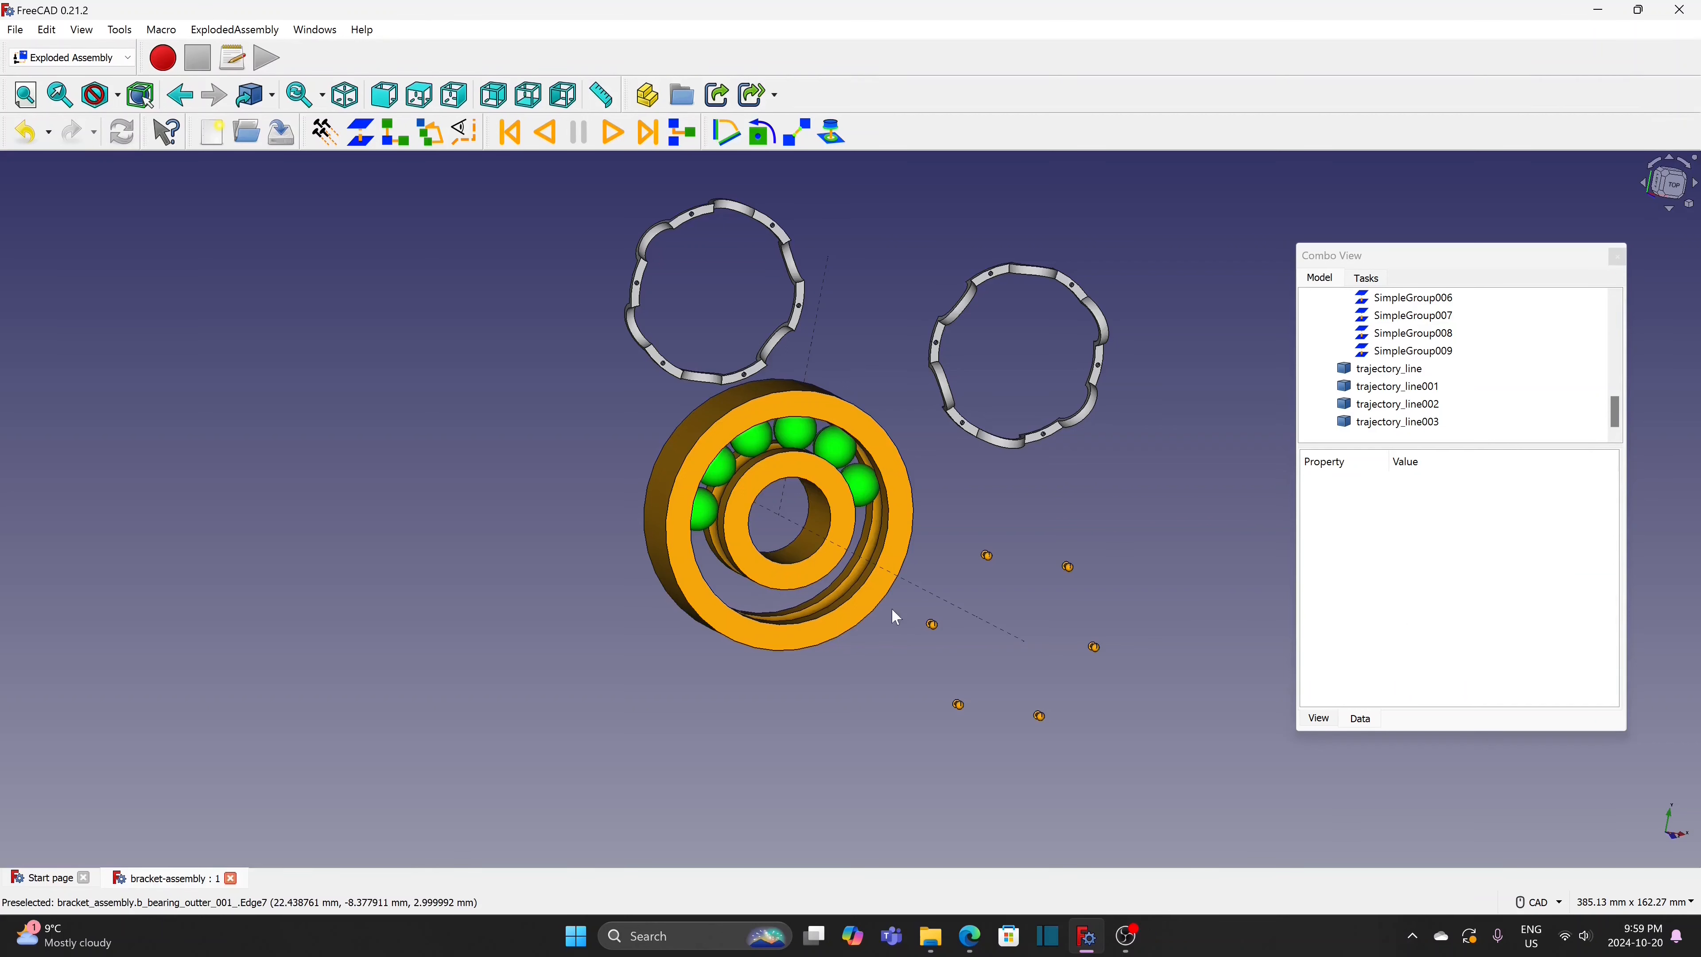
Create a simple explosion group for bearing-inner_001, with the outer ring's cylindrical outside face as direction reference
left_click(836, 565)
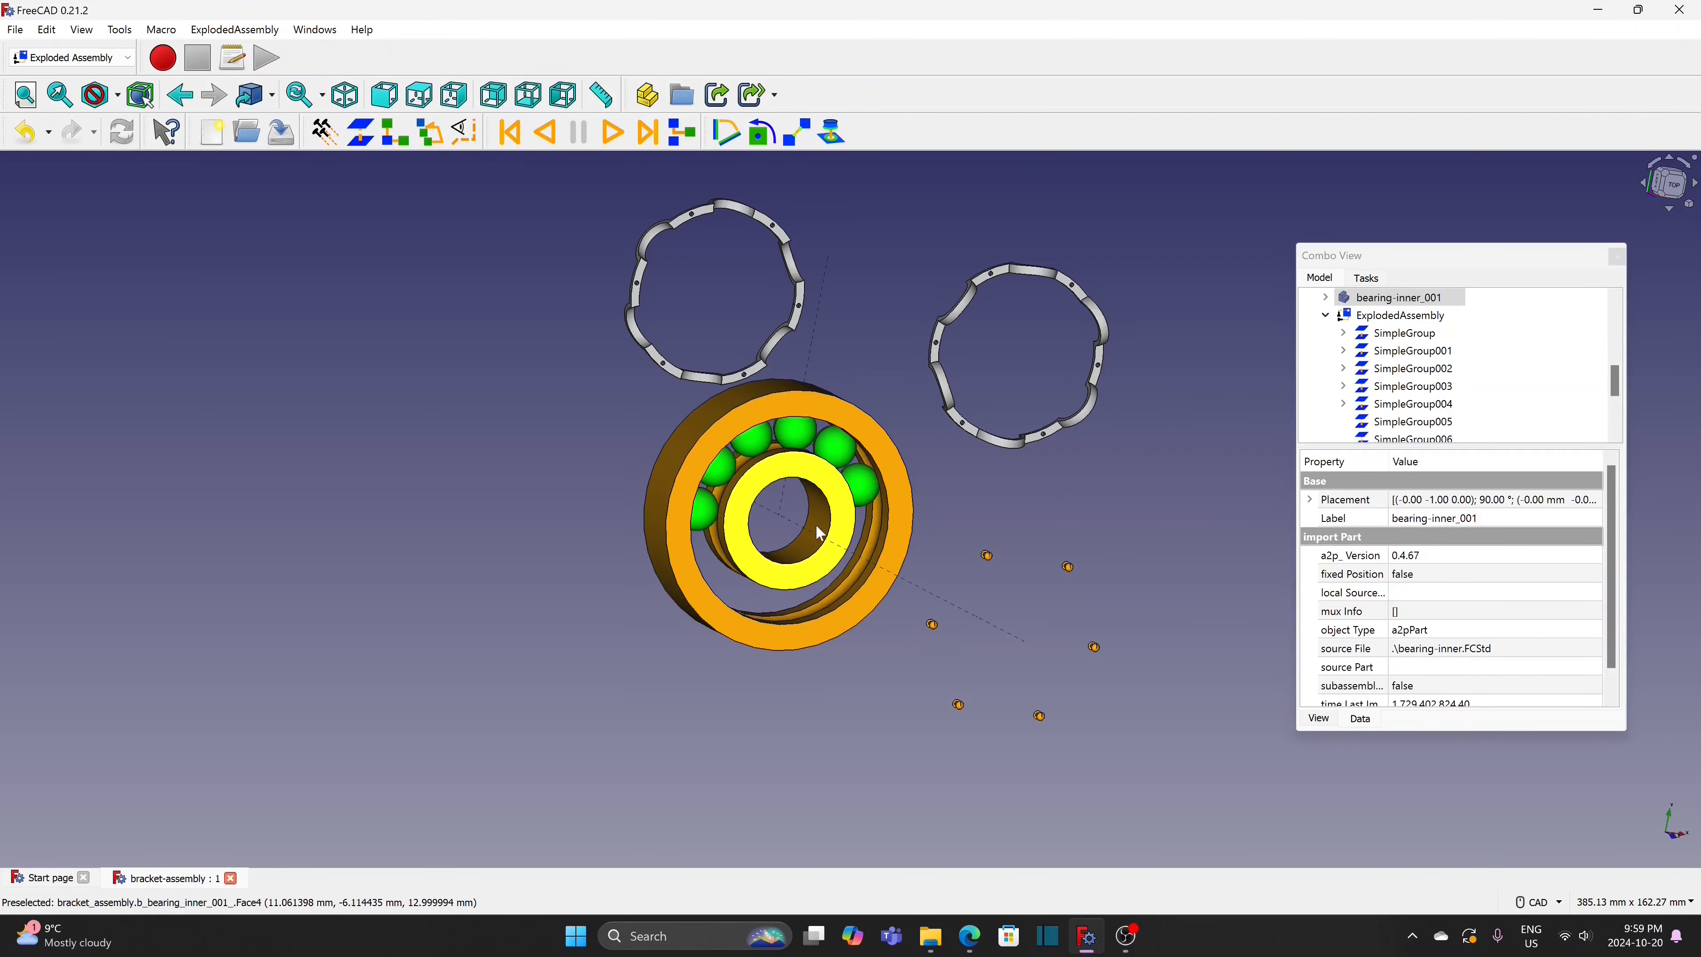
left_click(762, 396, "ctrl")
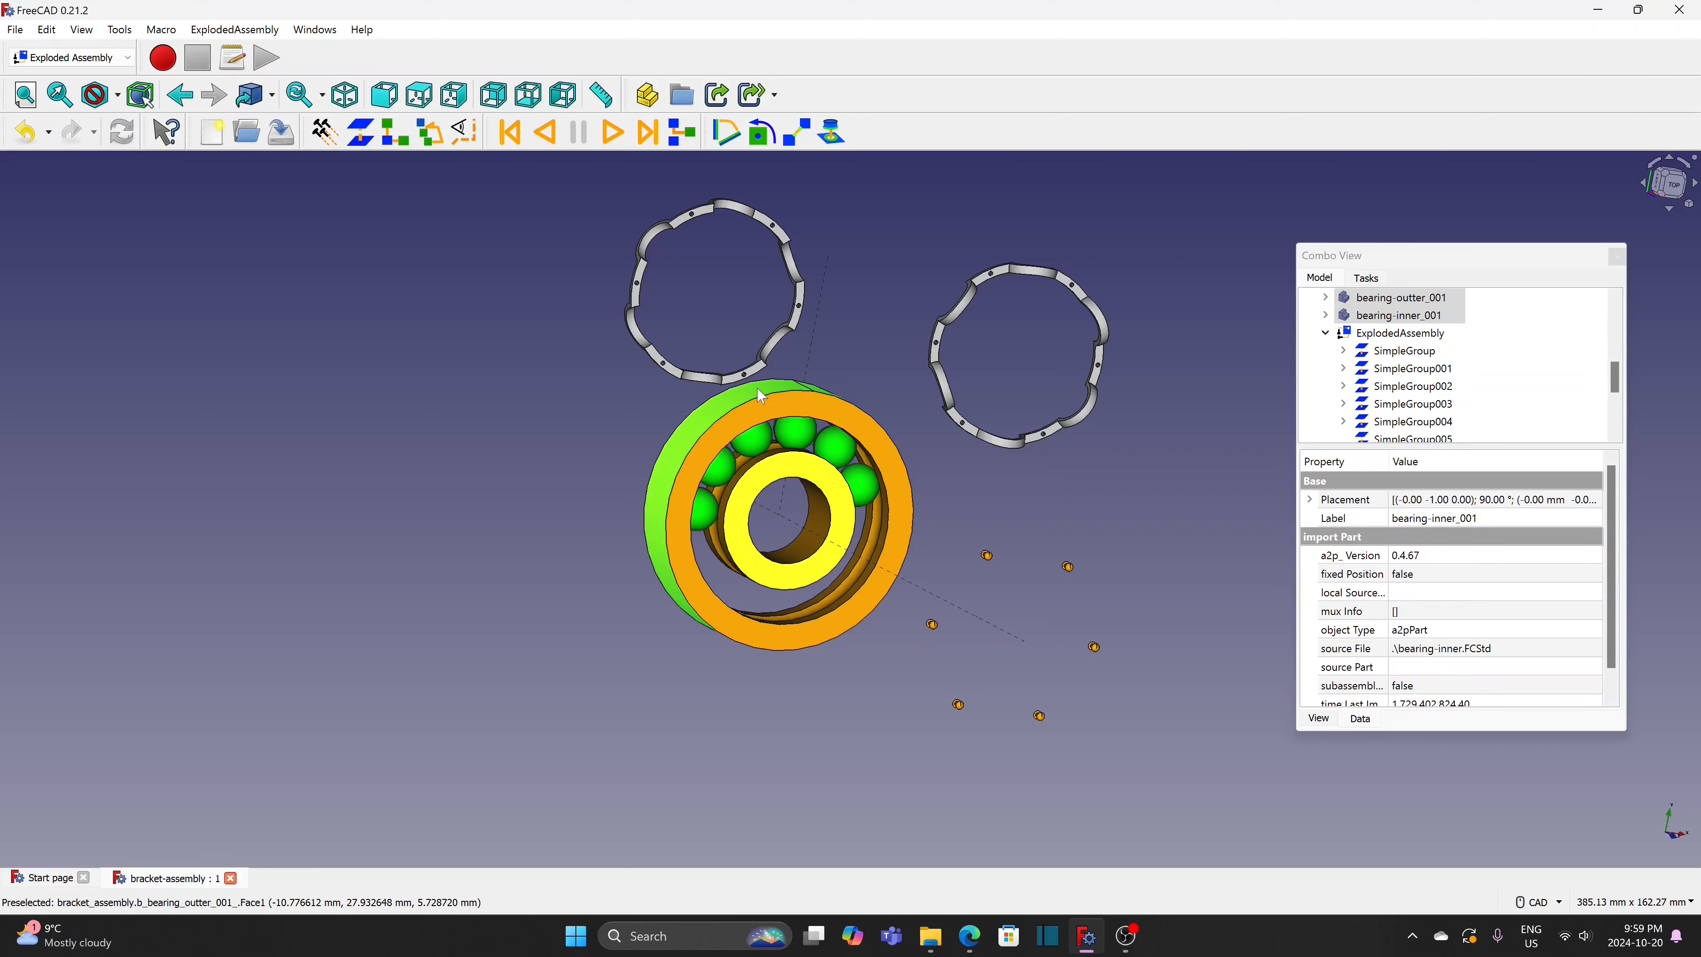
left_click(371, 142)
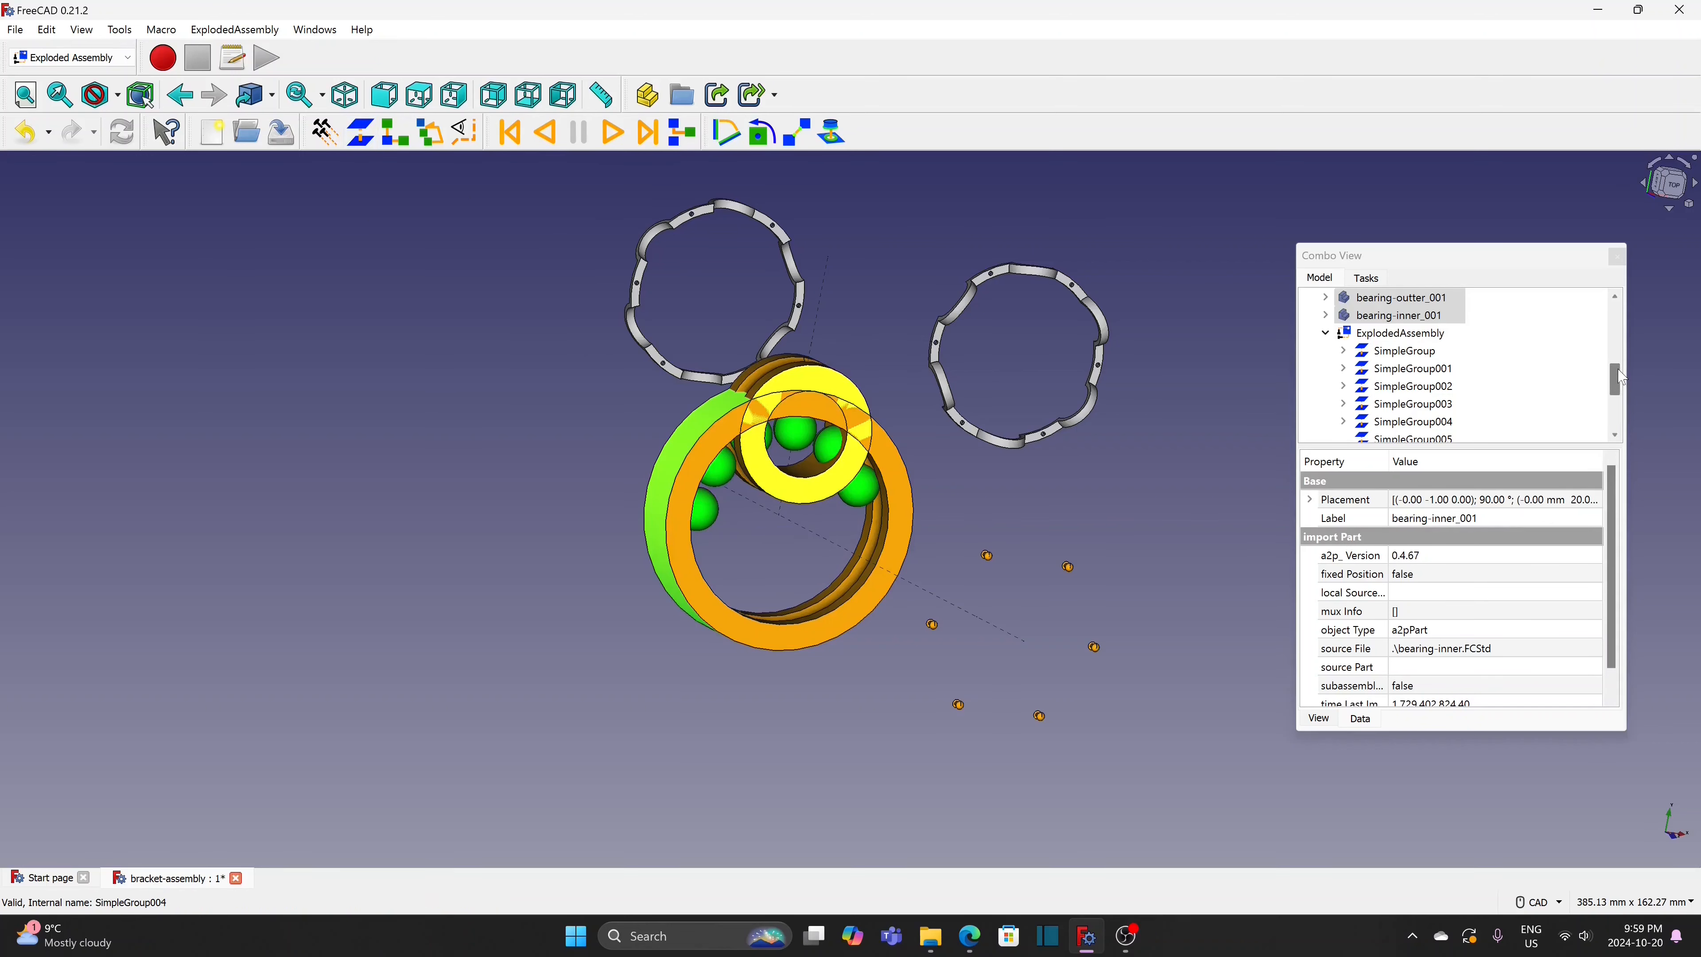
Reverse the explosion direction of bearing-inner_001's group, SimpleGroup010, by setting its direction vector's y component to -1
left_click(1616, 437)
left_click(1454, 388)
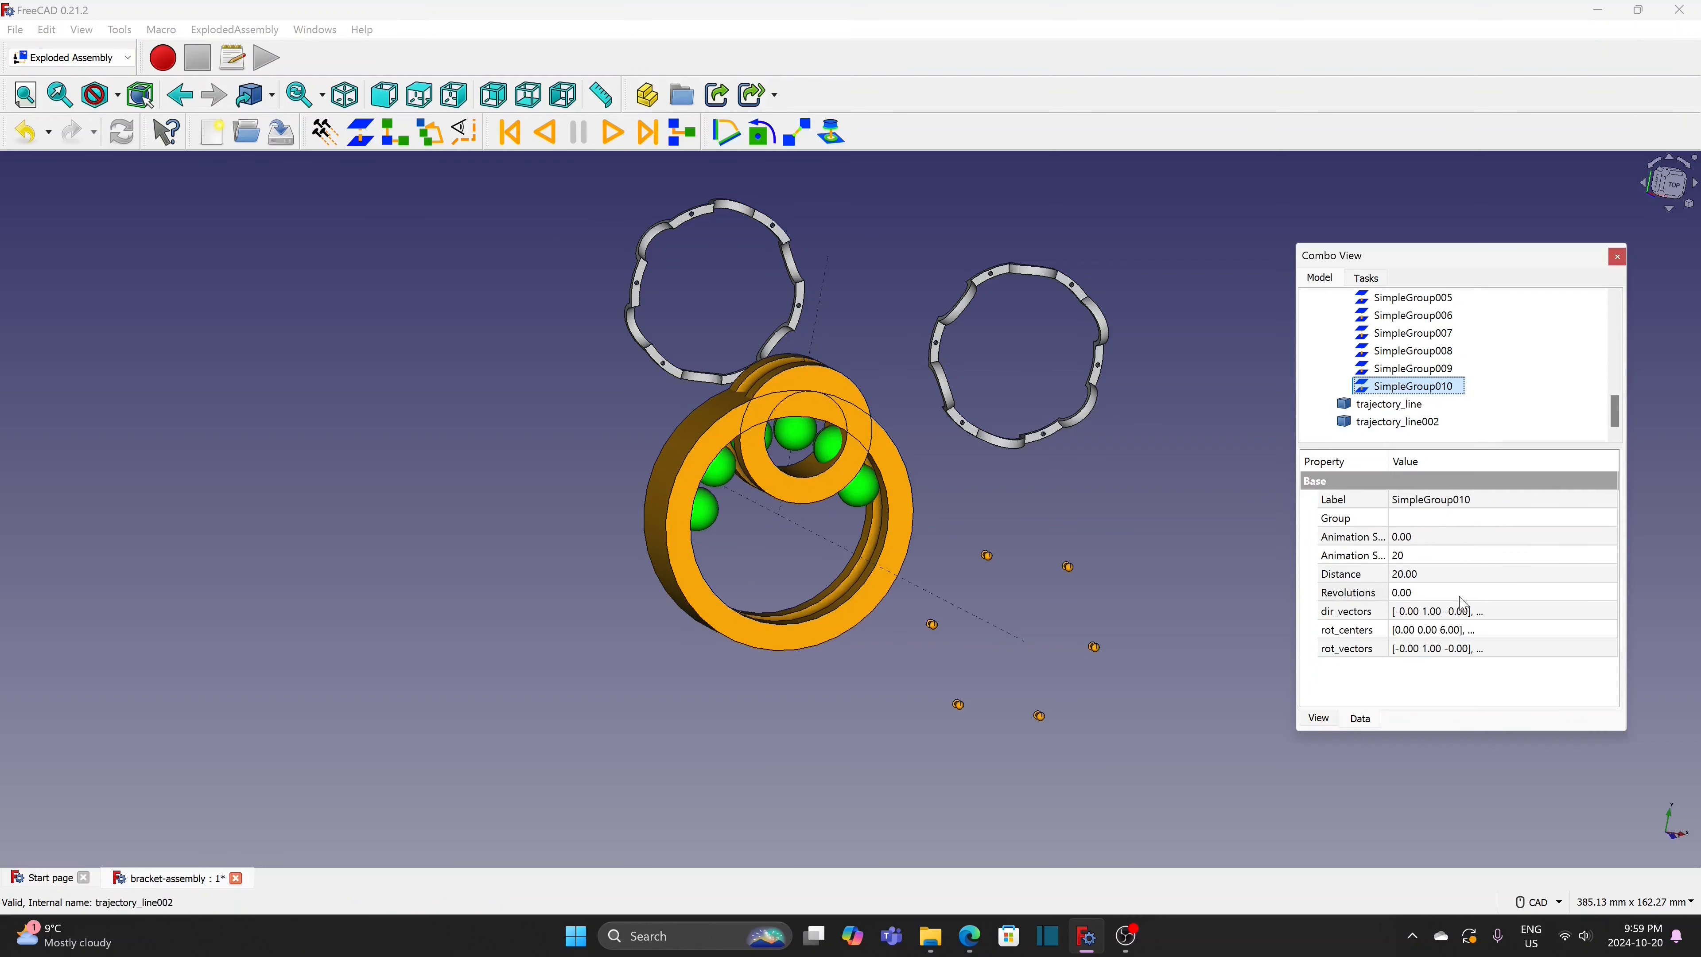
left_click(1538, 618)
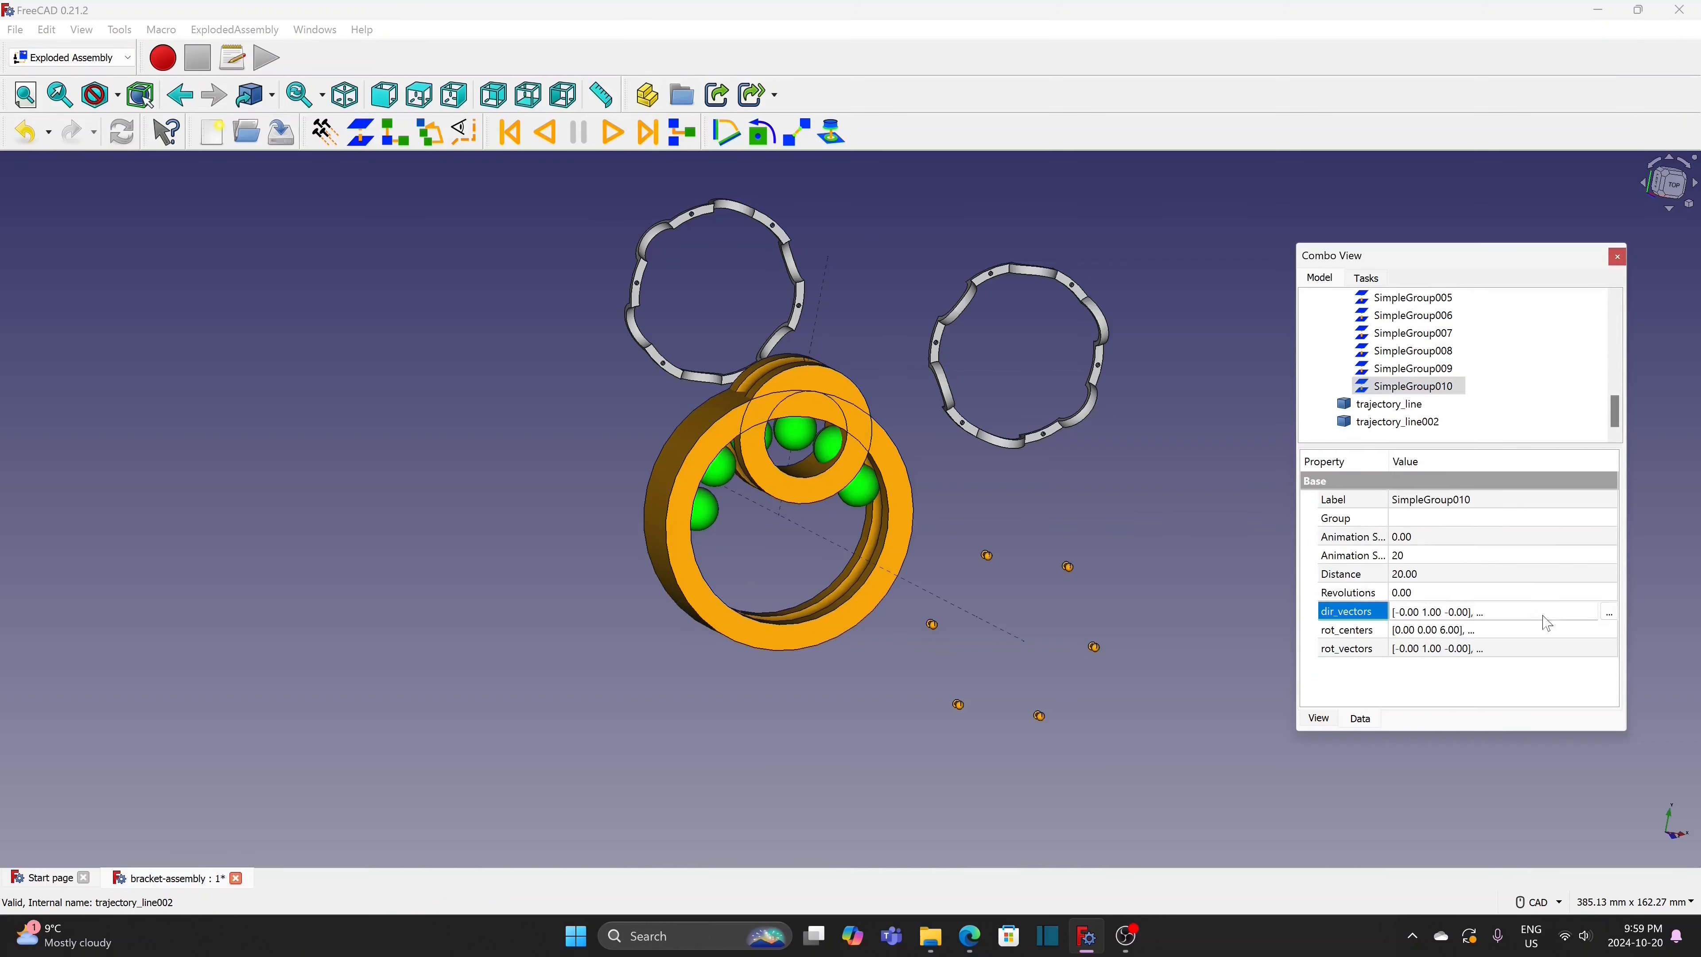
left_click(1604, 613)
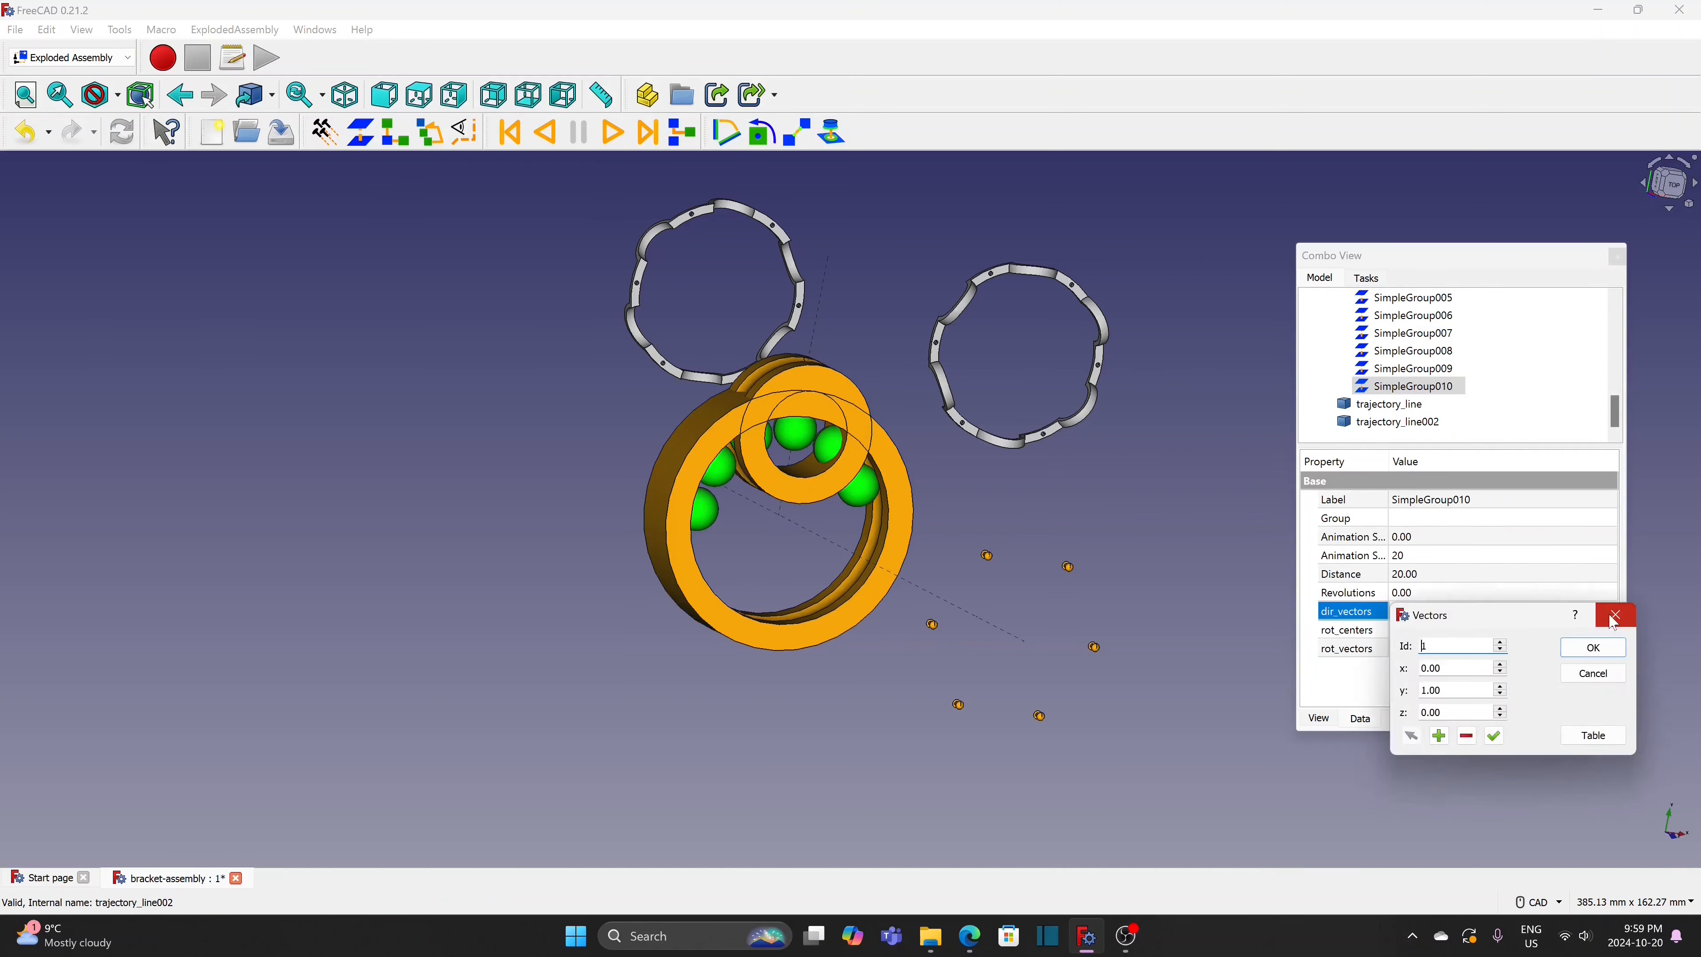
left_click(1503, 694)
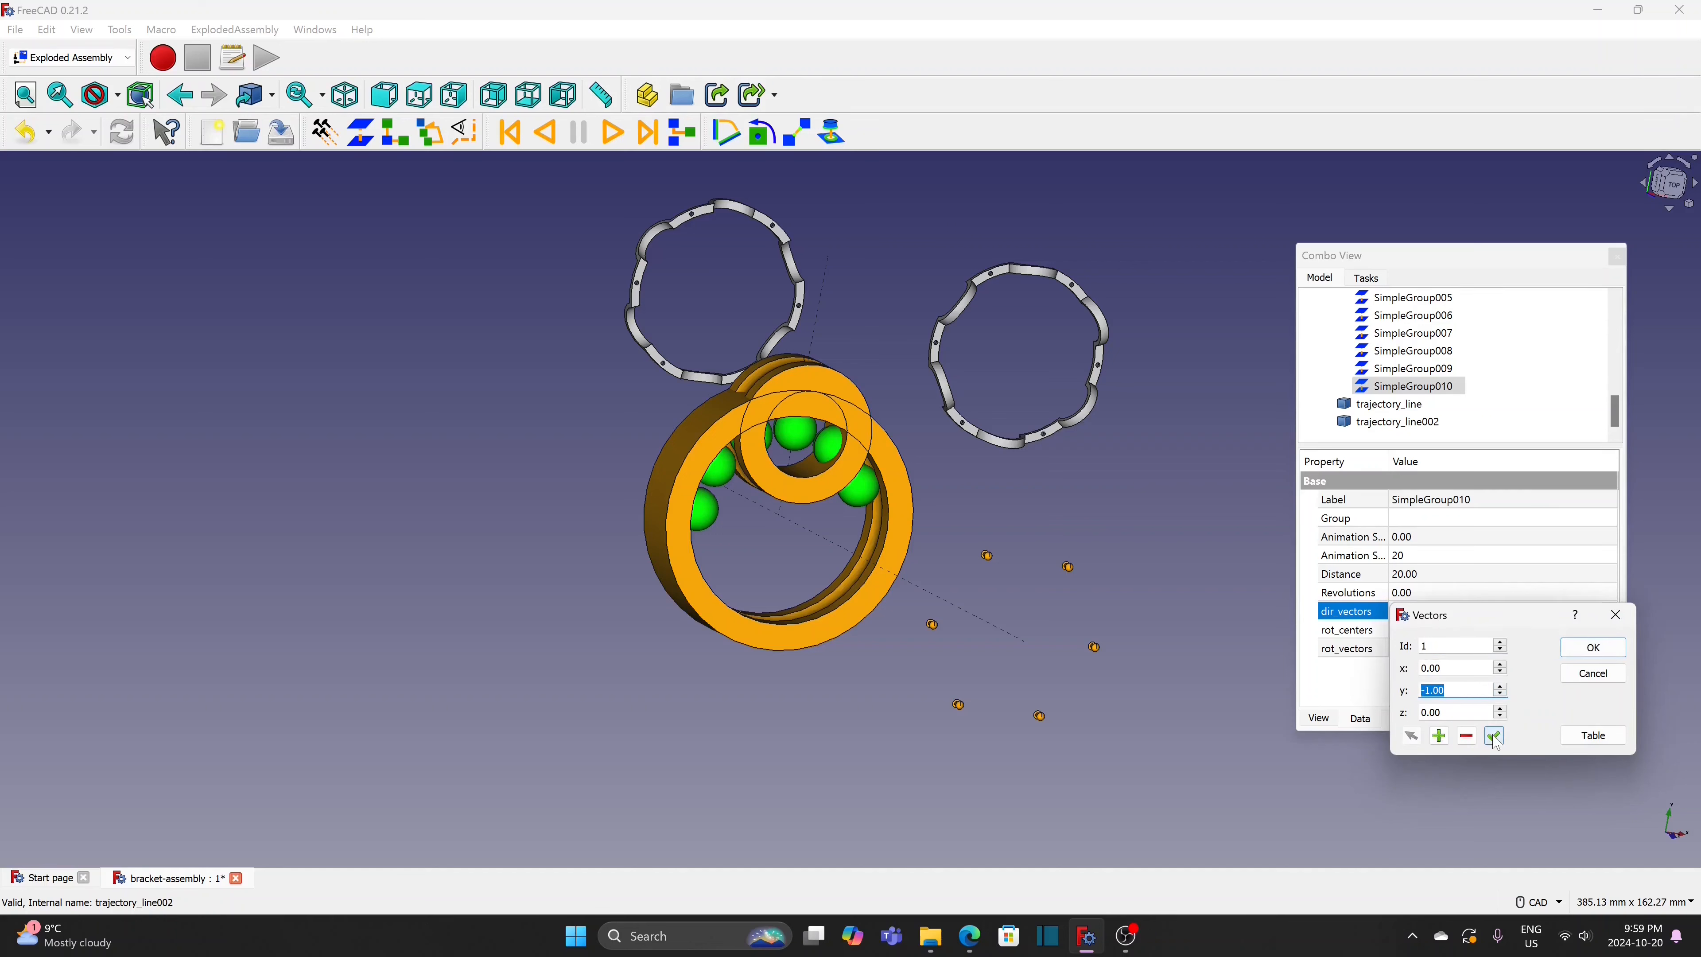
left_click(1583, 650)
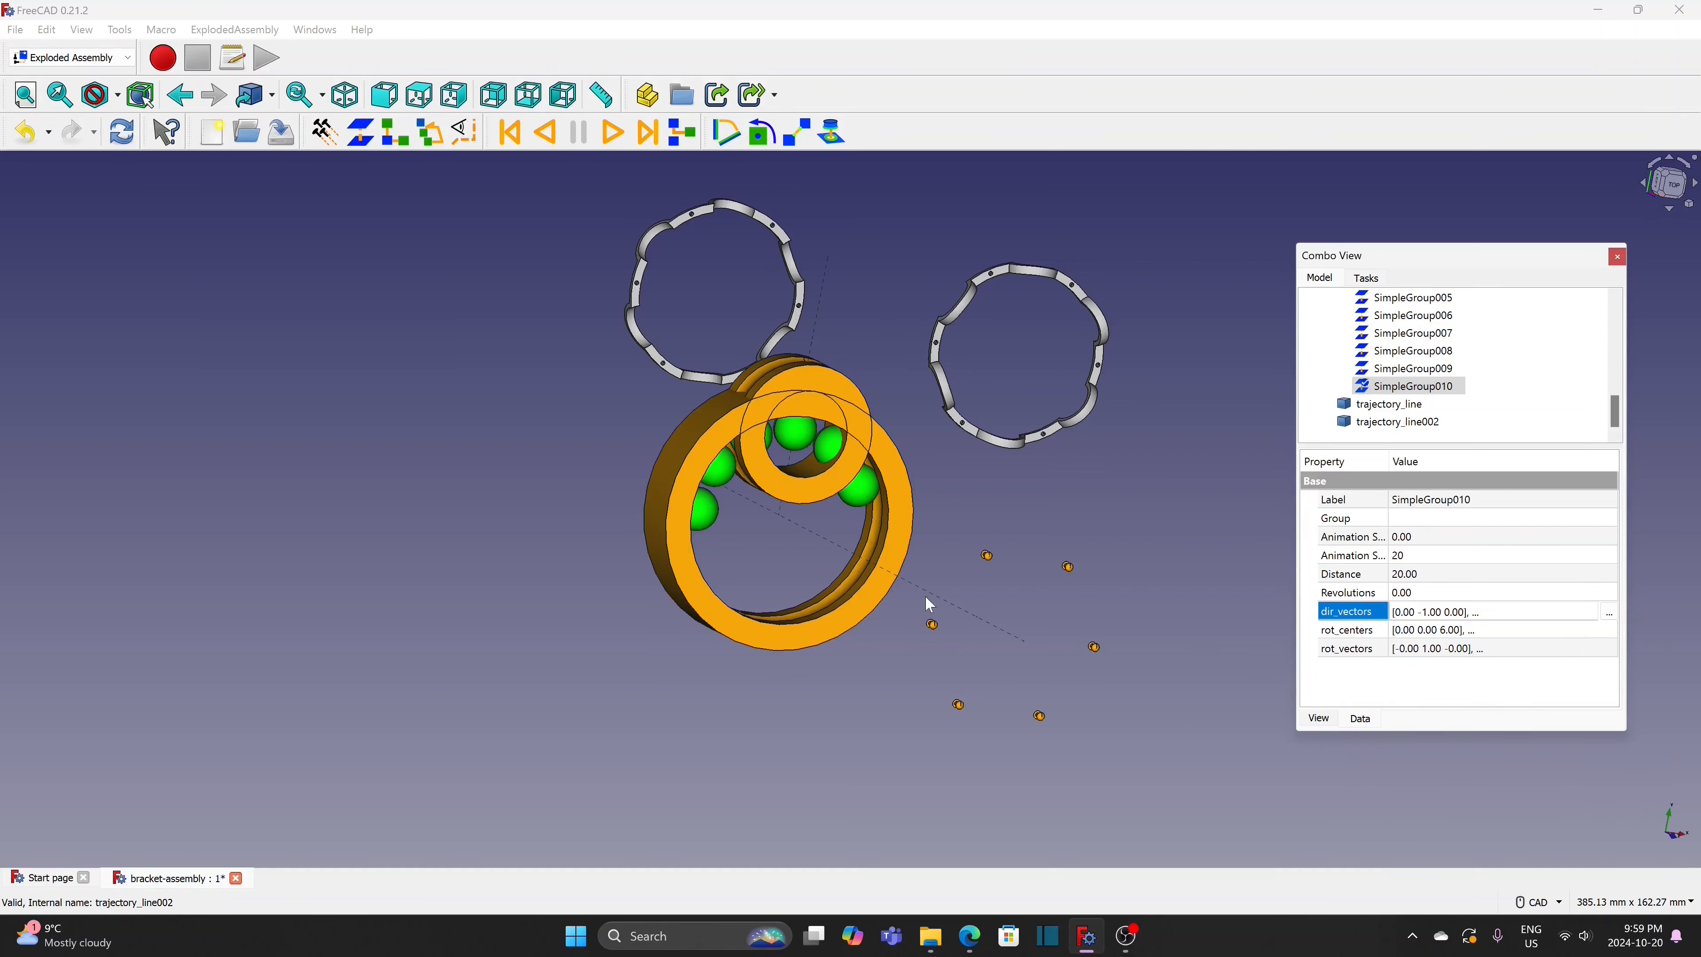
left_click(1235, 608)
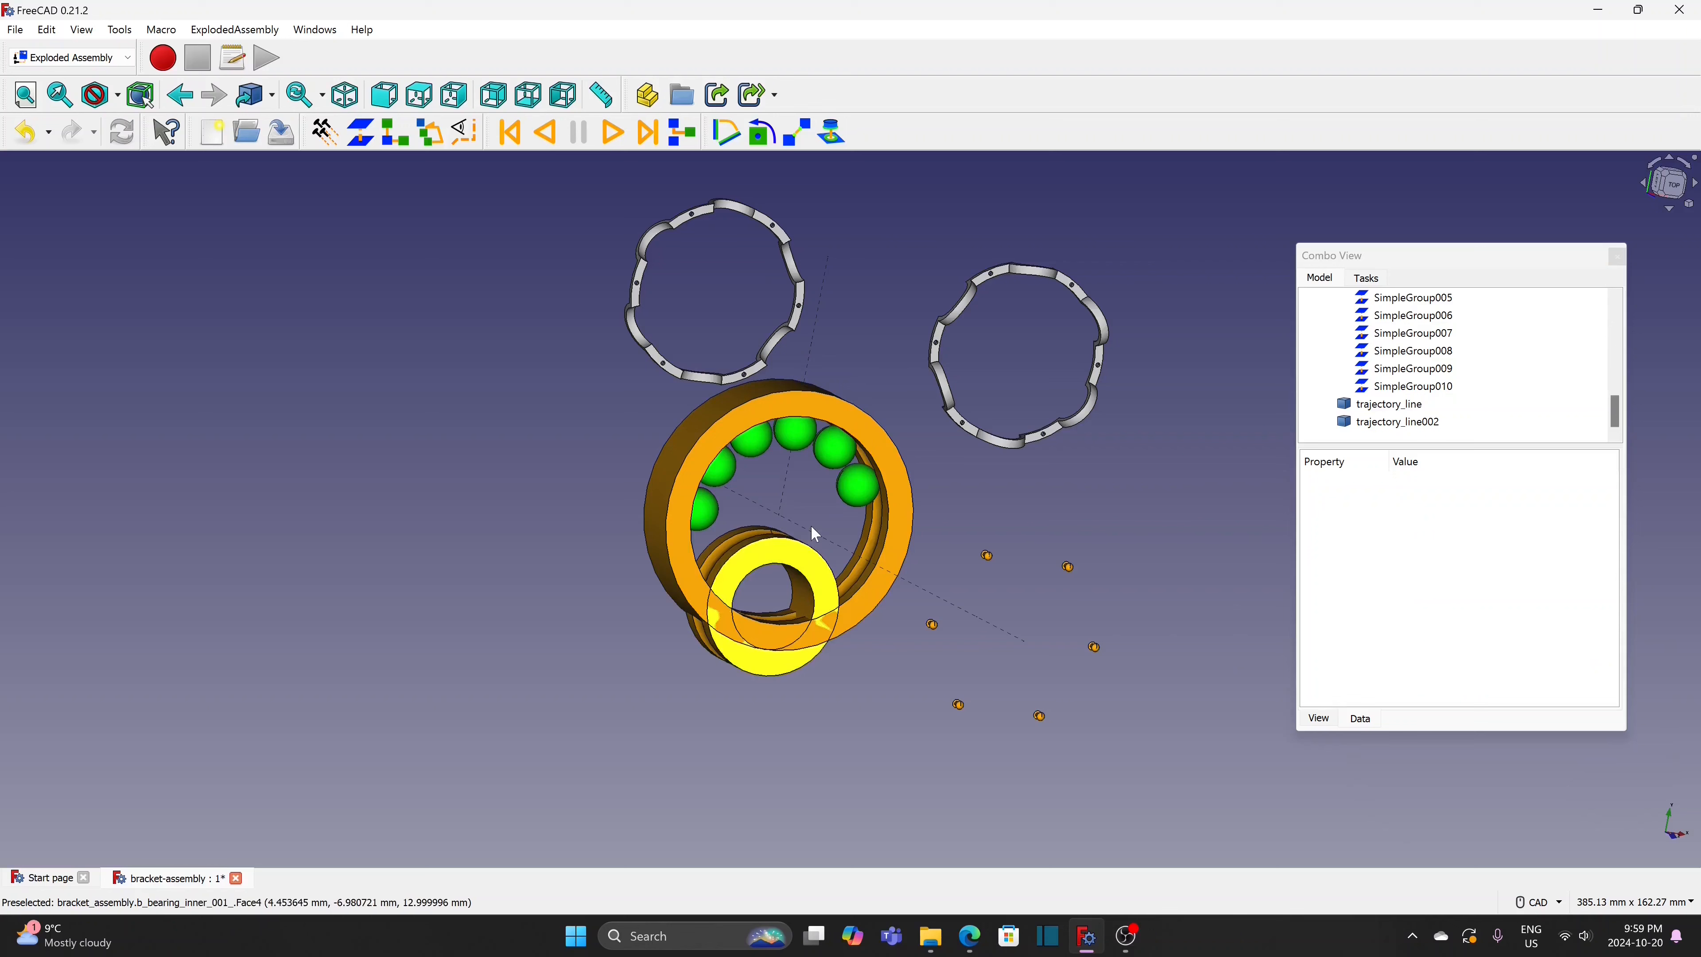
Set the explosion distance of the inner ring's group, SimpleGroup010, to 10
left_click(1407, 387)
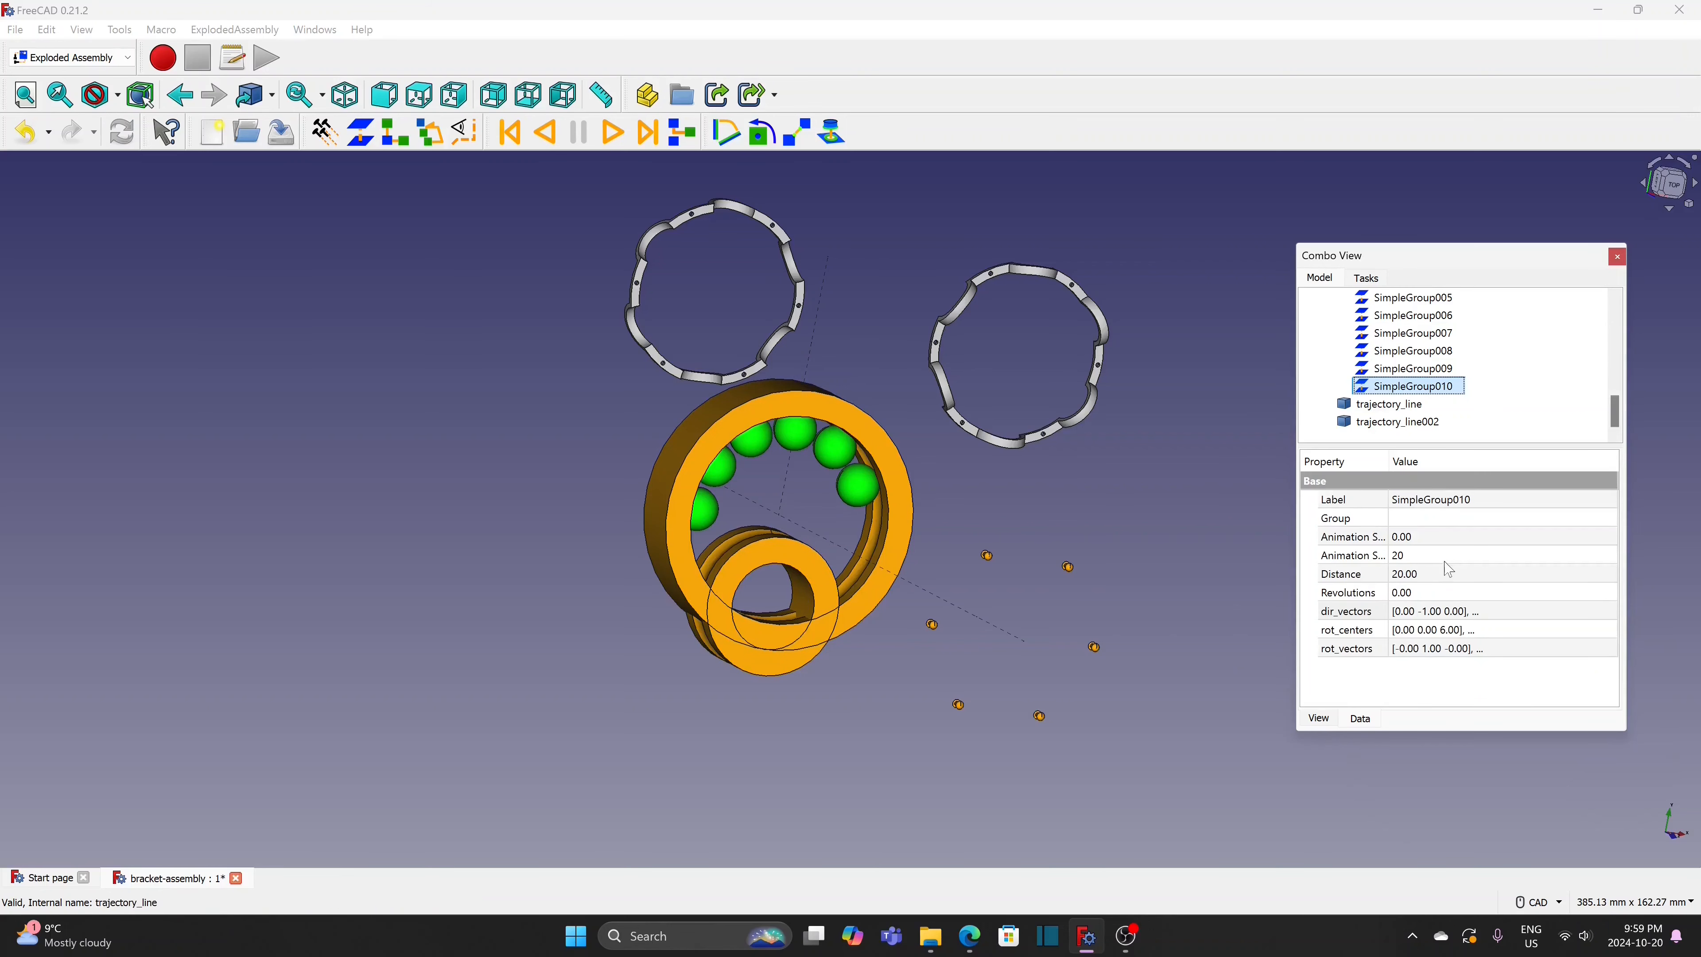
left_click(1434, 577)
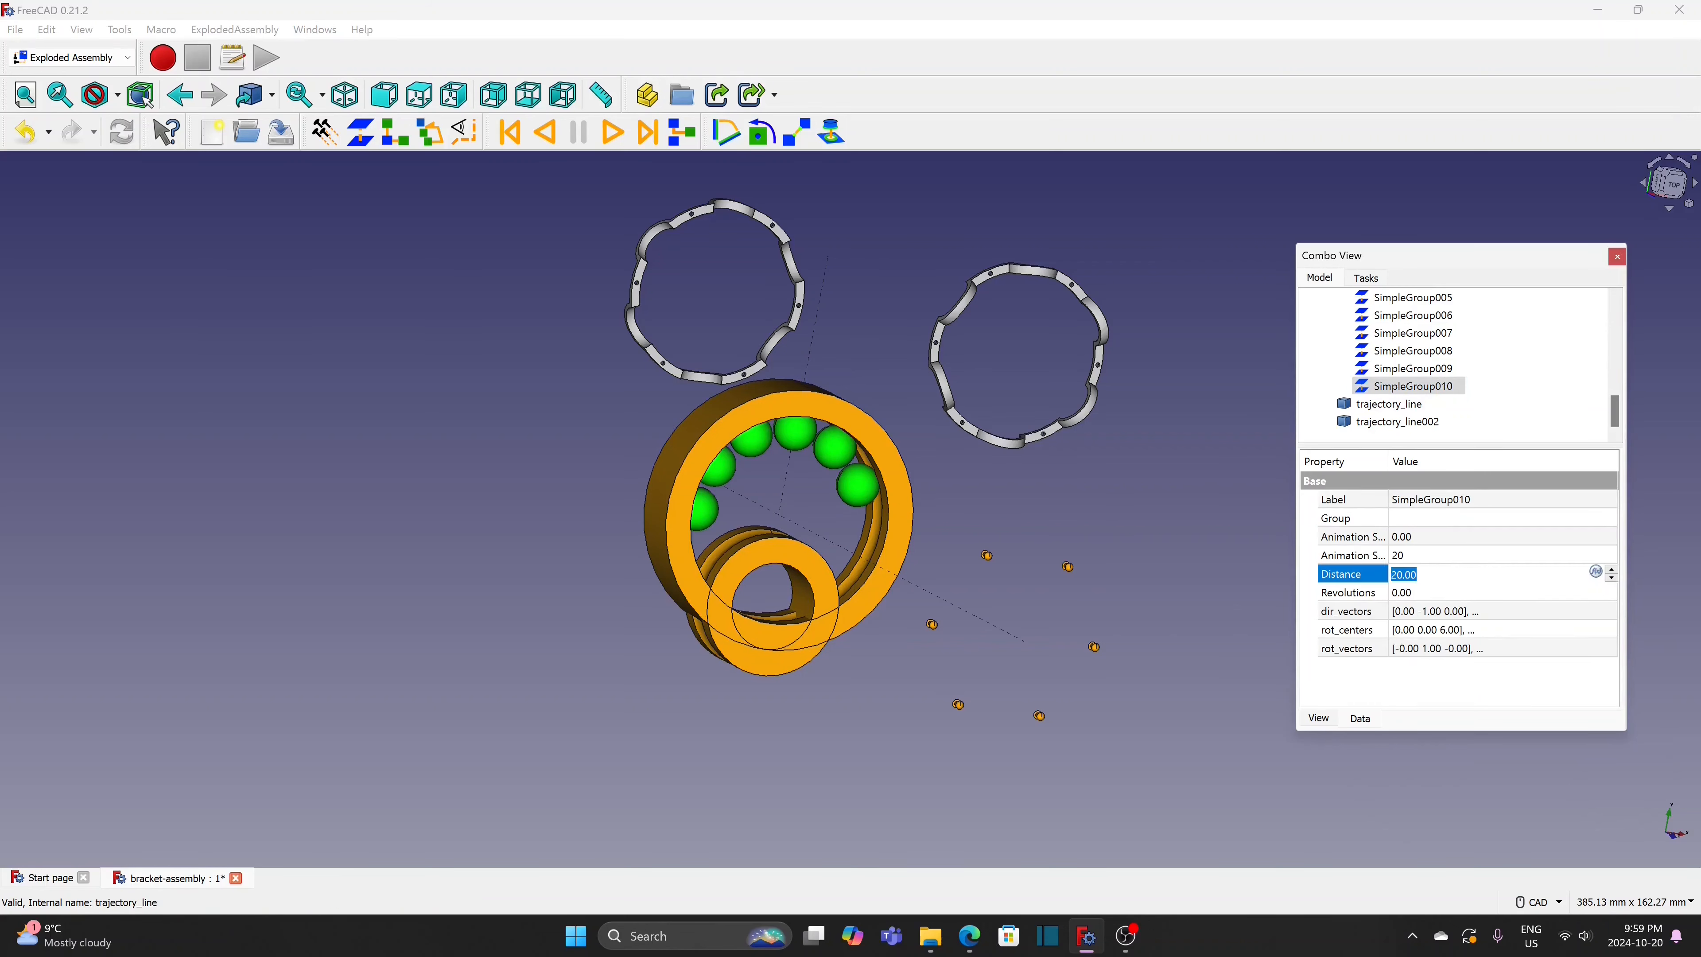
type("10")
left_click(1245, 624)
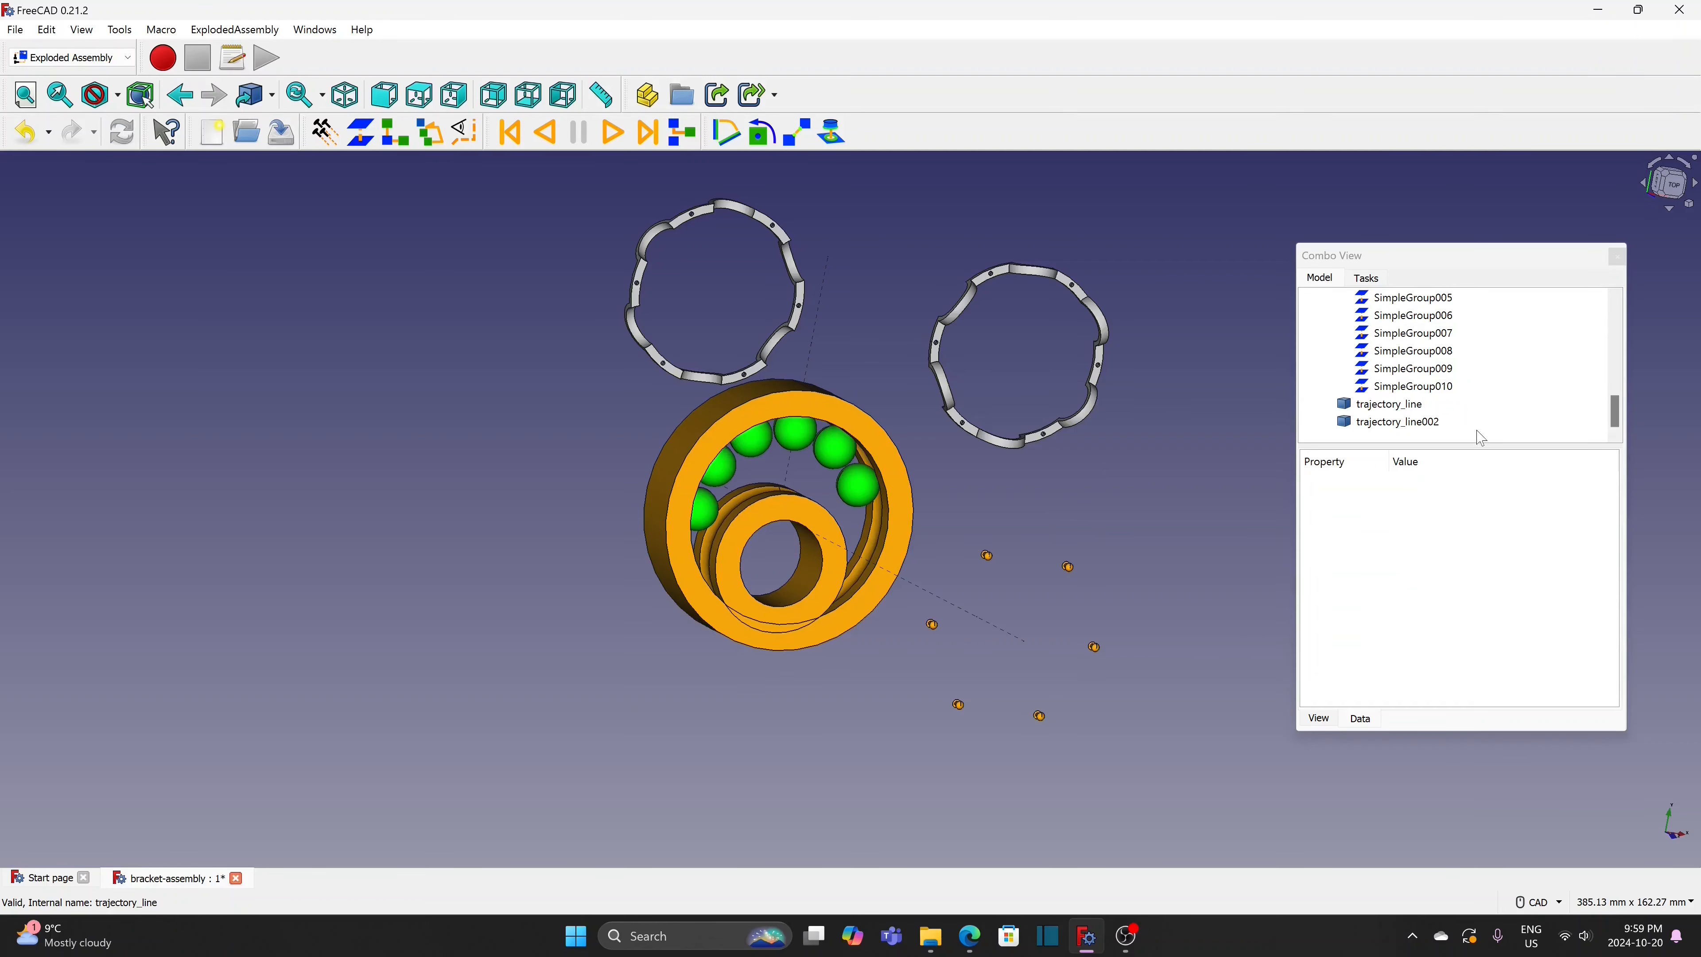
Set the explosion distance of the inner ring's group, SimpleGroup010, to 7
left_click(1439, 390)
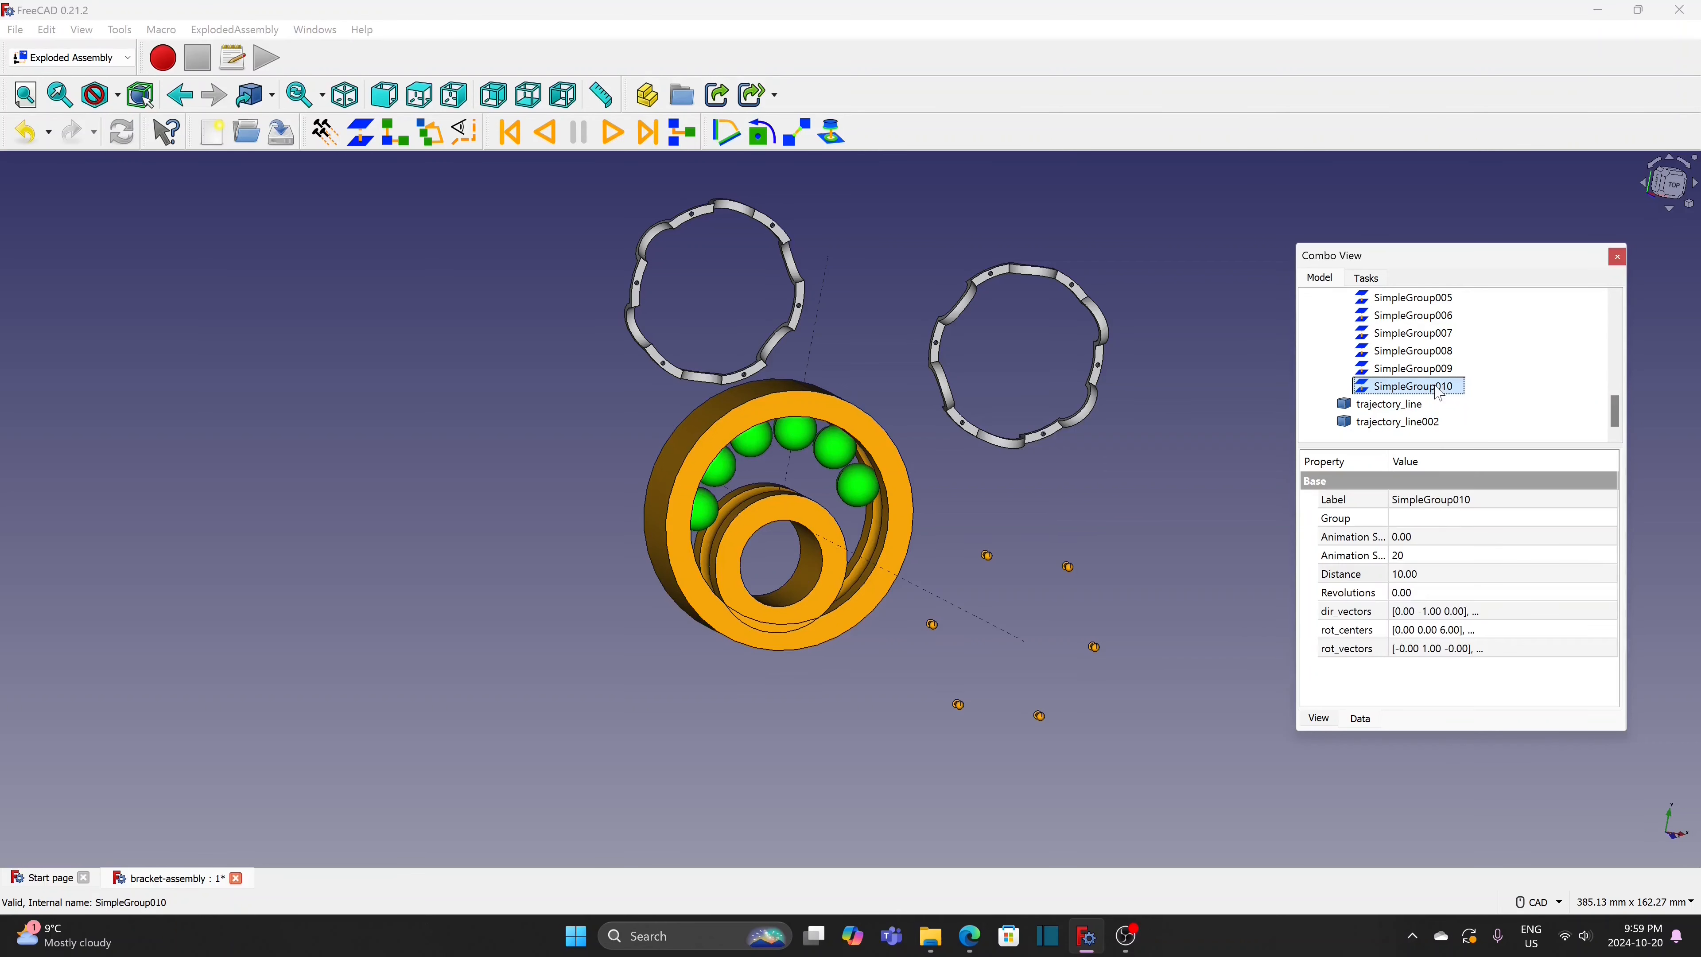
left_click(1429, 557)
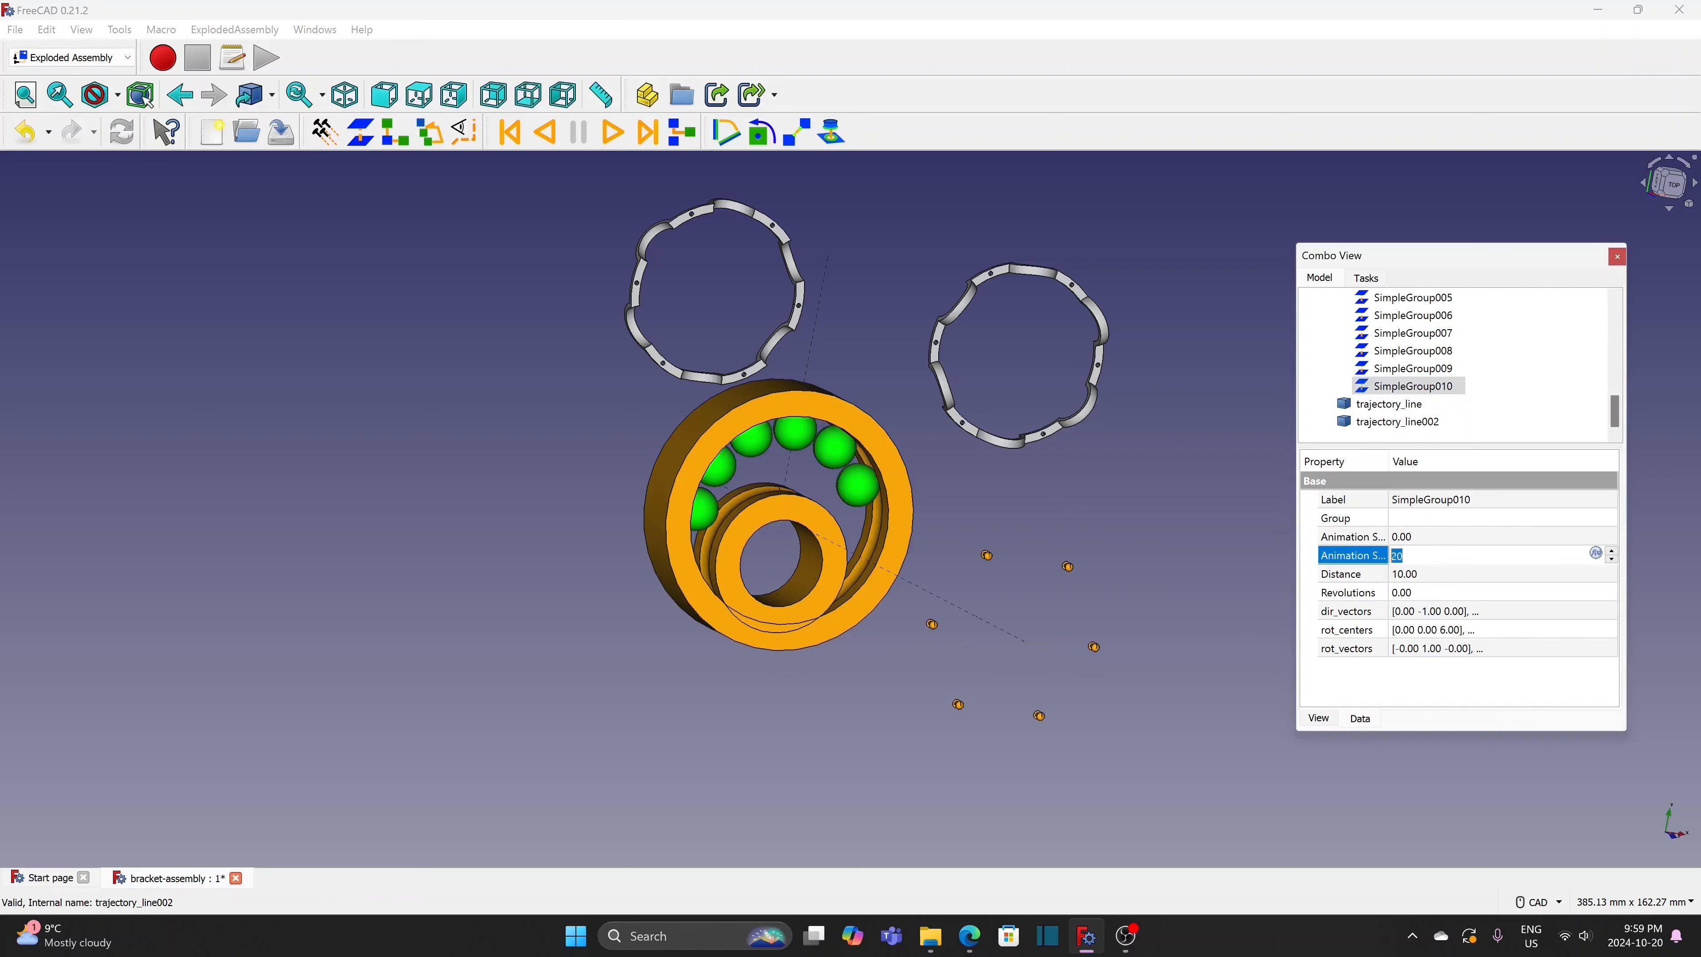
left_click(1428, 578)
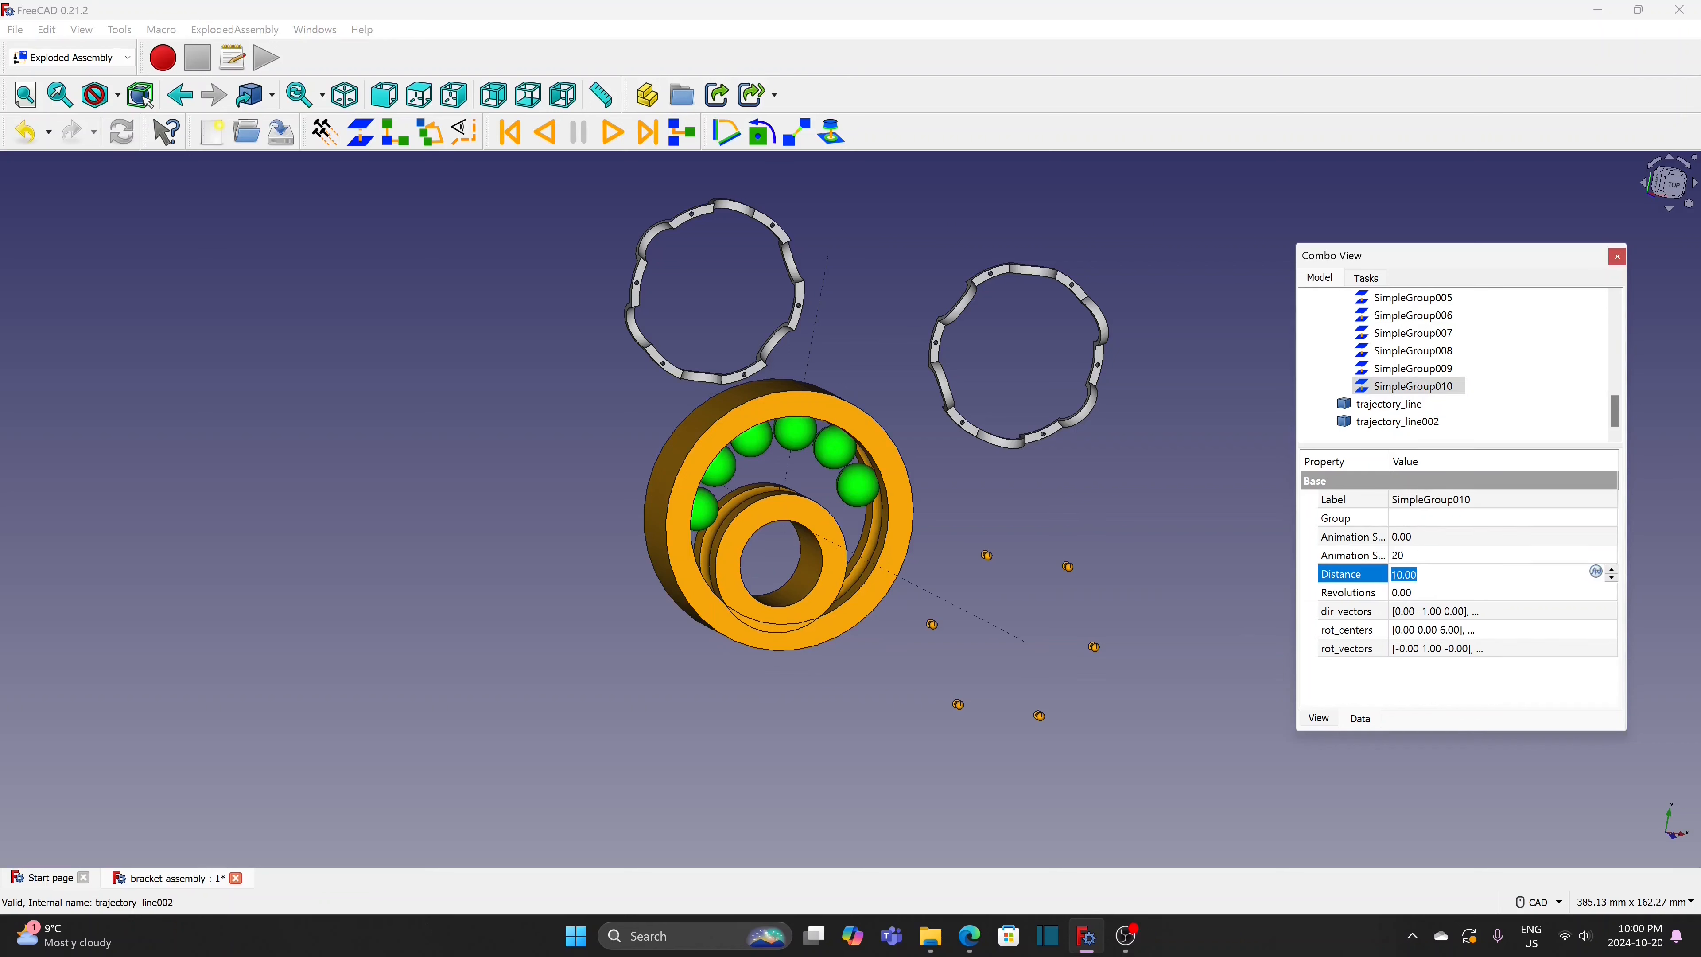
type("7")
left_click(1217, 623)
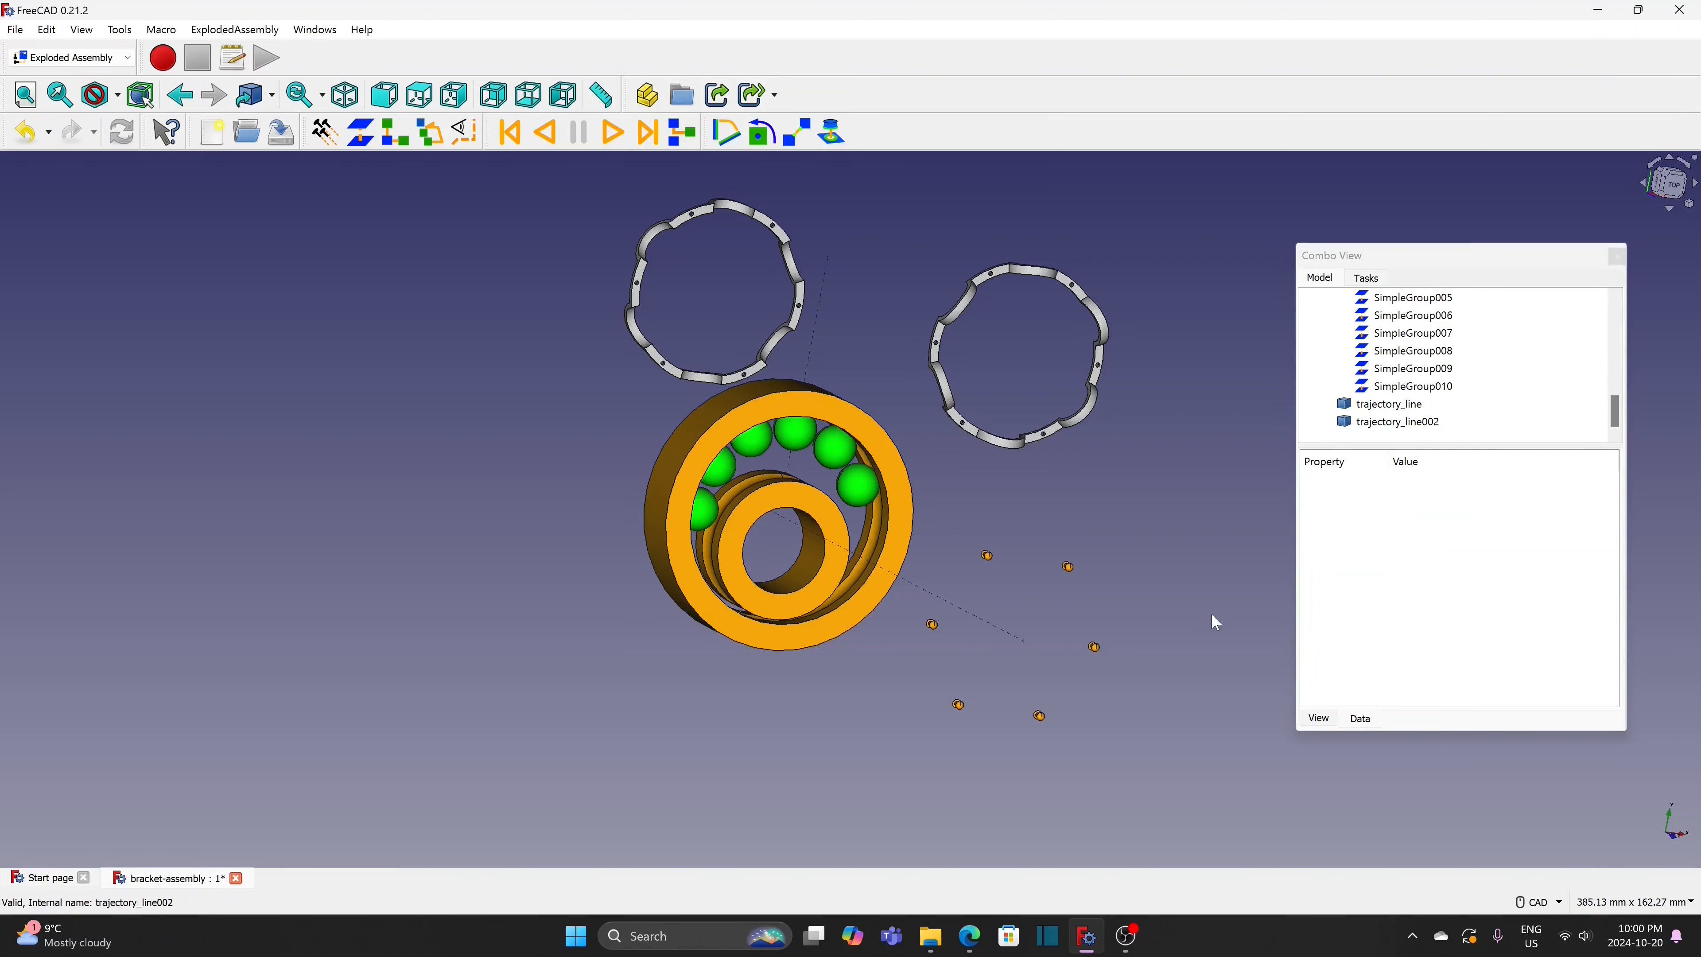
Create a simple explosion group for bearing-inner_001, referenced to the outer ring's front face, with distance 80
left_click(836, 583)
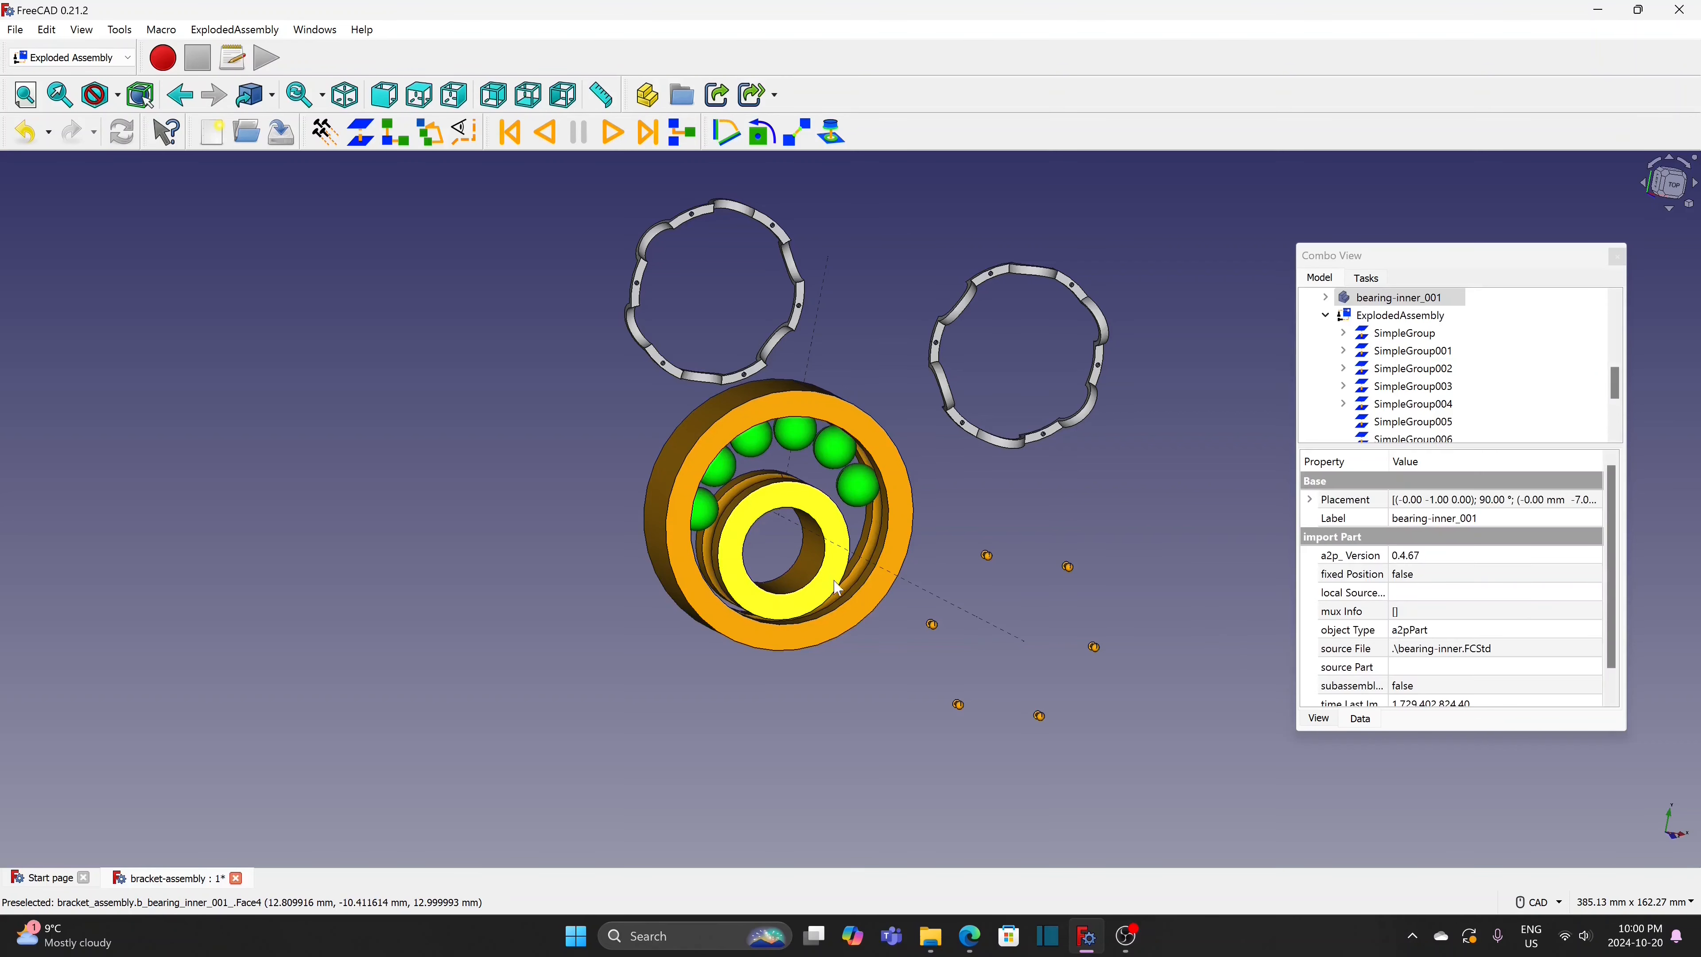
left_click(857, 617, "ctrl")
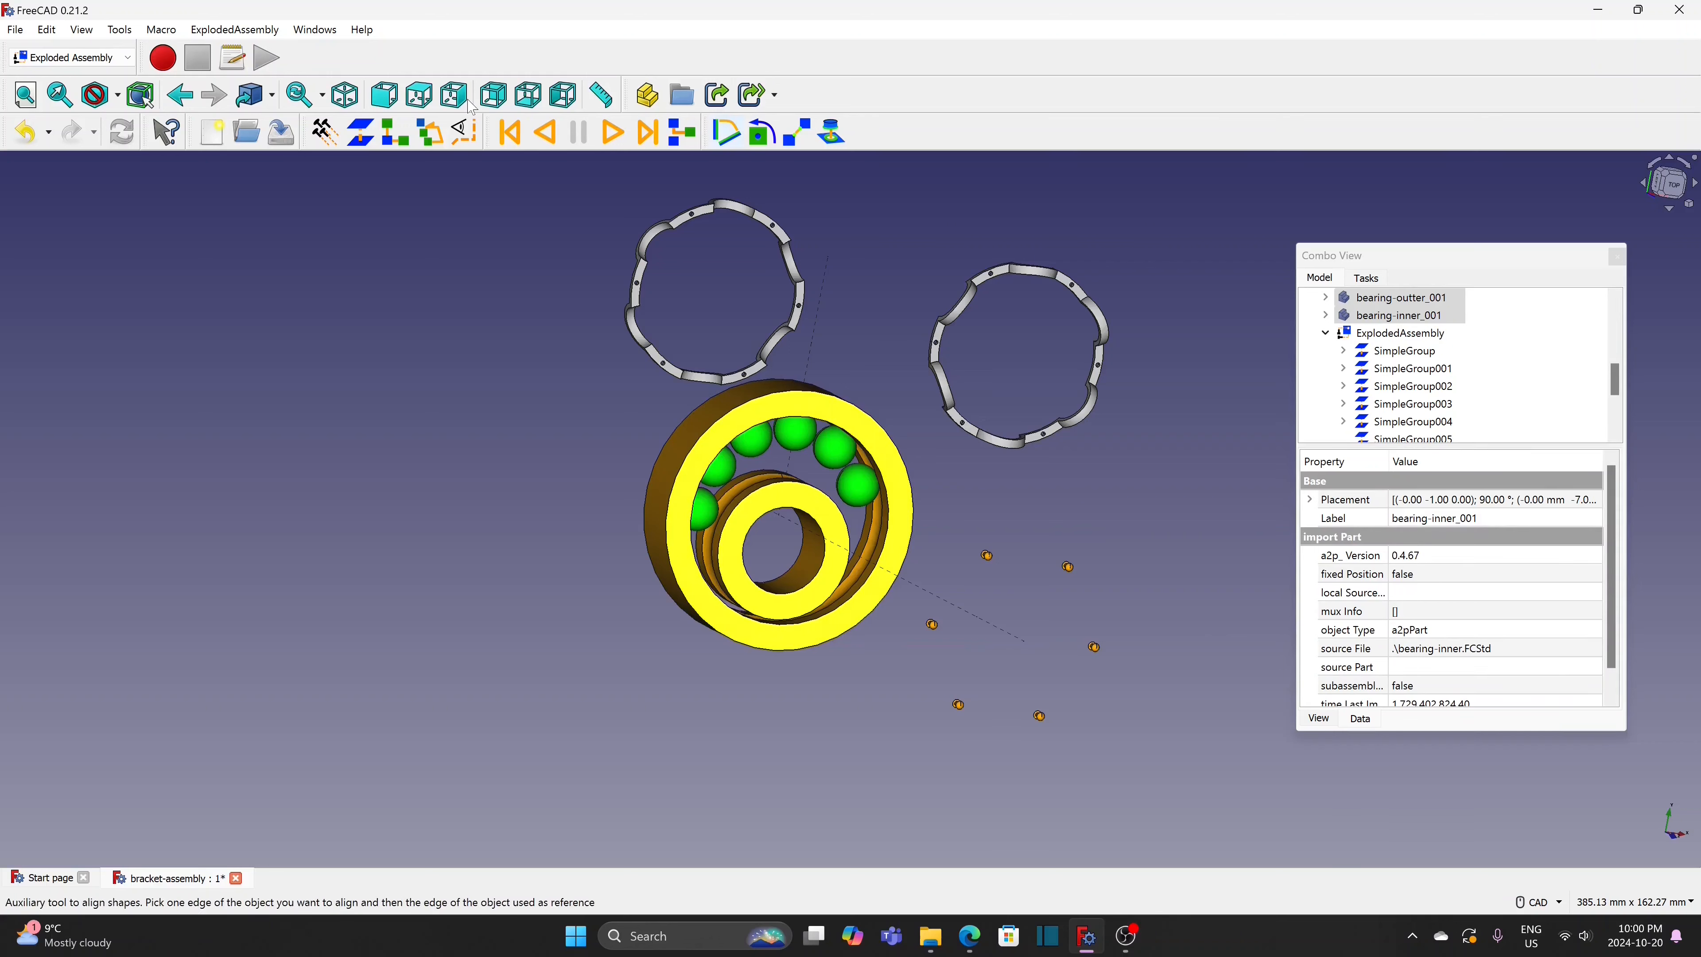
left_click(366, 139)
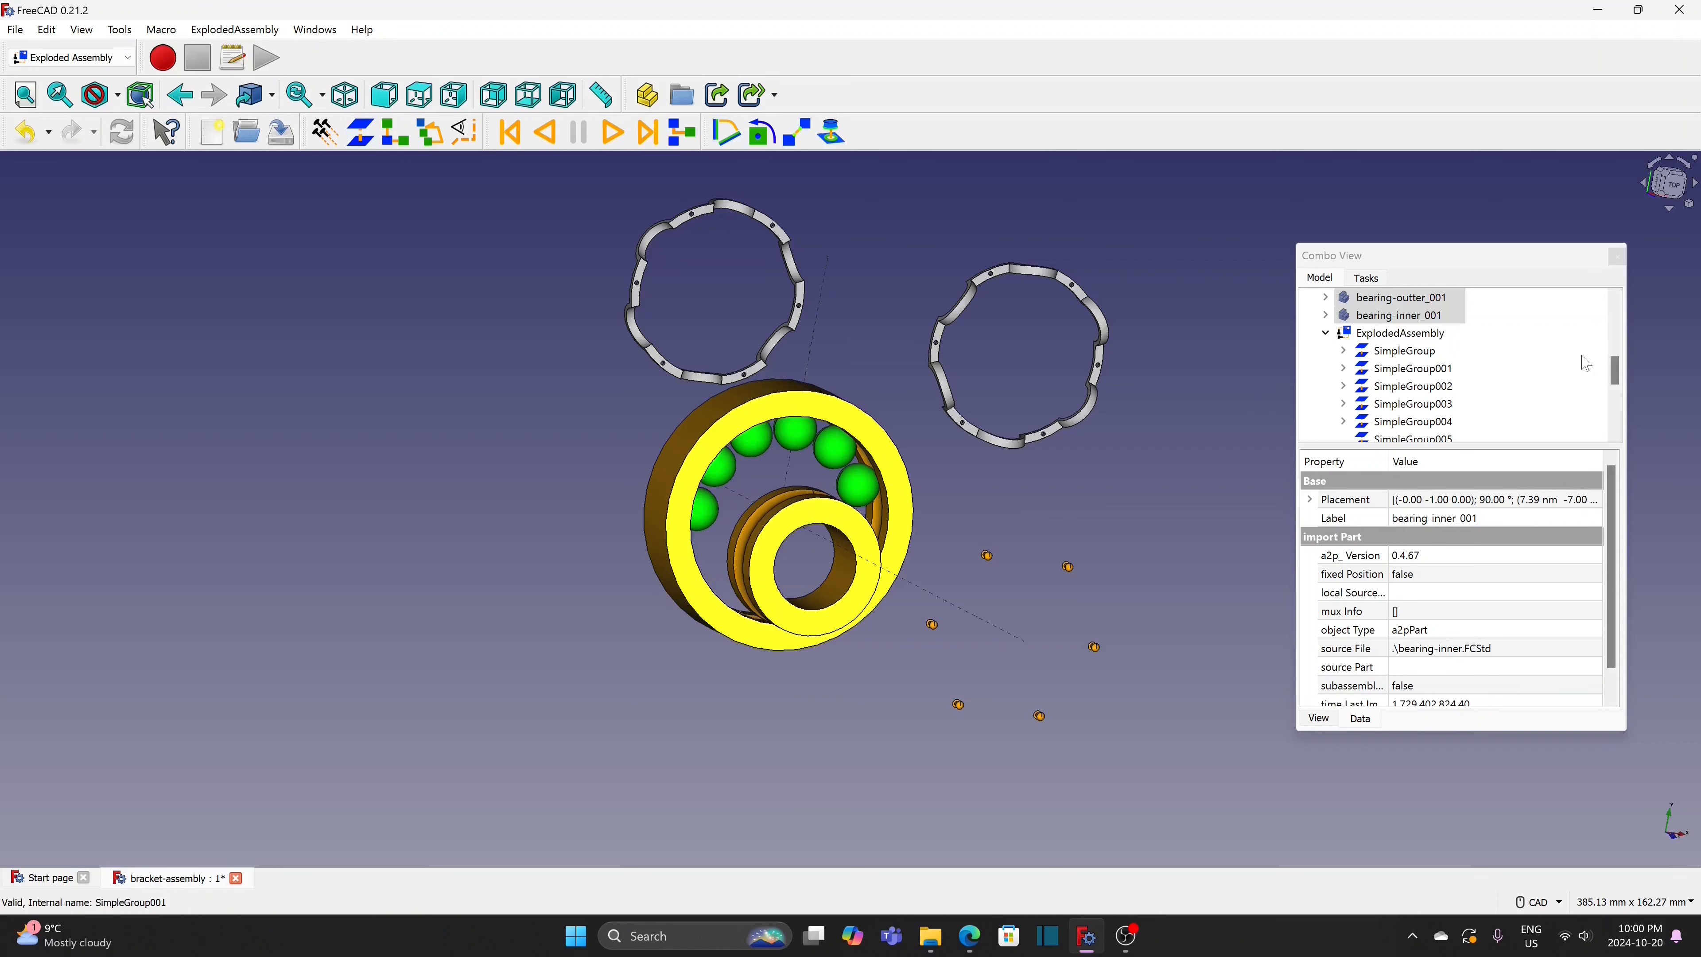
scroll(1615, 402, "down", 4)
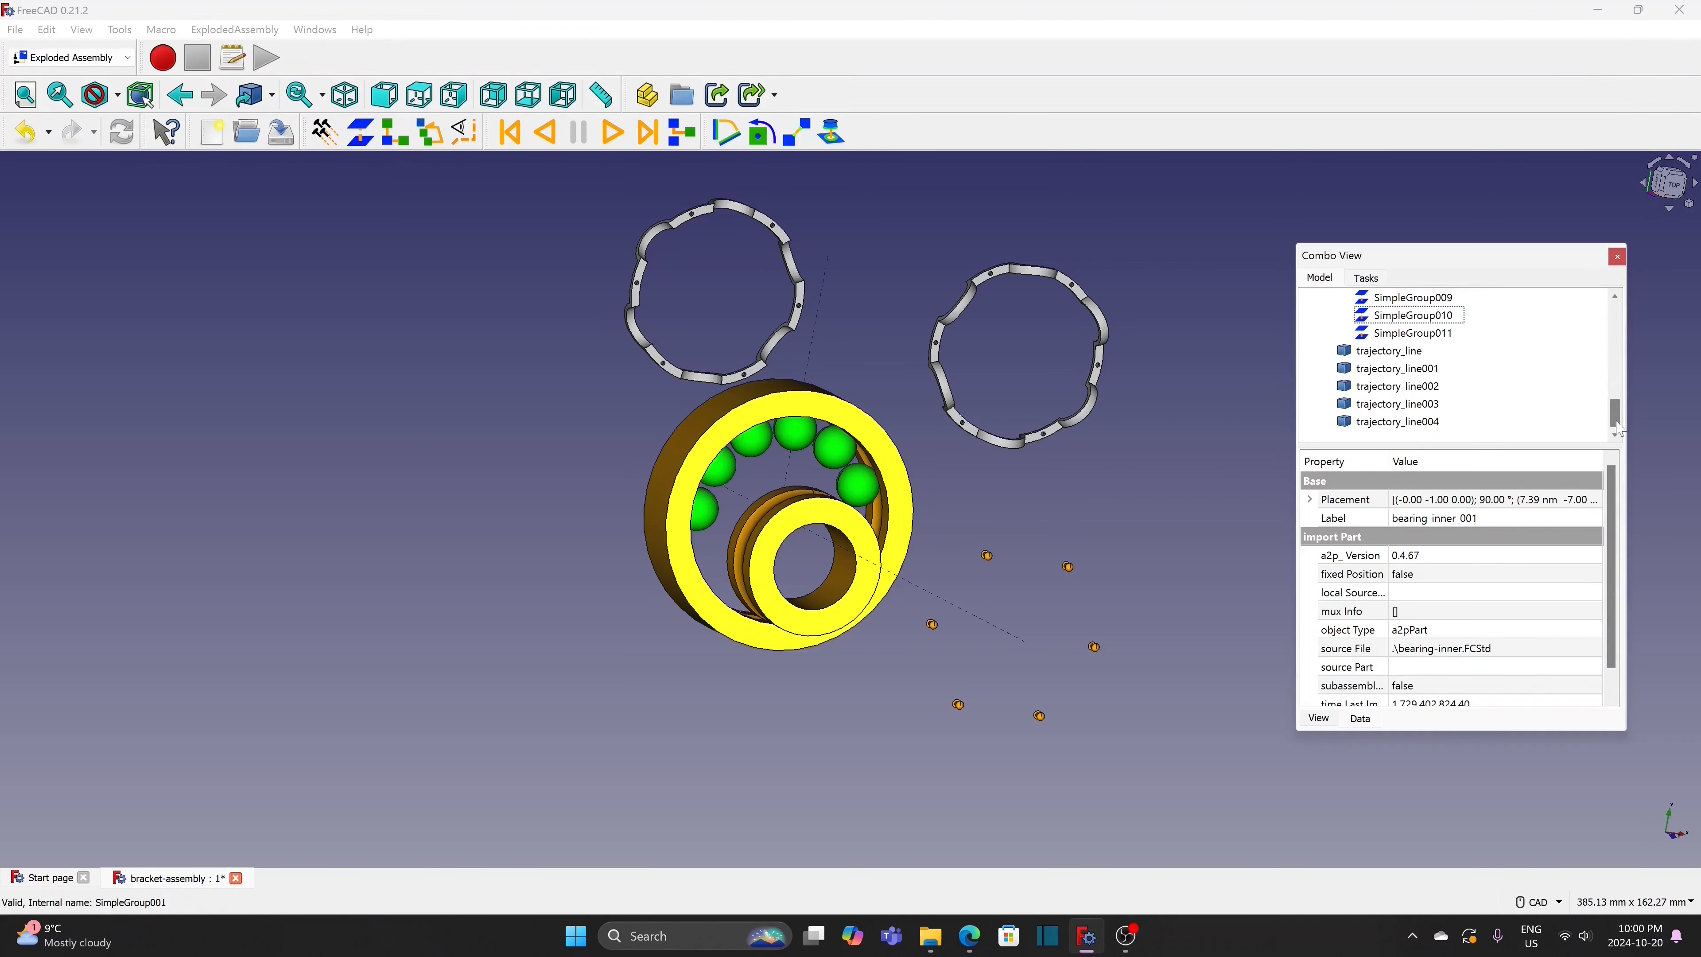
left_click(1407, 333)
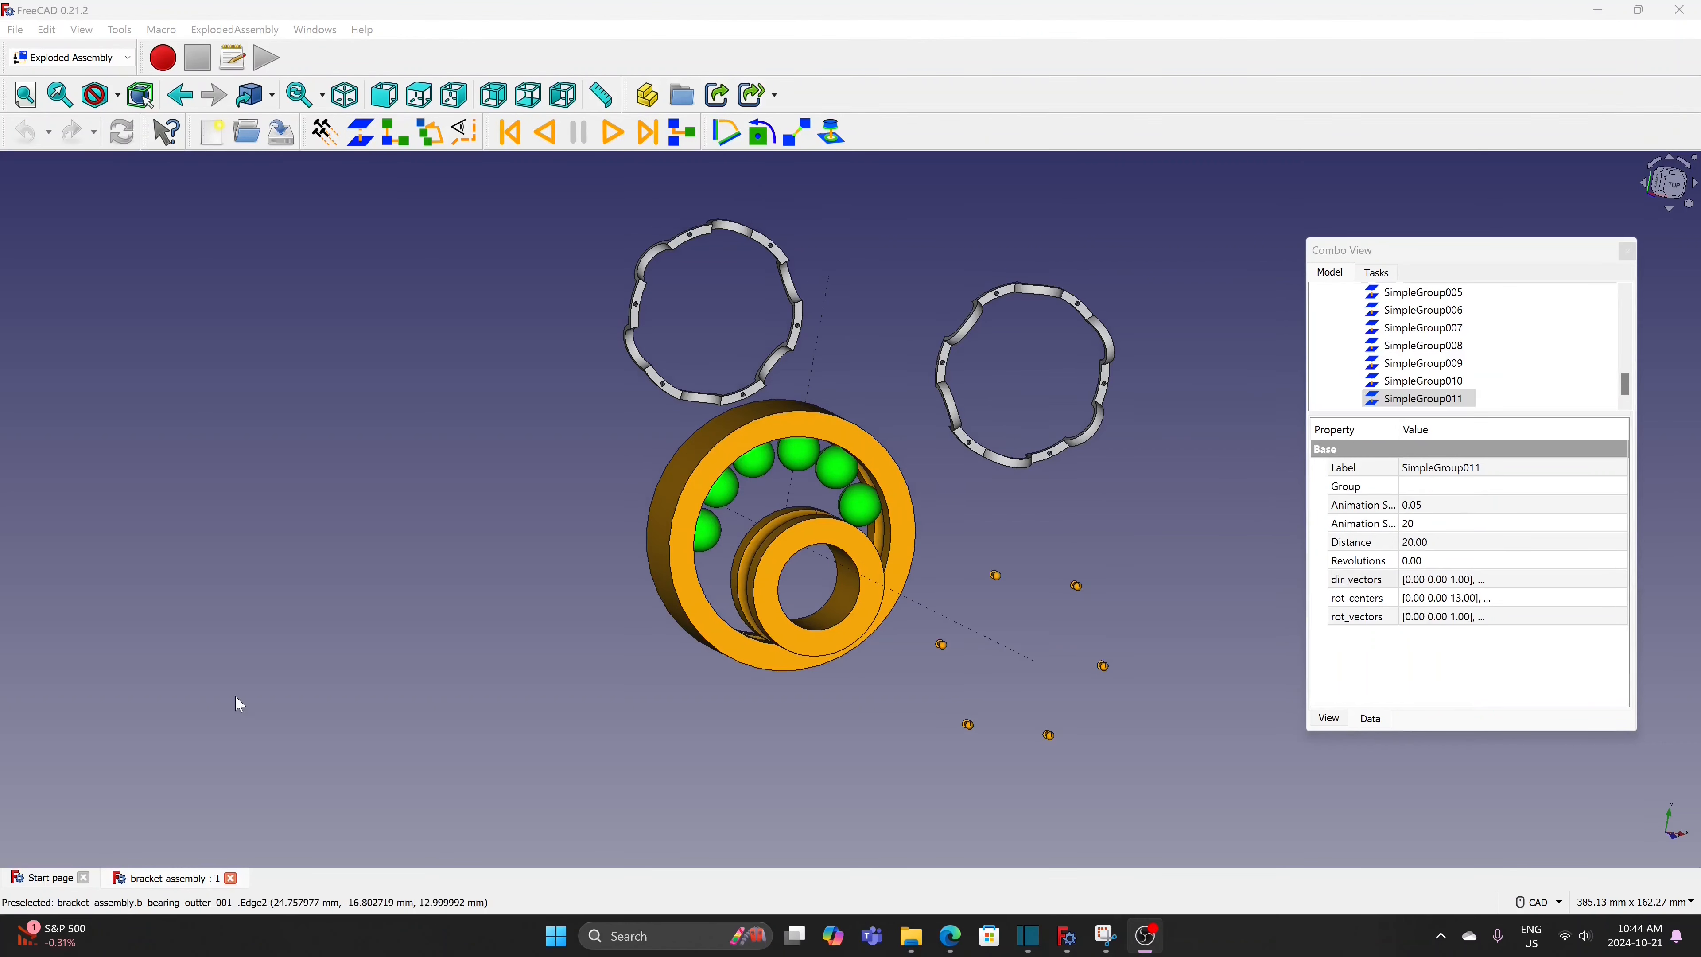
left_click(1478, 540)
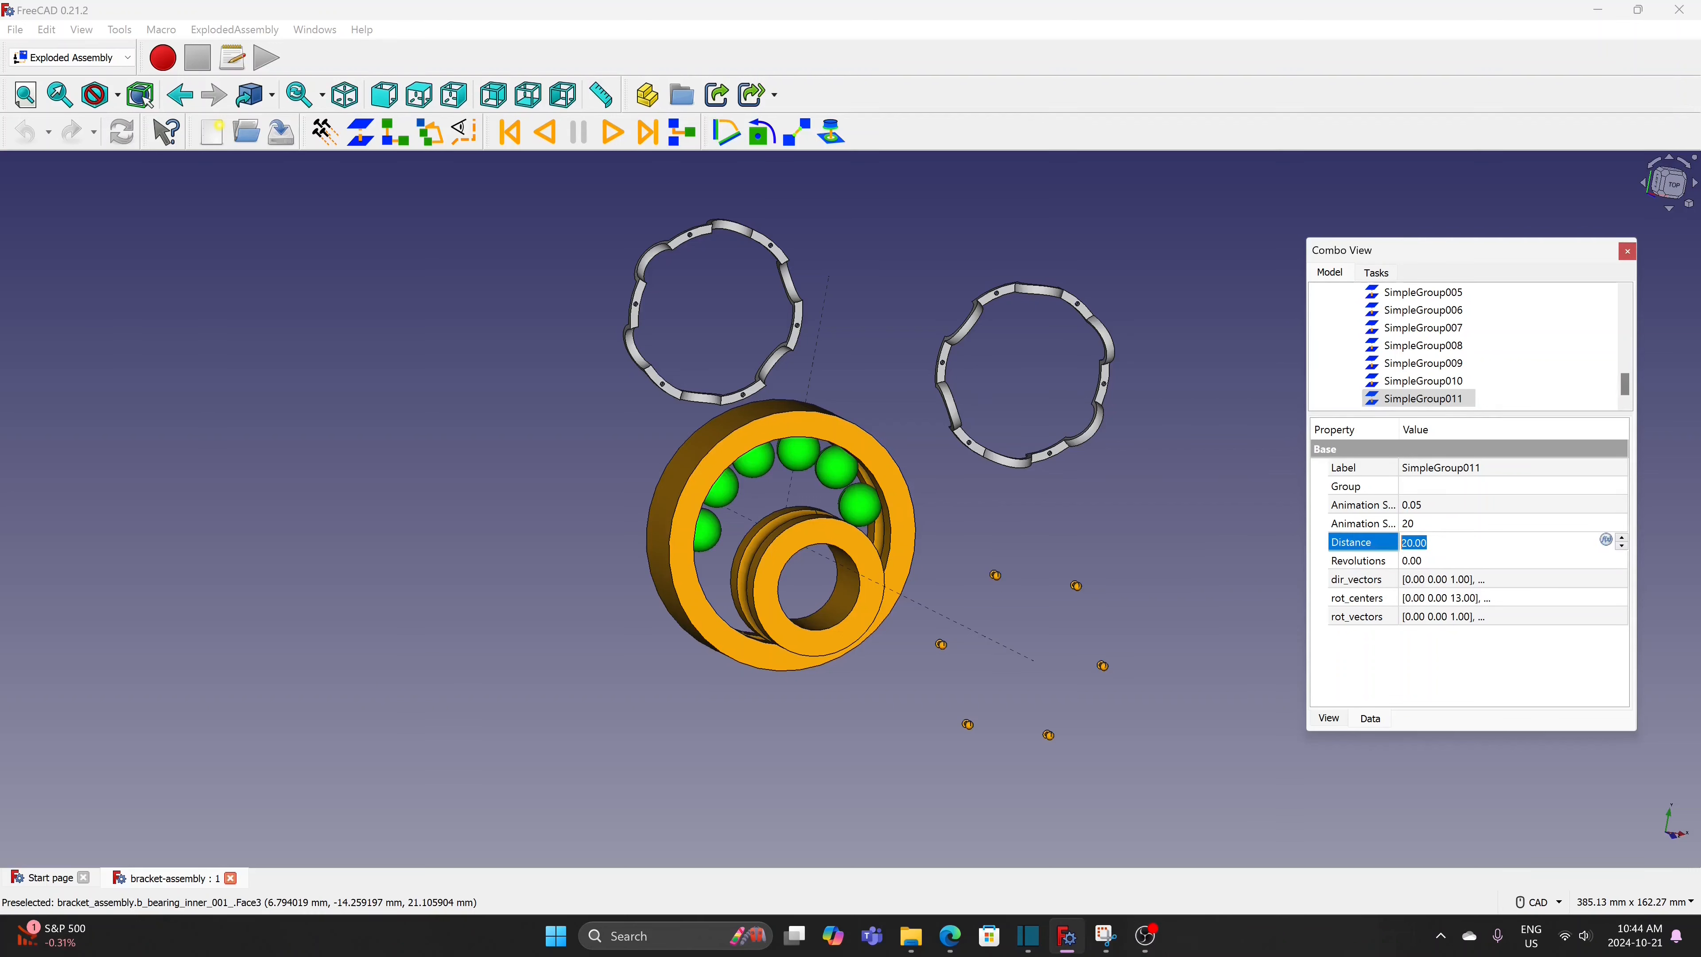
type("80")
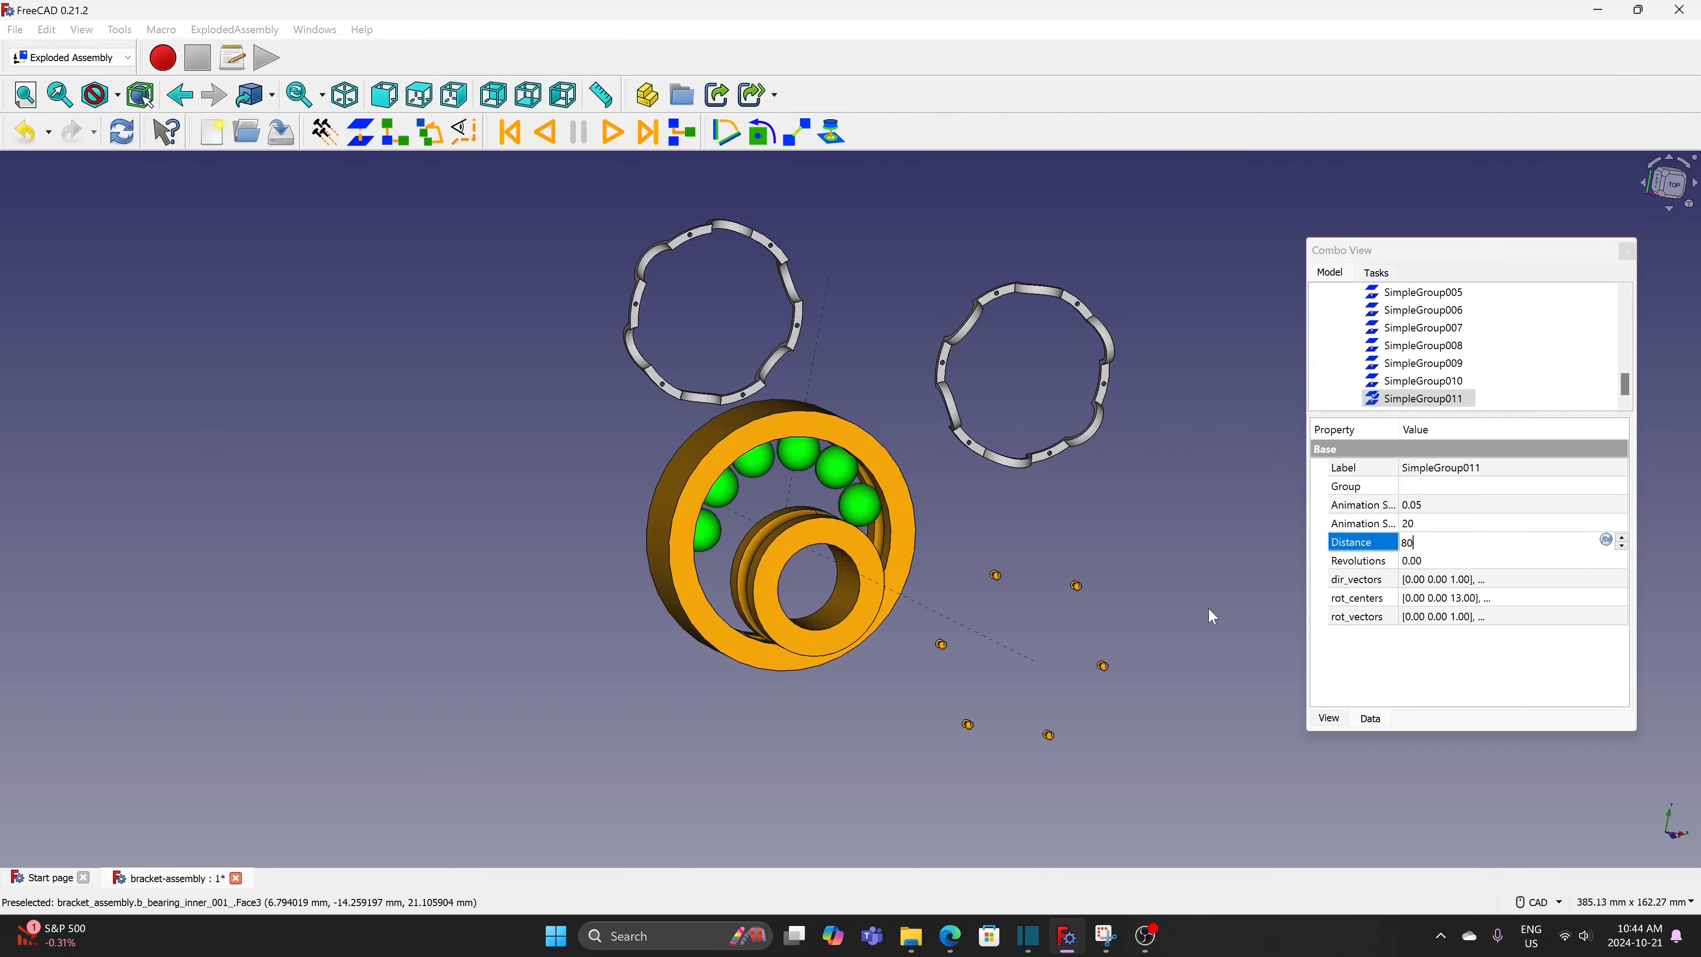
left_click(1209, 609)
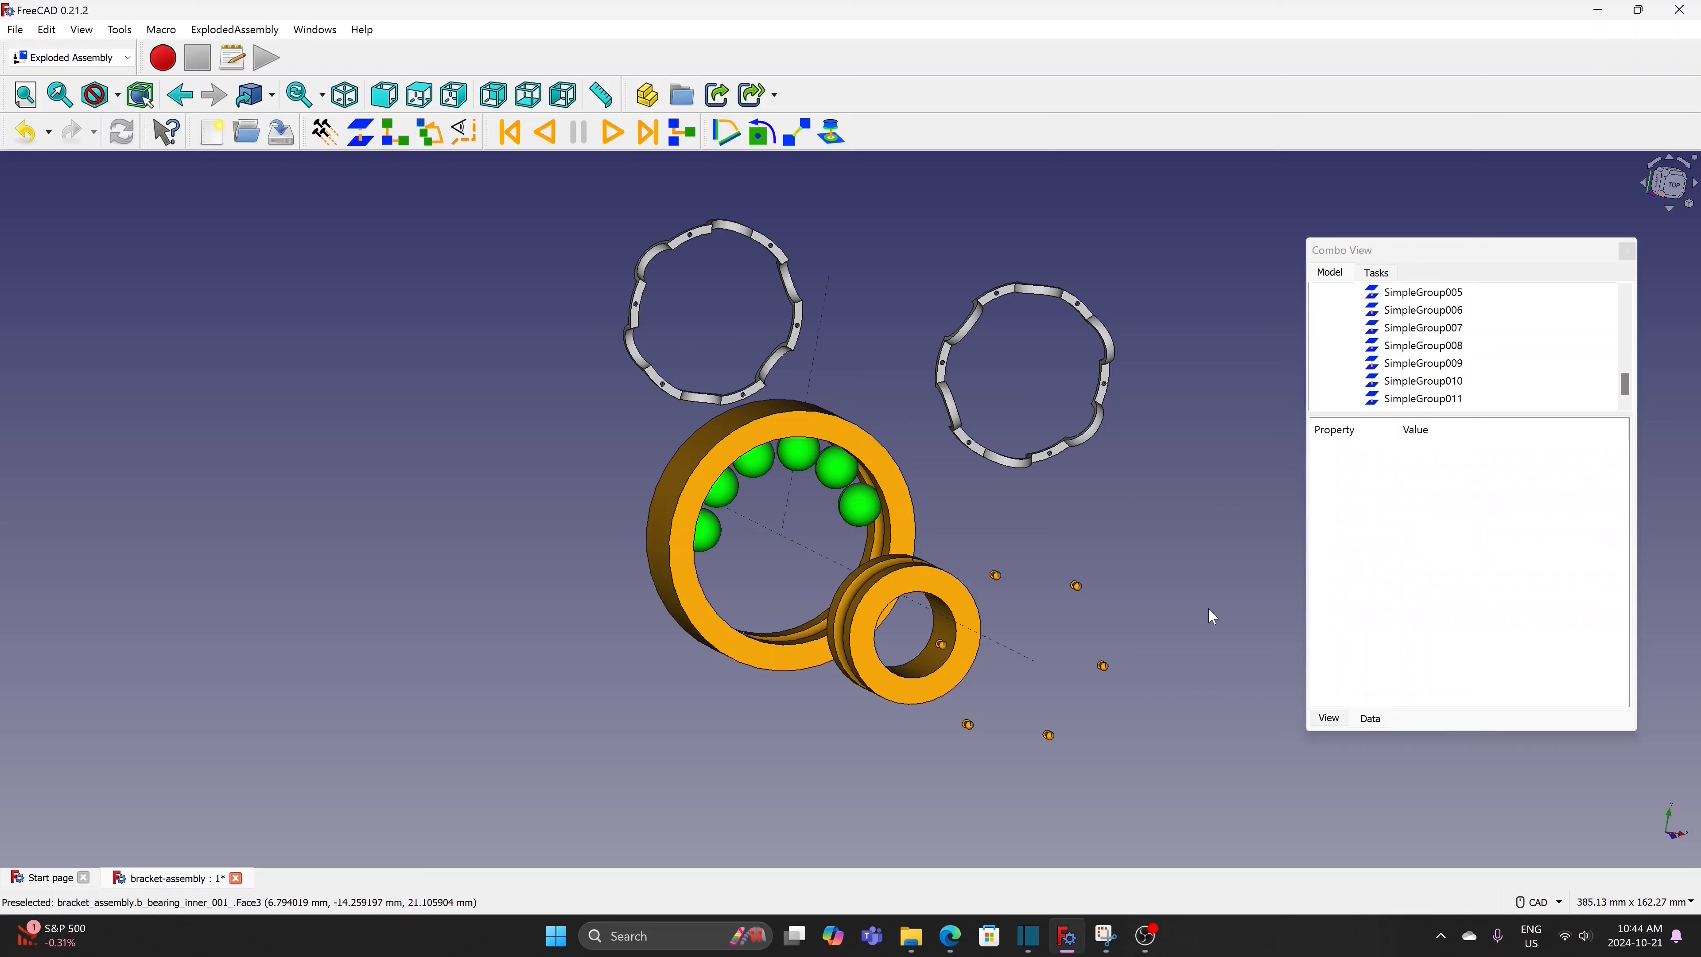
Create a simple explosion group for bearing-ball_001, with the outer ring's cylindrical outside face as direction reference
left_click(801, 456)
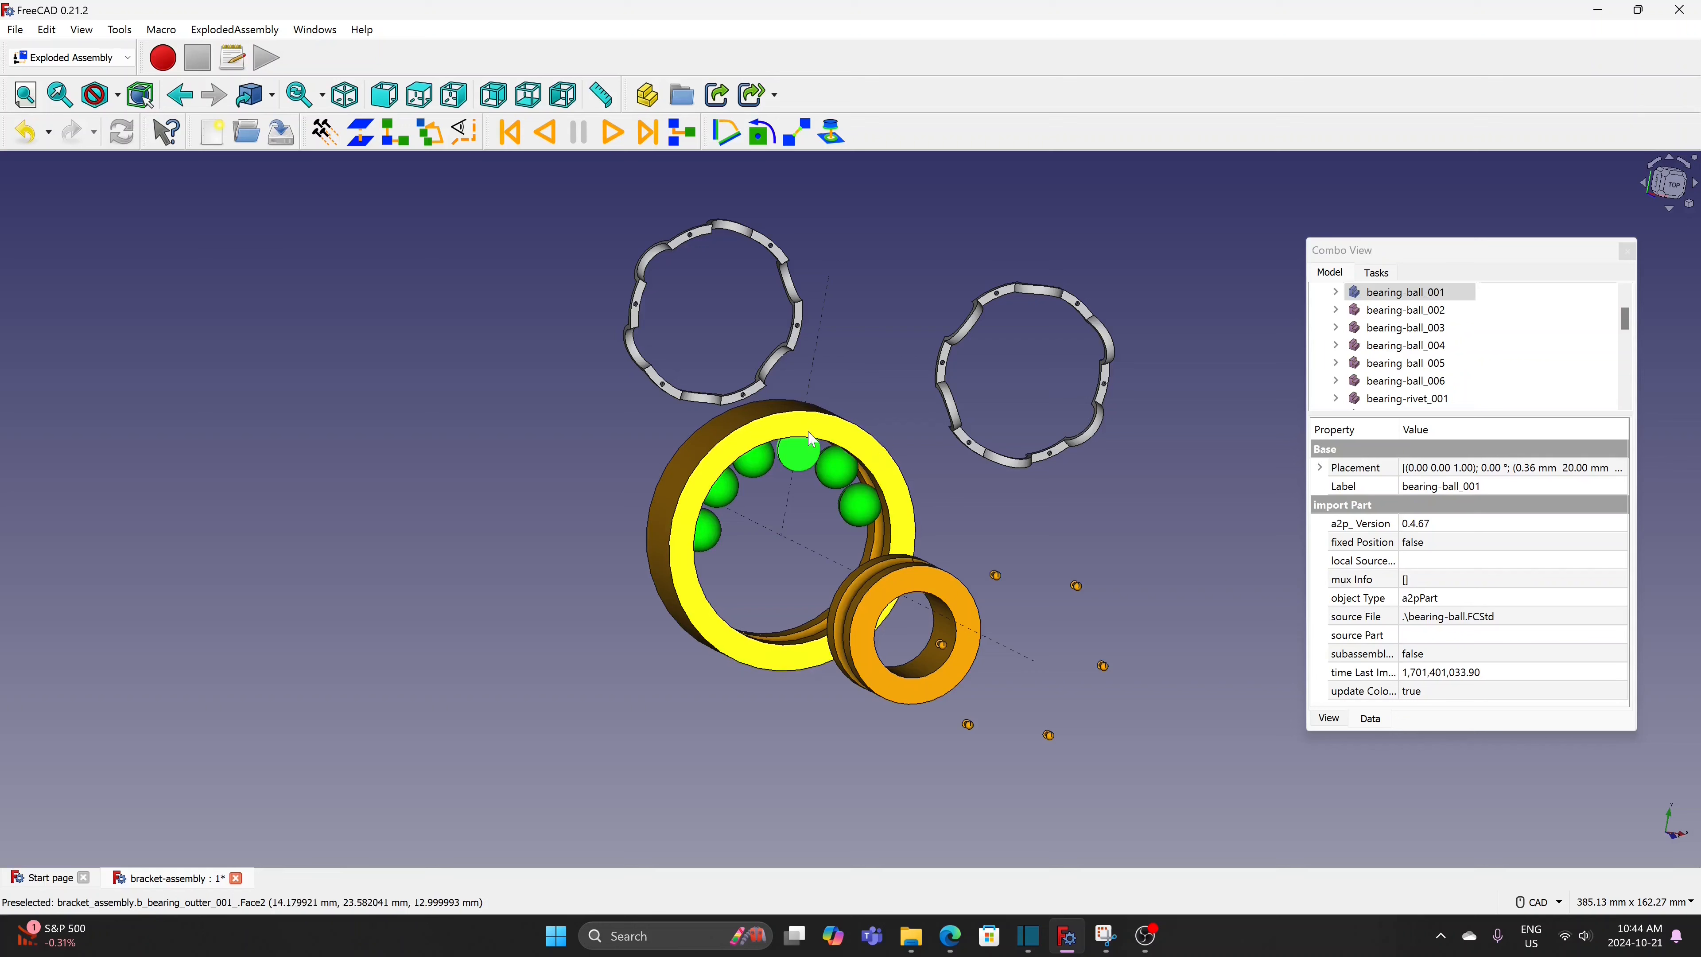
left_click(783, 416, "ctrl")
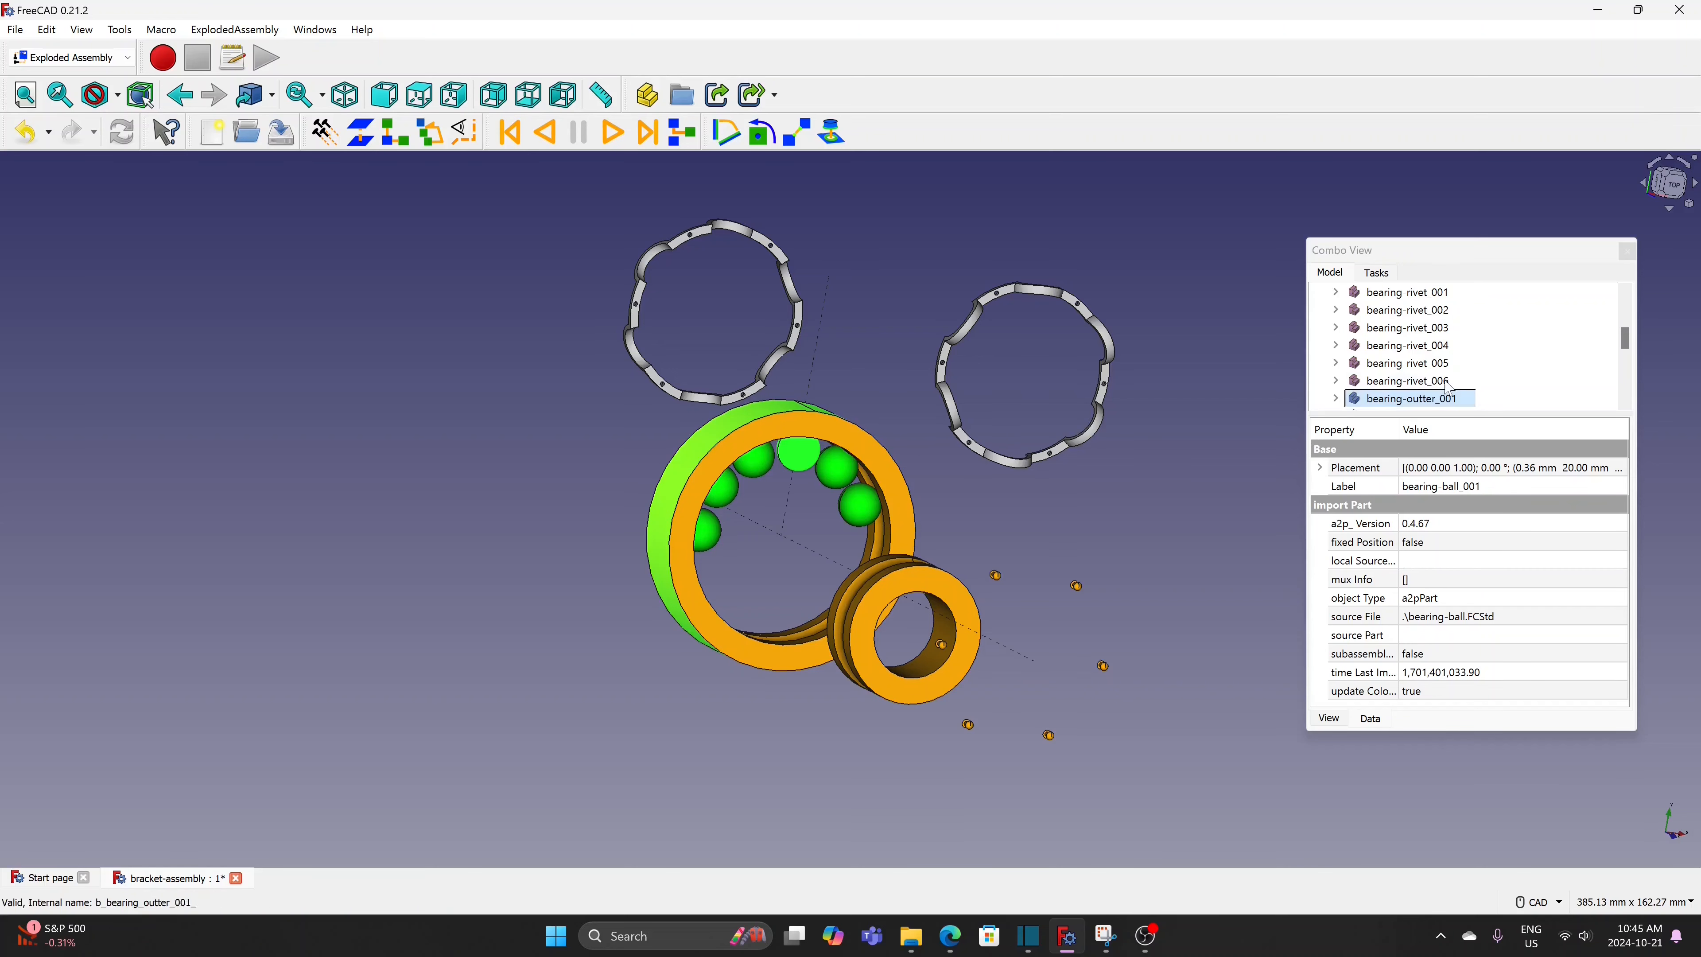
left_click(361, 134)
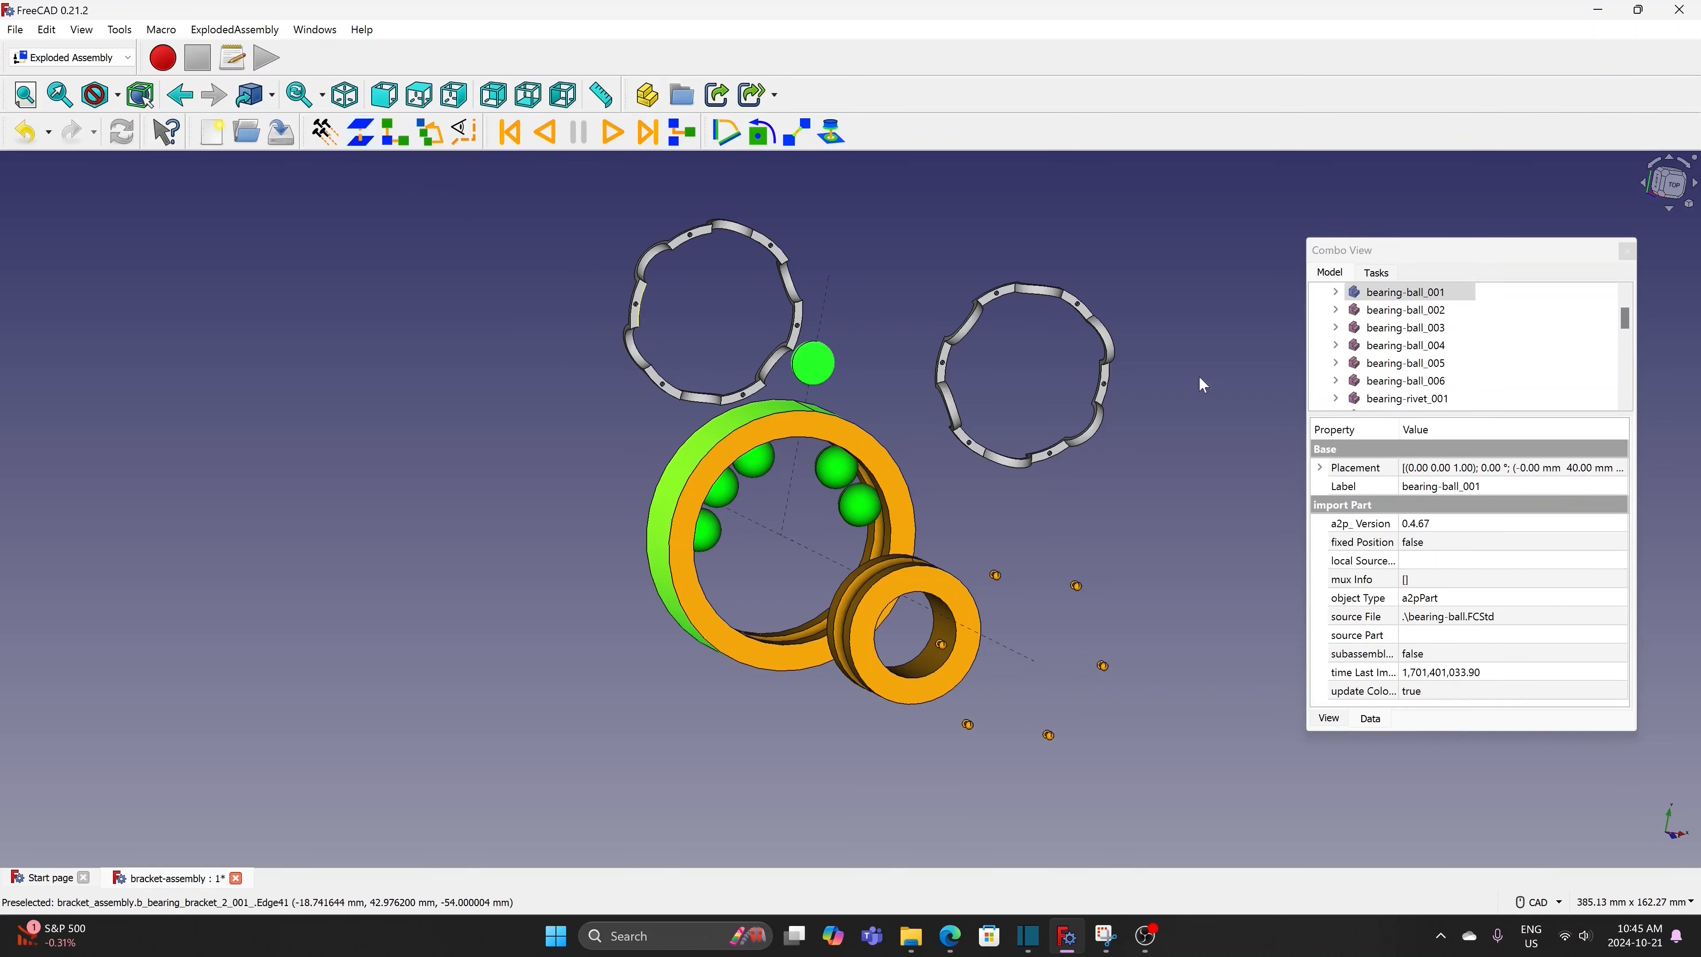
Set the y component of the direction vector of bearing-ball_001's group, SimpleGroup012, to -1 and its distance to 10
scroll(1634, 367, "down", 2)
scroll(1635, 367, "down", 3)
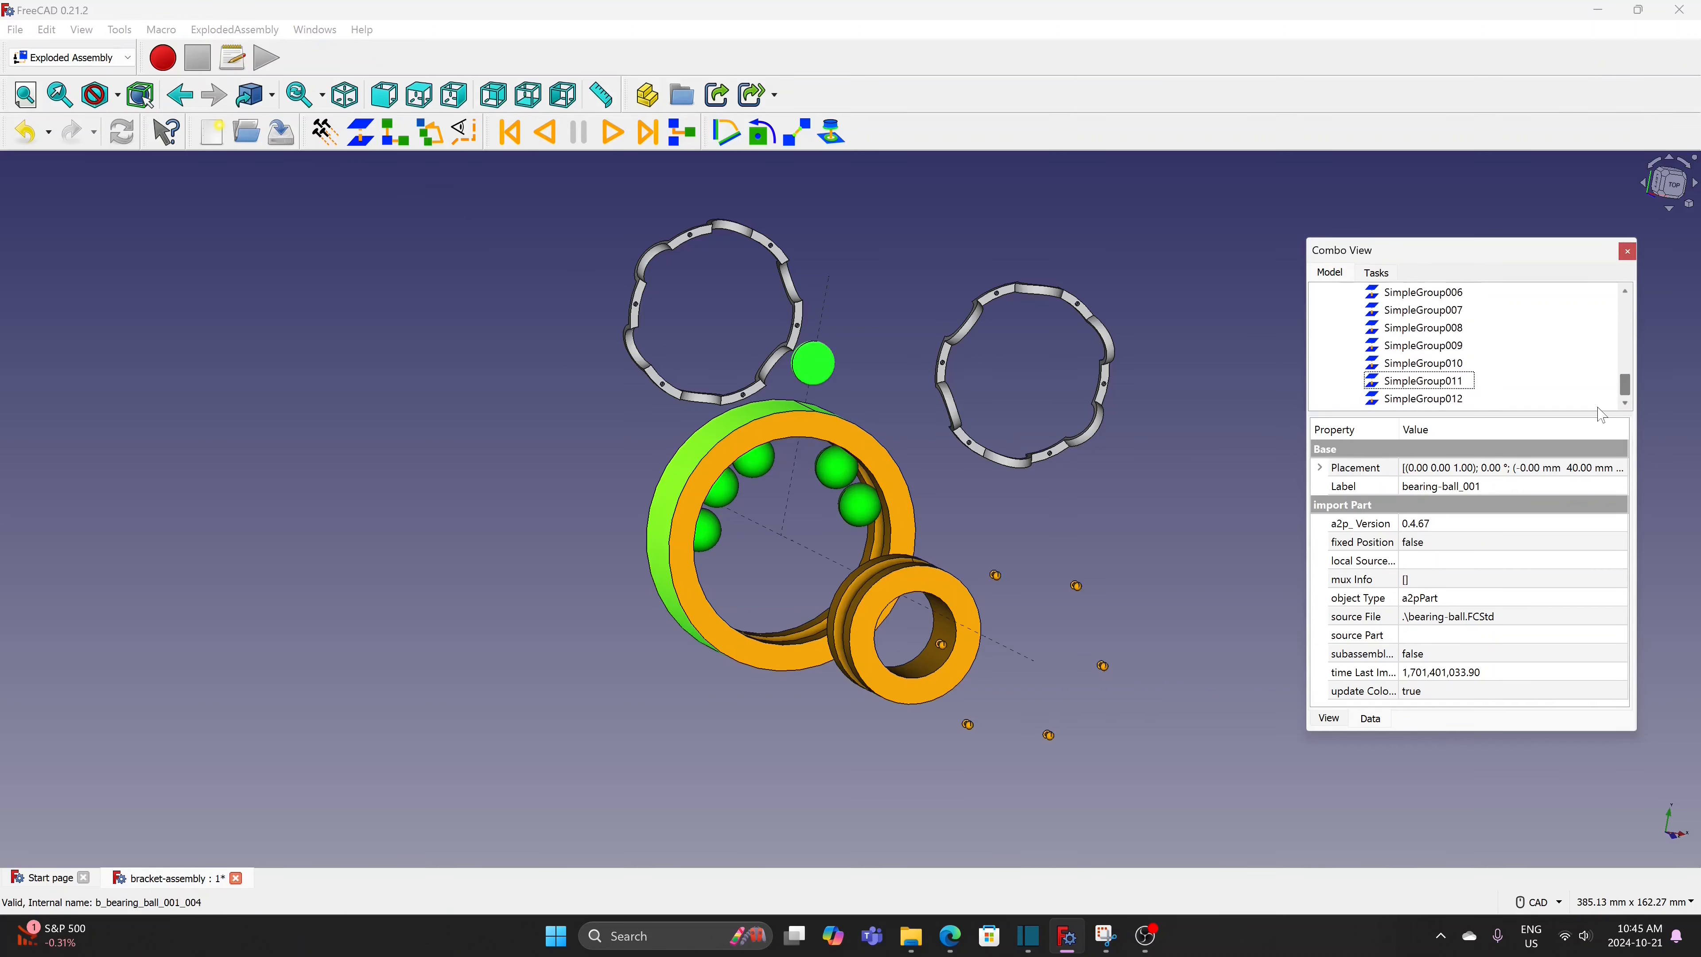
left_click(1497, 398)
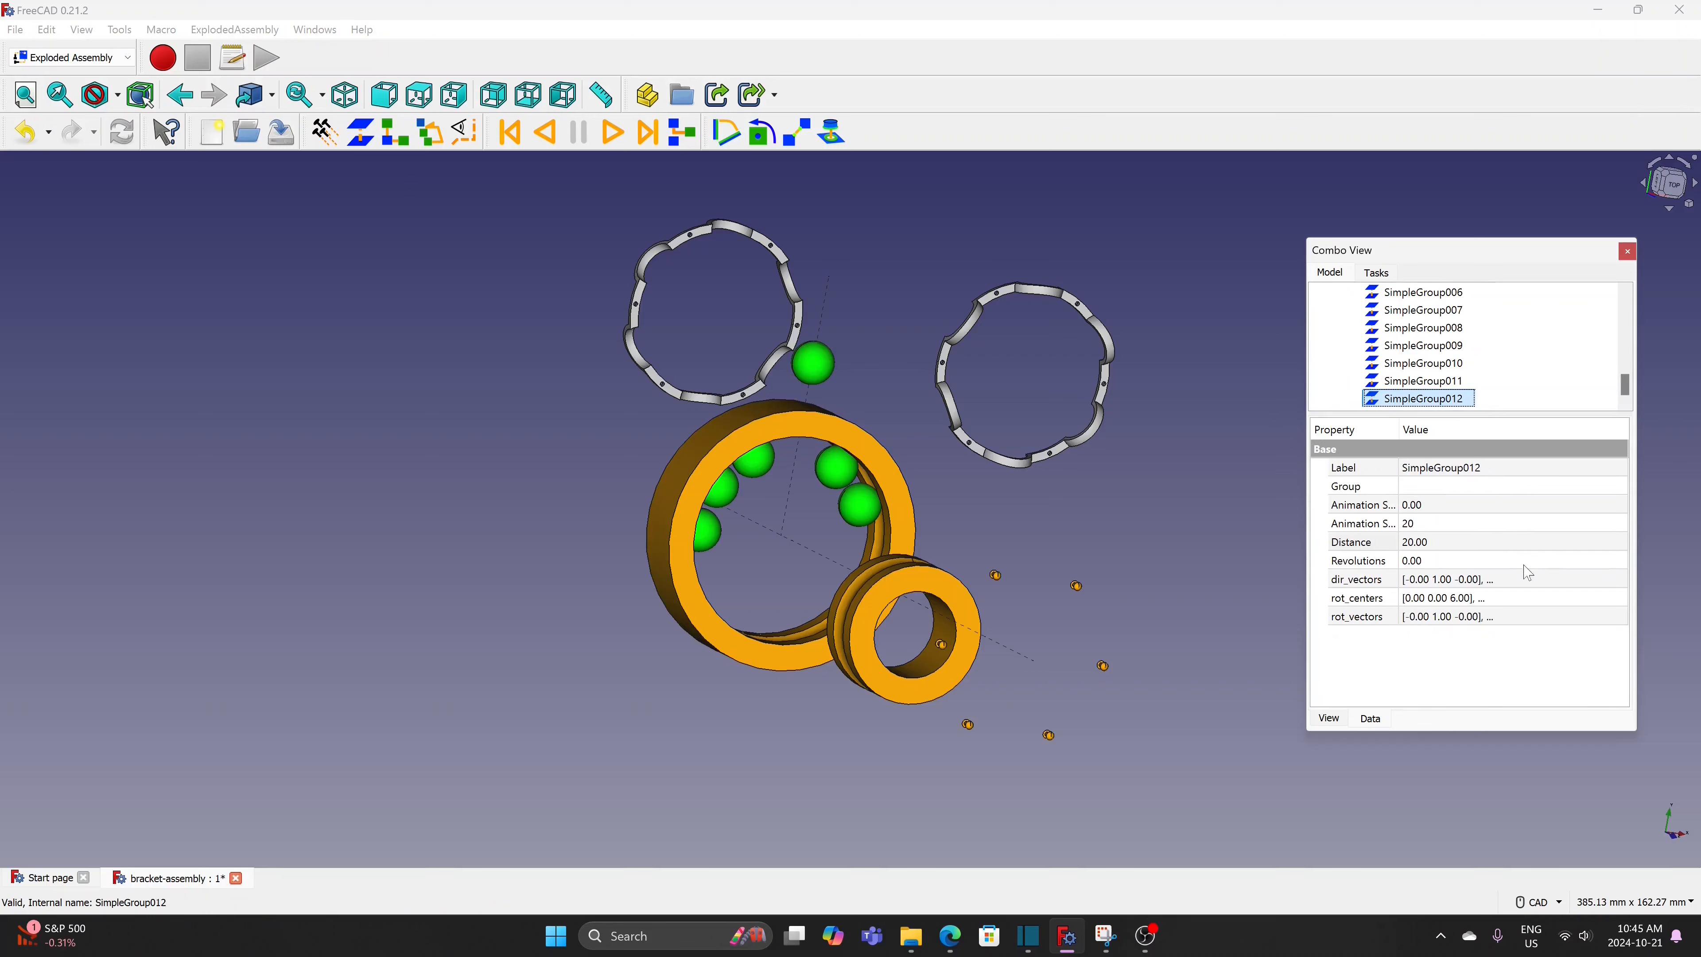
left_click(1582, 581)
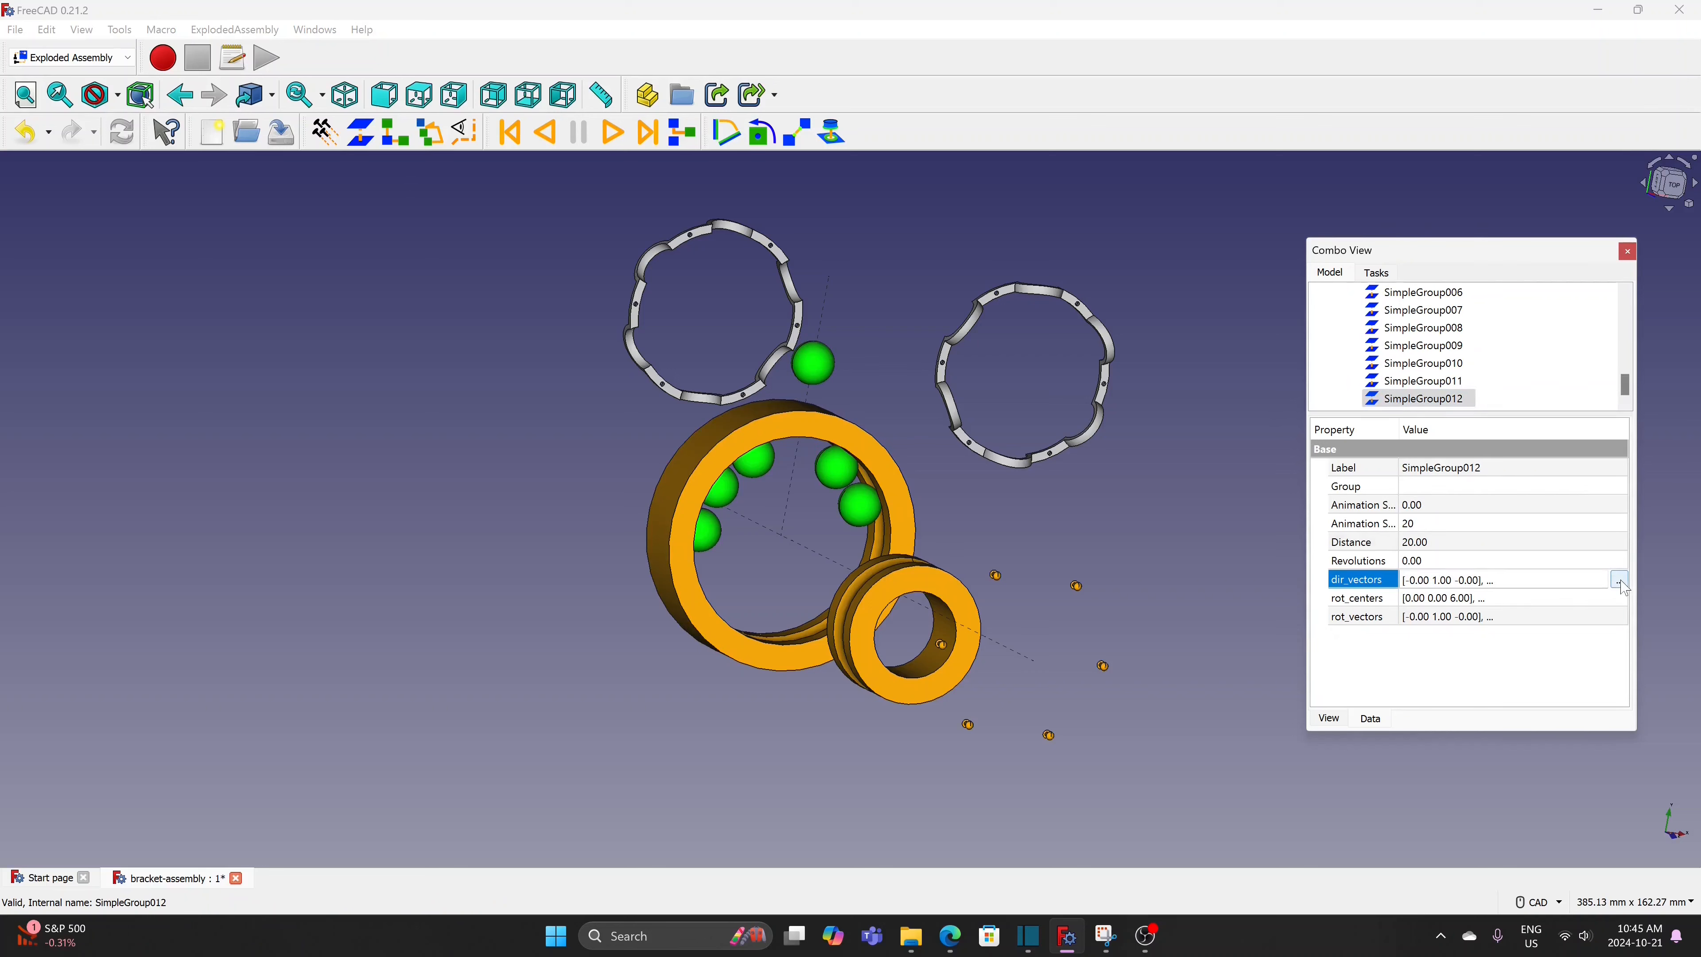
left_click(1620, 580)
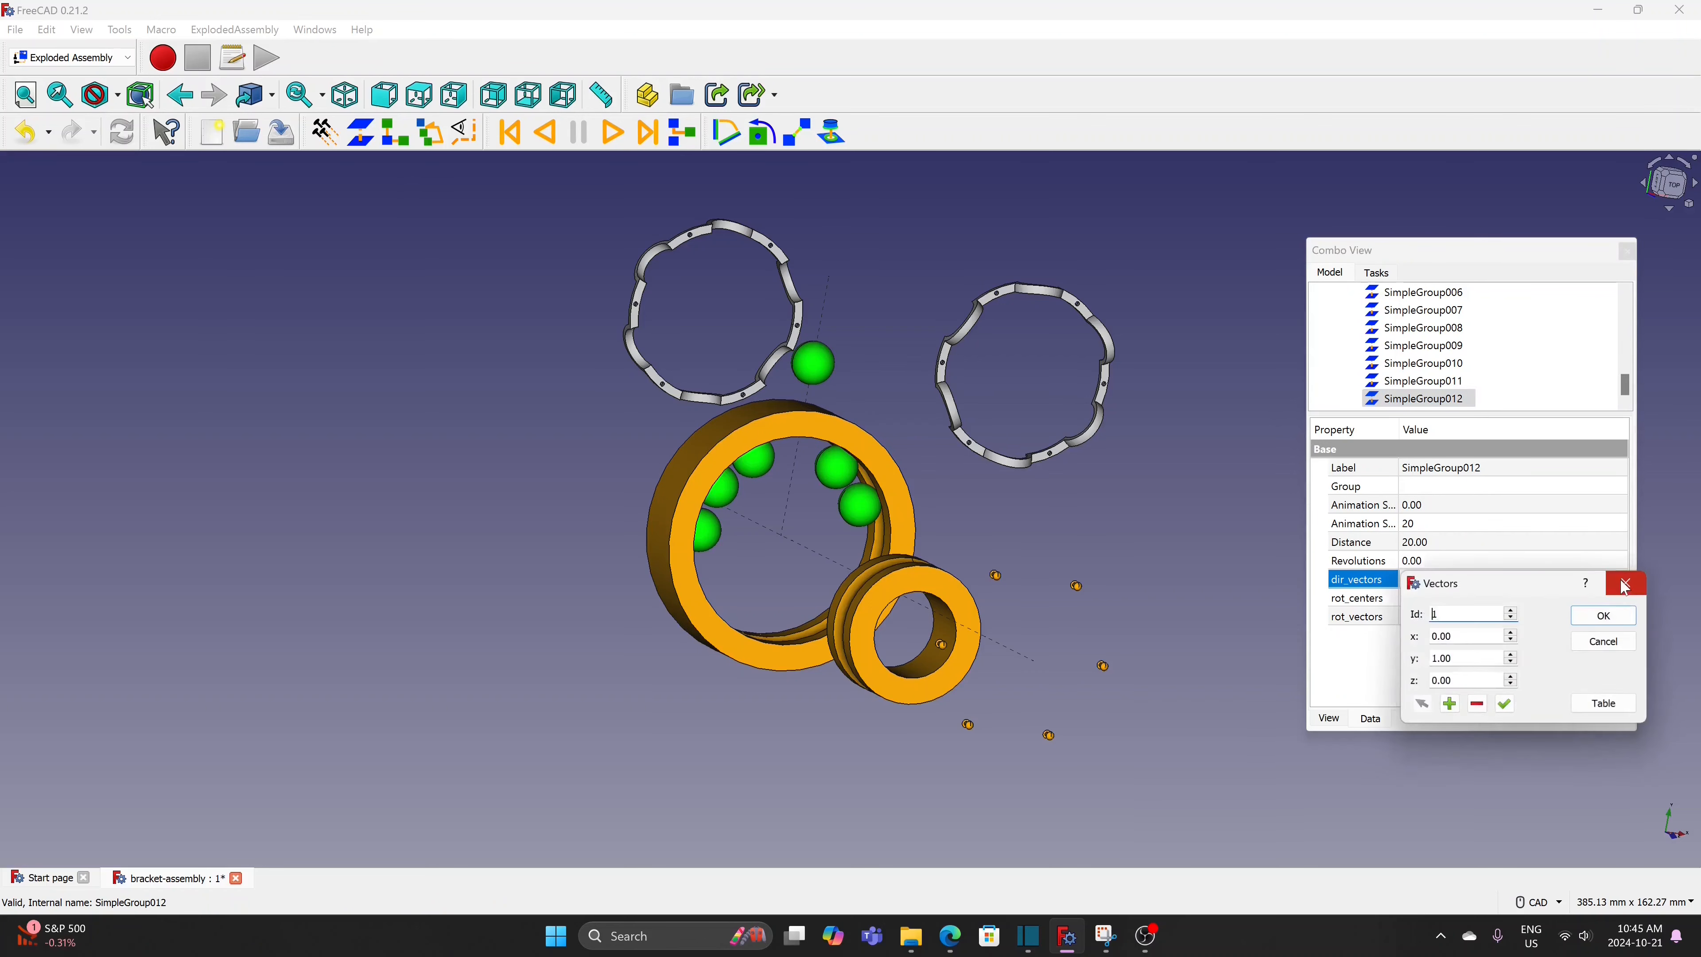
left_click(1511, 663)
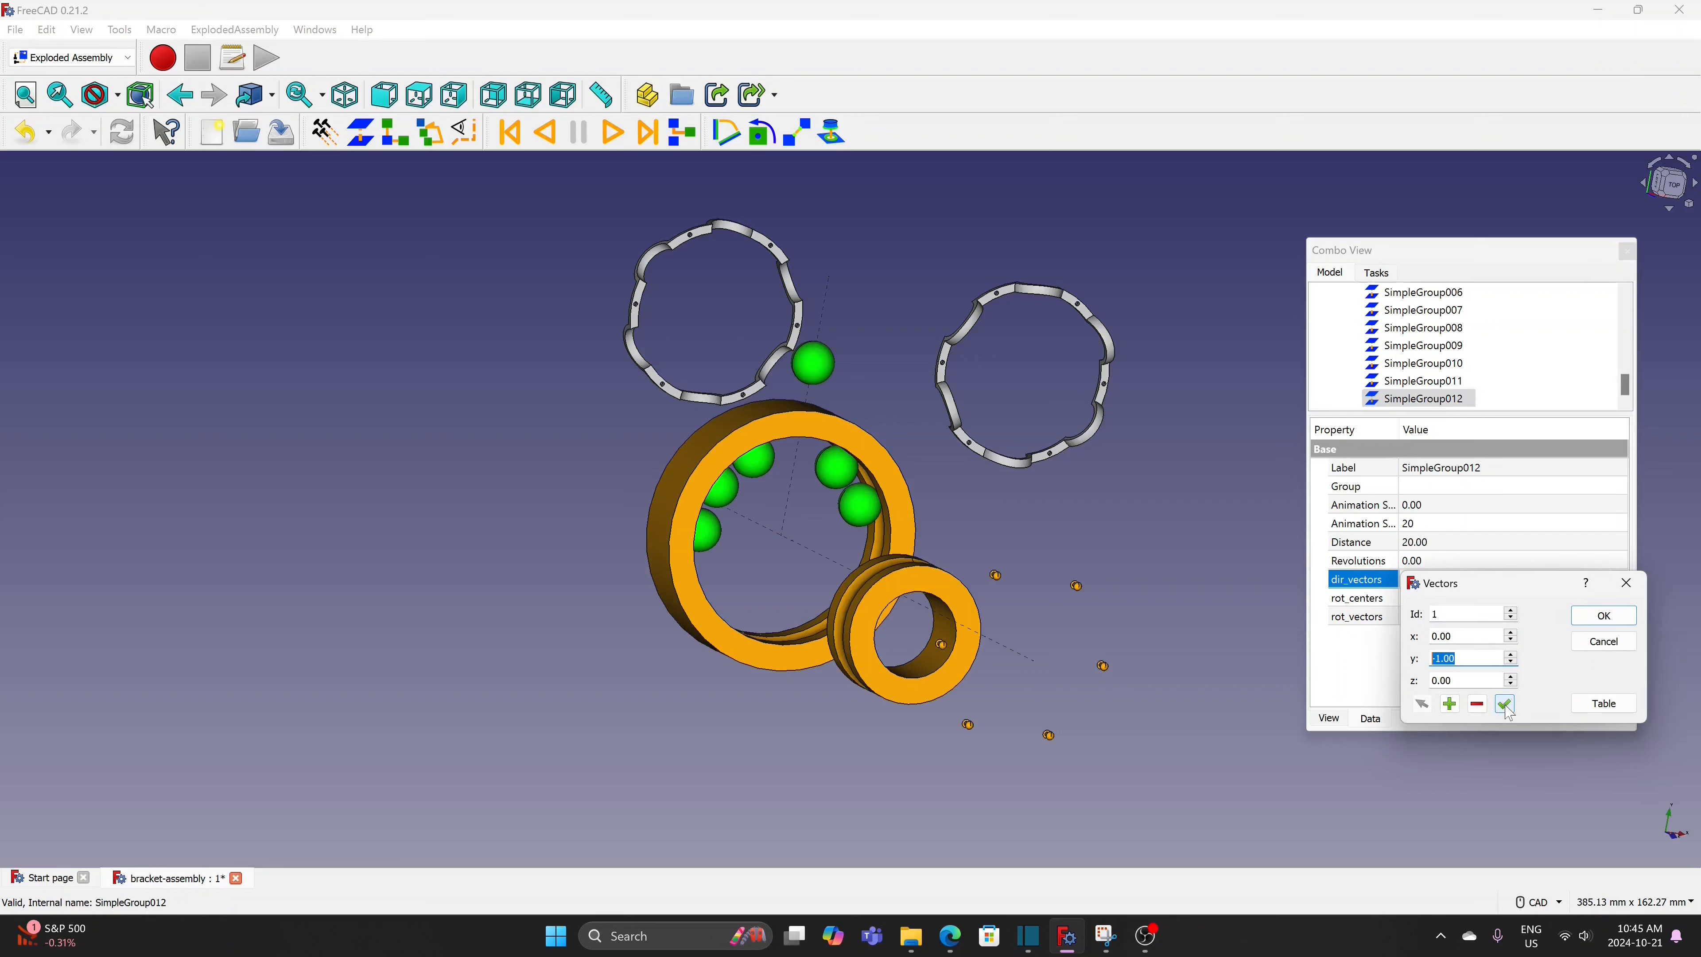
left_click(1602, 616)
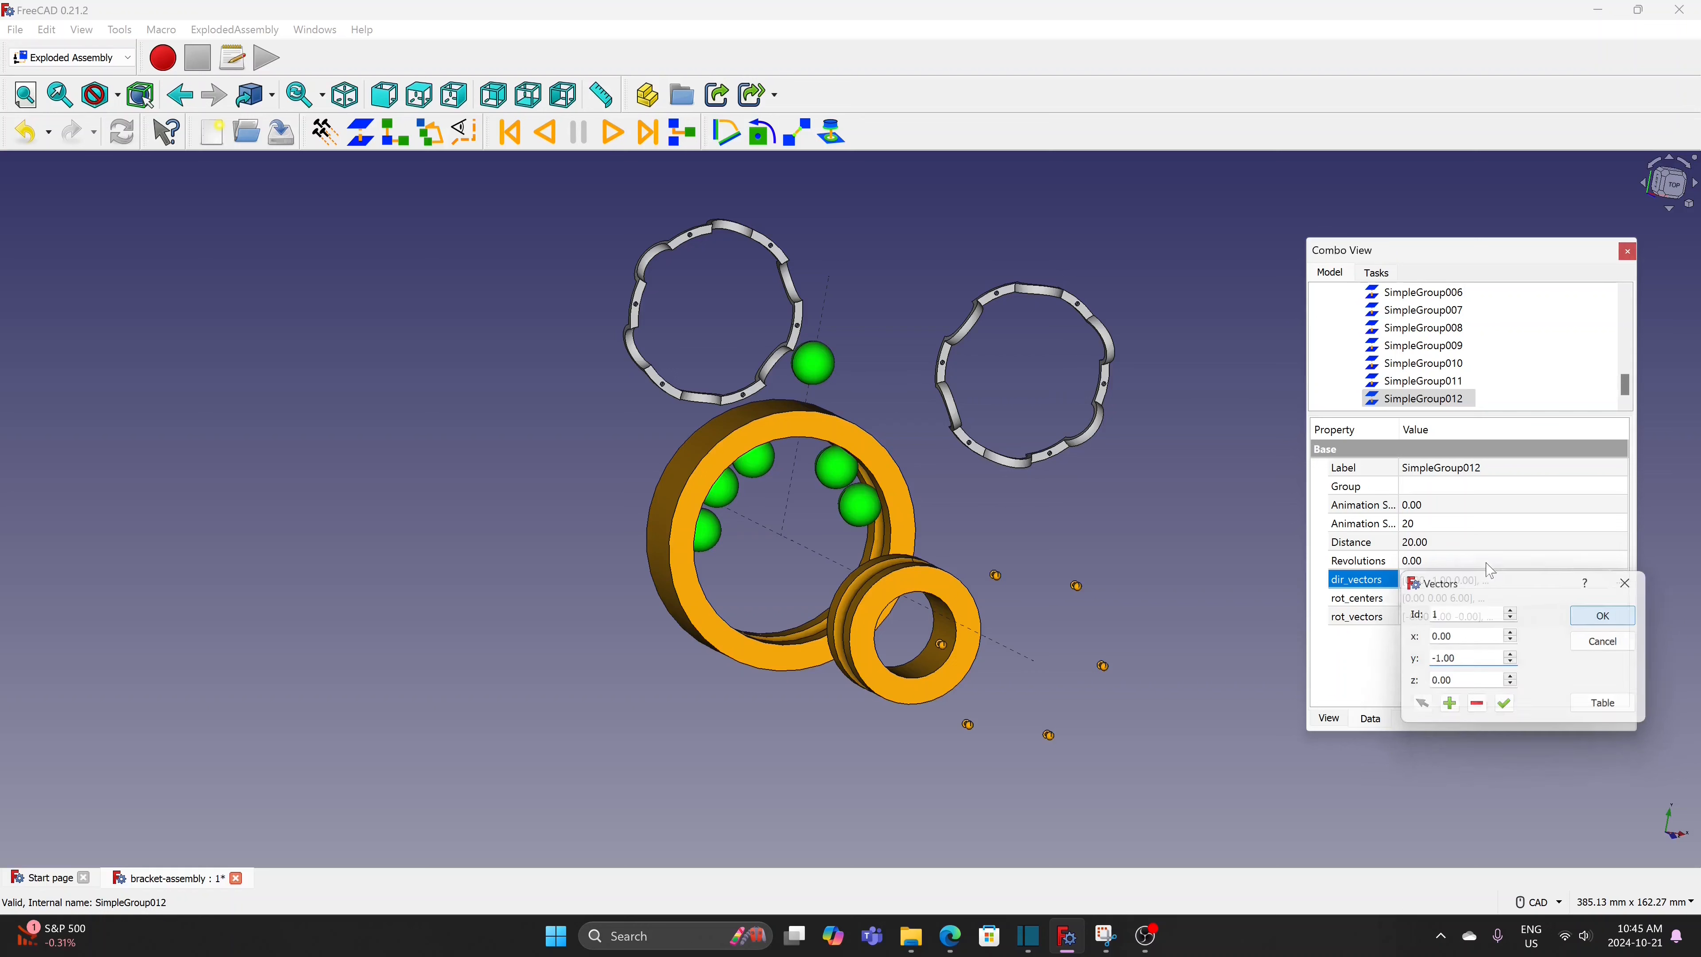
left_click(1455, 543)
left_click(1459, 543)
type("10")
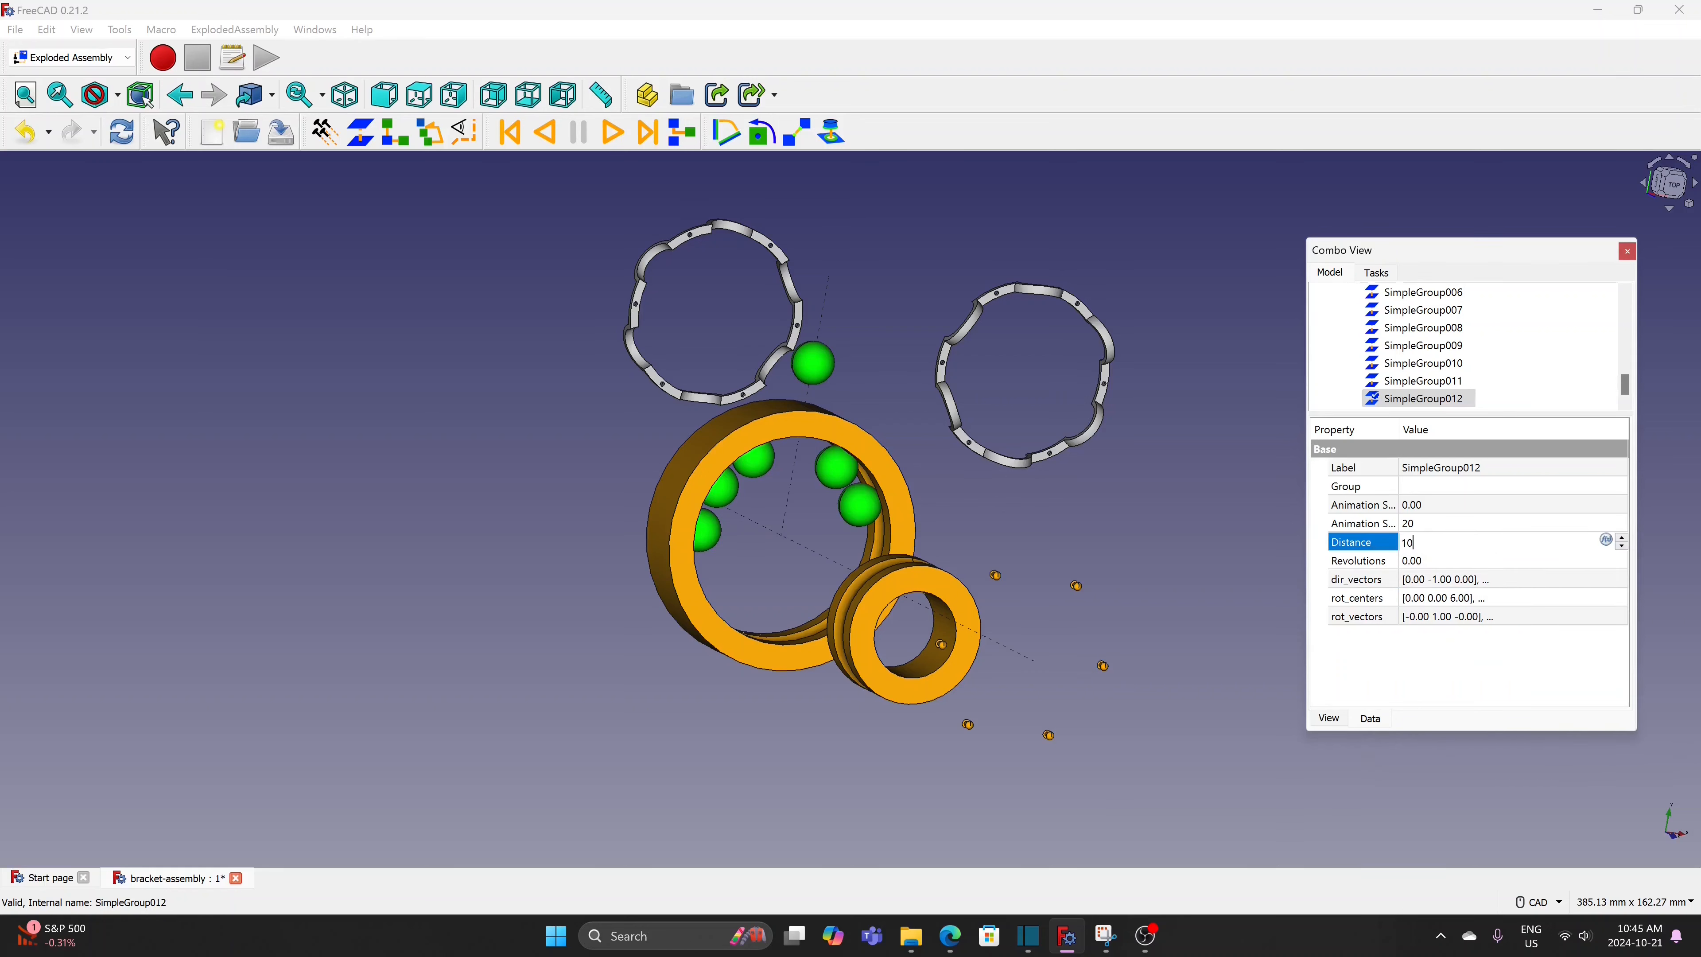
left_click(1188, 567)
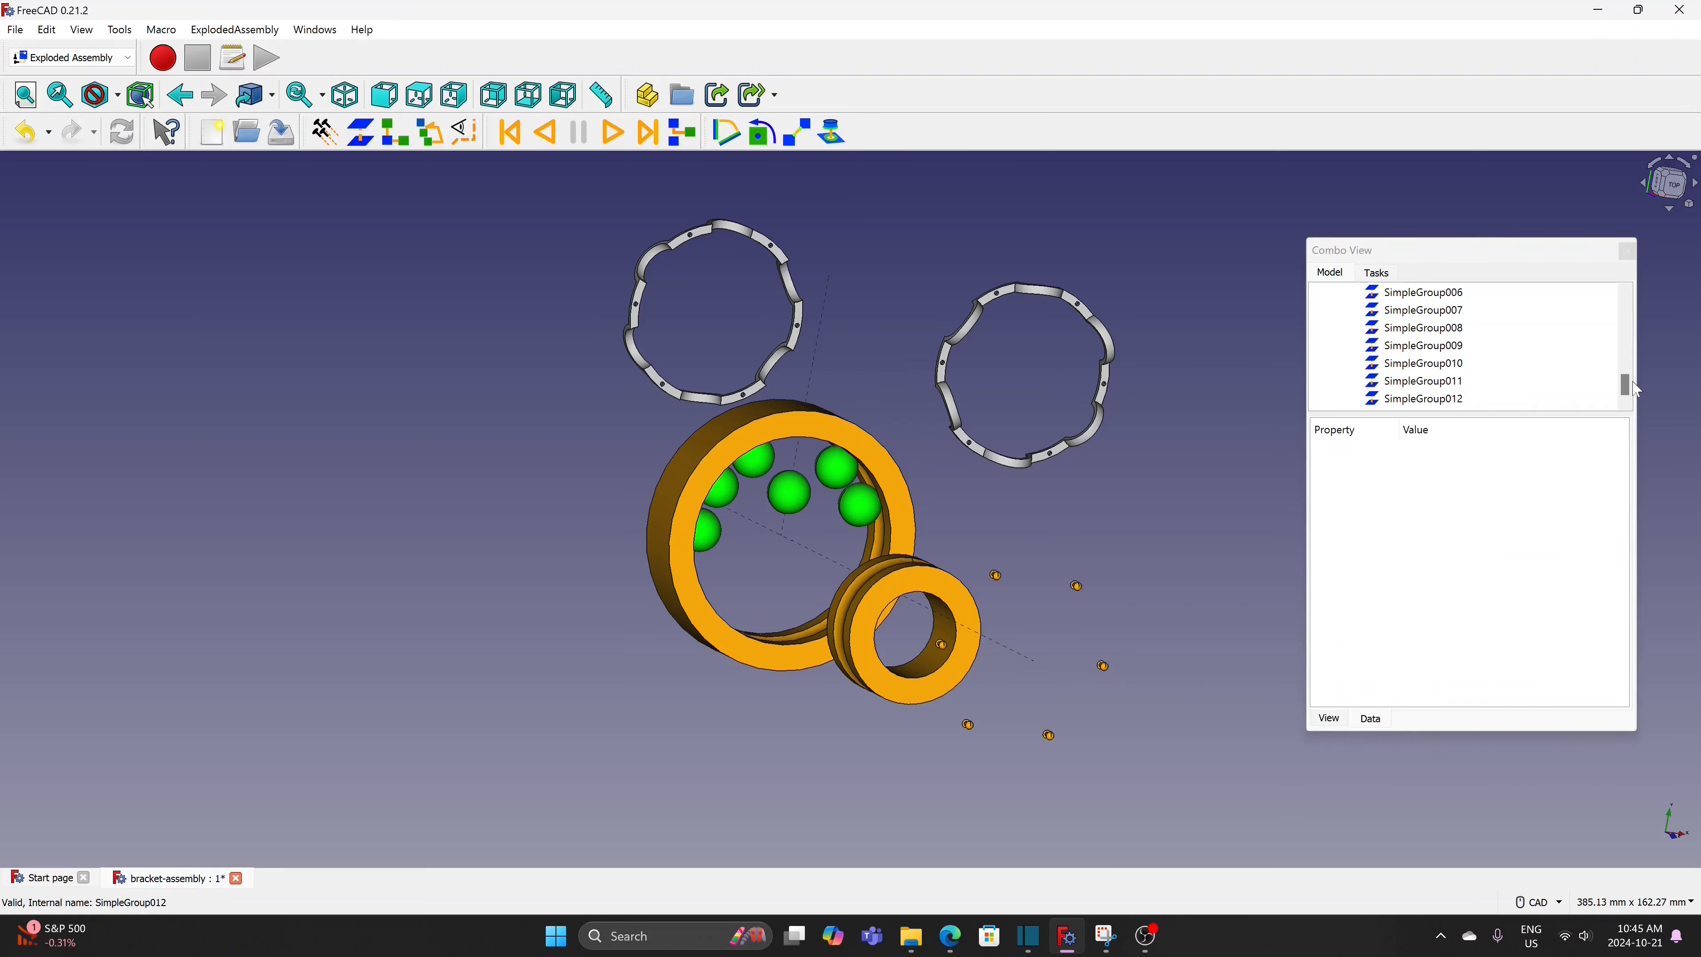
Create a simple explosion group for bearing-ball_001, with the outer ring's front face as direction reference
left_click(788, 501)
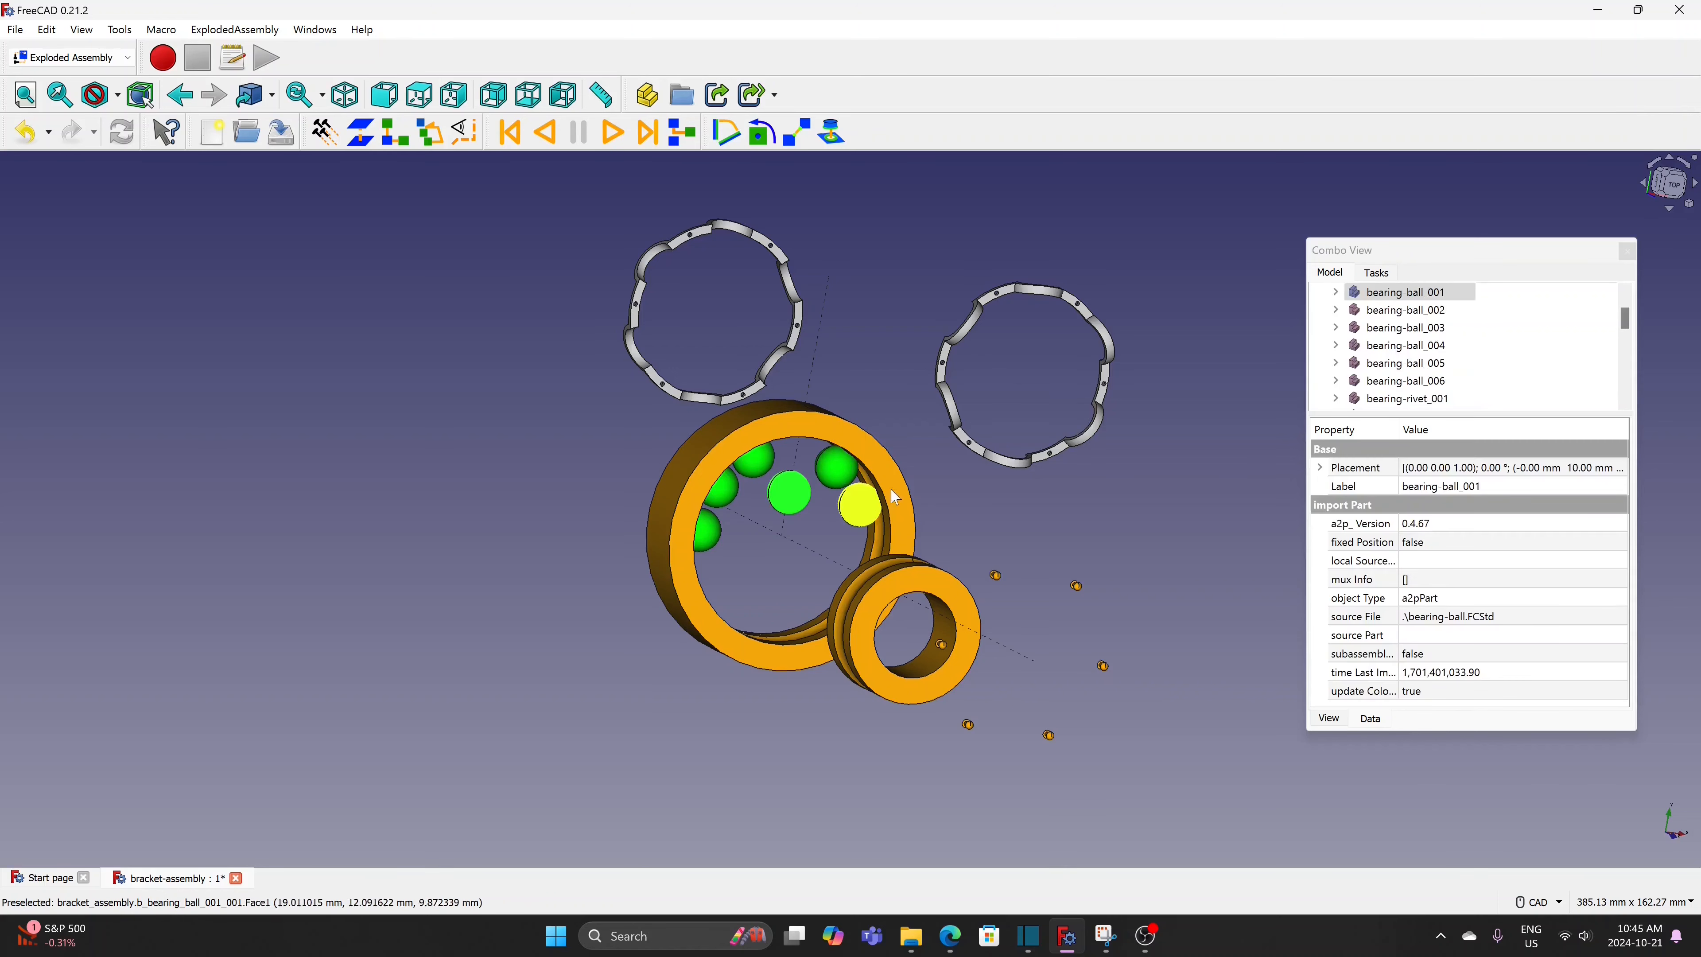
left_click(891, 489, "ctrl")
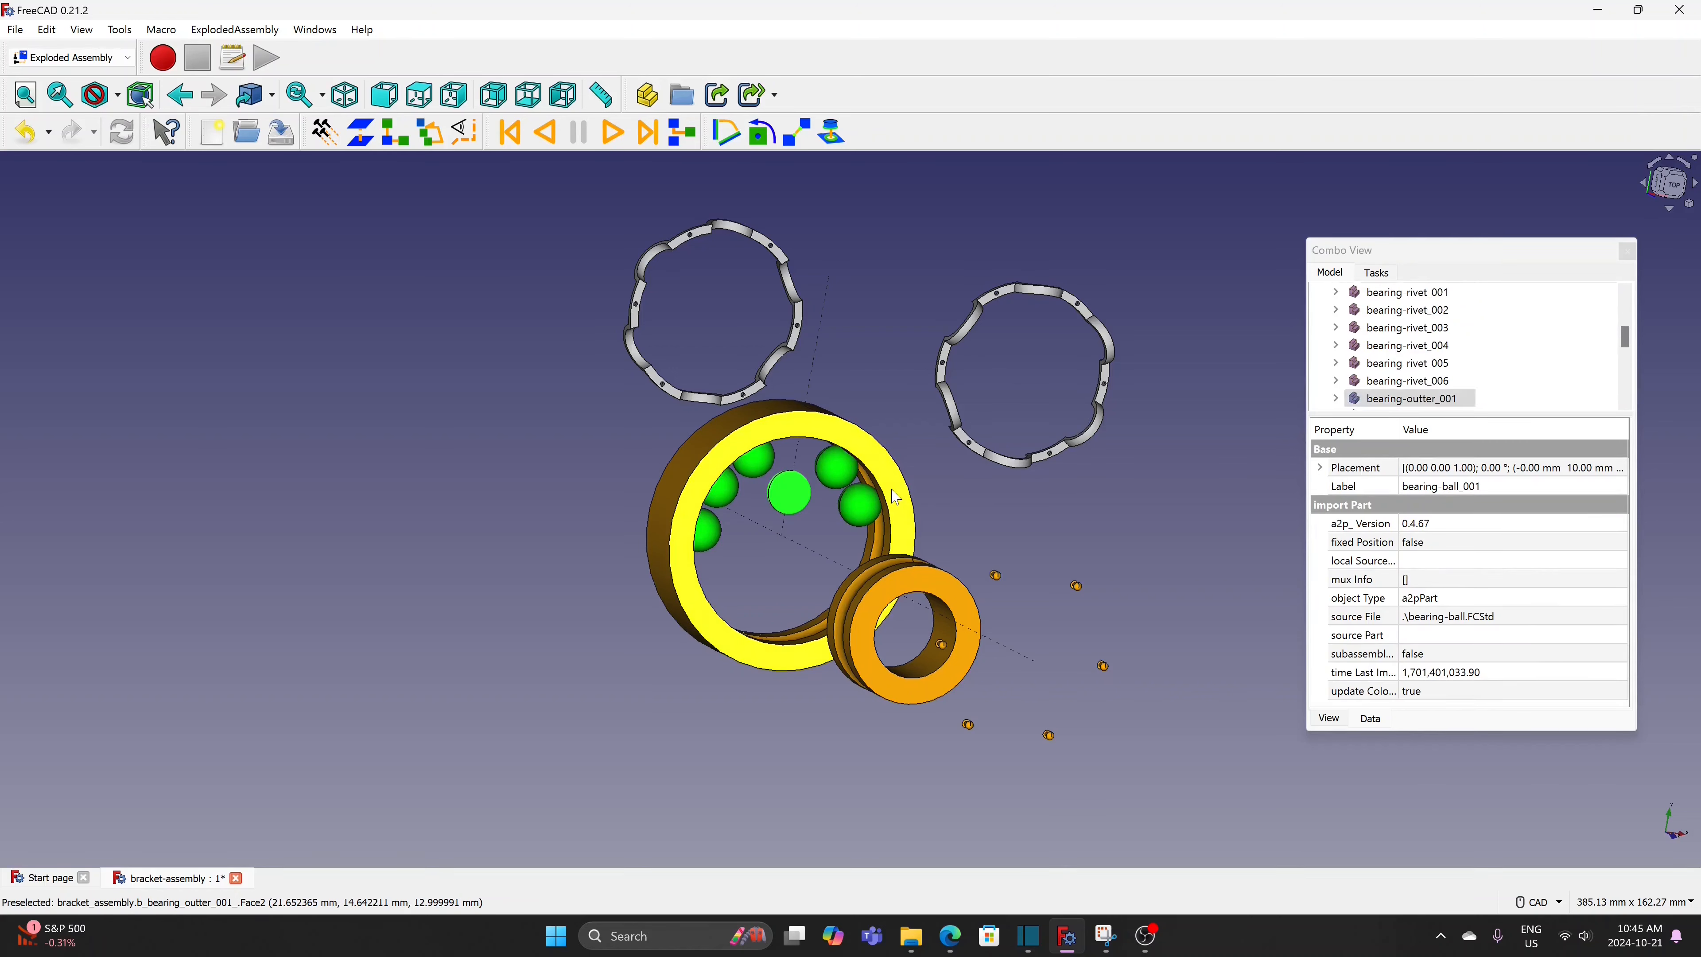
left_click(362, 127)
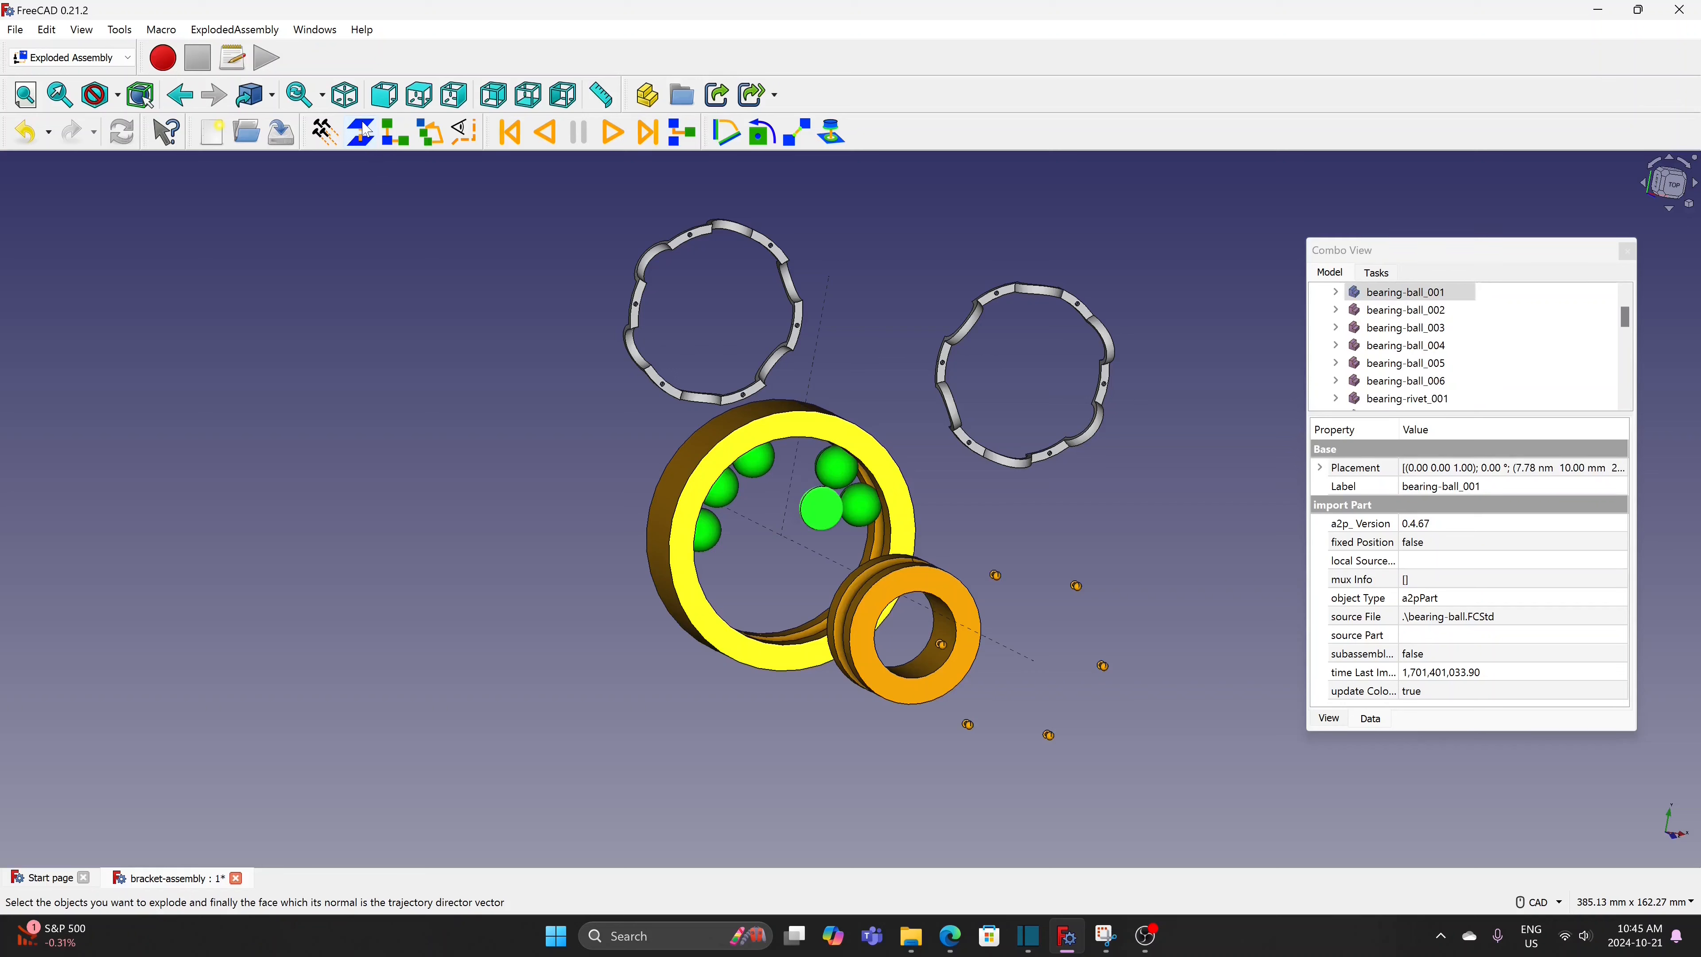
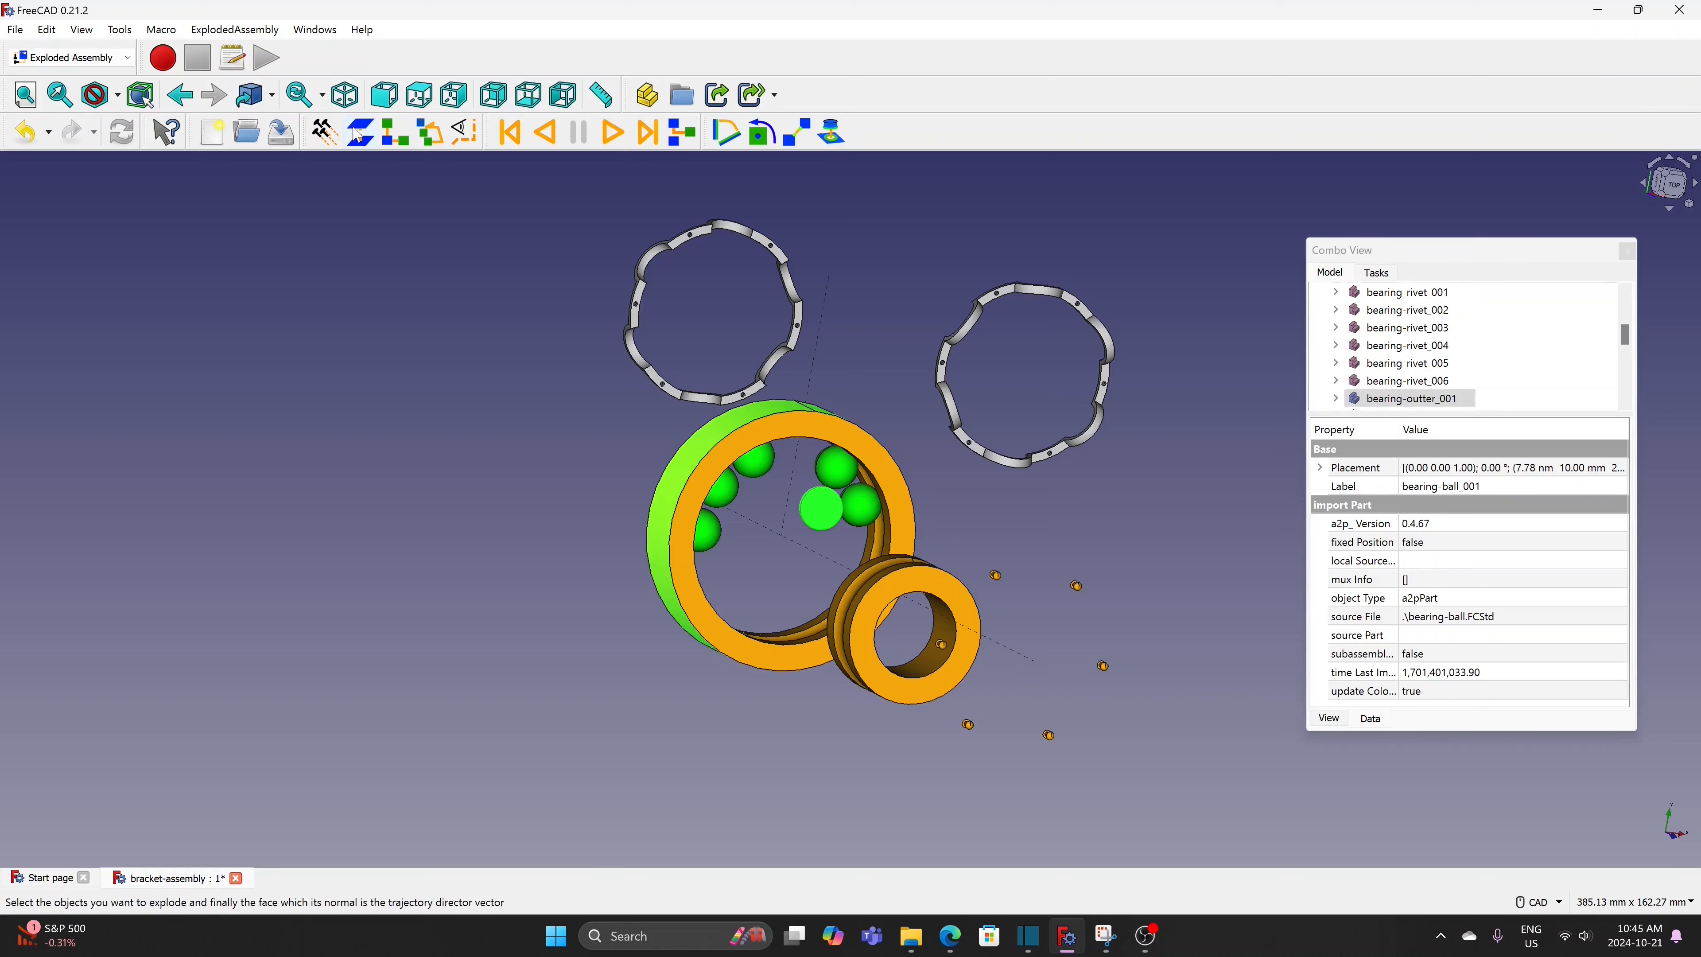
Create a simple explosion group for bearing-ball_001, referenced to the outer ring's cylindrical outside face, with distance 110
left_click(362, 137)
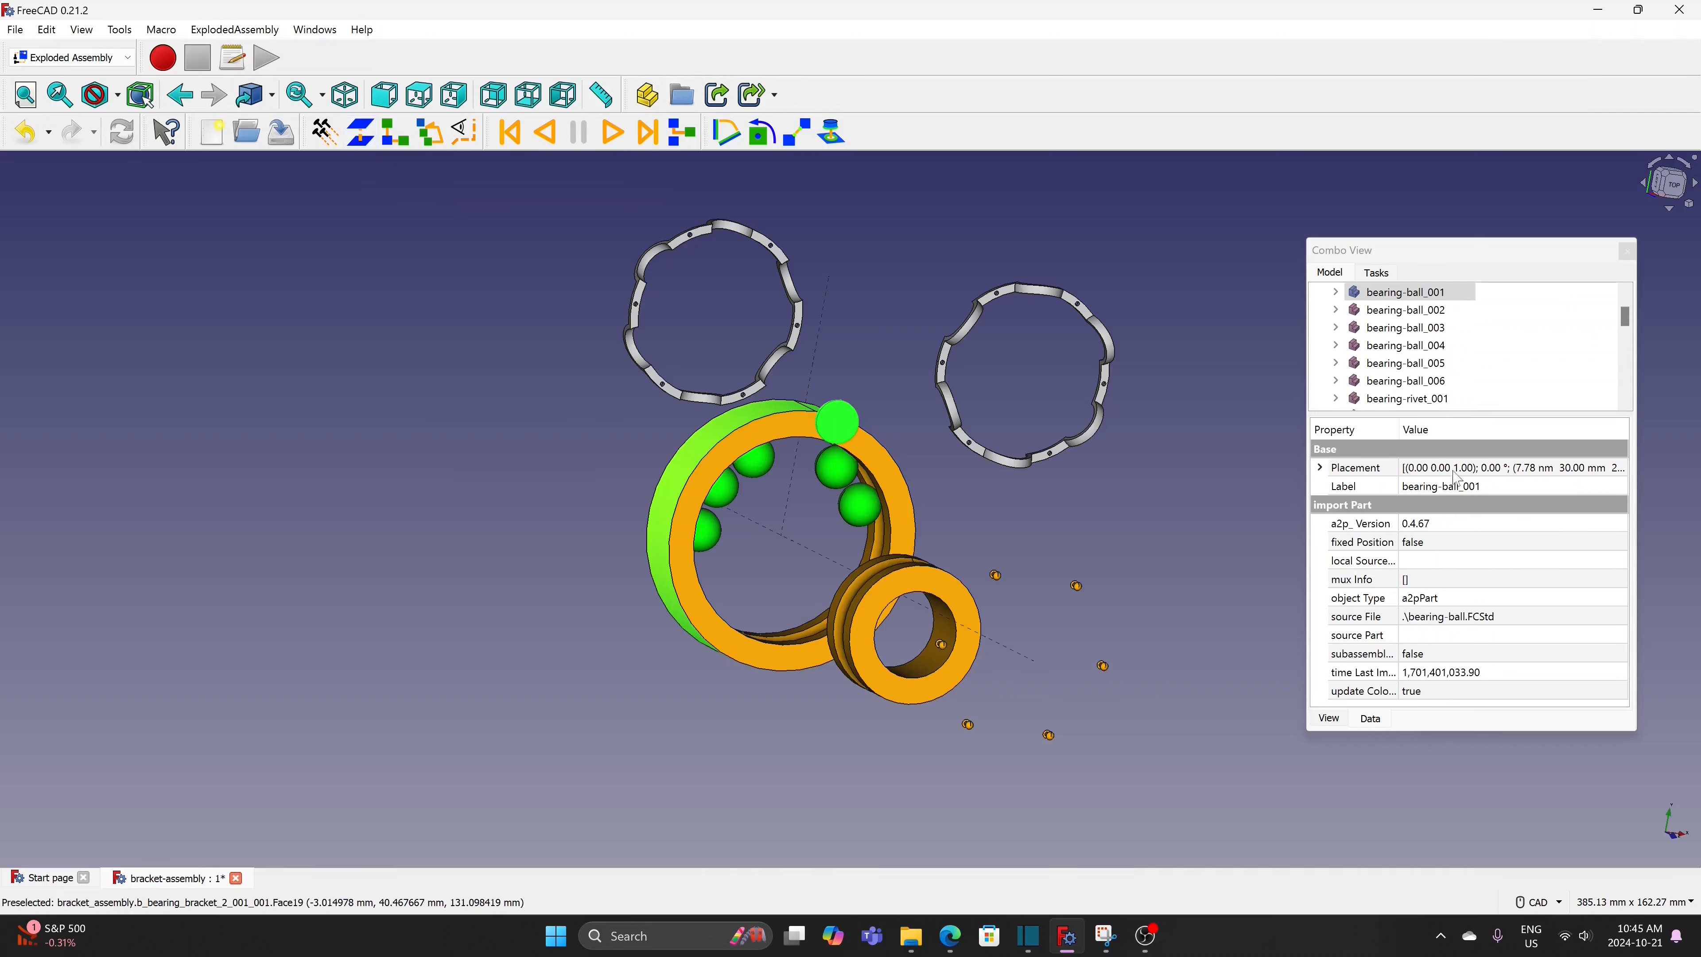
left_click_drag(1628, 322, 1628, 392)
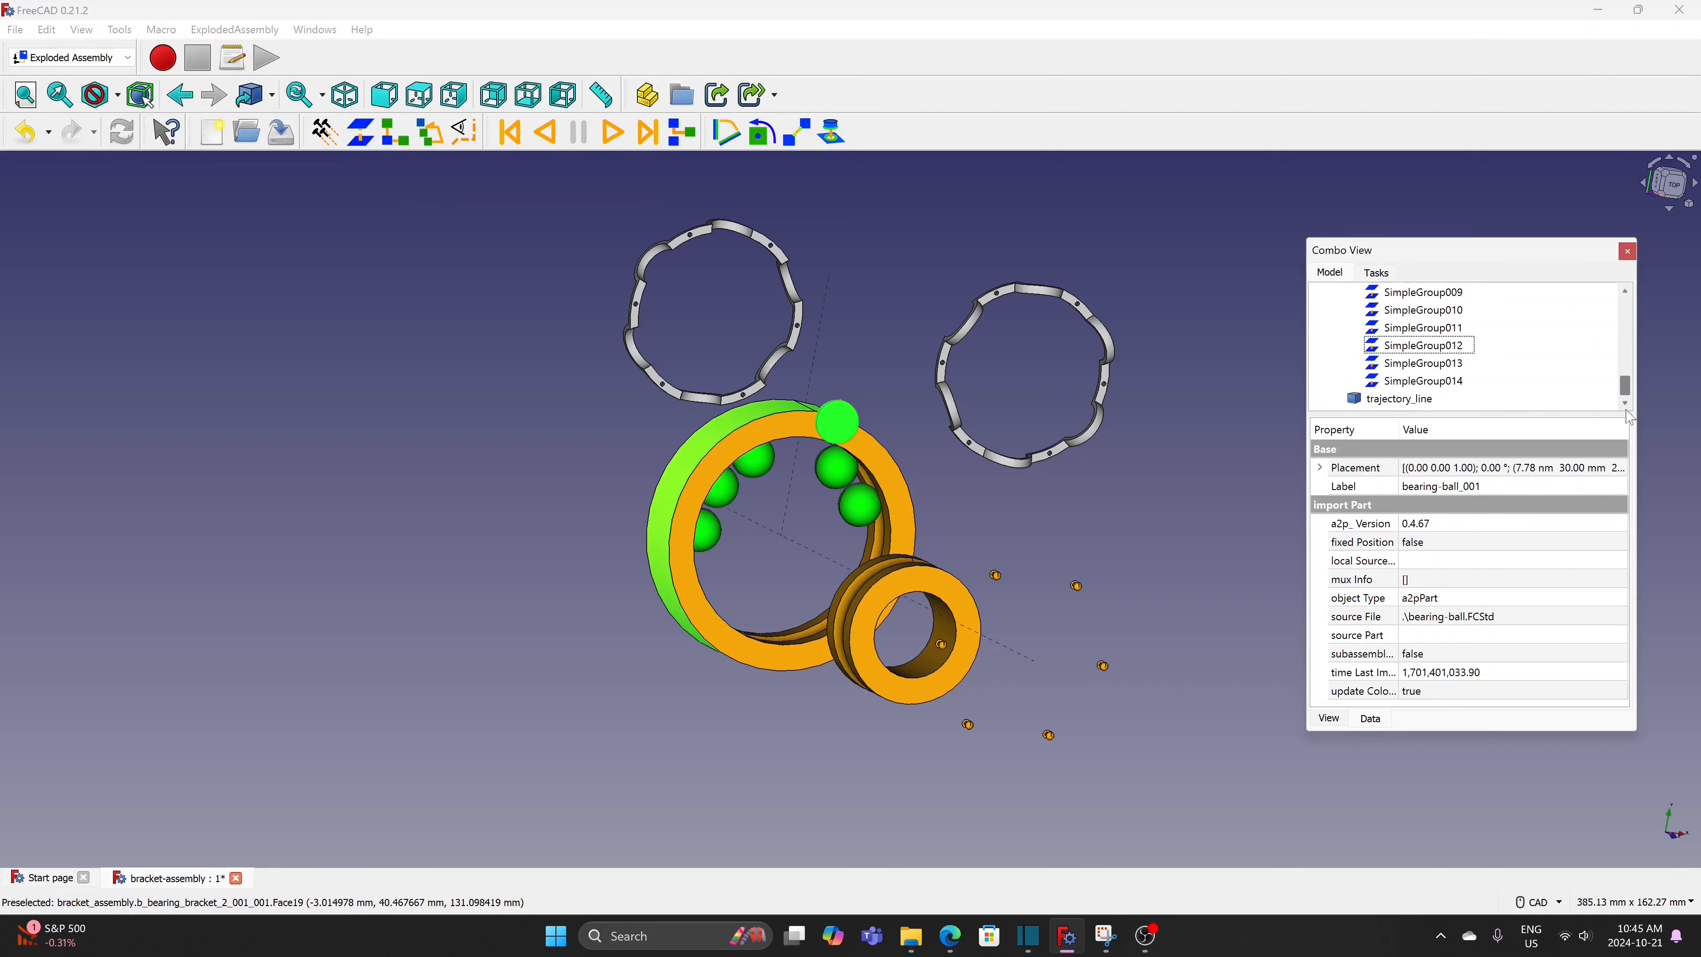
left_click(1451, 382)
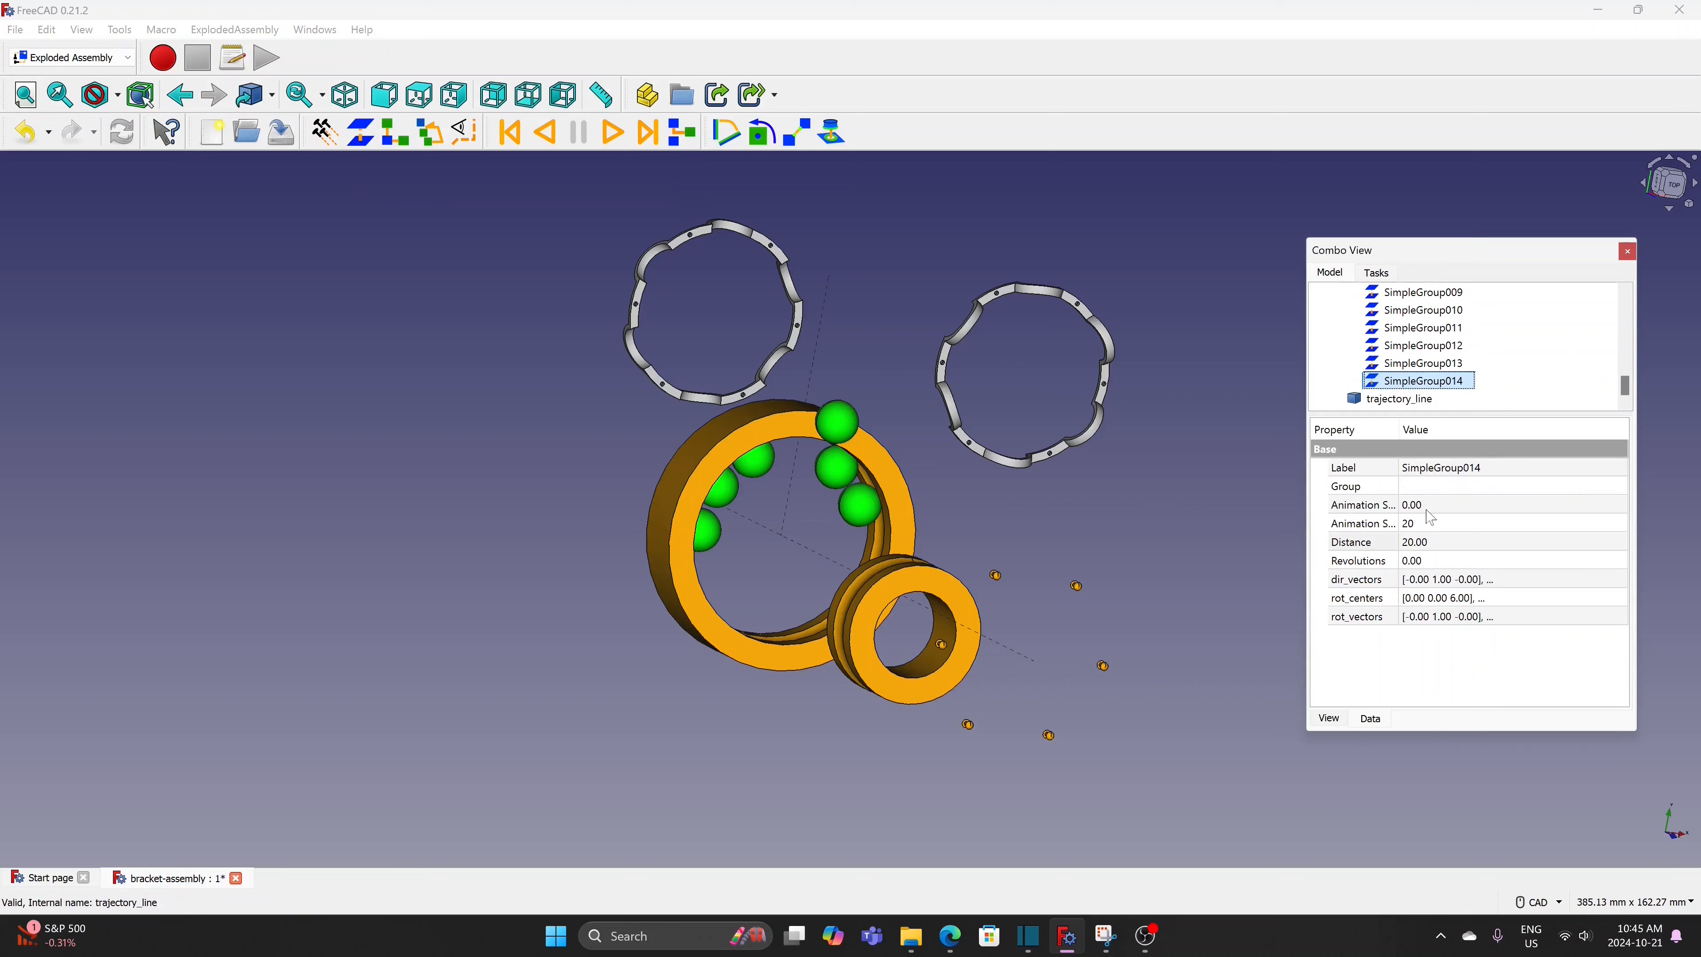
left_click(1475, 543)
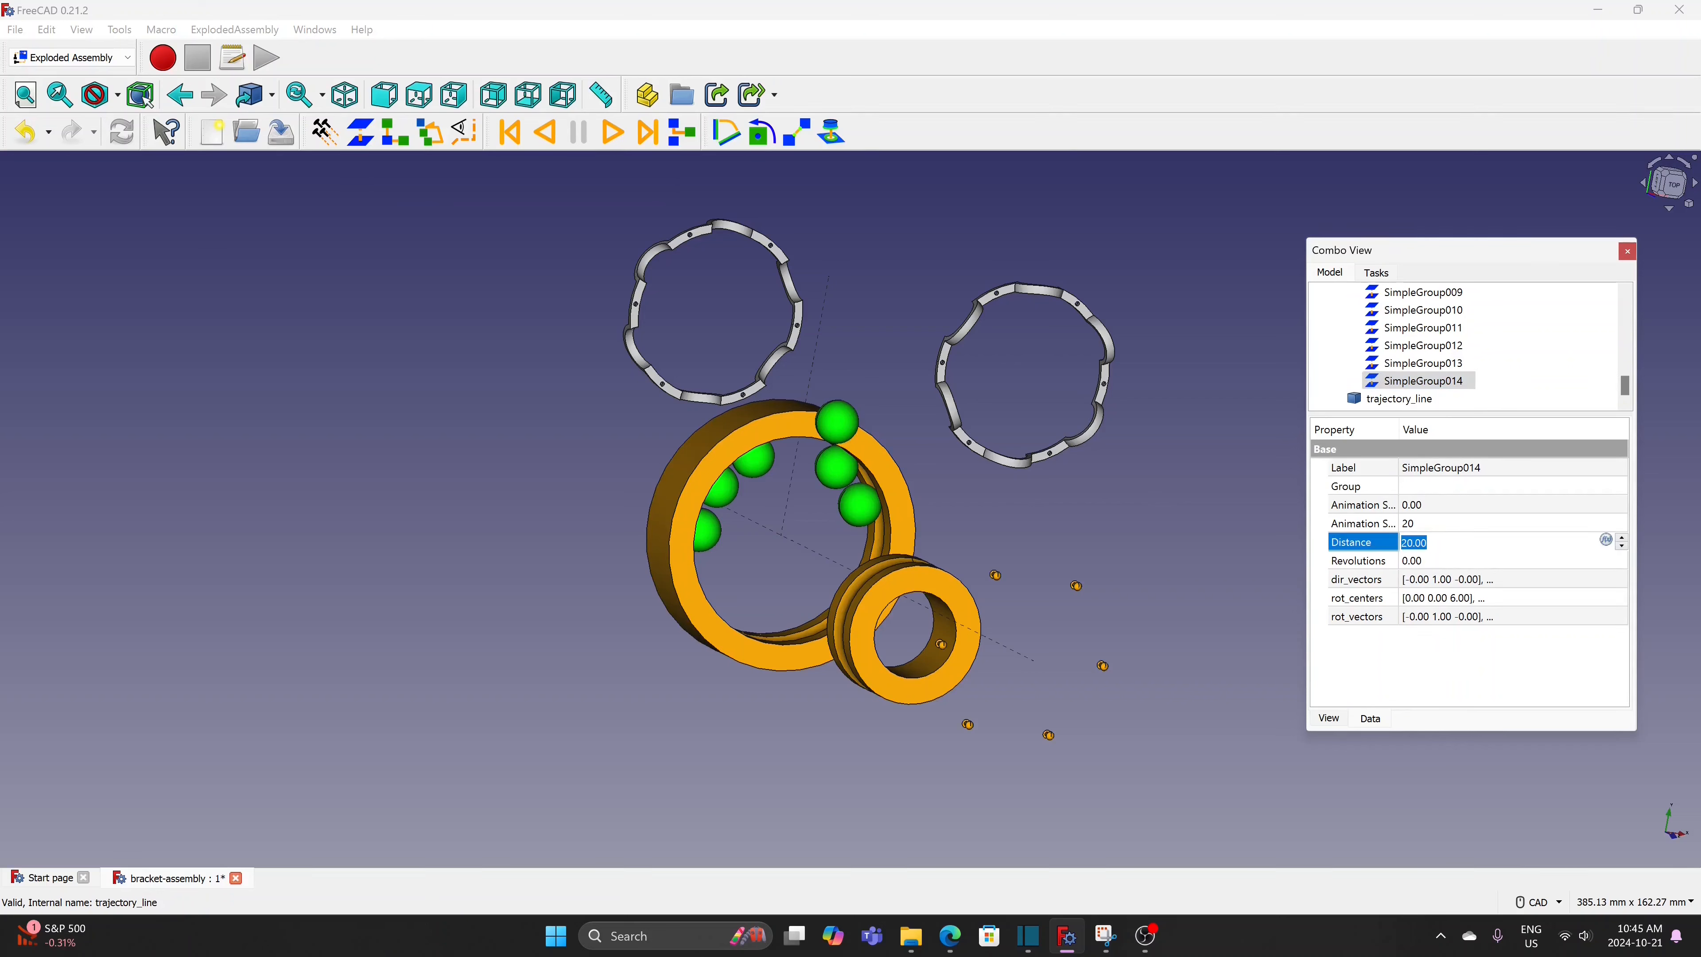
type("11")
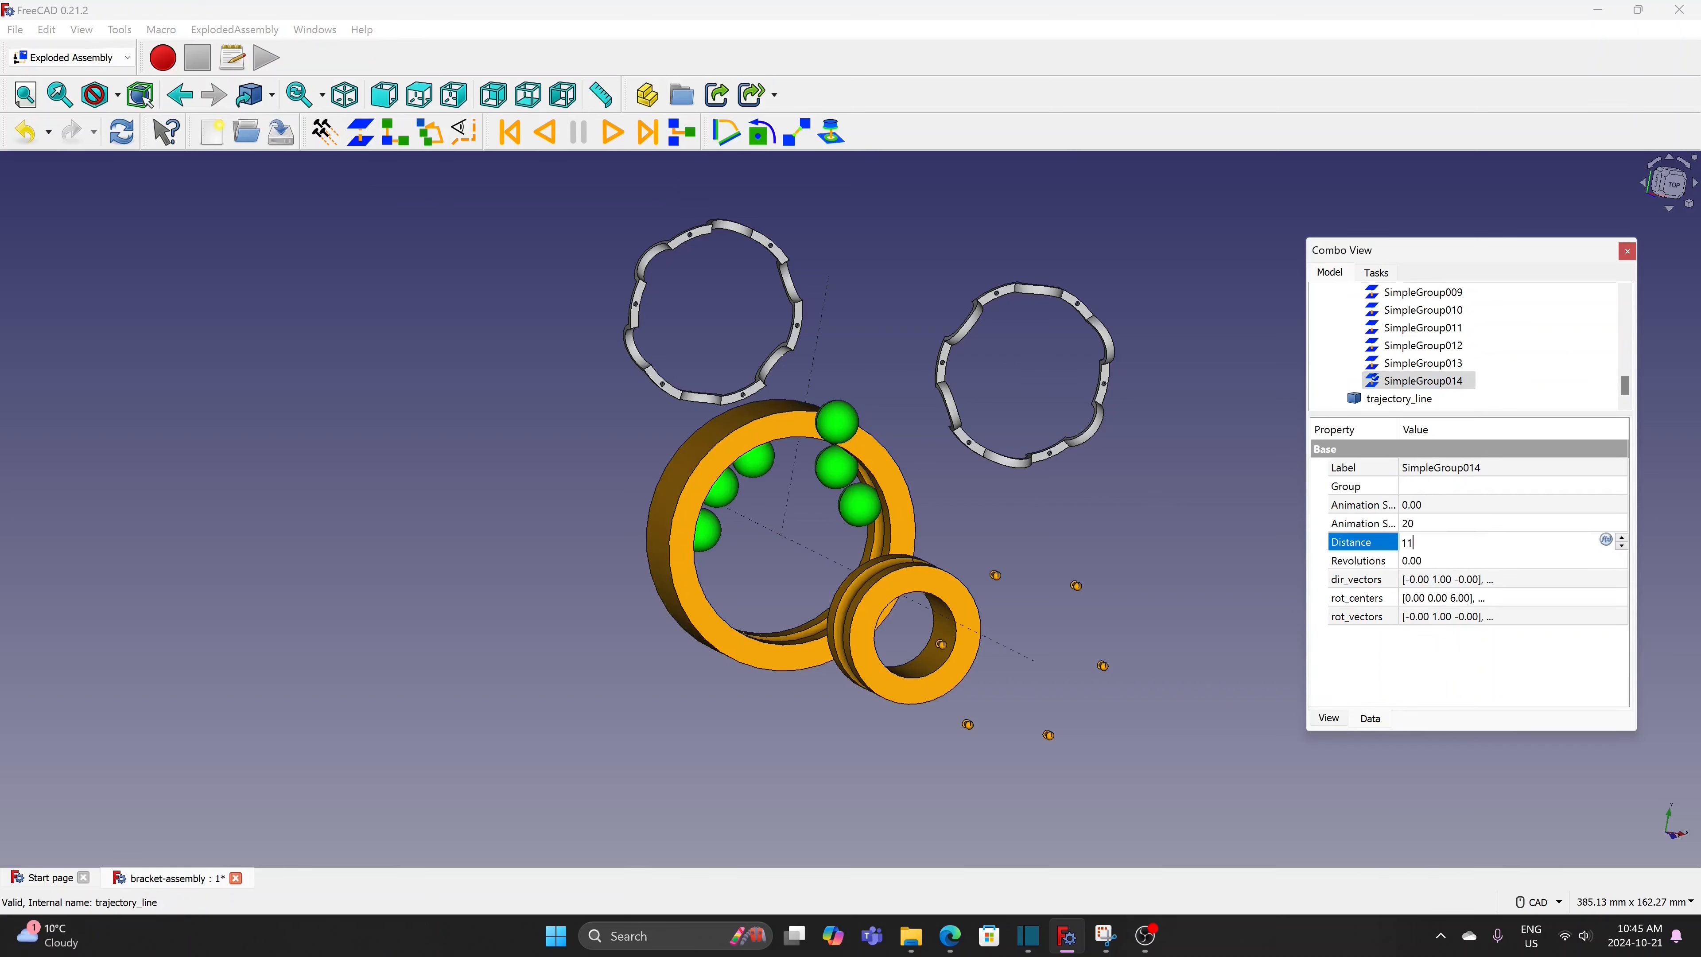
type("0")
Set the direction vector of SimpleGroup014 to x 1 and y 0
left_click(1544, 582)
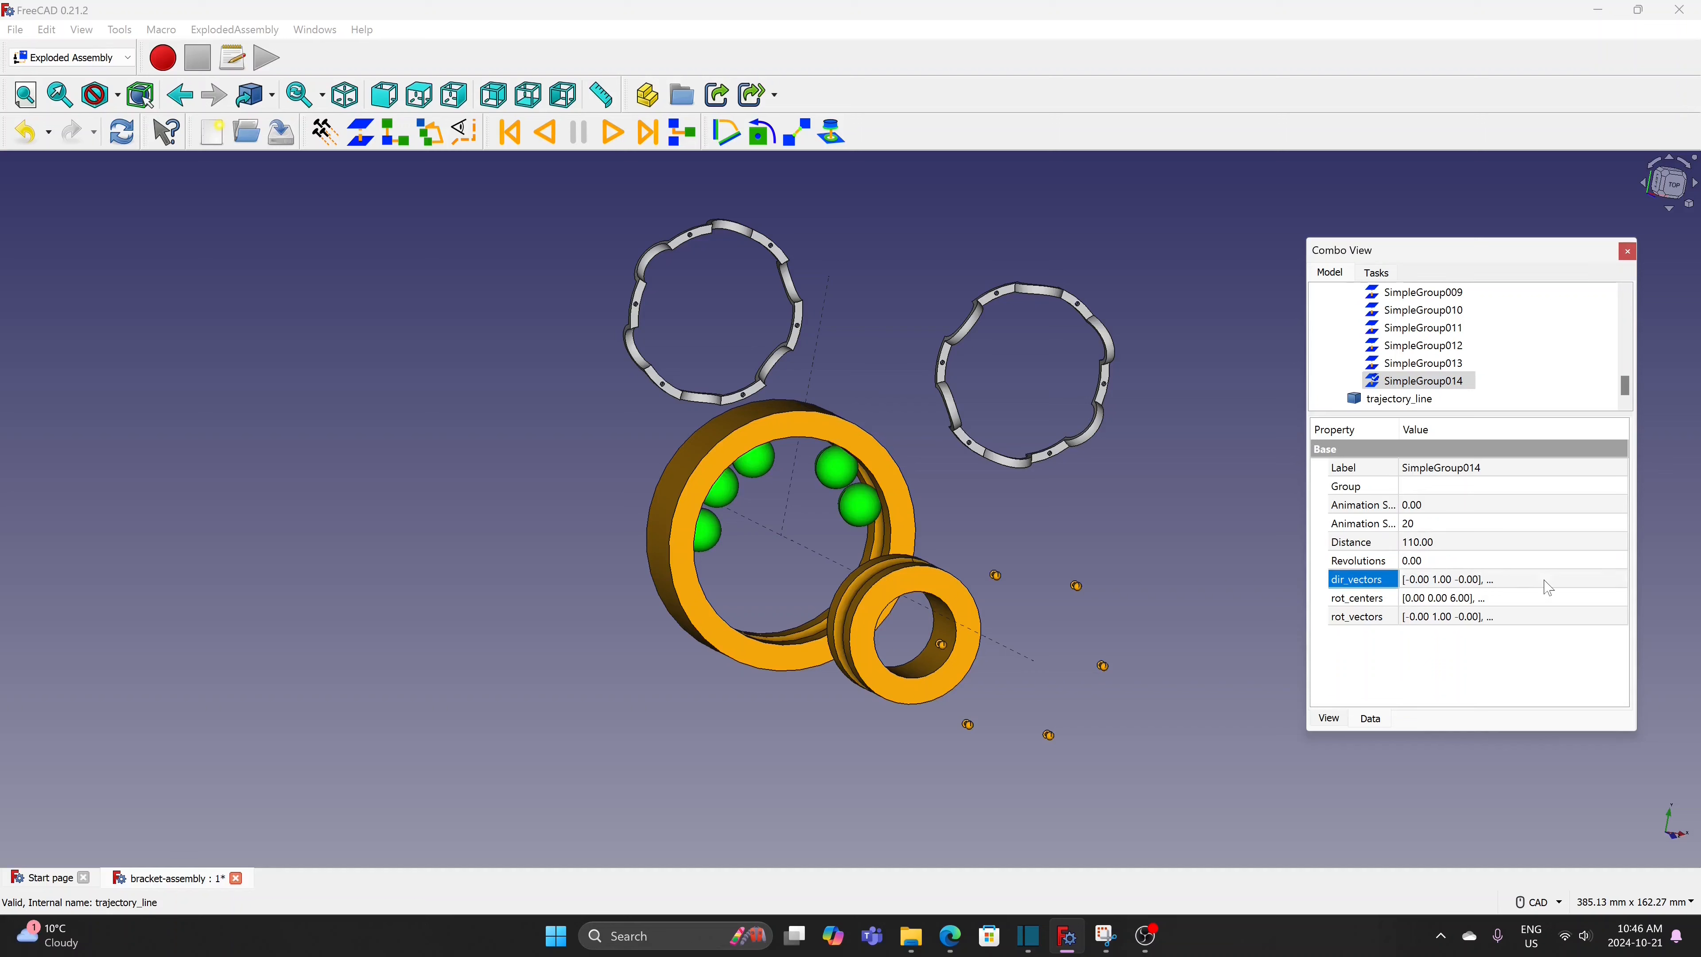
left_click(1625, 581)
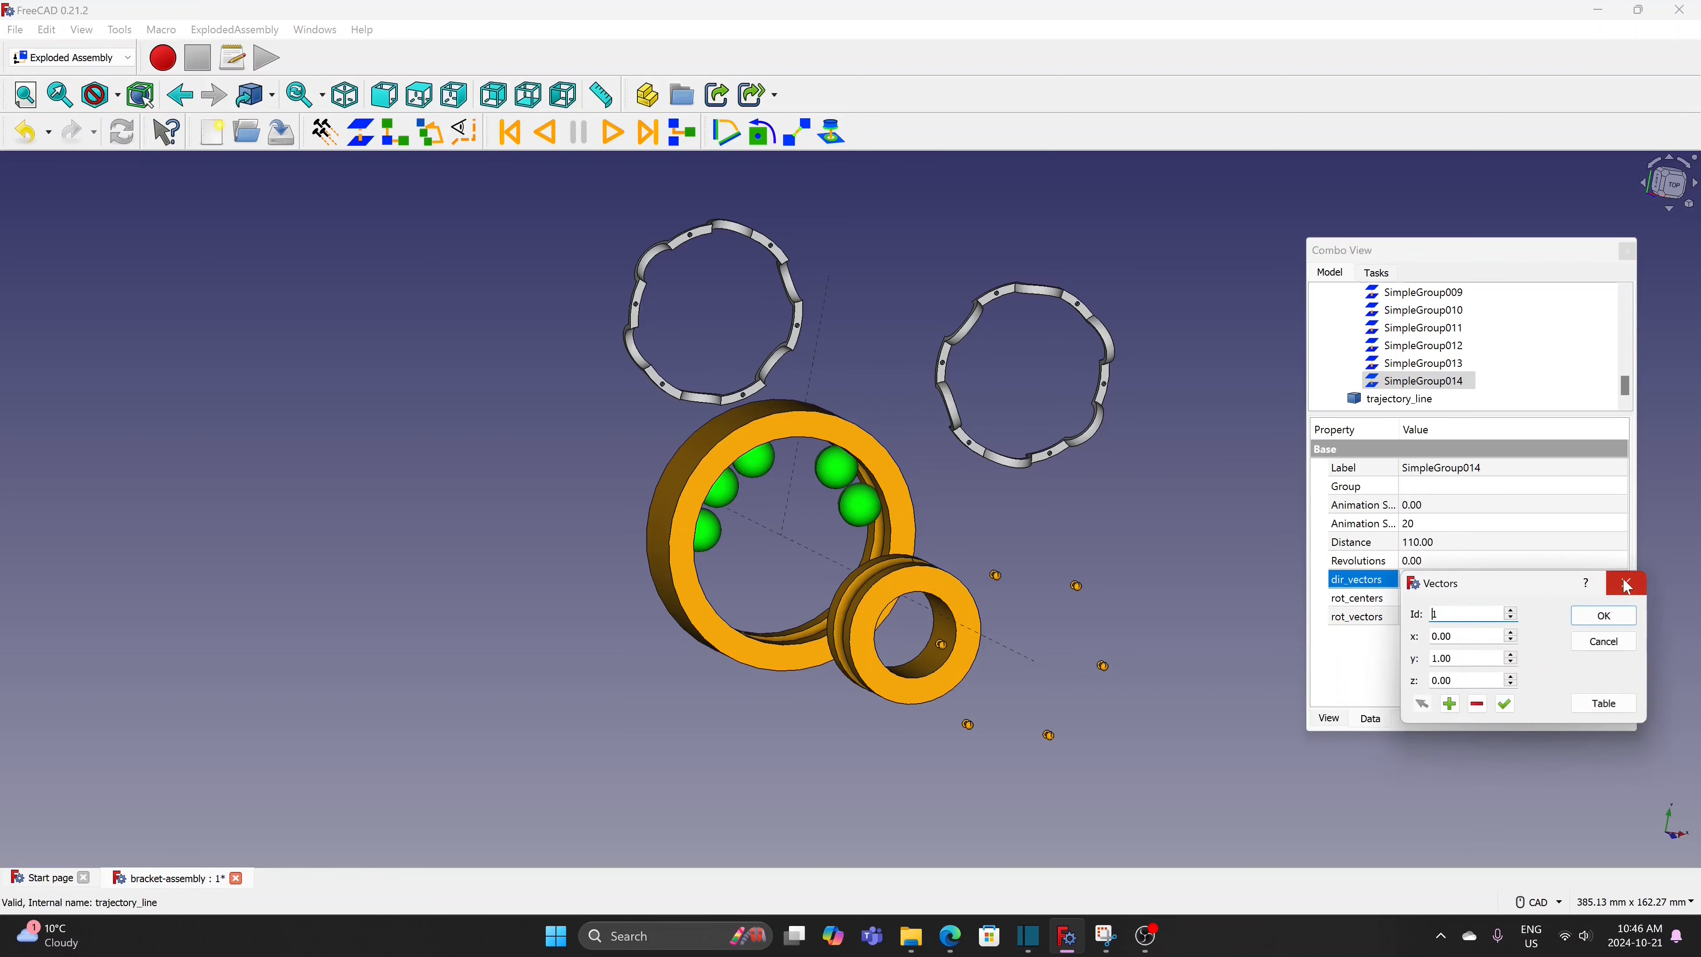
left_click(1511, 632)
left_click(1512, 664)
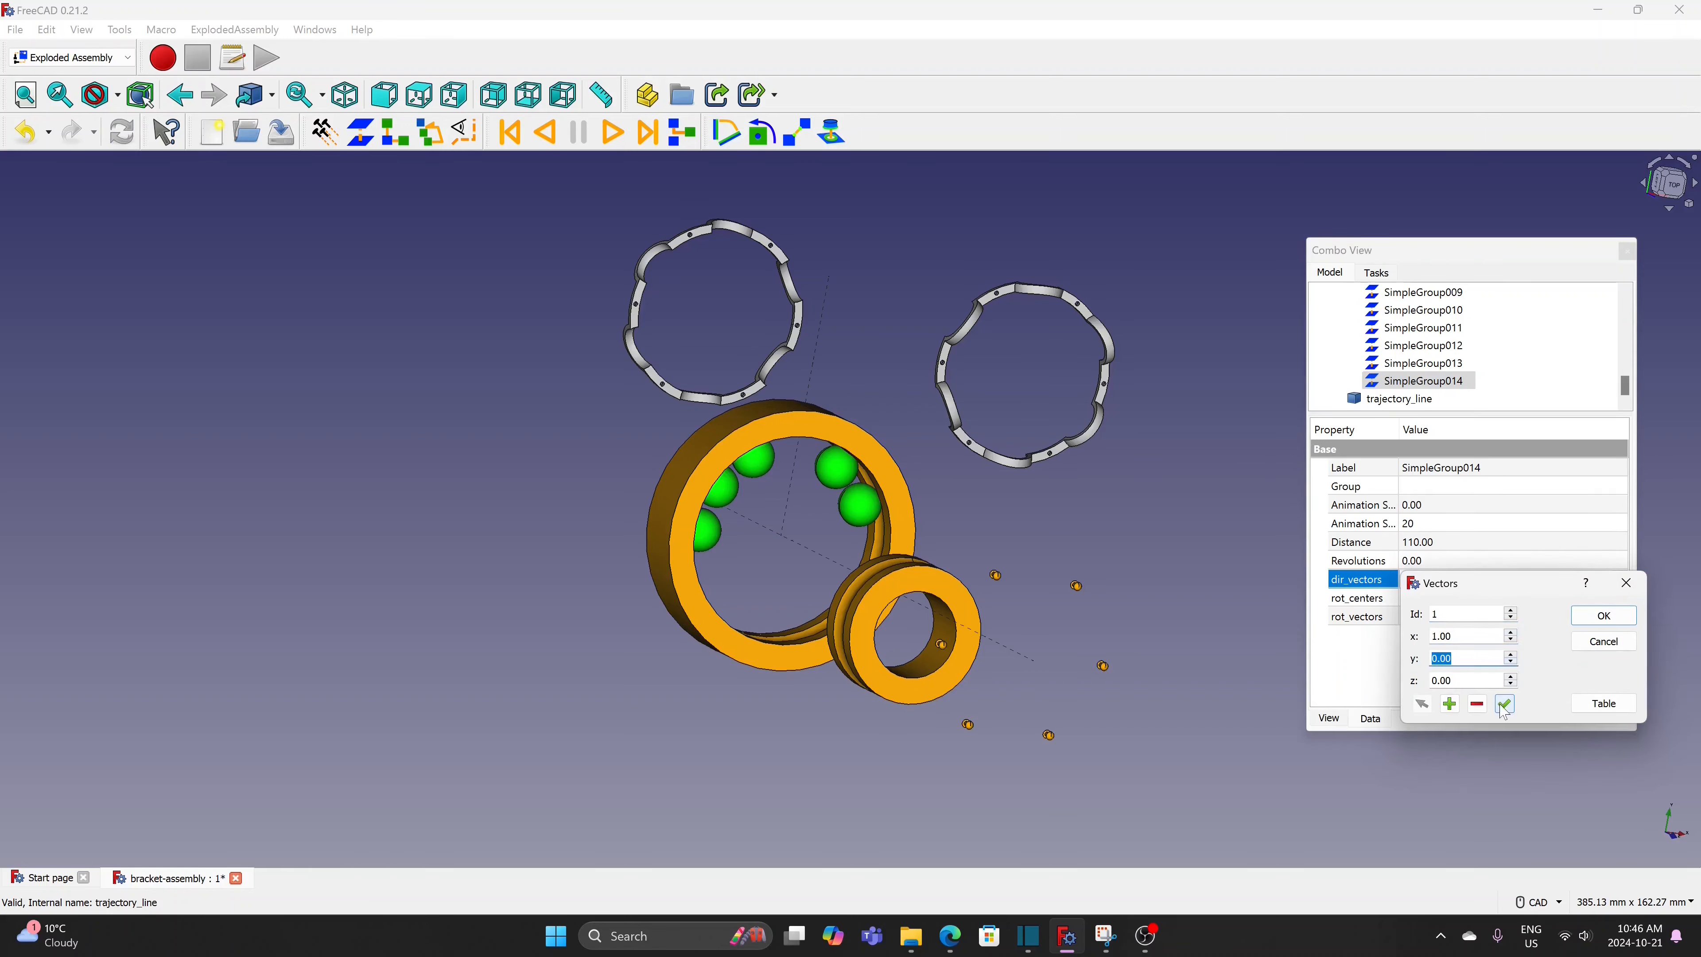
left_click(1603, 616)
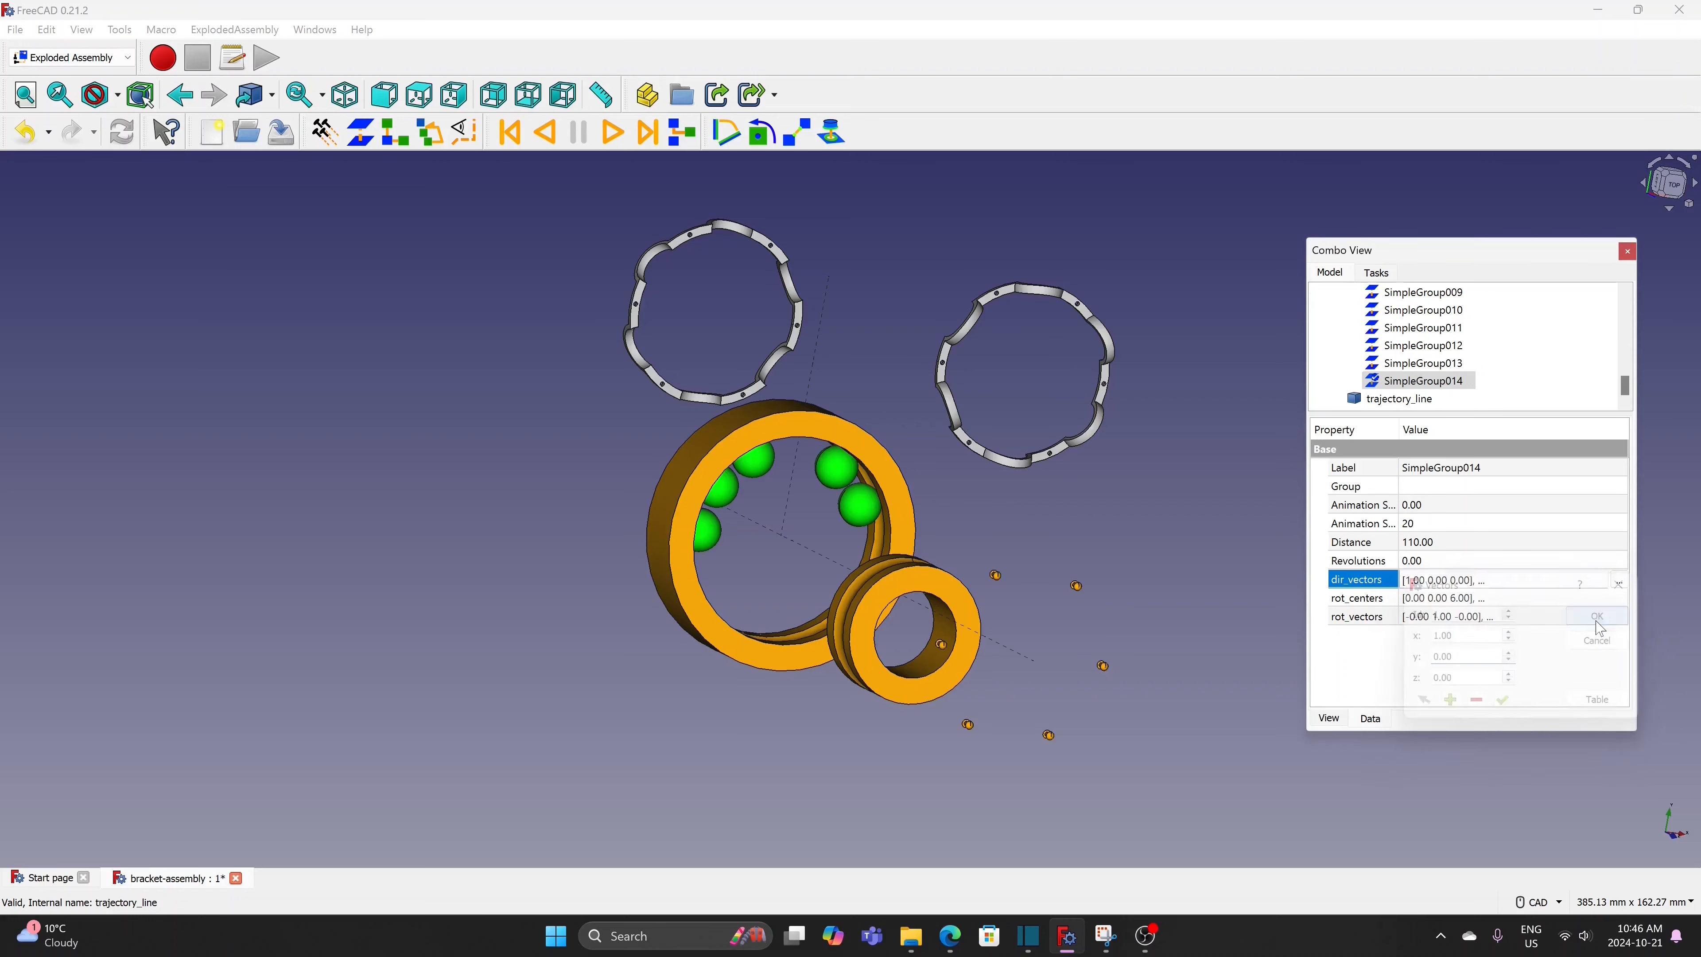
left_click(1172, 565)
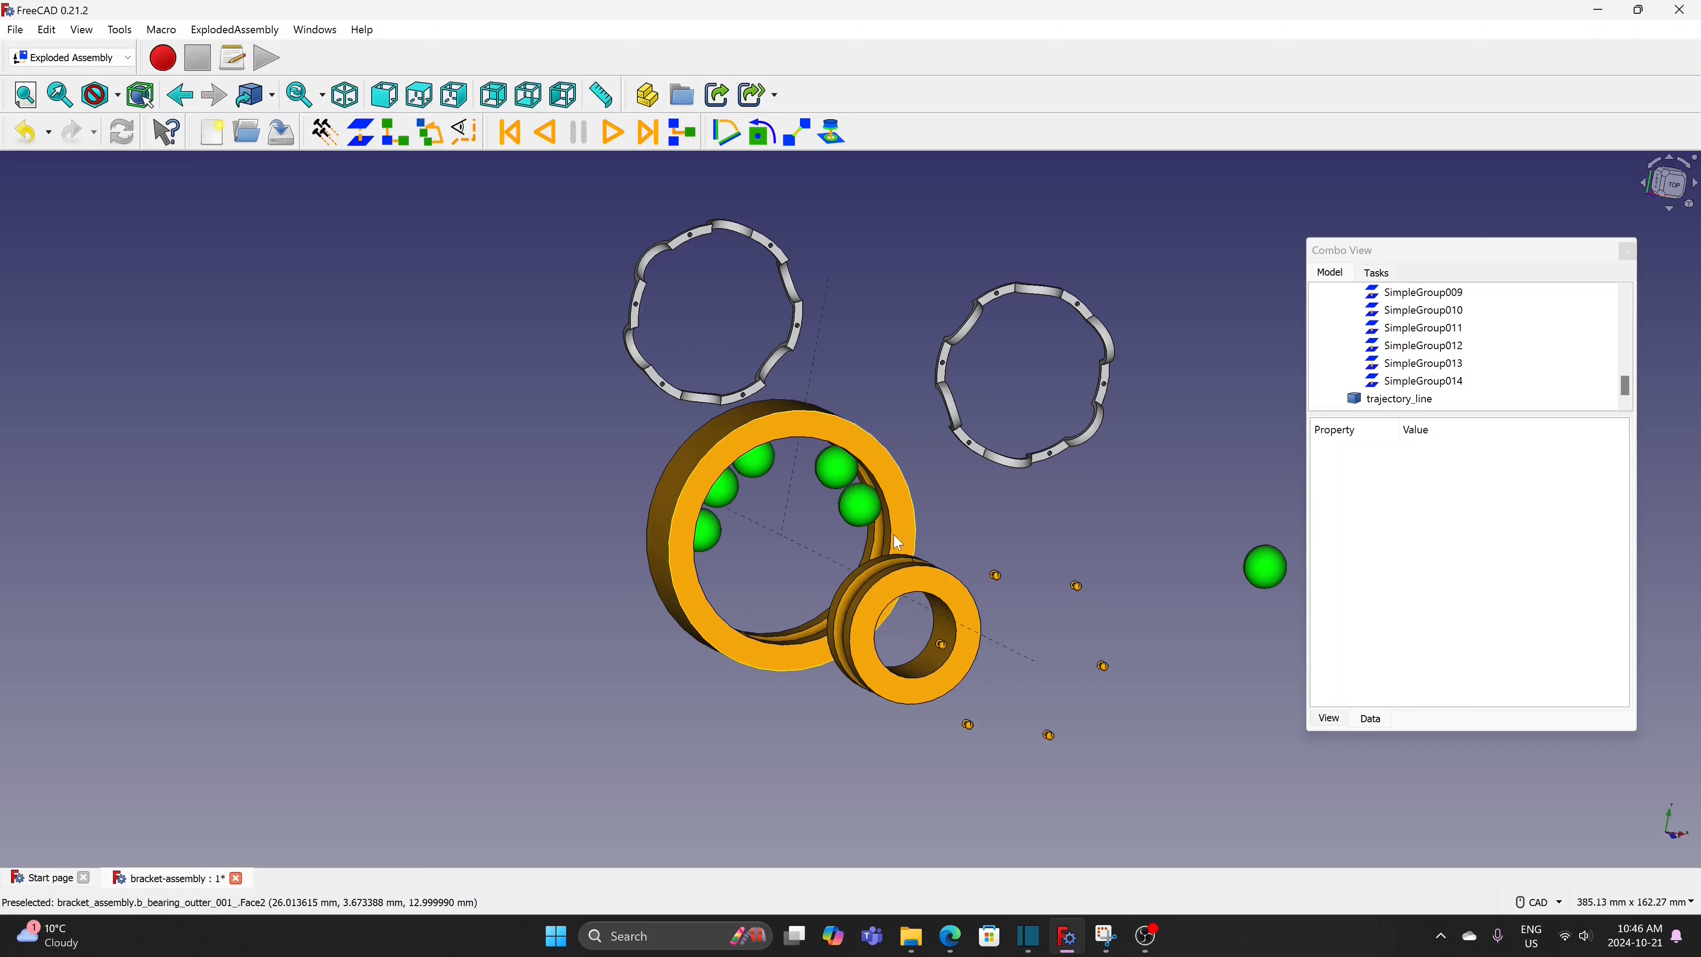
Create a simple explosion group for bearing-ball_002, referenced to the outer ring's cylindrical outside face, with distance 10
left_click(864, 514)
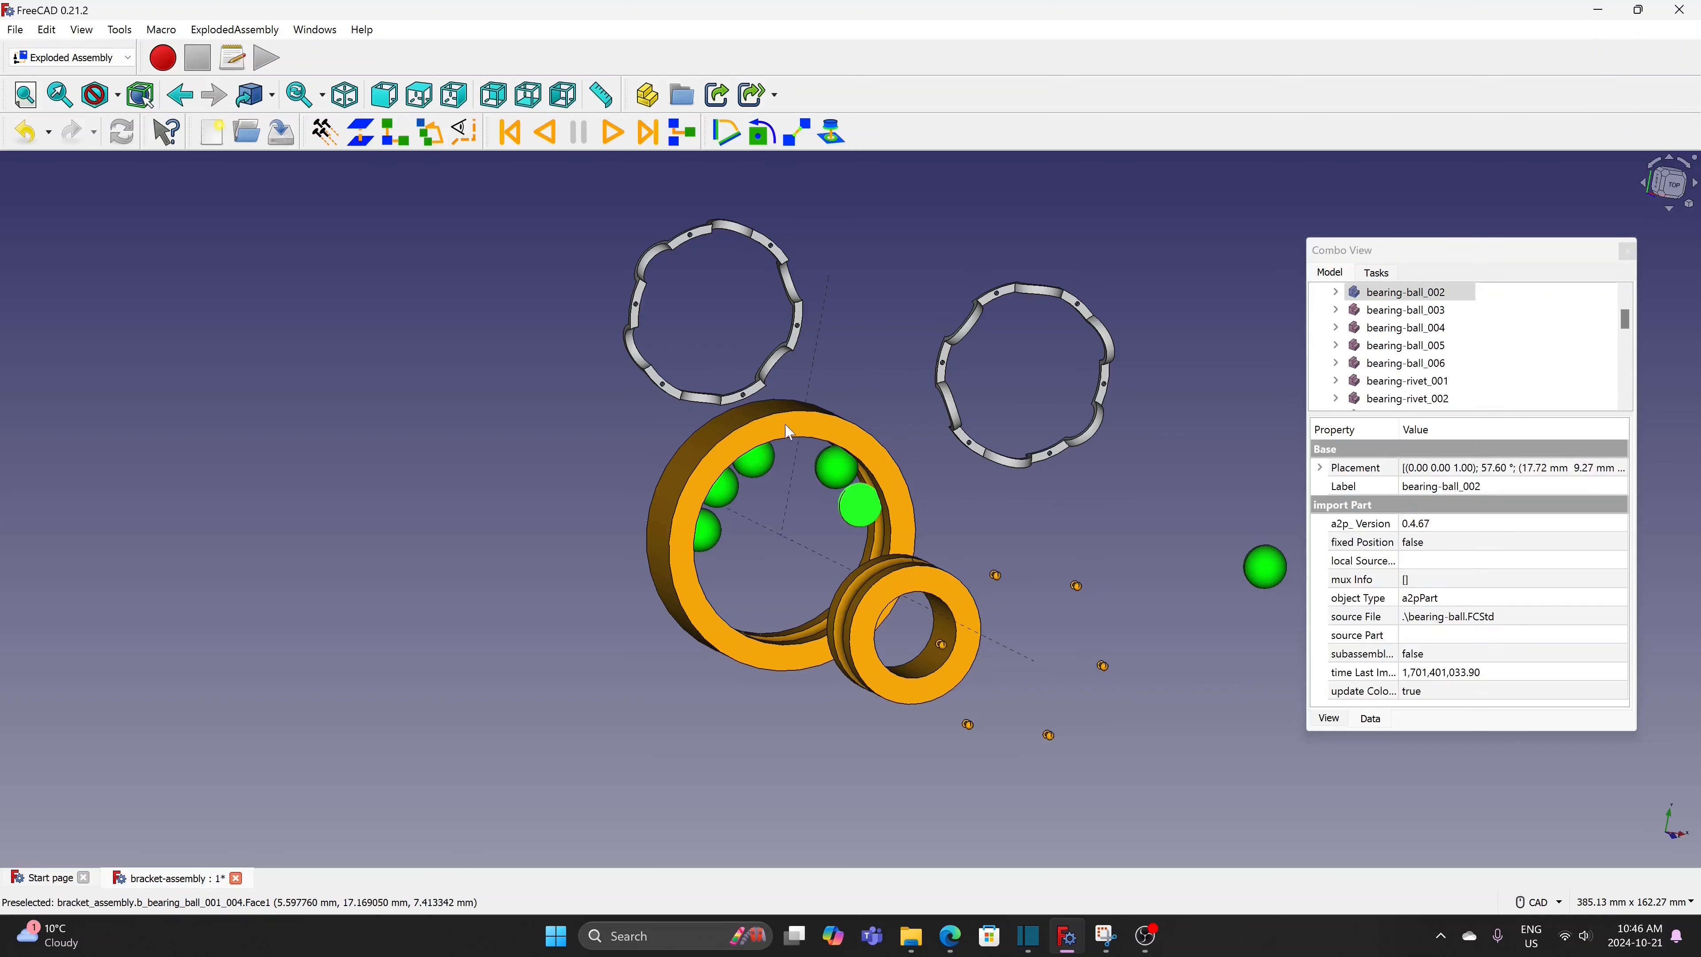
left_click(757, 414, "ctrl")
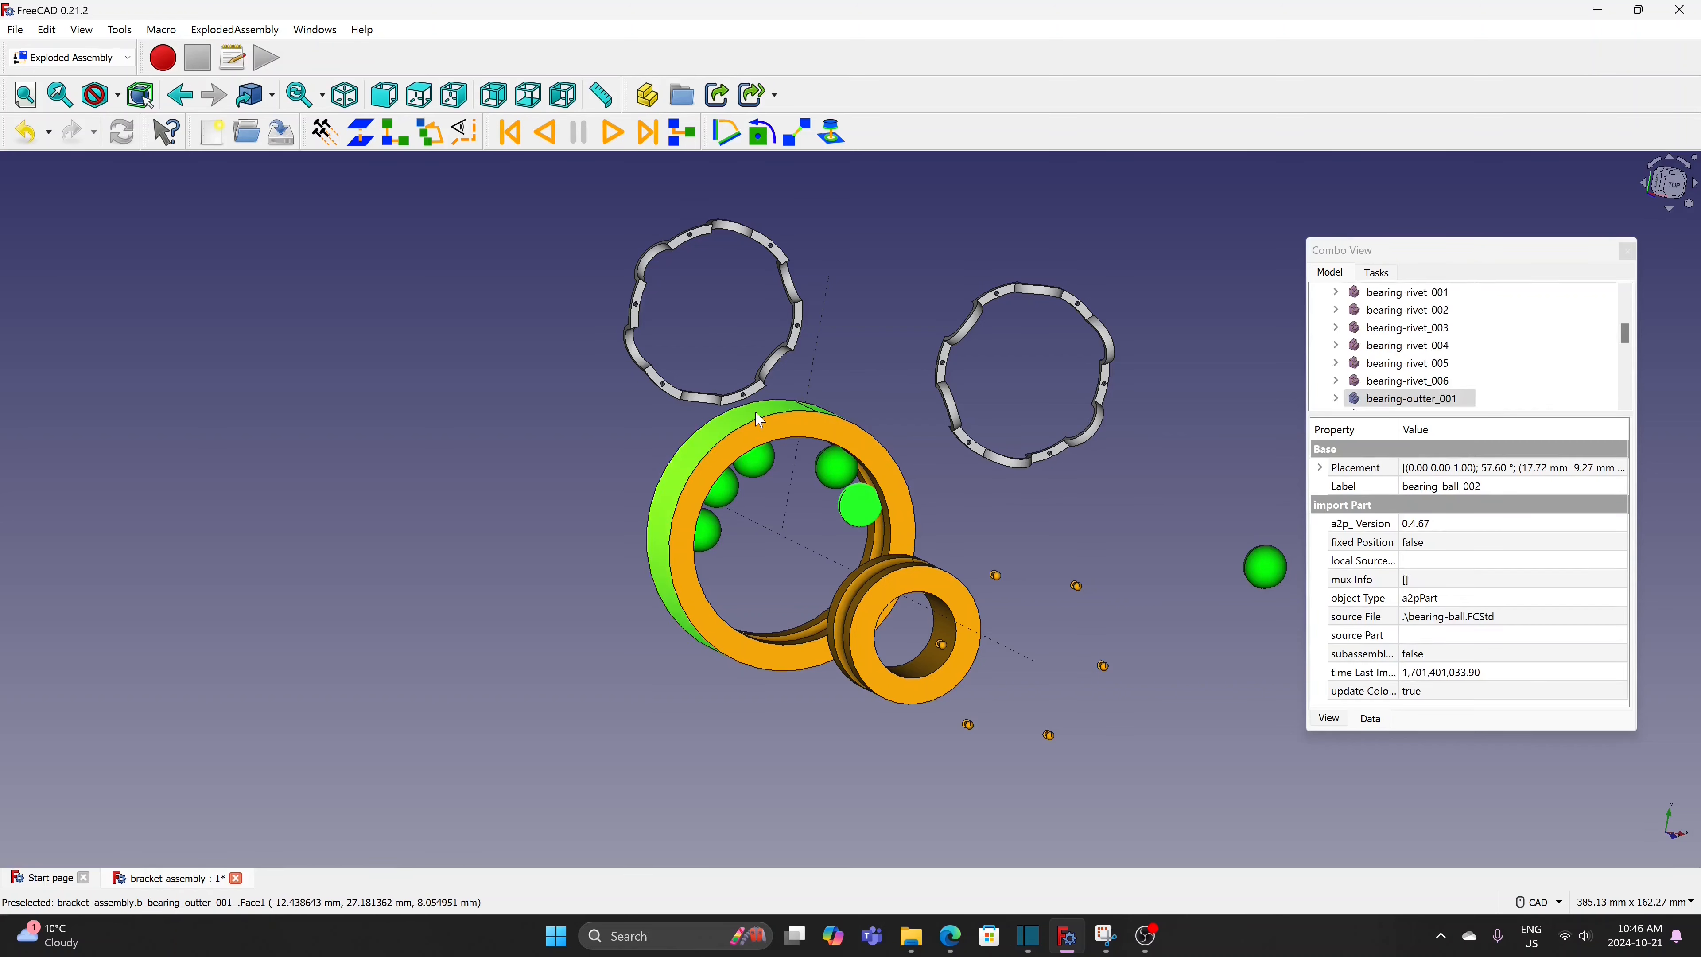
left_click(361, 132)
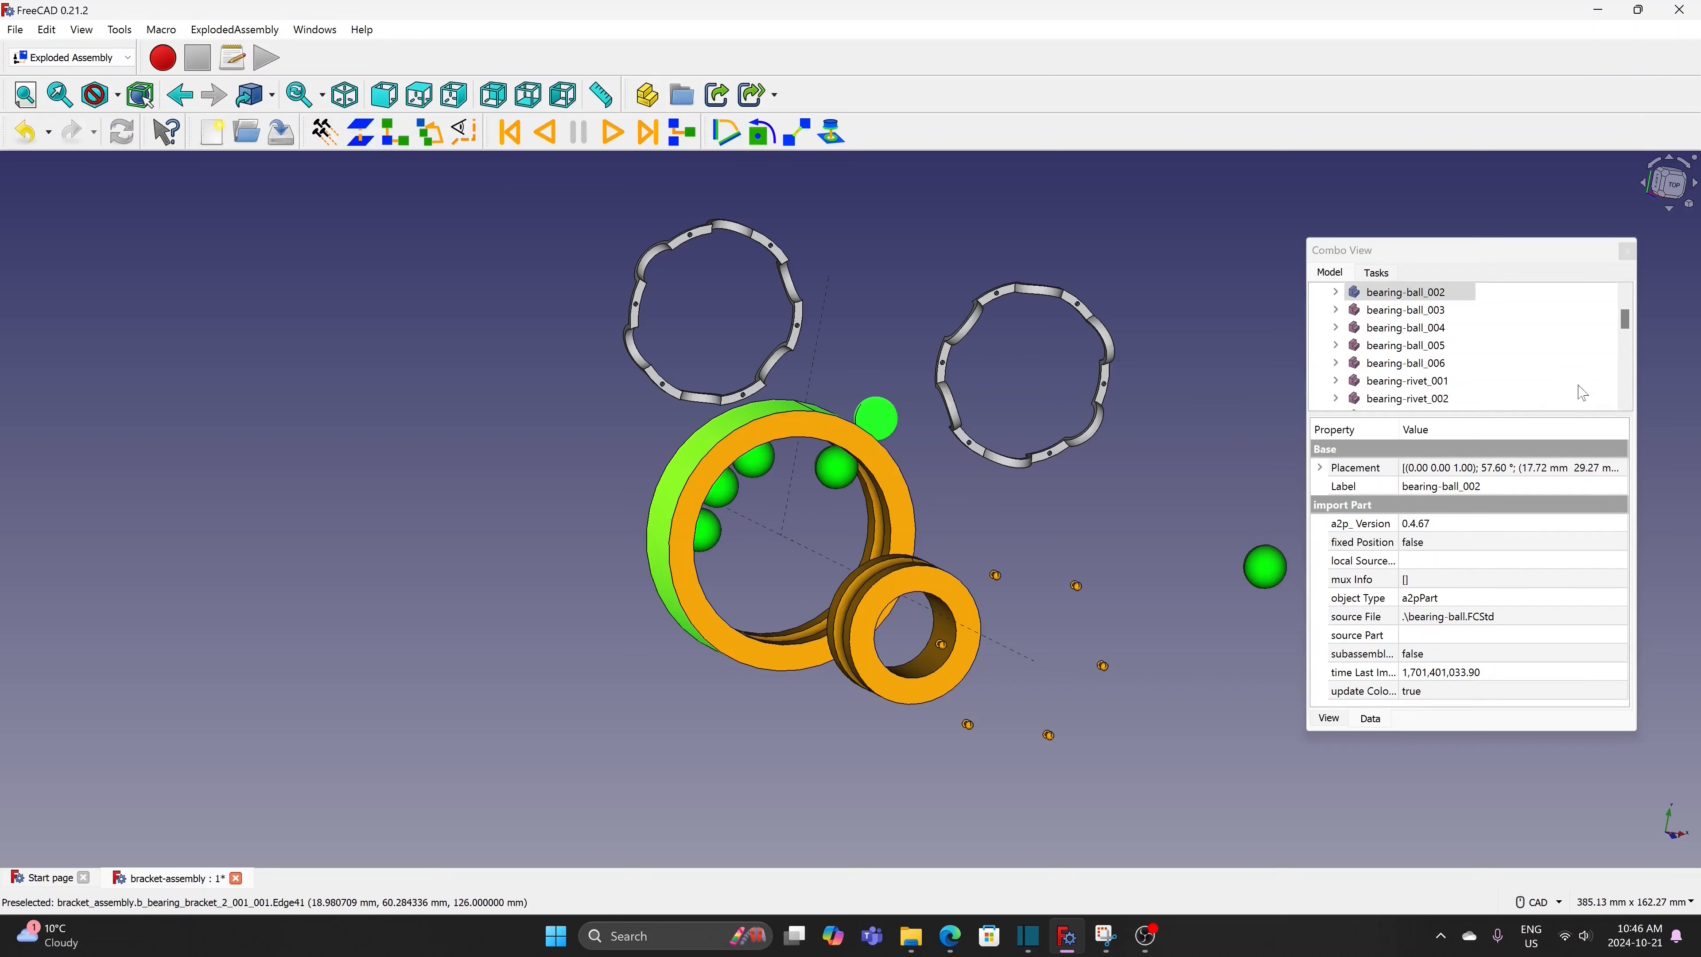
left_click_drag(1626, 316, 1632, 399)
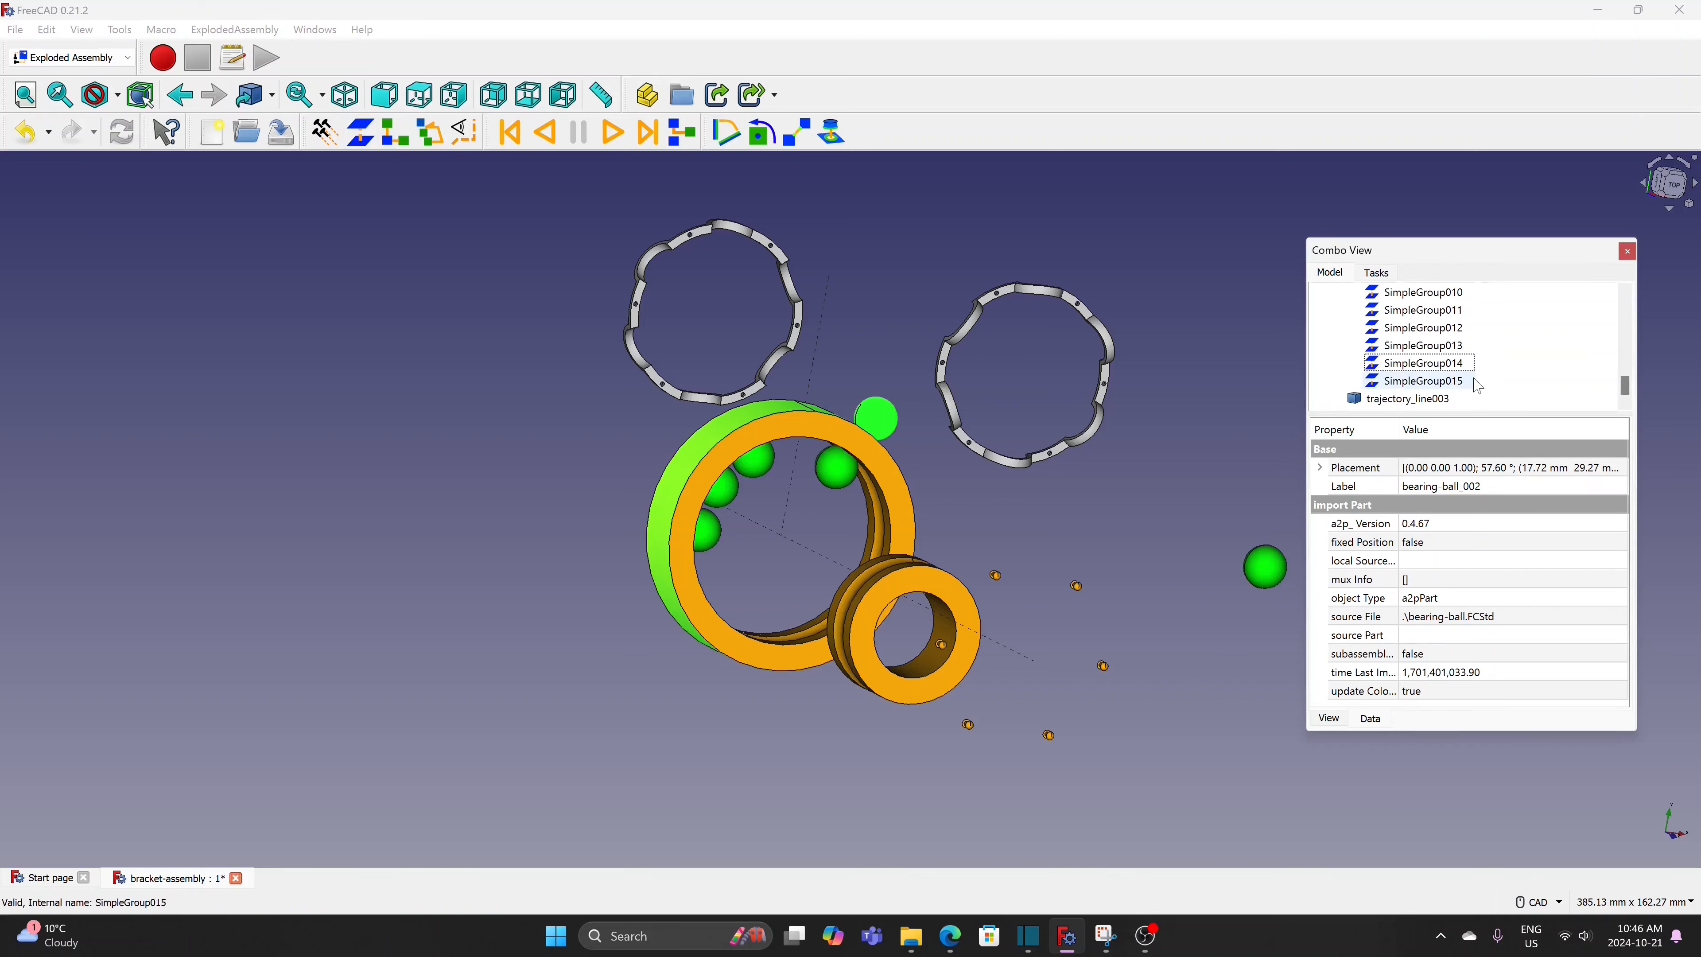
left_click(1439, 381)
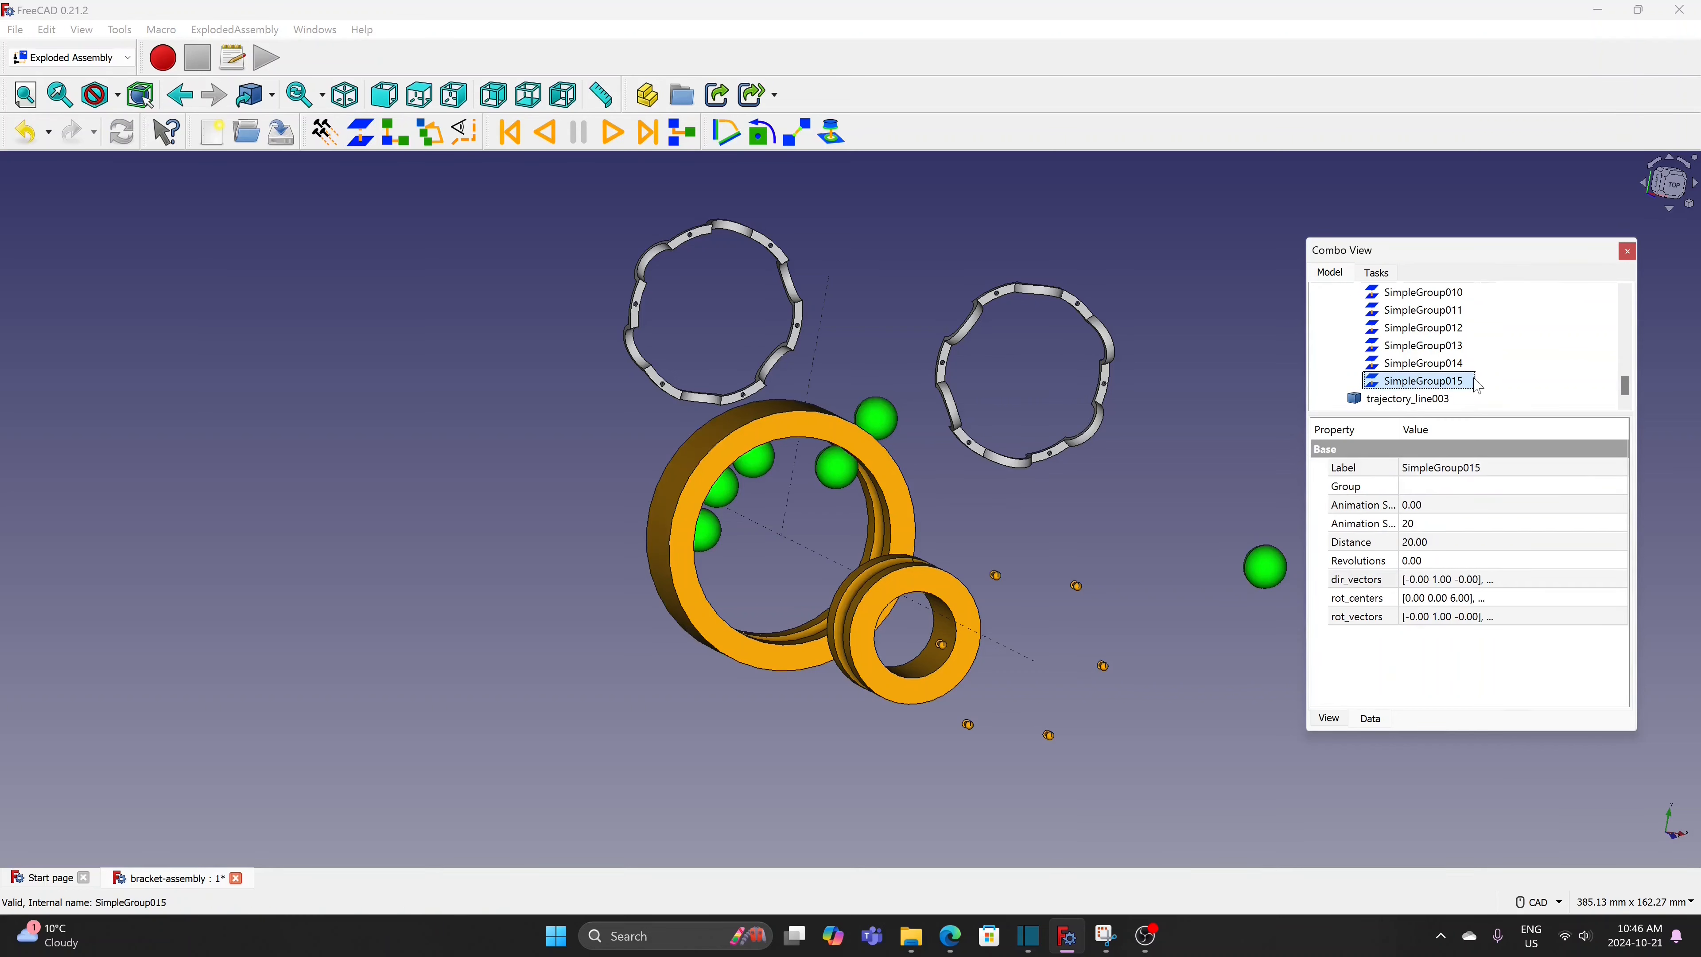
left_click(1443, 544)
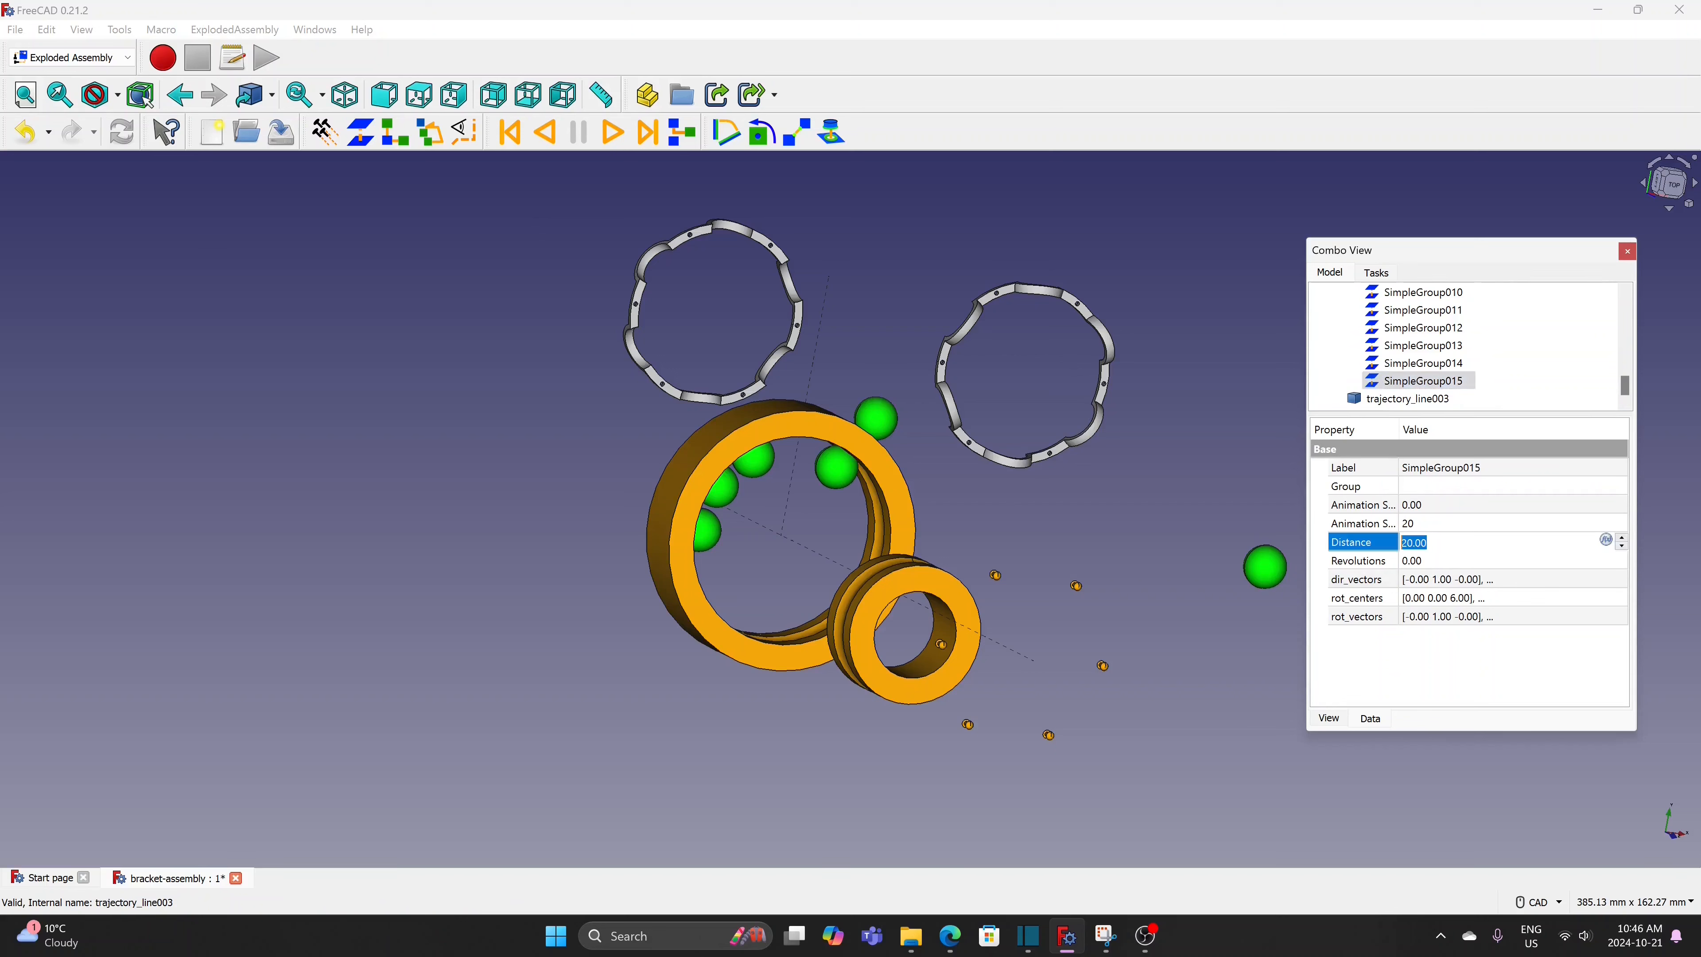
type("10")
Set the y component of the direction vector of bearing-ball_002's group, SimpleGroup015, to -1
left_click(1625, 583)
left_click(1621, 581)
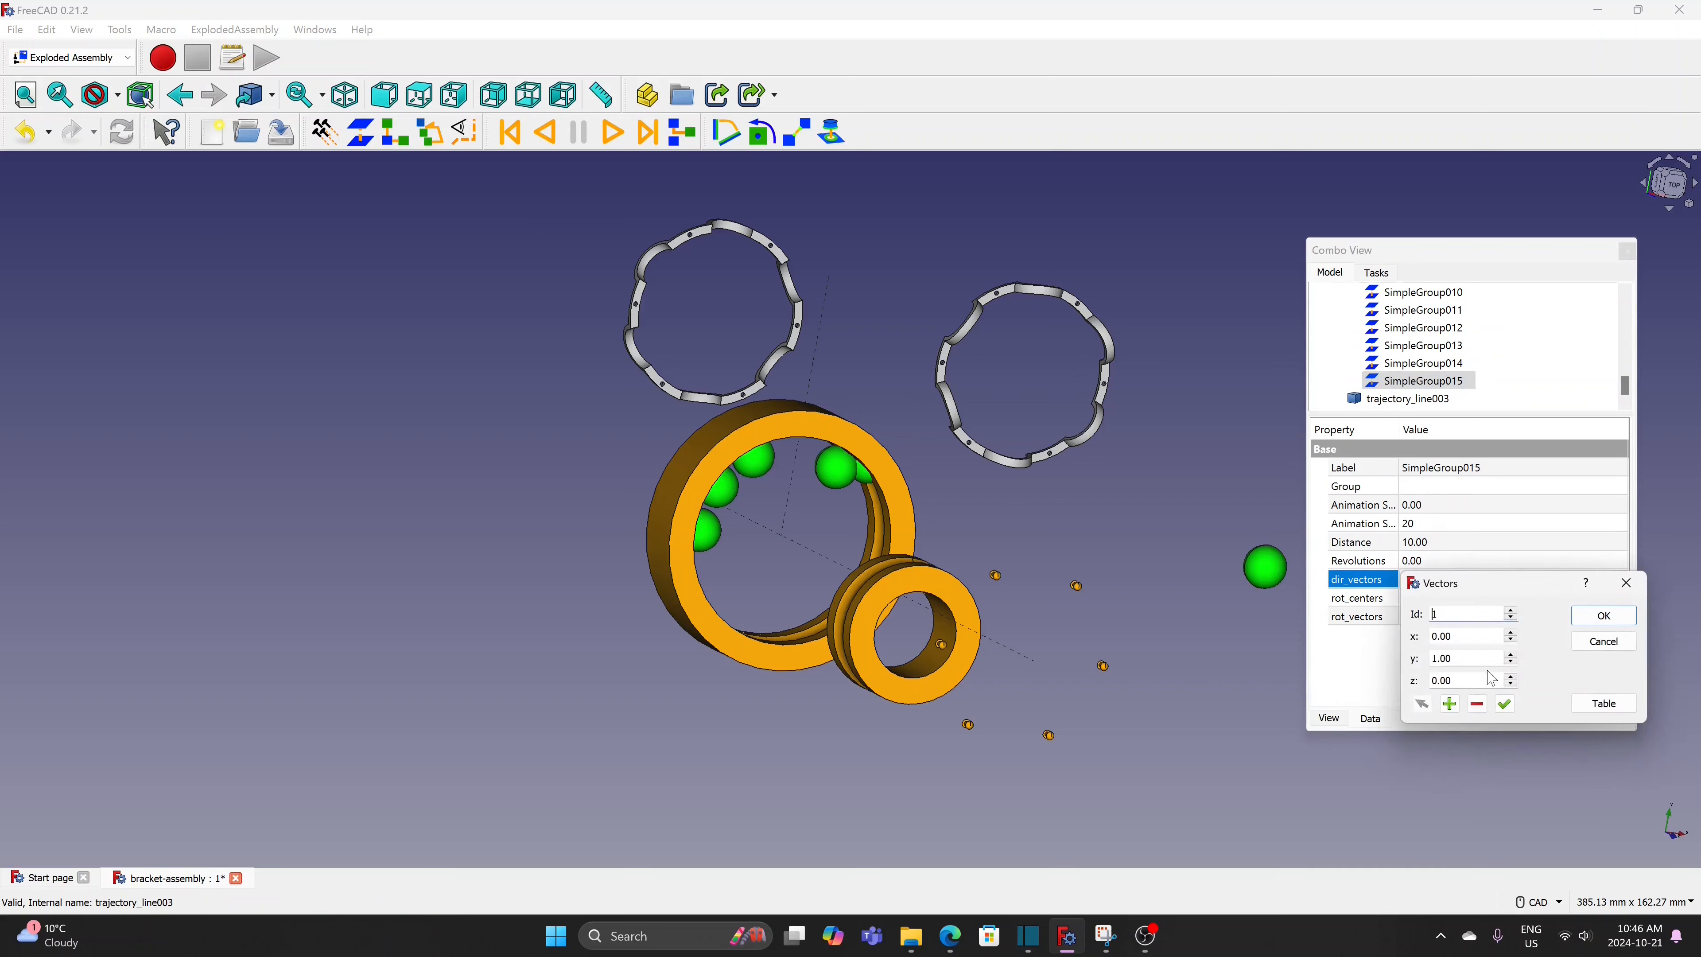
left_click(1511, 663)
left_click(1512, 663)
left_click(1602, 617)
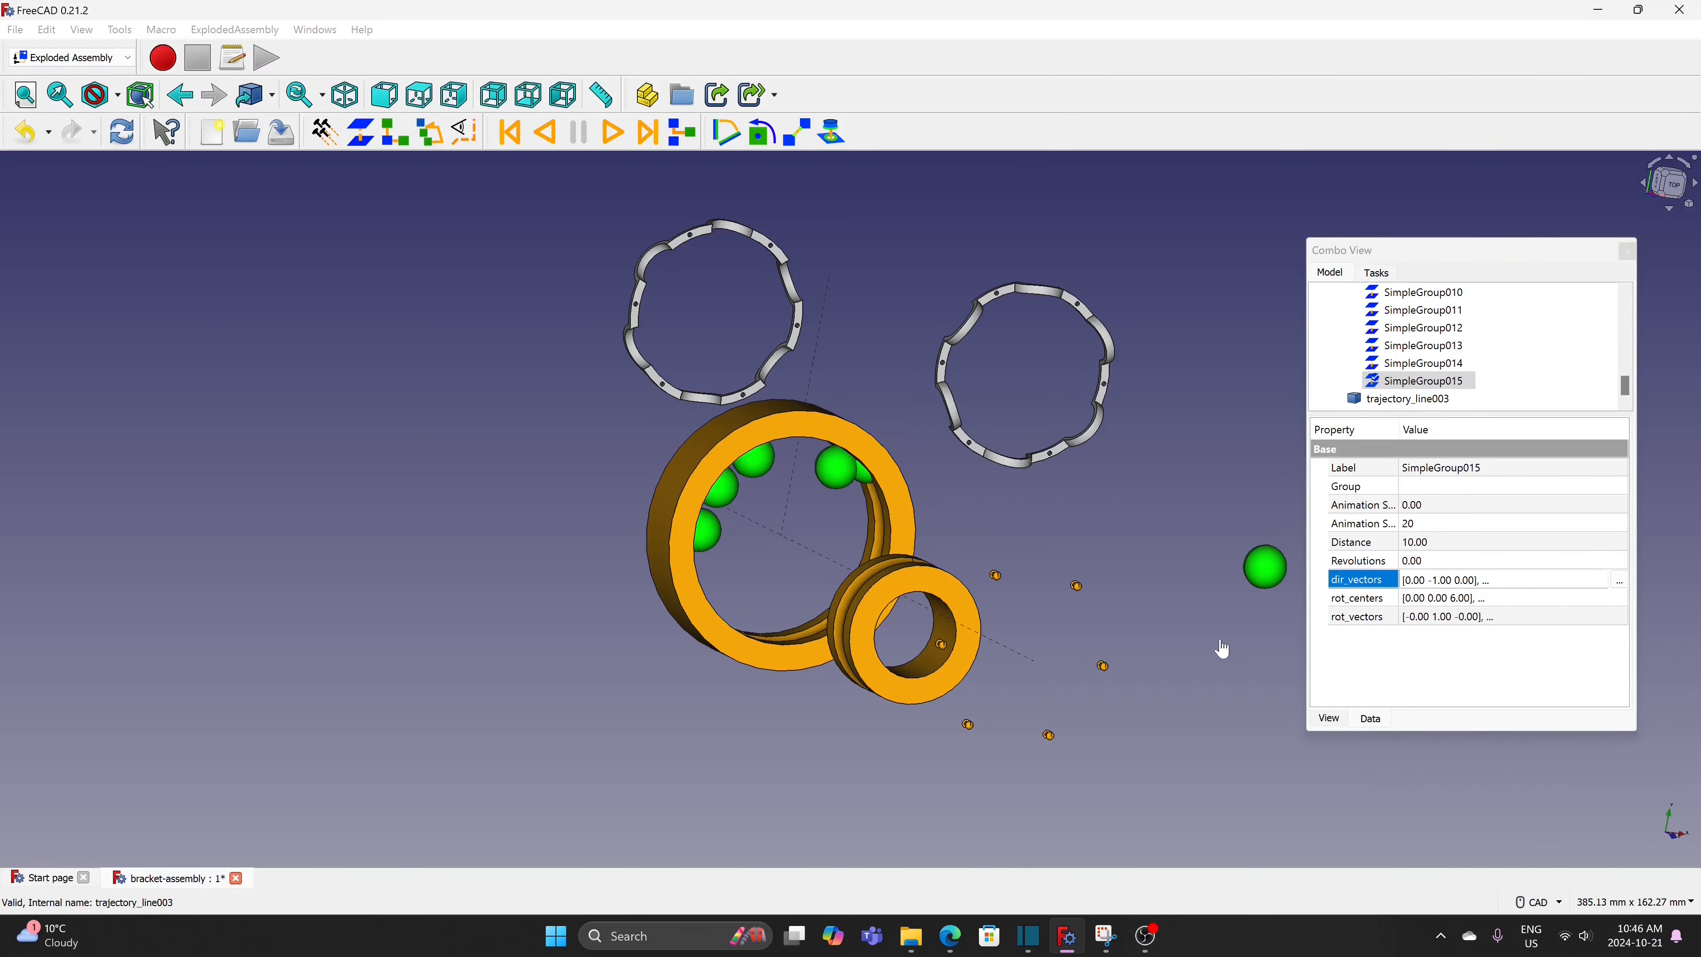
left_click(1415, 380)
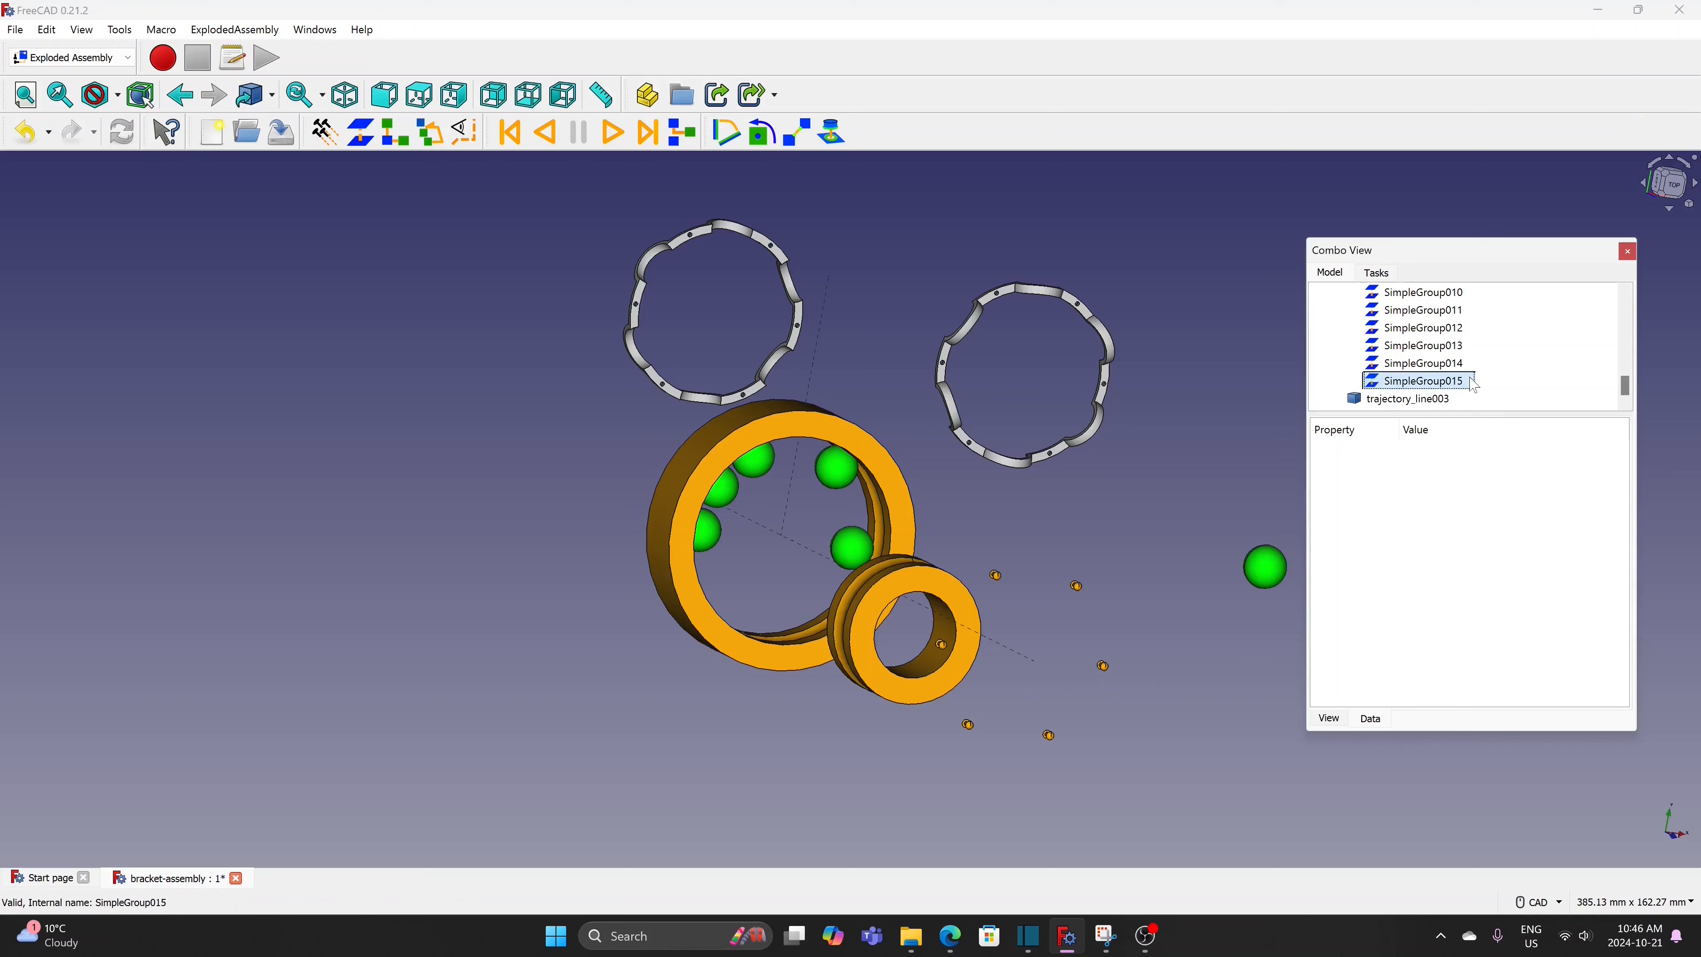
Create a simple explosion group for bearing-ball_002, with the outer ring's front face as direction reference
left_click(866, 549)
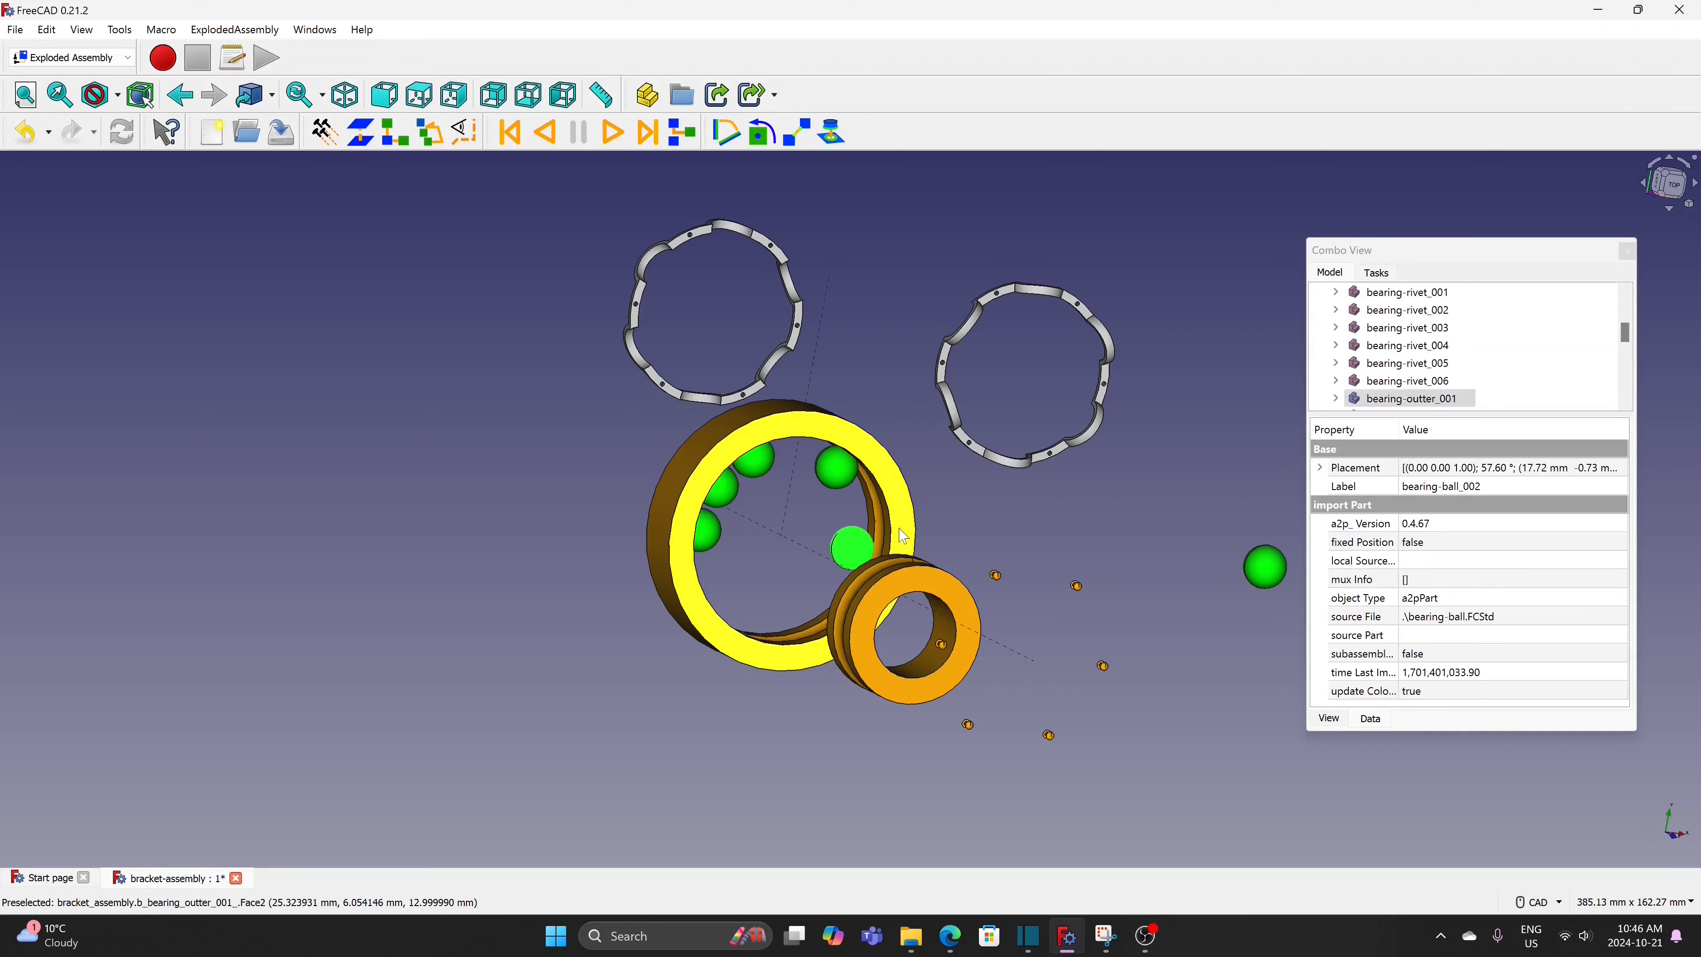
left_click(364, 135)
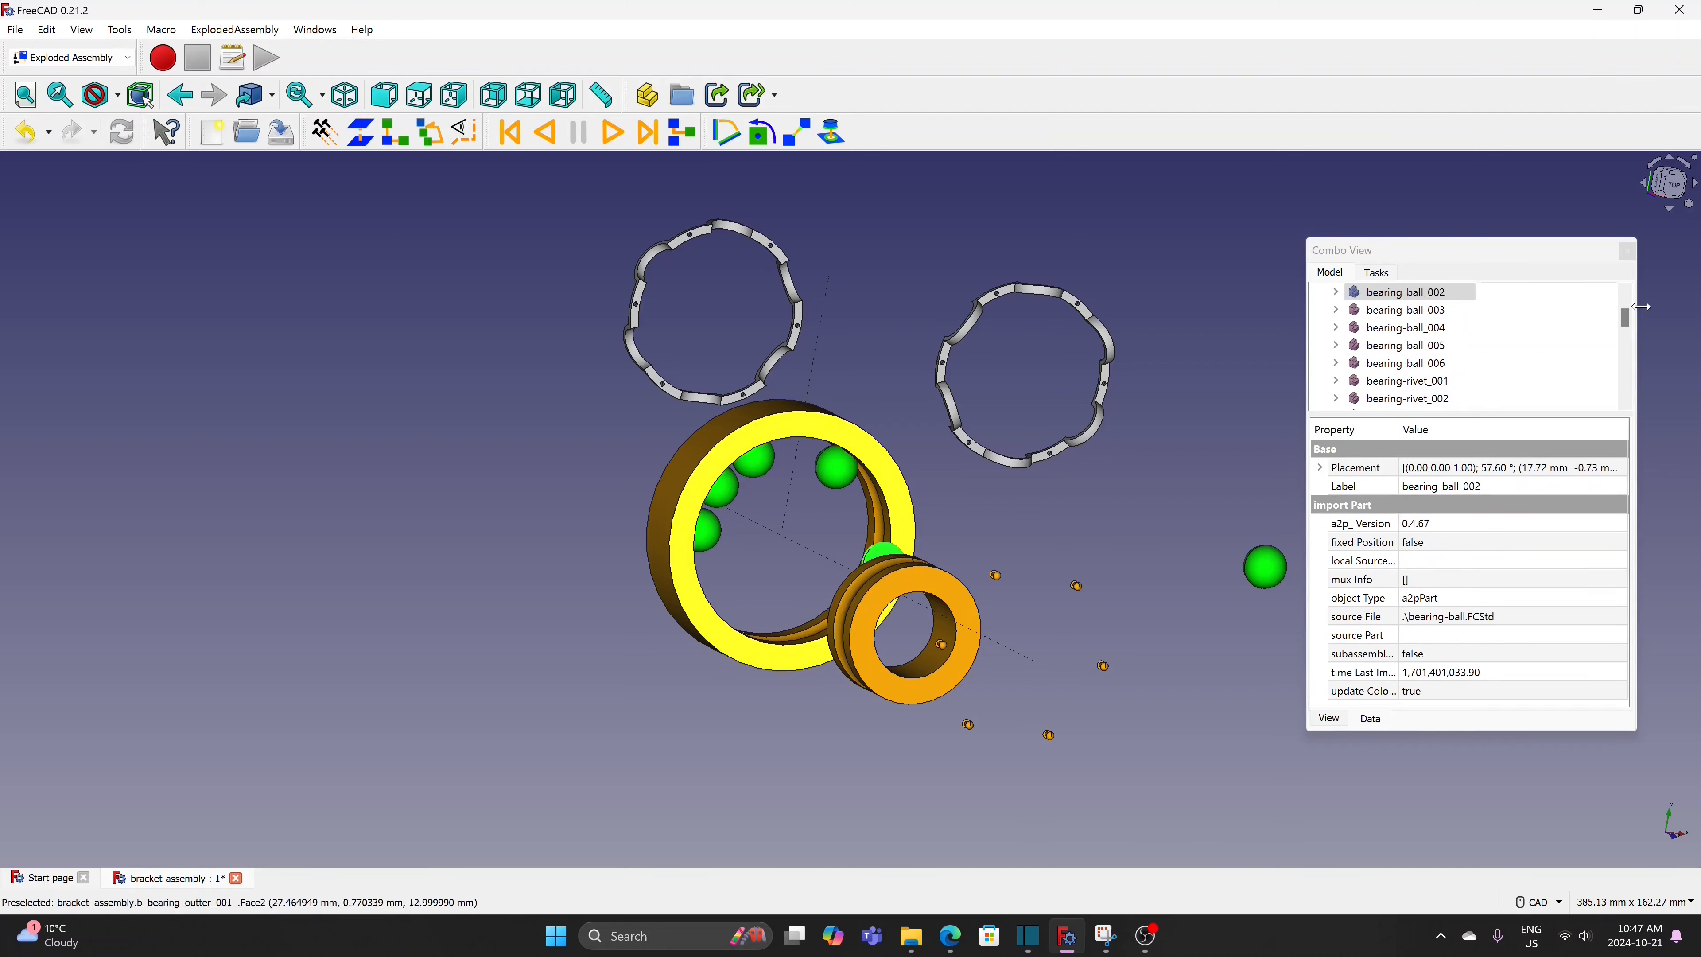
scroll(1629, 322, "down", 10)
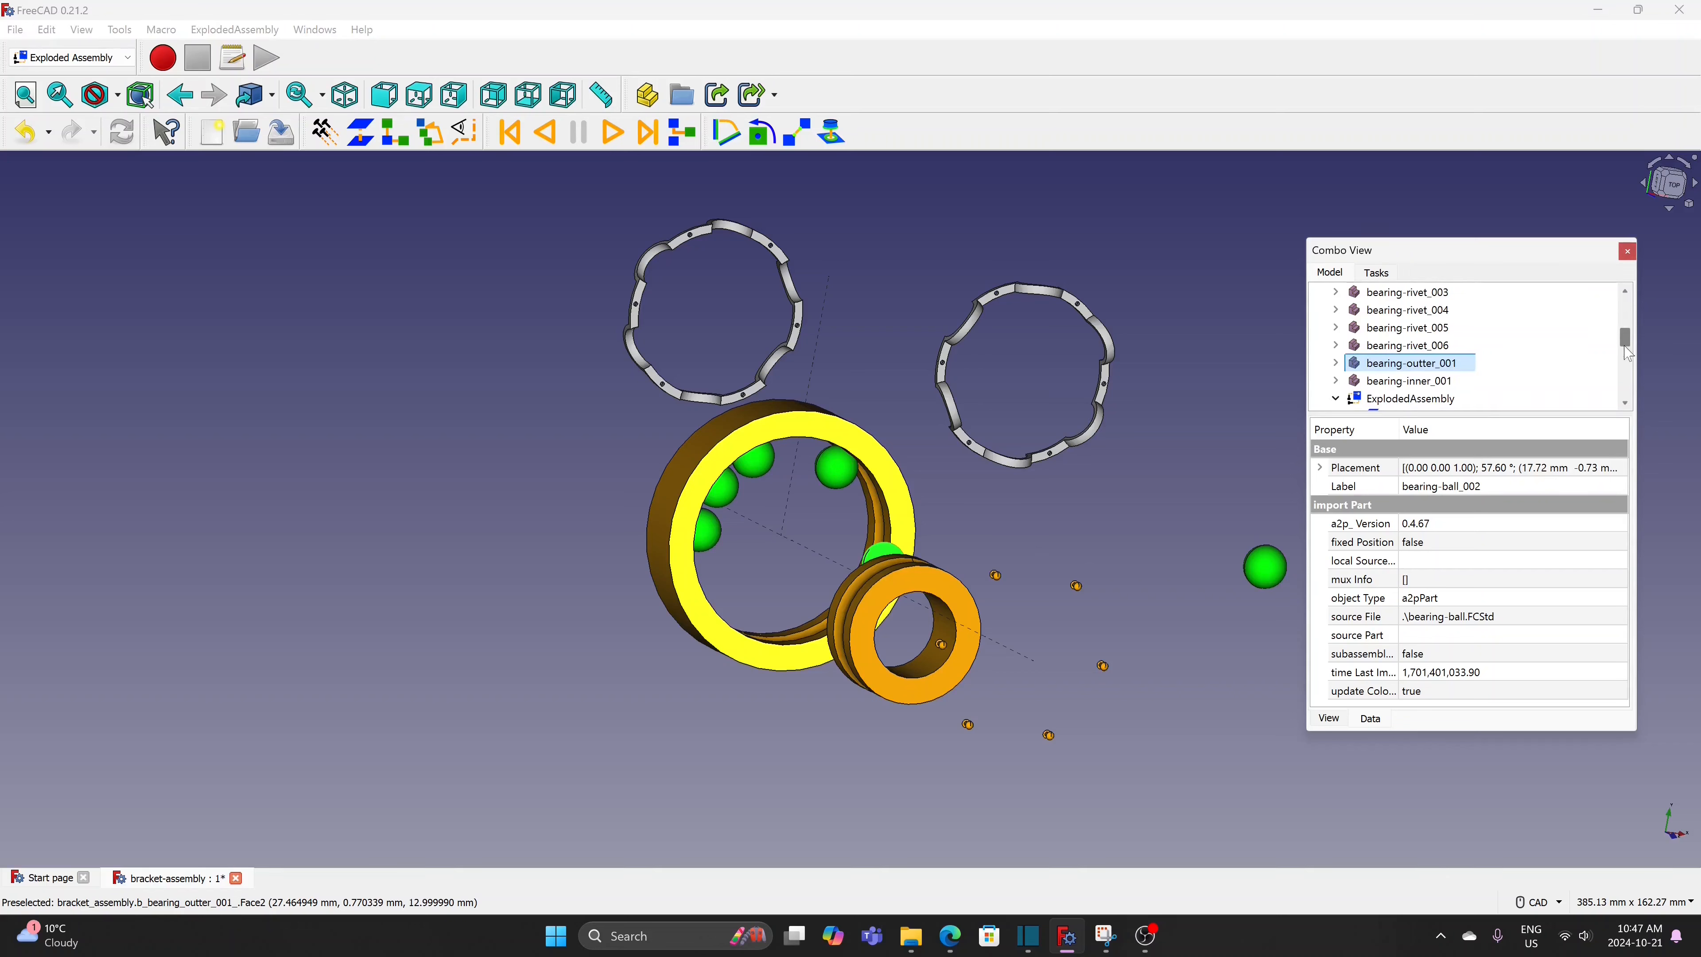
left_click(1440, 381)
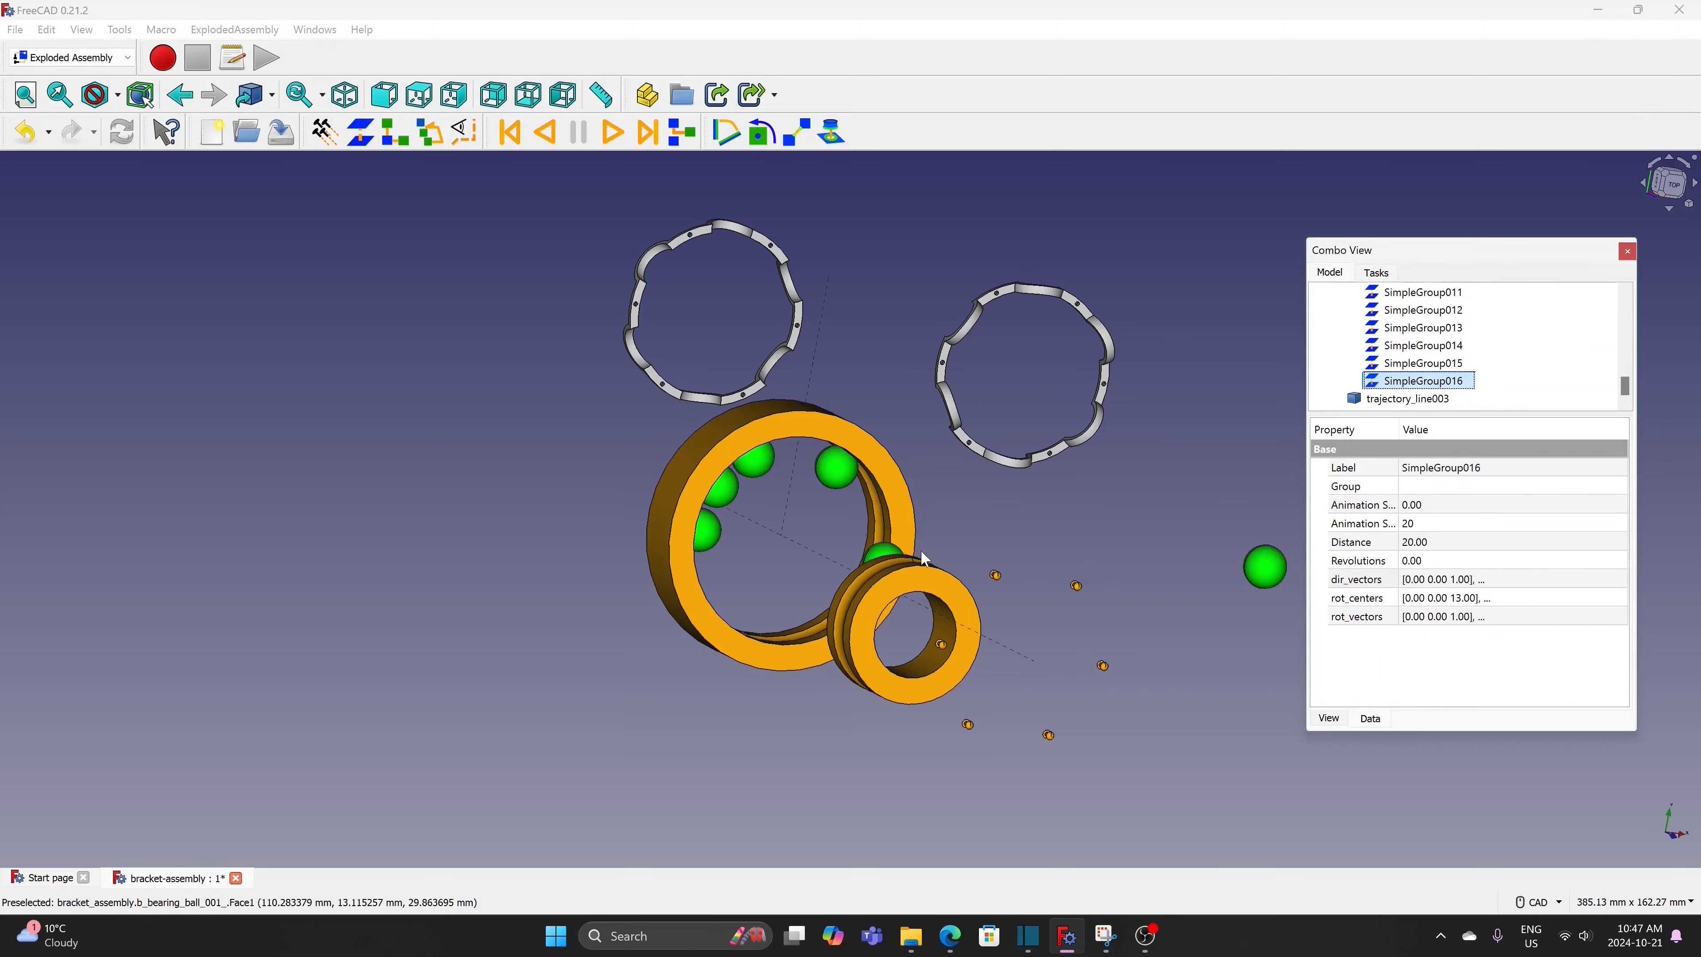
Create another simple explosion group for bearing-ball_002, referenced to the outer ring's cylindrical outside face, with distance 80
left_click(881, 558)
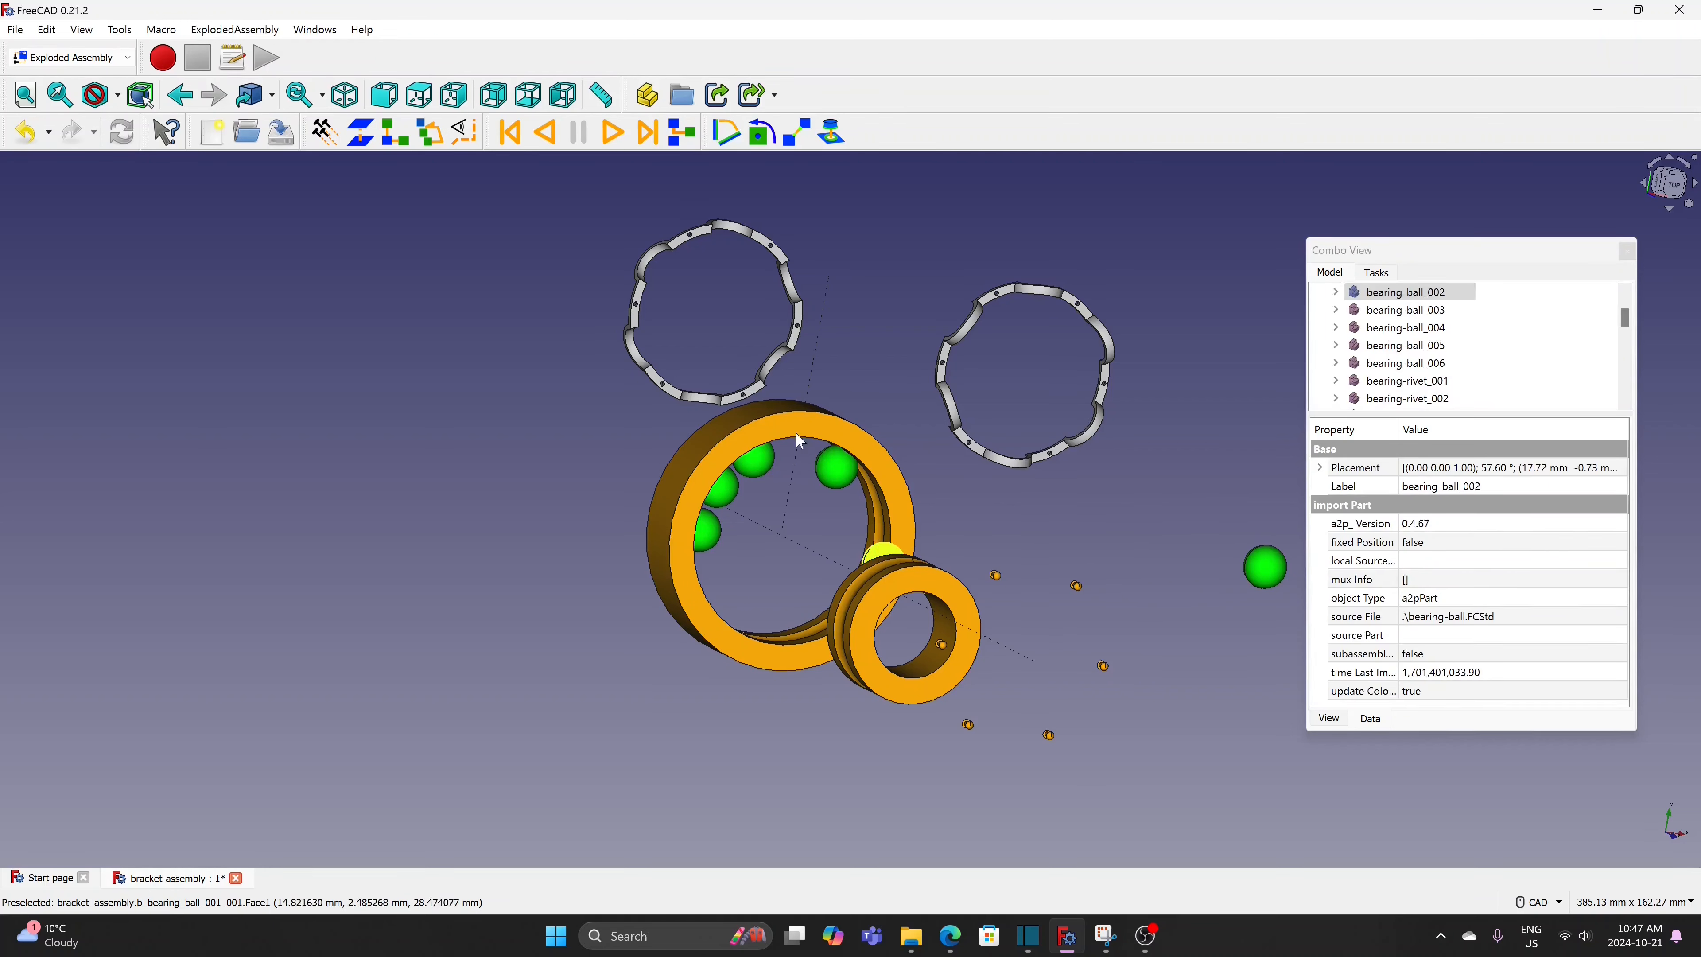
left_click(735, 426, "ctrl")
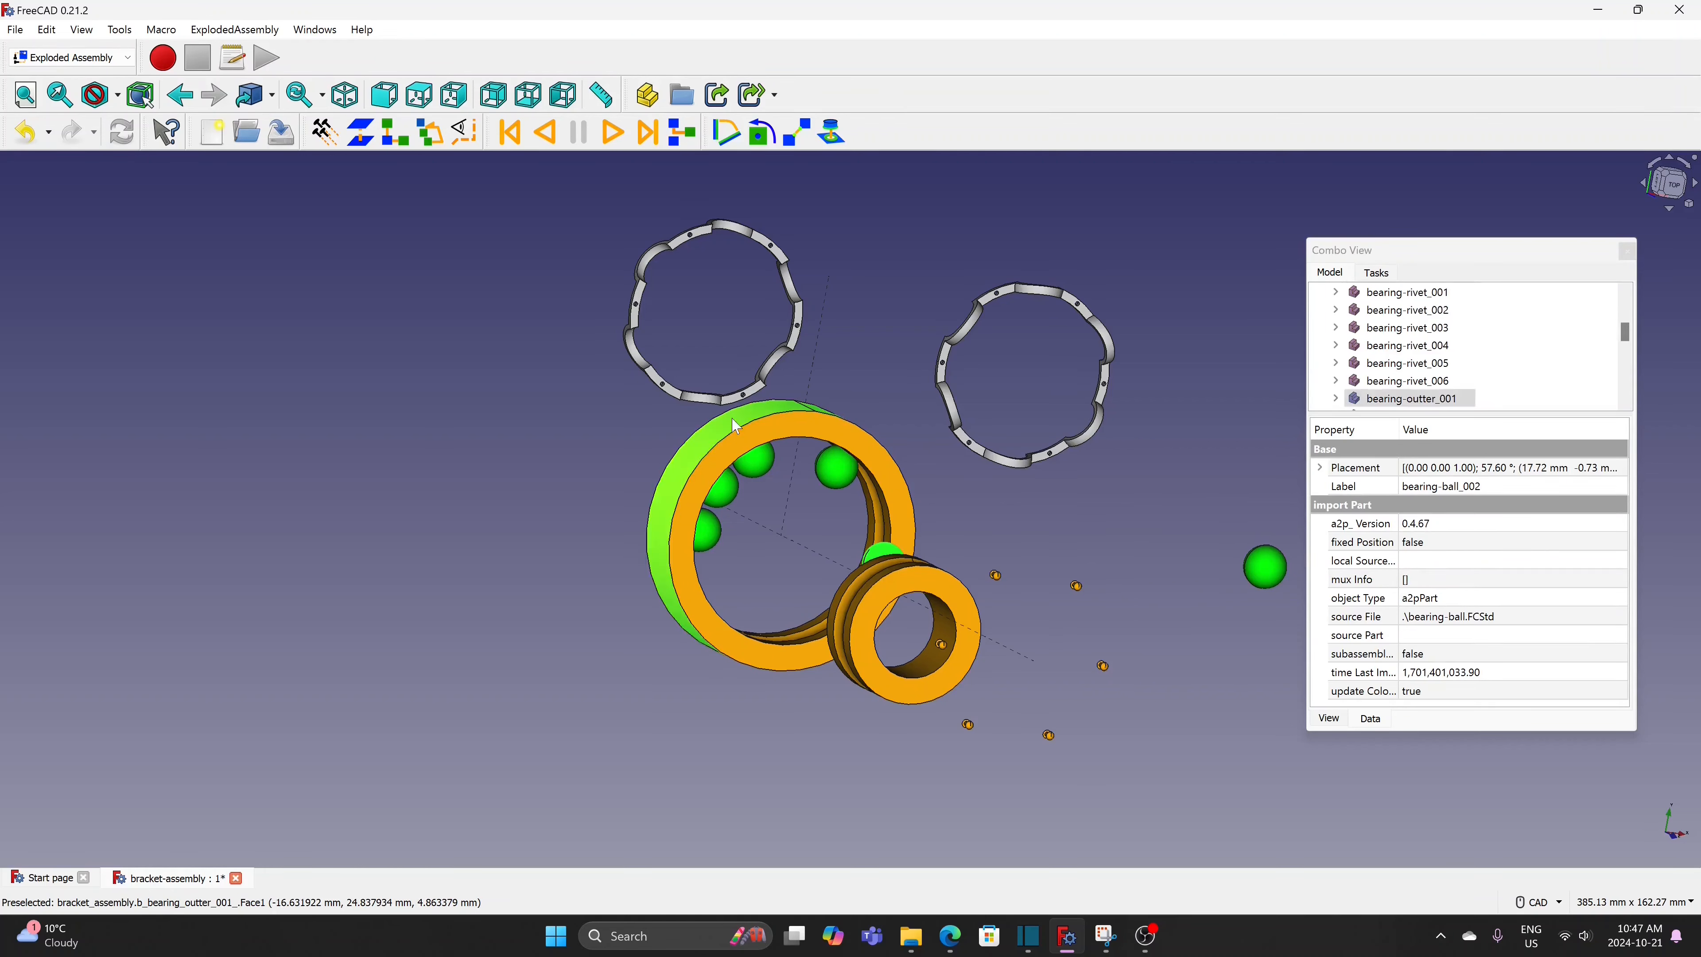
left_click(365, 134)
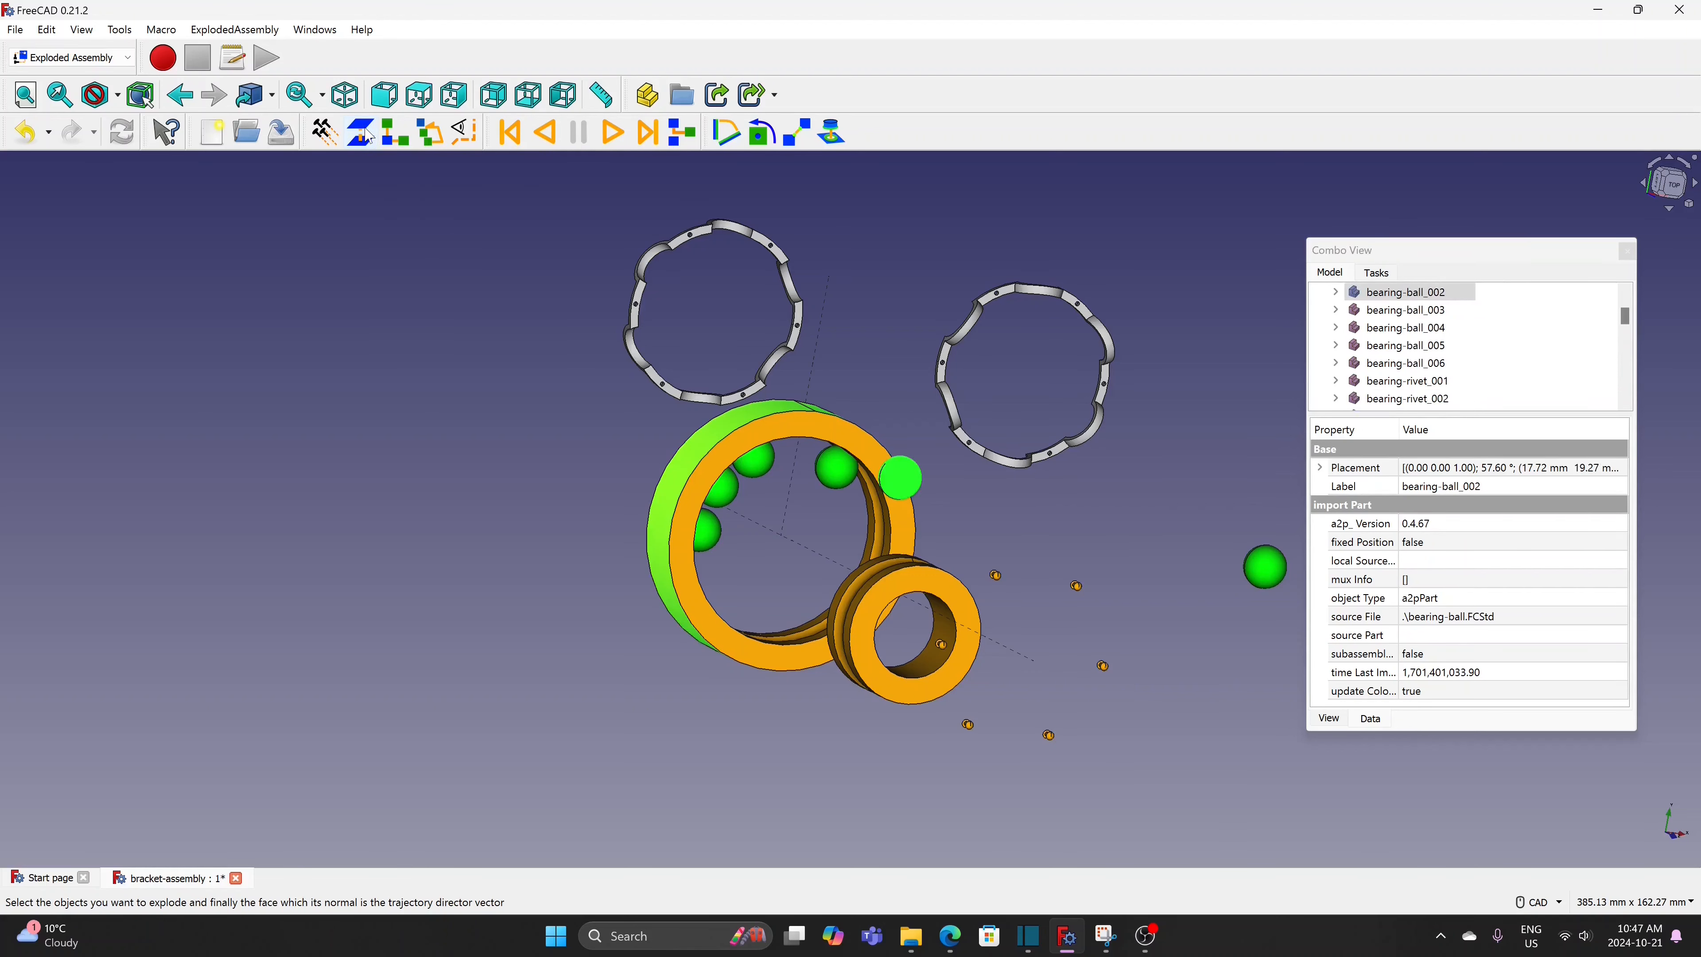
scroll(1449, 342, "down", 8)
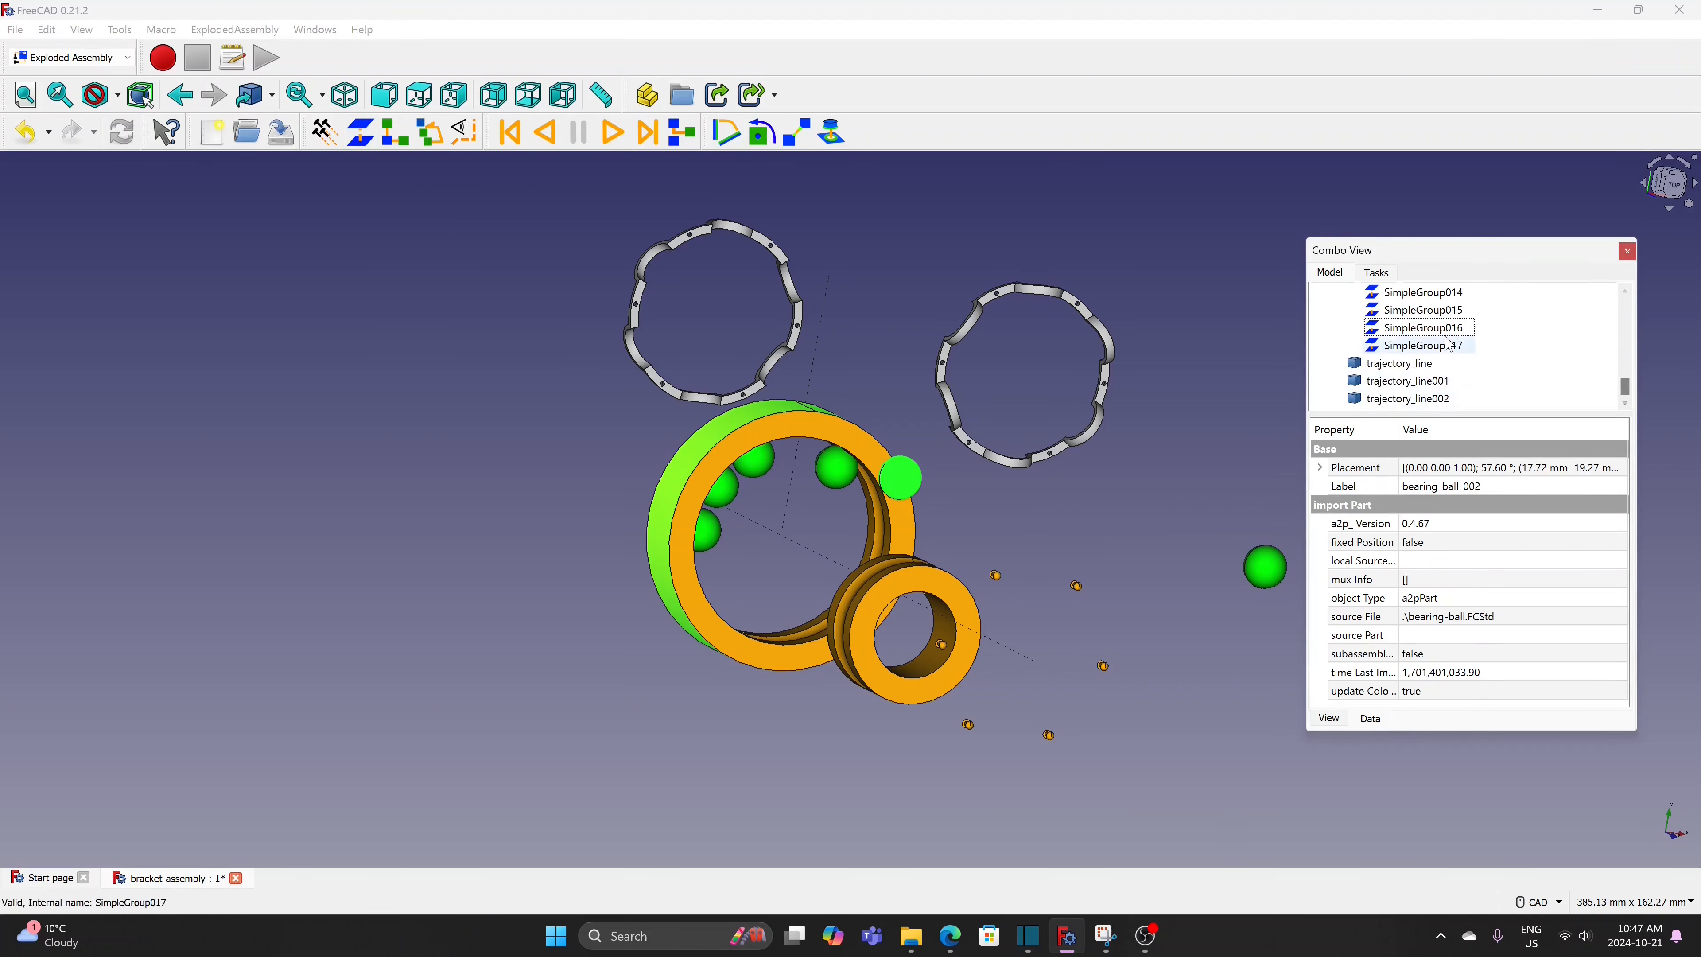
left_click(1450, 344)
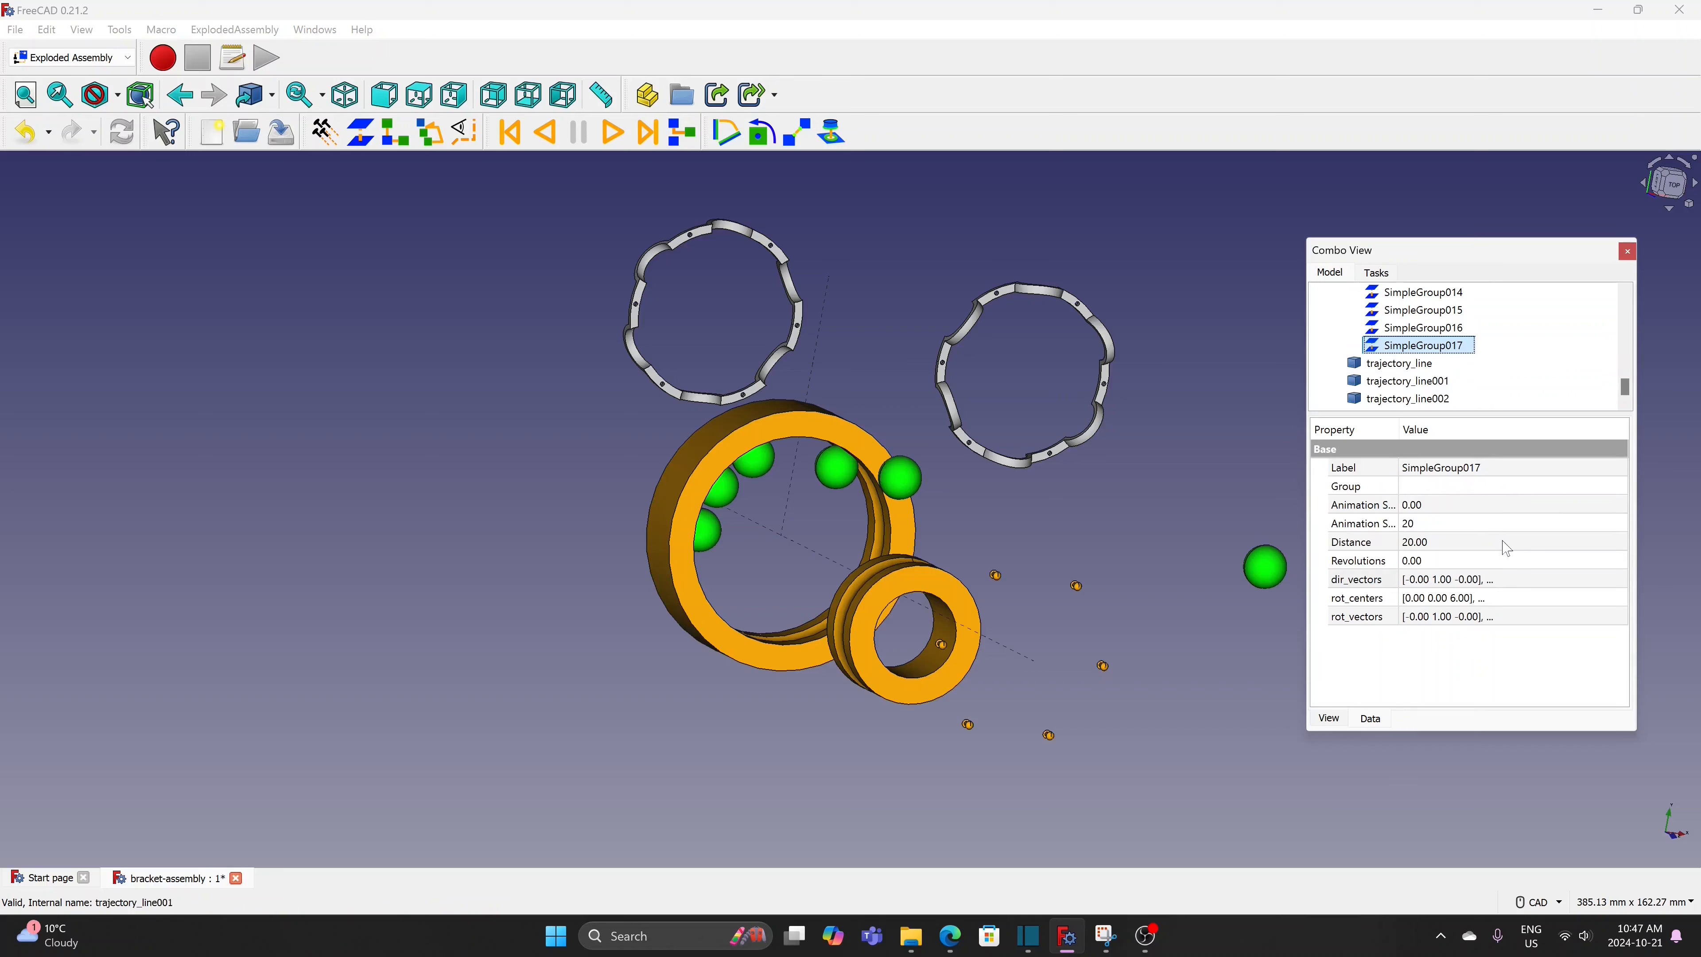
left_click(1461, 544)
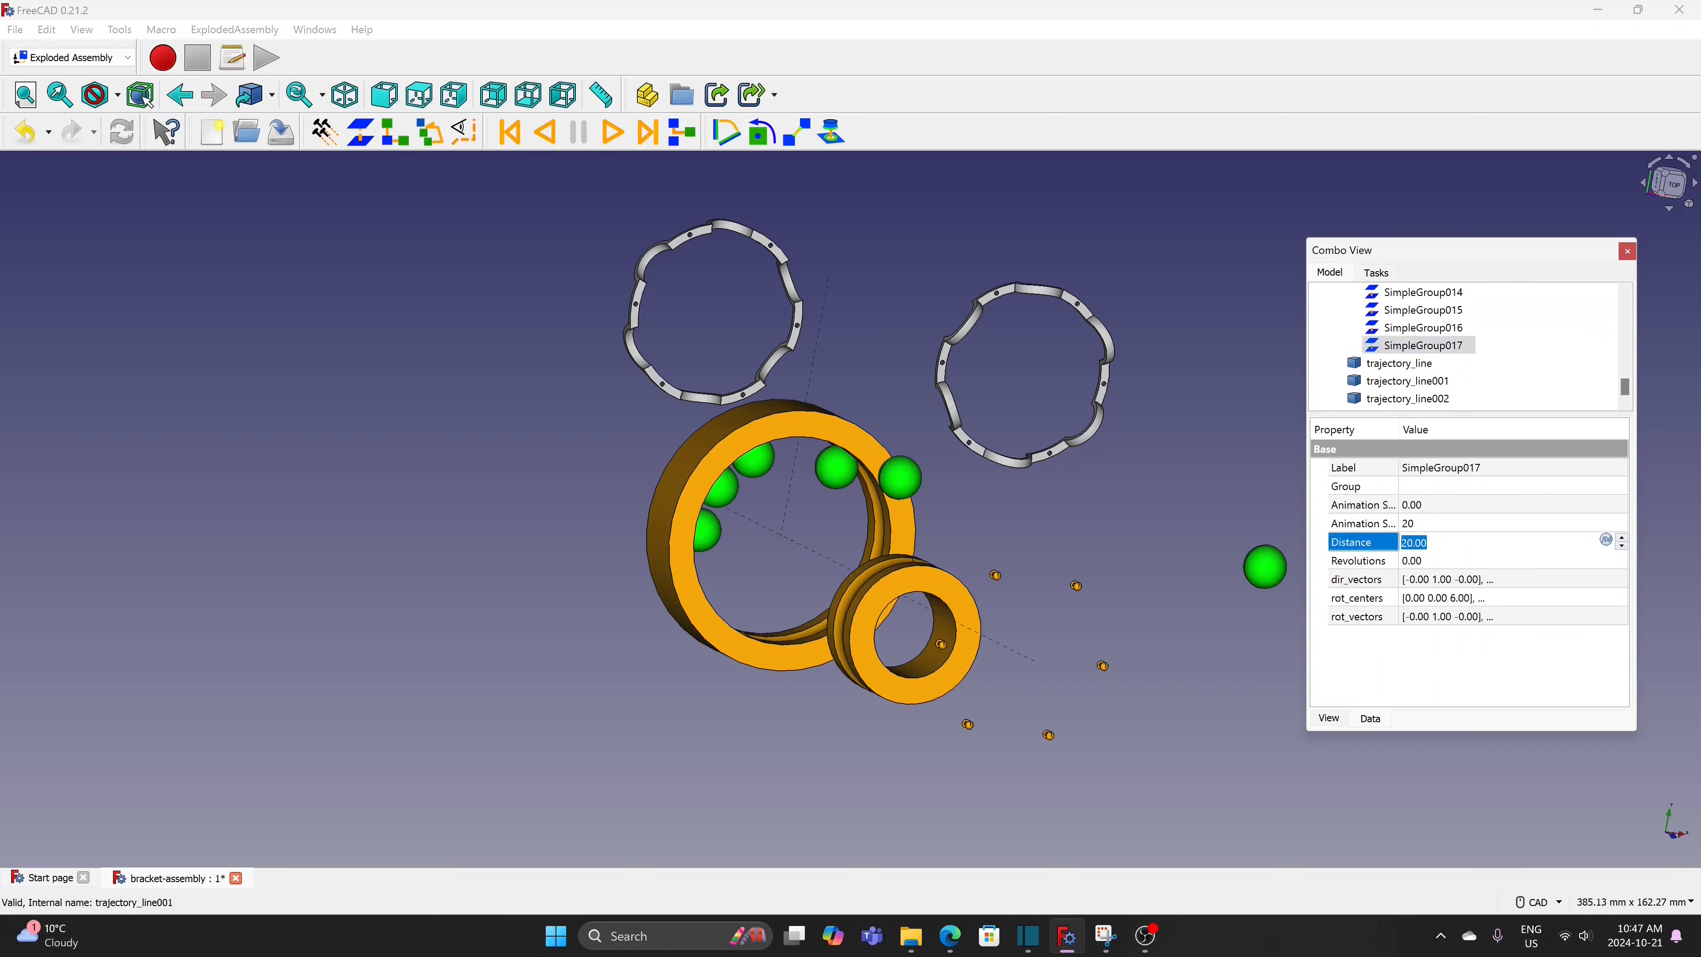
type("80")
Set the direction vector of bearing-ball_002's group, SimpleGroup017, to x 1 and y 0
left_click(1612, 588)
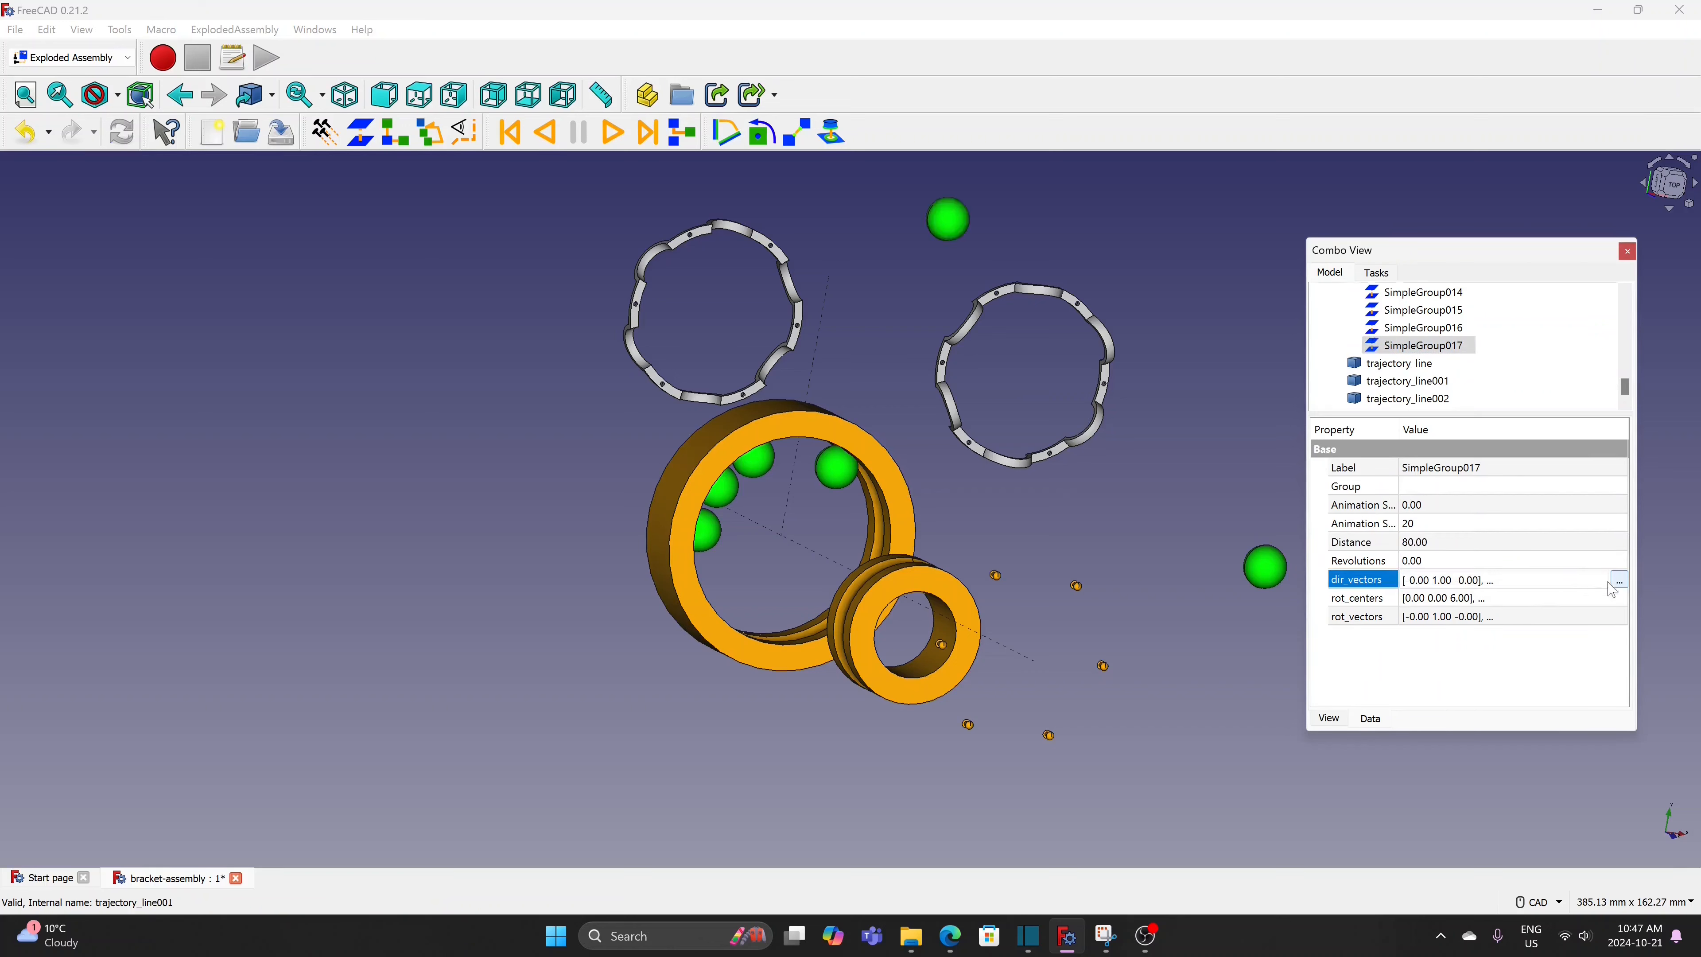
left_click(1619, 581)
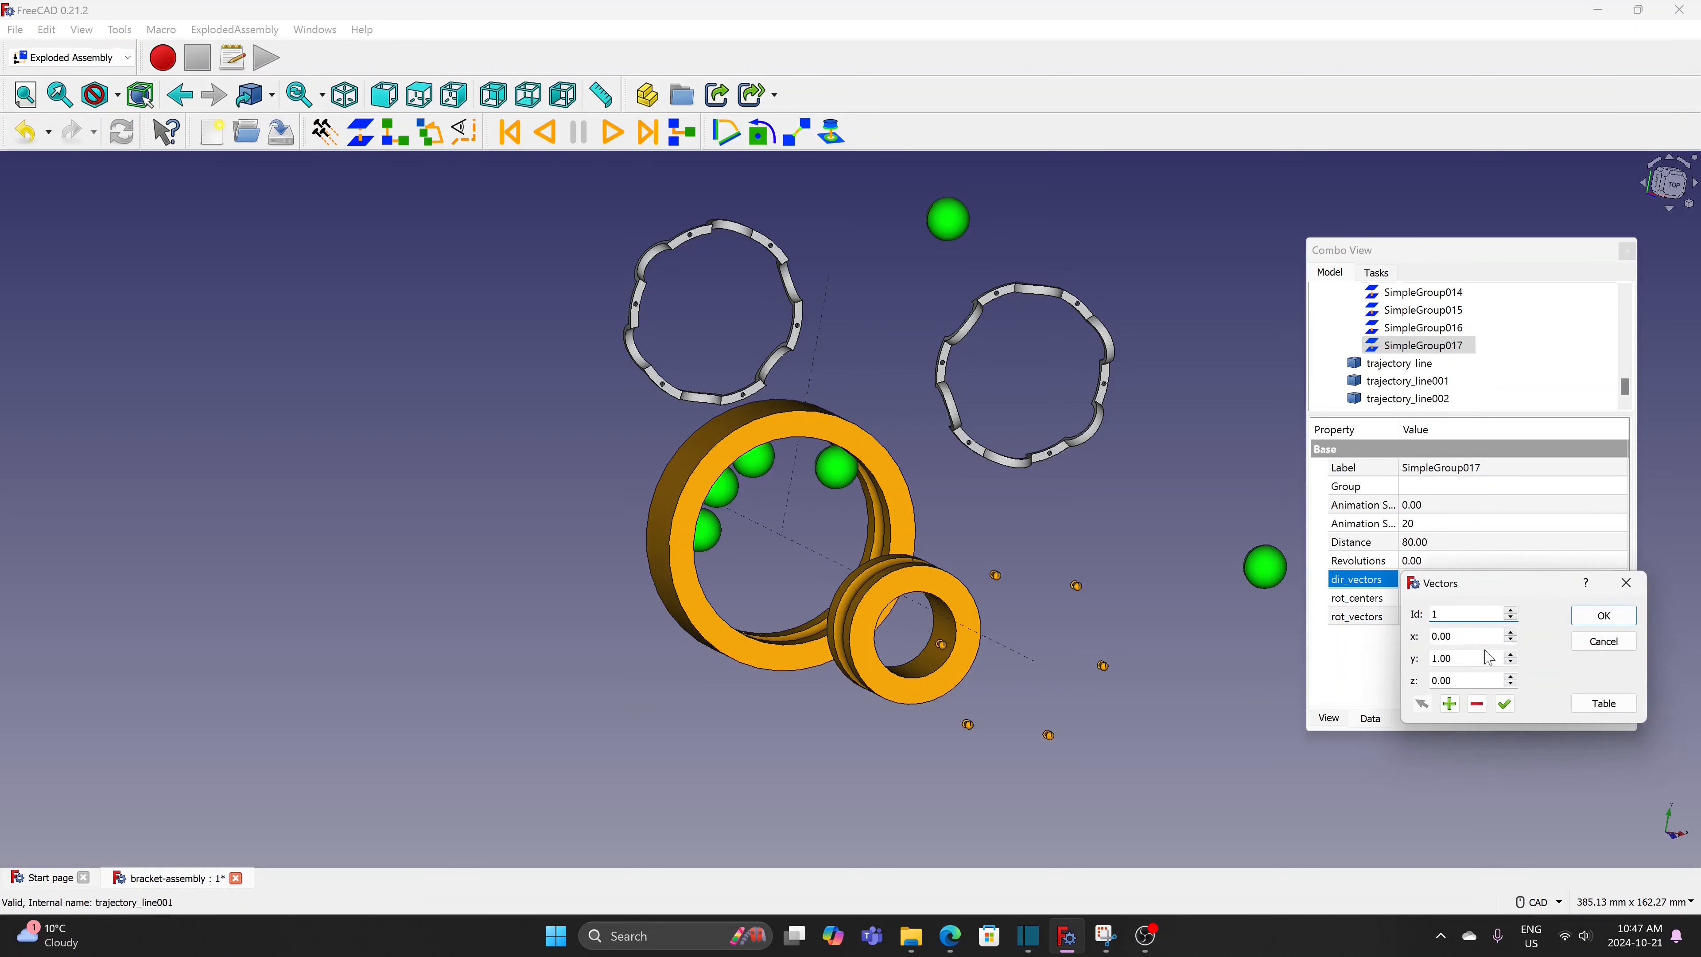
left_click(1512, 633)
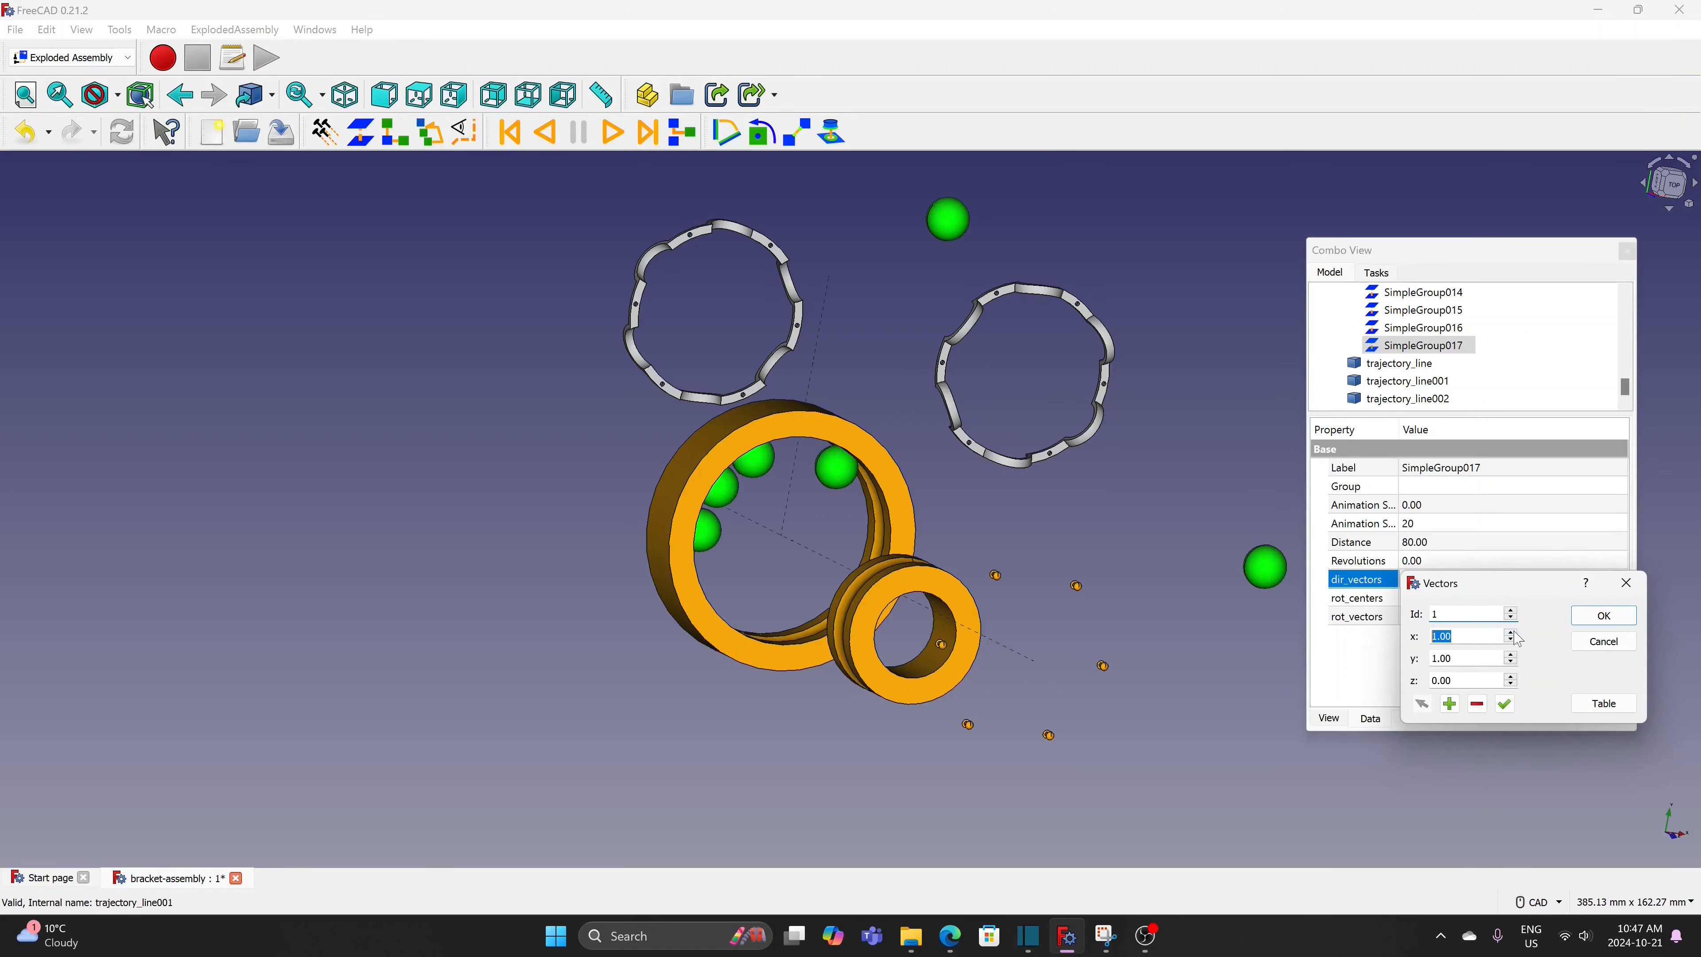
left_click(1510, 662)
left_click(1510, 662)
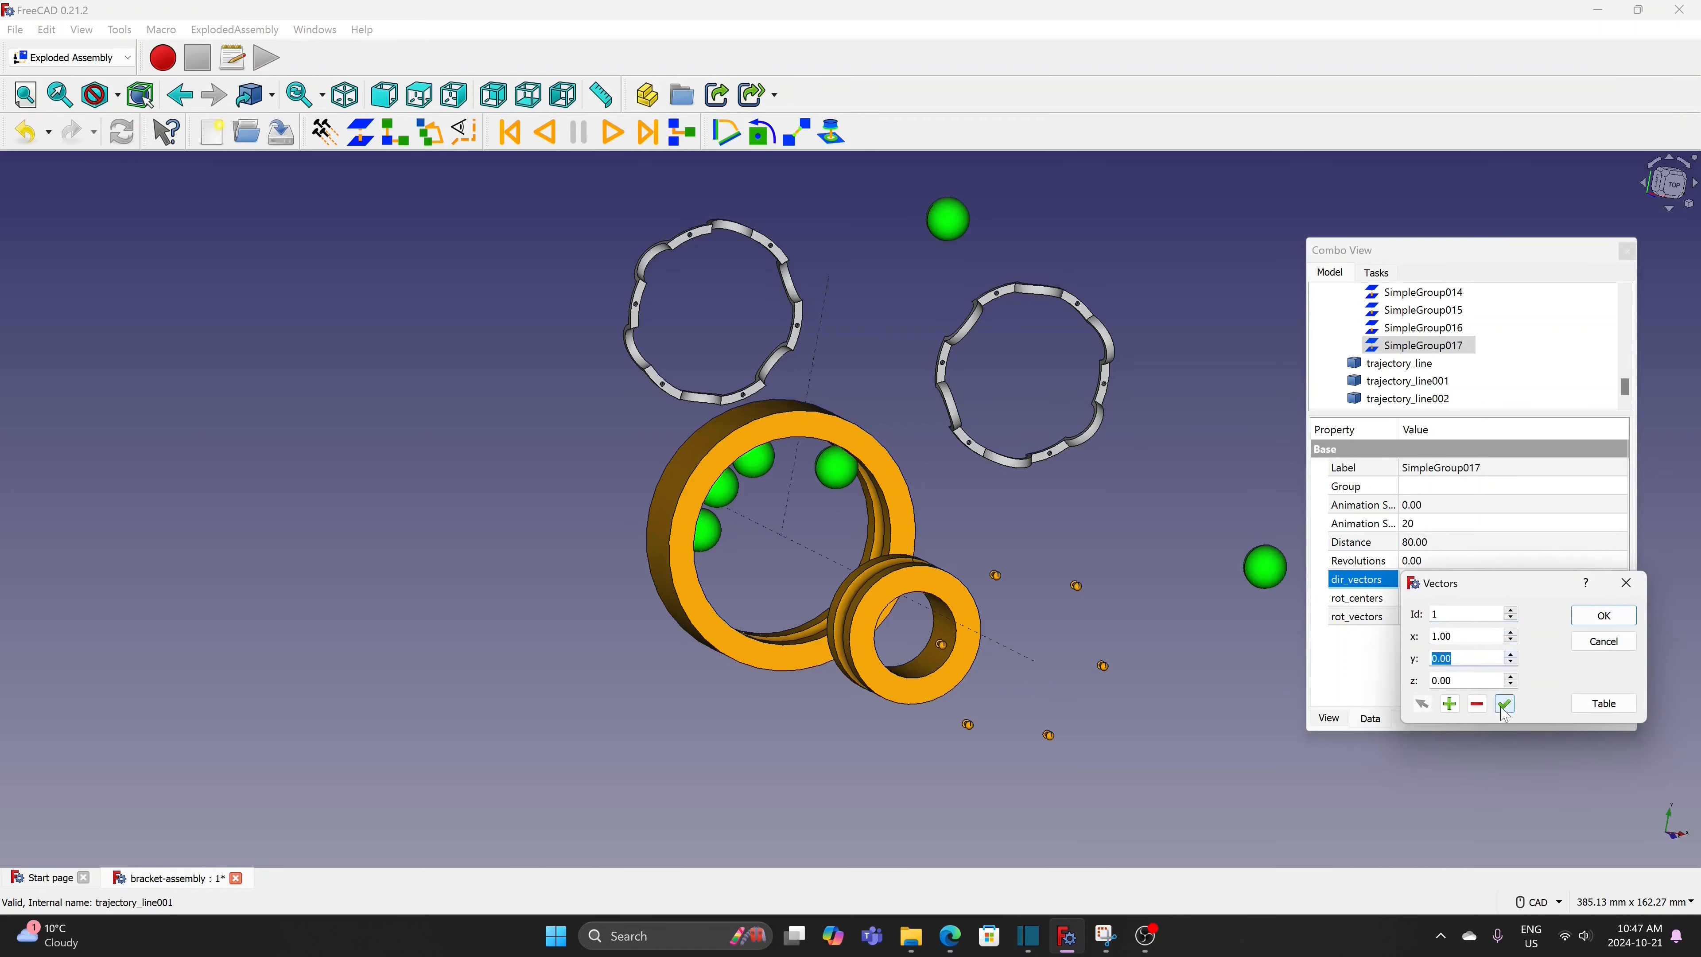
left_click(1601, 617)
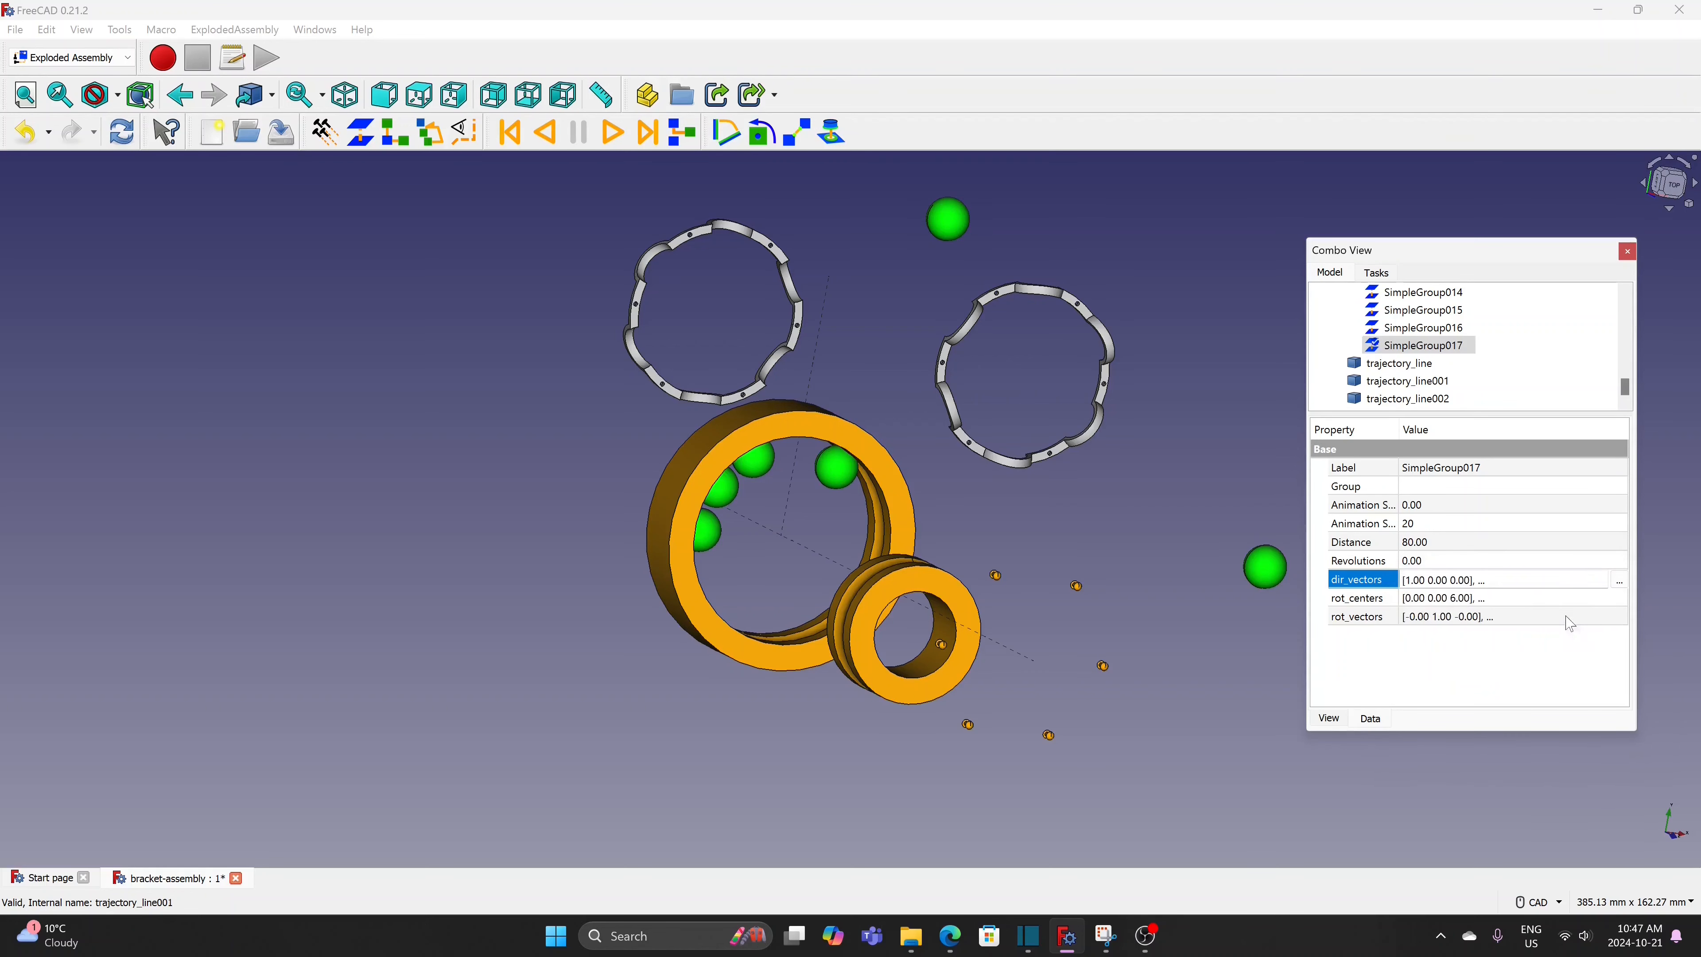
Create a simple explosion group for bearing-ball_005, referenced to the outer ring's cylindrical outside face, with distance 10
left_click(1247, 665)
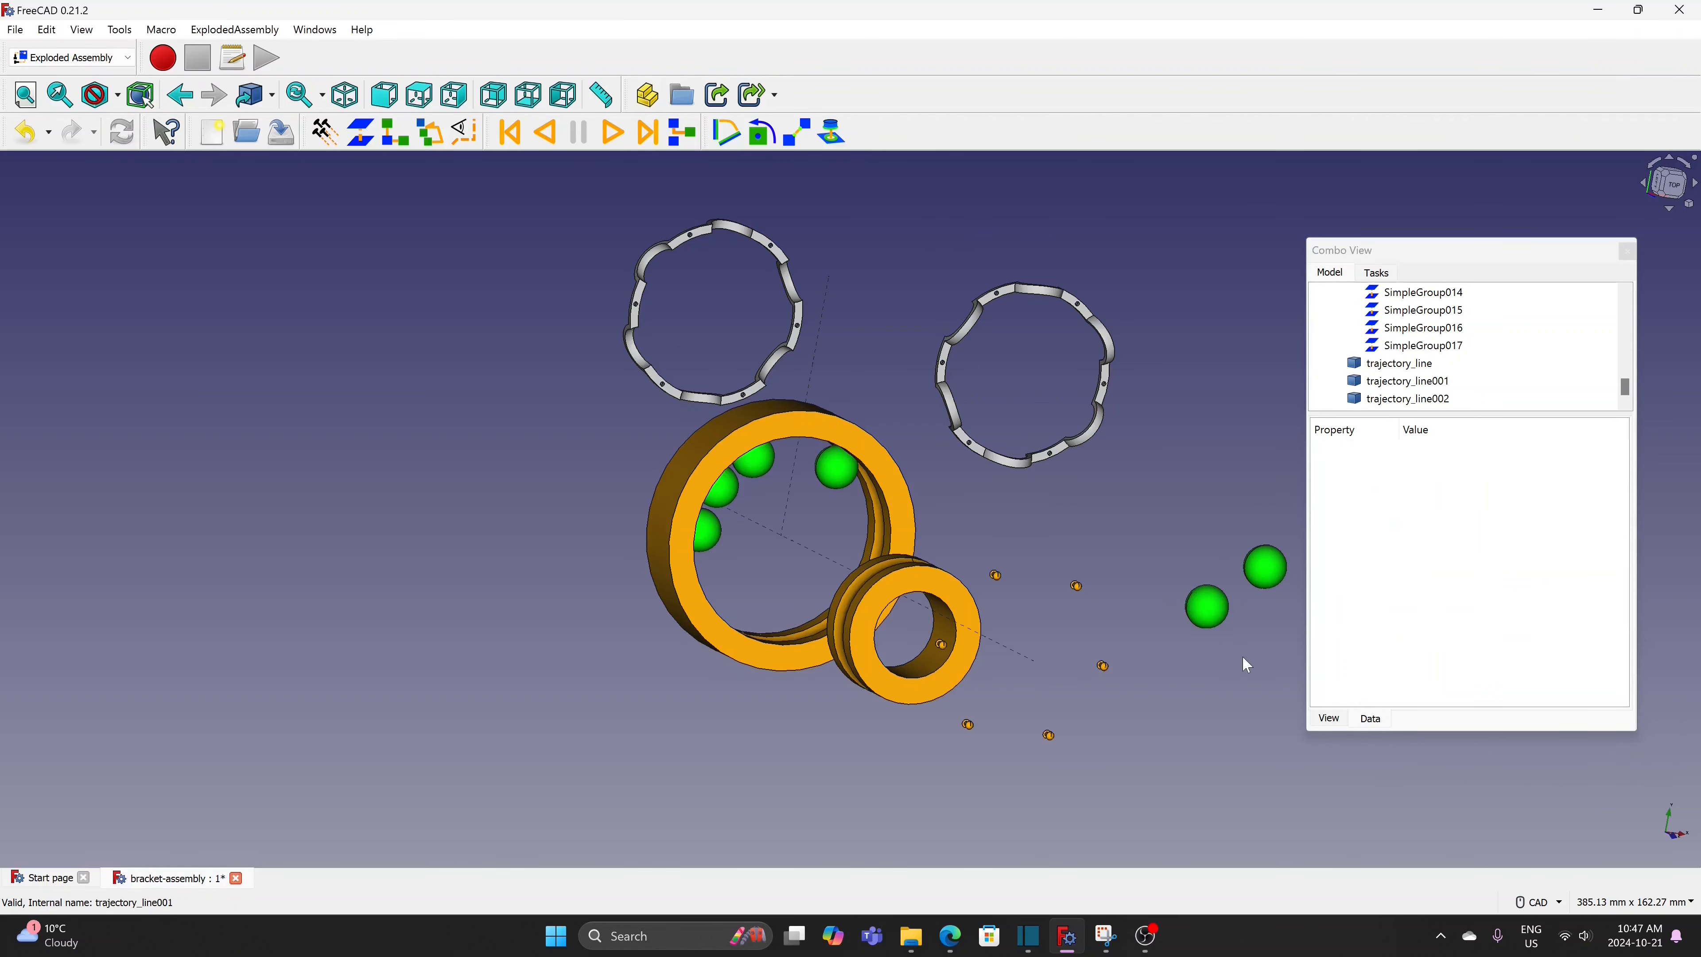
left_click(849, 482)
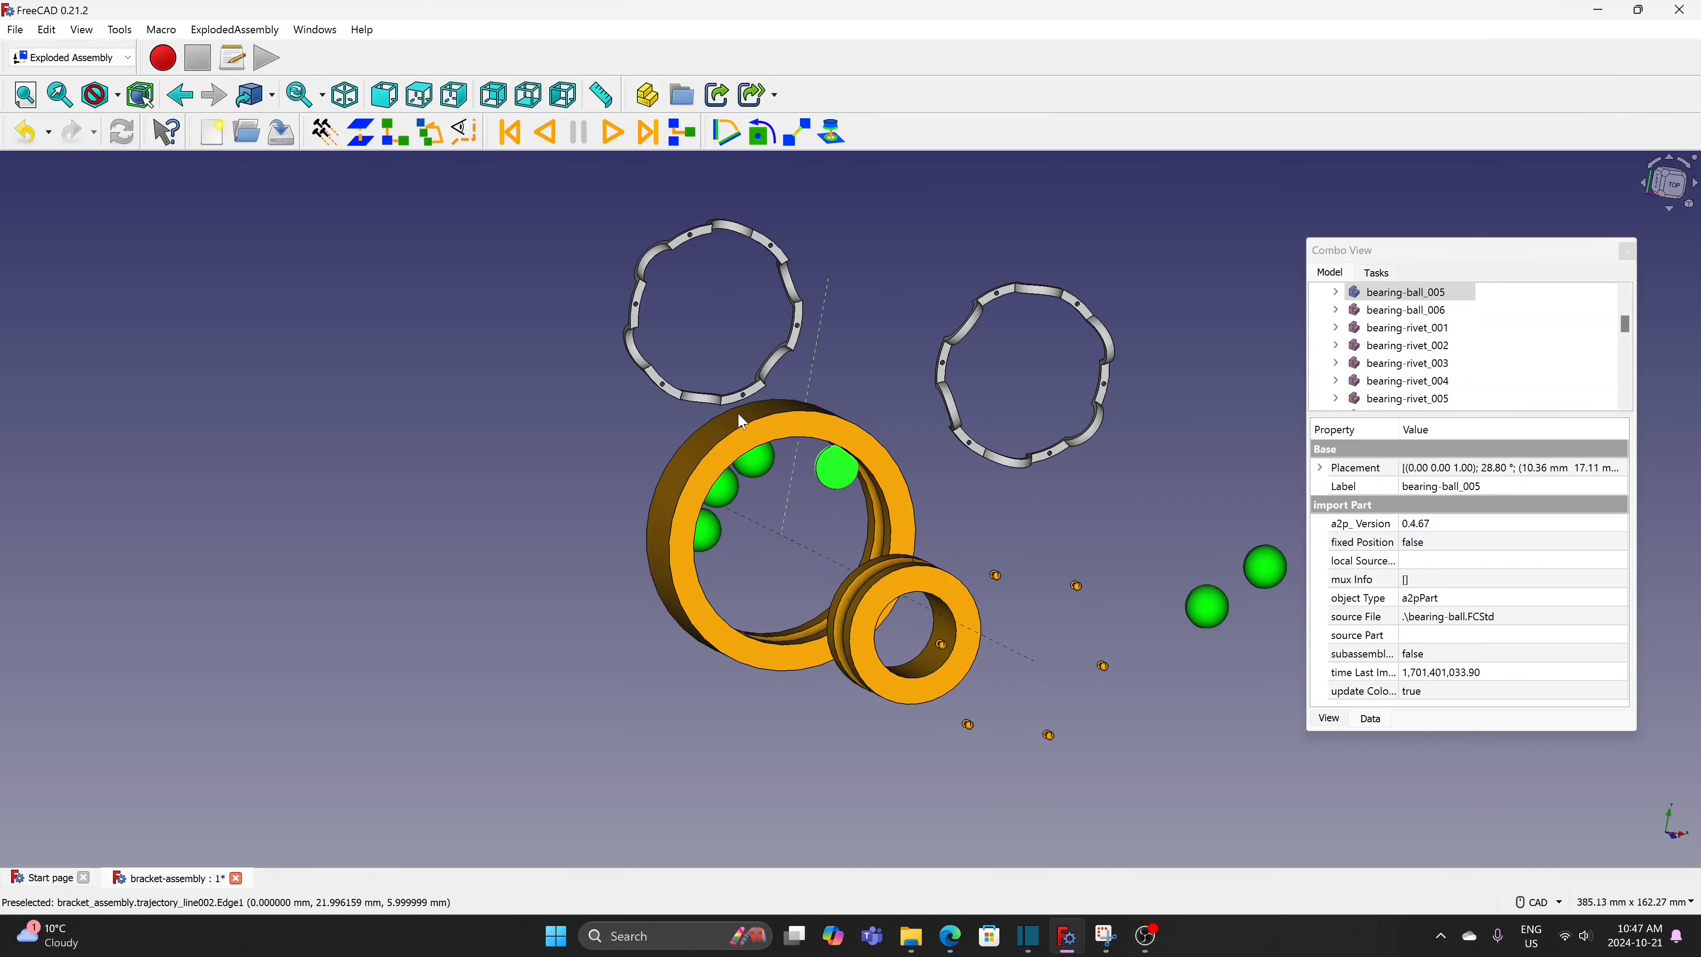
left_click(741, 424, "ctrl")
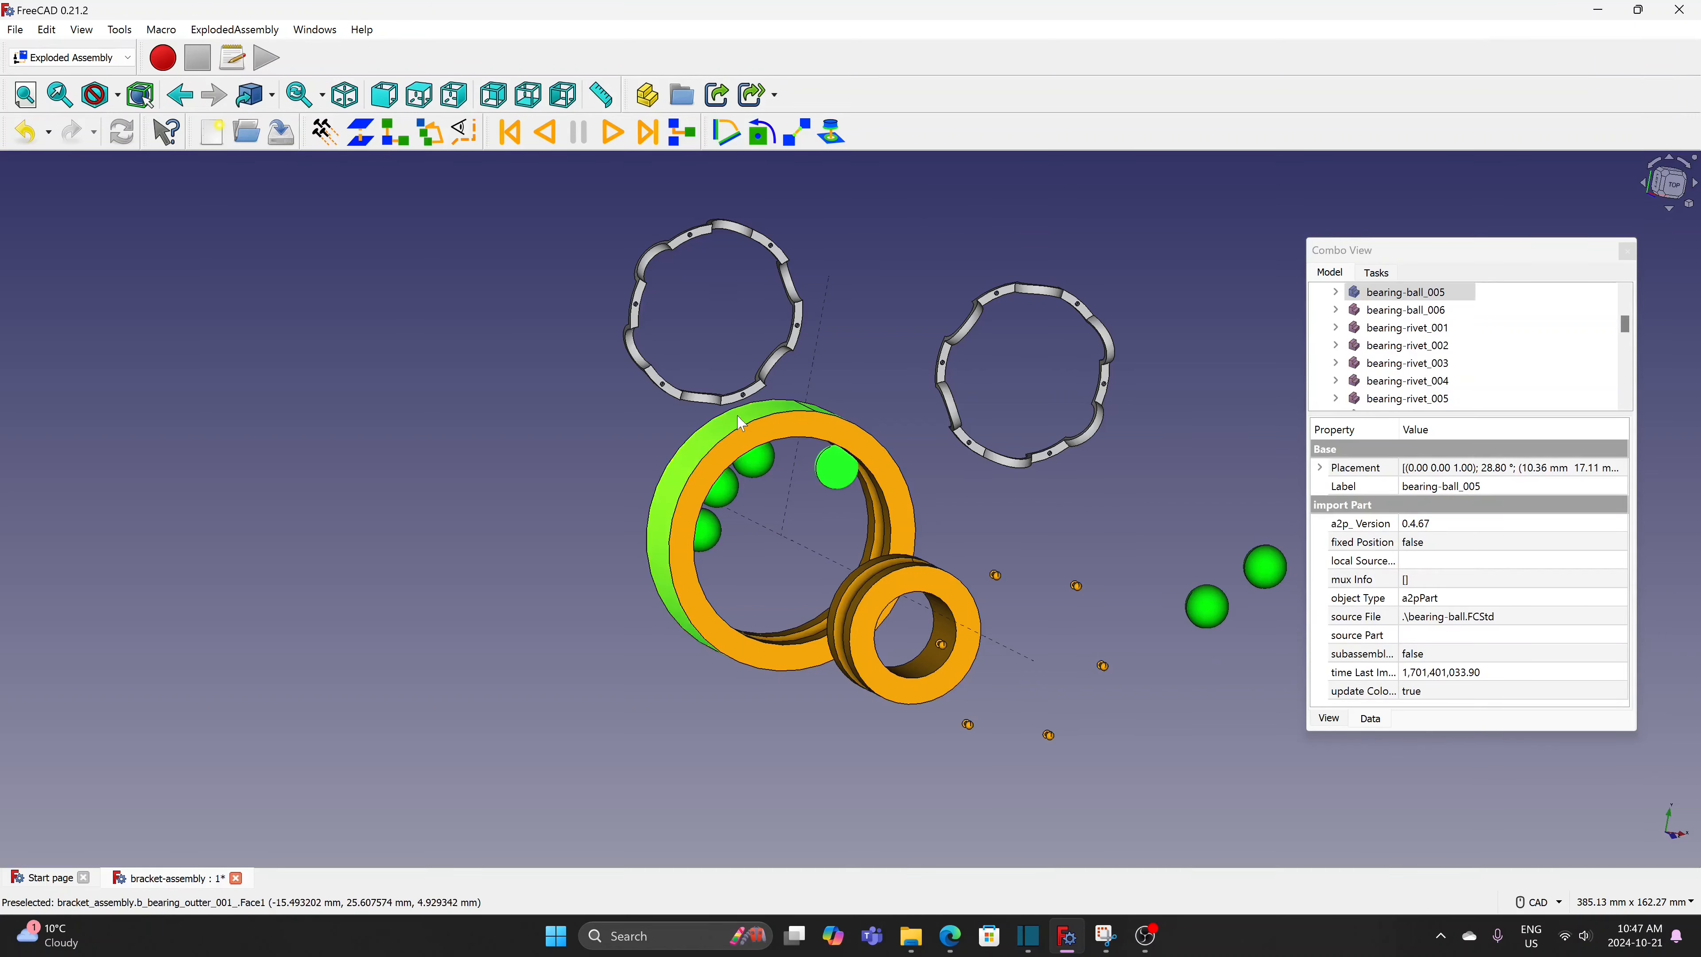
left_click(362, 134)
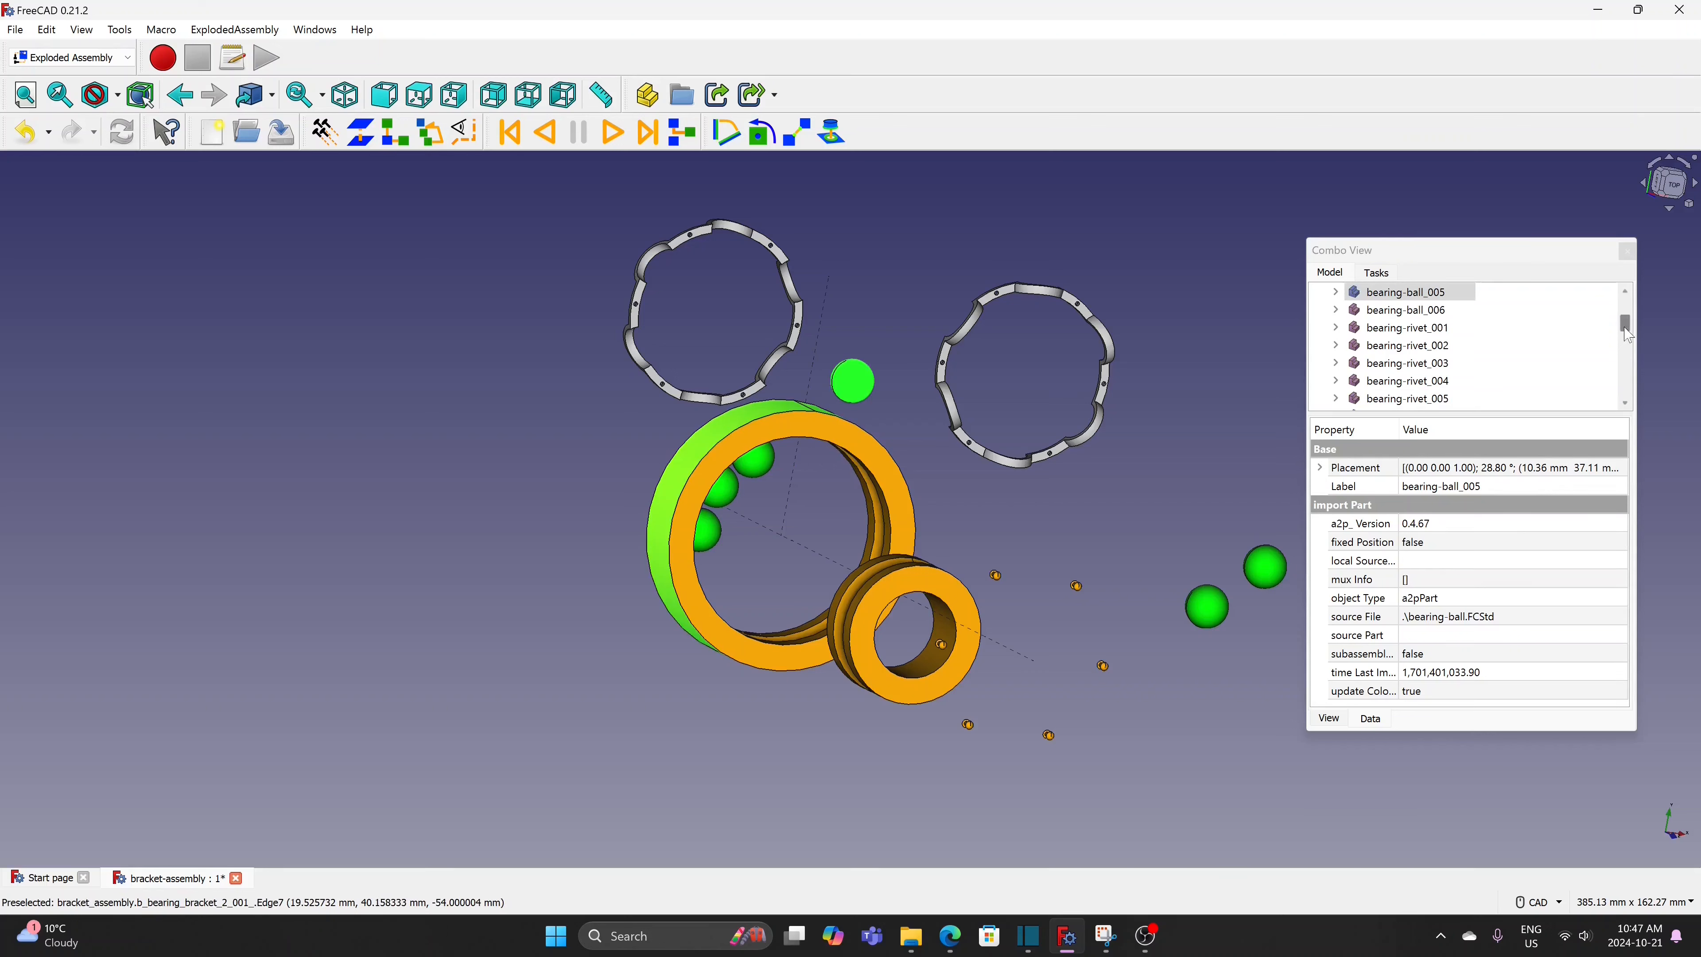
left_click_drag(1626, 325, 1625, 388)
left_click(1463, 348)
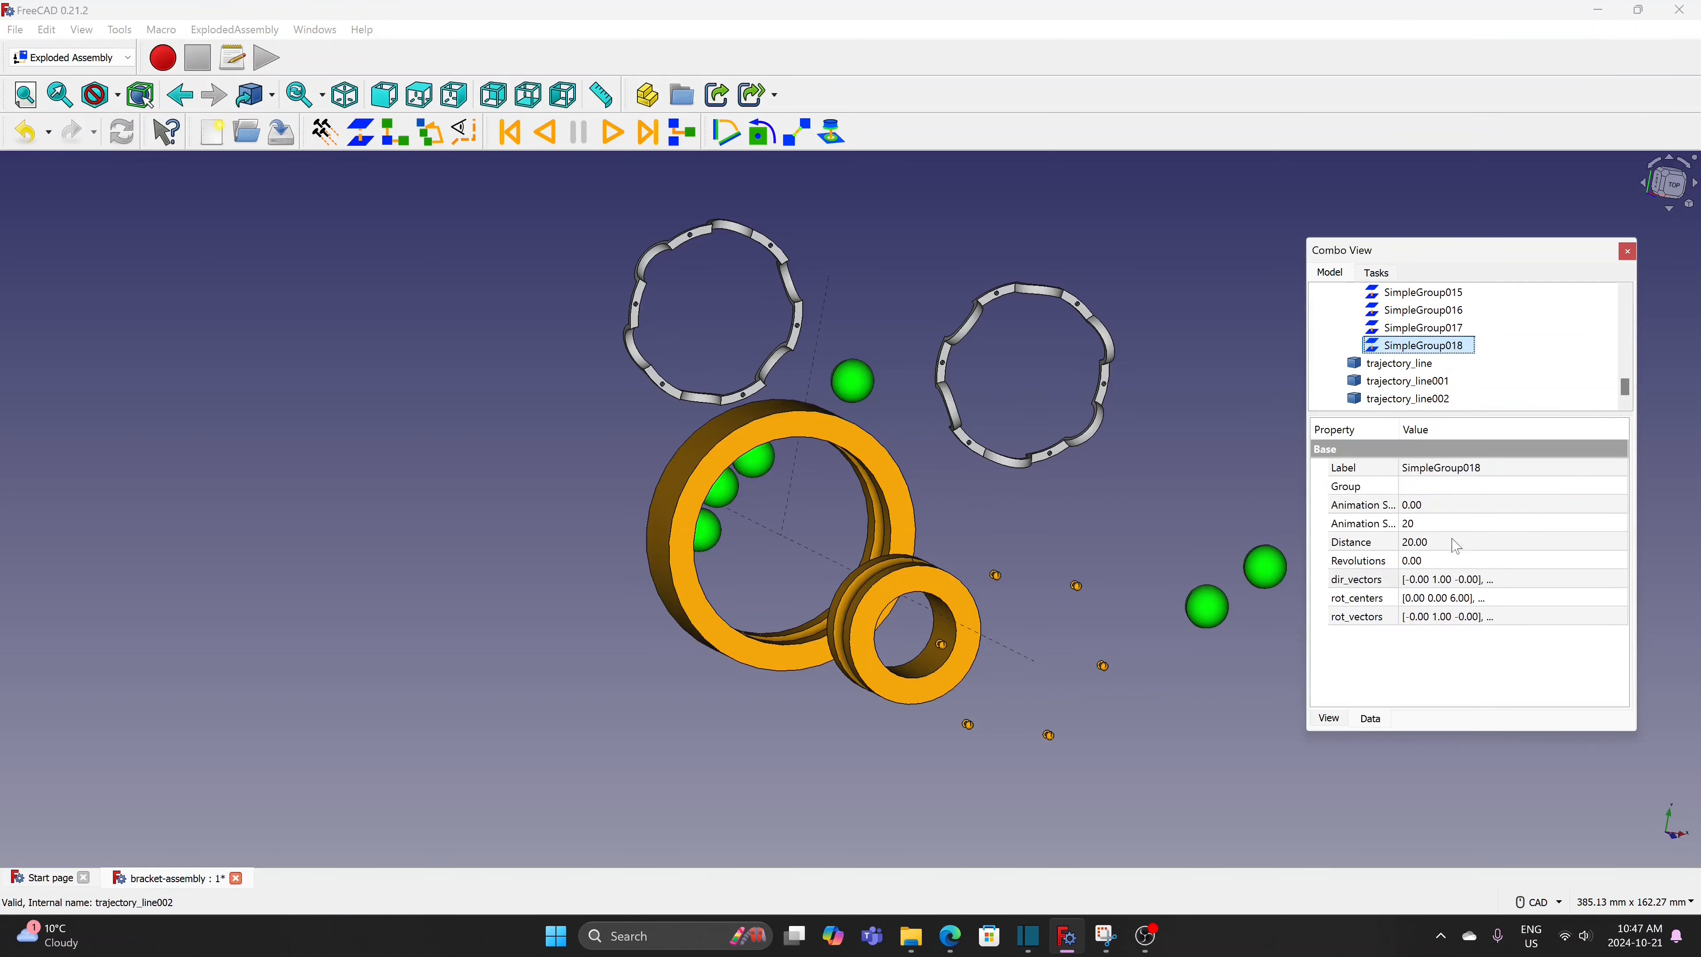
left_click(1439, 541)
type("10")
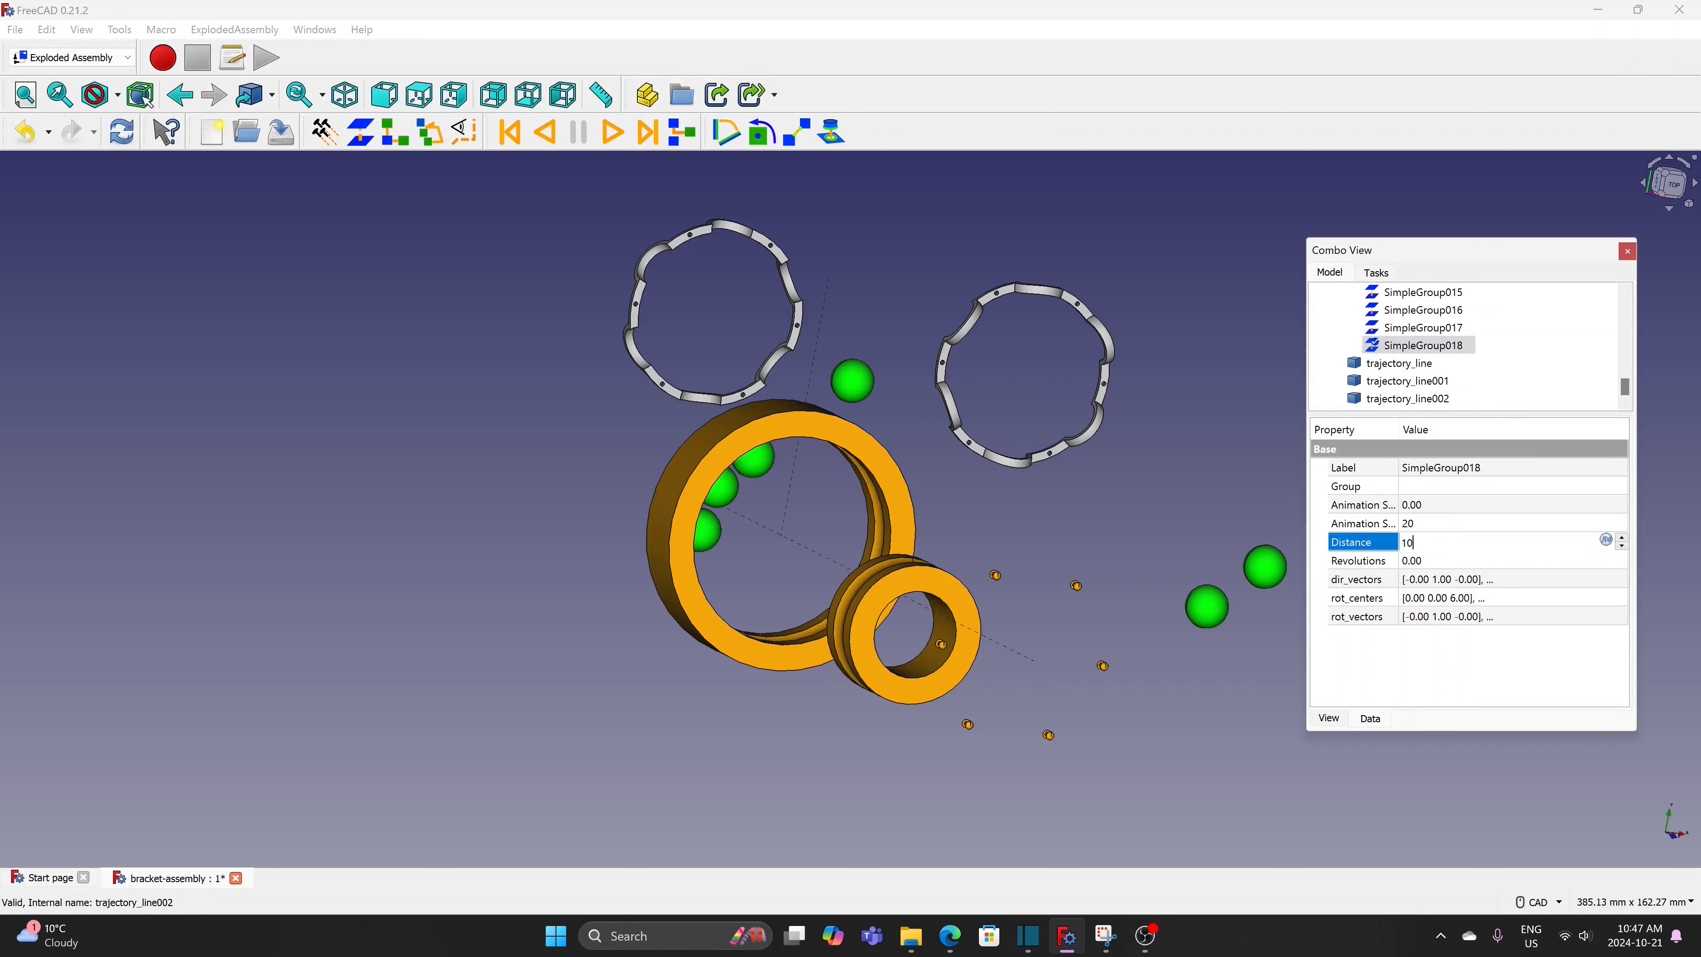
Set the y component of the direction vector of bearing-ball_005's group, SimpleGroup018, to -1
left_click(1609, 583)
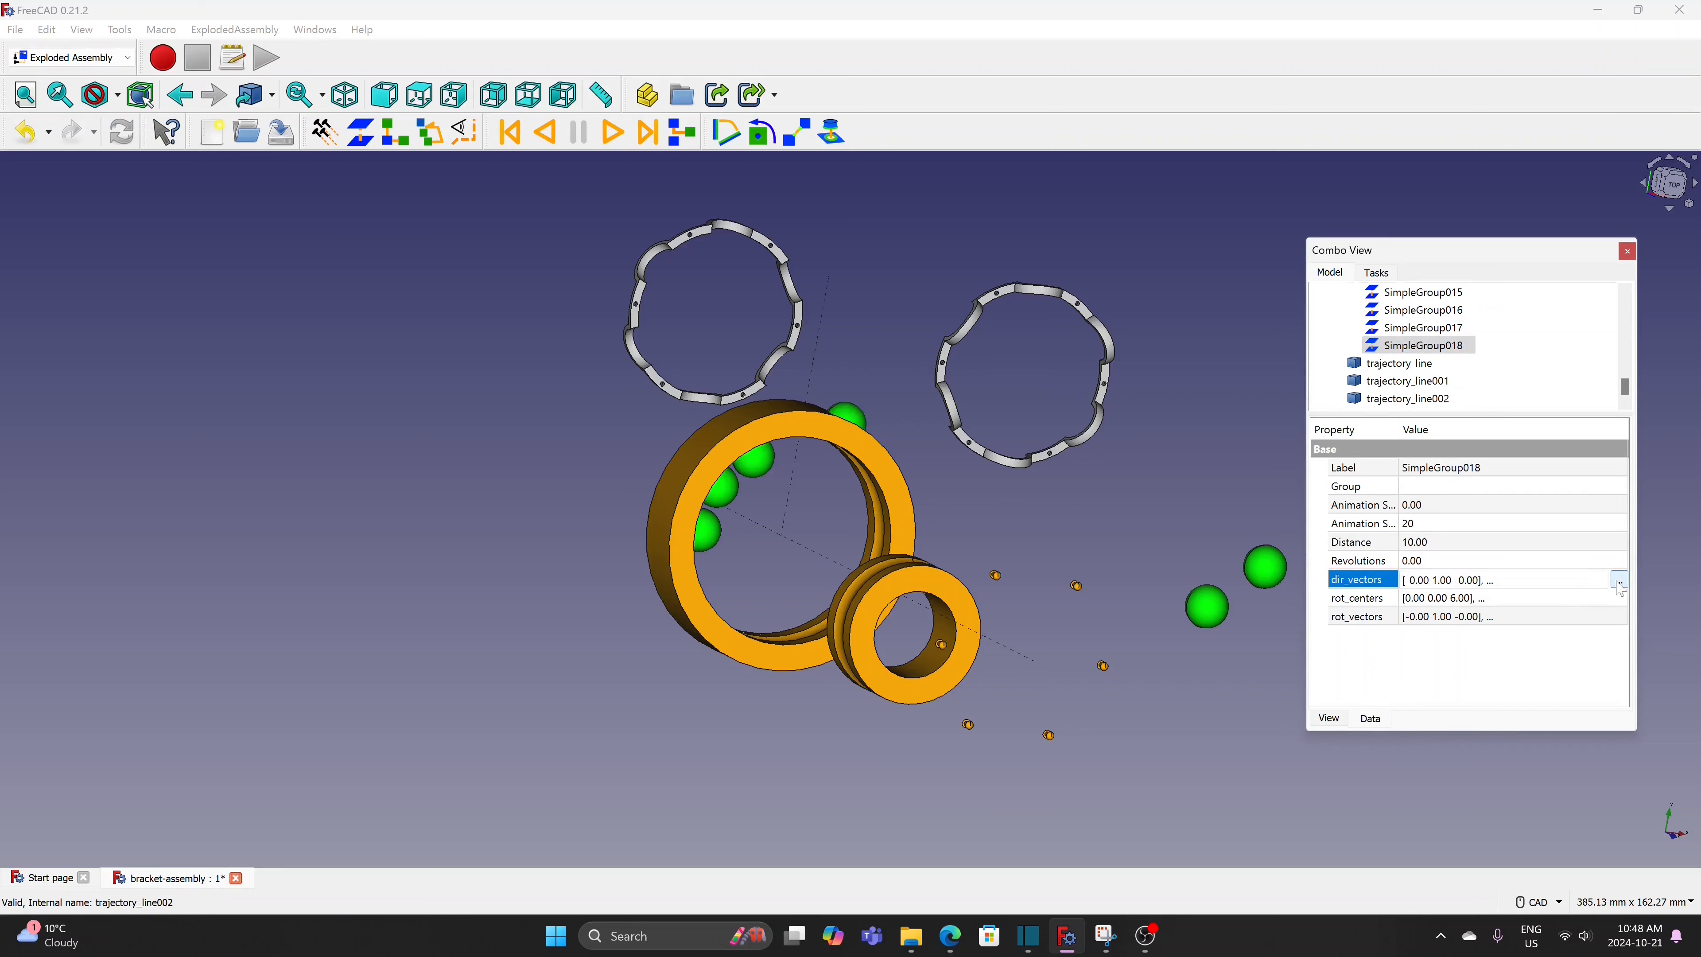
left_click(1619, 580)
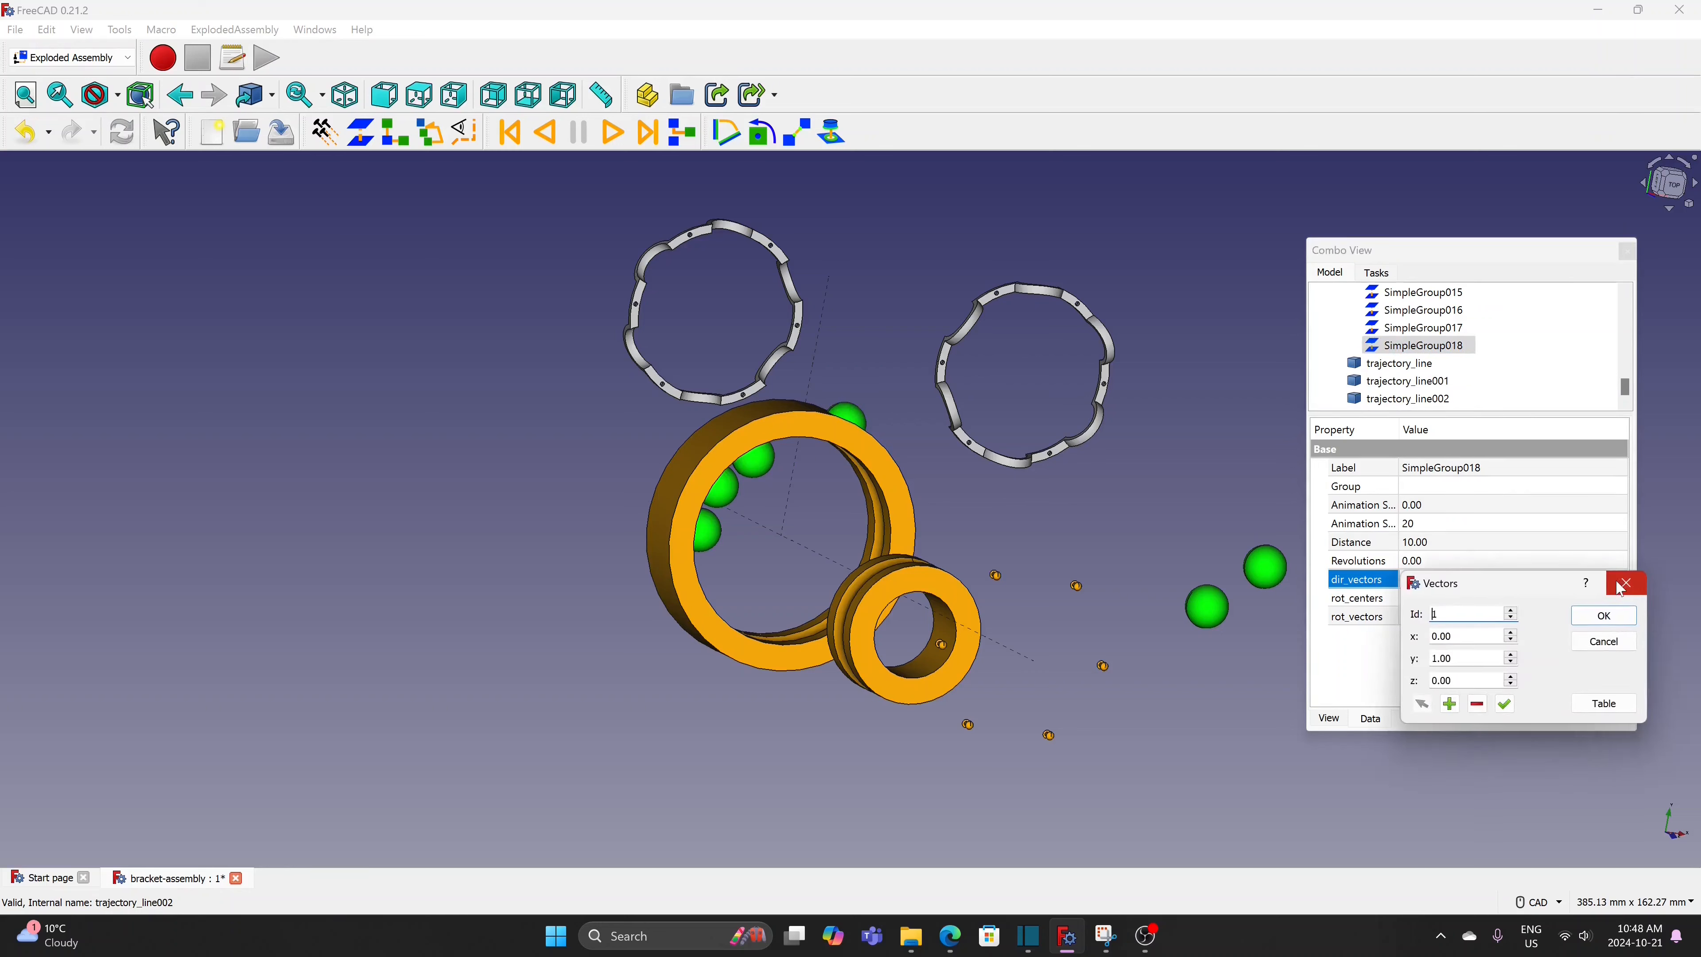
left_click(1511, 662)
left_click(1511, 662)
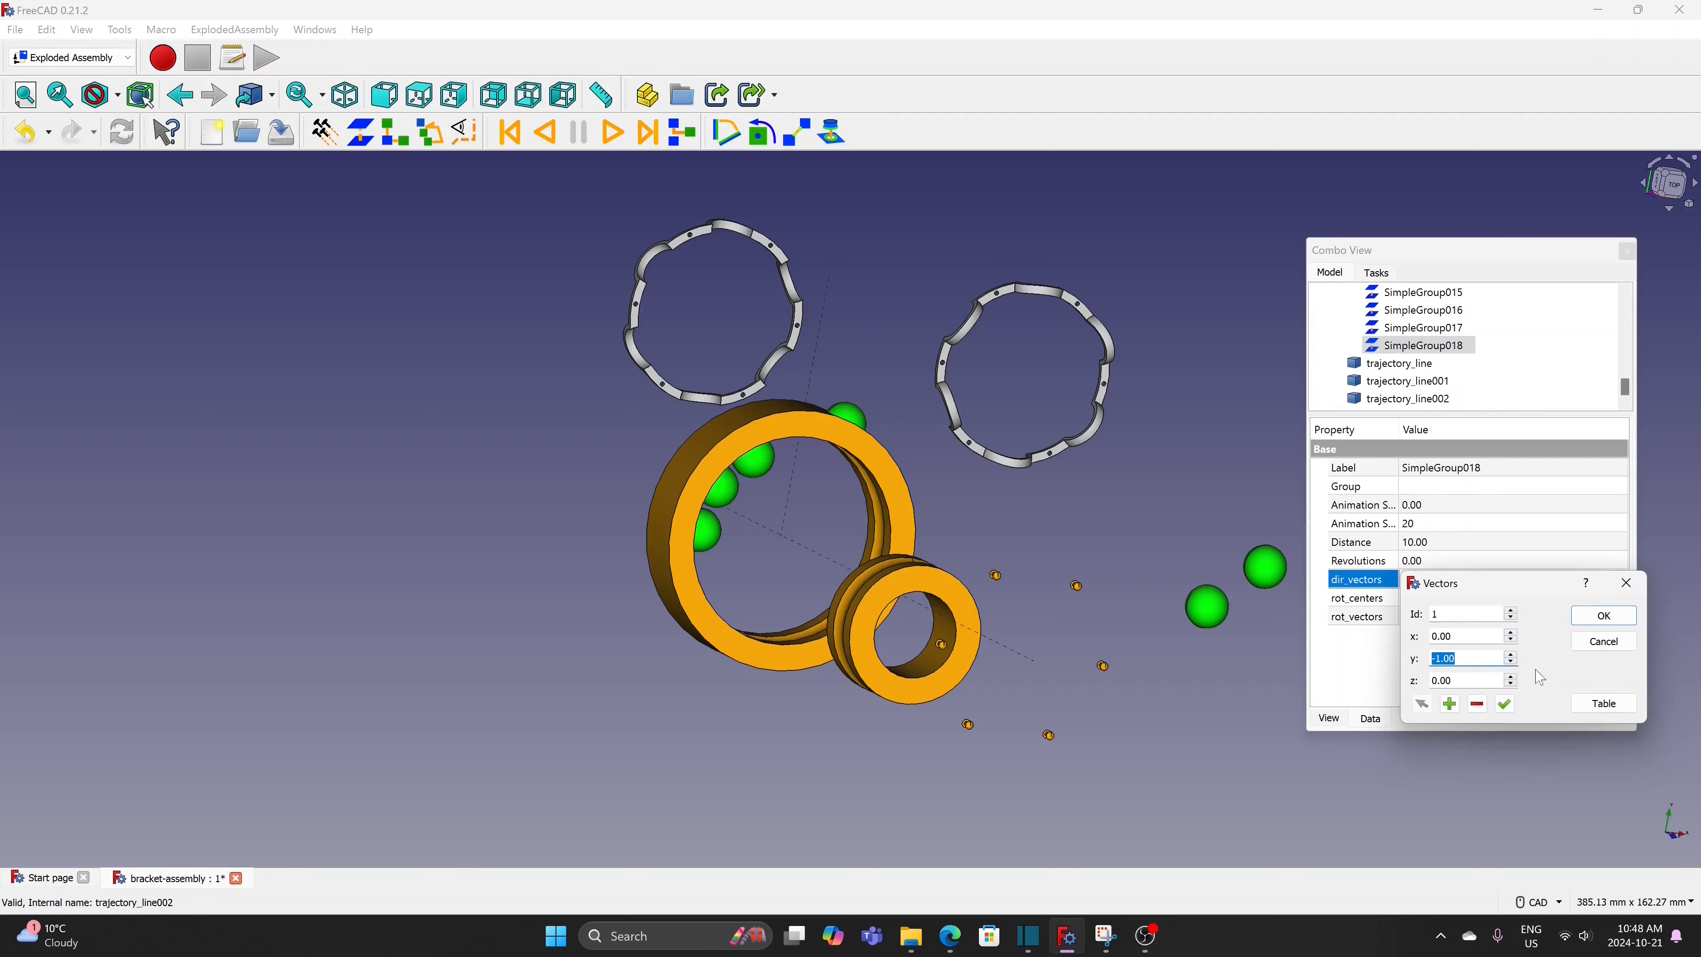
left_click(1604, 615)
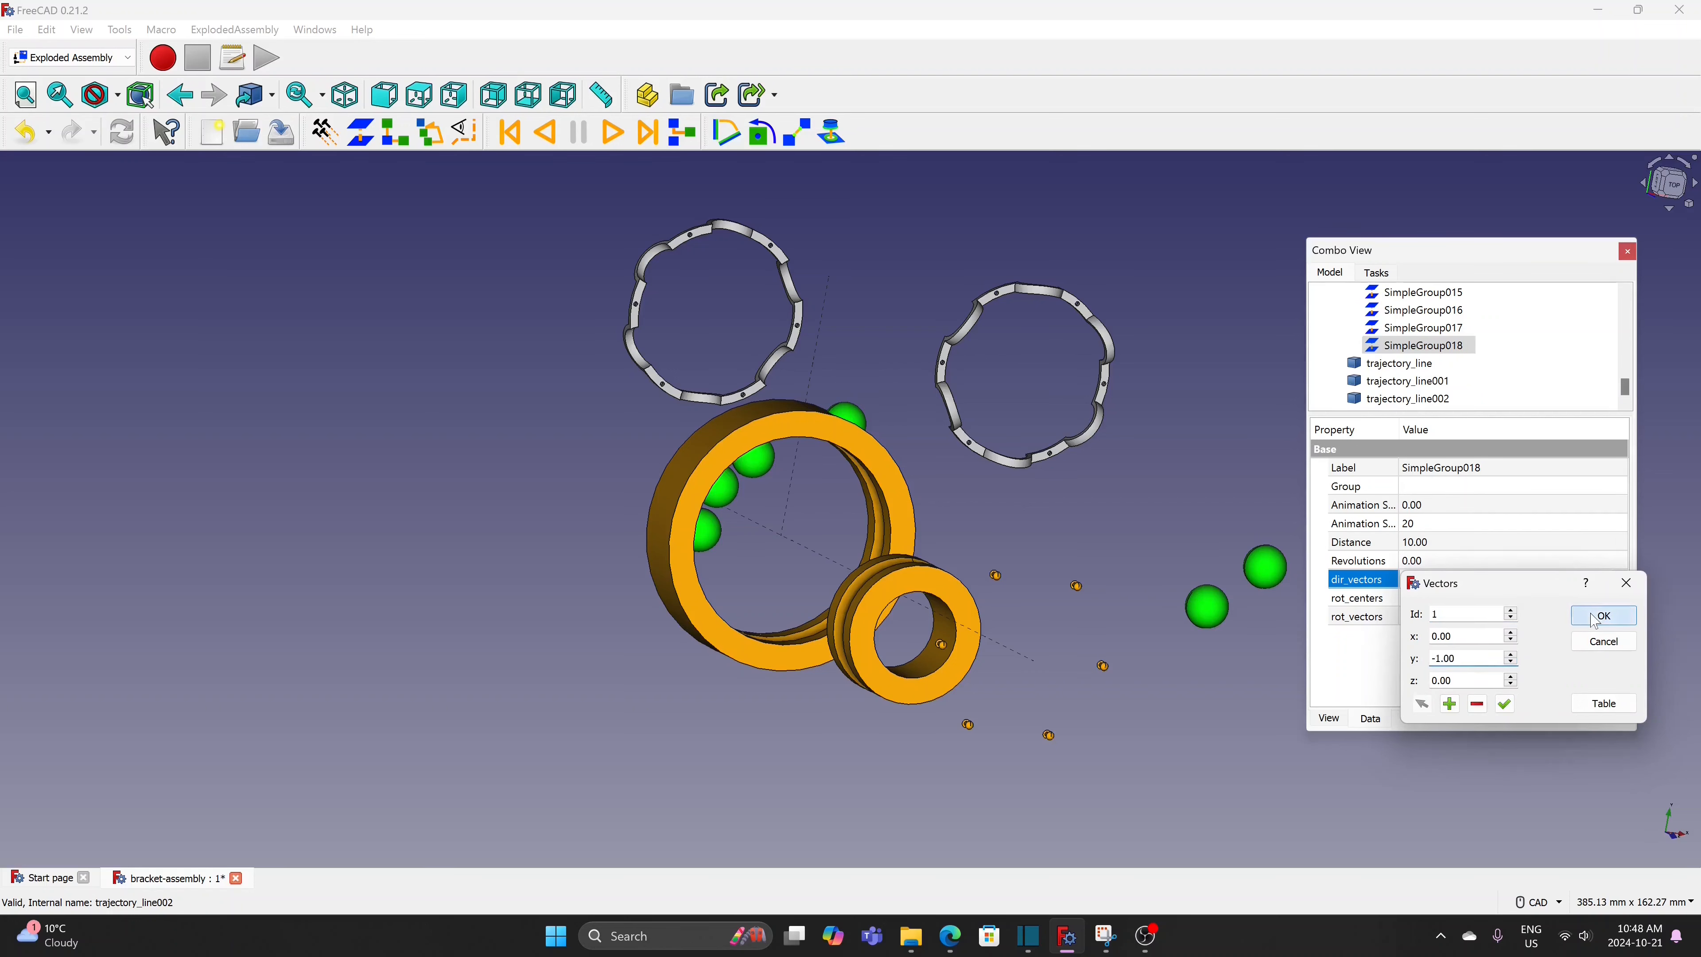
left_click(1166, 554)
Create a simple explosion group for bearing-ball_005, with the outer ring's front face as direction reference
left_click(831, 511)
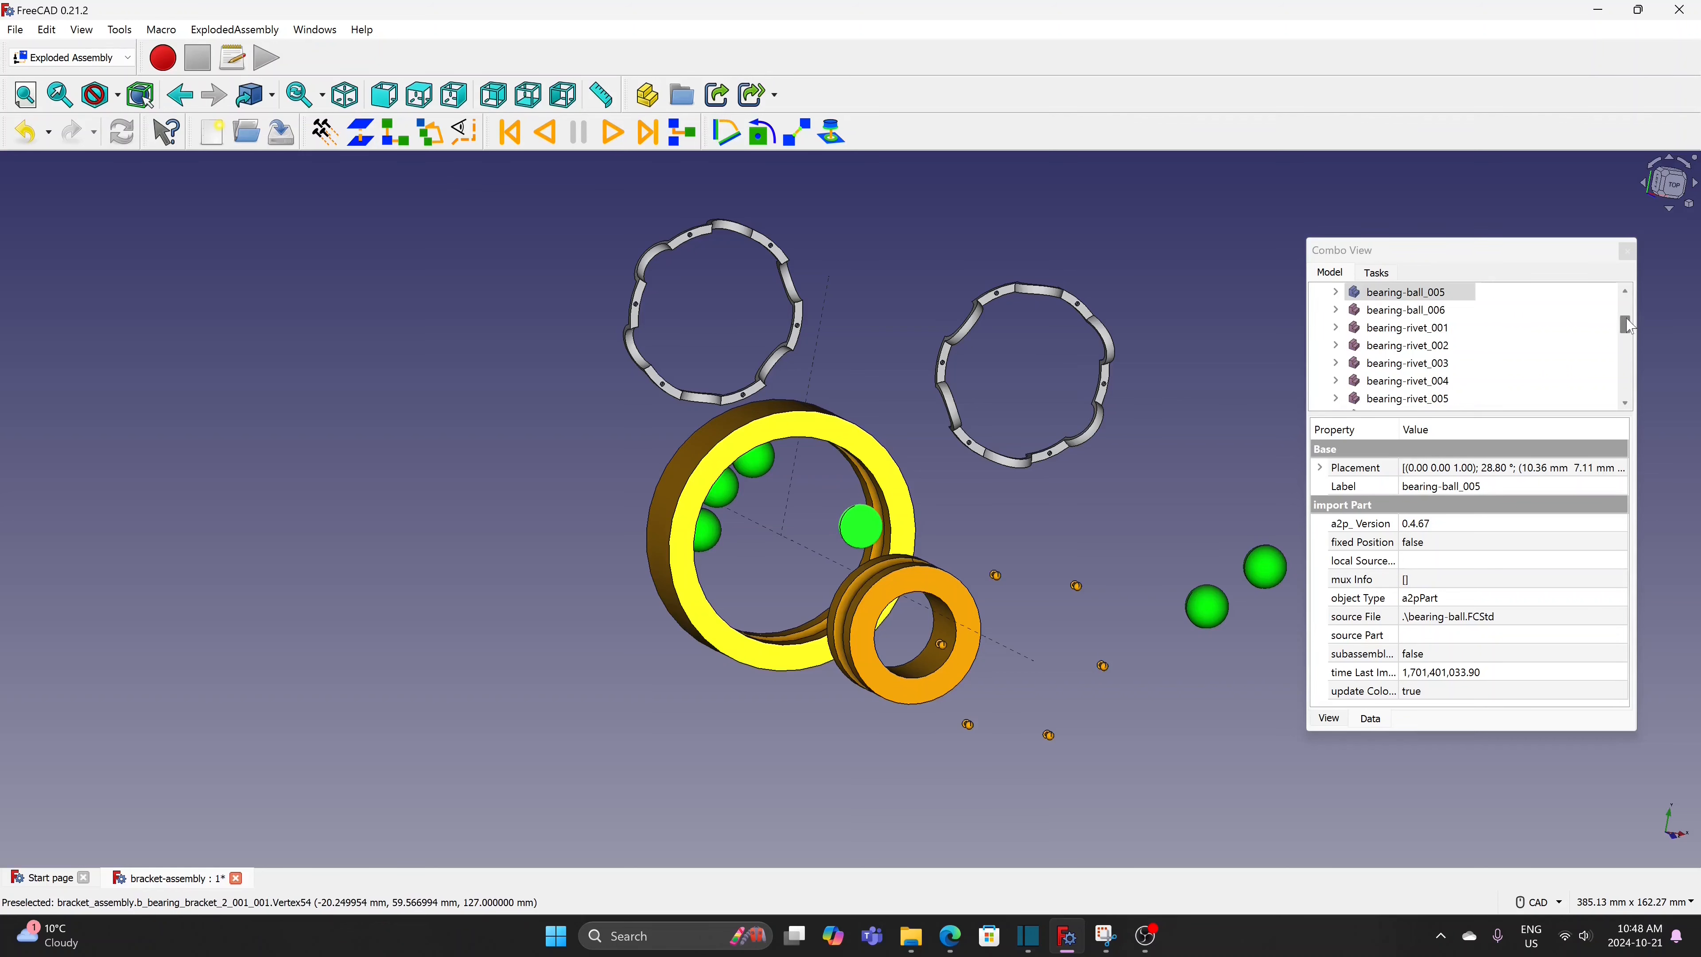
left_click_drag(1629, 326, 1626, 388)
left_click(1420, 399)
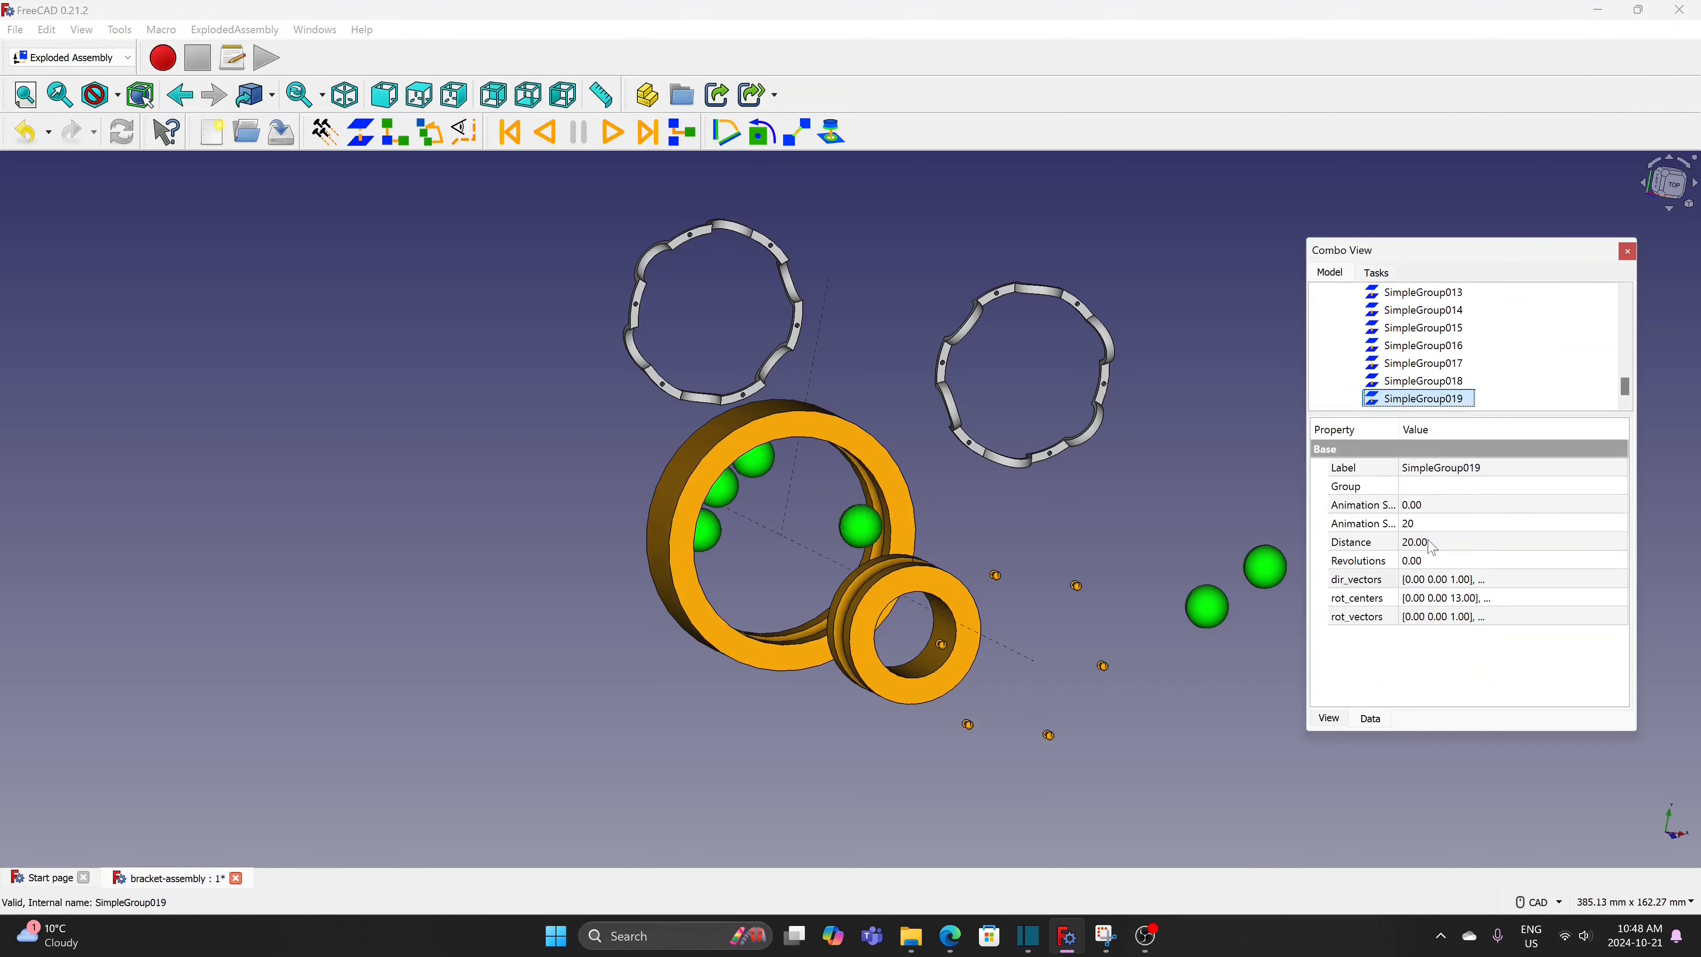
Create another simple explosion group for bearing-ball_005, referenced to the outer ring's cylindrical outside face, with distance 70
left_click(867, 536)
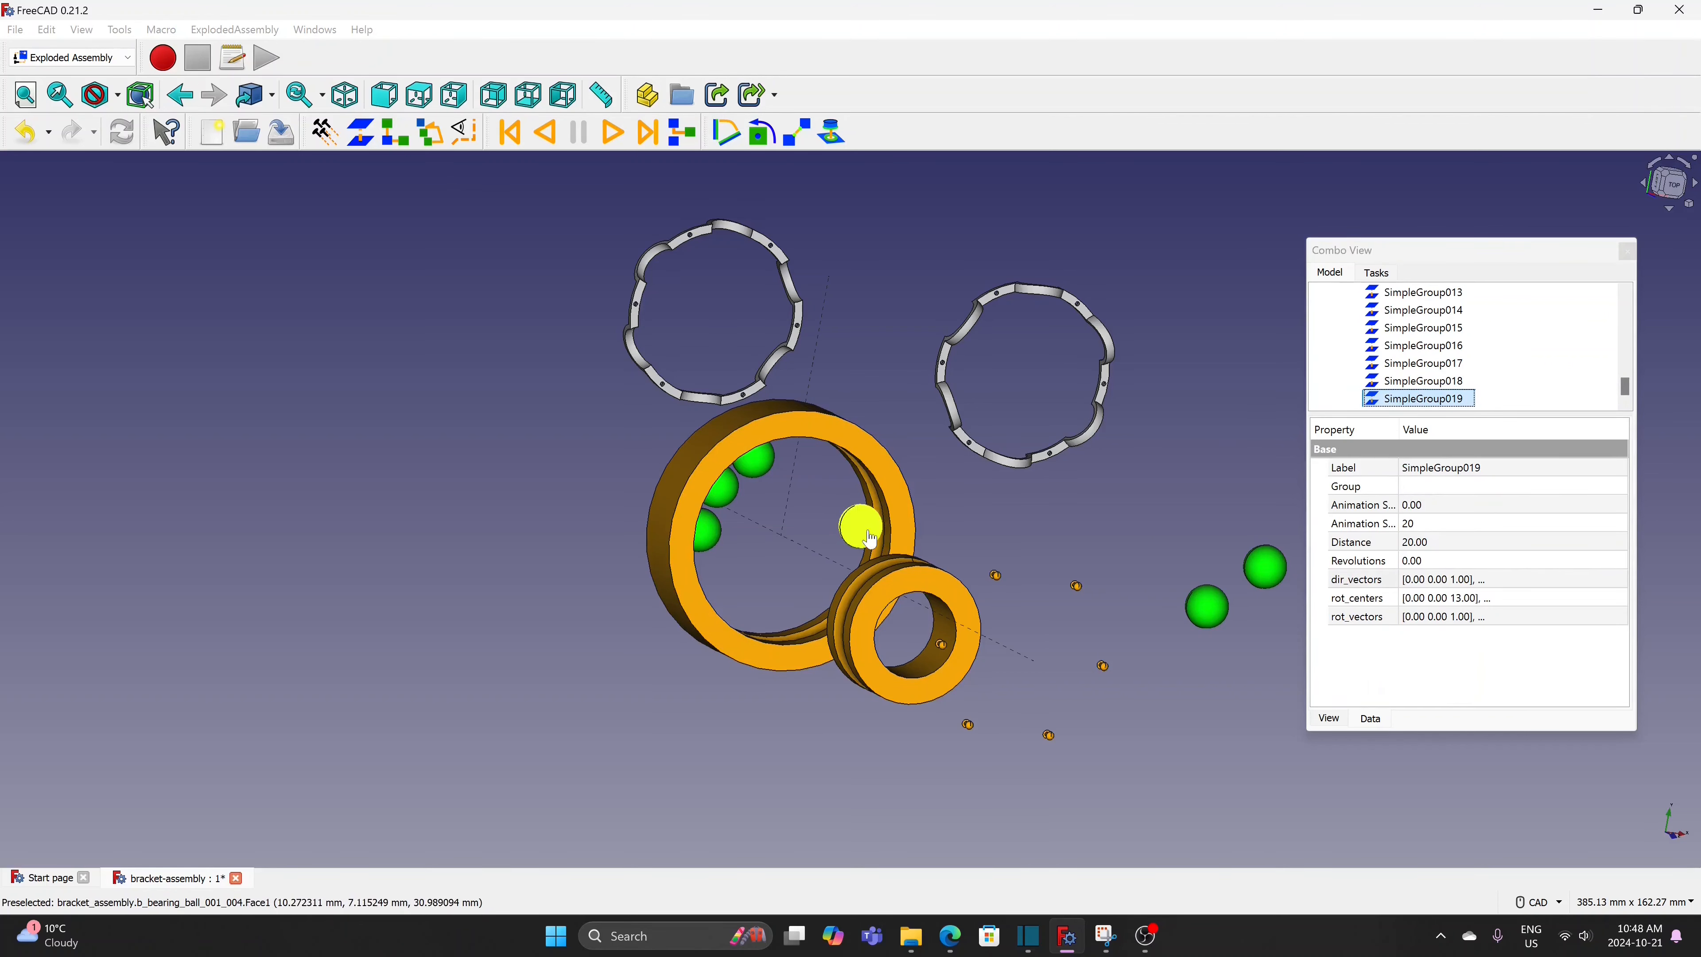
left_click(687, 475, "ctrl")
left_click(362, 132)
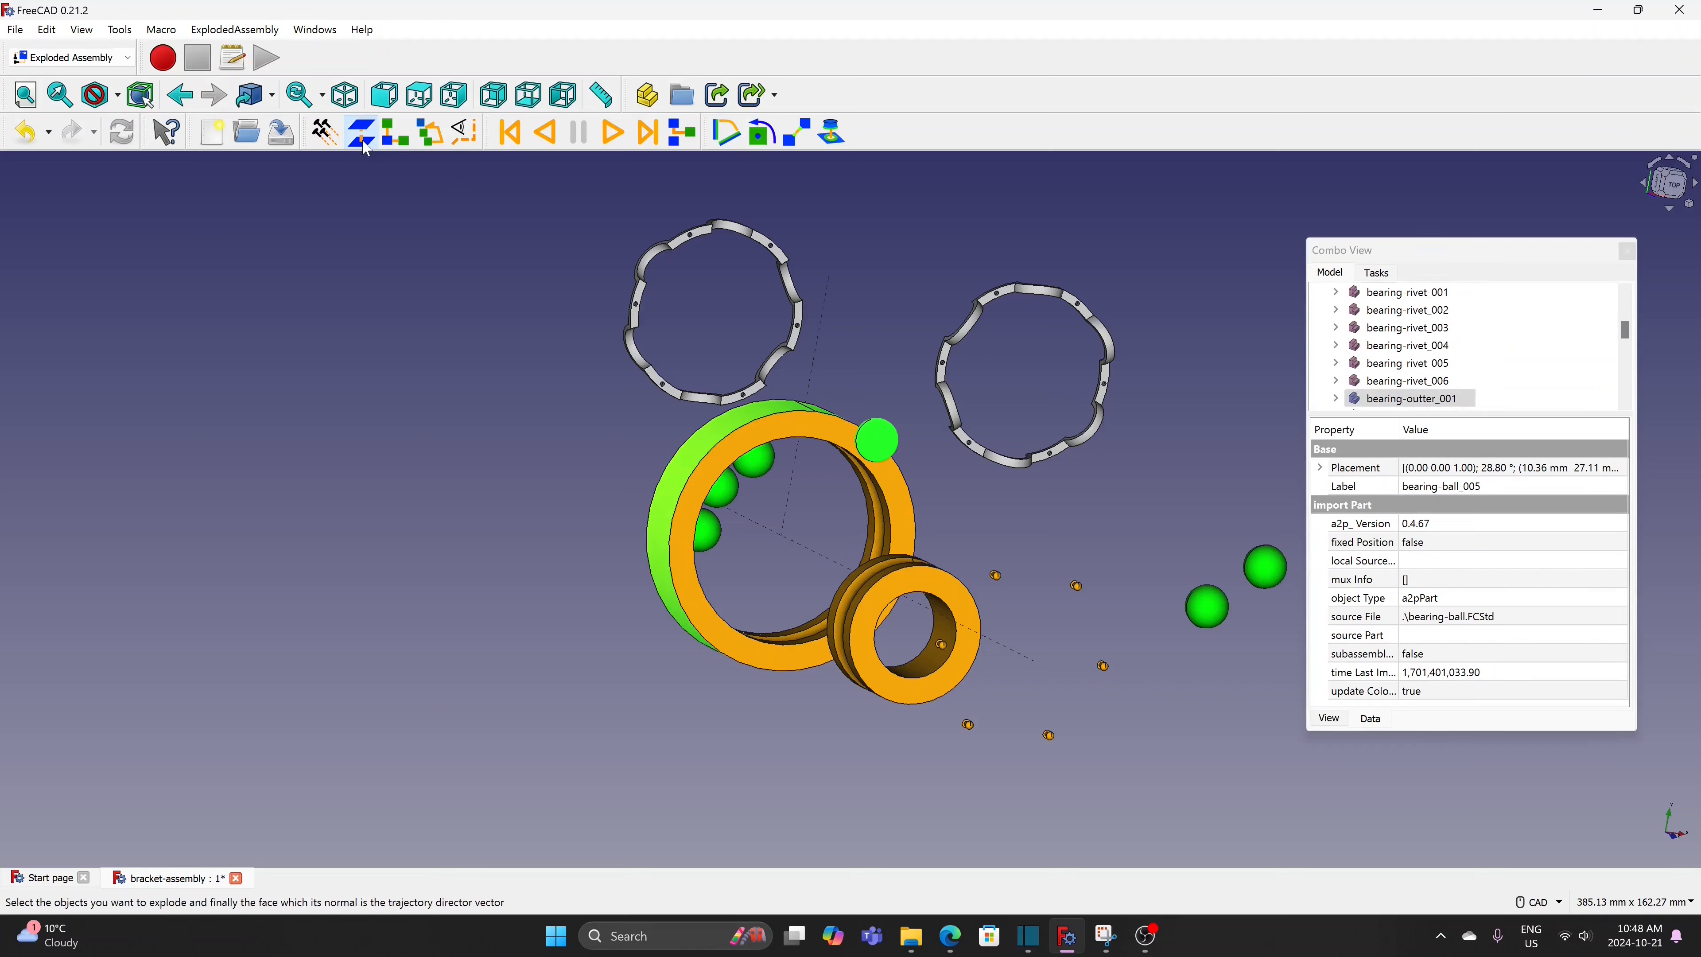
scroll(1413, 362, "down", 5)
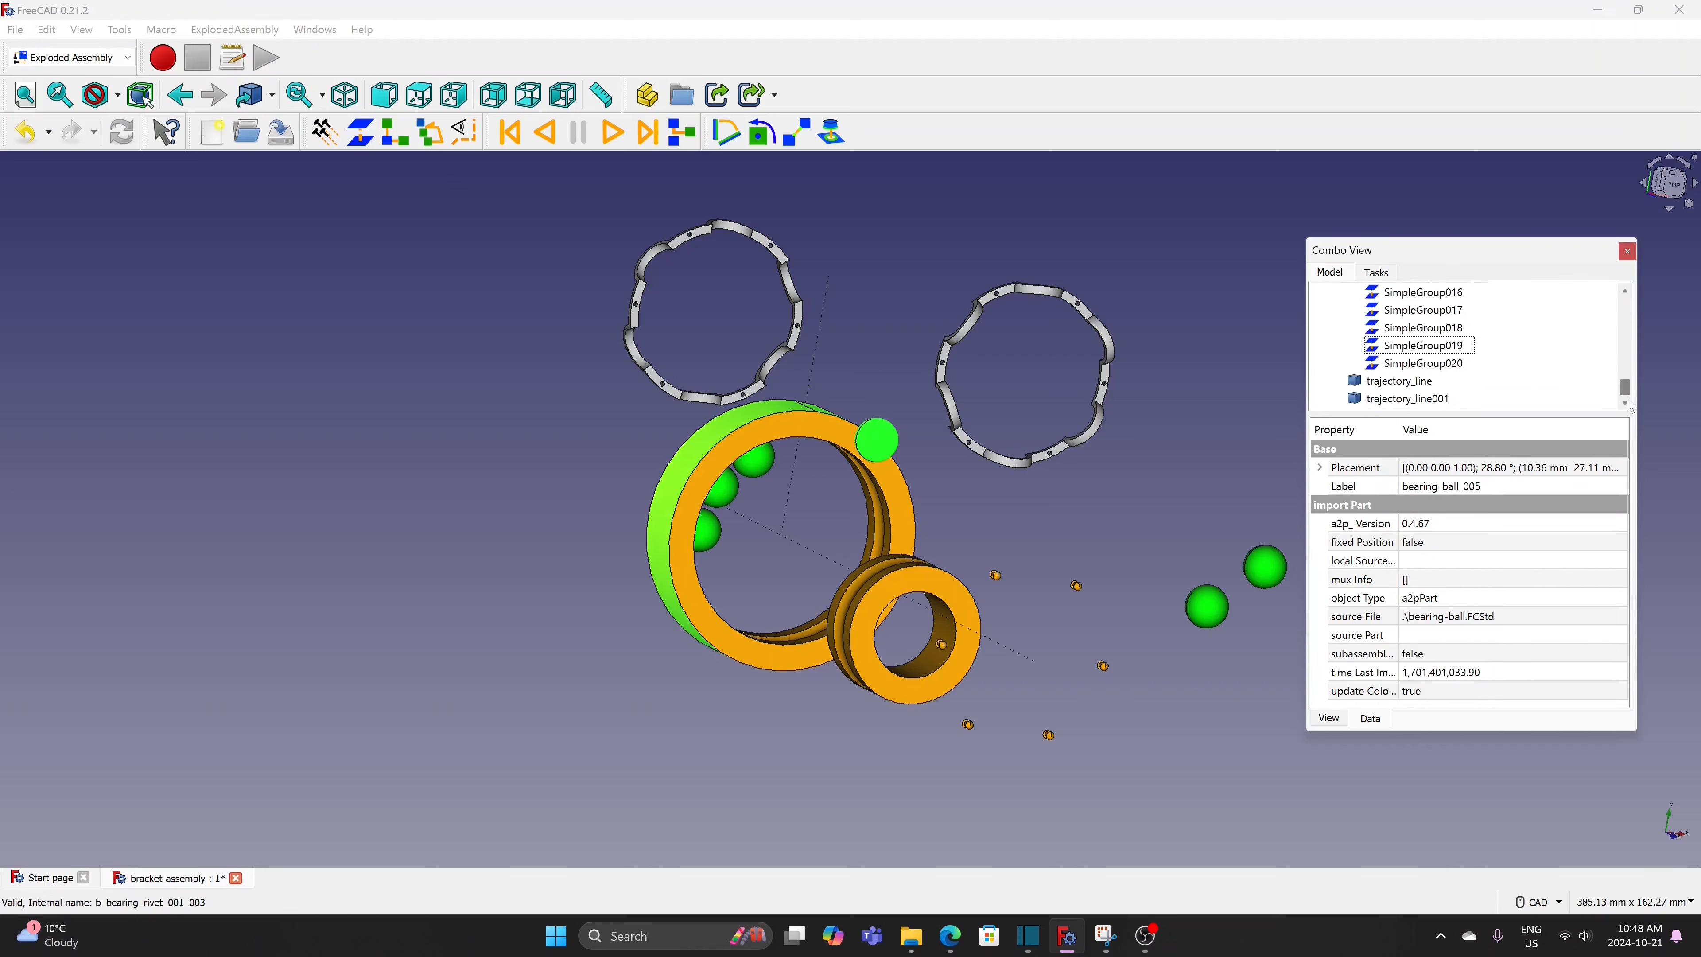
left_click(1420, 363)
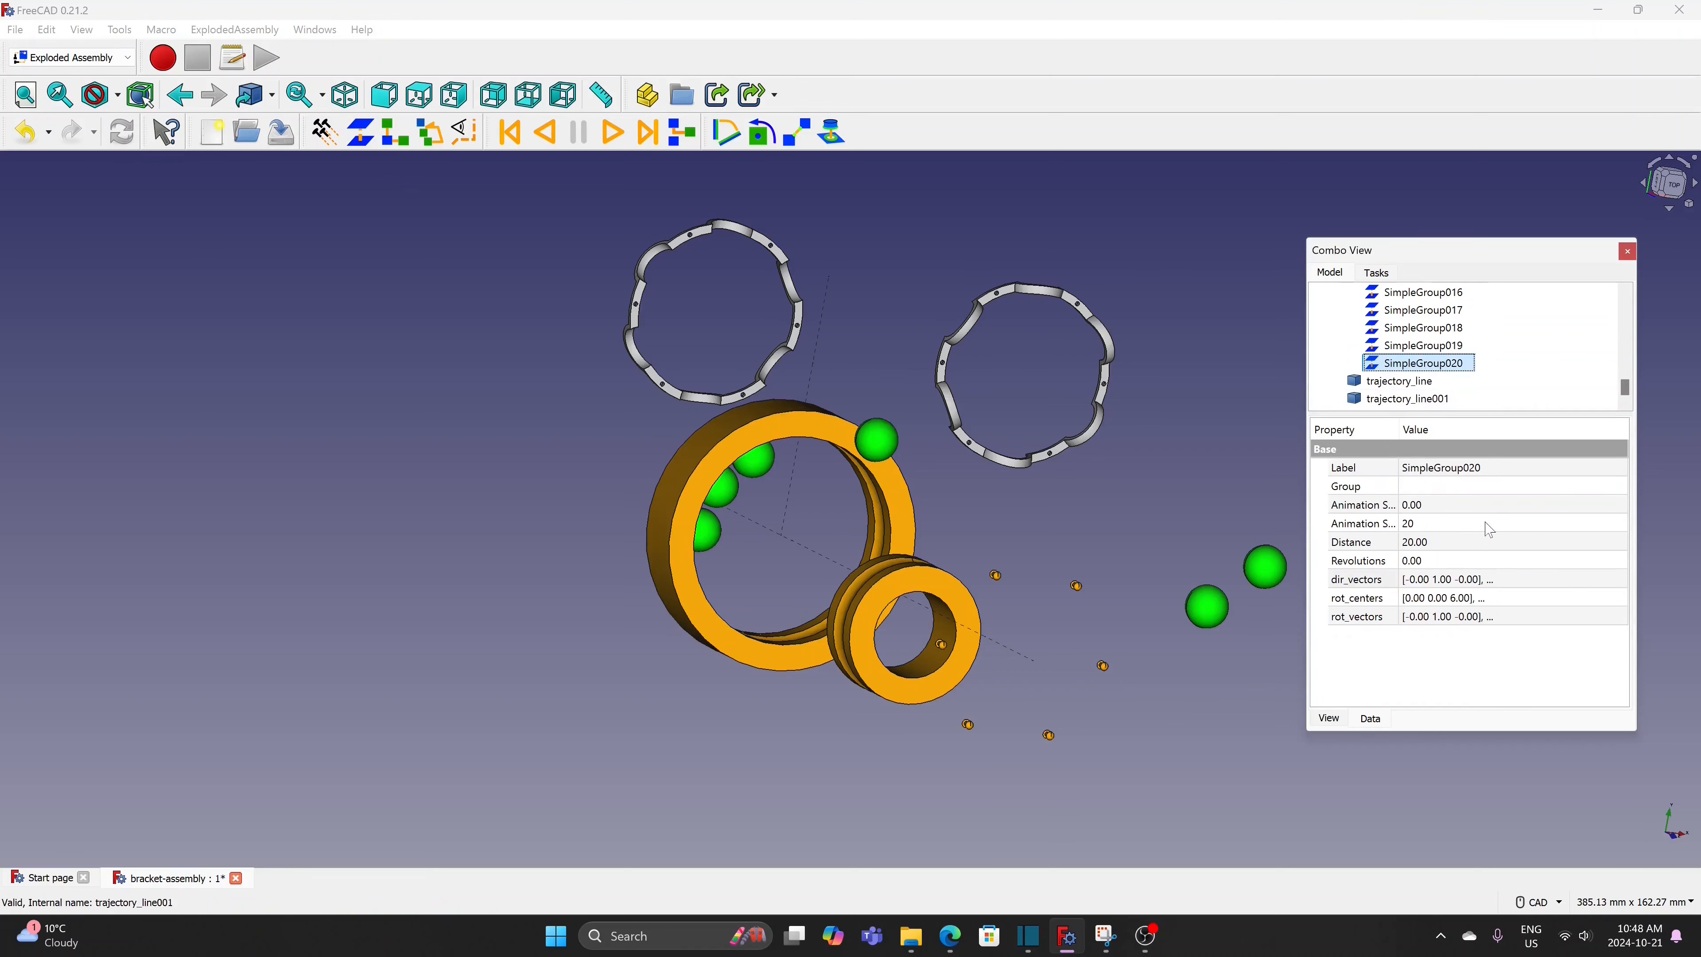
left_click(1463, 544)
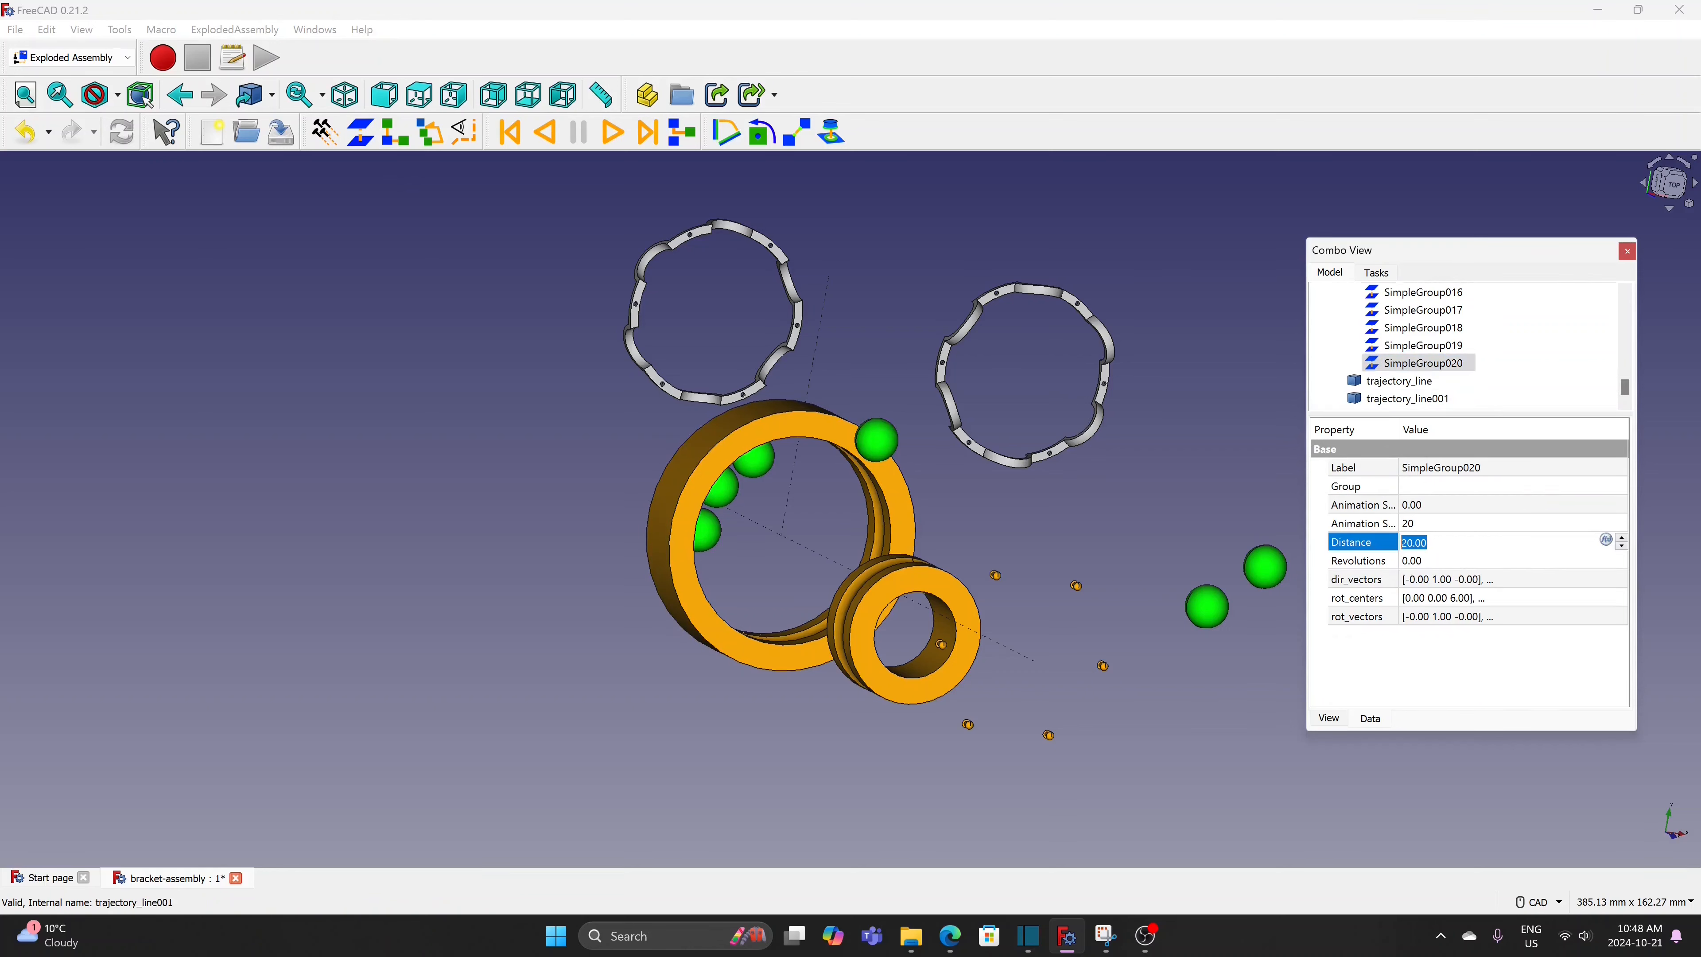
type("70")
Set the direction vector of bearing-ball_005's group, SimpleGroup020, to x 1 and y 0
left_click(1598, 581)
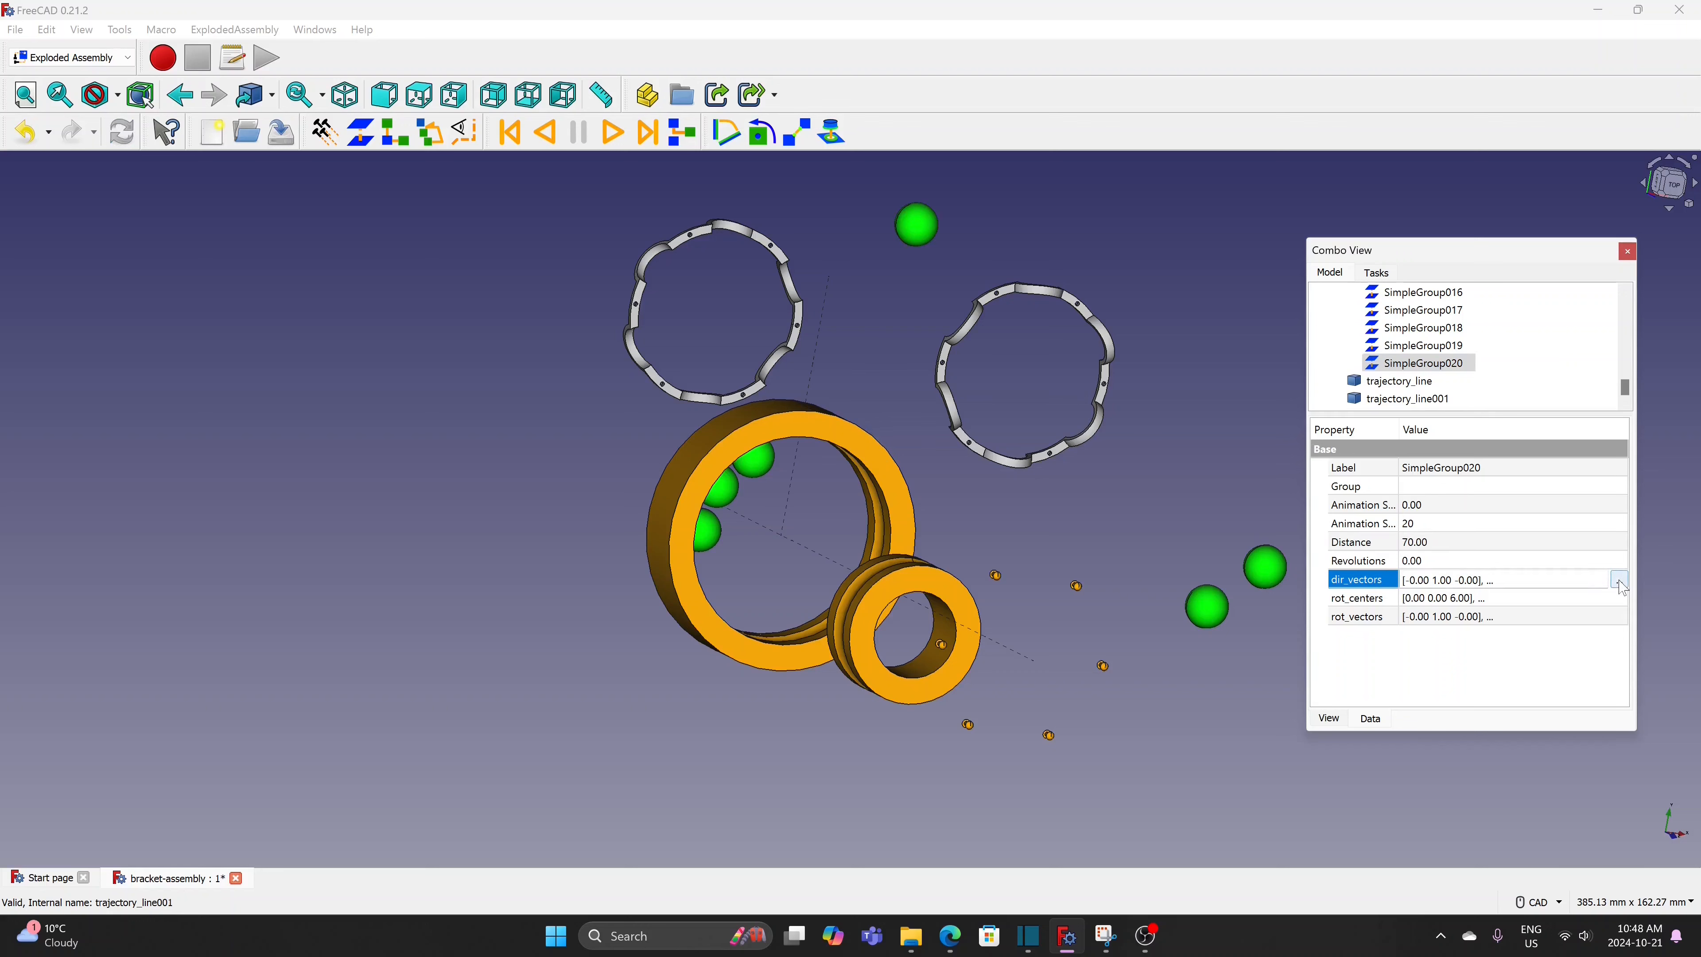
left_click(1620, 582)
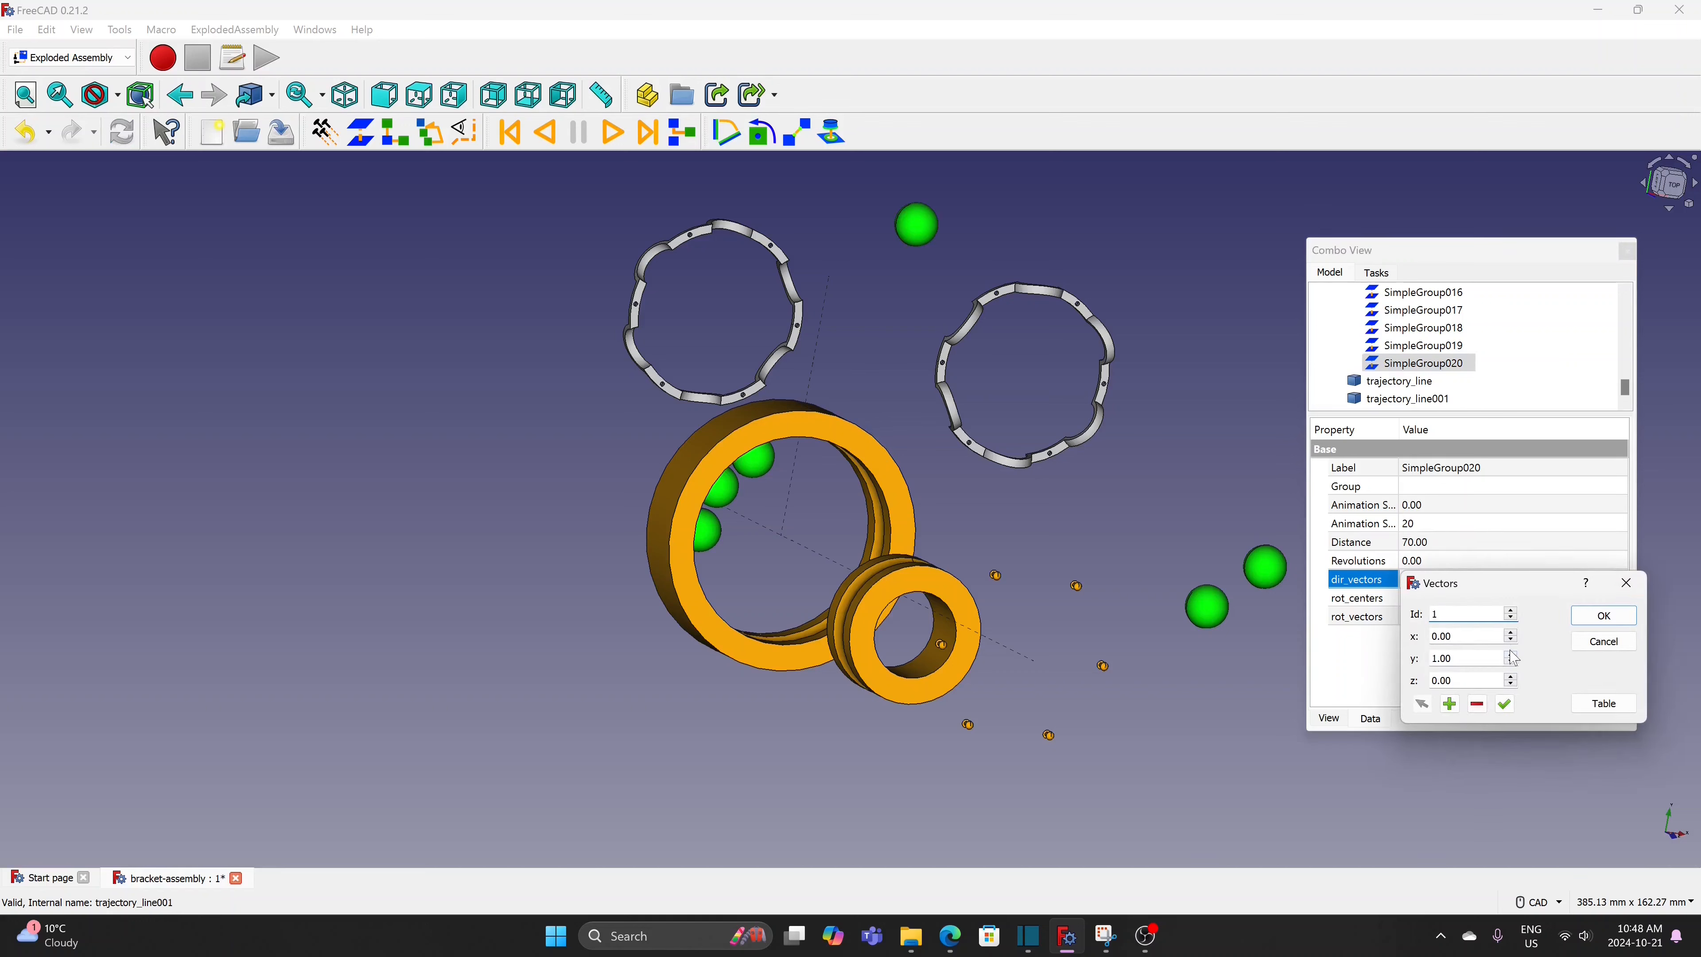
left_click(1511, 632)
left_click(1511, 663)
left_click(1602, 617)
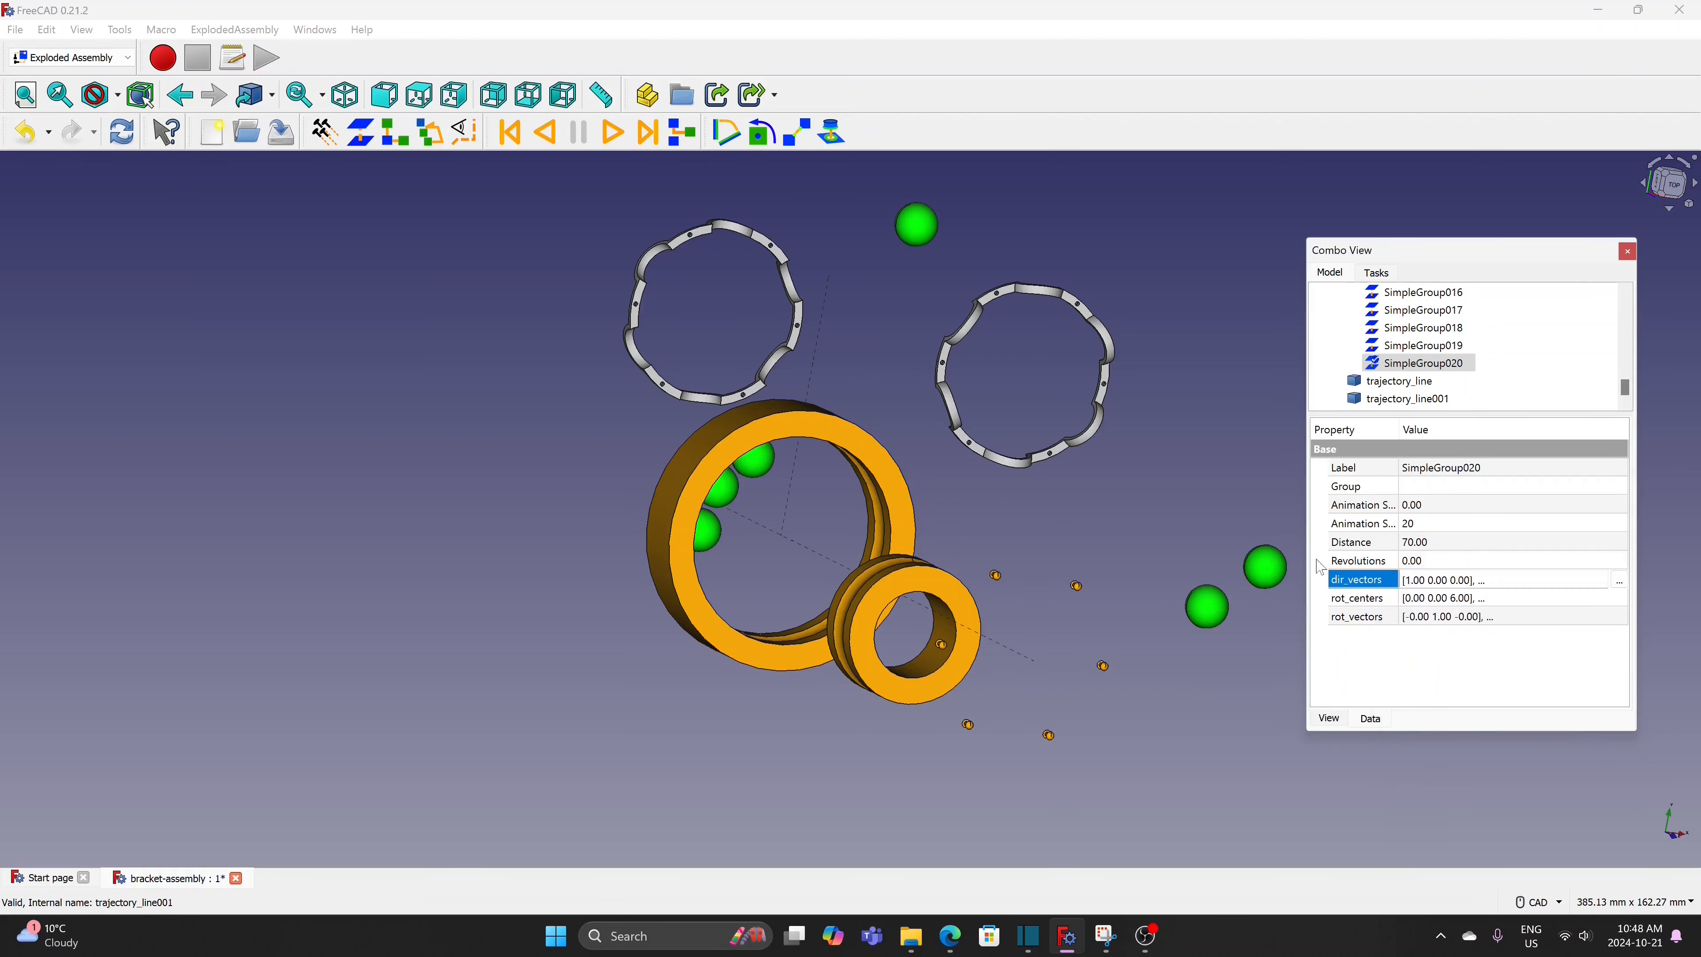
left_click(1270, 509)
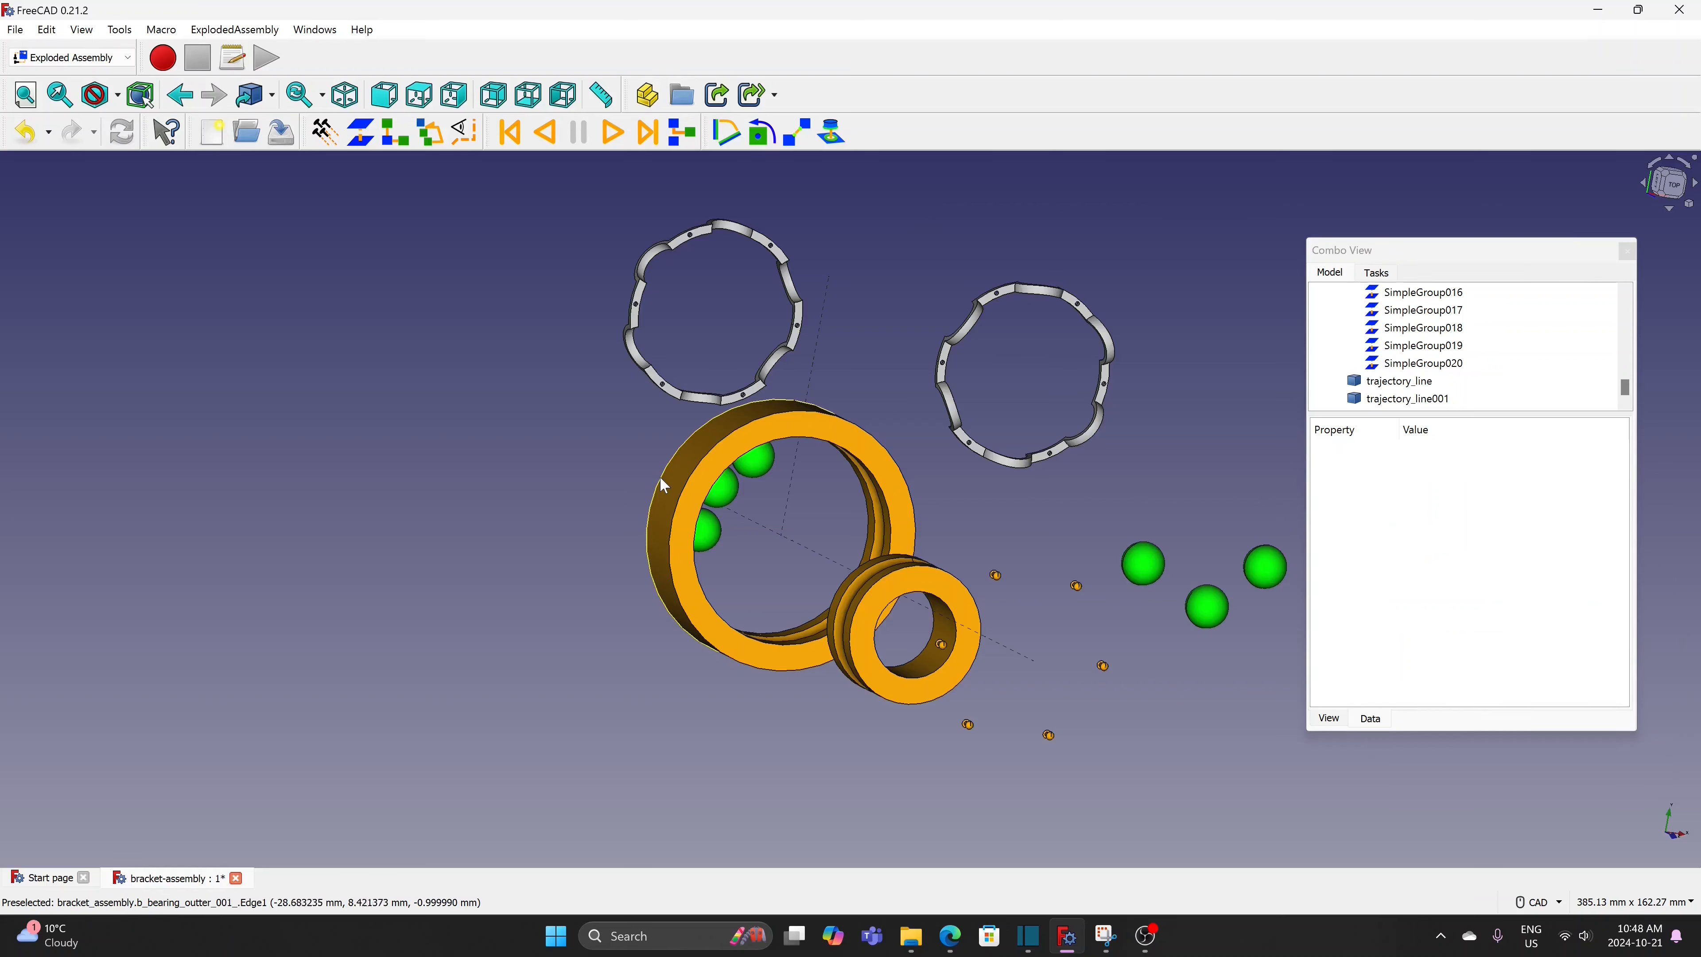
Create a simple explosion group for bearing-ball_006, referenced to the outer ring's cylindrical outside face, with distance 10
left_click(756, 462)
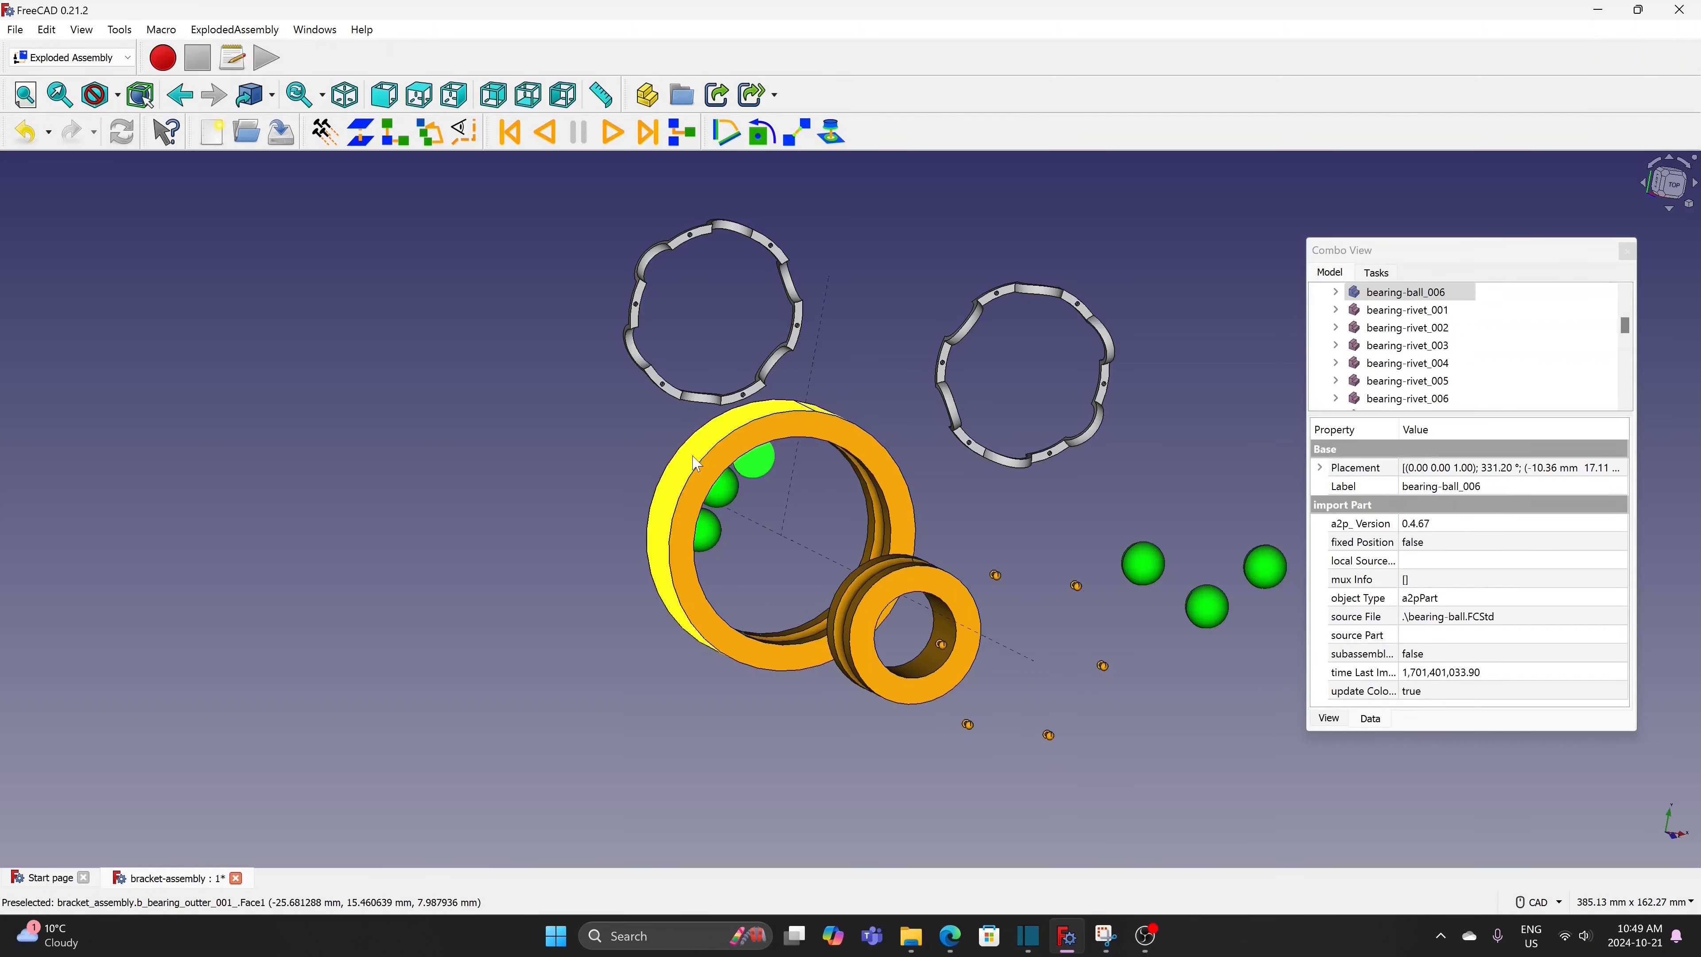
left_click(663, 496, "ctrl")
left_click(369, 141)
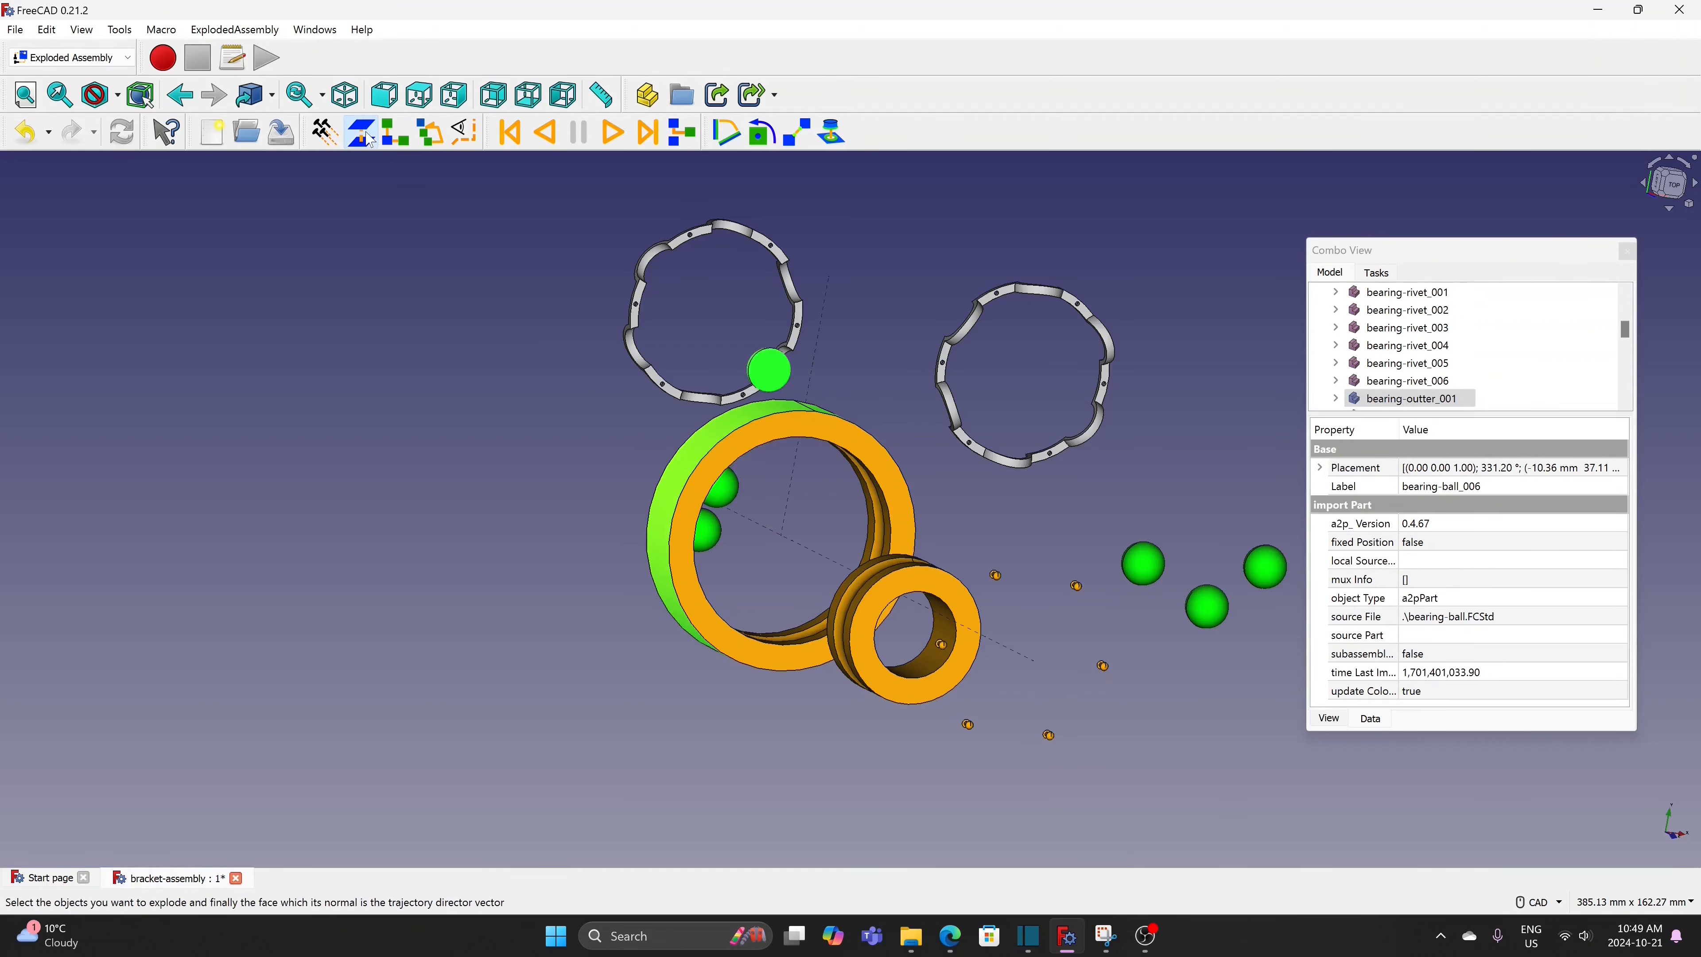
left_click_drag(1625, 334, 1625, 395)
left_click(1424, 398)
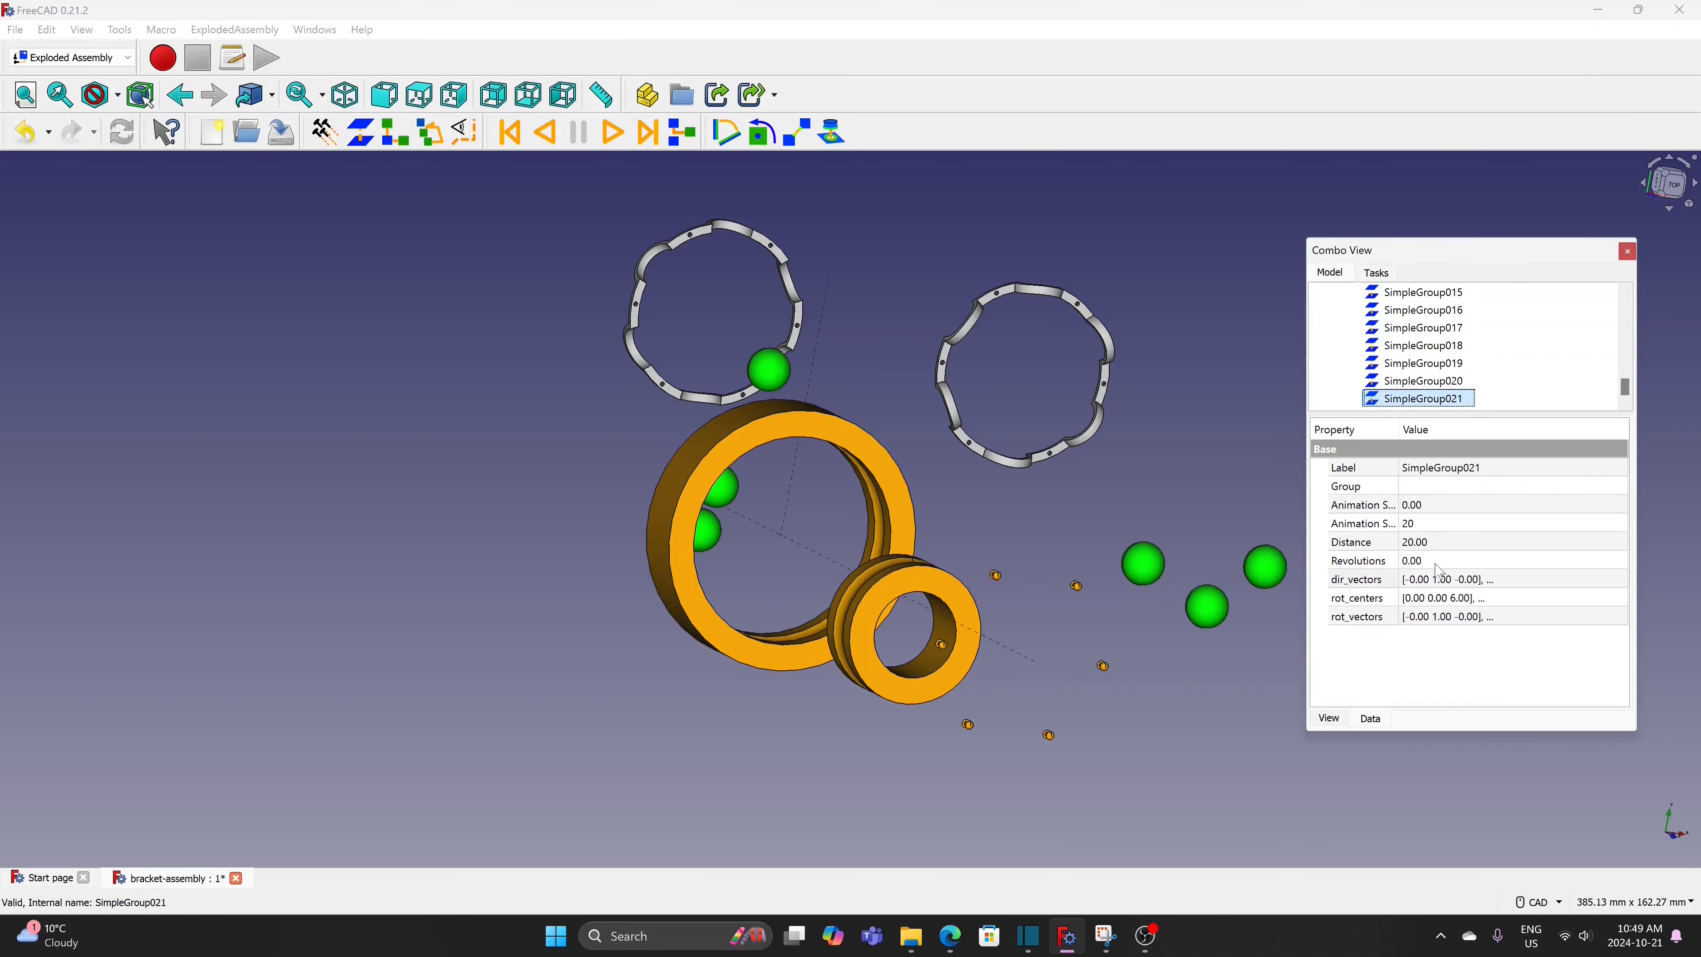
left_click(1454, 548)
type("10")
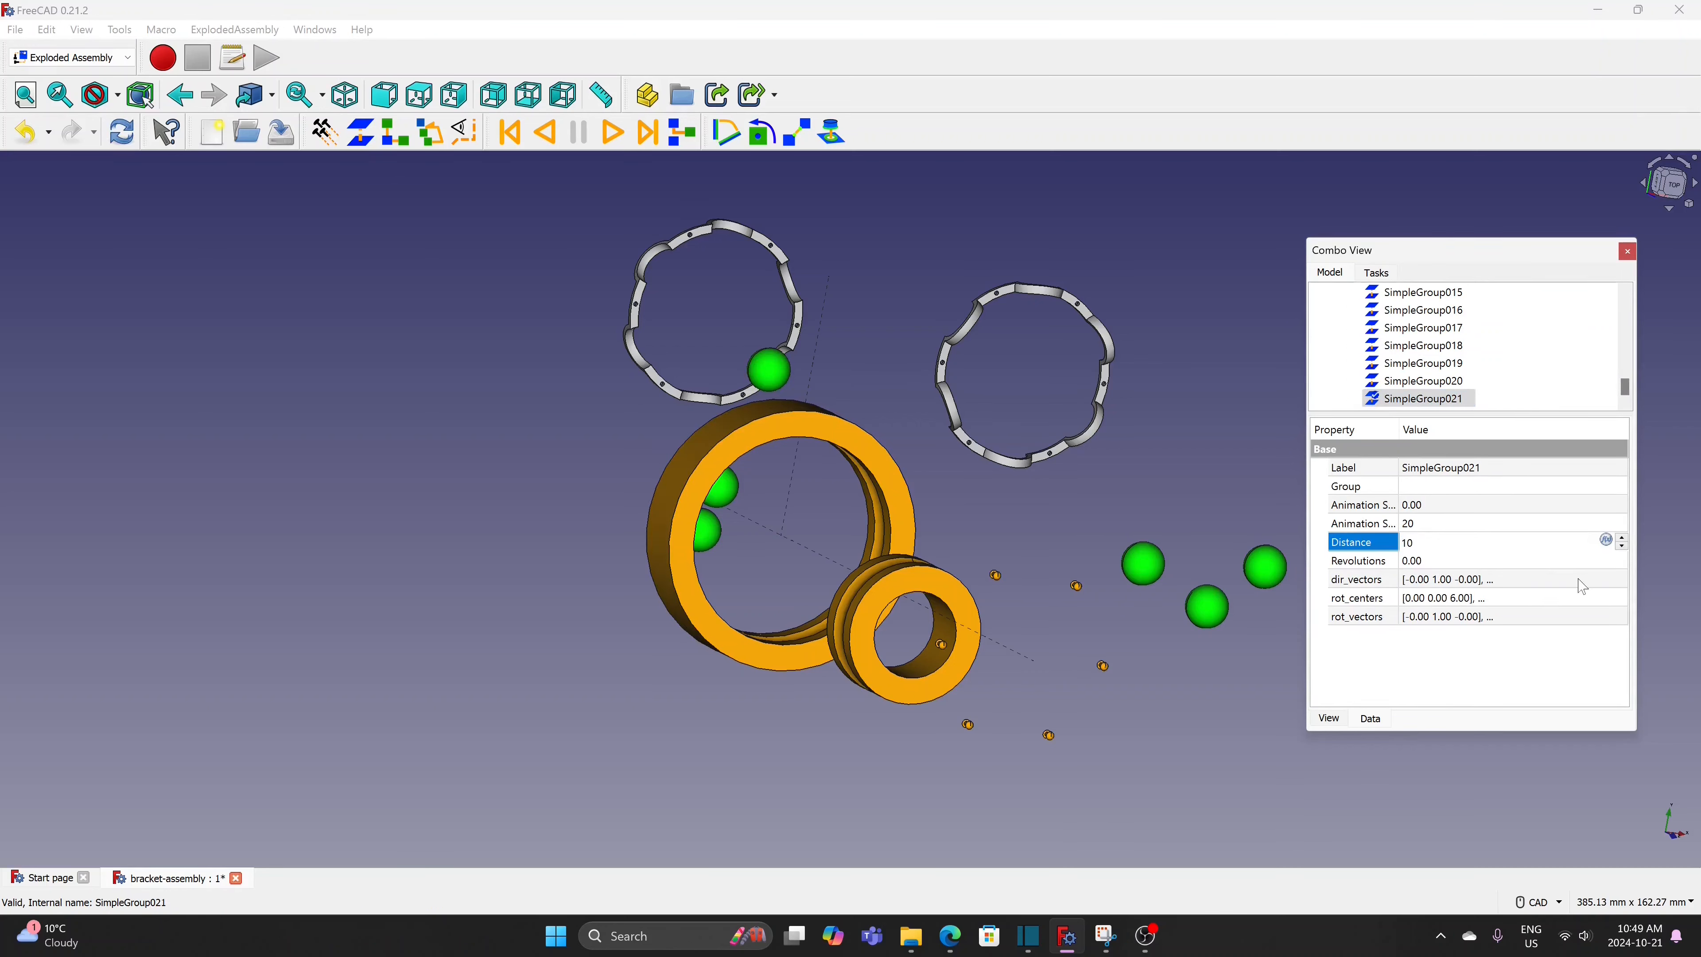
Set the direction vector of bearing-ball_006's group, SimpleGroup021, to x 1 and y 0
left_click(1620, 580)
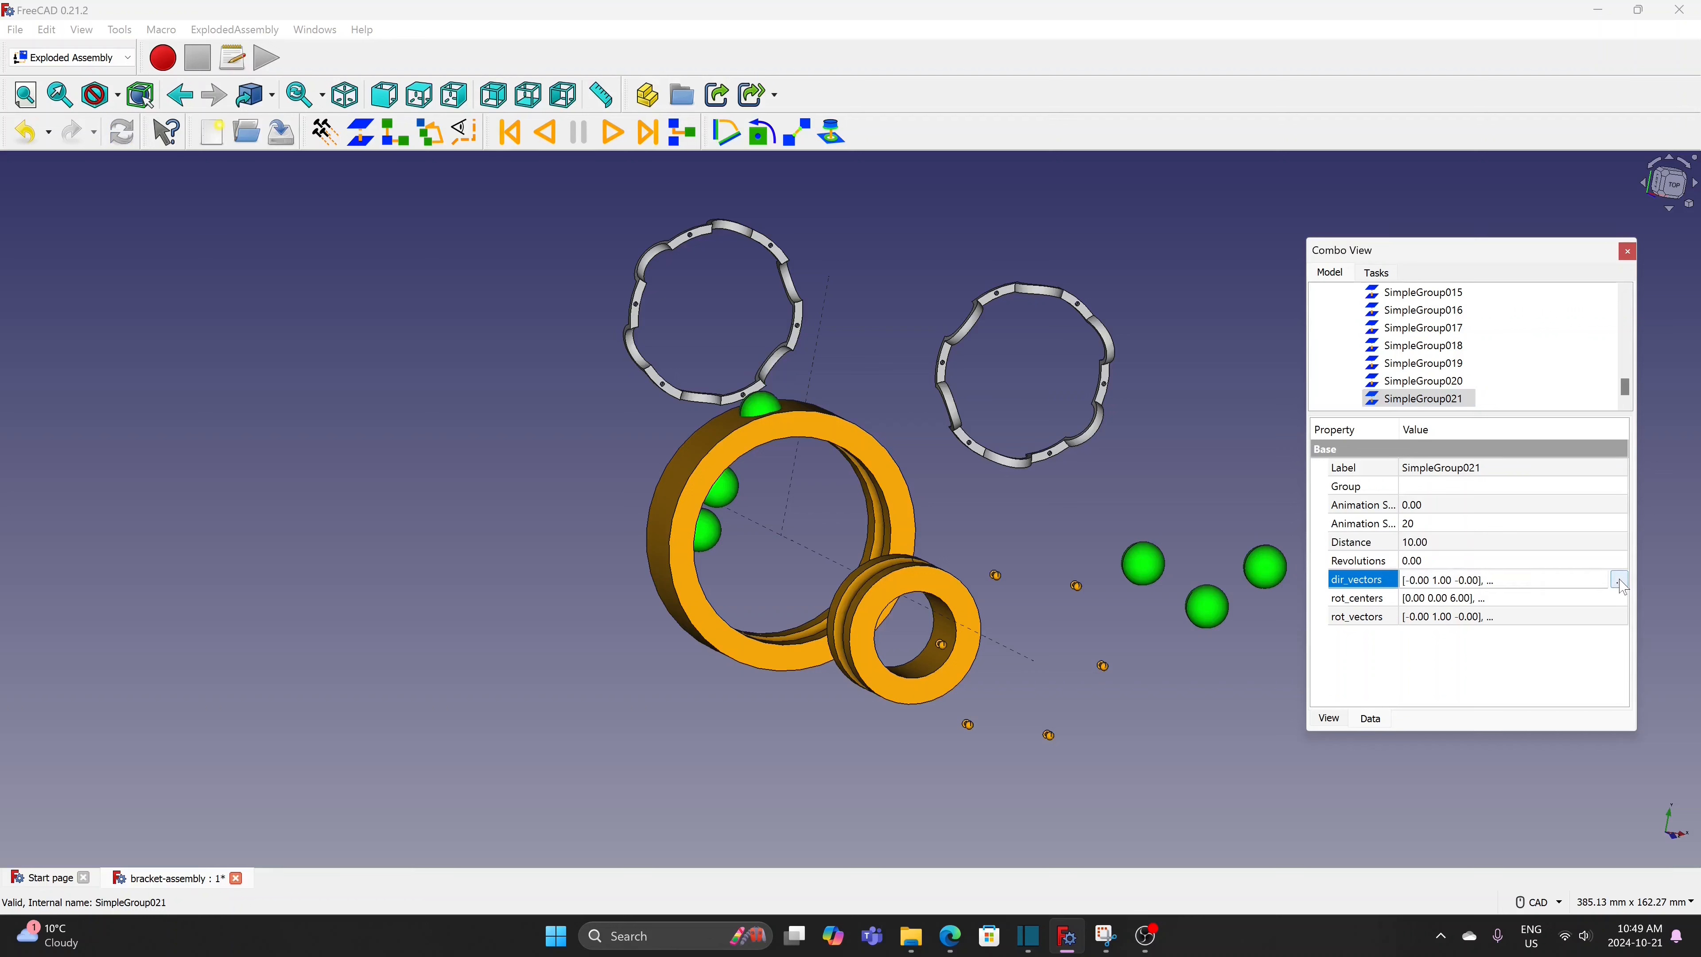
left_click(1620, 580)
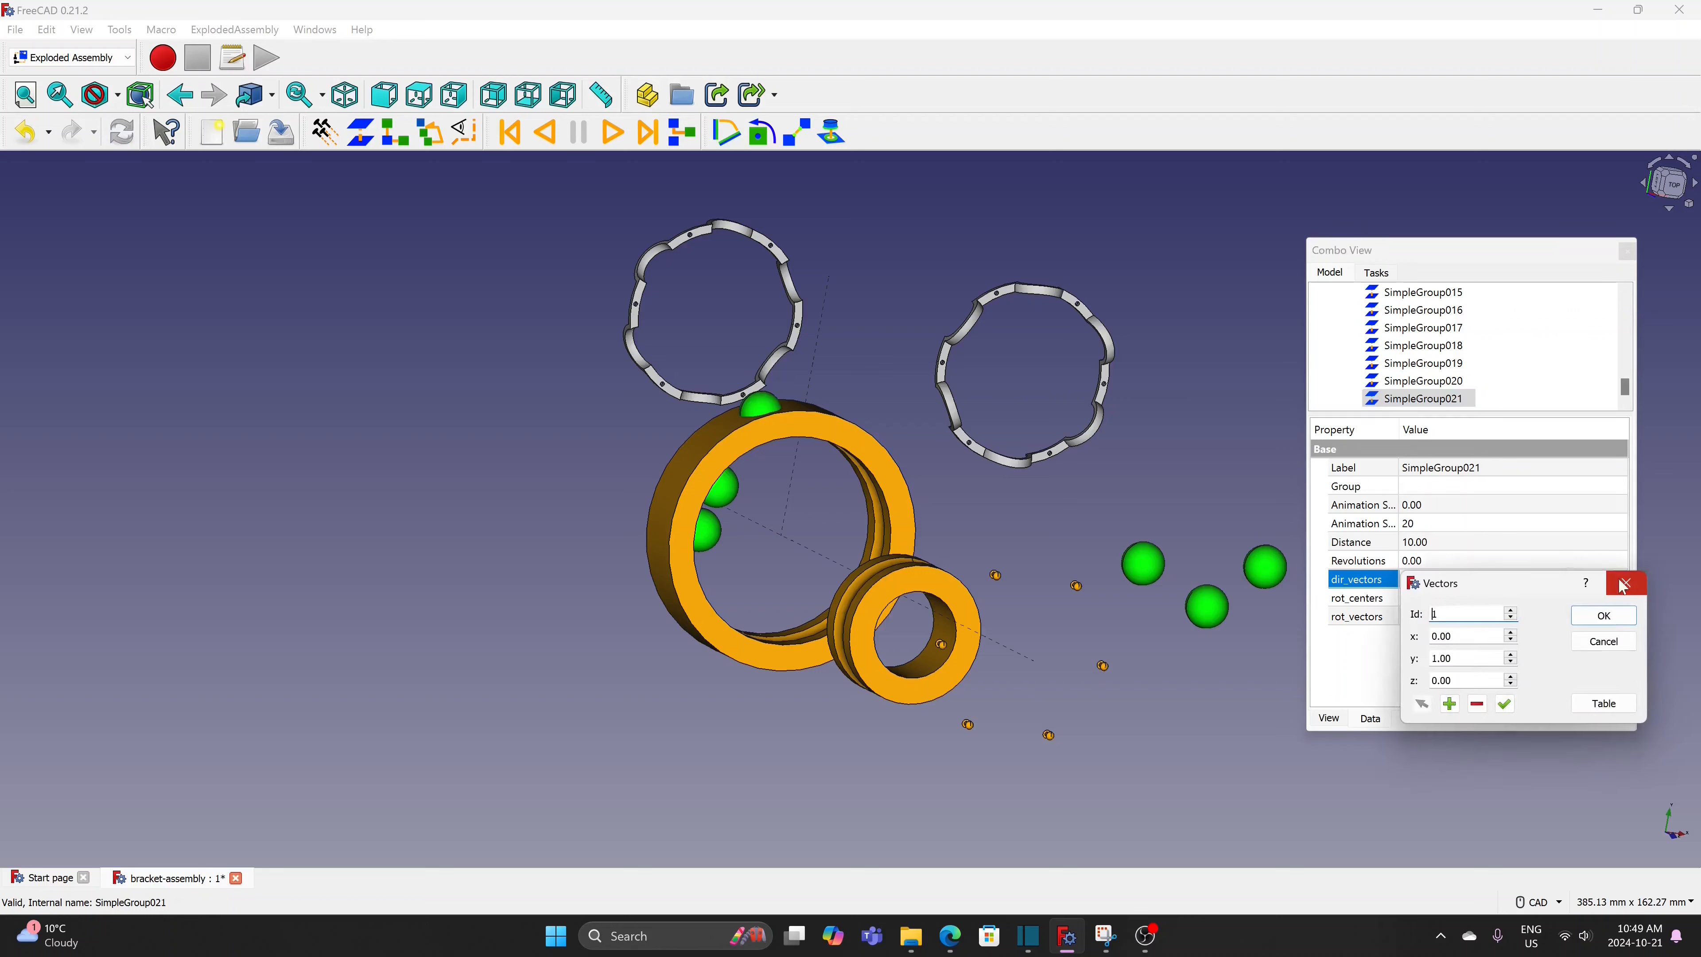
left_click(1510, 633)
left_click(1511, 663)
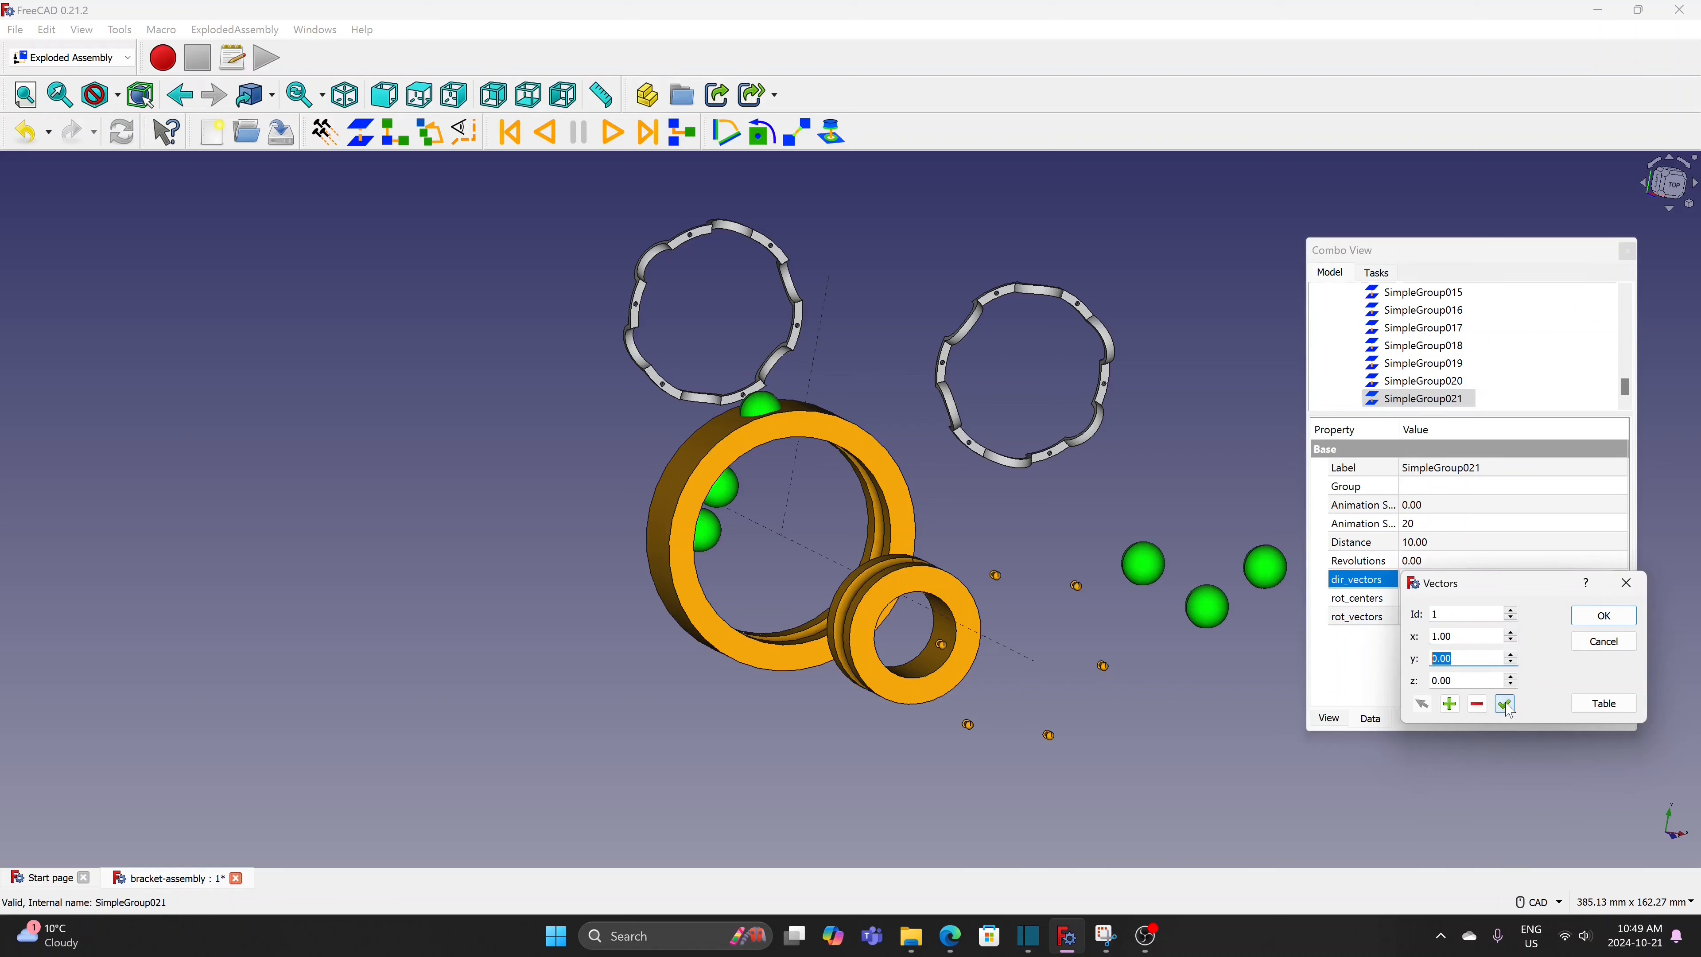
left_click(1604, 615)
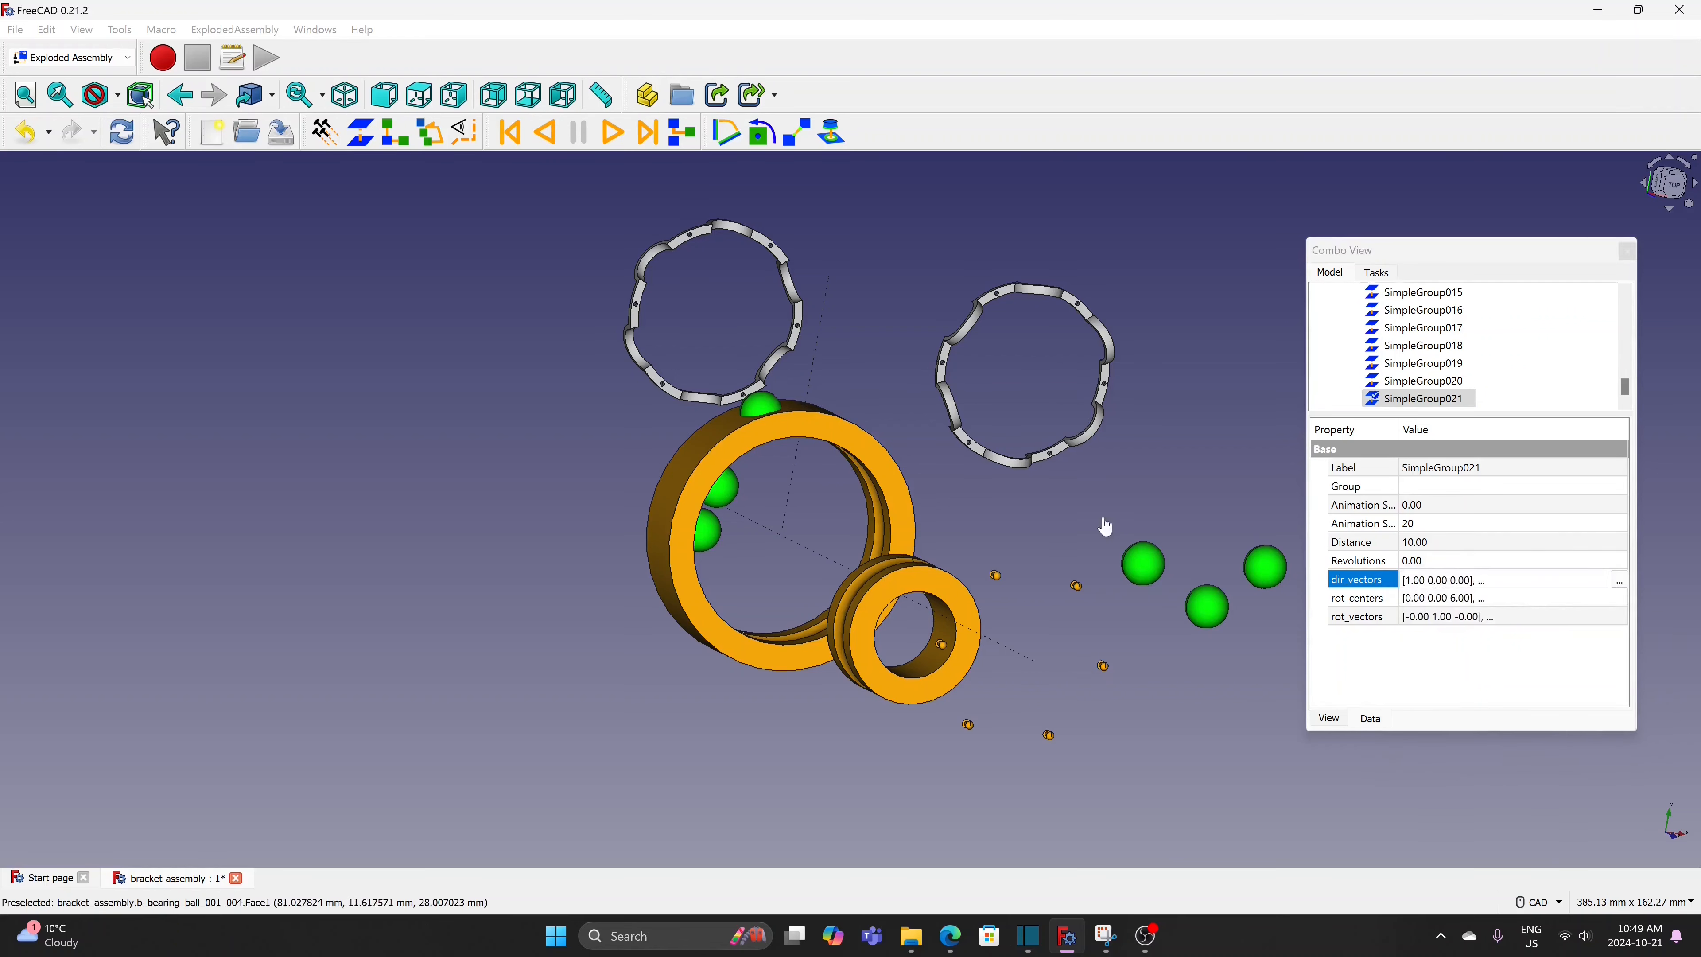
Create another simple explosion group for bearing-ball_006, with the outer ring's front face as direction reference and distance 50
left_click(793, 462)
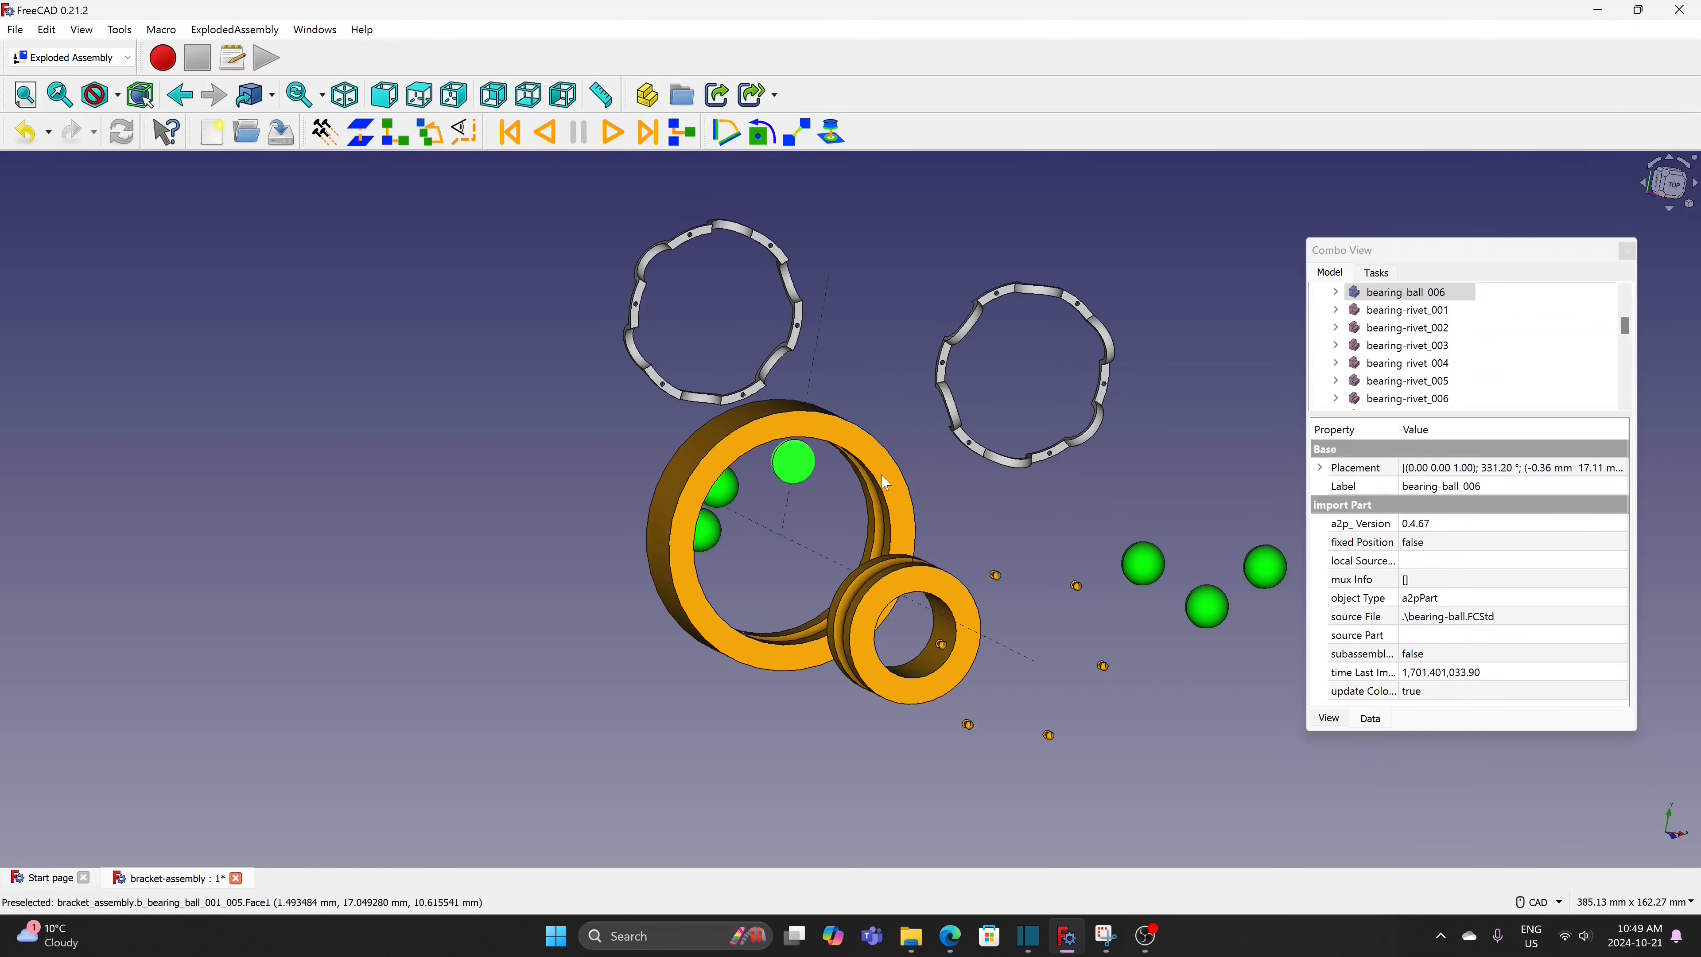
left_click(885, 482, "ctrl")
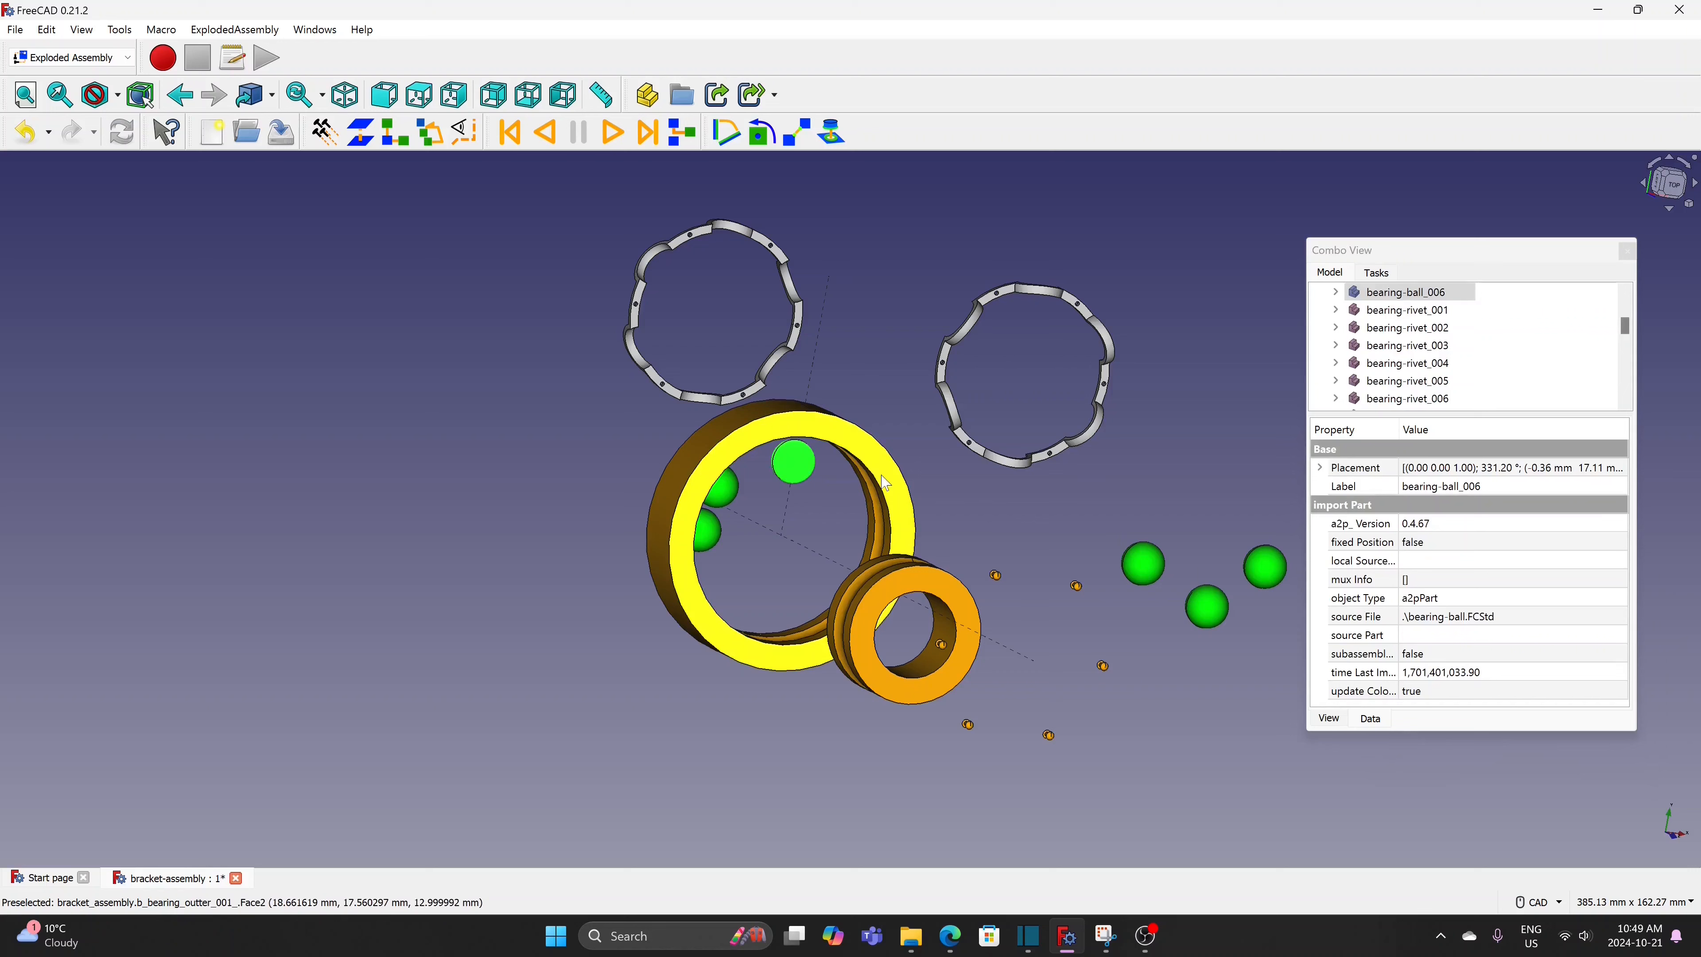
left_click(360, 134)
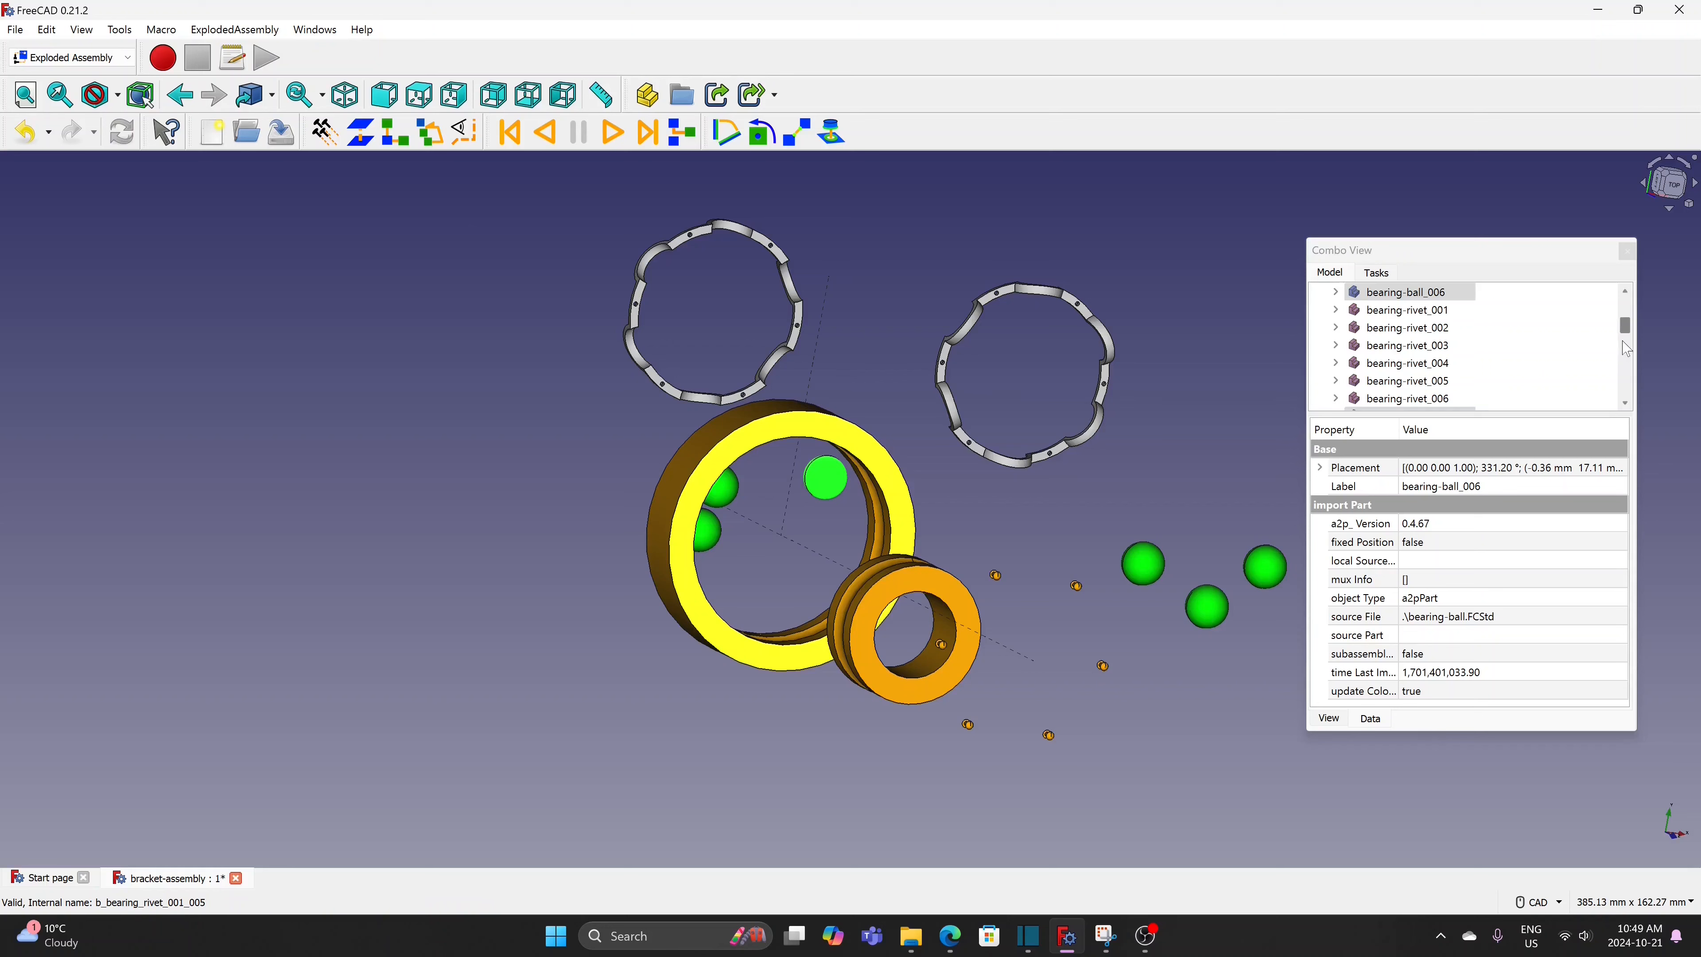
left_click_drag(1629, 335, 1639, 410)
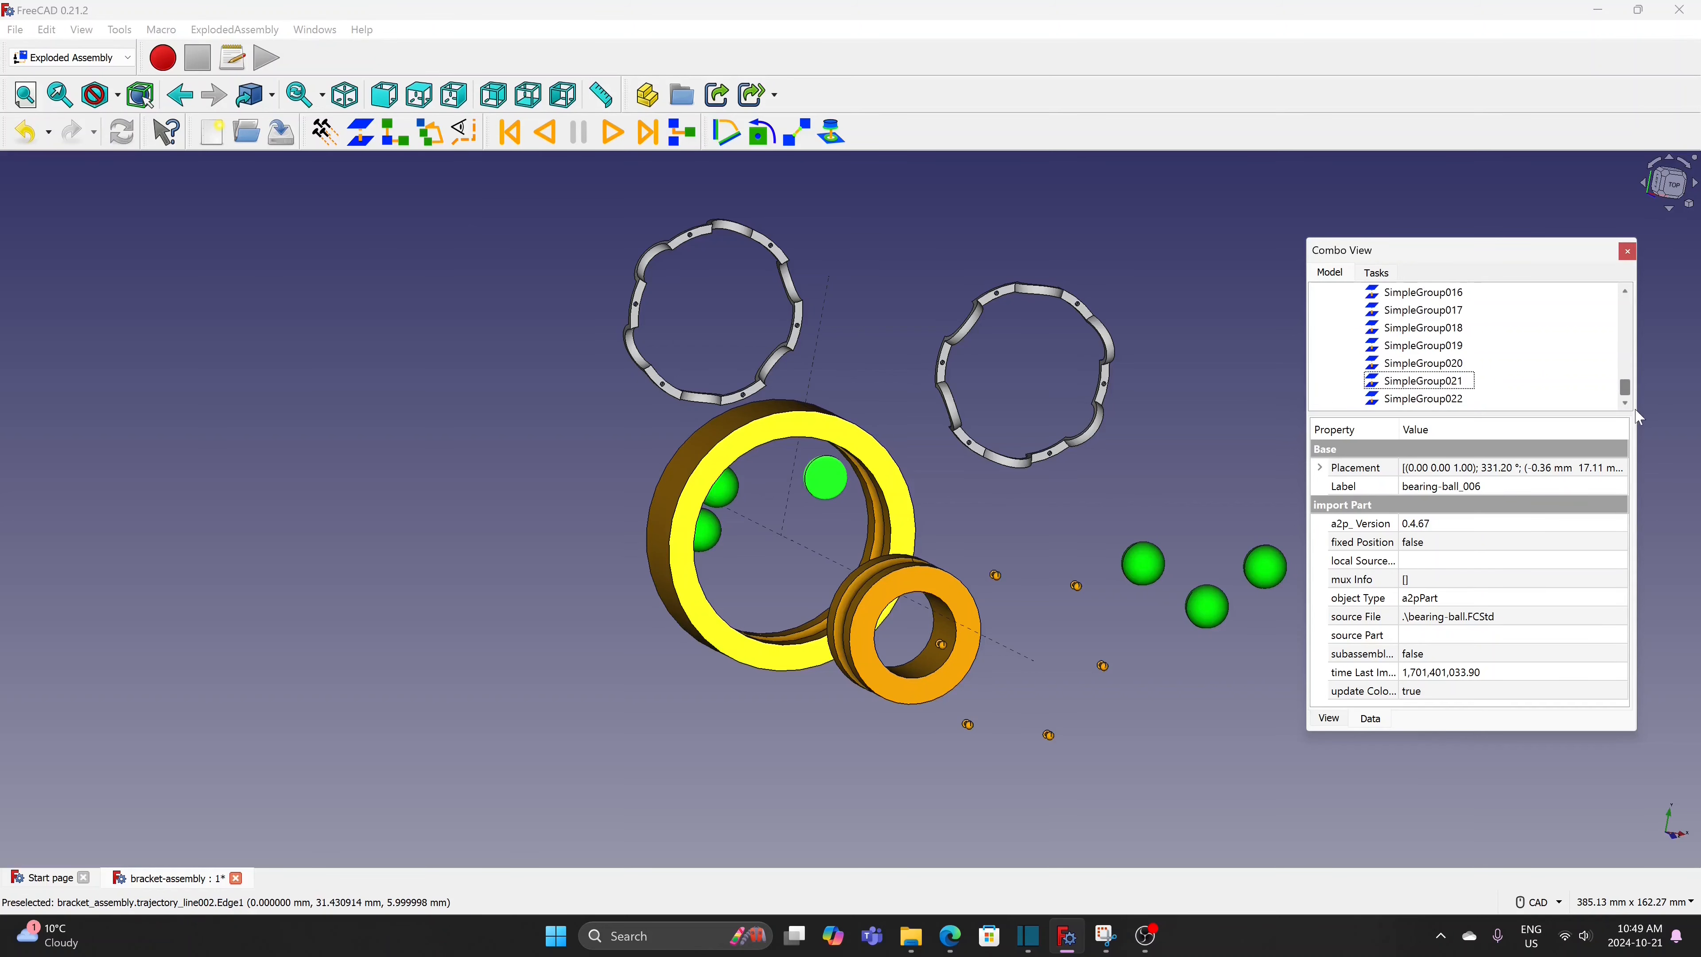
left_click(1454, 401)
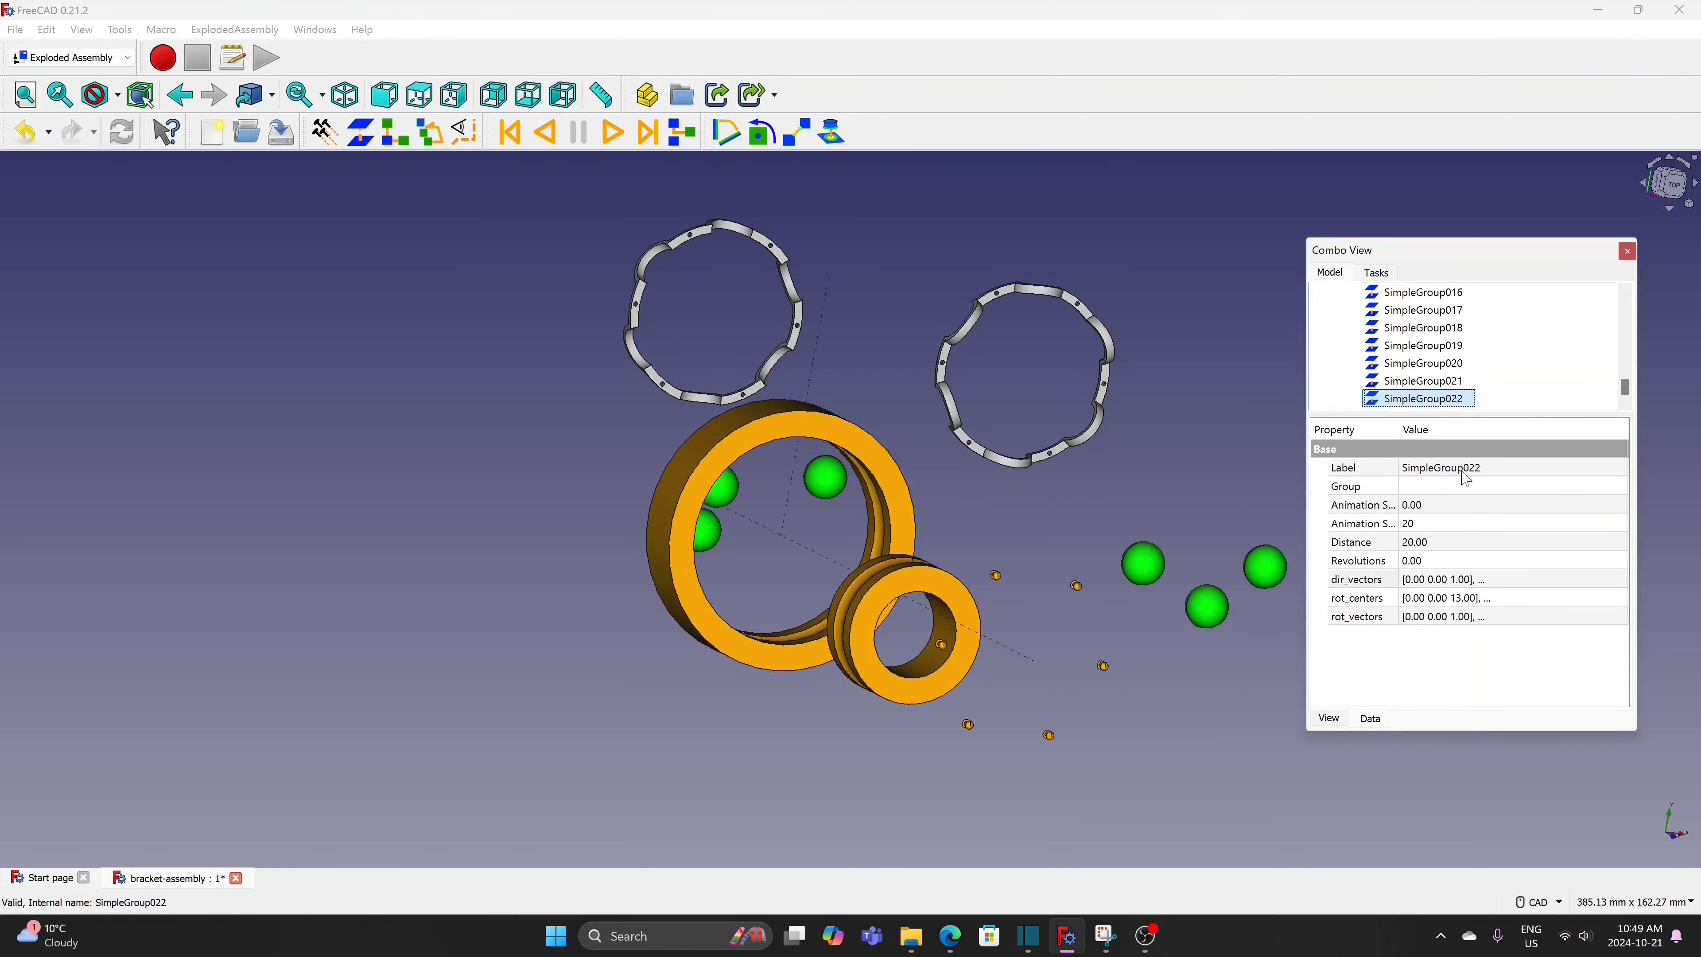
left_click(1474, 544)
type("50")
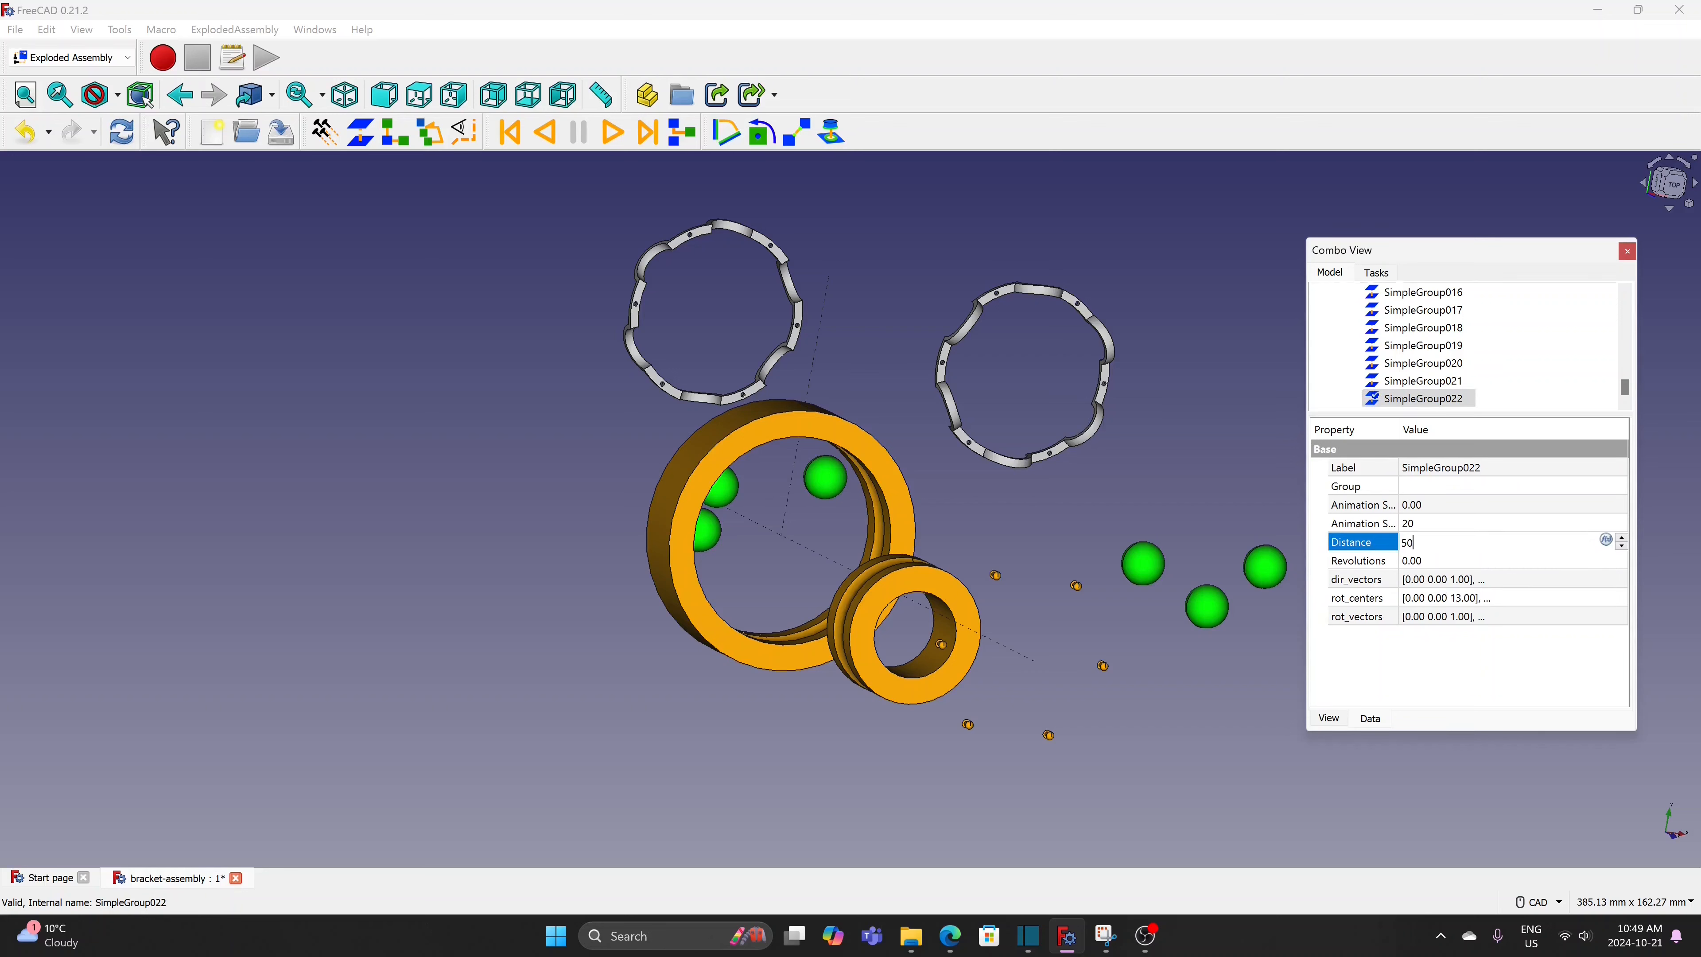
Set the direction vector of bearing-ball_006's latest group, SimpleGroup022, to x -1 and z 0
left_click(1559, 582)
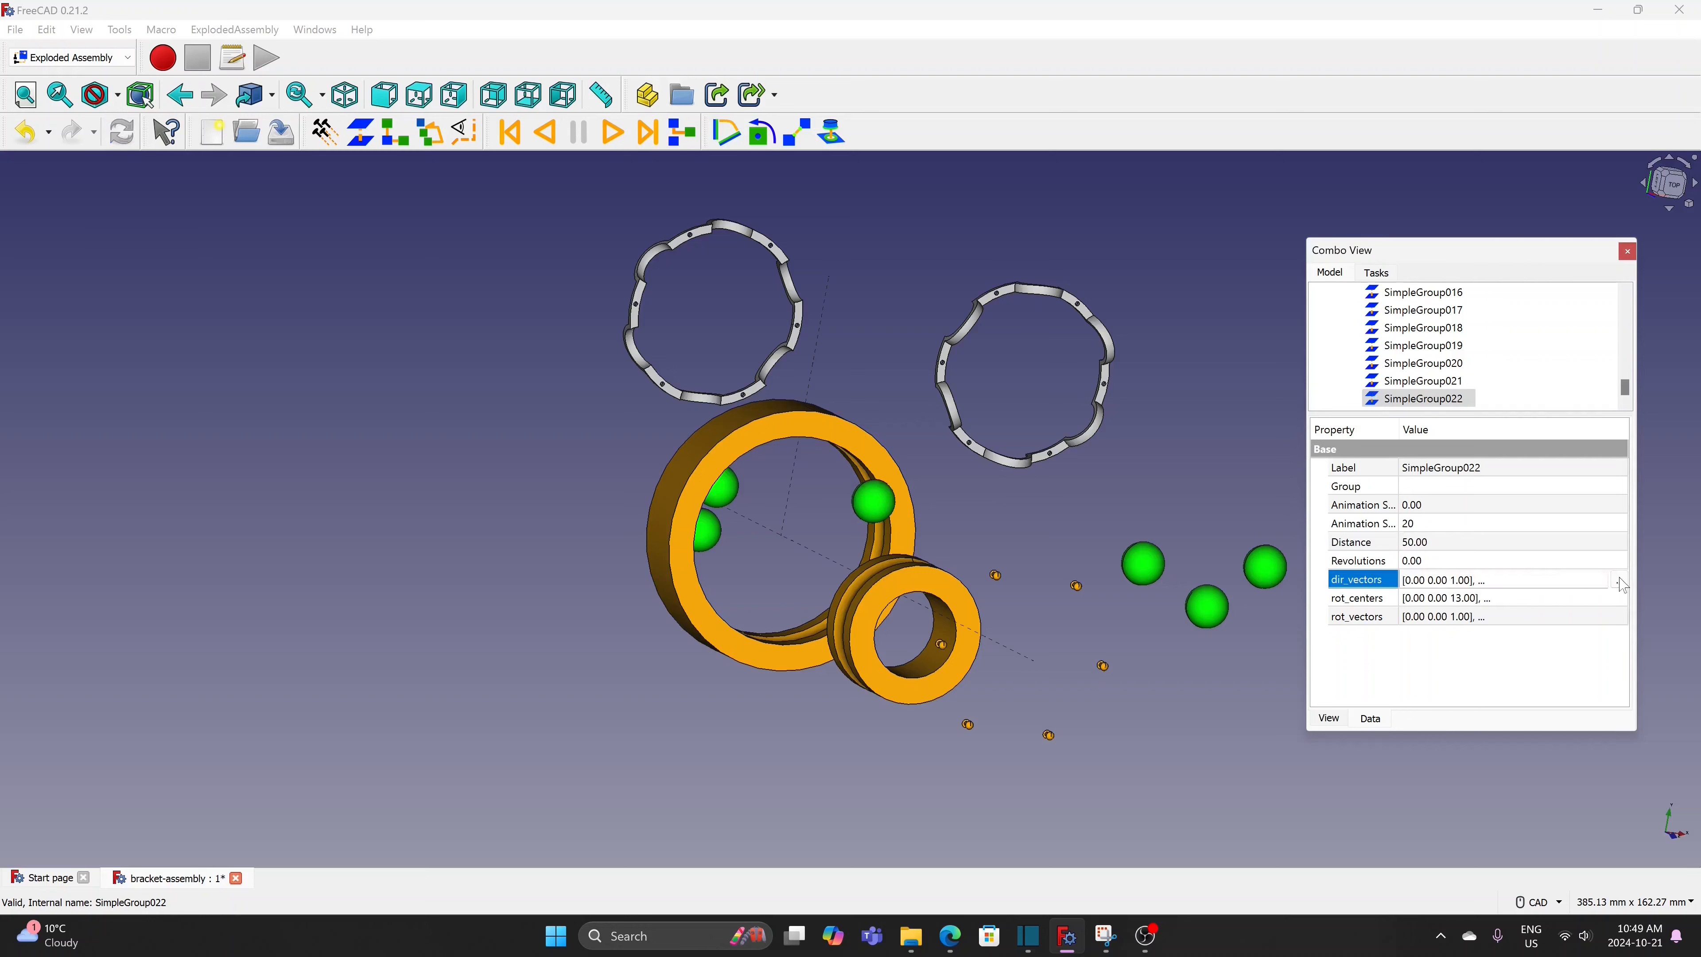
left_click(1624, 580)
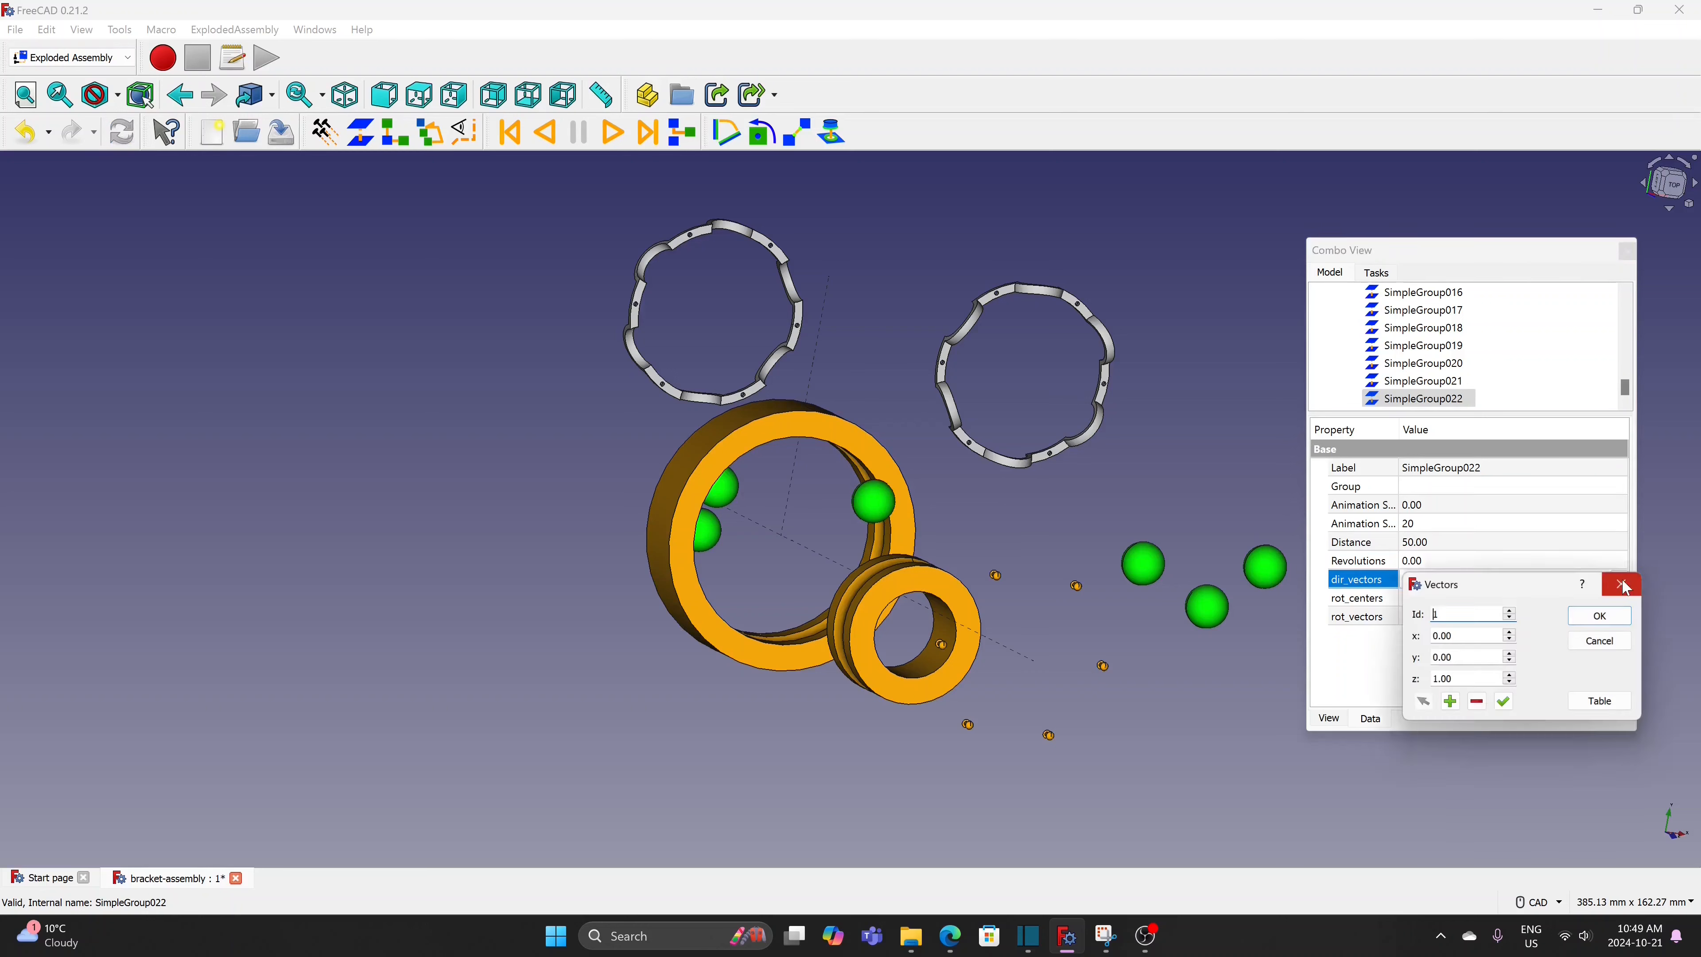
left_click(1510, 641)
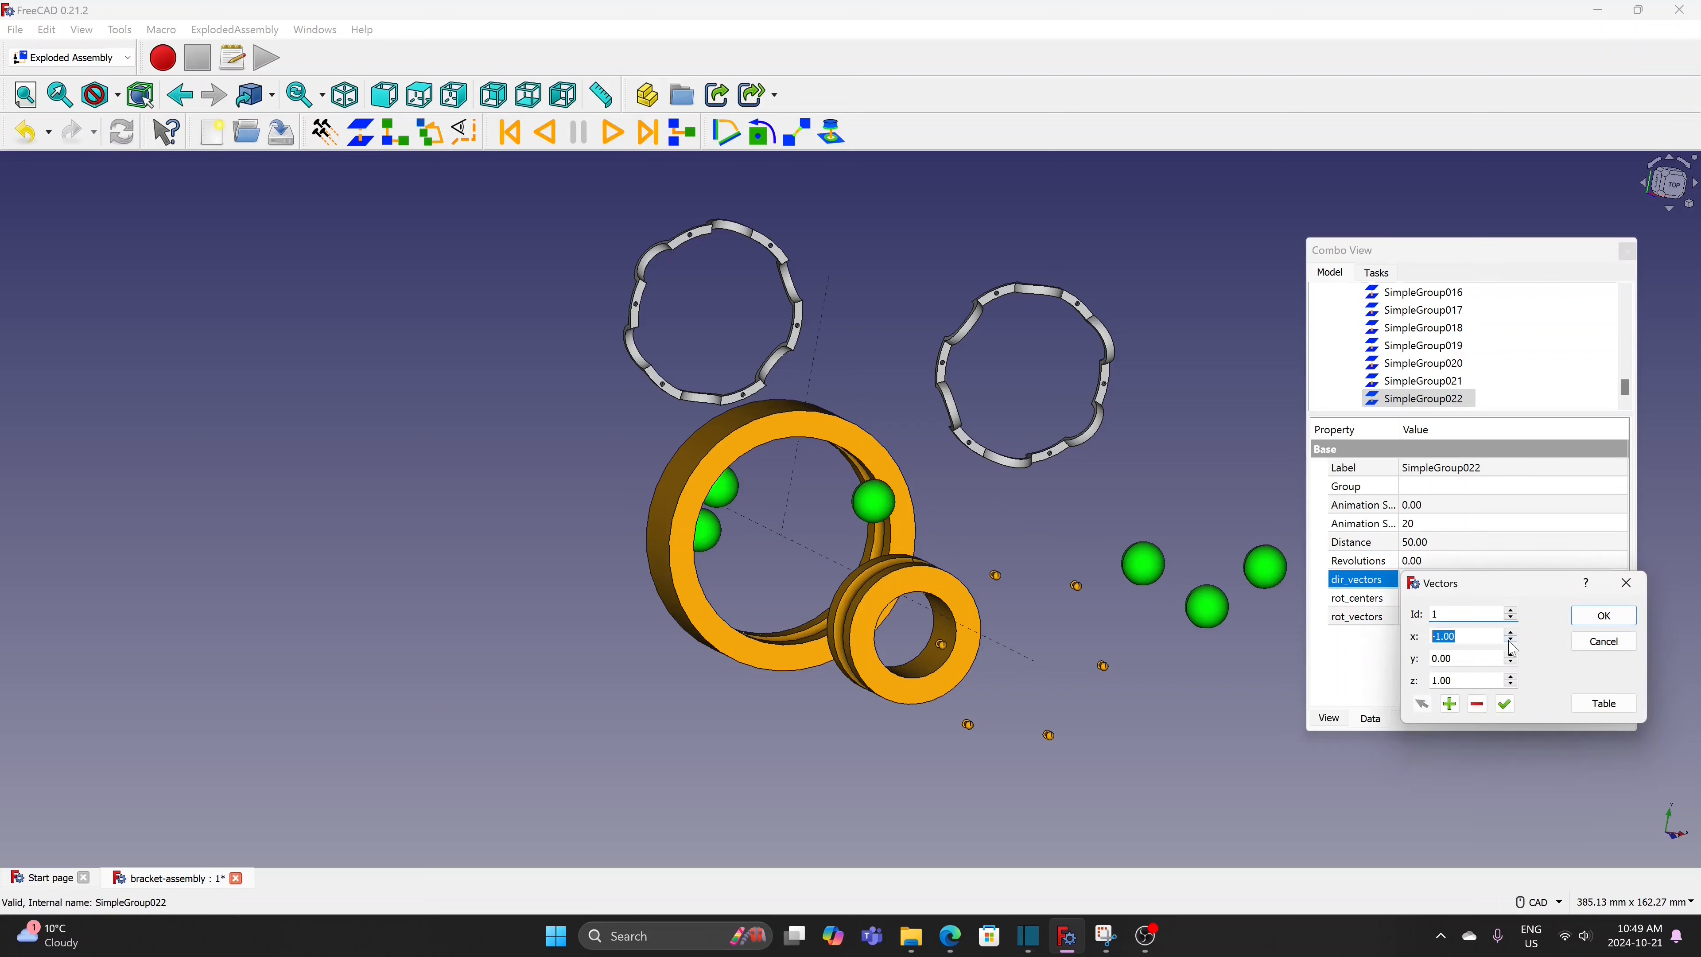
left_click(1511, 676)
left_click(1512, 685)
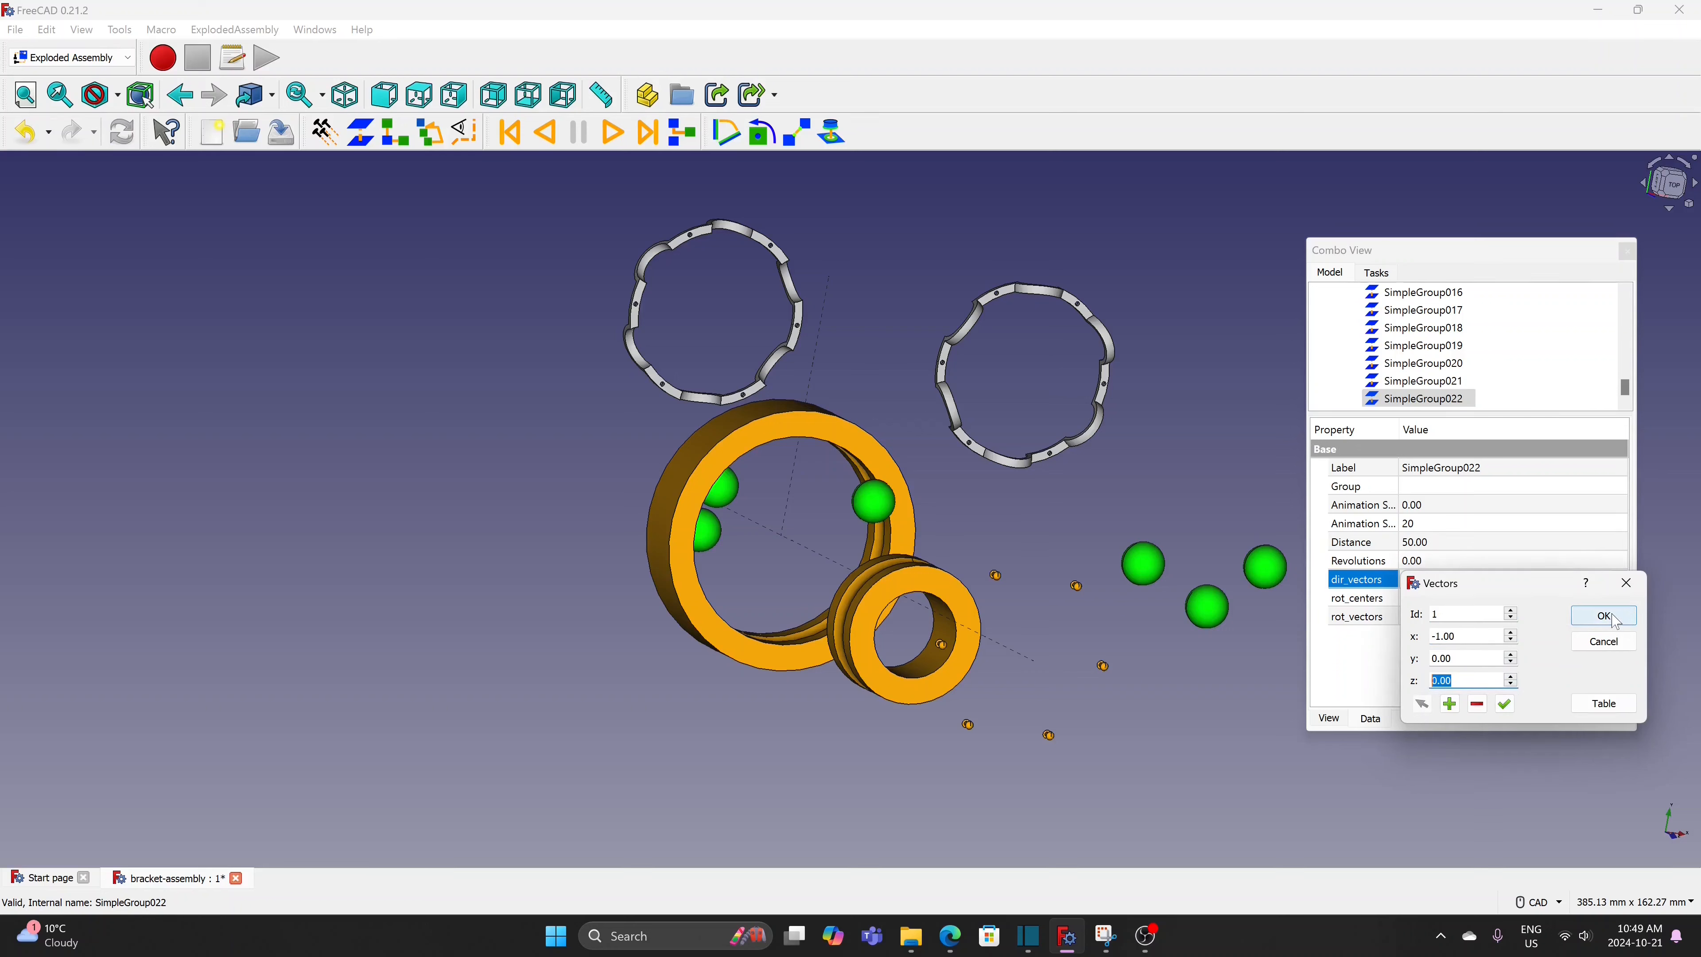
left_click(1624, 621)
left_click(1224, 721)
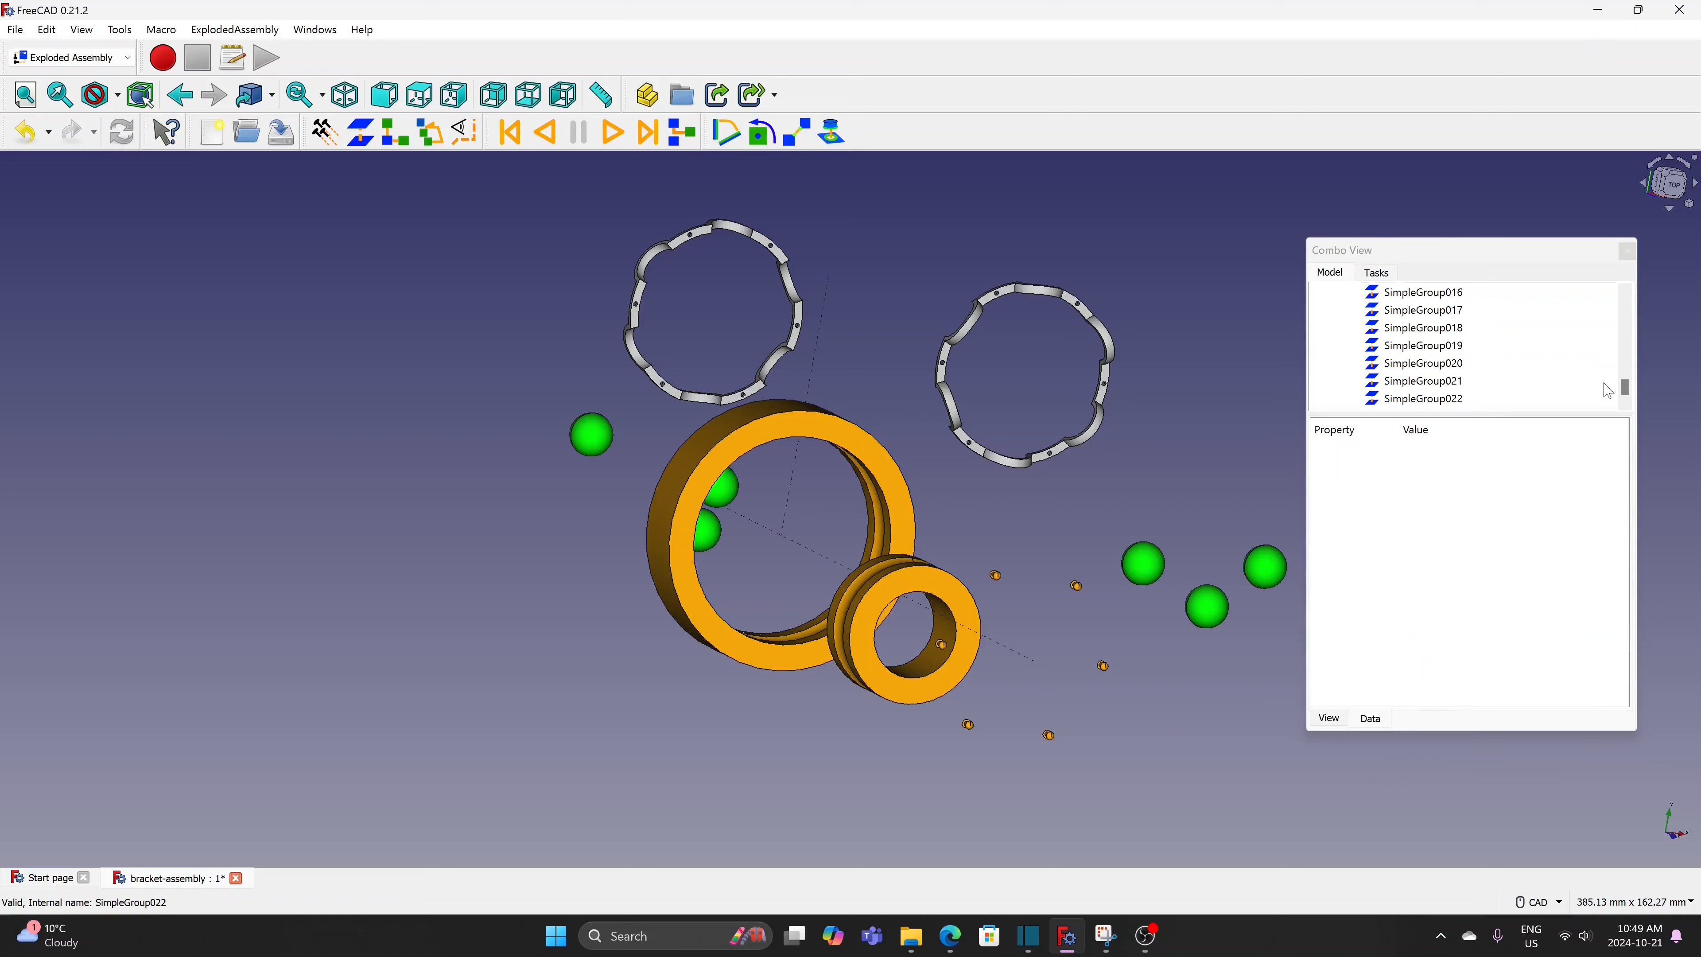
Set the explosion distance of bearing-ball_006's group SimpleGroup022 to 130
left_click(1624, 401)
left_click(1433, 399)
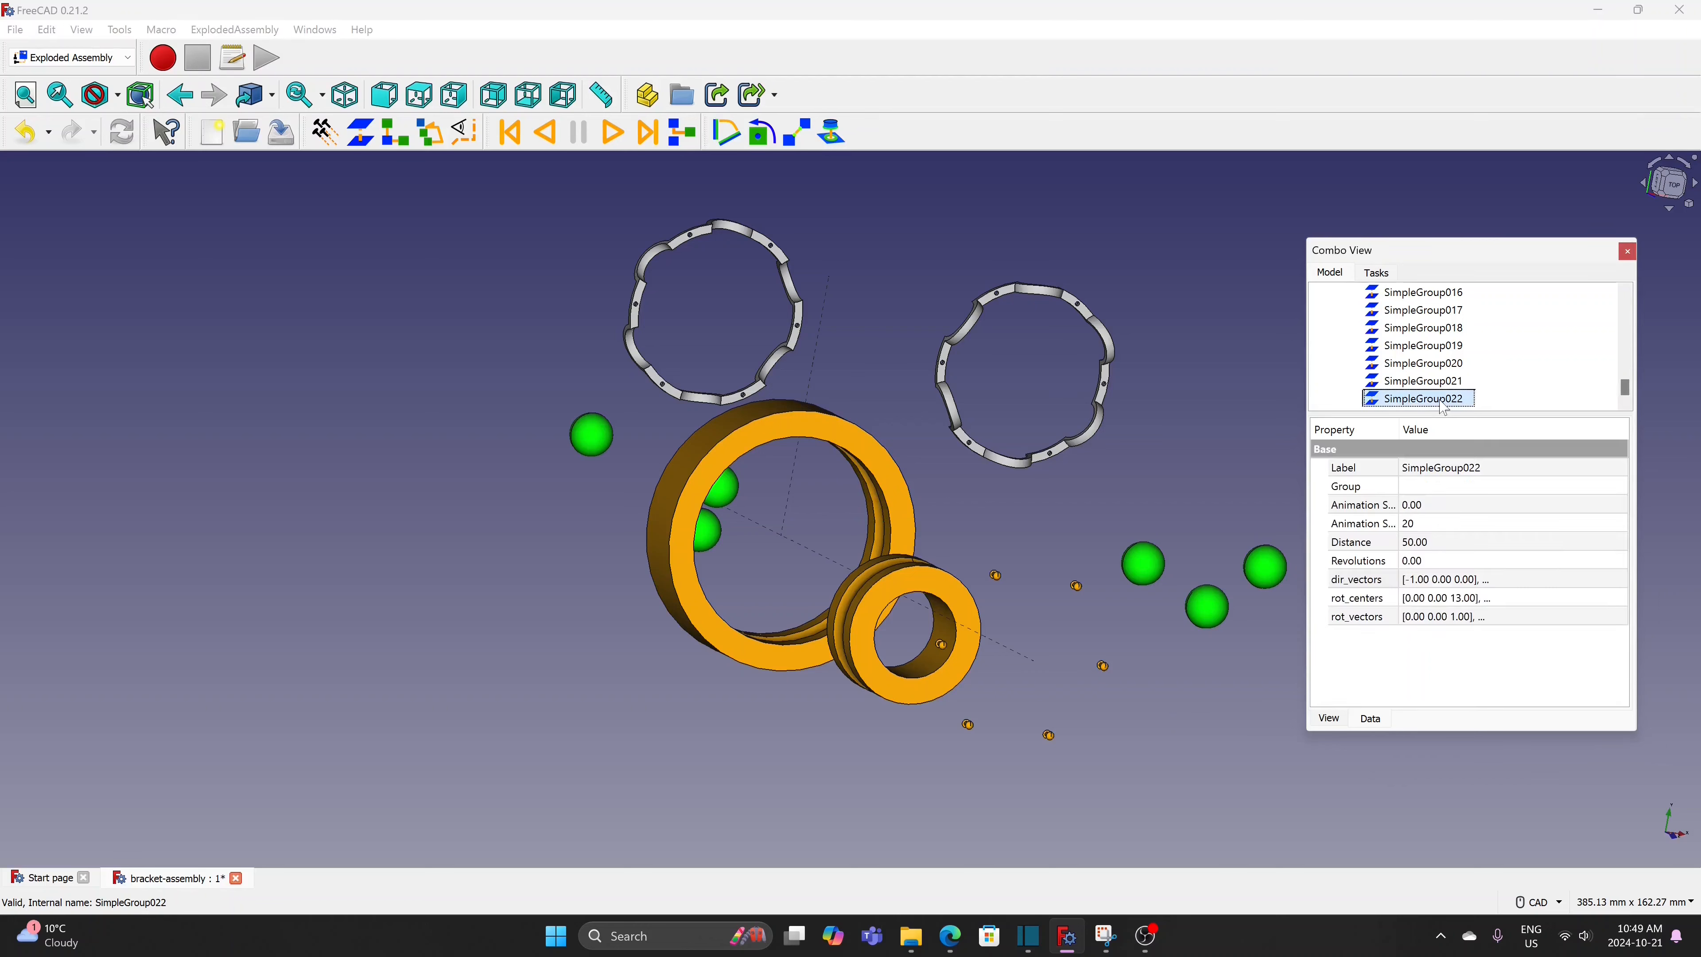
left_click(1474, 543)
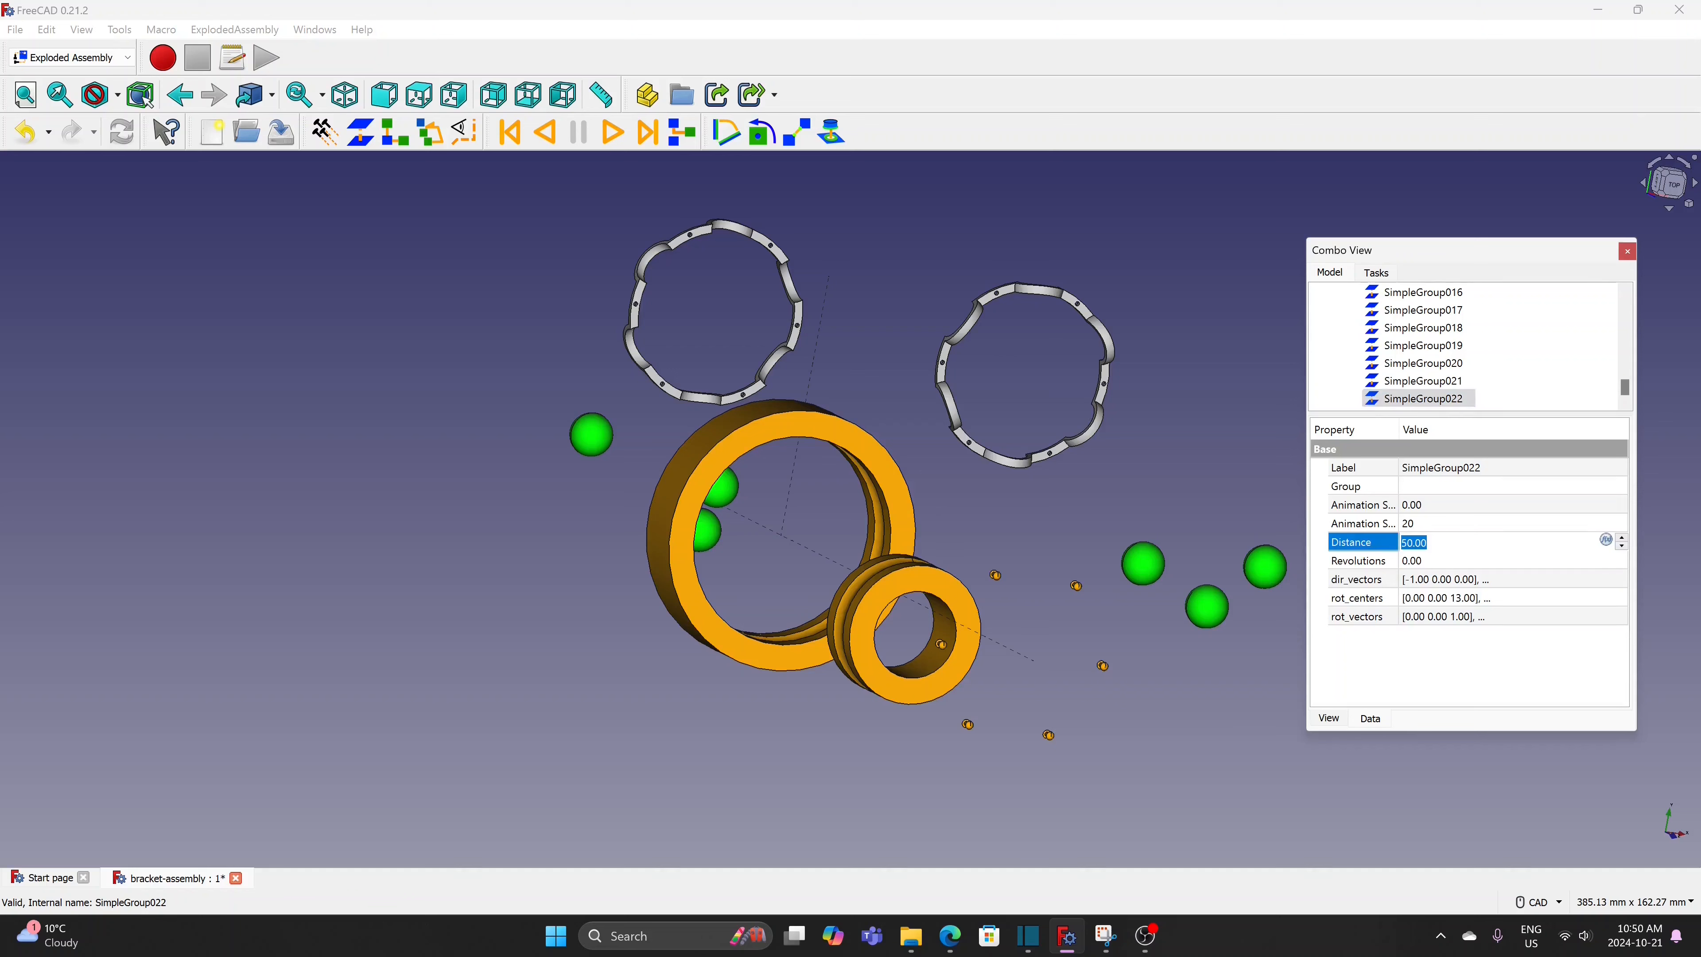
type("130")
left_click(1208, 483)
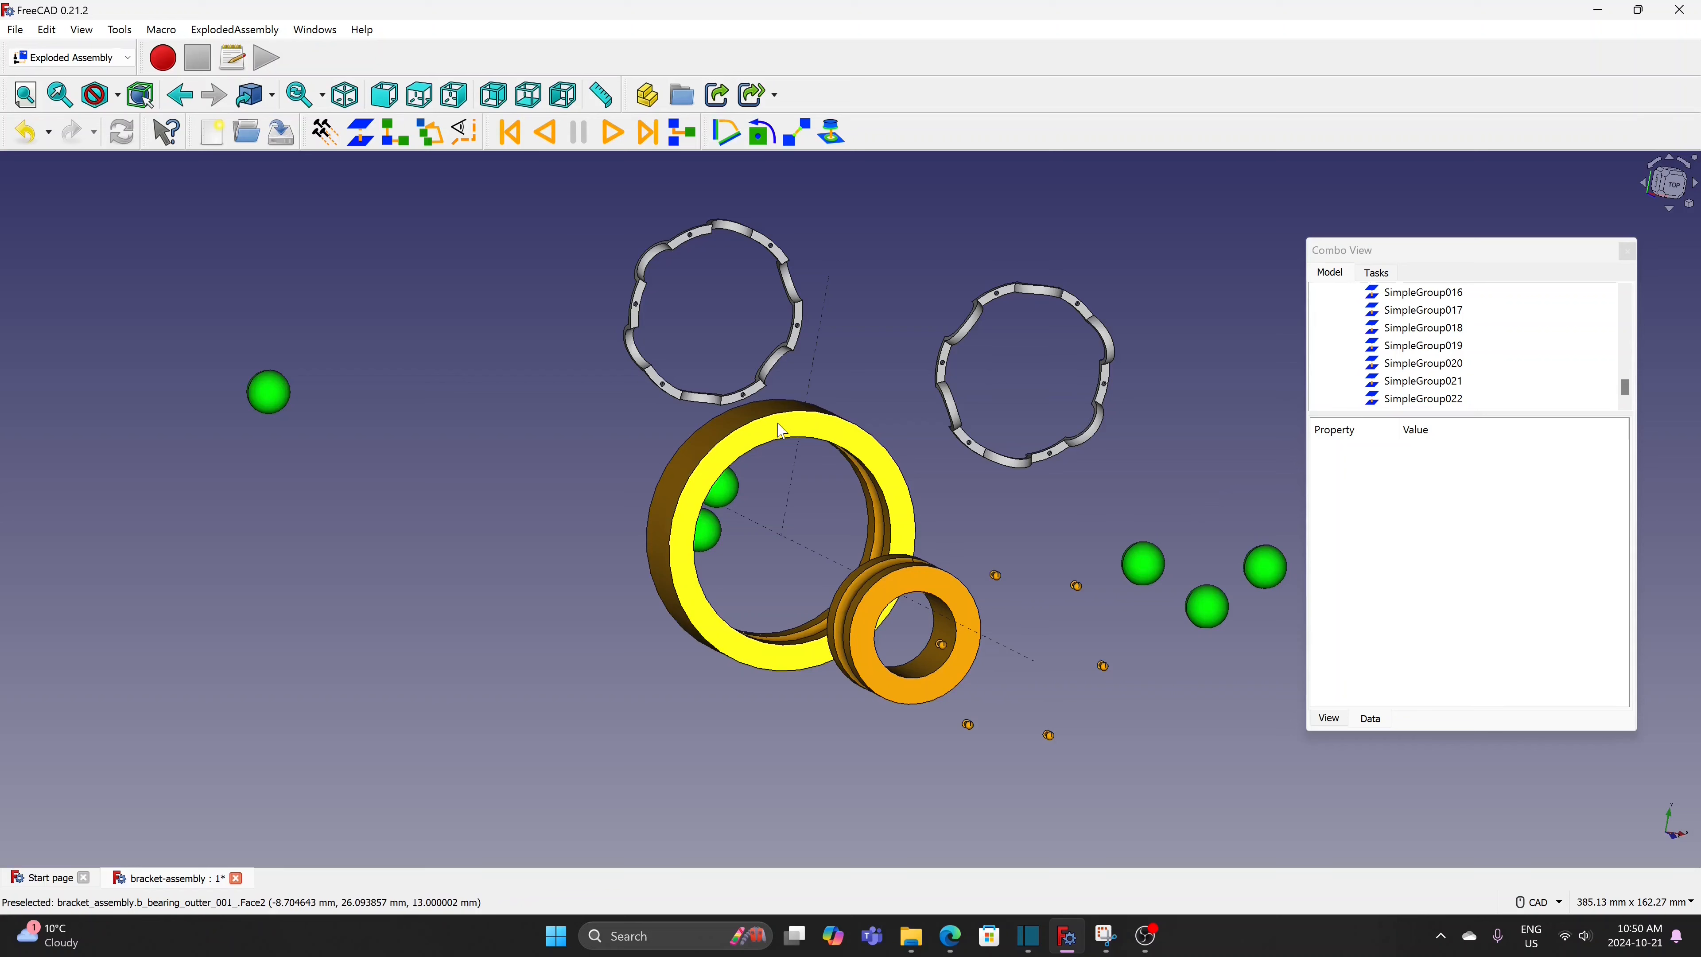
Create a simple explosion group for bearing-ball_004, referenced to the outer ring's cylindrical outside face, with distance 10
left_click(725, 501)
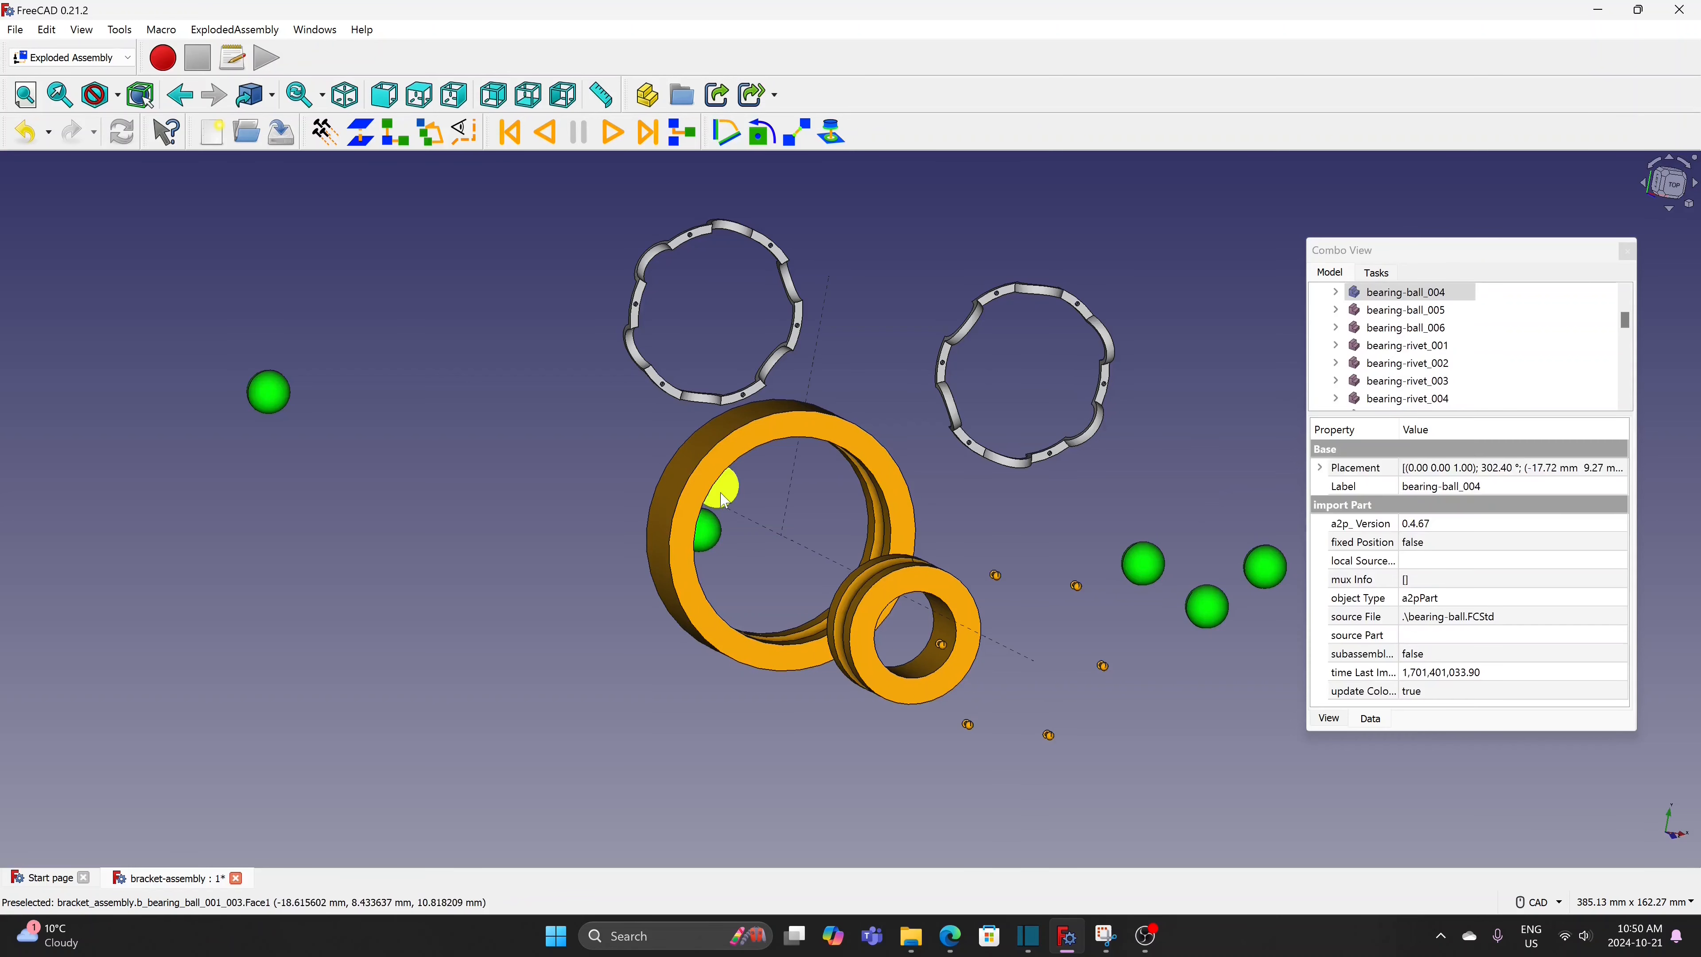
left_click(680, 495, "ctrl")
left_click(361, 132)
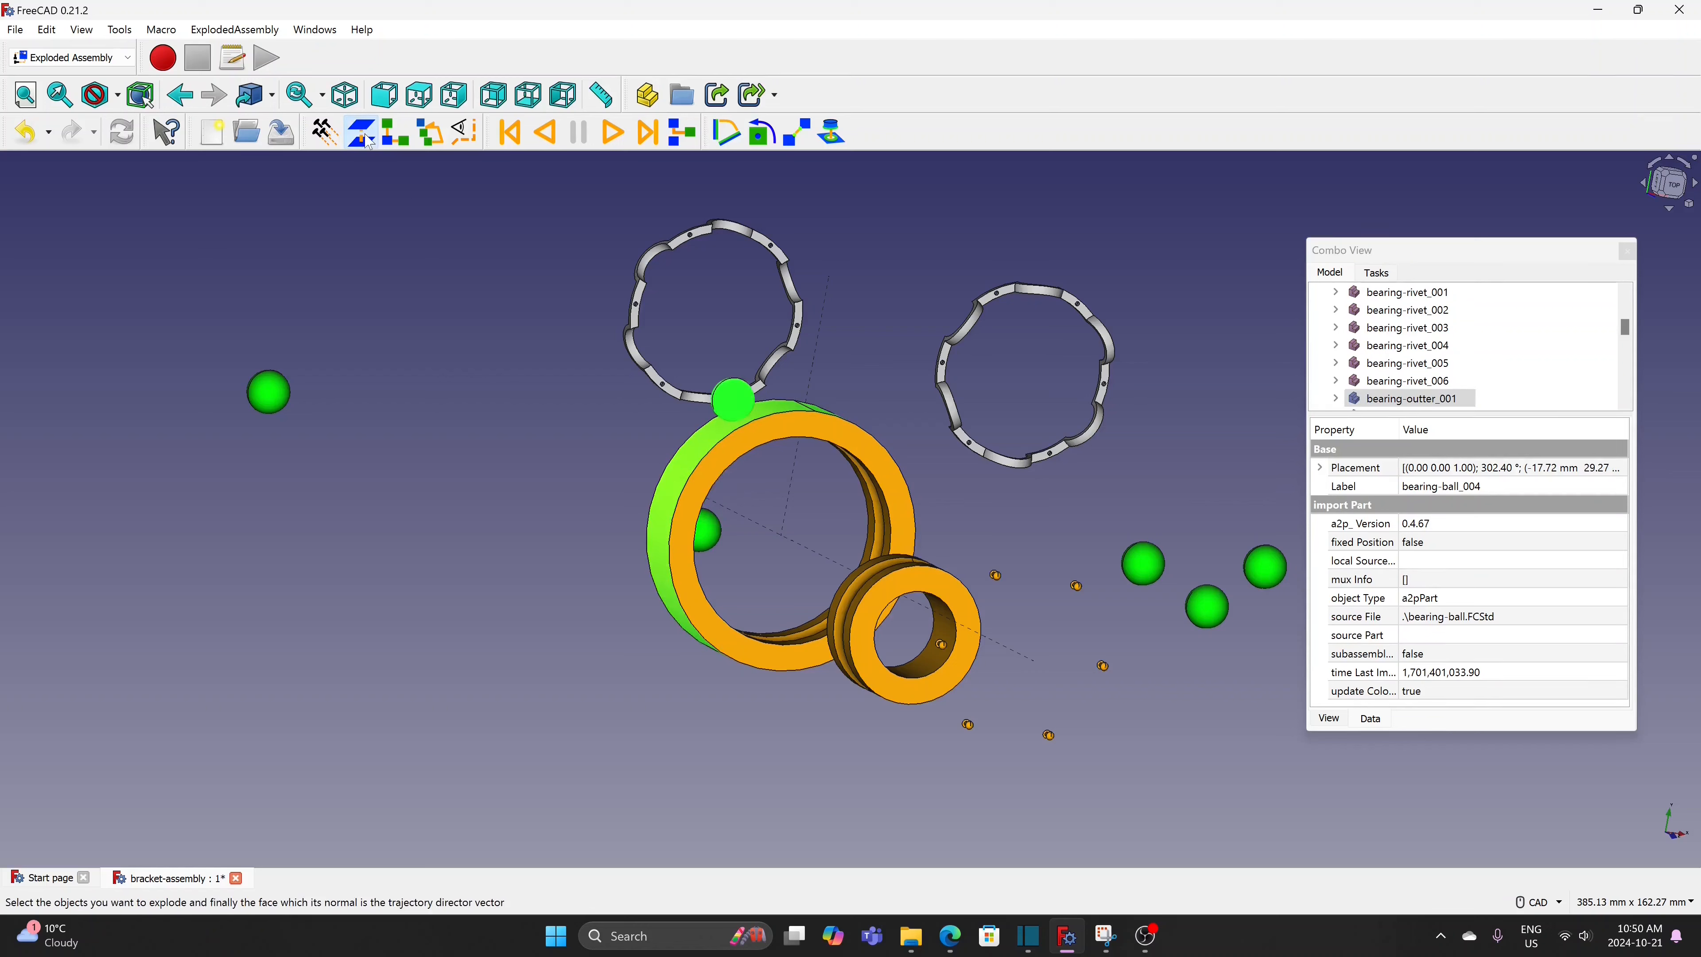
left_click_drag(1628, 322, 1631, 417)
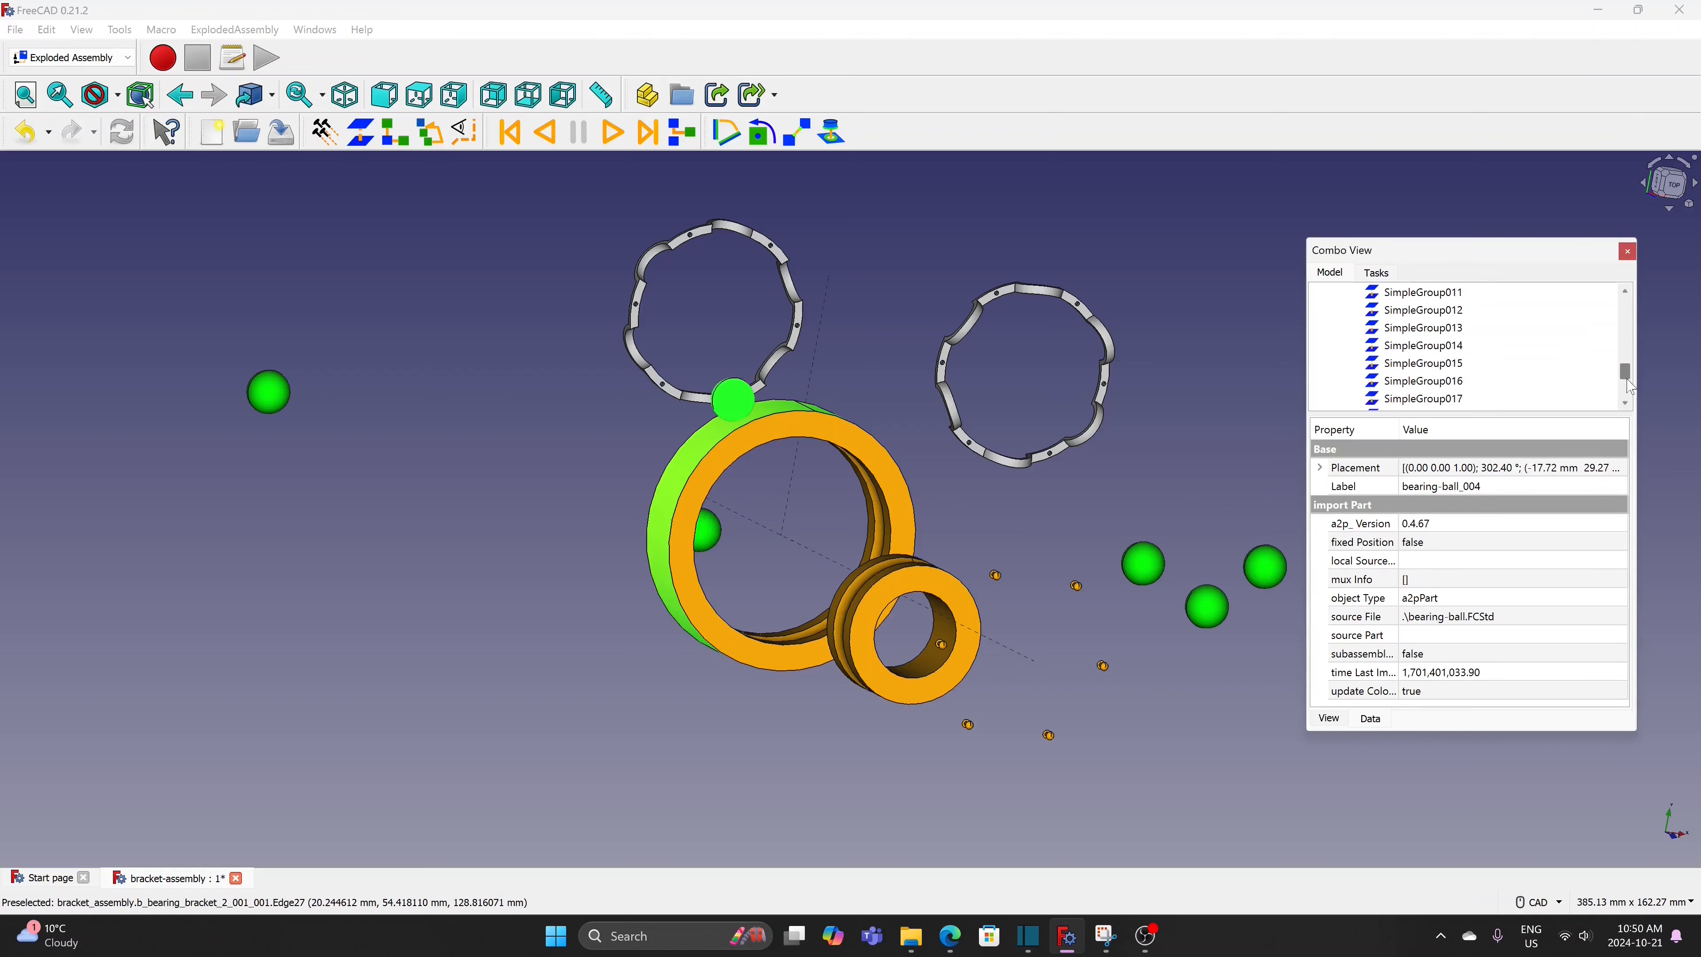
left_click(1460, 386)
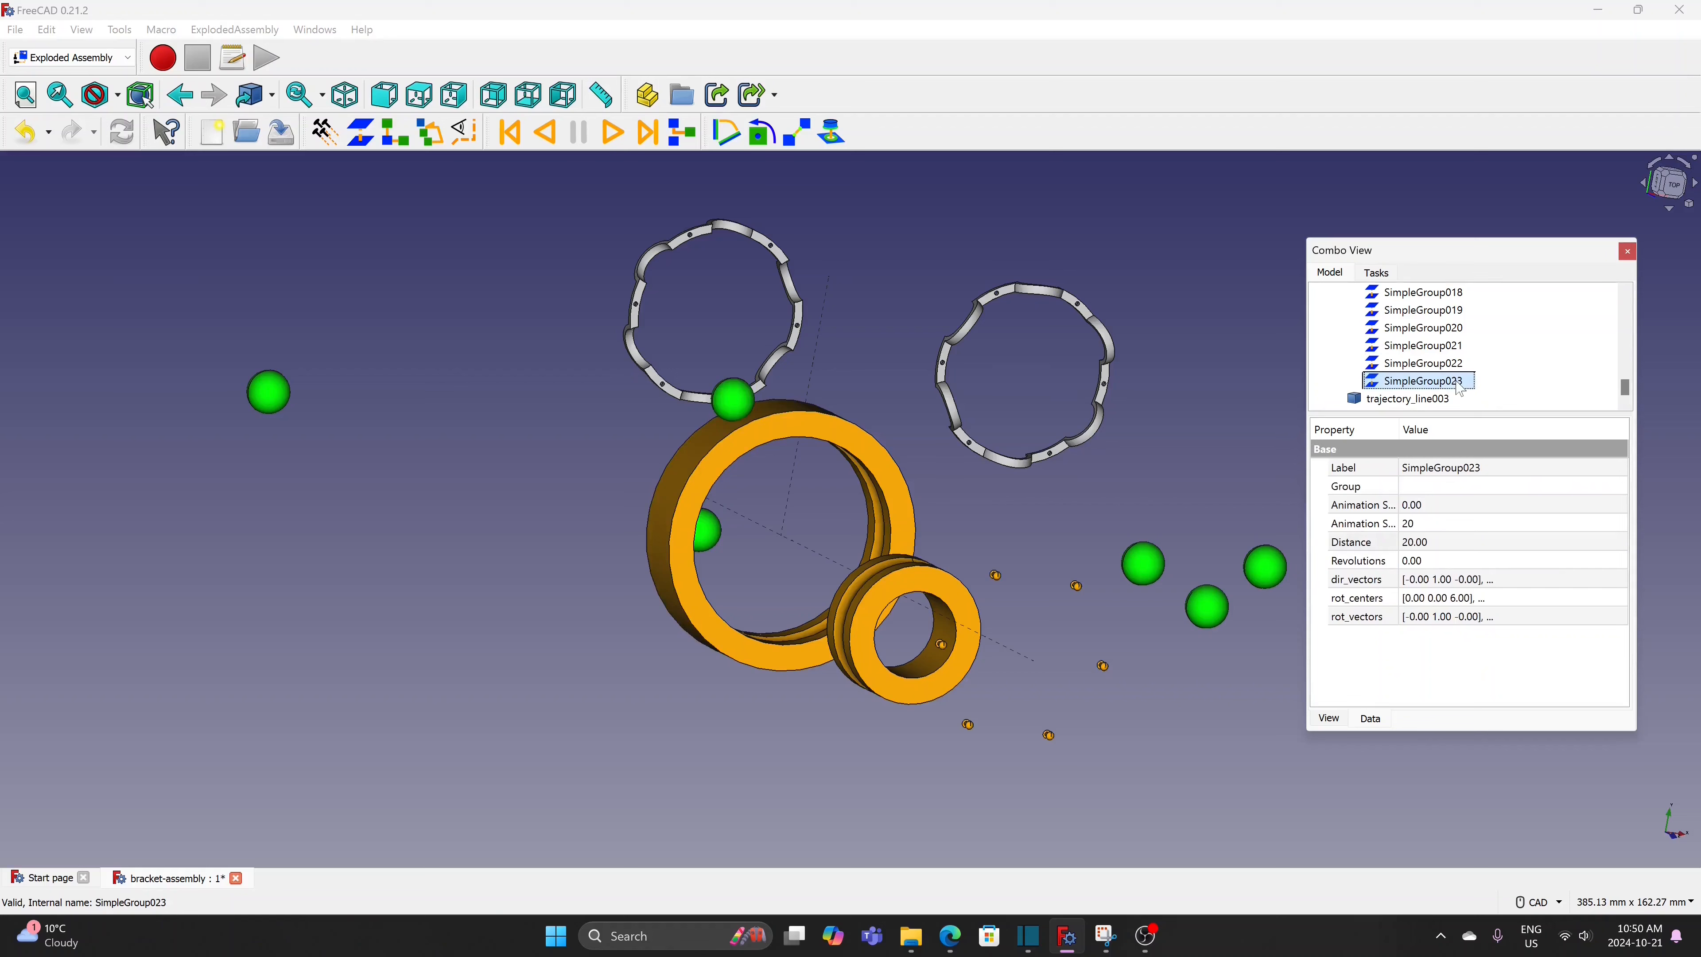
left_click(1438, 546)
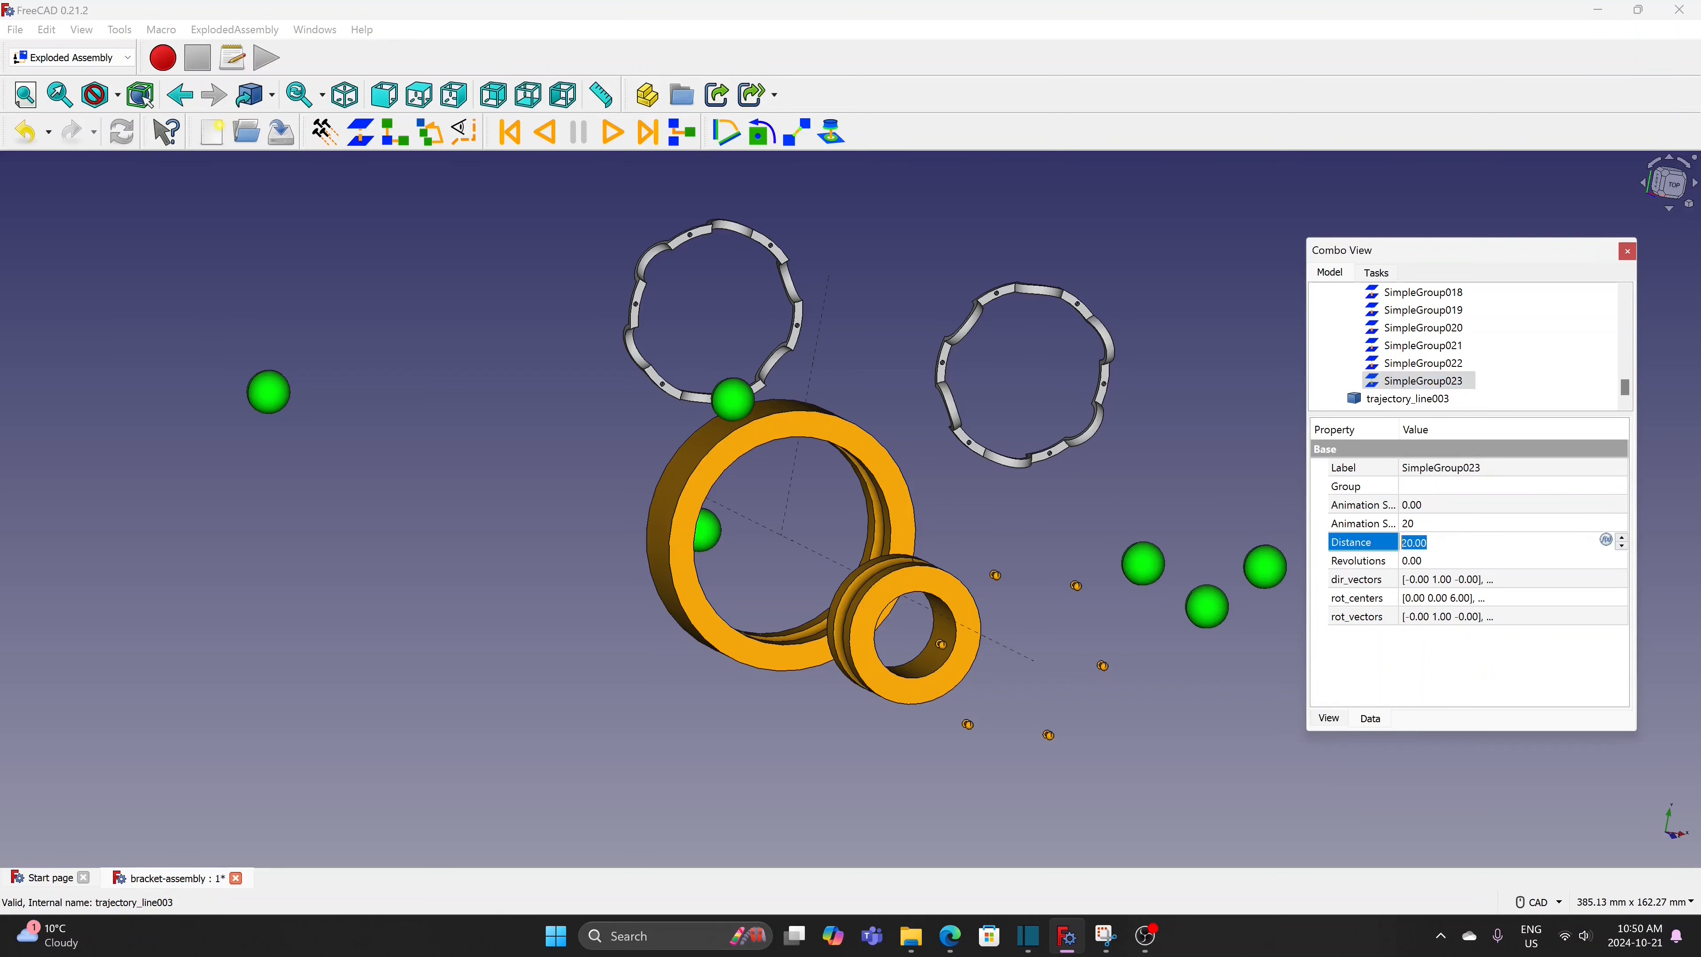
type("10")
Set the direction vector of bearing-ball_004's group, SimpleGroup023, to x 1 and y 0
left_click(1599, 587)
left_click(1620, 580)
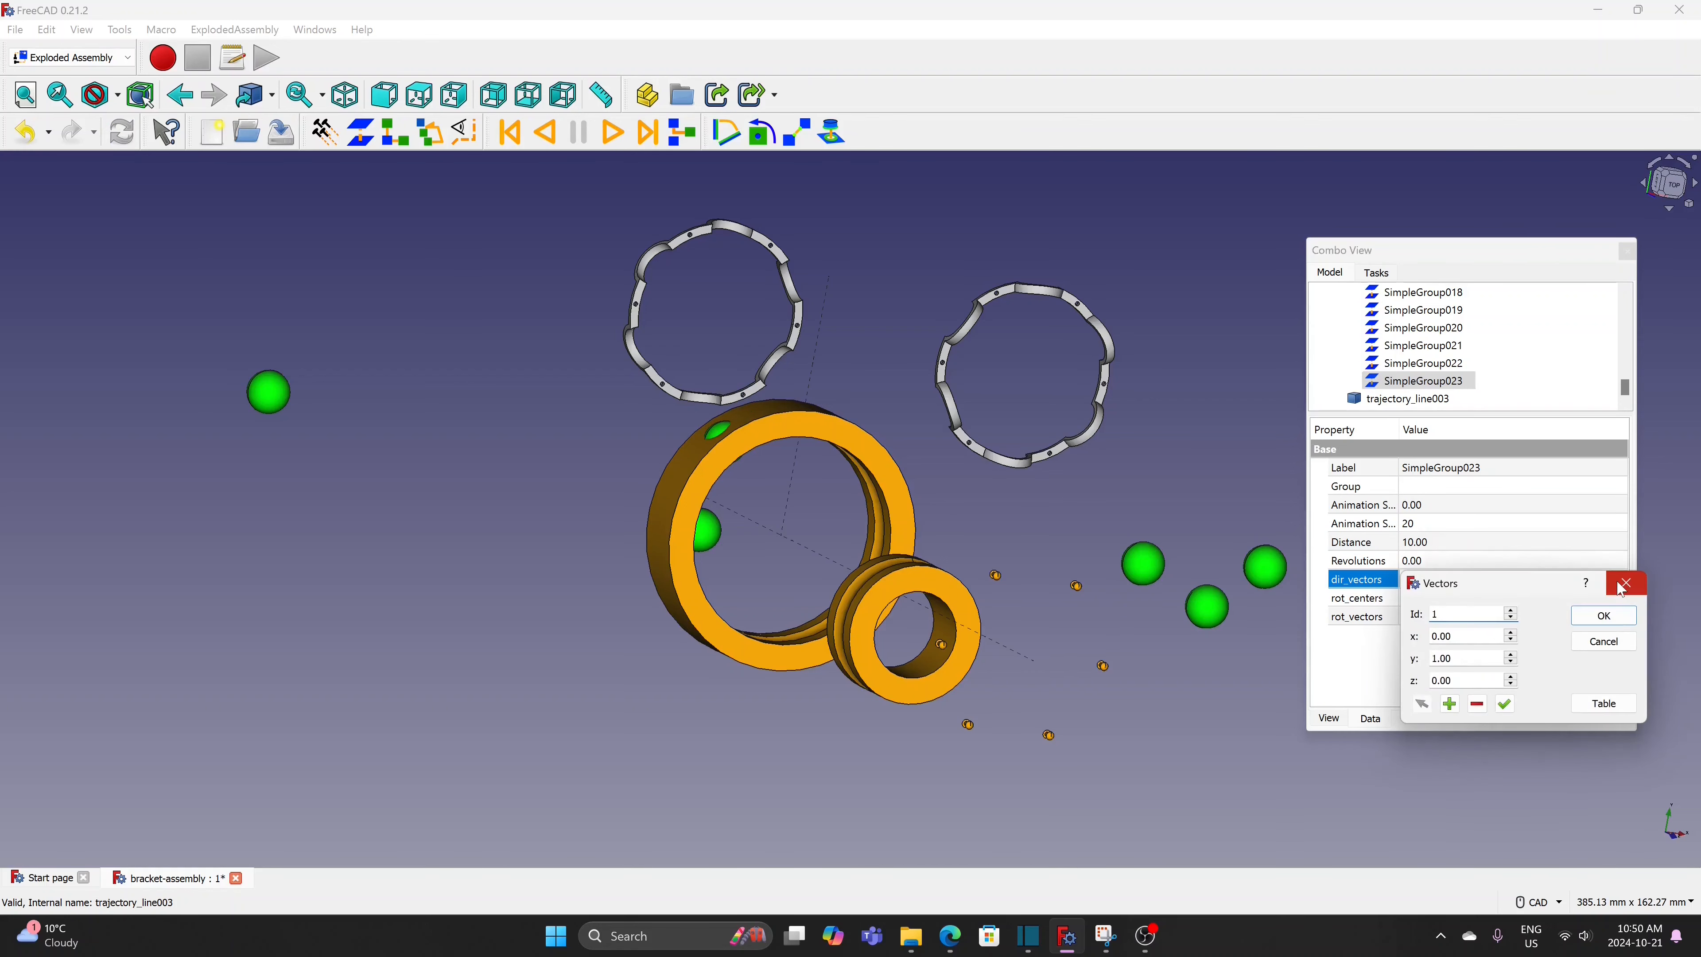
left_click(1512, 638)
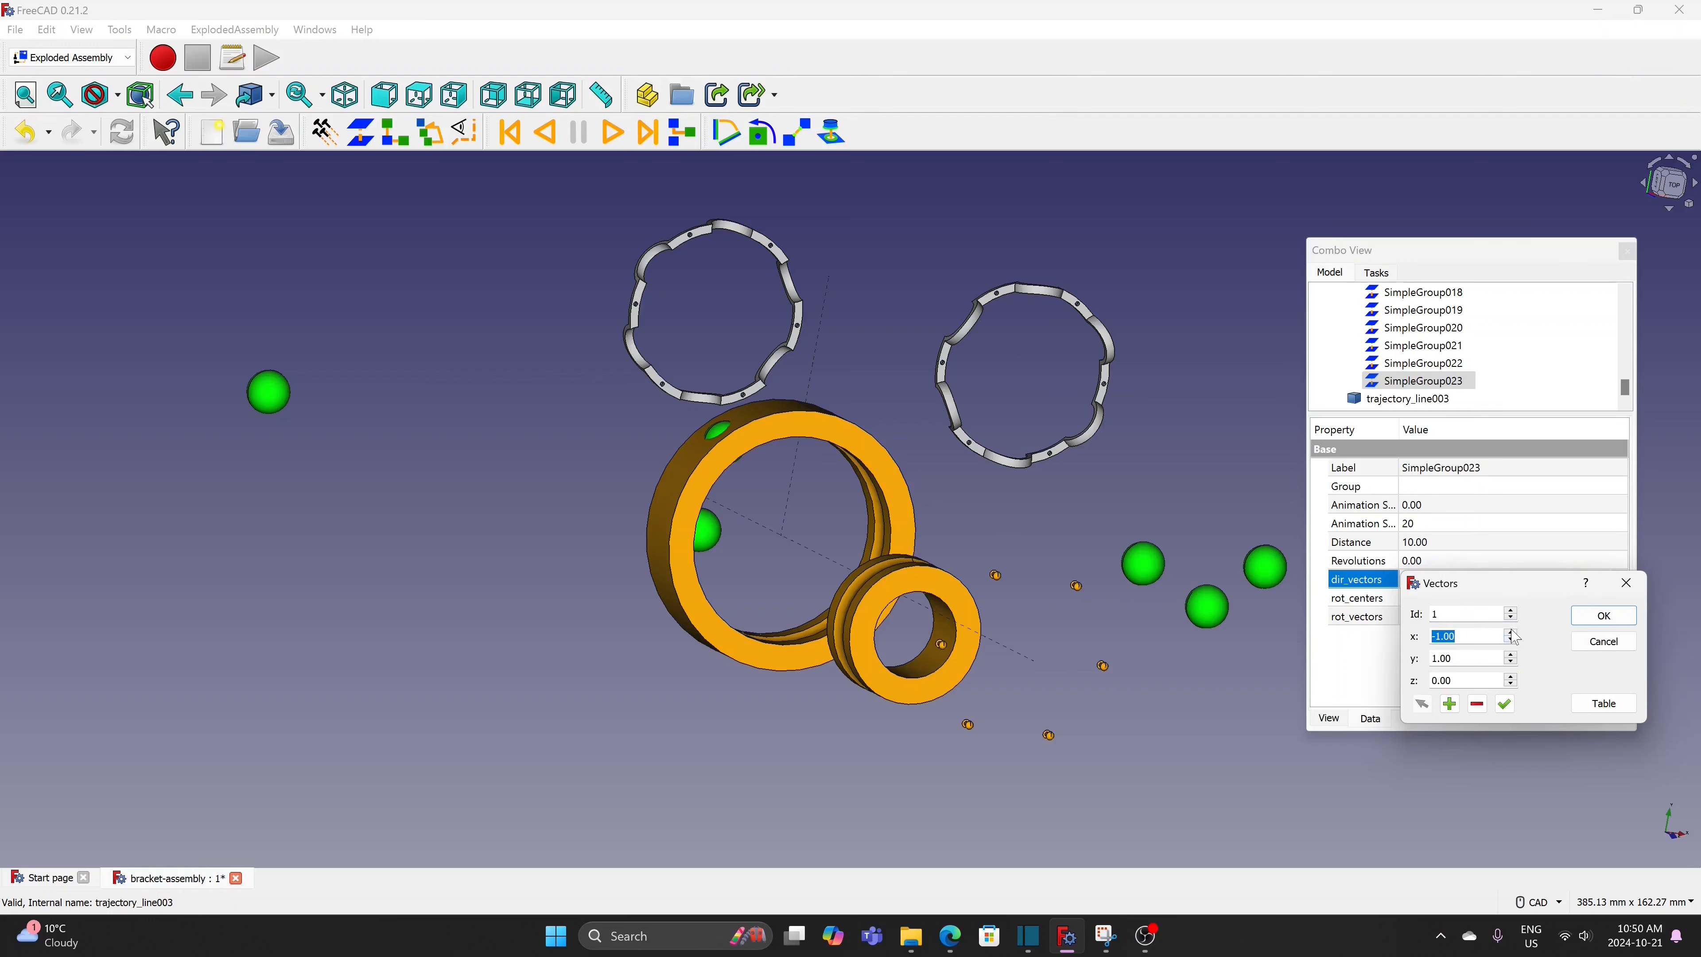
left_click(1511, 660)
left_click(1601, 617)
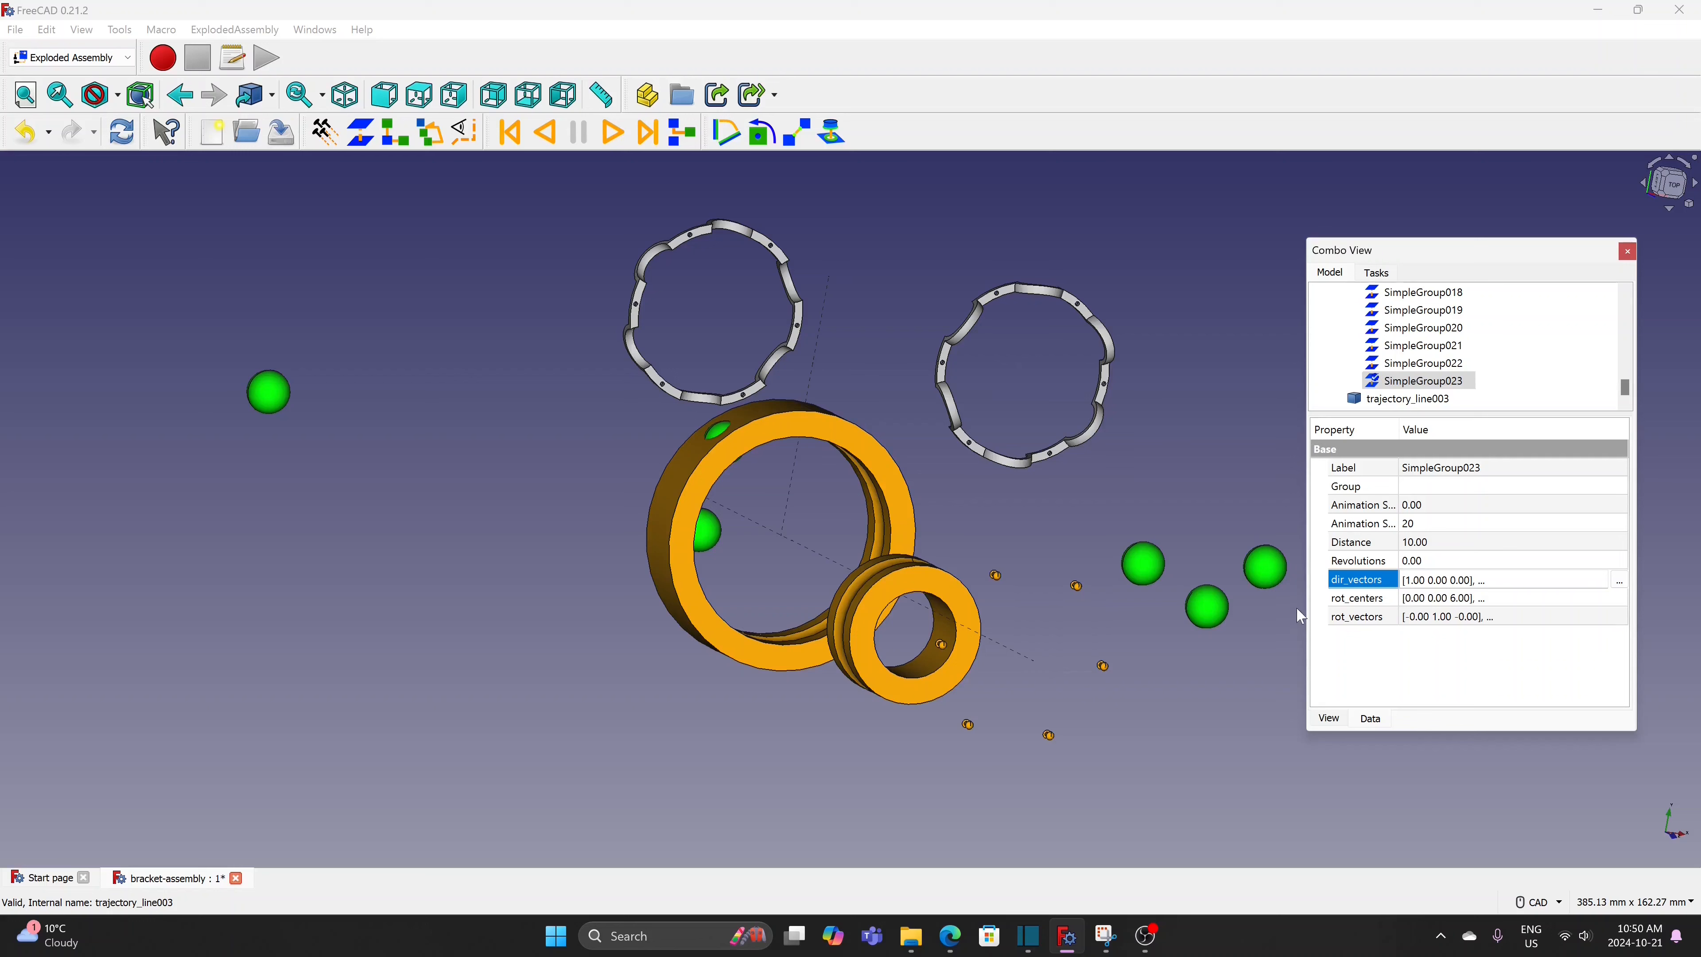
left_click(1180, 692)
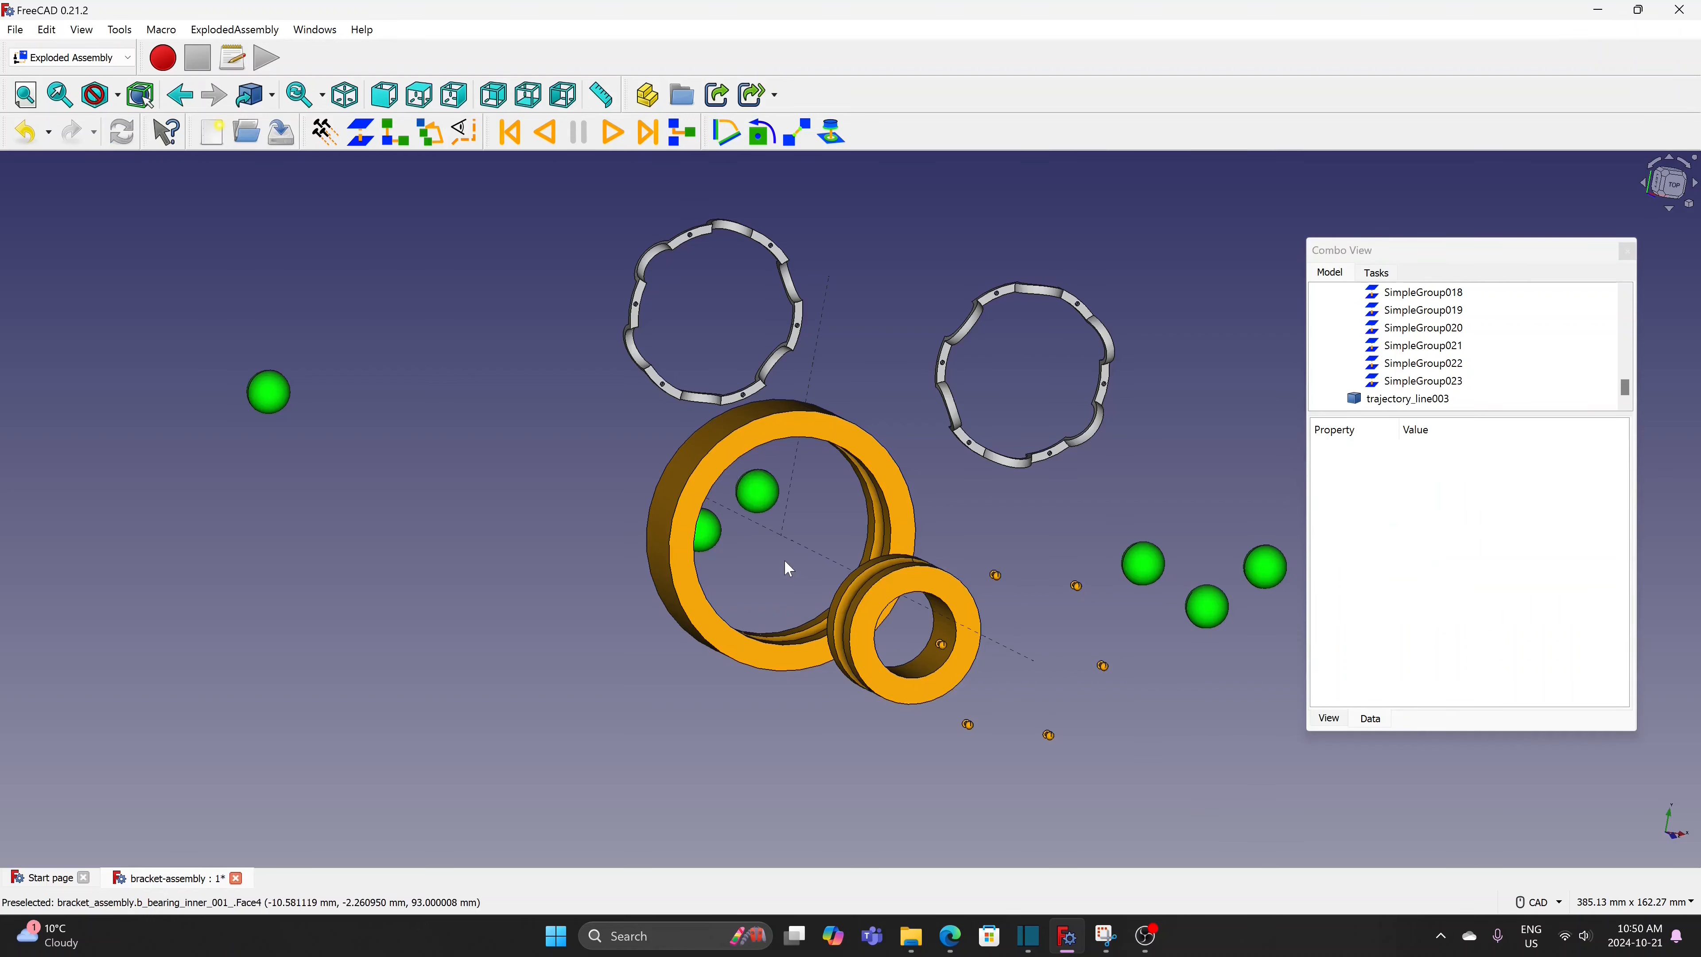
Create another simple explosion group for bearing-ball_004, with the outer ring's front face as direction reference and distance 50
left_click(756, 489)
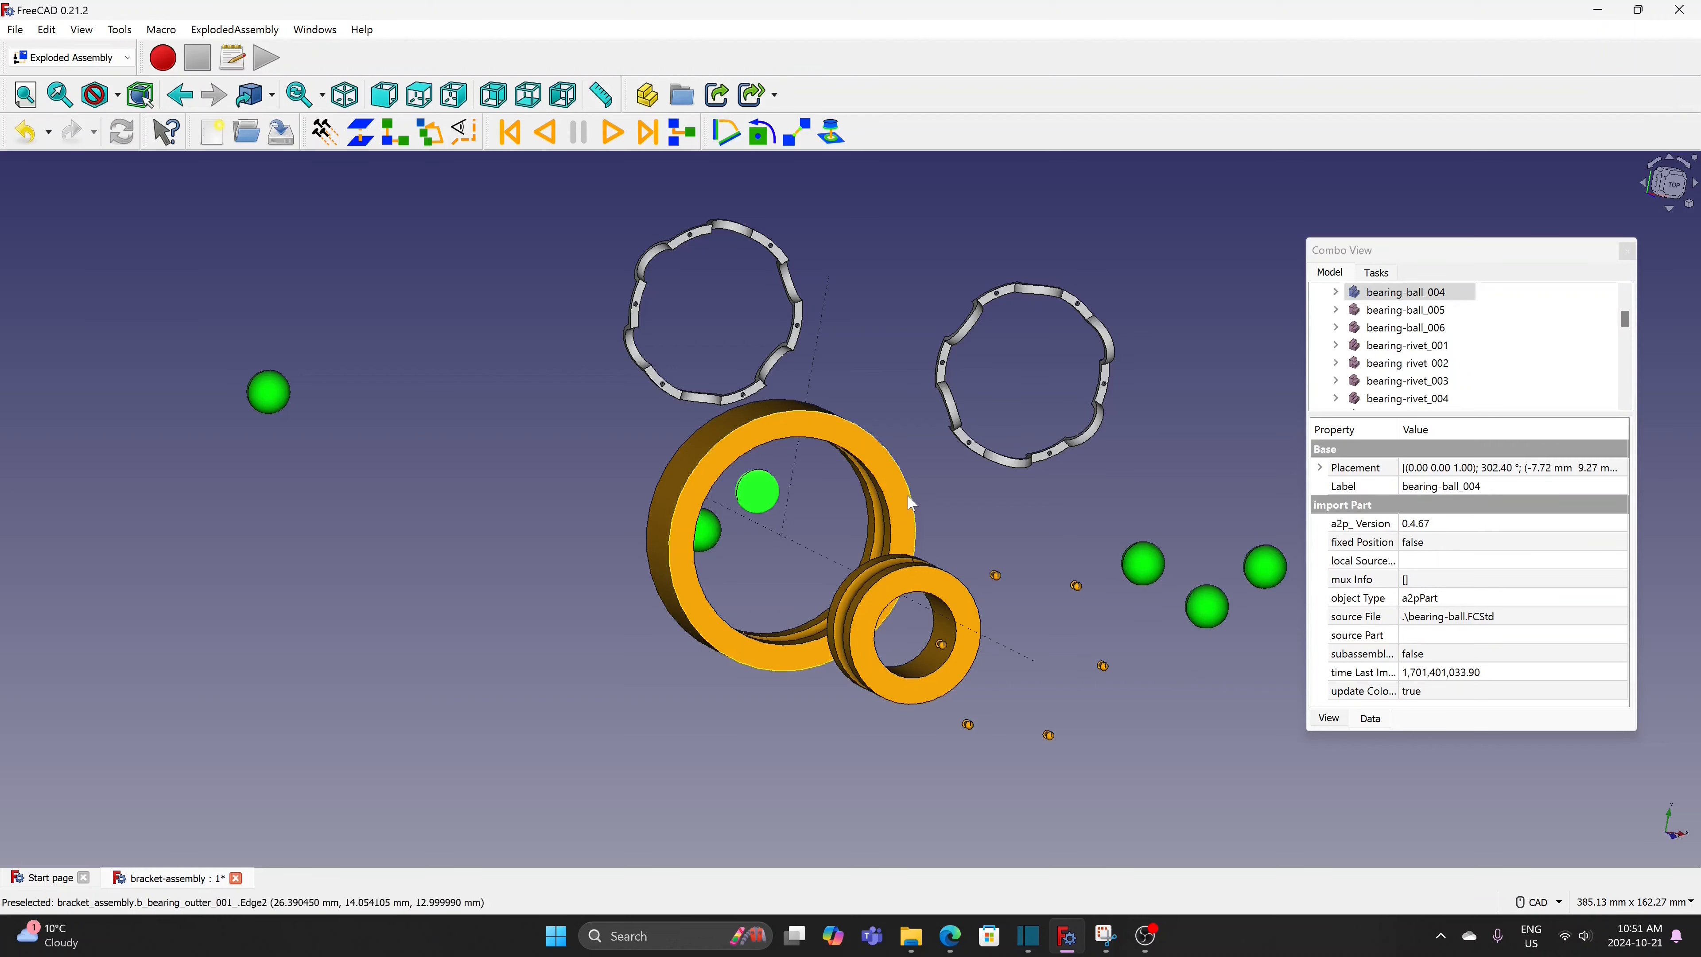
left_click(892, 504, "ctrl")
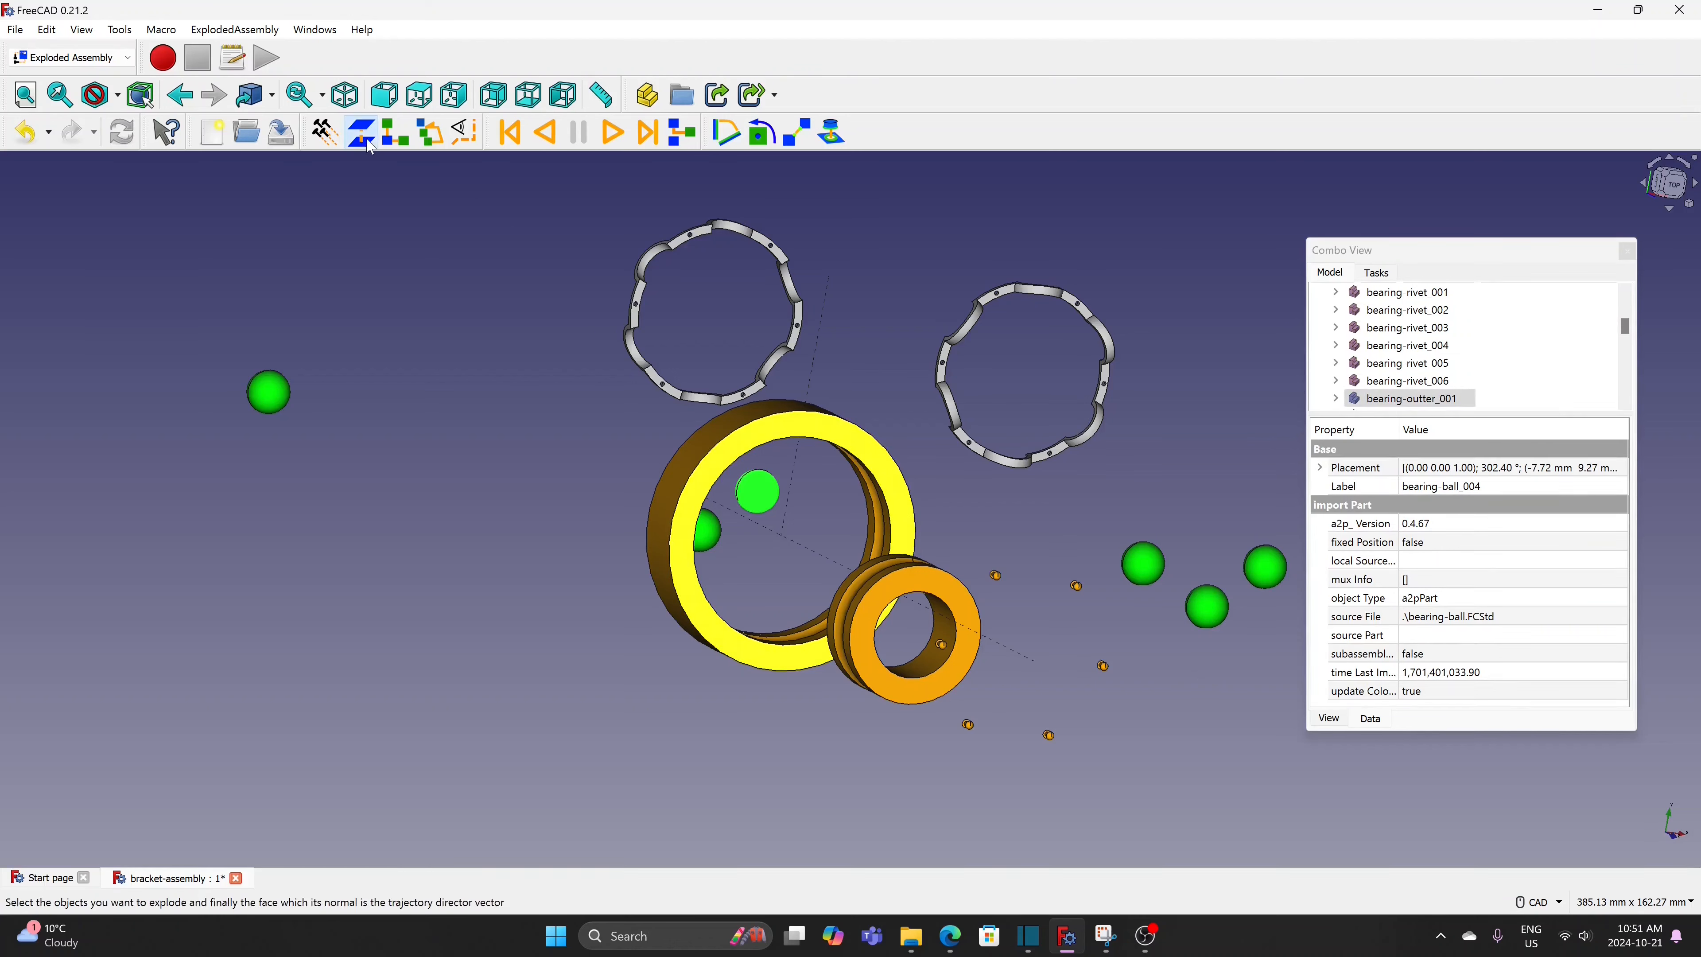
left_click(394, 132)
left_click_drag(1630, 323, 1629, 395)
left_click(1421, 345)
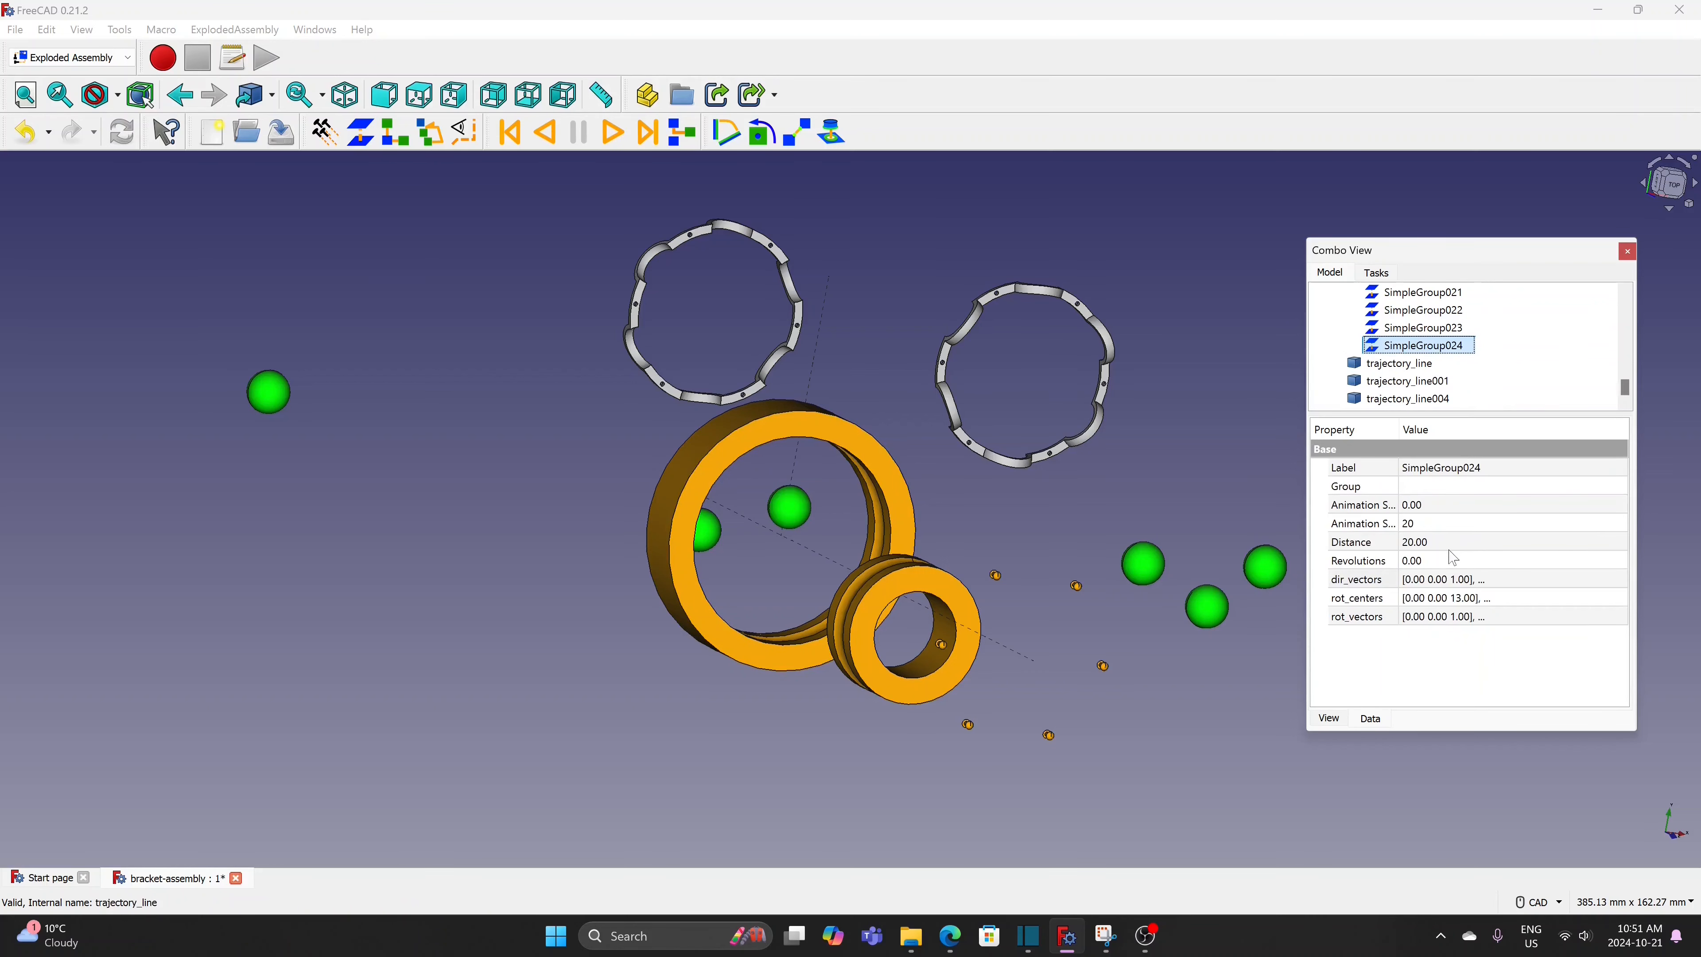
left_click(1447, 542)
type("50")
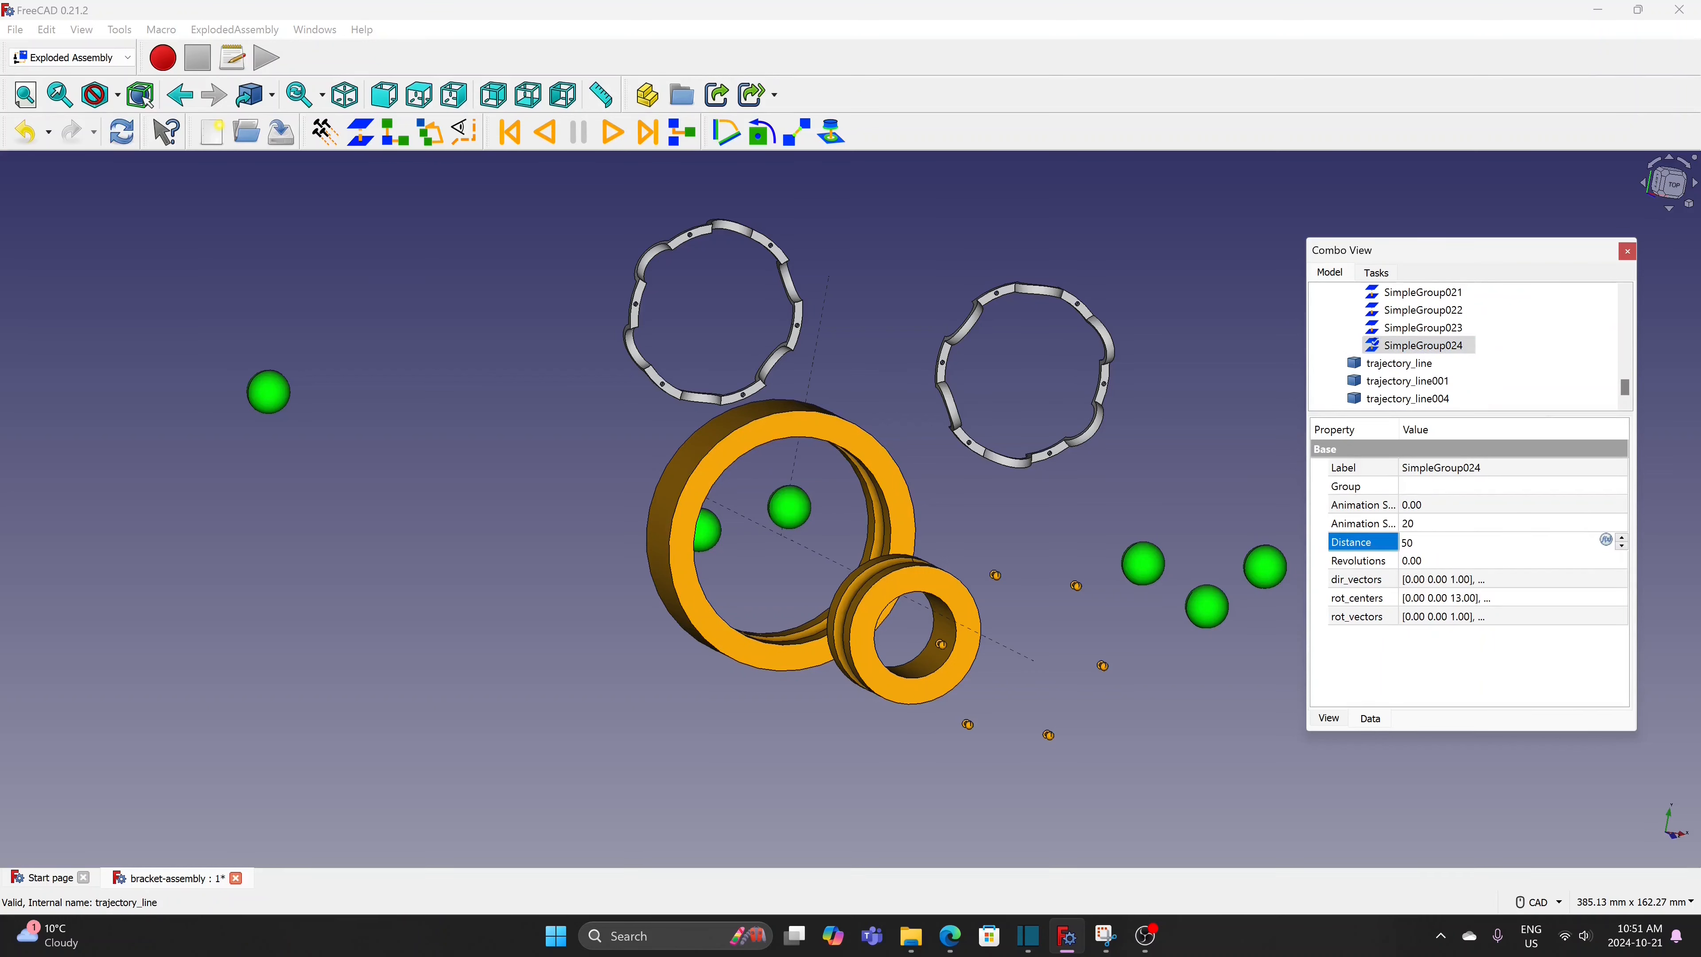
left_click(1055, 528)
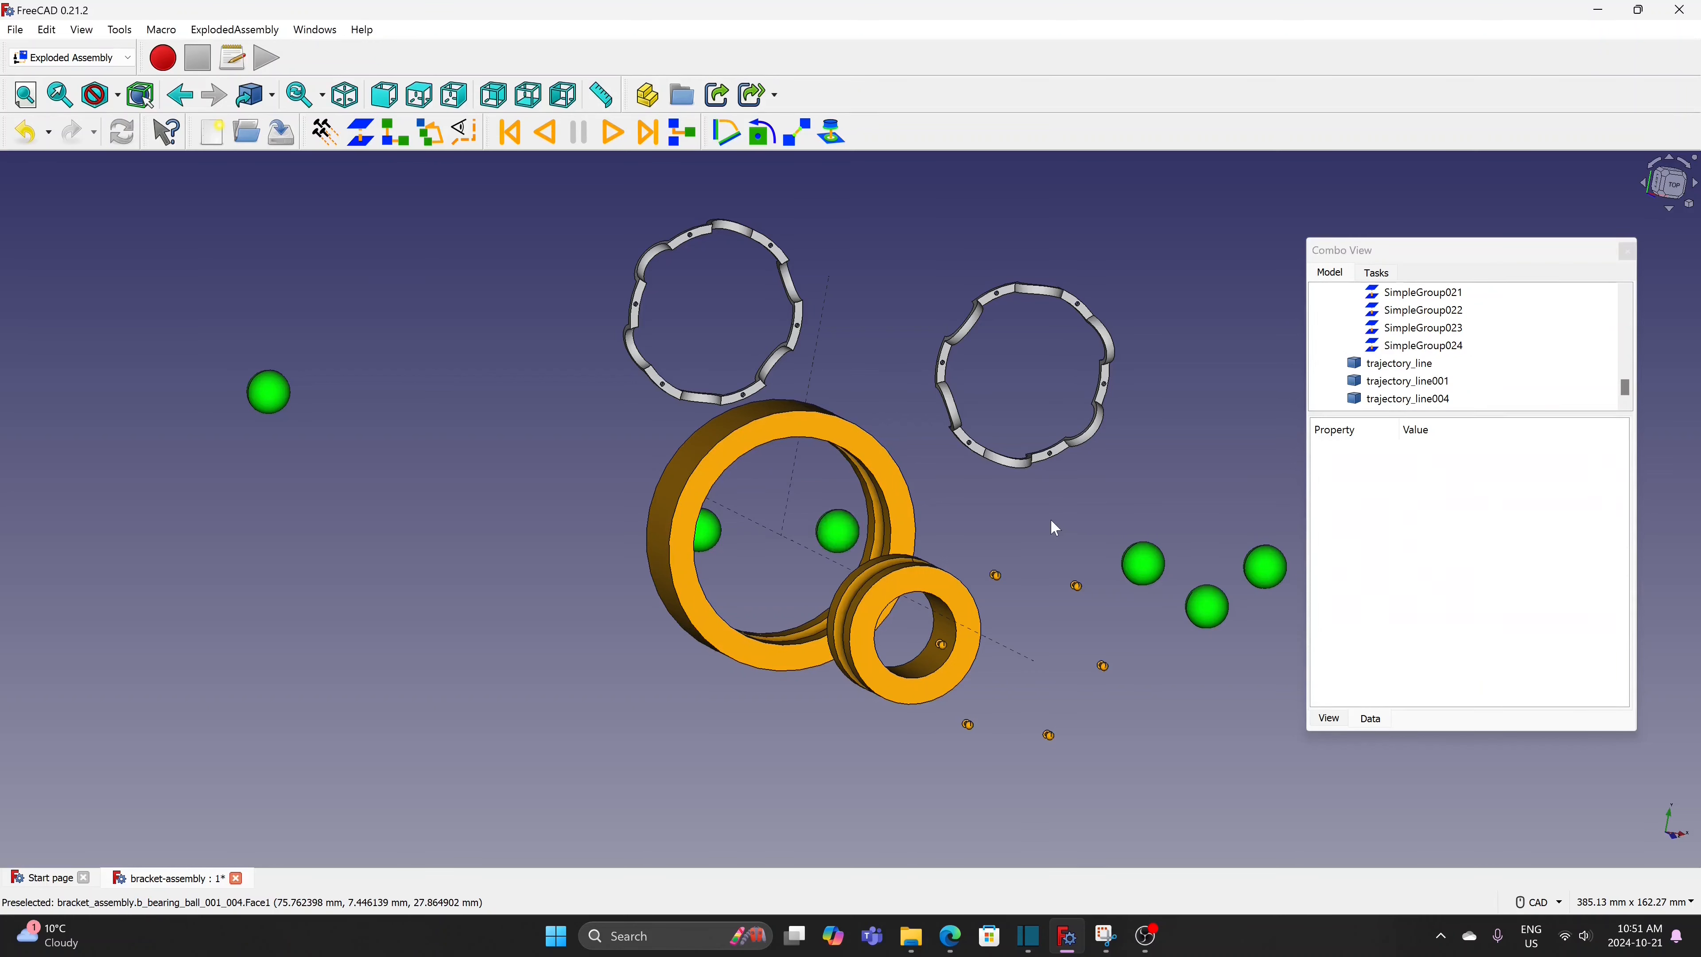
Create a third simple explosion group for bearing-ball_004, referenced to the outer ring's cylindrical outside face, with distance 100
left_click(836, 540)
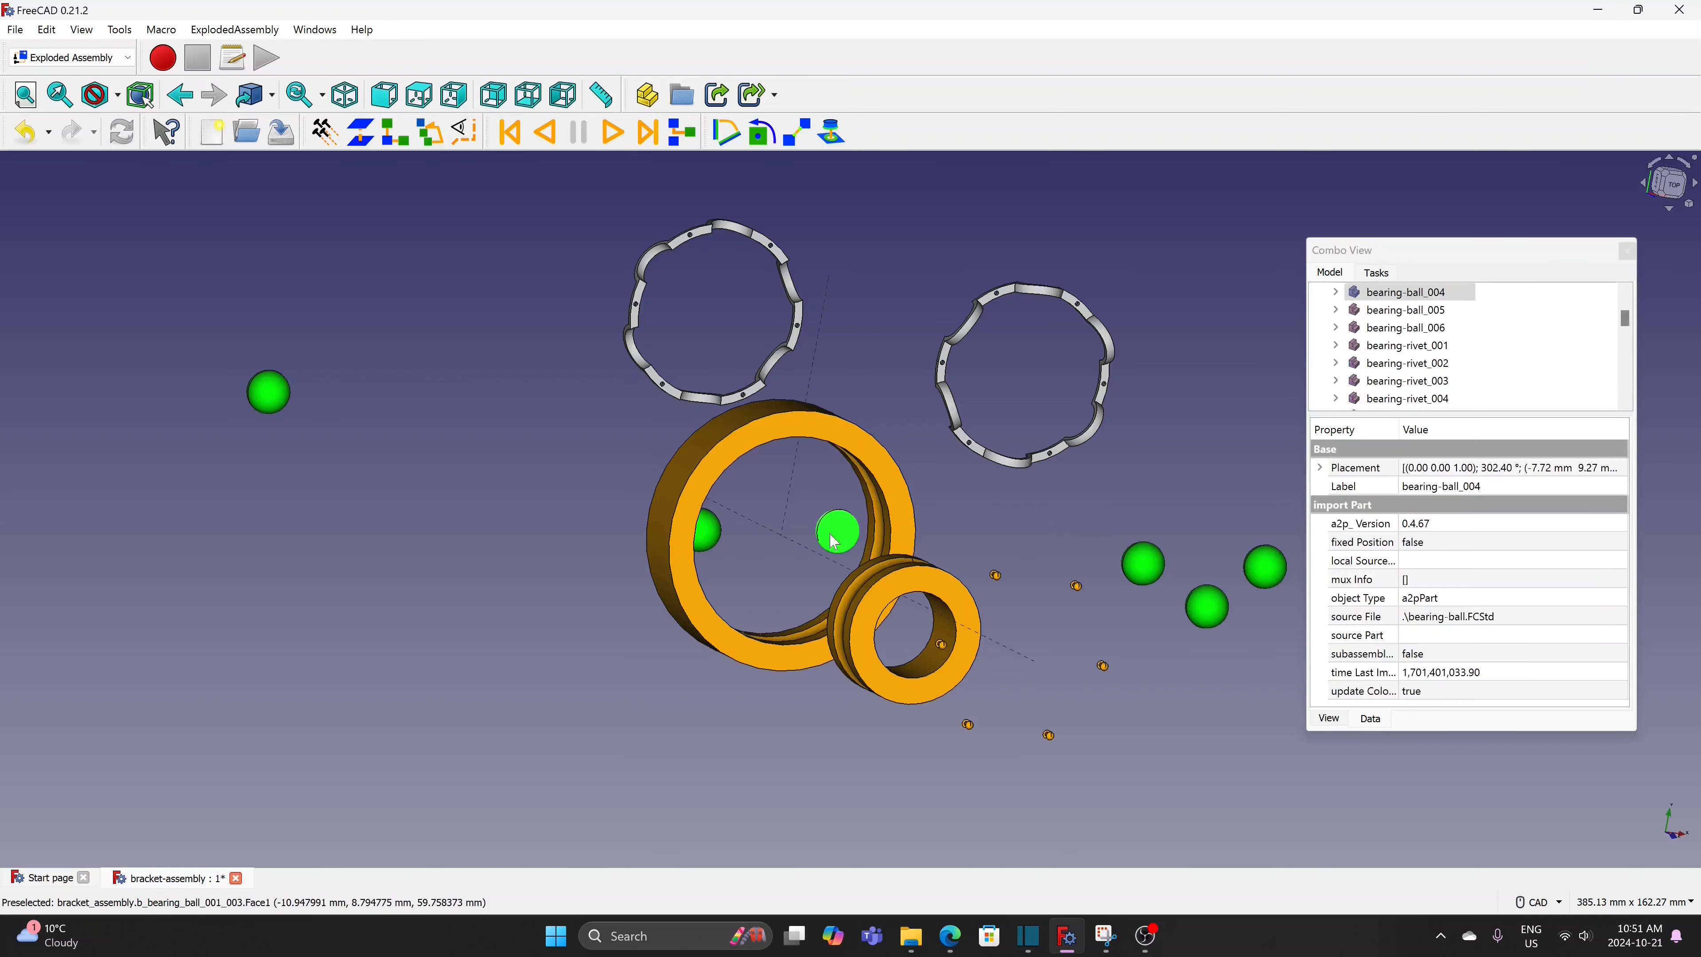
left_click(700, 453)
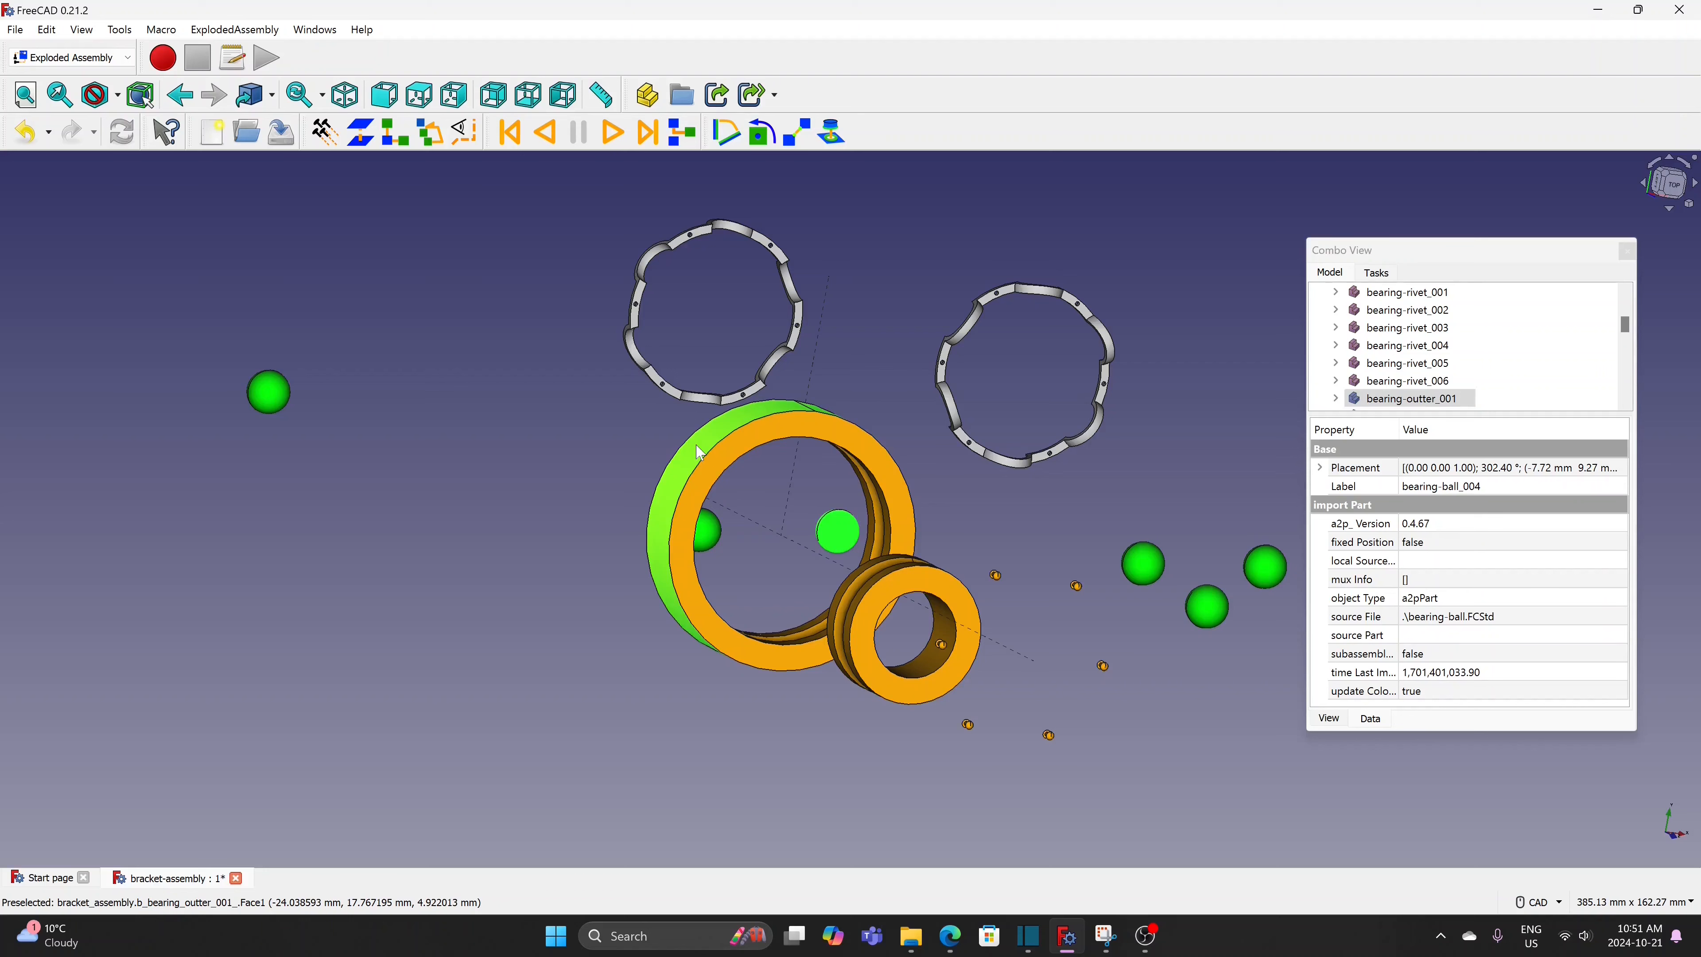
left_click(360, 132)
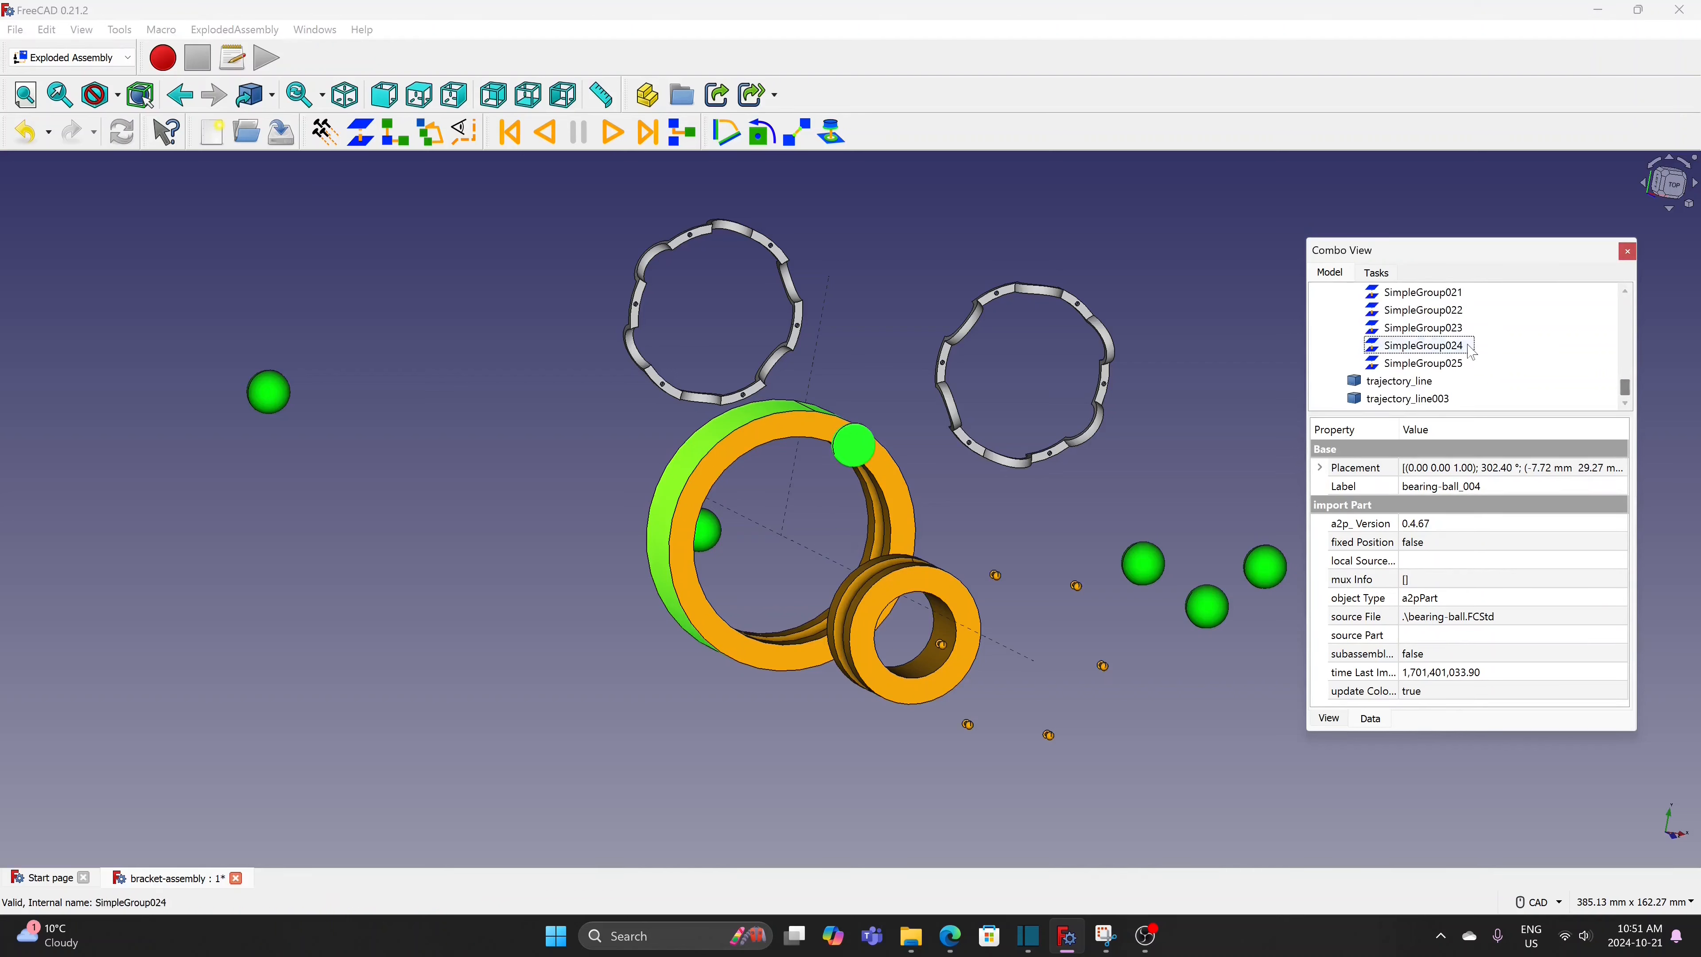
left_click(1424, 363)
left_click(1449, 548)
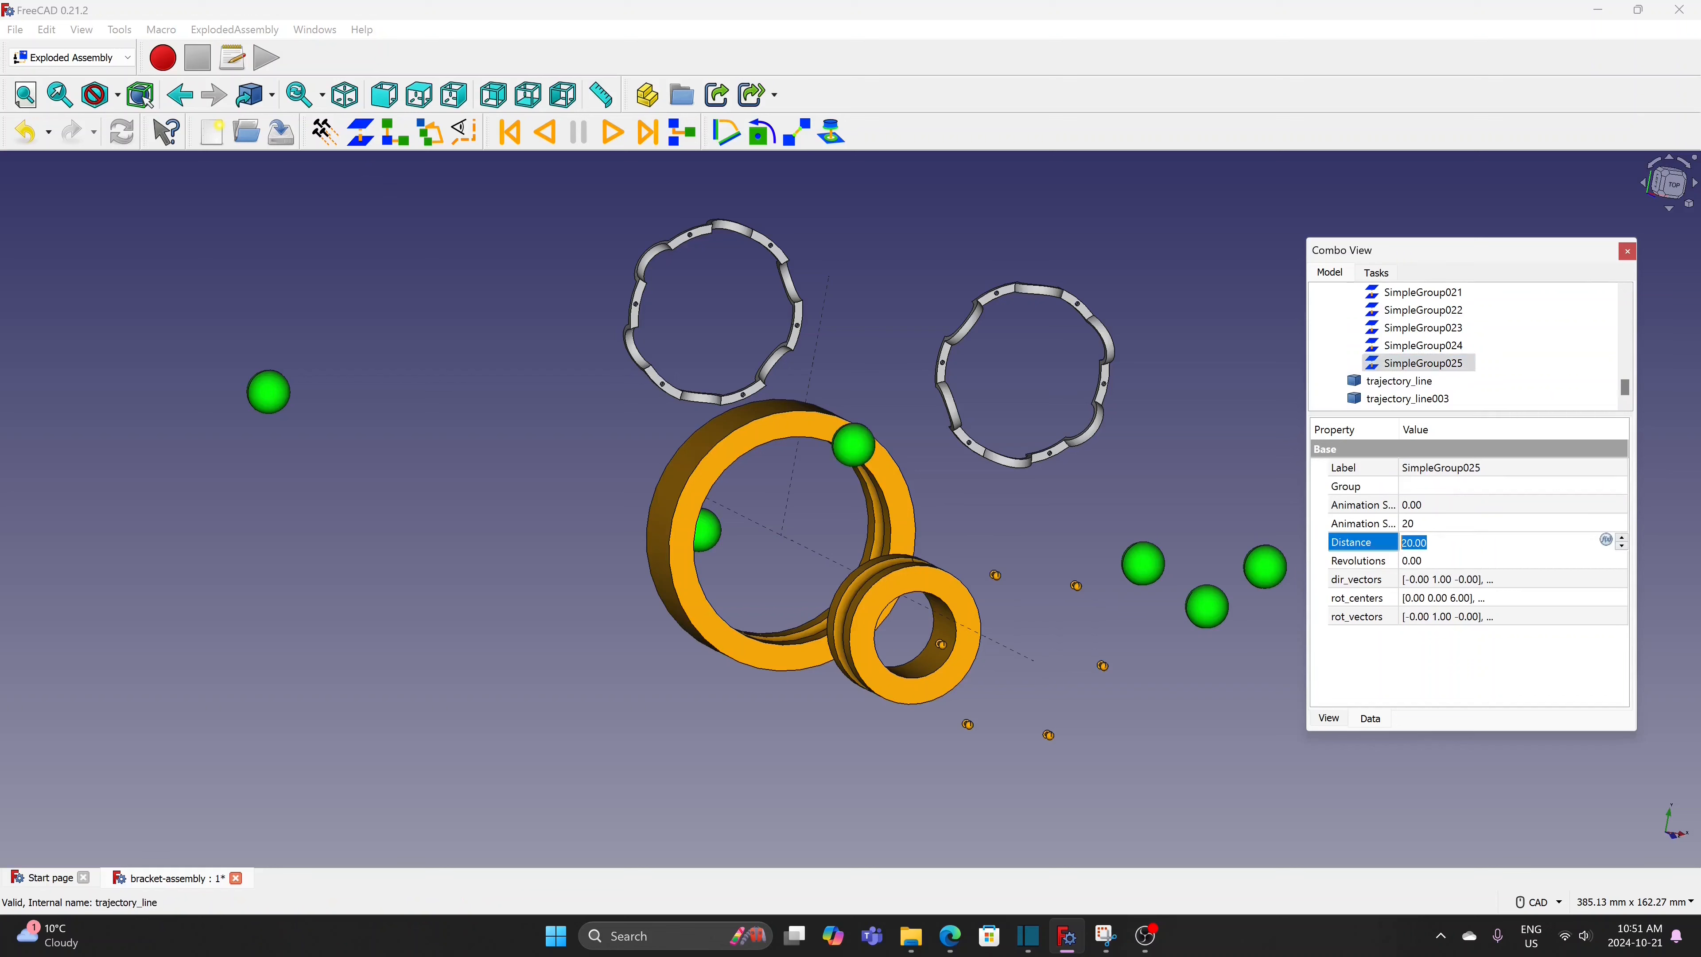
type("100")
Set the direction vector of bearing-ball_004's third group, SimpleGroup025, to x -1 and y 0
left_click(1577, 581)
left_click(1617, 579)
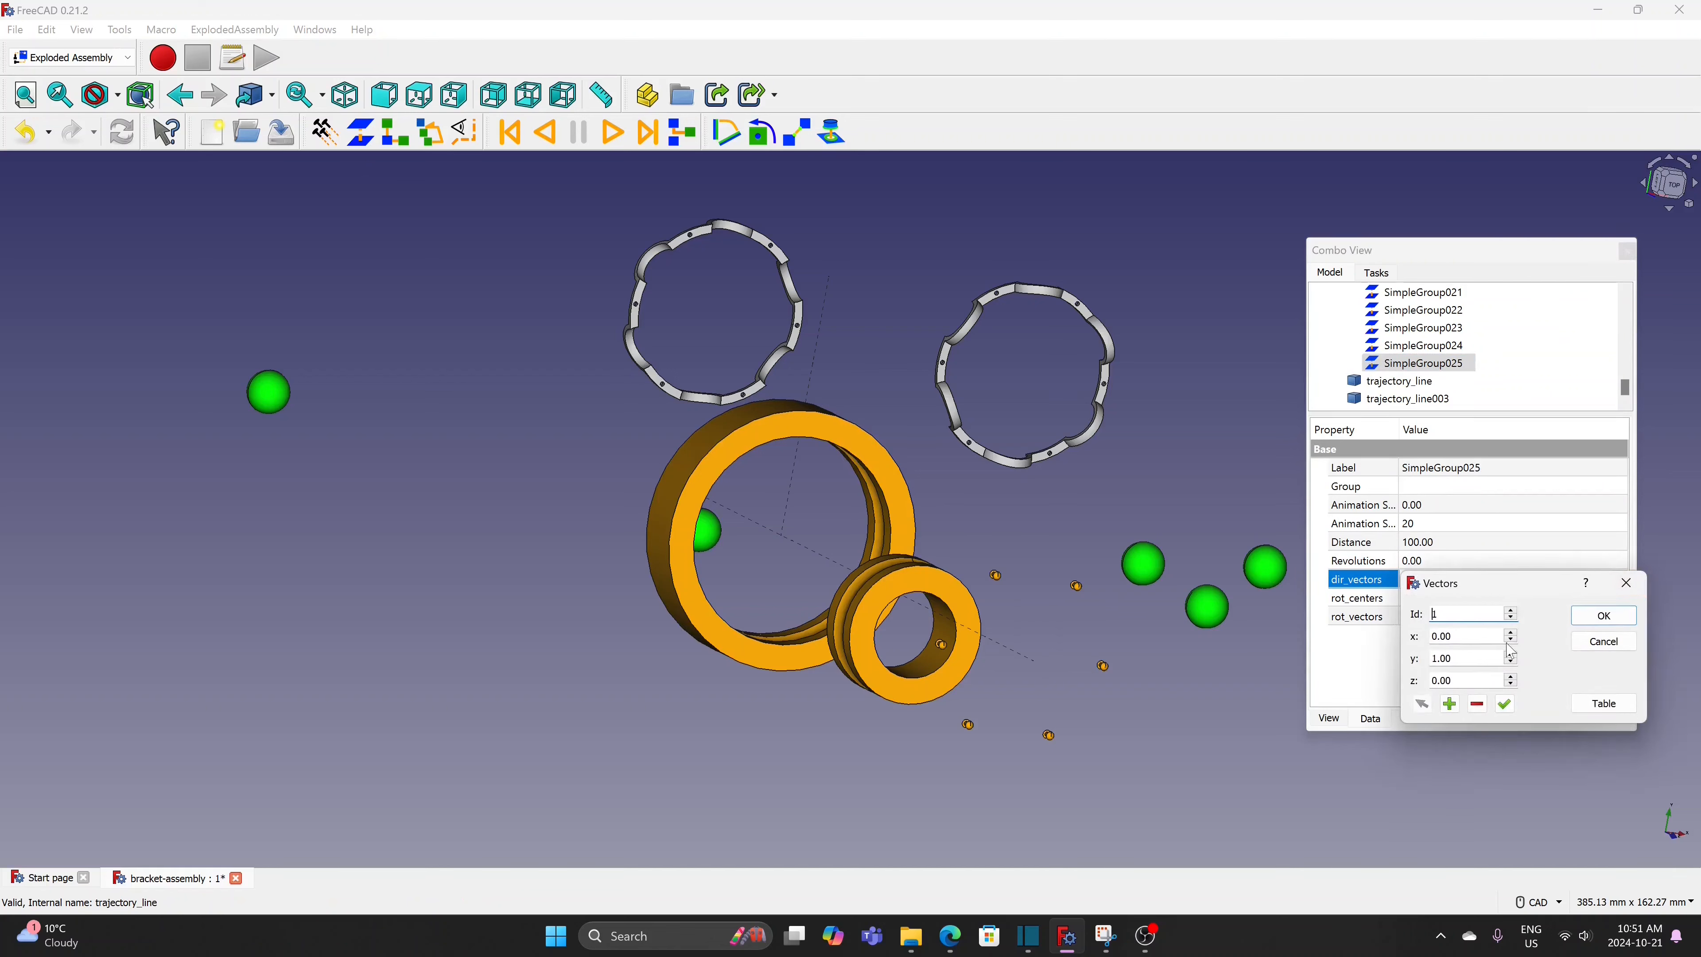
left_click(1513, 641)
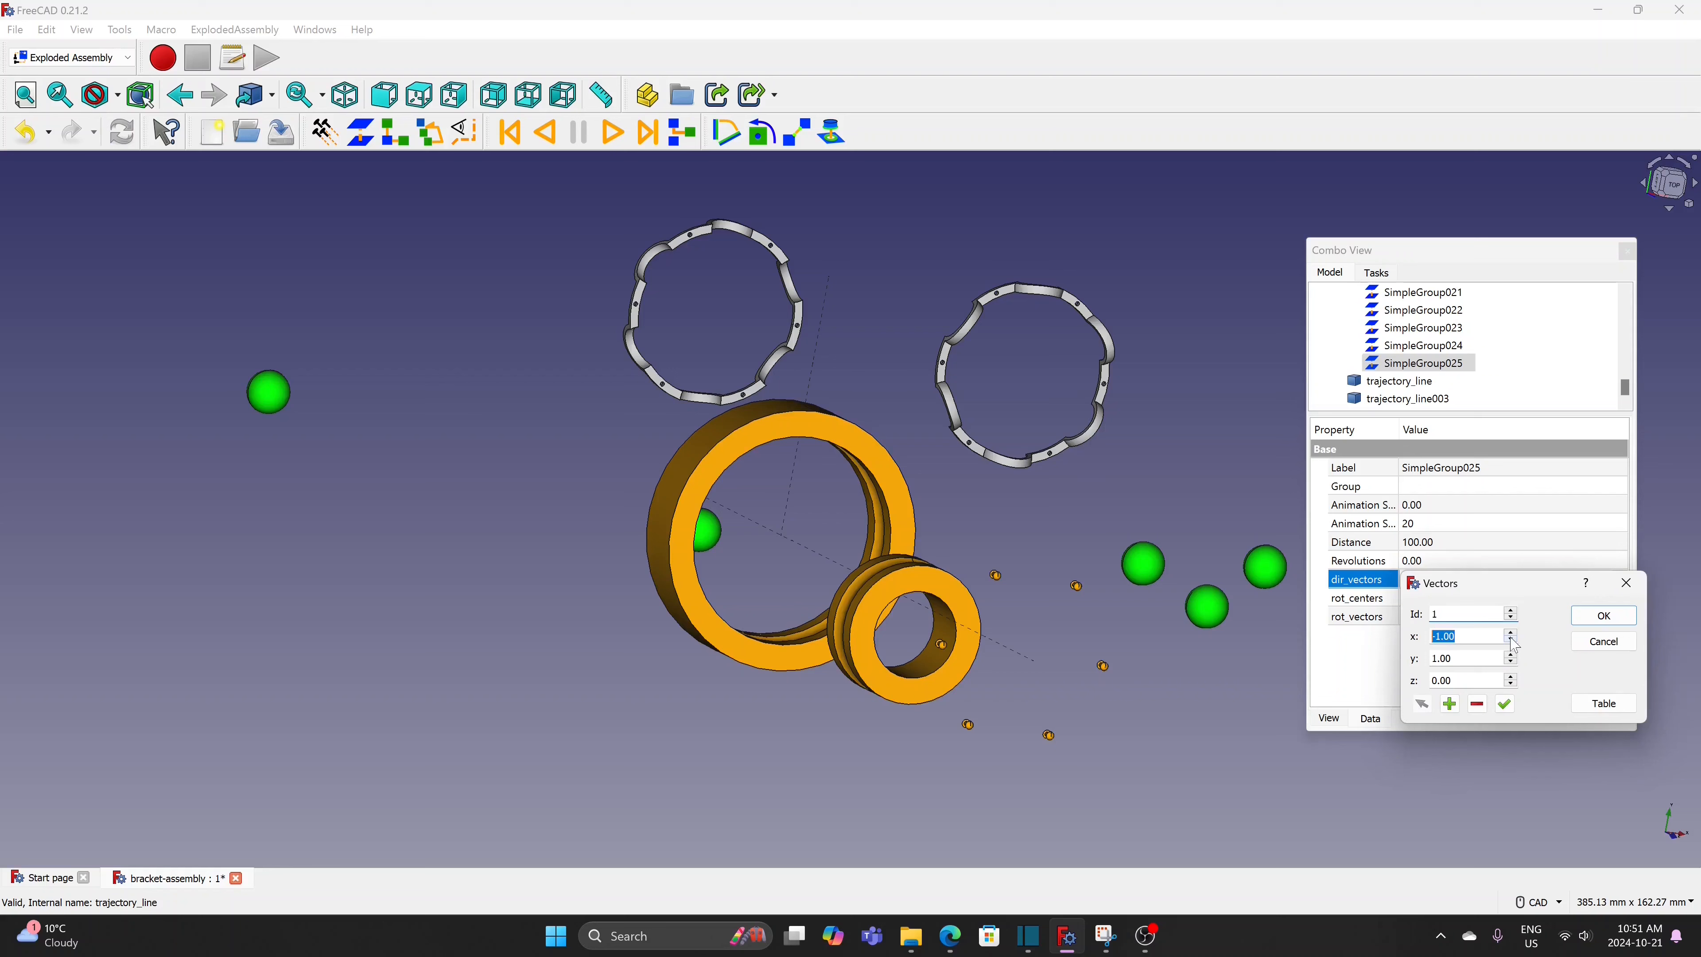
left_click(1512, 662)
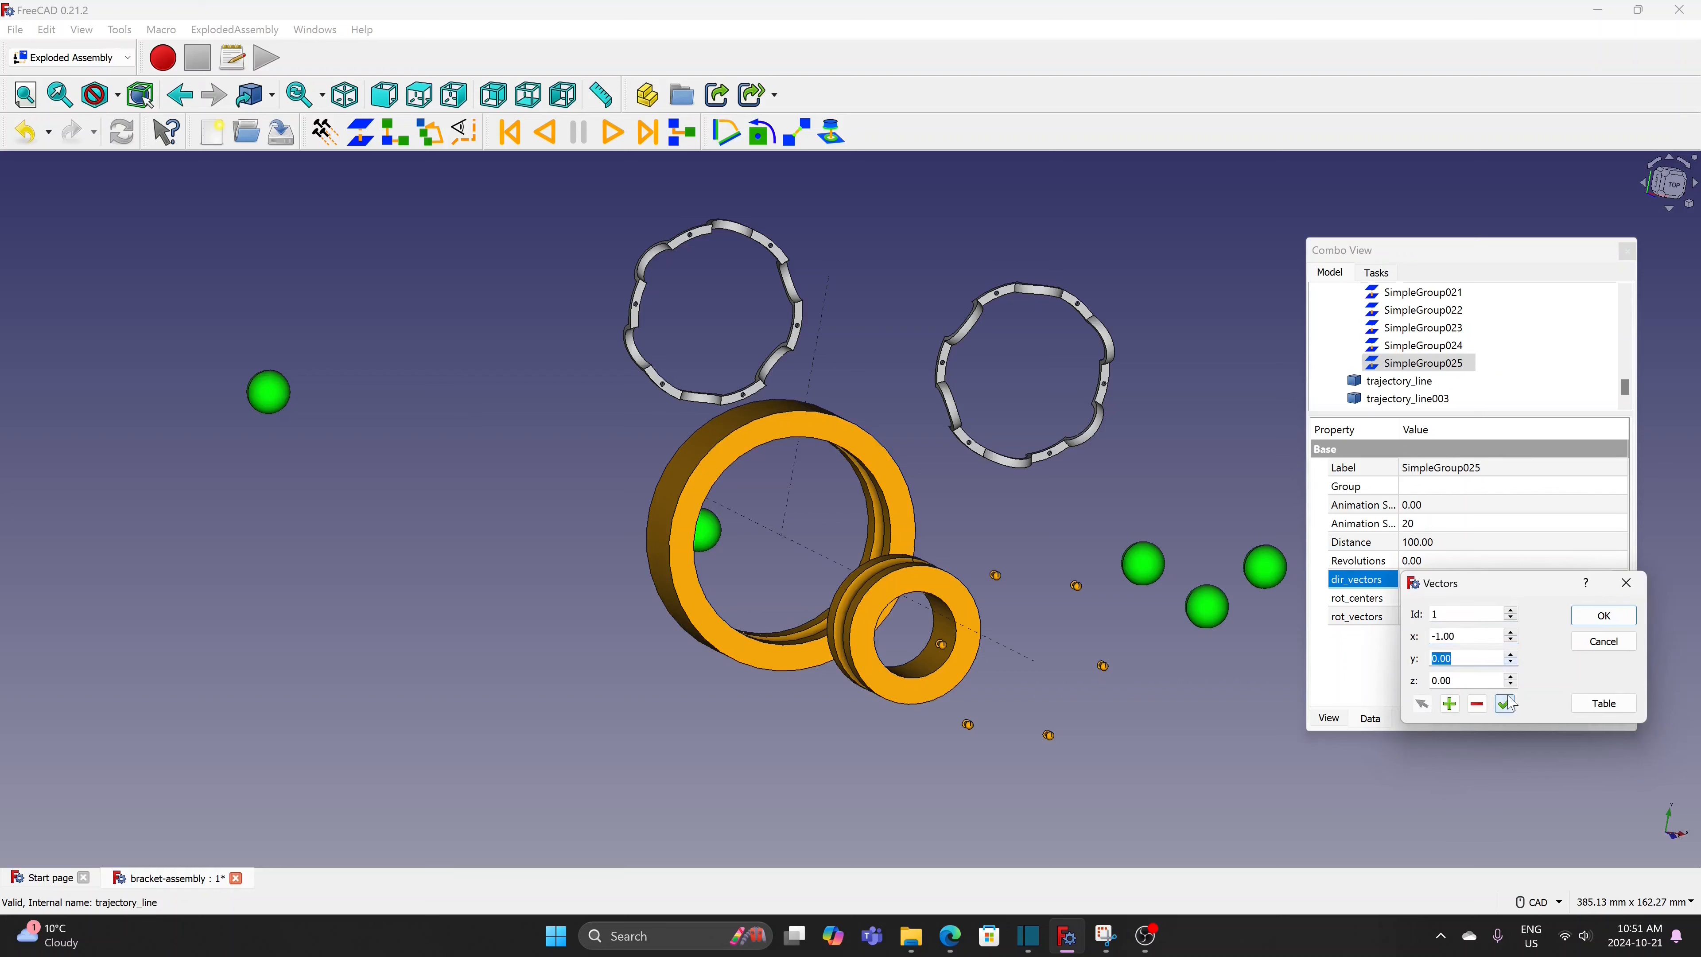
left_click(1604, 615)
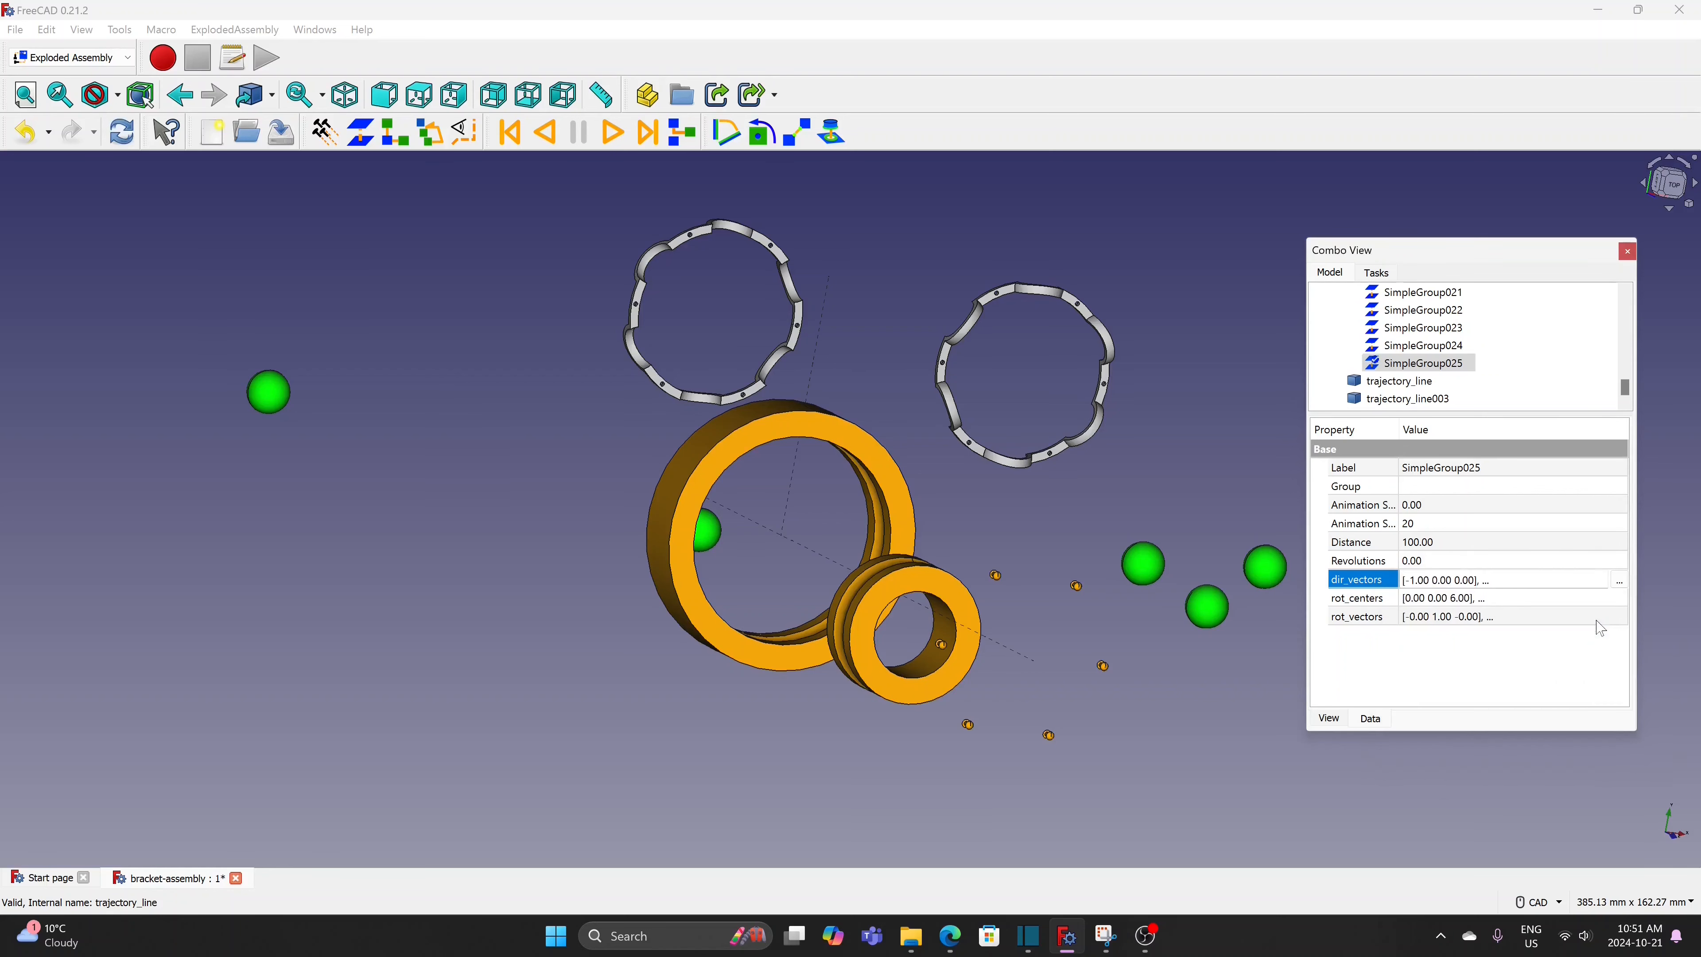
left_click(1231, 522)
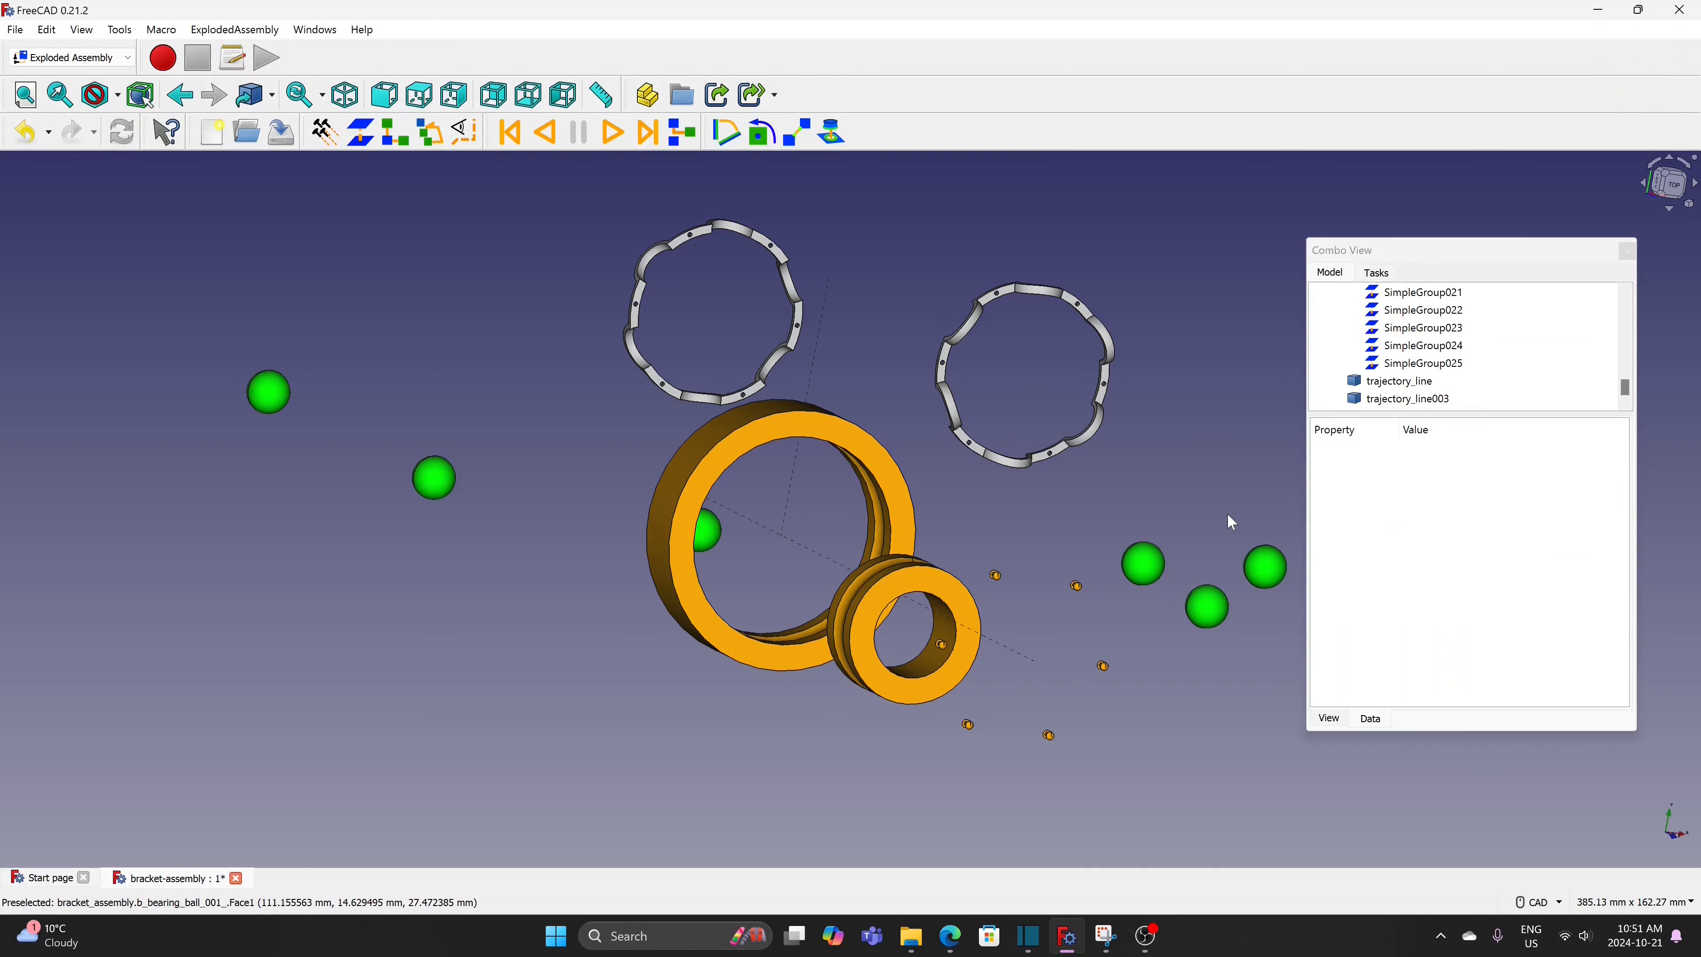
Create a simple explosion group for bearing-ball_003, referenced to the outer ring's cylindrical outside face, with distance 10
left_click(708, 540)
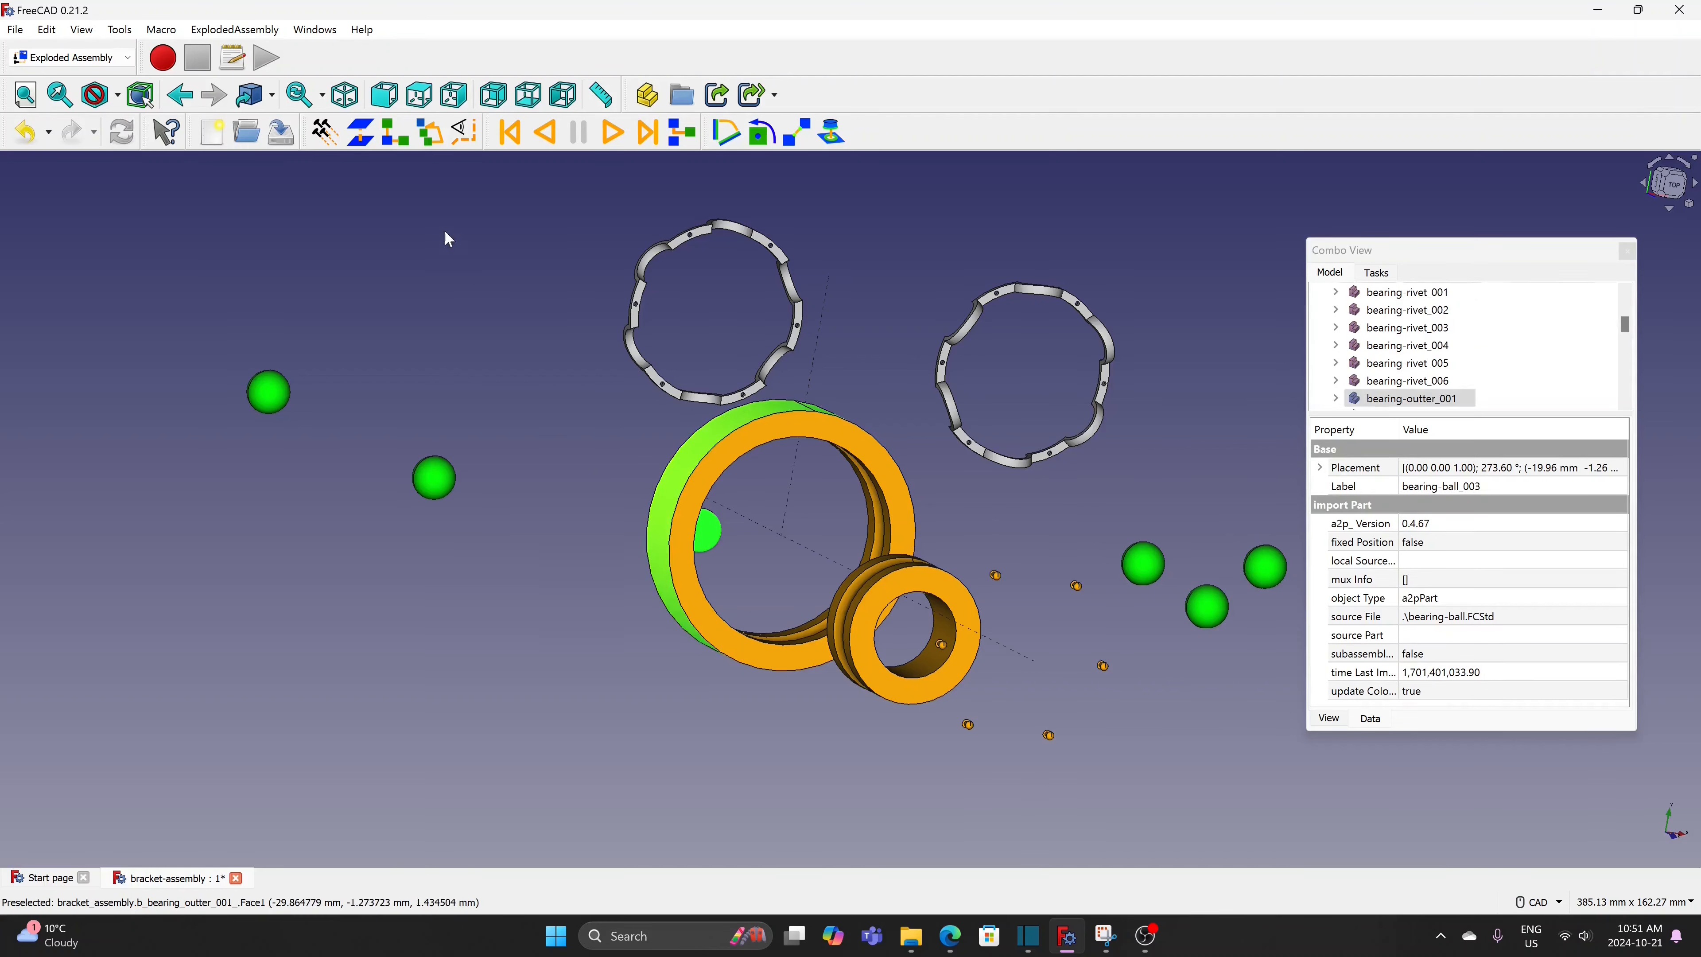
left_click(360, 132)
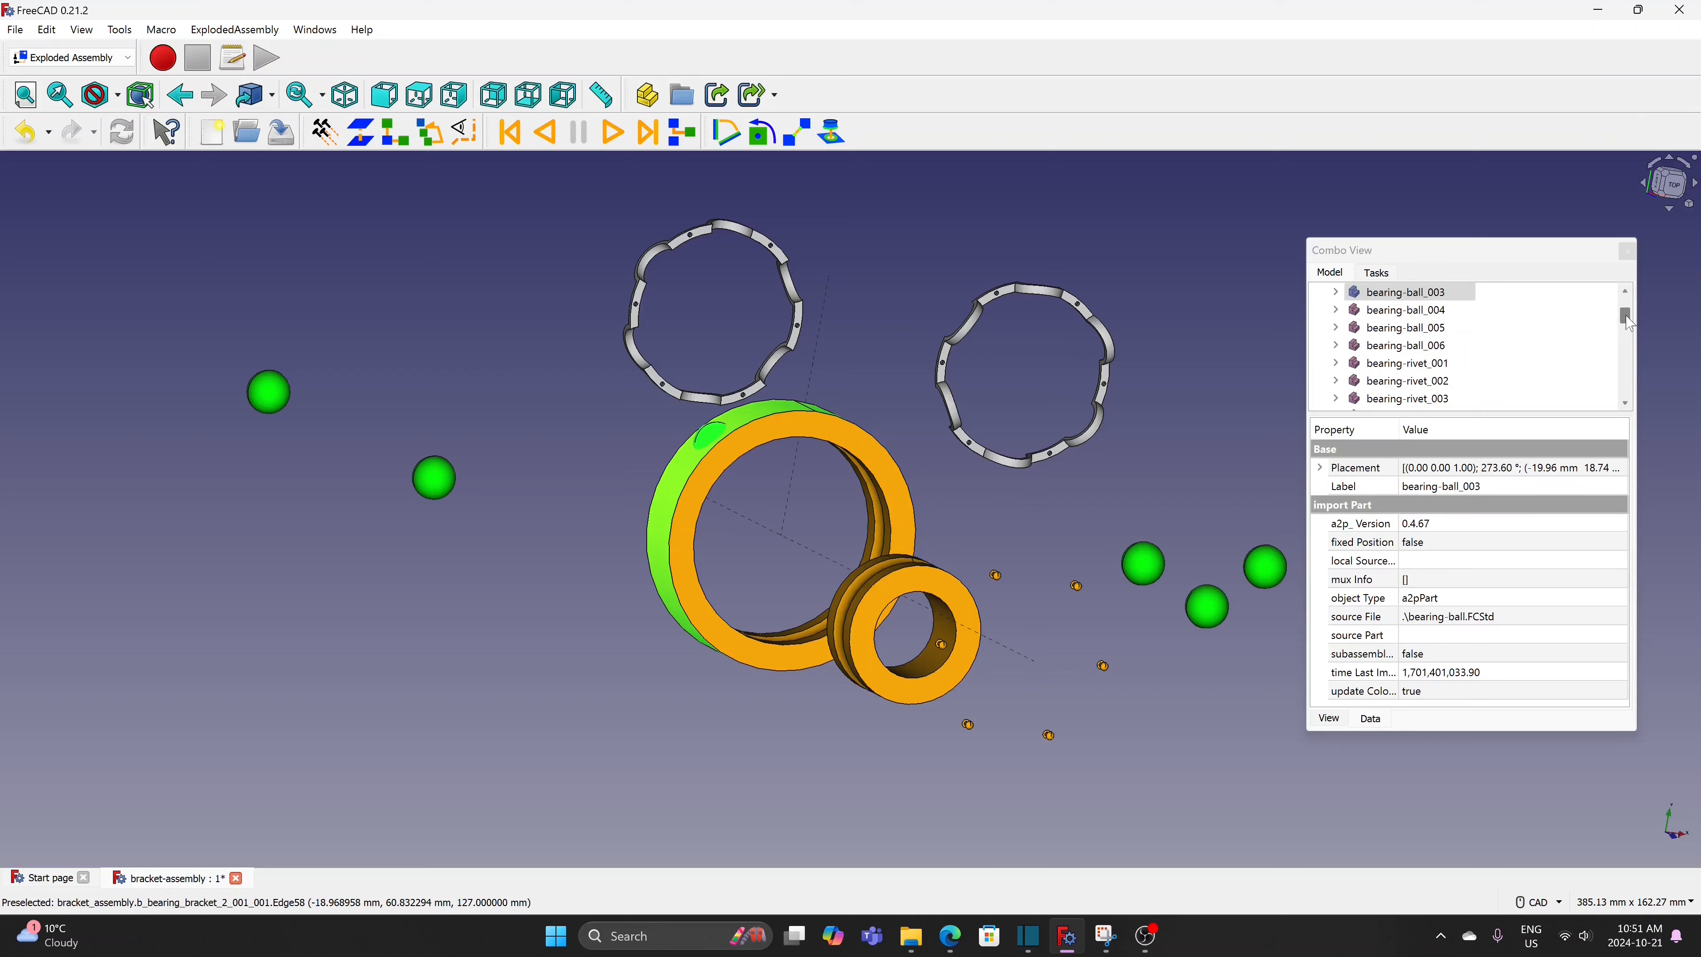
left_click_drag(1627, 317, 1634, 405)
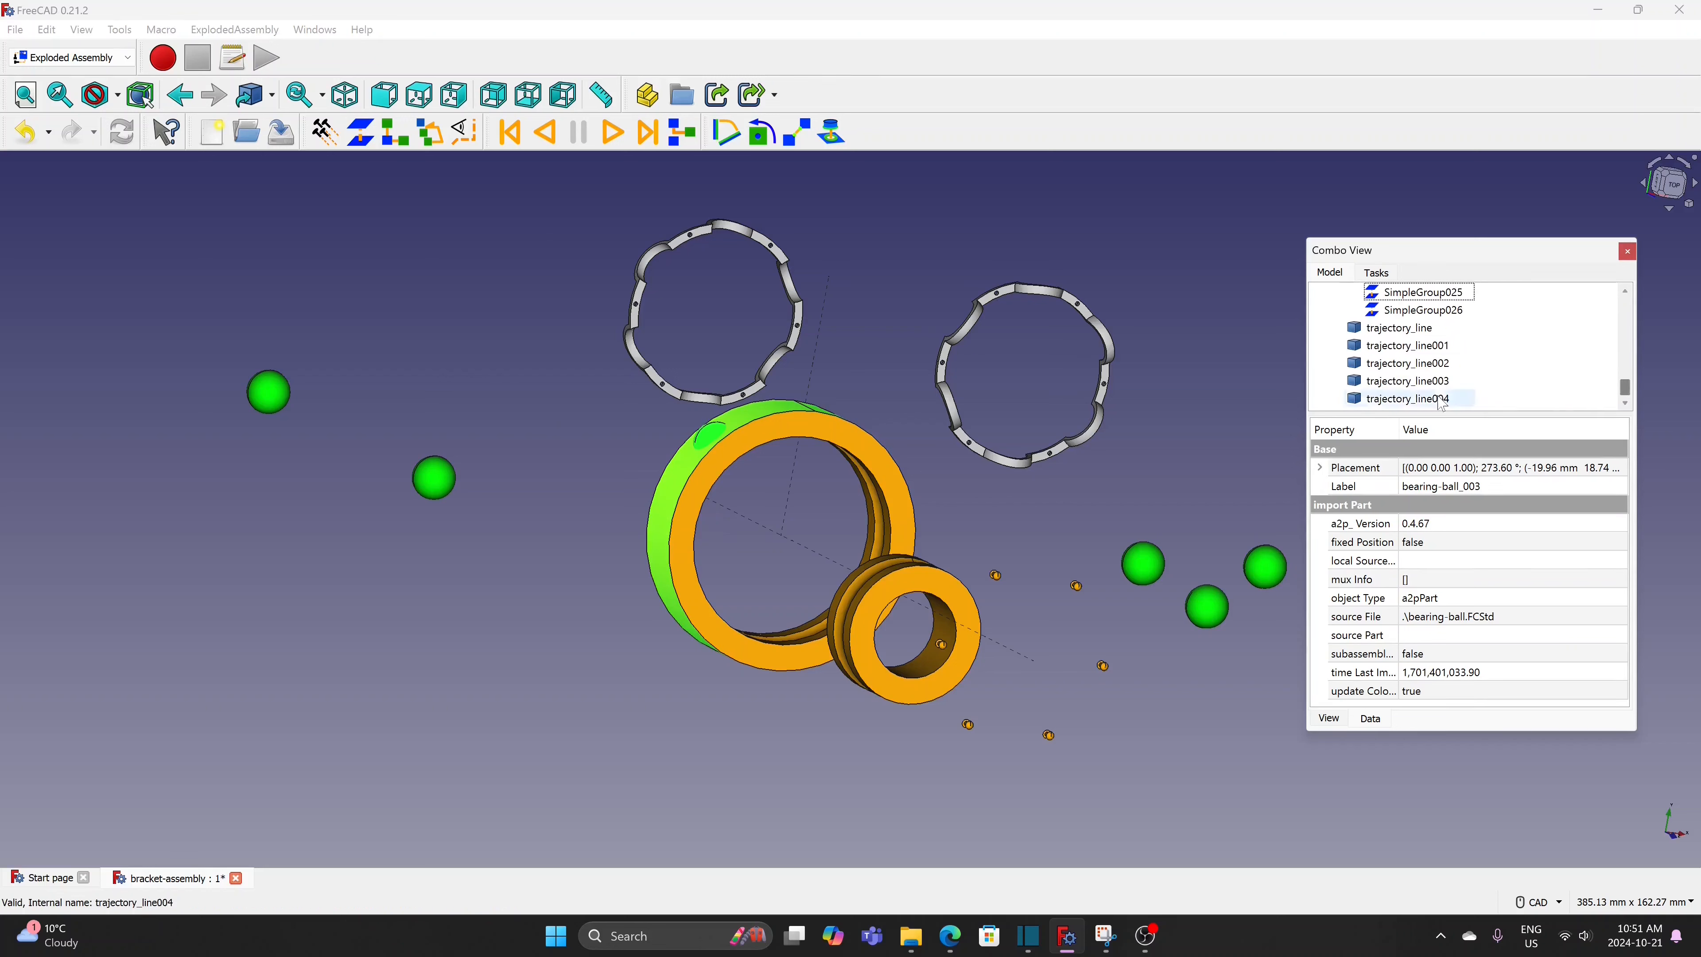
left_click(1439, 310)
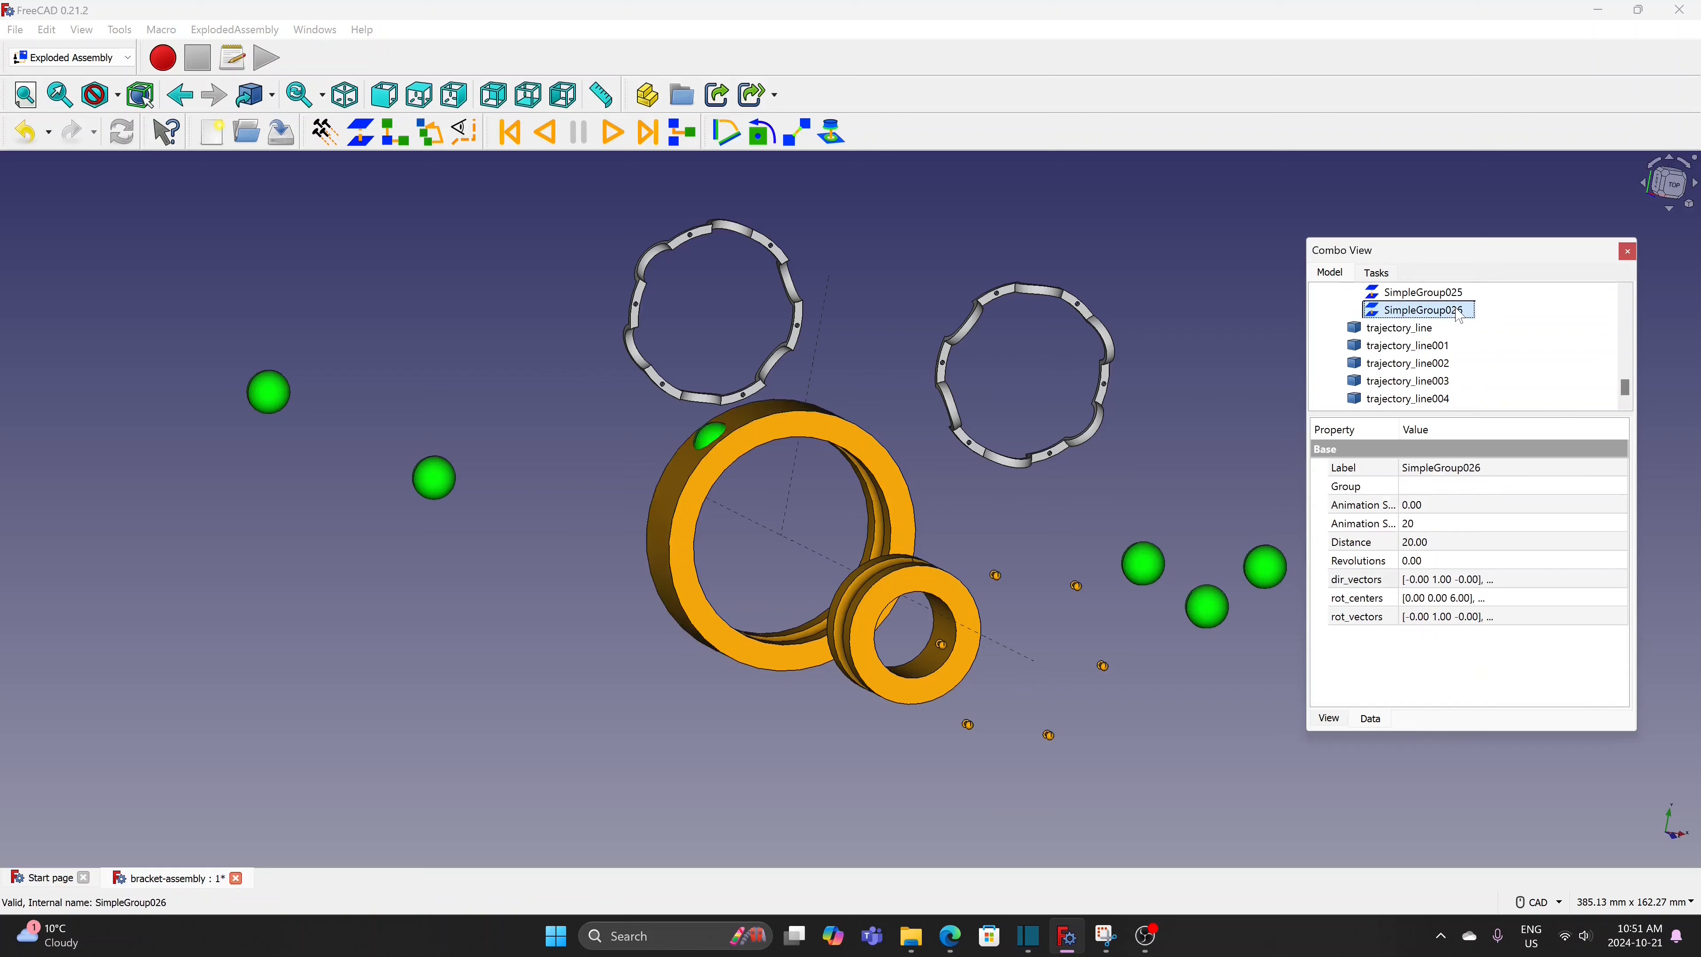
left_click(1447, 542)
type("10")
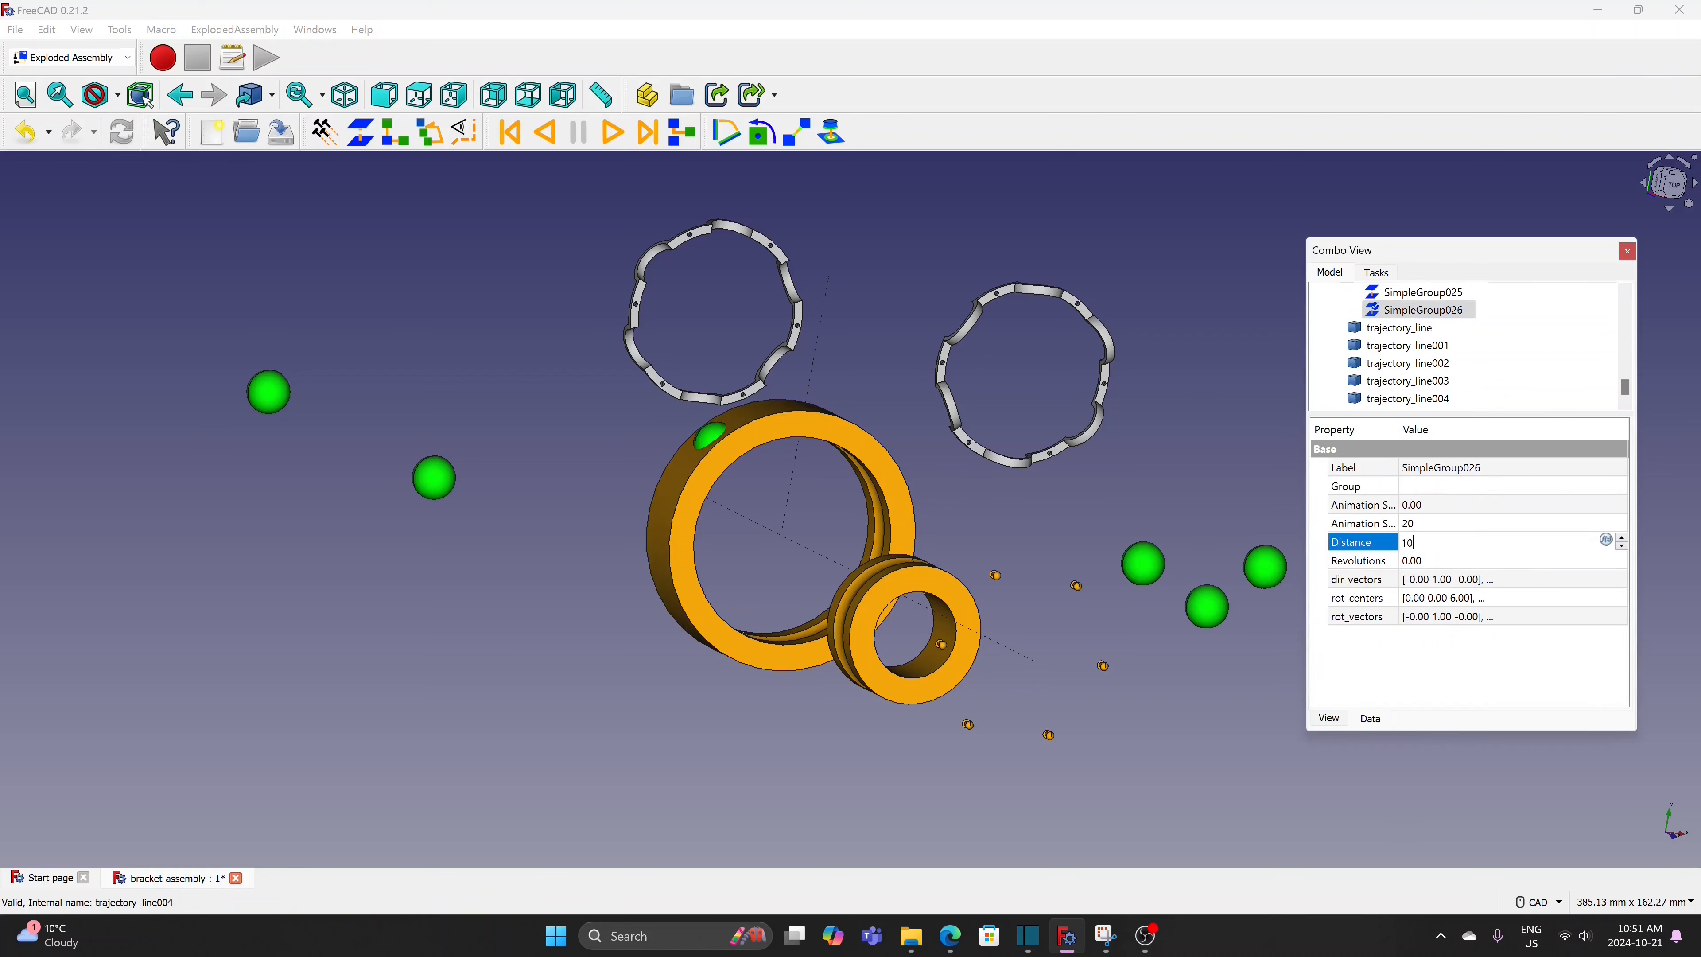
Set the direction vector of bearing-ball_003's first group, SimpleGroup026, to x 1 and y 0
left_click(1583, 582)
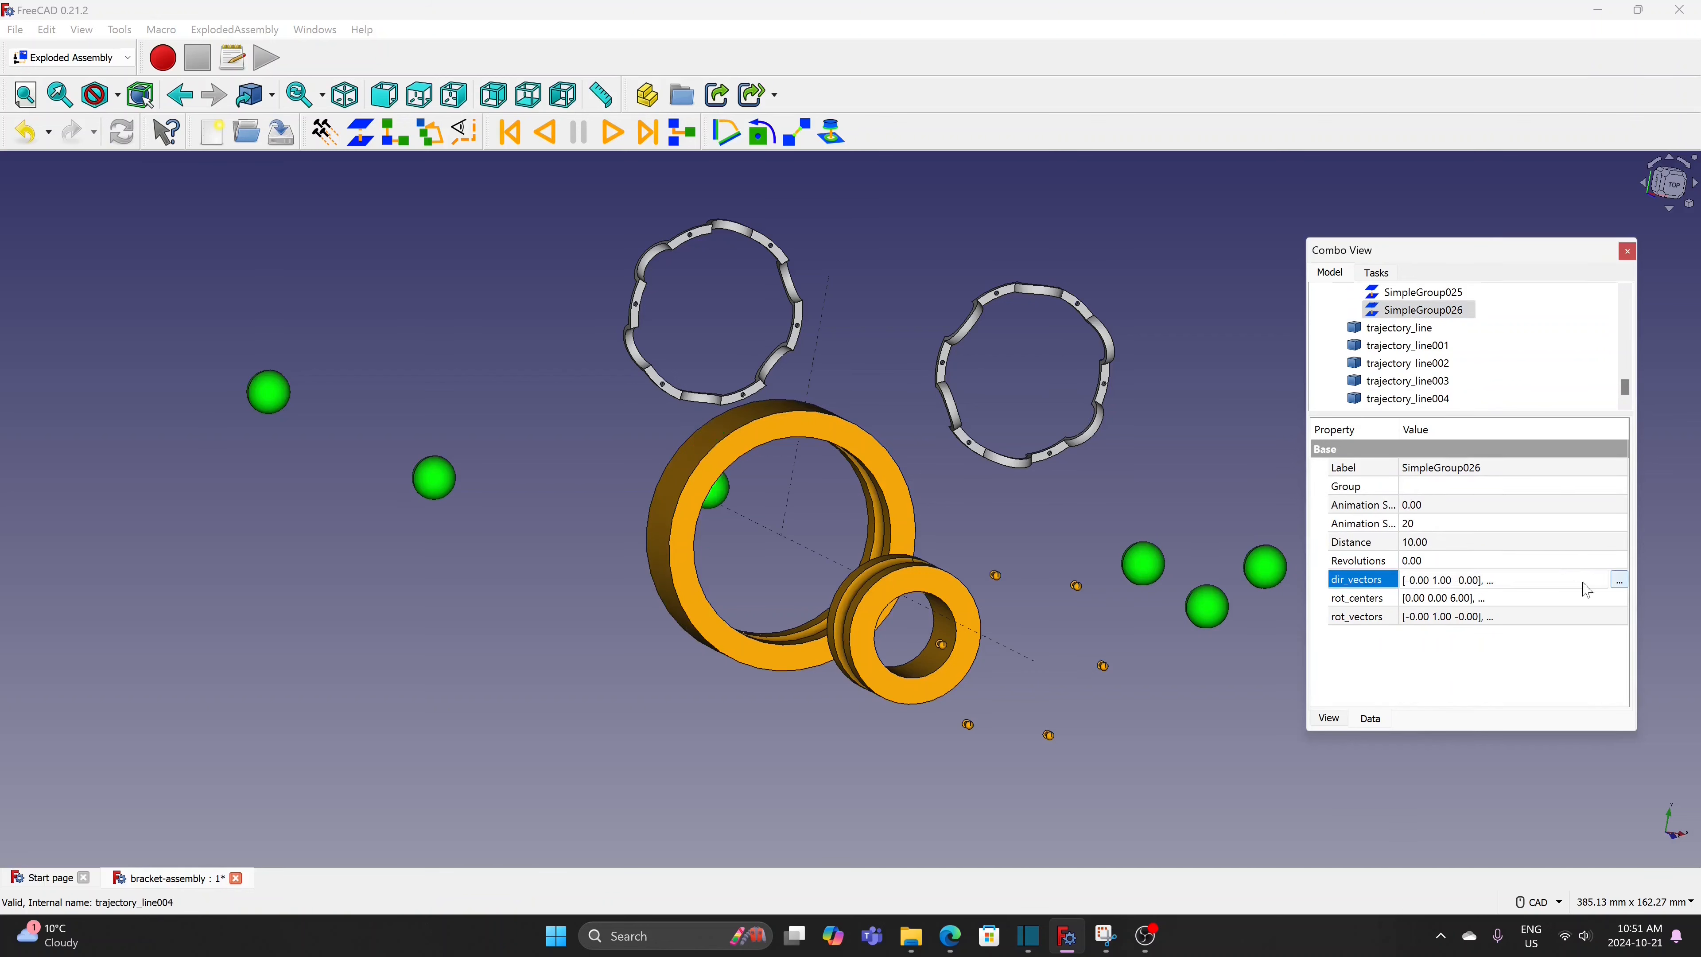
left_click(1620, 579)
left_click(1511, 632)
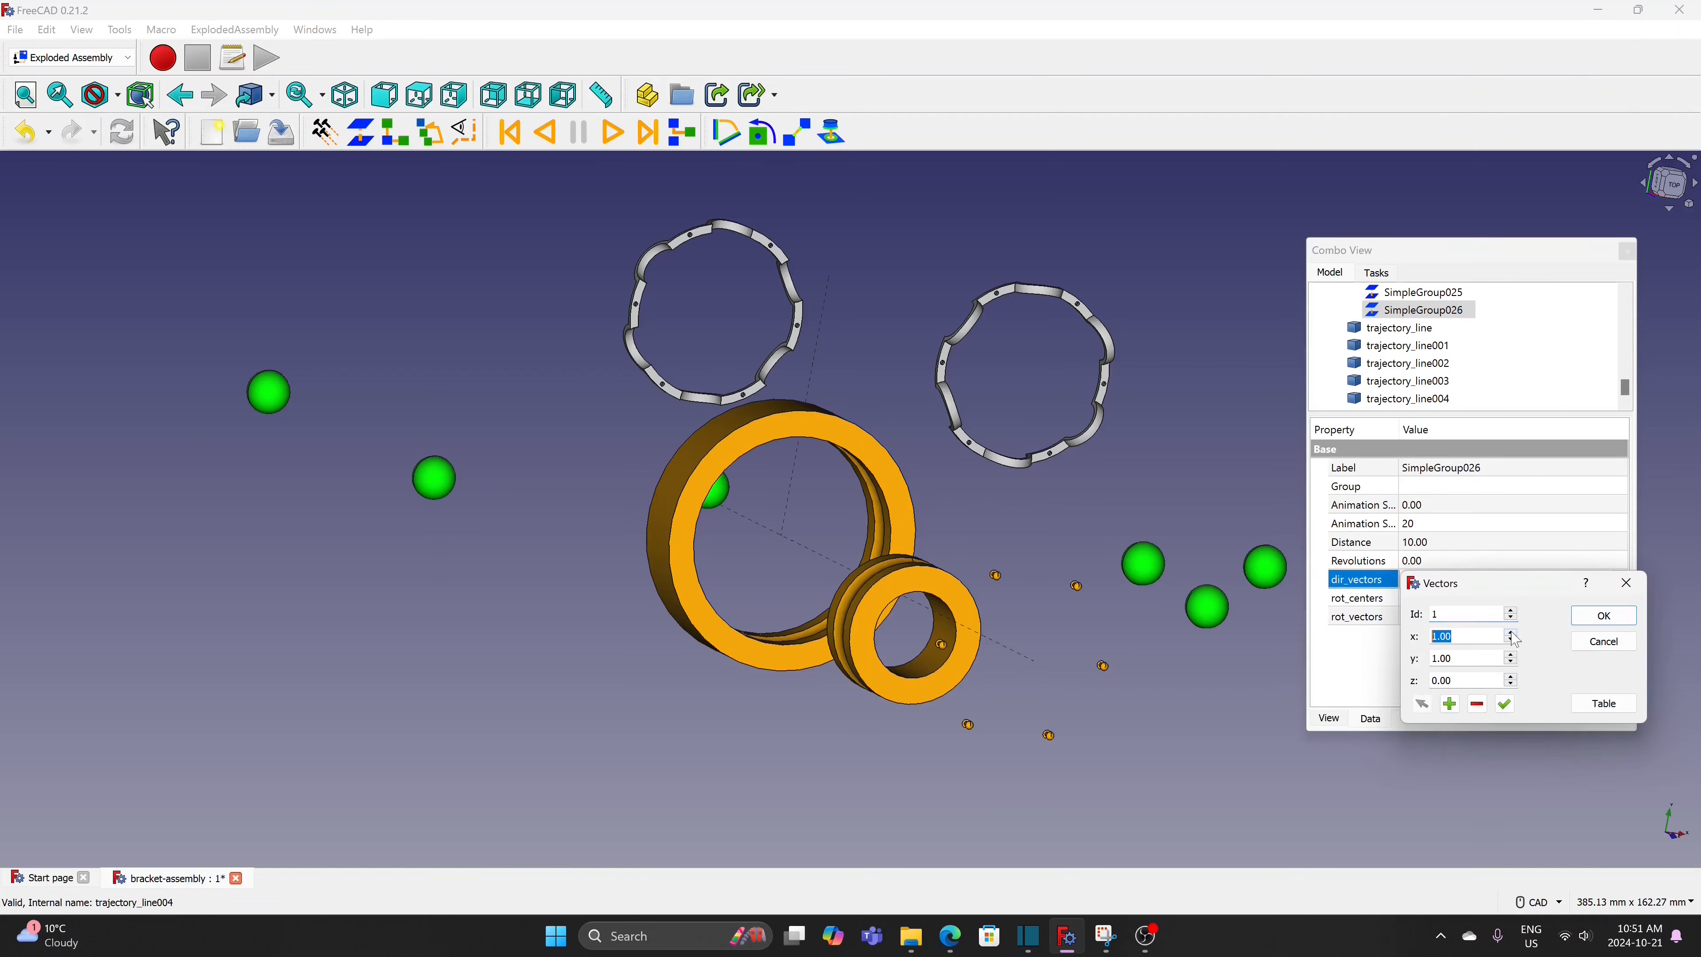
left_click(1511, 661)
left_click(1603, 616)
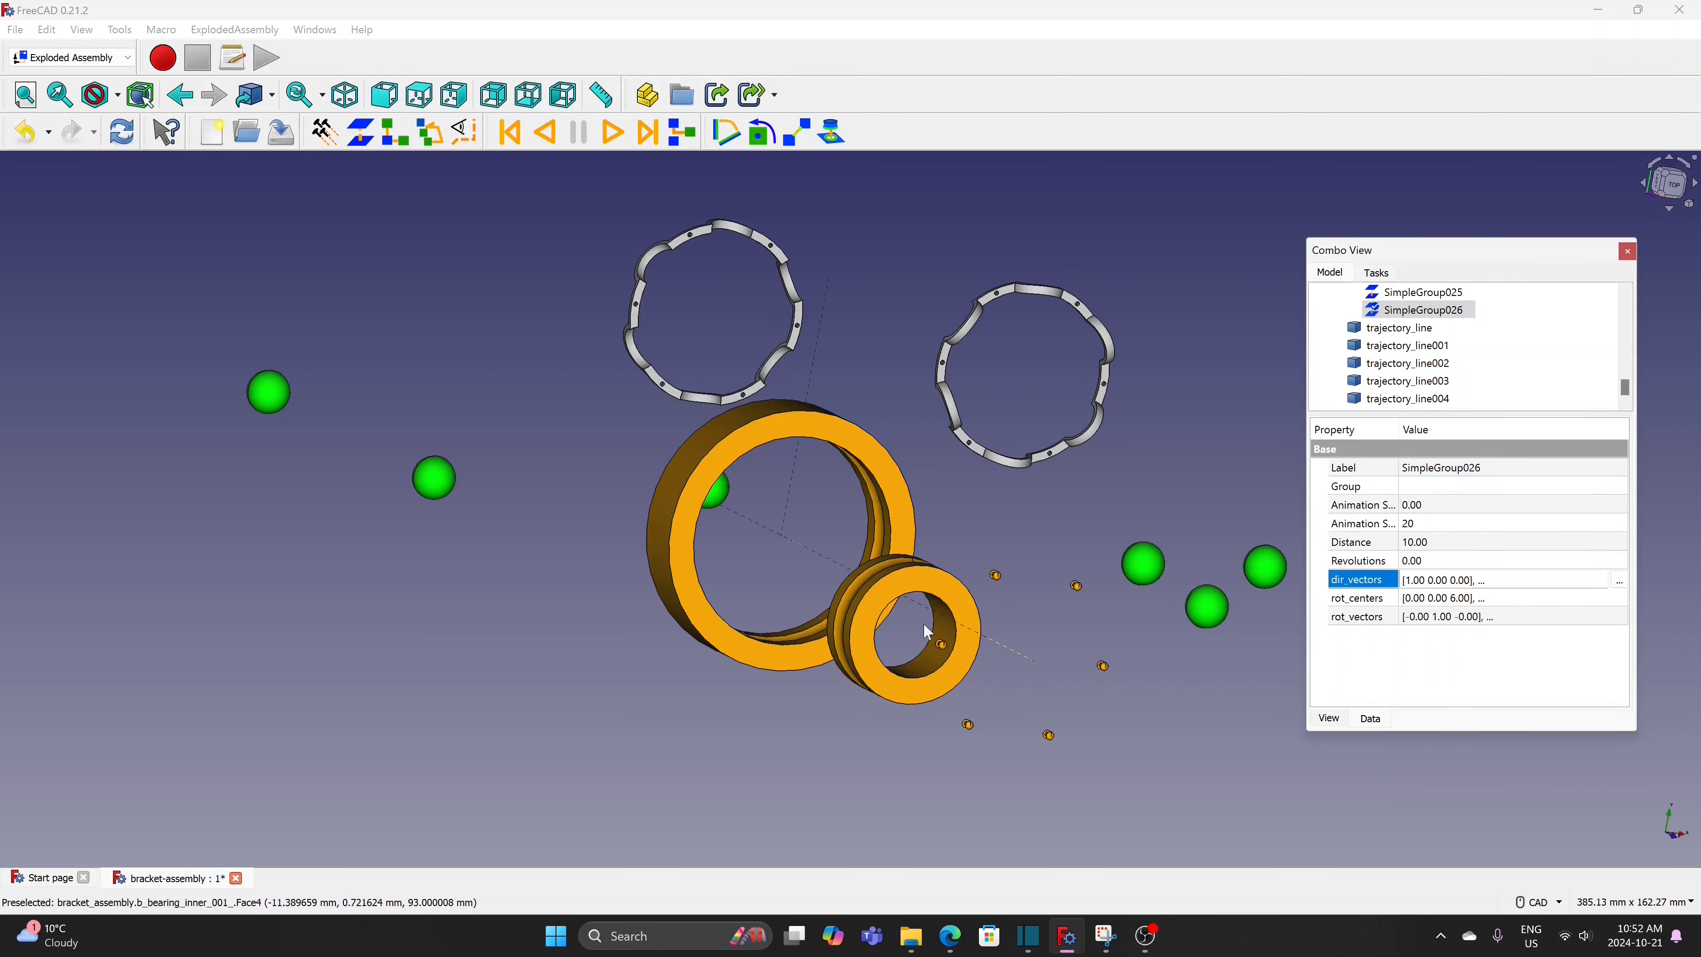
left_click(1108, 626)
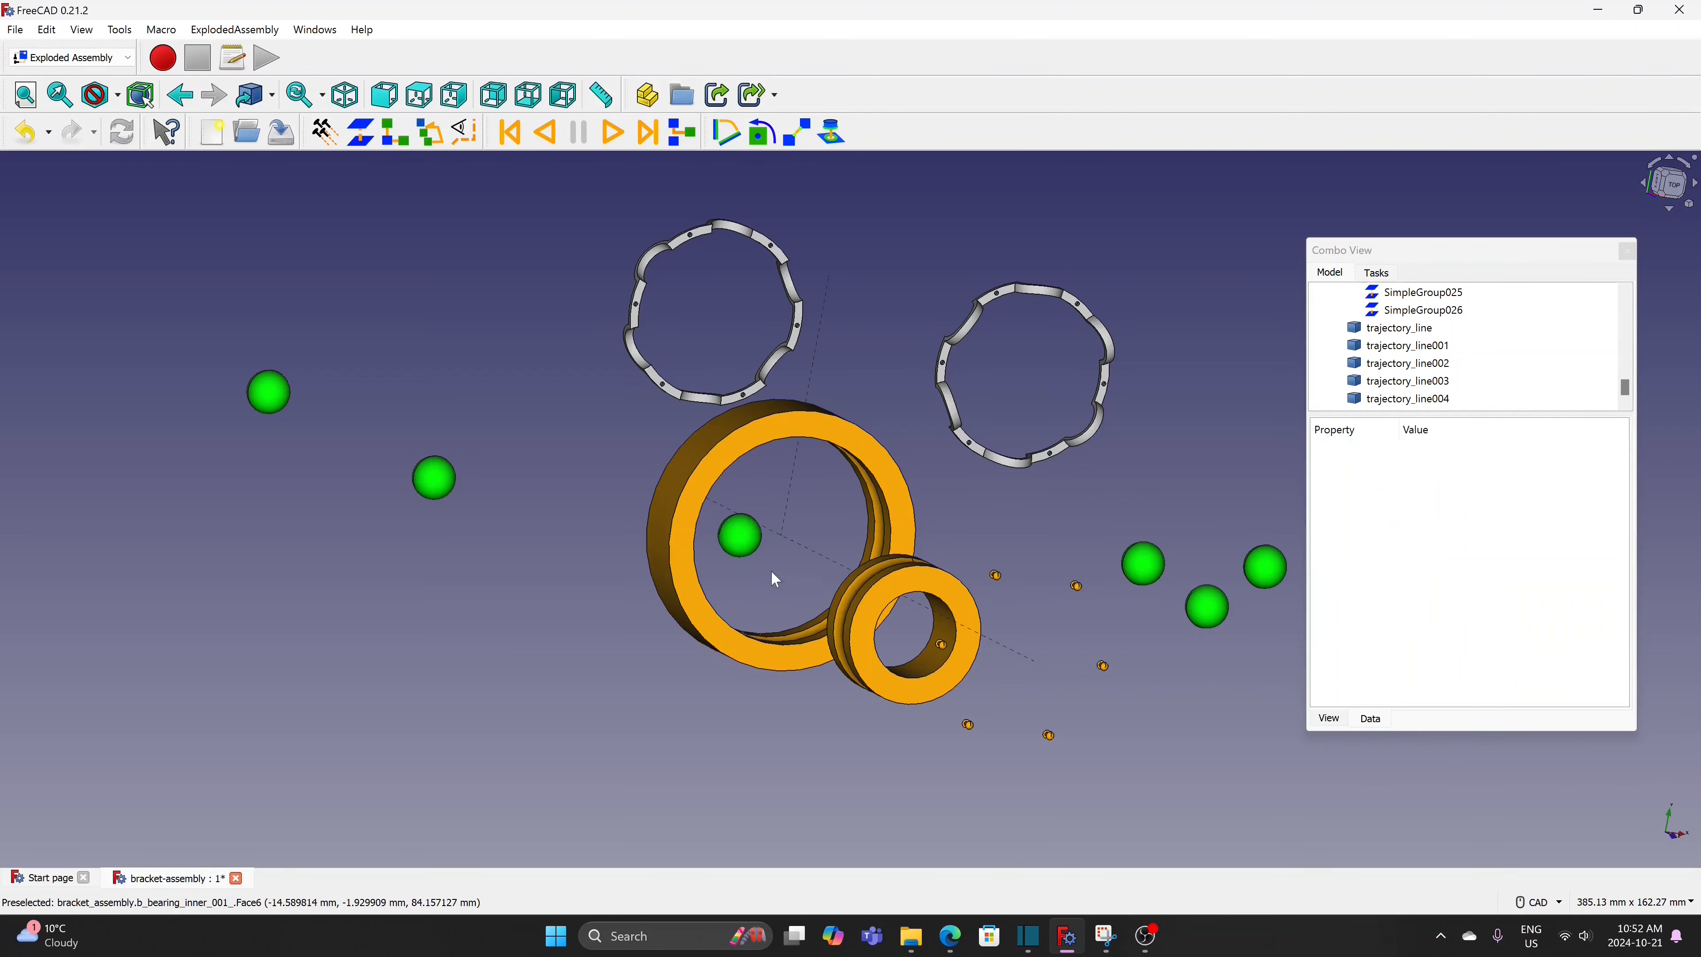
Create another simple explosion group for bearing-ball_003, with the outer ring's front face as direction reference and distance 50
left_click(740, 536)
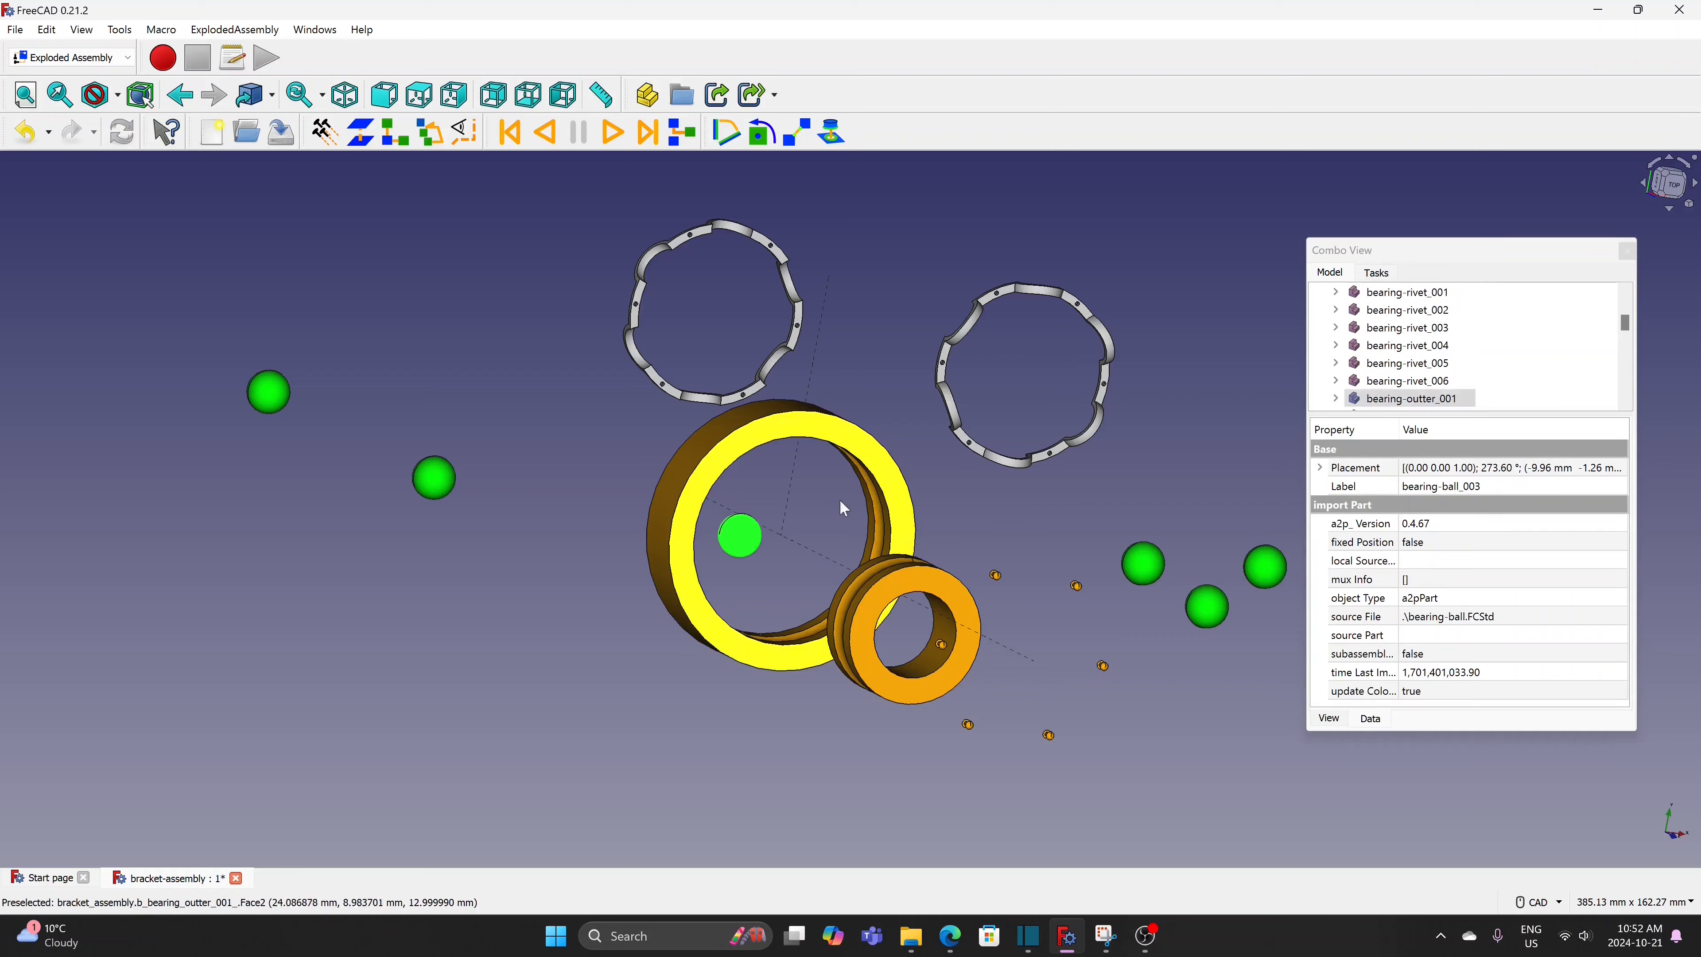
left_click(361, 133)
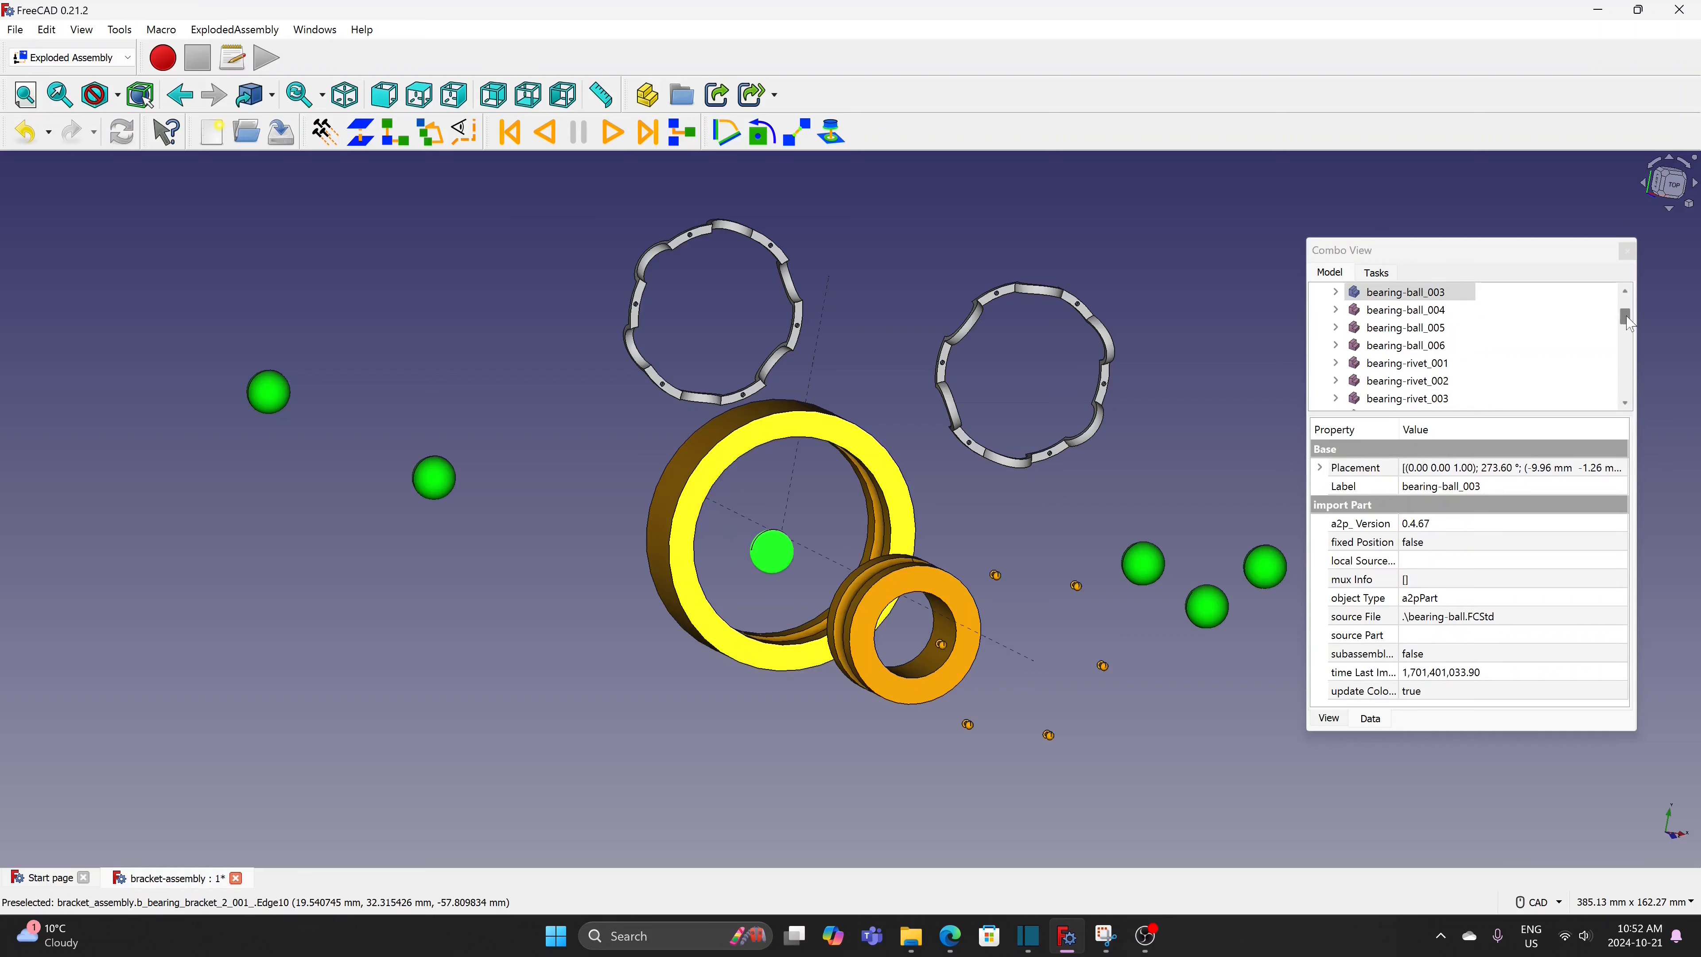
left_click_drag(1626, 315, 1626, 401)
left_click(1455, 400)
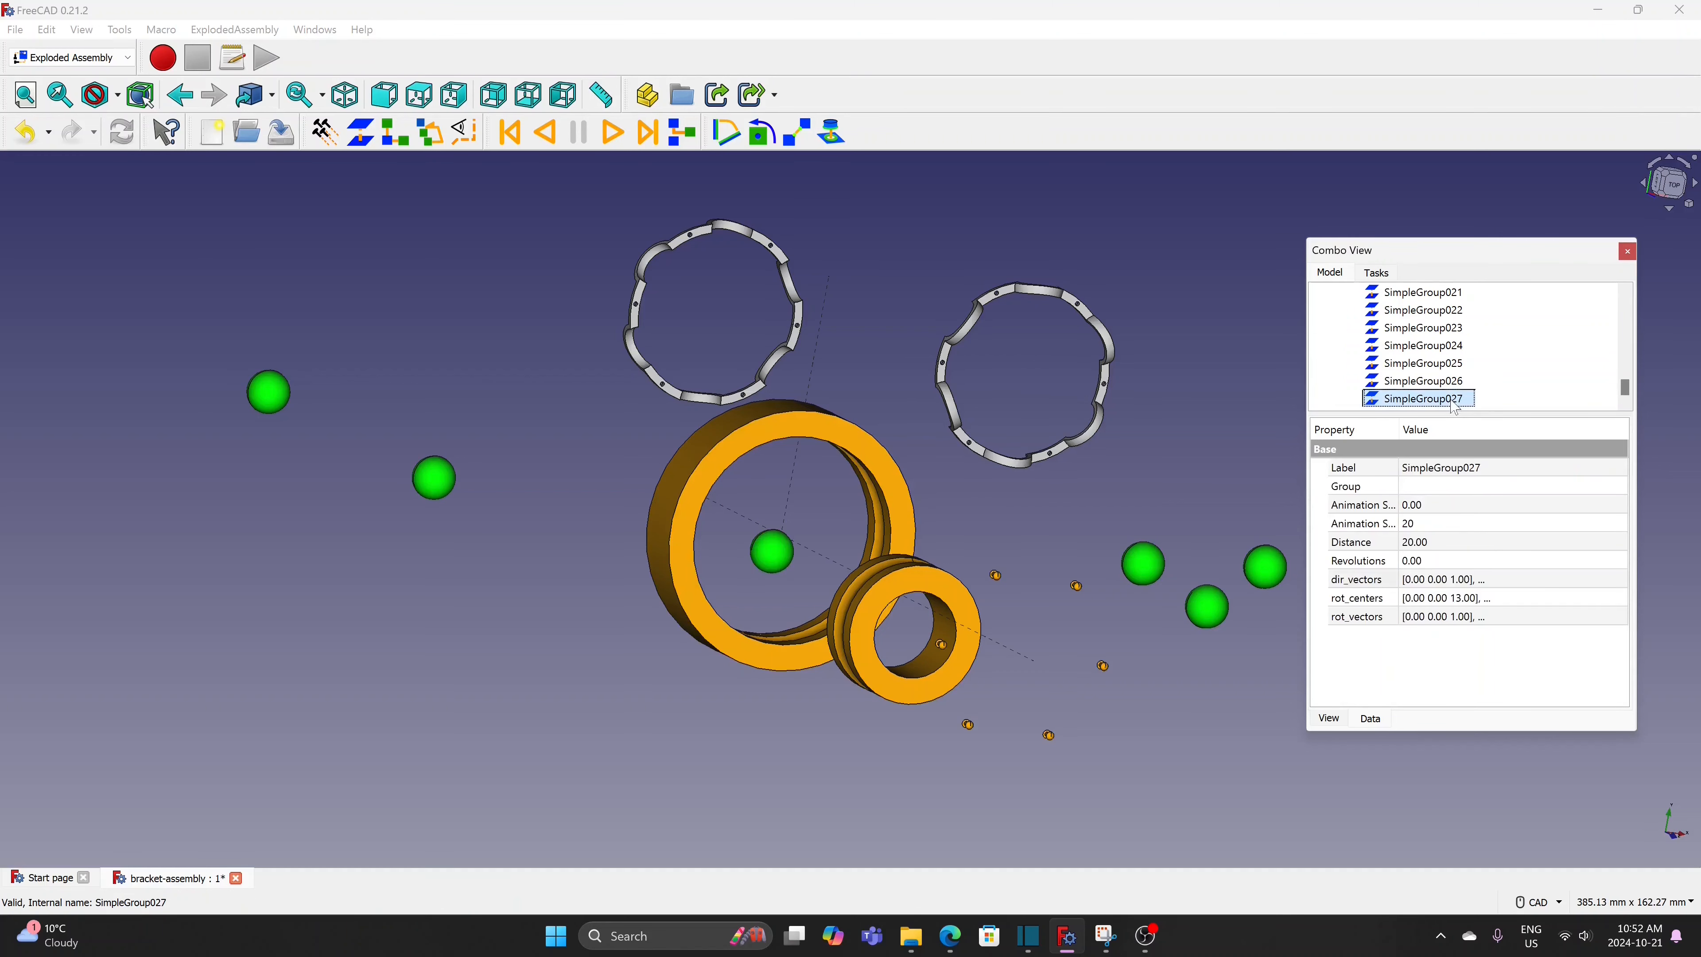
left_click(1458, 542)
type("50")
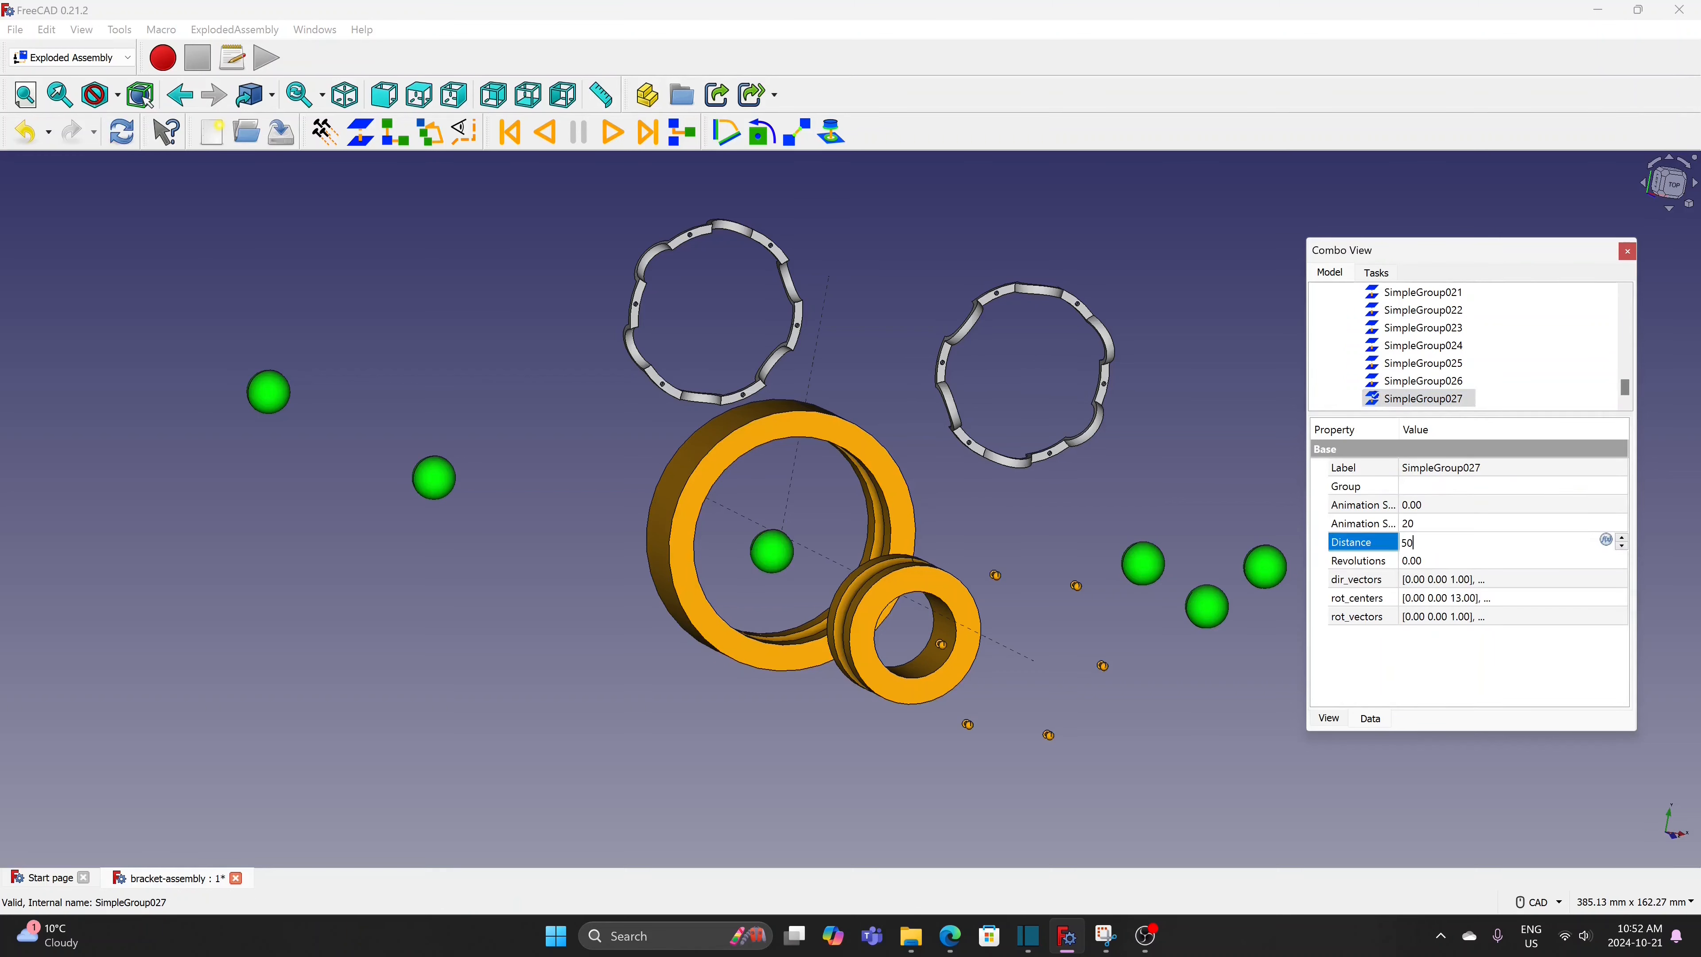
left_click(1198, 506)
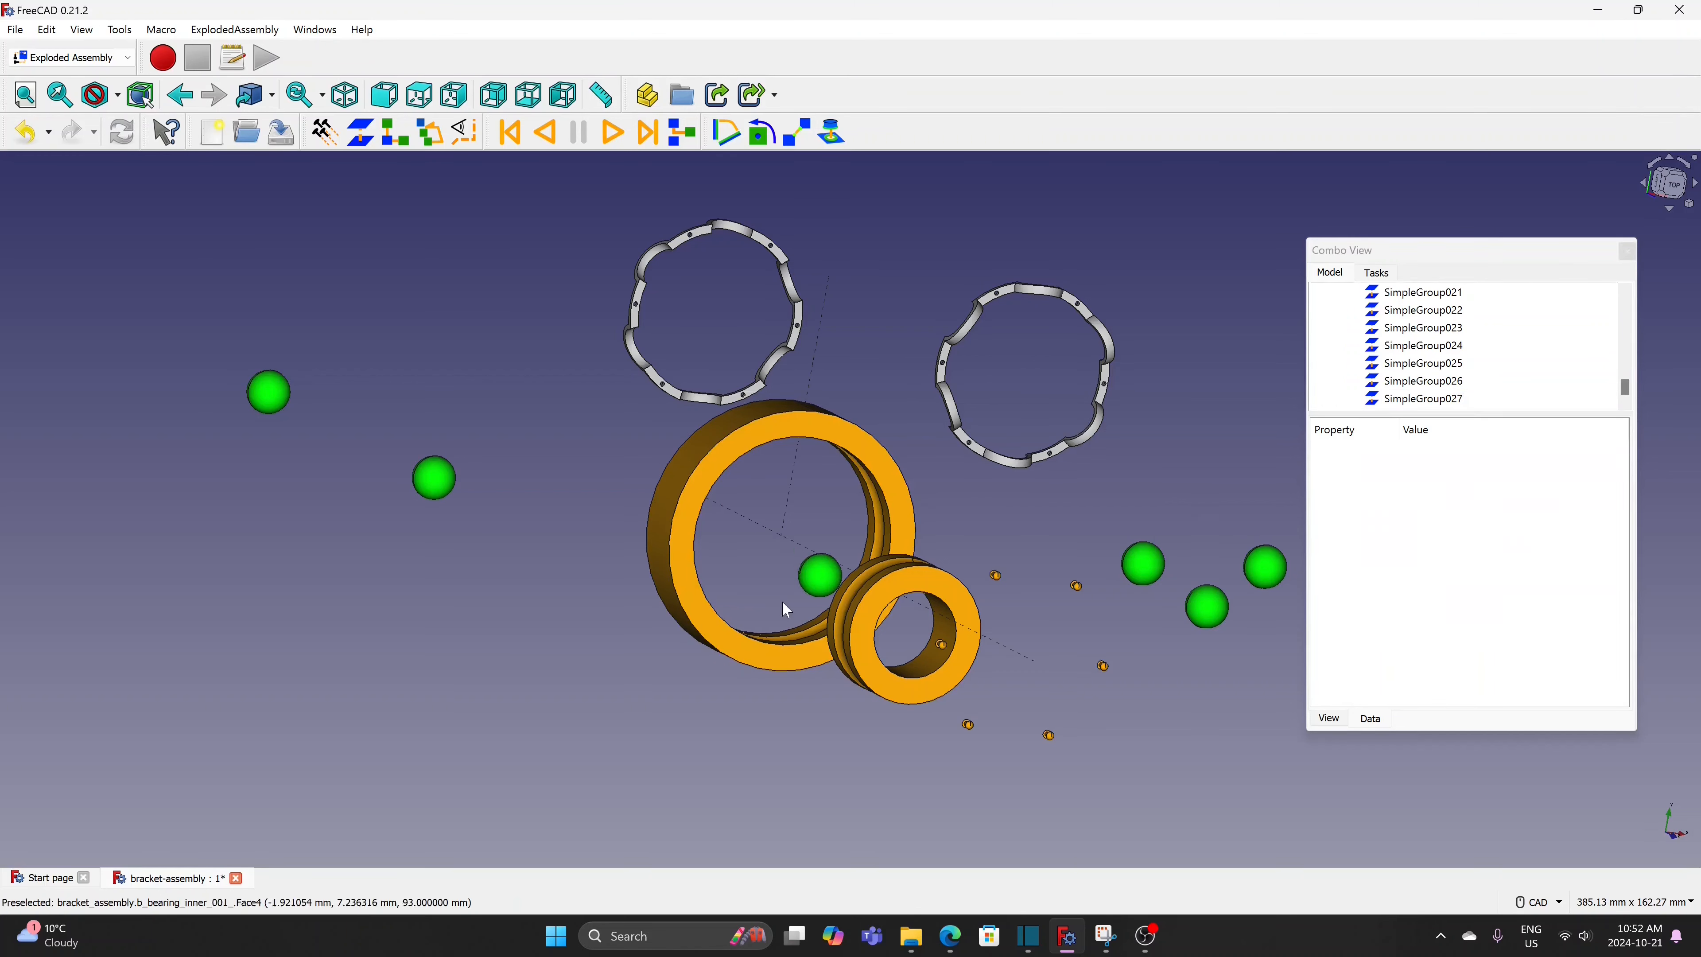
Create a third simple explosion group for bearing-ball_003, referenced to the outer ring's cylindrical outside face, with distance 80
left_click(820, 580)
left_click(666, 566, "ctrl")
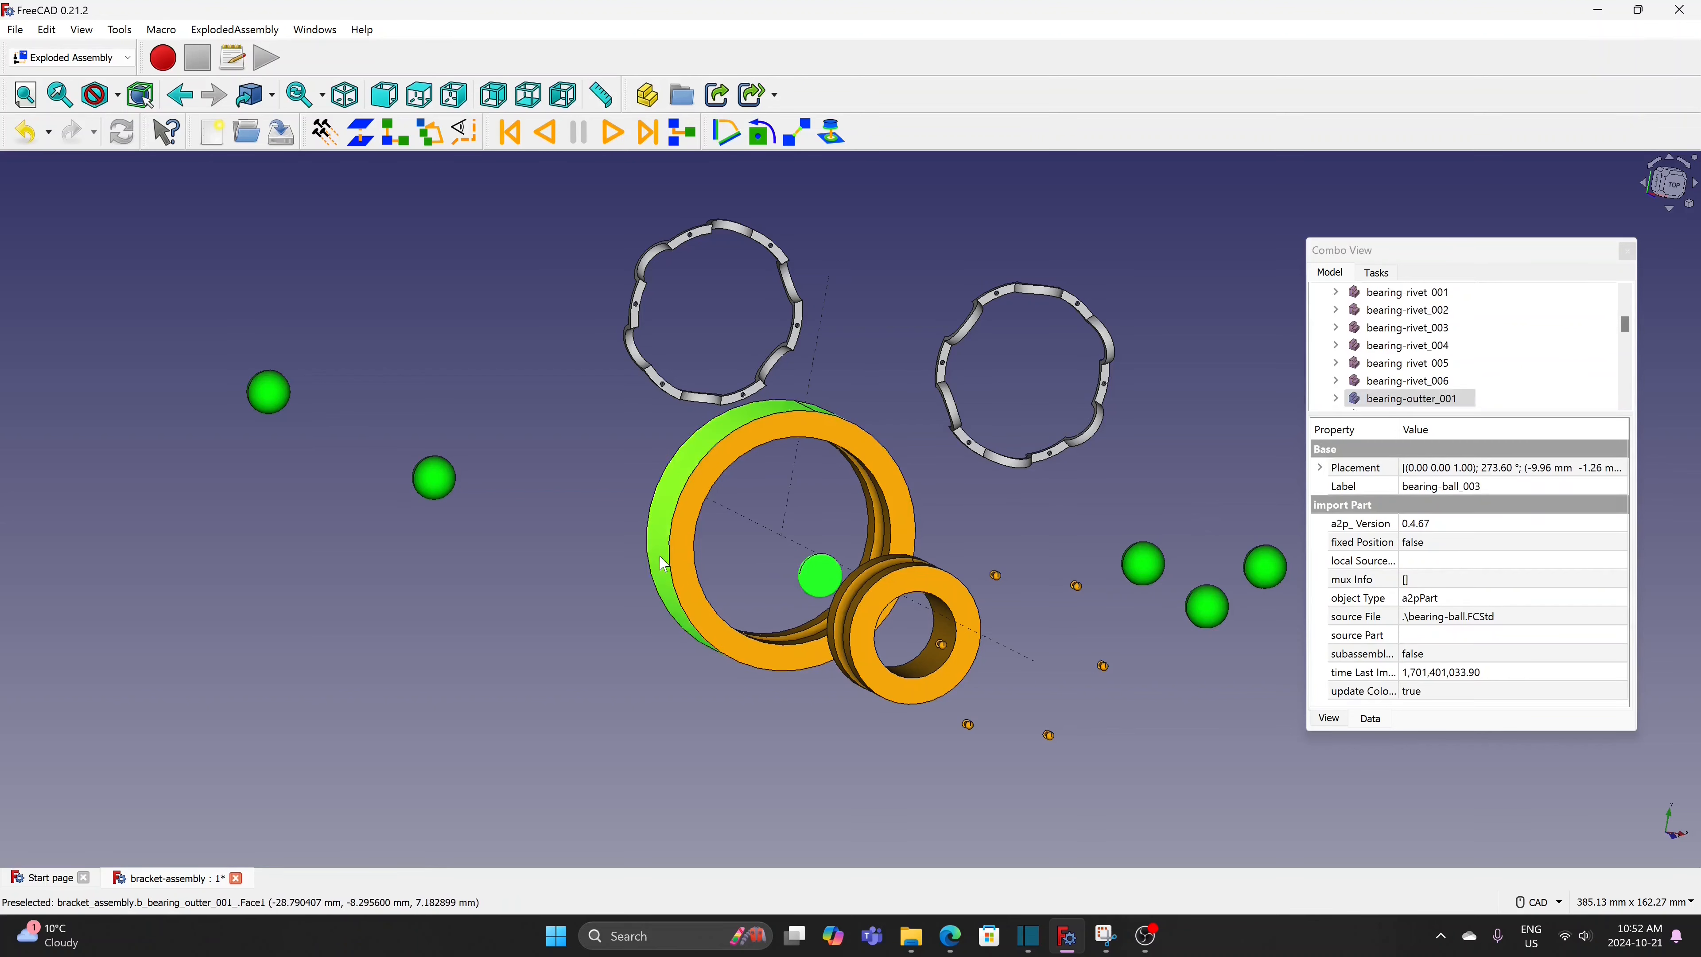
left_click(363, 138)
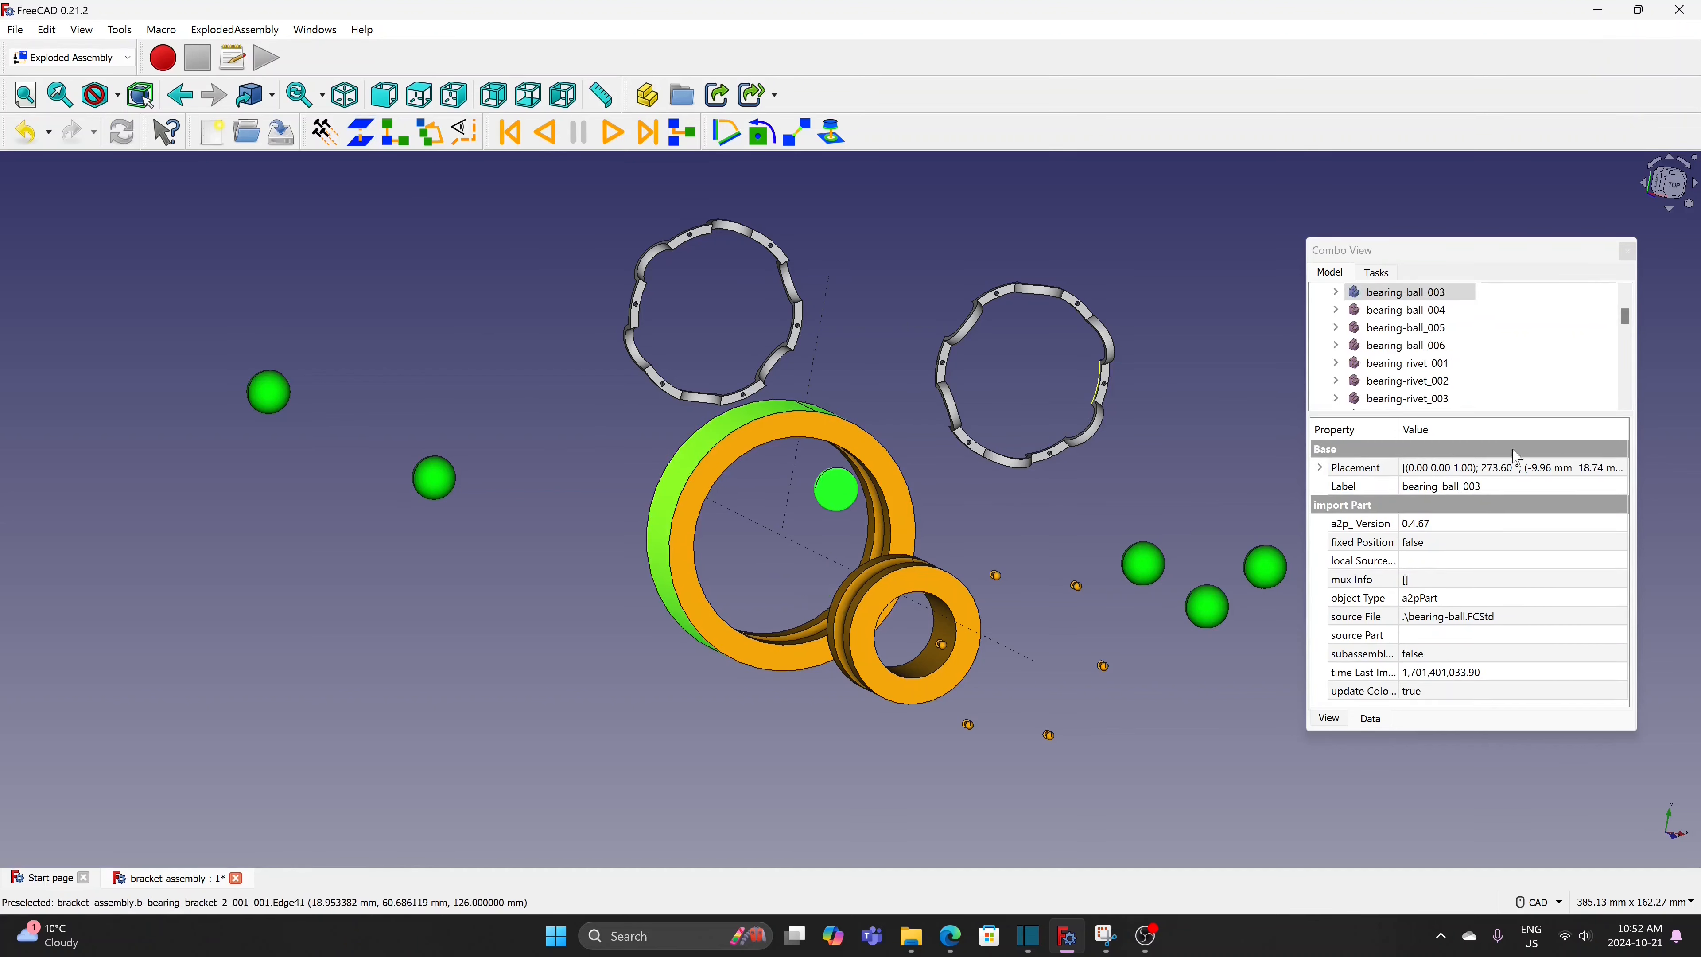
left_click_drag(1625, 315, 1629, 399)
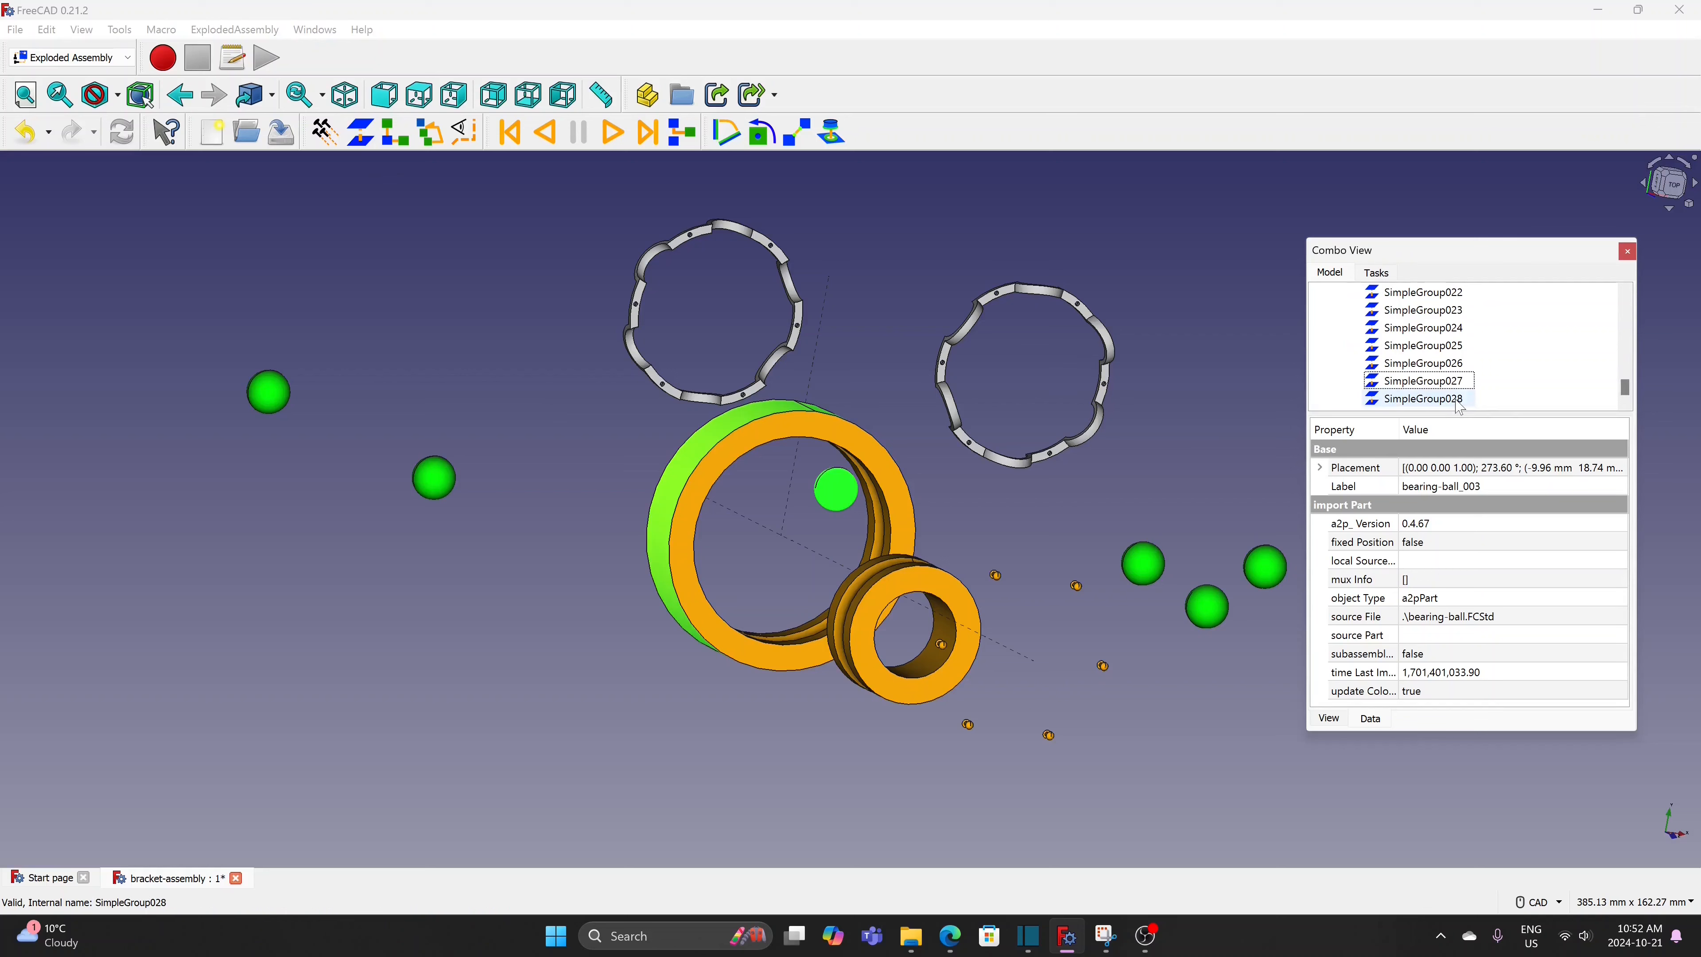
left_click(1425, 399)
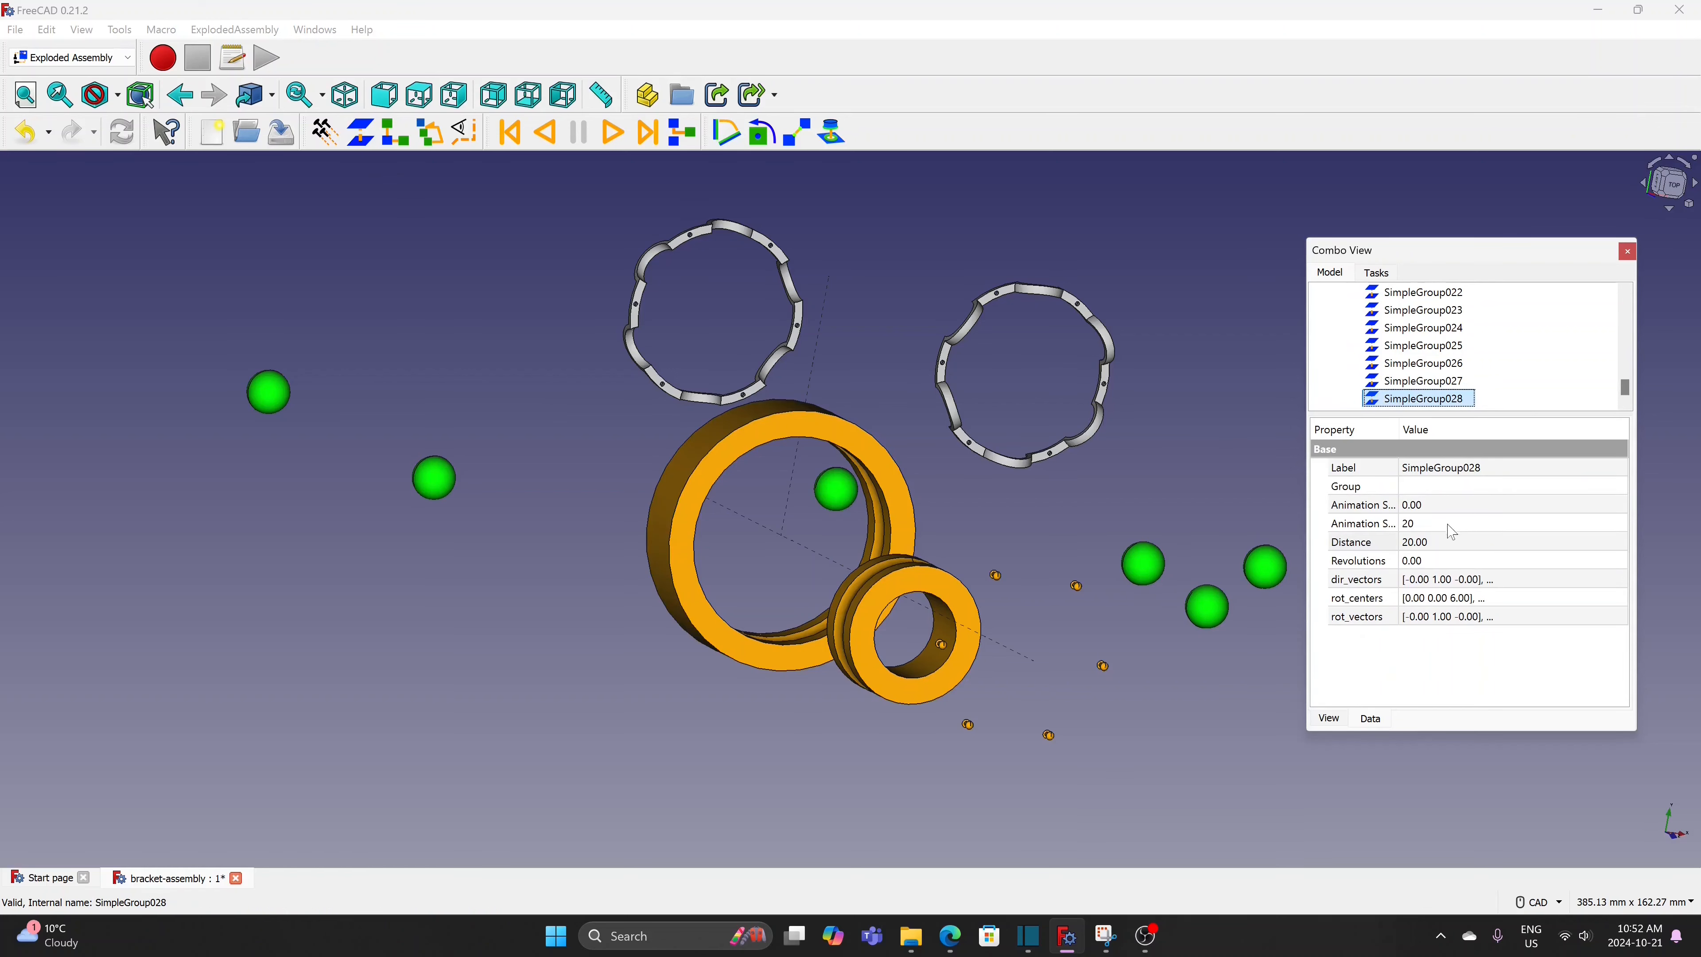
left_click(1450, 546)
type("80")
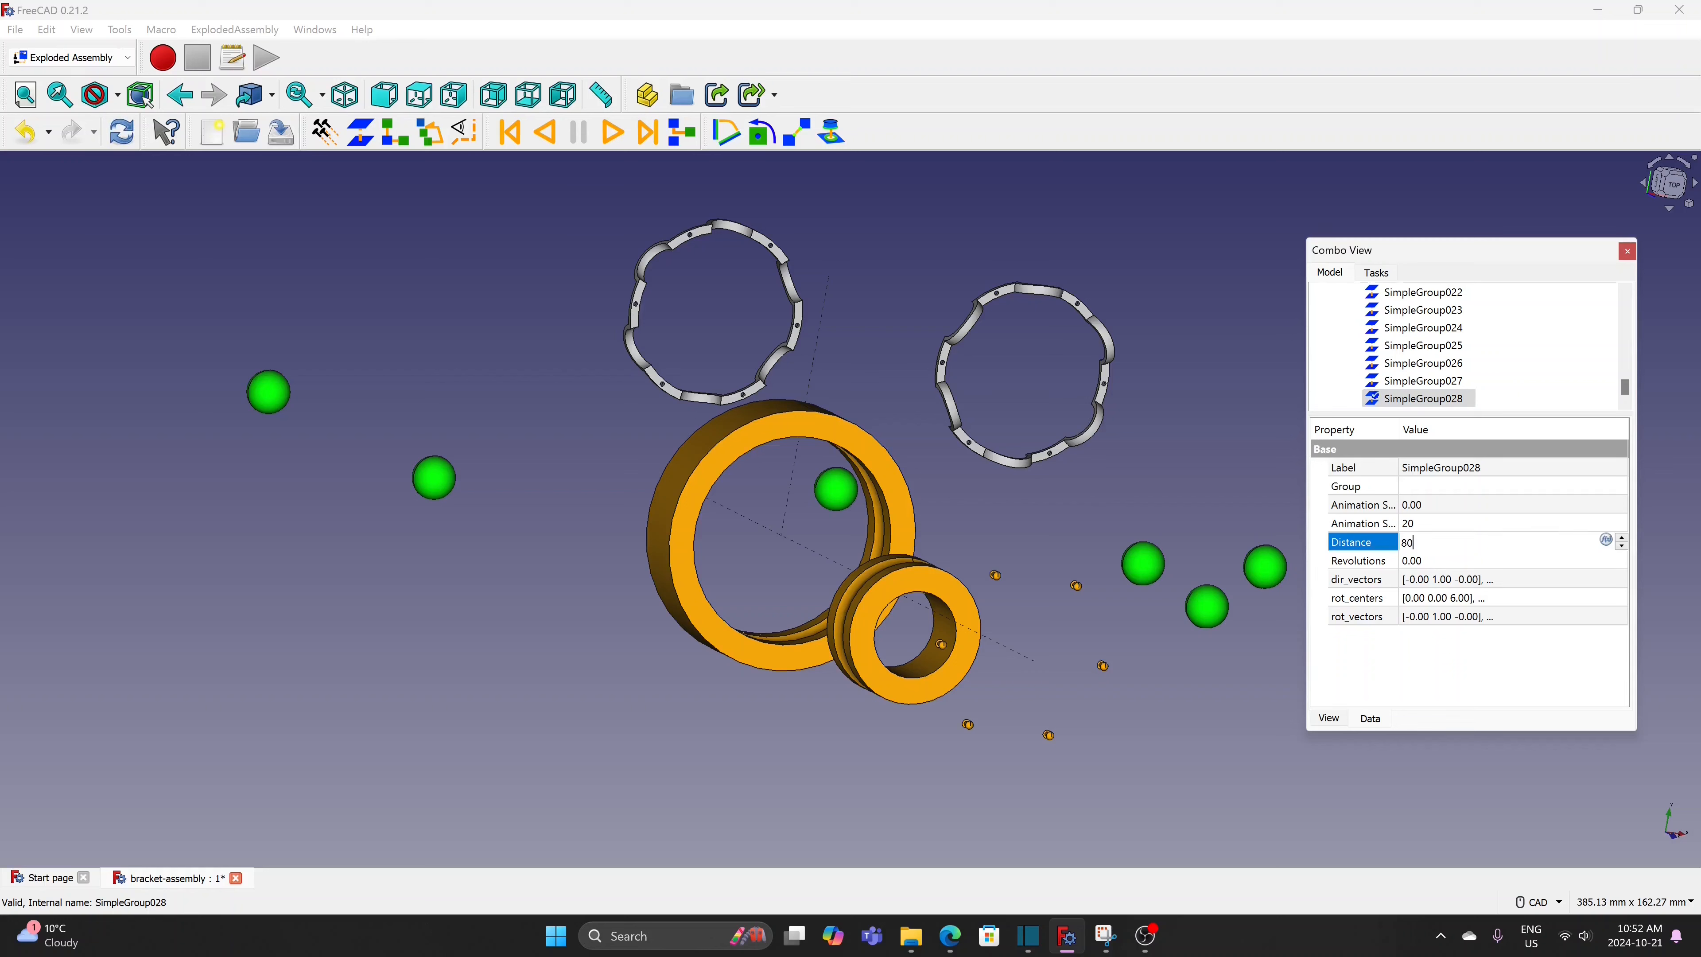
Set the direction vector of bearing-ball_003's third group, SimpleGroup028, to x -1 and y 0
left_click(1568, 581)
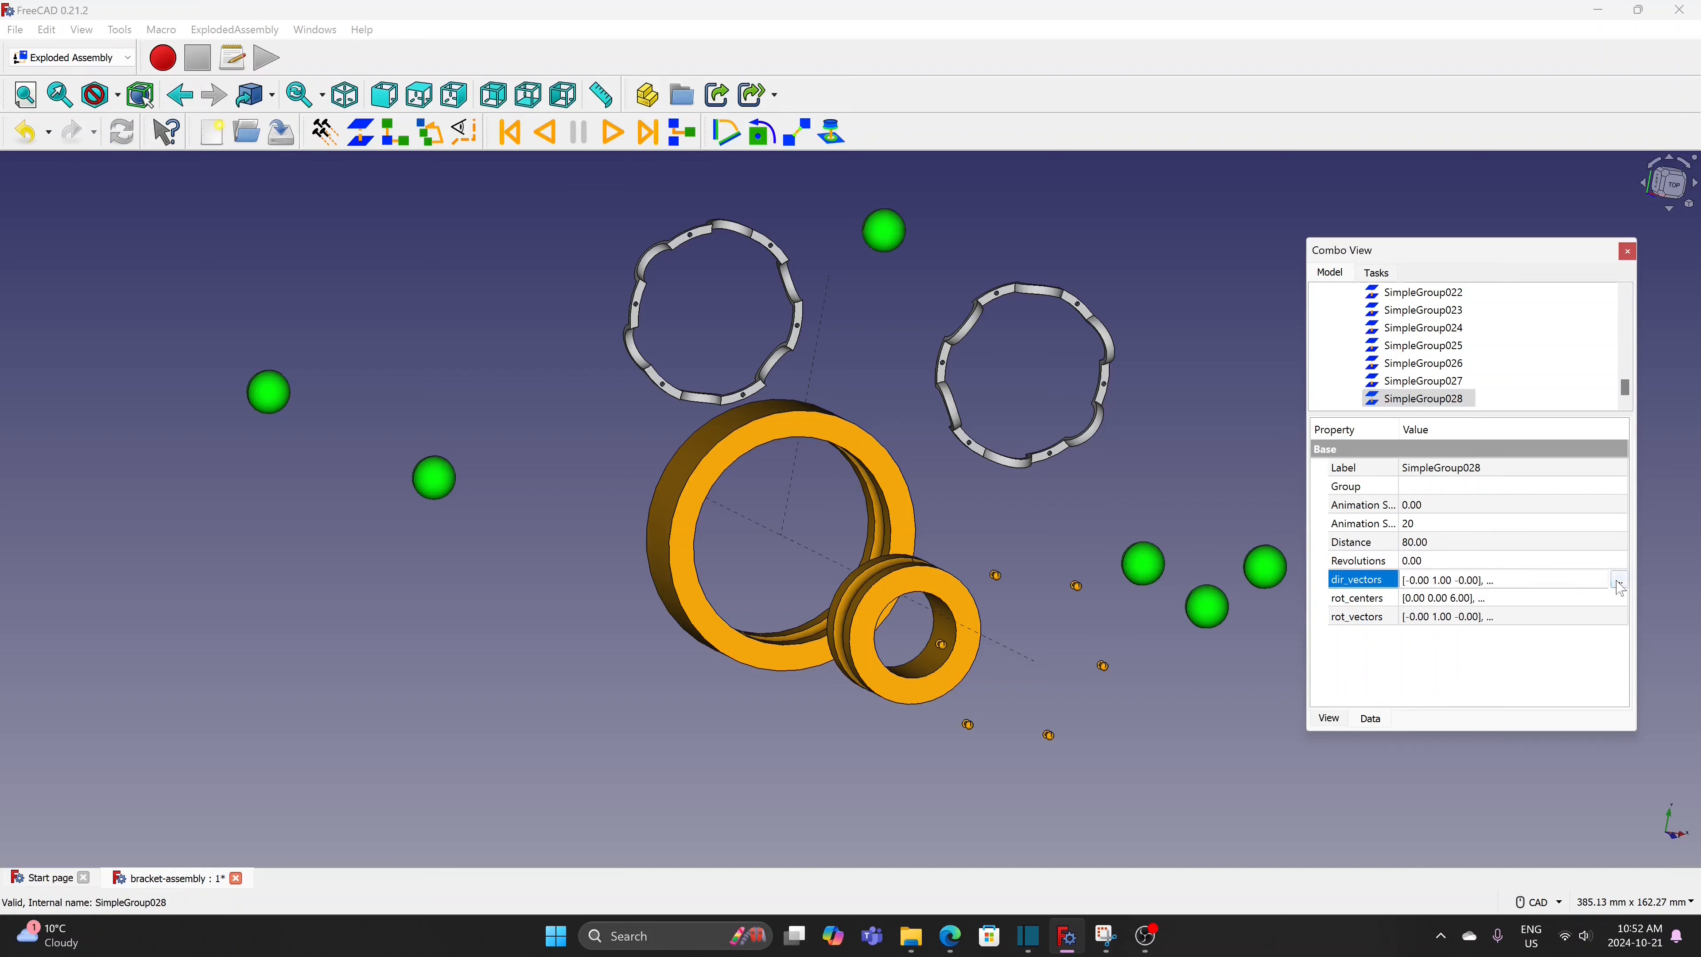
left_click(1621, 580)
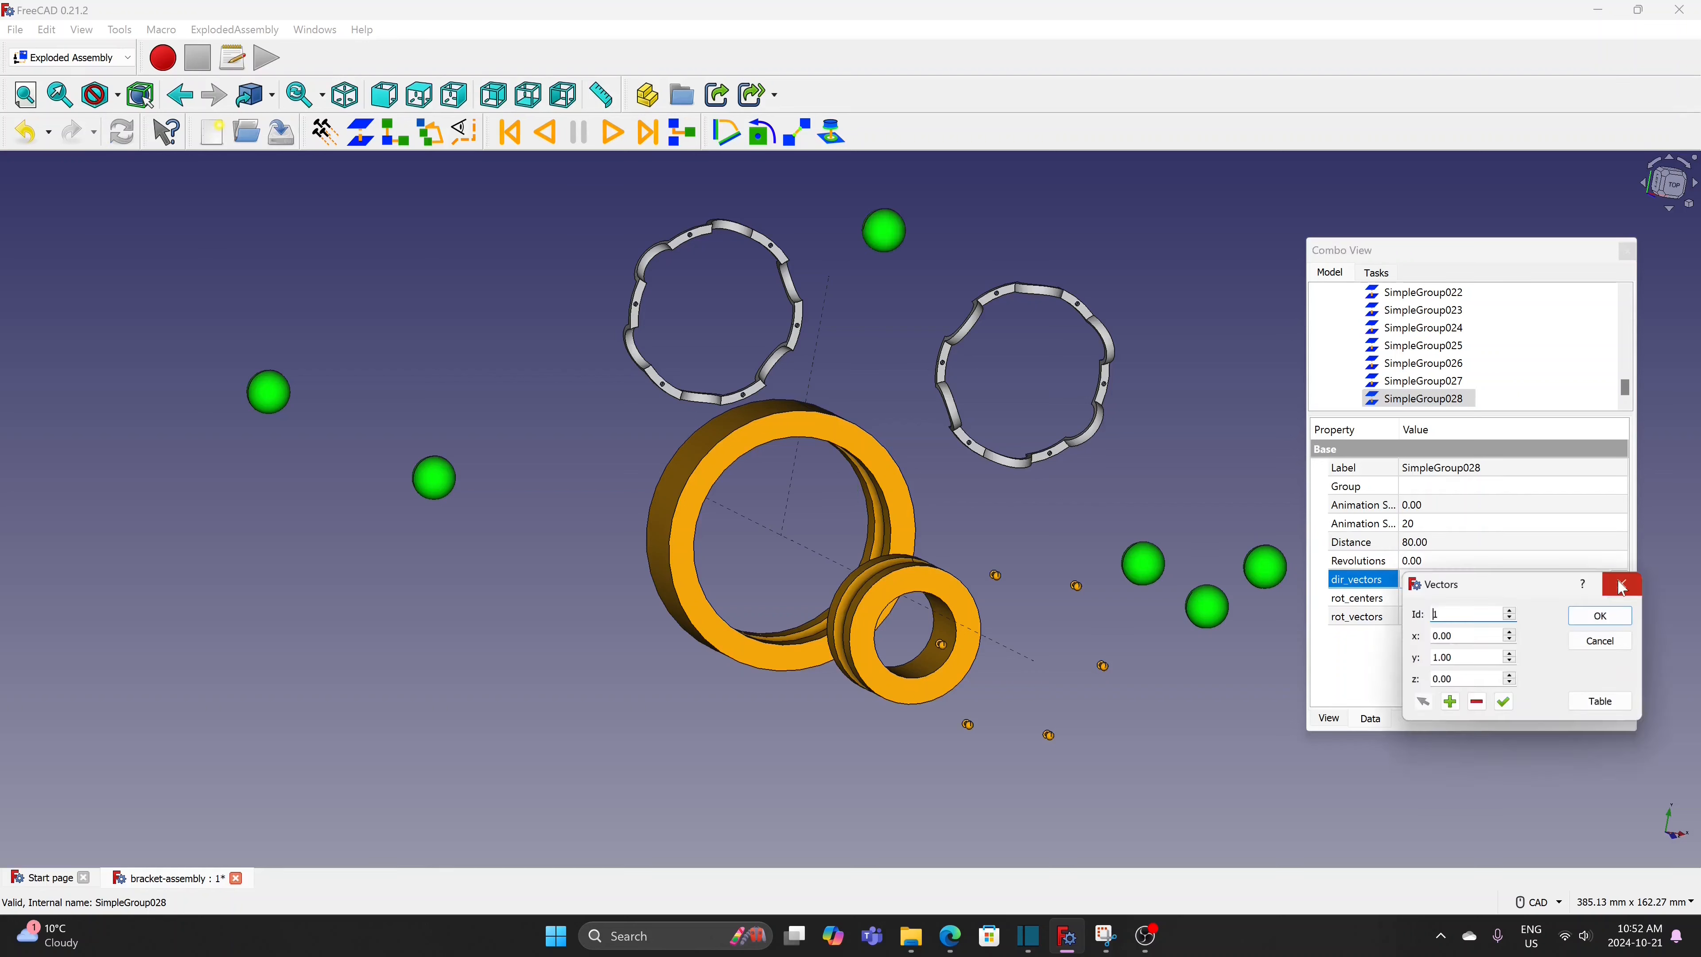
left_click(1513, 640)
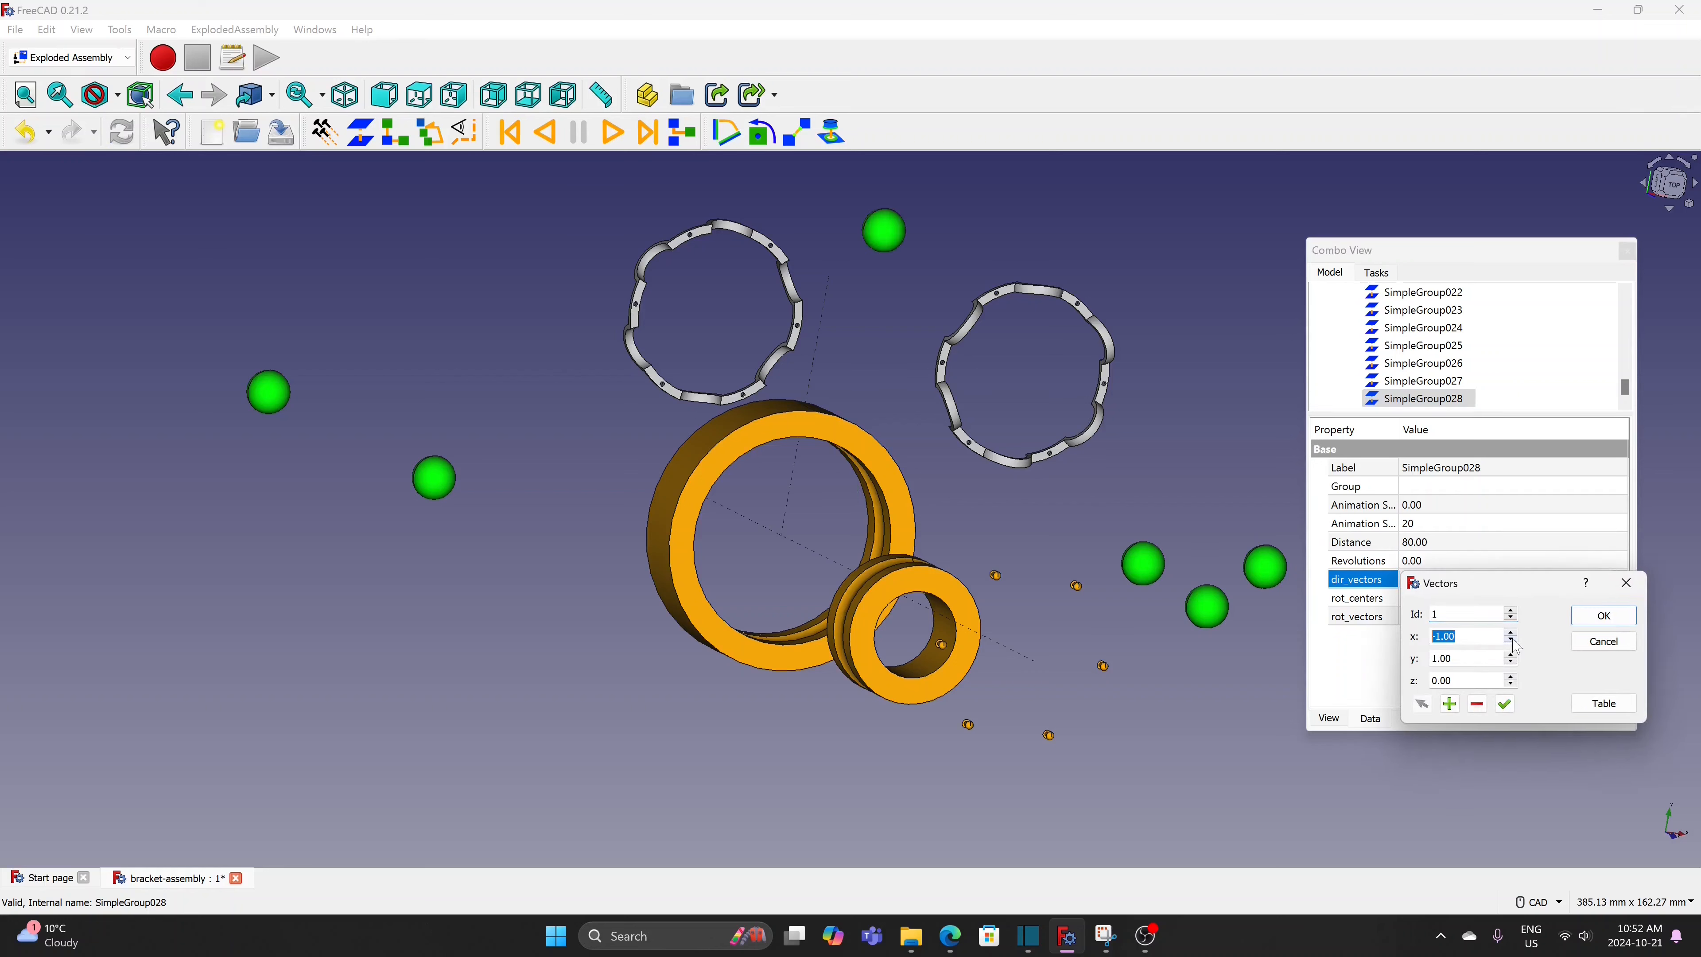
left_click(1511, 662)
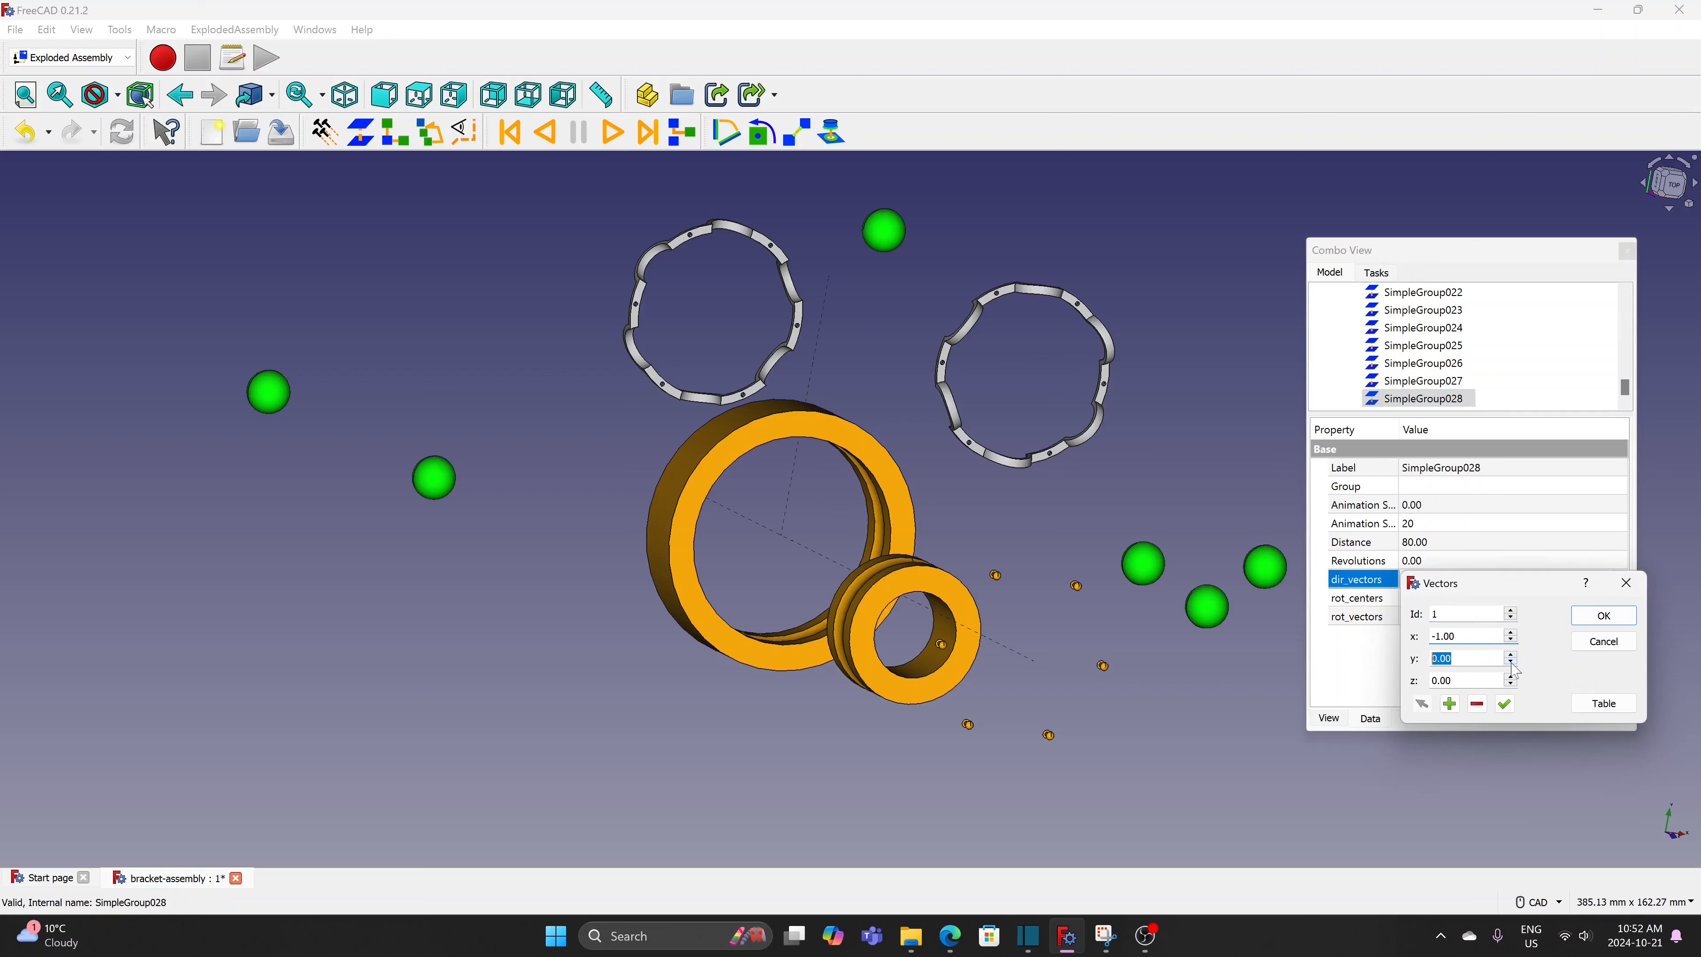
left_click(1599, 619)
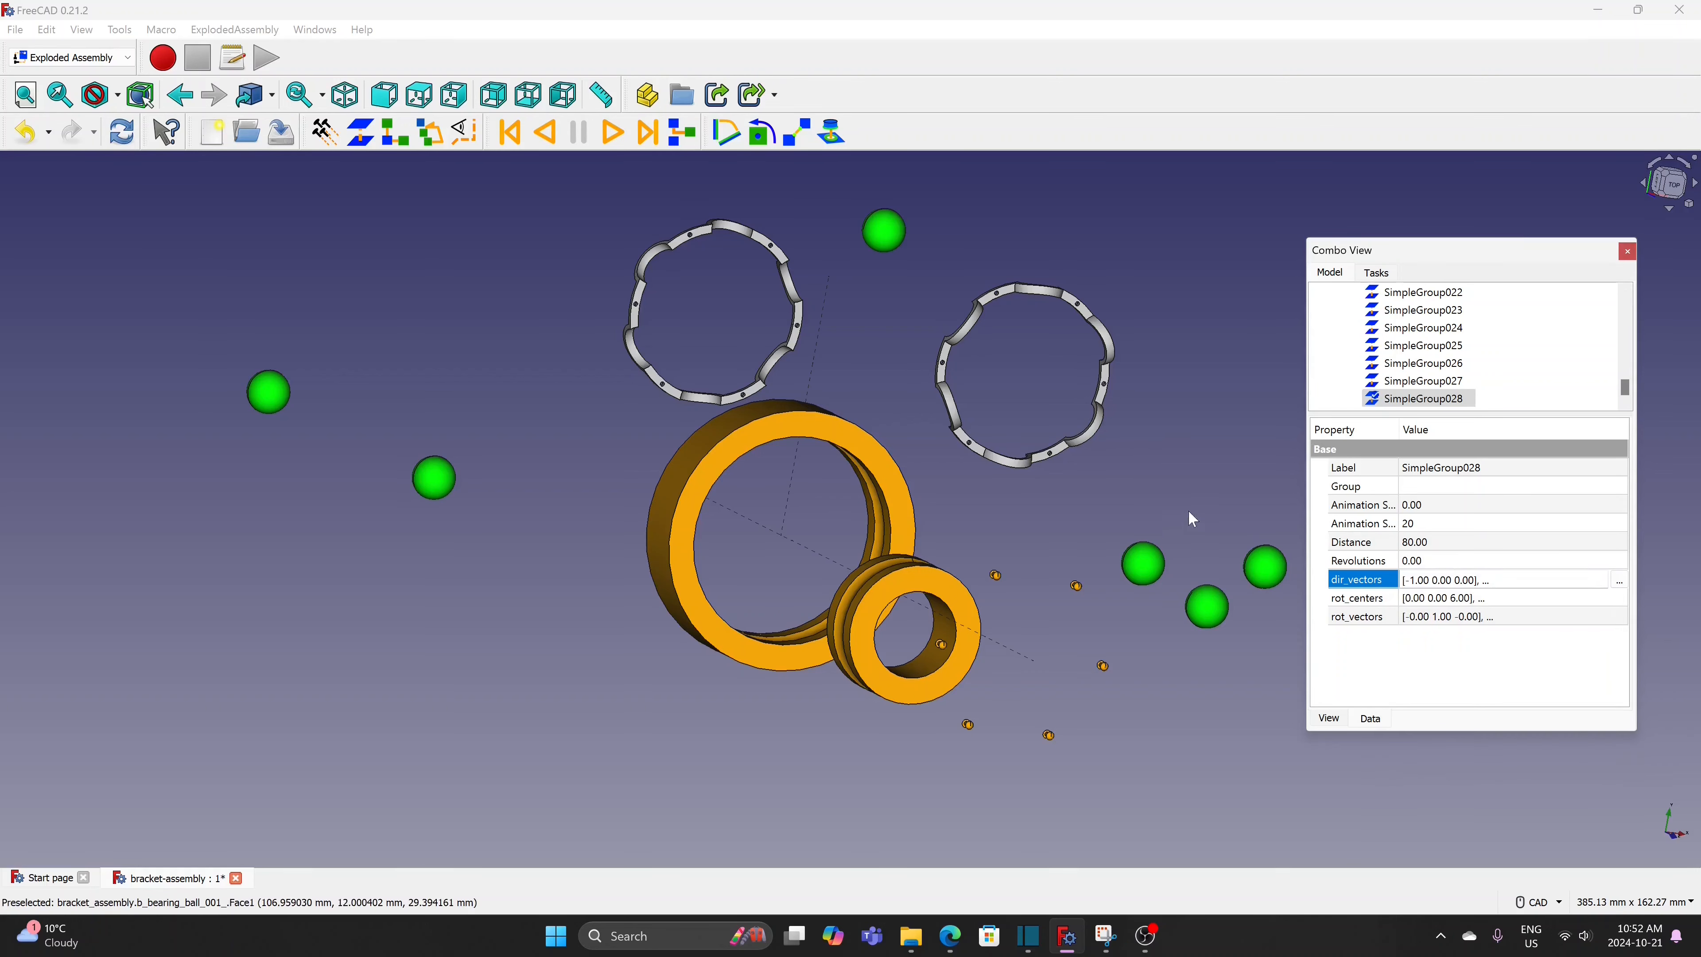
left_click(1208, 494)
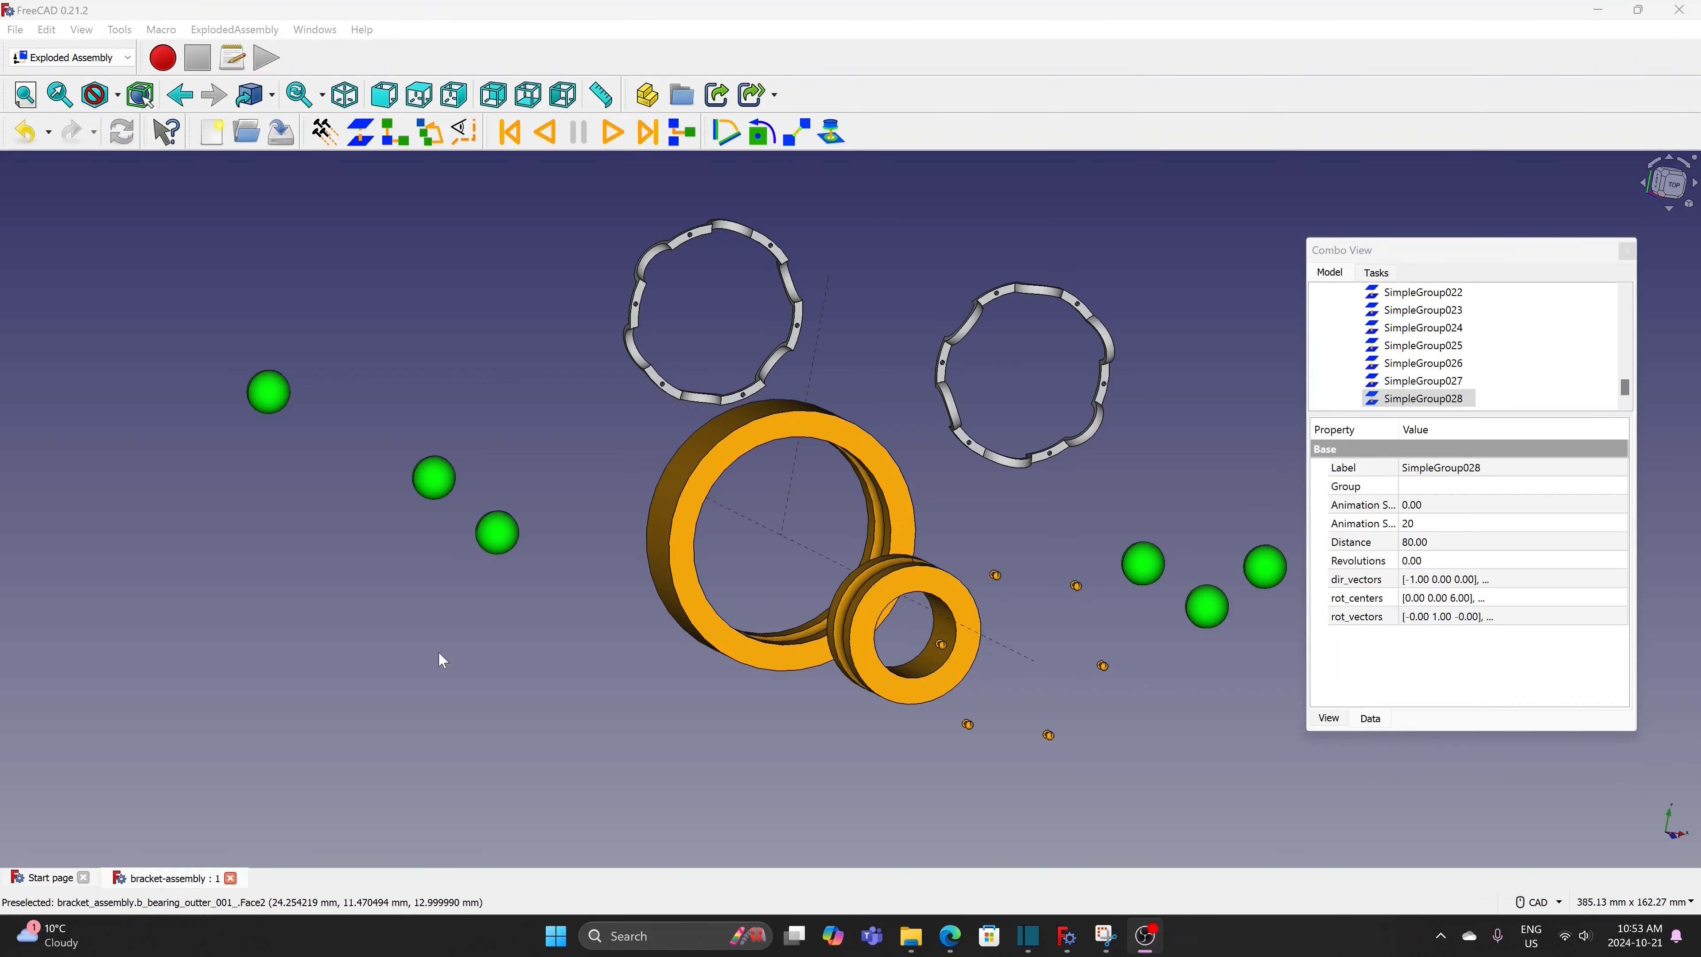
Set the animation step time of all groups from SimpleGroup to SimpleGroup028 to 0.05 and save the document
left_click(1450, 404)
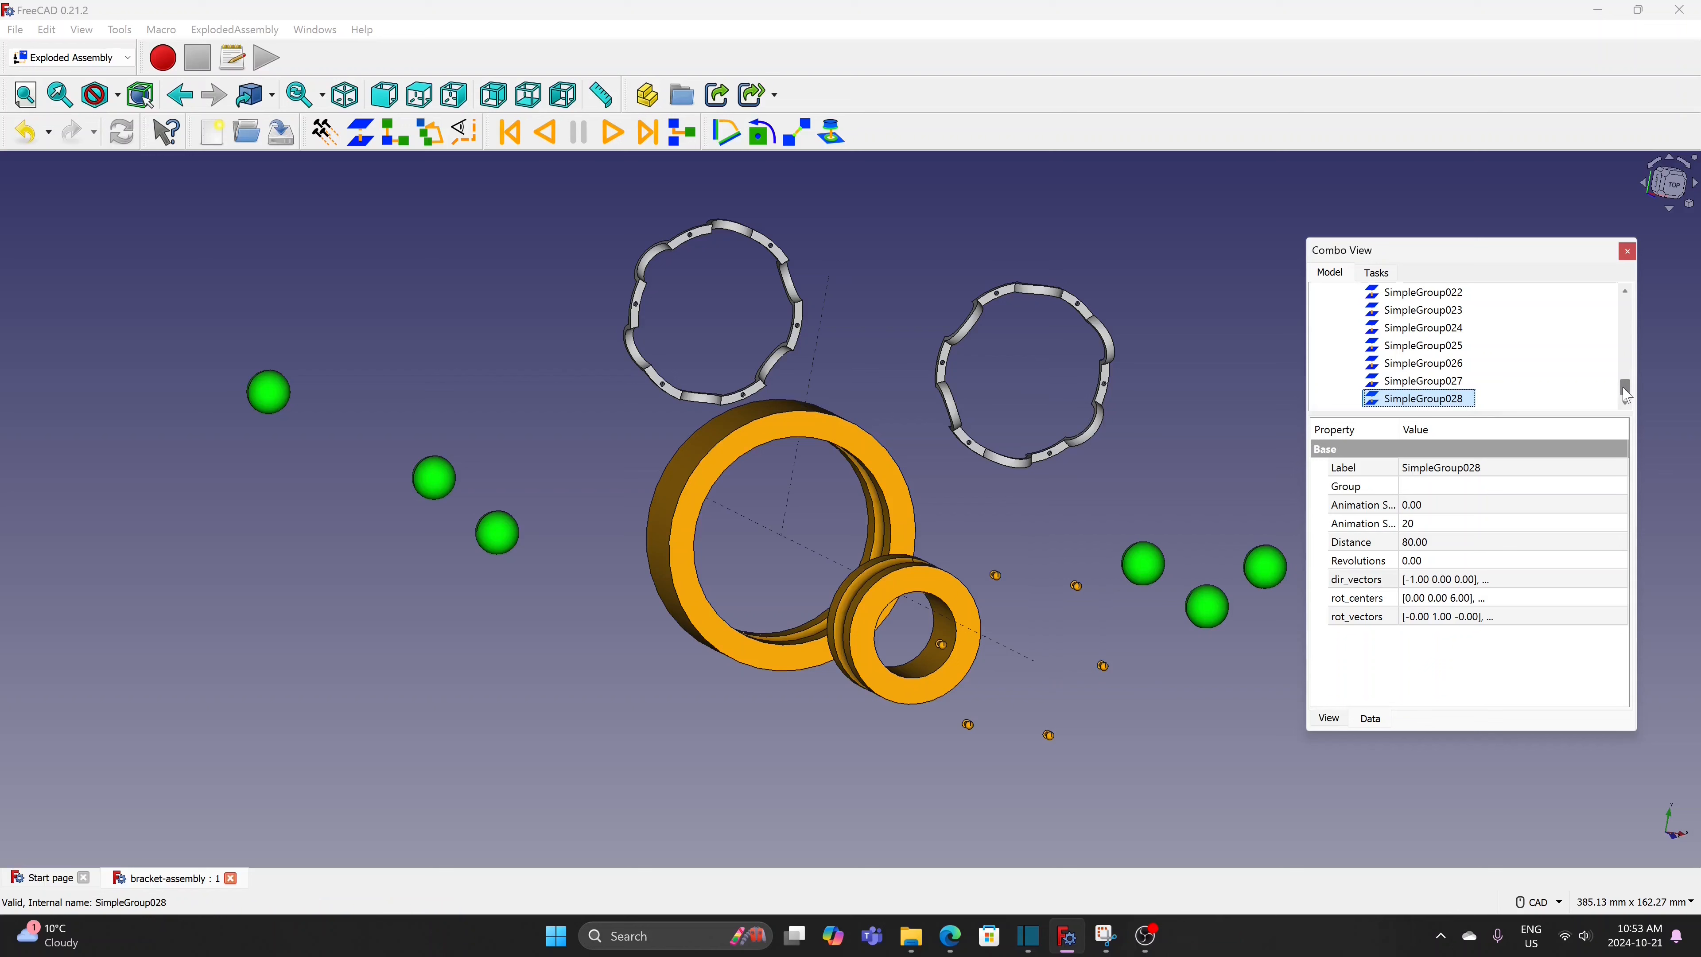
left_click_drag(1629, 395, 1627, 341)
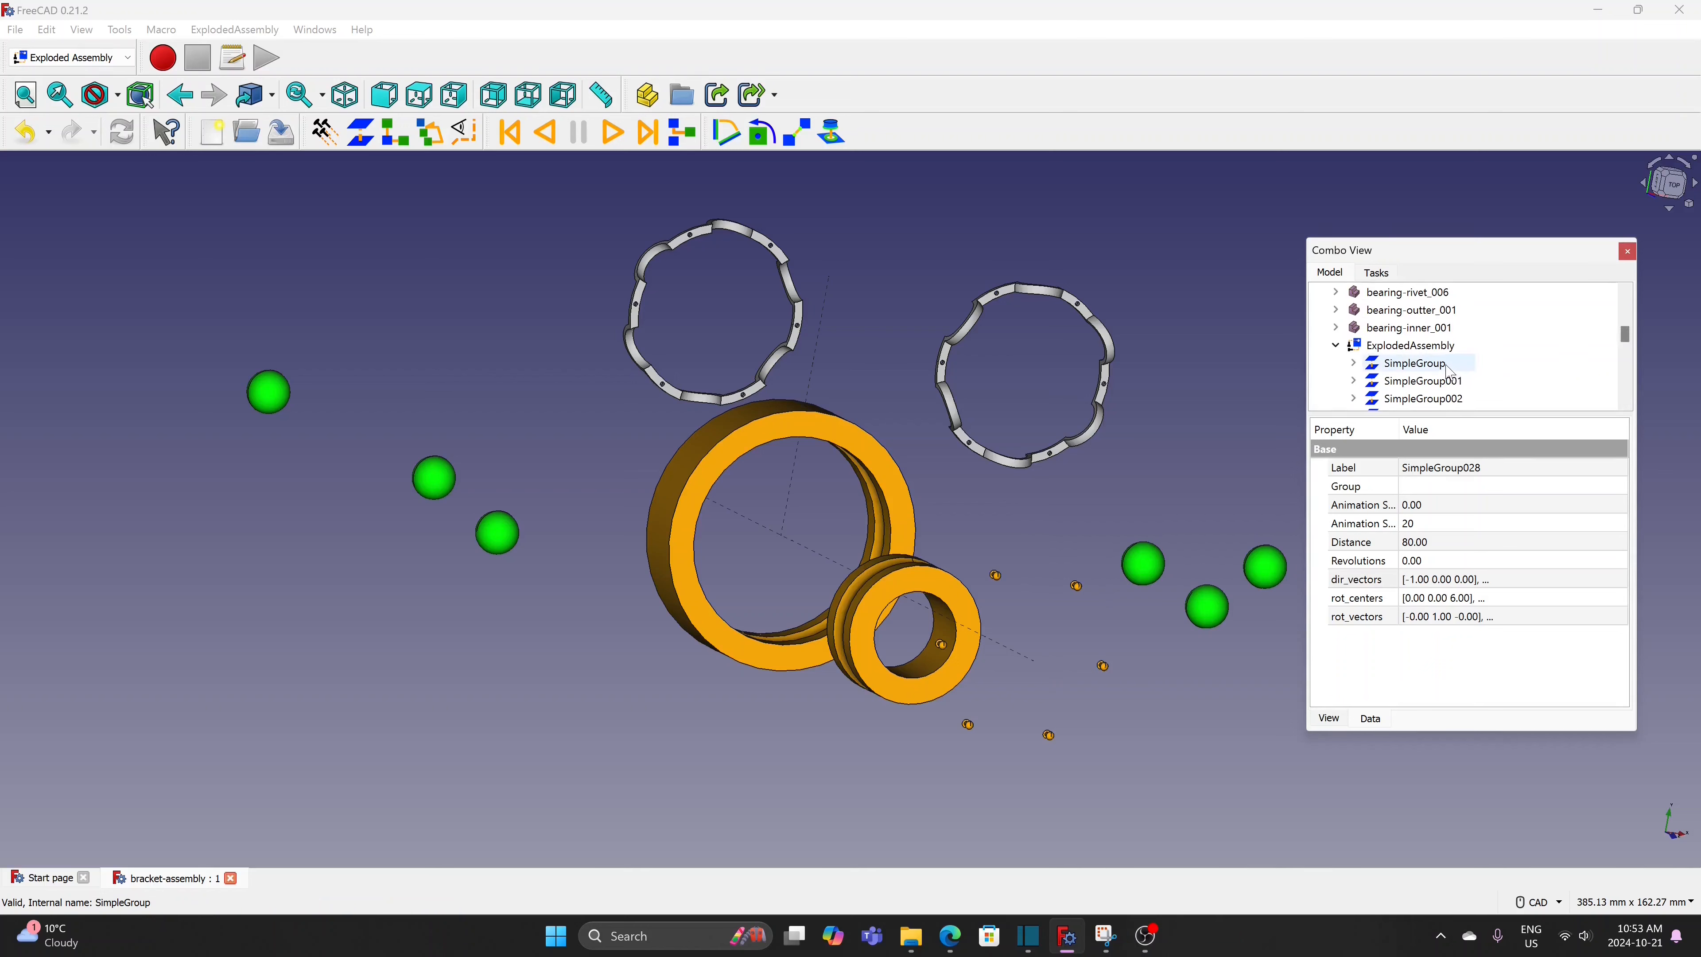
left_click(1450, 364, "shift")
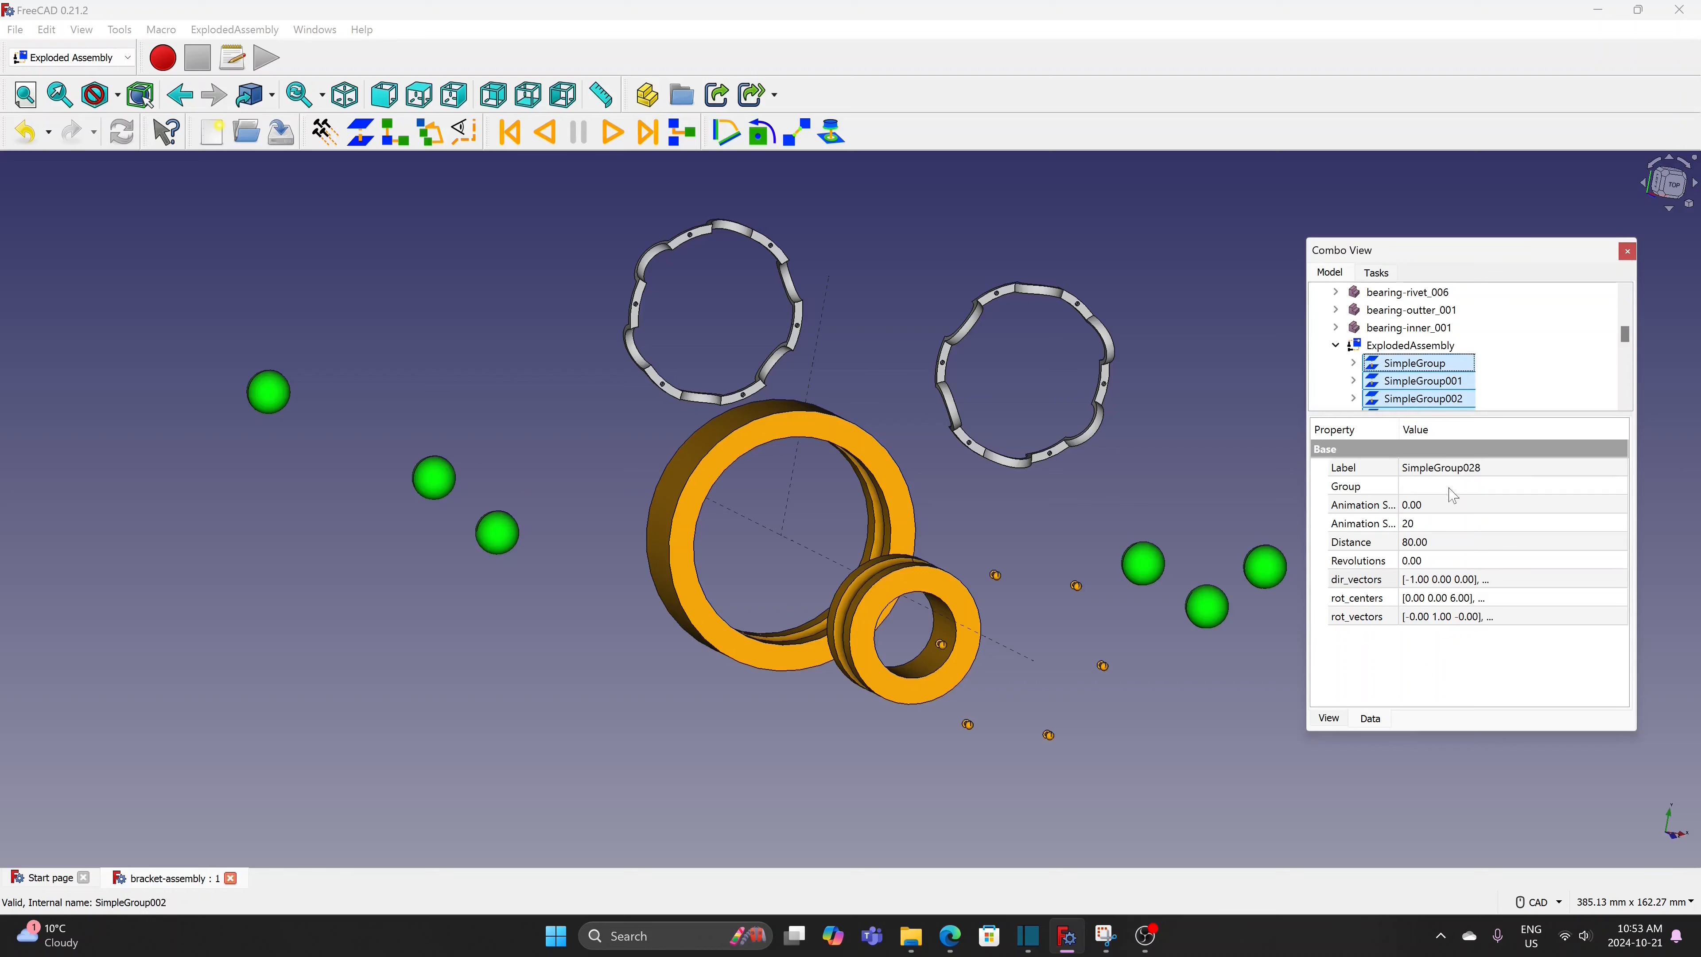
left_click(1445, 506)
type("0")
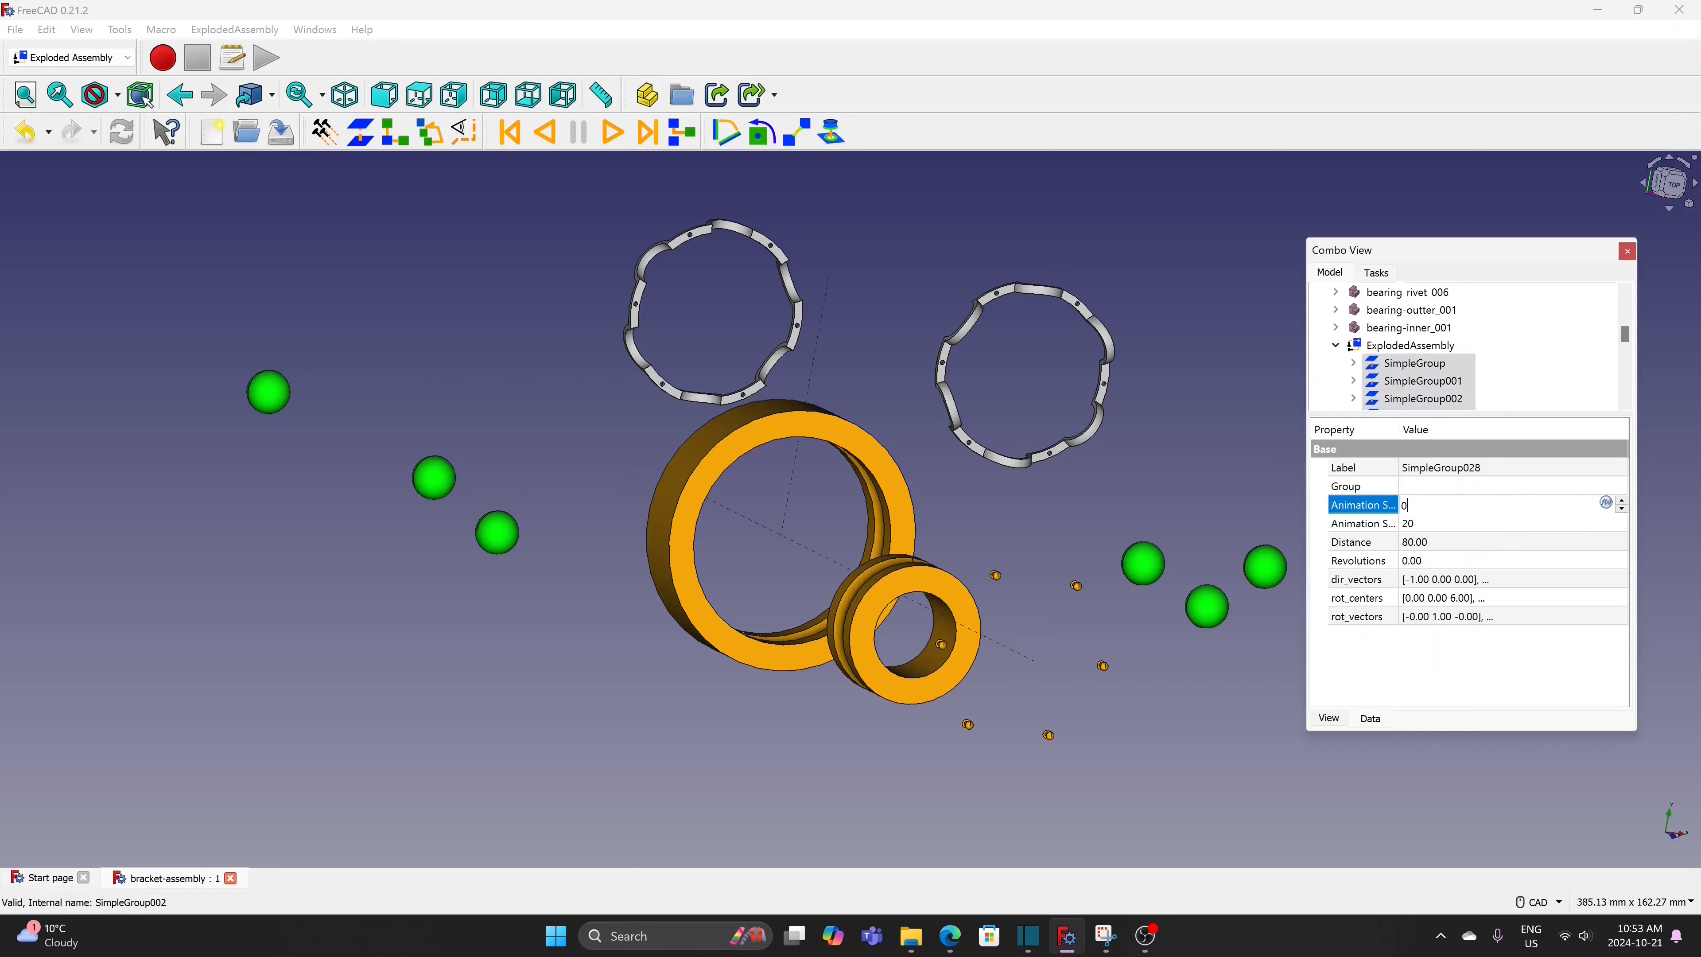
type(".05")
key("Return")
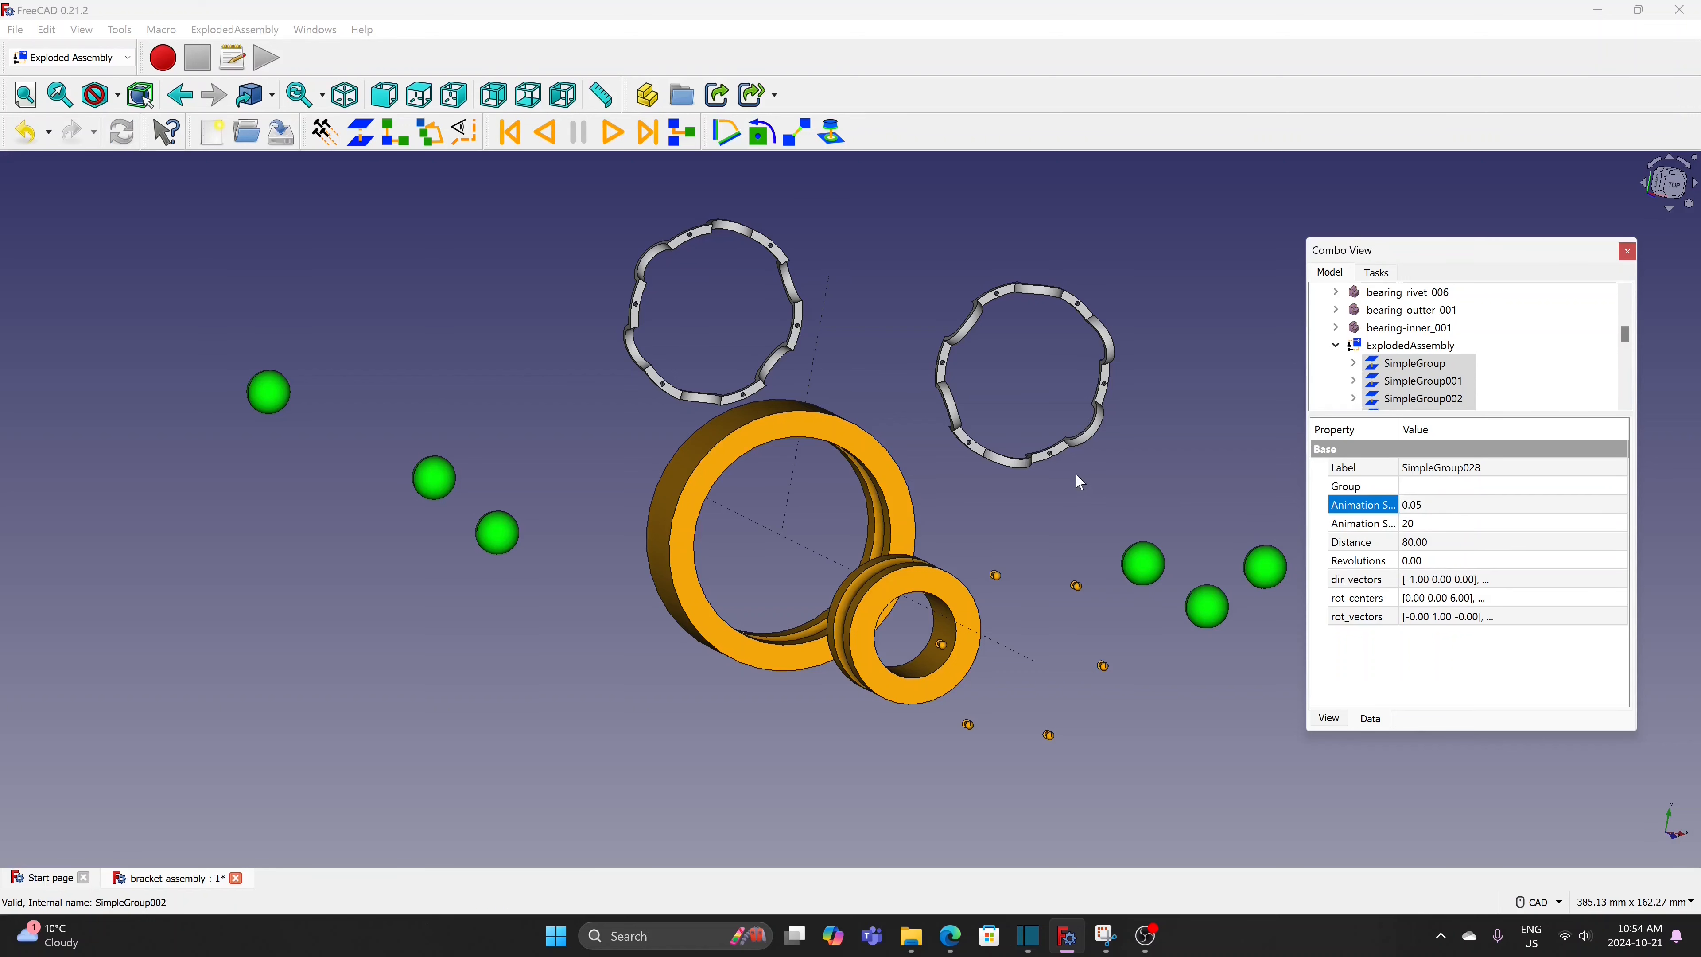
key("ctrl+s")
left_click_drag(1626, 335, 1630, 377)
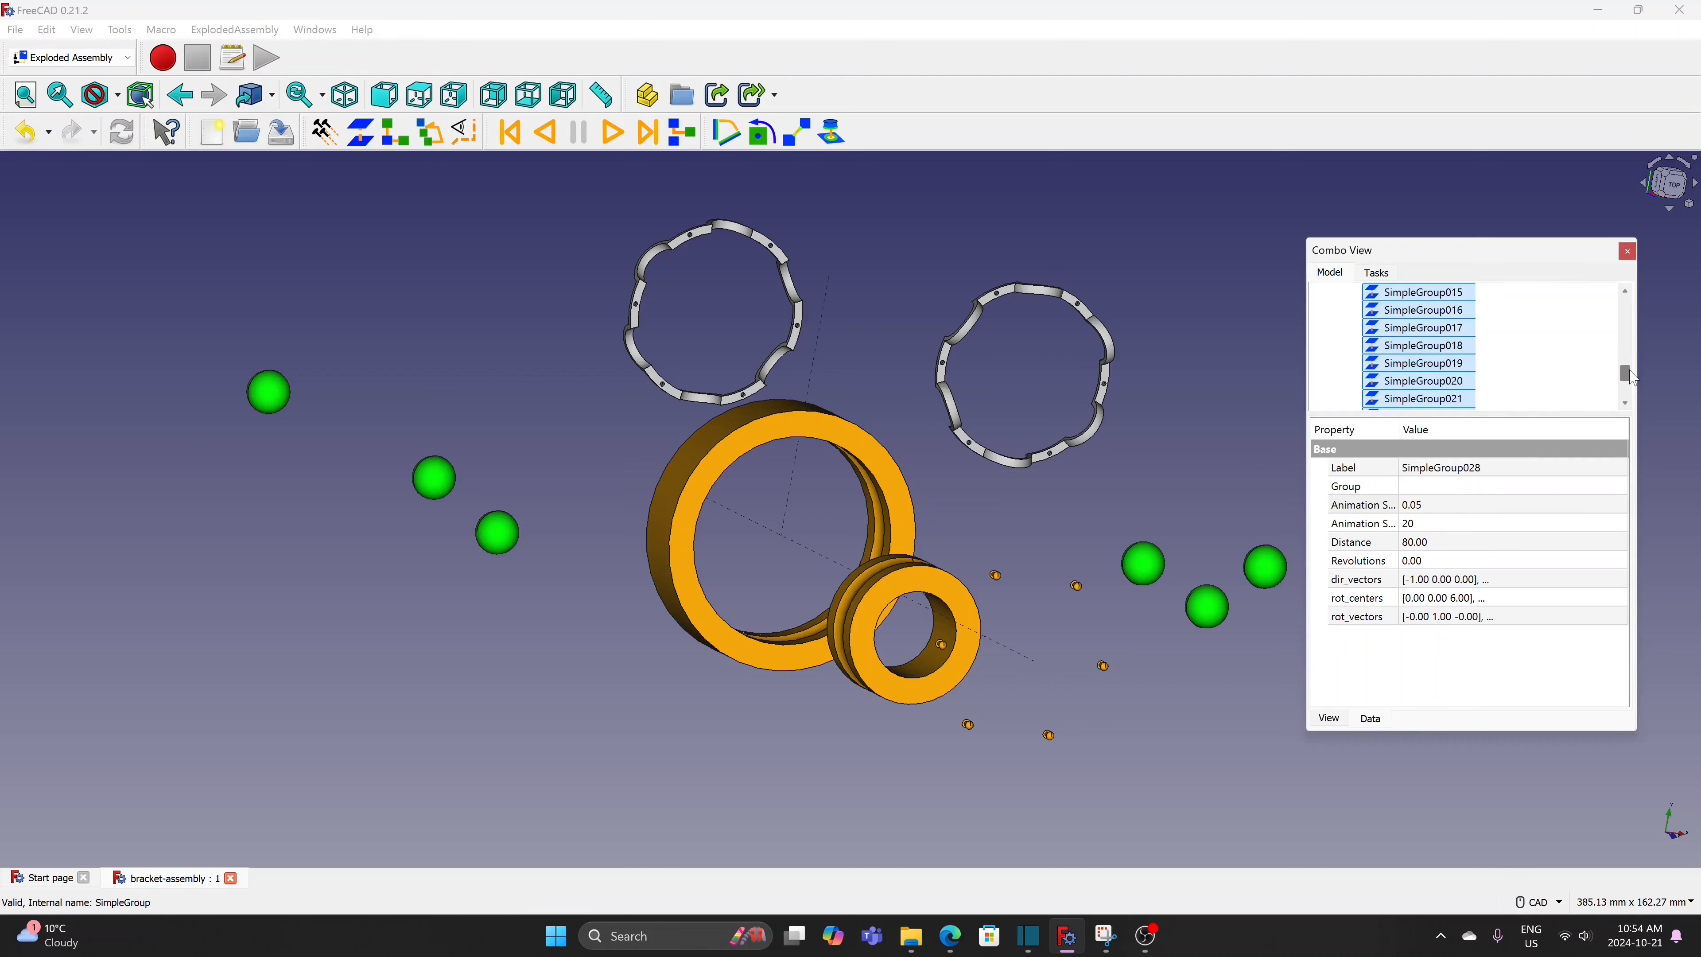
left_click(1562, 382)
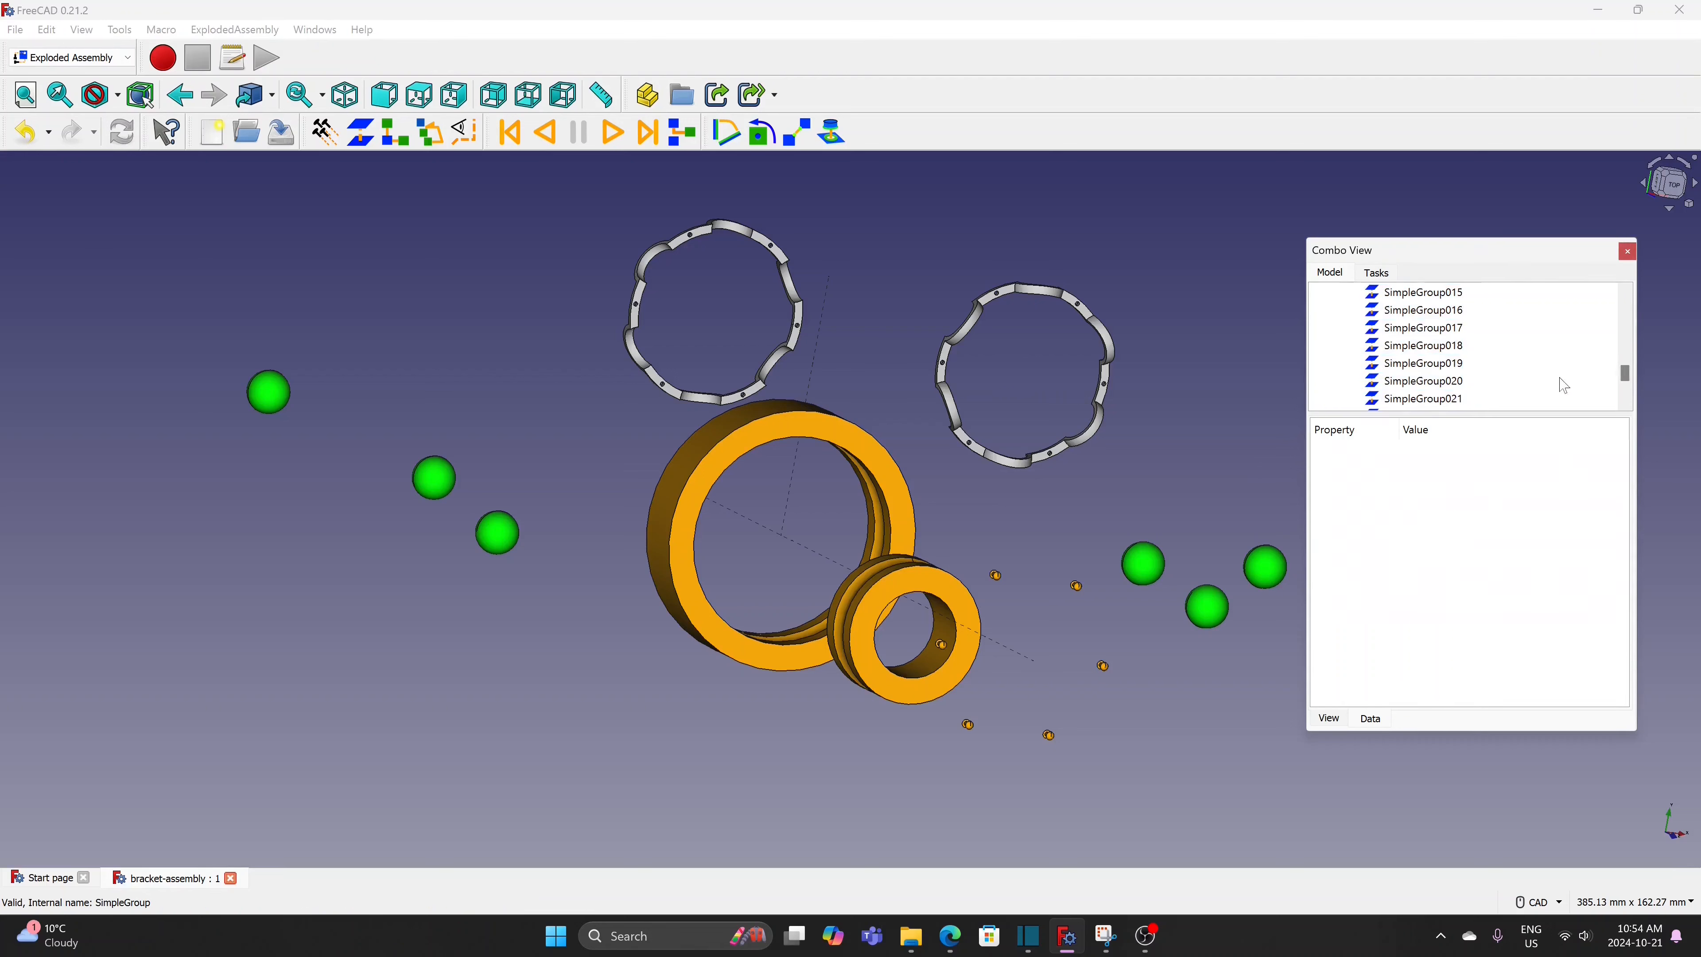
Play the explosion animation backward and pause it partway through the ball movements
left_click(1430, 312)
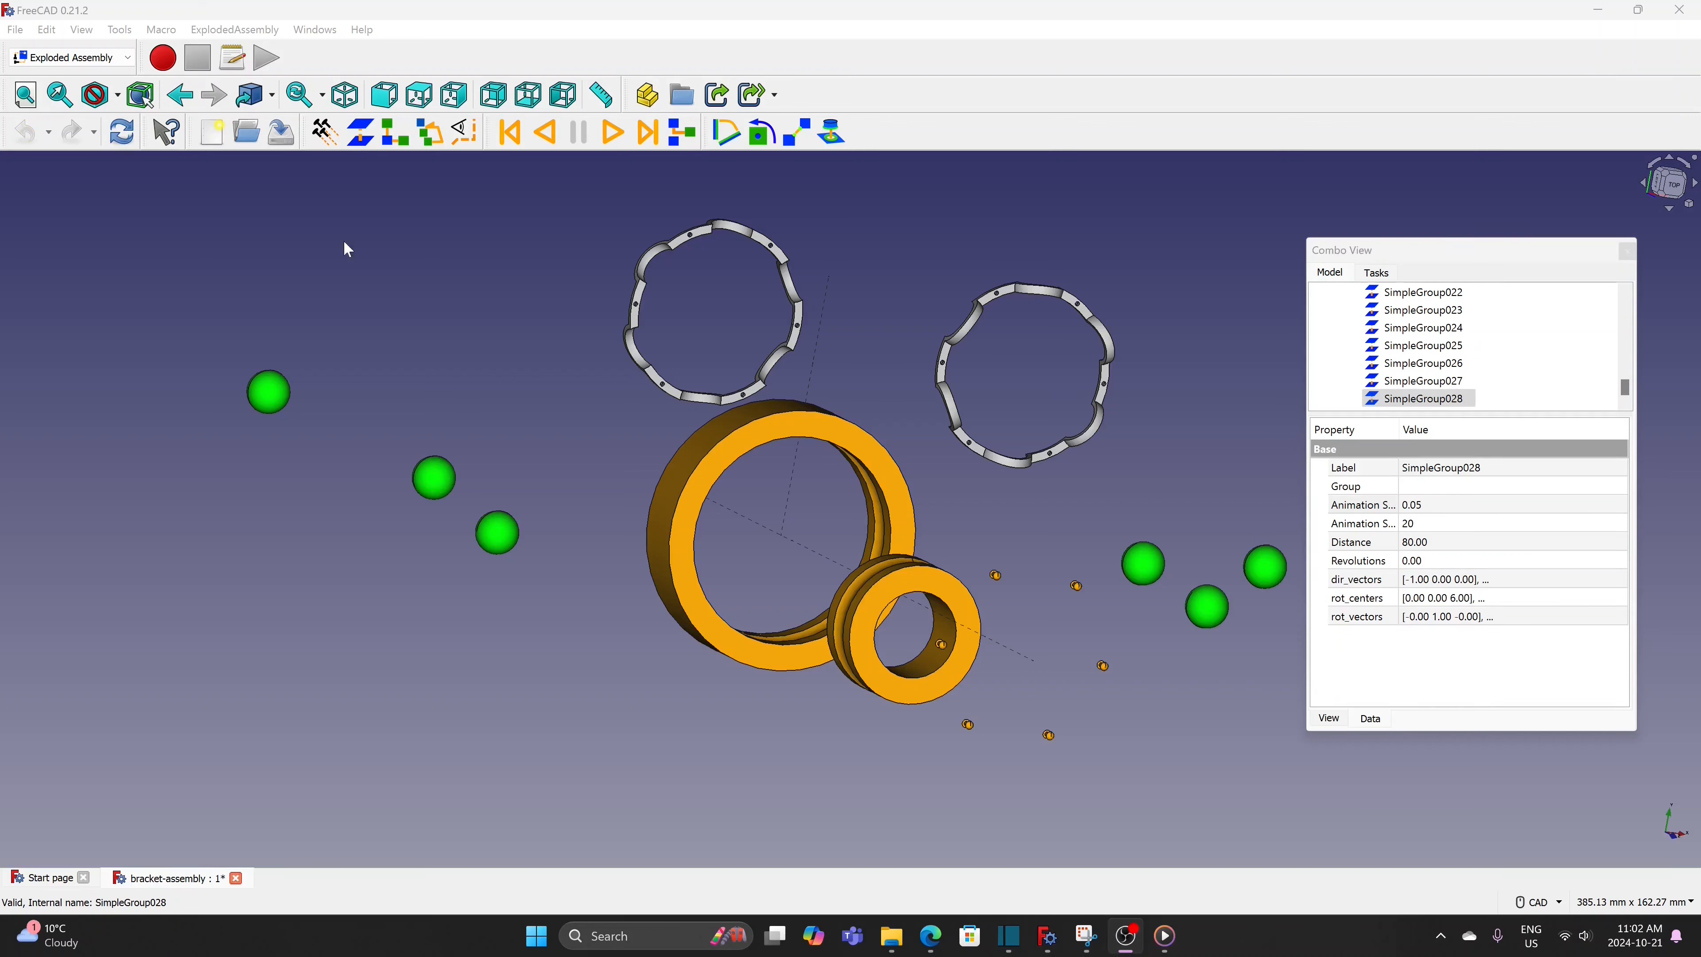
left_click(546, 132)
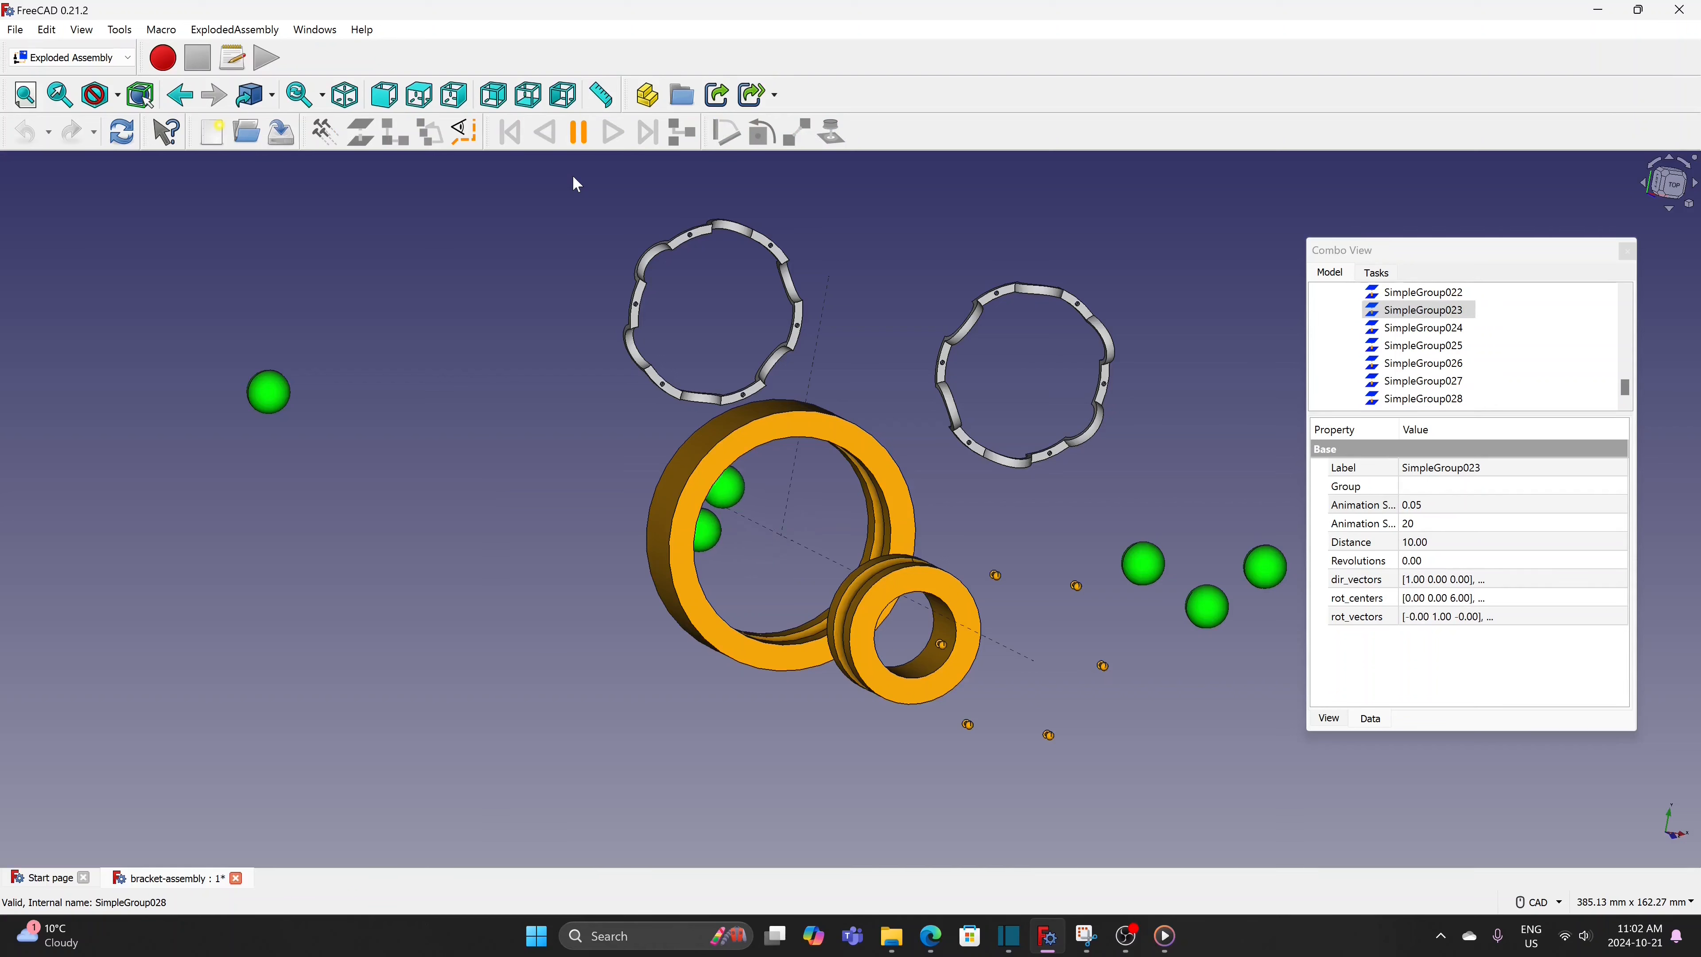
left_click(576, 144)
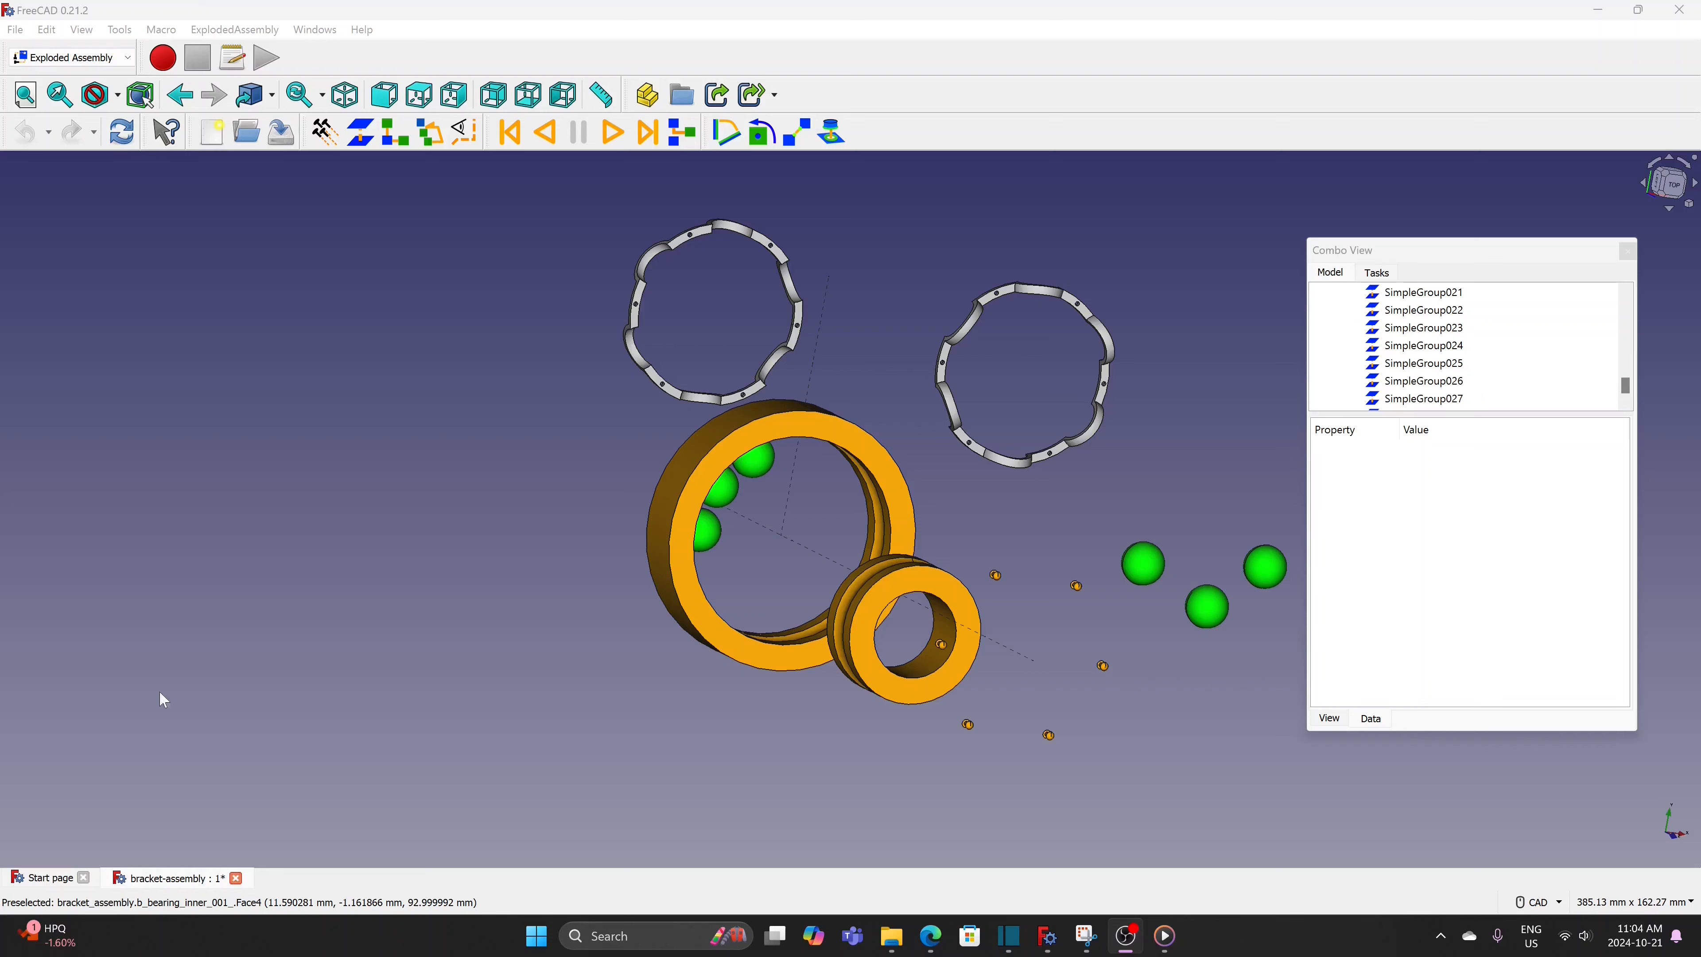
Create a simple explosion group for bearing-ball_006, referenced to the outer ring's flat front face, with distance 50
left_click(761, 473)
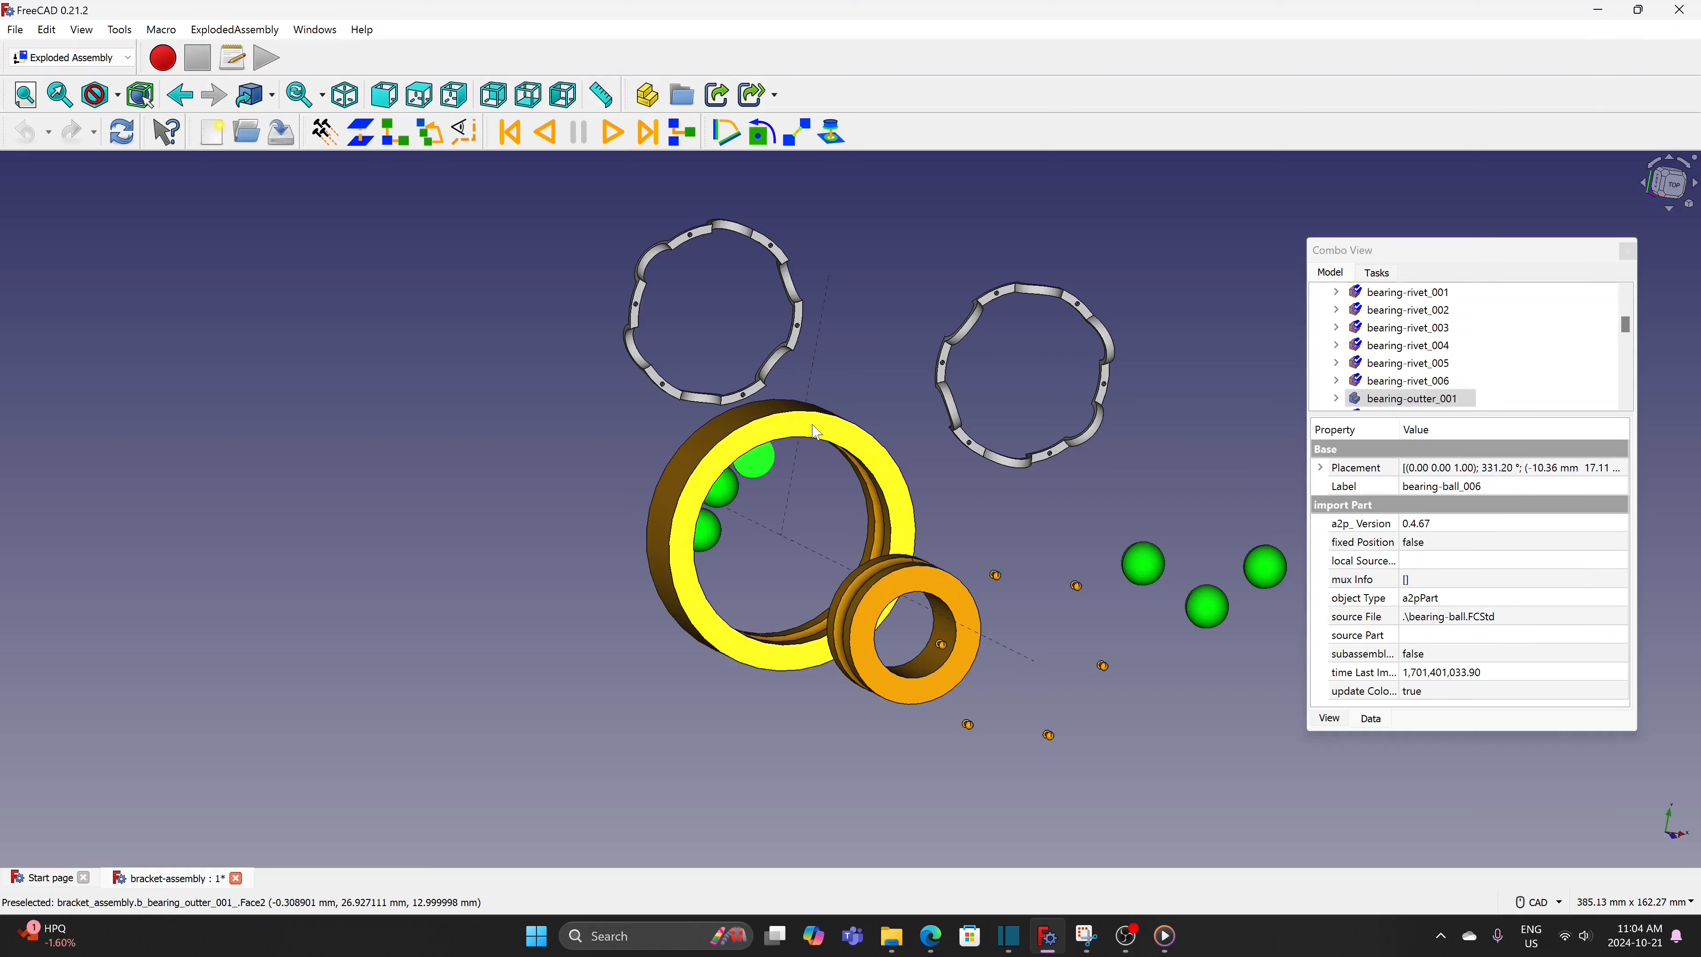
left_click(362, 134)
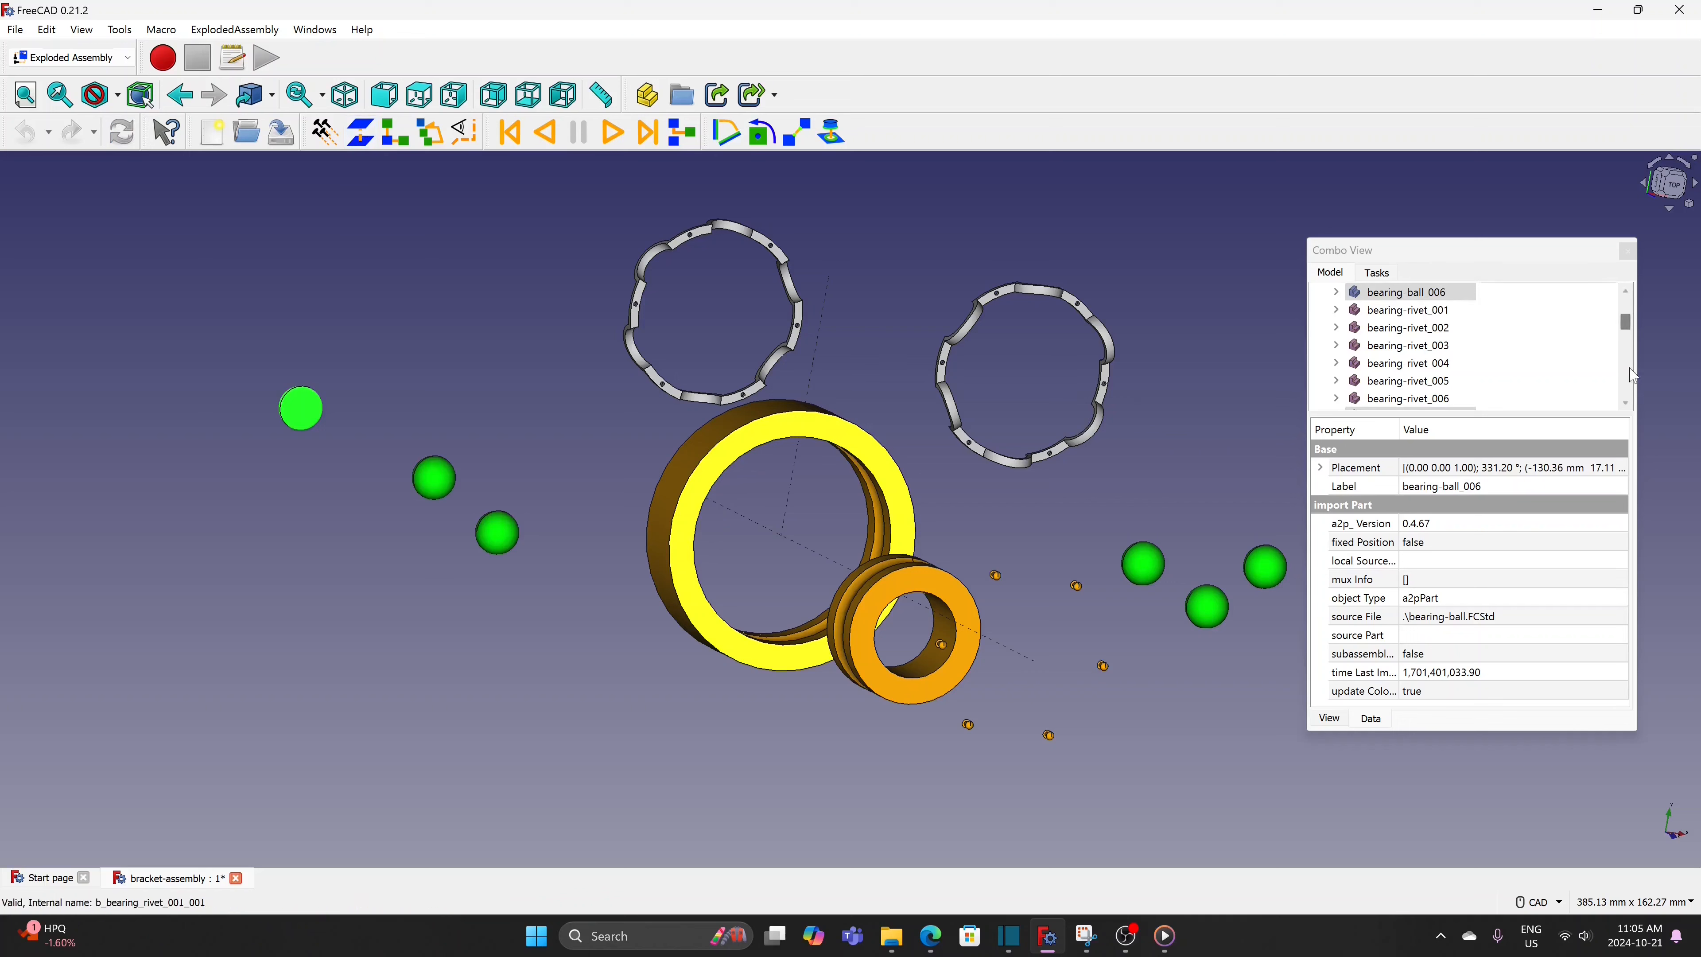
left_click_drag(1629, 327, 1629, 414)
left_click(1441, 402)
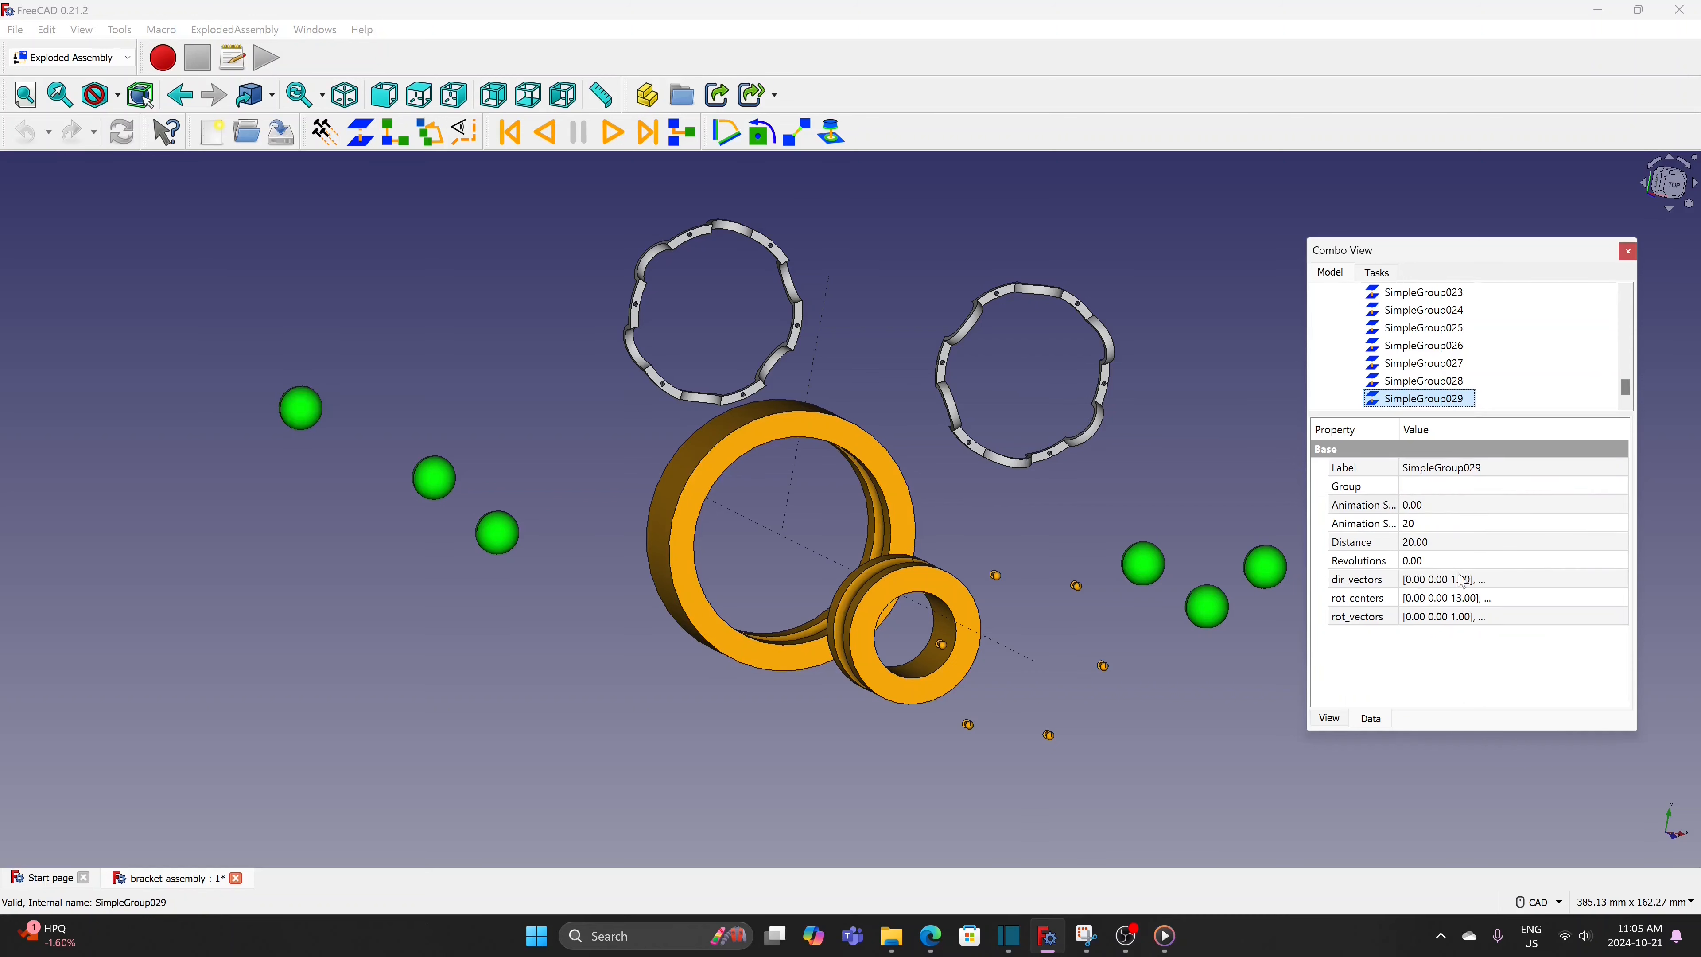
left_click(1462, 548)
type("50")
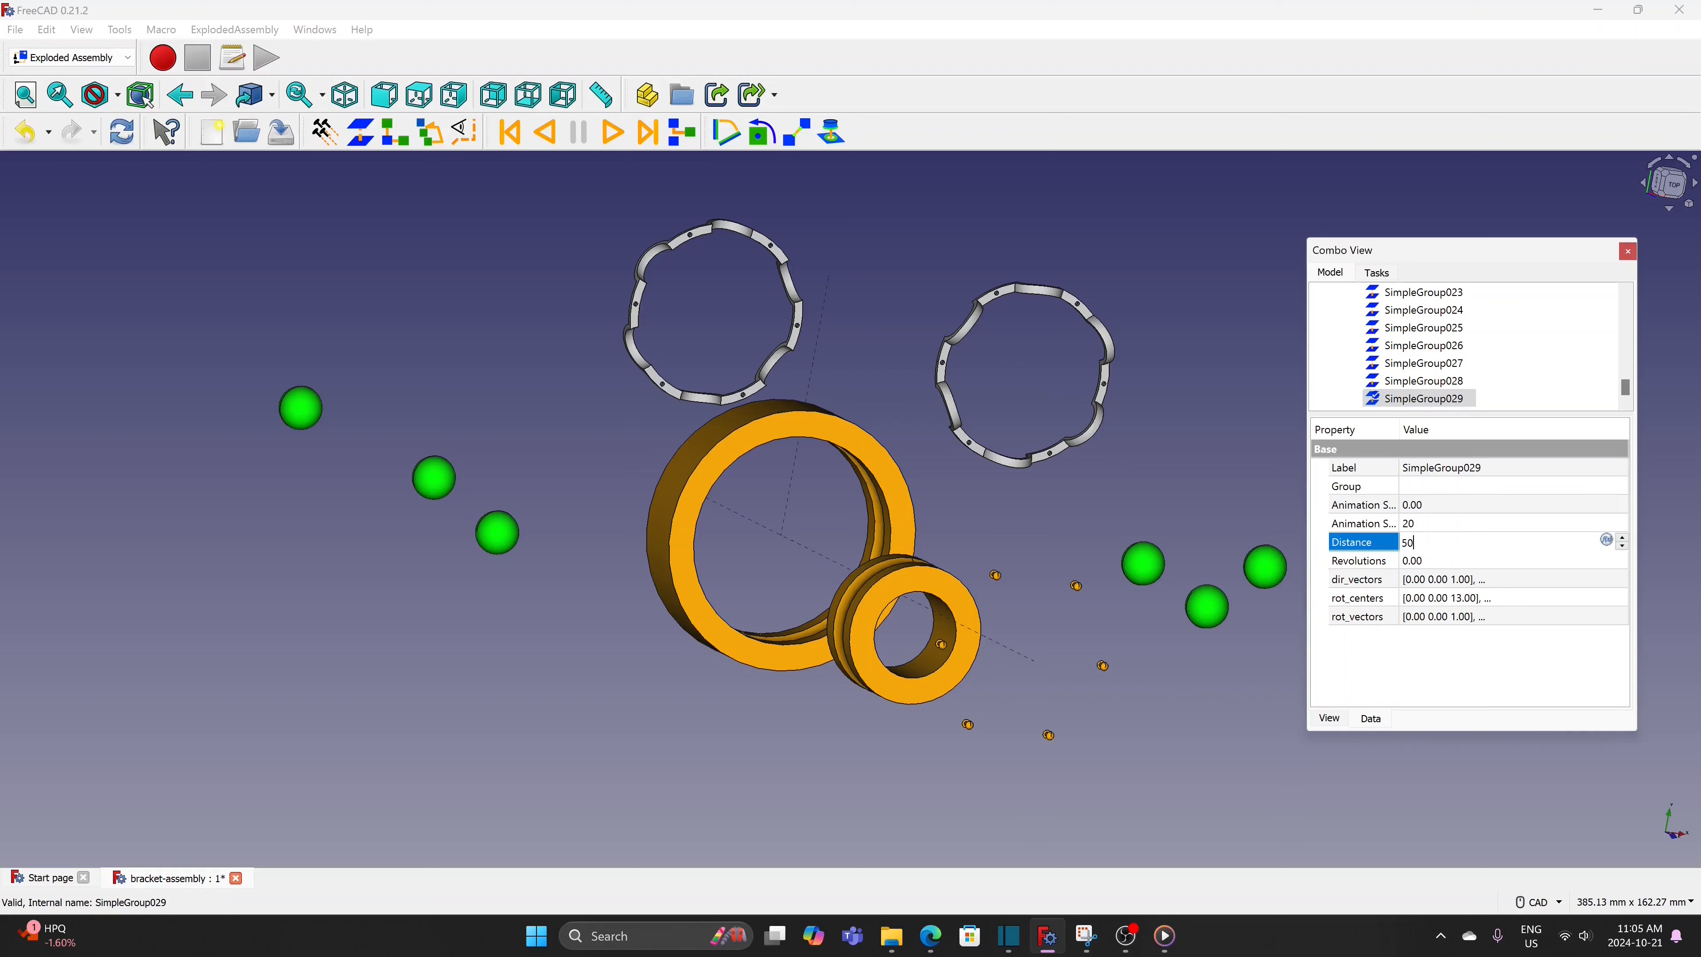
left_click(1230, 519)
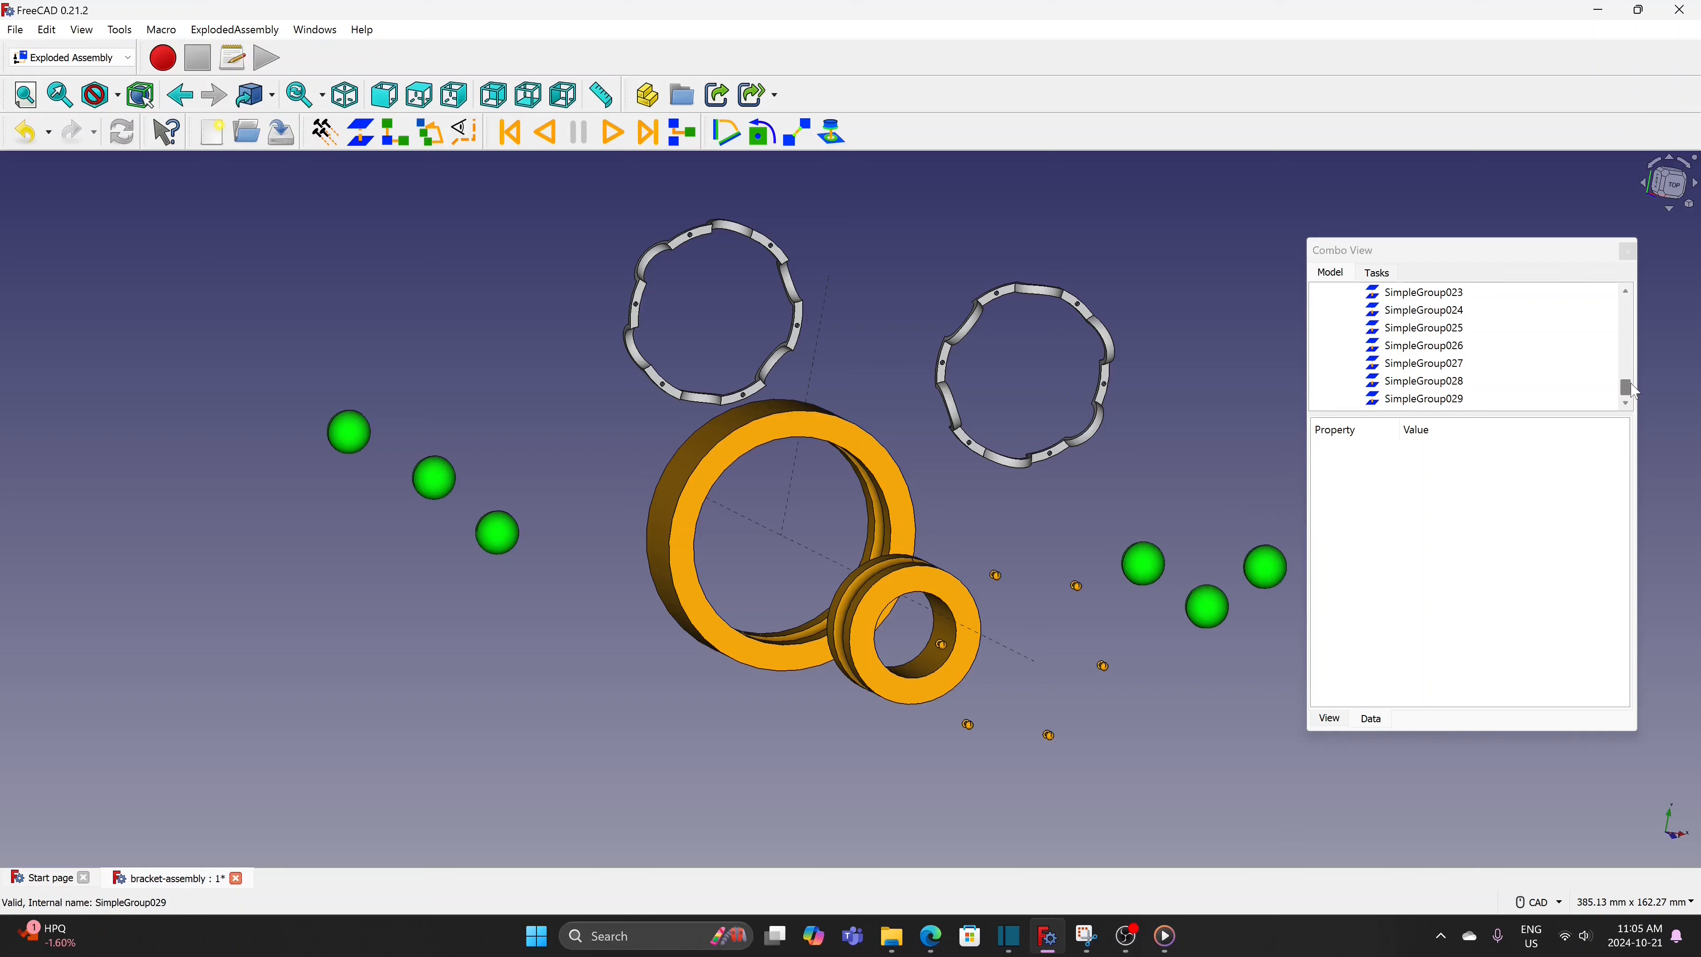
Move SimpleGroup029 directly before SimpleGroup022 in the exploded assembly's group order and check the neighbouring groups
left_click(1454, 400)
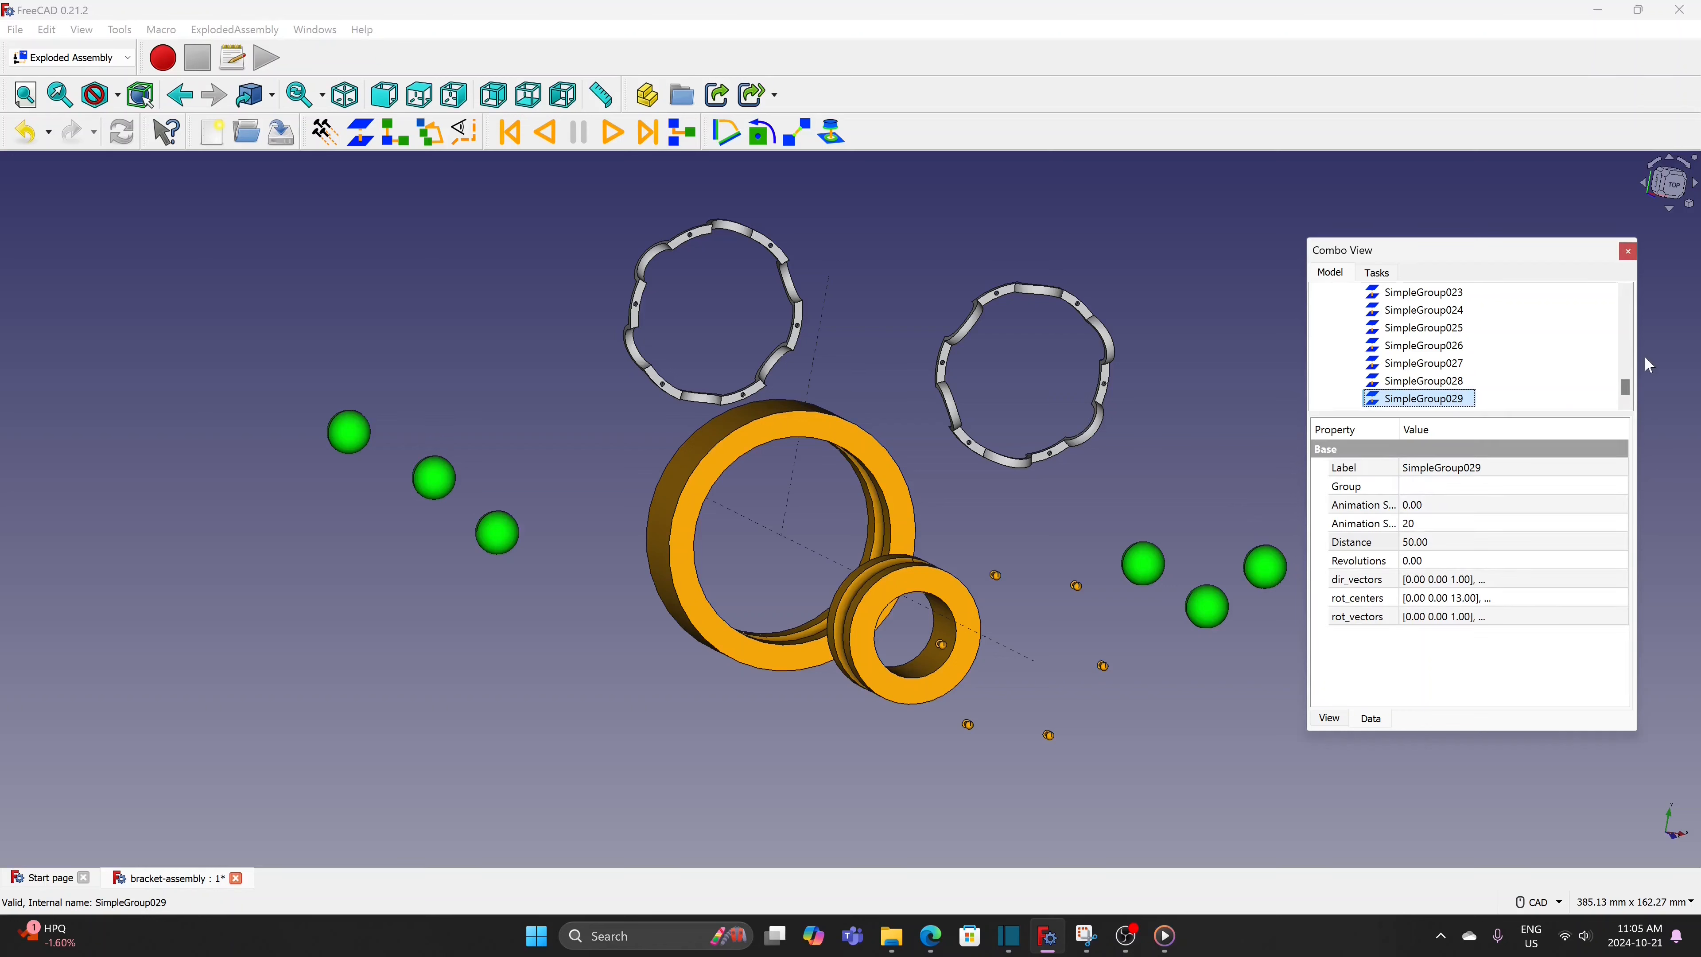
left_click_drag(1628, 388, 1628, 380)
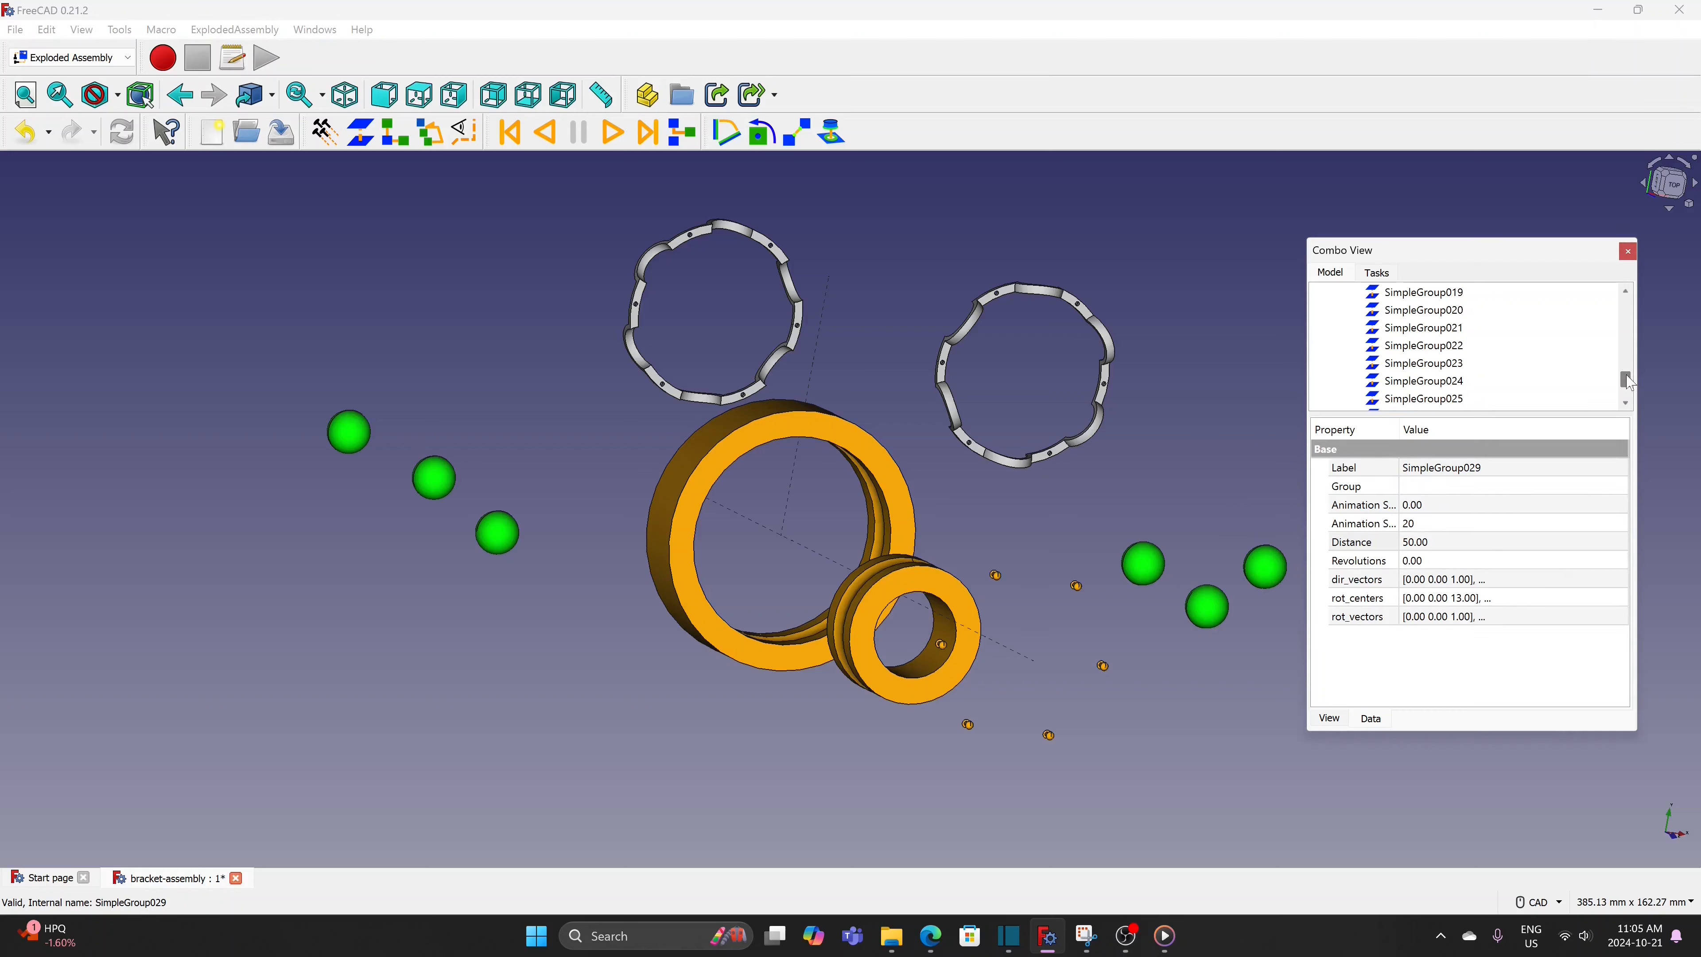
left_click(1462, 350, "ctrl")
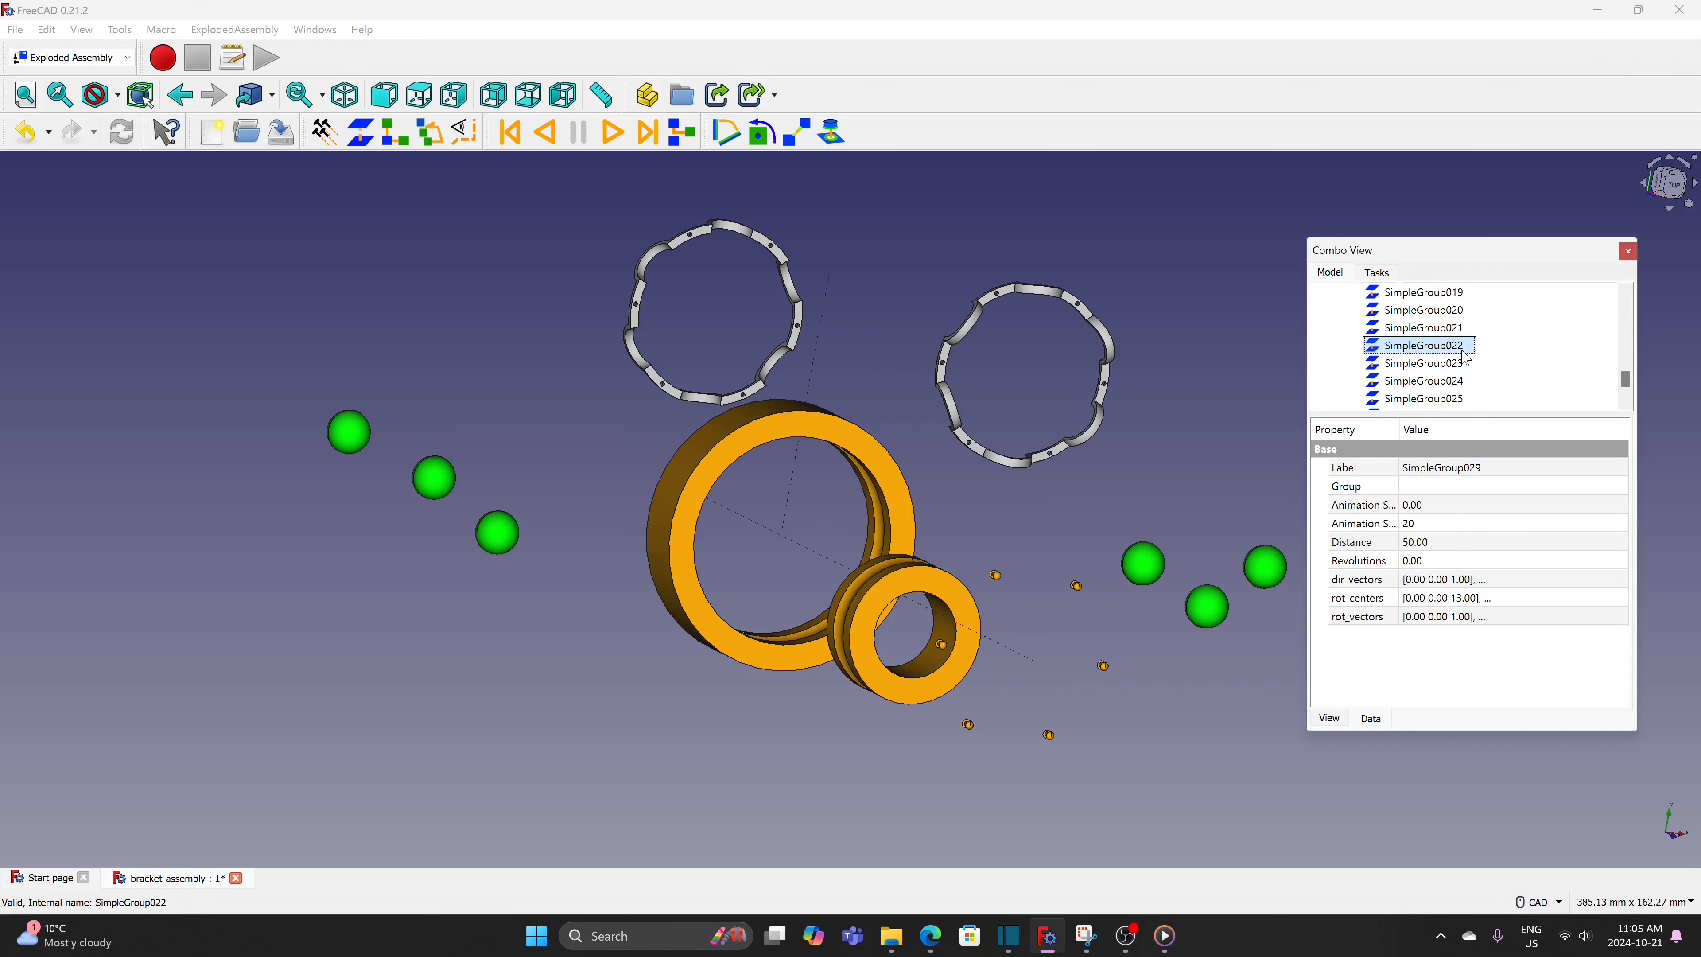
left_click(429, 134)
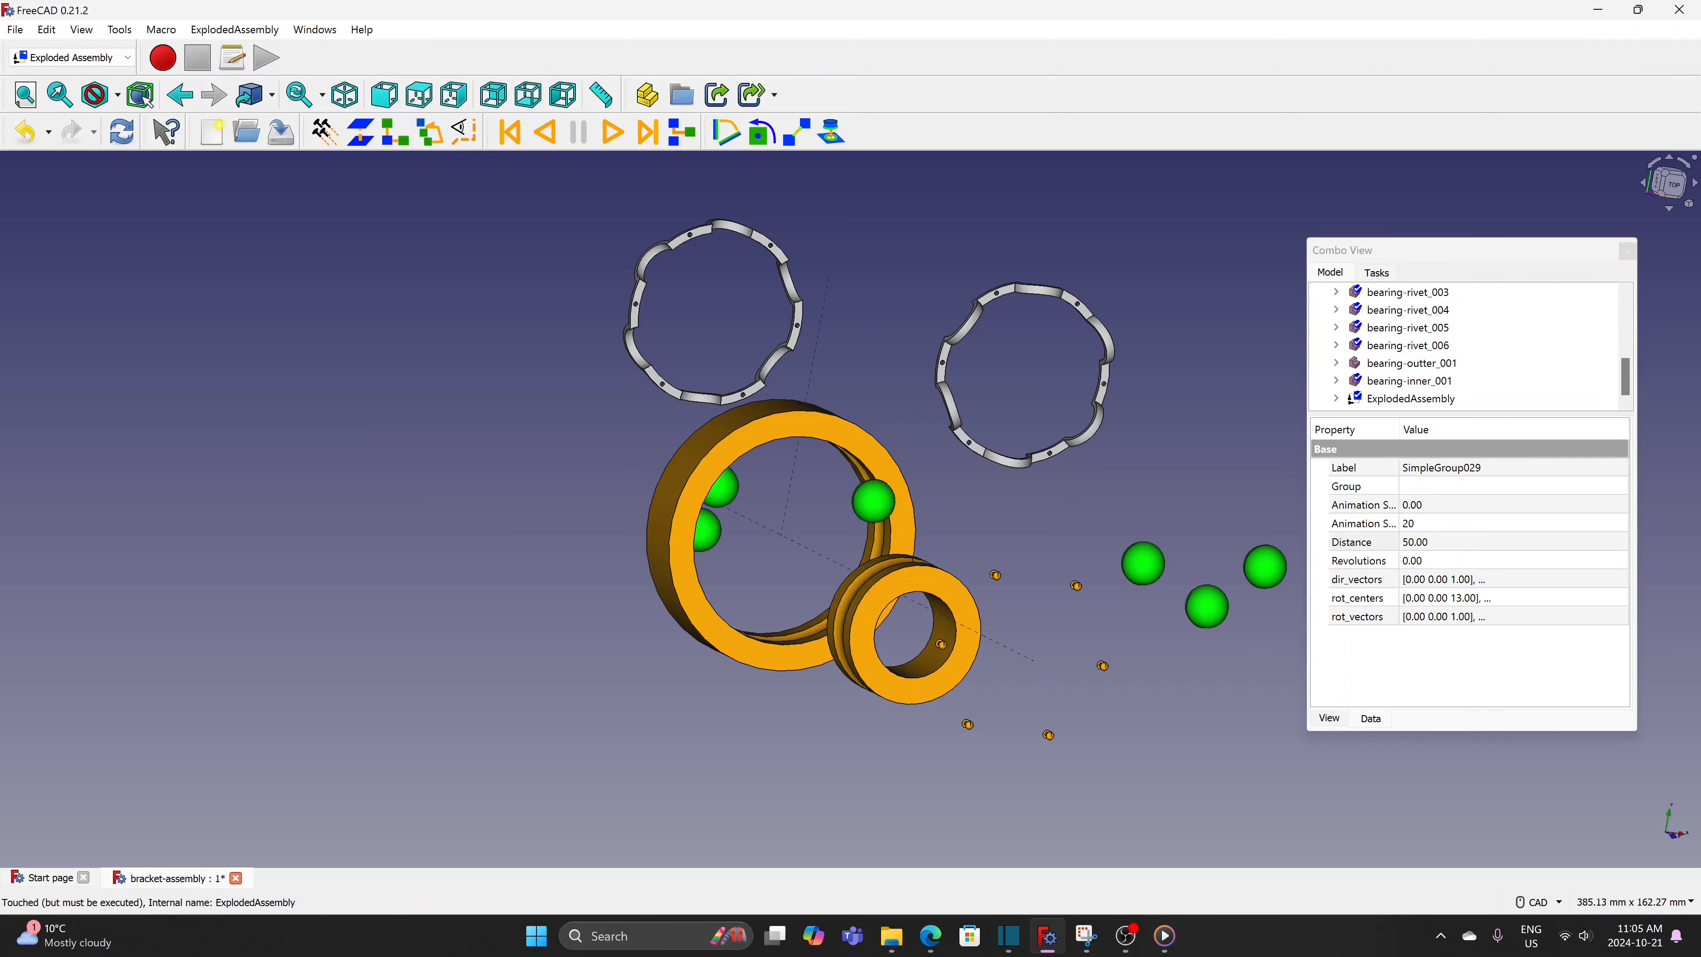
left_click_drag(1628, 375, 1632, 385)
left_click(1336, 399)
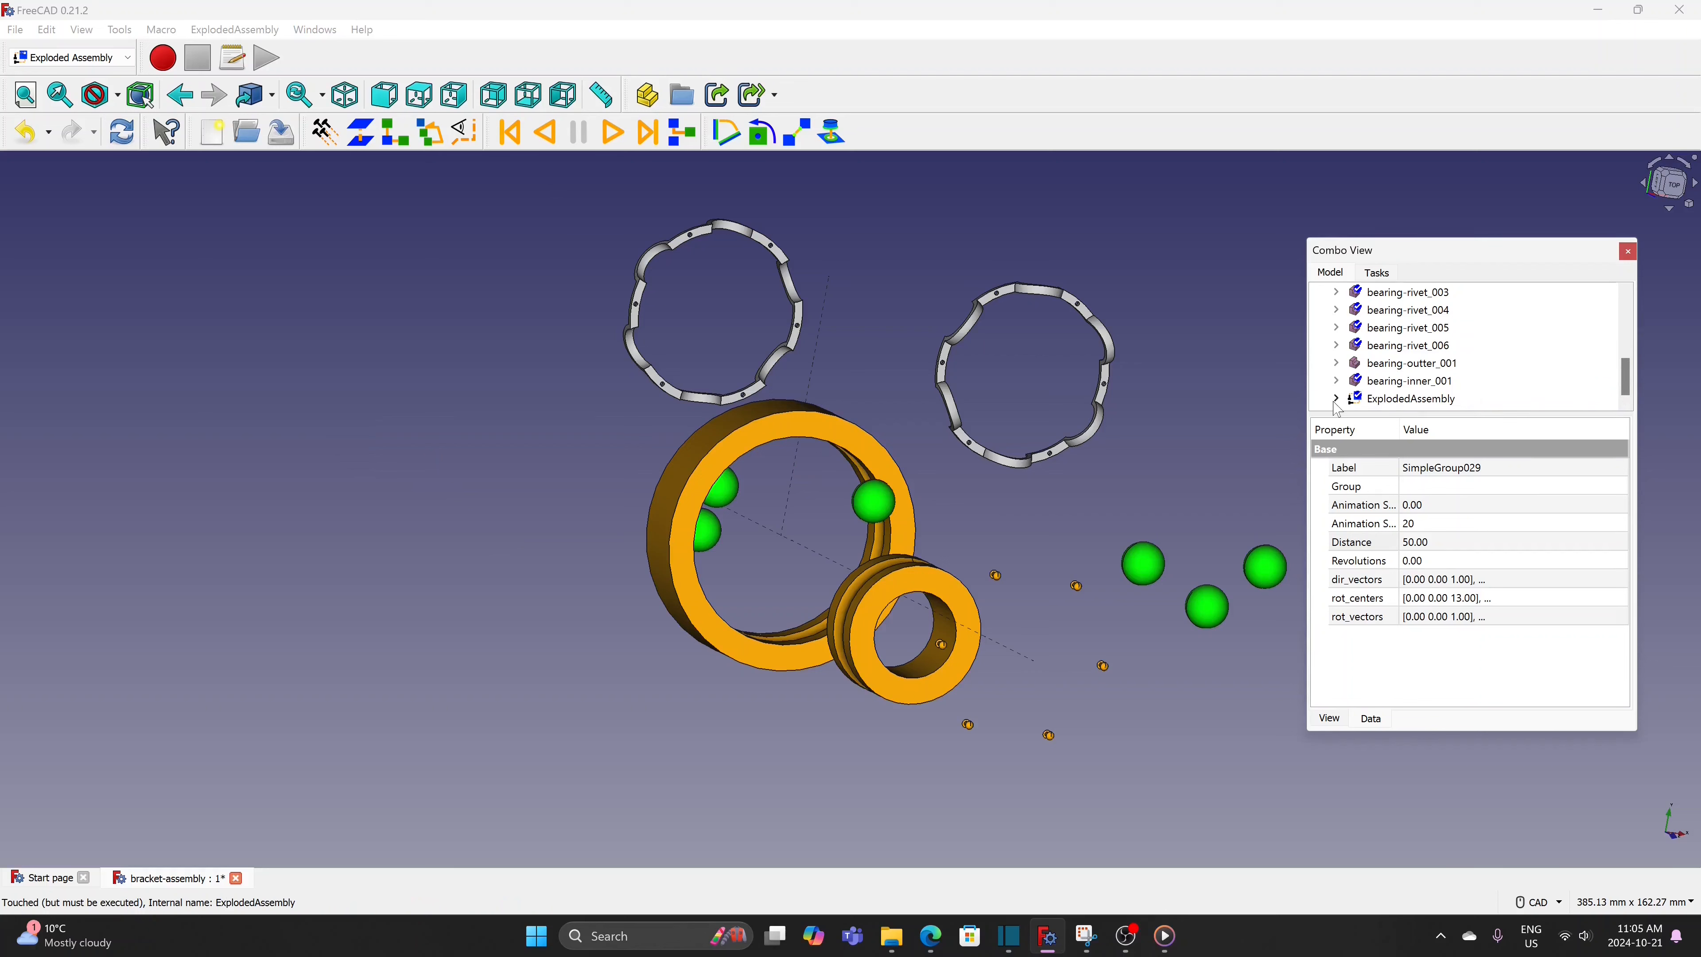
left_click_drag(1632, 339, 1622, 383)
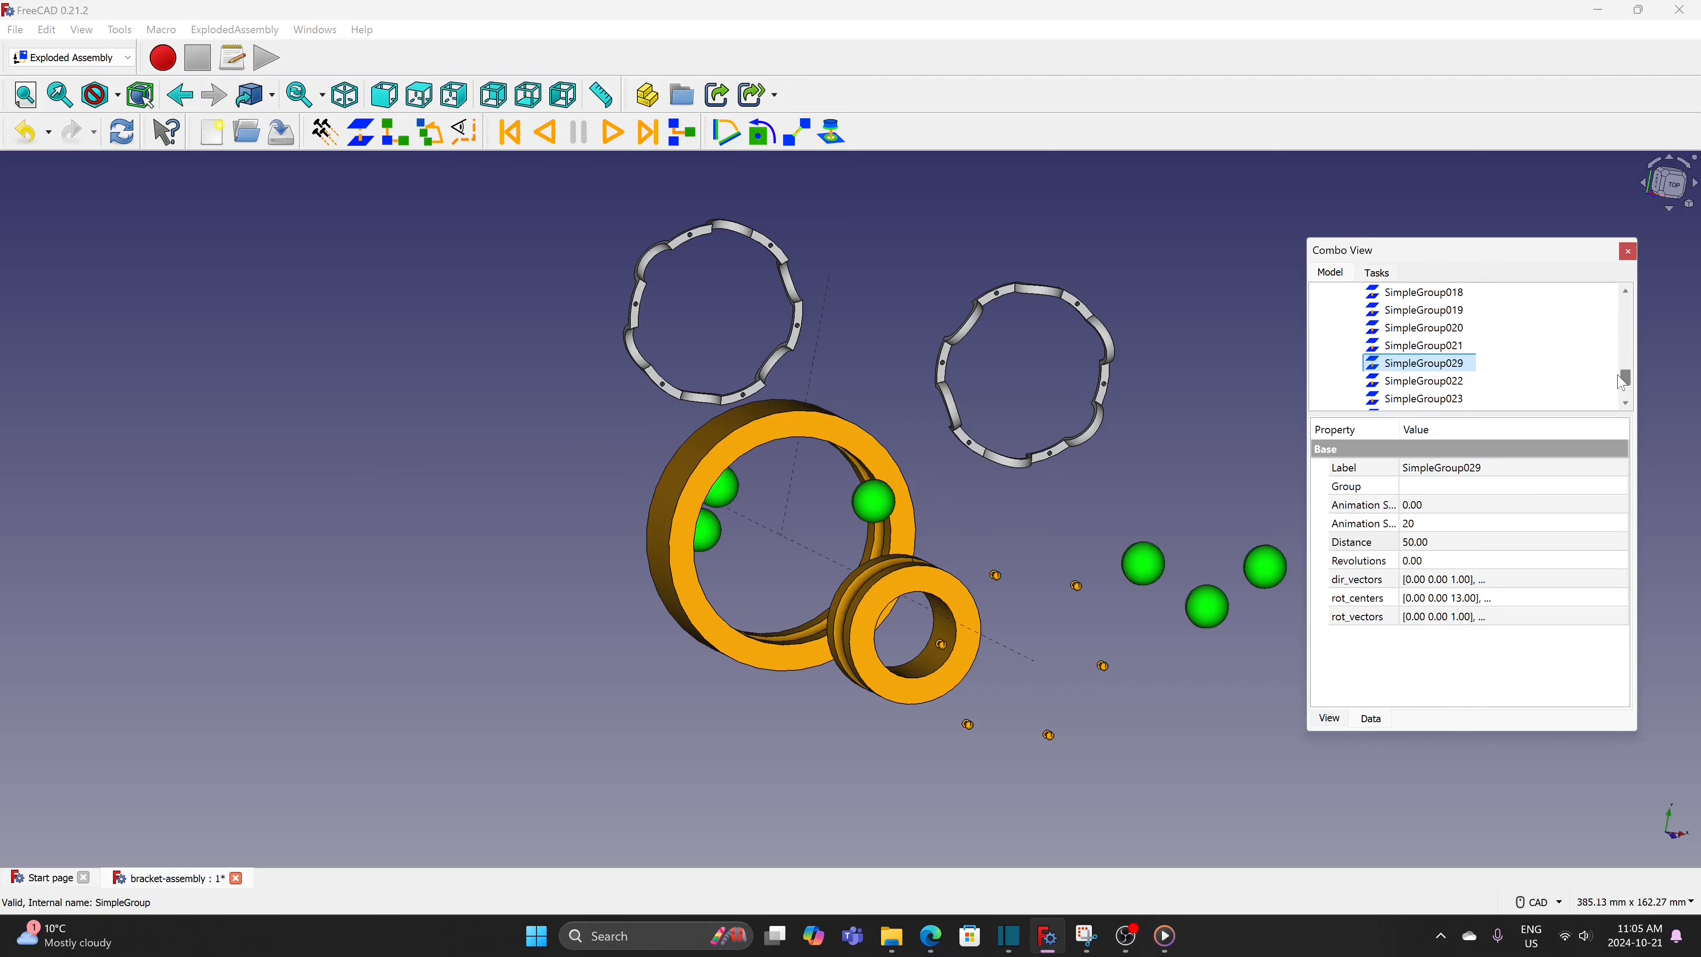
left_click(1461, 349)
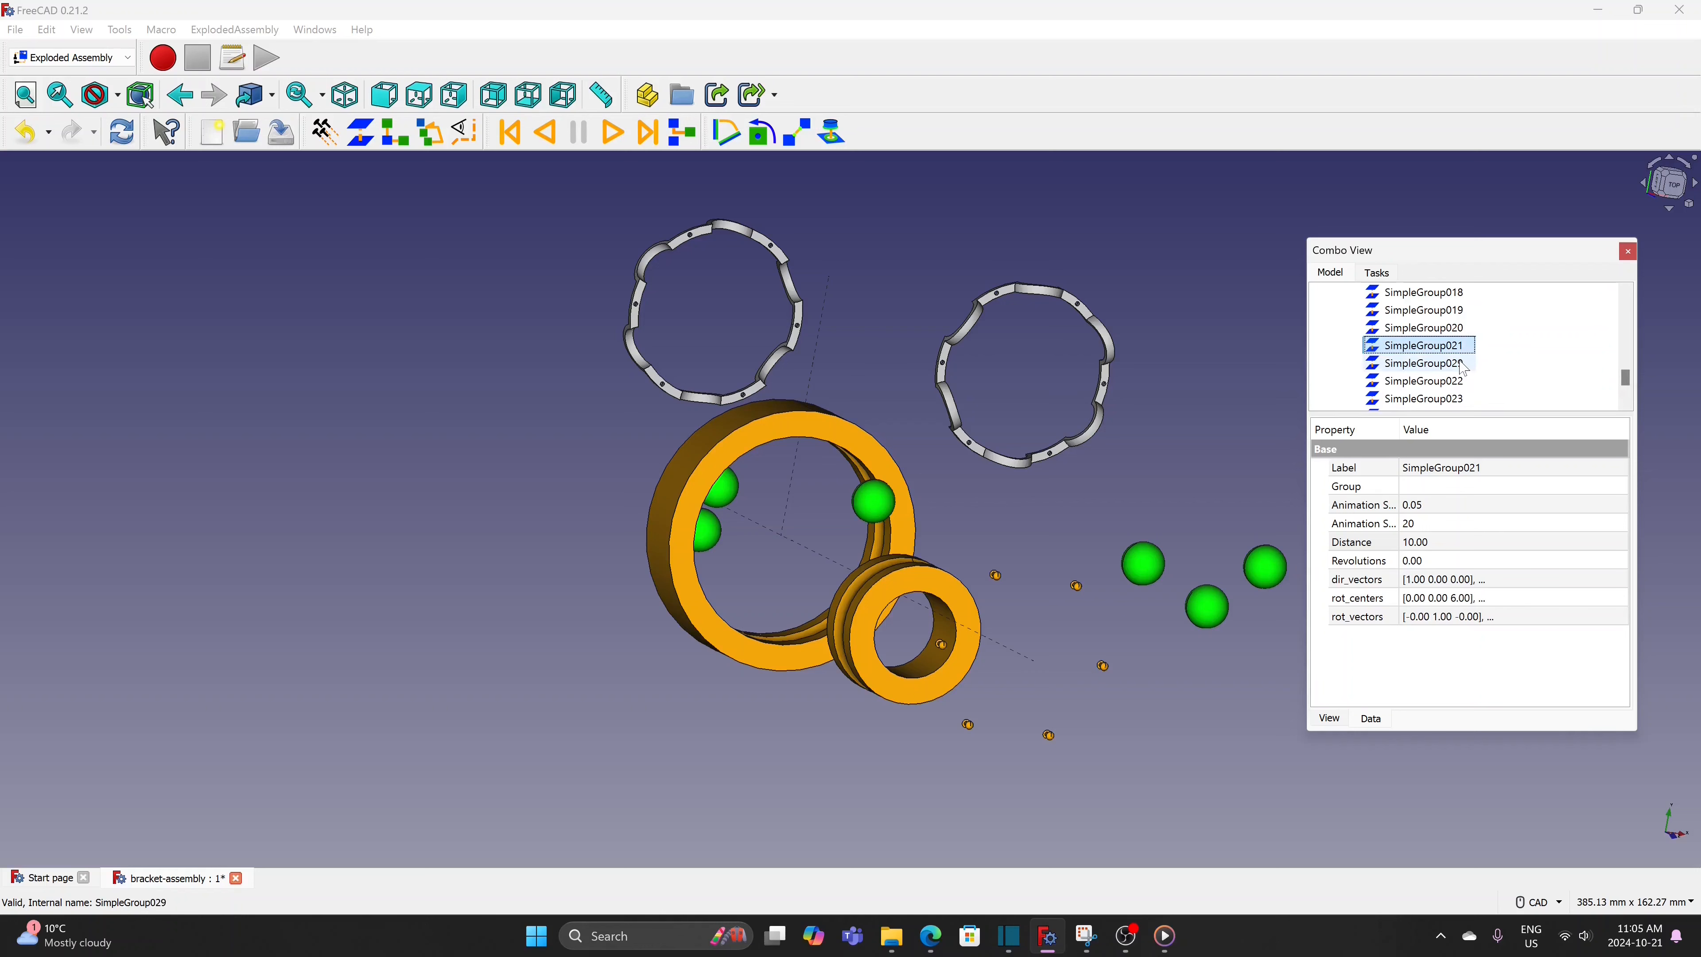
left_click(1460, 360)
left_click(1460, 382)
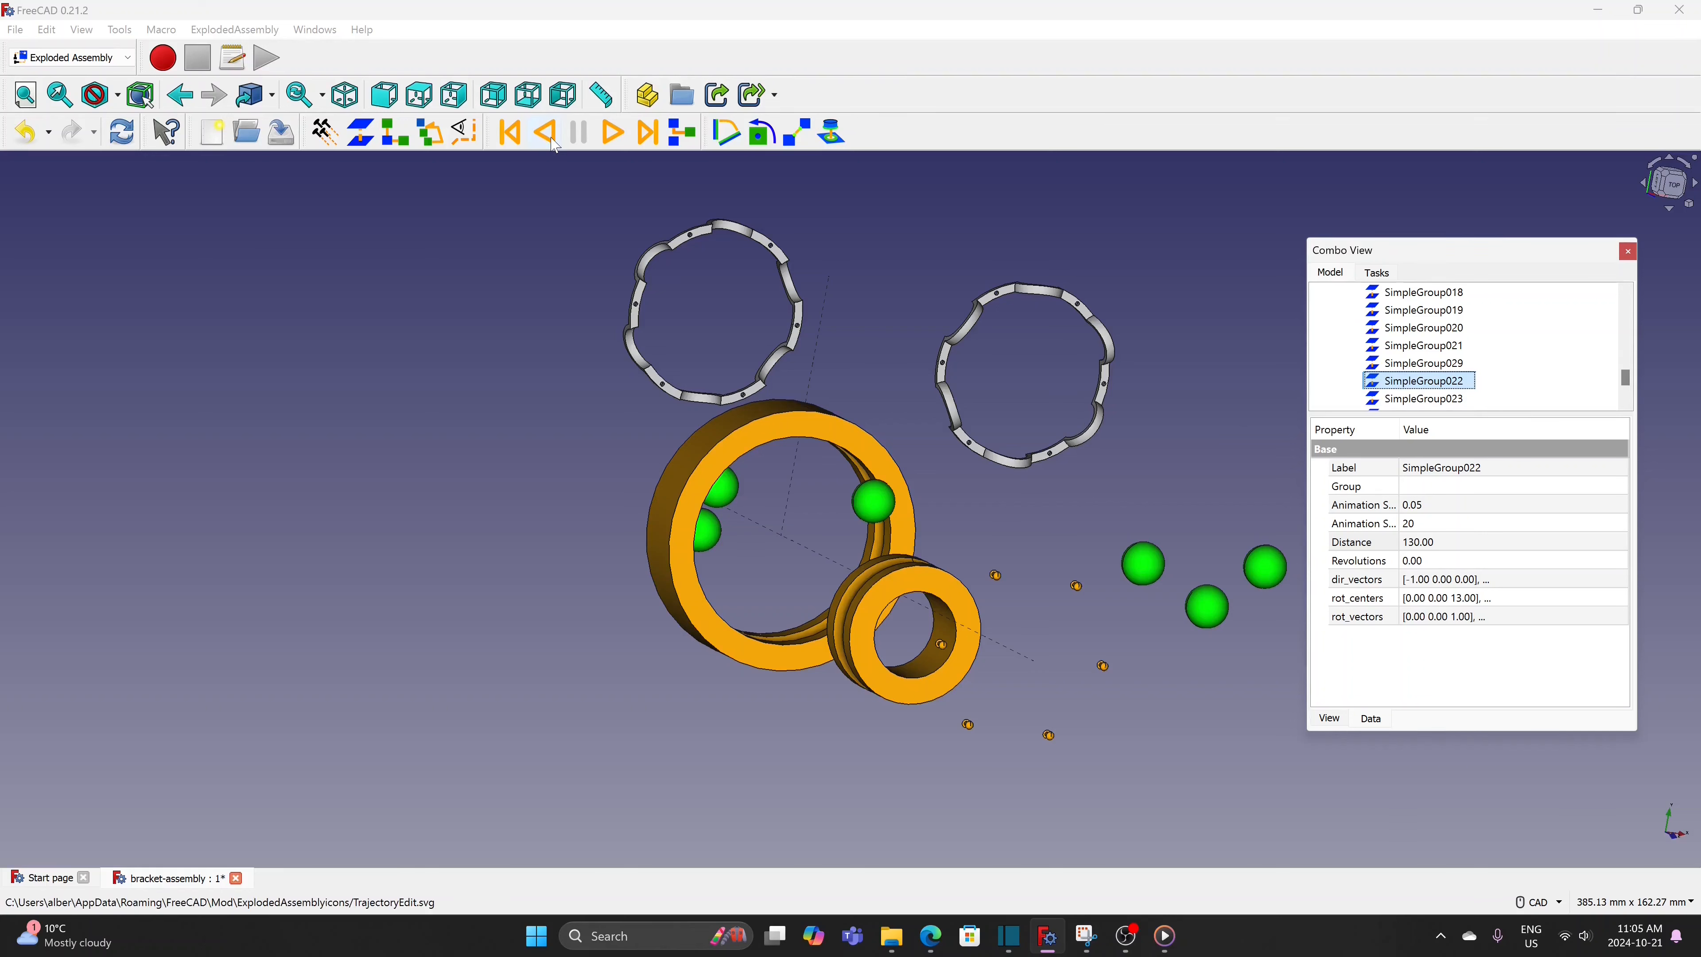
Play the explosion animation forward from the assembled position, then in reverse and forward again from a more angled view
left_click(515, 137)
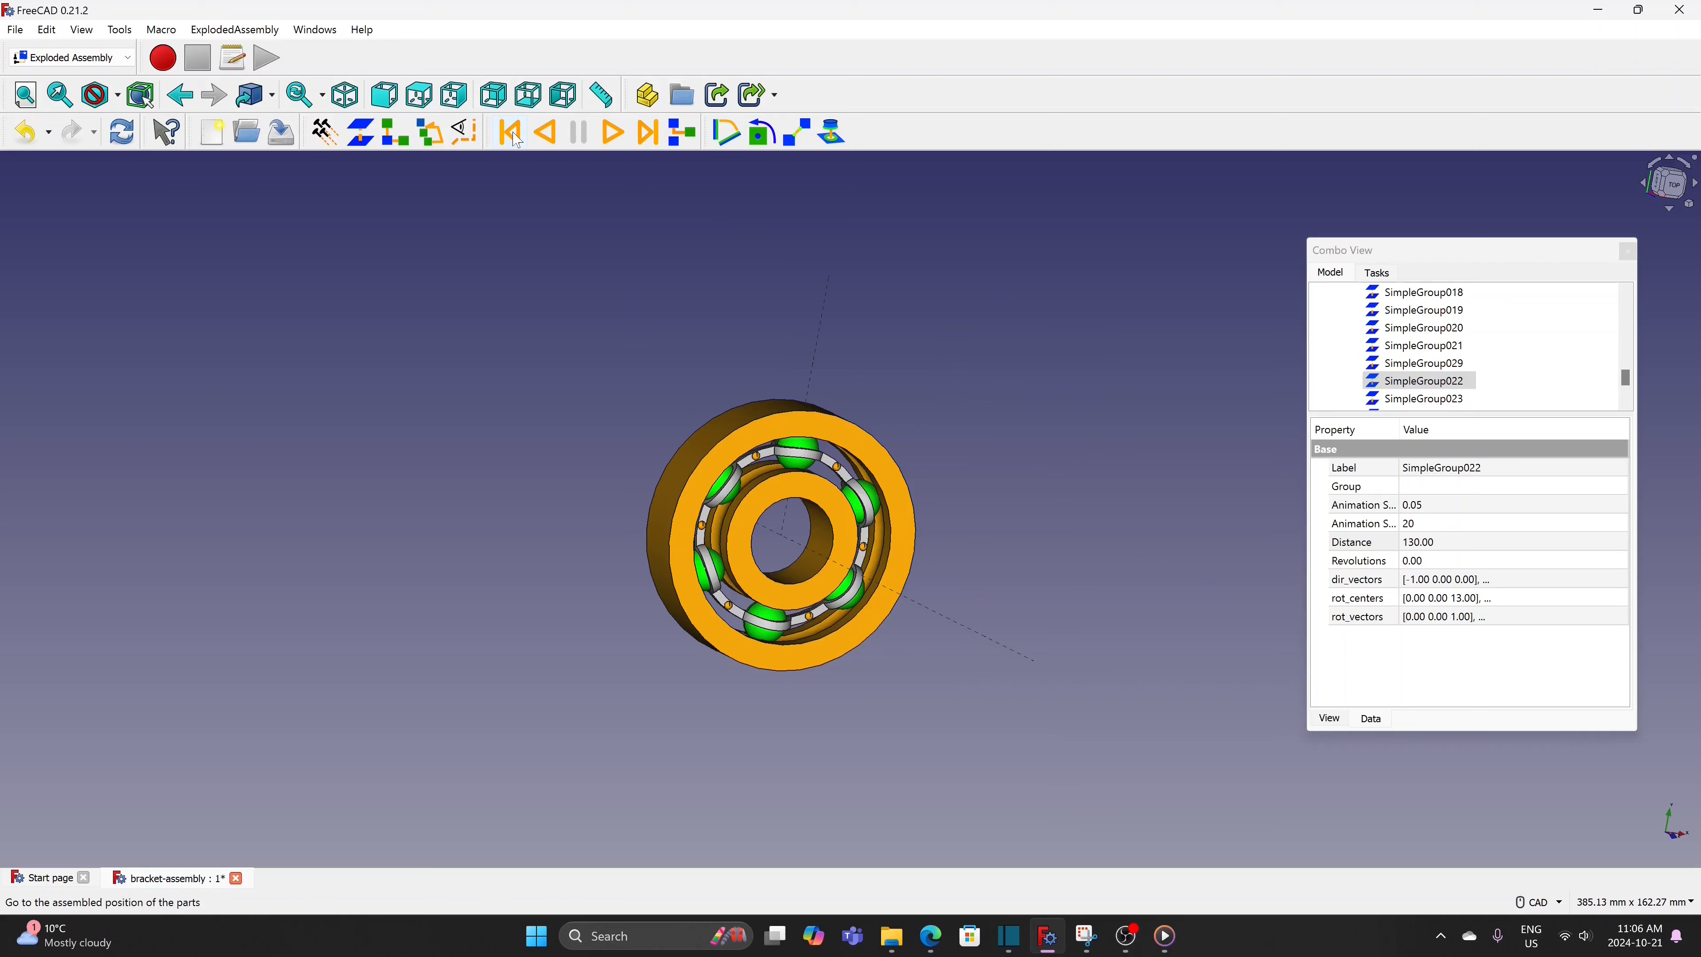
left_click(613, 134)
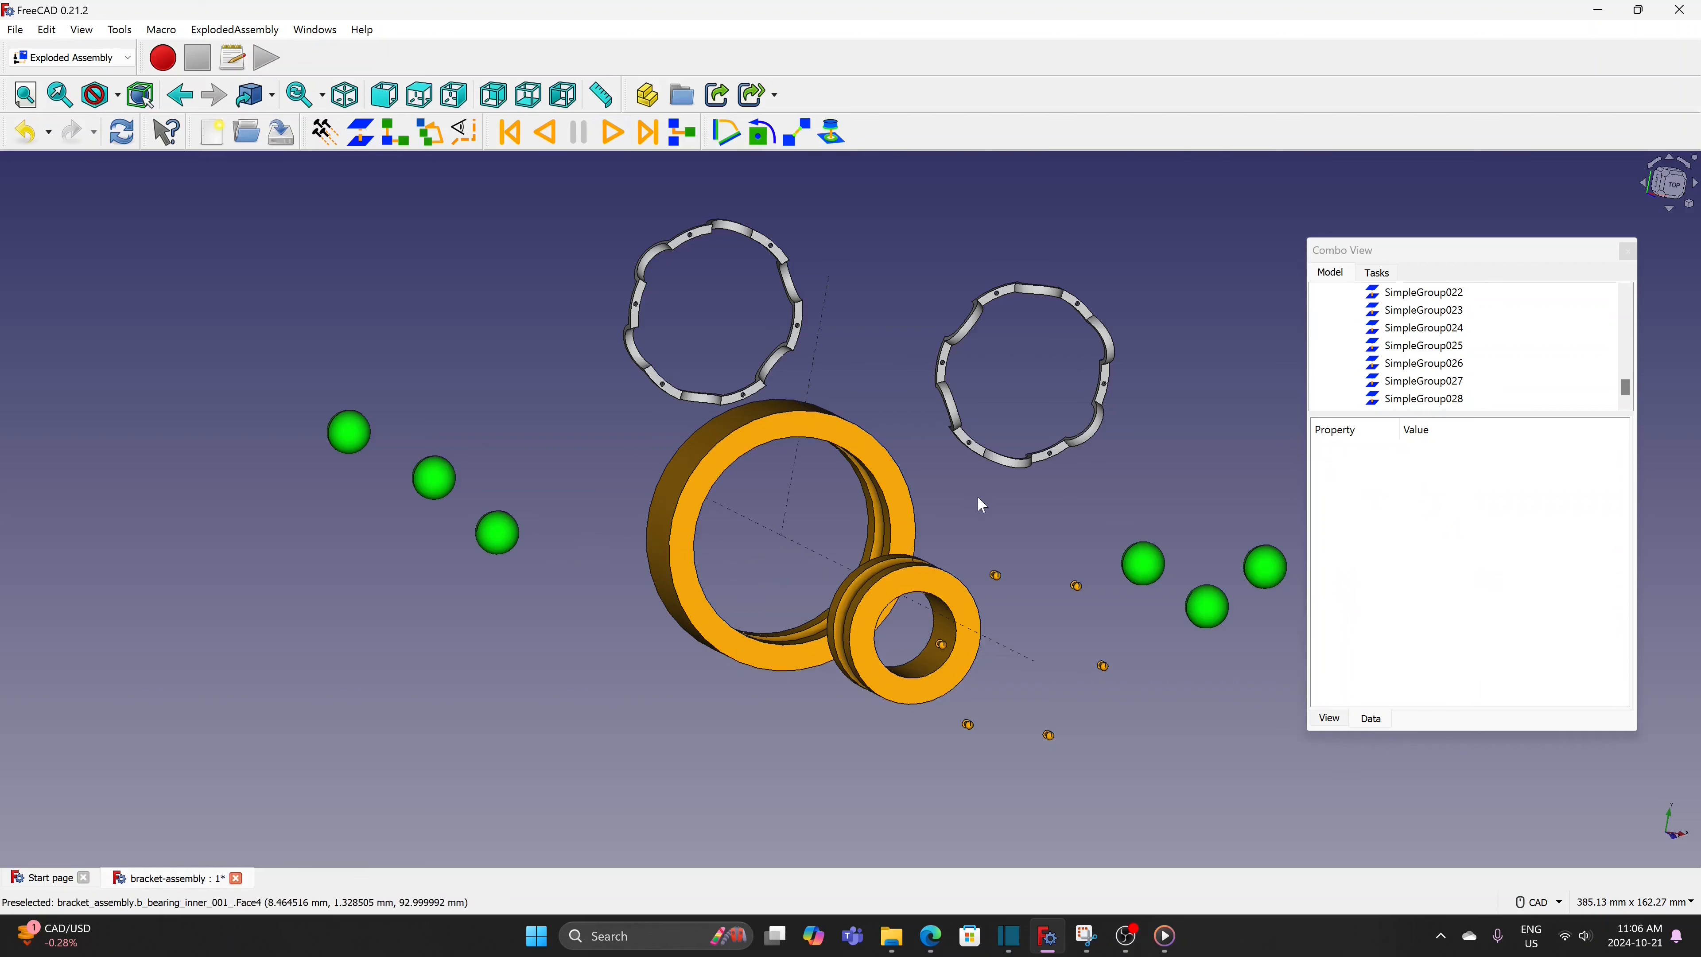
middle_click_drag(979, 497, 1076, 526)
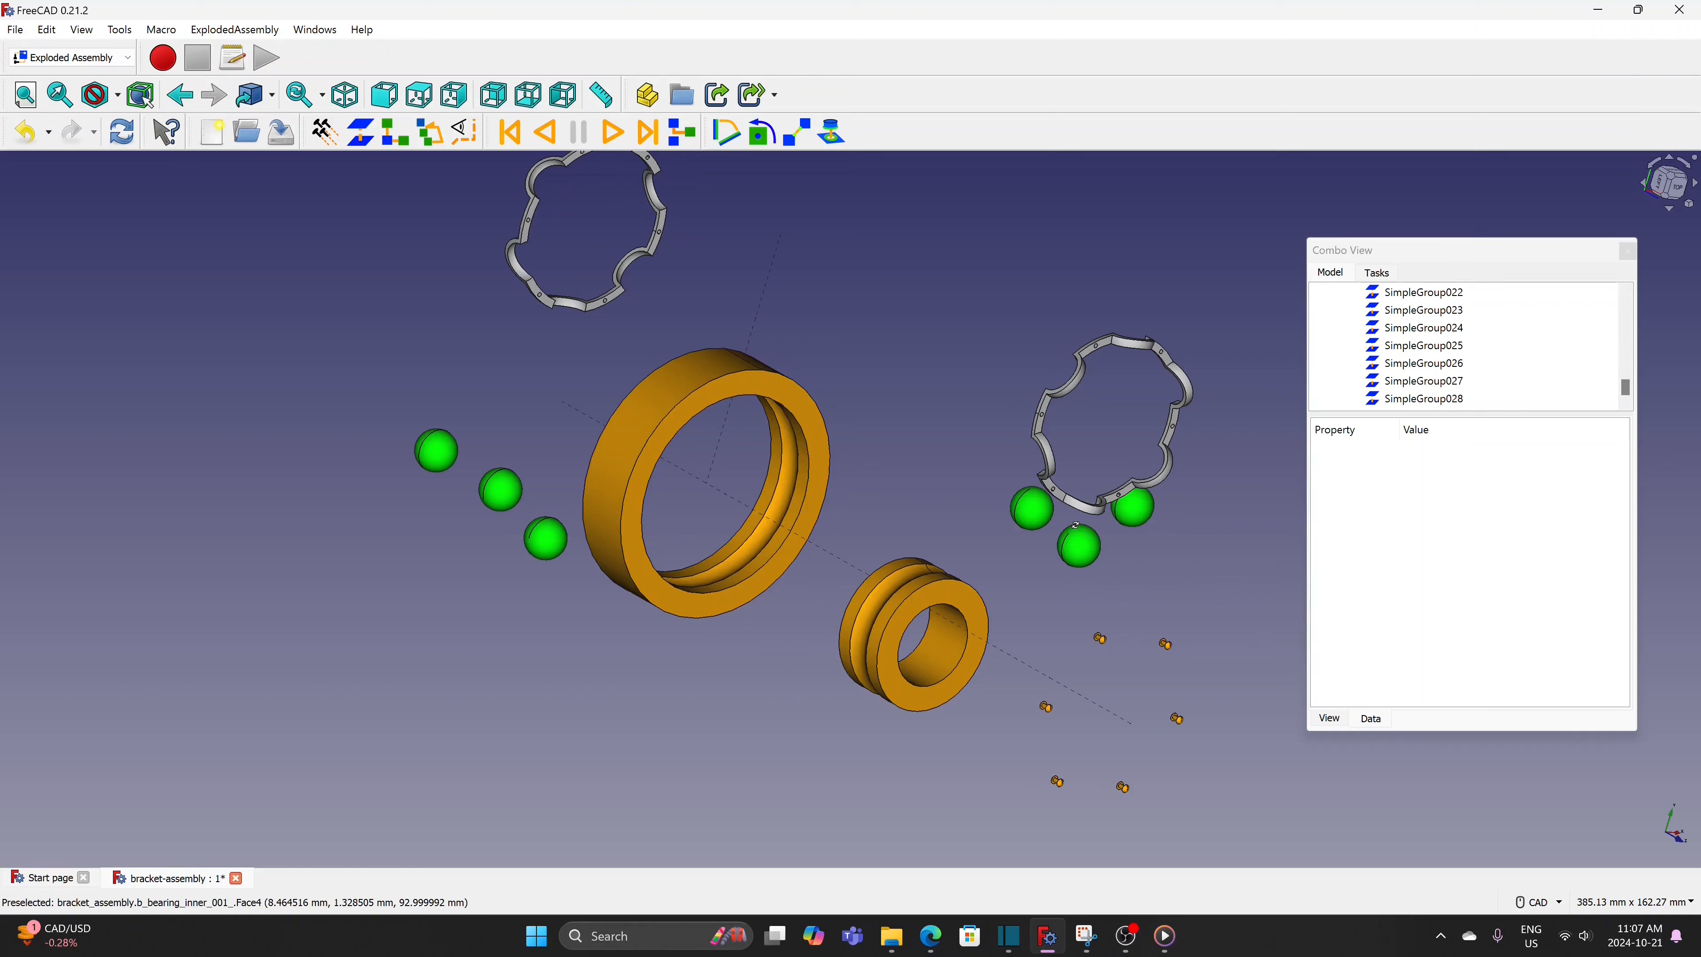
middle_click_drag(948, 527, 957, 556)
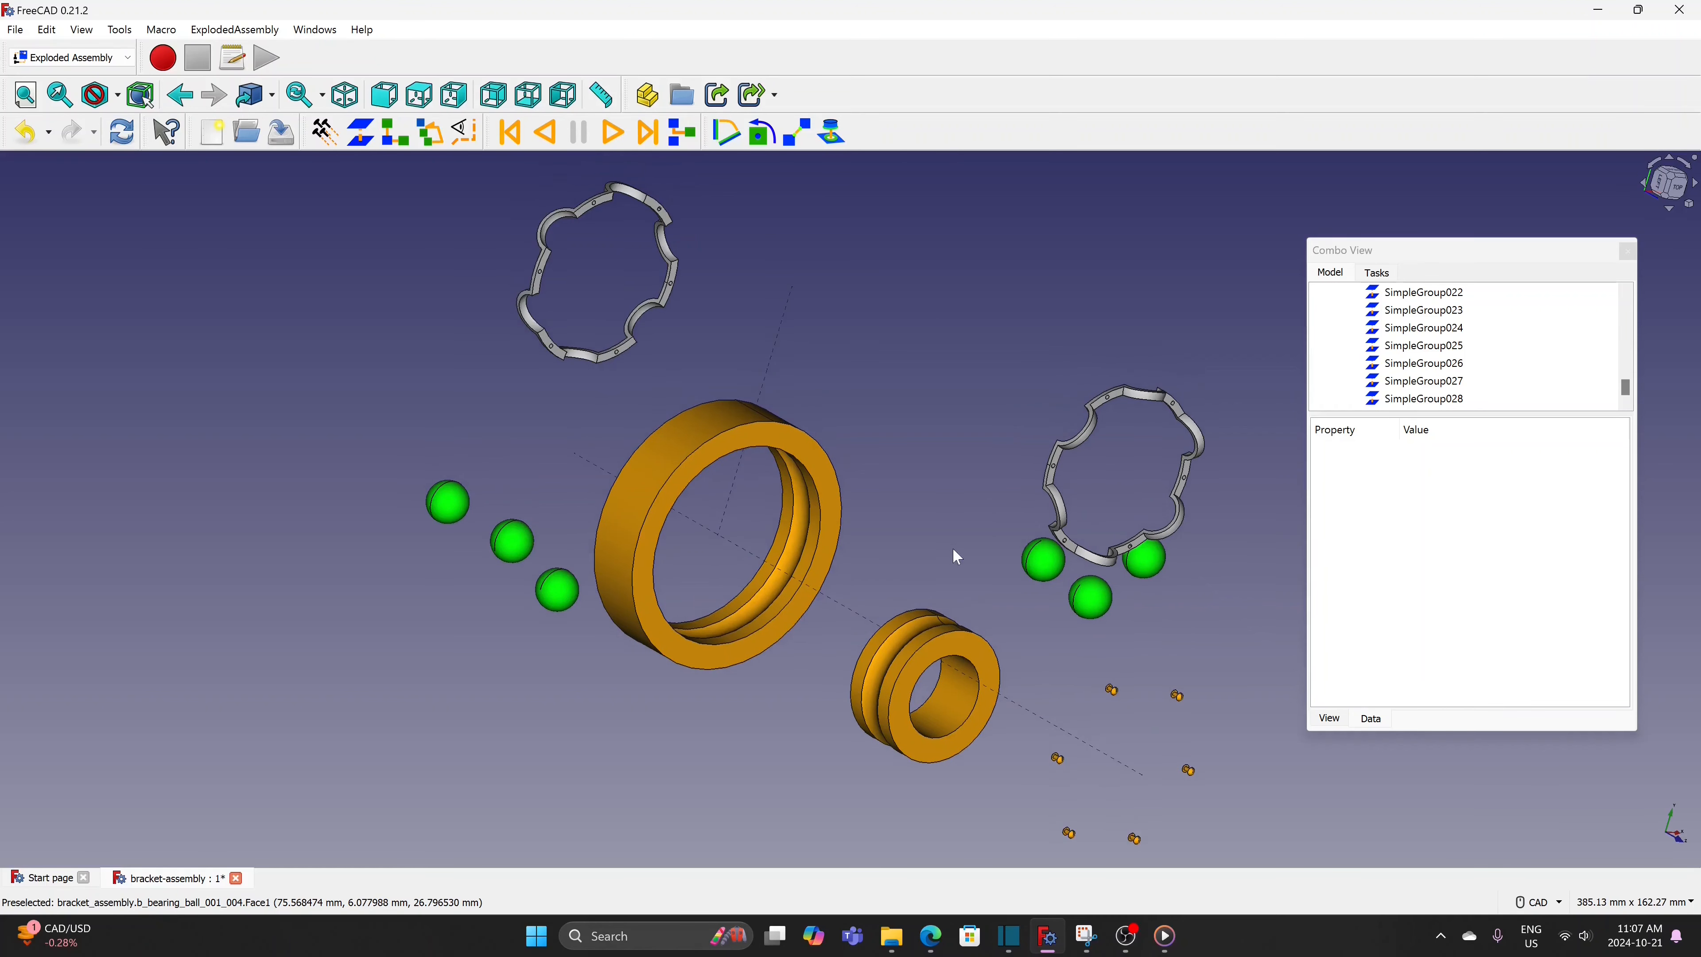
left_click(546, 134)
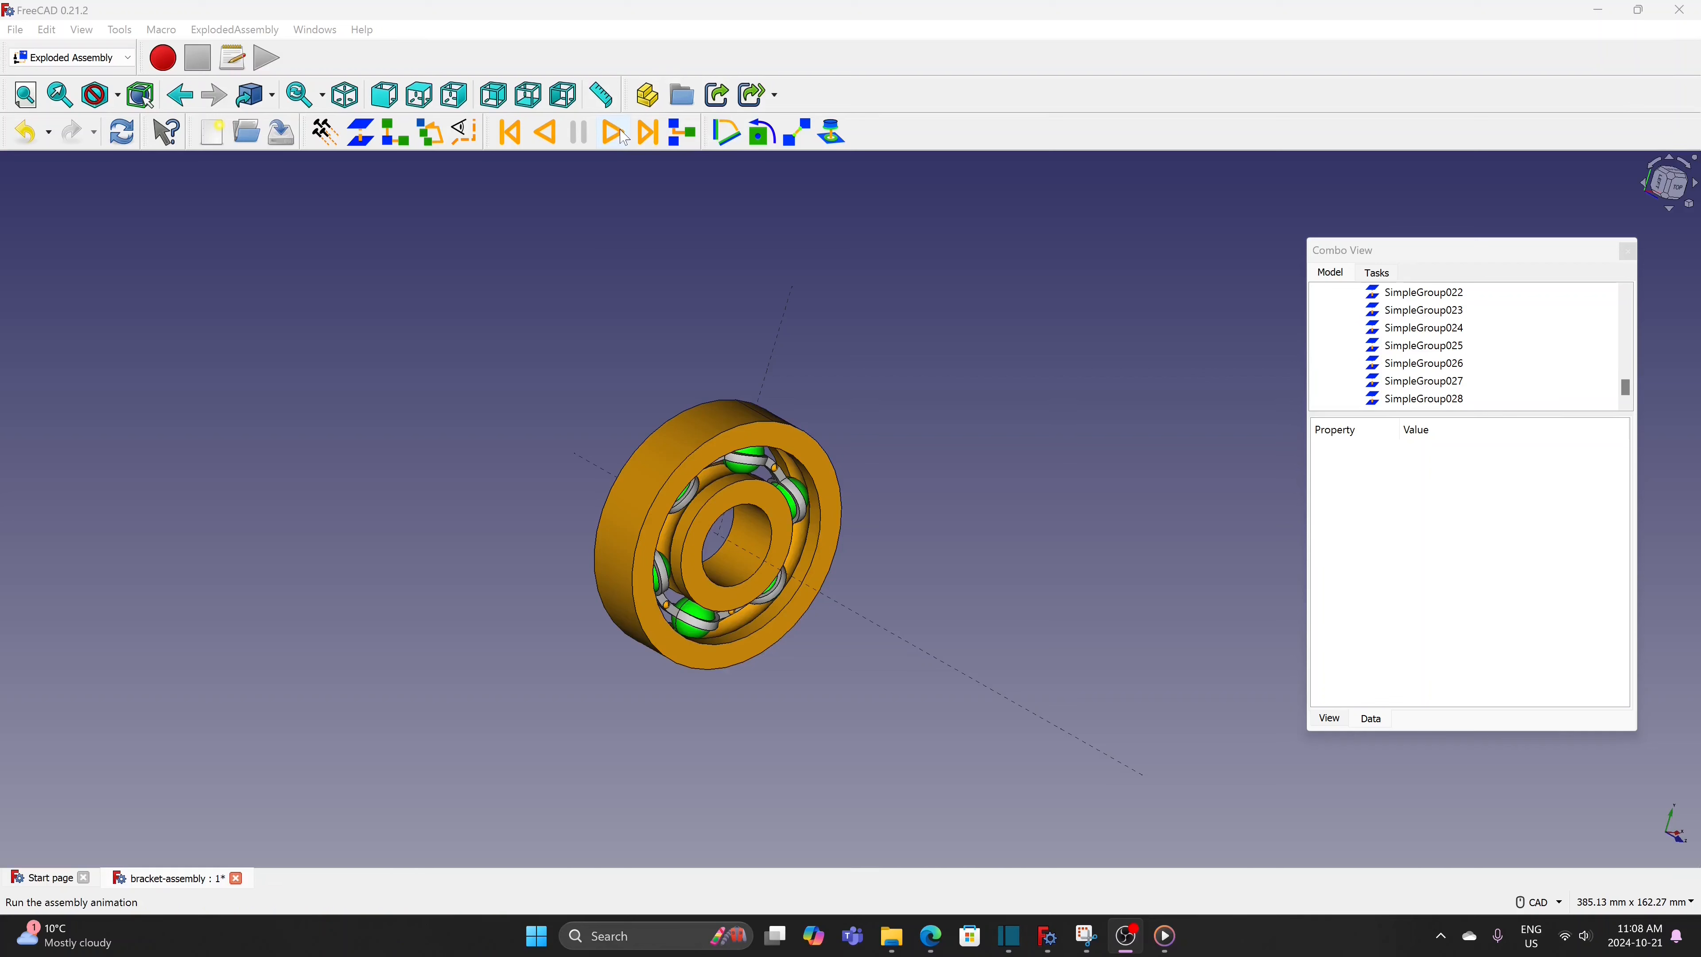
left_click(623, 137)
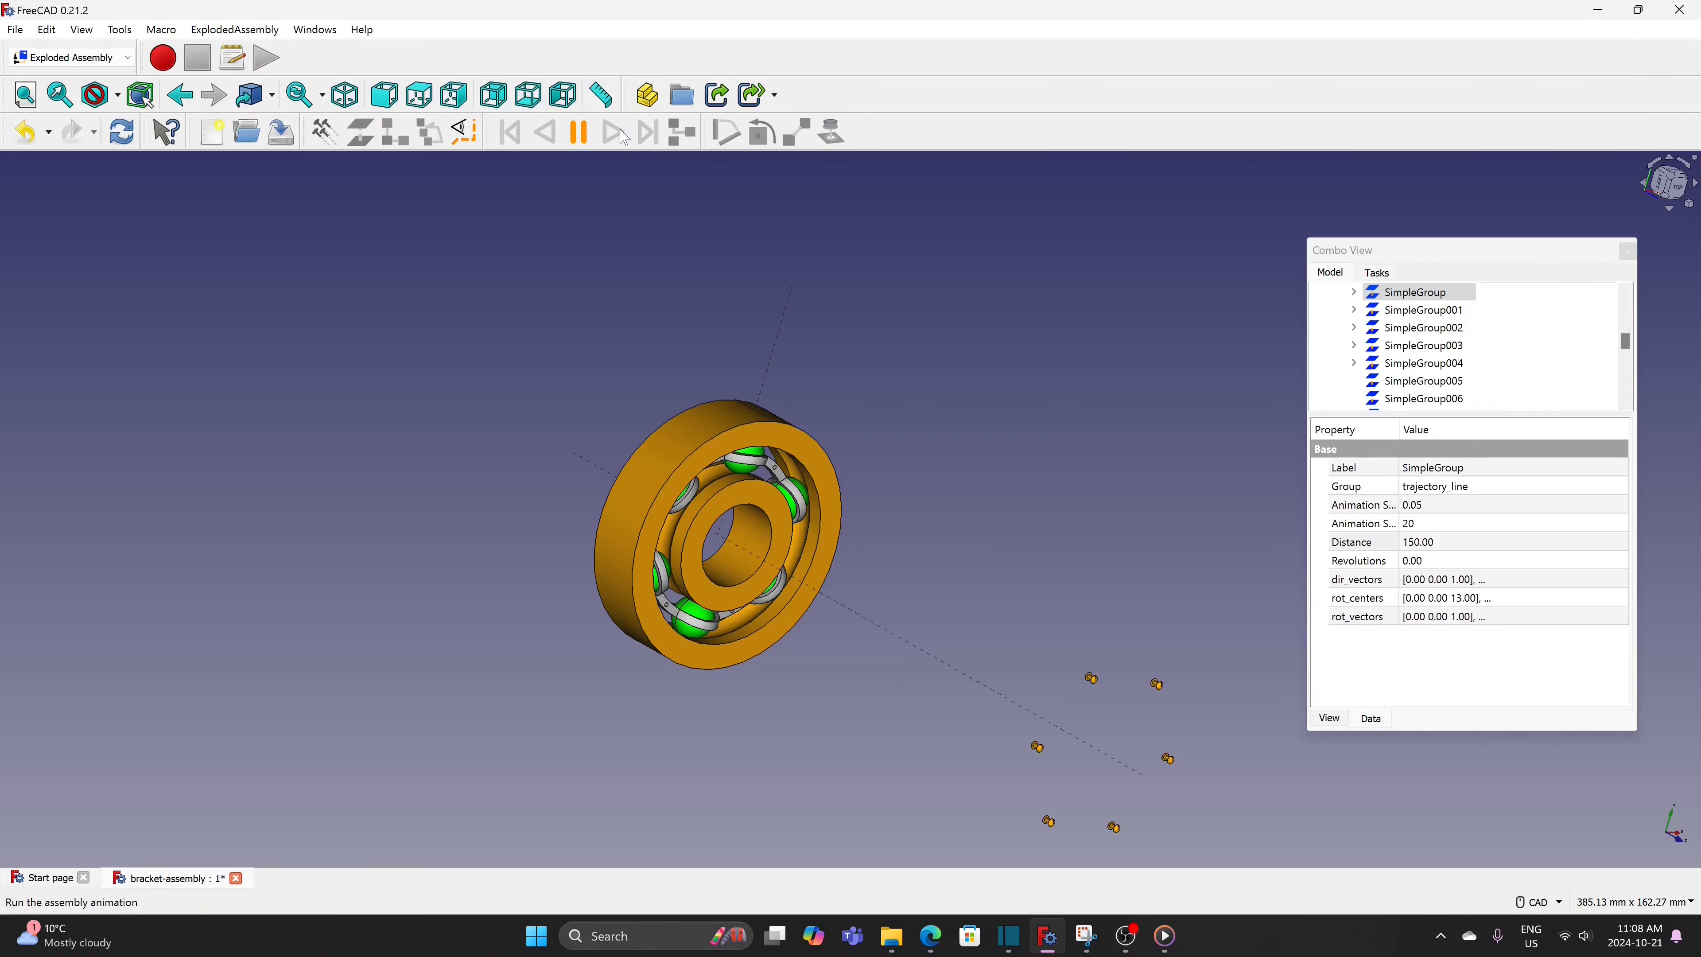